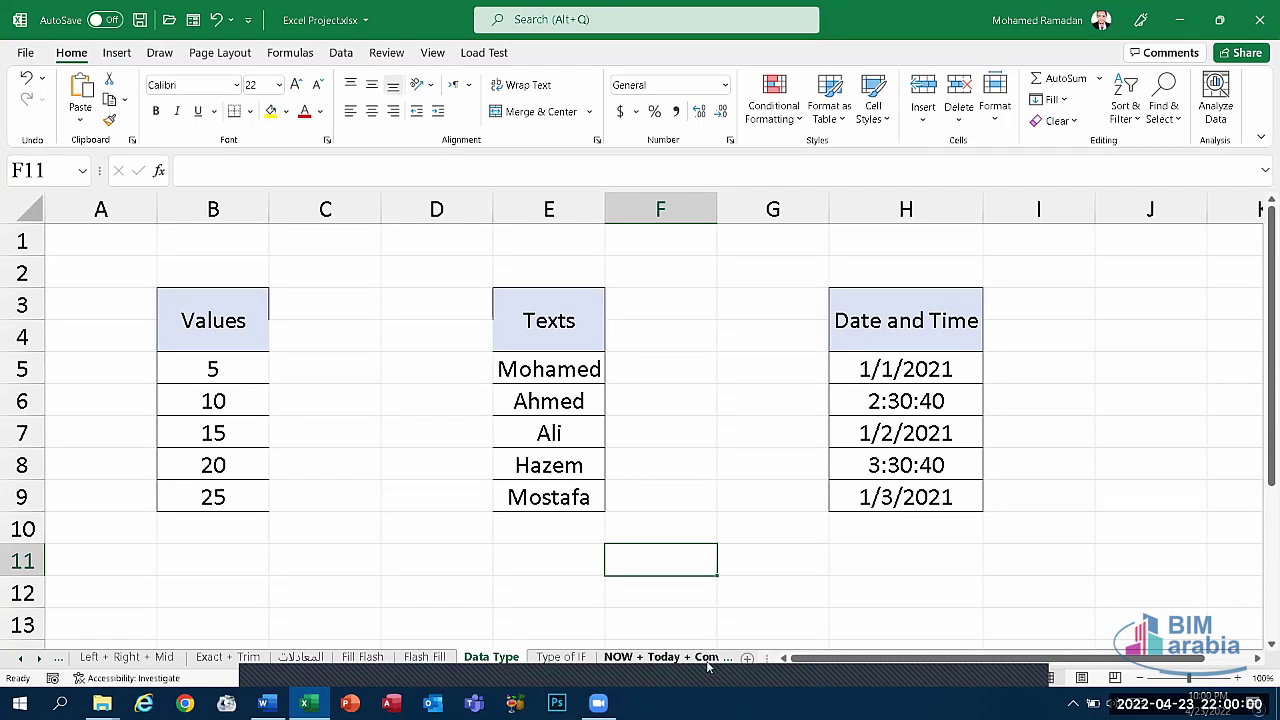
- Show the Formulas ribbon and move to the تثبيت خلية أثناء عملية حسابية sheet
key(Right)
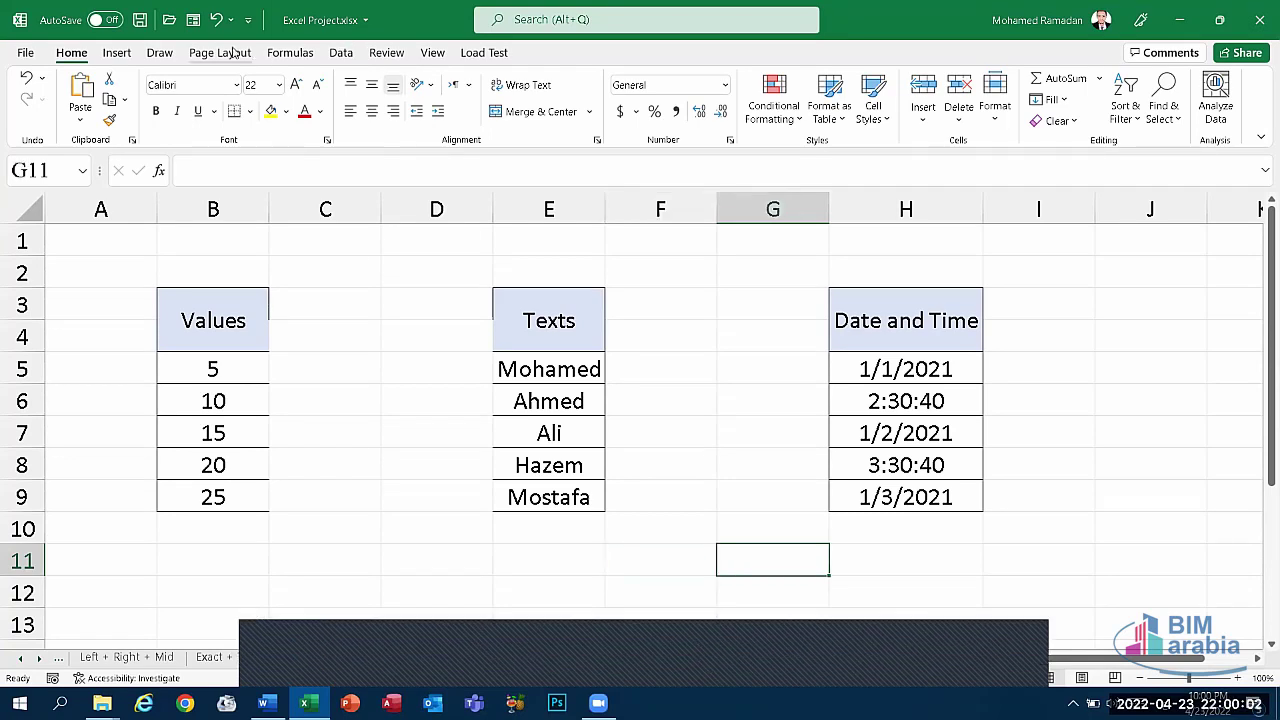
click(296, 52)
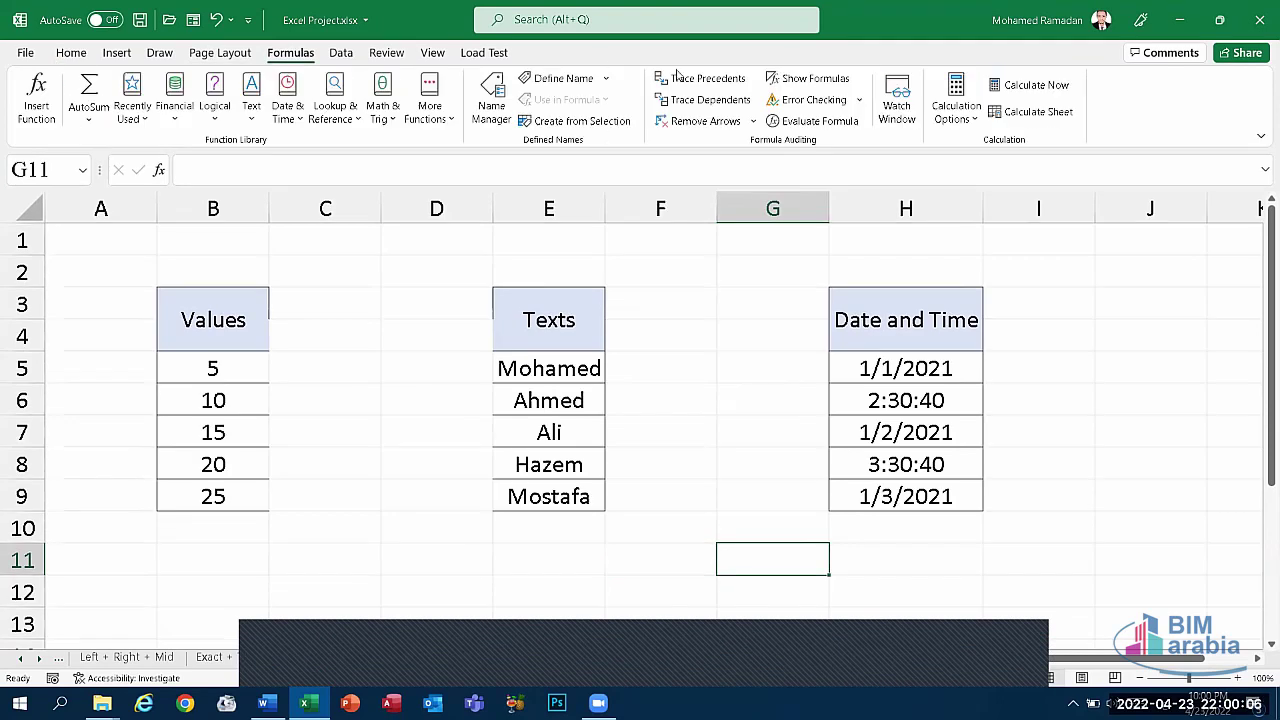
click(733, 659)
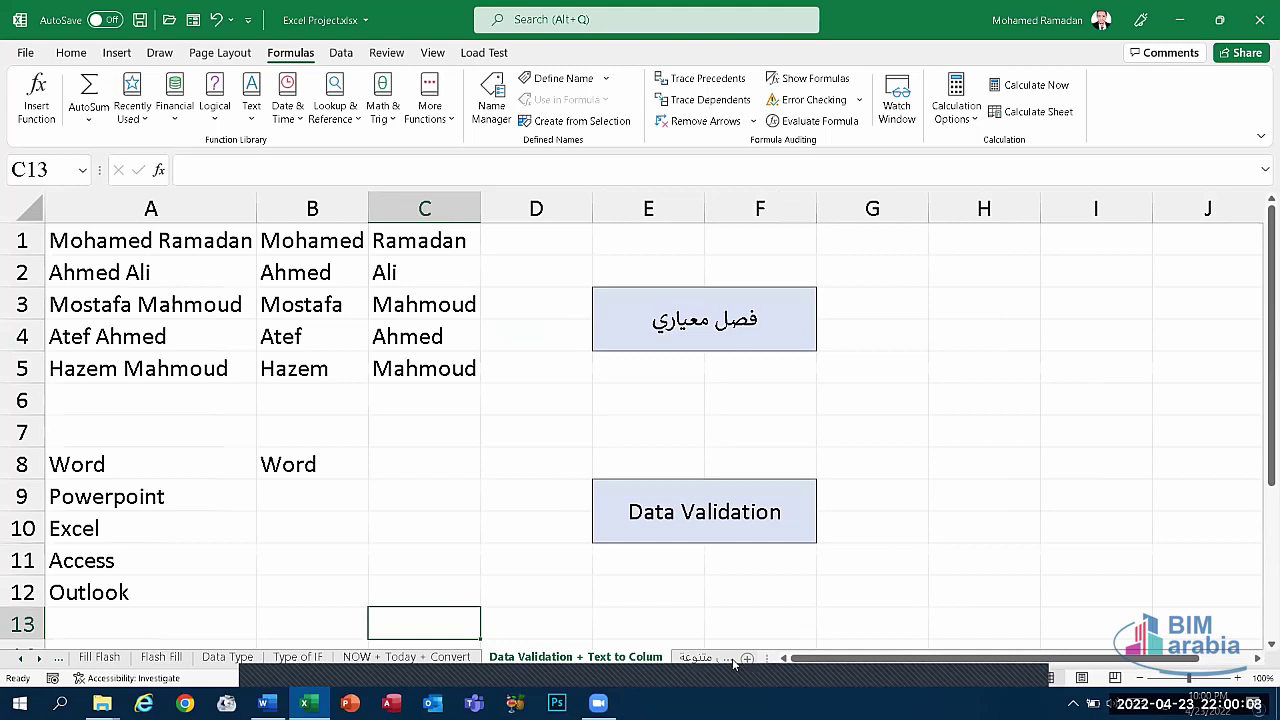
key(ctrl+Page_Down)
key(ctrl+Page_Down)
key(ctrl+Page_Down)
key(ctrl+Page_Down)
key(ctrl+Page_Down)
key(ctrl+Page_Down)
key(ctrl+Page_Down)
key(ctrl+Page_Down)
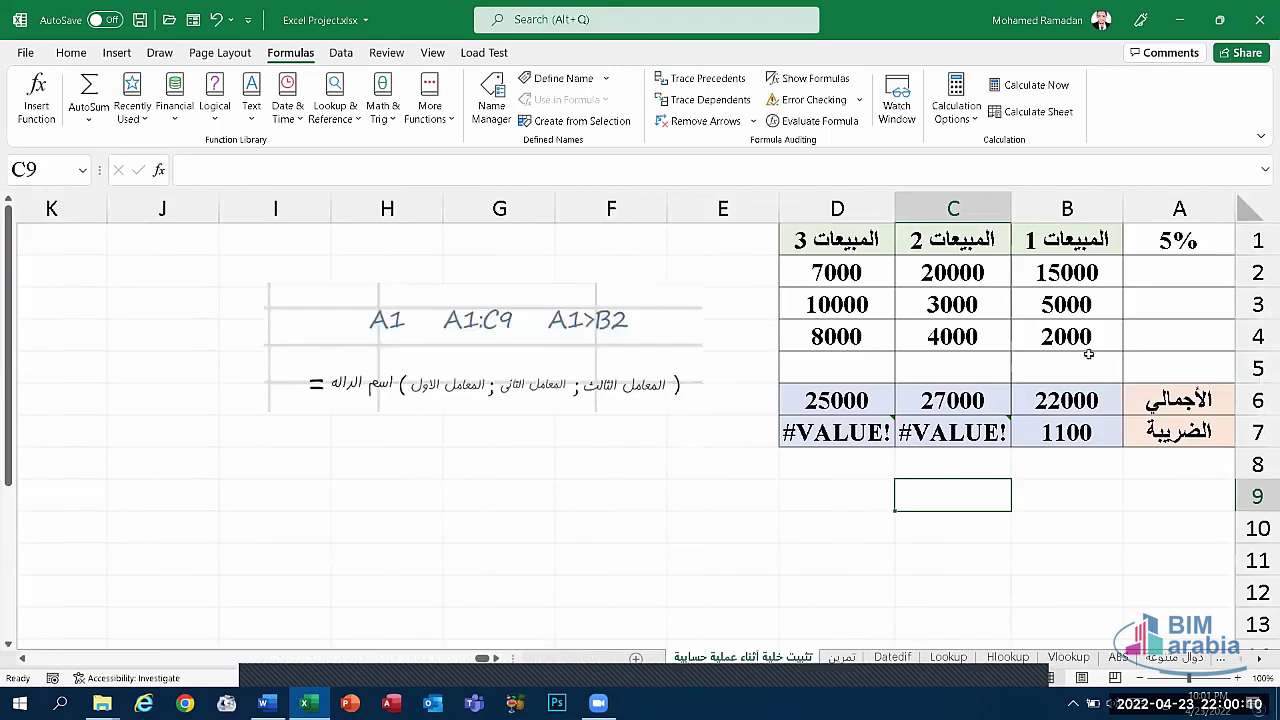
- Trace B6's total back to its precedents B2:B5, redraw the arrows once, then remove them
click(1084, 392)
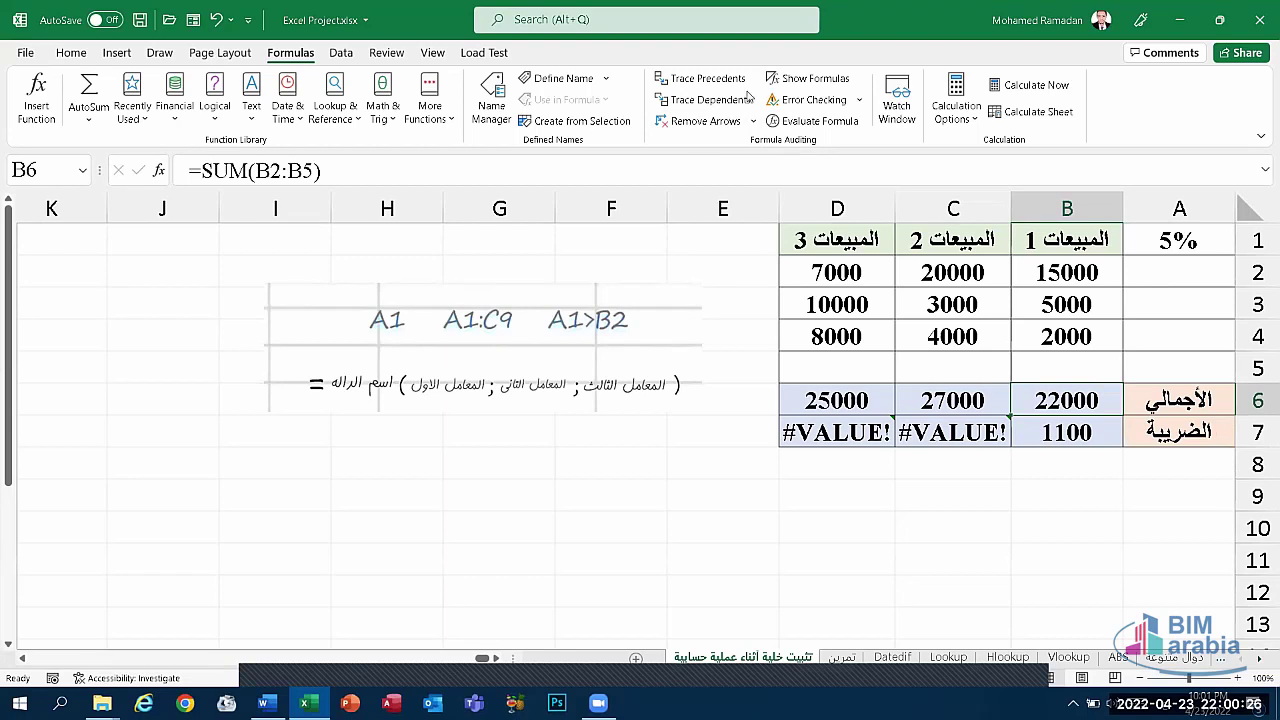
click(705, 84)
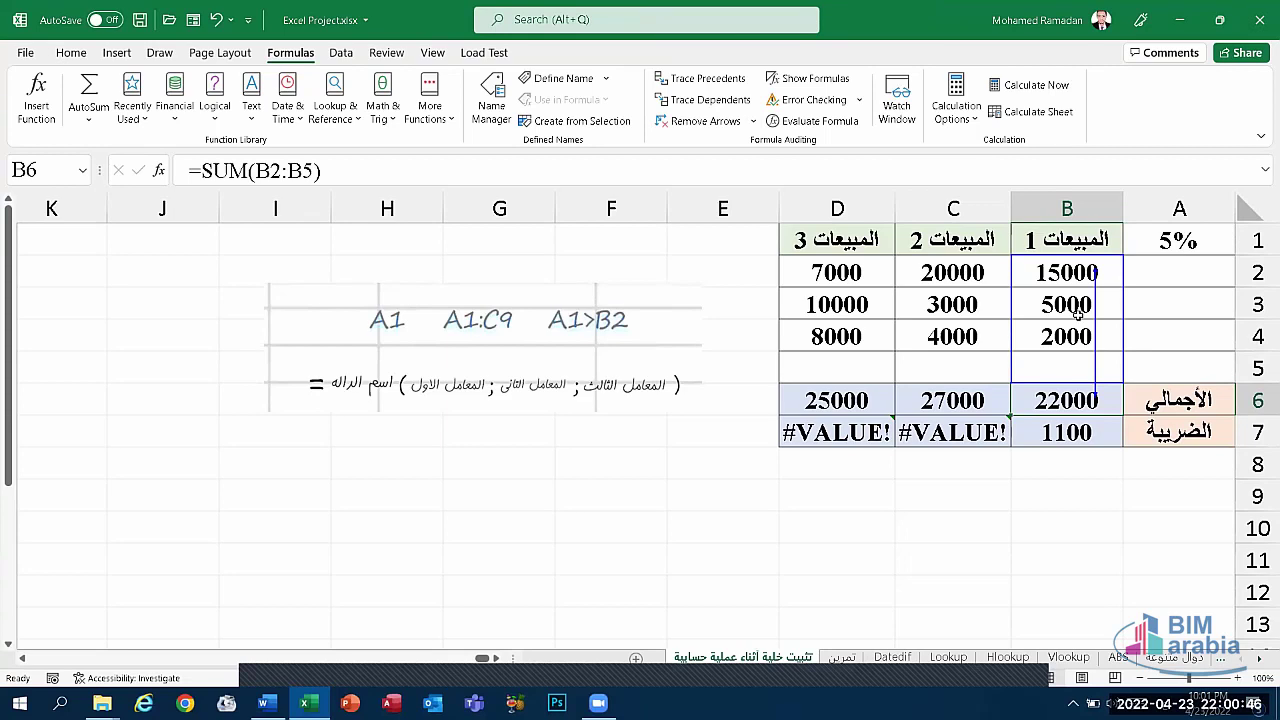
click(757, 122)
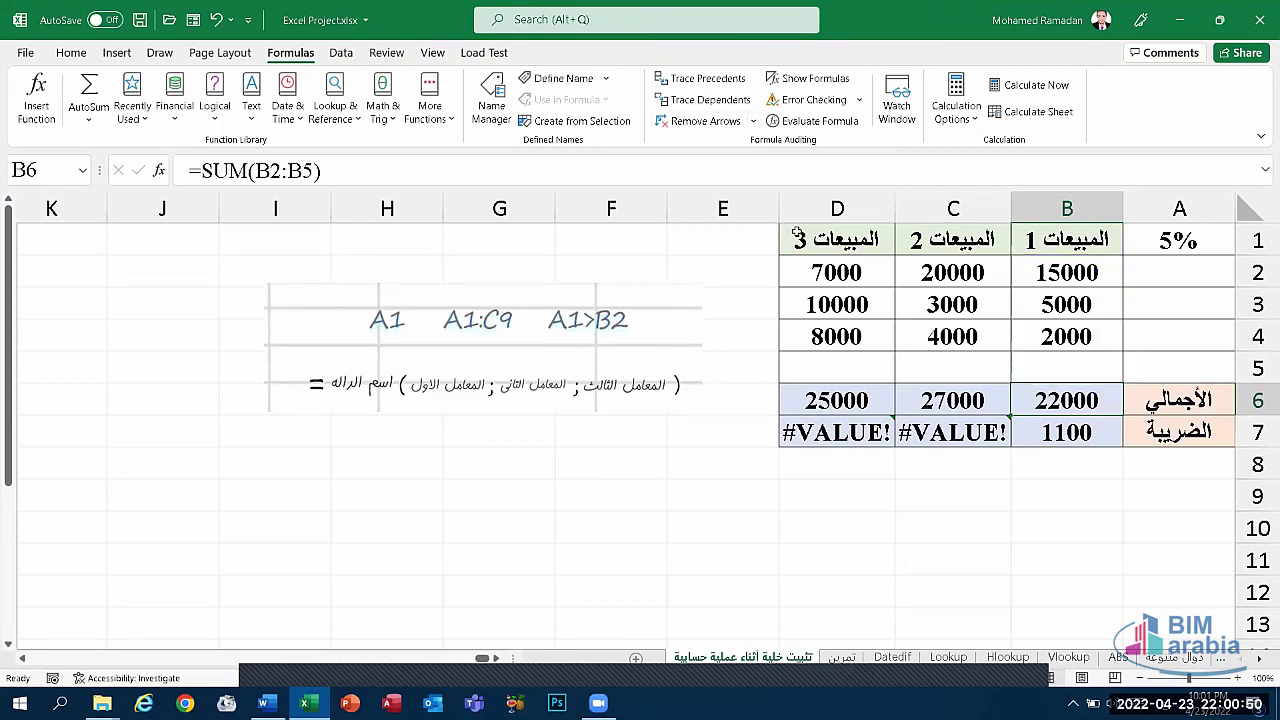
click(727, 91)
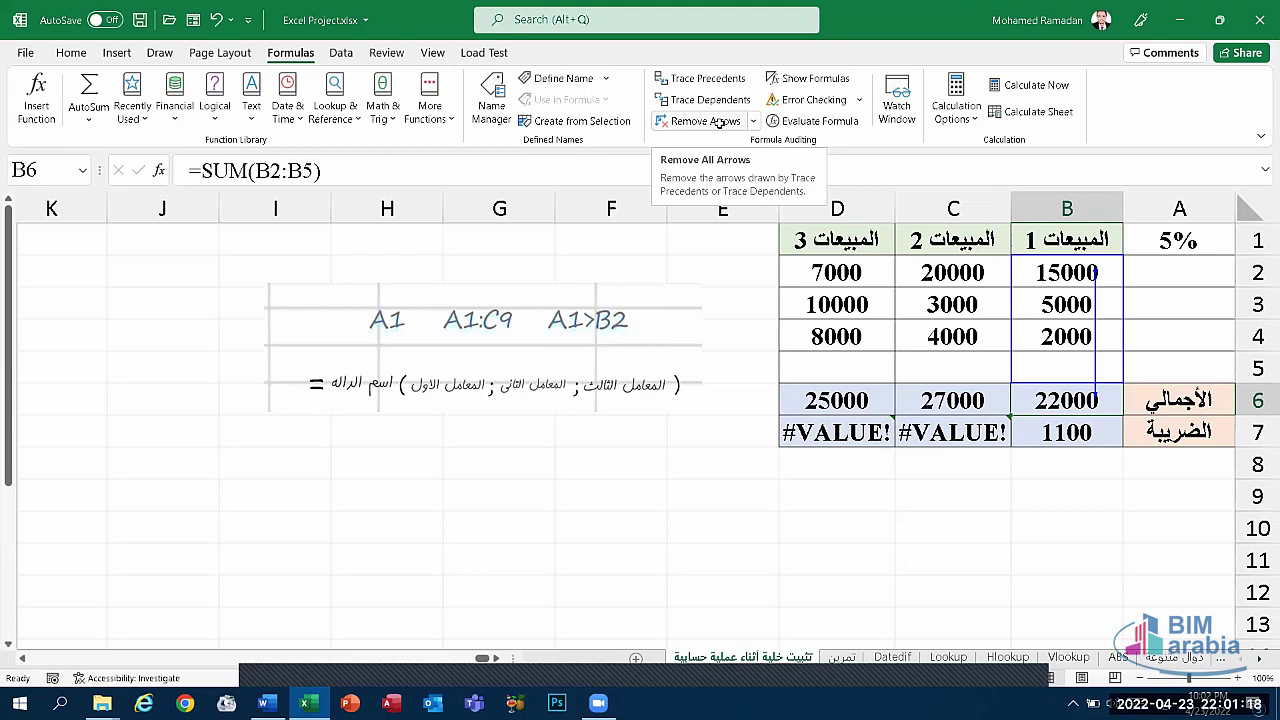
click(705, 121)
- Trace the dependents of the 5% rate in A1 to the B7 tax, then remove the arrow
click(1188, 245)
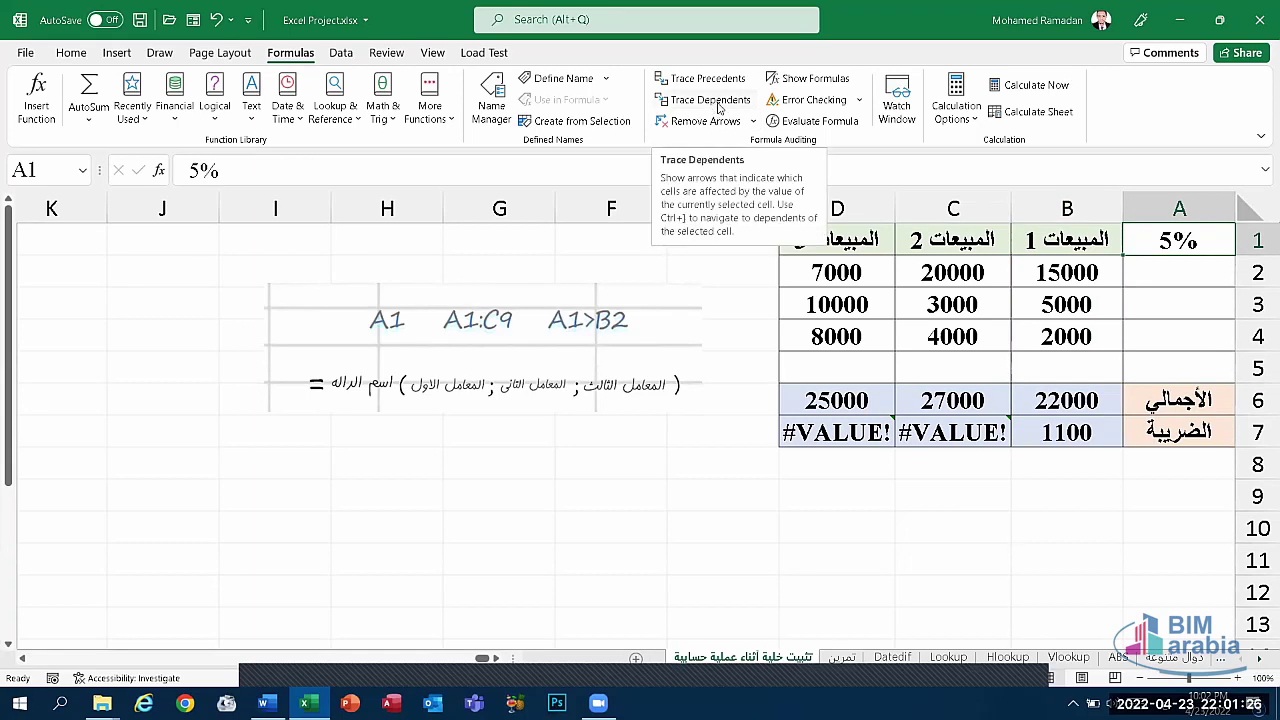
click(718, 106)
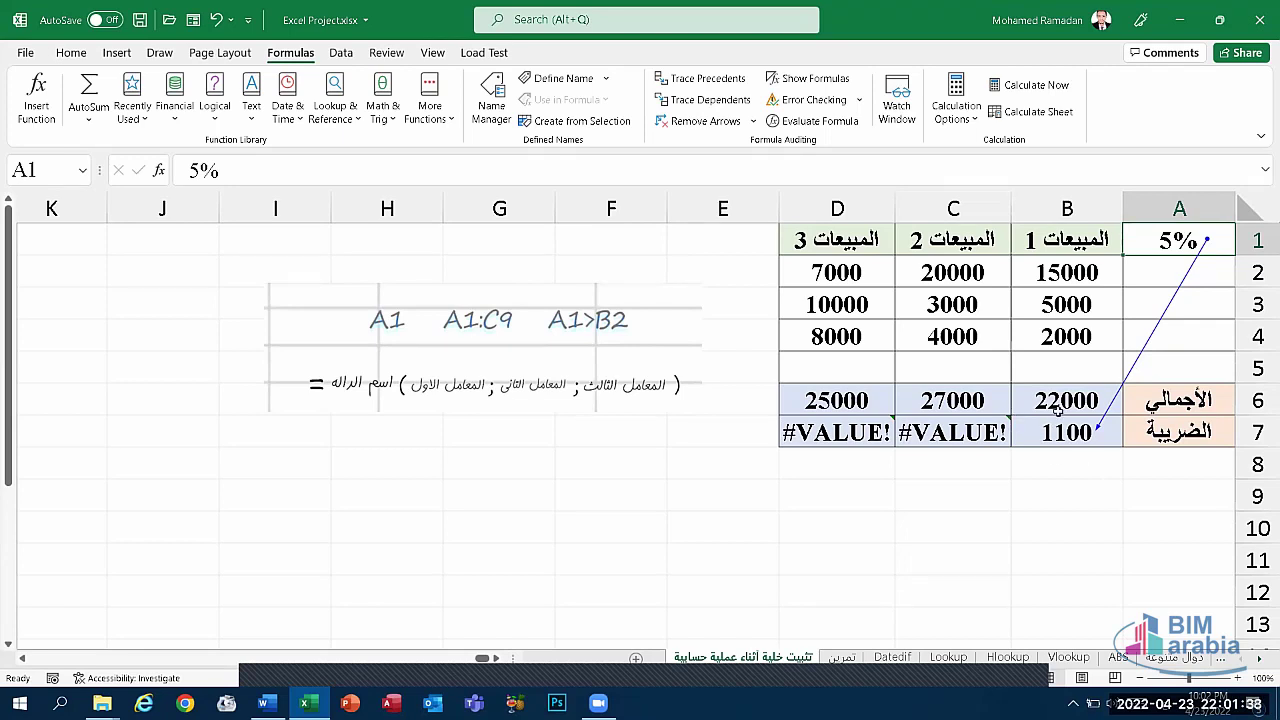
key(super)
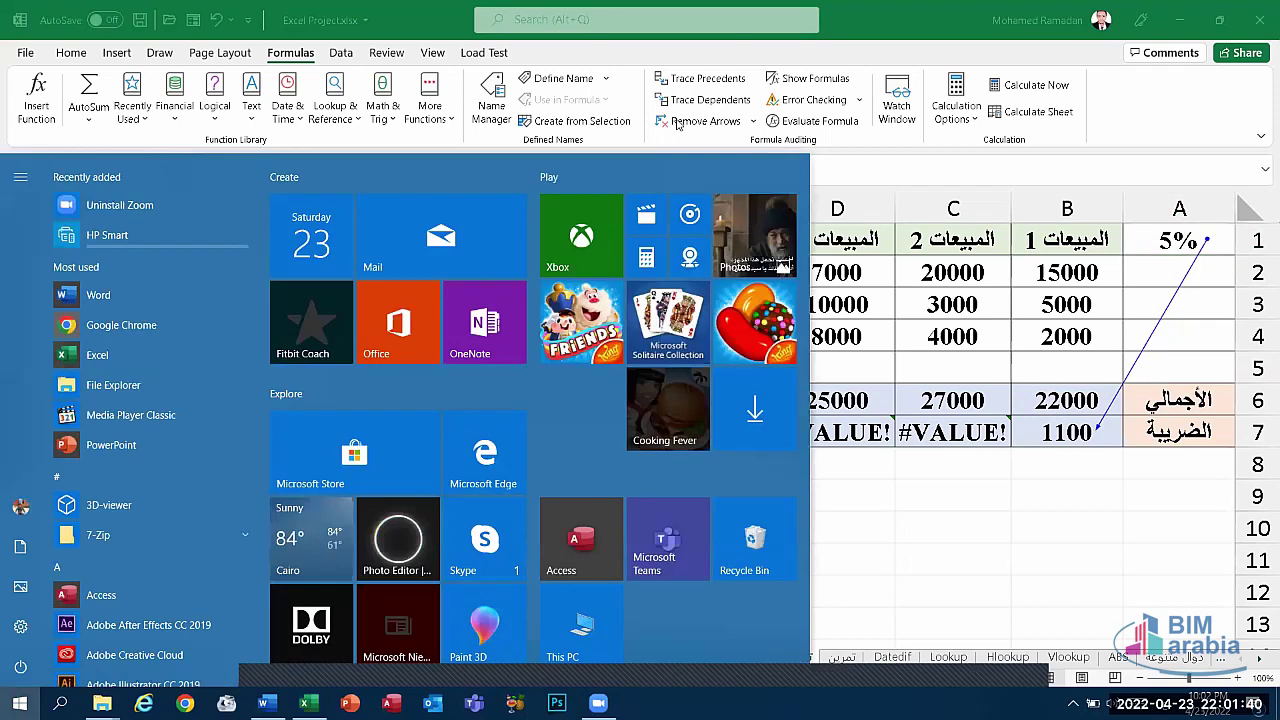
click(677, 122)
click(677, 121)
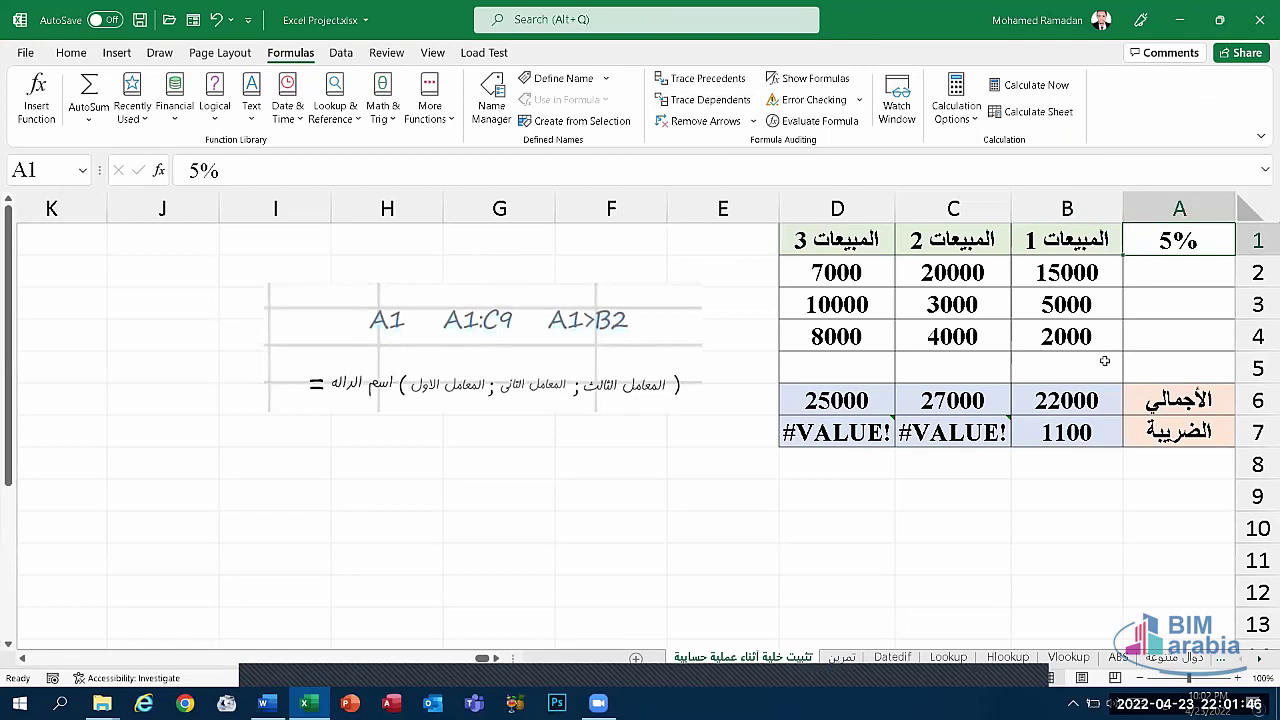
- Fill B7's tax formula across to D7, producing #VALUE! in C7
click(1082, 432)
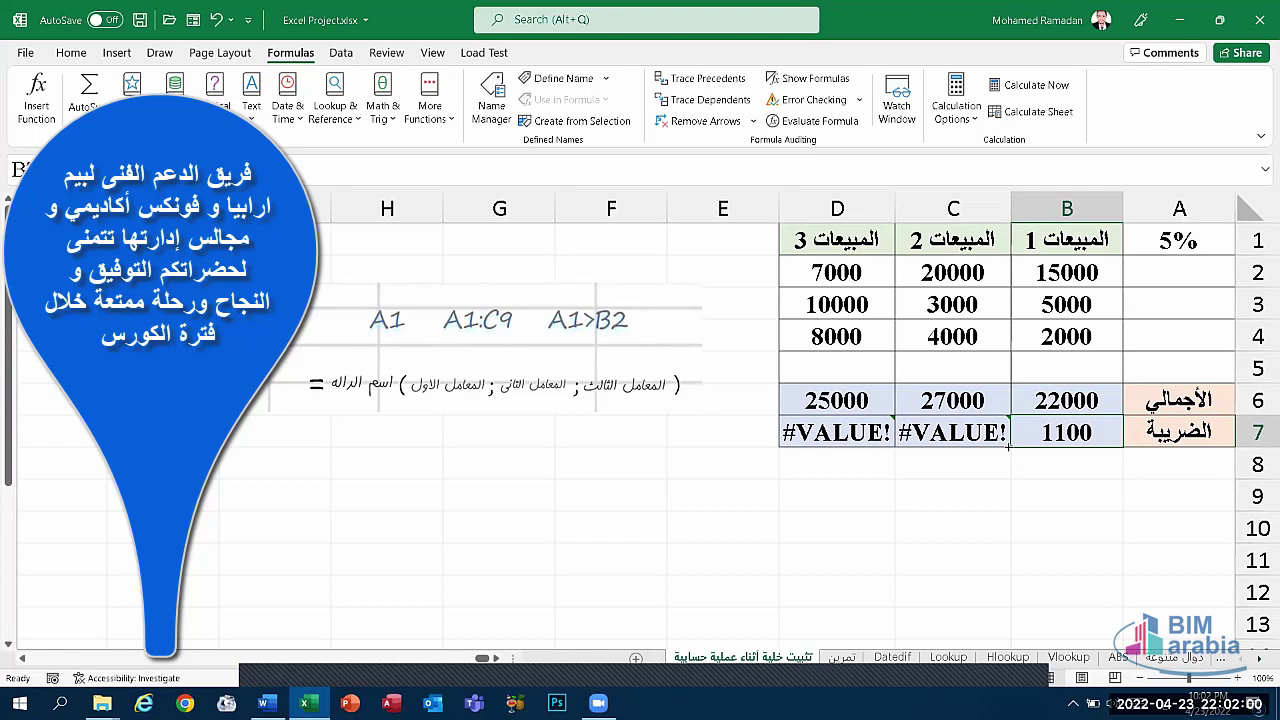
drag(1009, 446, 813, 441)
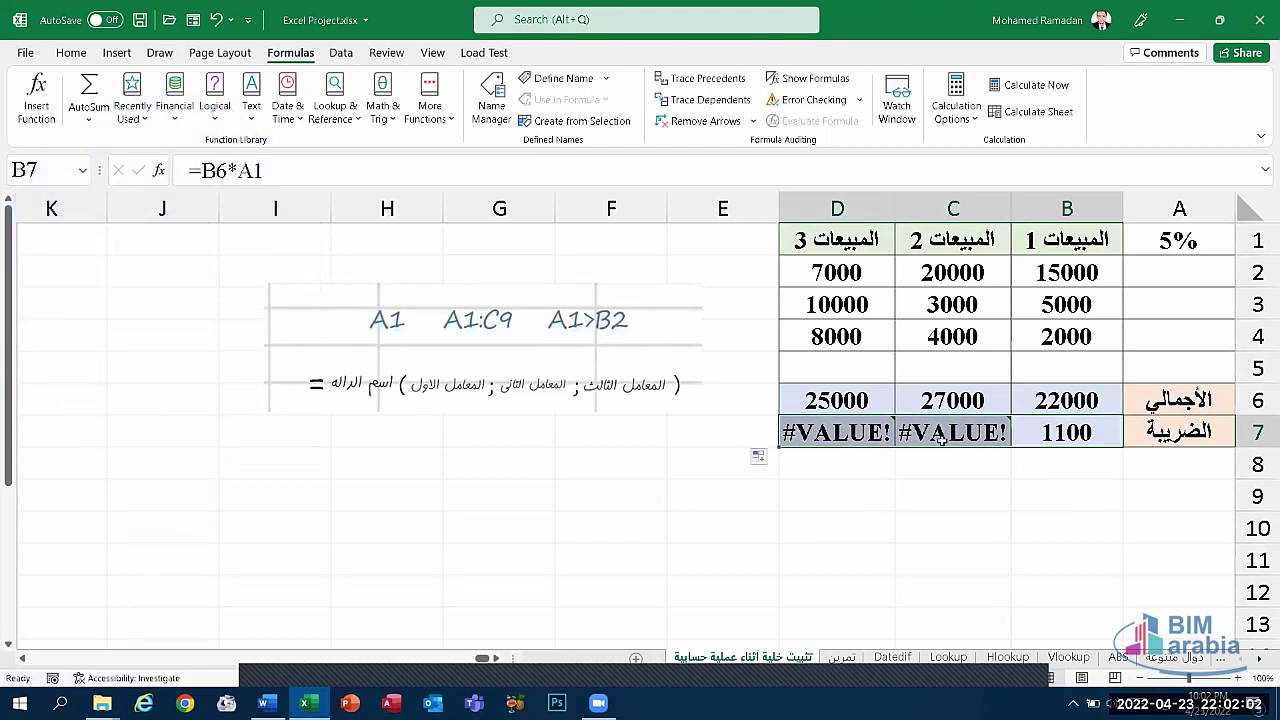
click(958, 440)
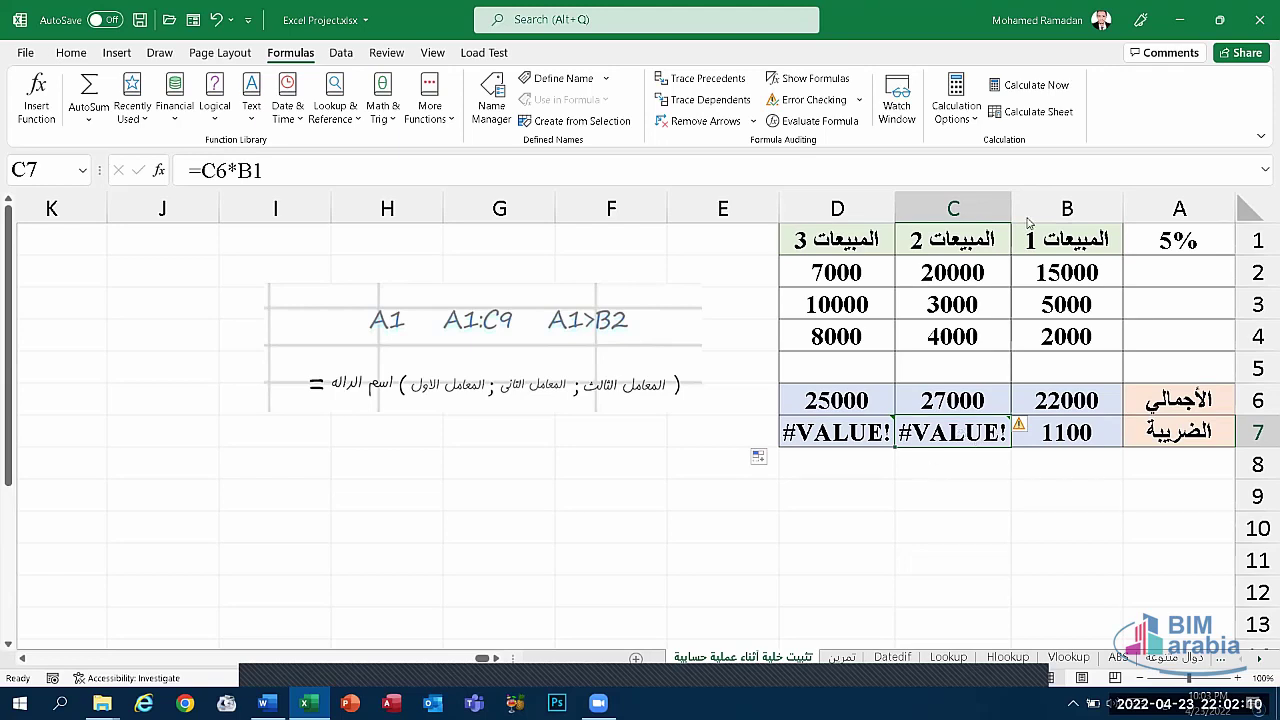
- Compare C7's =C6*B1 with B7's =B6*A1, then open B7's formula for editing
click(1186, 246)
click(1066, 240)
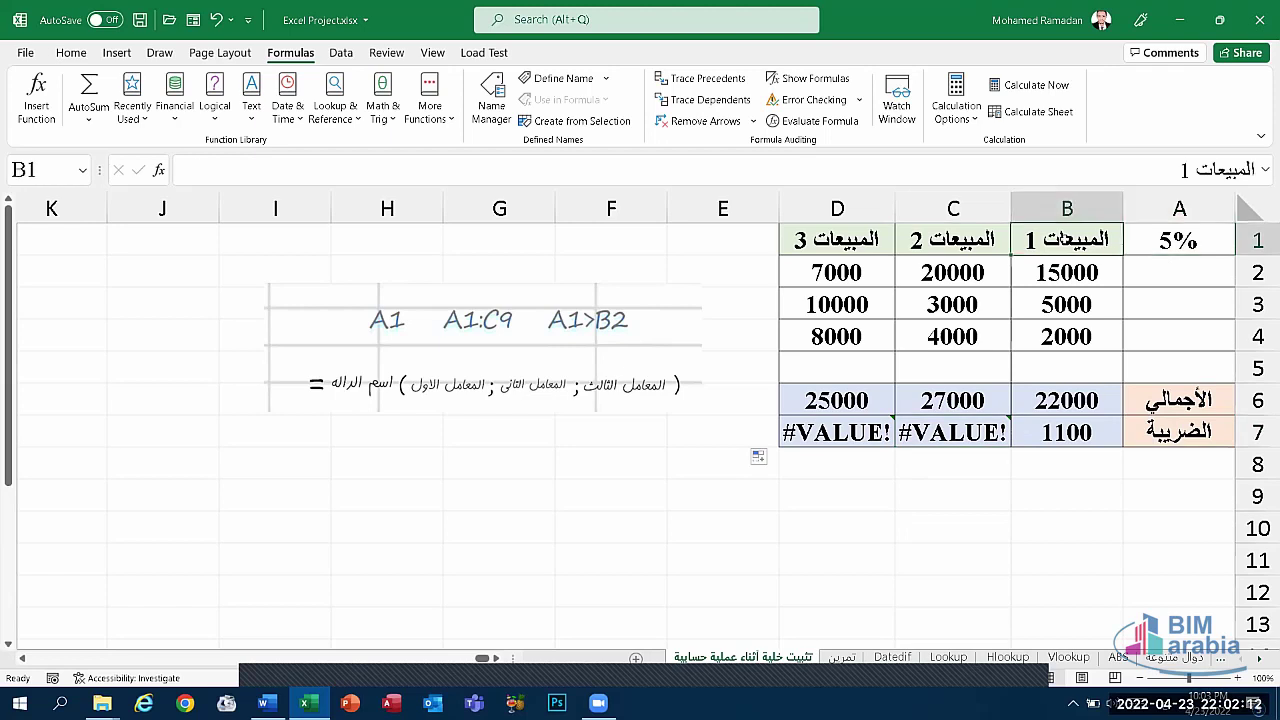
click(1048, 440)
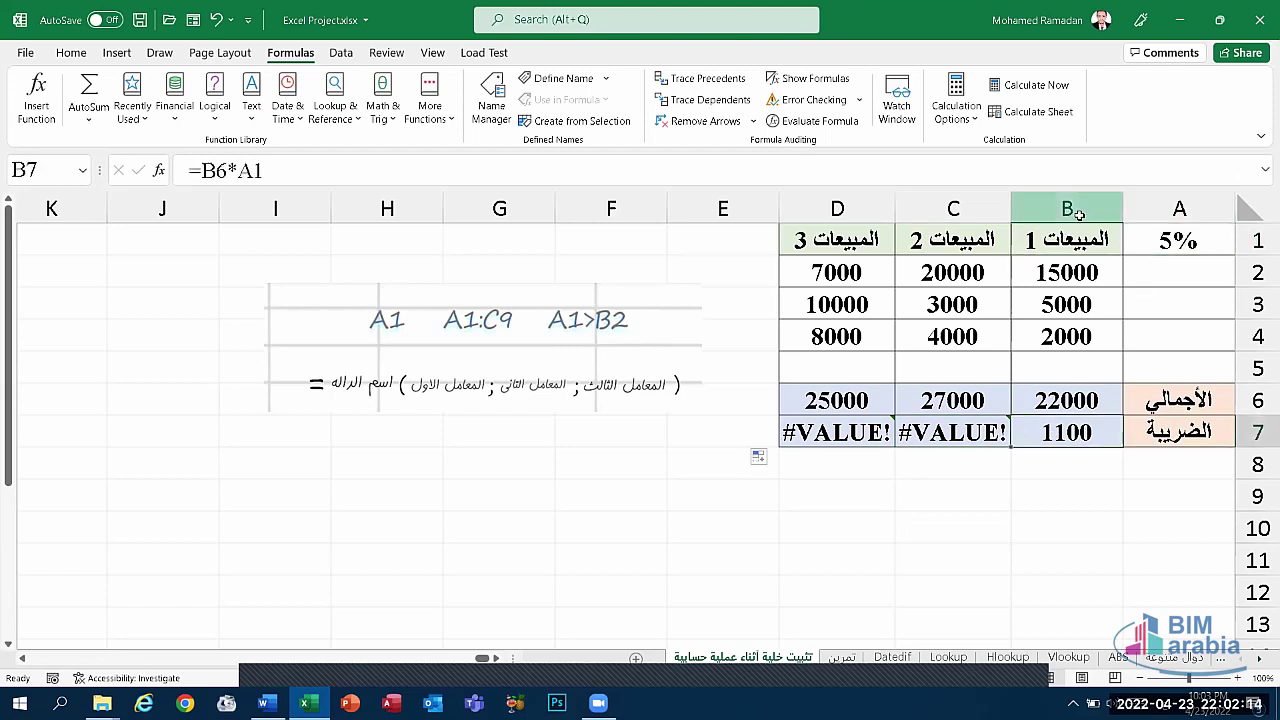
click(993, 437)
click(1194, 243)
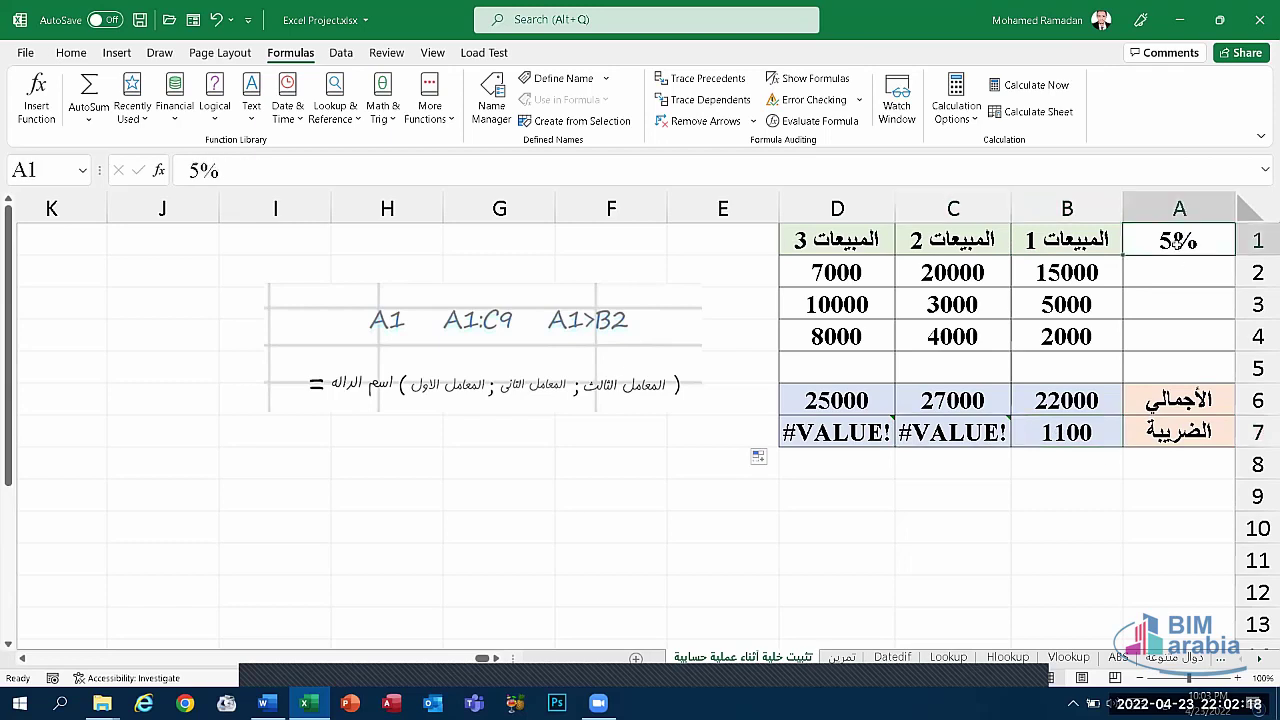
click(1079, 235)
click(992, 435)
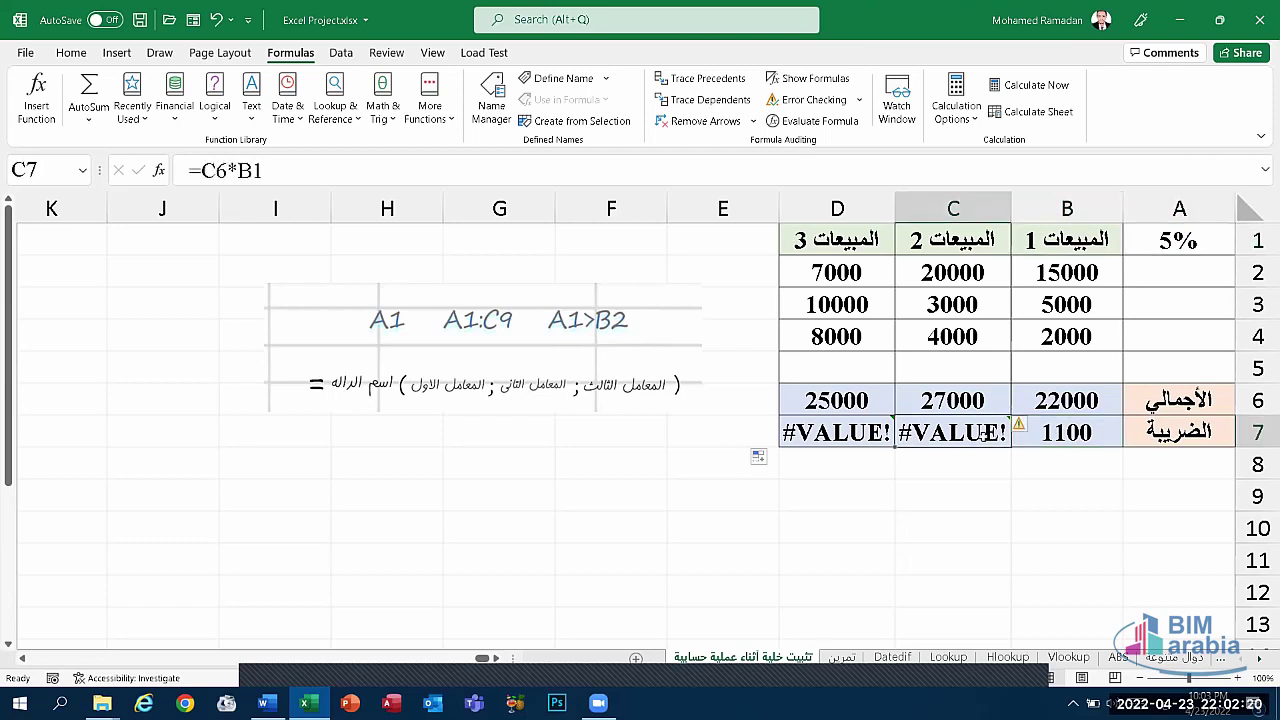
click(1088, 432)
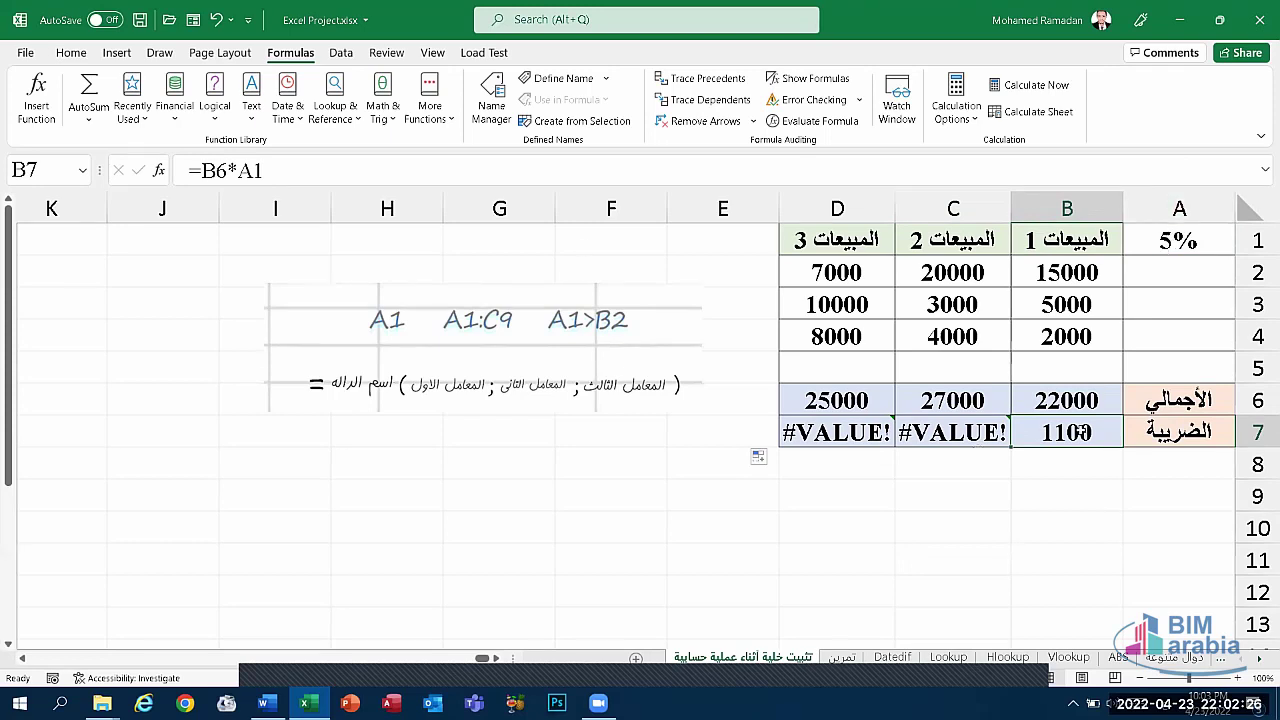
double_click(1100, 432)
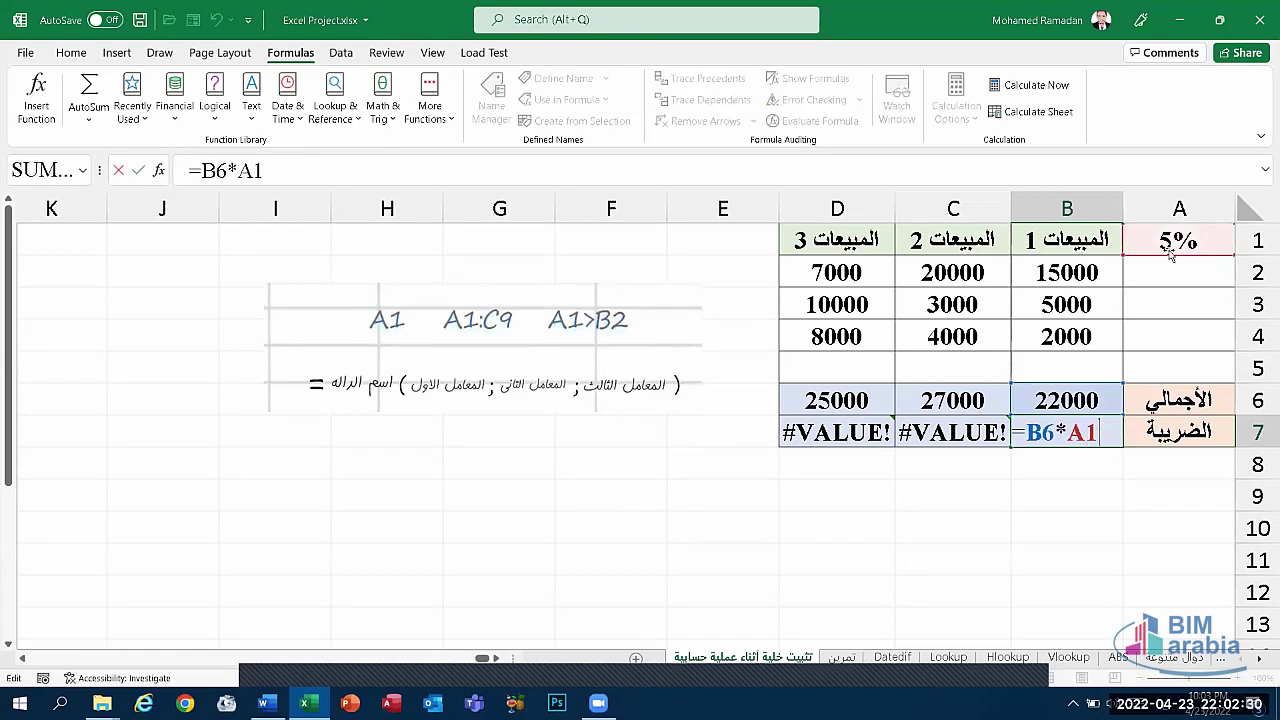
- Anchor the rate as =B6*$A$1 in B7 and fill it to D7, giving 1250 and 1350
key(F4)
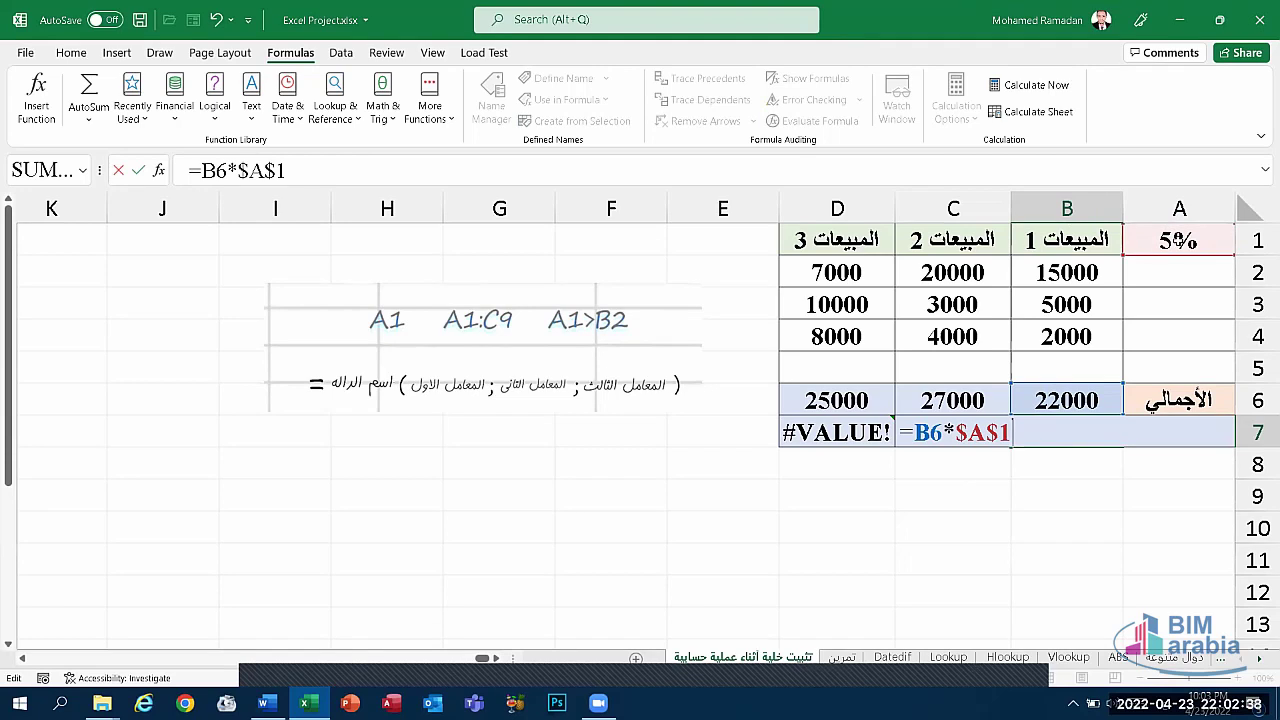
key(Return)
click(1060, 432)
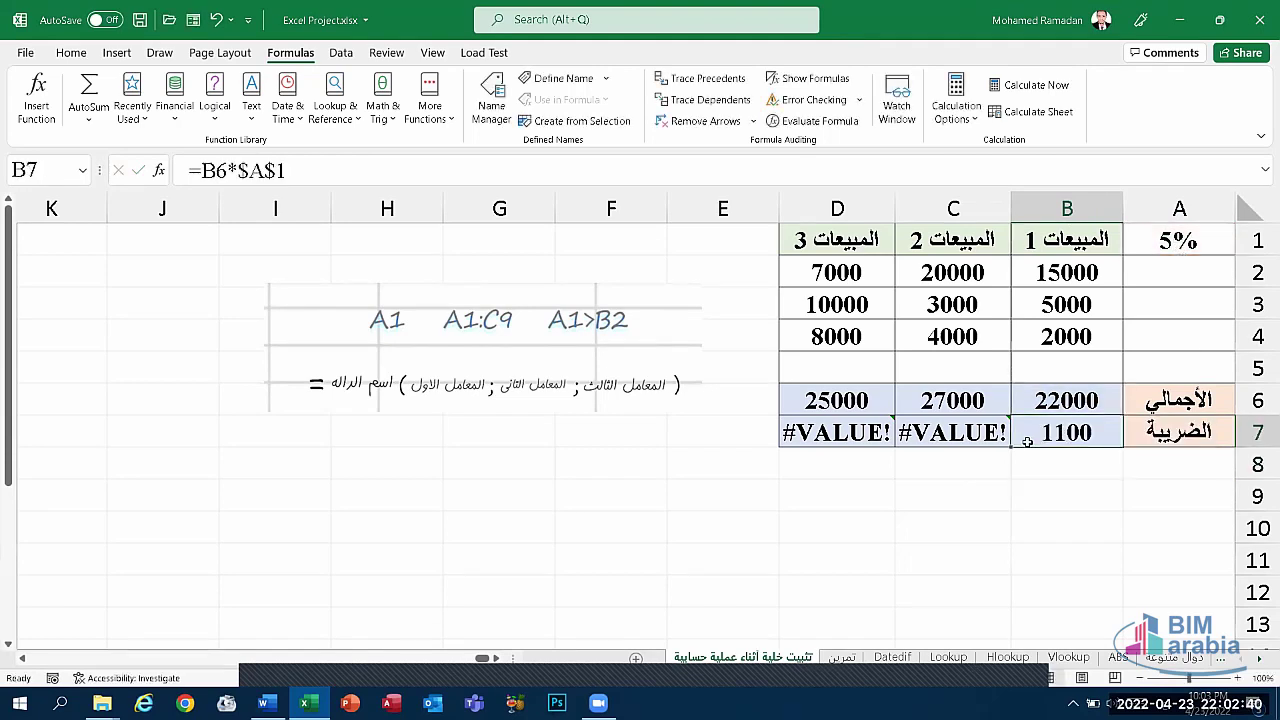
drag(1040, 432, 836, 432)
drag(1084, 507, 1090, 510)
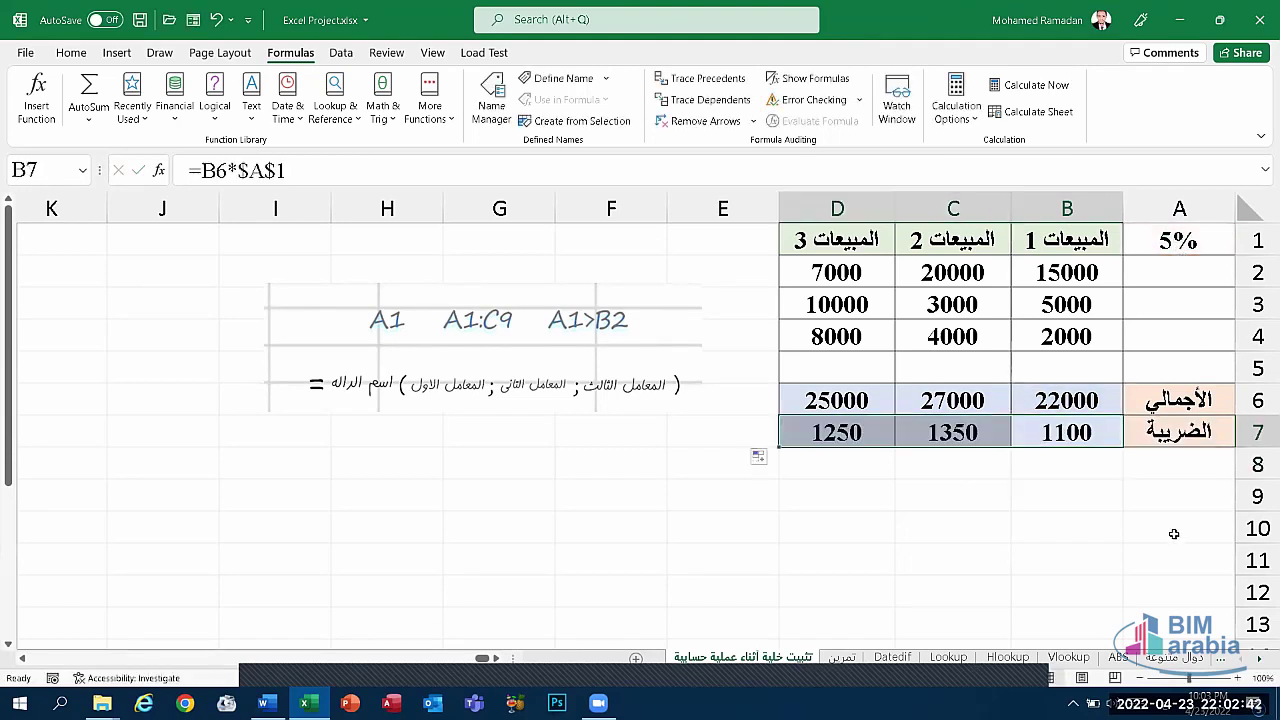
click(1080, 432)
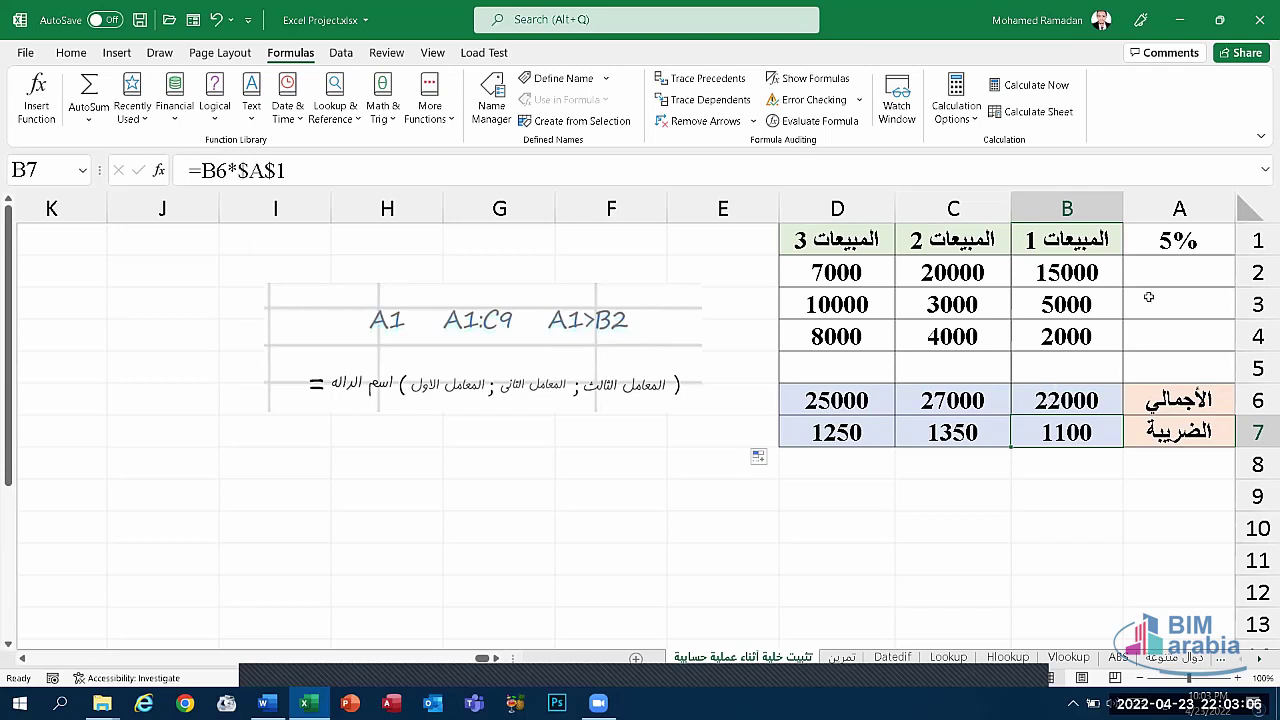
- Undo the corrected fill, switch to manual calculation, and enter 5000 in B5
key(ctrl+z)
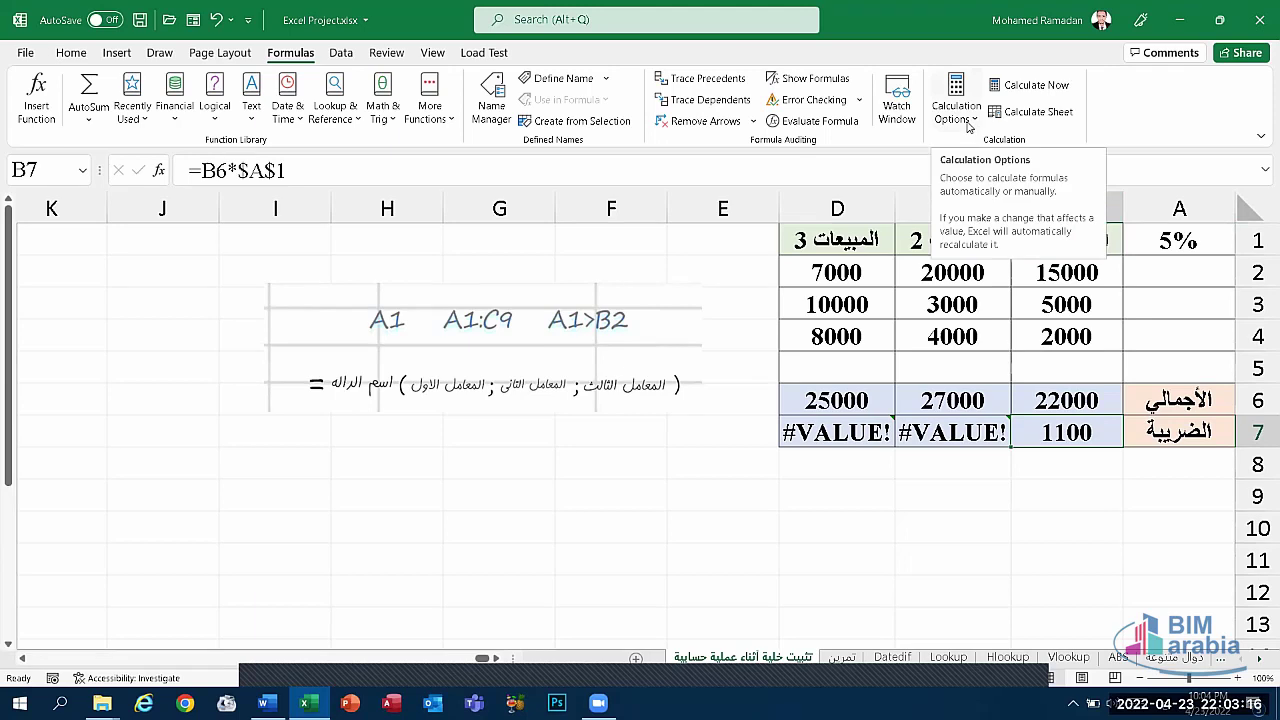
click(968, 124)
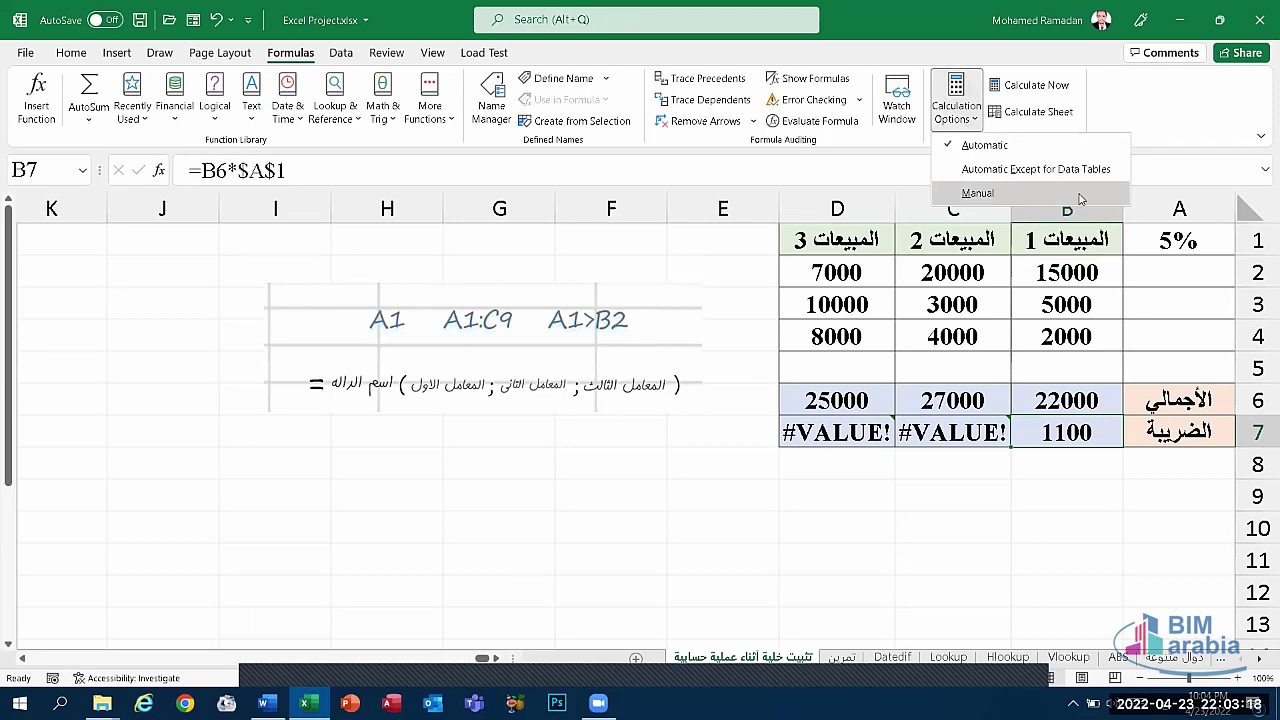
click(997, 196)
click(1083, 370)
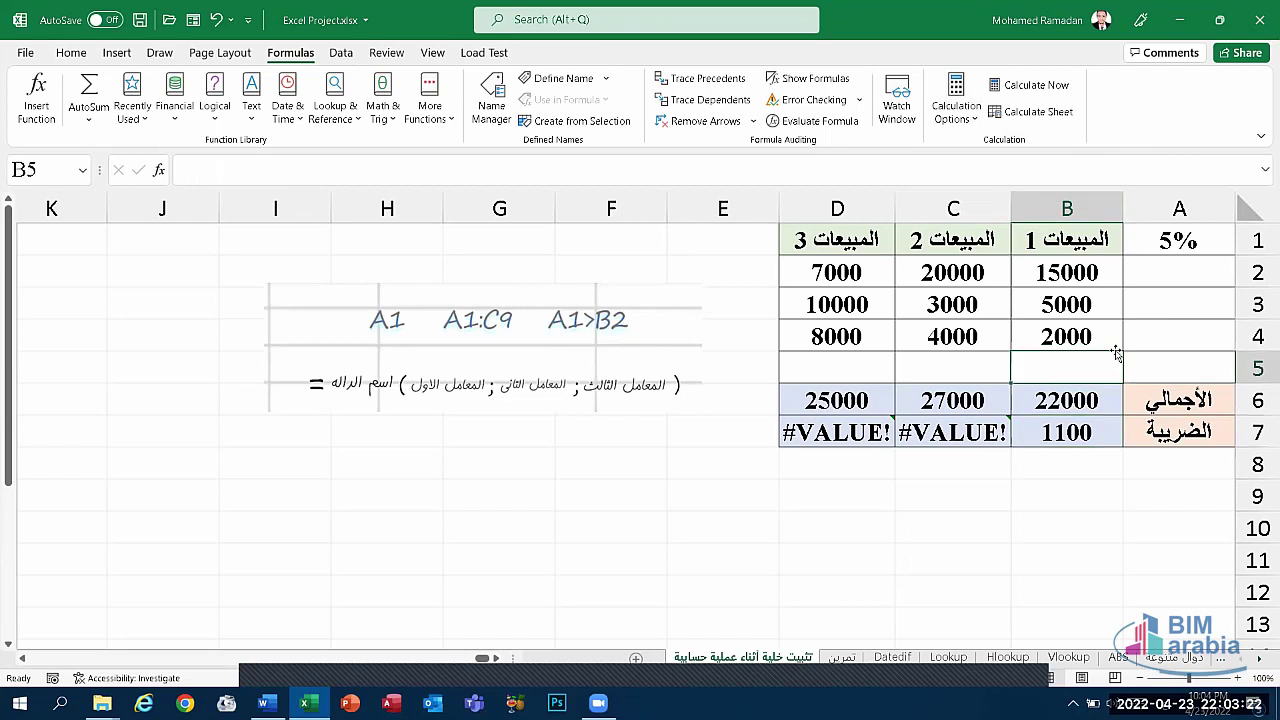
text(5000)
key(Return)
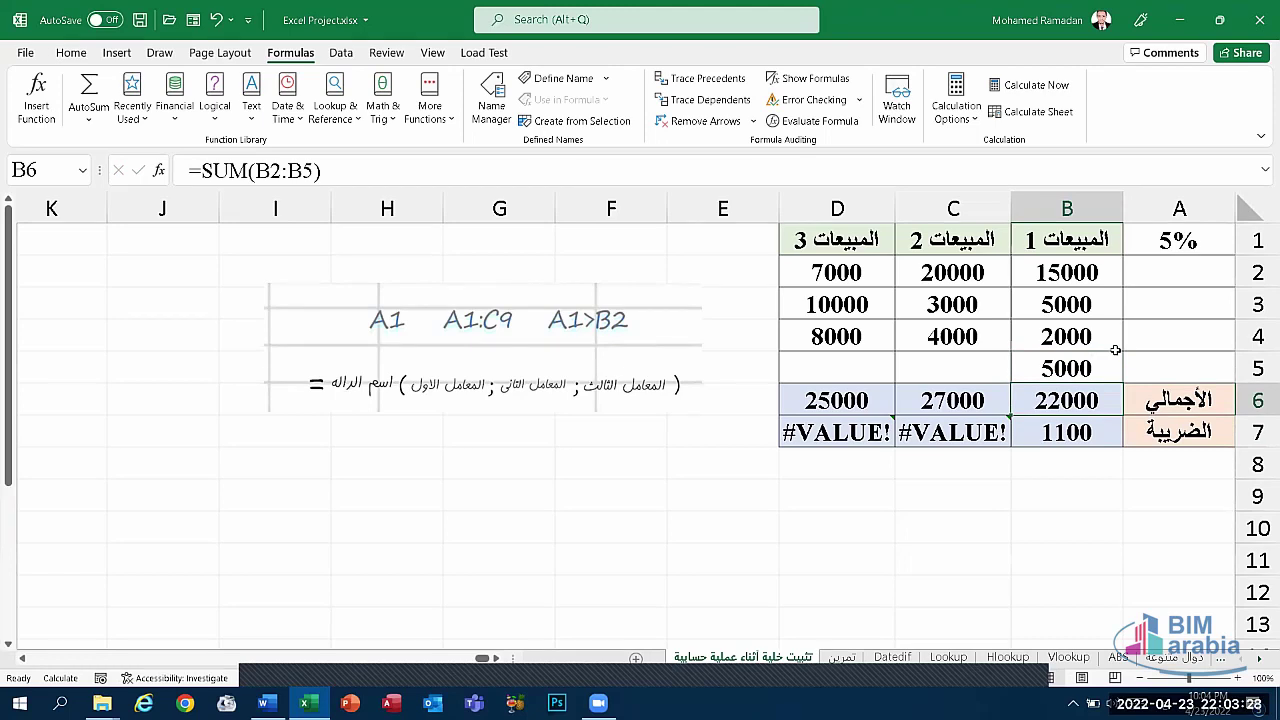
- Return to automatic calculation and clear 5000 from B5 so B6 totals 22000
click(955, 112)
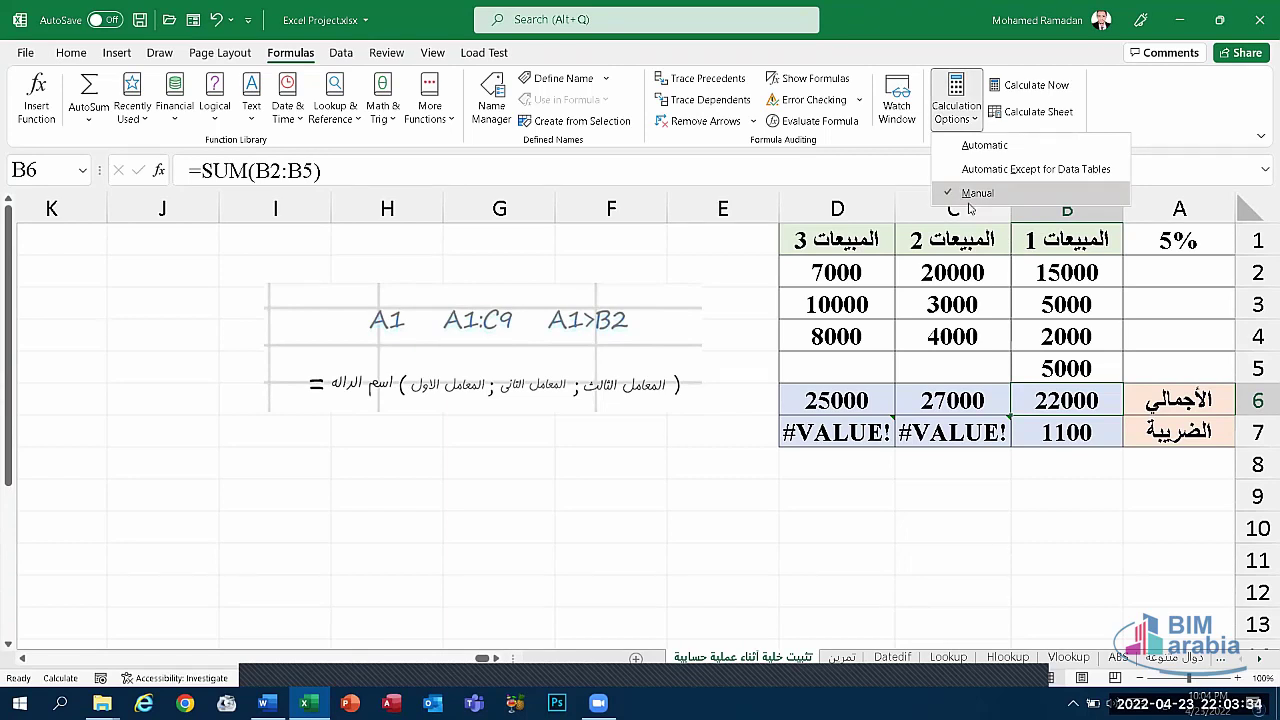
click(962, 147)
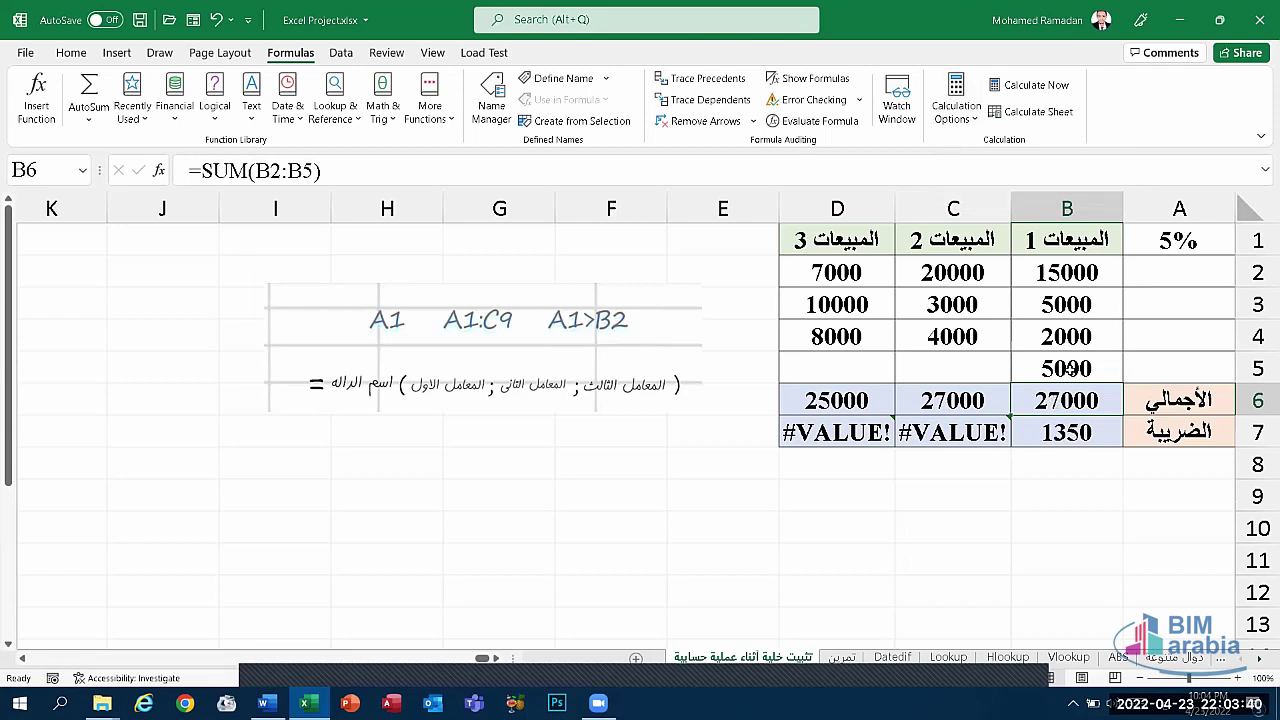
click(1078, 364)
key(BackSpace)
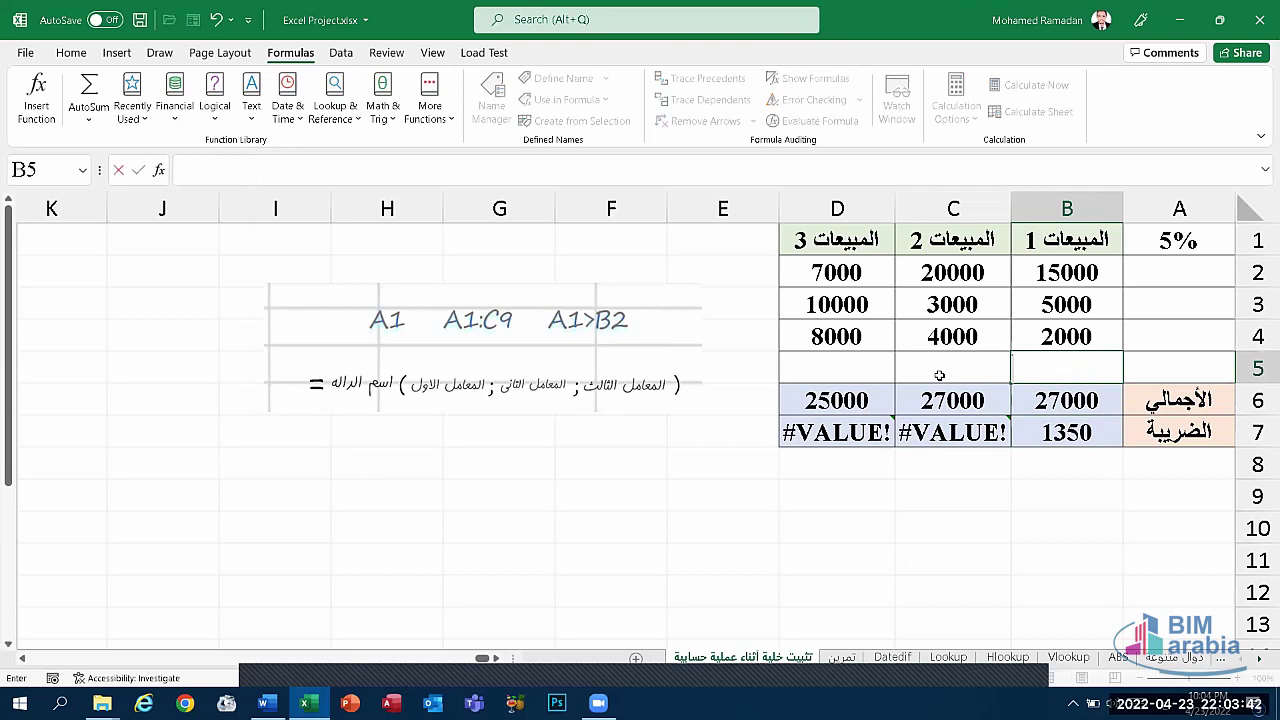
key(Tab)
click(1066, 401)
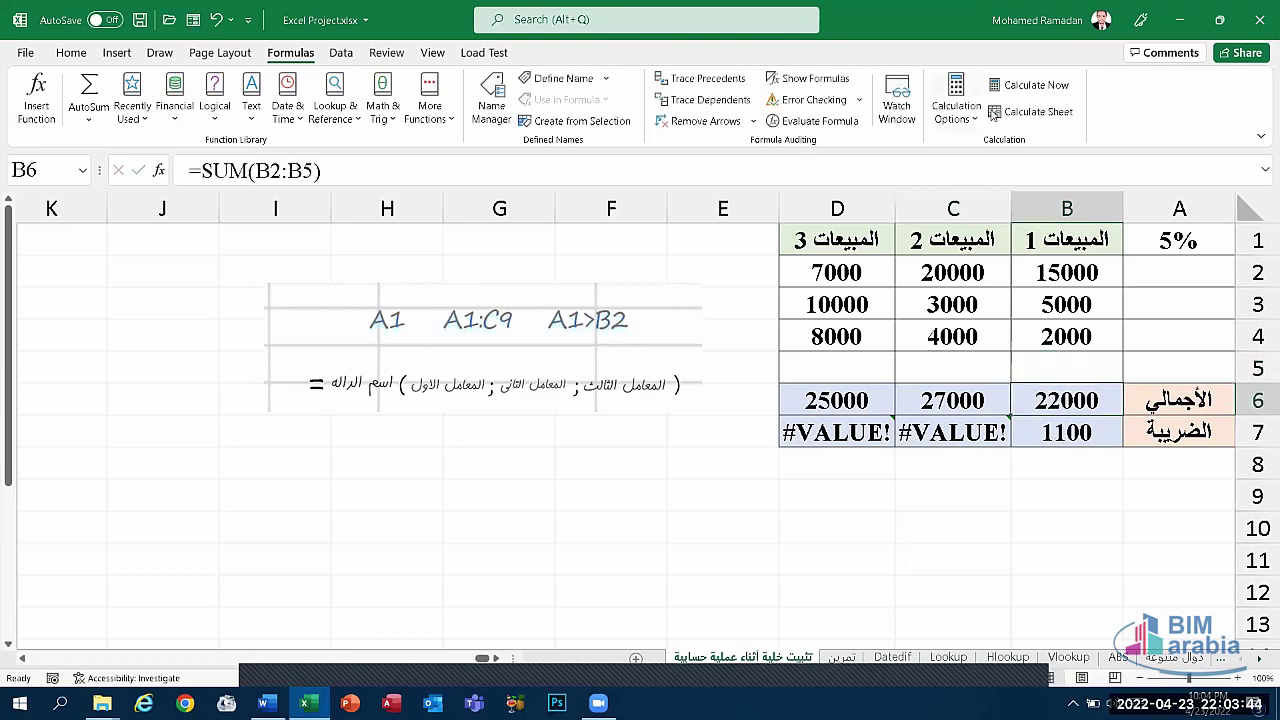
click(975, 121)
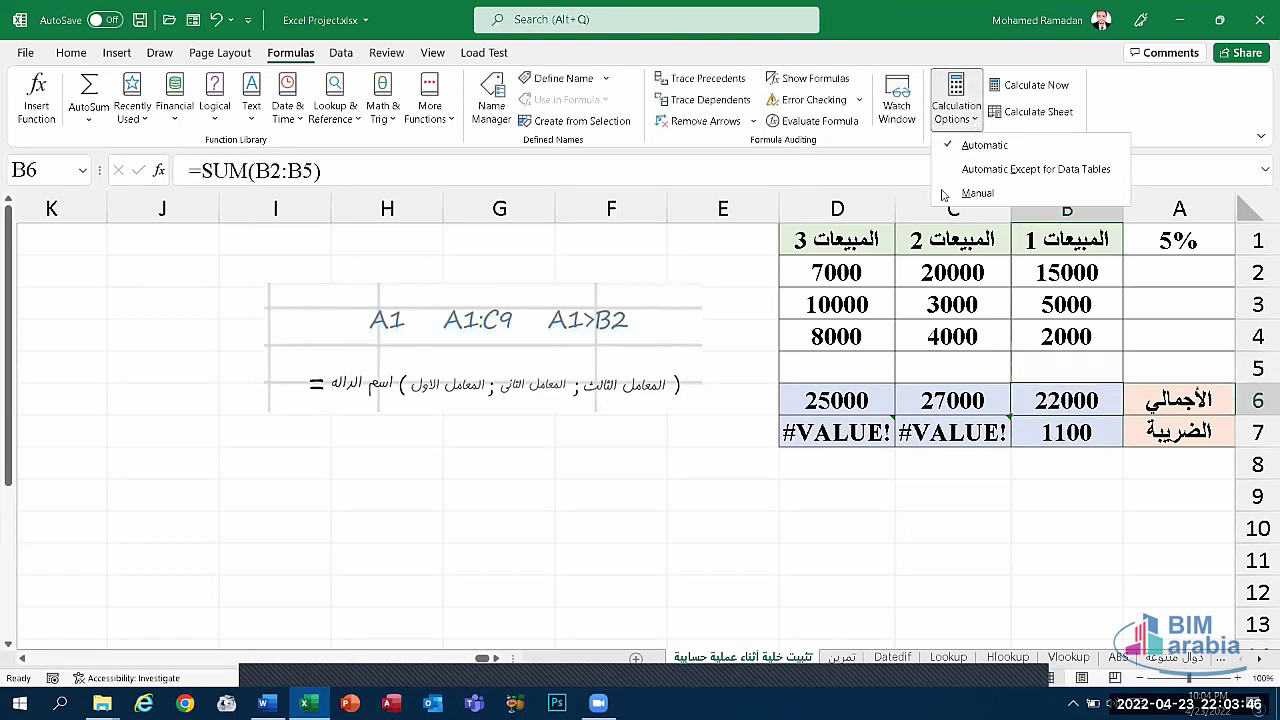
click(1079, 405)
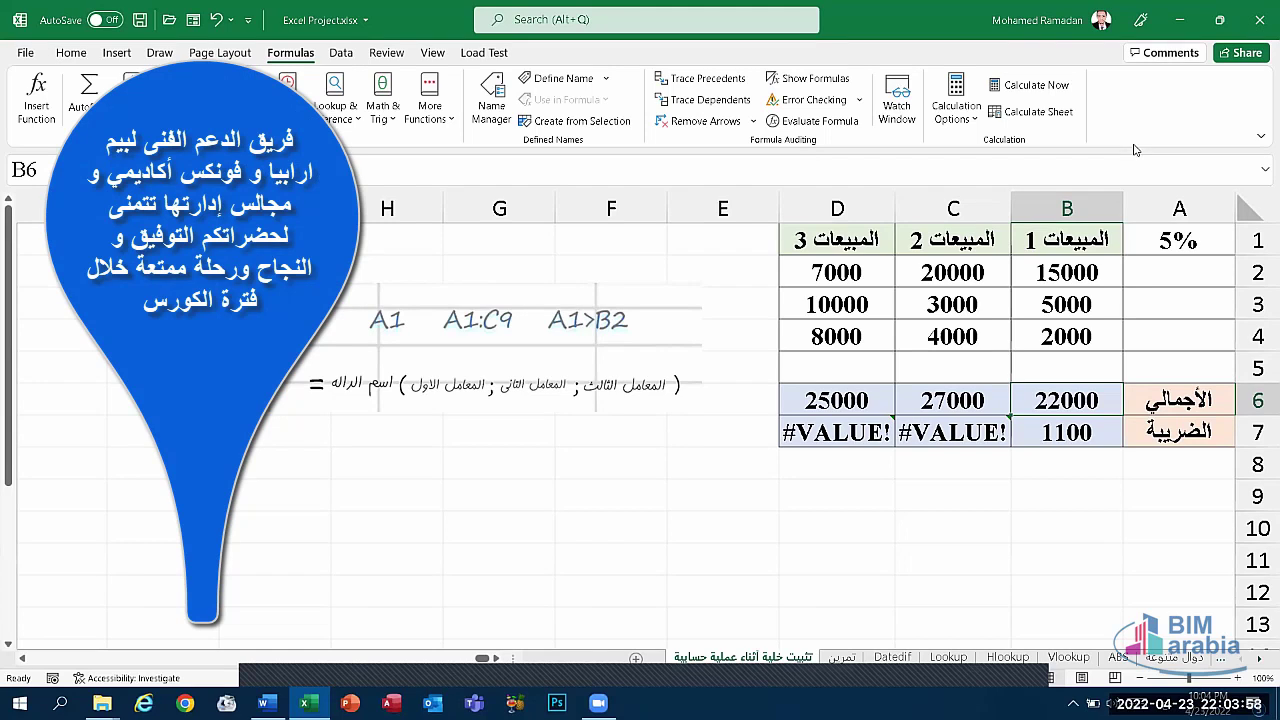
click(818, 80)
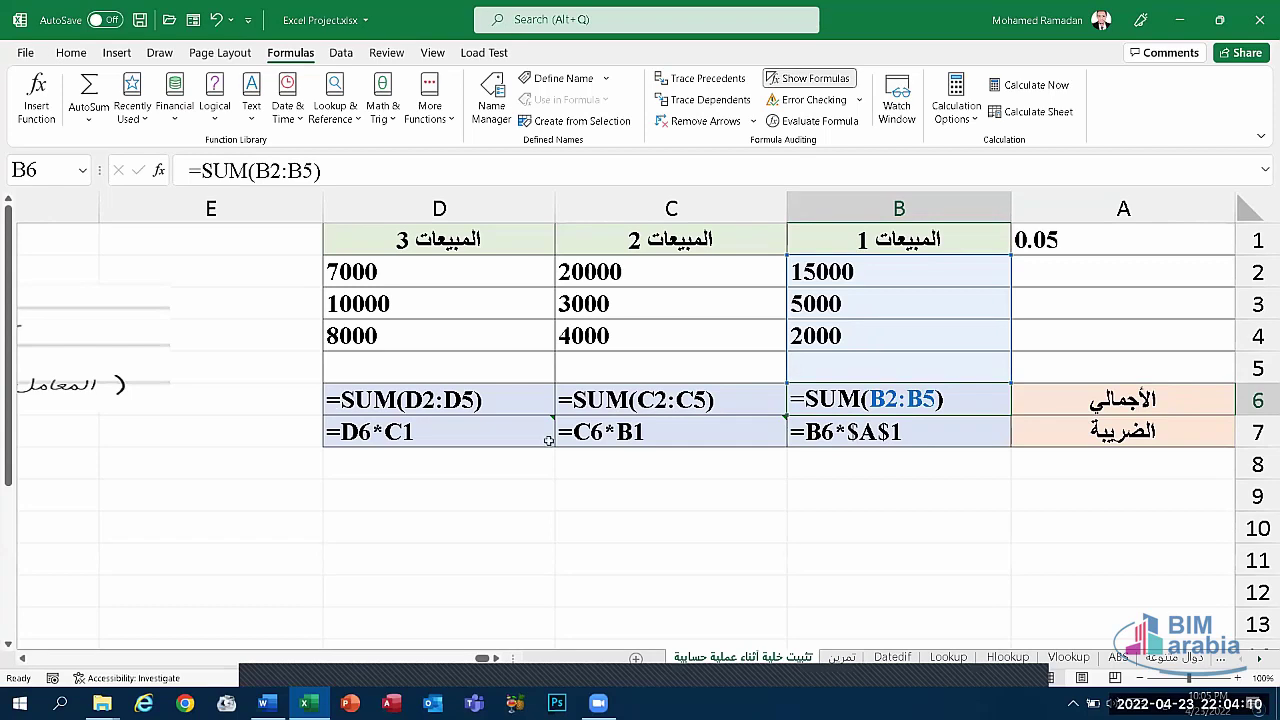
click(818, 78)
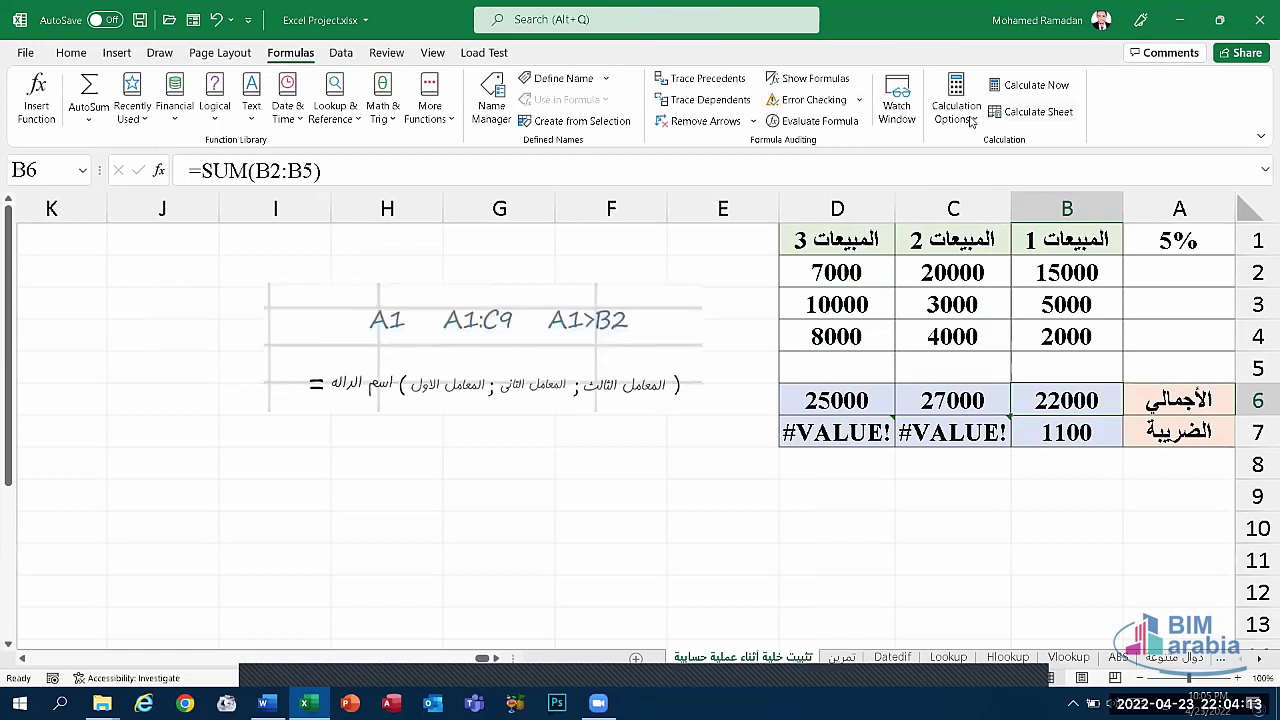
click(812, 100)
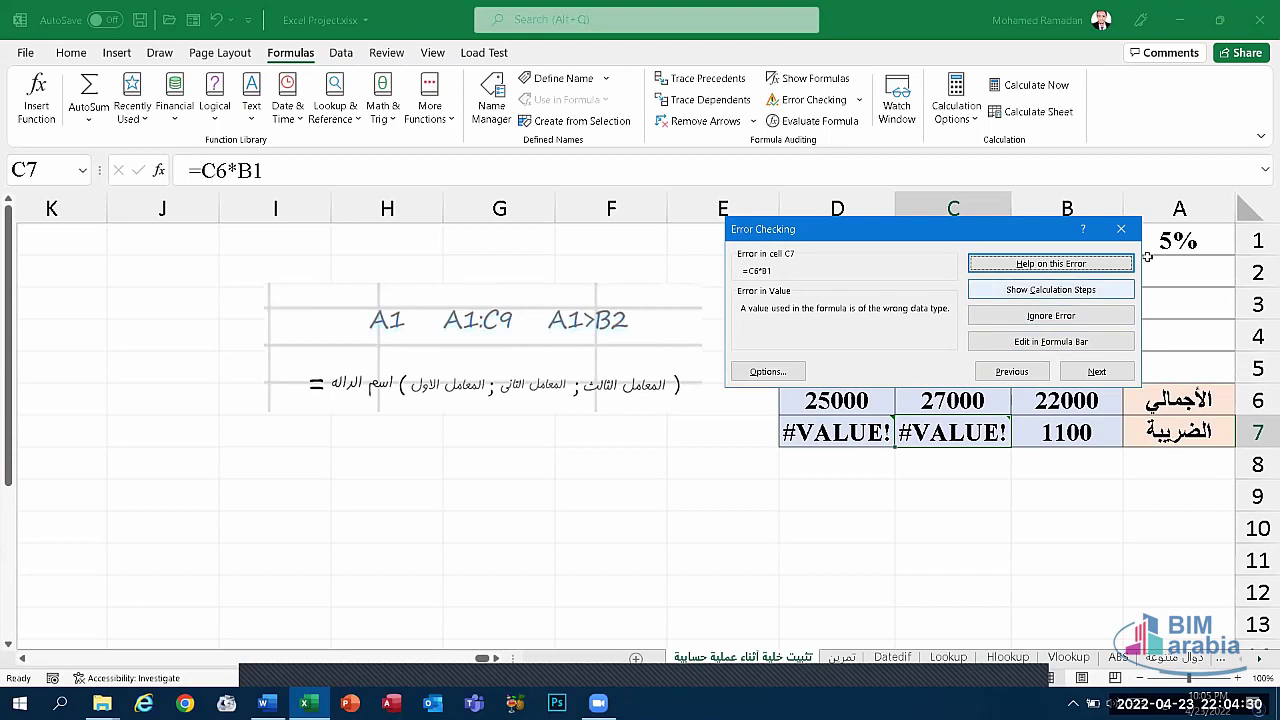
click(1116, 230)
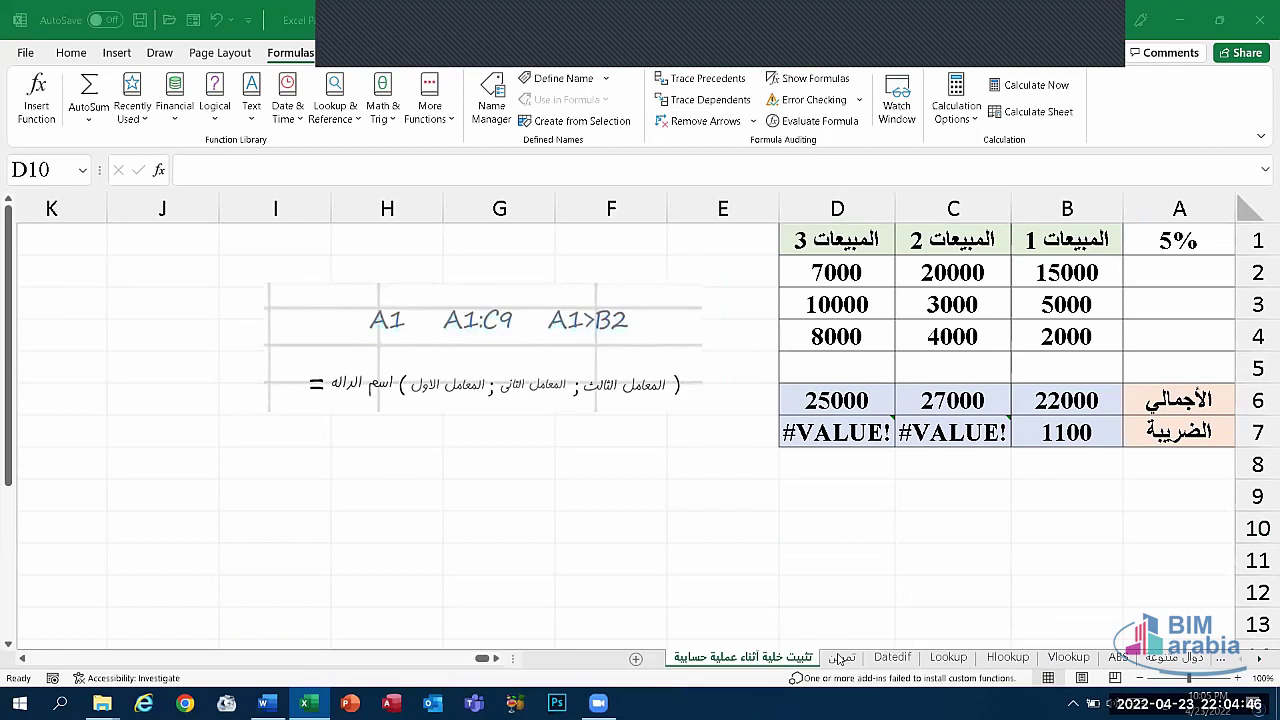
- Step back through the sheet tabs to the first sheet, المعادلات, and scroll its notes
click(842, 657)
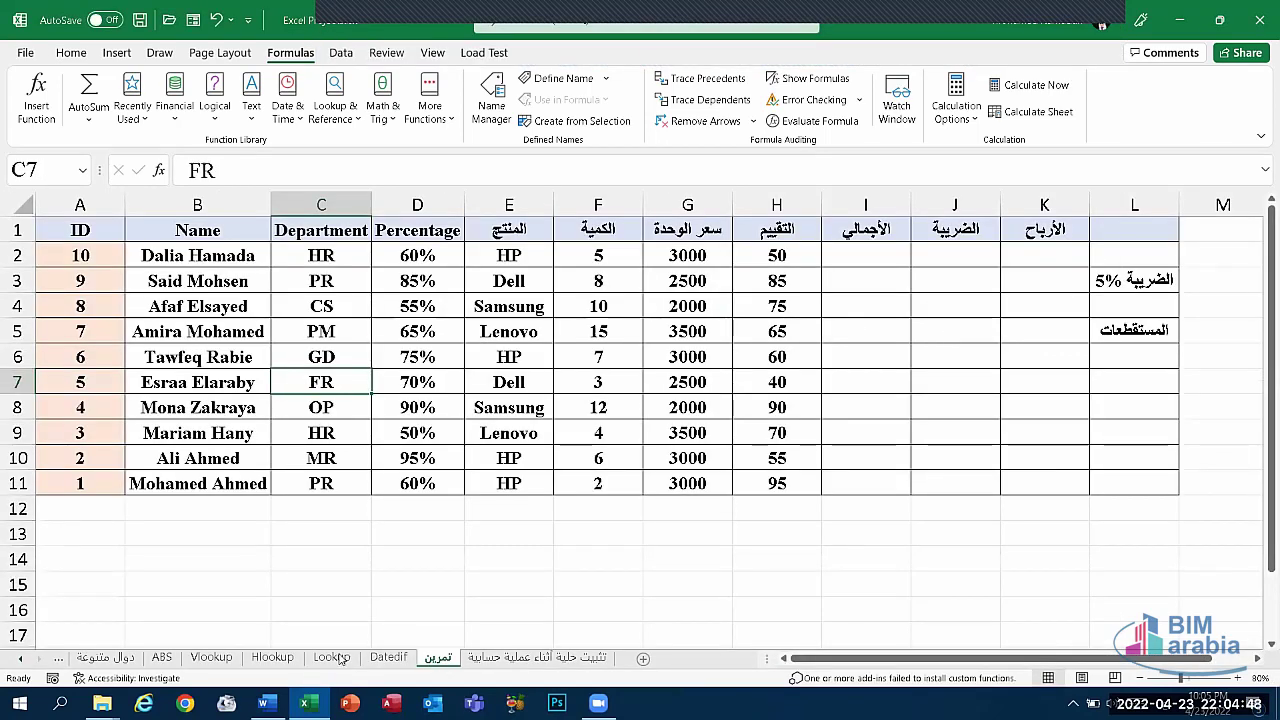
click(60, 658)
click(68, 658)
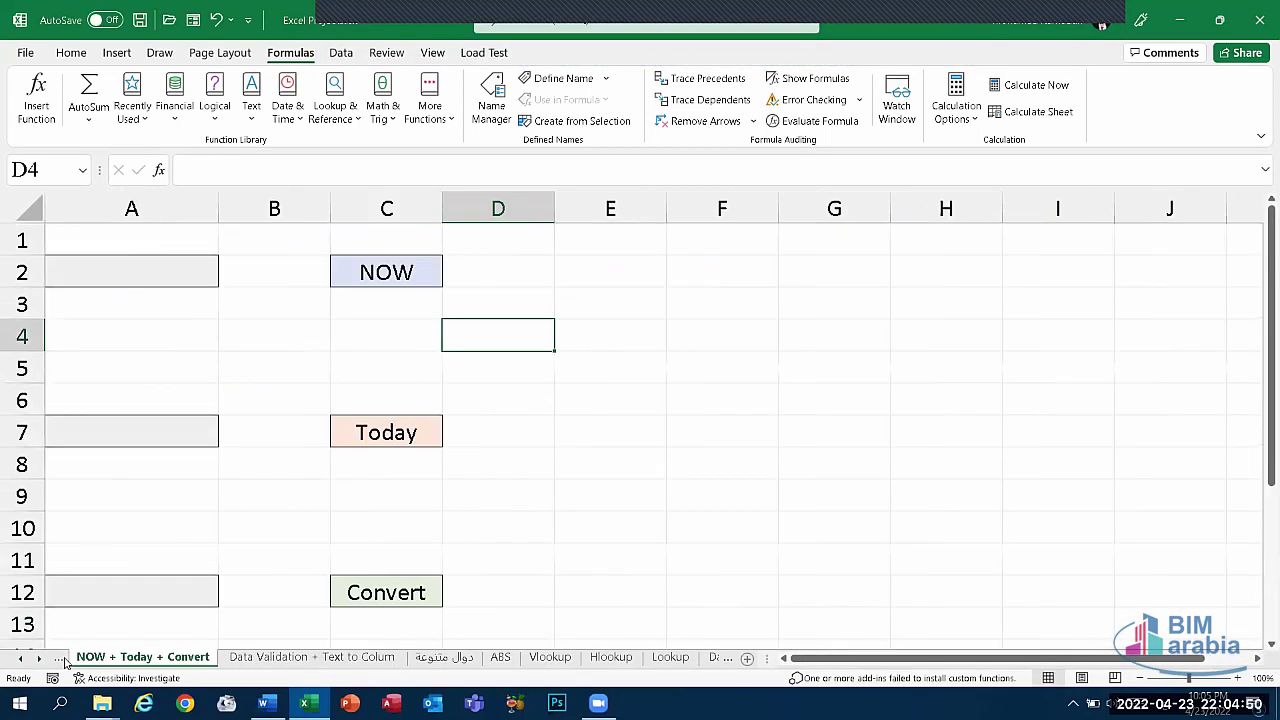
click(66, 659)
click(66, 659)
click(66, 659)
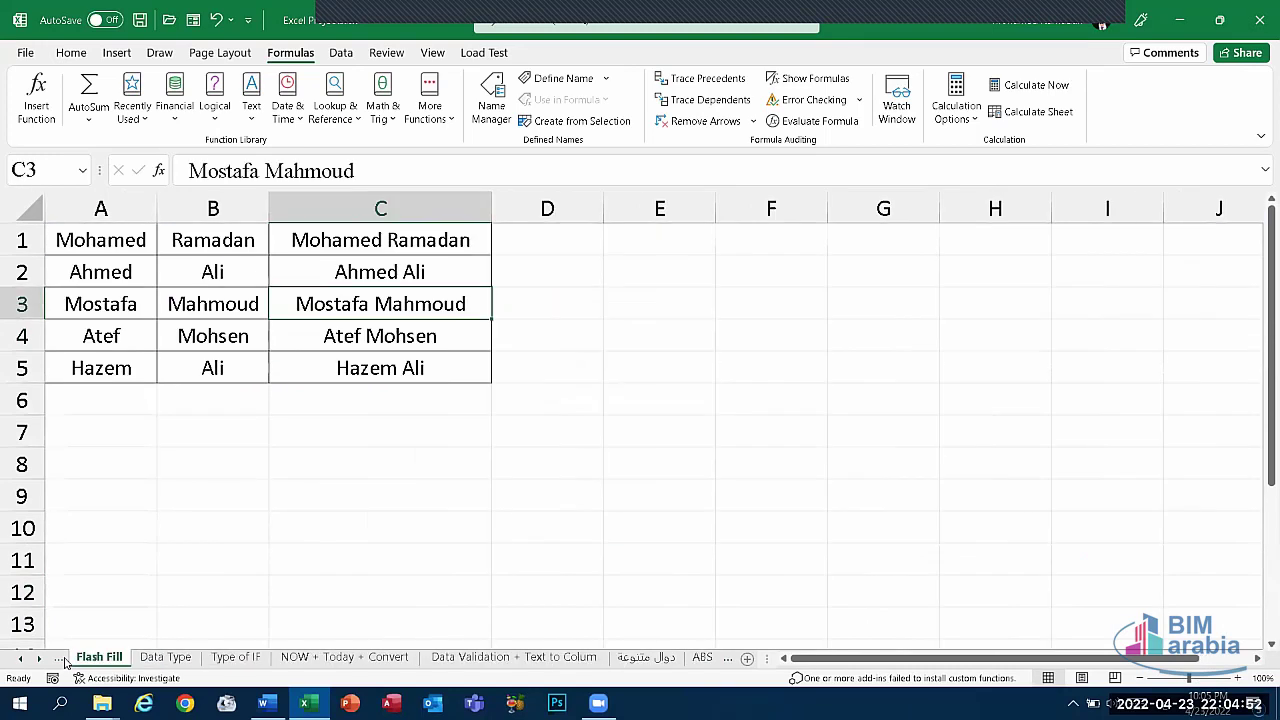
click(66, 659)
click(66, 659)
click(66, 659)
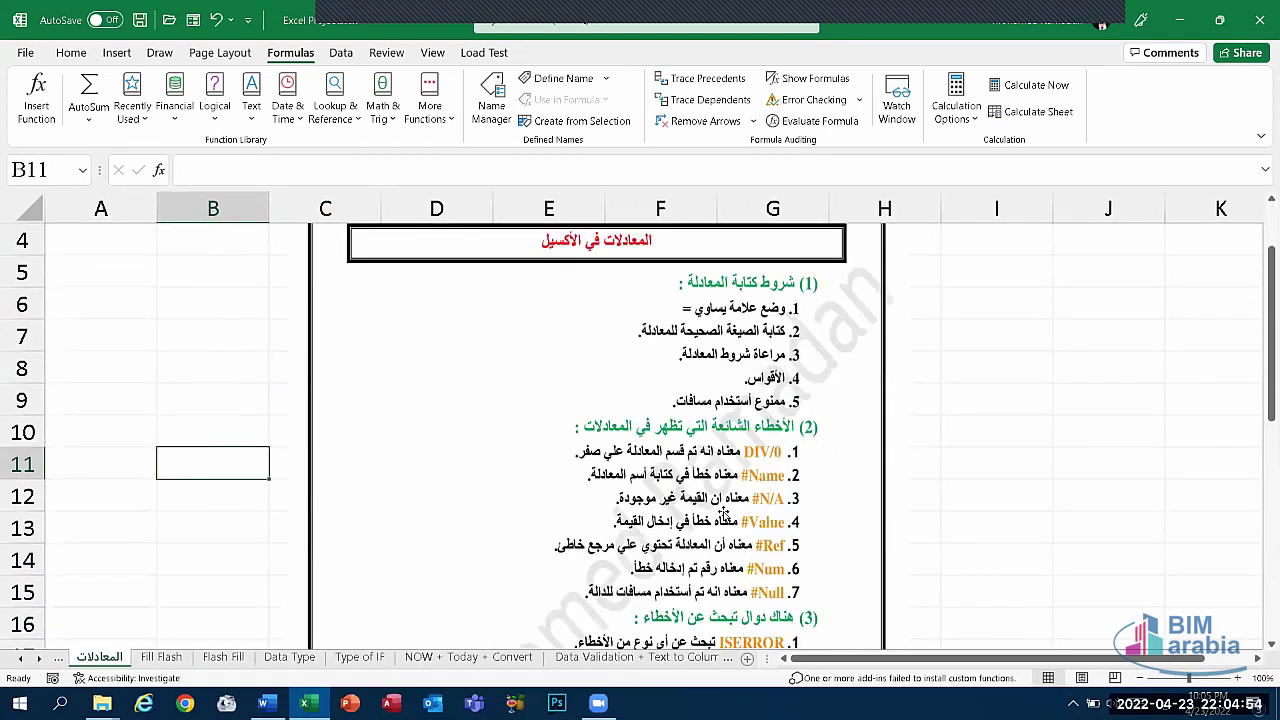
scroll(722, 505, down, 2)
click(720, 588)
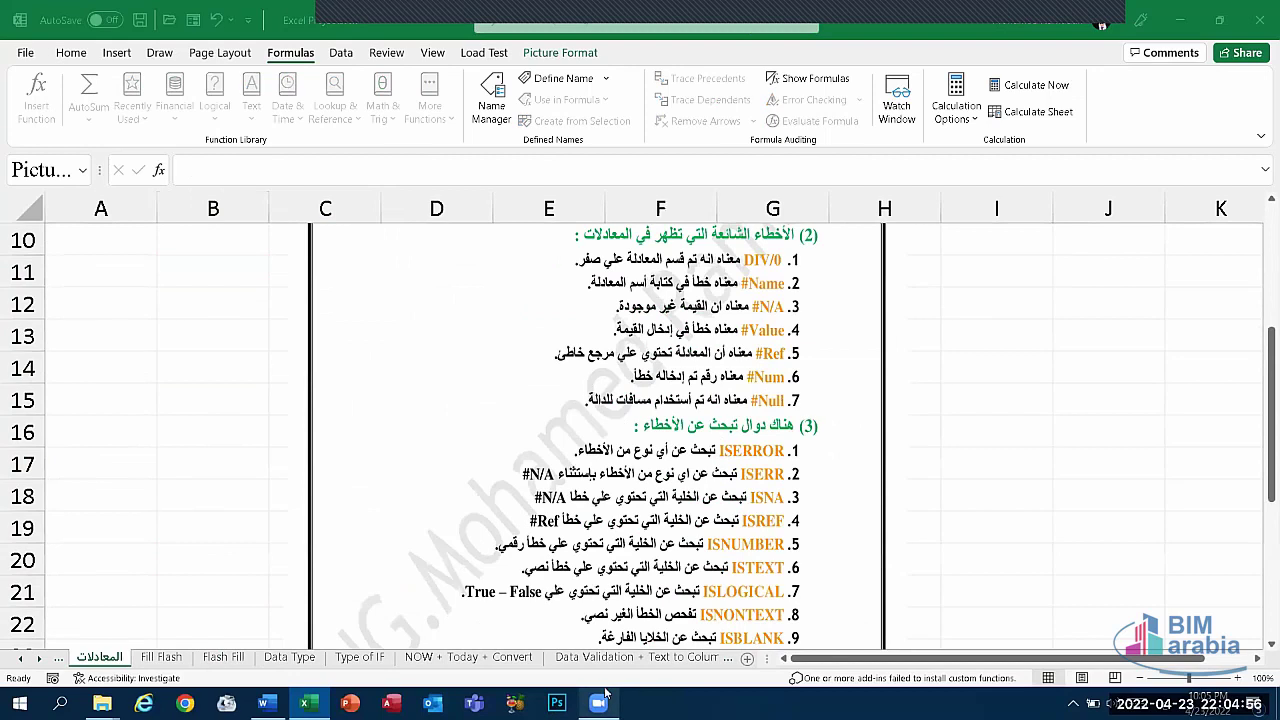
- Enter =10/0 into I13 of the notes sheet and reselect it to see #DIV/0!
scroll(720, 425, down, 2)
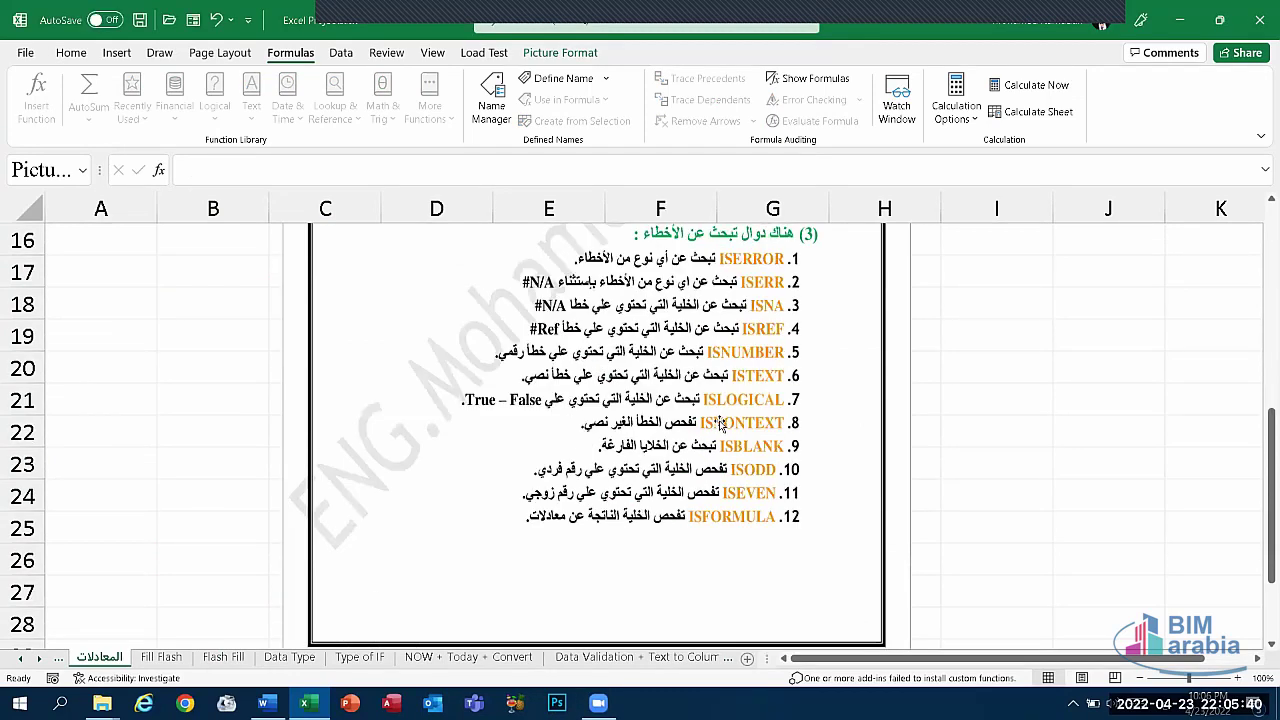
scroll(720, 425, up, 1)
scroll(688, 392, up, 1)
scroll(741, 468, up, 1)
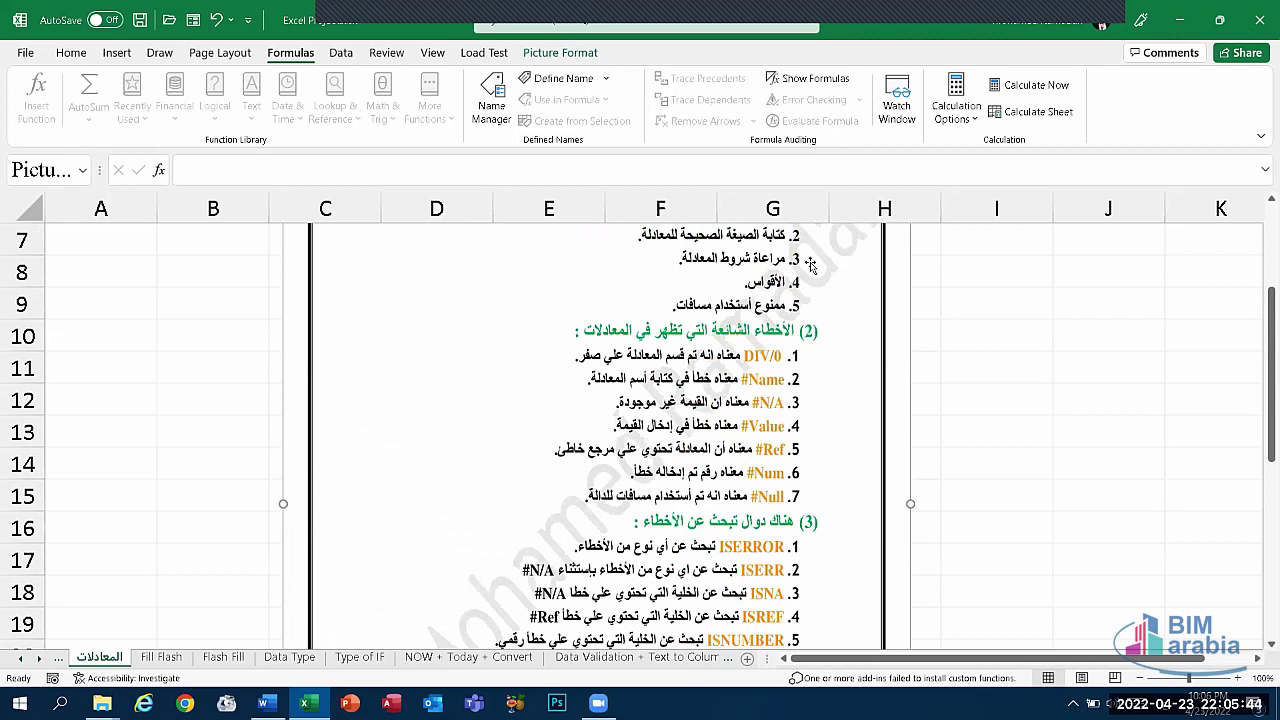
scroll(716, 259, down, 1)
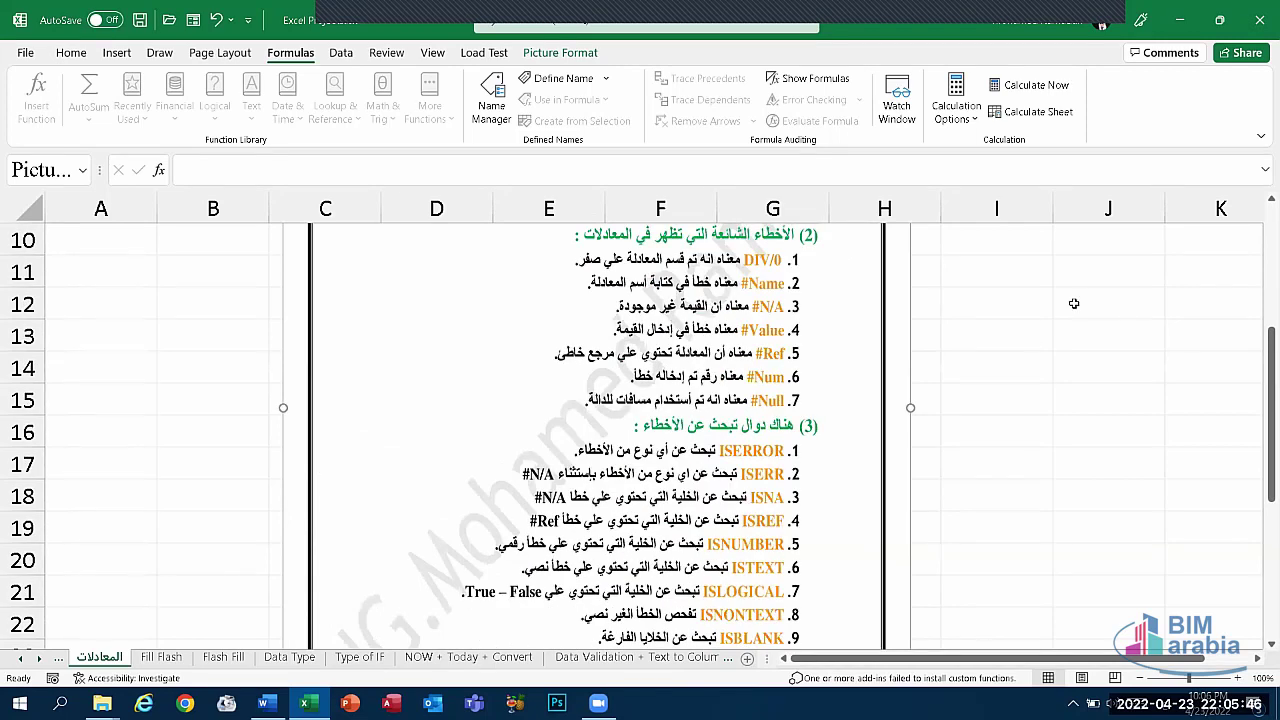
key(Escape)
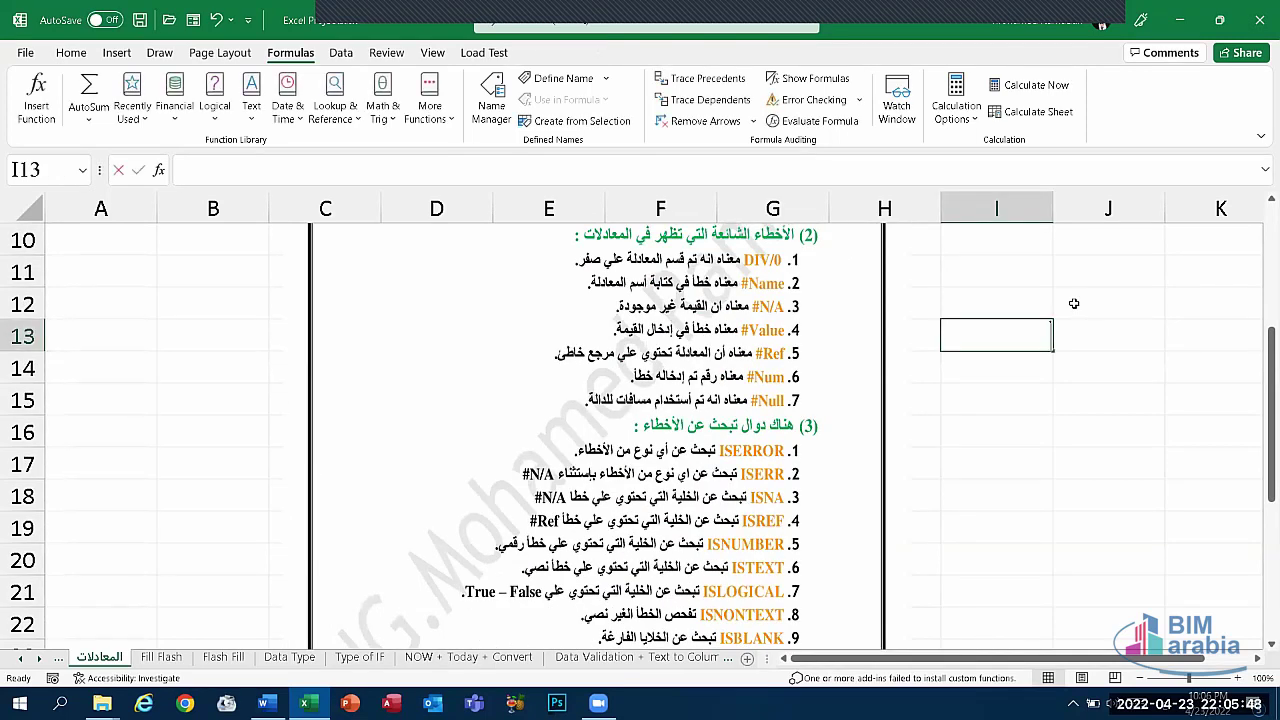
text(=10/0)
key(Return)
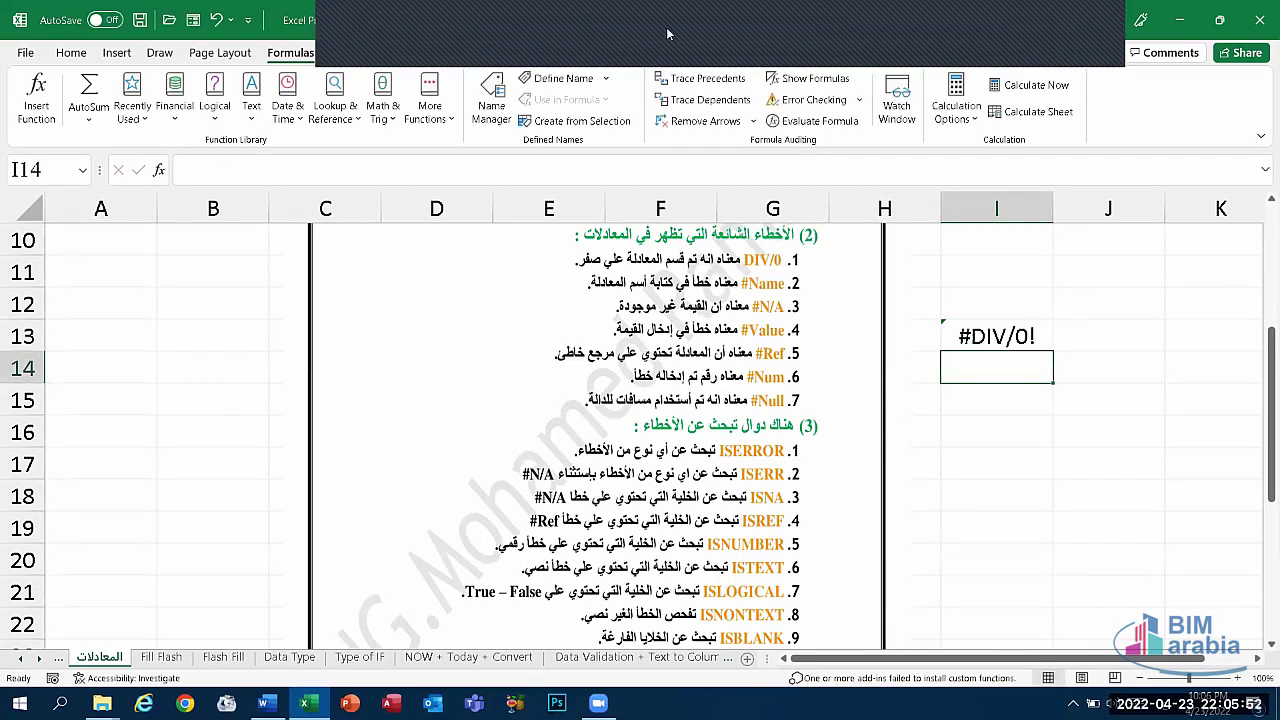
click(668, 34)
click(990, 334)
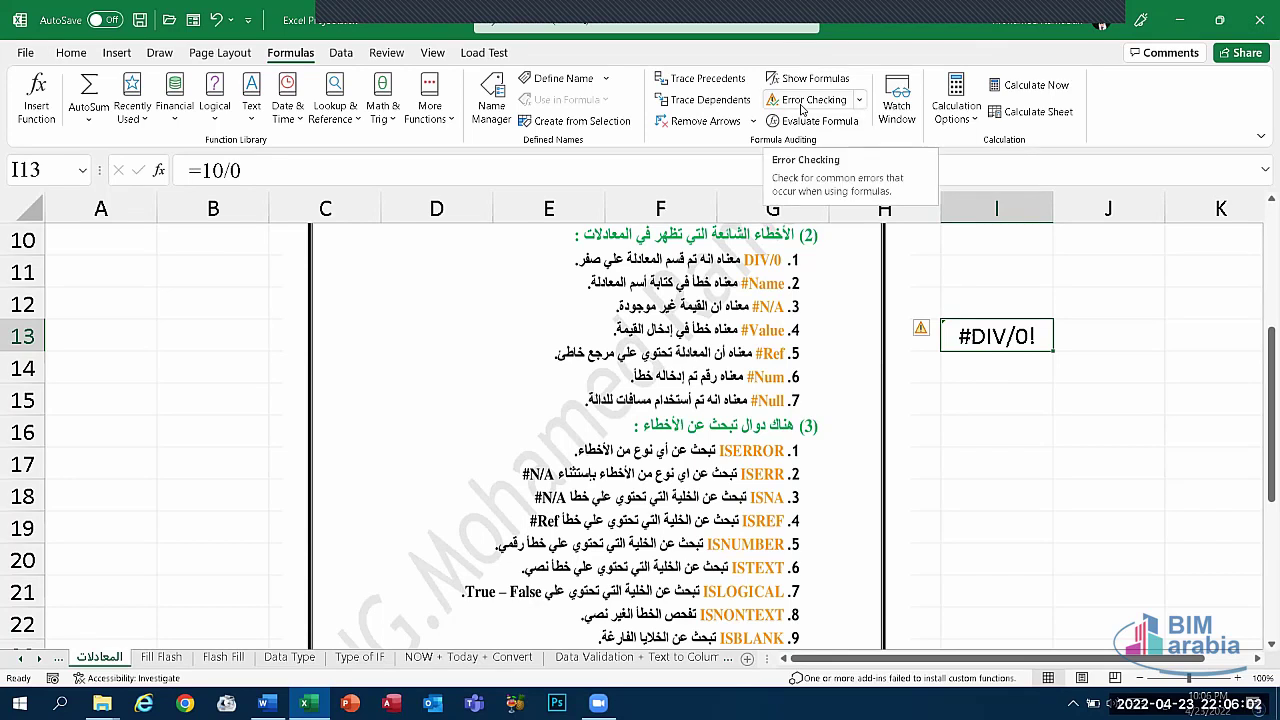
- Evaluate I13's =10/0 formula, then type and erase trial letters in I14
click(805, 122)
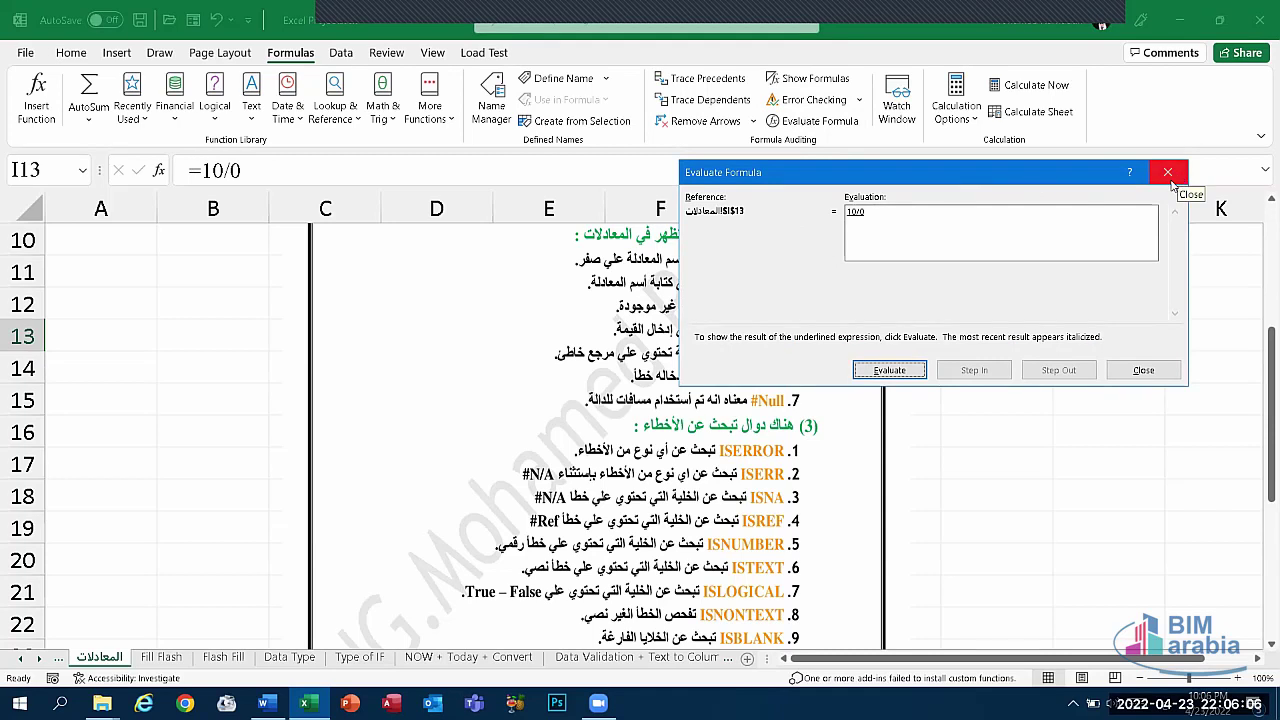
click(1168, 173)
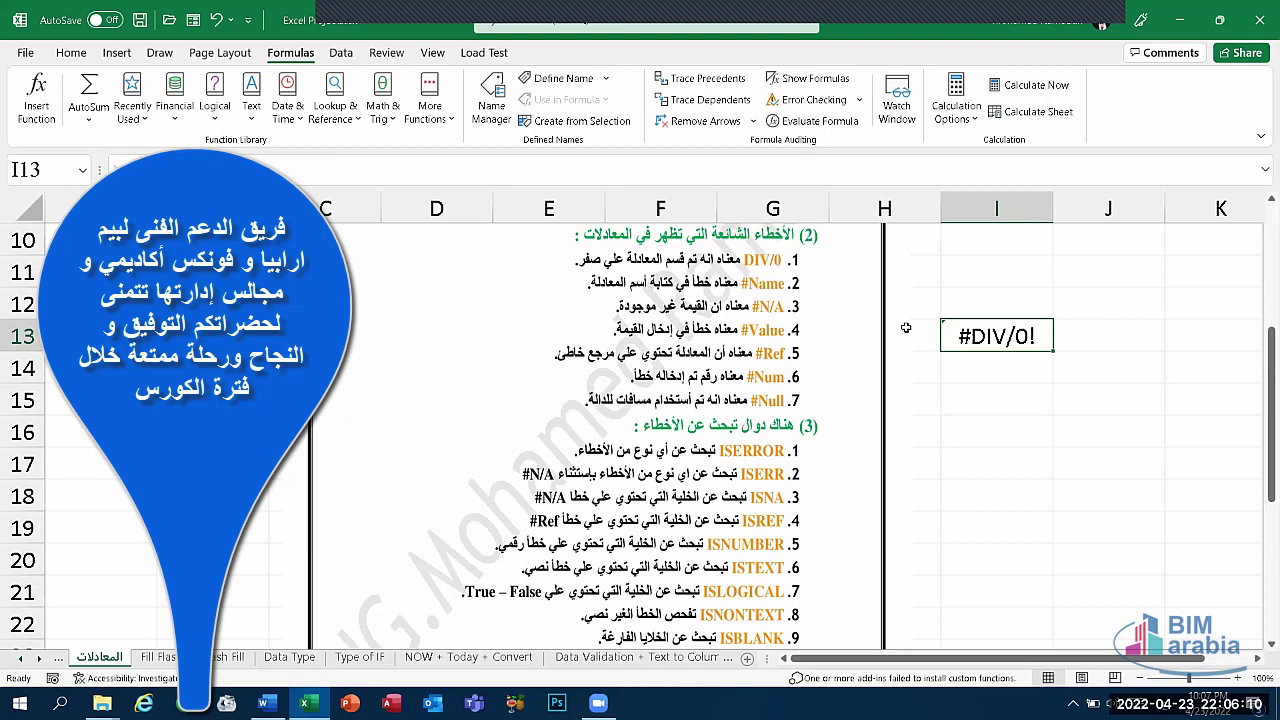
click(1008, 378)
text(سع)
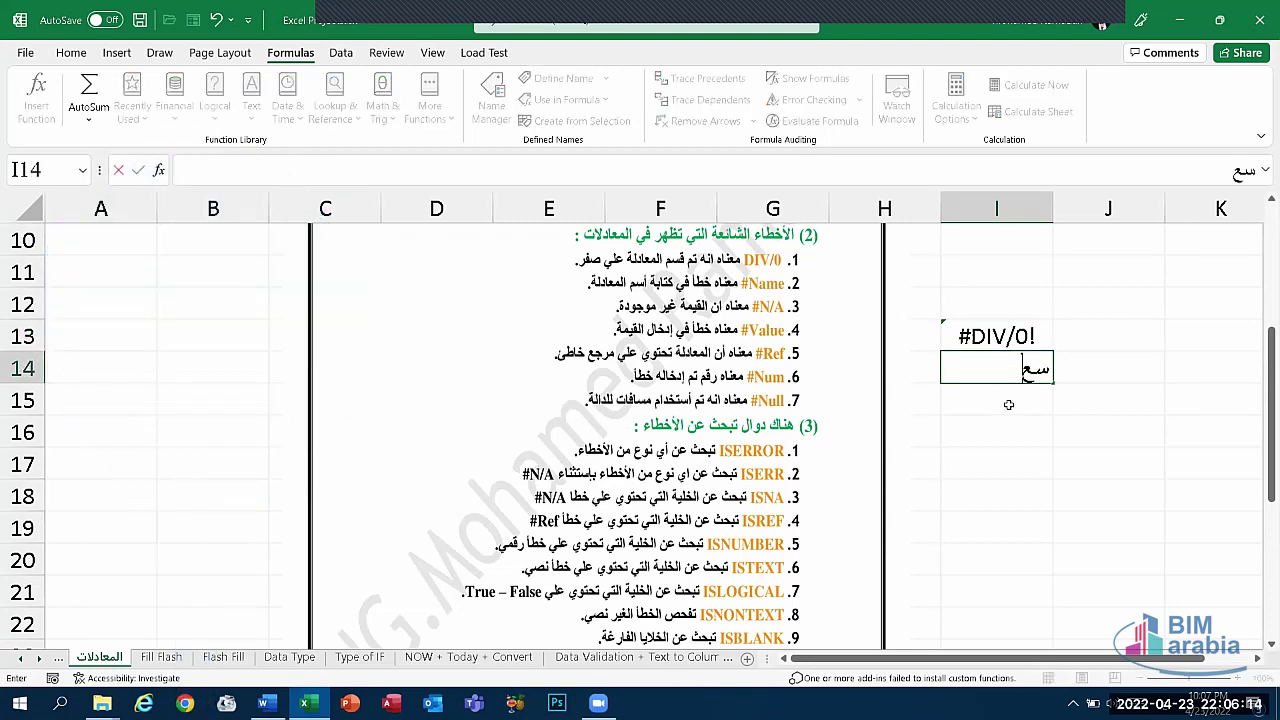
key(BackSpace)
key(BackSpace)
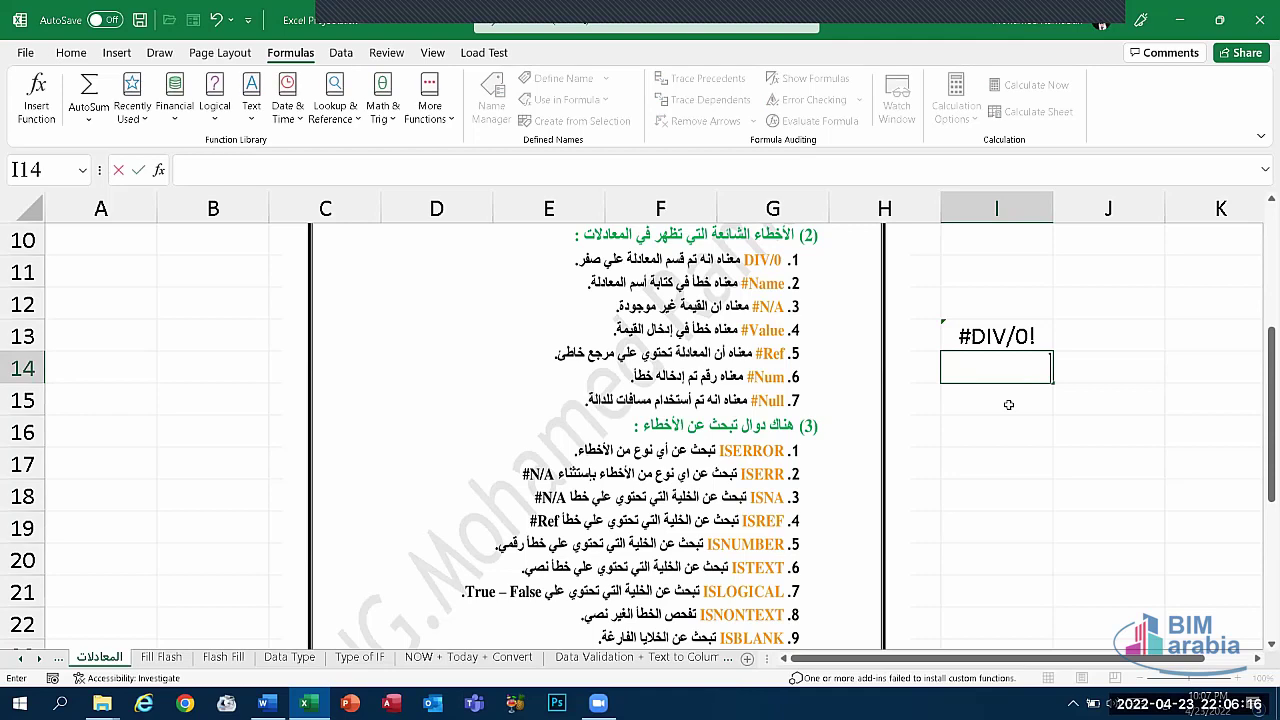
text(su)
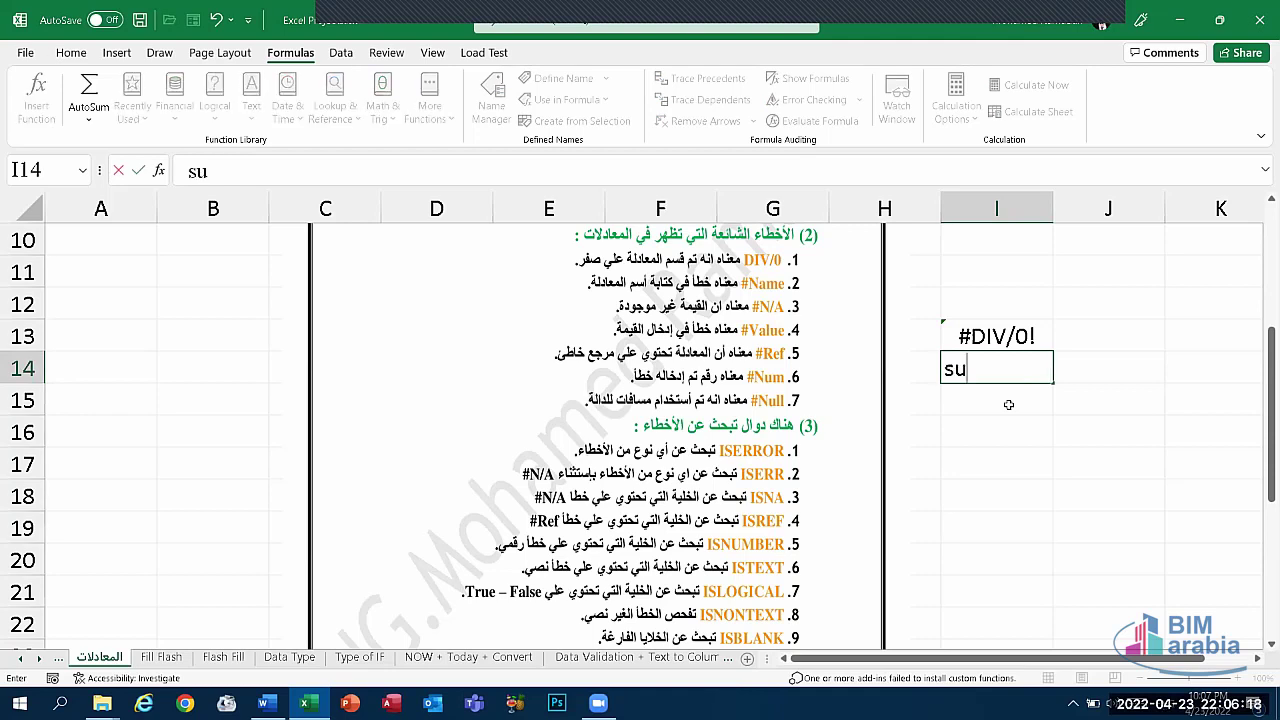
key(BackSpace)
key(BackSpace)
text(su)
key(BackSpace)
key(BackSpace)
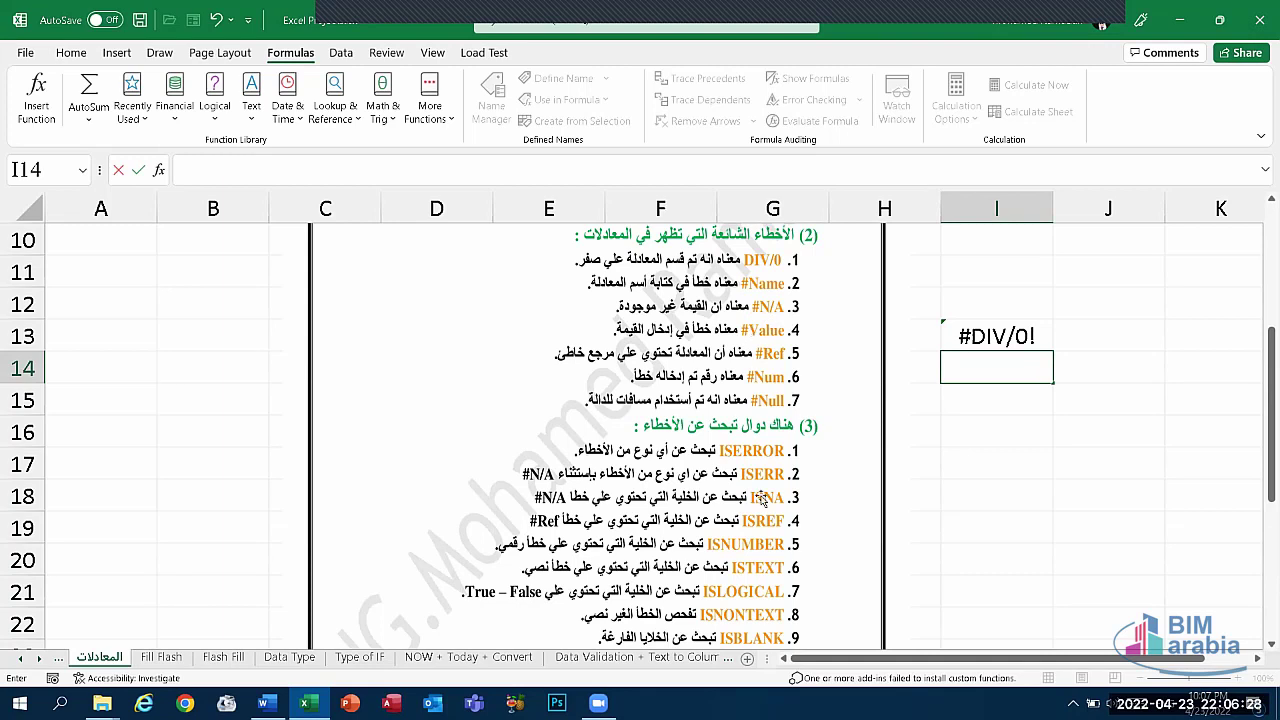
- Delete the =10/0 formula from I13, leaving I13 and I14 empty
click(1004, 330)
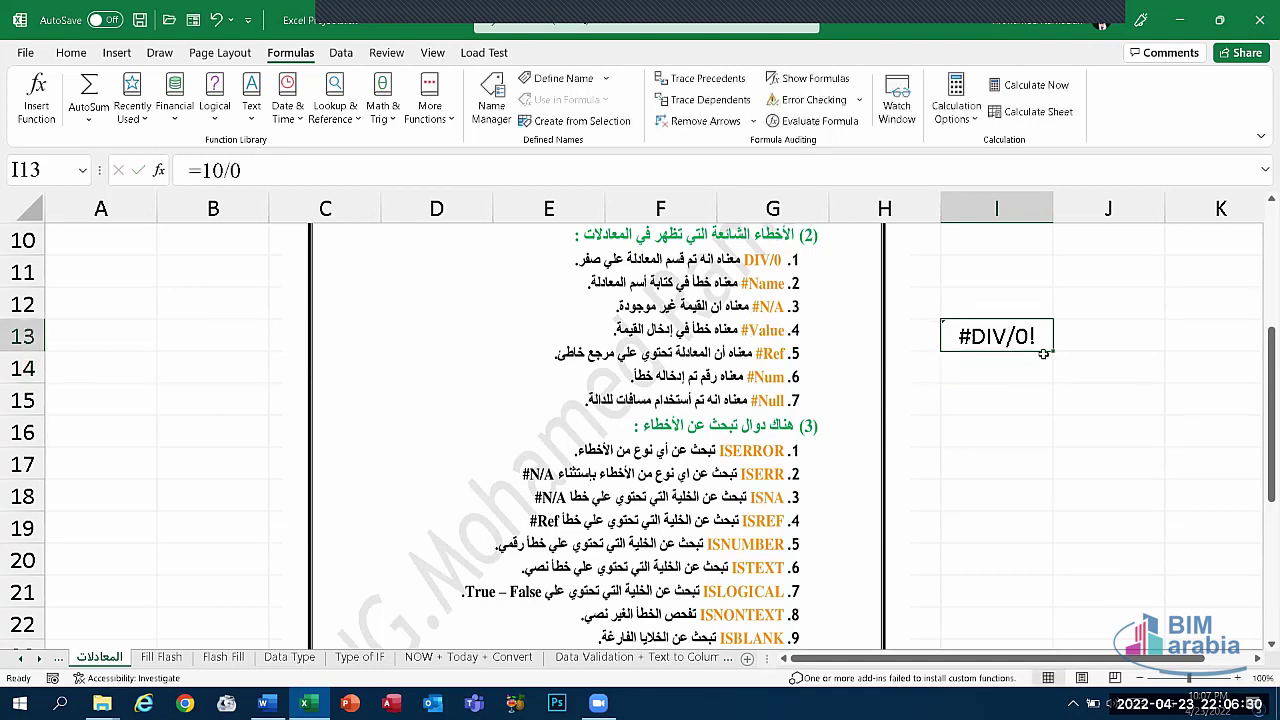
key(Delete)
click(1008, 380)
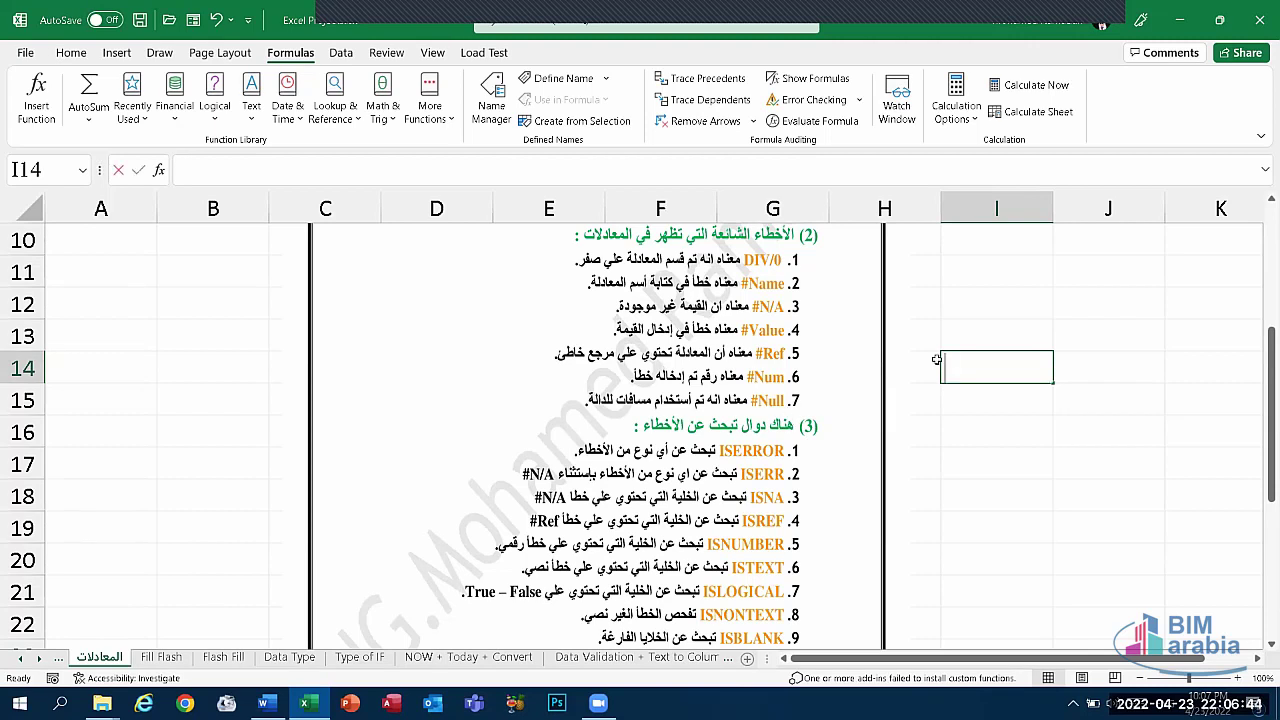
text(=coun)
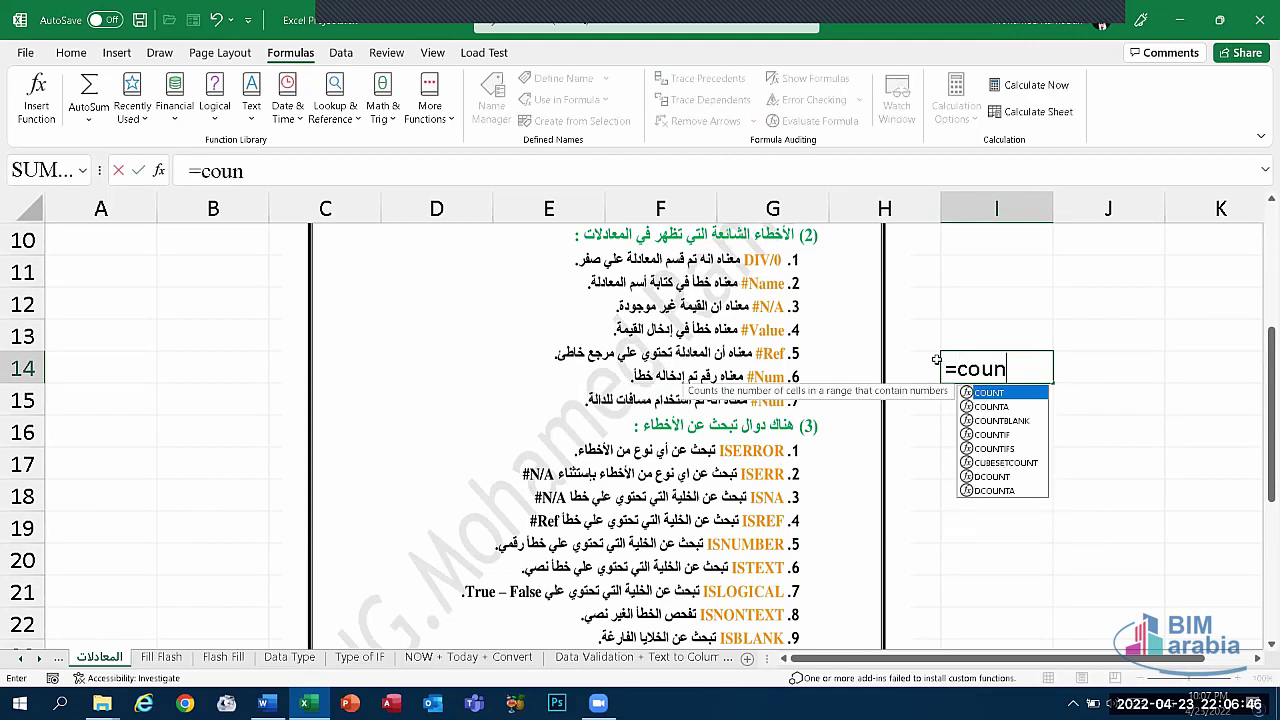
text(t)
key(Escape)
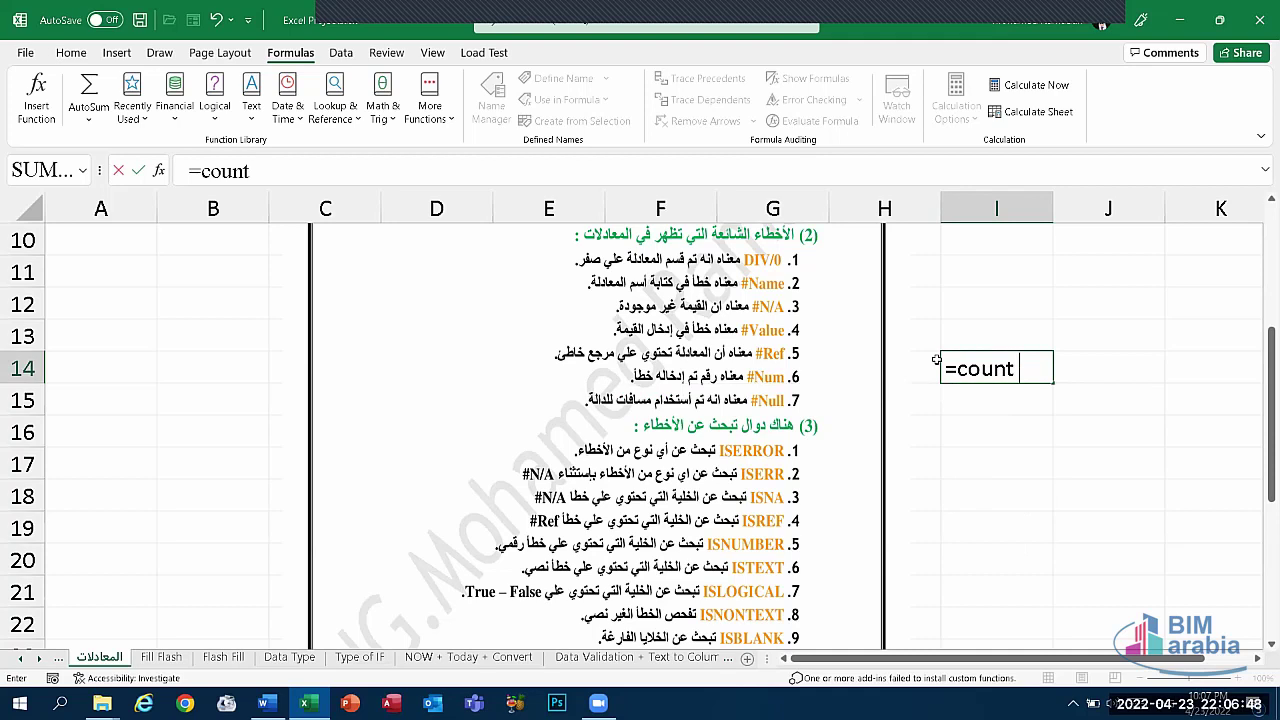
text(blank)
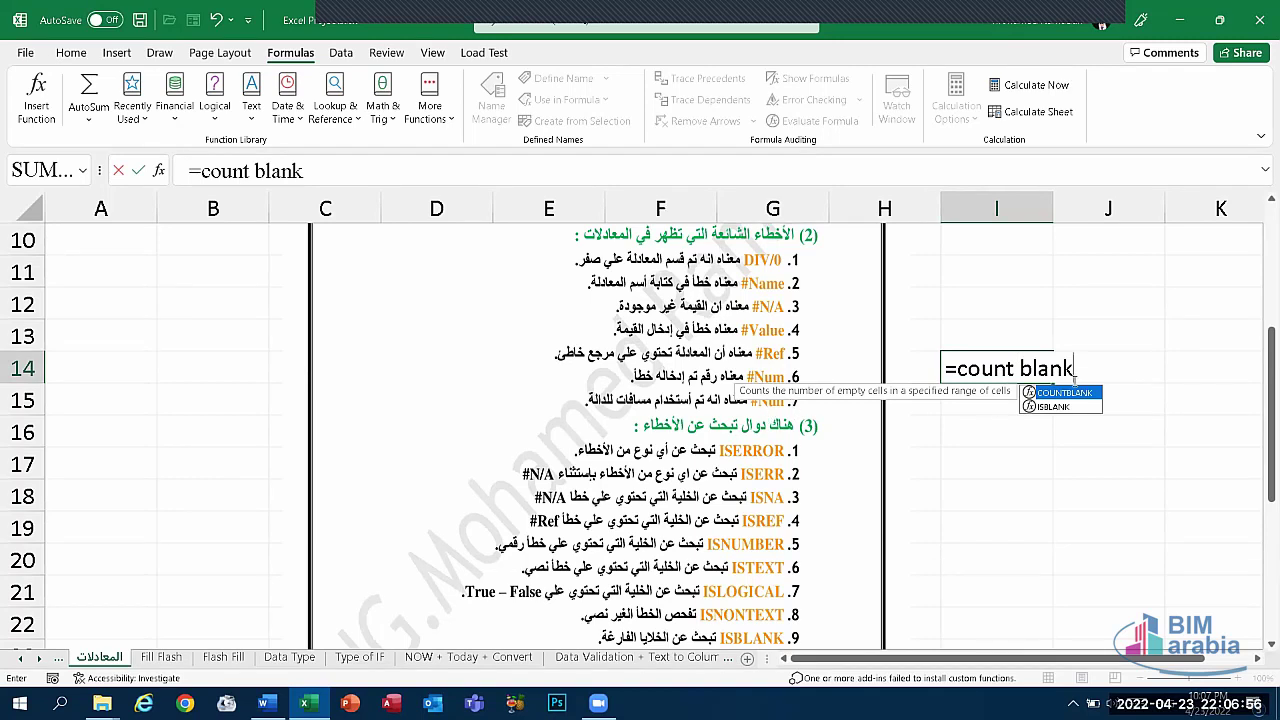
key(BackSpace)
key(Escape)
click(1000, 394)
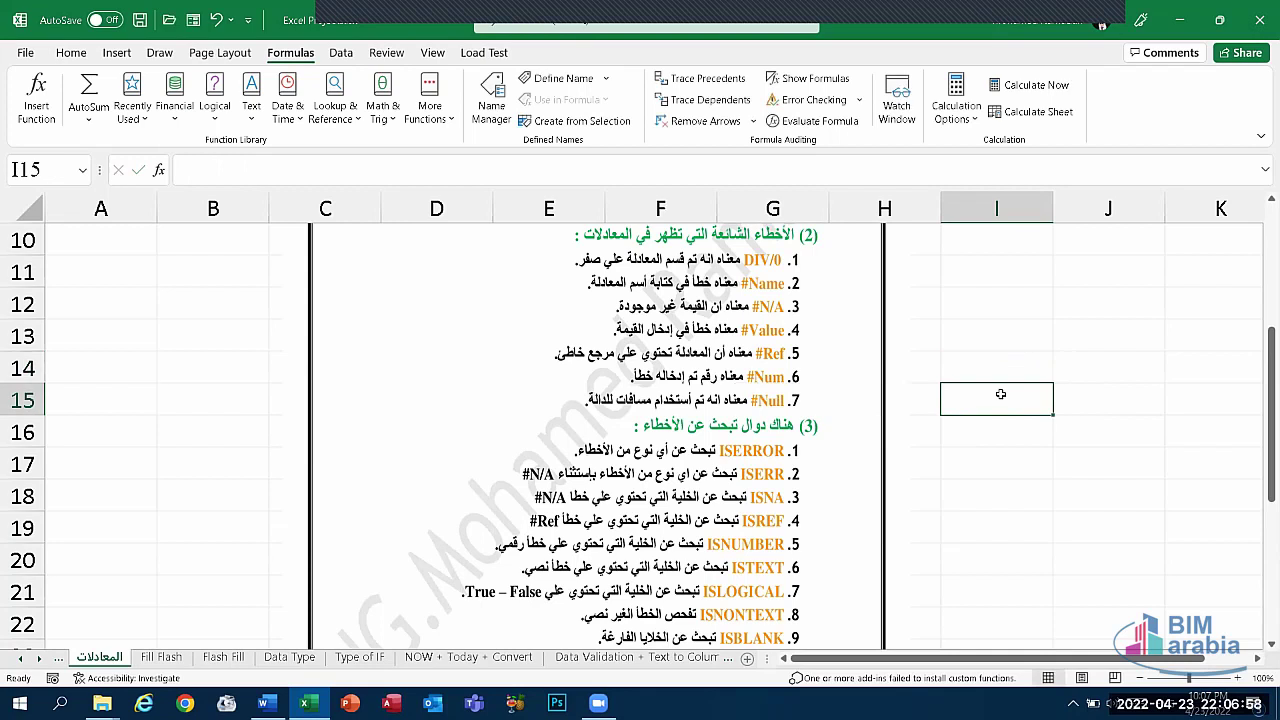
click(999, 365)
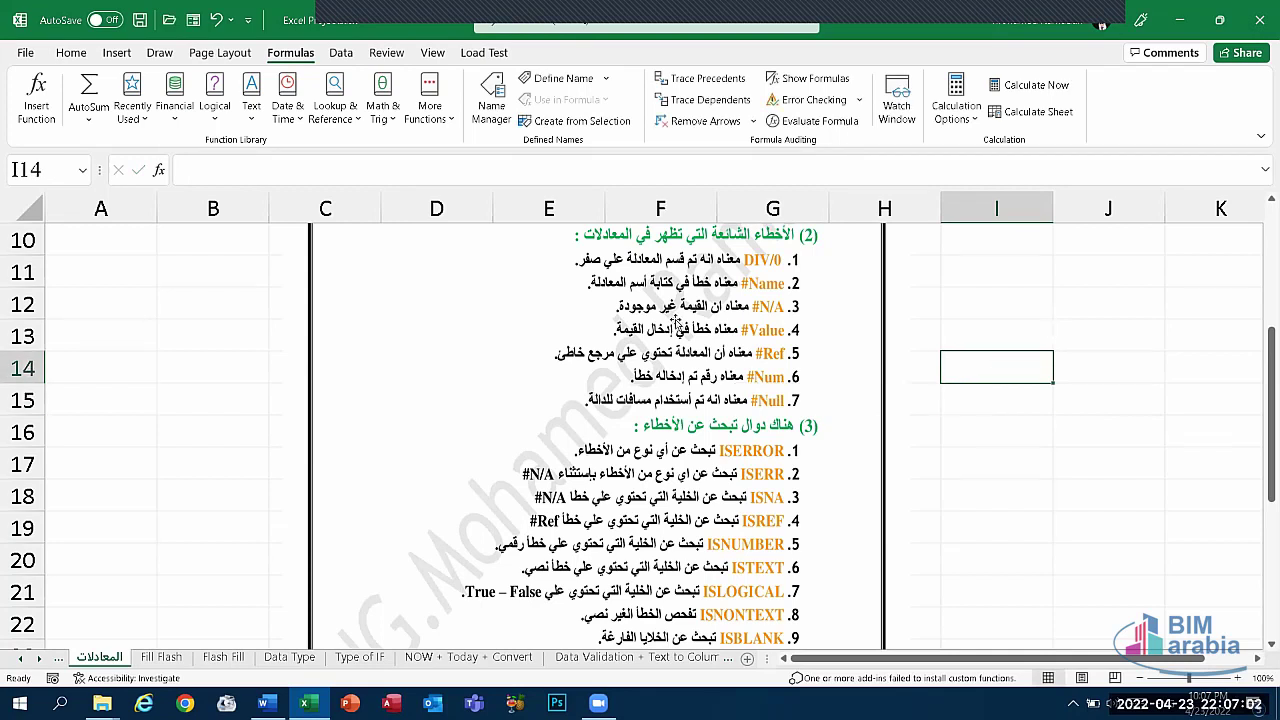
scroll(716, 383, down, 1)
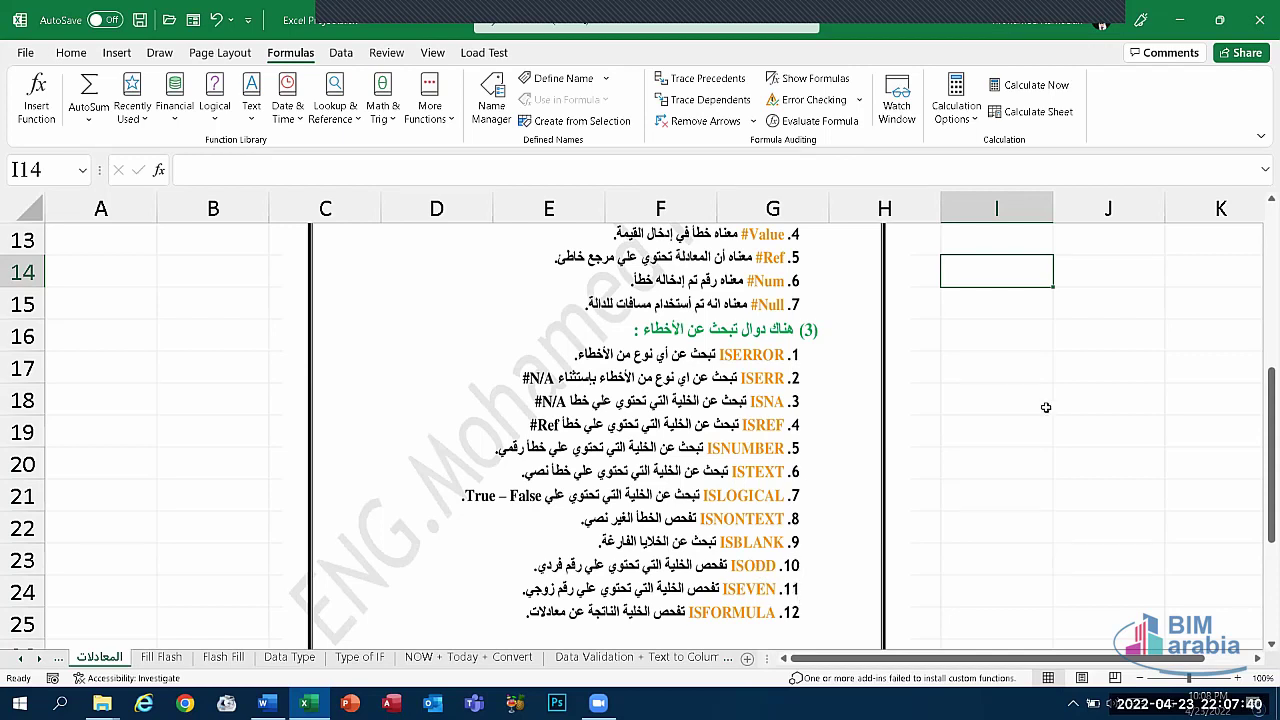
scroll(830, 415, up, 4)
click(945, 421)
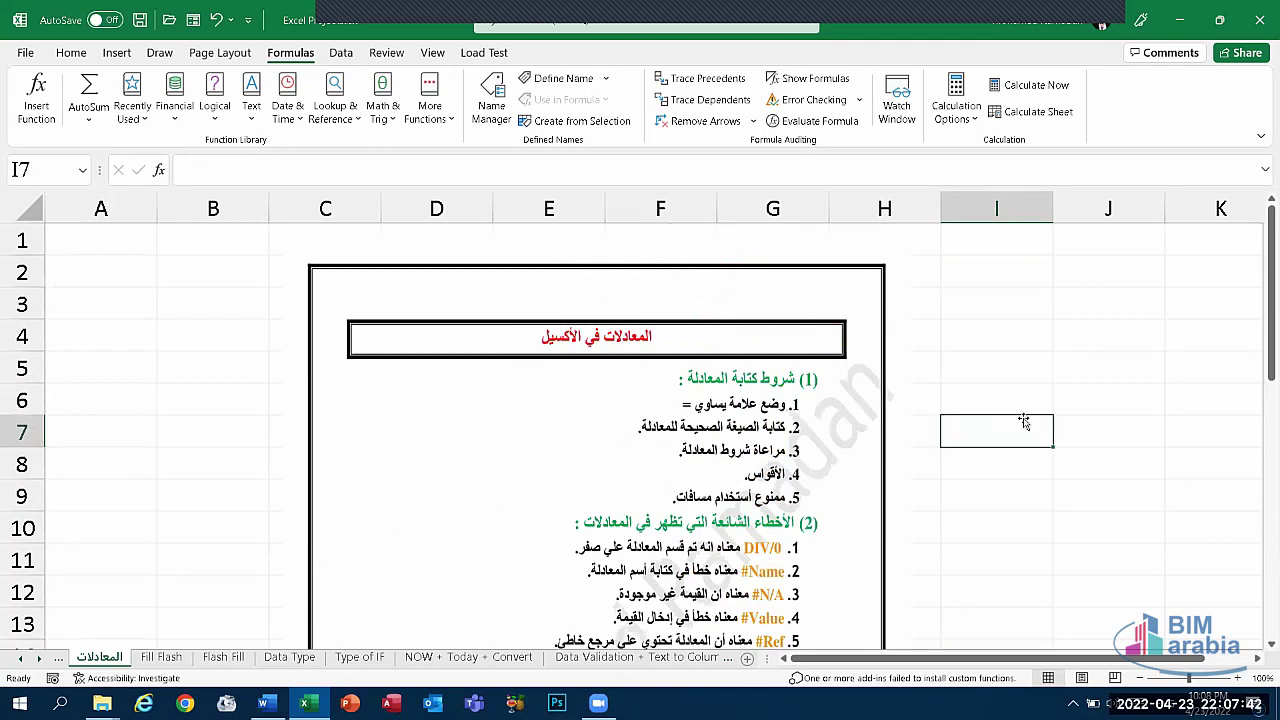
text(=)
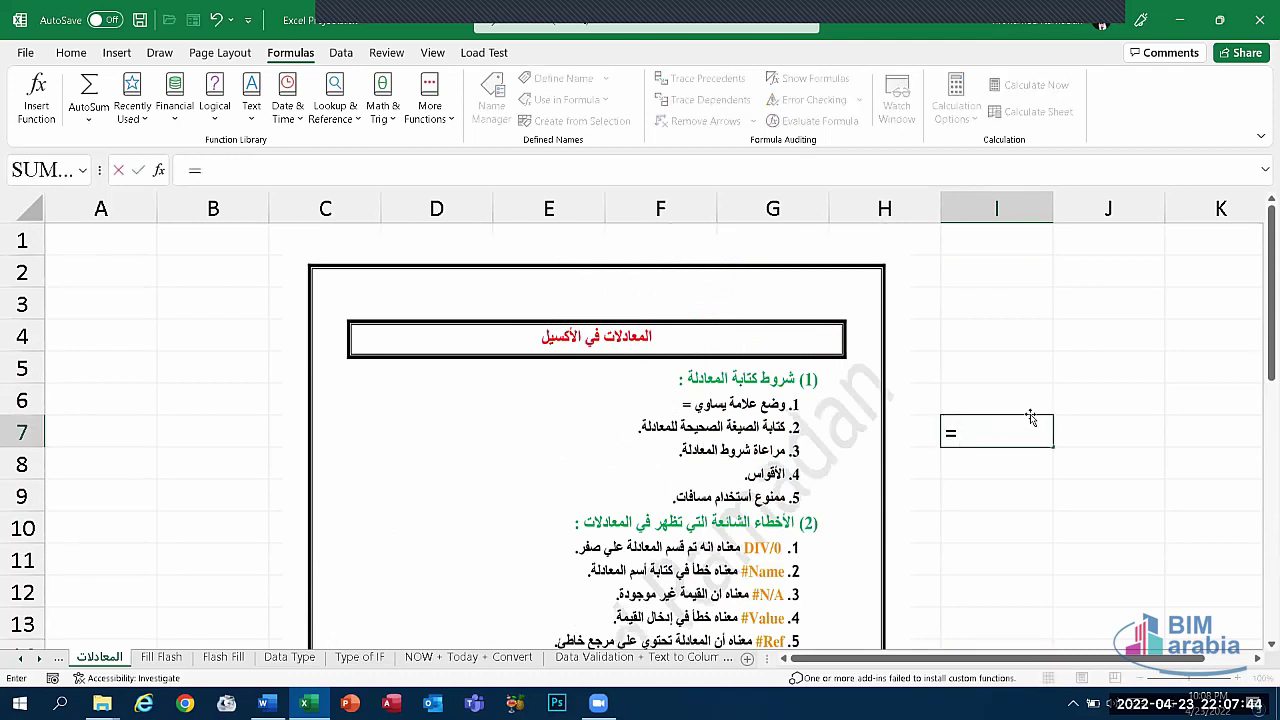
text(su)
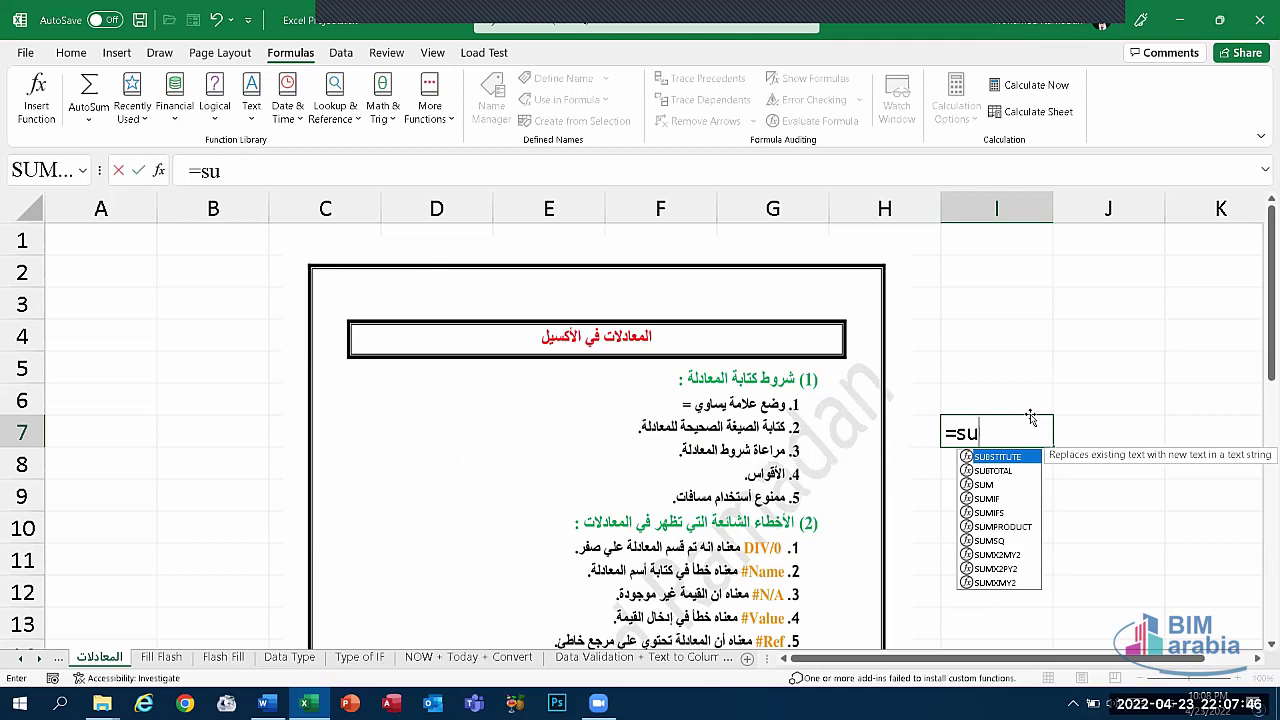
text(m)
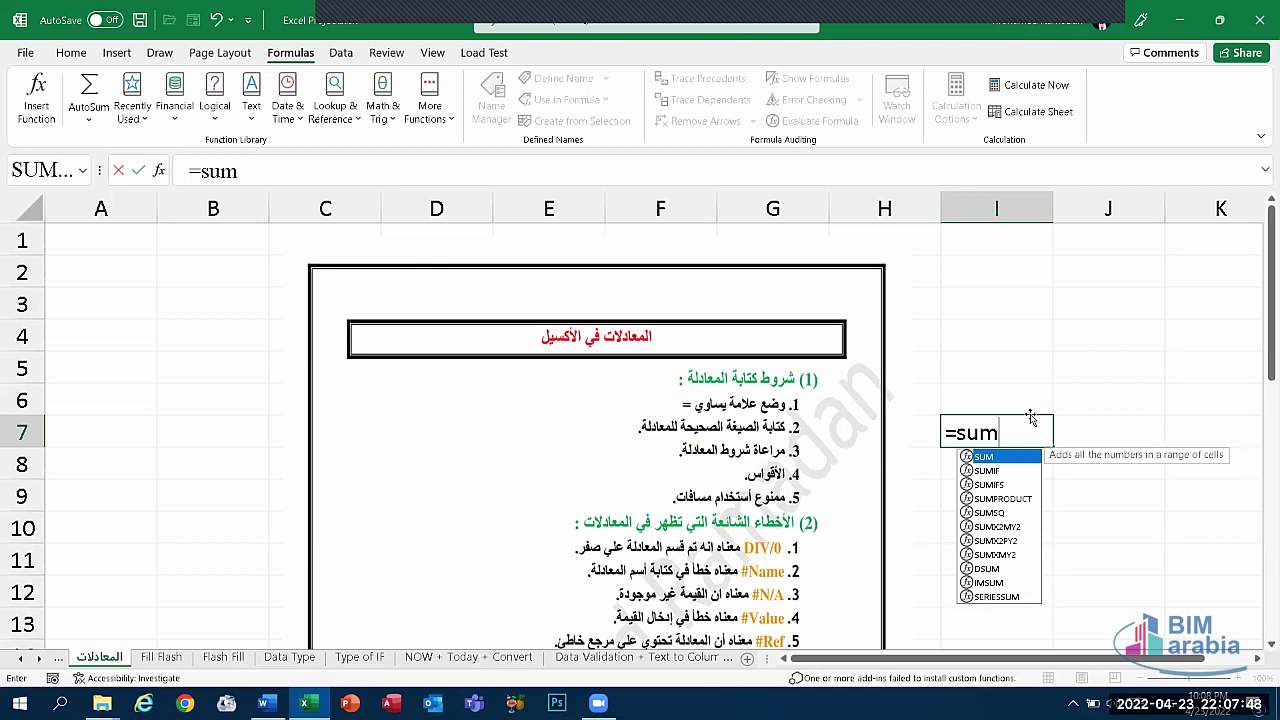
text(()
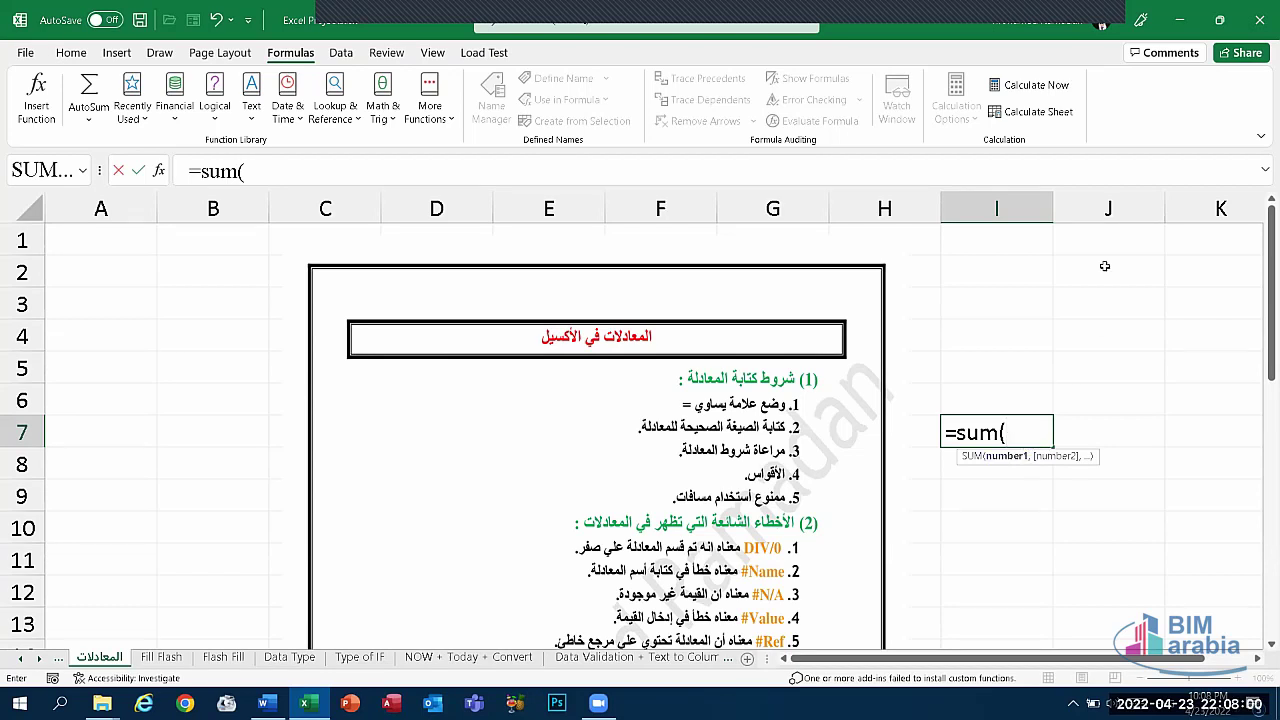
drag(996, 272, 1000, 400)
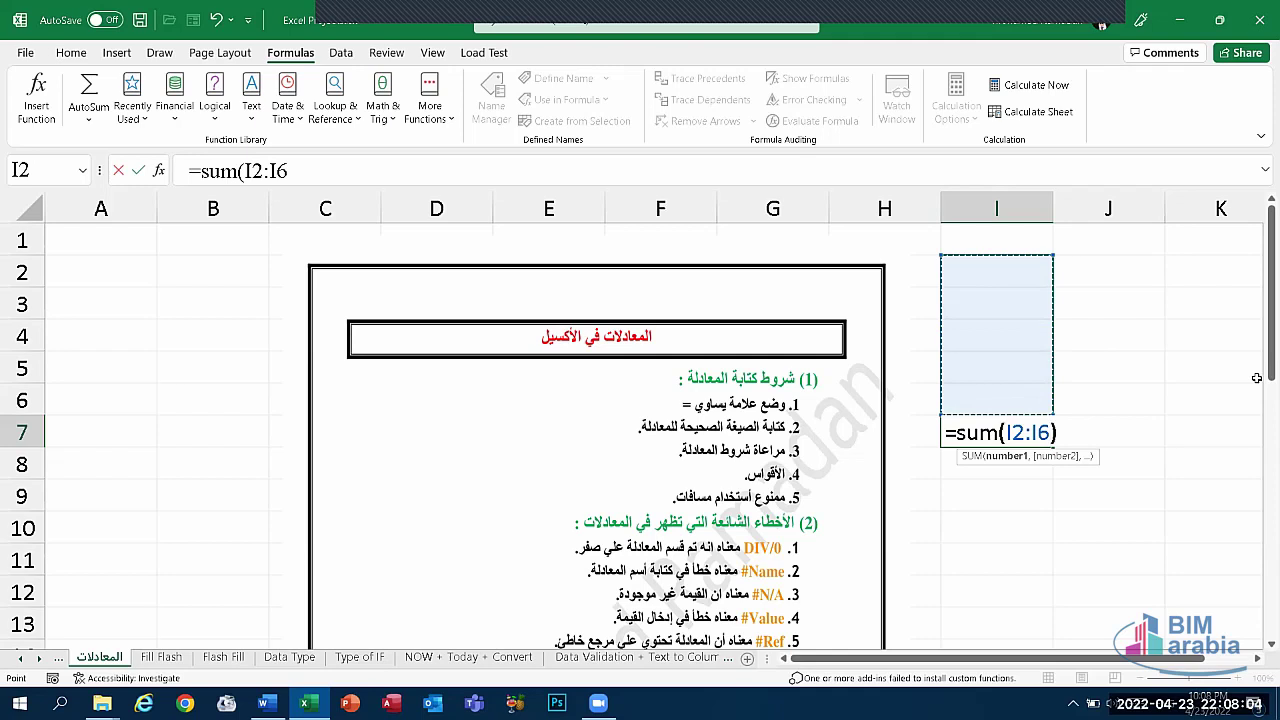
text())
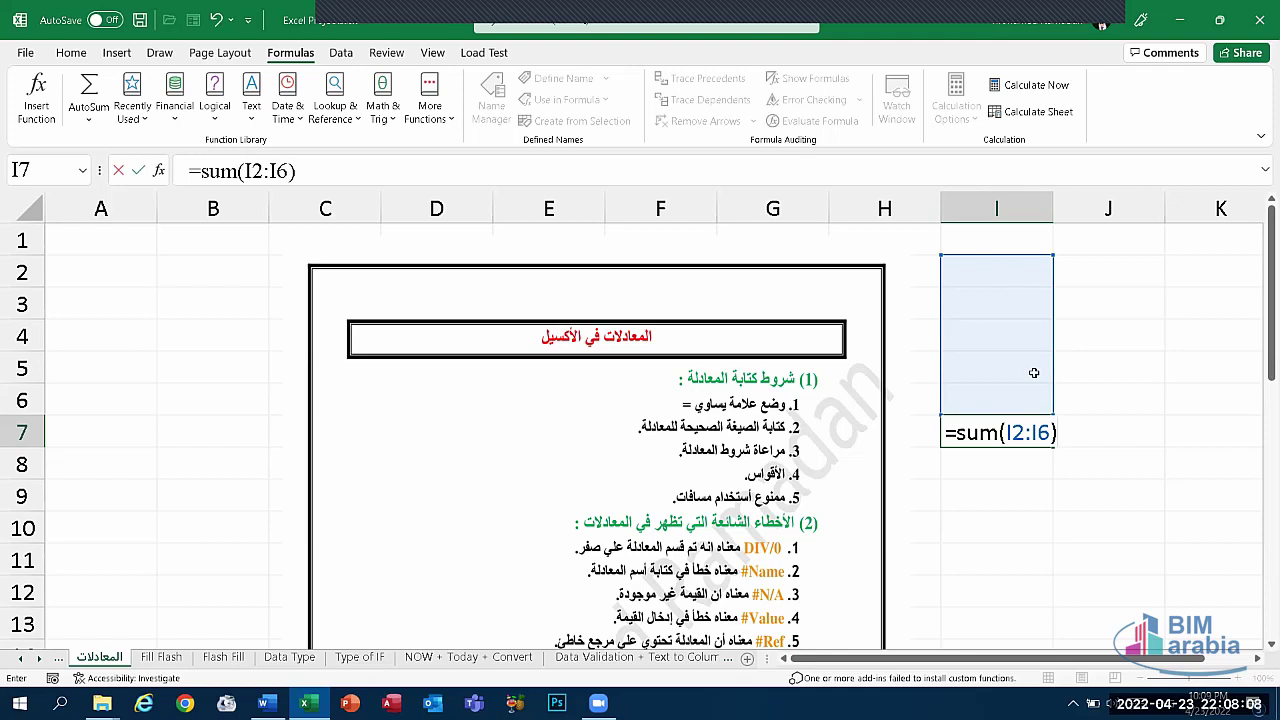
key(Return)
click(1020, 276)
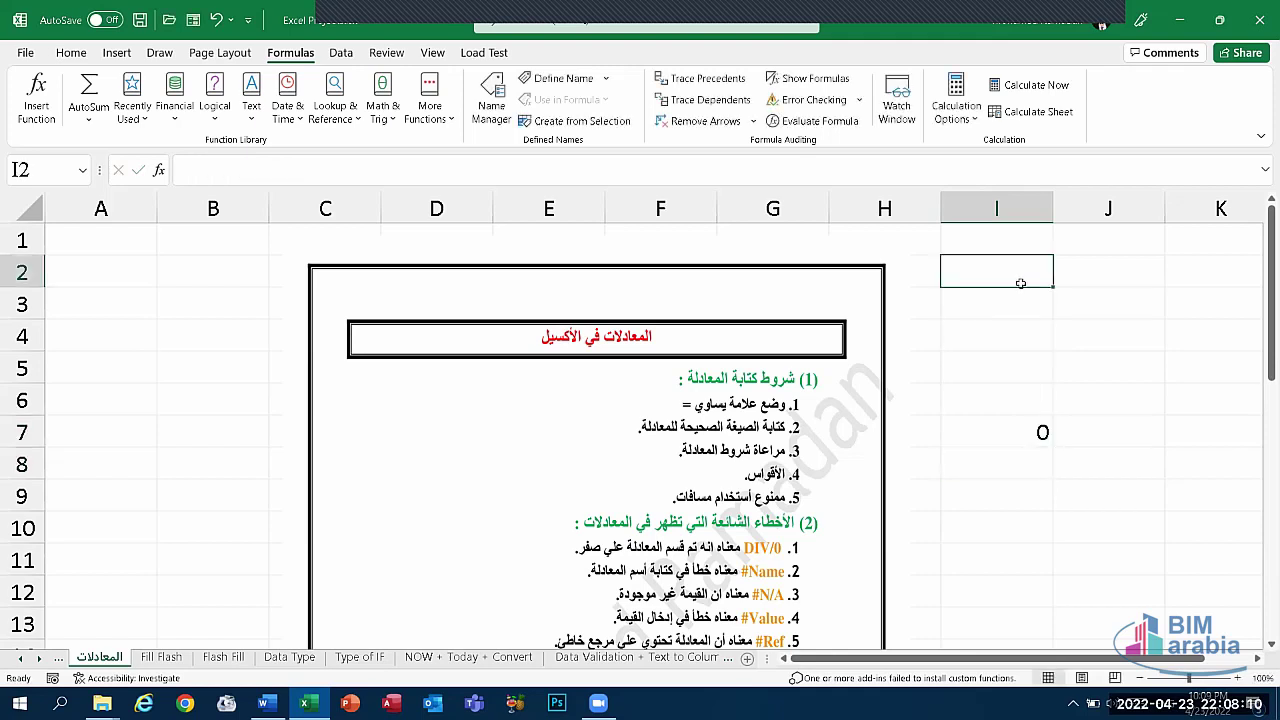
text(1)
key(Return)
text(2)
key(Return)
text(3)
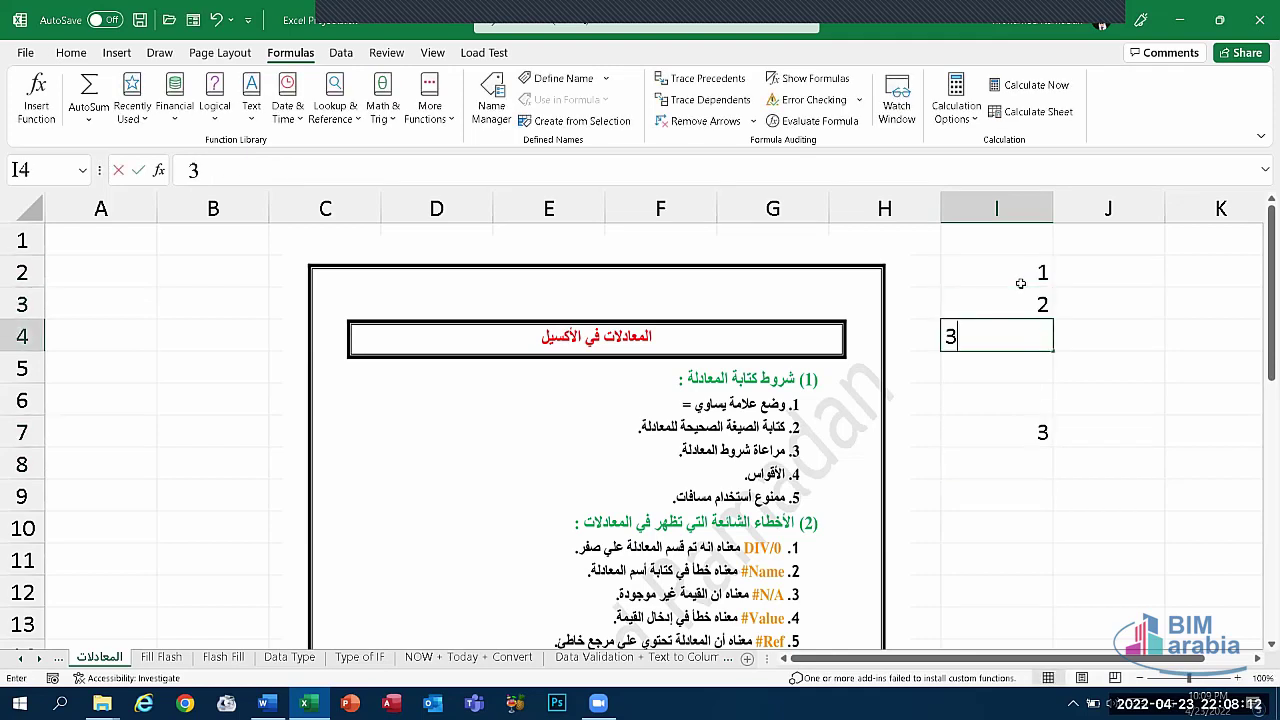
key(Return)
text(4)
key(Return)
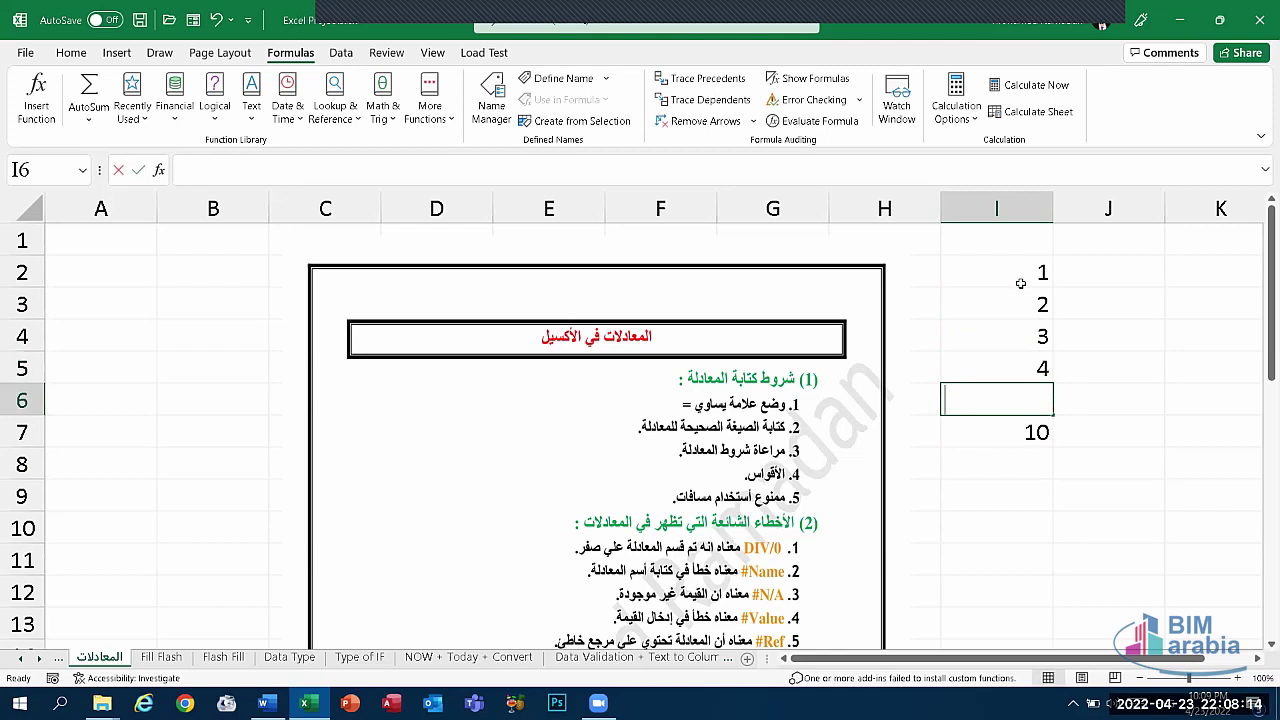
text(5)
key(Return)
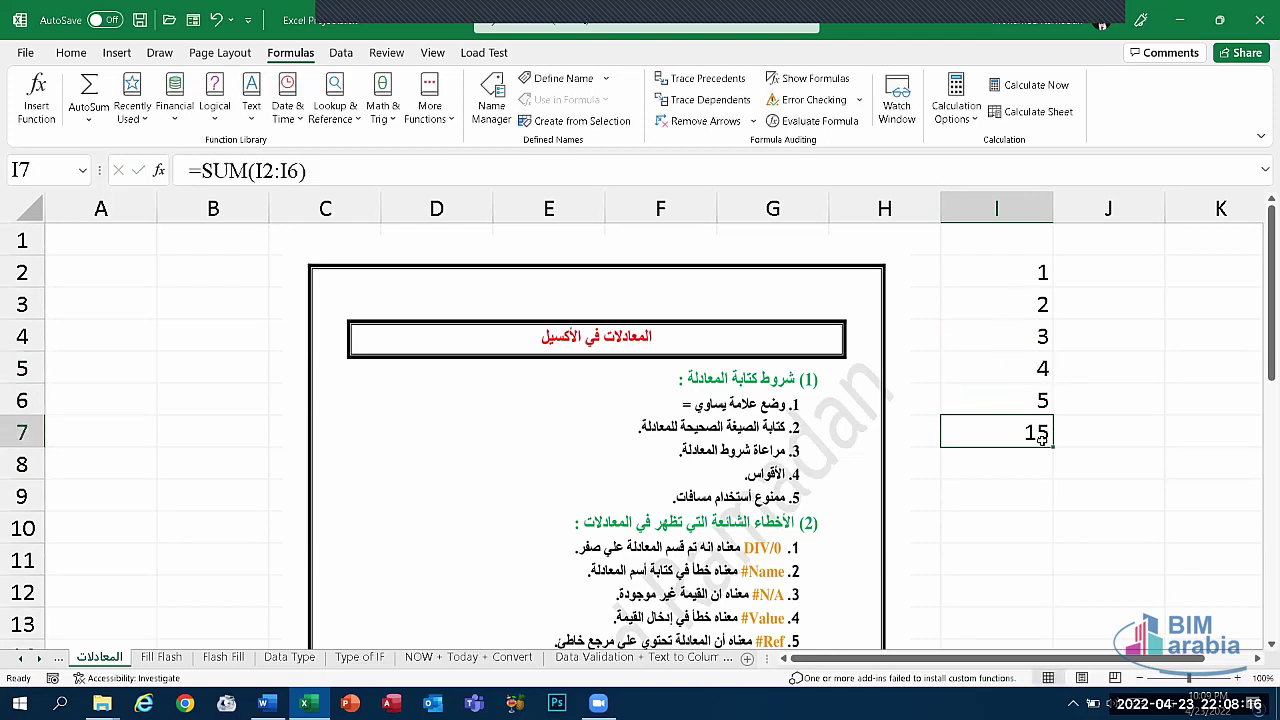
drag(1041, 440, 1018, 262)
key(BackSpace)
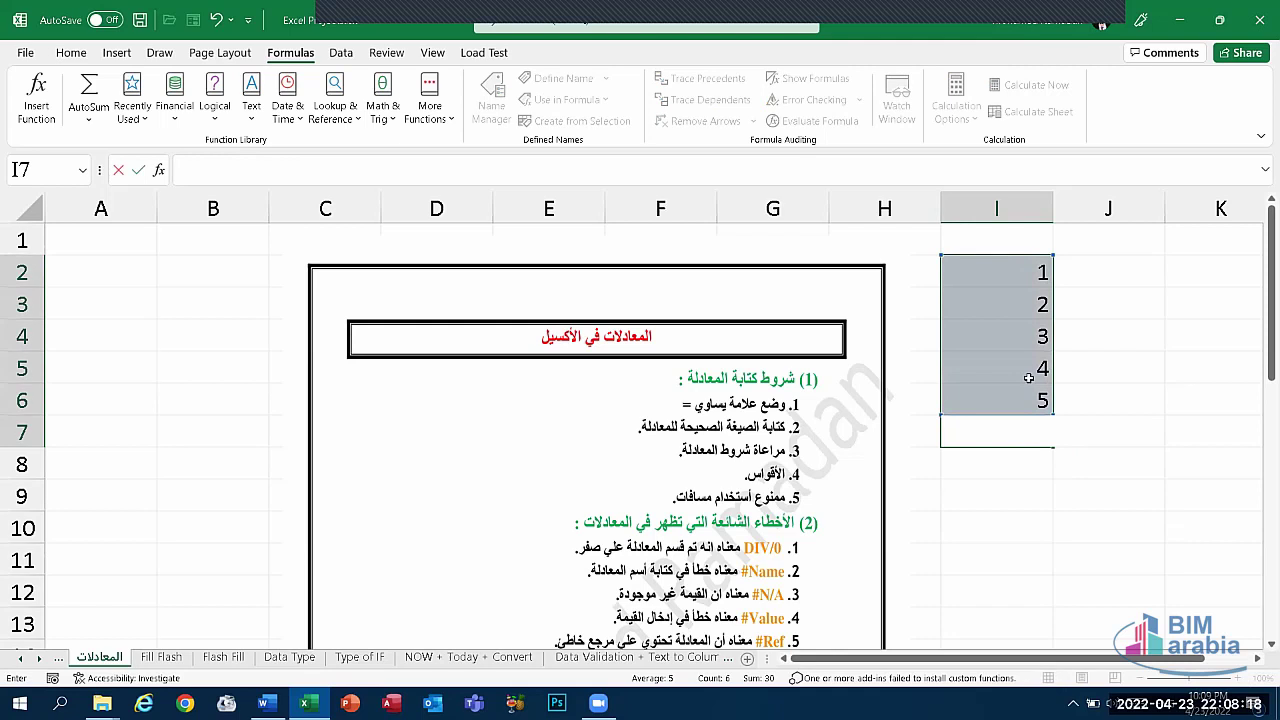
drag(1110, 528, 1025, 266)
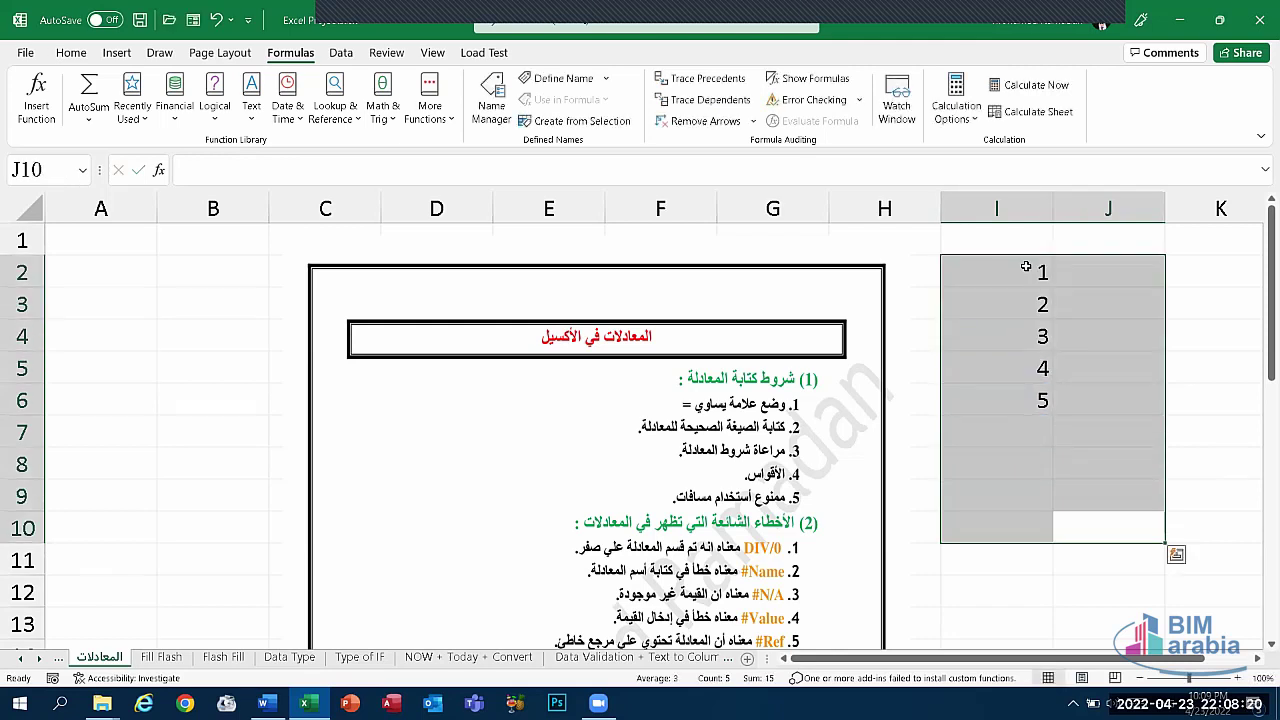
key(ctrl+z)
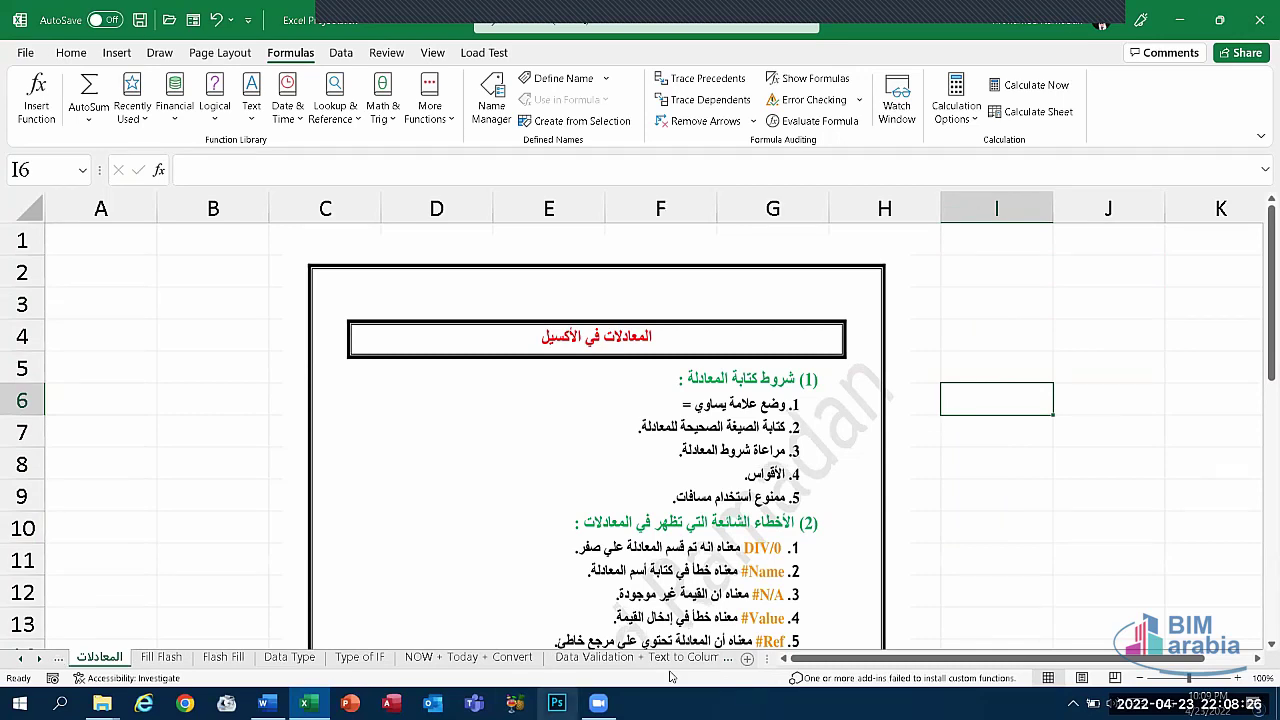
- Move through the sheet tabs to the last, cell-anchoring sales sheet and select F8
click(726, 658)
click(726, 660)
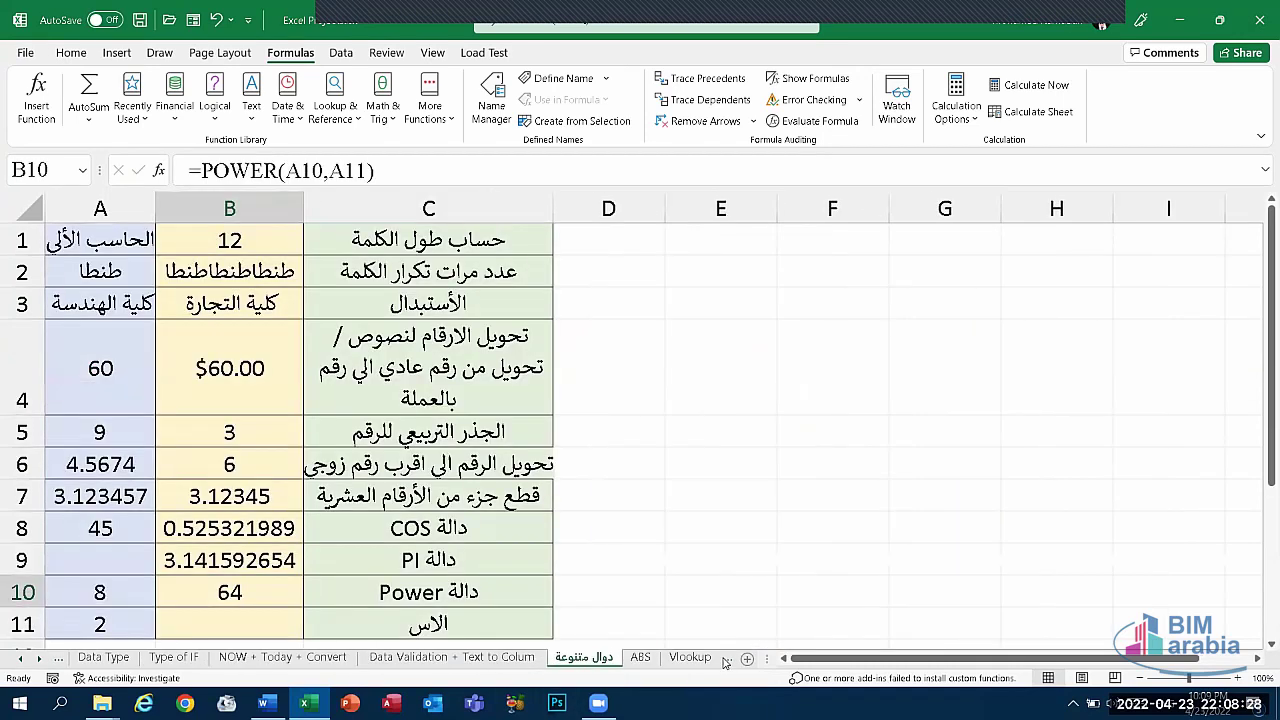
click(726, 660)
click(726, 660)
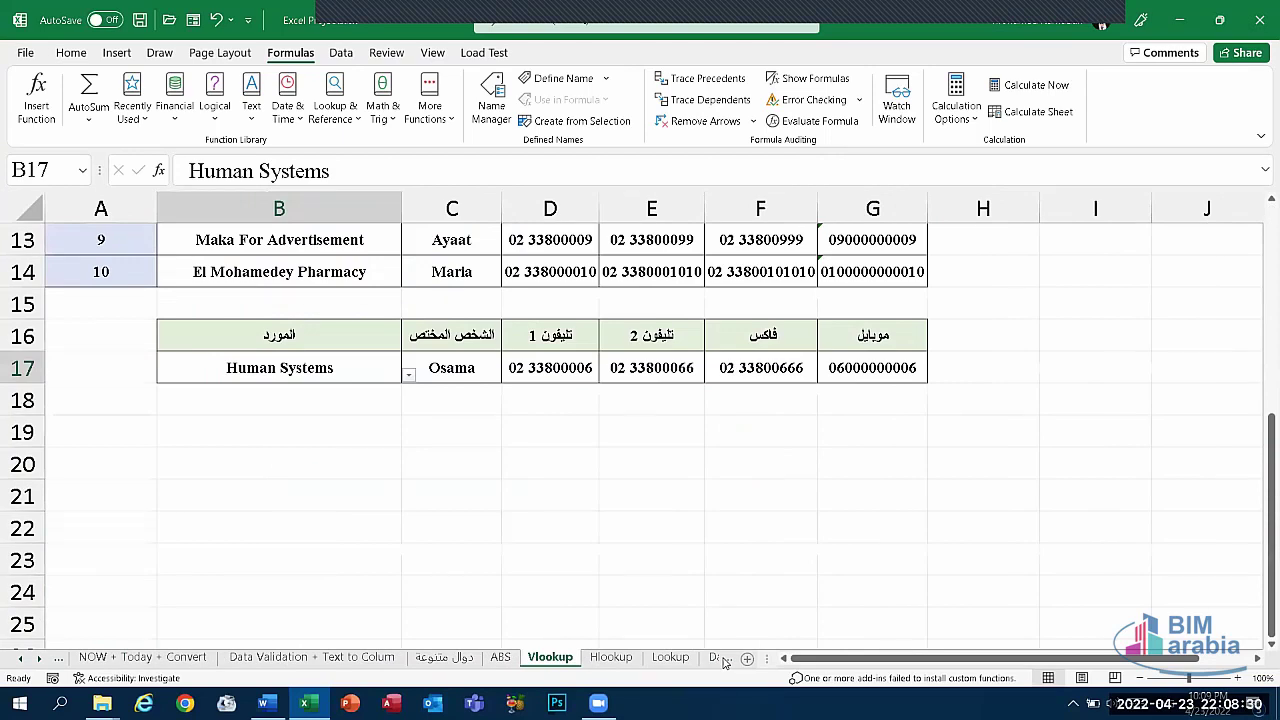
click(726, 658)
key(ctrl+Page_Down)
key(ctrl+Page_Down)
key(Up)
key(Right)
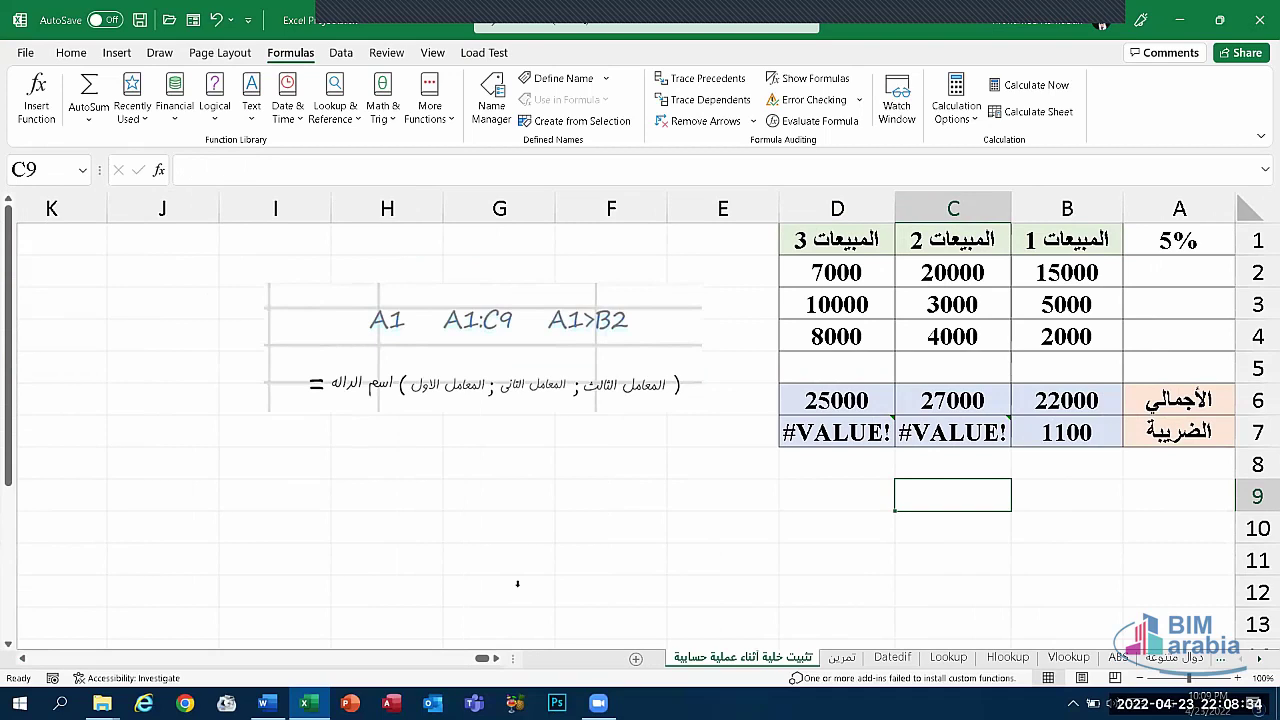
click(582, 458)
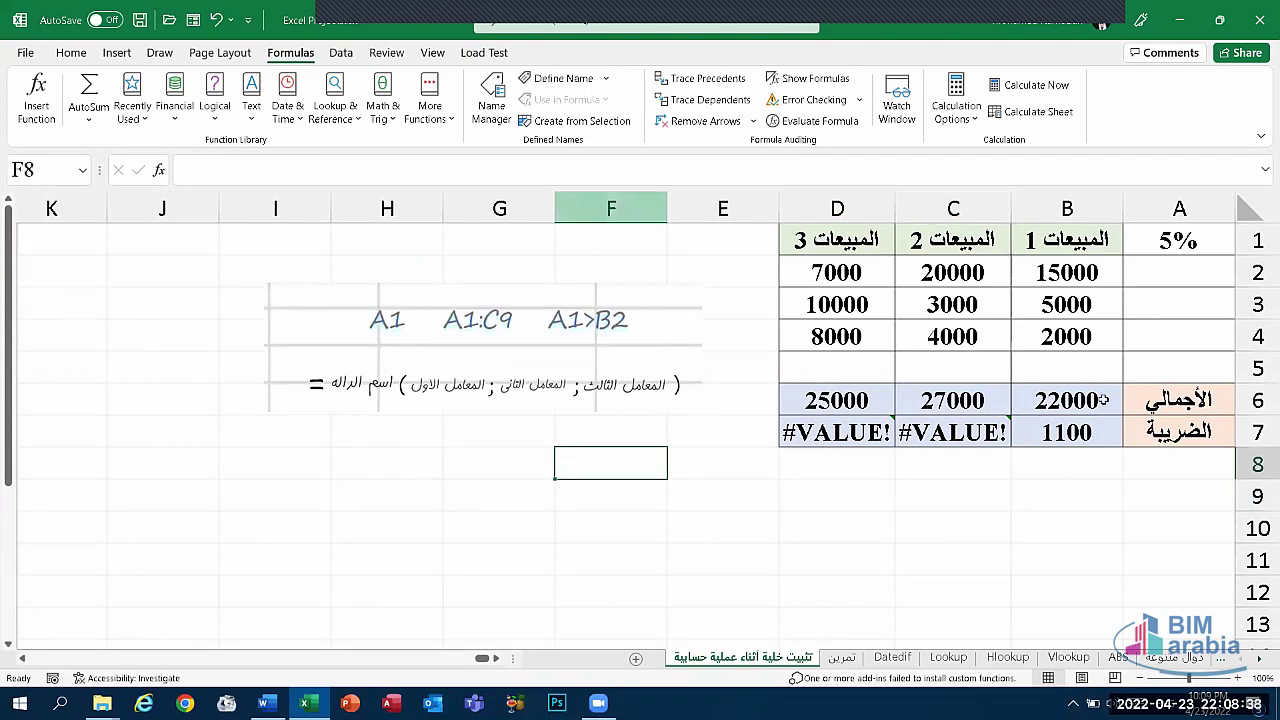
- Name cell F8 'Sum', verify the name, then cancel a second new-name definition
click(562, 80)
text(Sum)
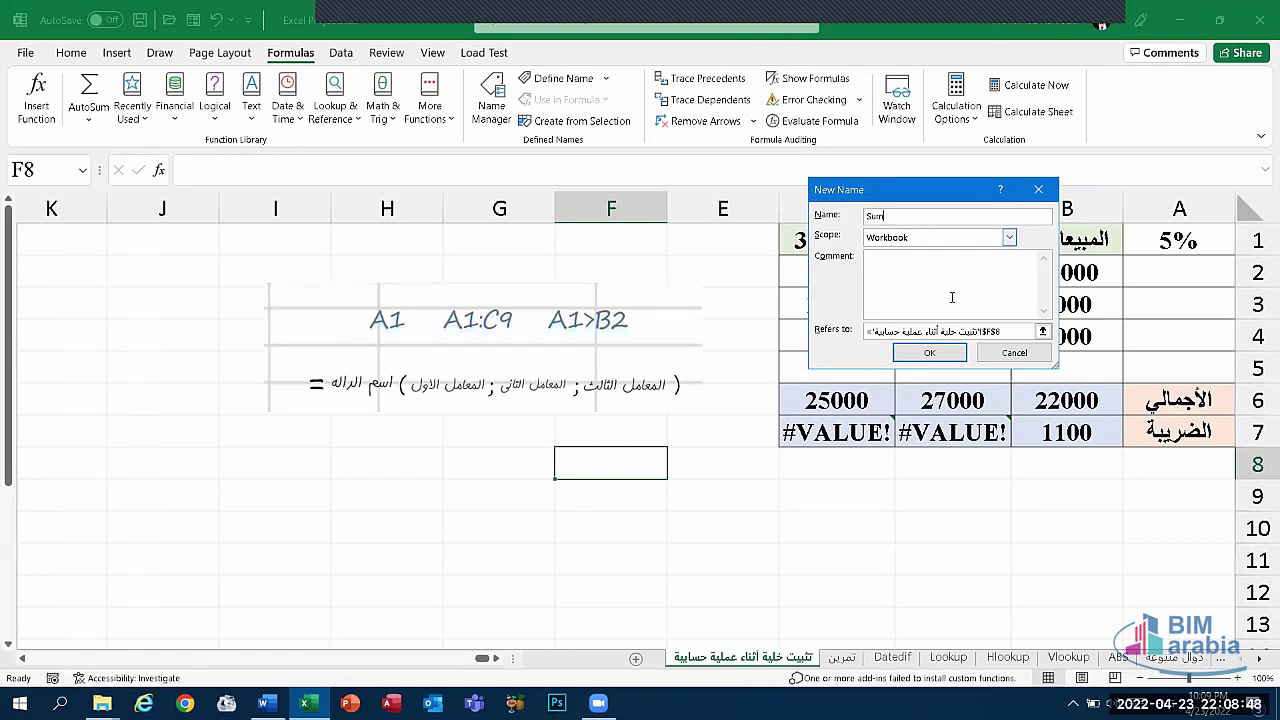
click(929, 352)
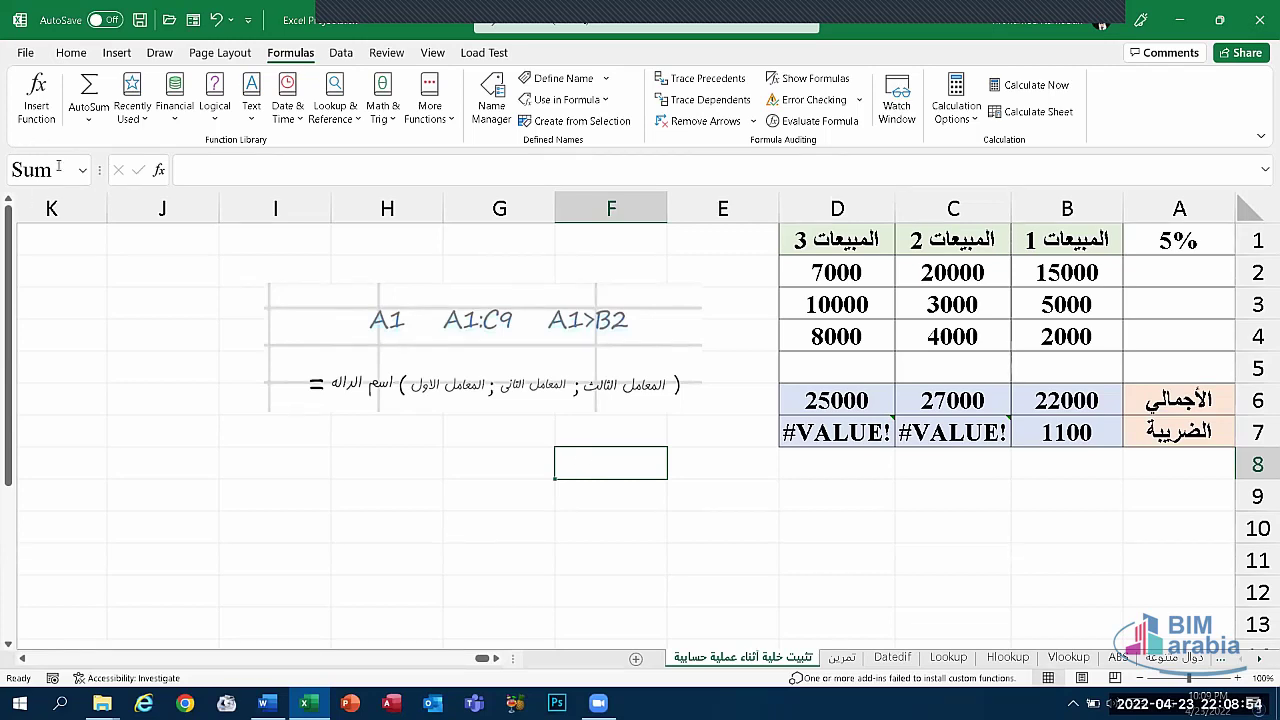
click(366, 473)
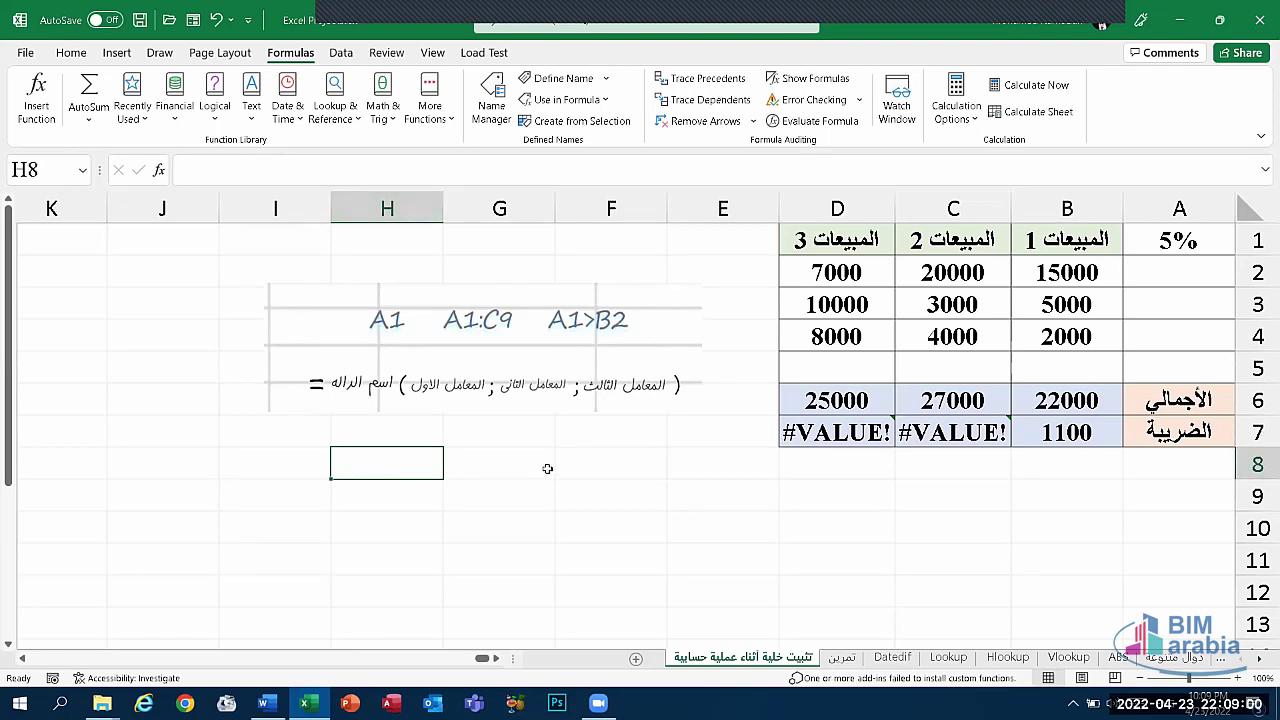
click(584, 461)
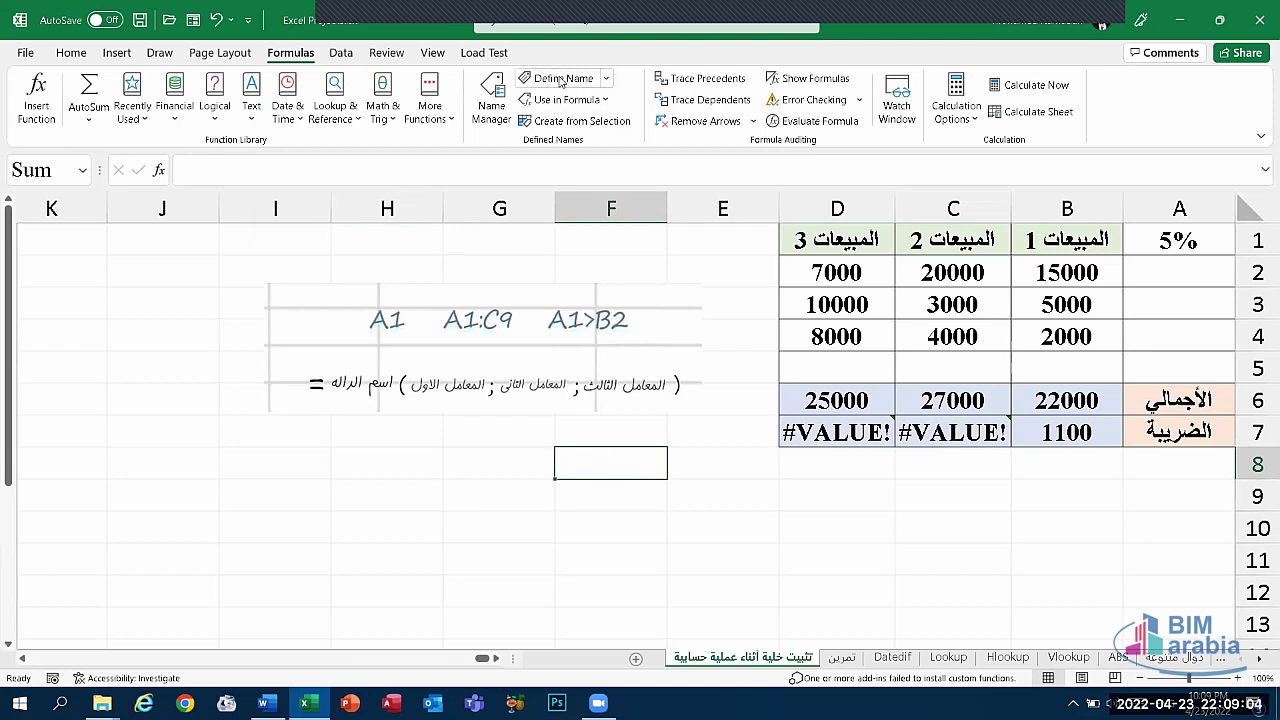
click(561, 79)
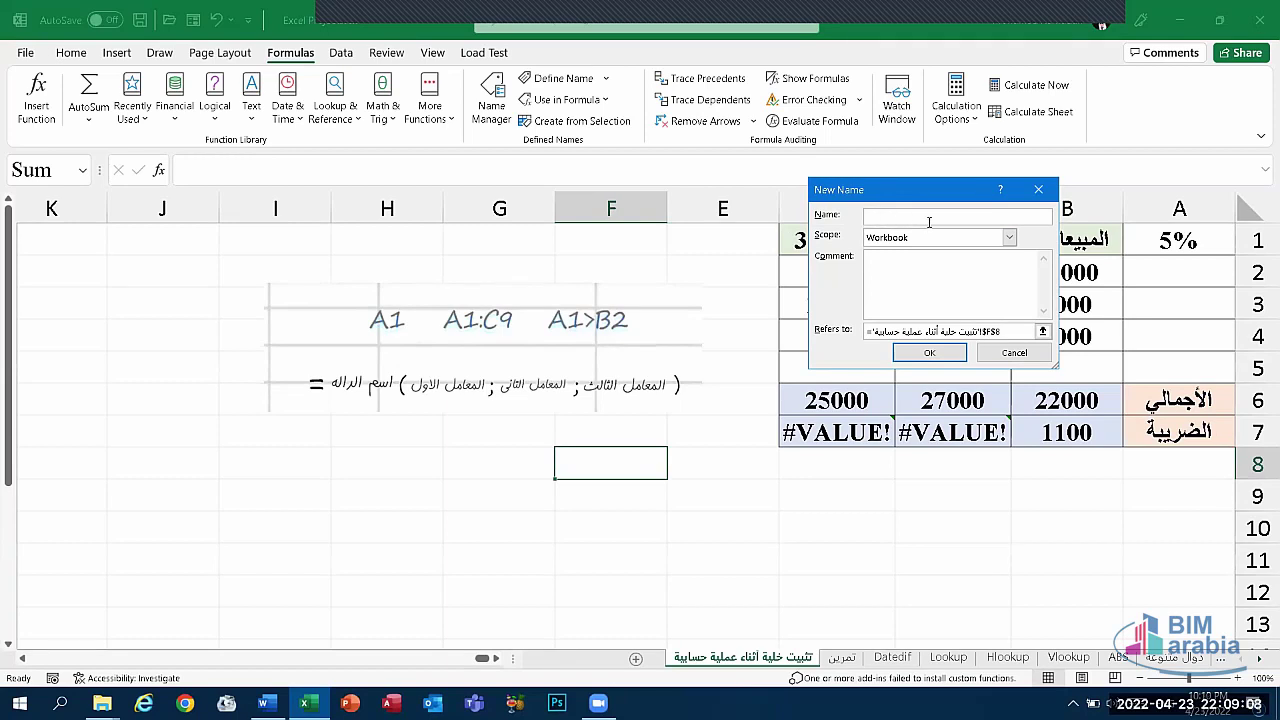
click(1038, 190)
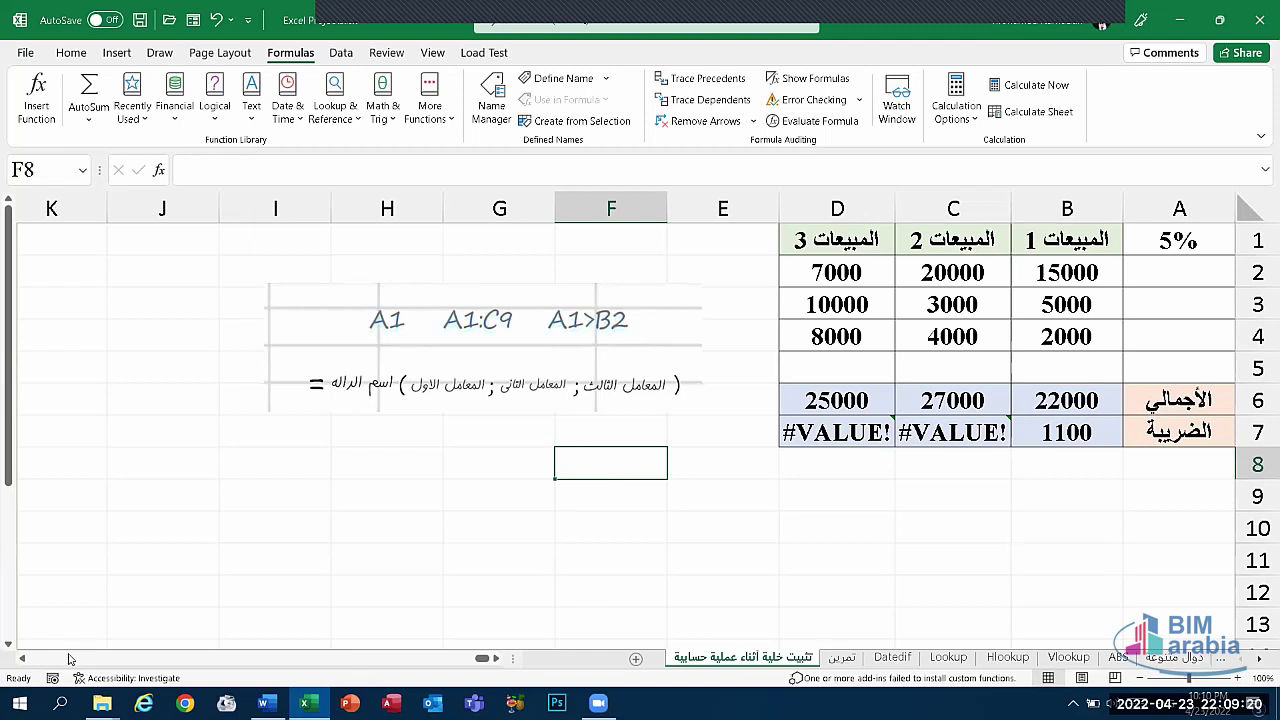
- Scroll back through the sheet tabs past Time + Date to the Operations sheet
click(5, 657)
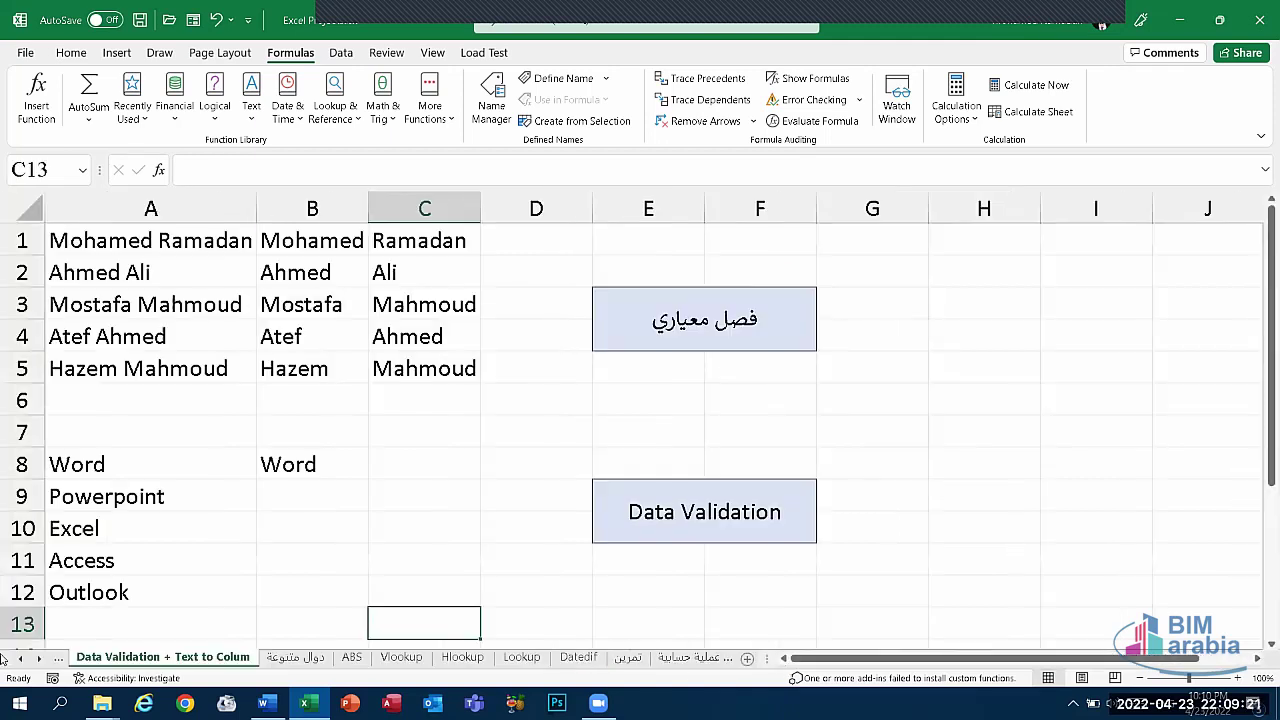
click(60, 660)
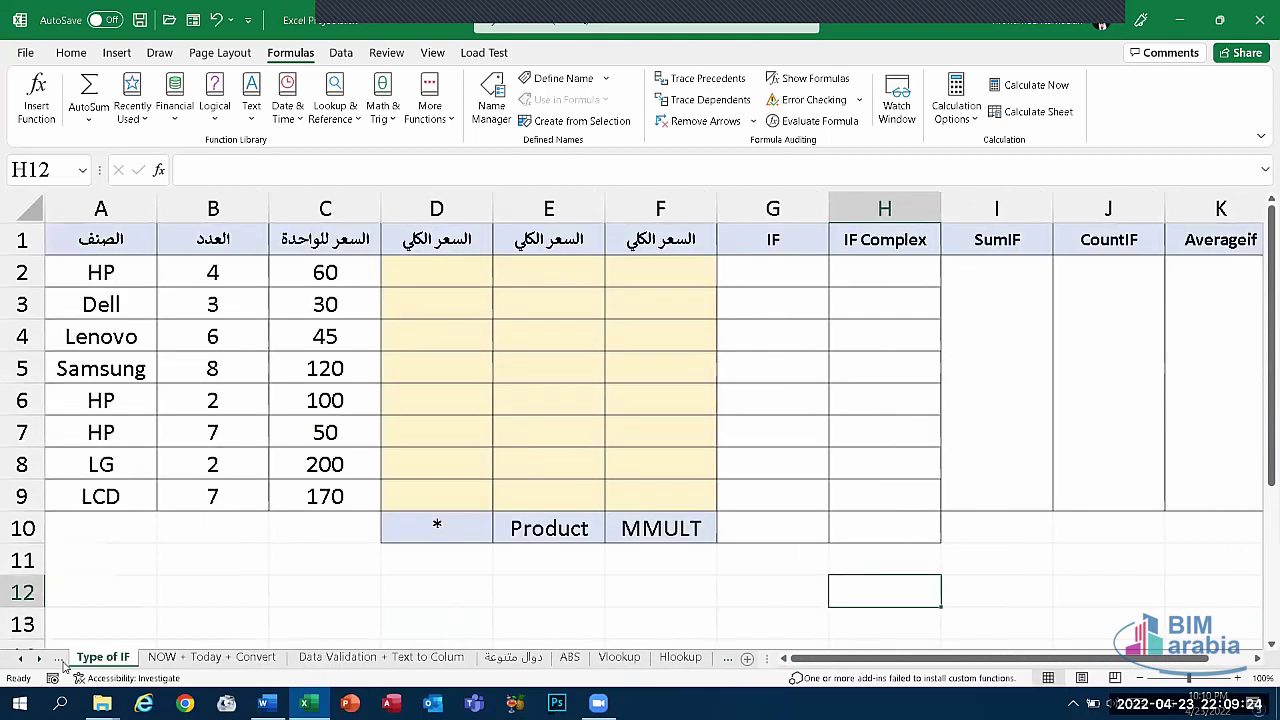
click(58, 660)
click(58, 660)
click(58, 660)
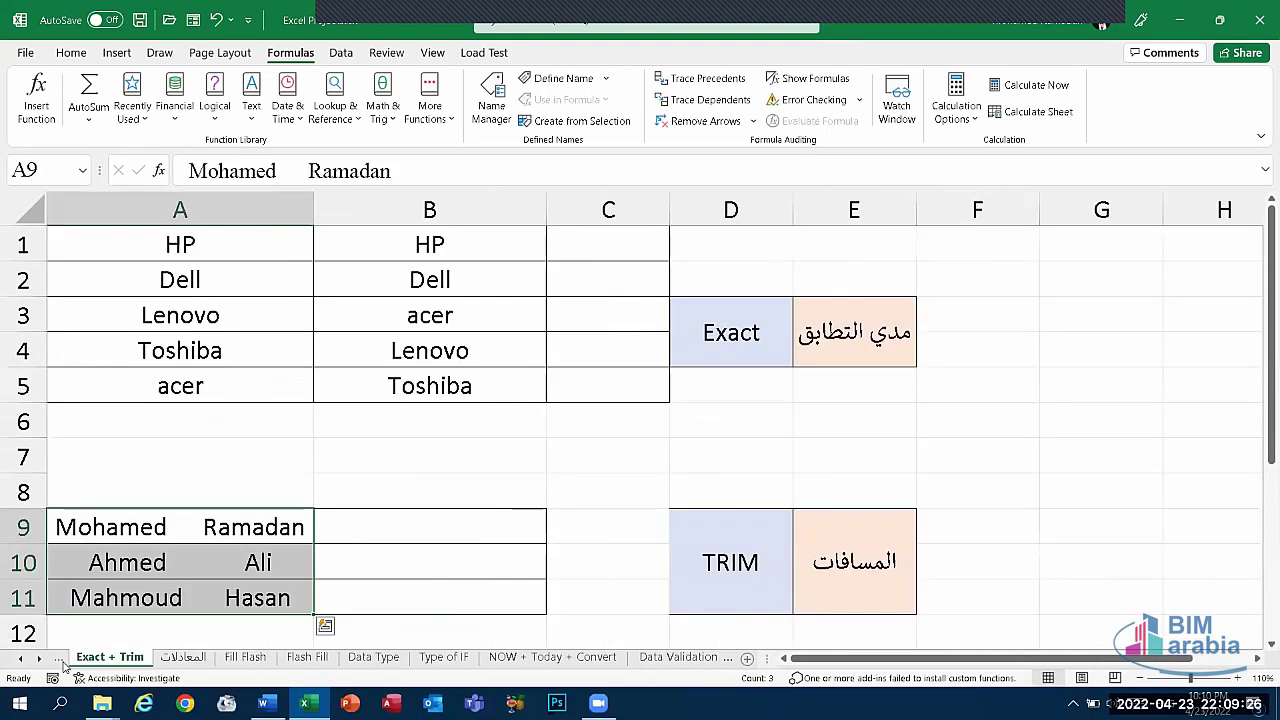
click(60, 660)
click(60, 660)
click(60, 660)
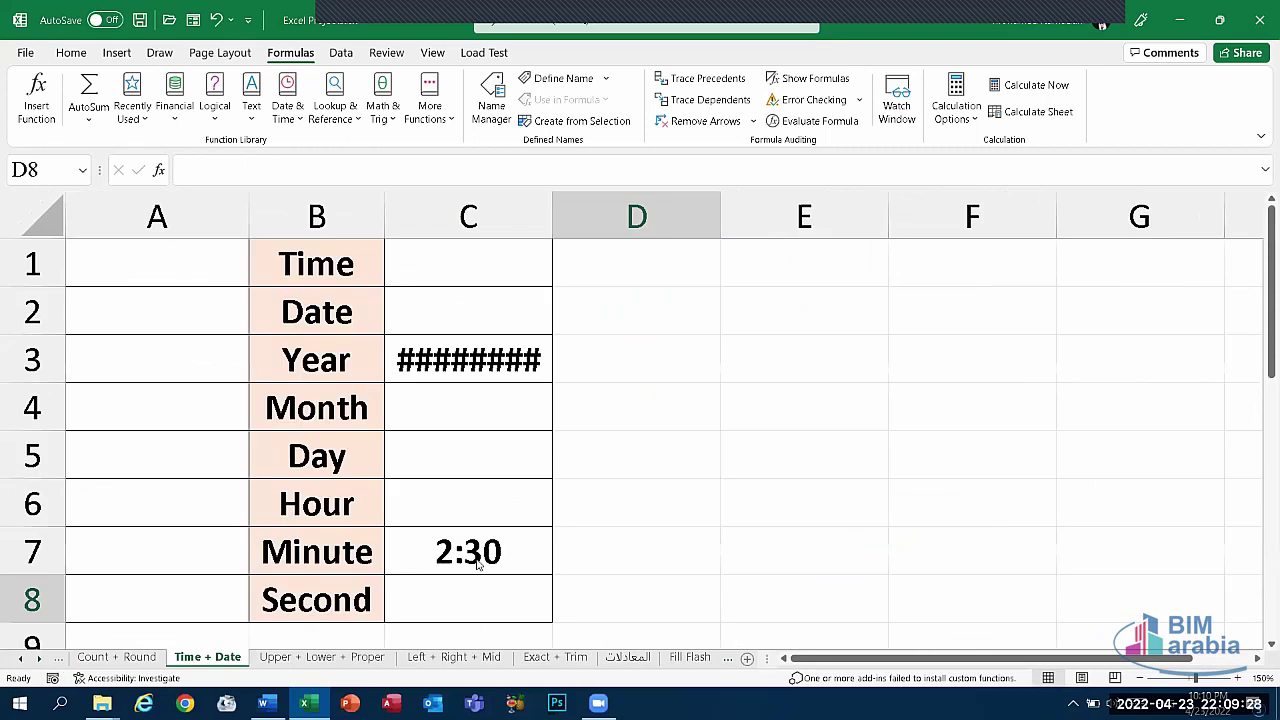
key(ctrl+Page_Up)
key(ctrl+Page_Up)
key(ctrl+Page_Up)
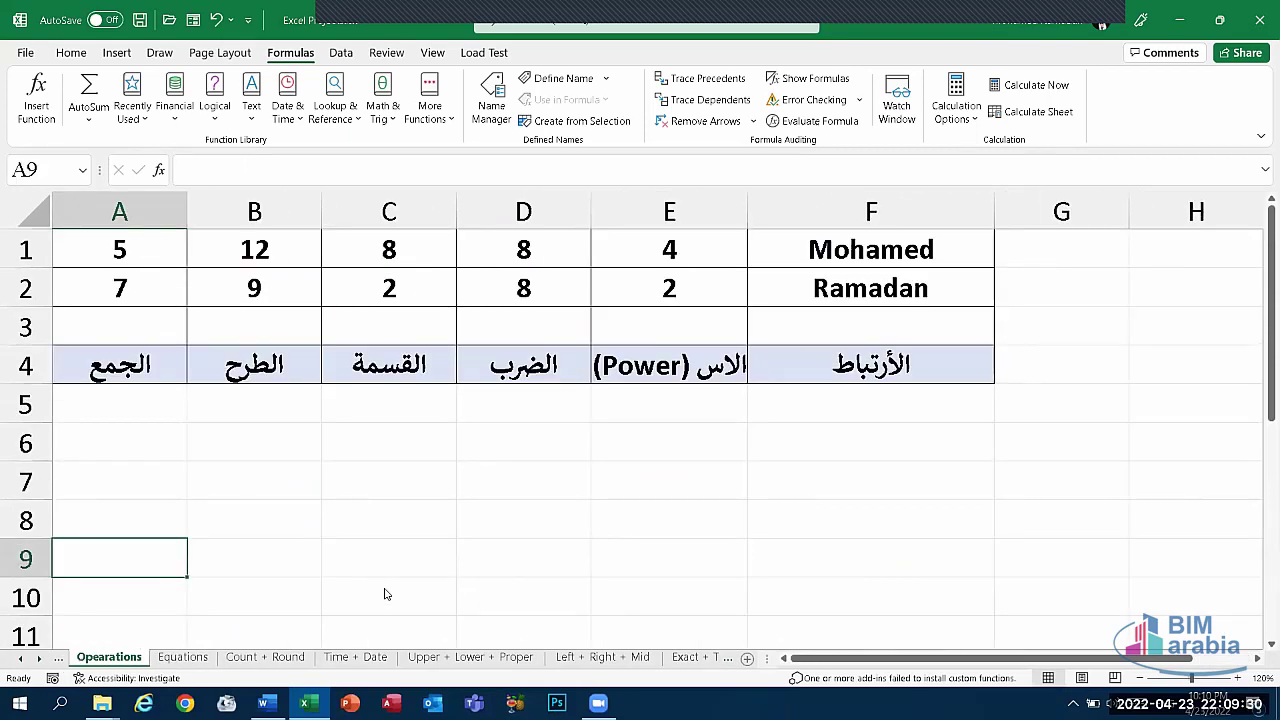
click(55, 664)
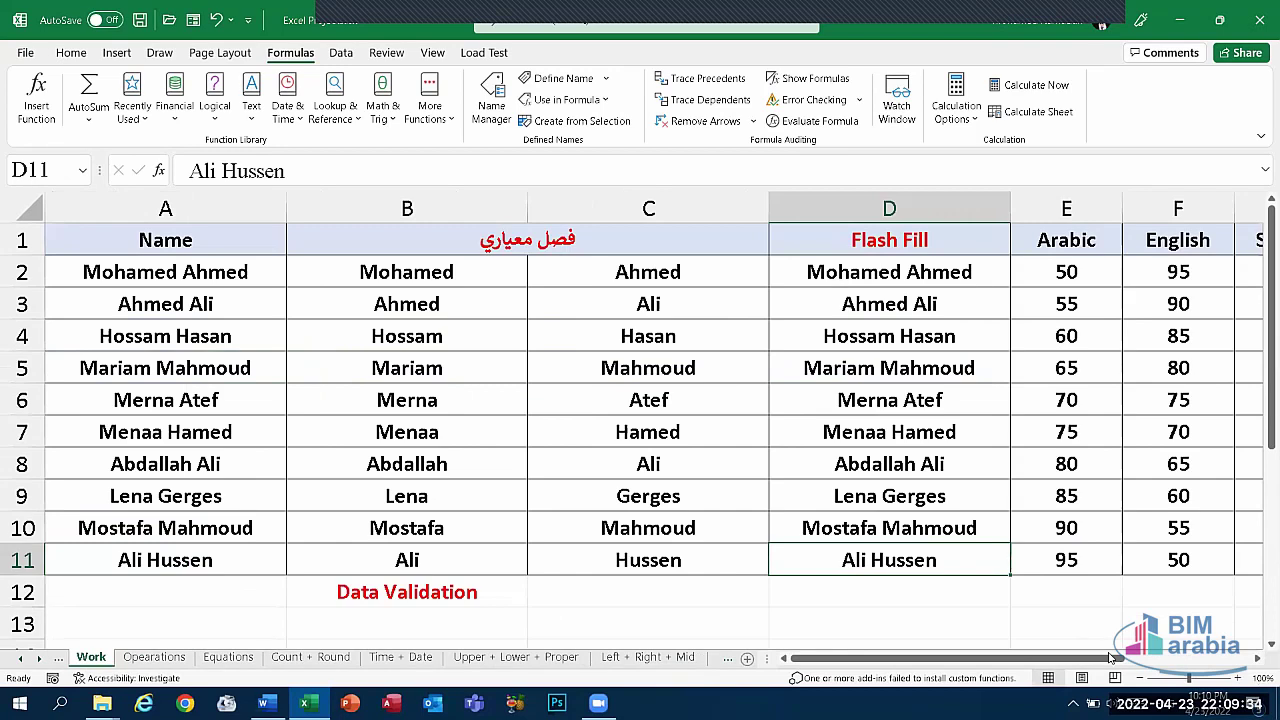
click(154, 657)
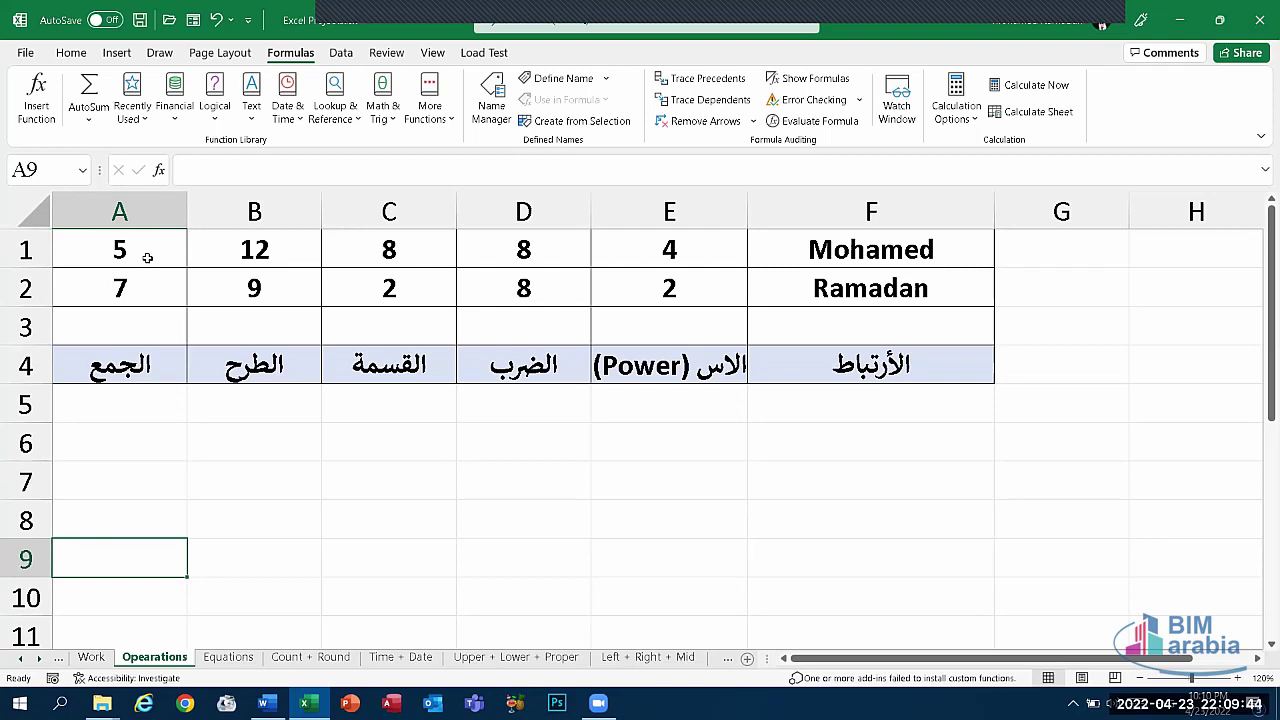
- Enter =A1+A2 in A3 to get the sum 12
click(110, 328)
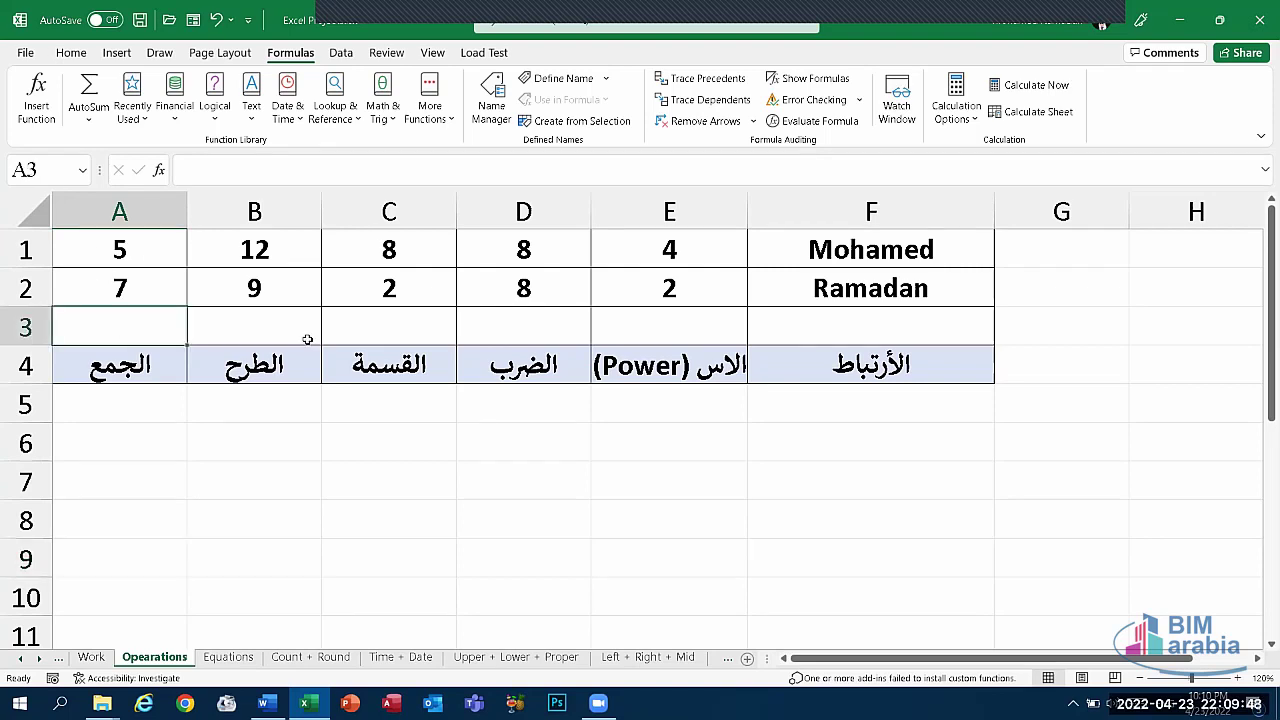
text(=)
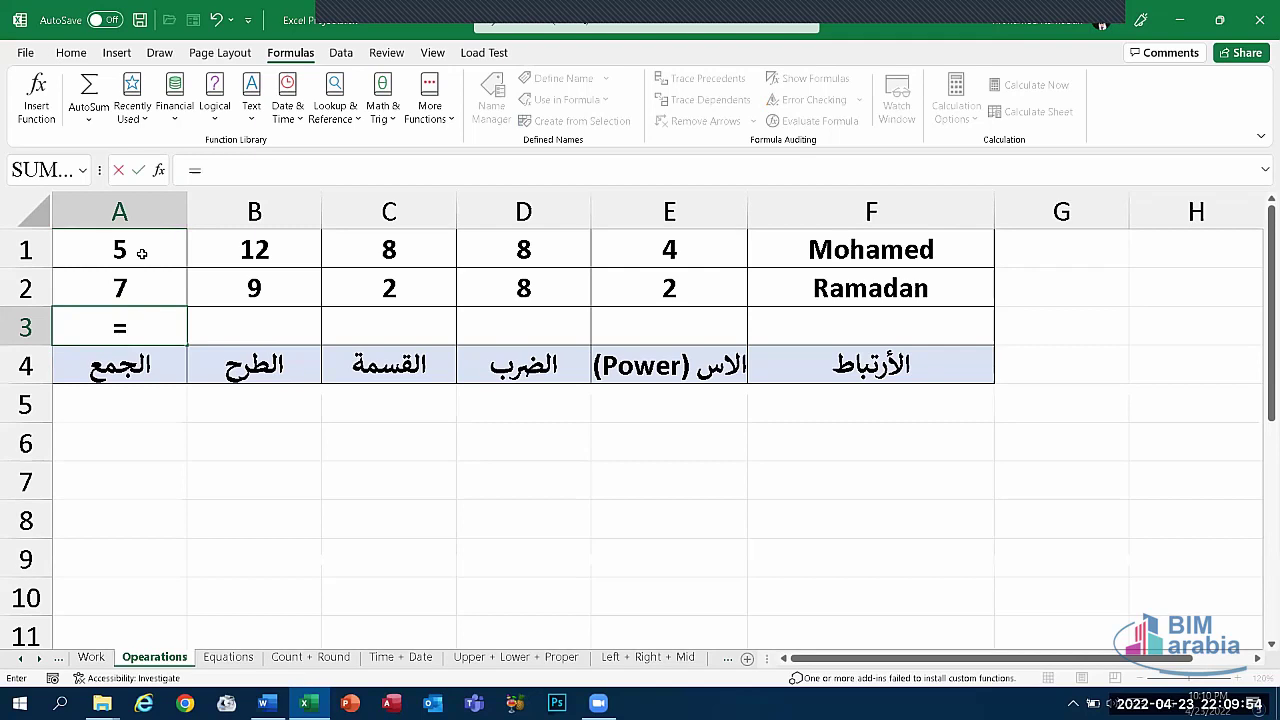
click(140, 253)
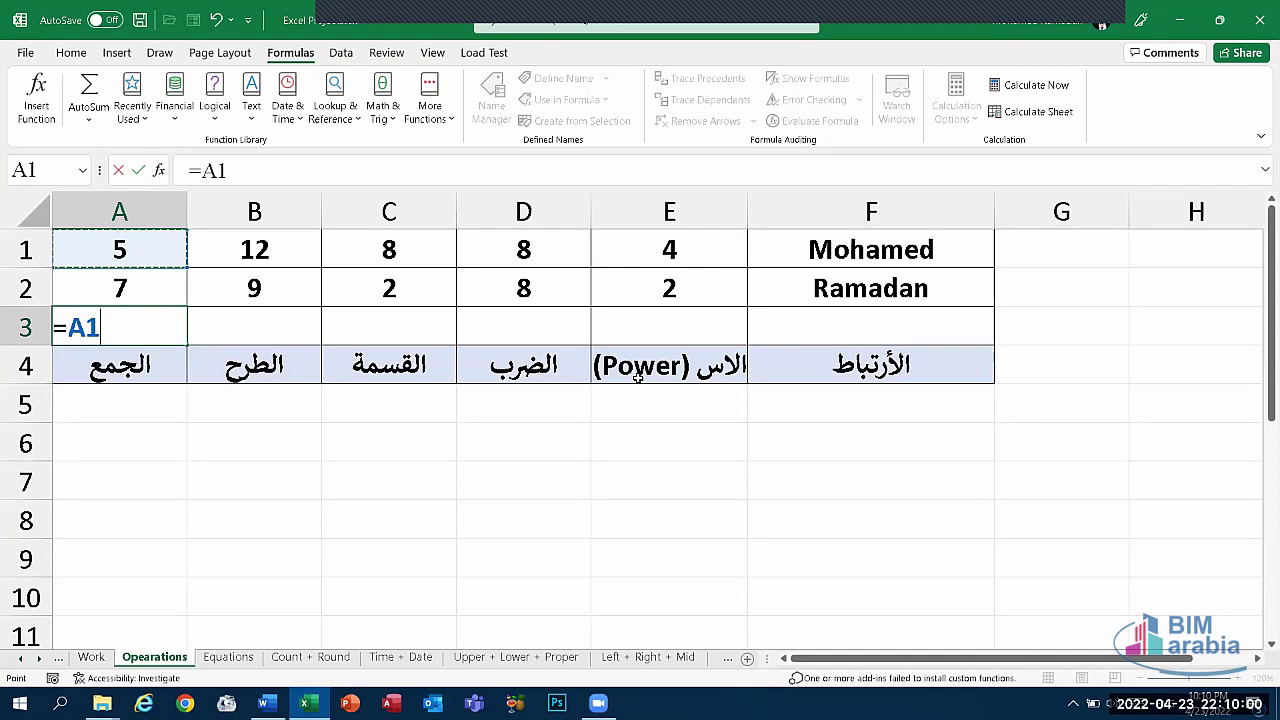
text(+)
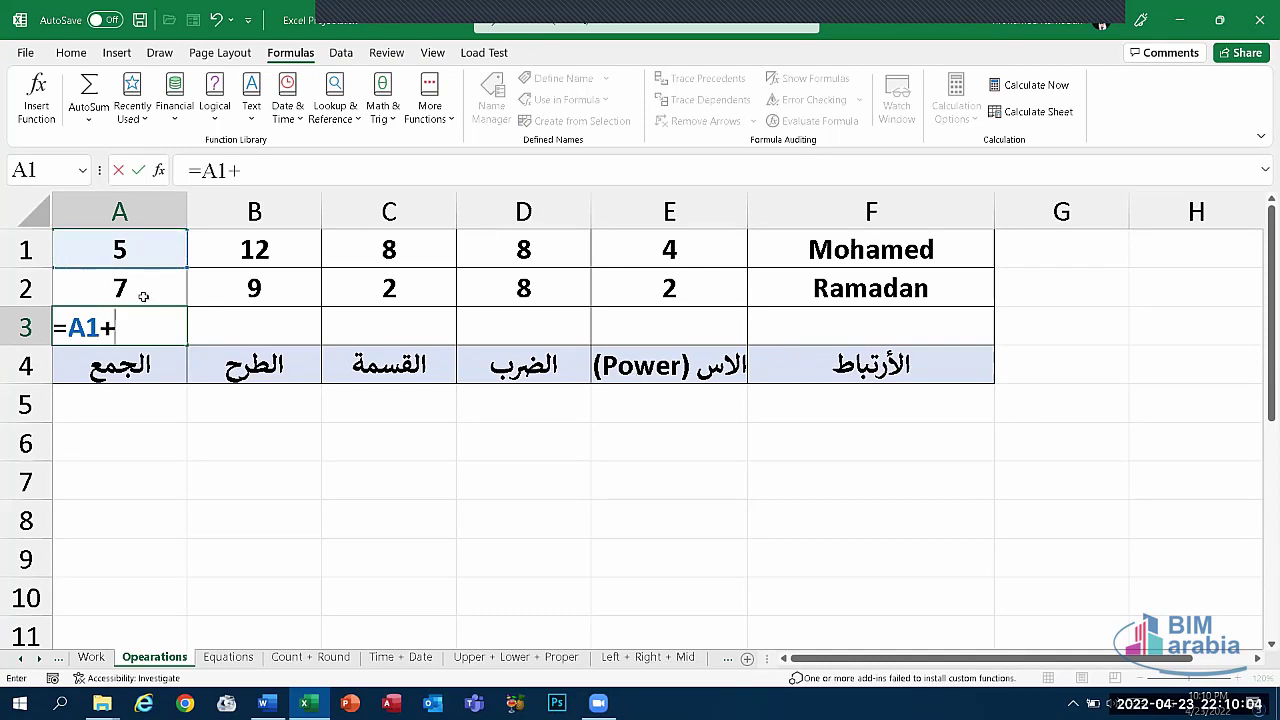
click(142, 293)
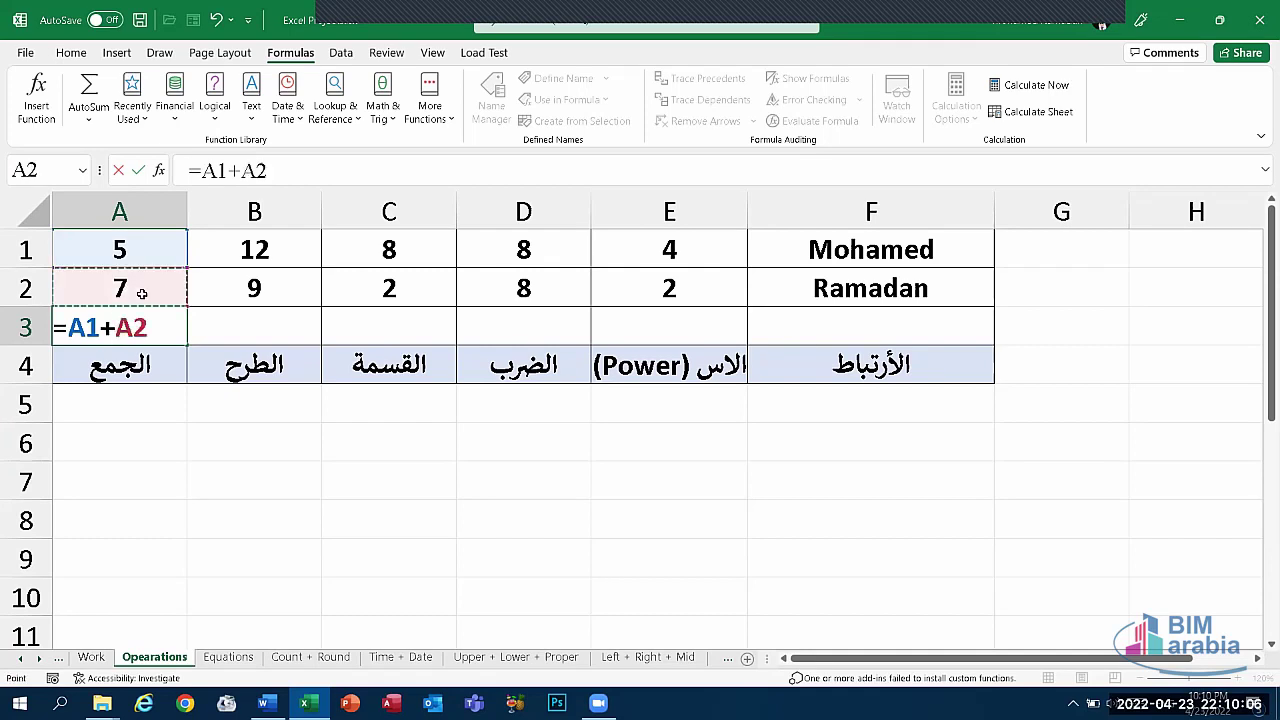
key(Return)
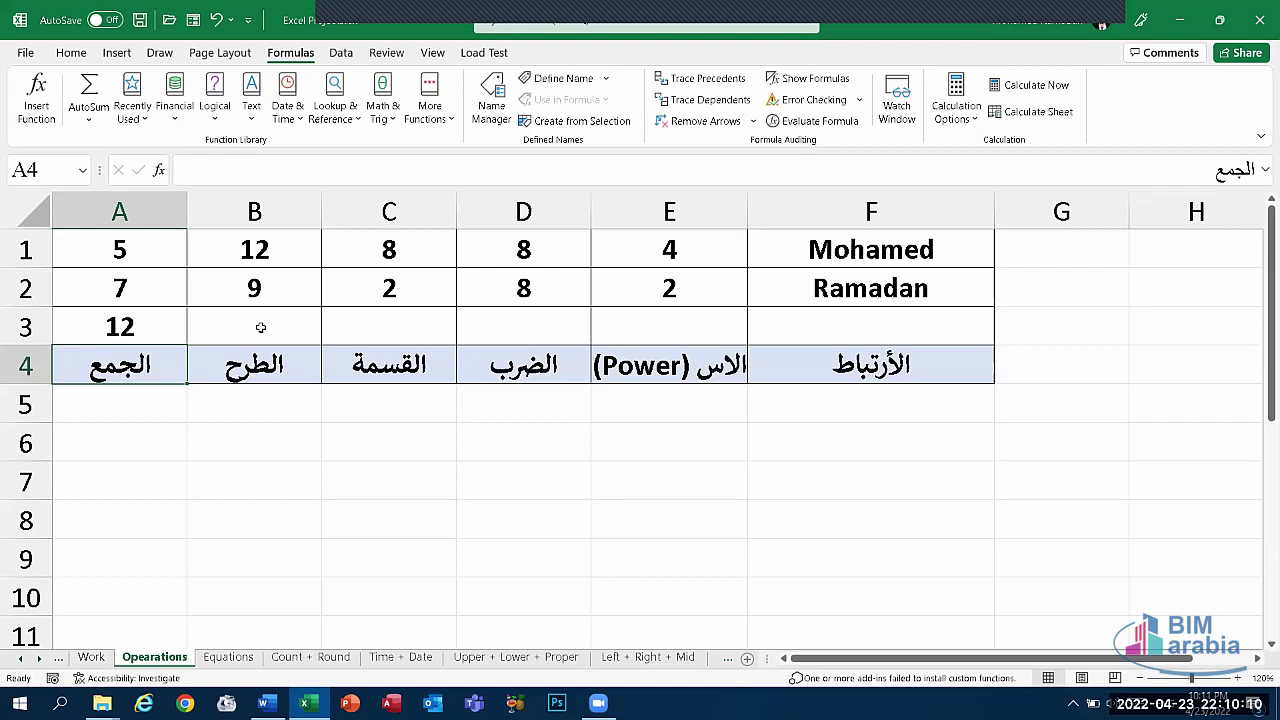
- Enter =B1-B2 in B3 to get the difference 3
click(301, 325)
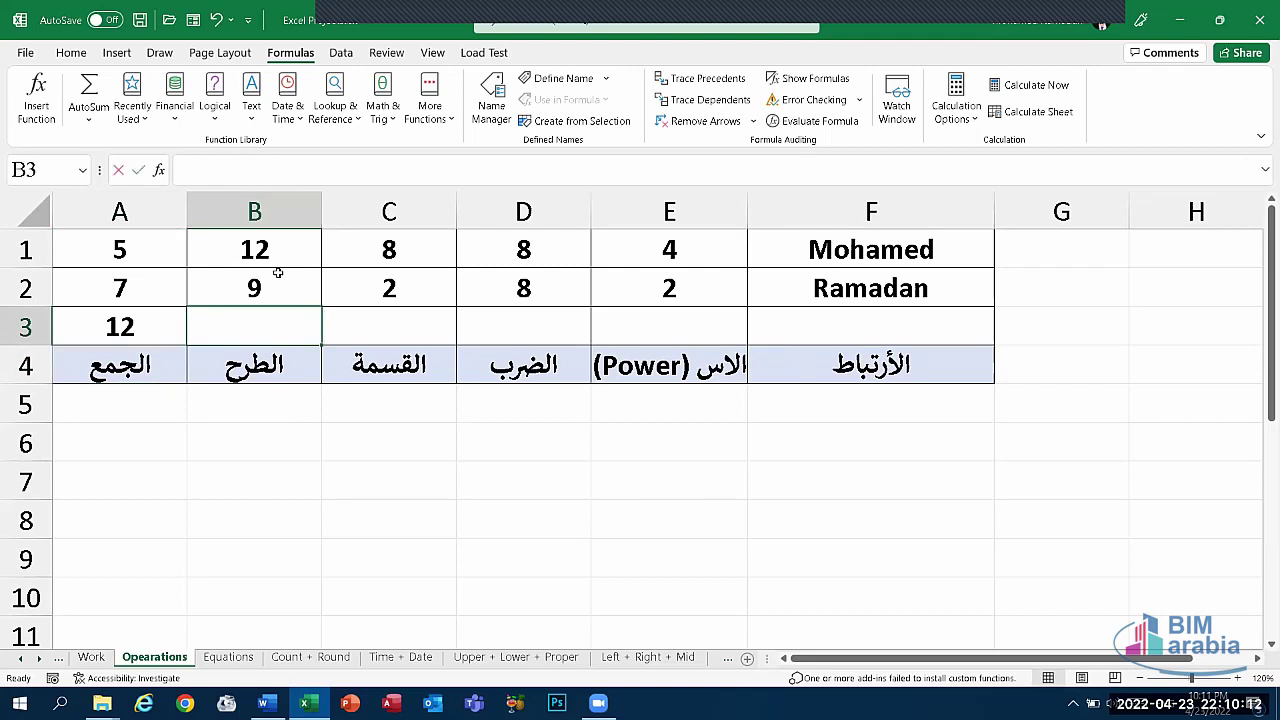
text(=)
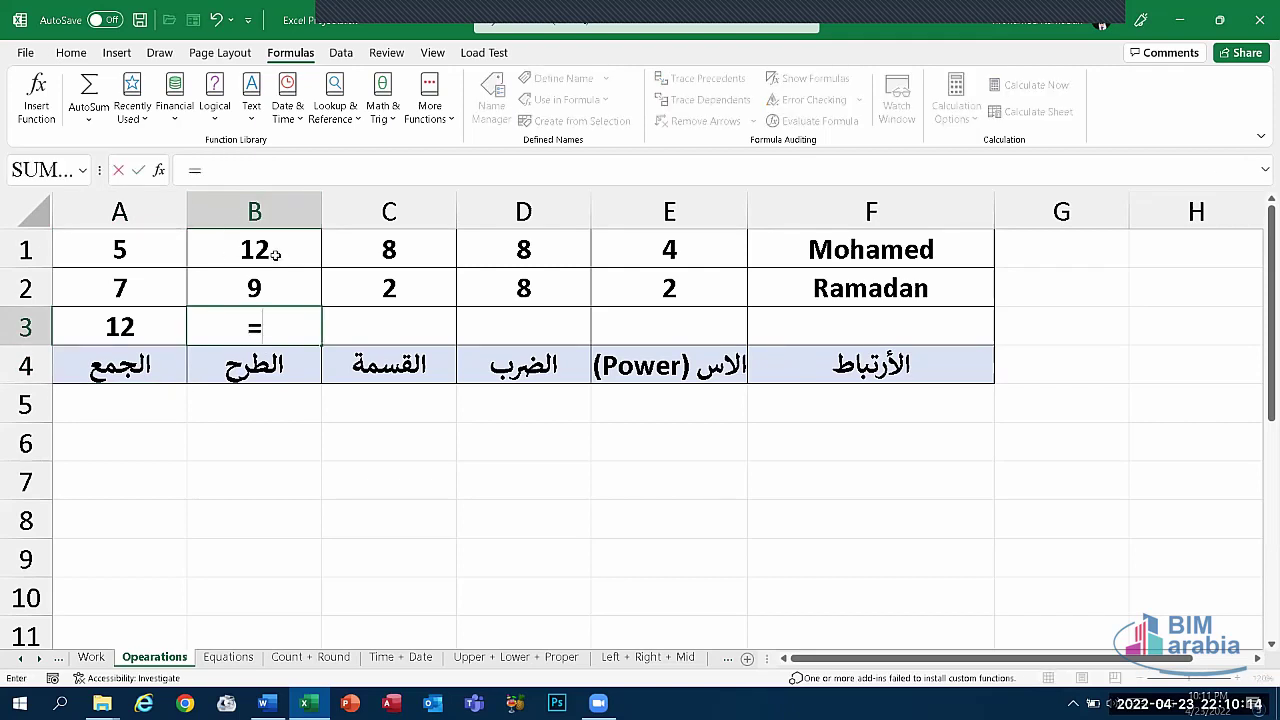
click(236, 262)
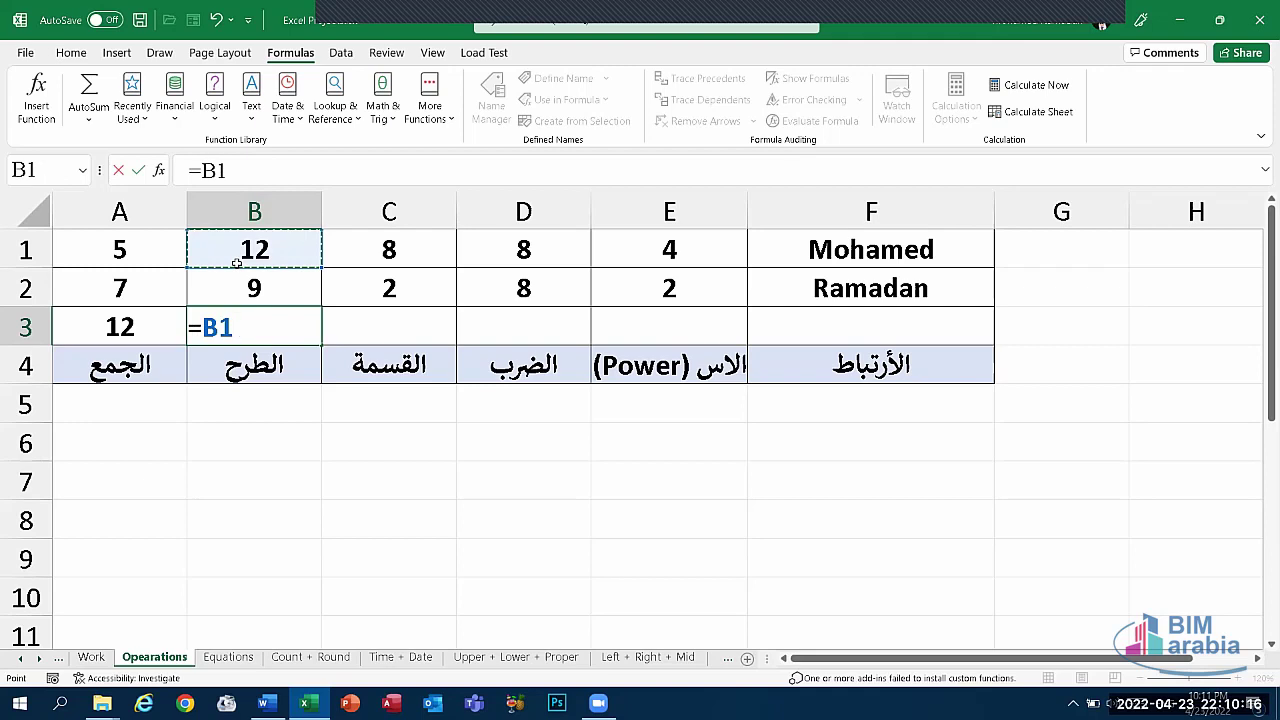
text(-)
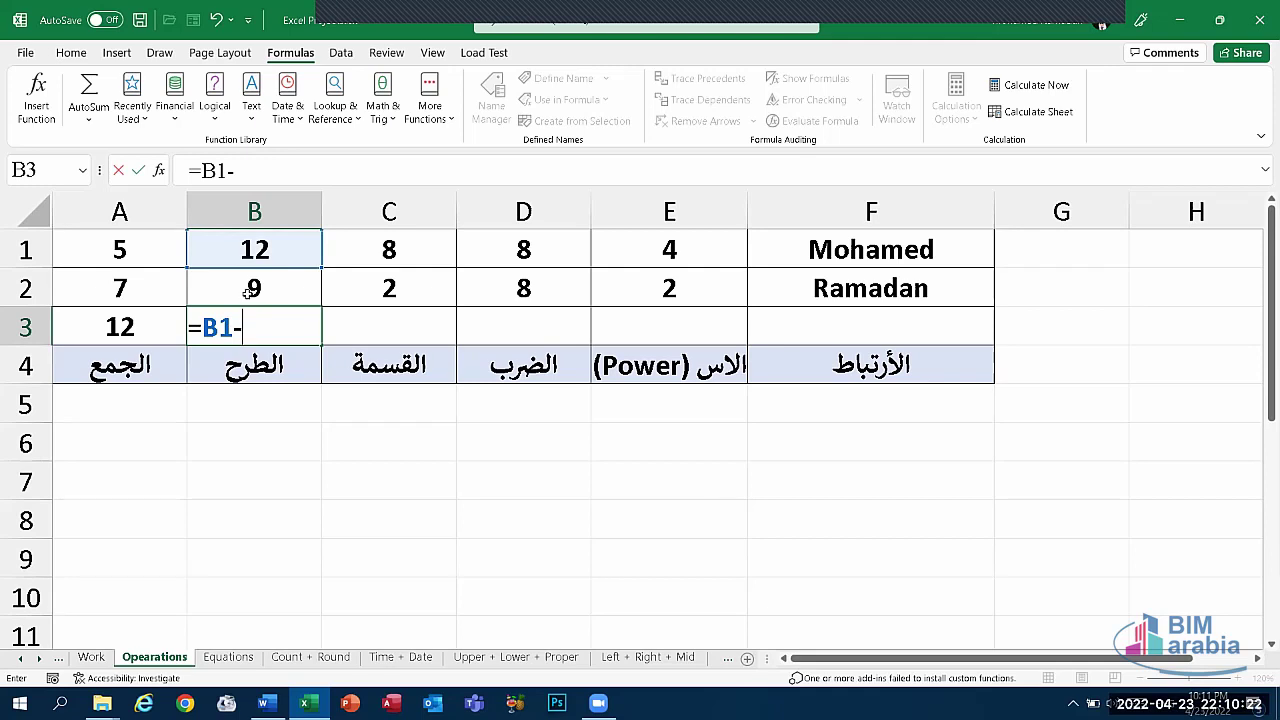
click(260, 290)
key(Return)
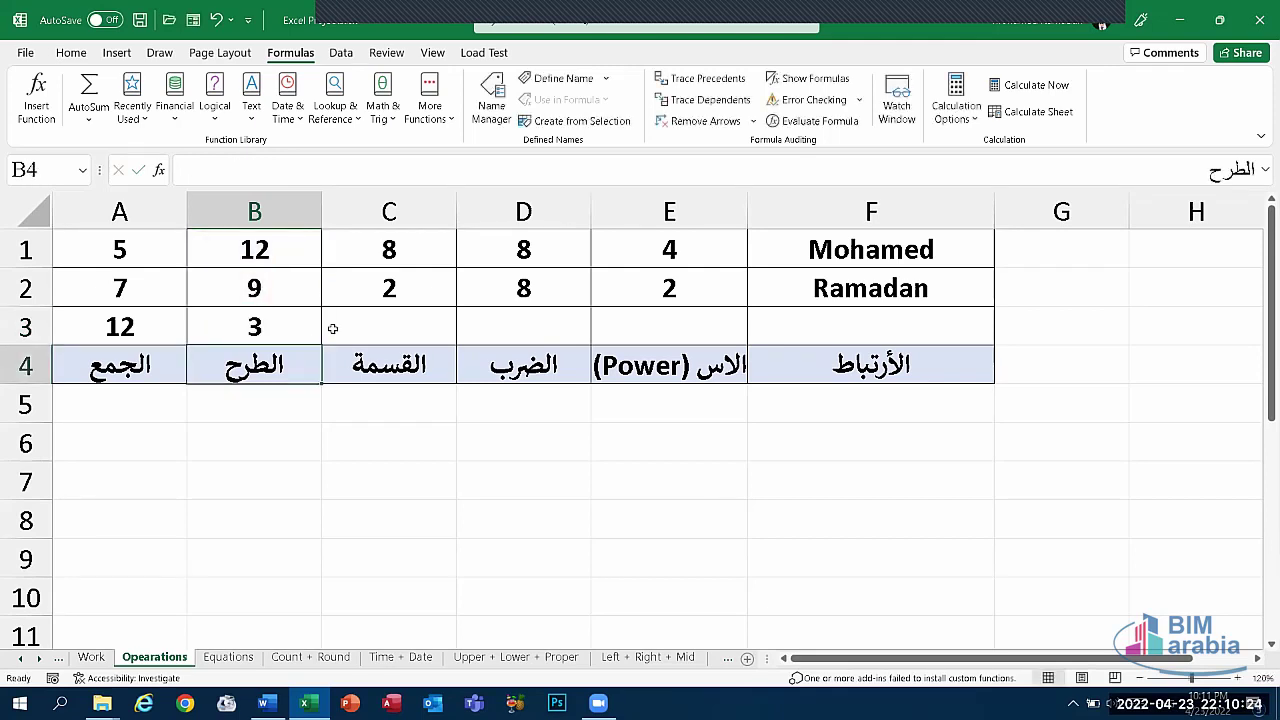
- Enter =C1/C2 in C3 to get the quotient 4
click(360, 326)
text(=)
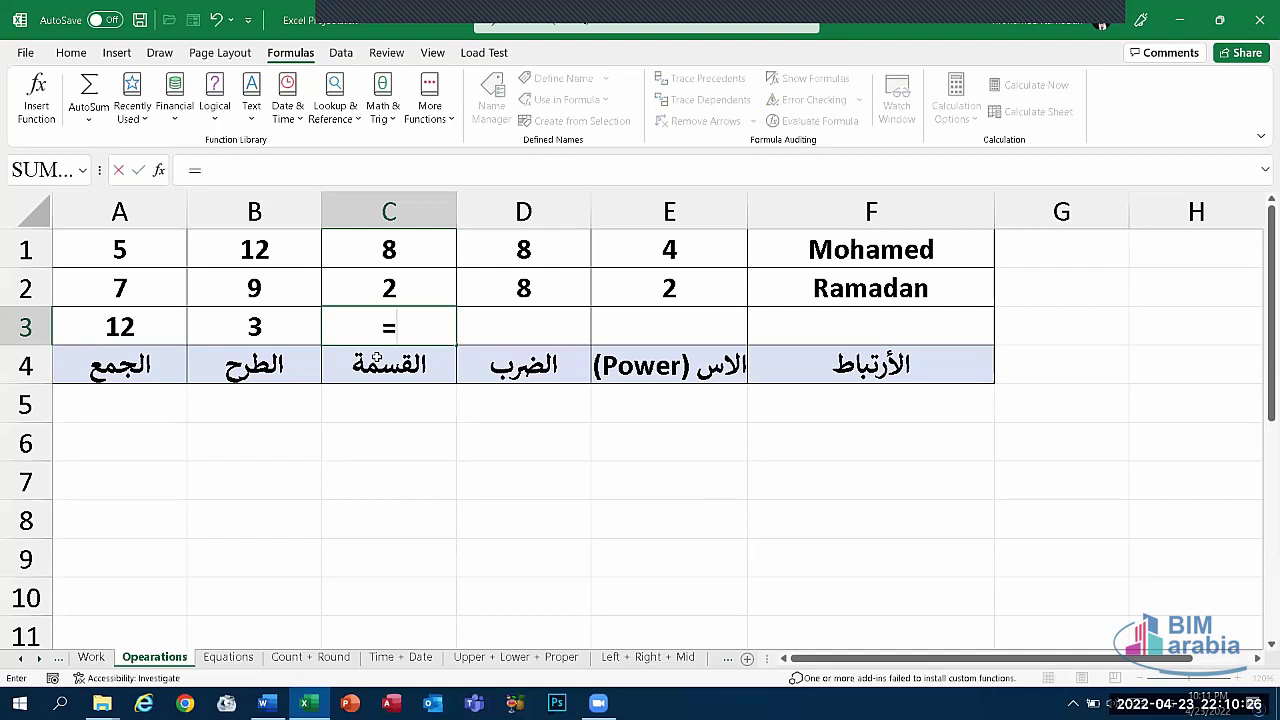
click(389, 249)
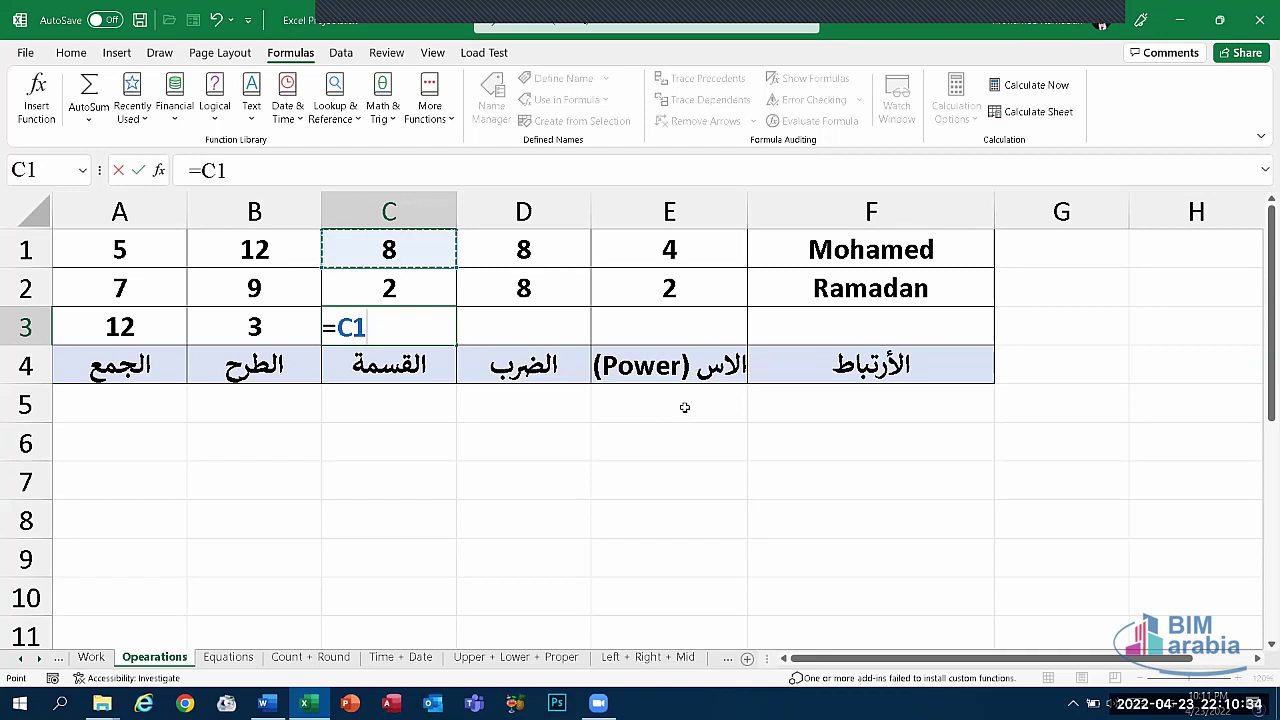
text(/)
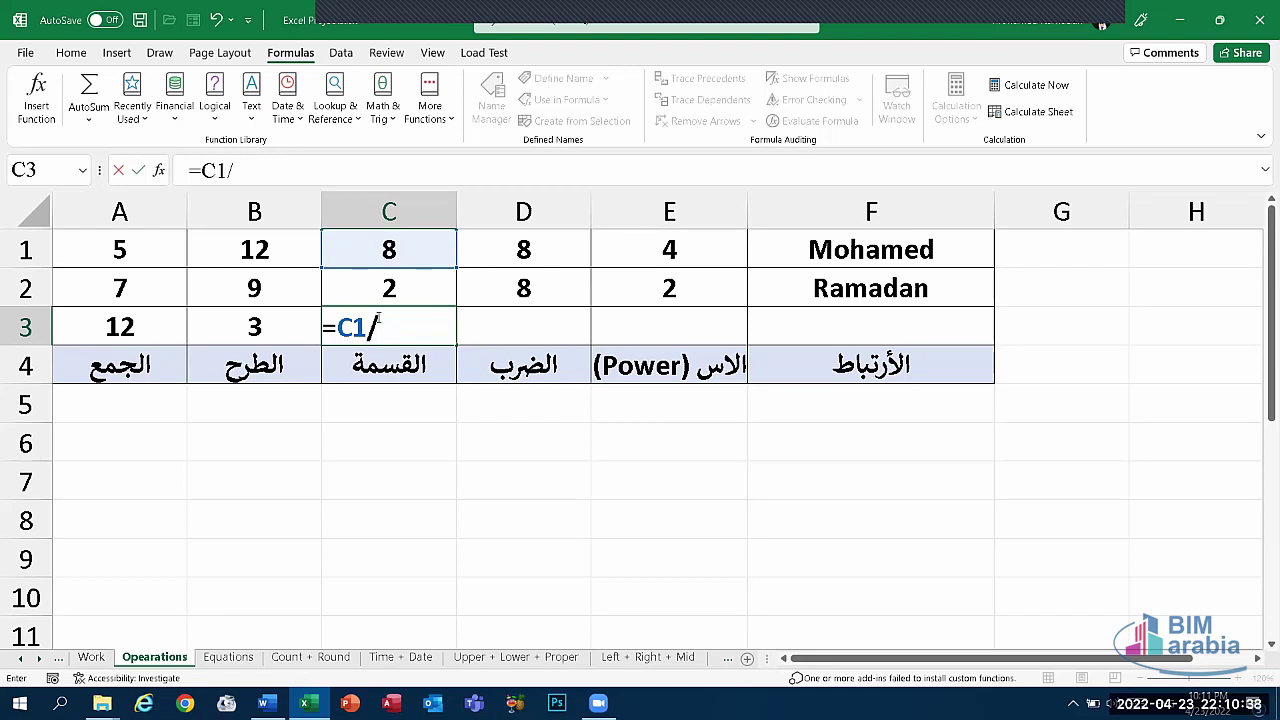
click(381, 288)
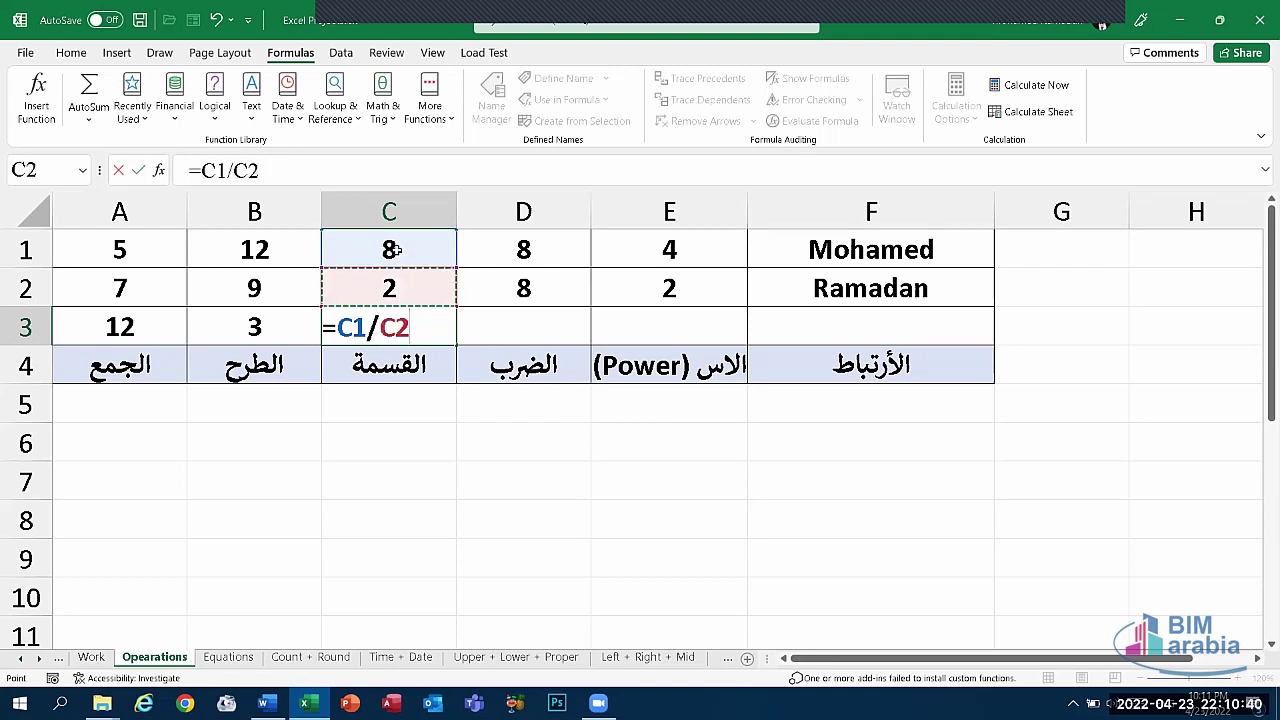
key(Return)
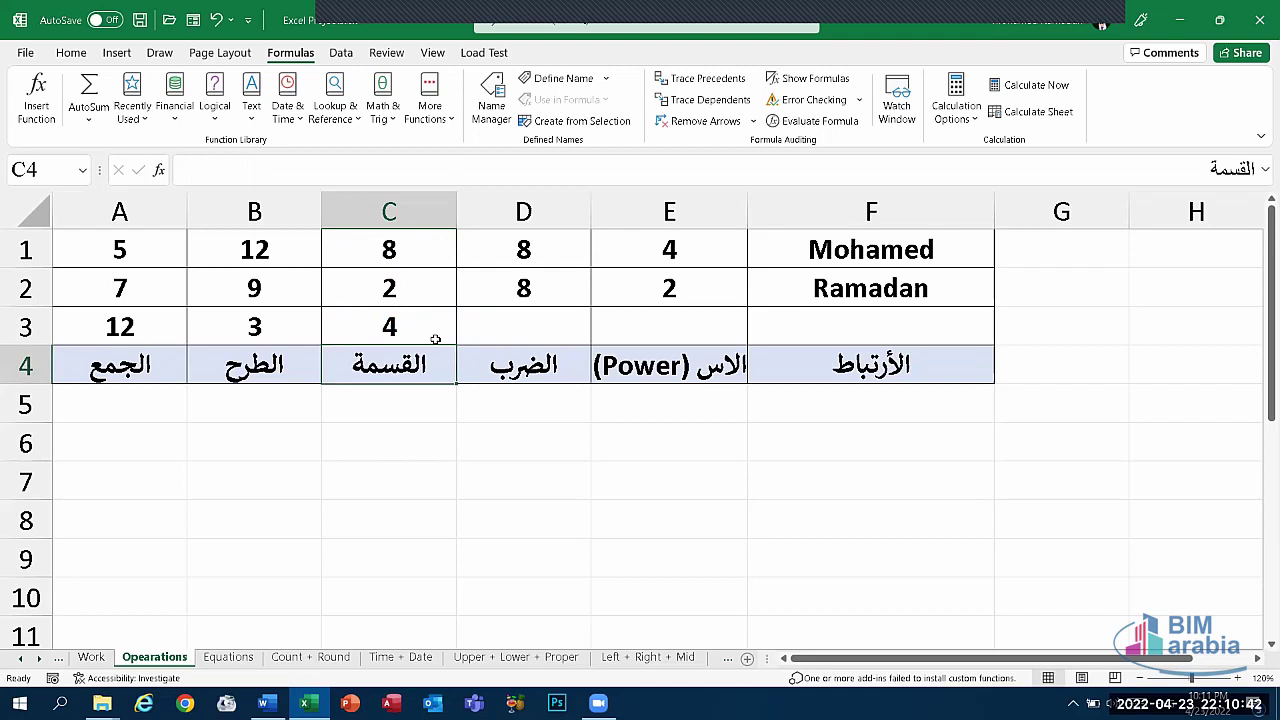
- Enter =D1*D2 in D3 to get the product 64
click(505, 326)
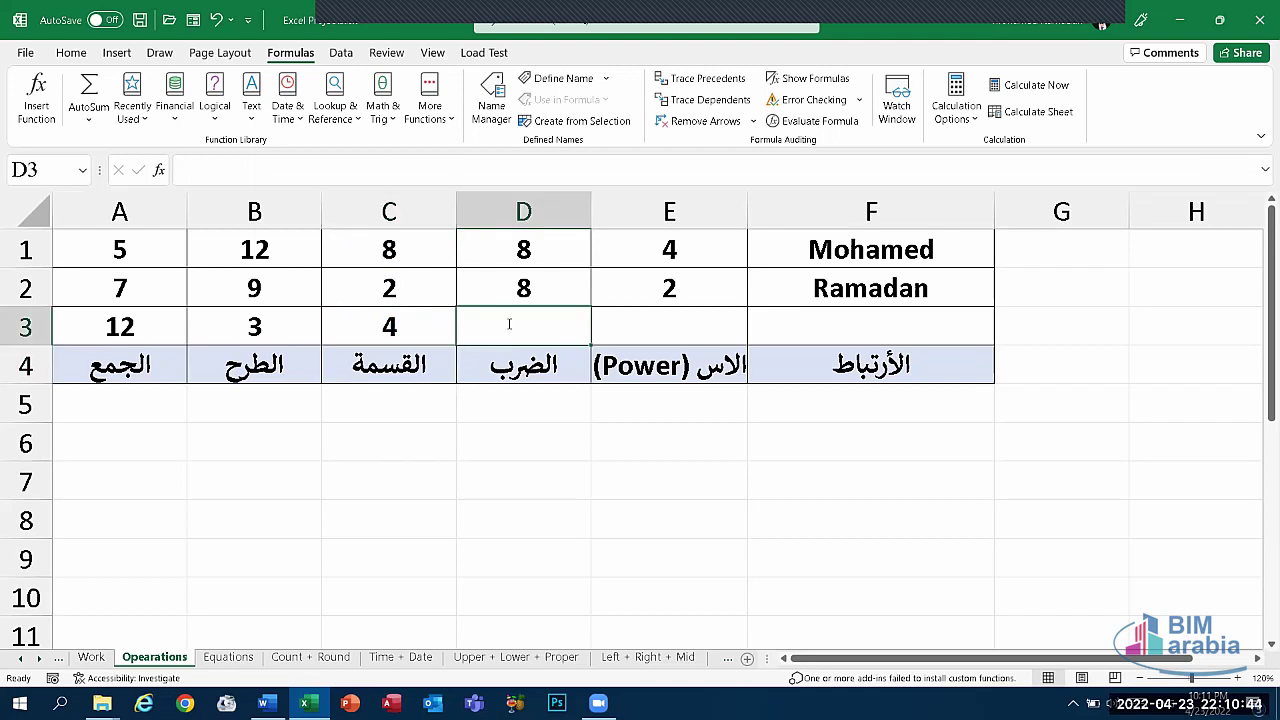
text(=)
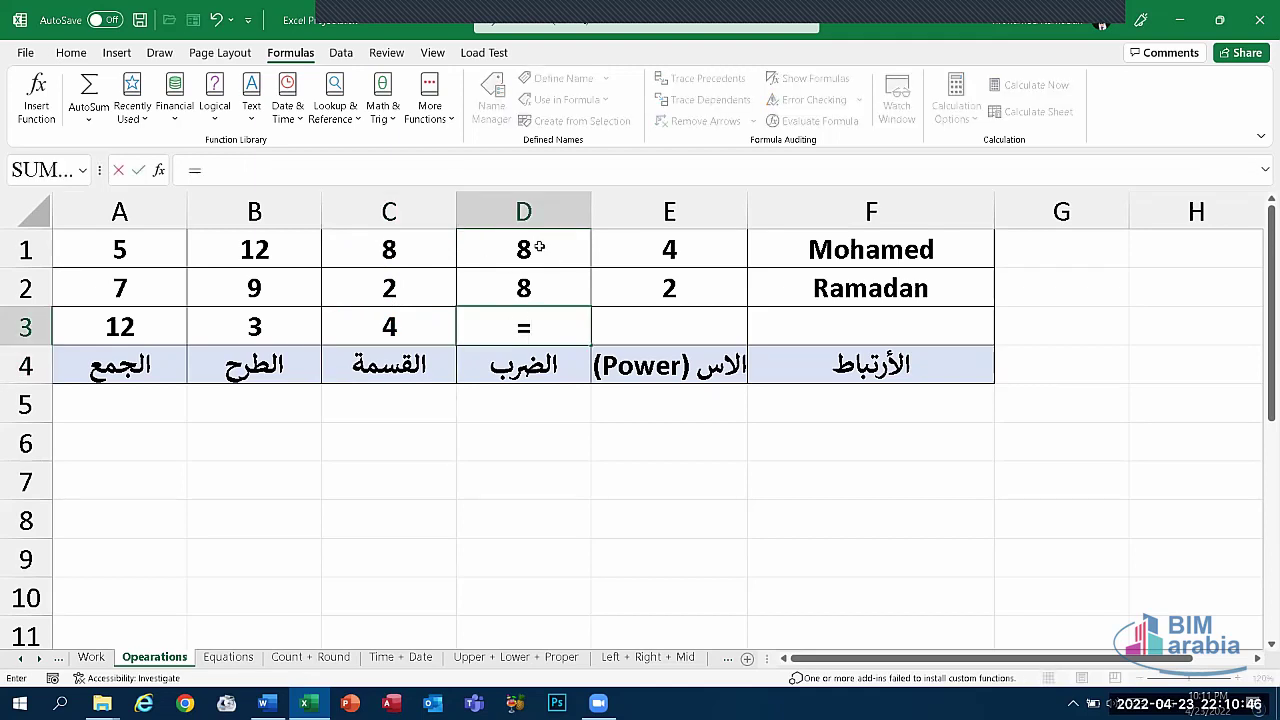
click(524, 250)
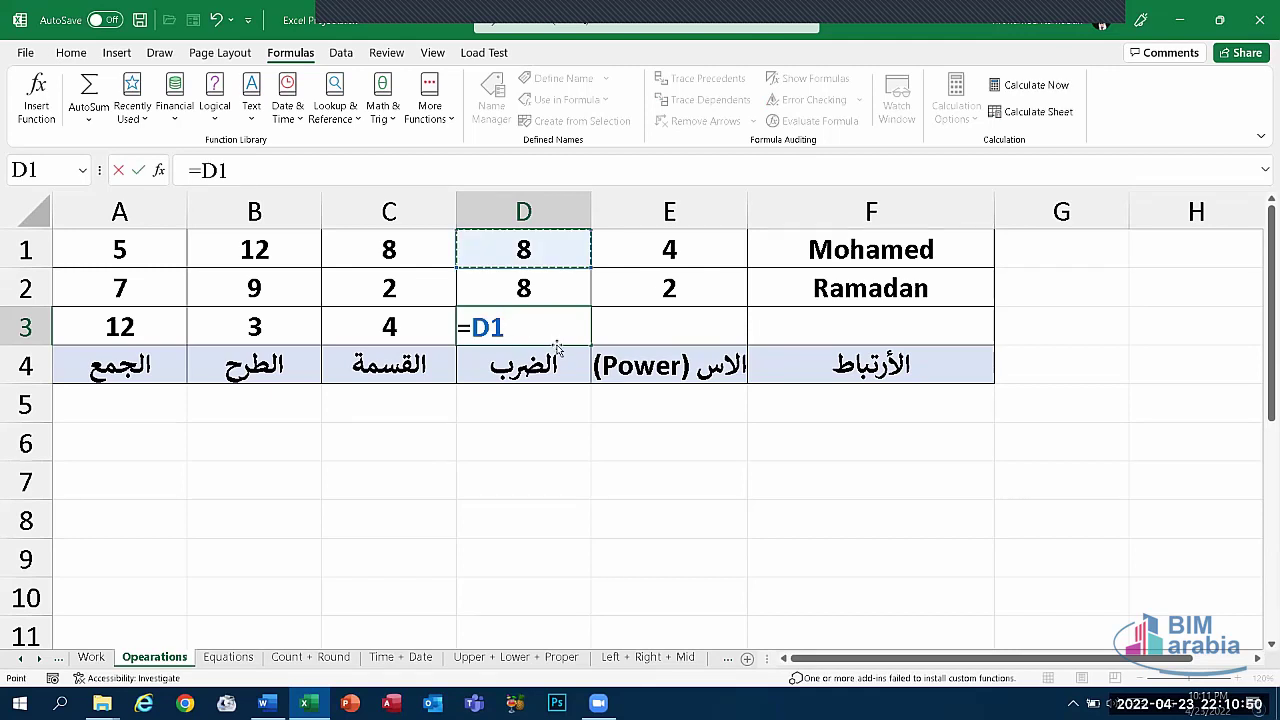
text(*)
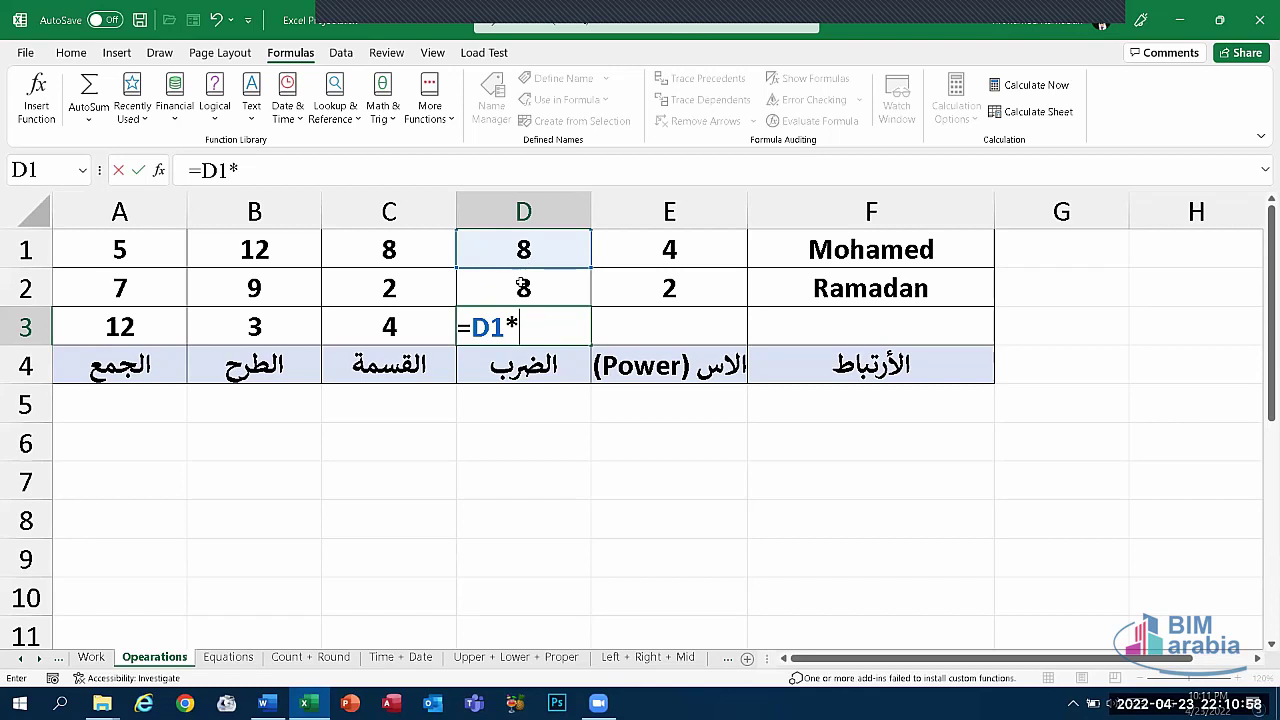
click(522, 288)
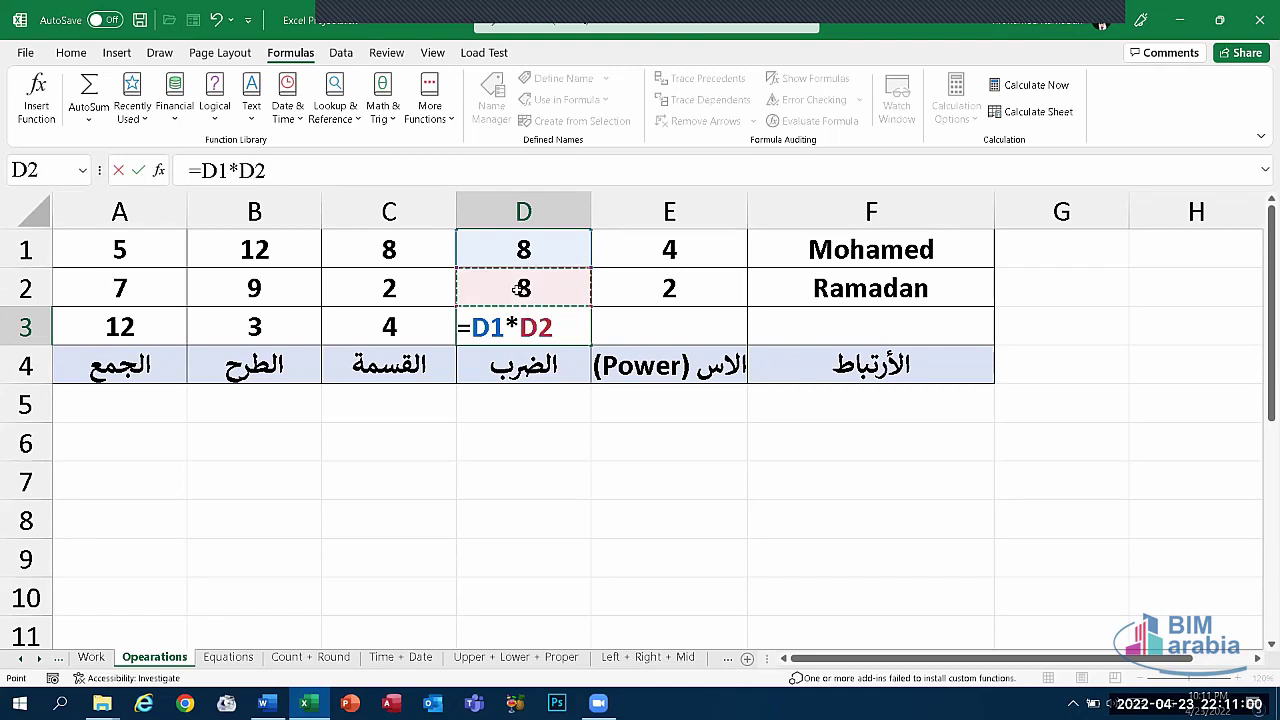
key(Return)
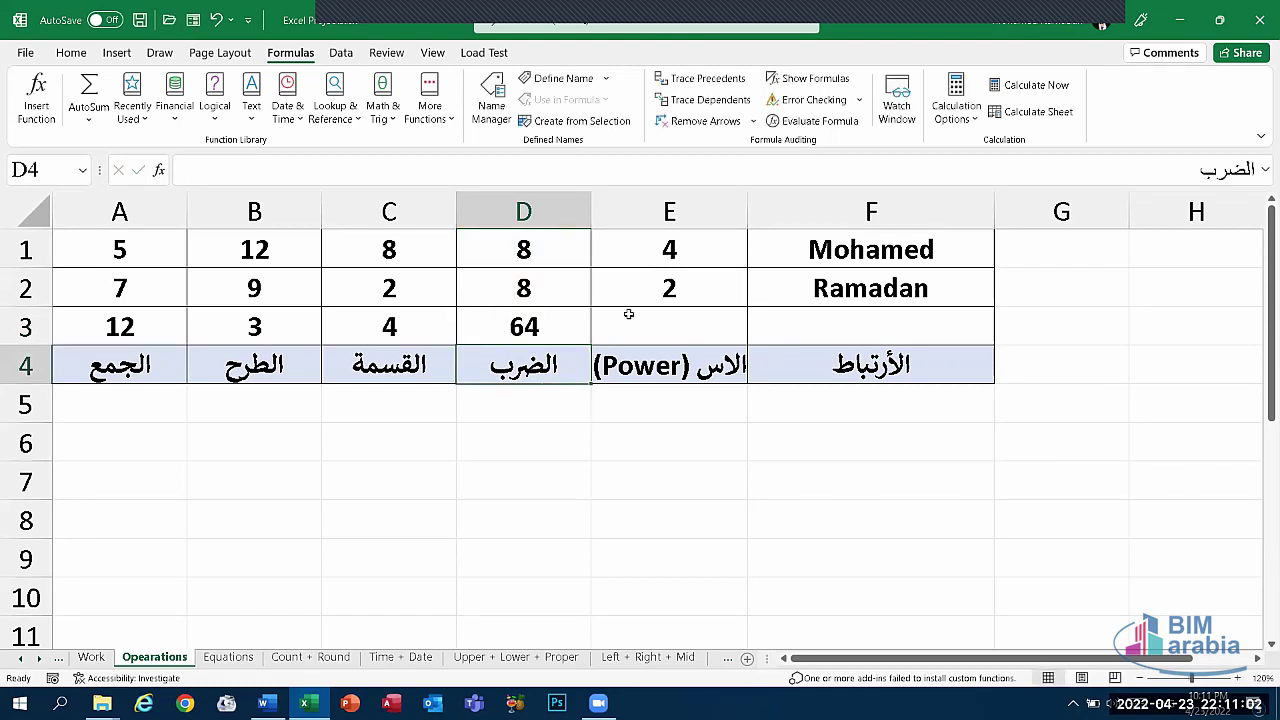
- Enter =E1^E2 in E3 to raise E1 to the power E2, giving 16
click(646, 330)
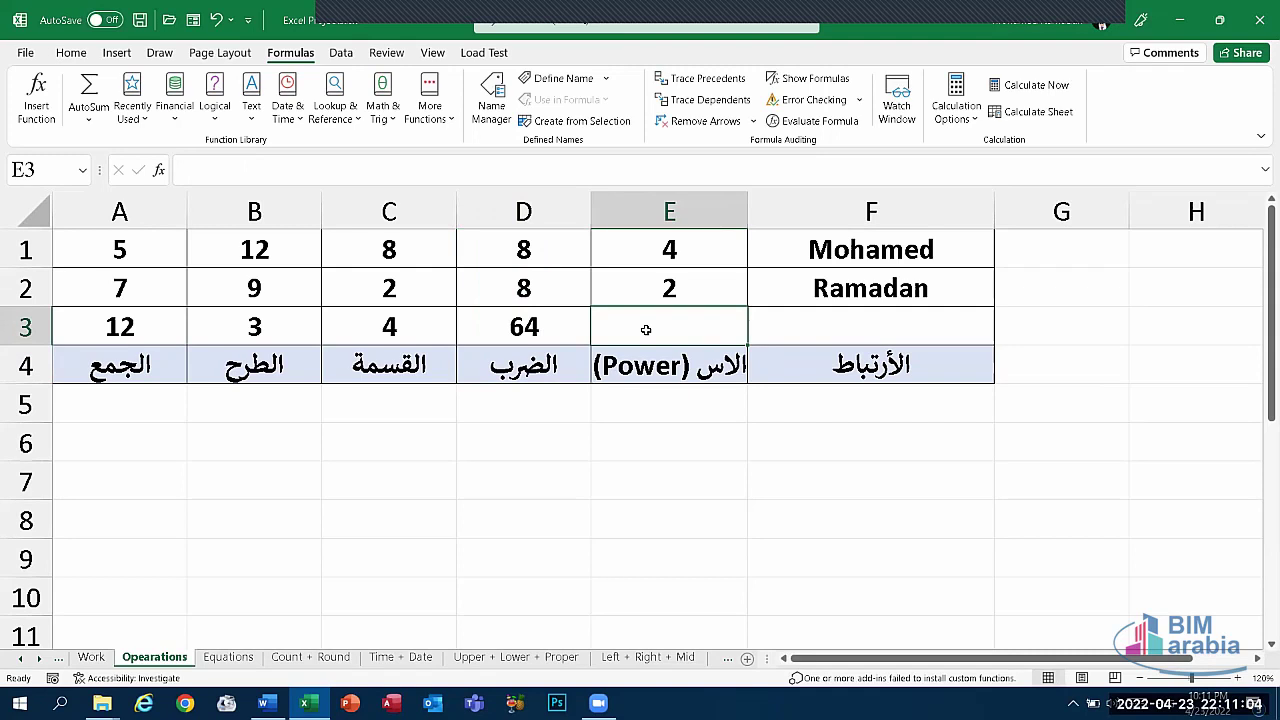
text(=)
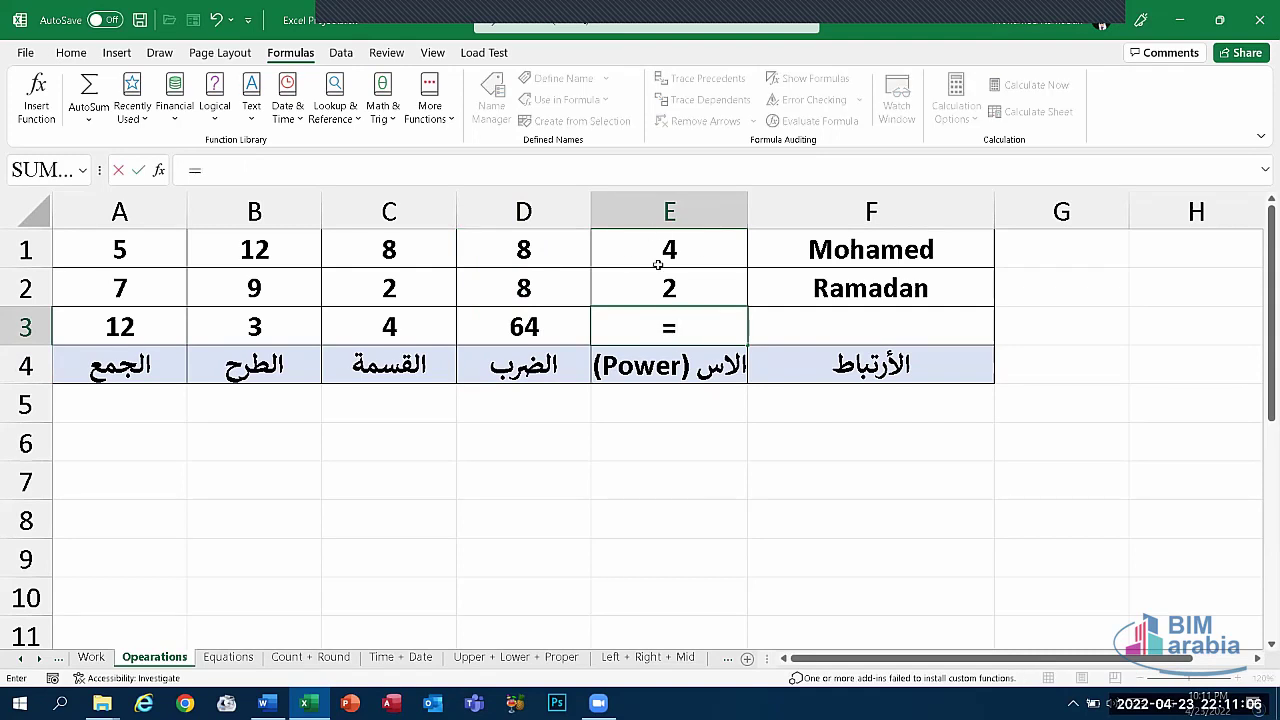
click(648, 264)
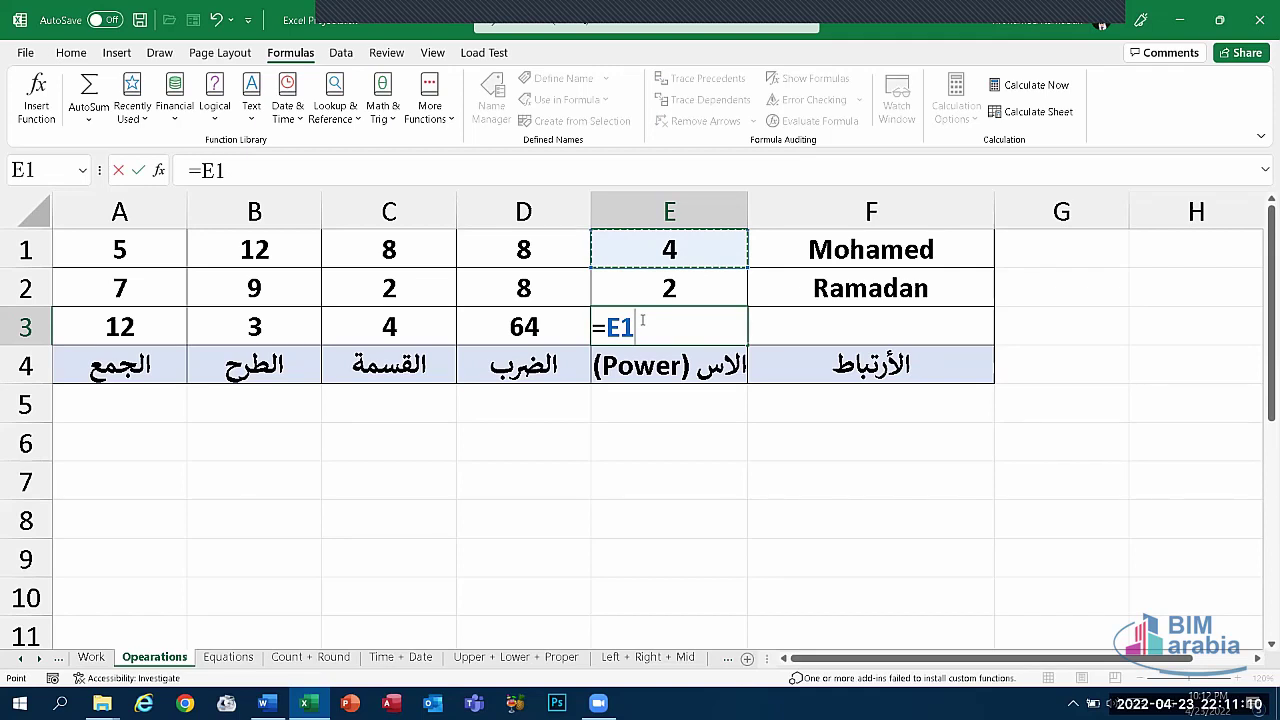
text(^)
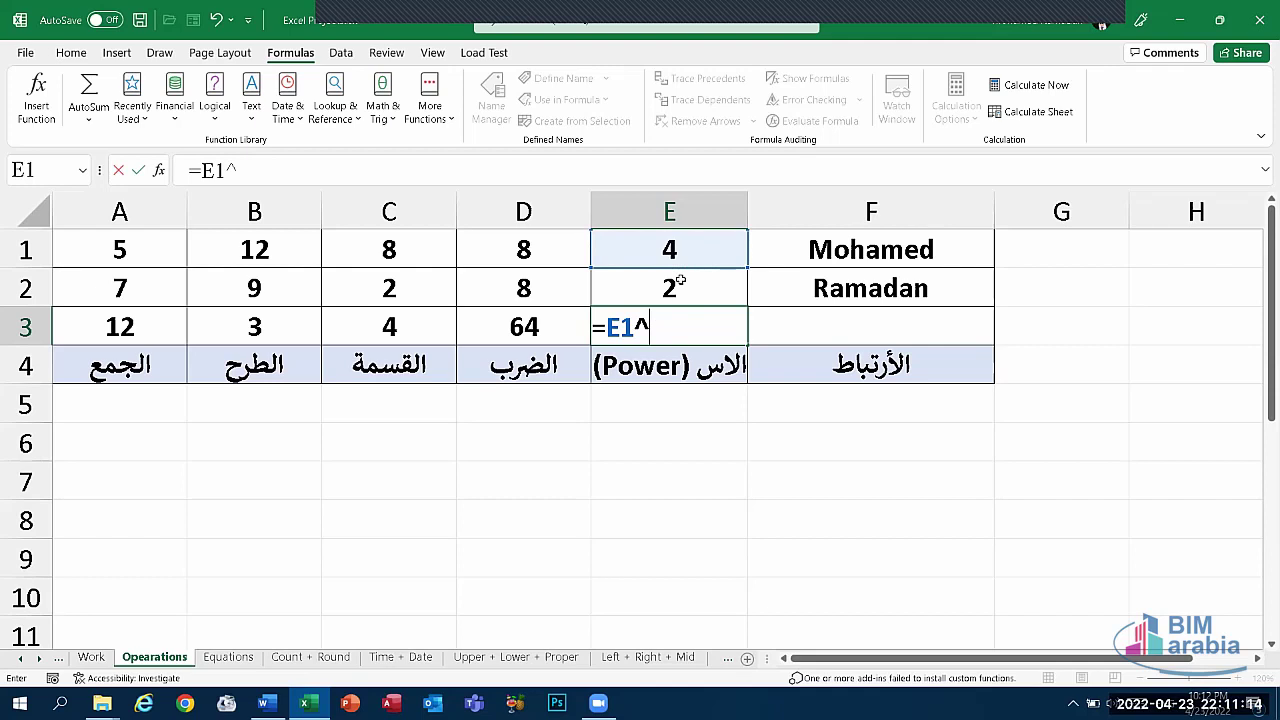
click(668, 288)
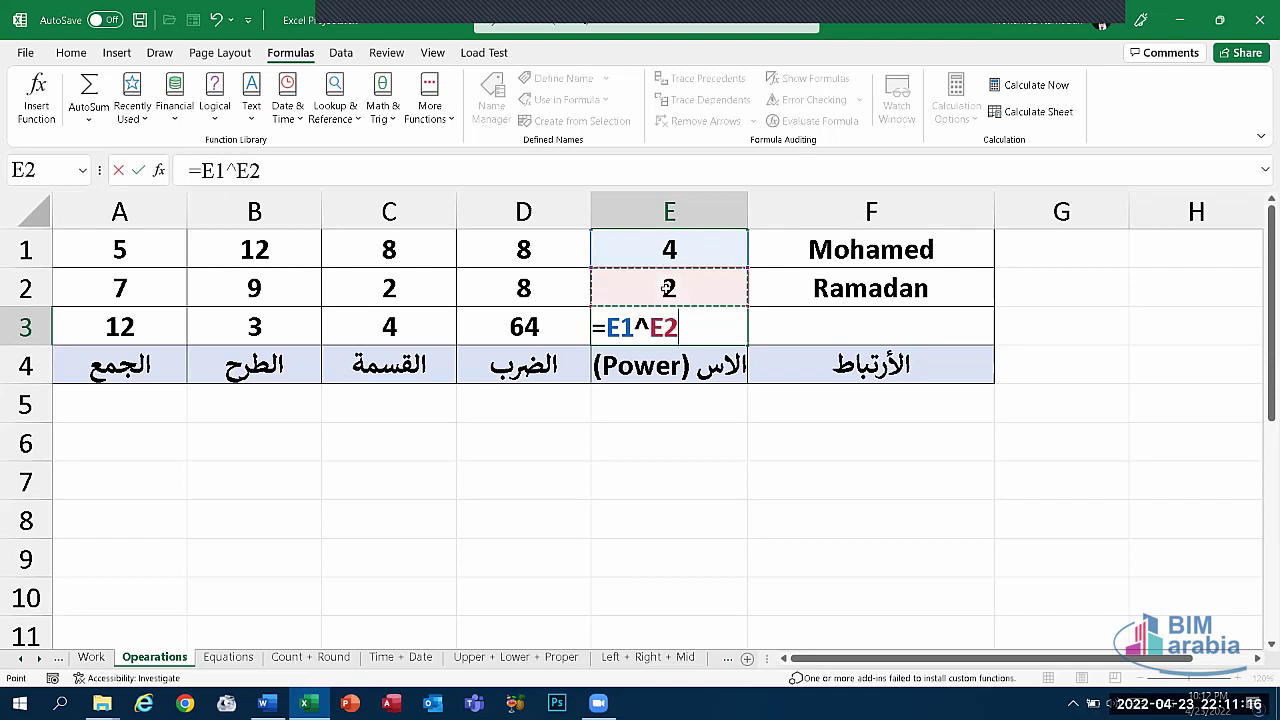
key(Return)
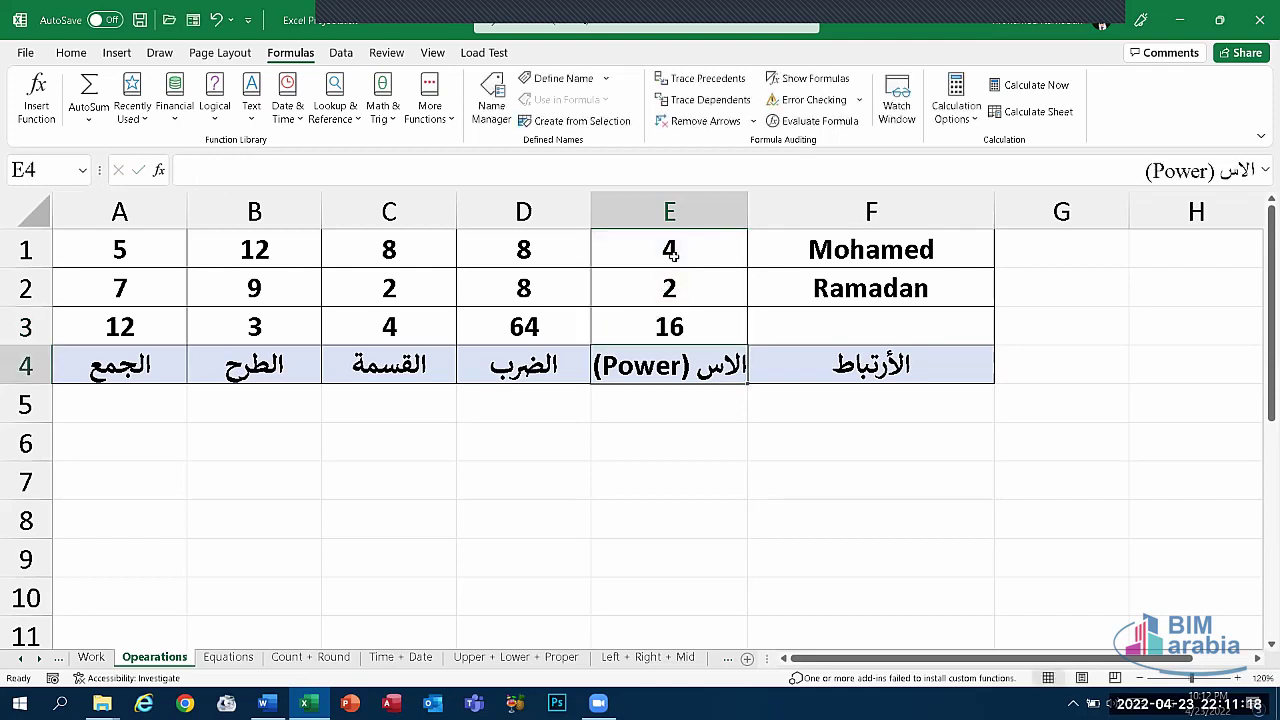
click(831, 320)
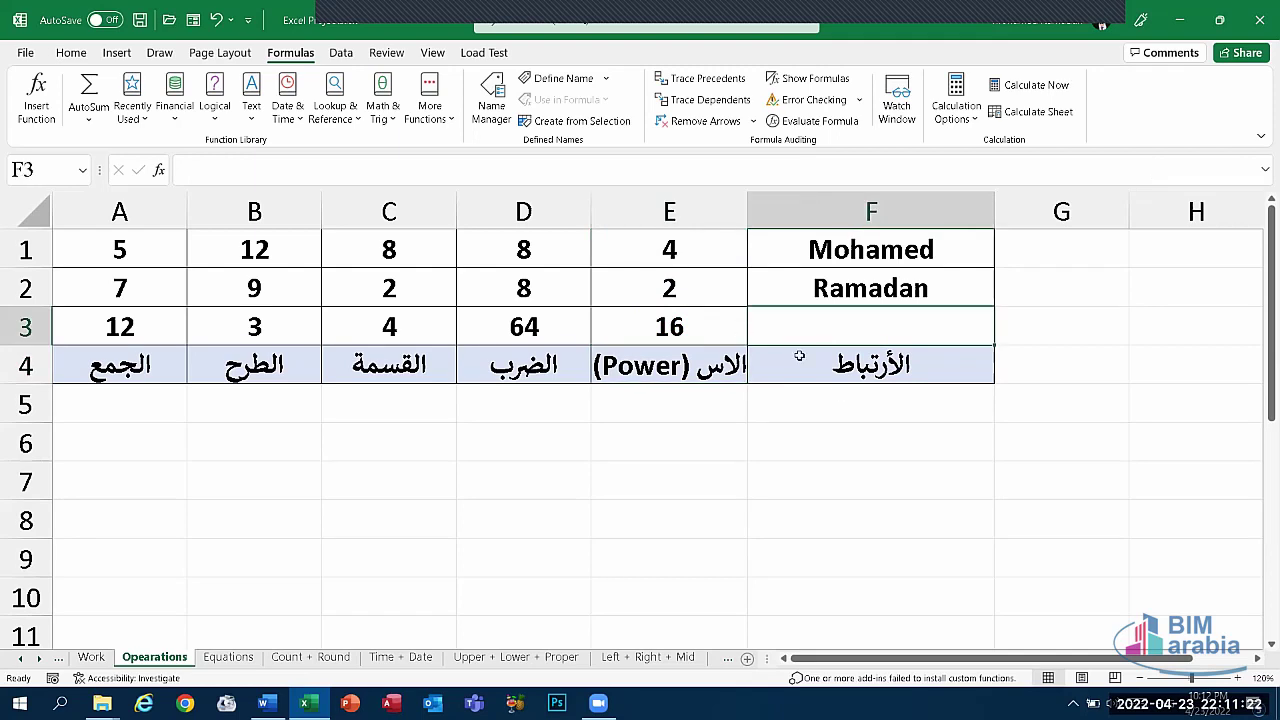
- Enter =F1&F2 in F3 to join the two names into one text
text(=)
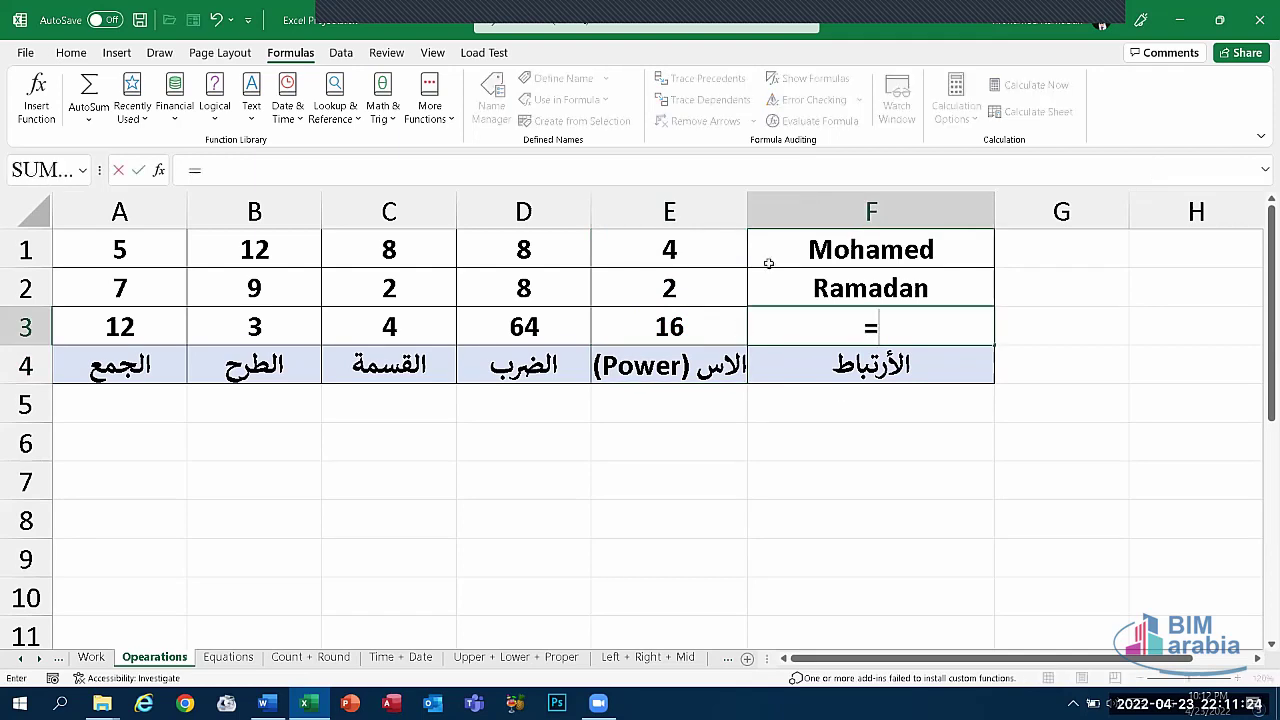
click(848, 250)
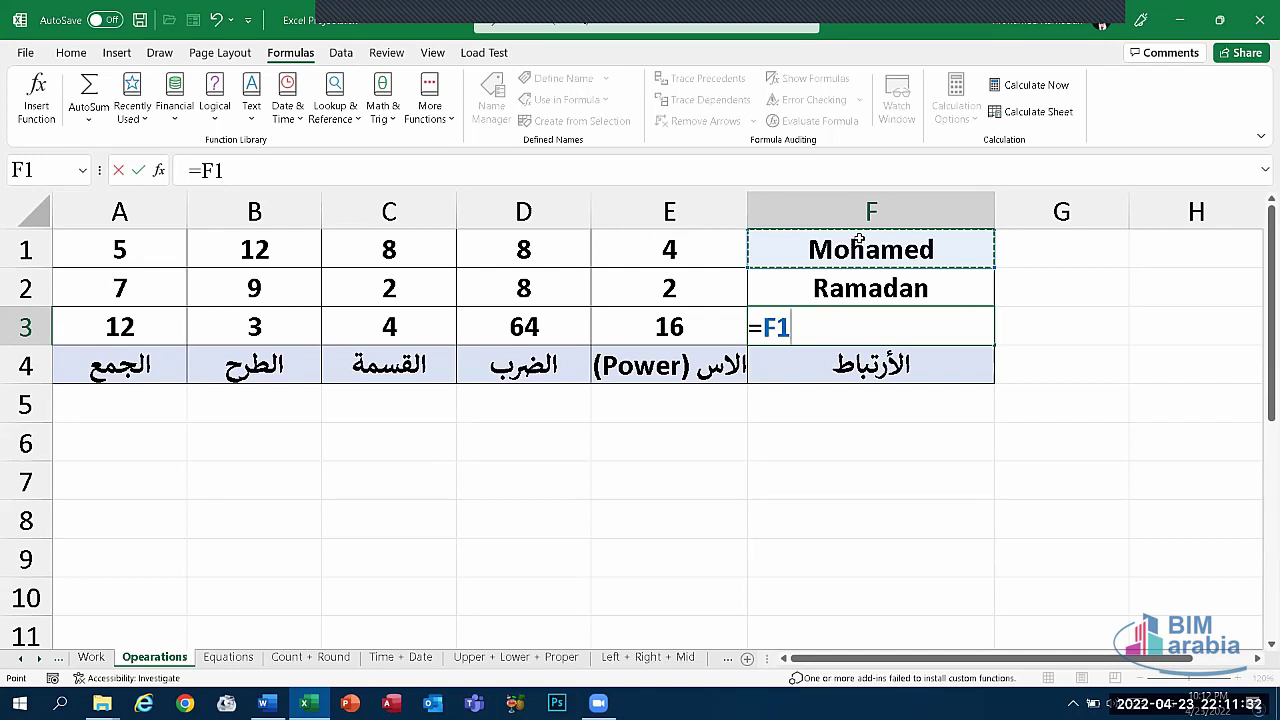
text(&)
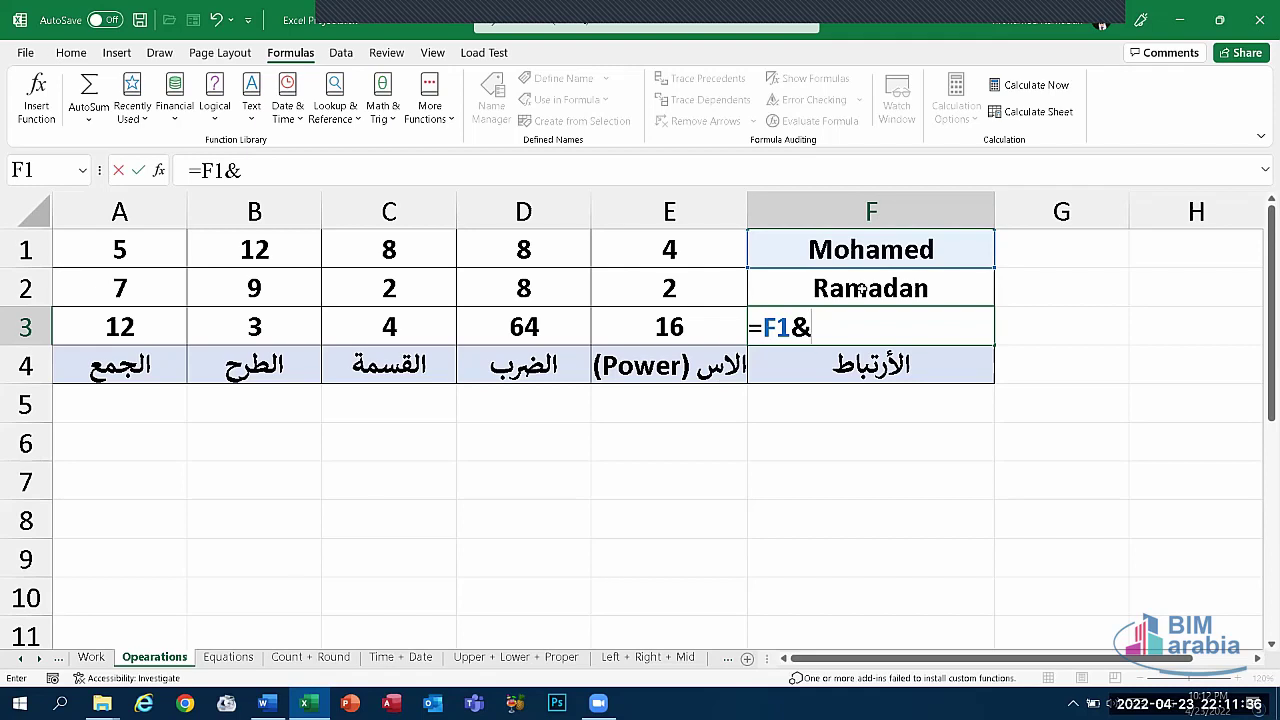
click(852, 292)
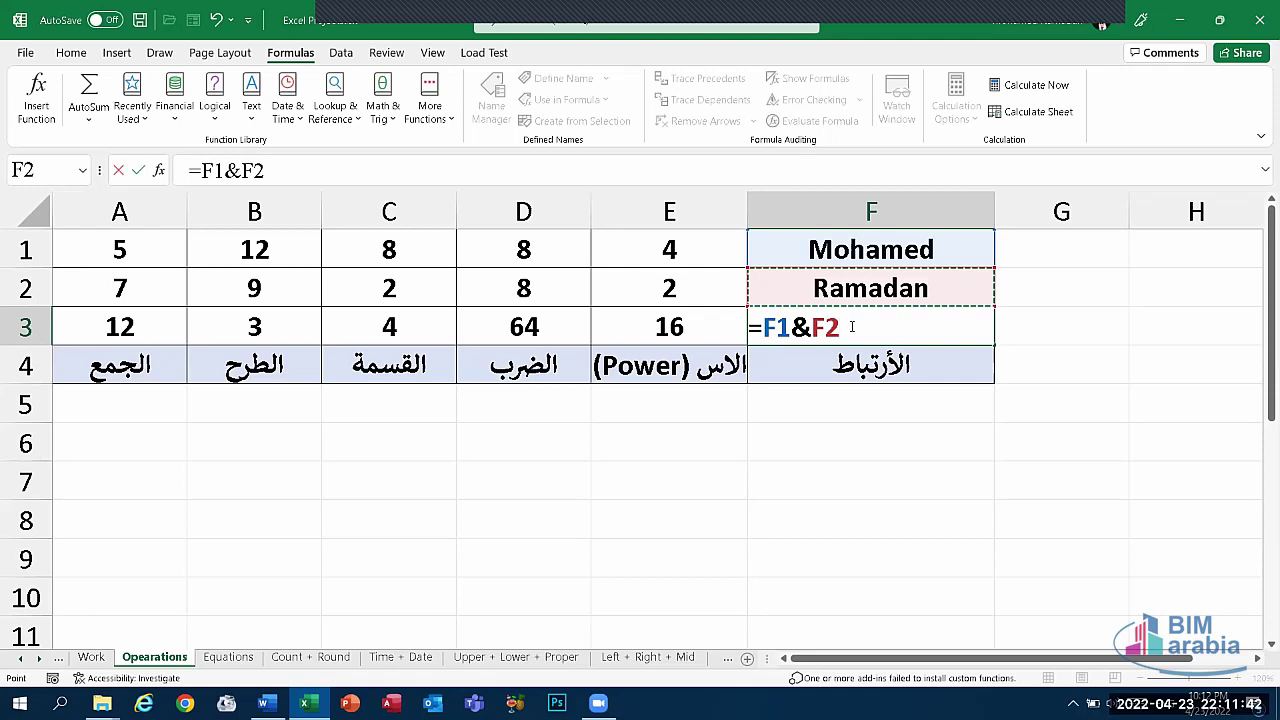
key(Return)
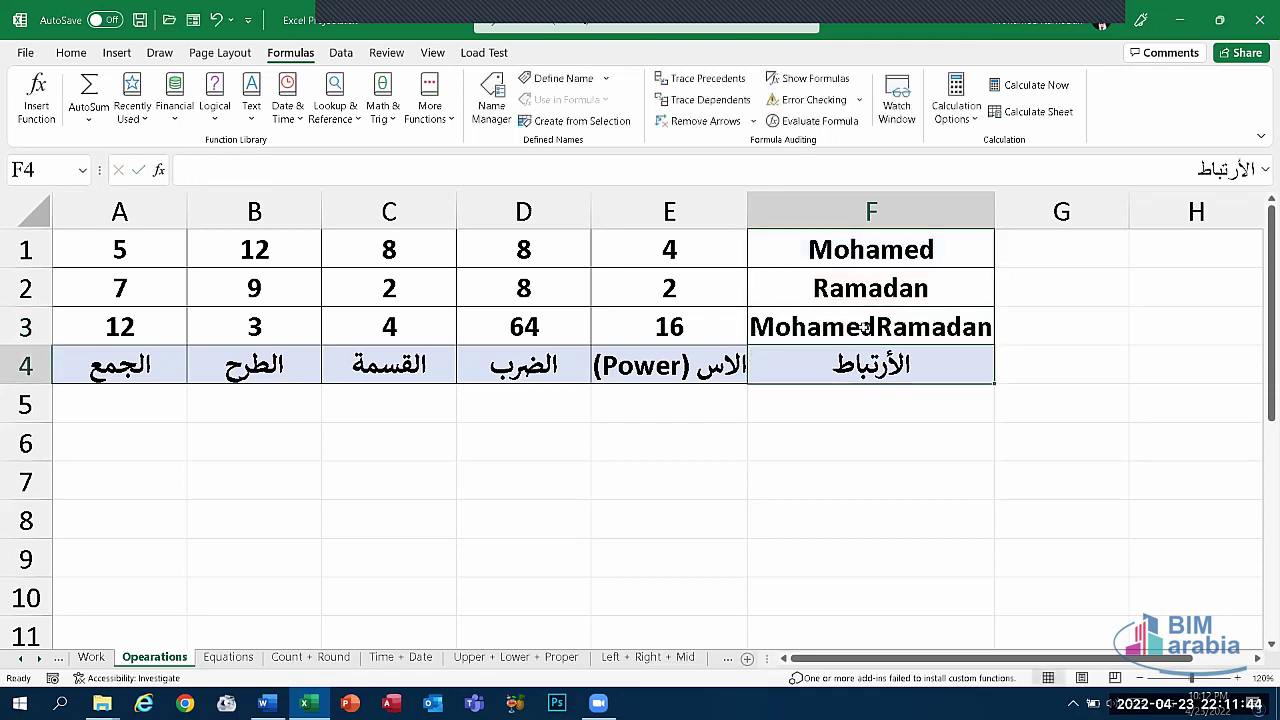
- Check F3's formula and select the results row A3:F3
click(760, 340)
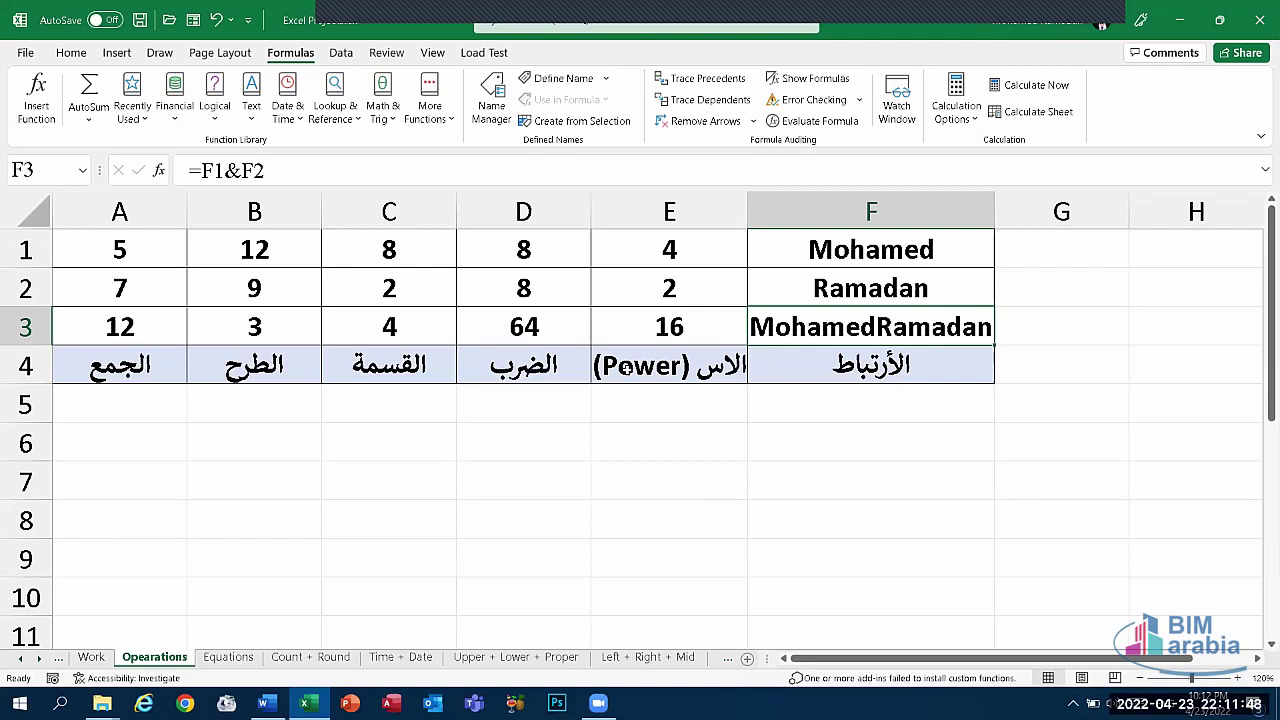
click(696, 438)
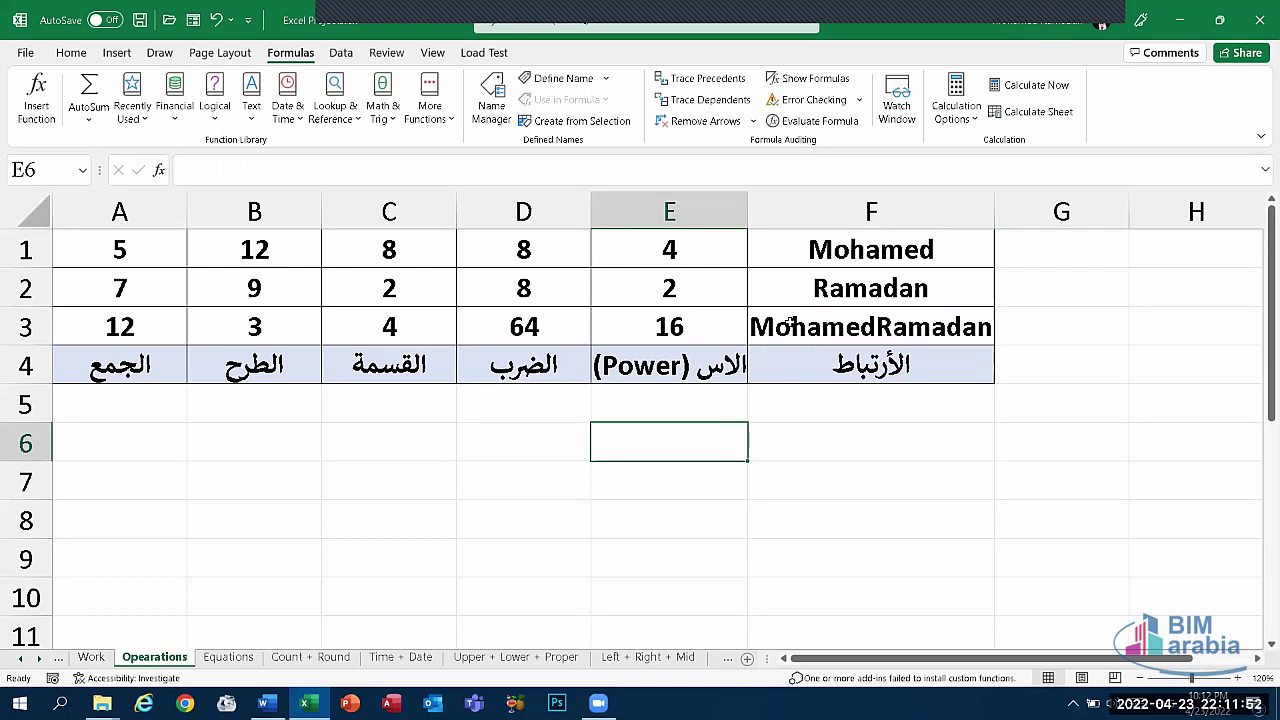
click(790, 322)
drag(702, 330, 120, 333)
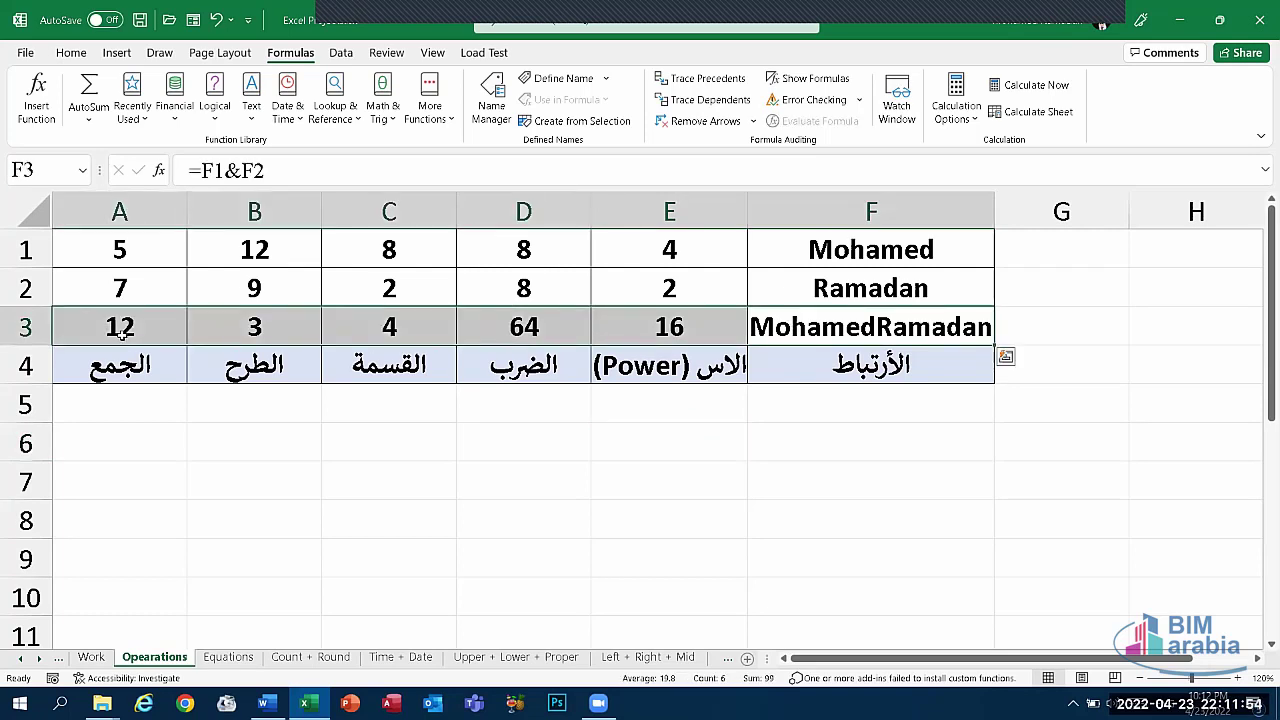
- Delete the results in A3:F3 and close the window covering the Operations sheet
key(Delete)
click(375, 535)
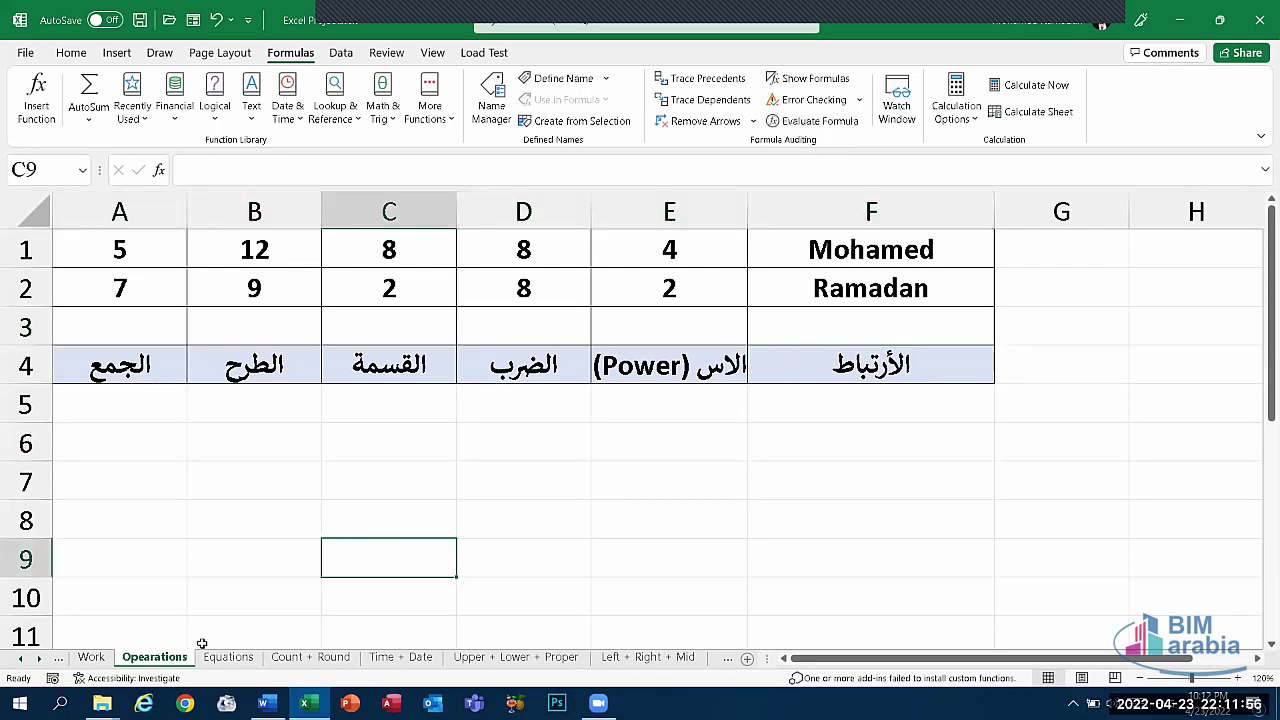
click(215, 657)
click(166, 657)
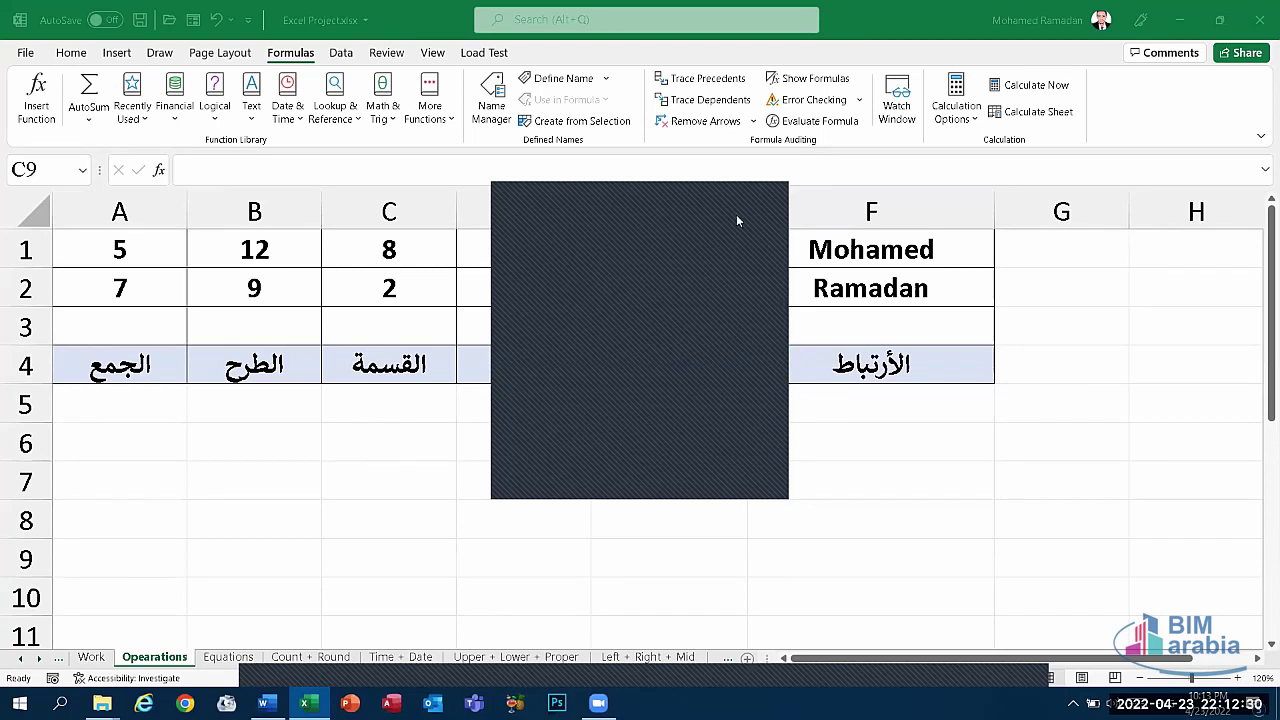
click(753, 188)
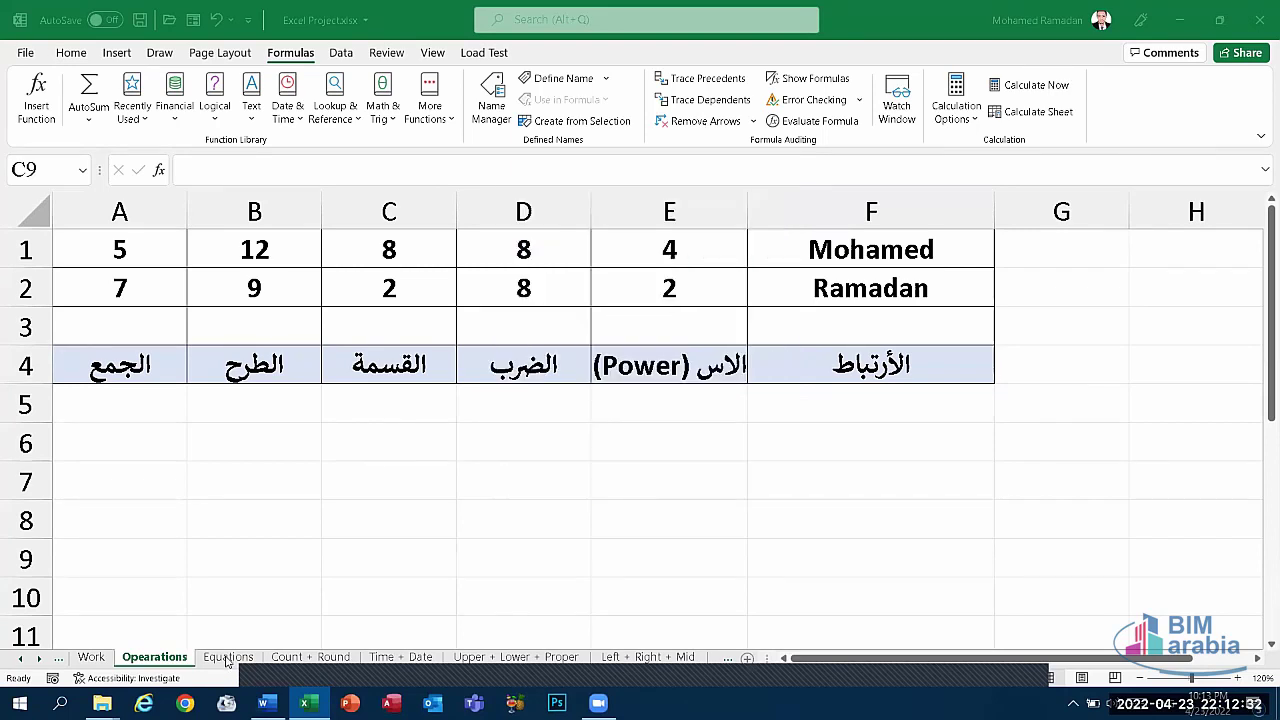
- Open the Equations sheet and select the first student's grades C2:G2
click(229, 657)
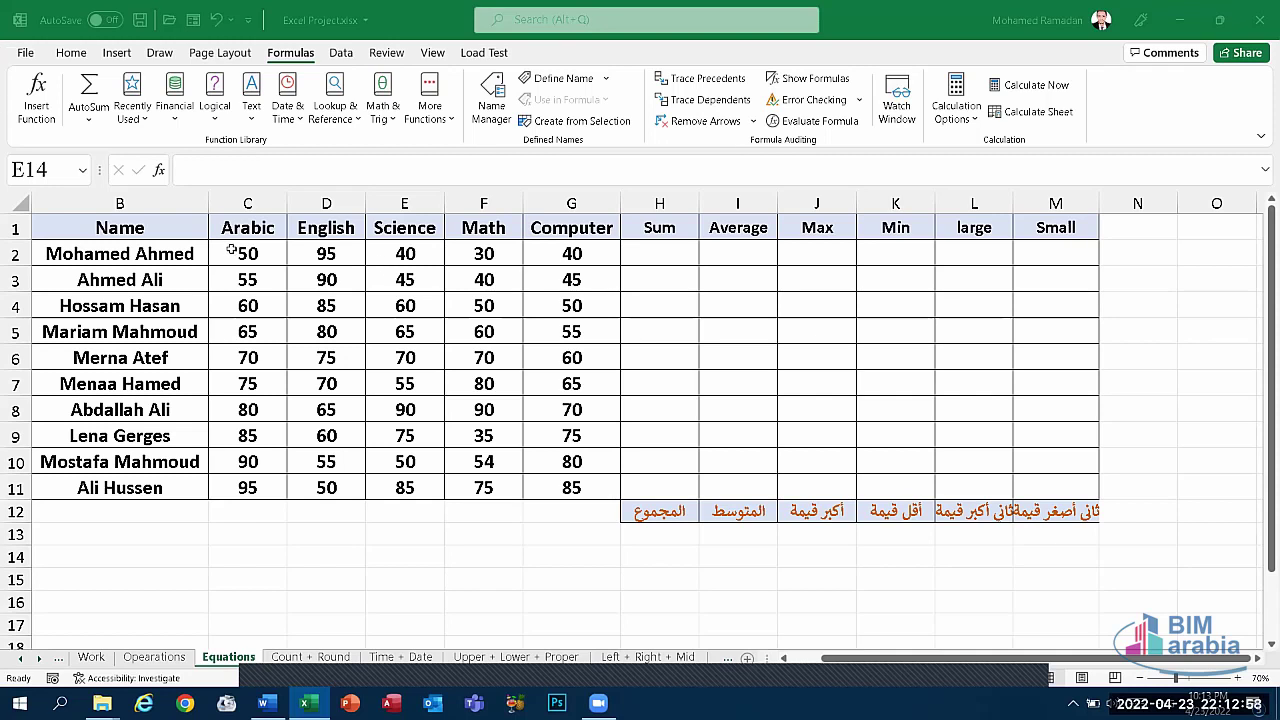
drag(251, 253, 605, 242)
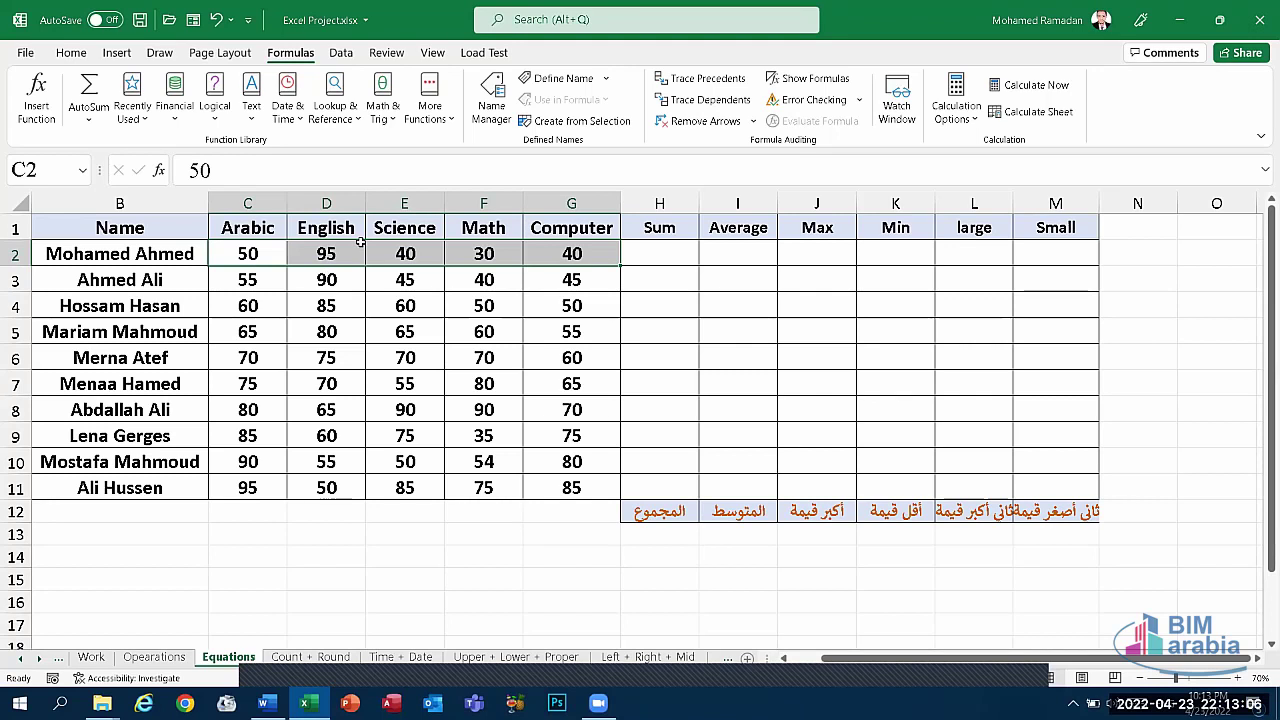
mouse_move(588, 265)
click(814, 256)
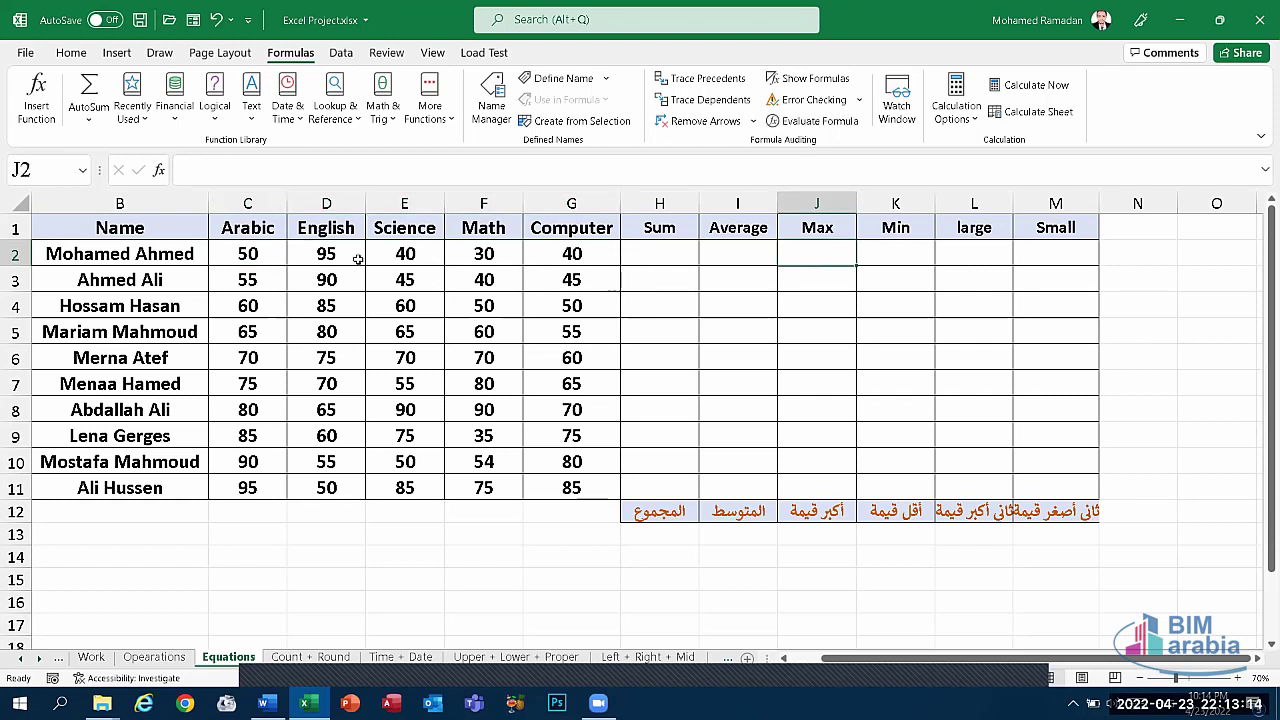
drag(571, 258, 281, 254)
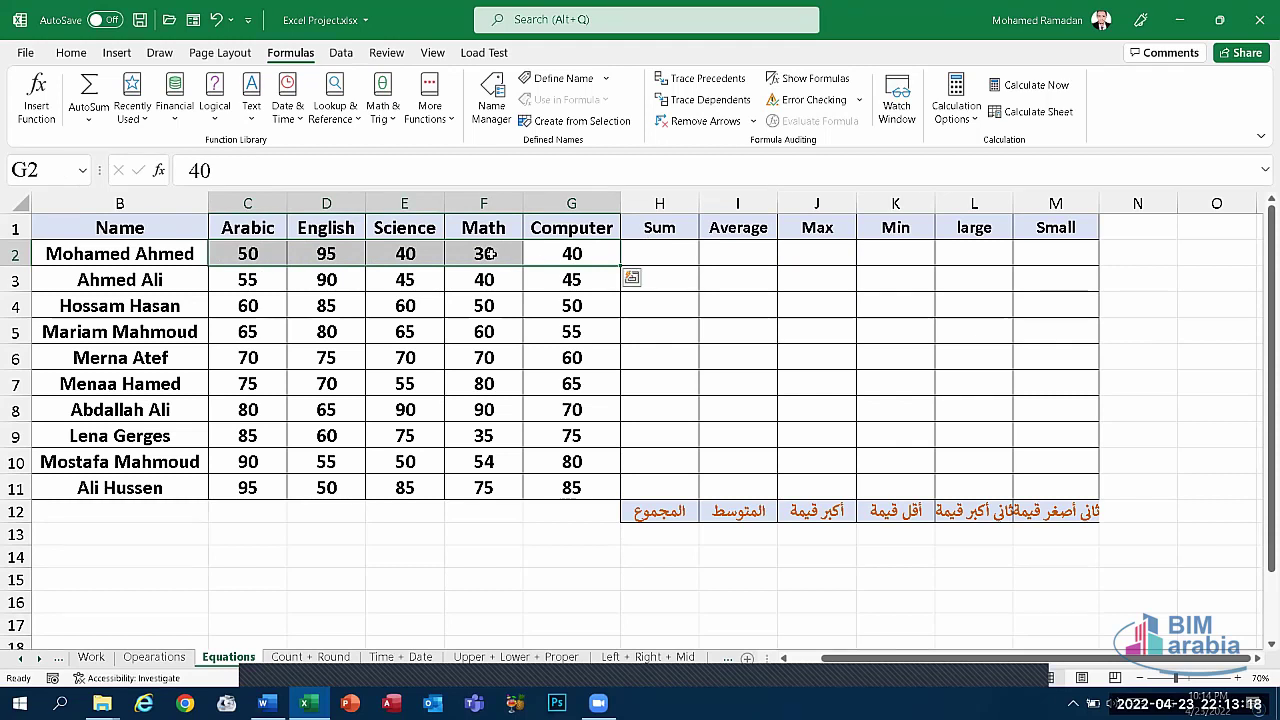
click(821, 254)
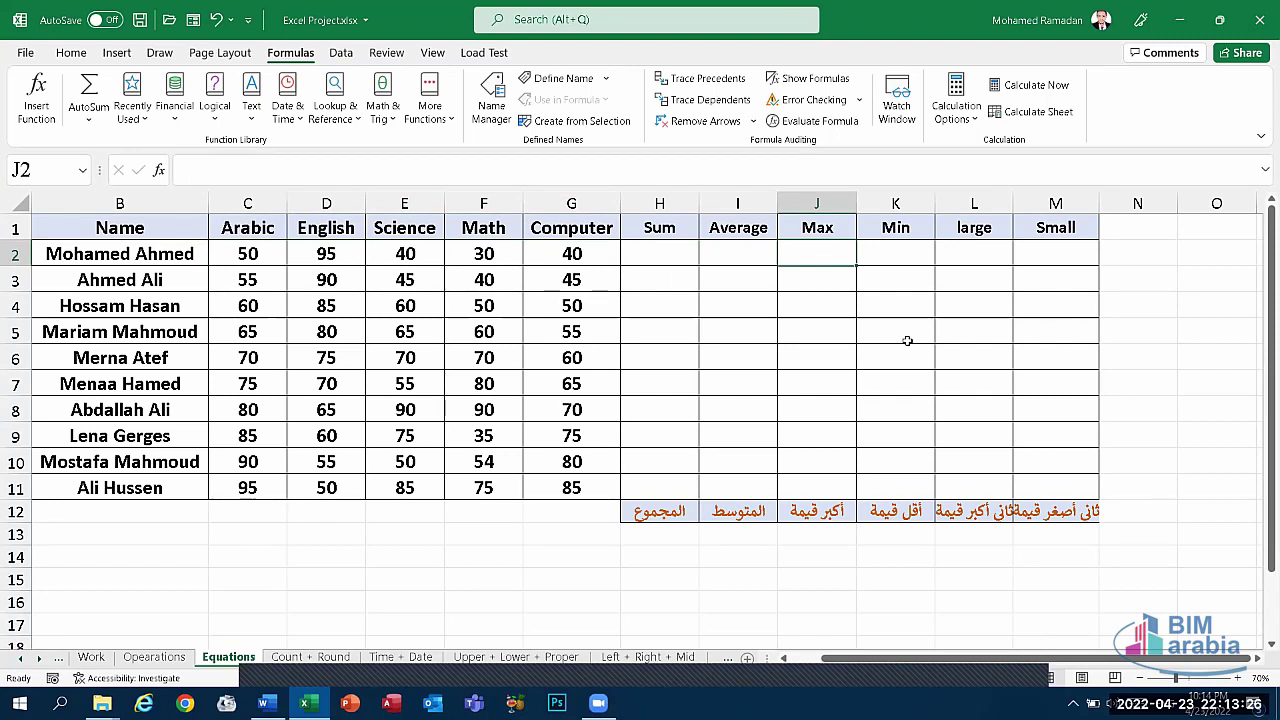
- Check the first student's large and Small cells and autofit column L to its label
click(975, 251)
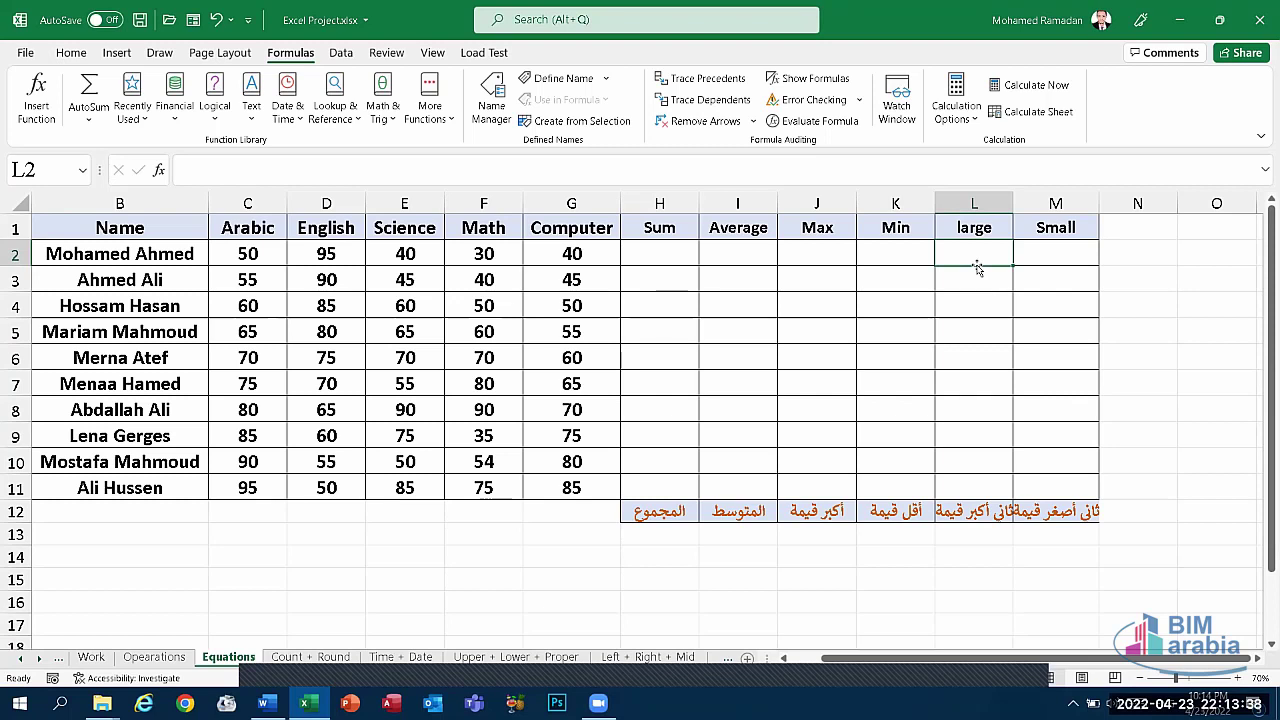
click(832, 253)
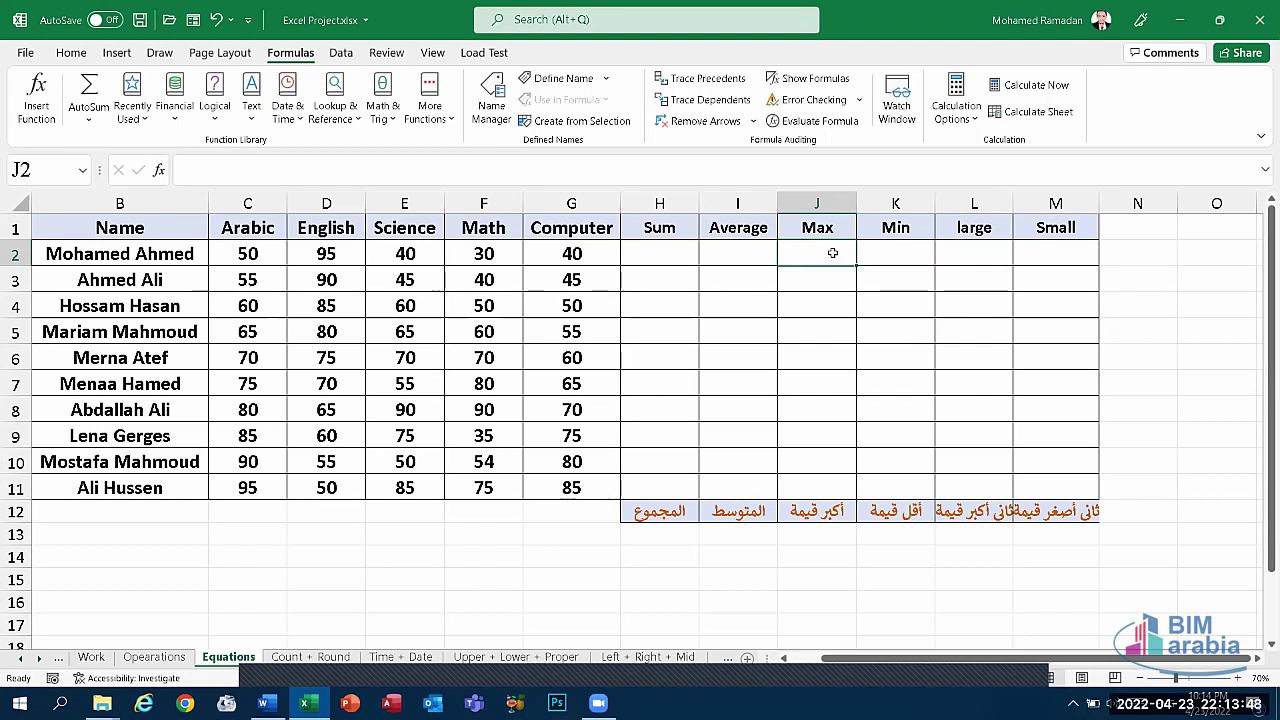
click(1053, 256)
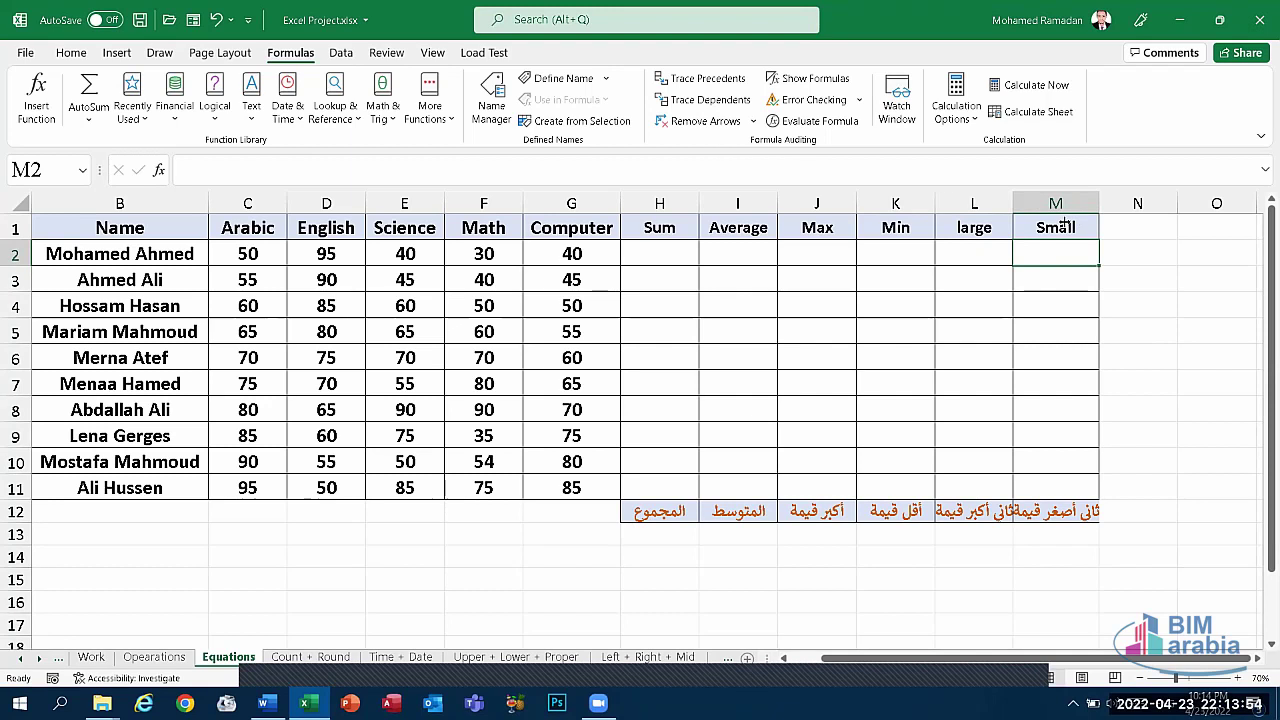
double_click(1013, 203)
click(693, 256)
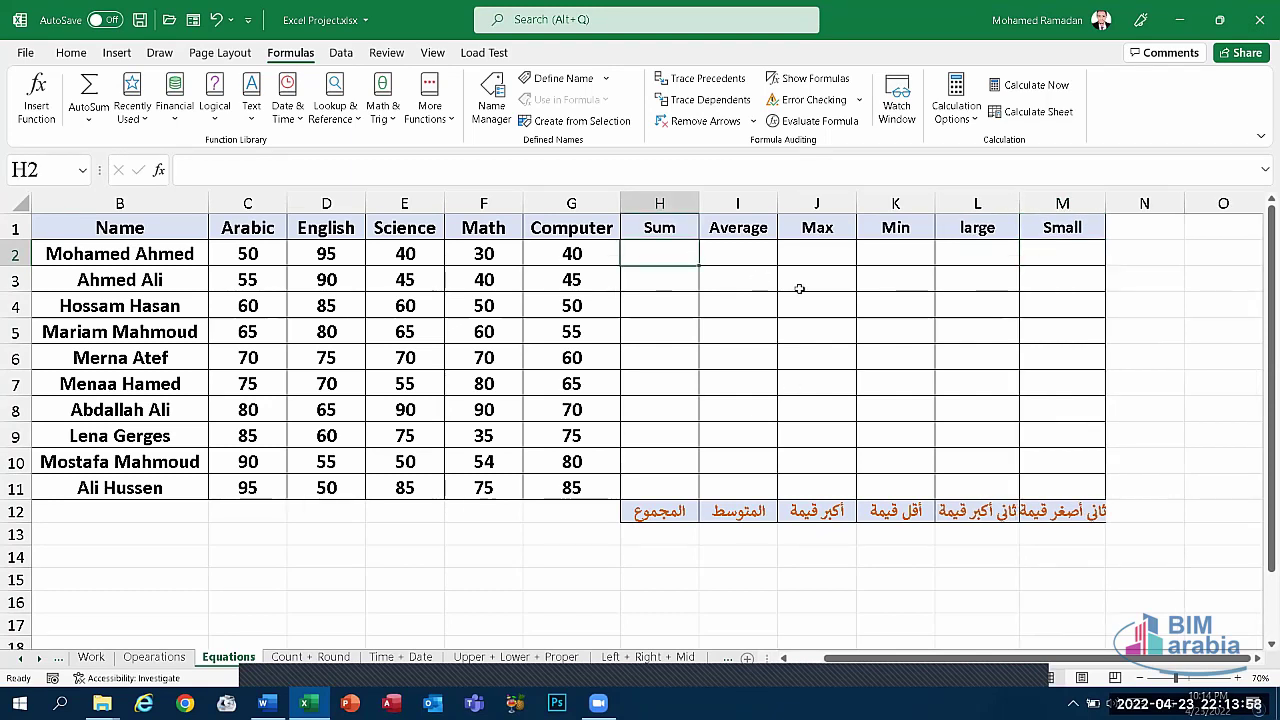
- Enter =SUM(E2,G2) in H2 to total the Science and Computer marks as 80
text(=)
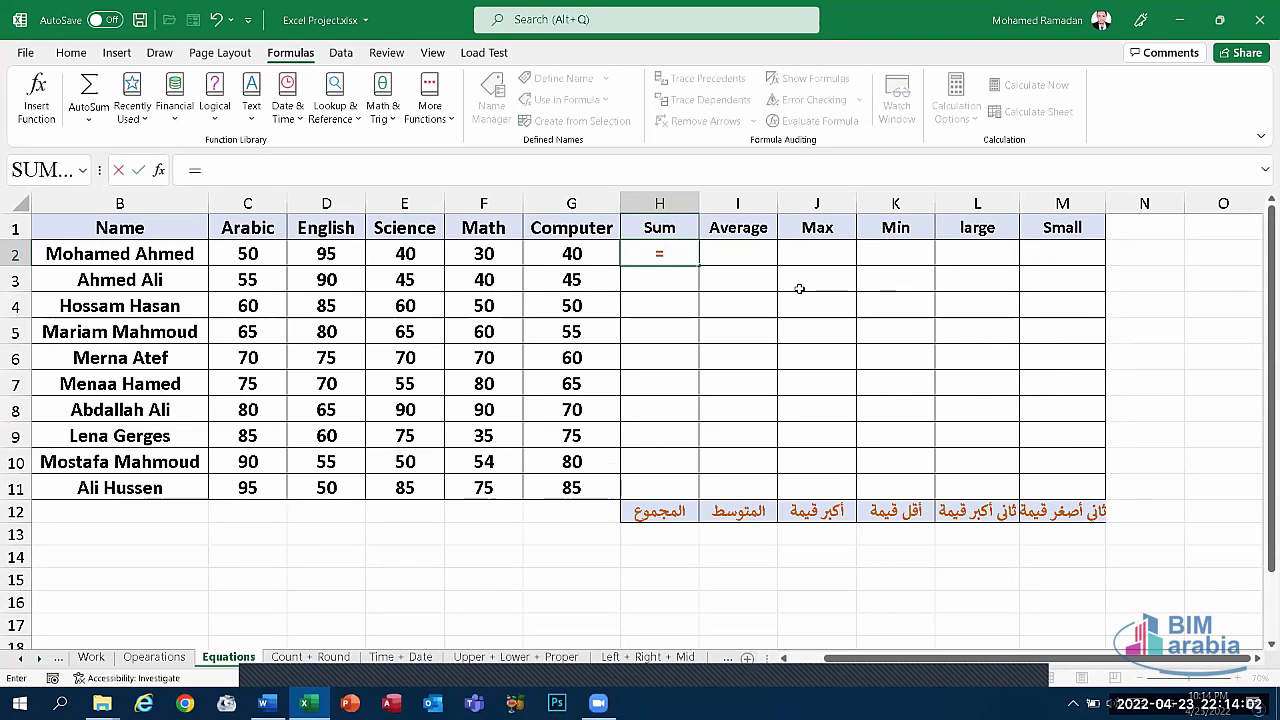
text(sum)
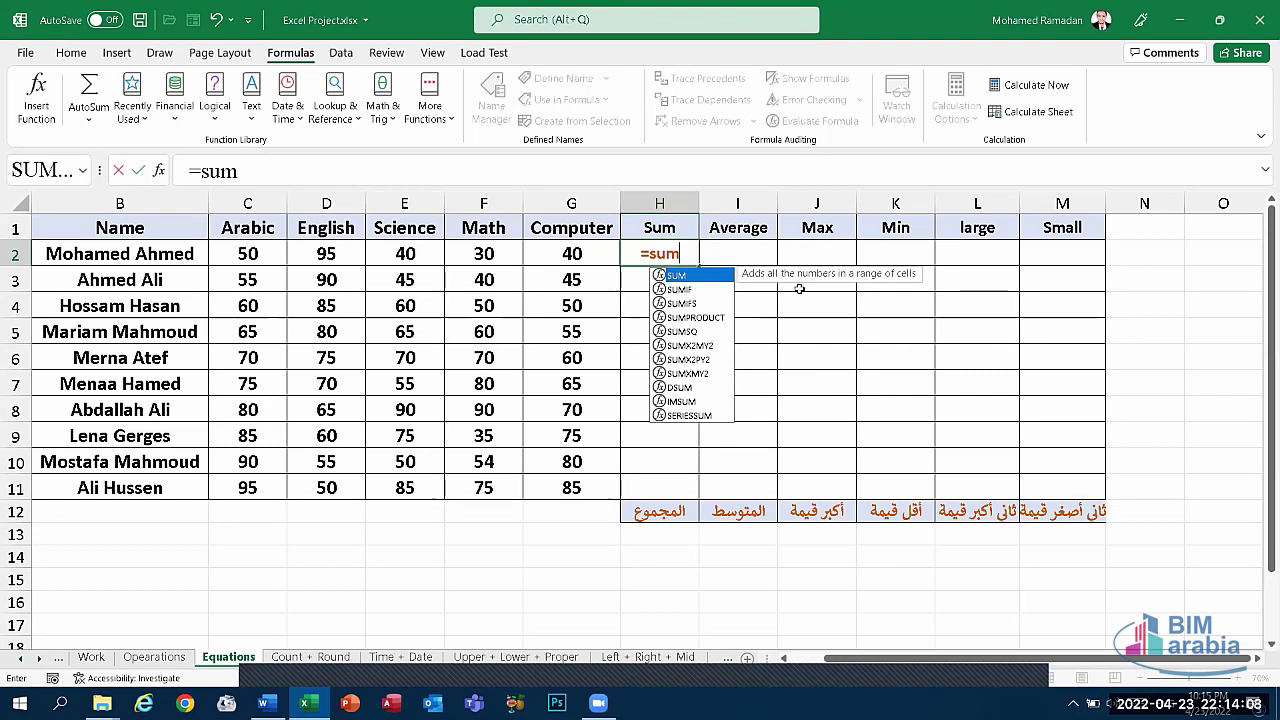
text(()
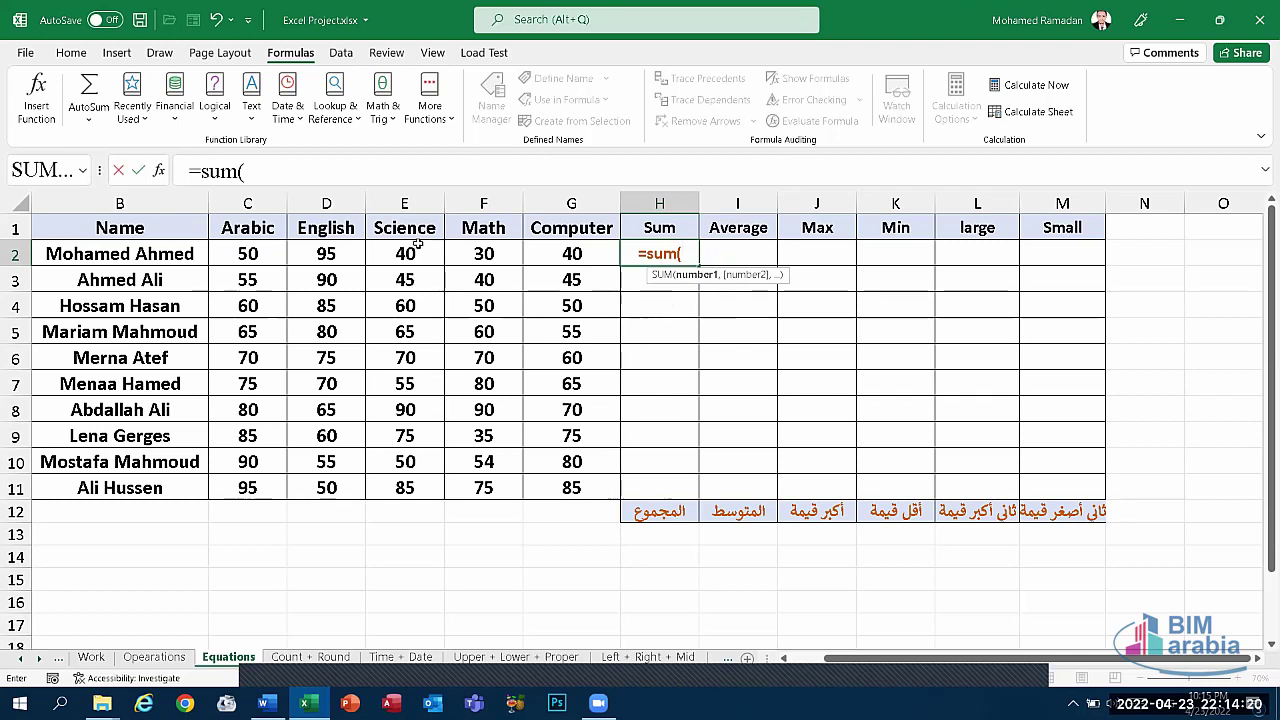
click(437, 263)
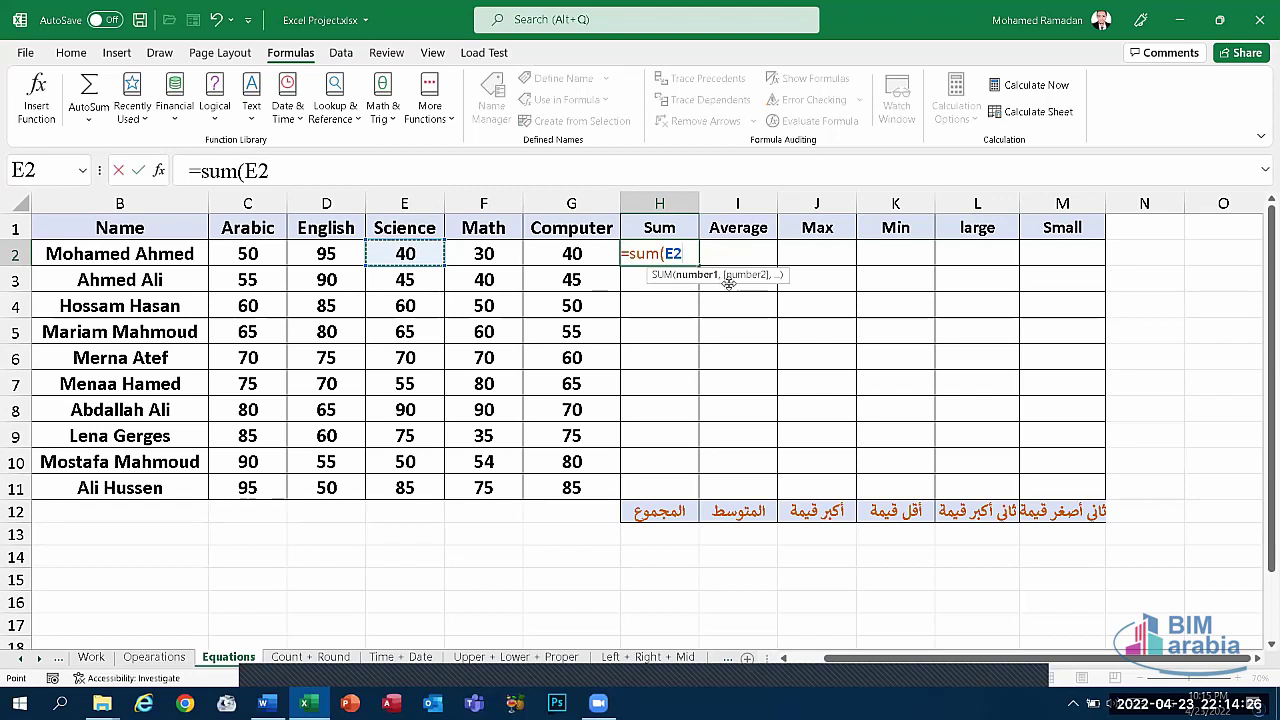
text(,)
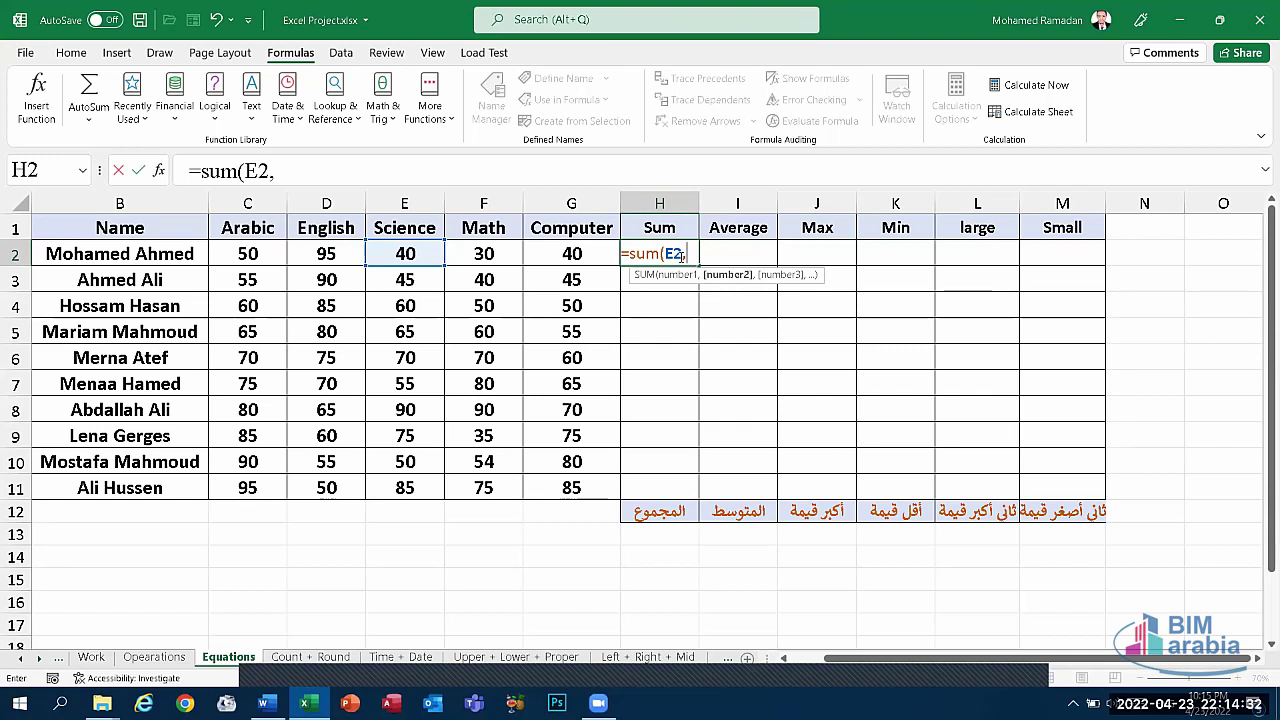
click(576, 257)
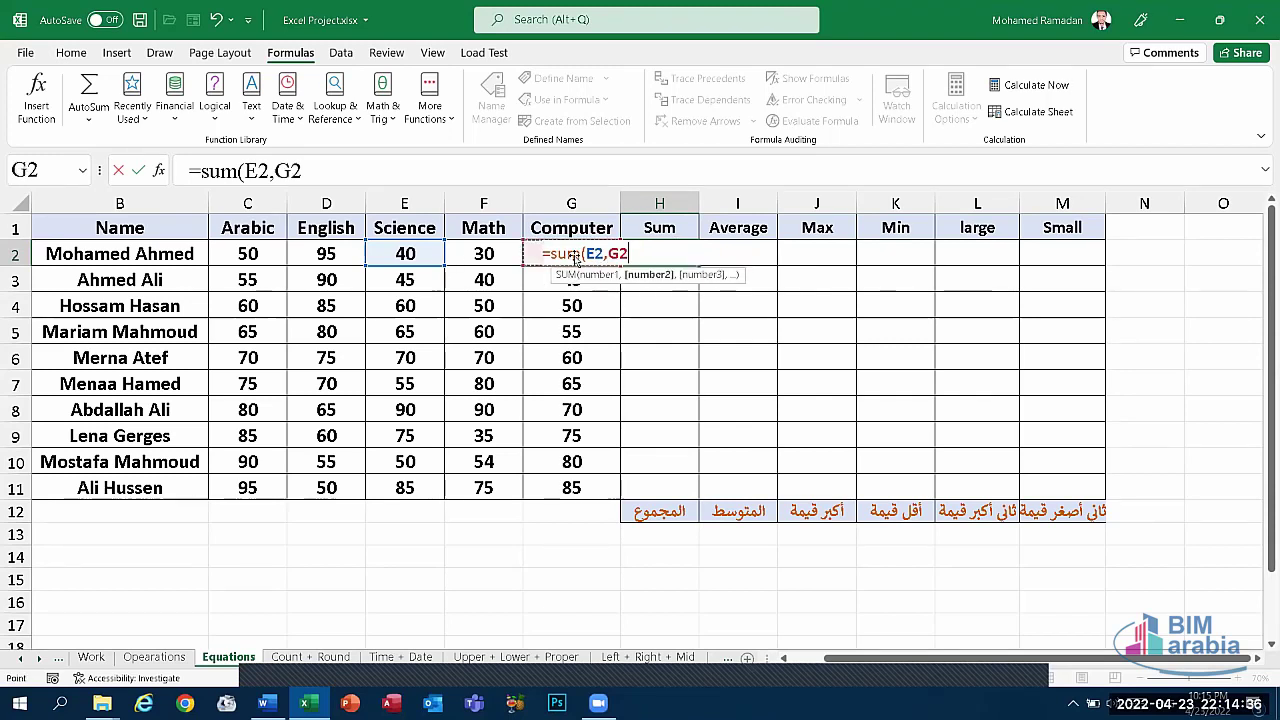
text())
key(Return)
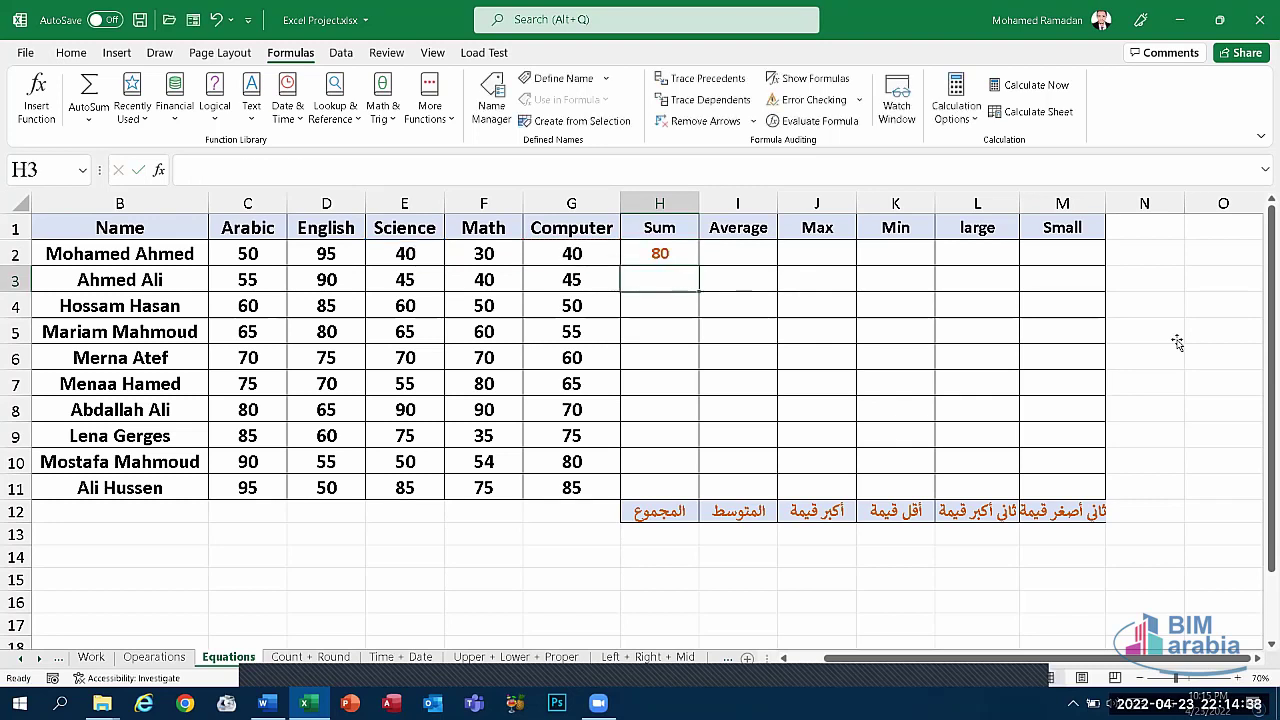
- Replace H2 with =SUM(C2:G2), totalling all five subject marks to 255
click(679, 256)
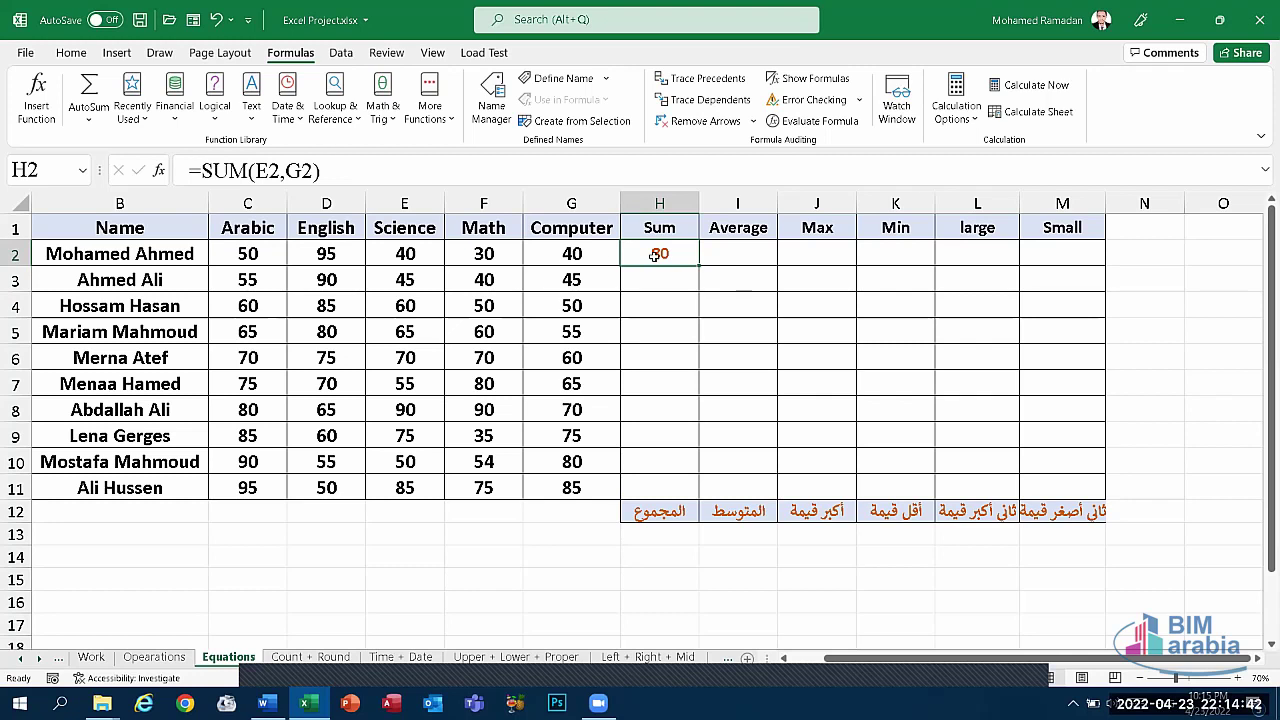
text(=)
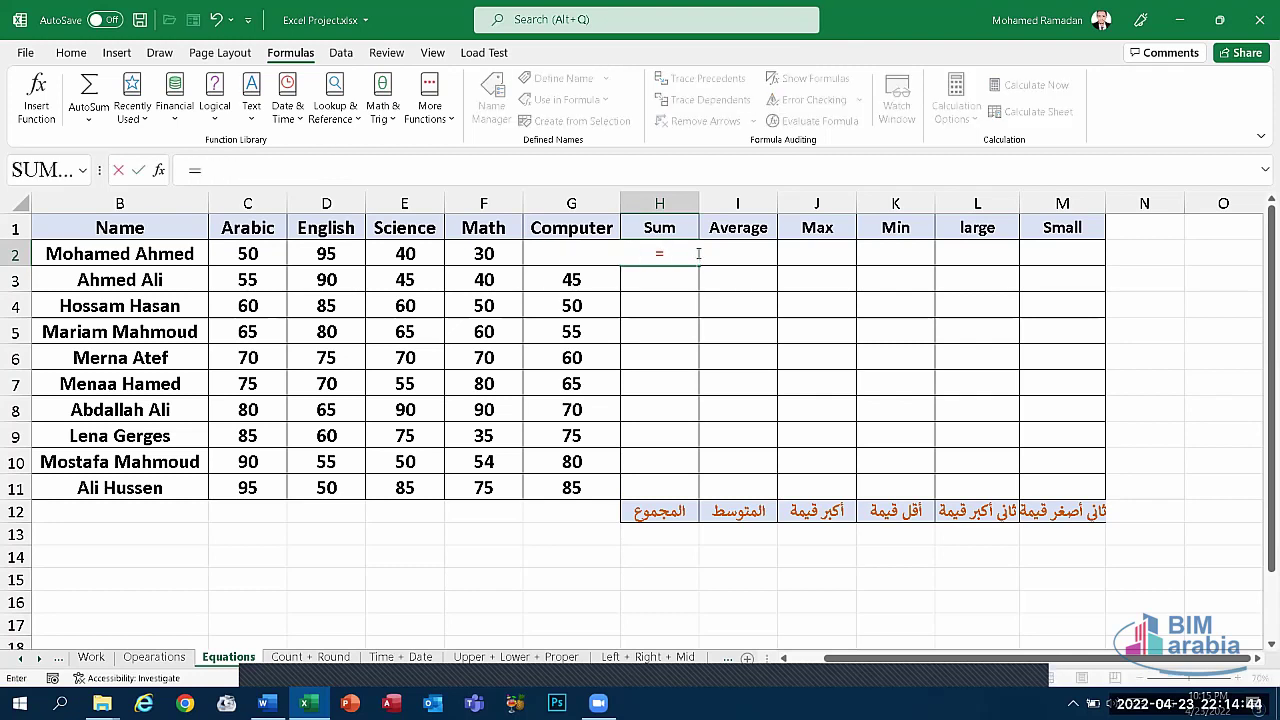
text(sum)
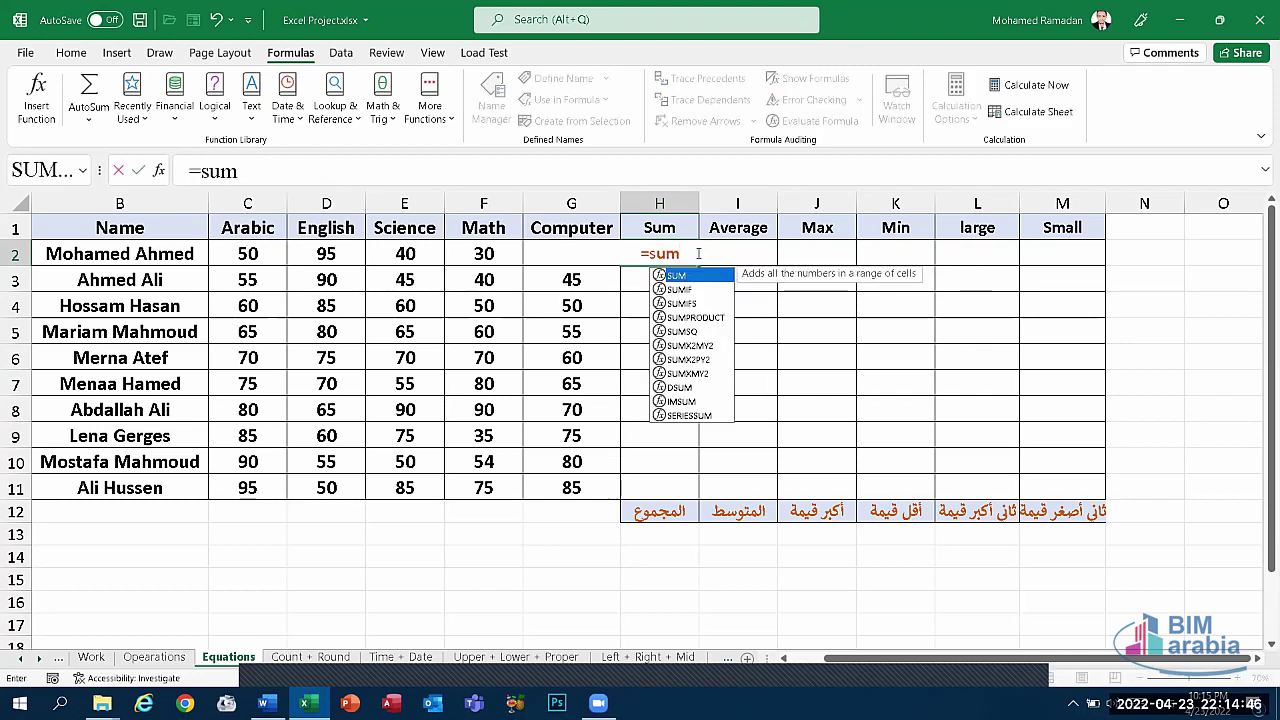
text(()
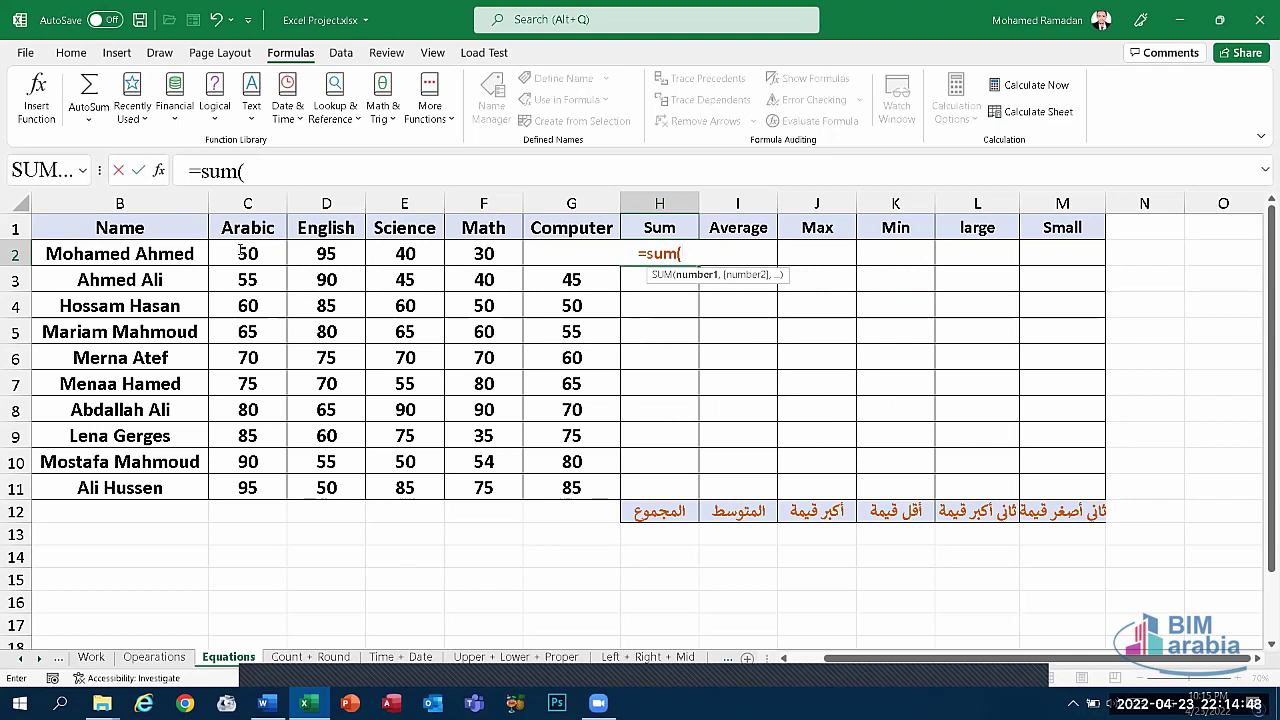
drag(241, 254, 570, 256)
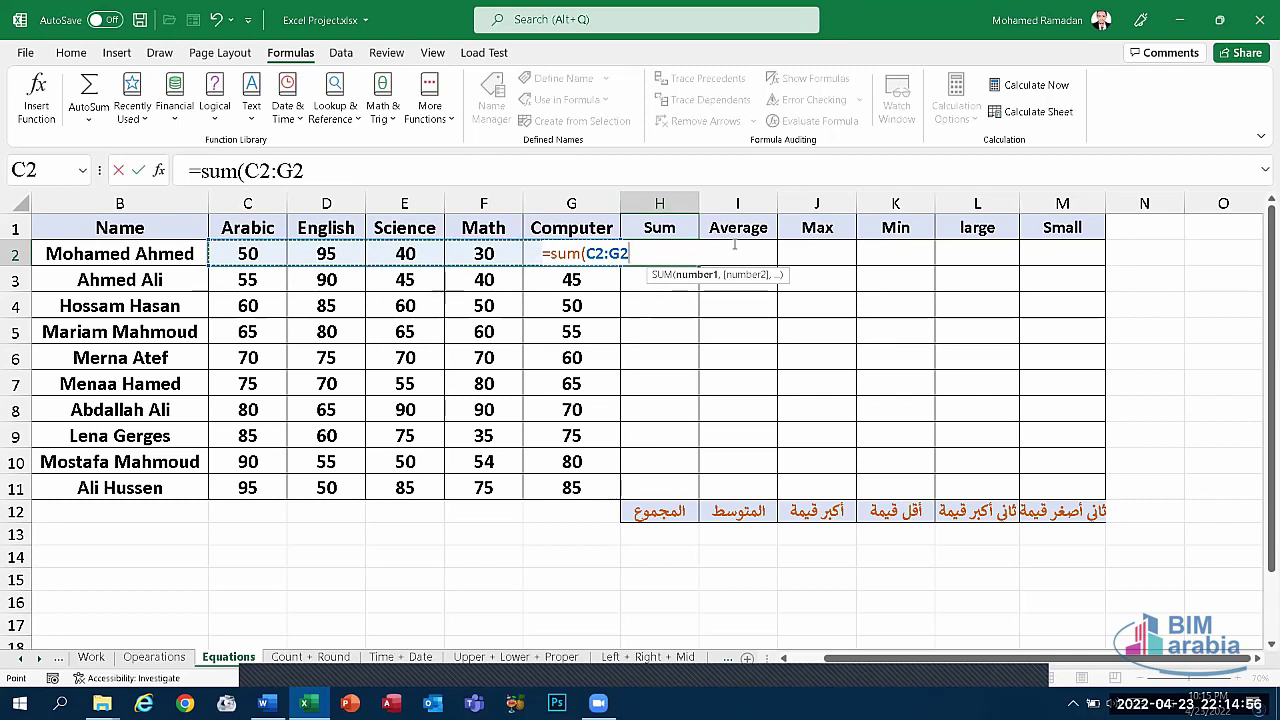
text())
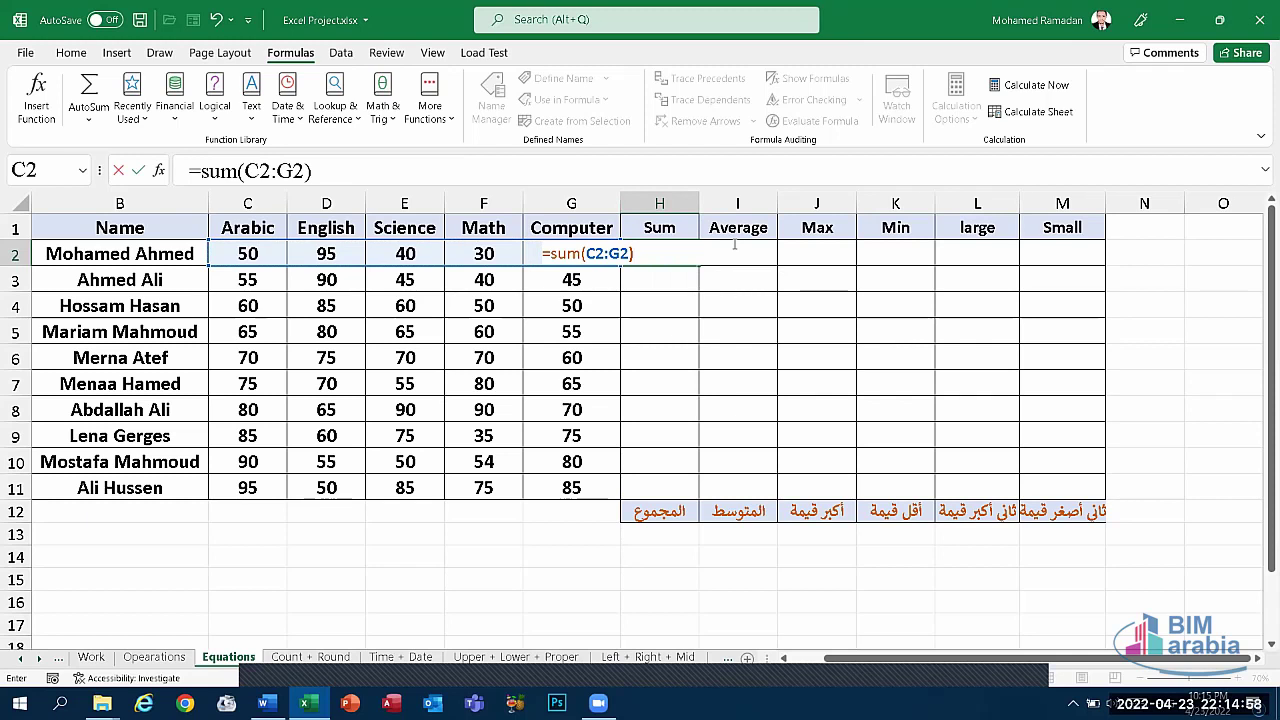
key(Return)
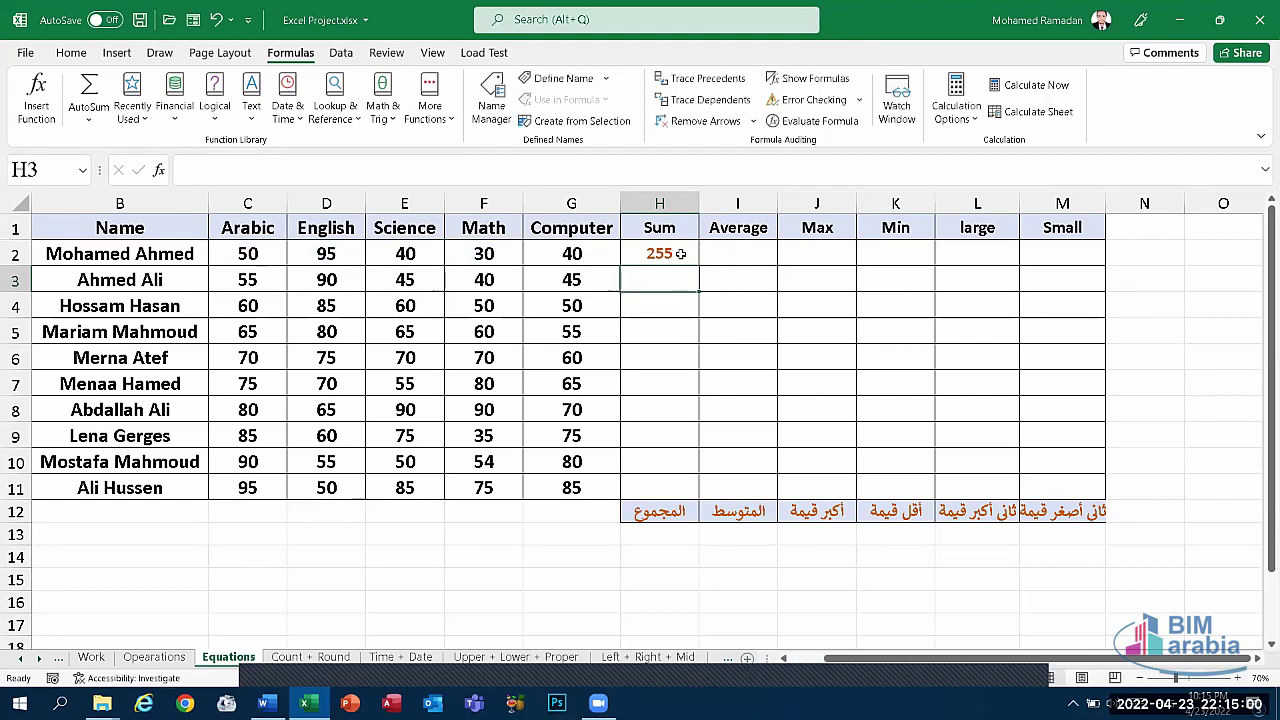
click(680, 254)
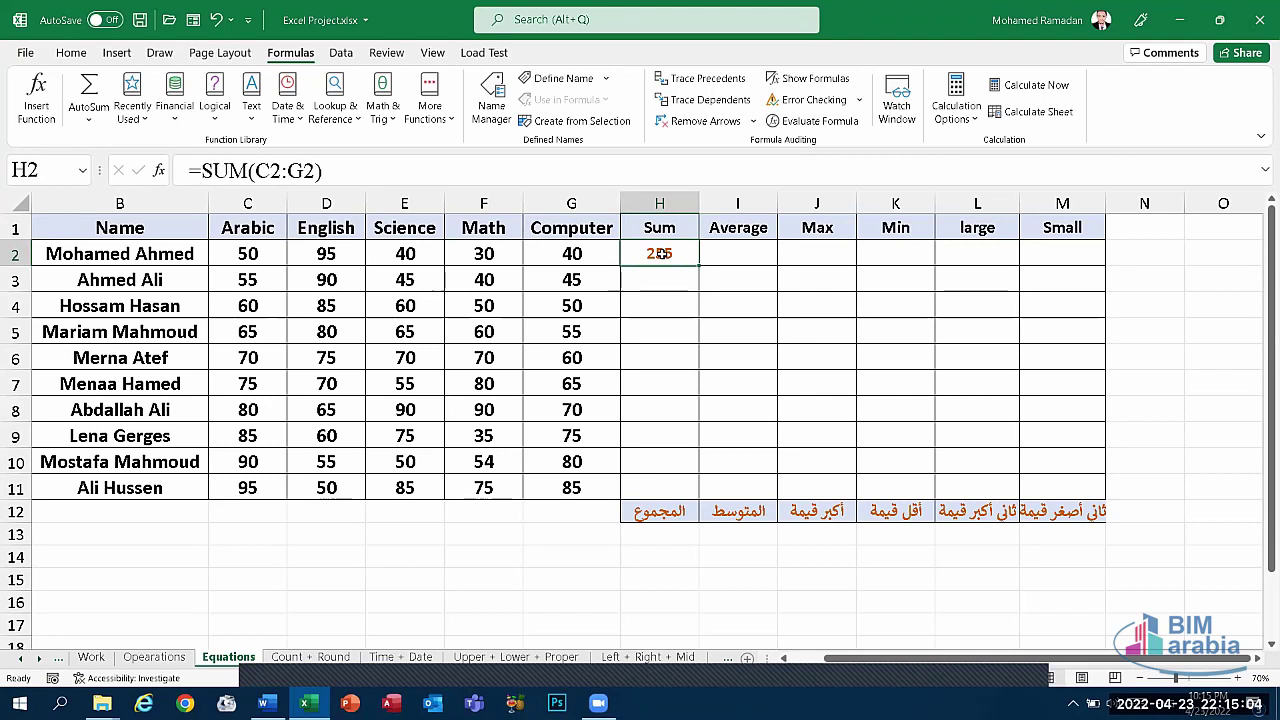
click(662, 283)
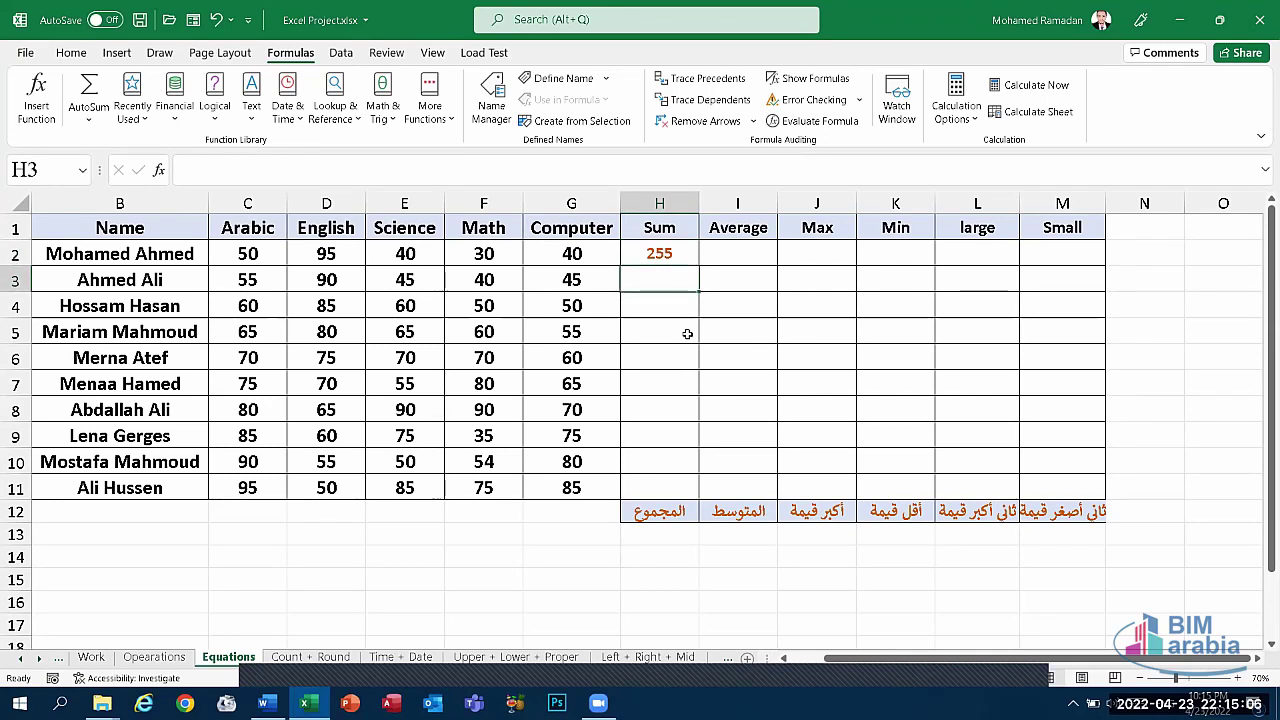
- Enter =SUM(C3:G3) in H3 for the second student's total
text(=)
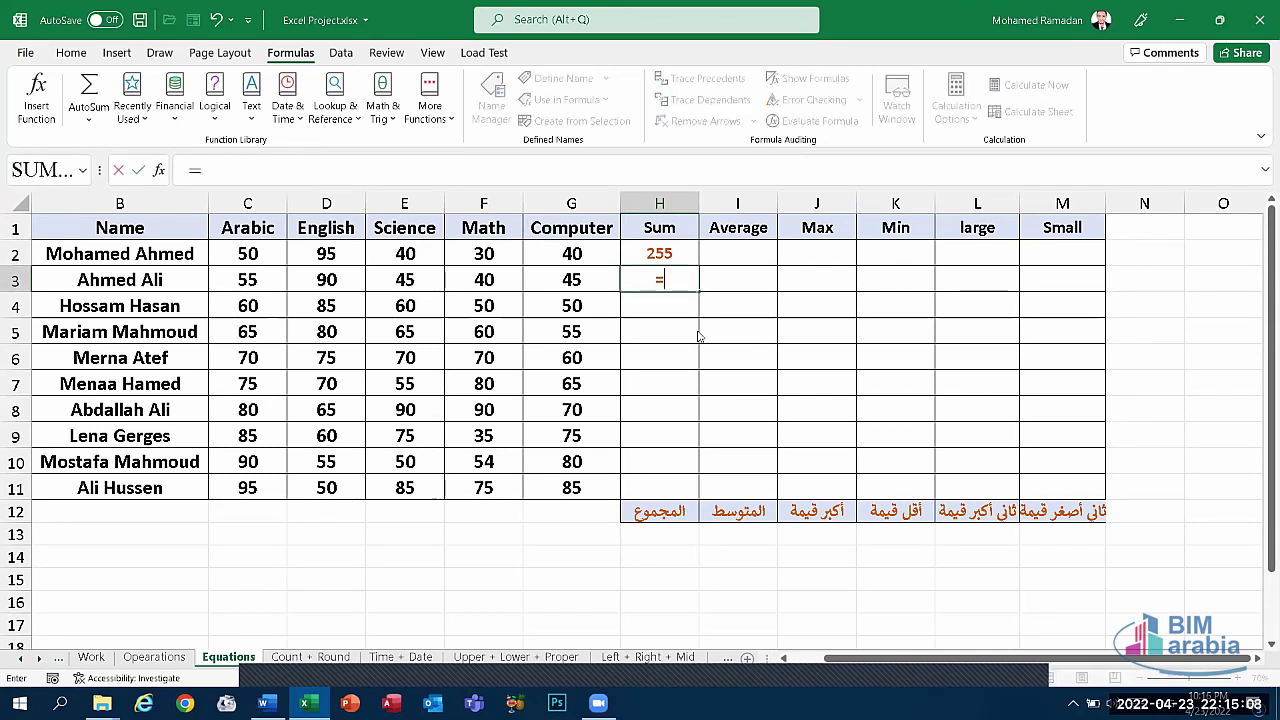
text(sum()
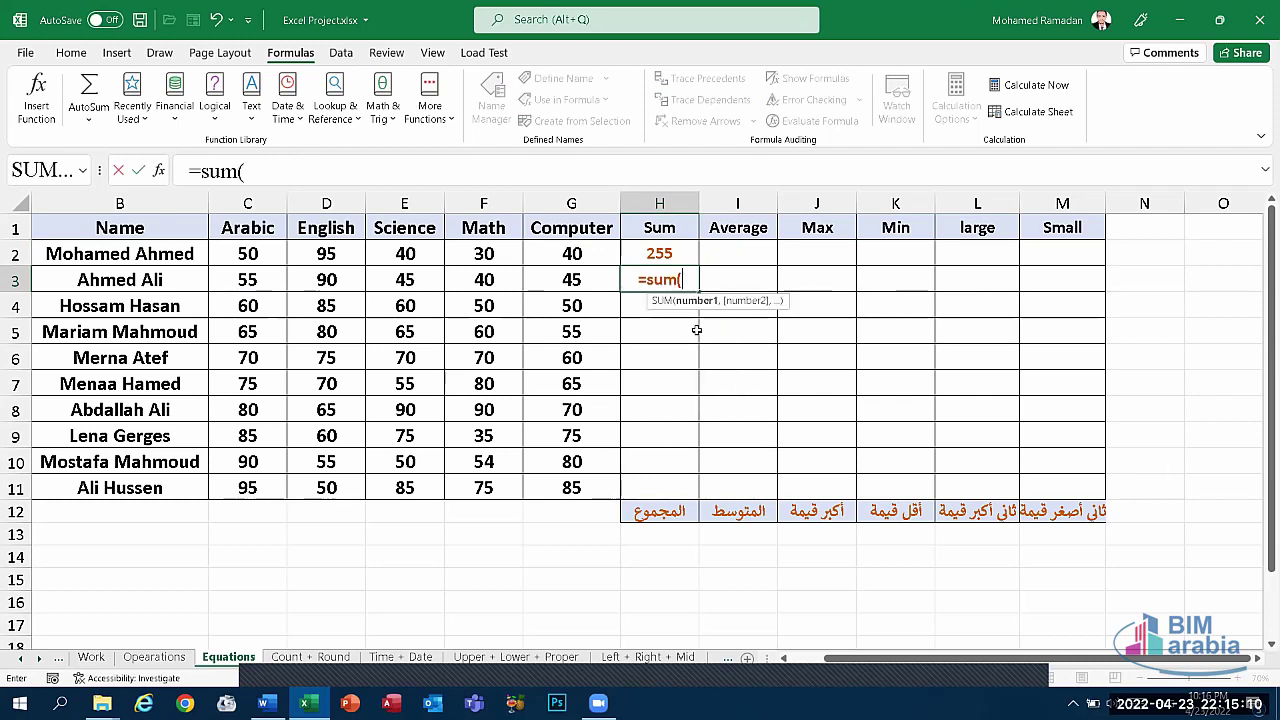
mouse_move(262, 283)
mouse_down()
mouse_move(463, 275)
mouse_move(549, 296)
mouse_up()
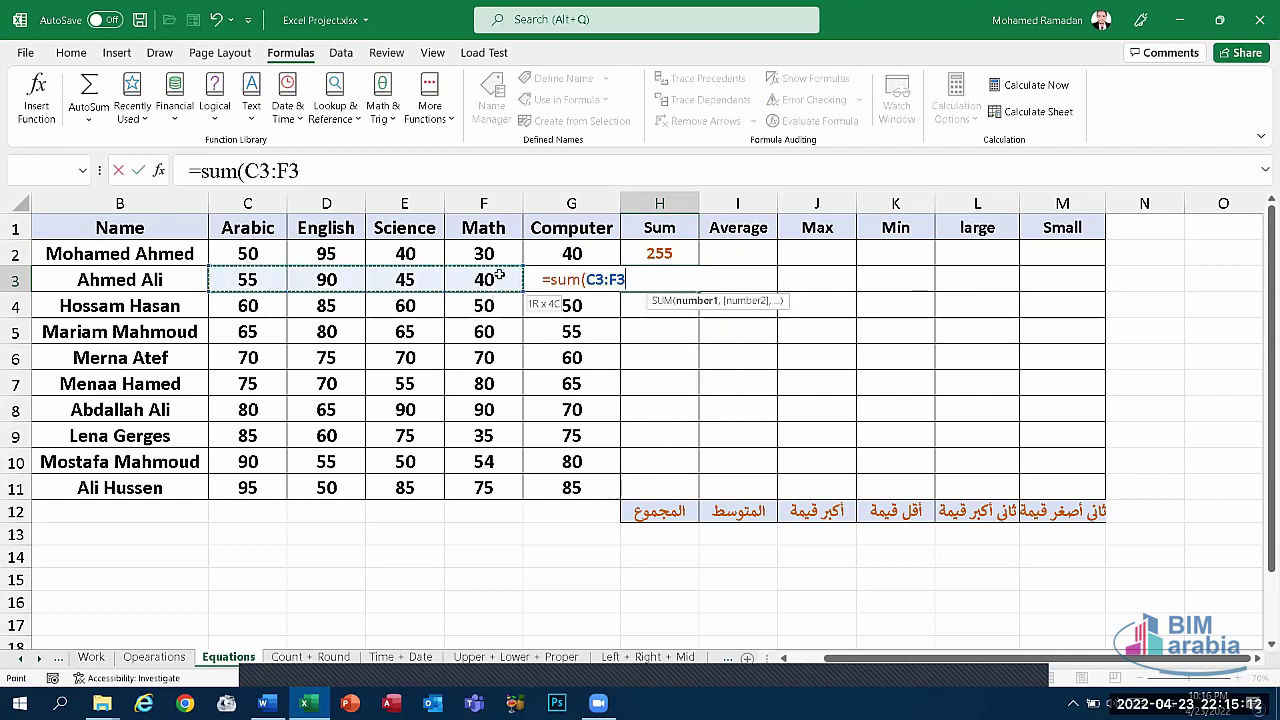
text())
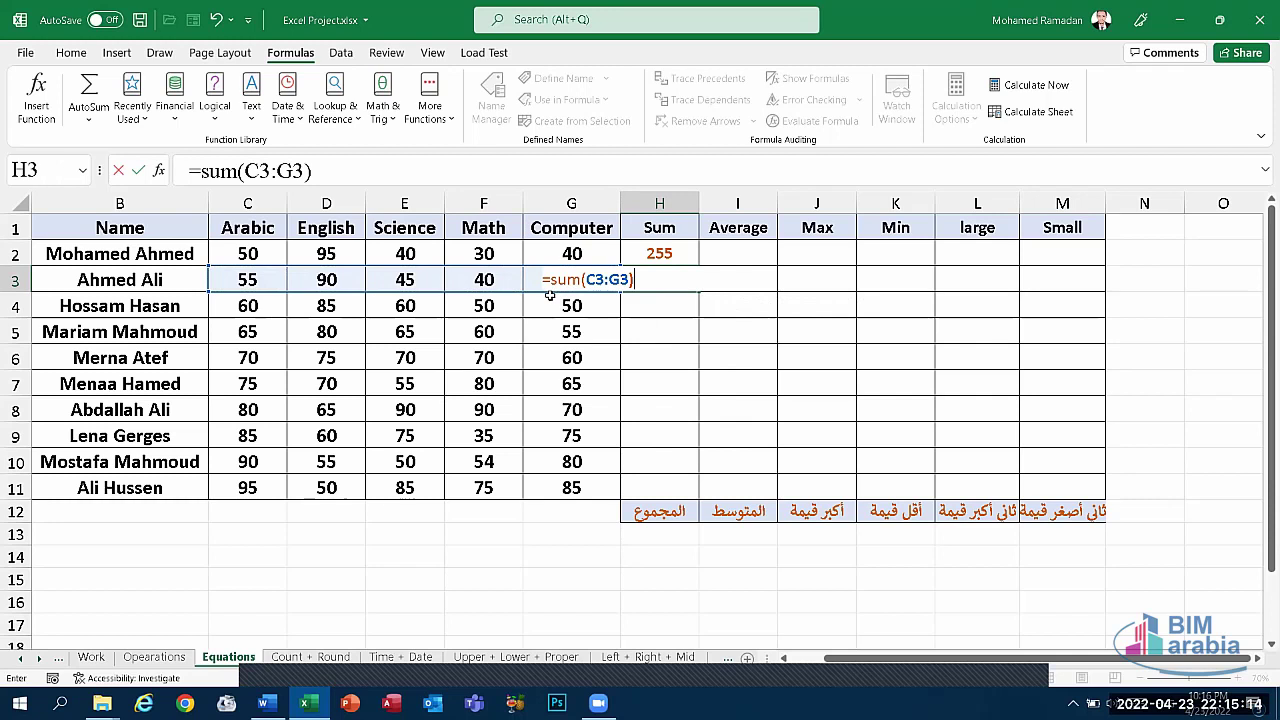
key(Return)
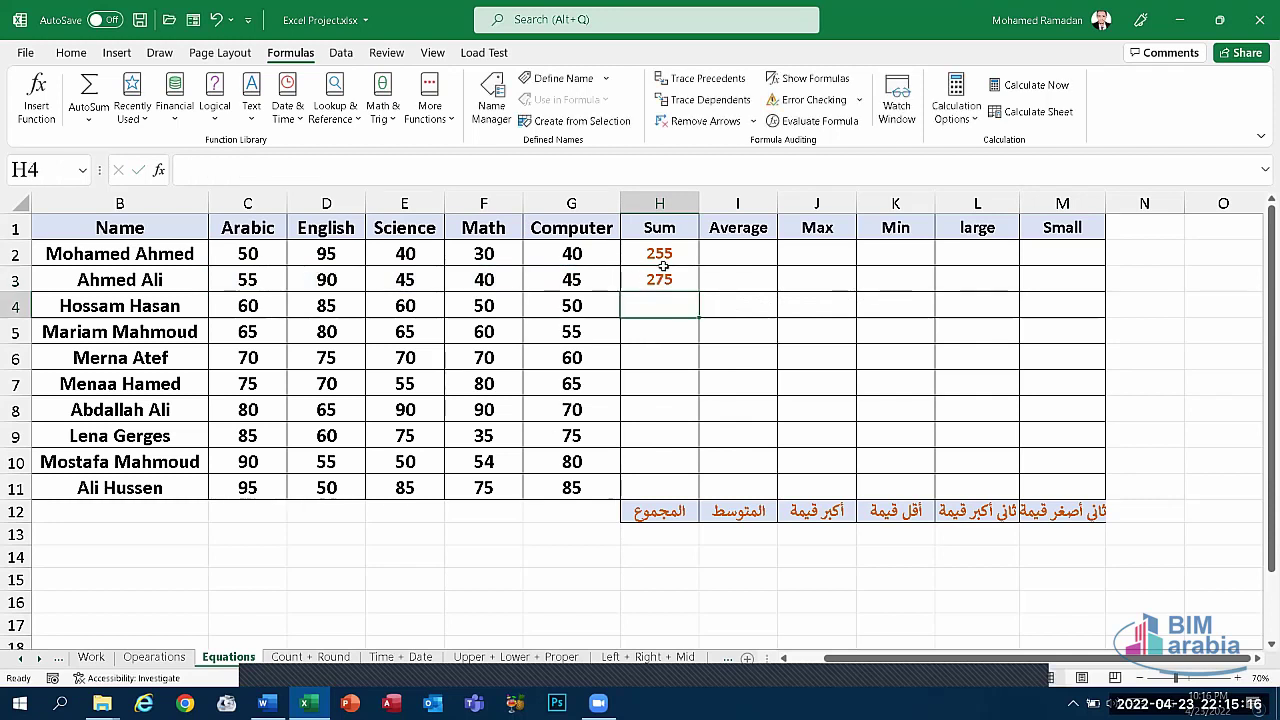
- Fill the sum formula down column H, then delete the filled totals
click(664, 262)
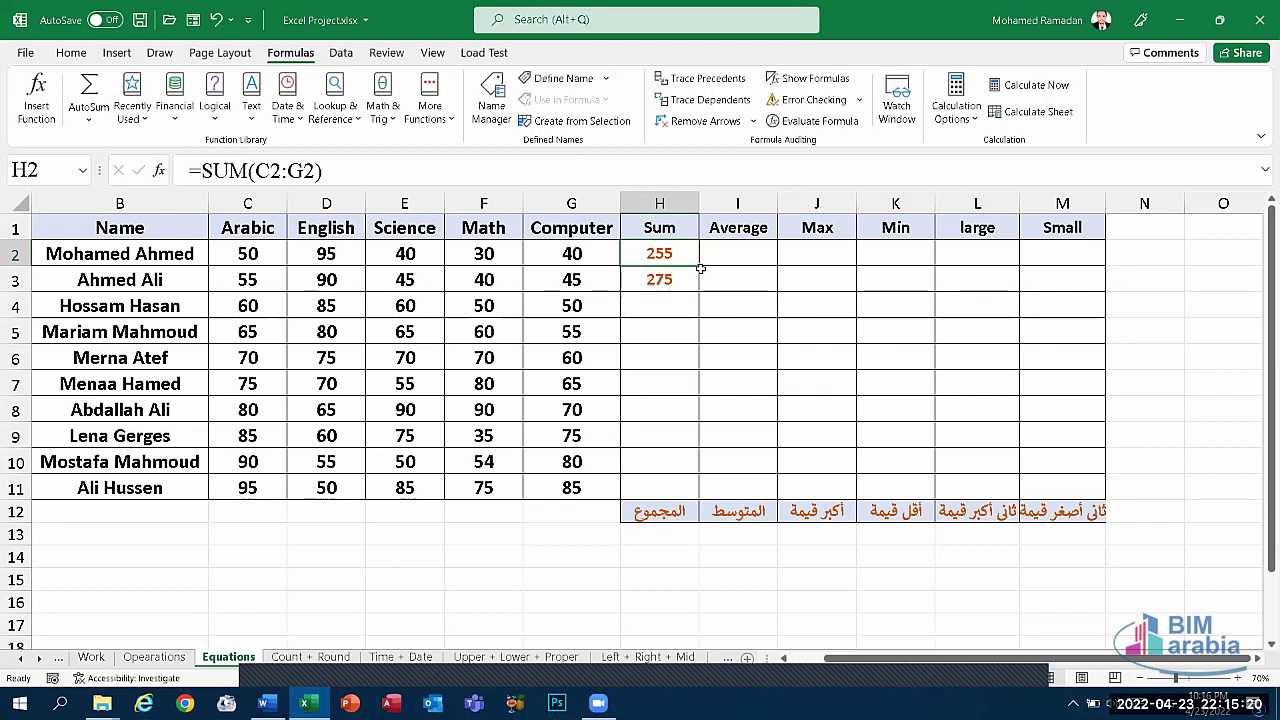
drag(701, 268, 692, 507)
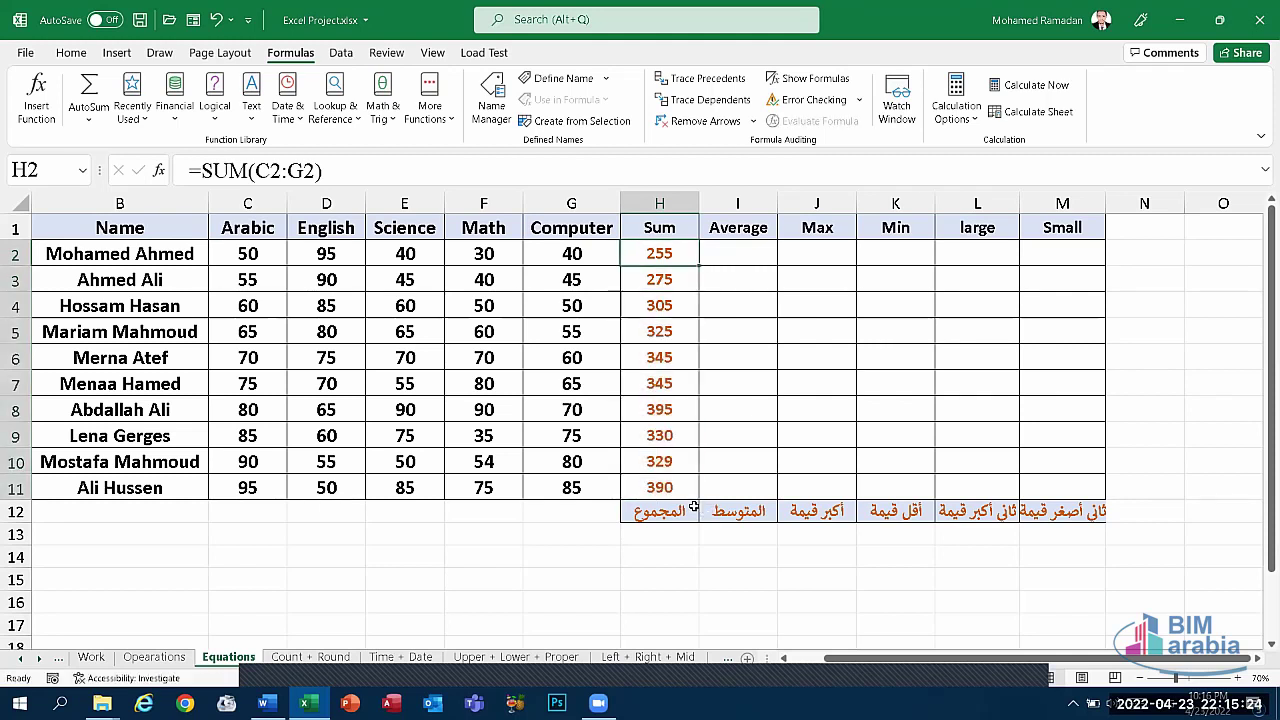
drag(692, 507, 693, 263)
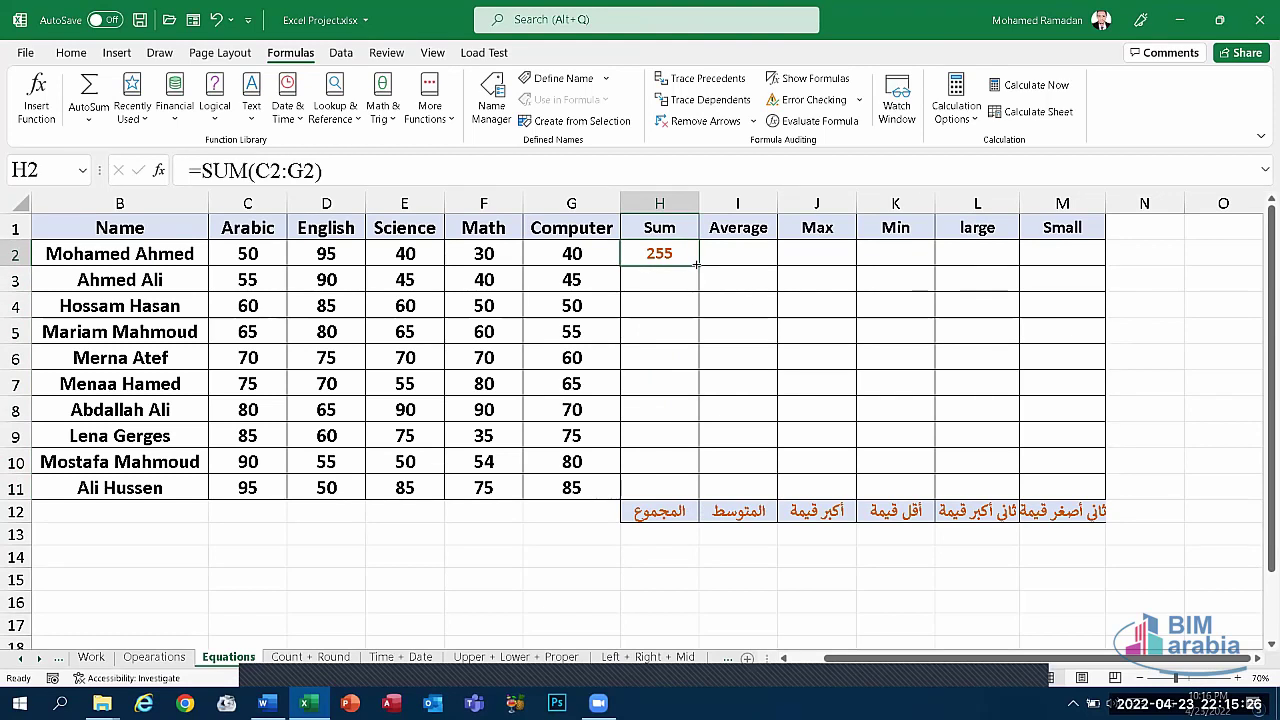
double_click(697, 265)
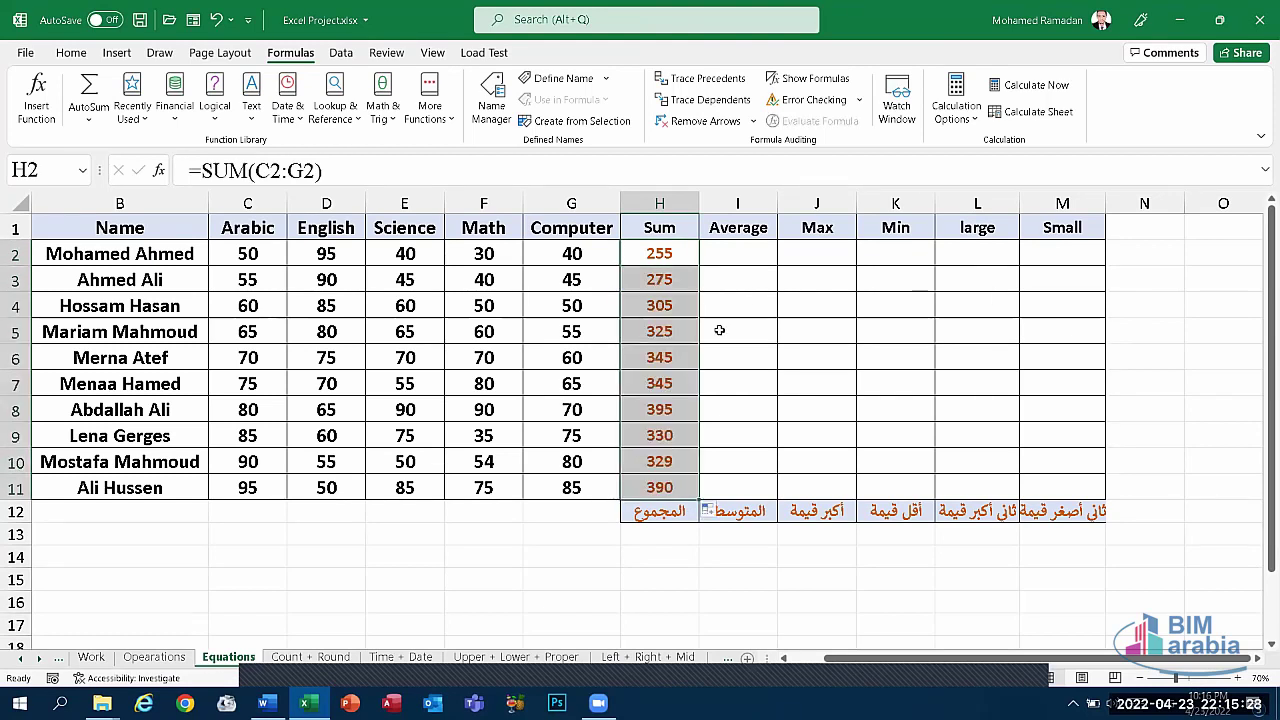
click(680, 406)
drag(660, 487, 659, 272)
key(F2)
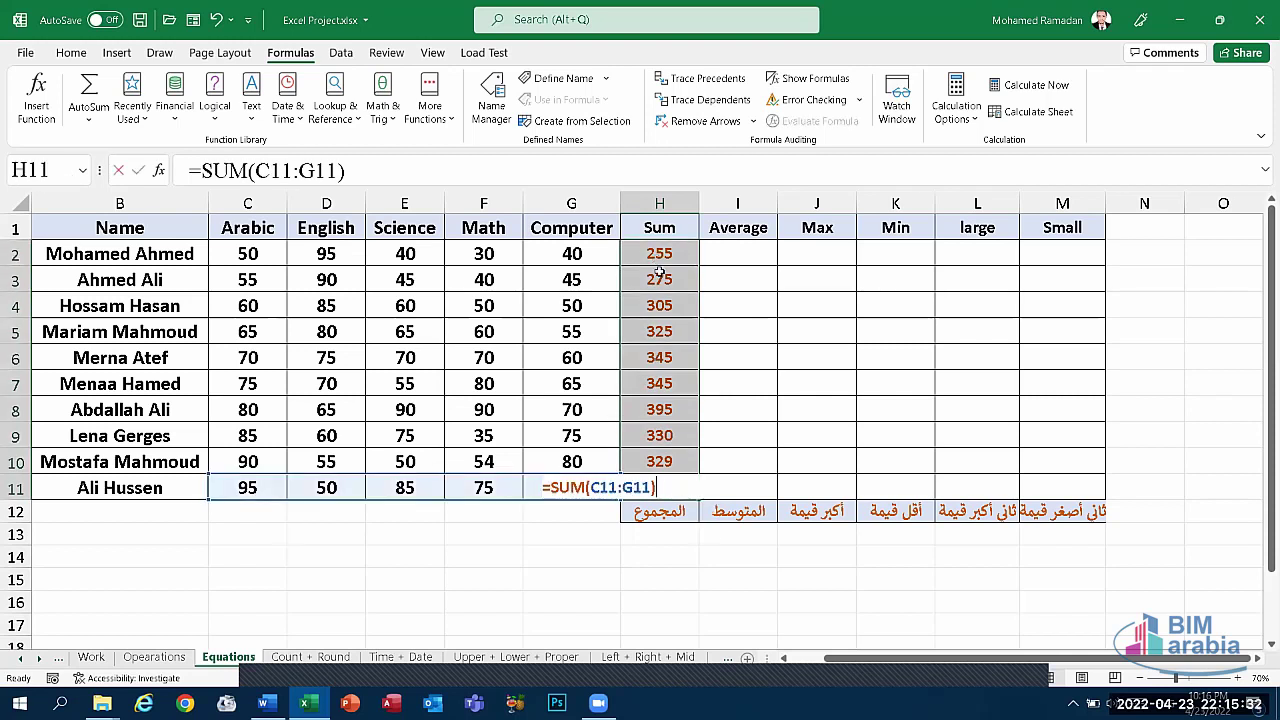
key(Escape)
click(677, 323)
drag(660, 487, 665, 254)
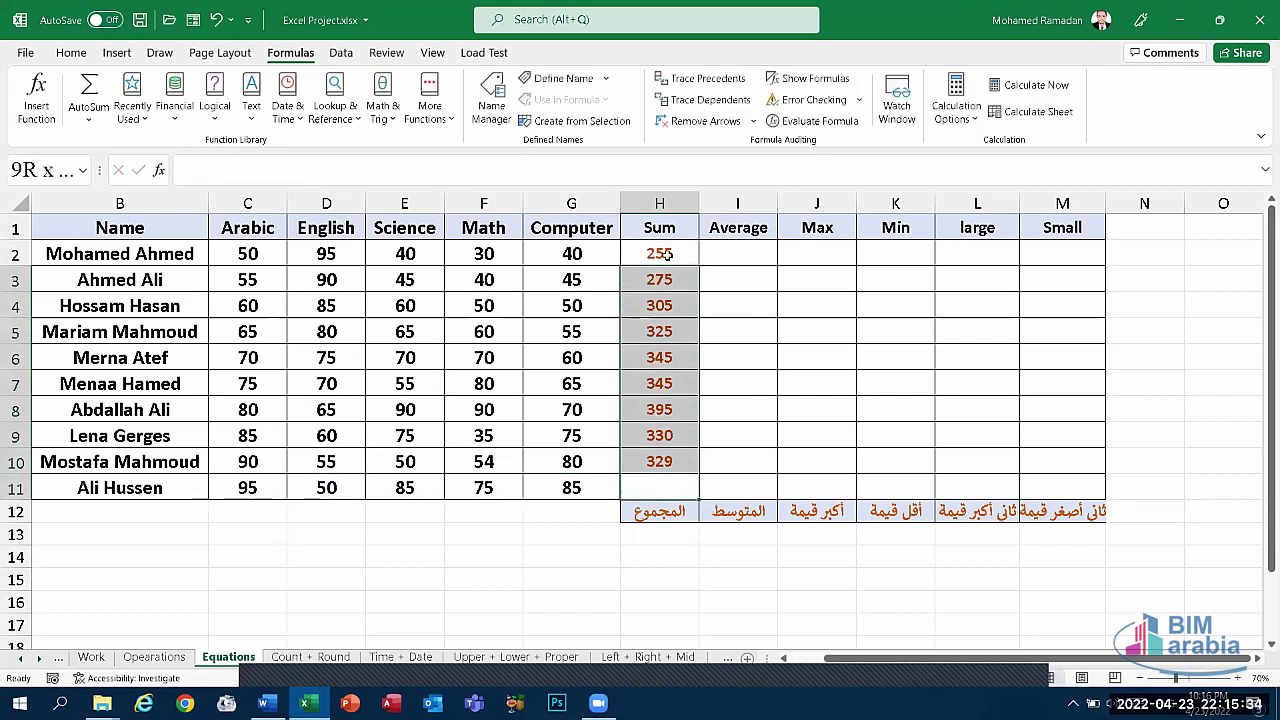
key(Delete)
- AutoSum C2:G2 in H2 and copy it down to H11, giving totals through 390
click(670, 260)
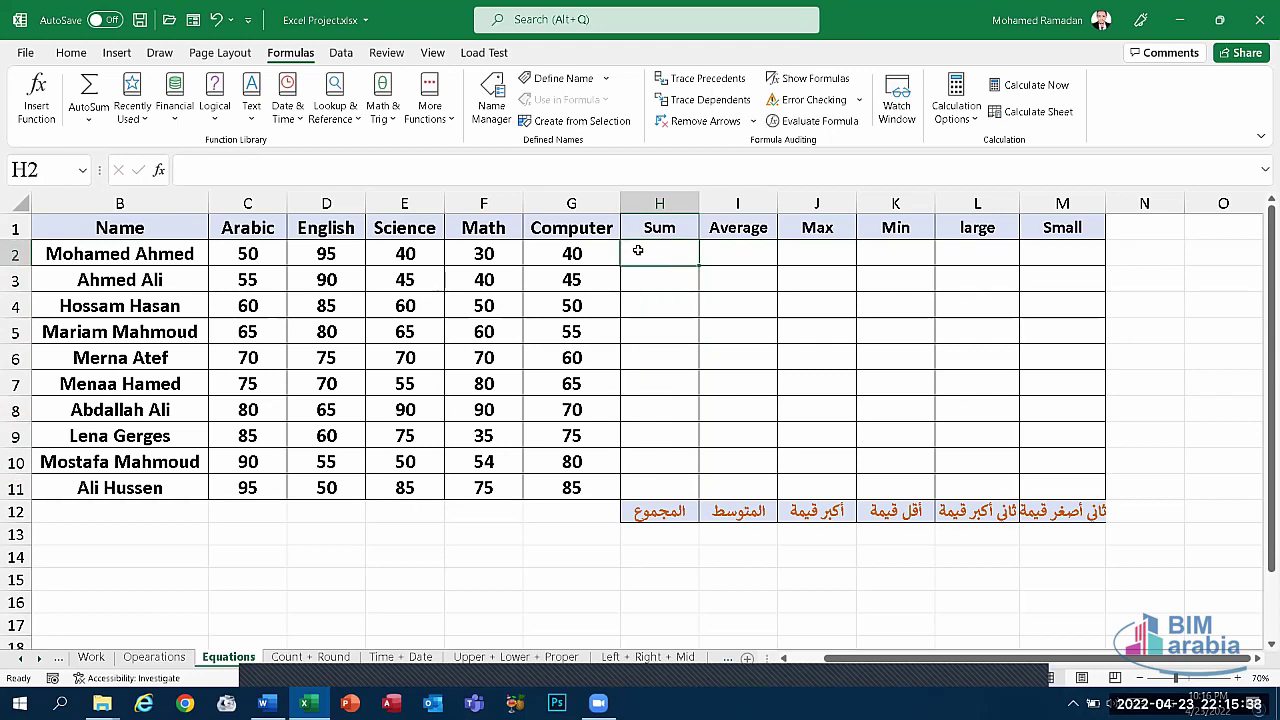
key(alt+equal)
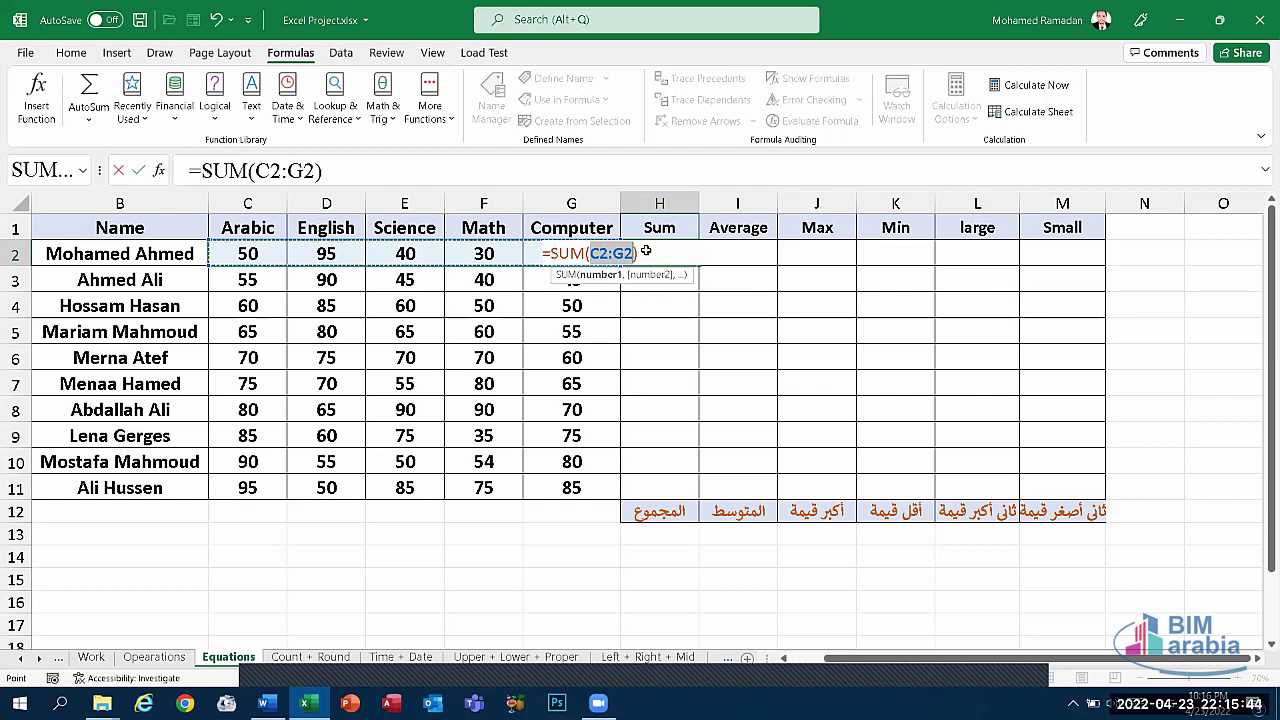
key(Return)
click(663, 250)
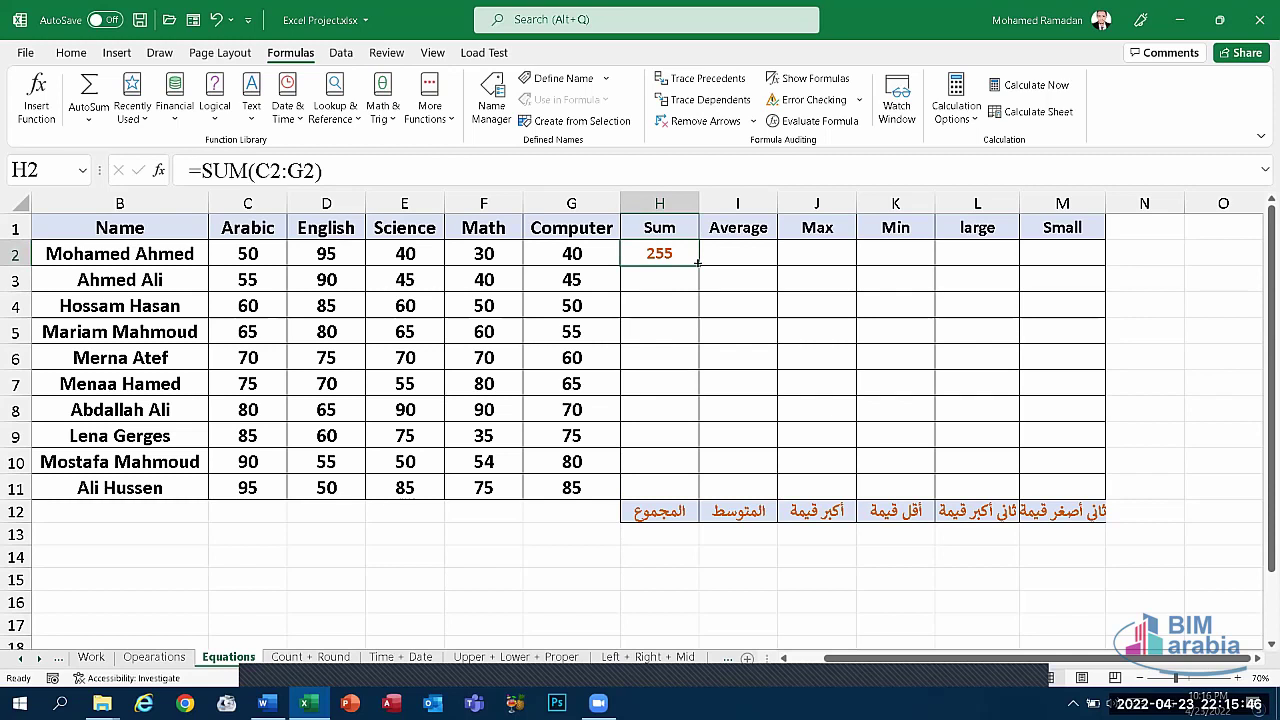
double_click(697, 262)
key(Right)
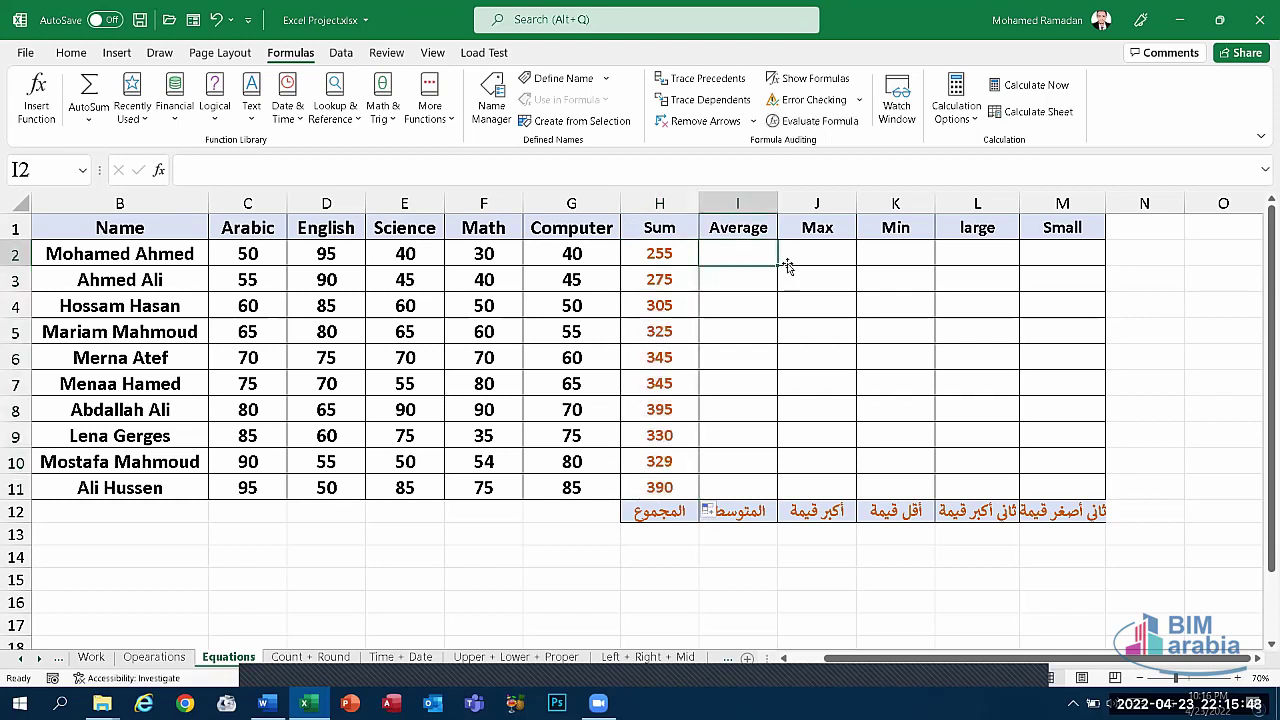
text(=)
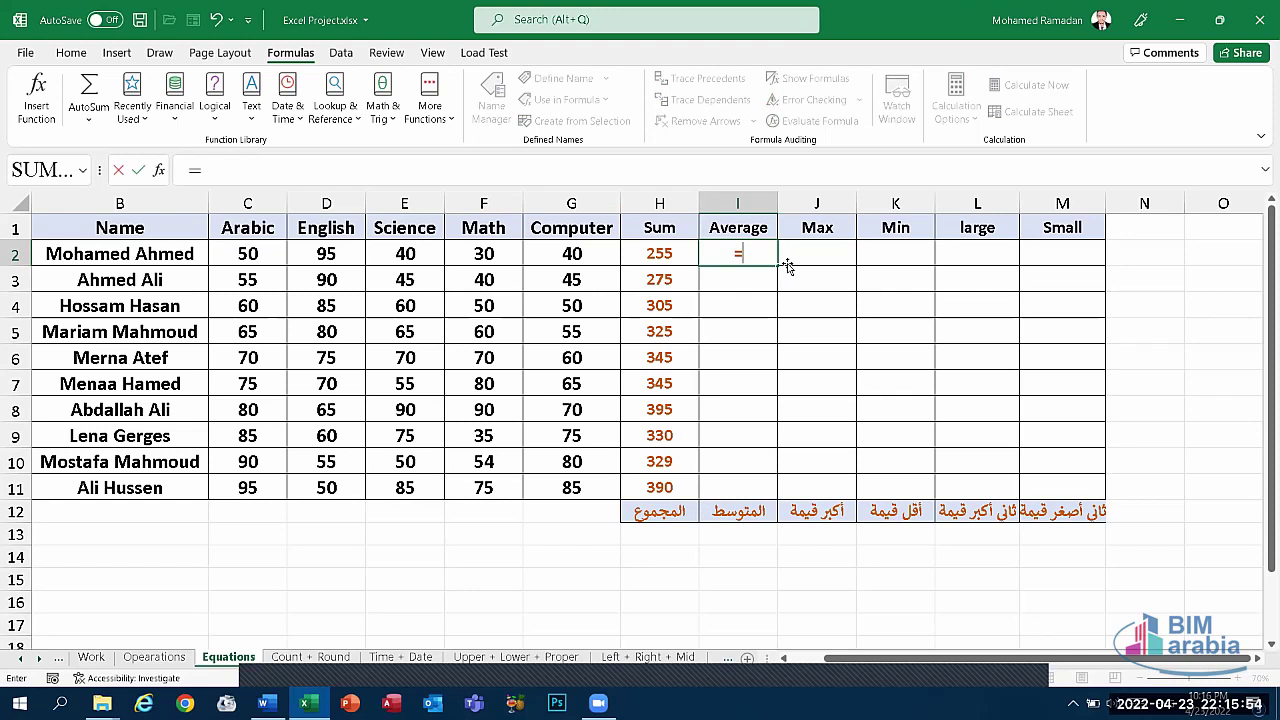
text(average)
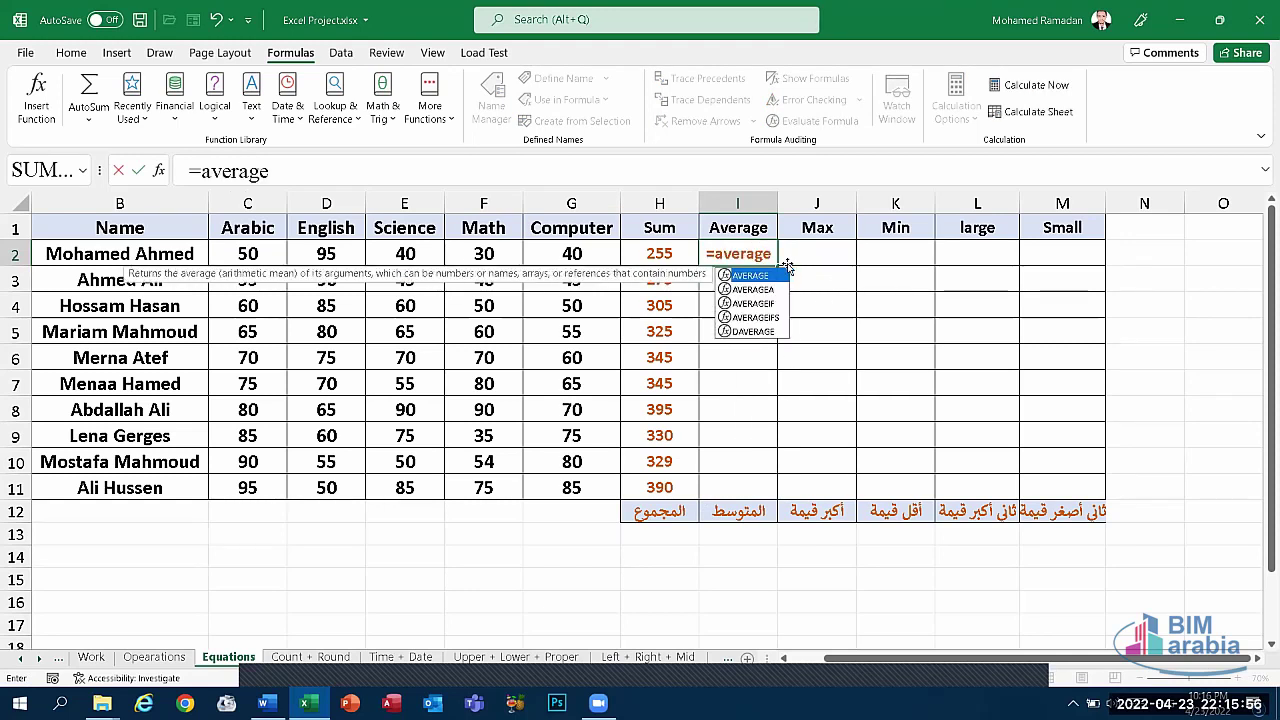
text(()
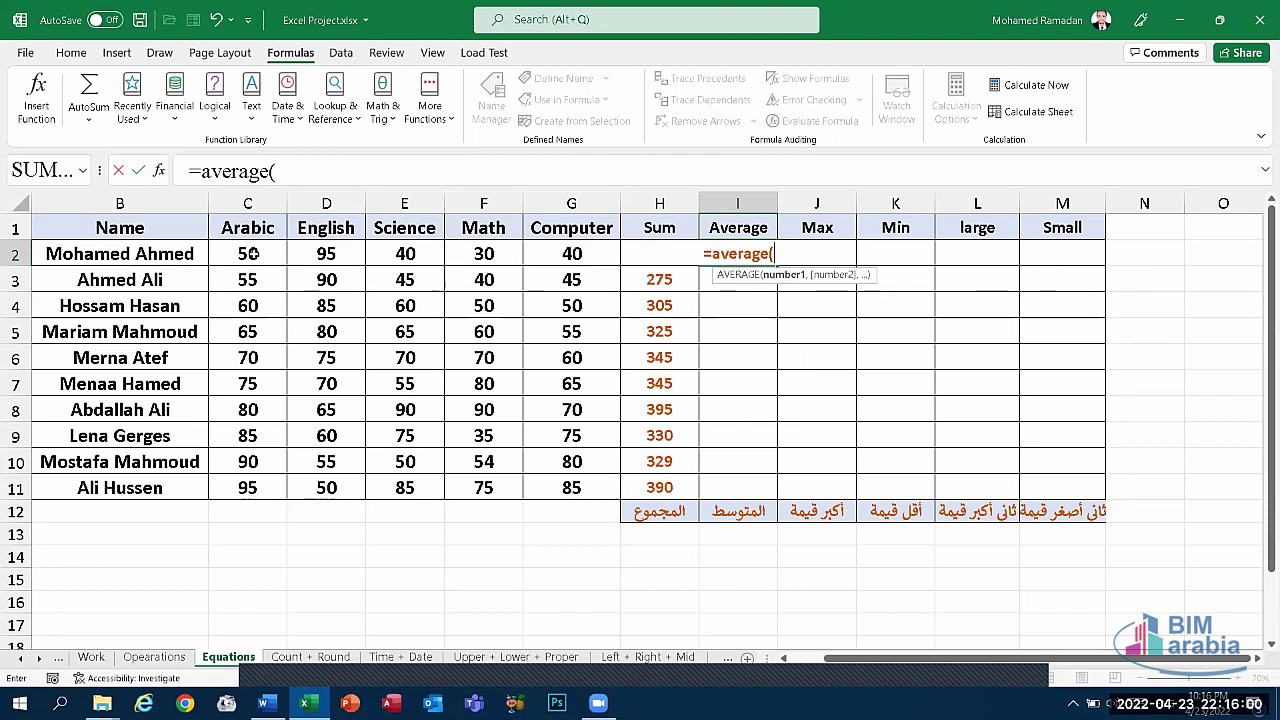
- Enter =AVERAGE(C2:G2) in I2 and fill it down to I11, giving averages 51 through 78
click(284, 257)
drag(284, 257, 567, 254)
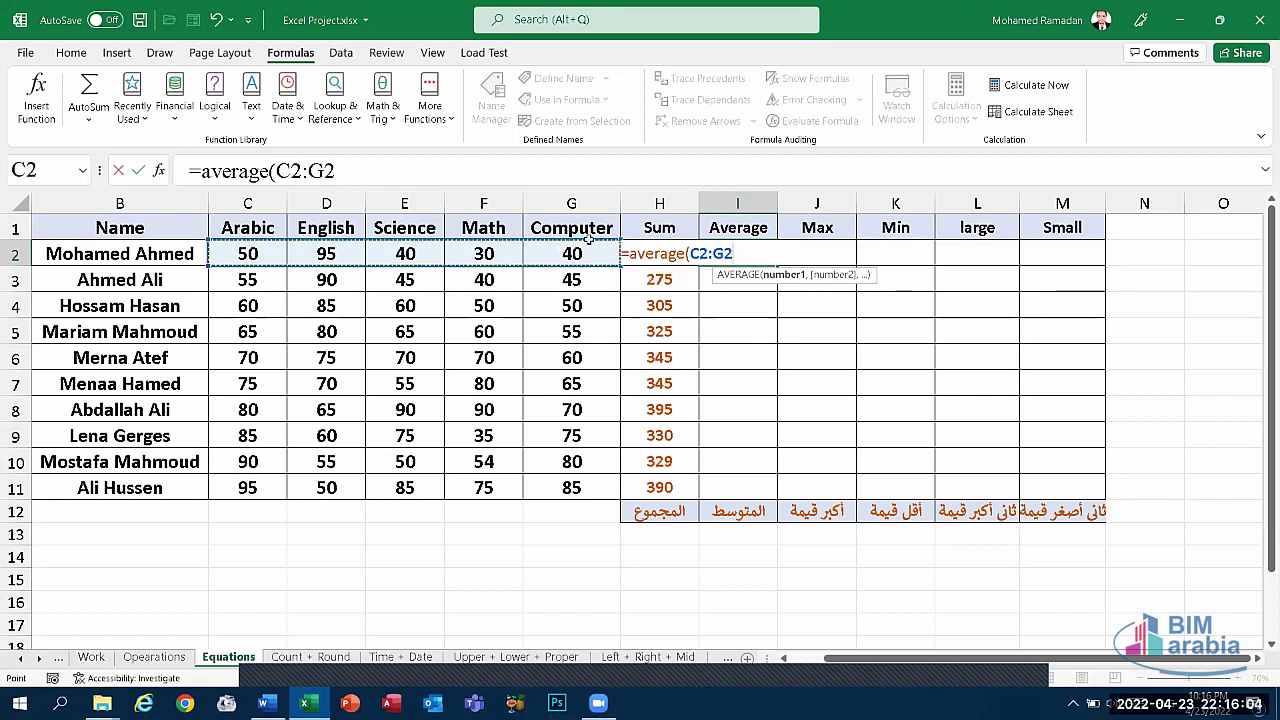
drag(567, 254, 600, 255)
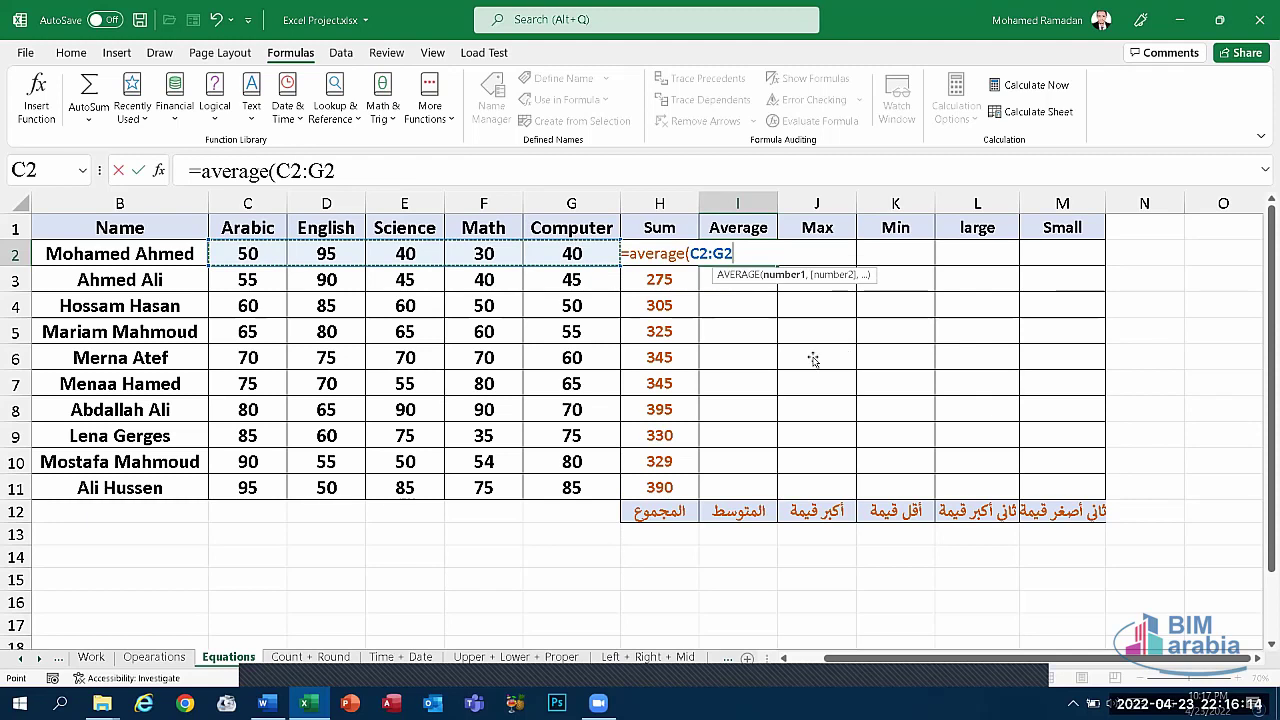
text())
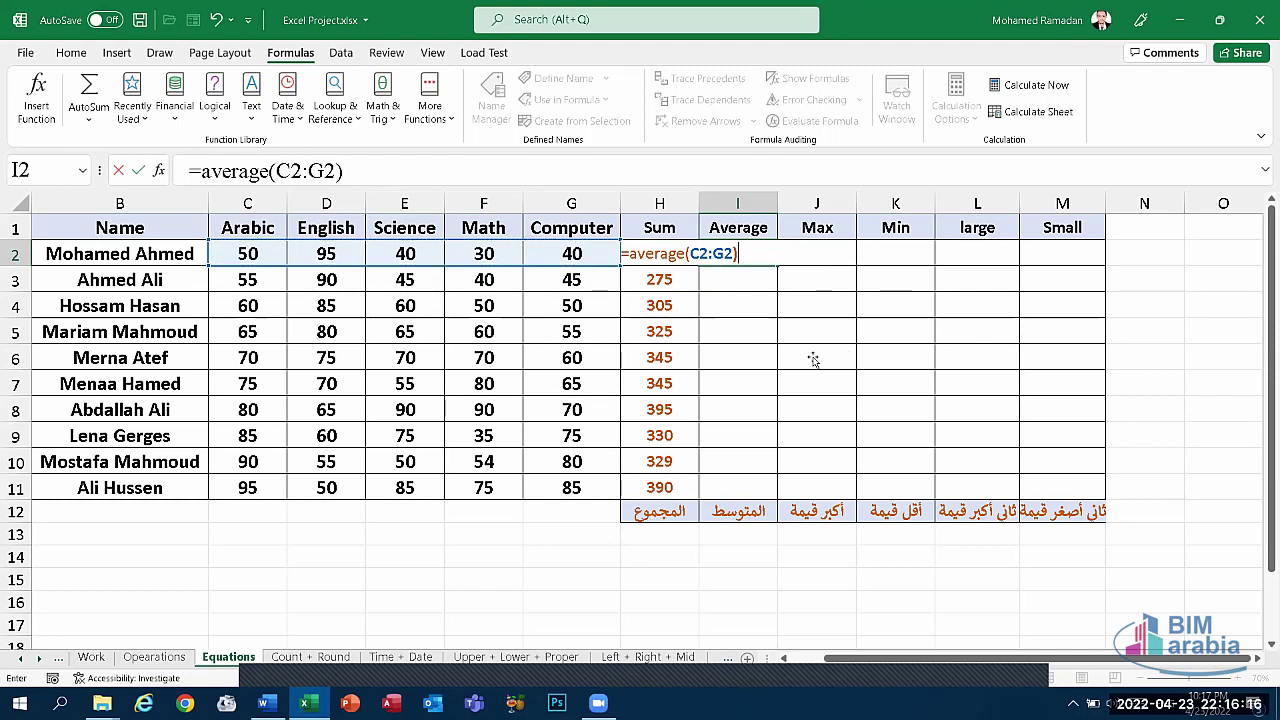
key(ctrl+Return)
double_click(778, 265)
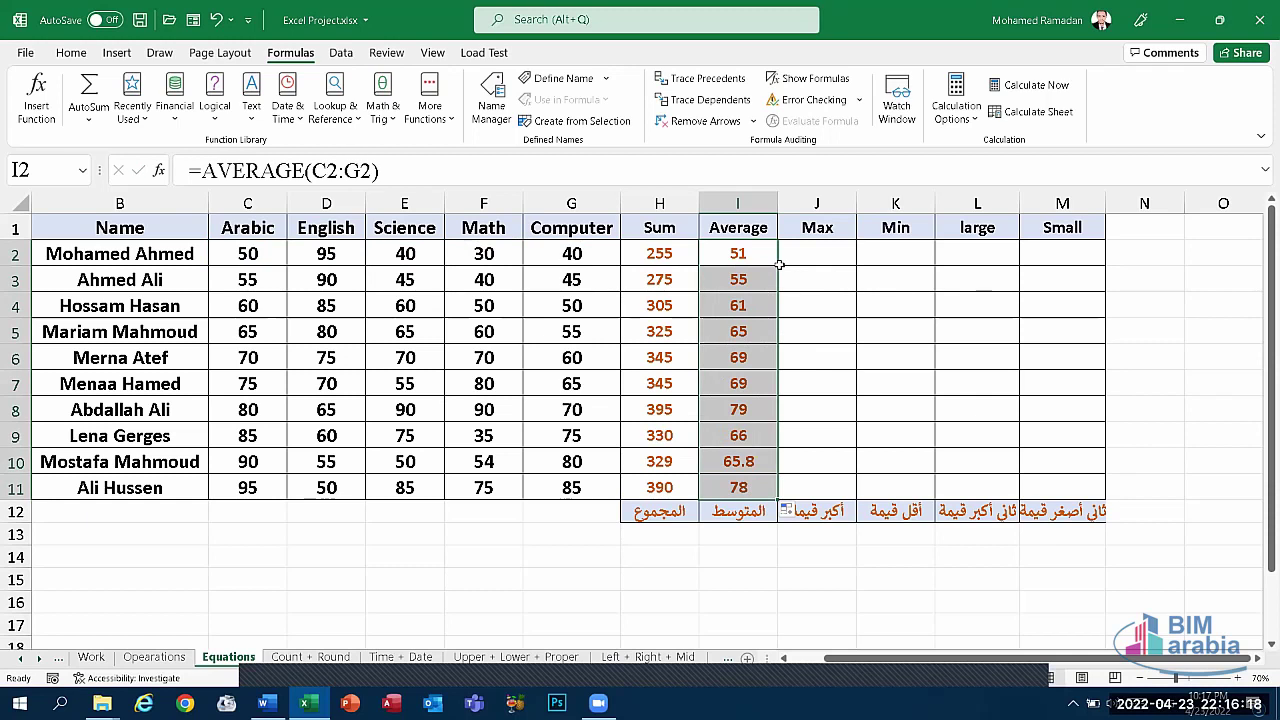
click(738, 410)
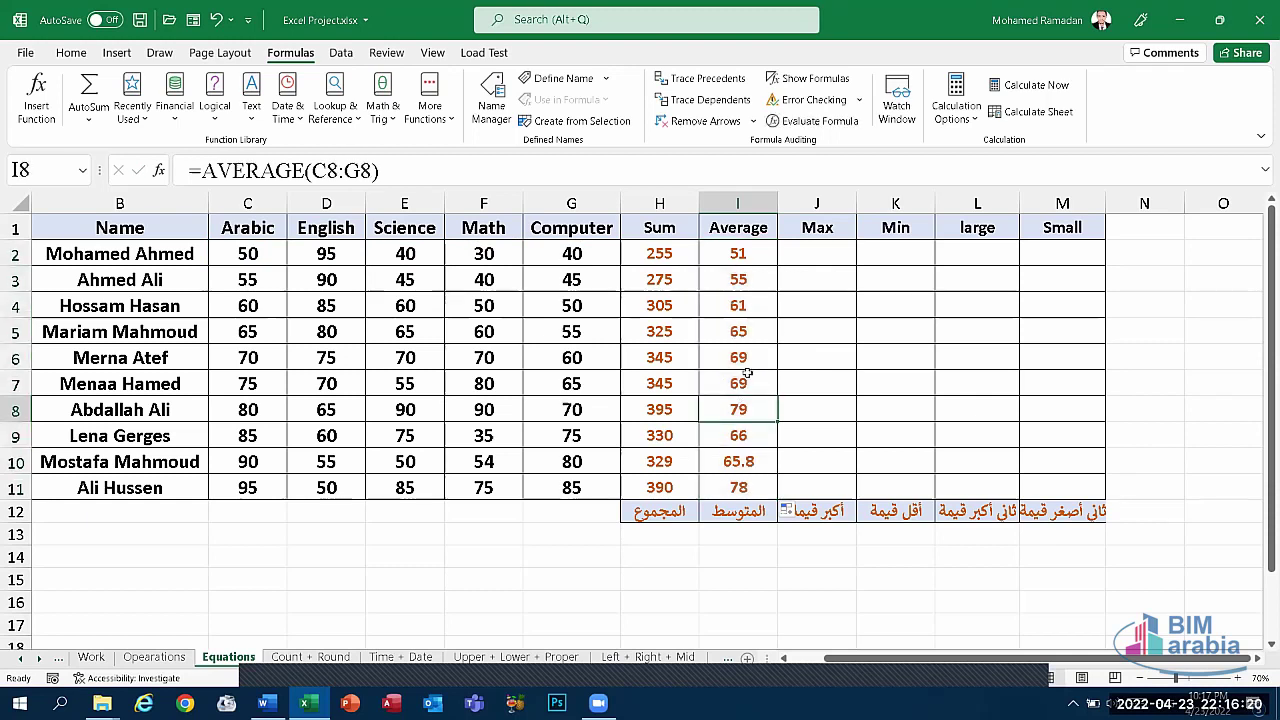
- Enter =MAX(C2:G2) in J2 and fill it down to J11, giving maximums from 75 to 95
click(815, 252)
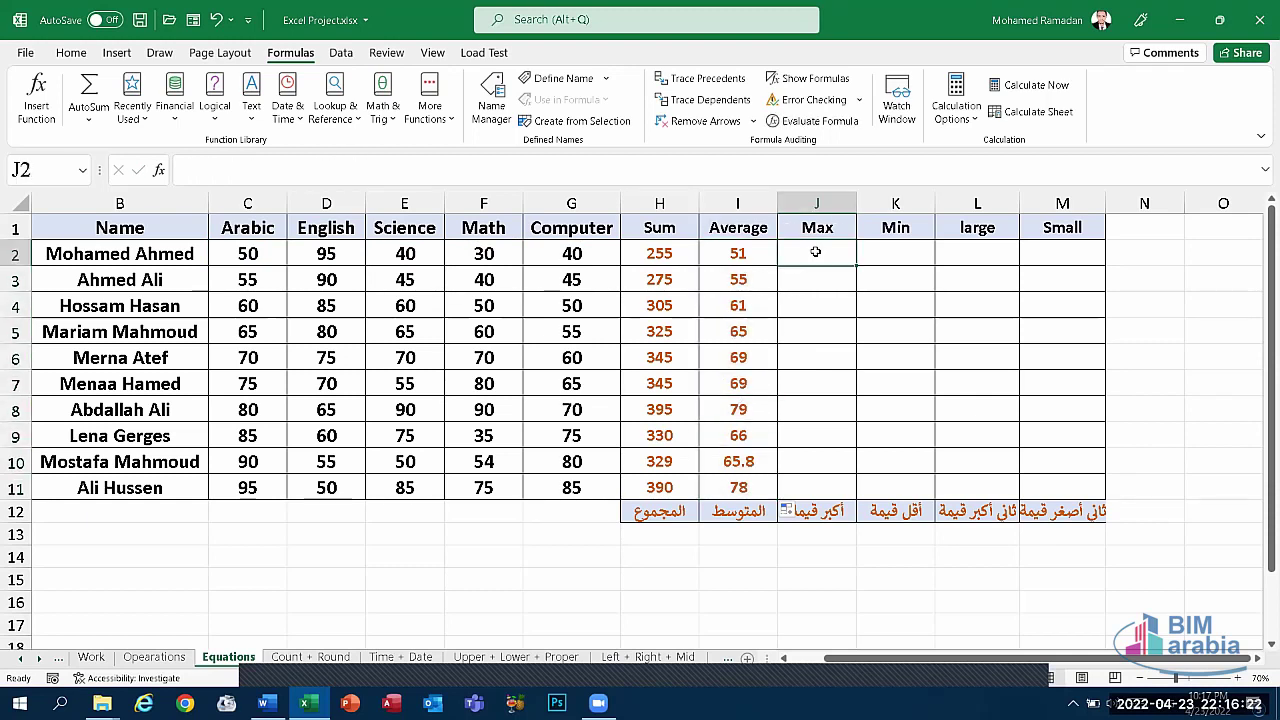
text(=)
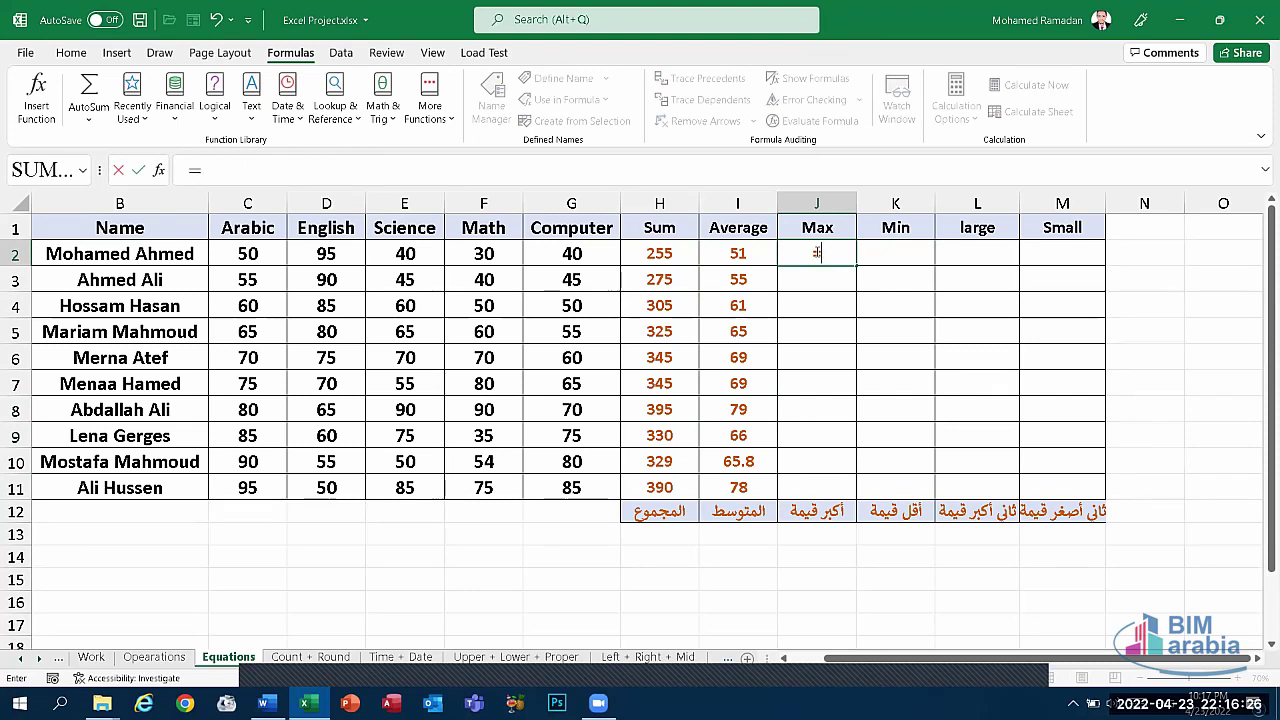
text(max)
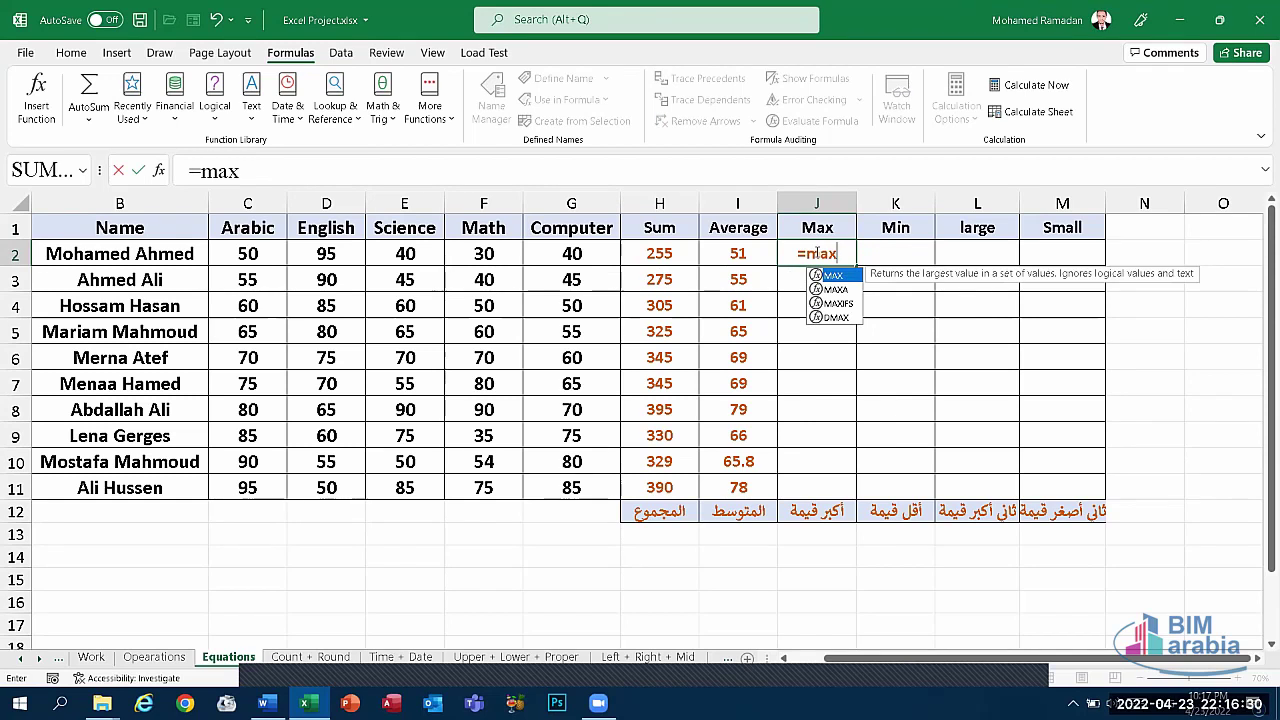
text(()
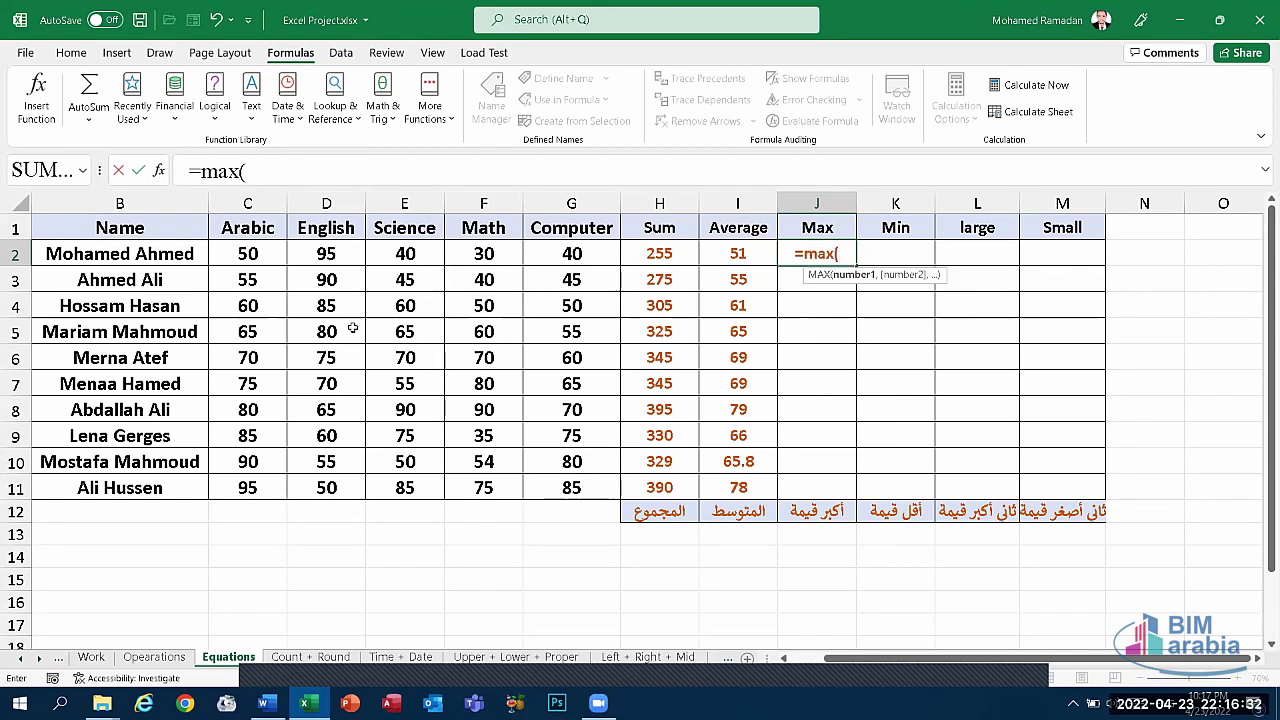
drag(249, 253, 362, 260)
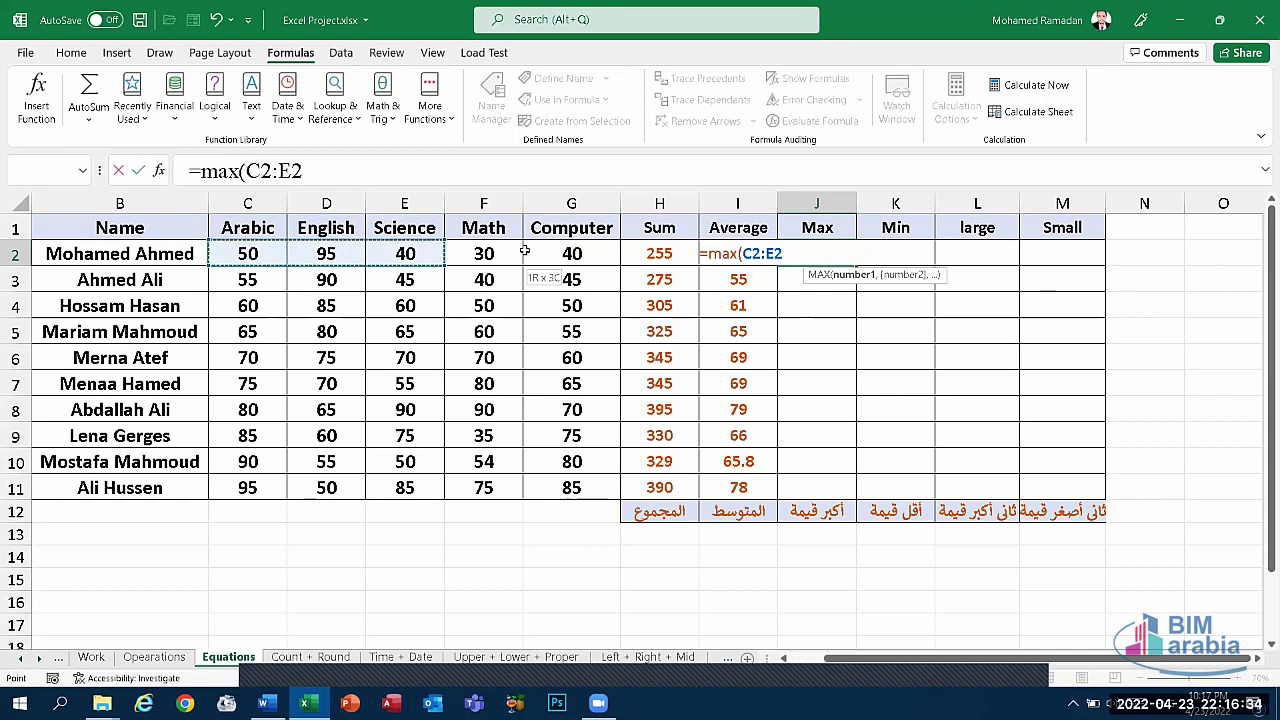
drag(214, 256, 600, 256)
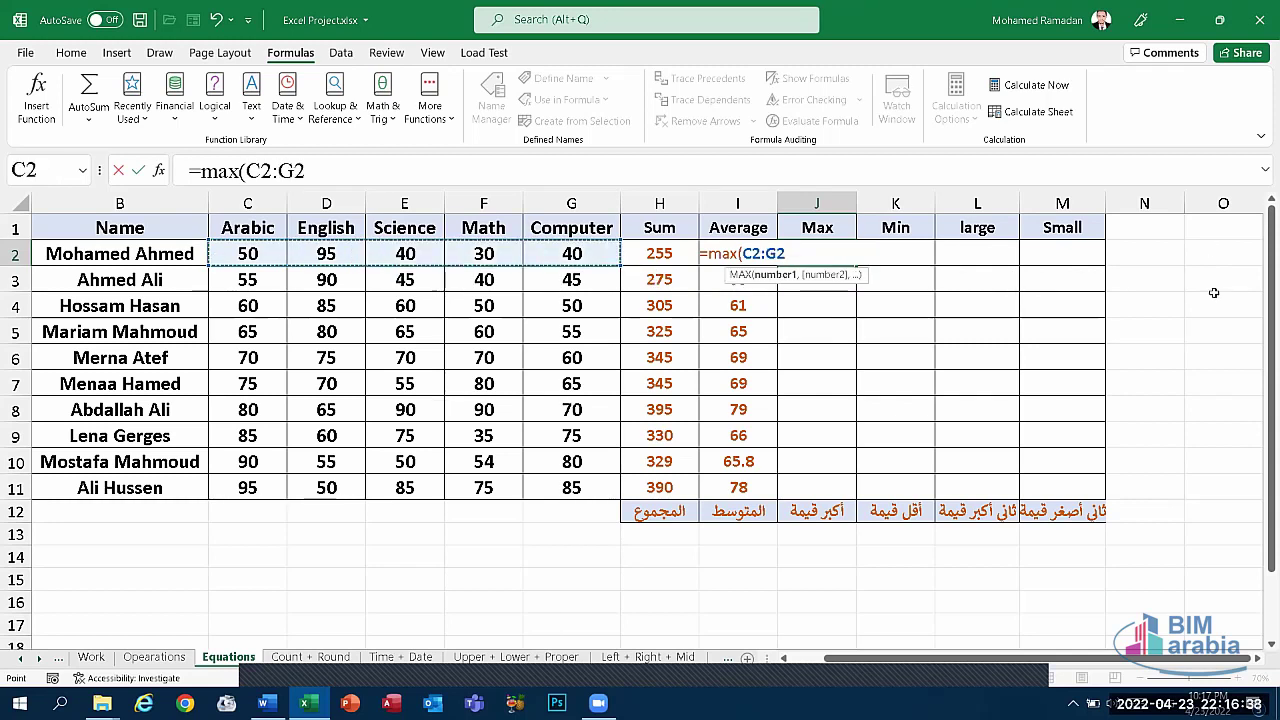
text())
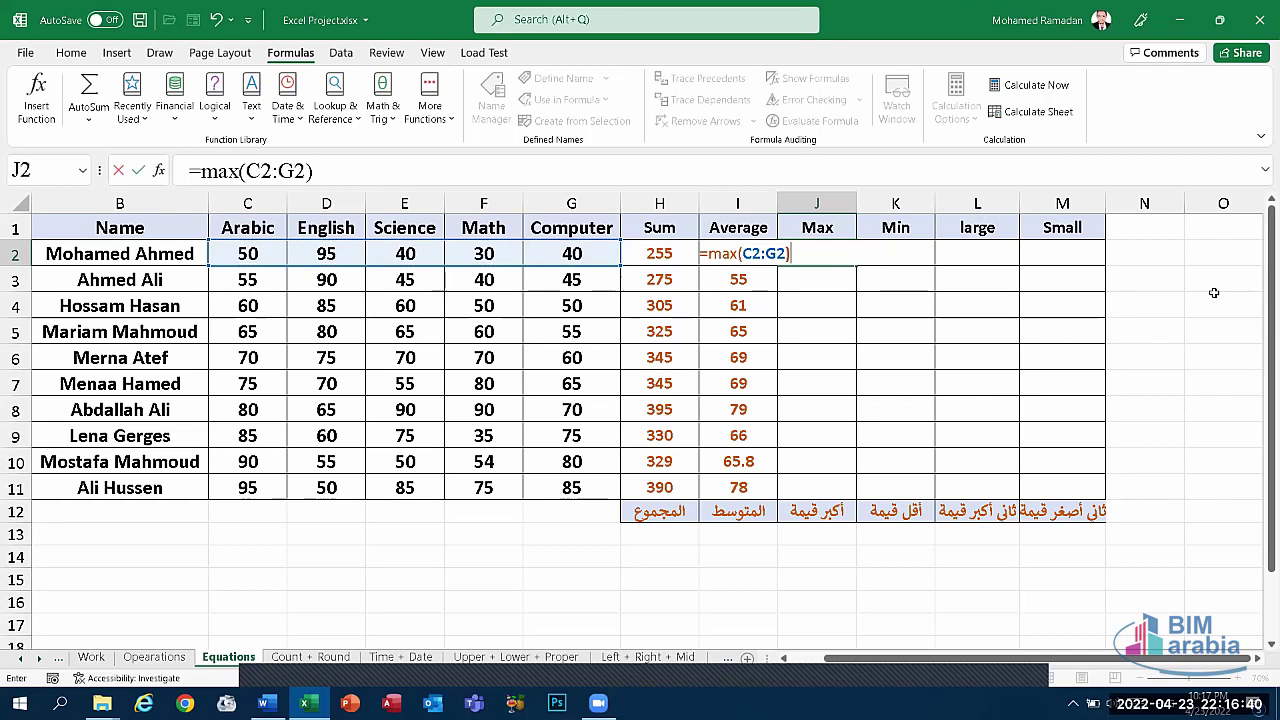
key(Return)
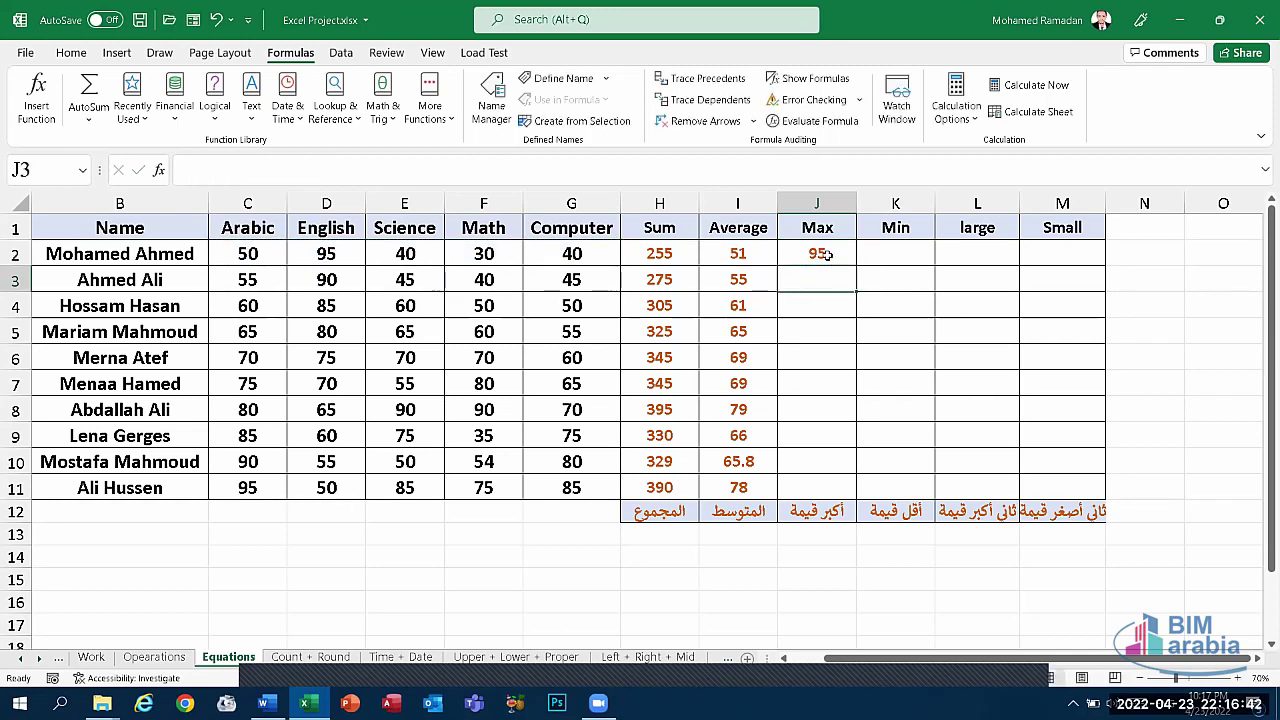
click(828, 256)
double_click(856, 264)
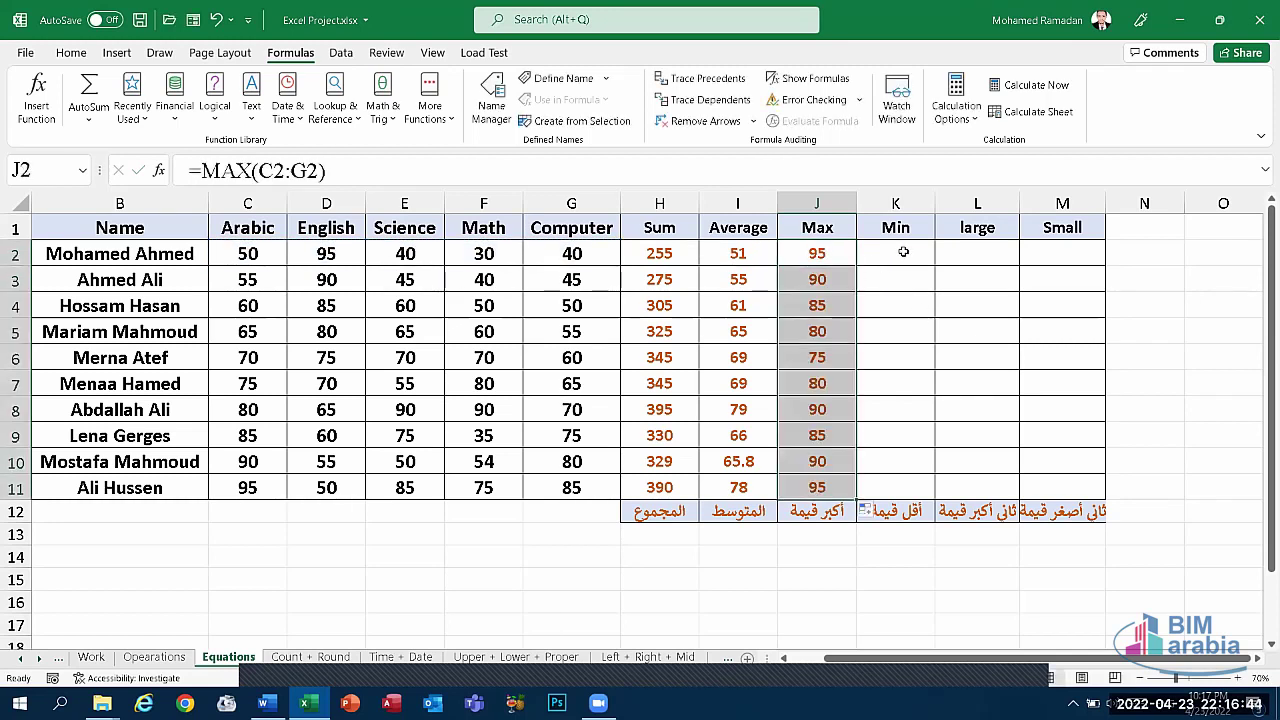
- Enter =MIN(C2:G2) in K2 and fill it down to K11, giving minimums from 30 to 65
click(909, 252)
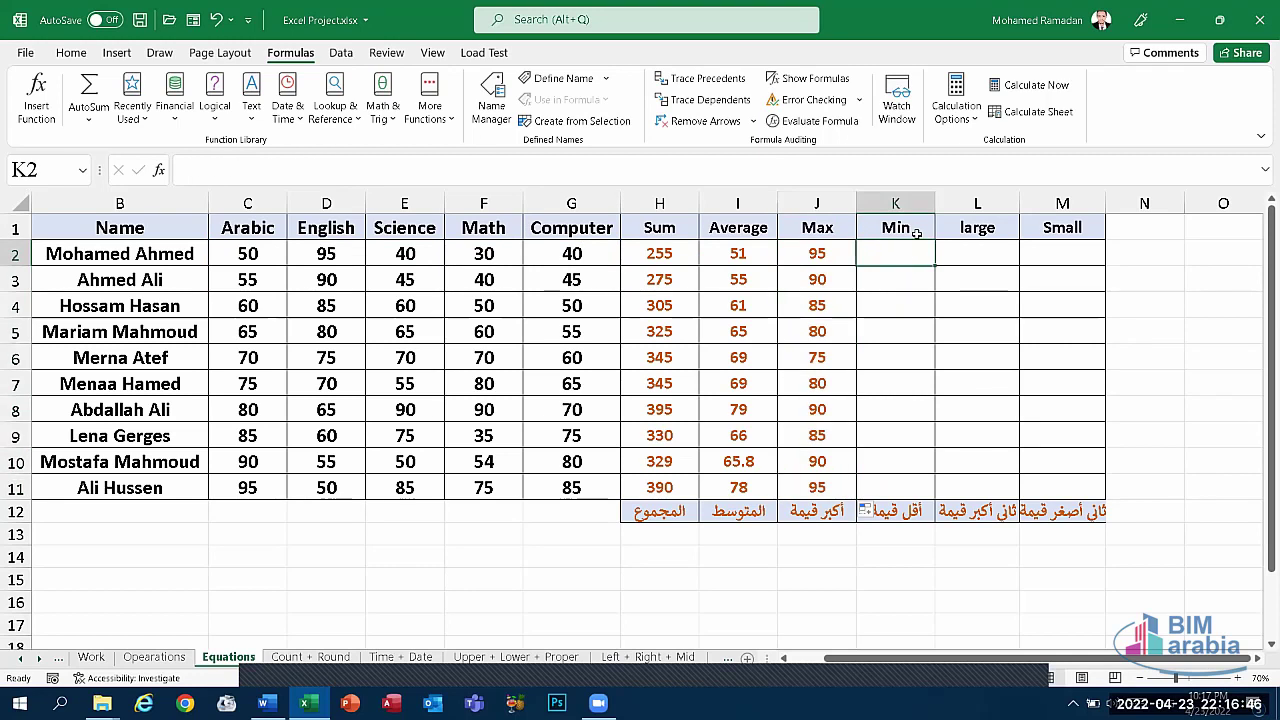
double_click(910, 248)
text(=m)
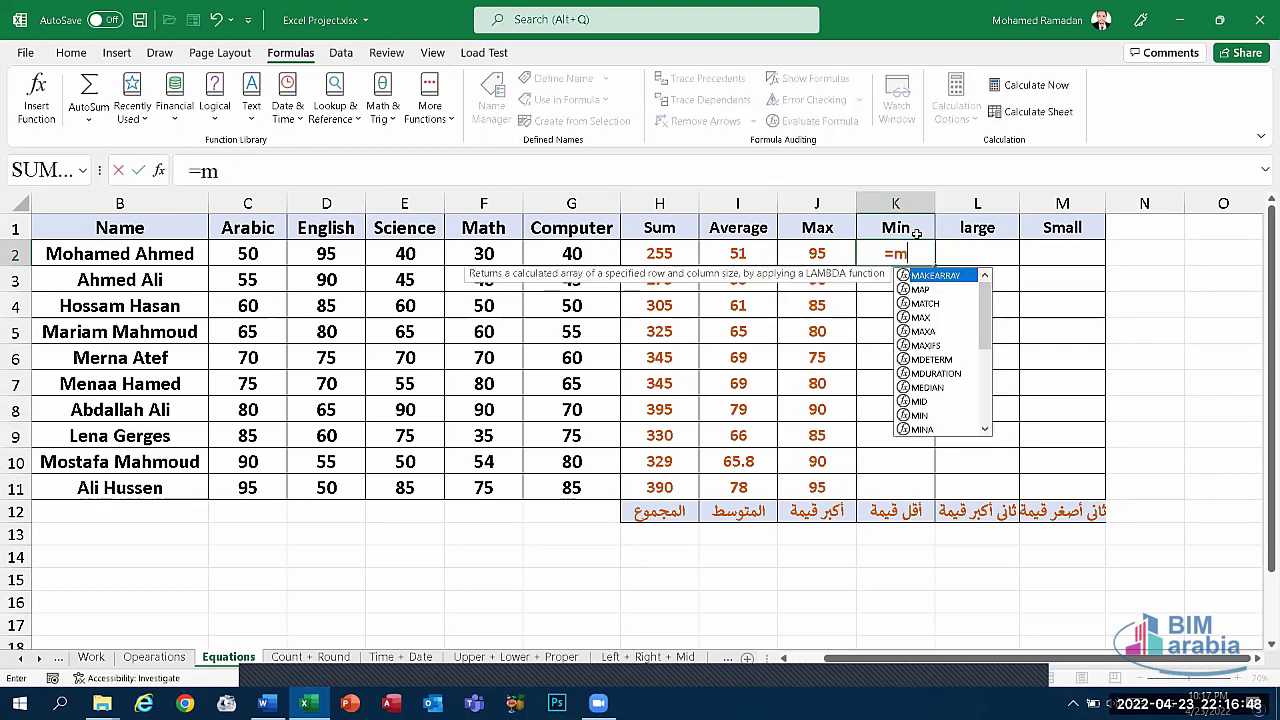
text(in)
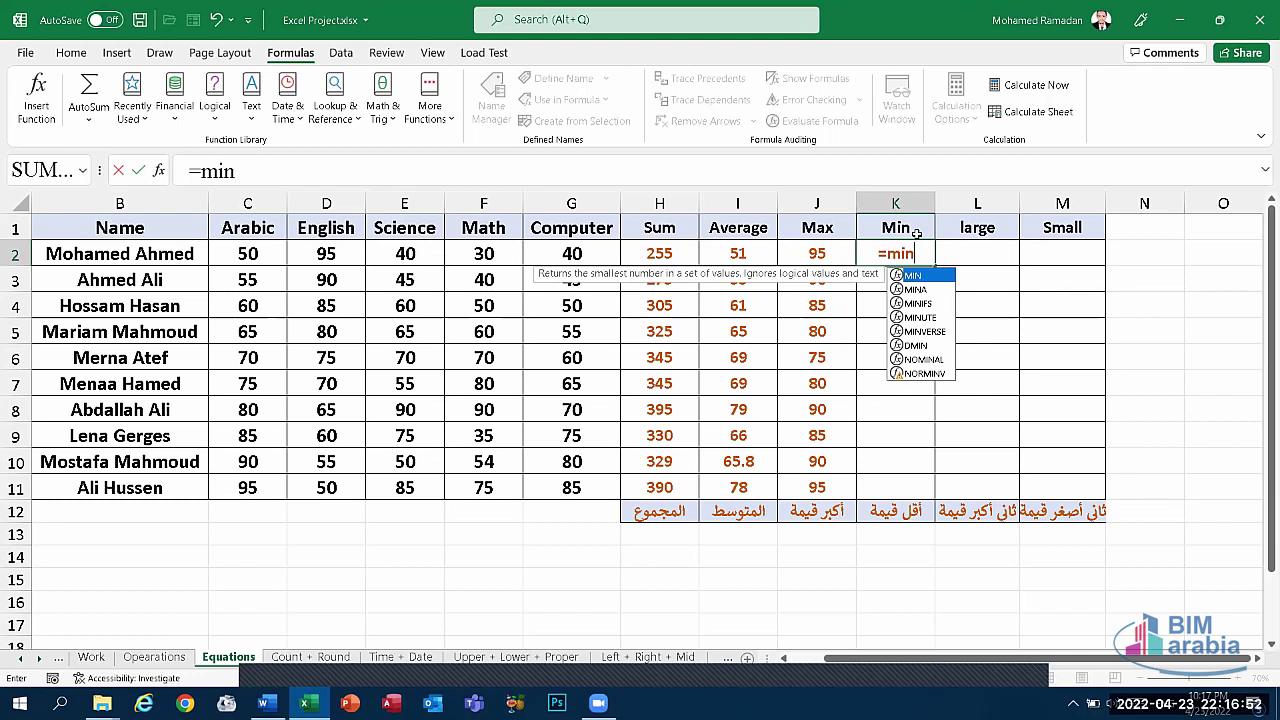
text(()
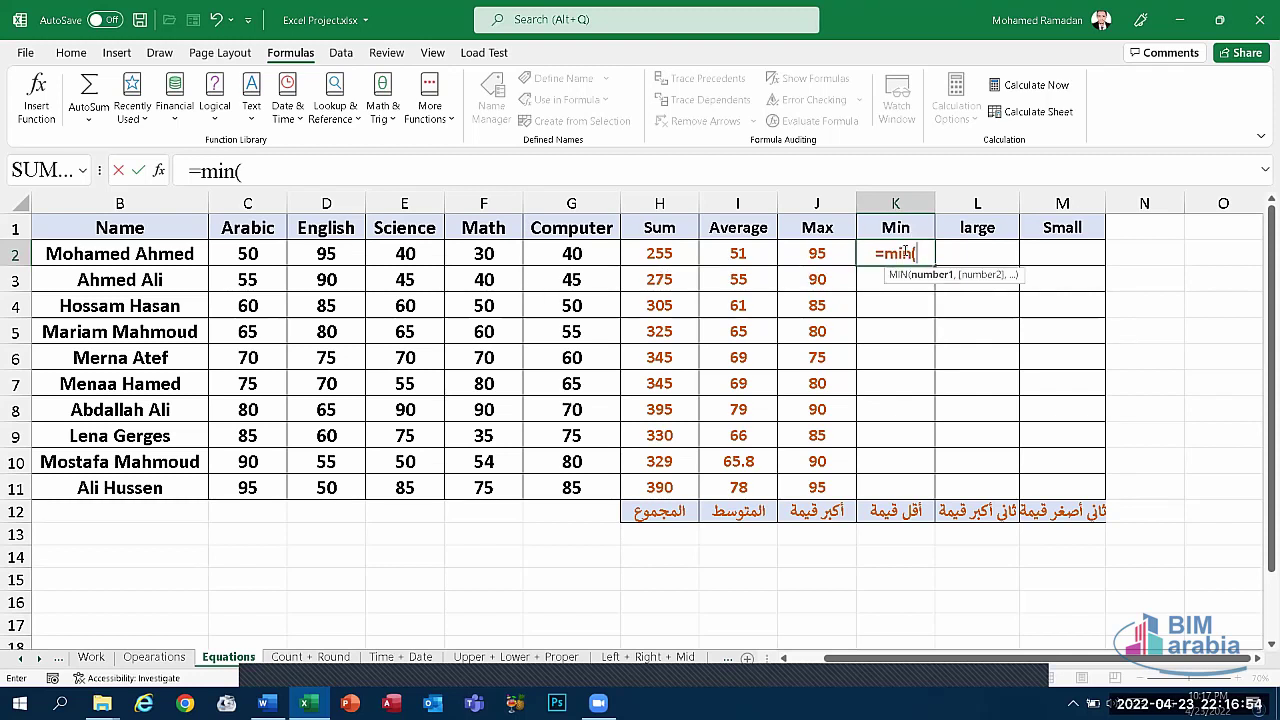
drag(255, 256, 571, 256)
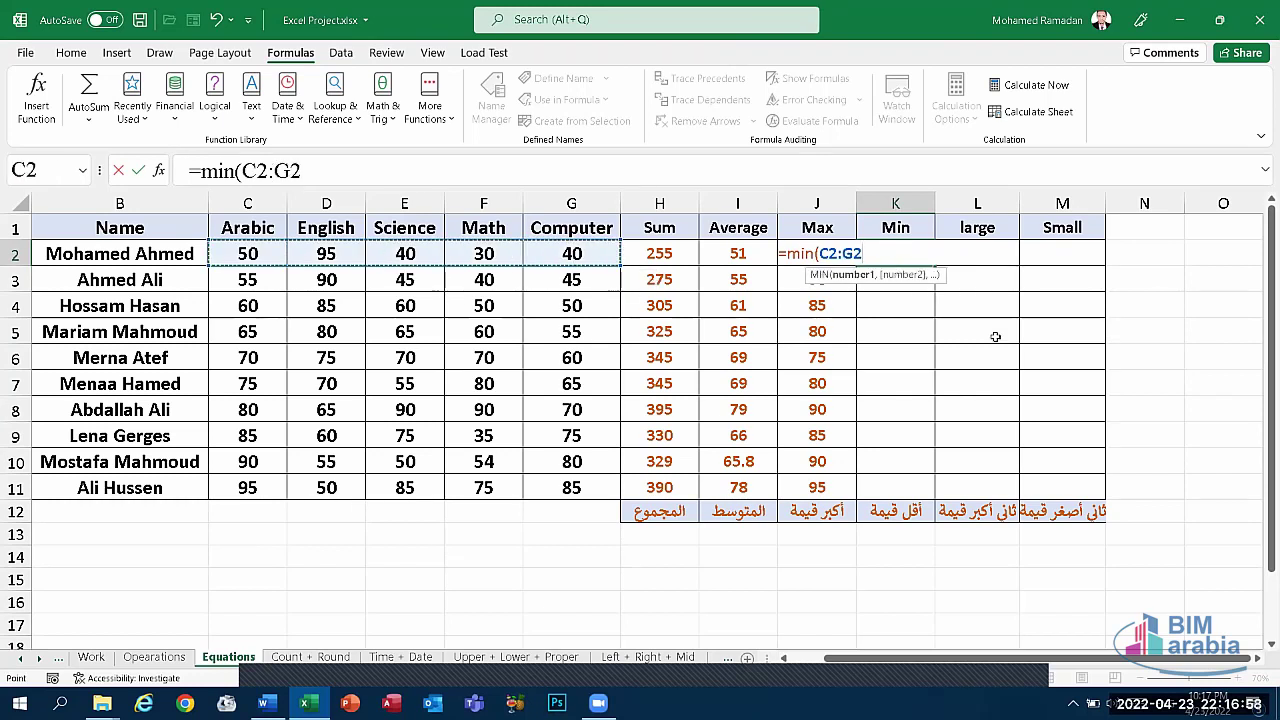
text())
key(Return)
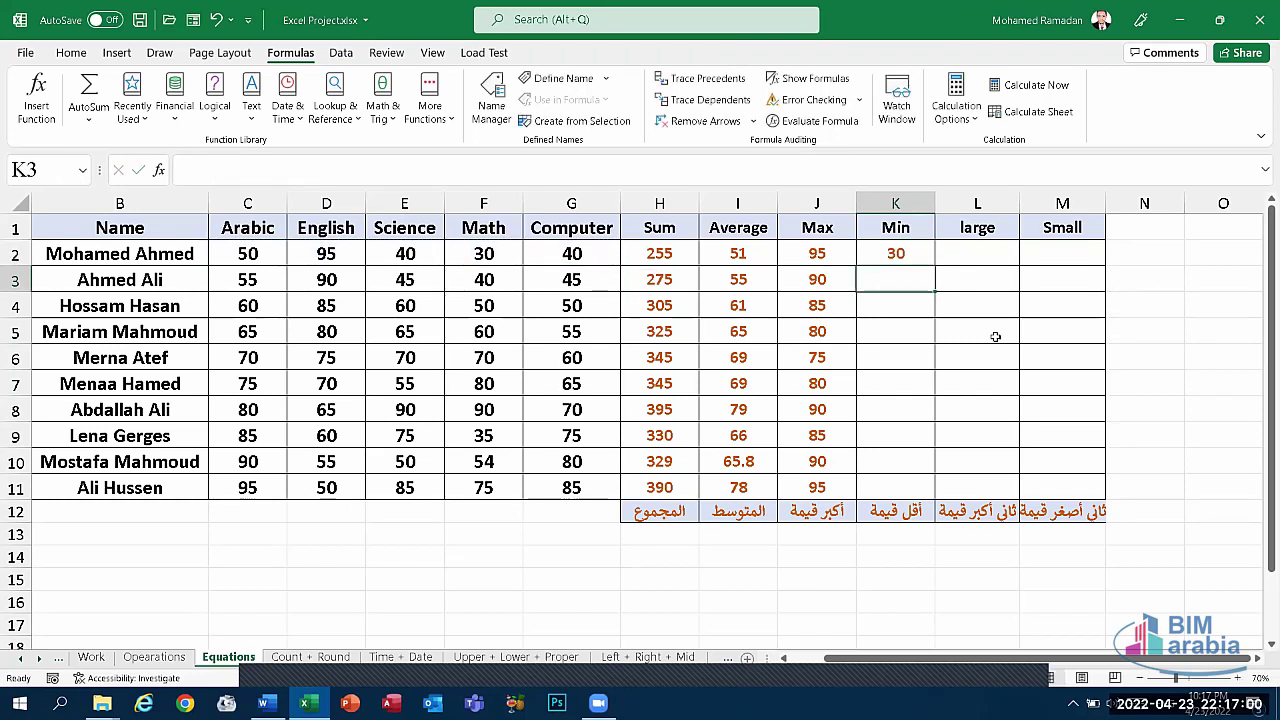
click(890, 250)
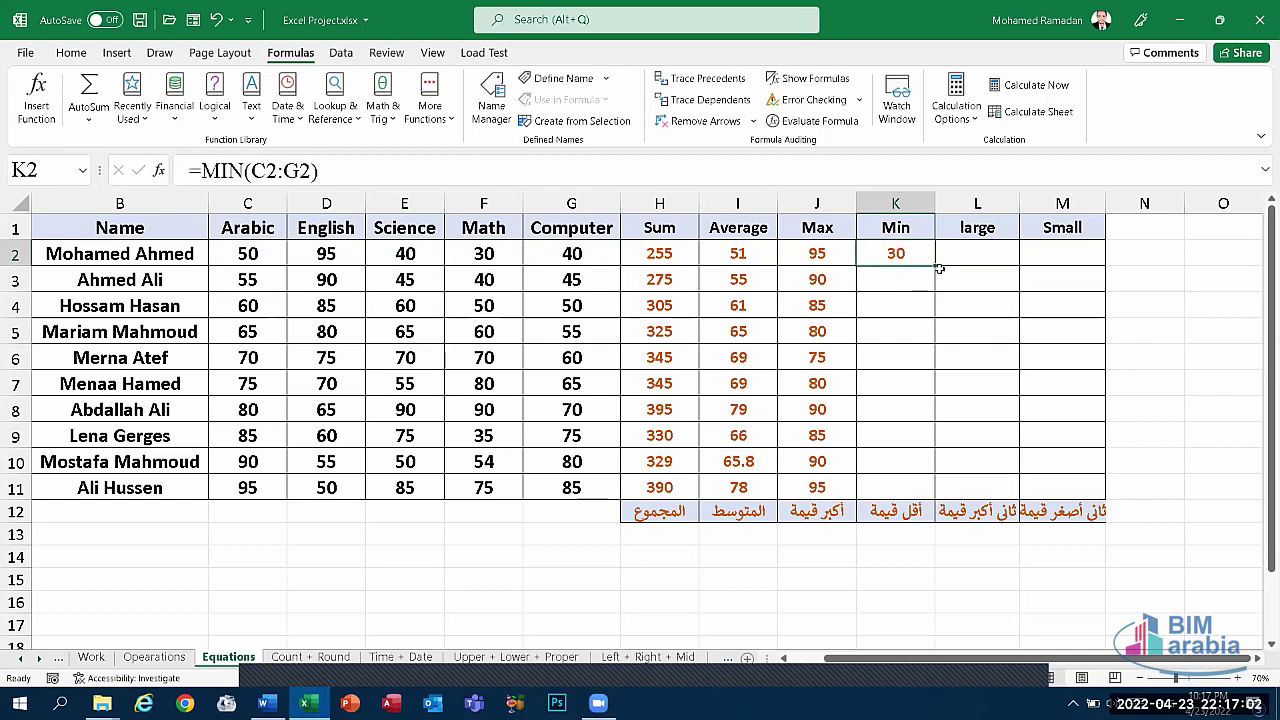
double_click(933, 268)
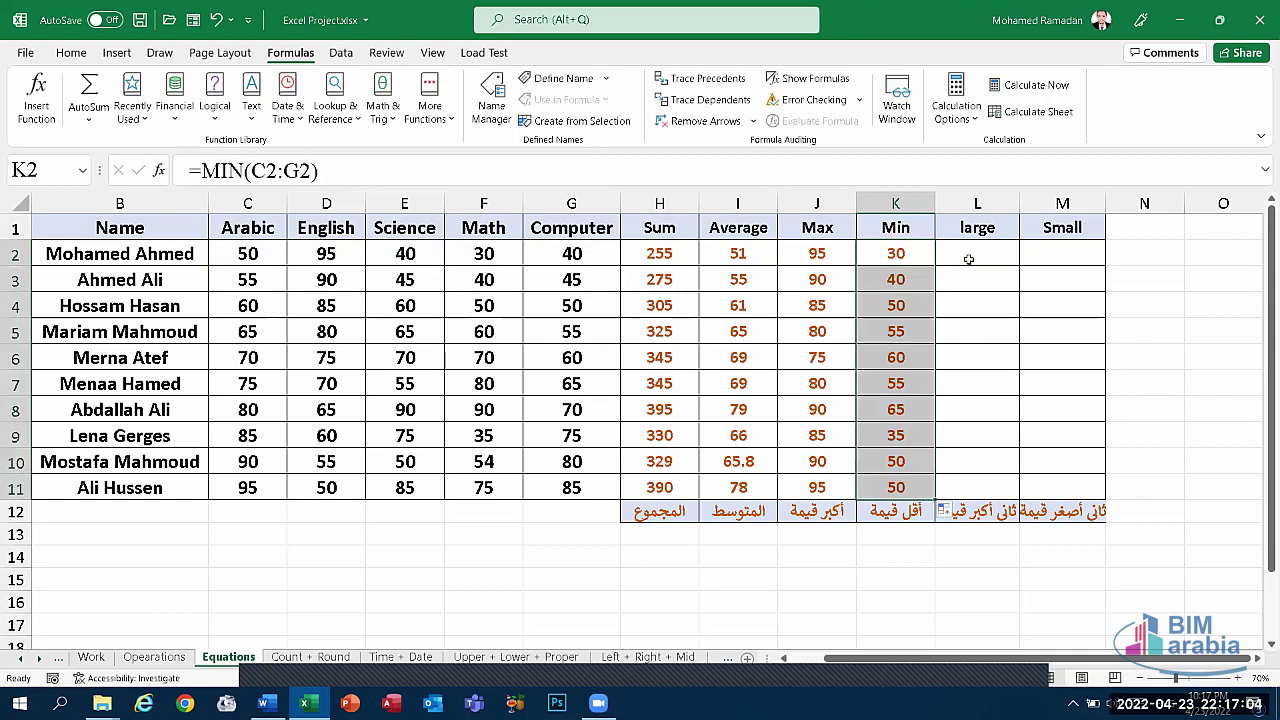
click(959, 262)
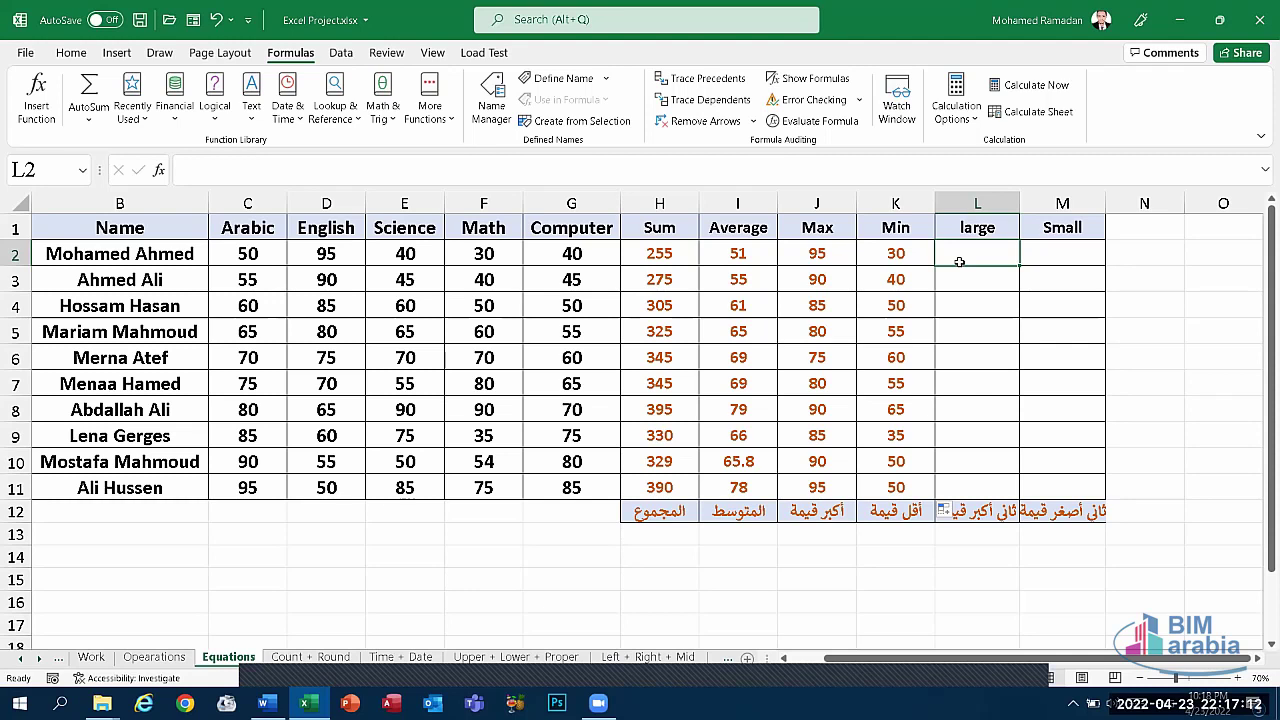
- Enter =LARGE(C2:G2,2) in L2 to get the second-highest score
text(=)
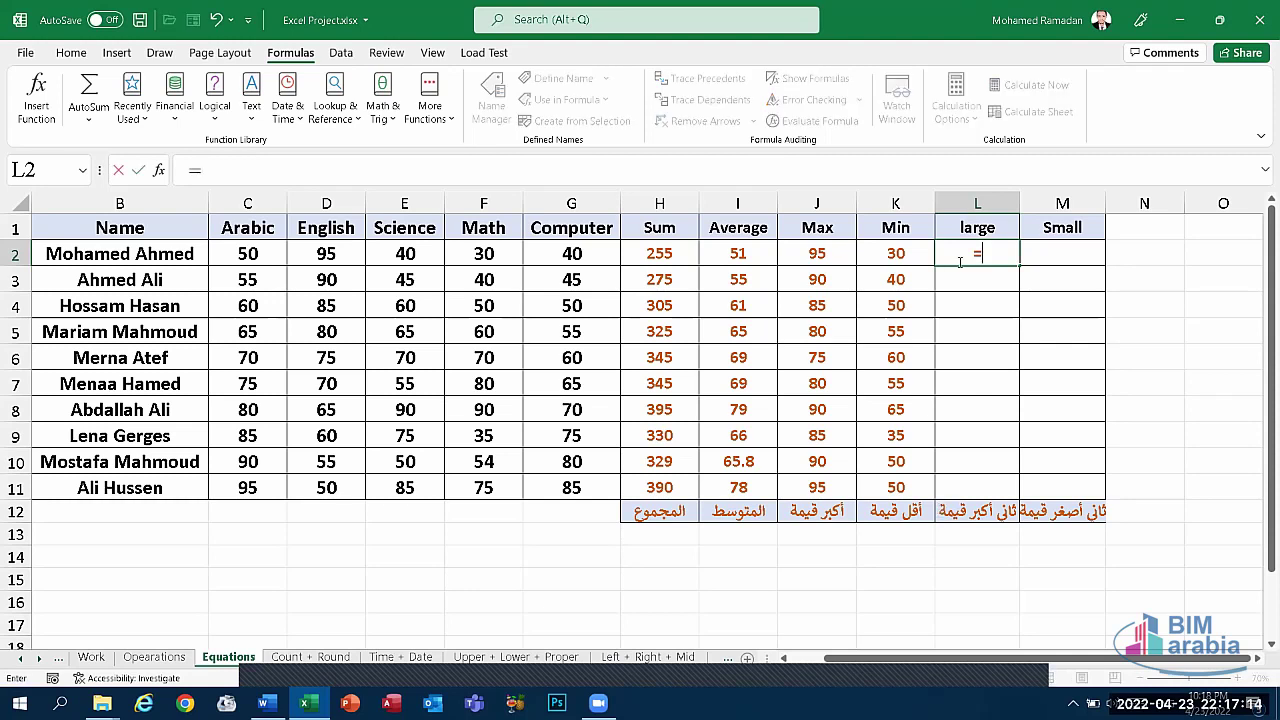
text(larg)
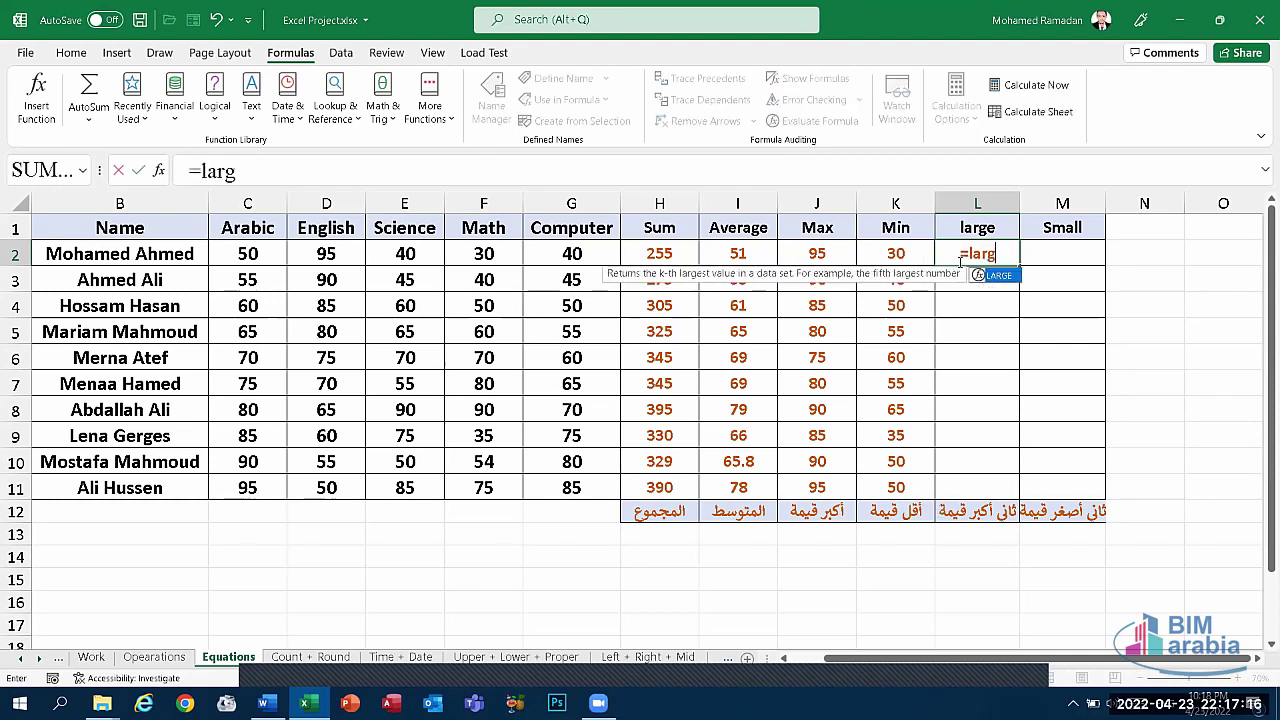
text(e()
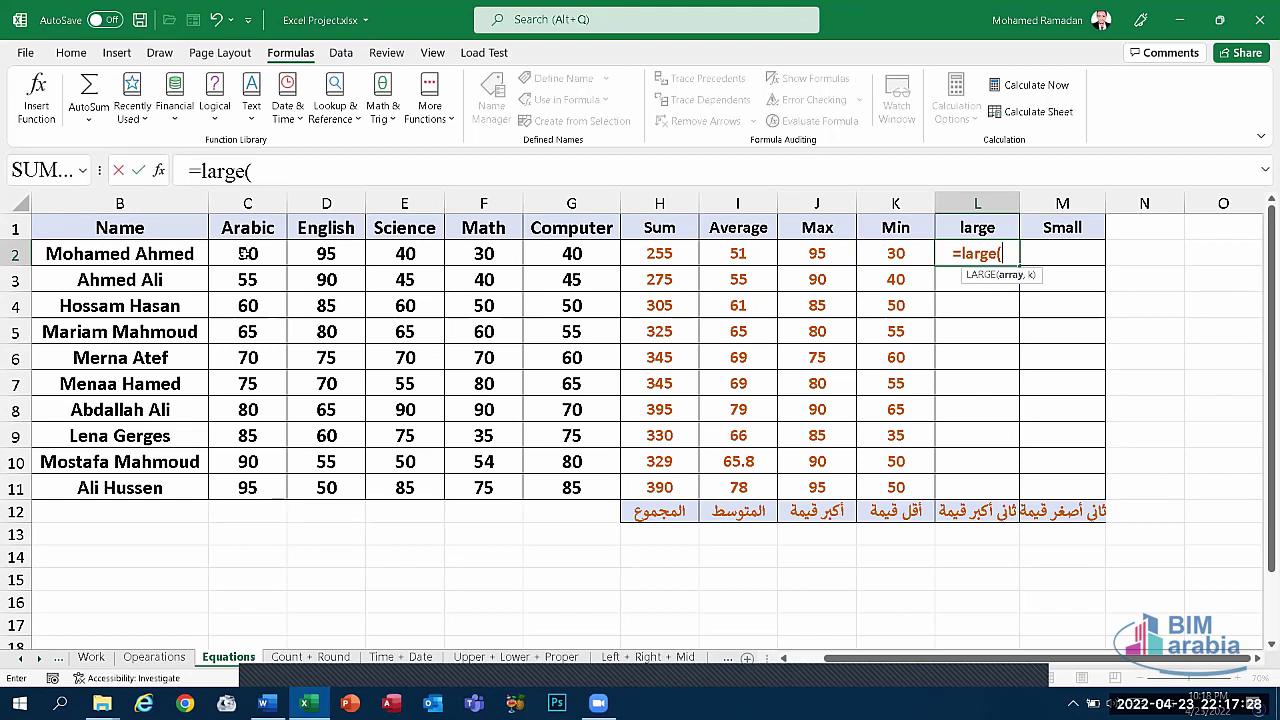
drag(245, 253, 552, 253)
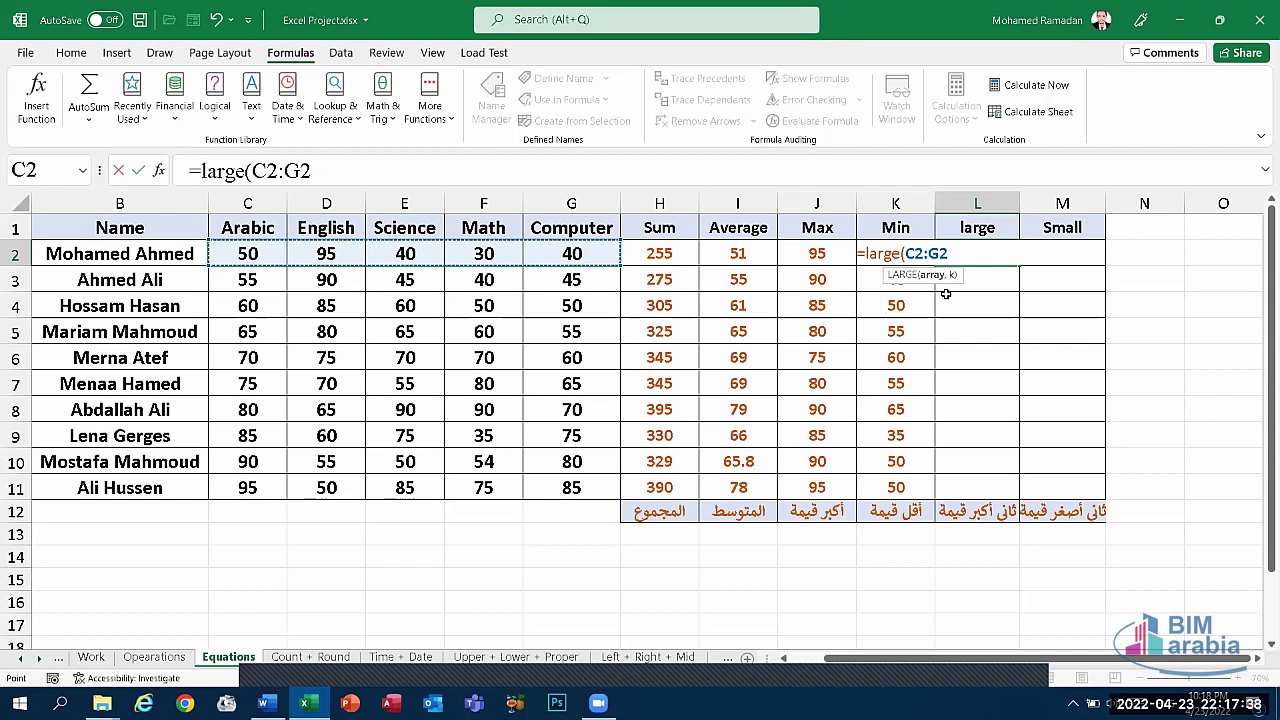
text(,)
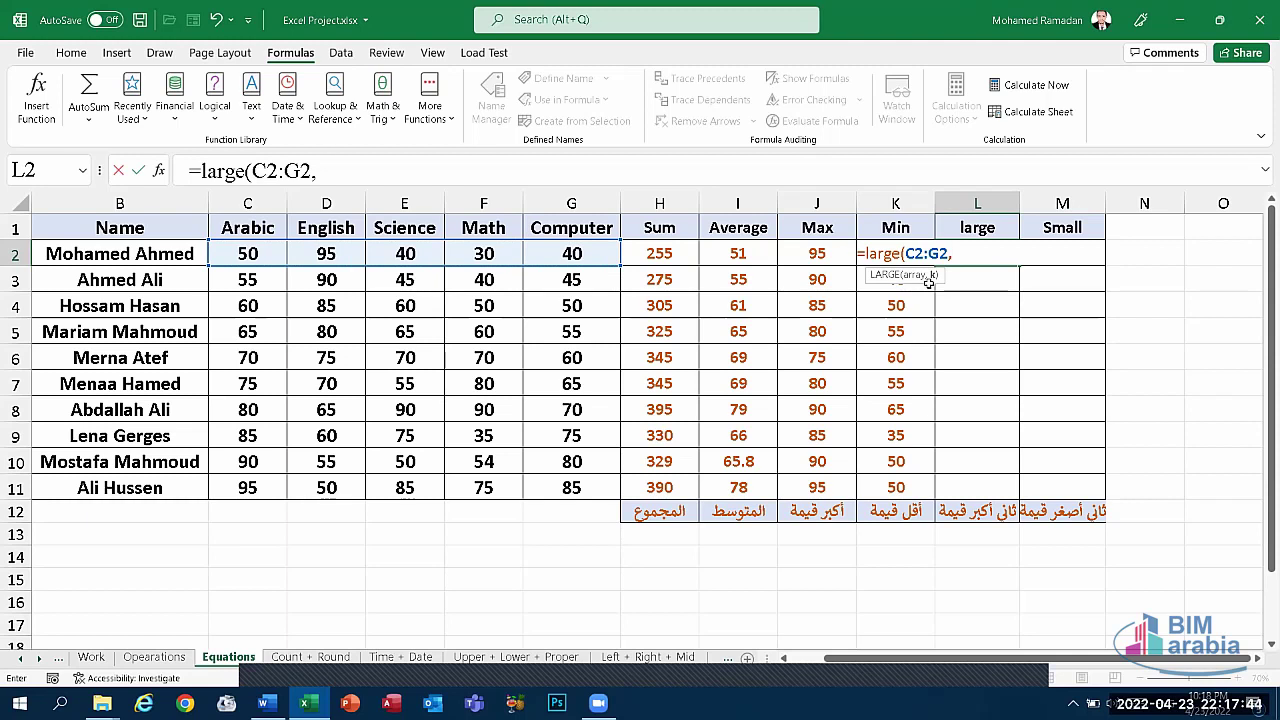
text(2)
key(BackSpace)
text(3)
key(BackSpace)
text(4)
key(BackSpace)
key(BackSpace)
text(,)
text(2)
key(Return)
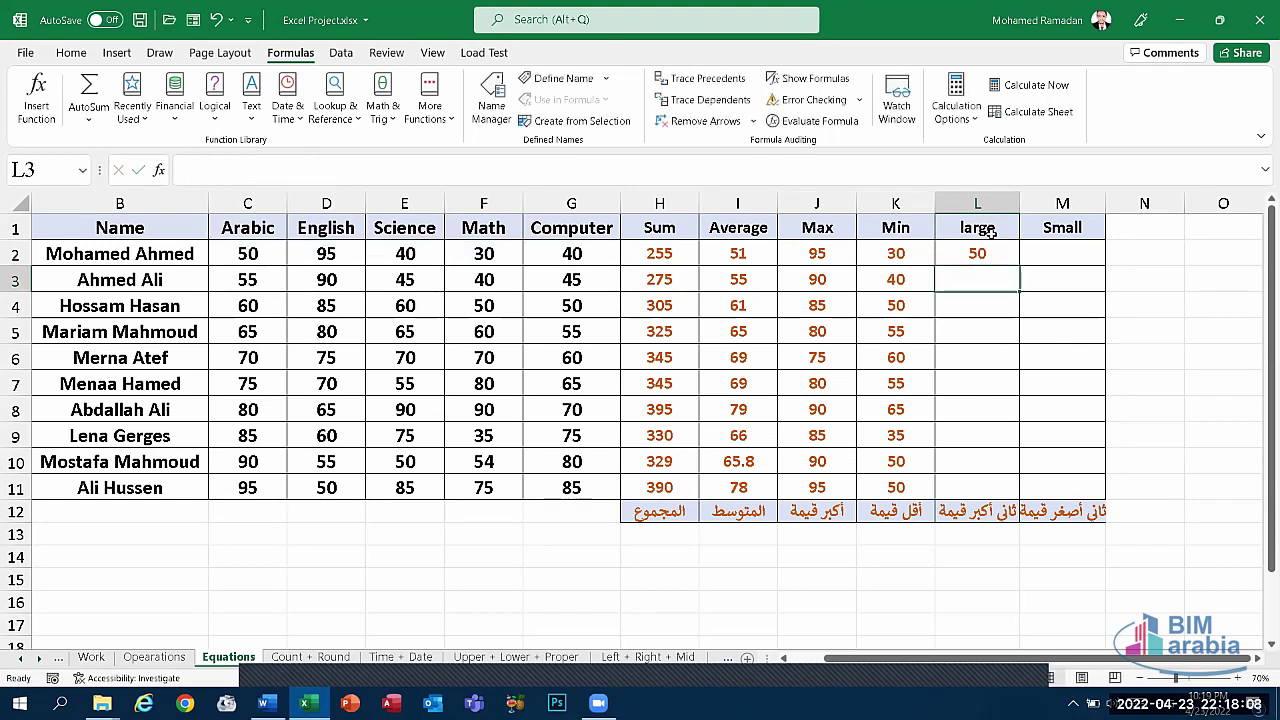
- Copy the LARGE formula down through L11, giving values from 50 to 90
click(980, 254)
double_click(1020, 266)
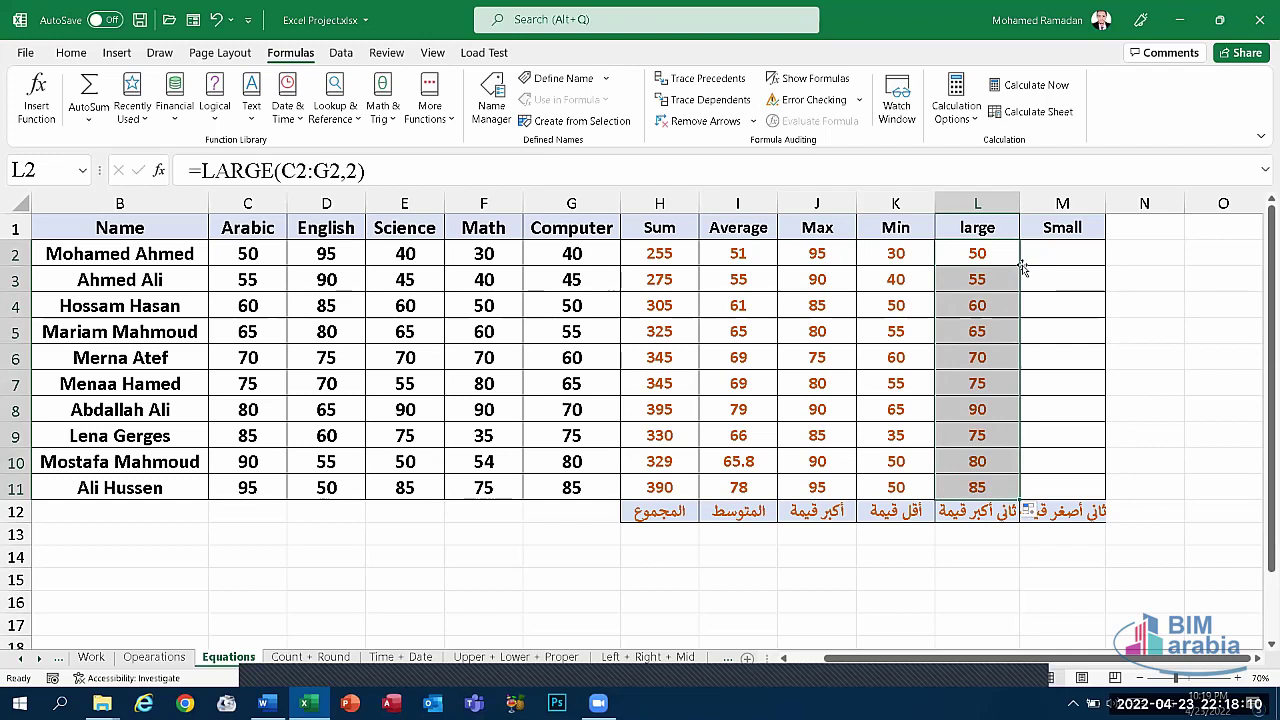
click(1070, 253)
- Enter =SMALL(C2:G2,2) in M2 and drag it down to M11, giving values 40 to 75
text(=)
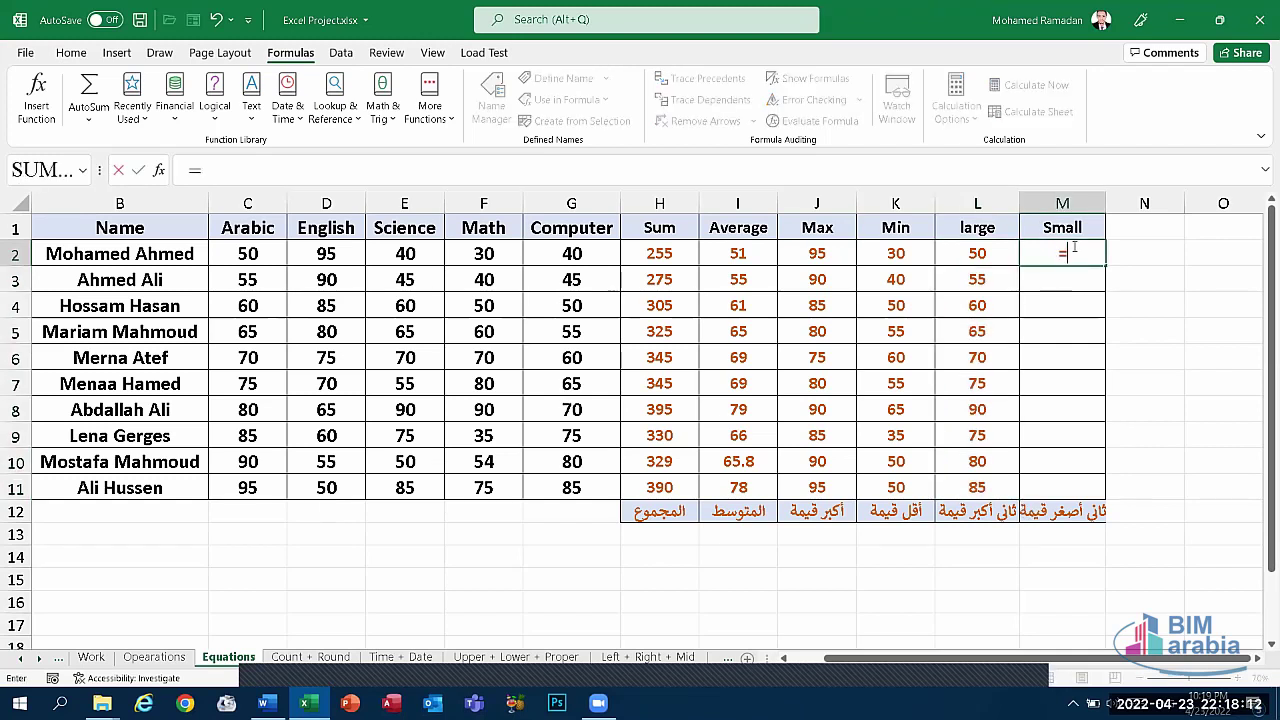
text(small)
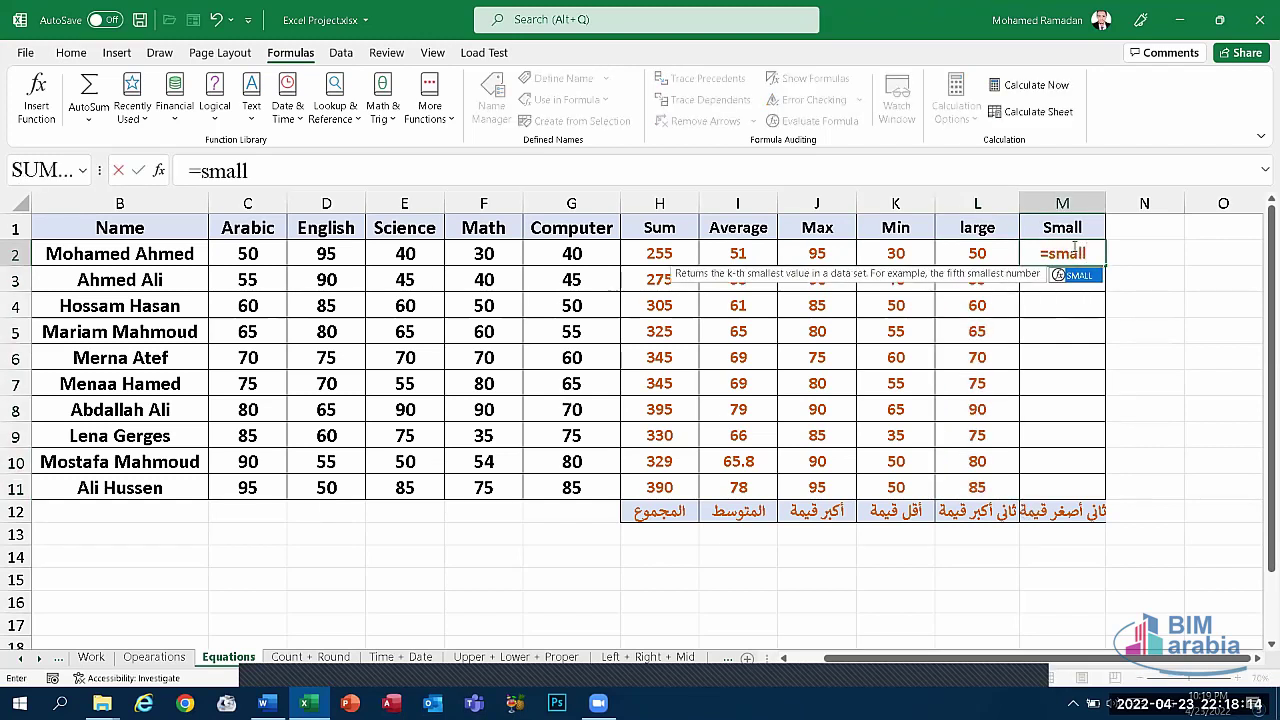
text(()
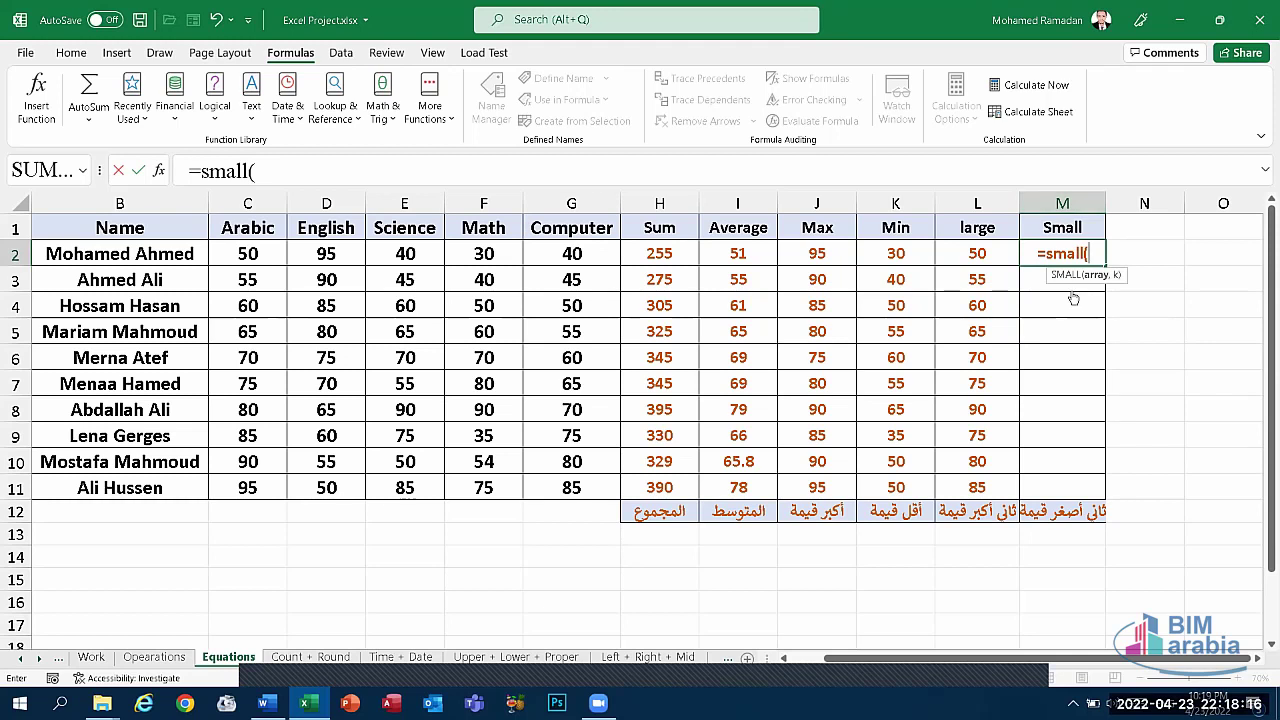
click(222, 258)
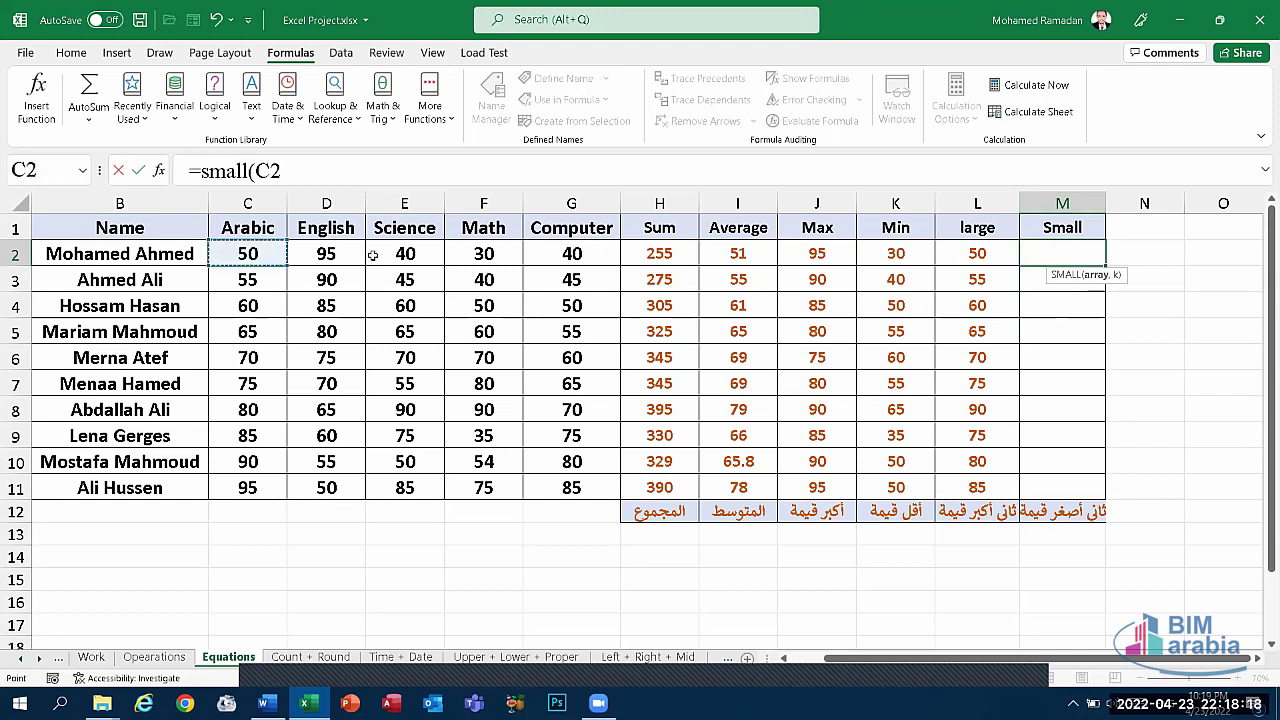
drag(372, 256, 550, 257)
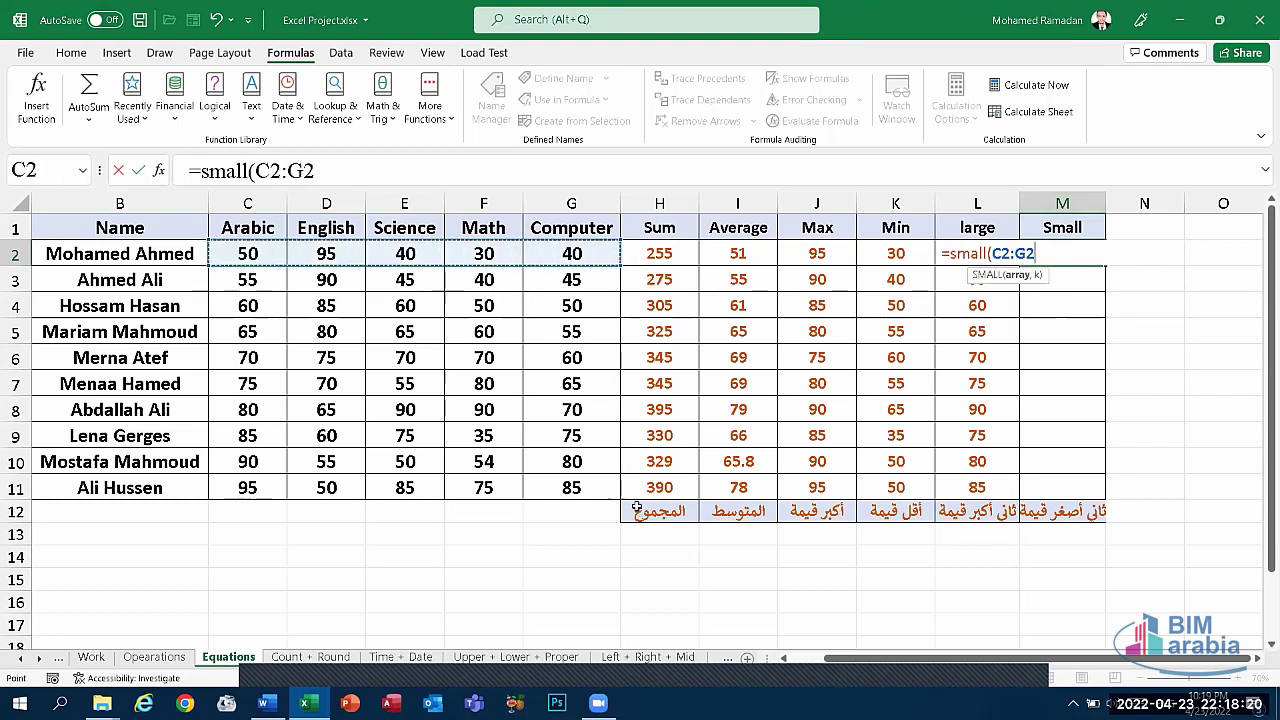
text(,)
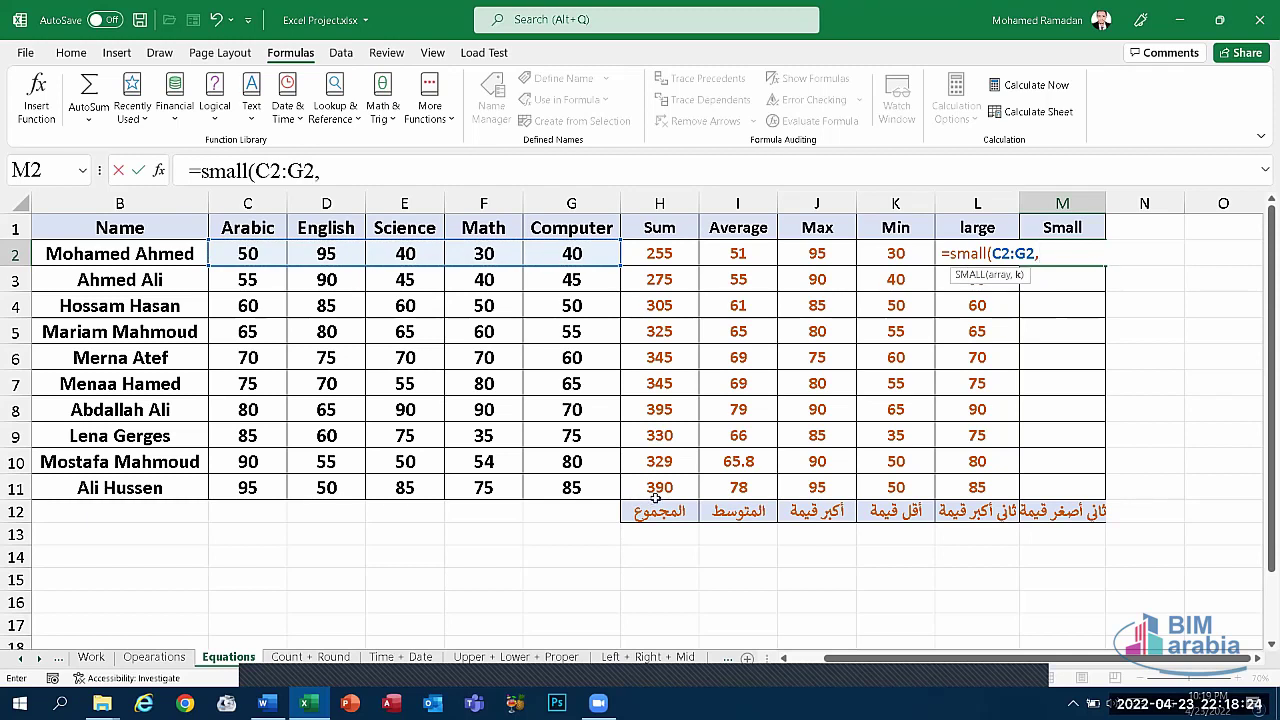
text(2)
text())
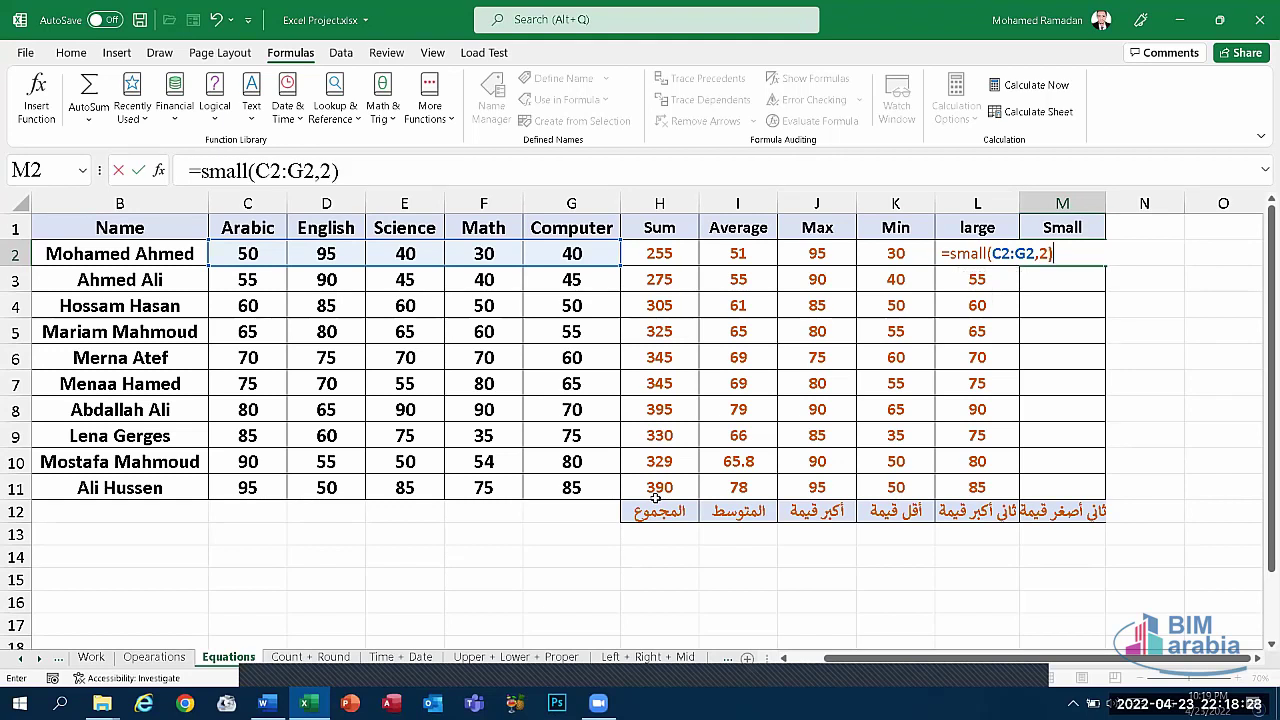
key(Return)
click(1090, 250)
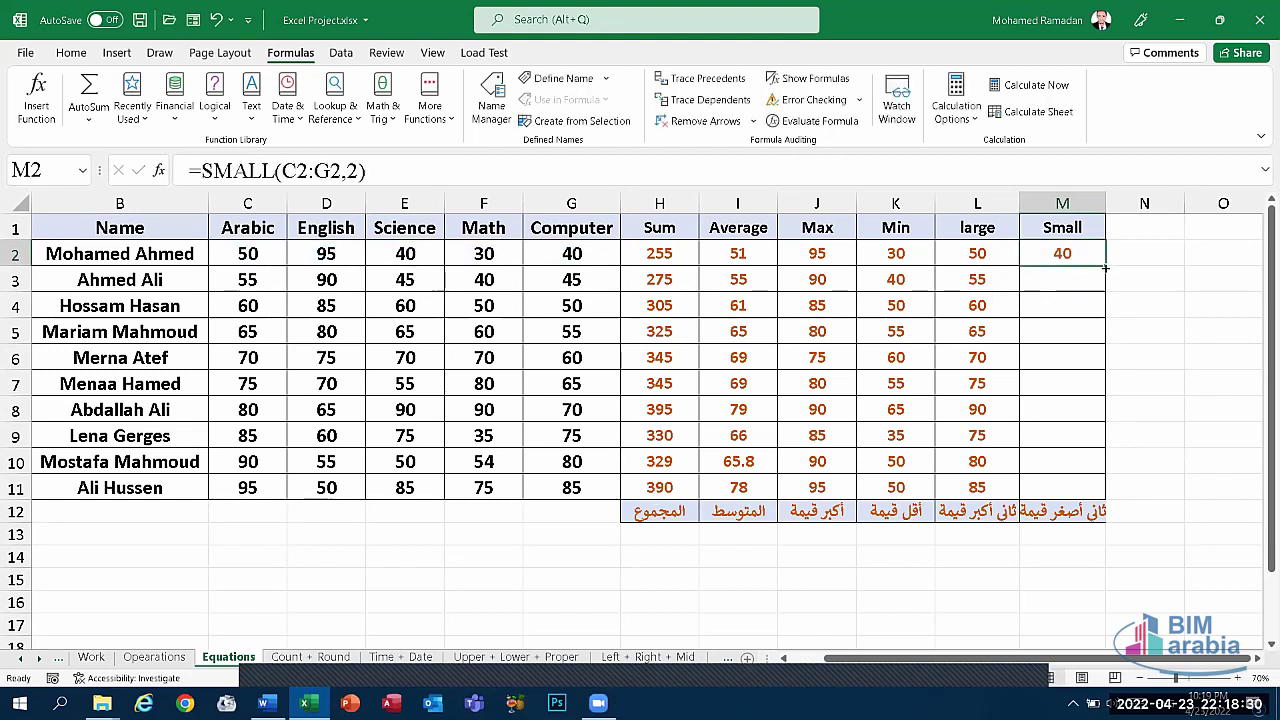
drag(1103, 265, 1084, 485)
click(1052, 456)
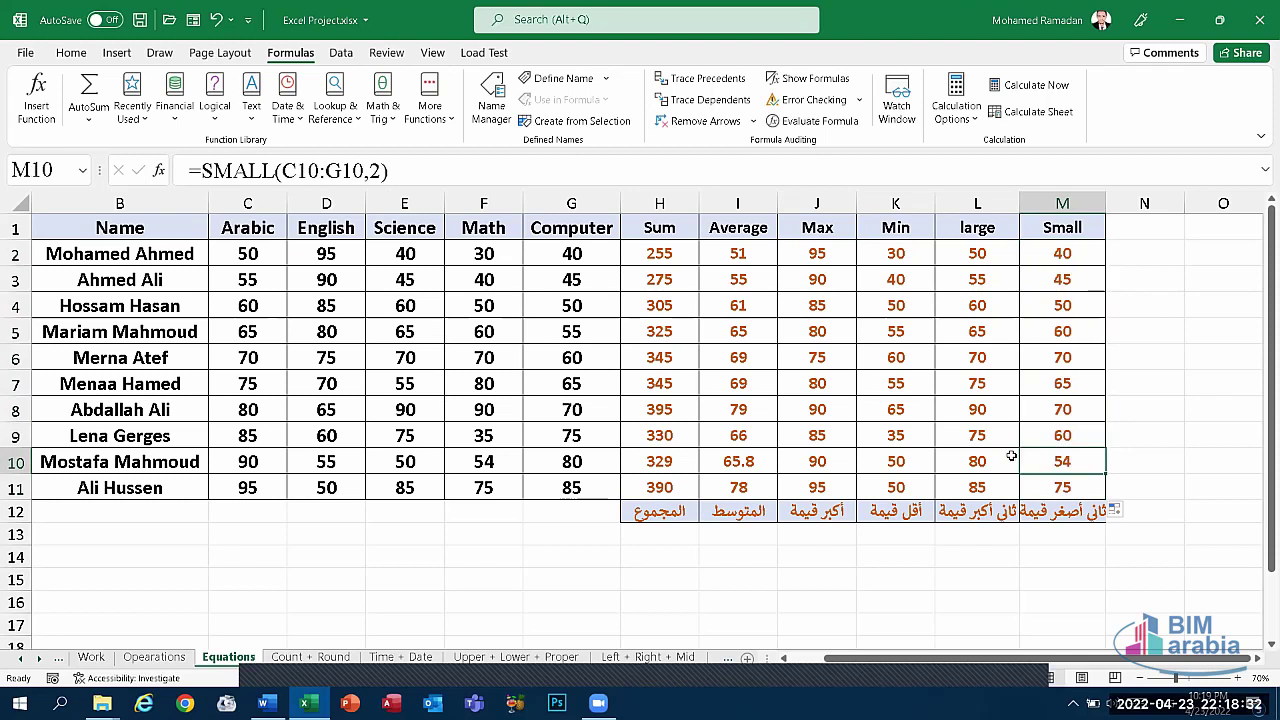
drag(1043, 253, 680, 488)
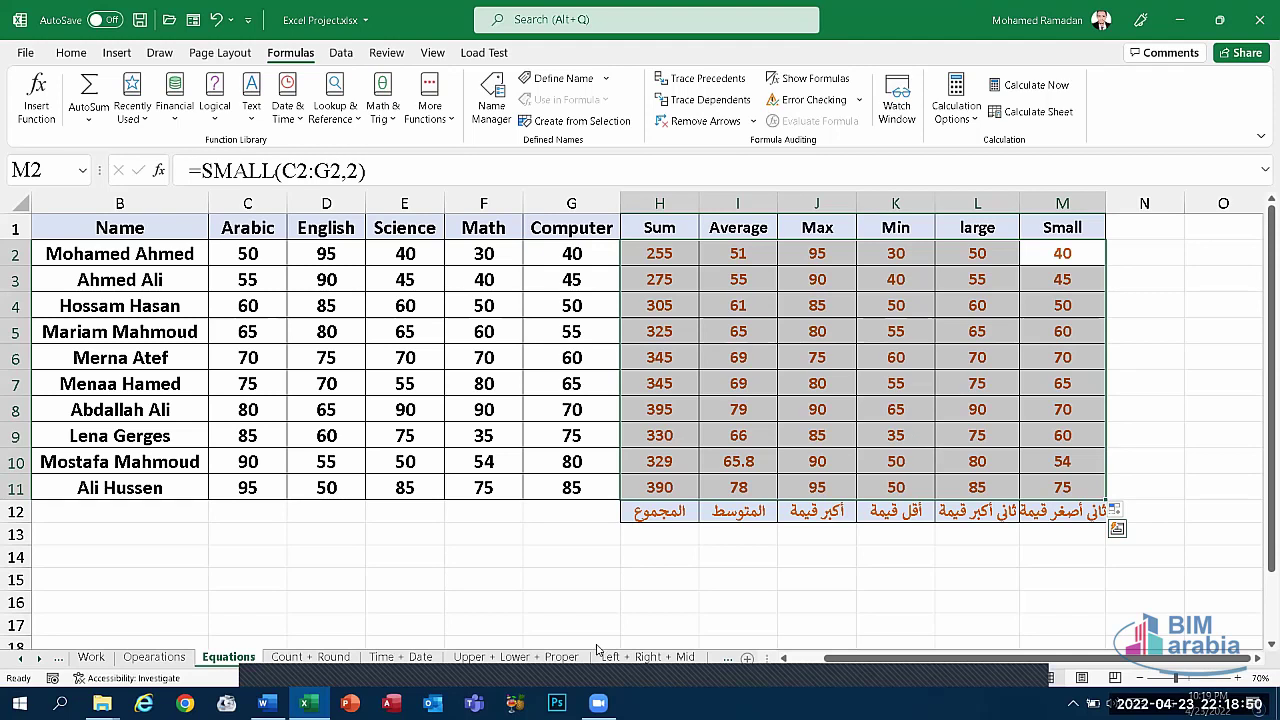
- Delete the Sum, Average, Max, Min, large and Small formulas from H2:M11
key(Delete)
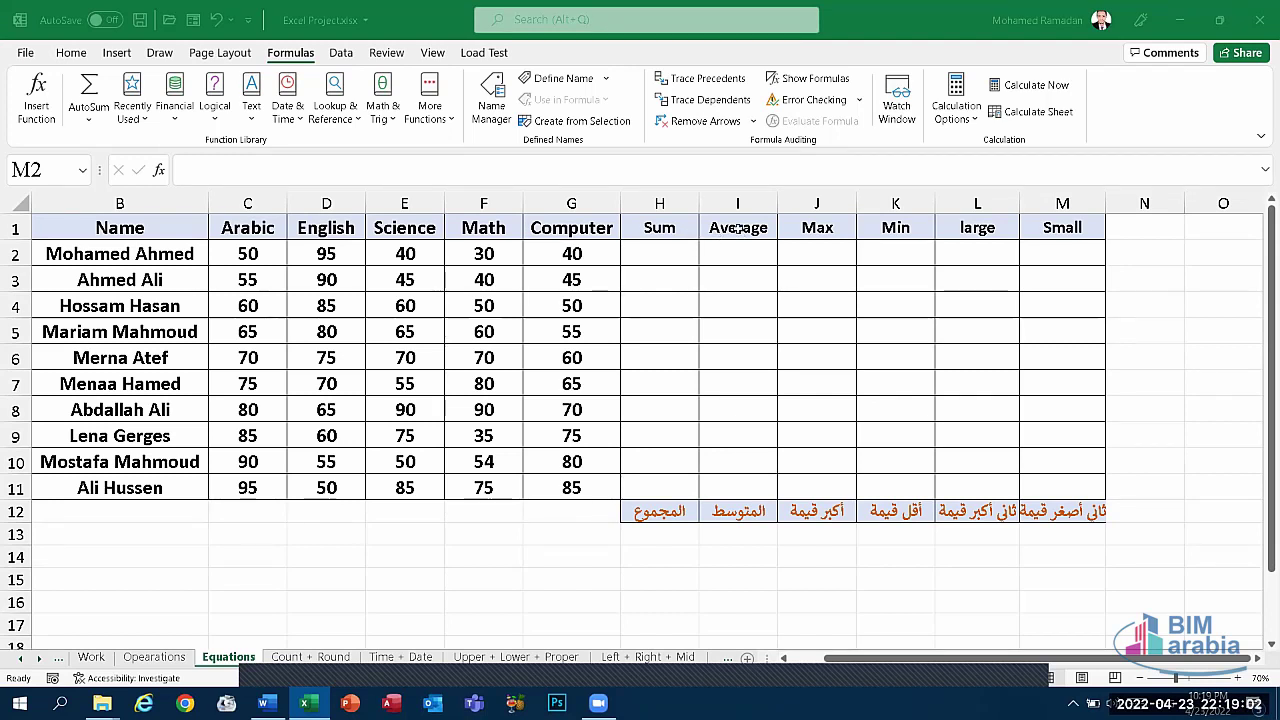
click(644, 229)
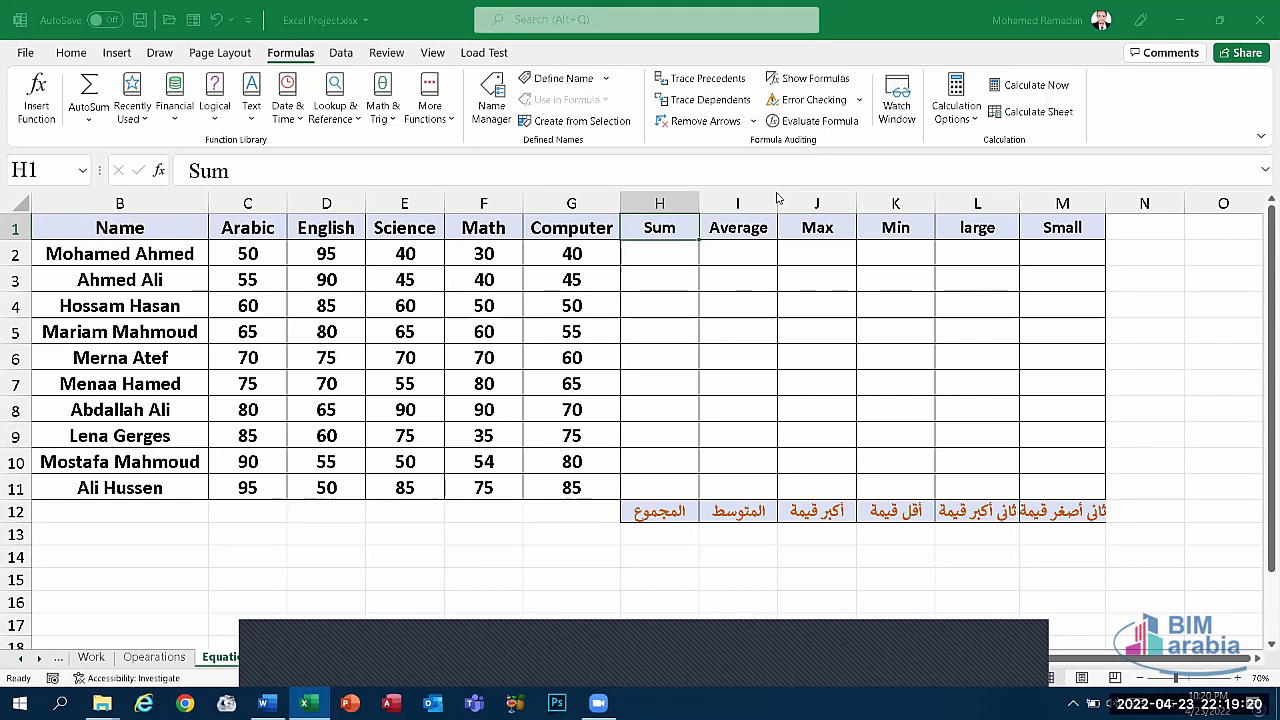
click(1061, 254)
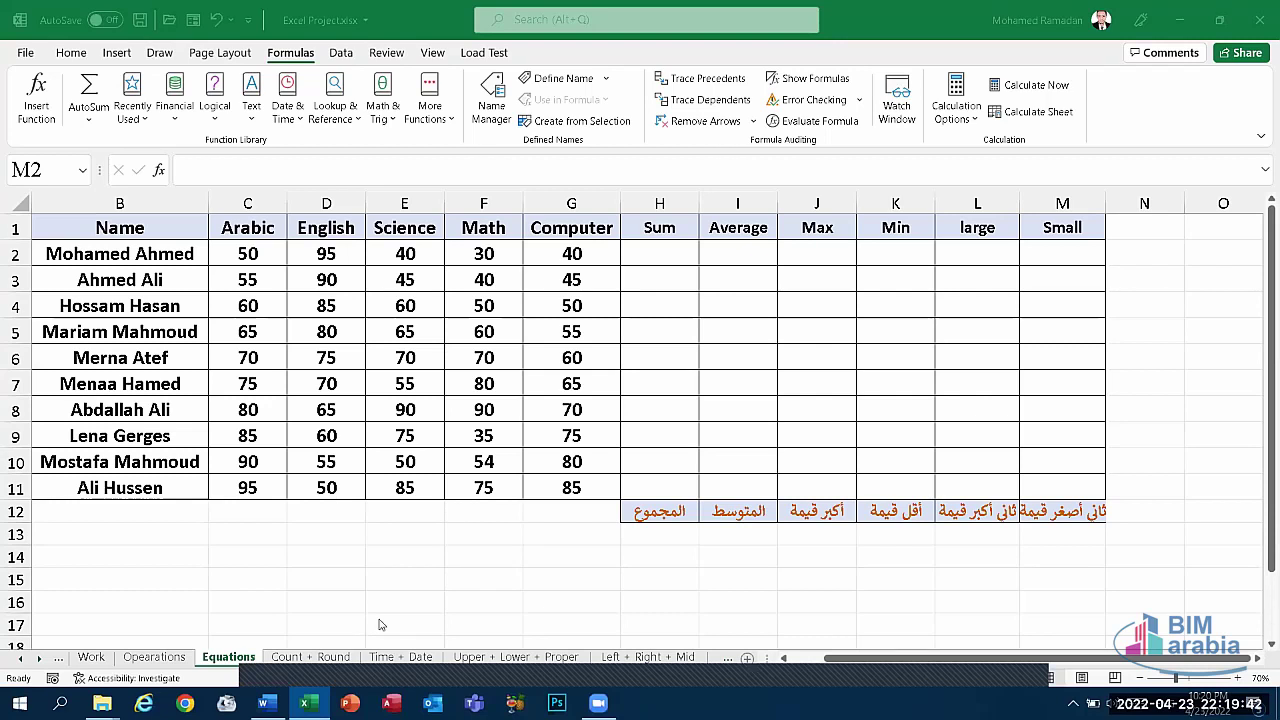
- Switch to the Count + Round sheet and autofit column F to its Count and Round labels
click(313, 657)
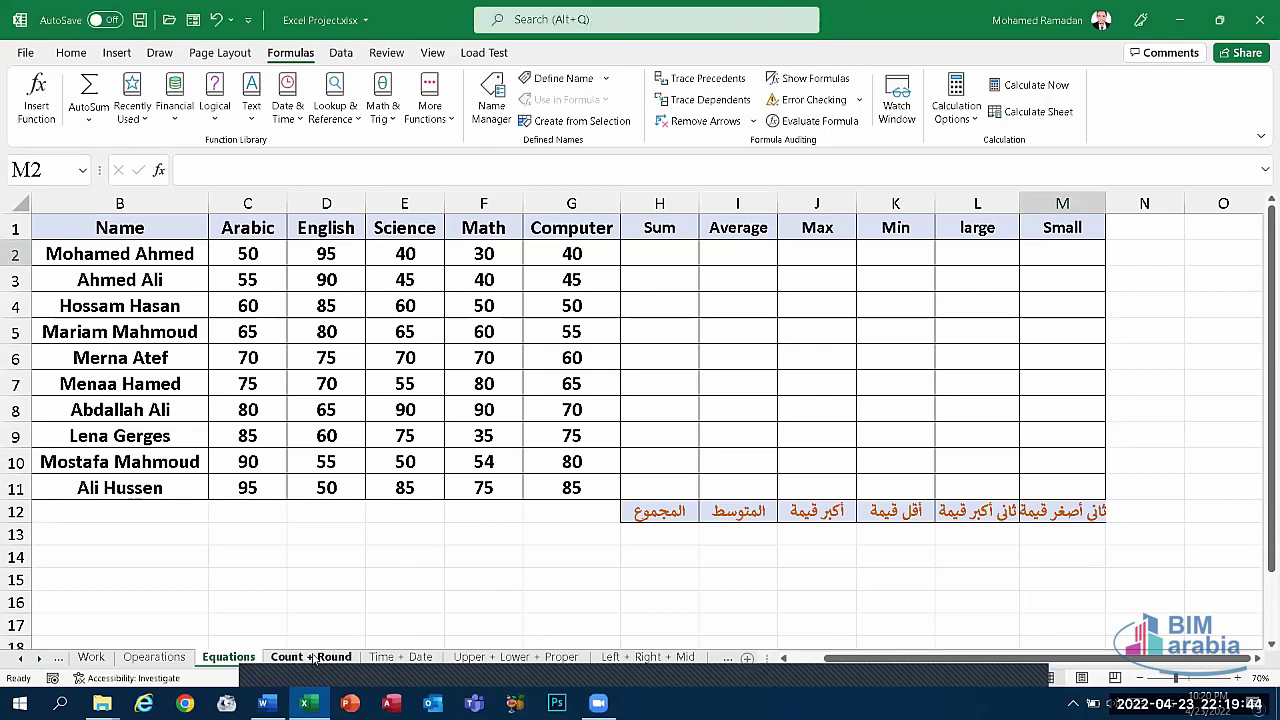
click(313, 657)
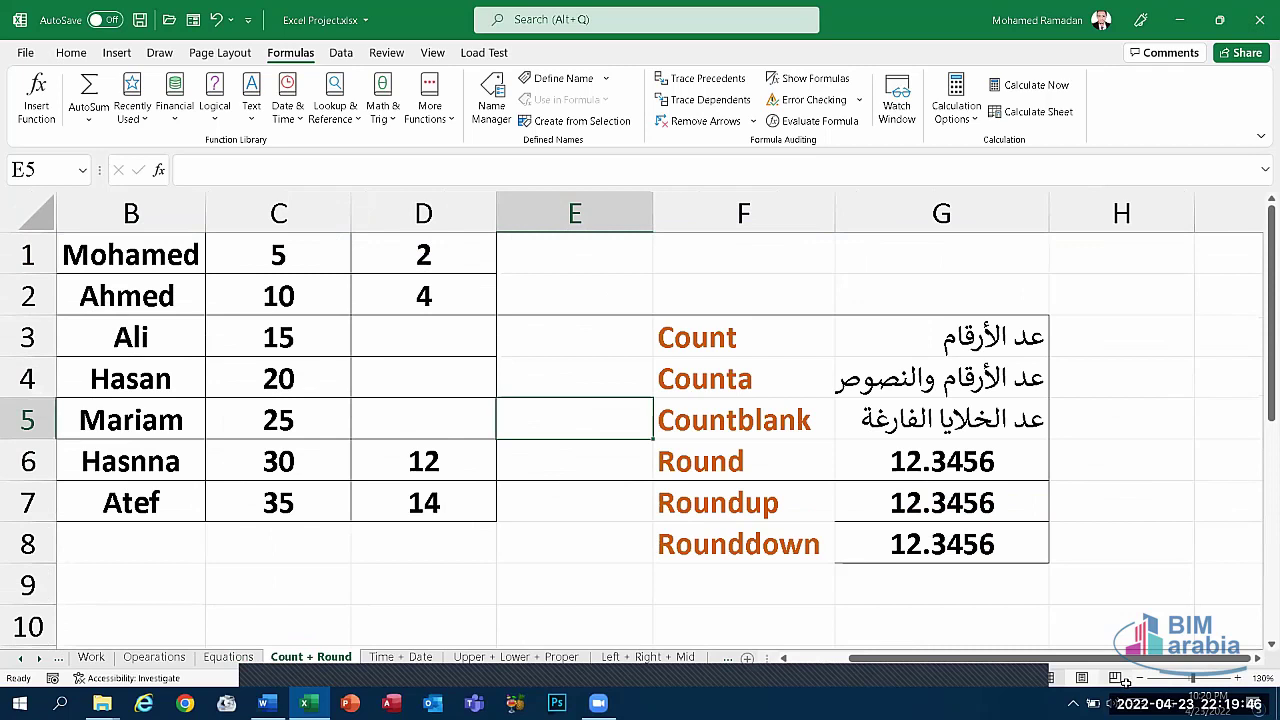
click(1140, 678)
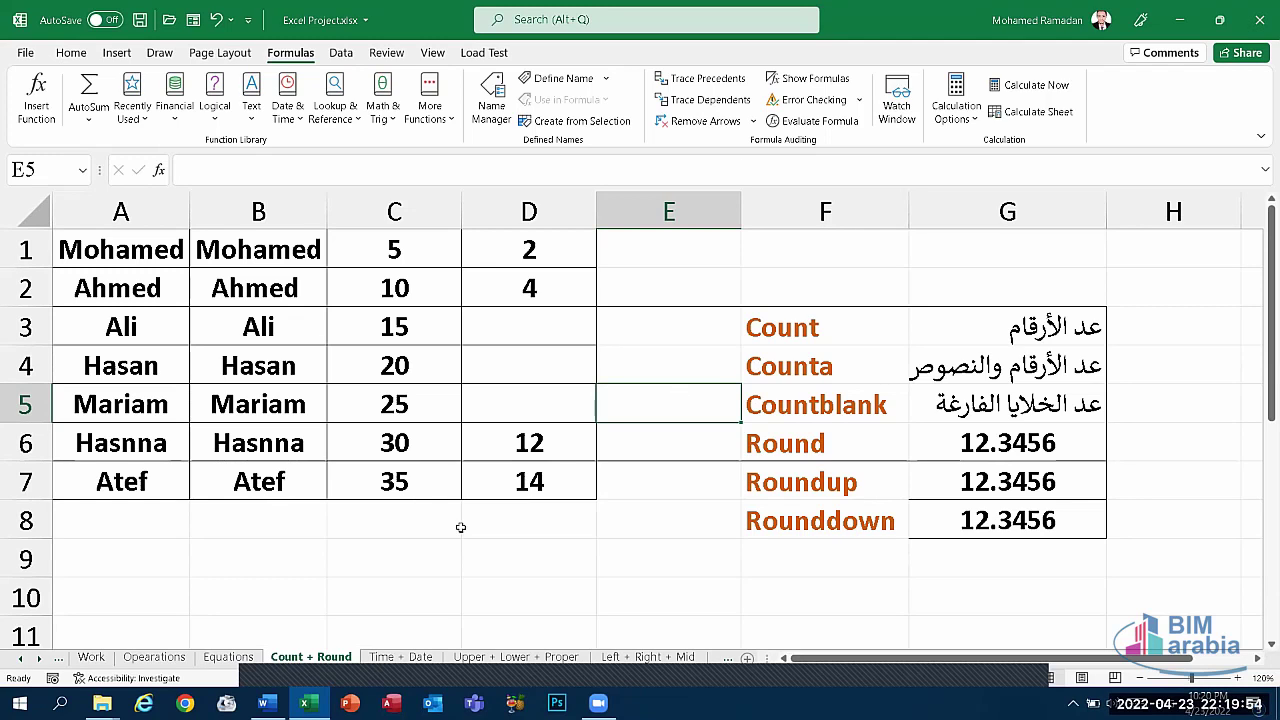
key(ctrl+Page_Up)
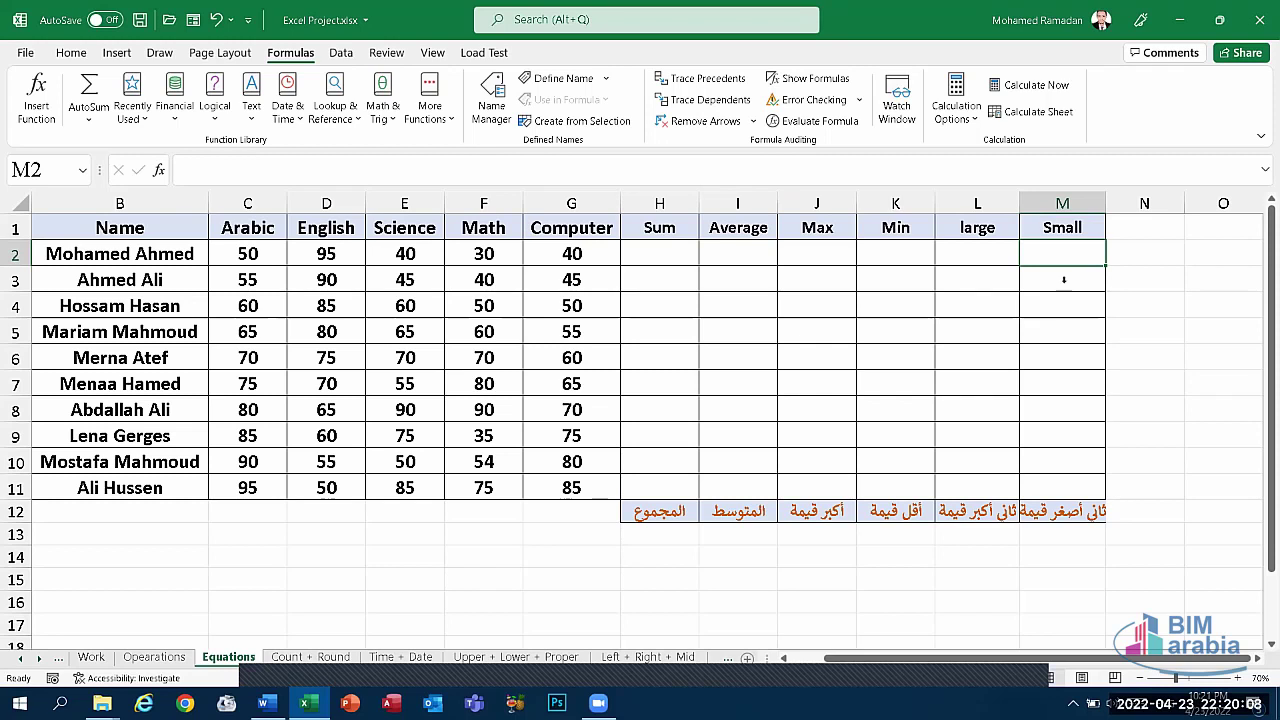
click(330, 656)
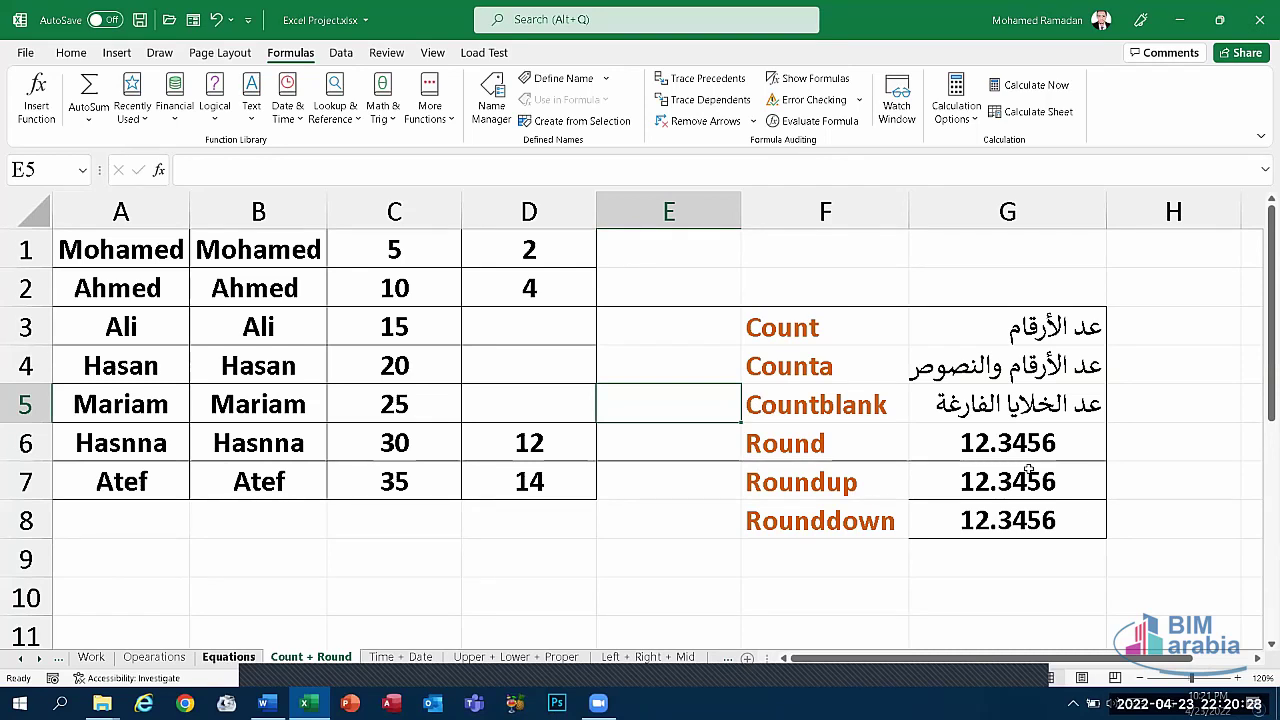
key(ctrl+Page_Up)
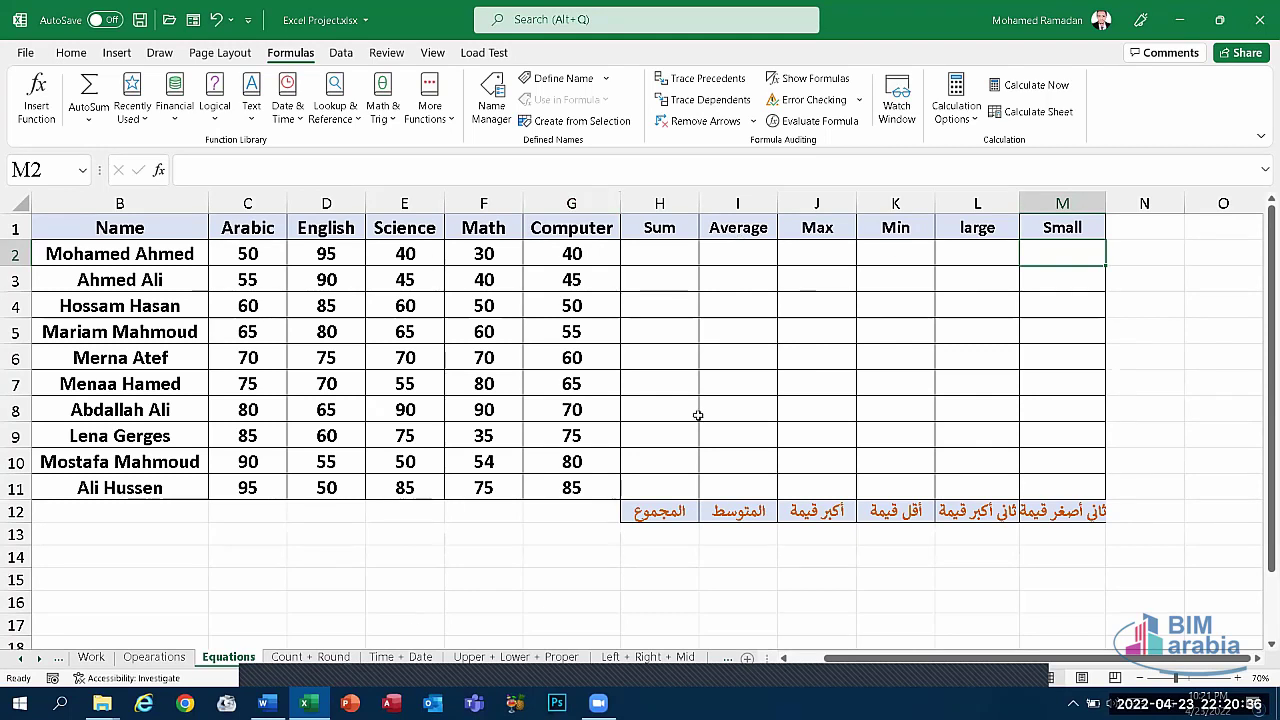
key(ctrl+Page_Down)
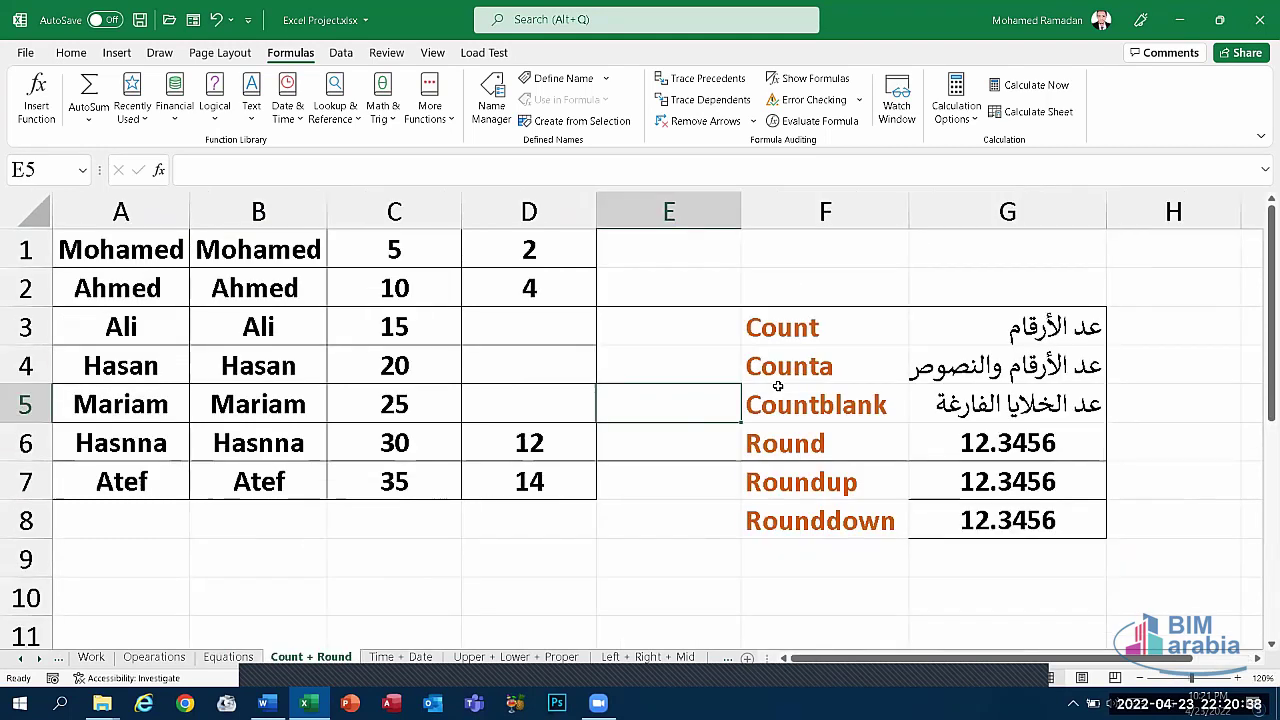
double_click(908, 211)
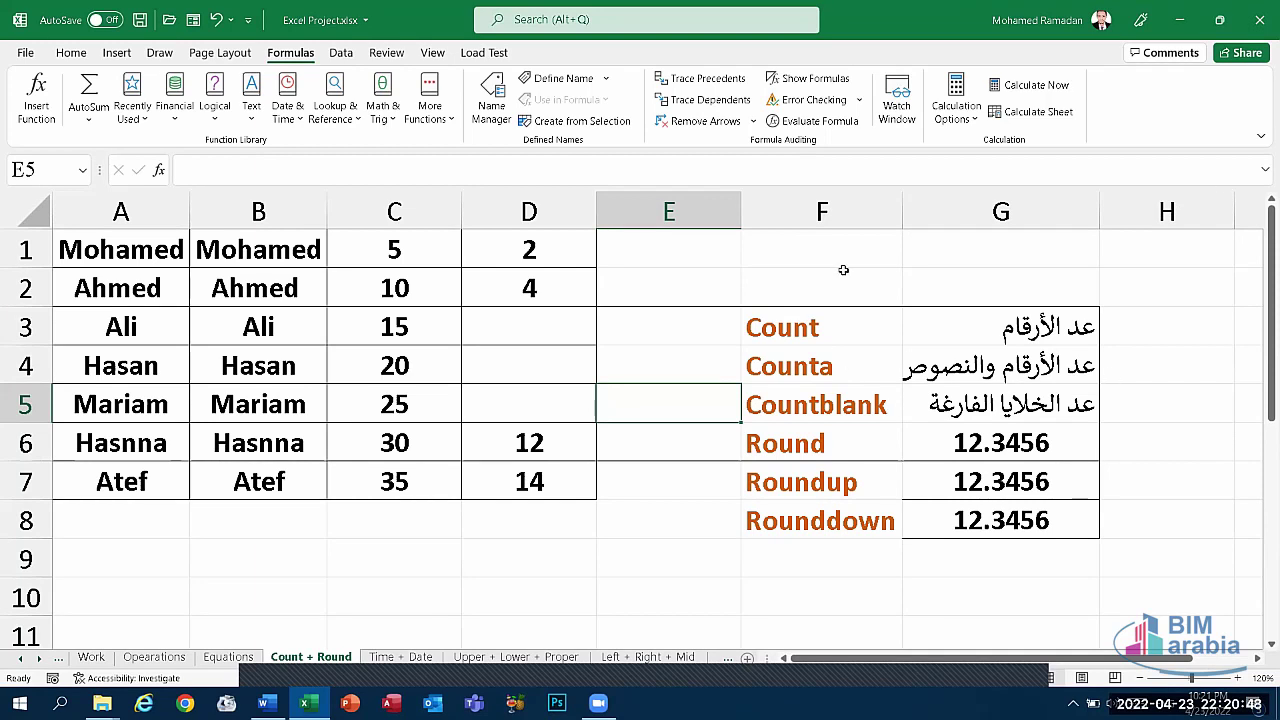
- Abandon the =counta entry typed in F2, leaving it empty, and move to F4
click(876, 297)
text(=c)
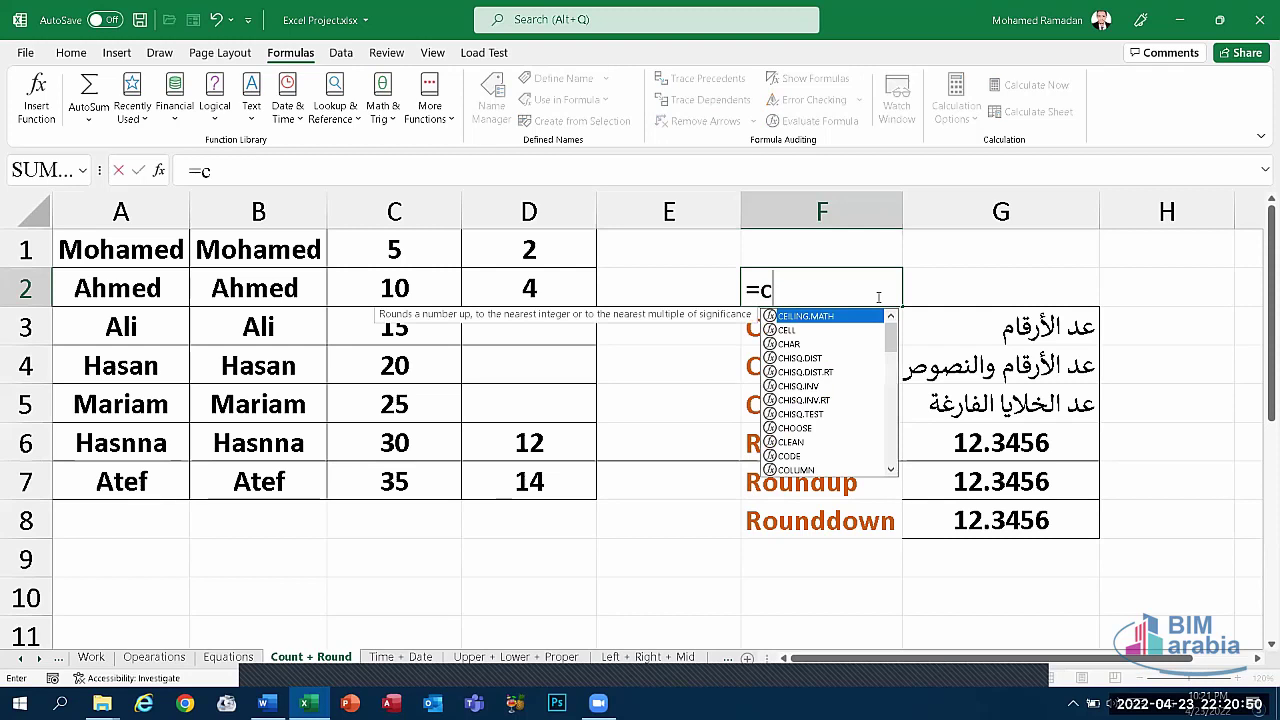
text(ounta)
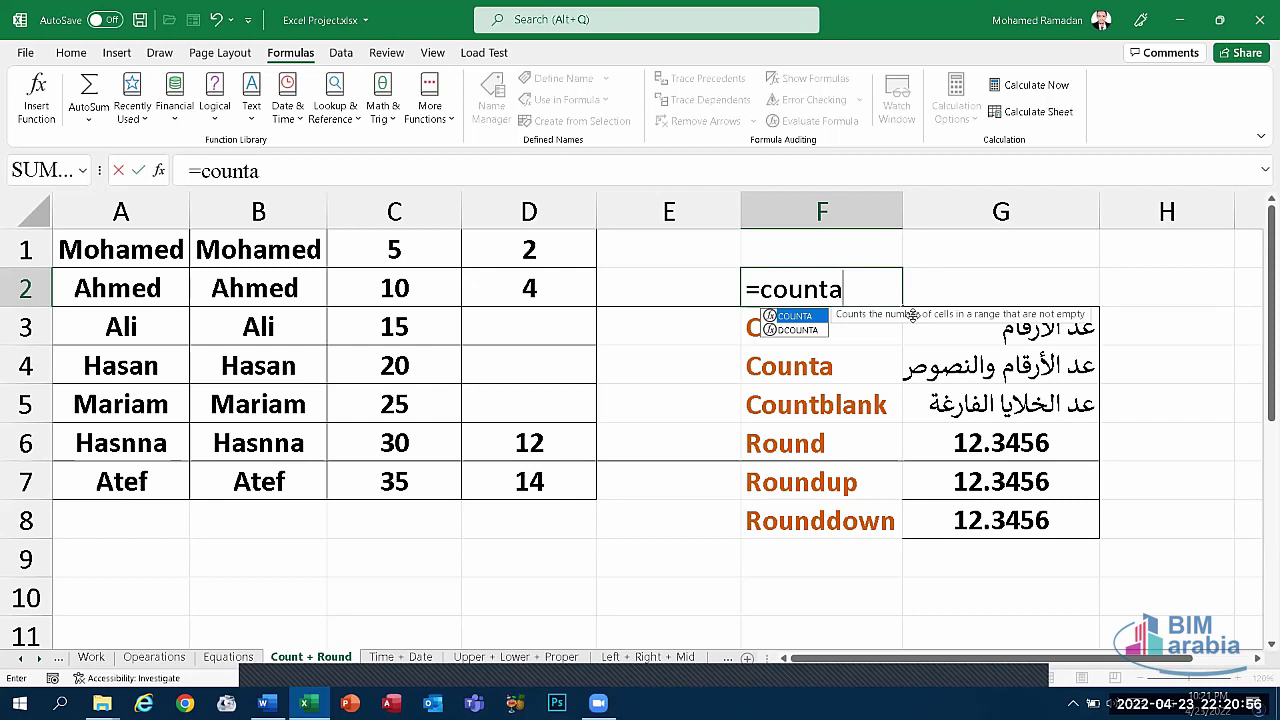
key(BackSpace)
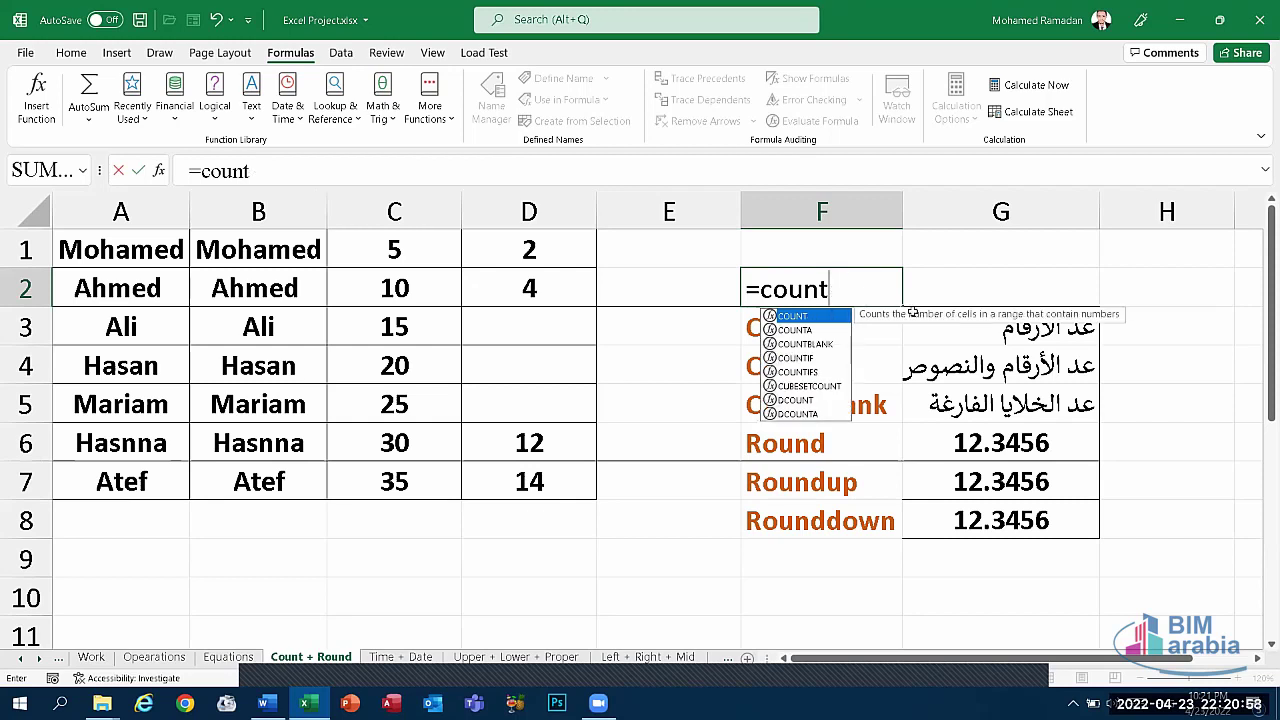
key(BackSpace)
key(BackSpace)
key(BackSpace)
key(Escape)
click(972, 303)
click(893, 364)
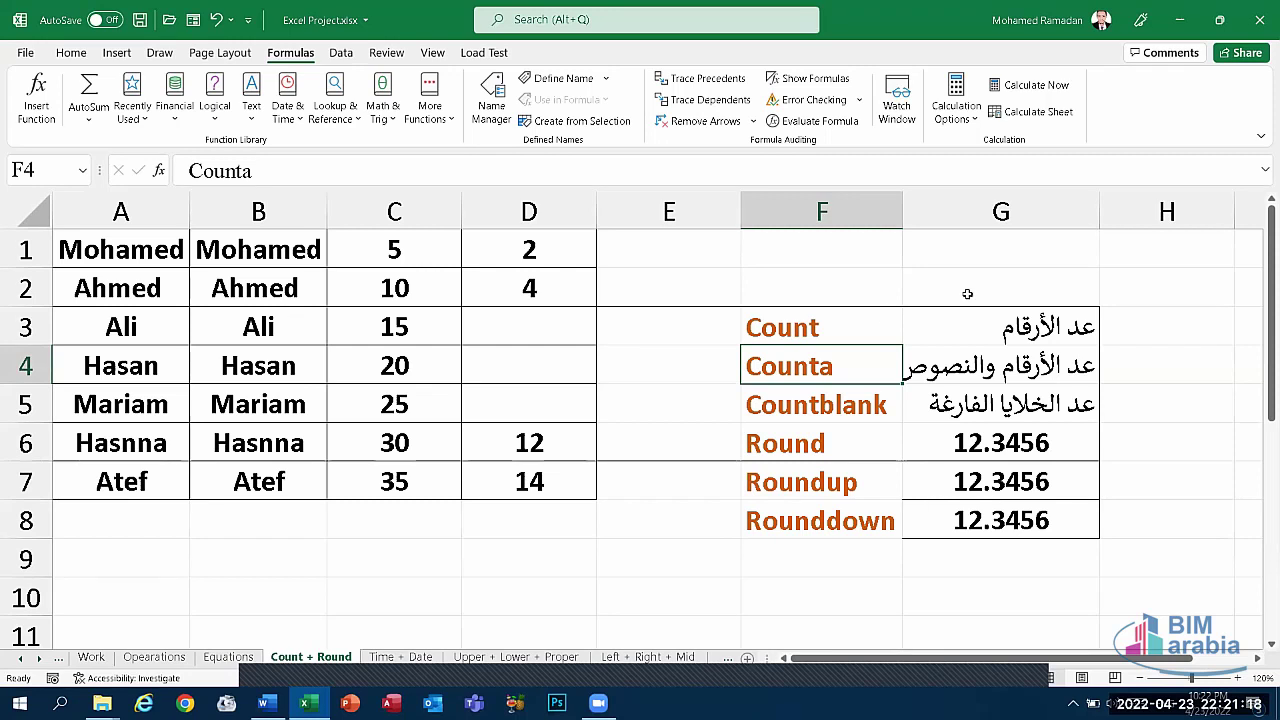
- Enter =COUNT(A1:D7) in E3, returning 11 numeric cells
click(673, 321)
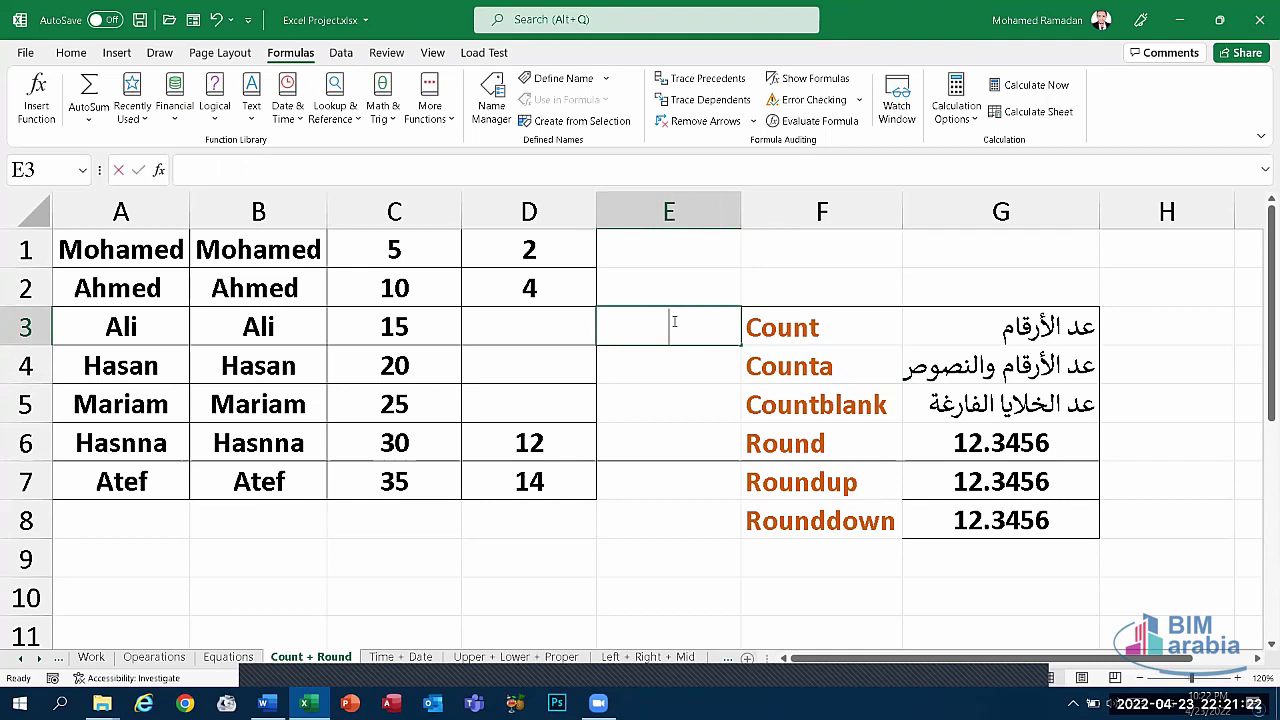
text(=co)
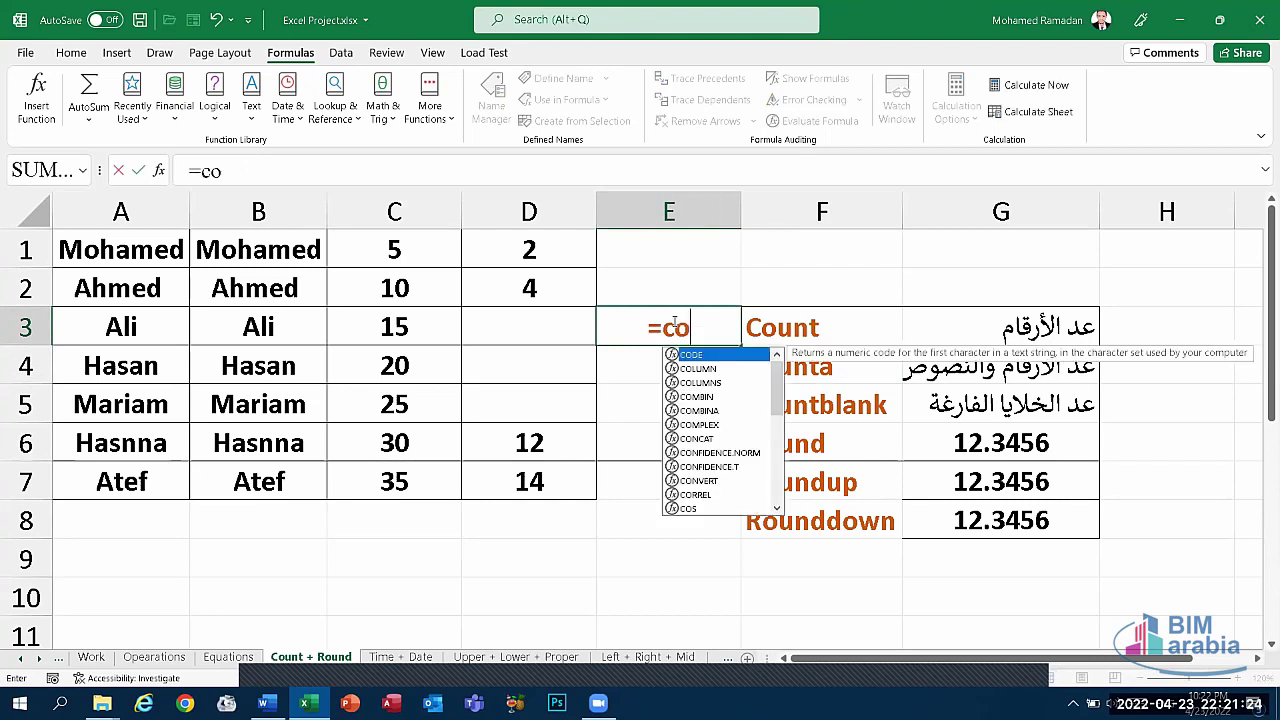
text(unt)
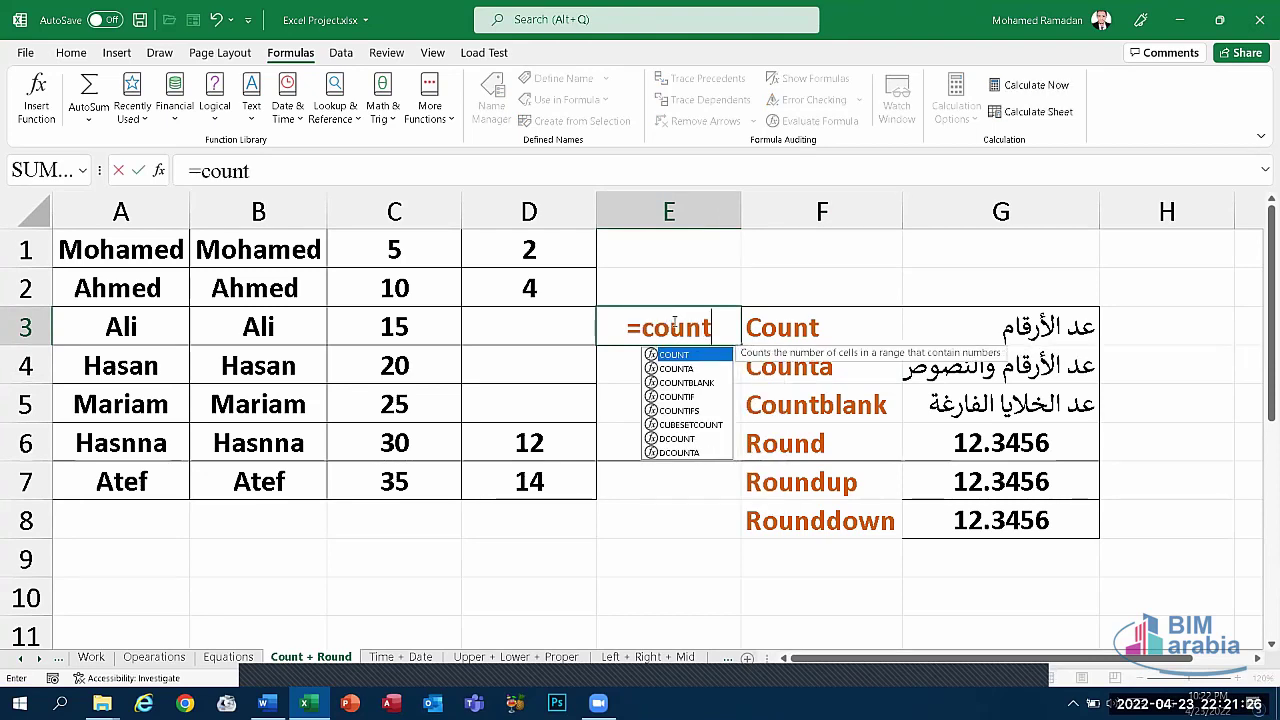
text(()
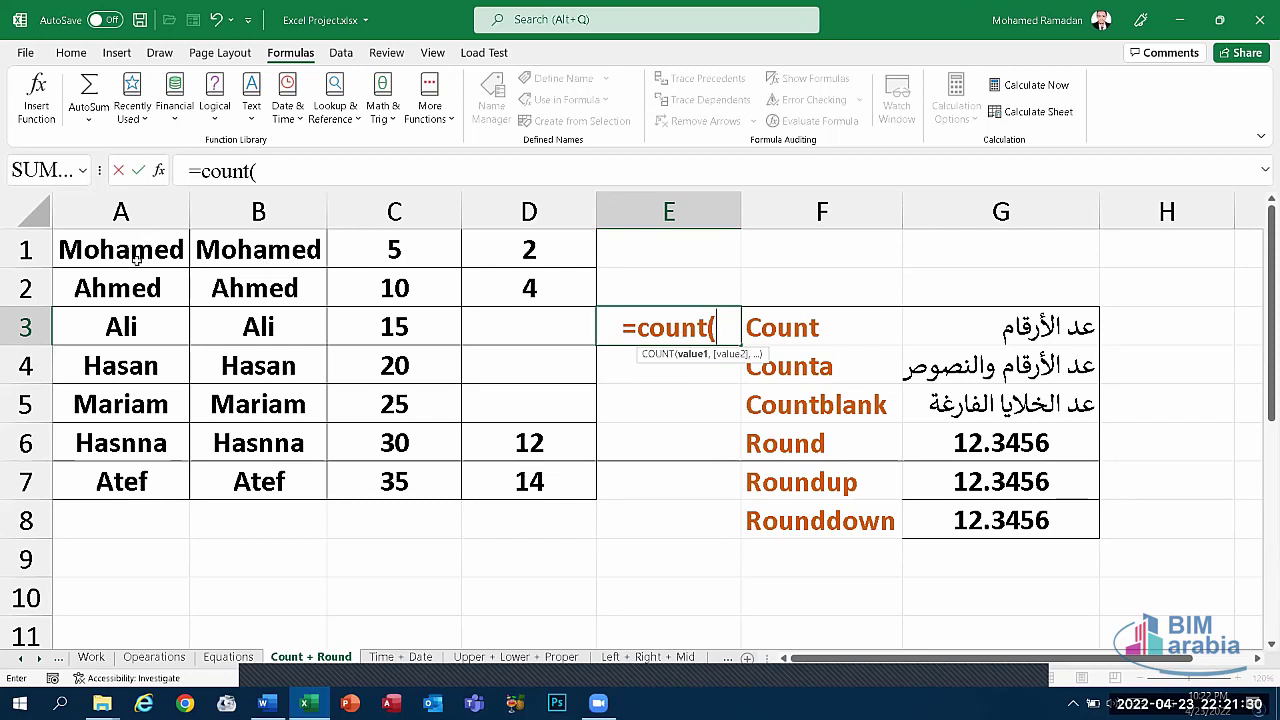
drag(120, 250, 532, 501)
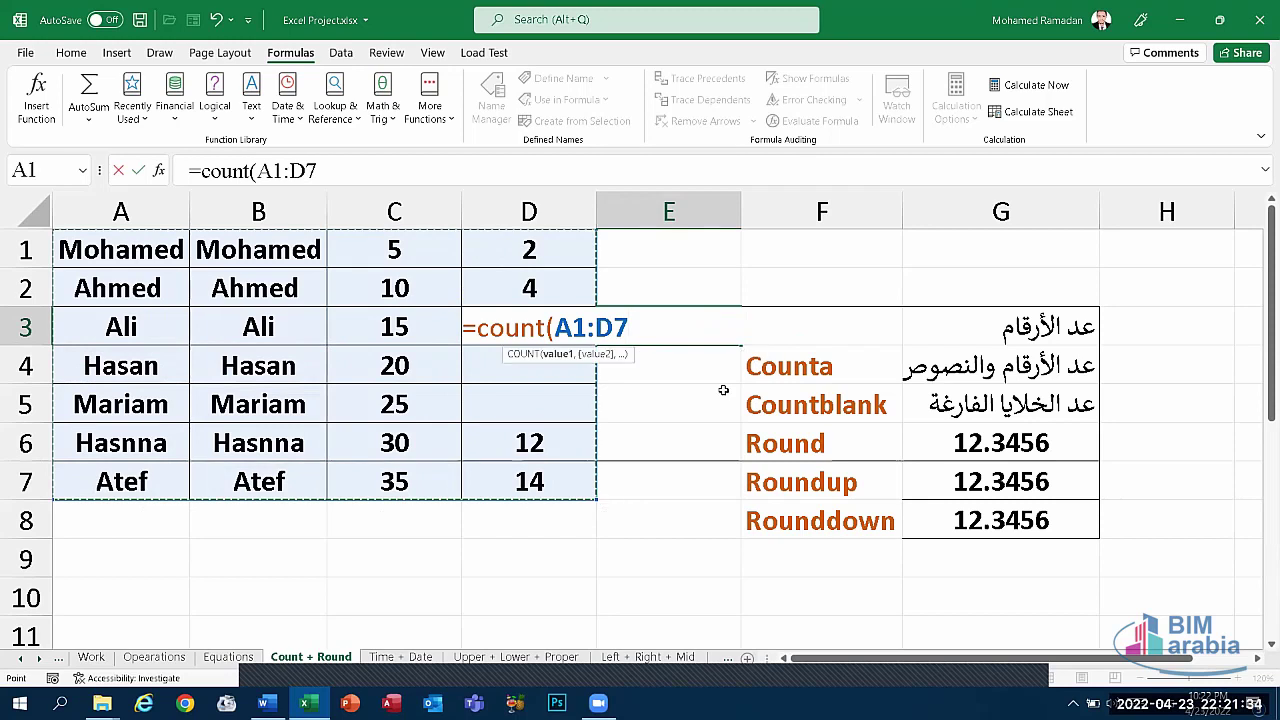
text())
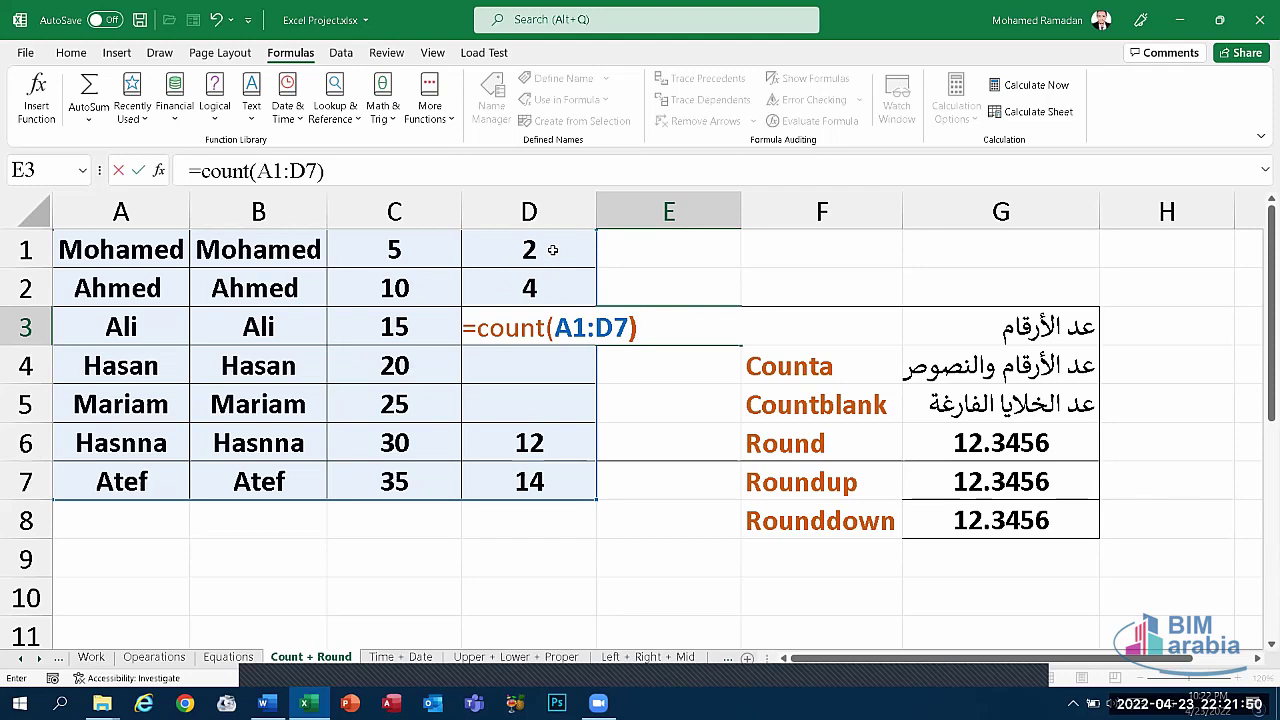
key(Return)
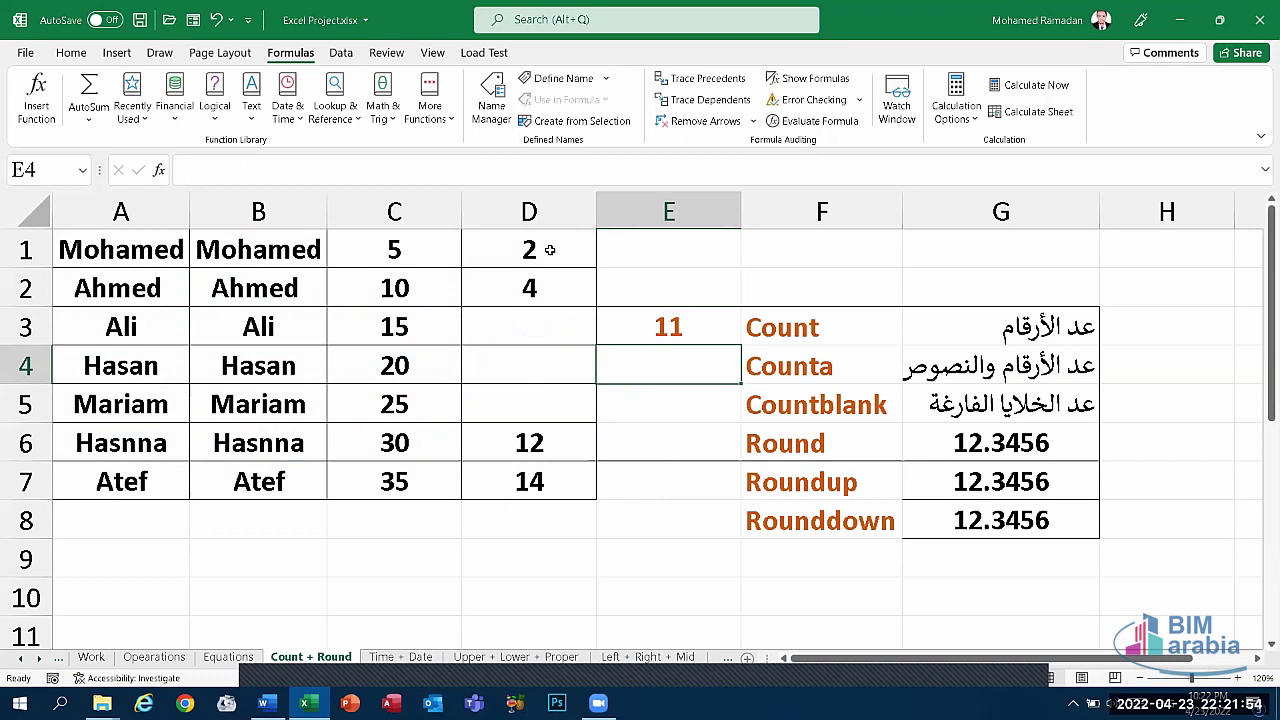
drag(384, 254, 404, 294)
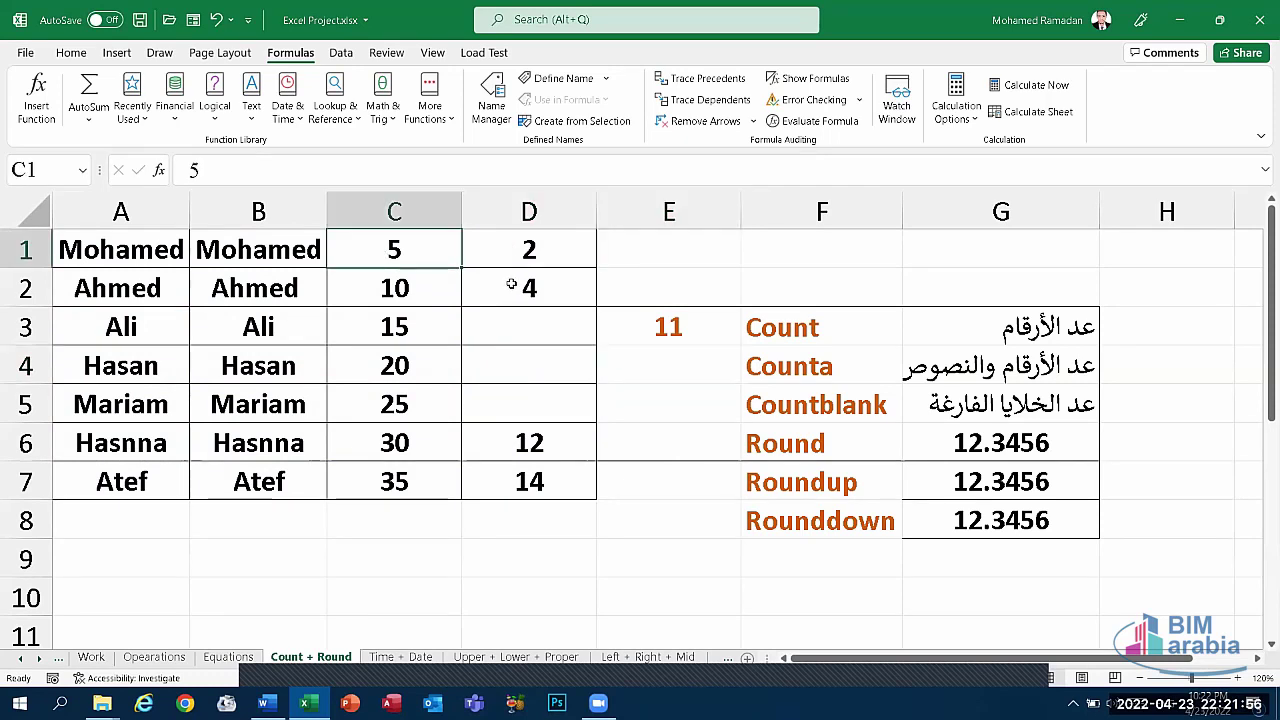
drag(517, 286, 520, 252)
click(683, 336)
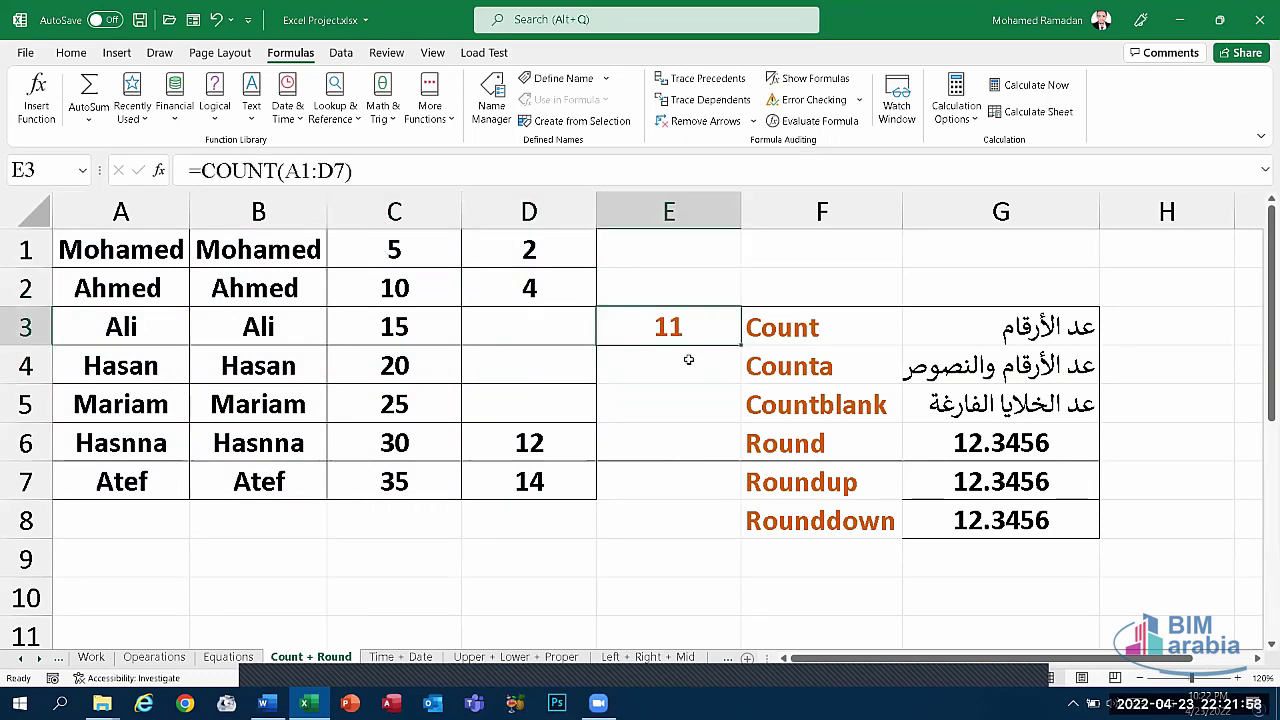
click(689, 366)
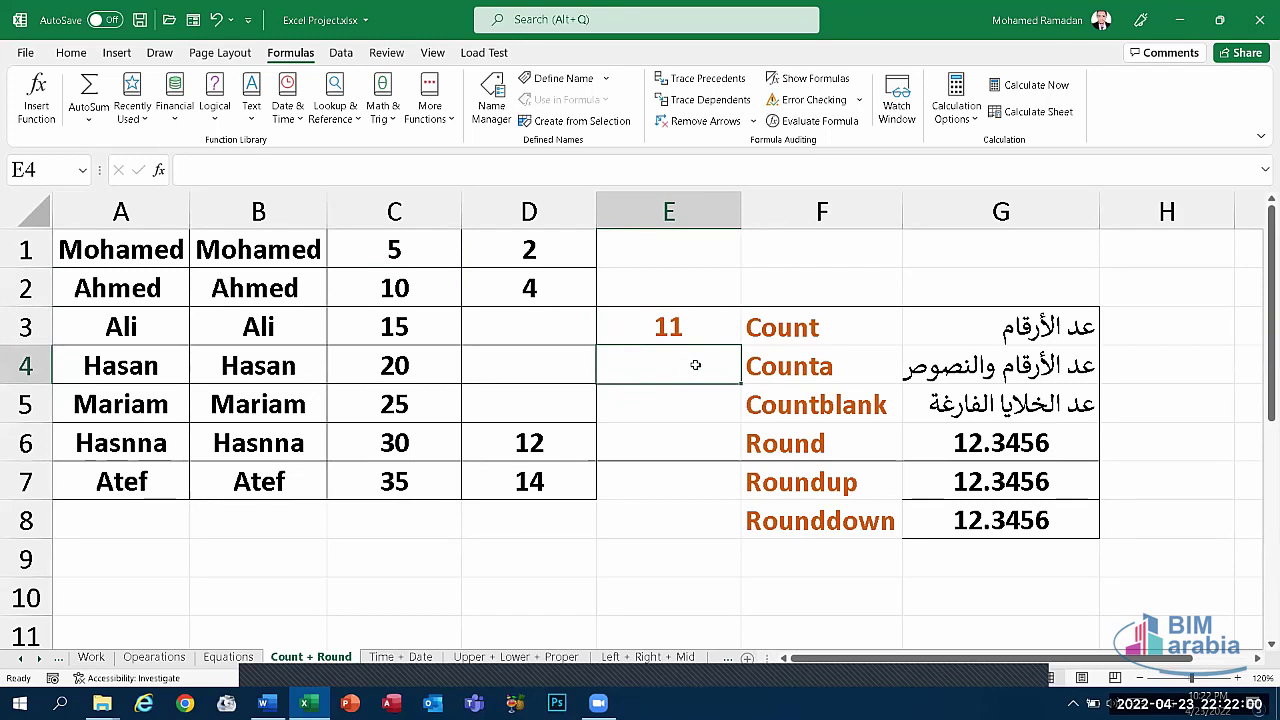
- Enter =COUNTA(A1:D7) in E4, returning 25 non-empty cells
text(=co)
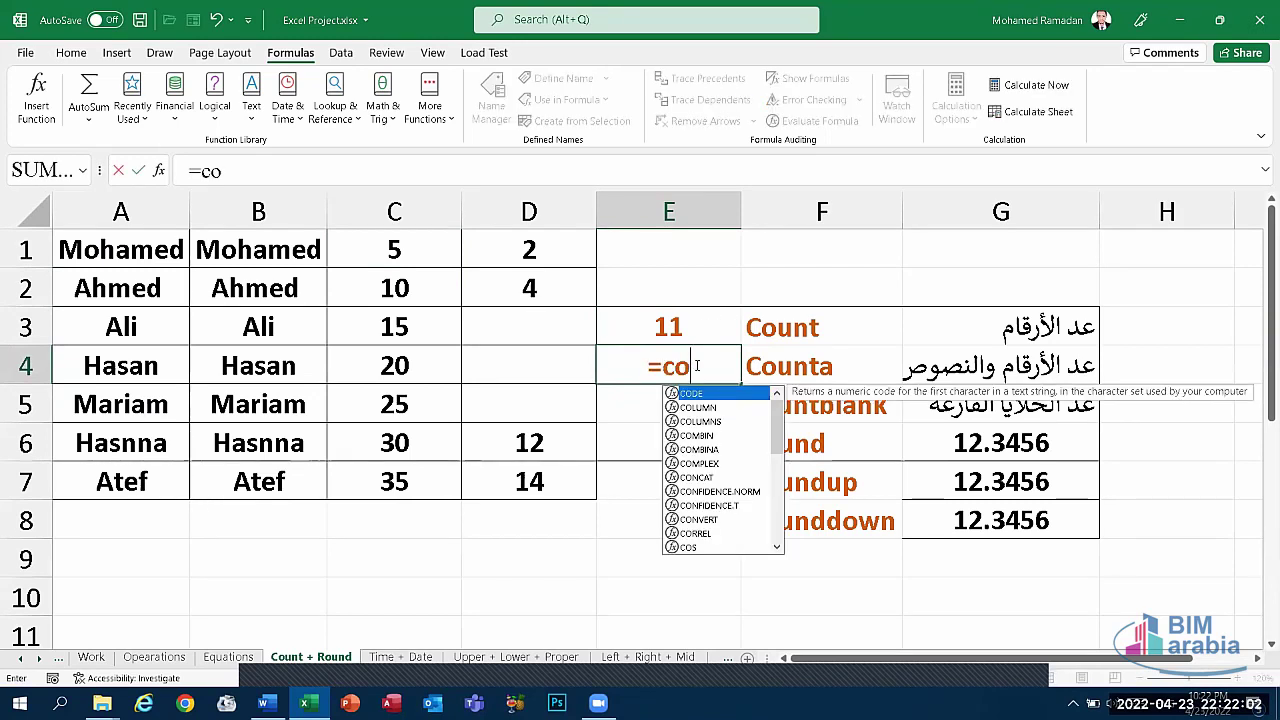
text(unta)
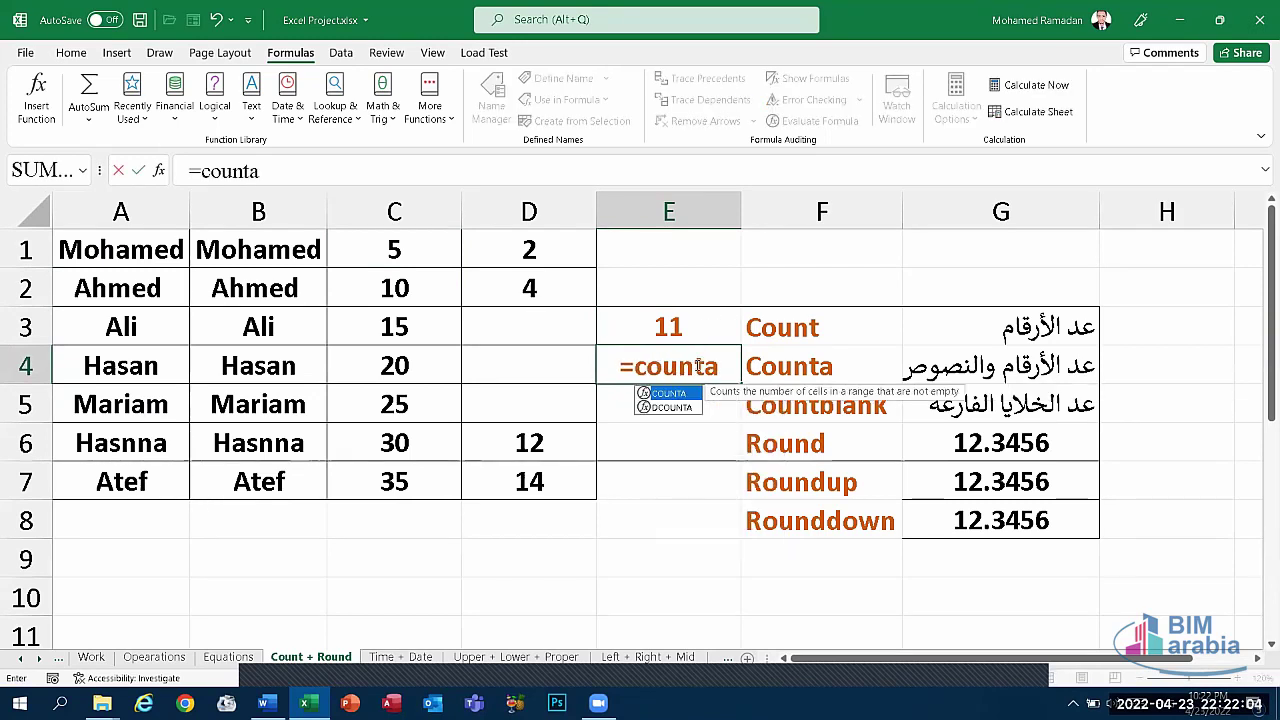
text(()
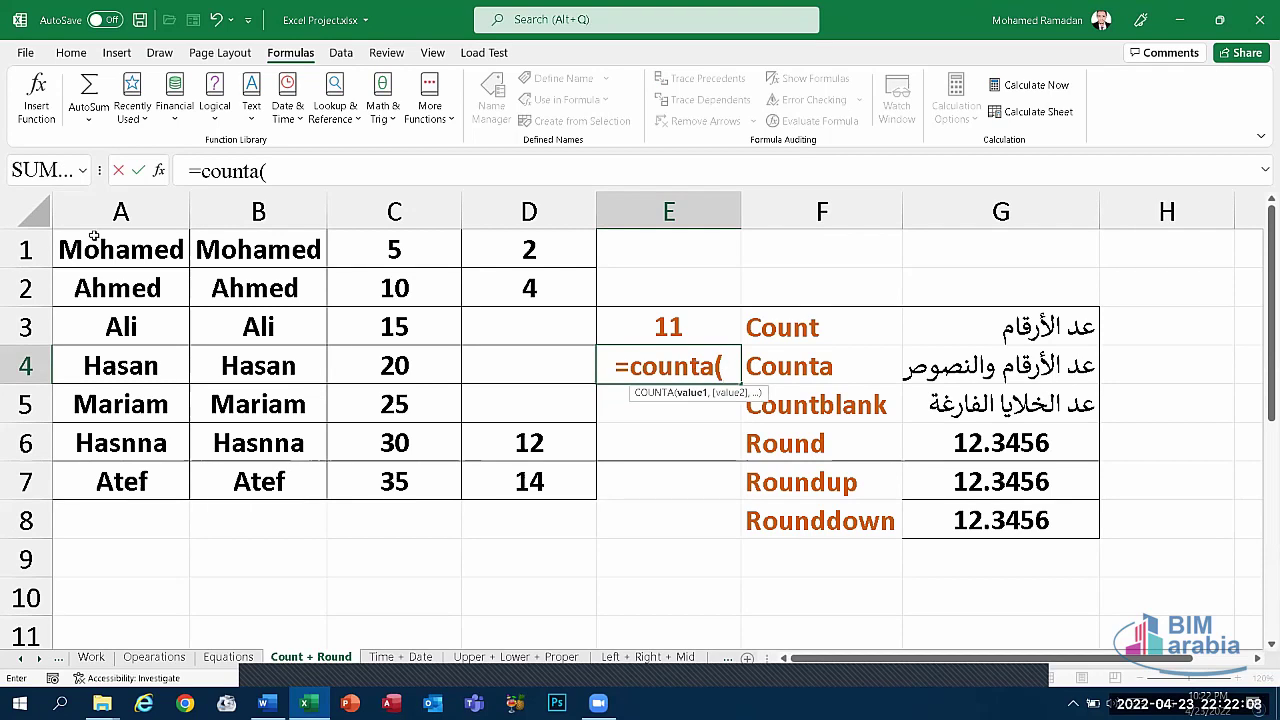
drag(124, 264, 496, 470)
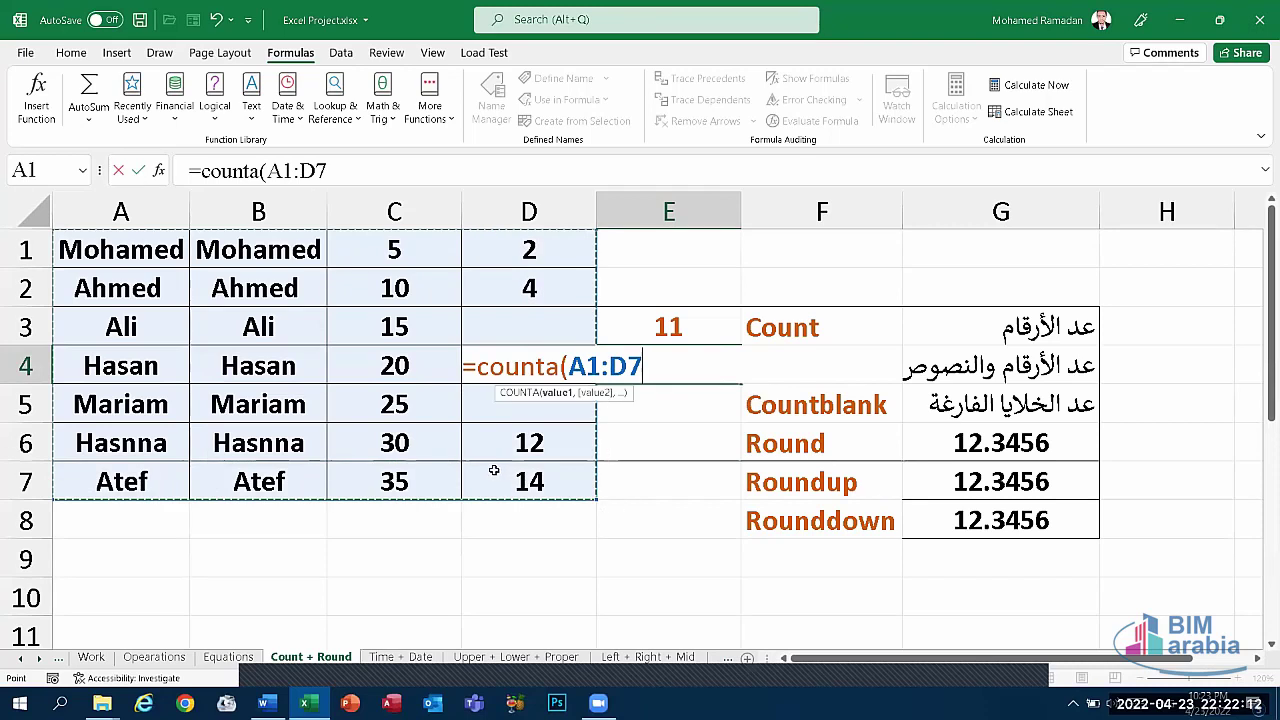
text())
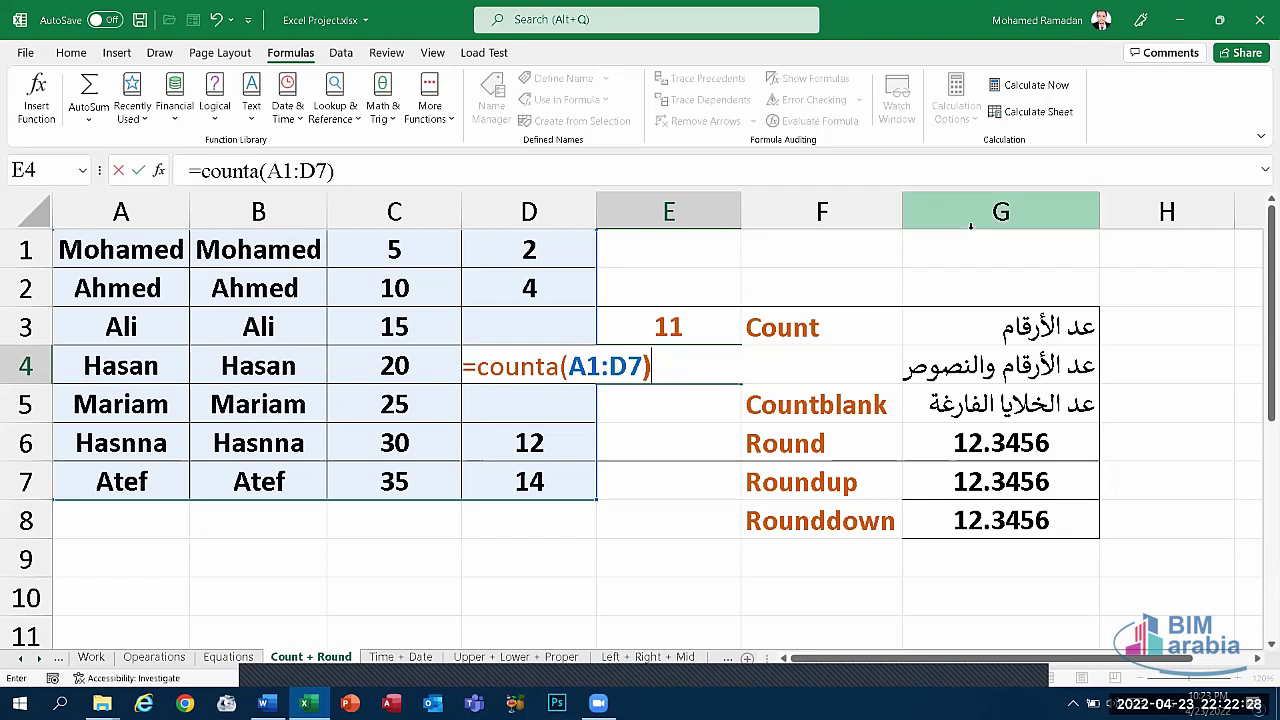
key(Return)
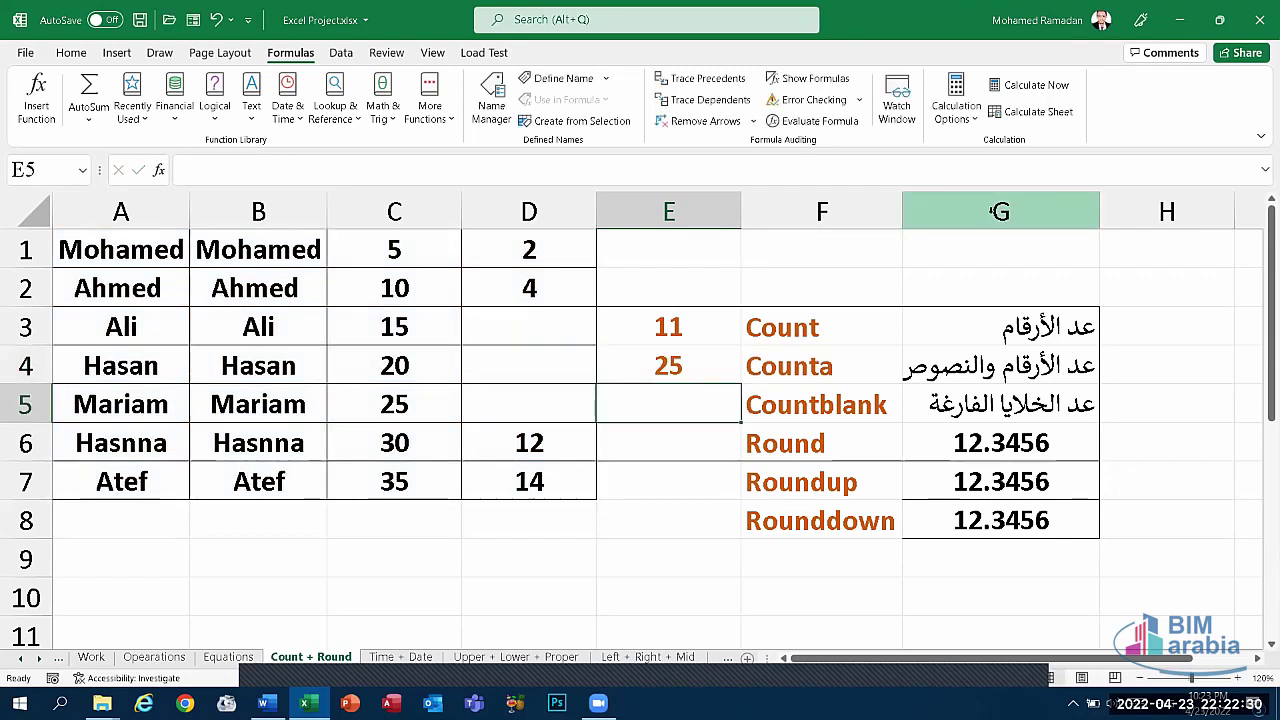
click(650, 374)
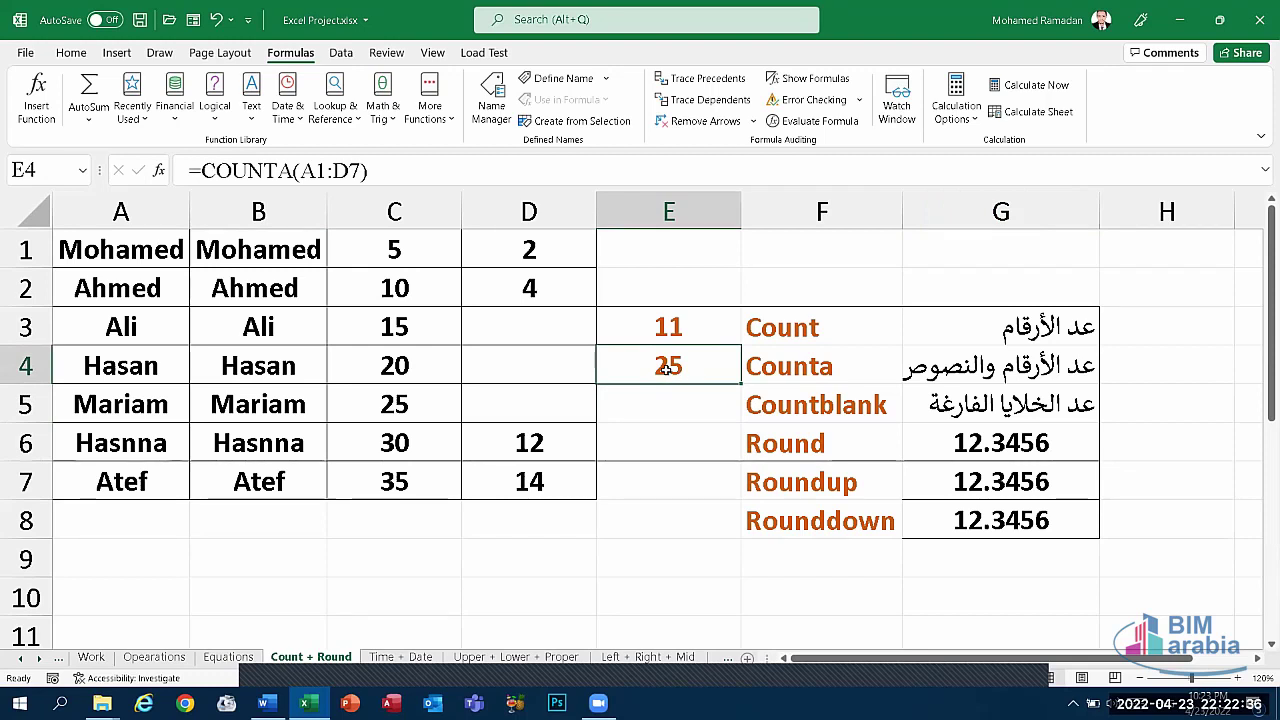
- Enter =COUNTBLANK(A1:D7) in E5, returning 3 empty cells such as D4 and D5
click(520, 358)
click(534, 405)
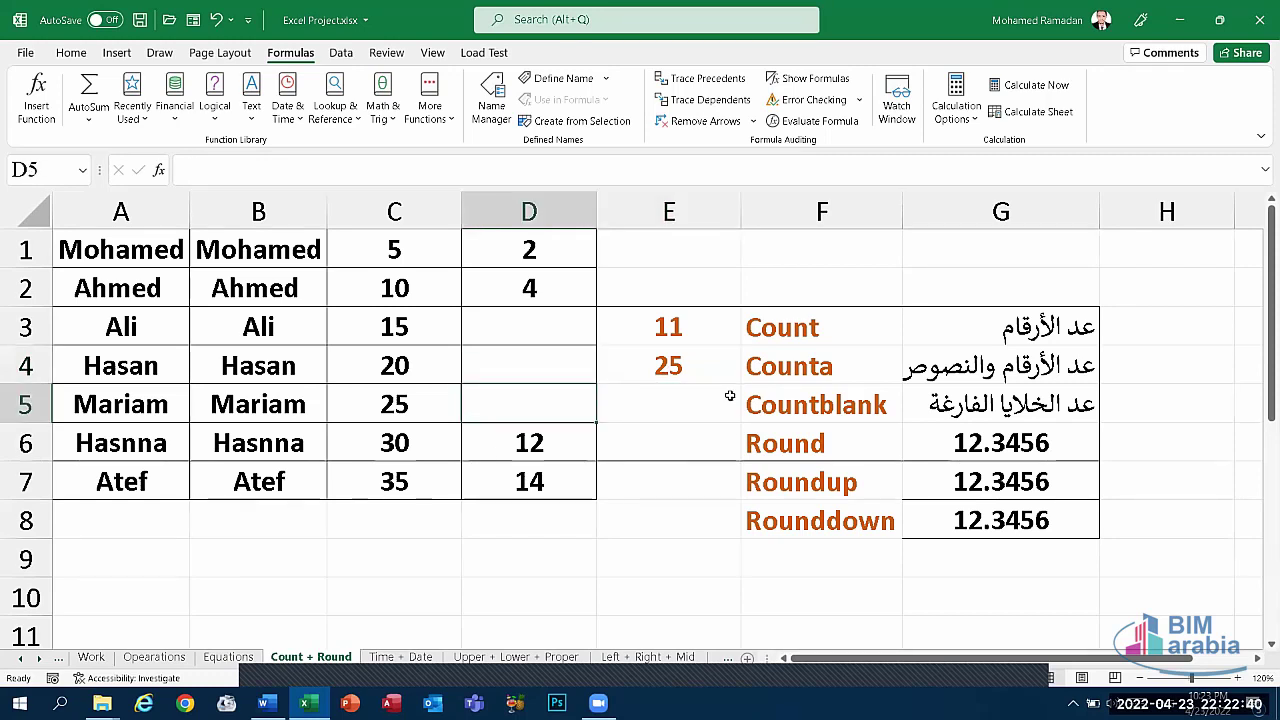
click(695, 416)
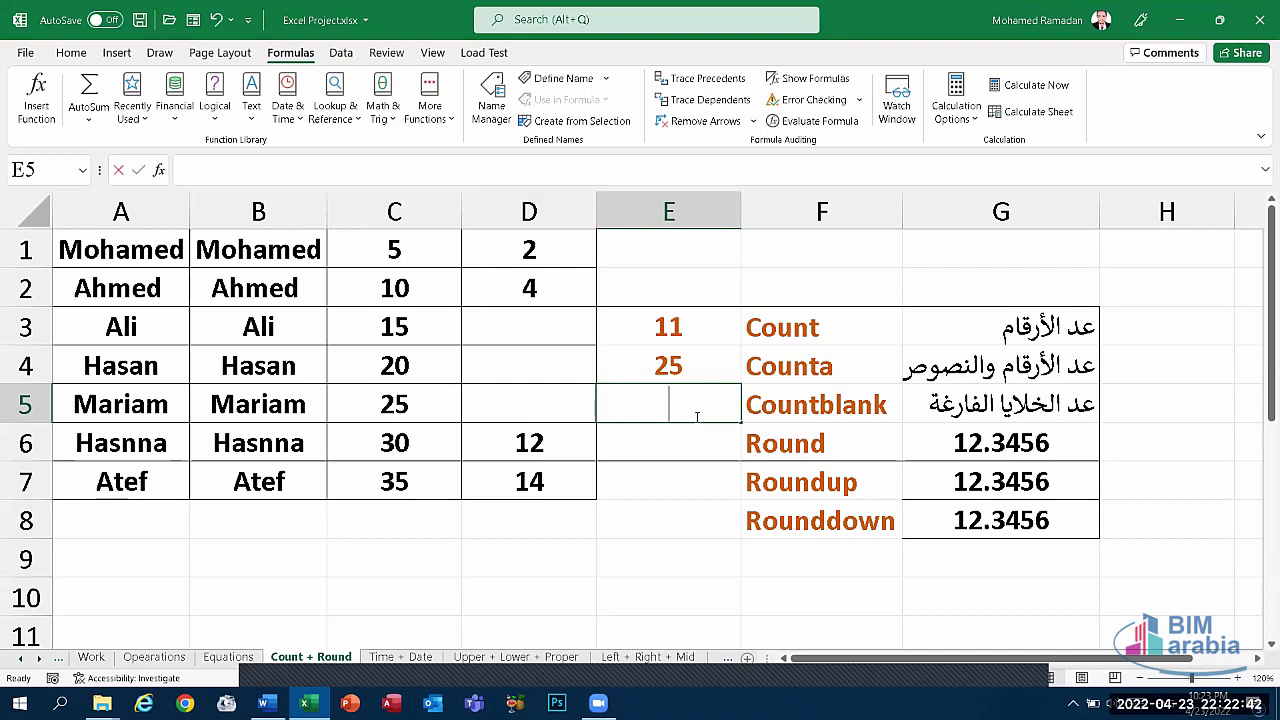
text(=count)
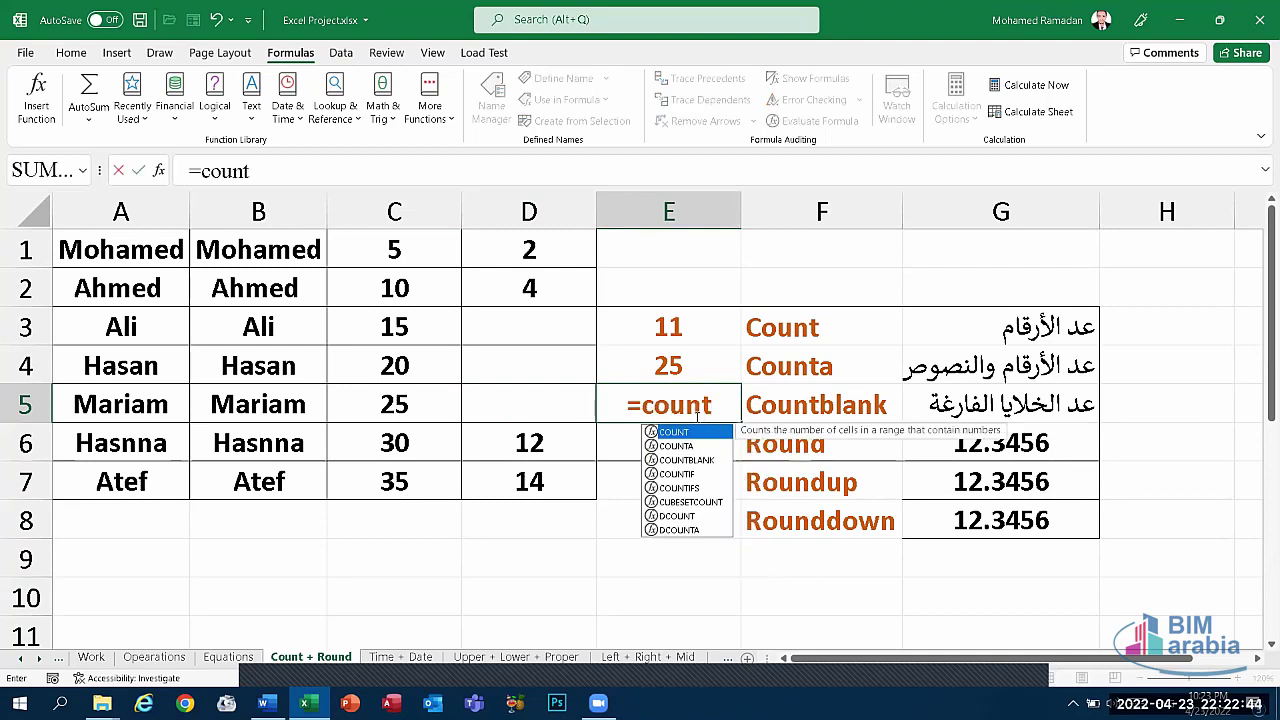
text(blank)
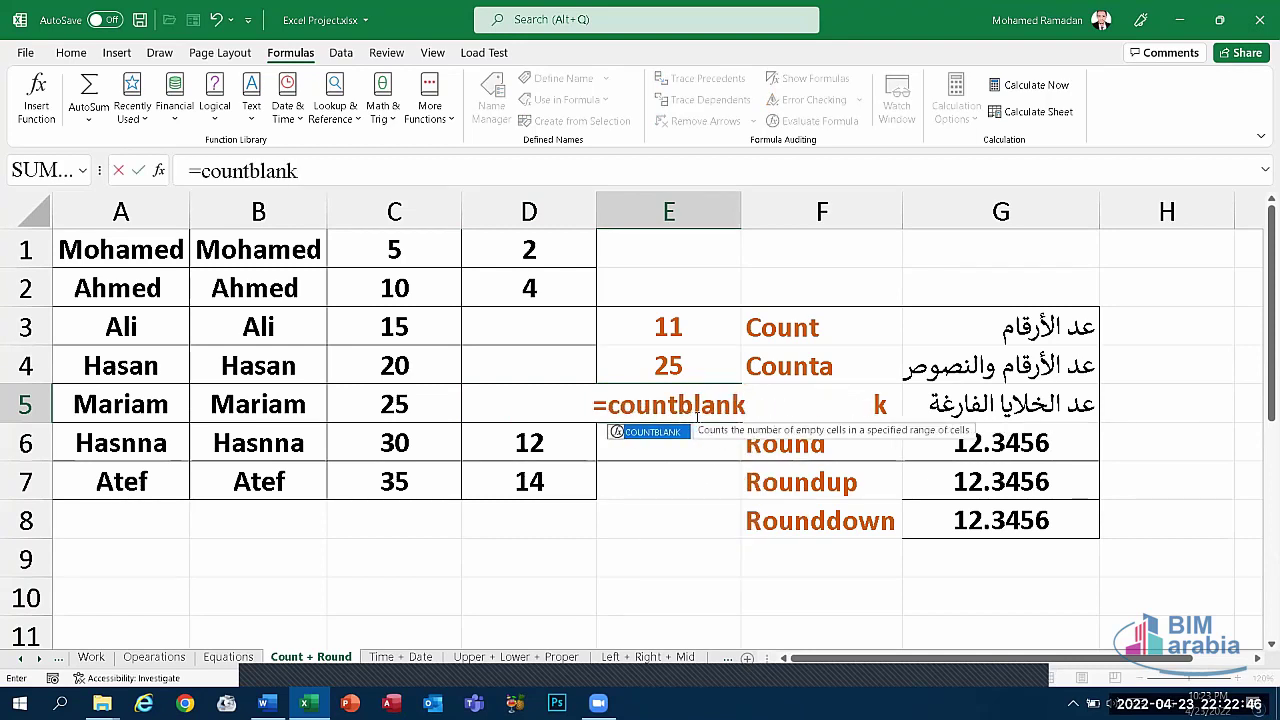
text(()
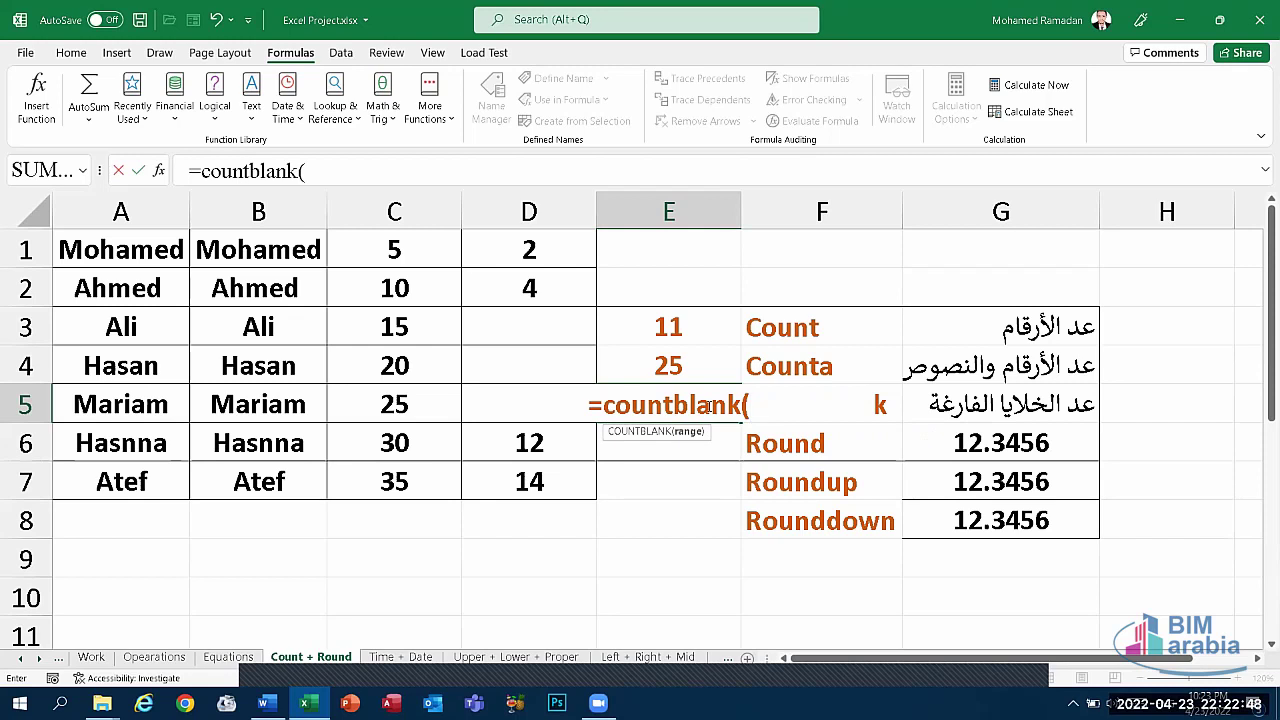
drag(95, 252, 490, 478)
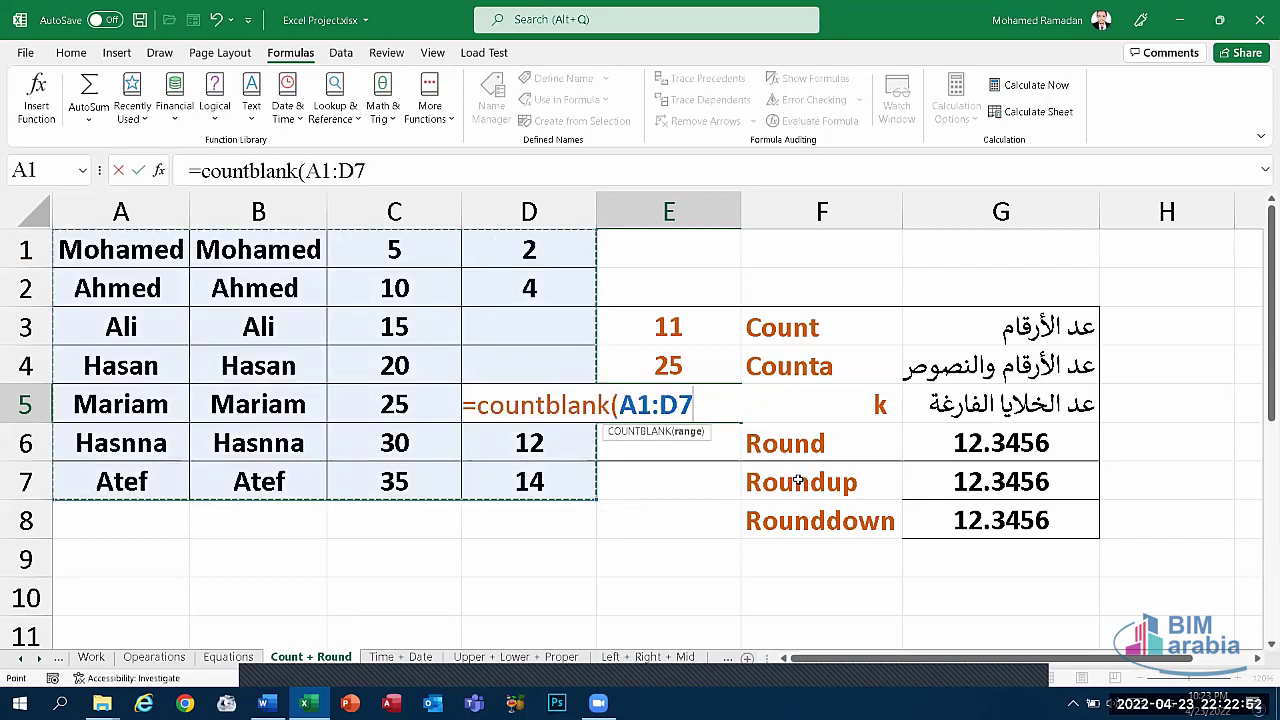
text())
key(Return)
click(665, 408)
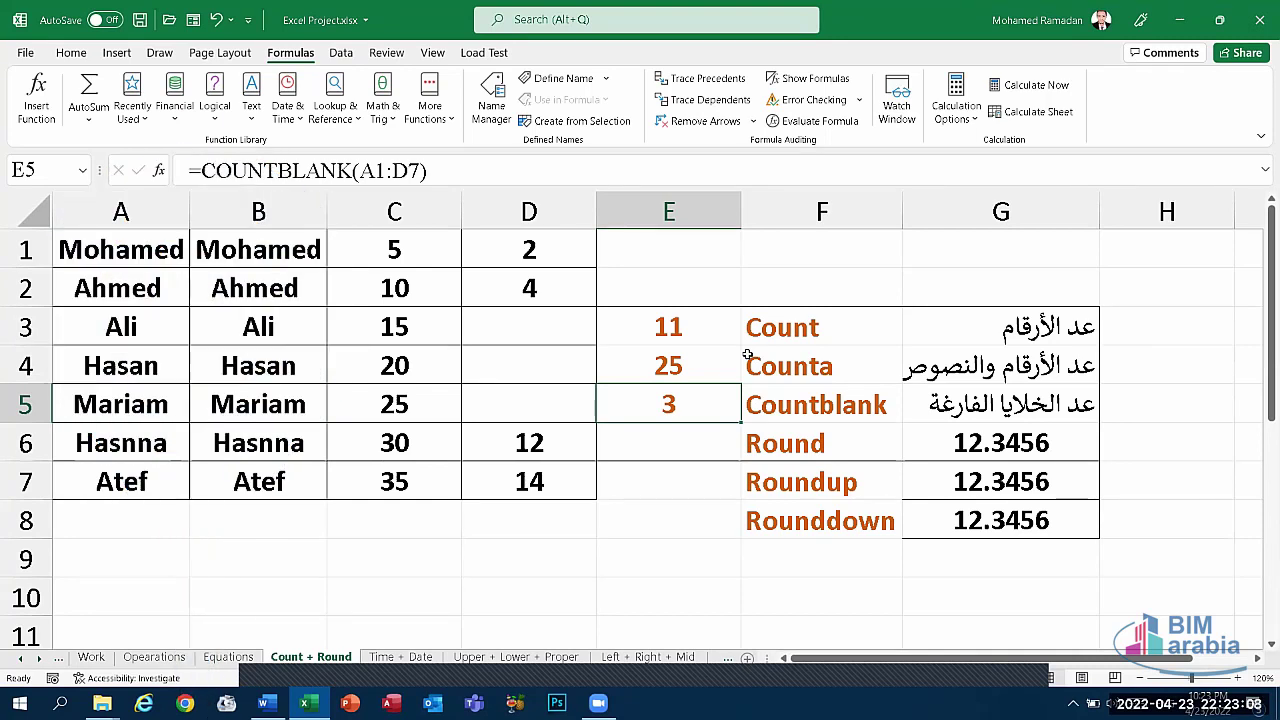
key(Down)
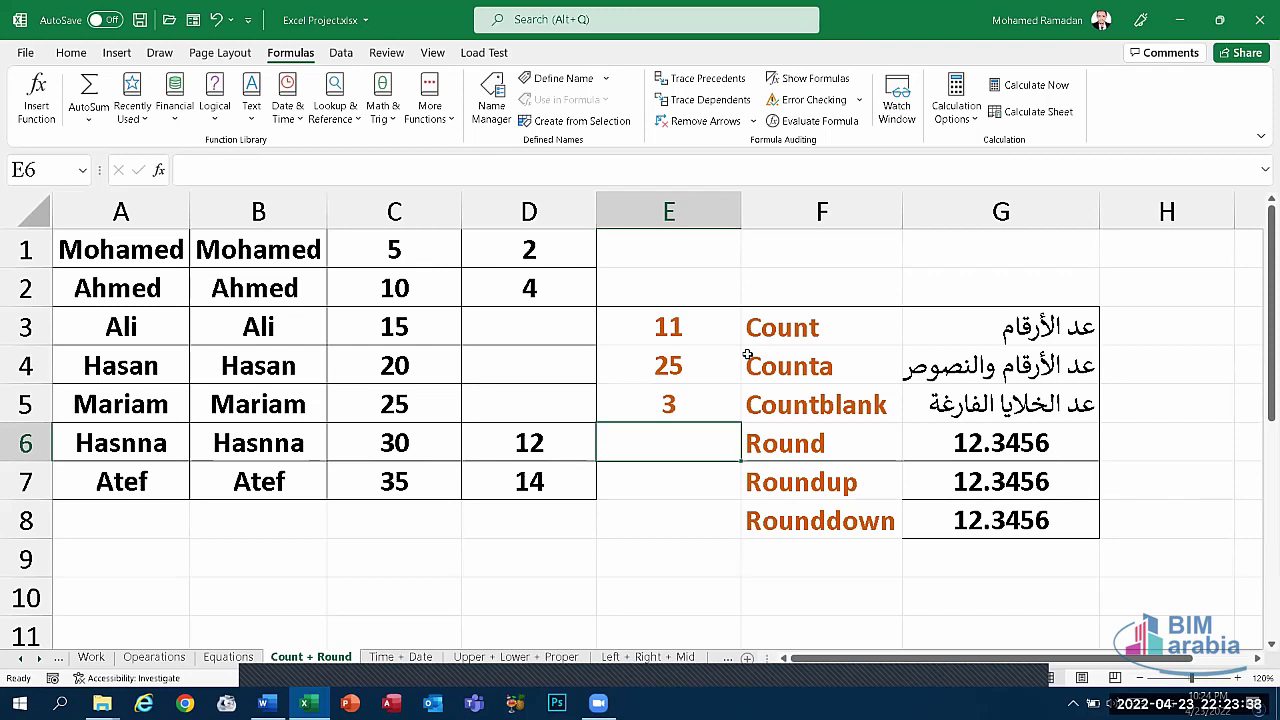
- Enter =ROUND(G6,2) in E6 so 12.3456 becomes 12.35
text(=)
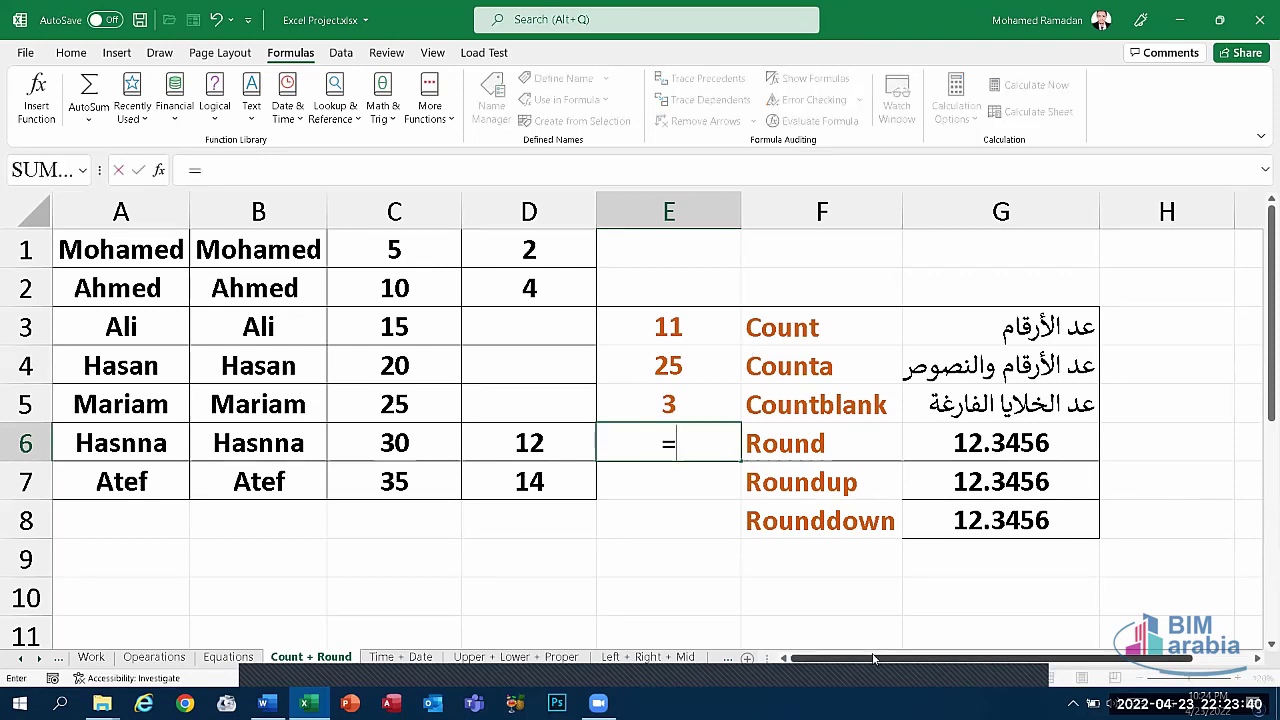
text(round)
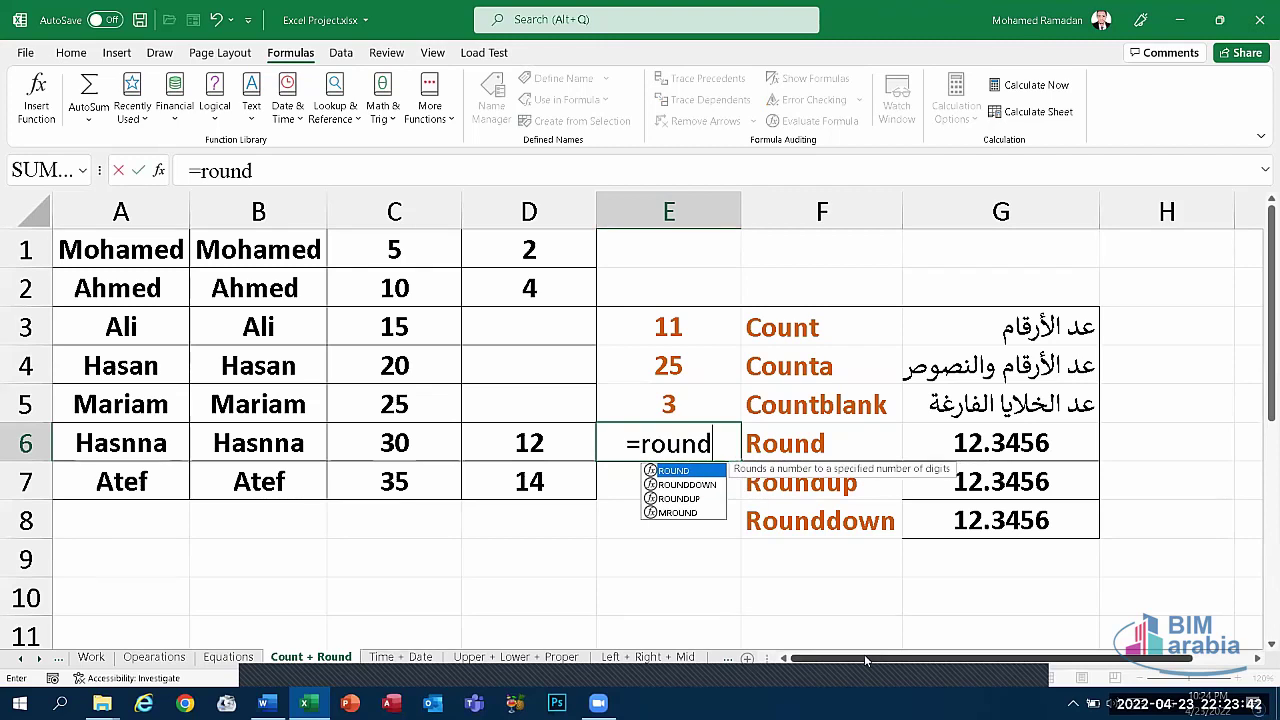
text(()
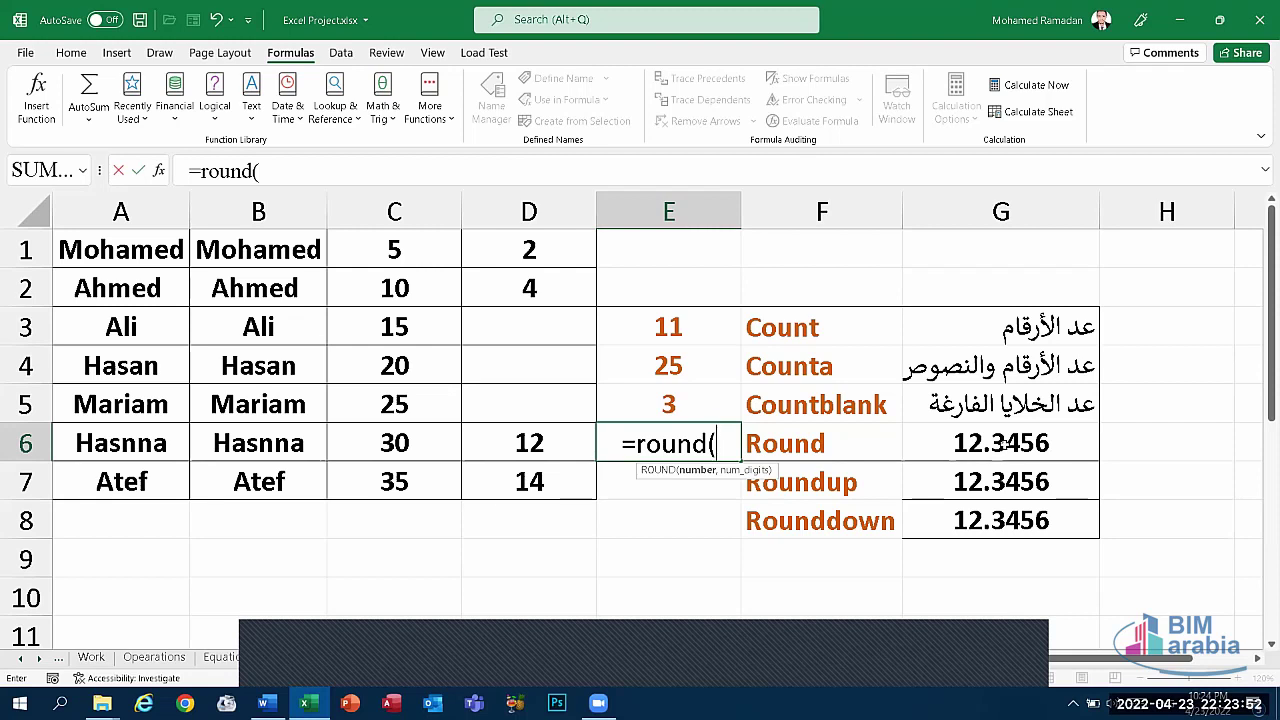
click(1003, 443)
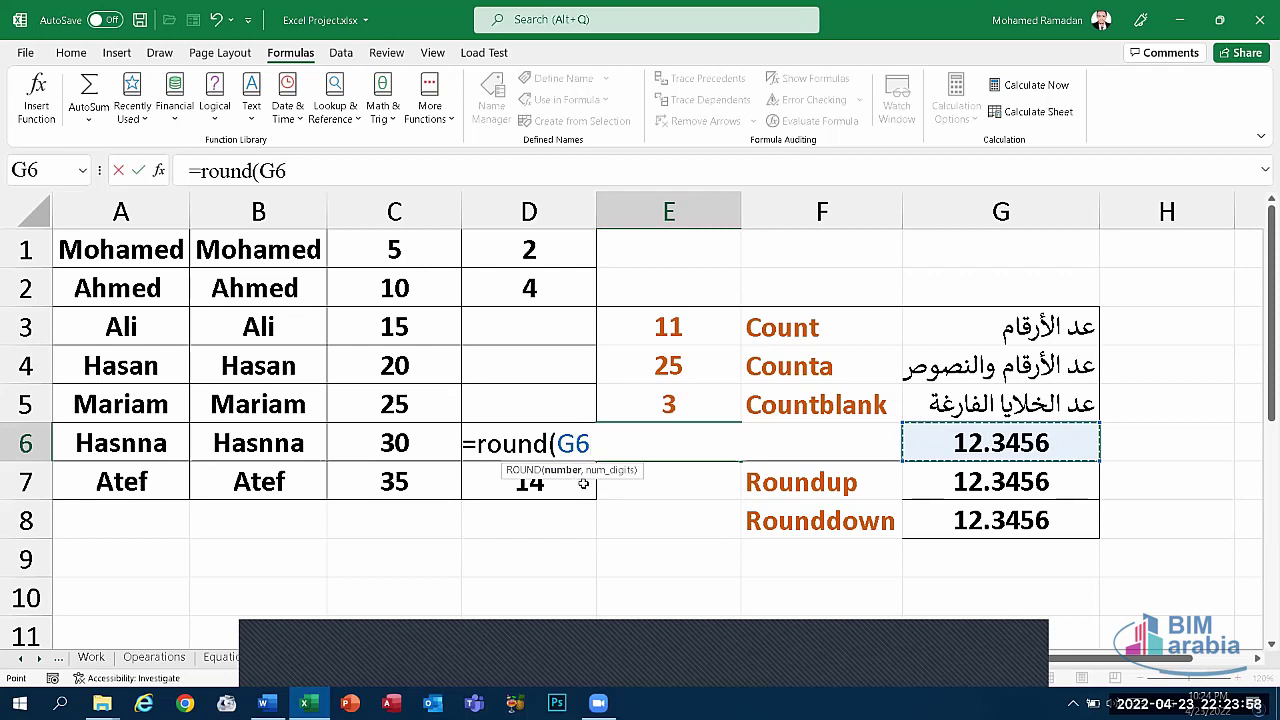
text(,)
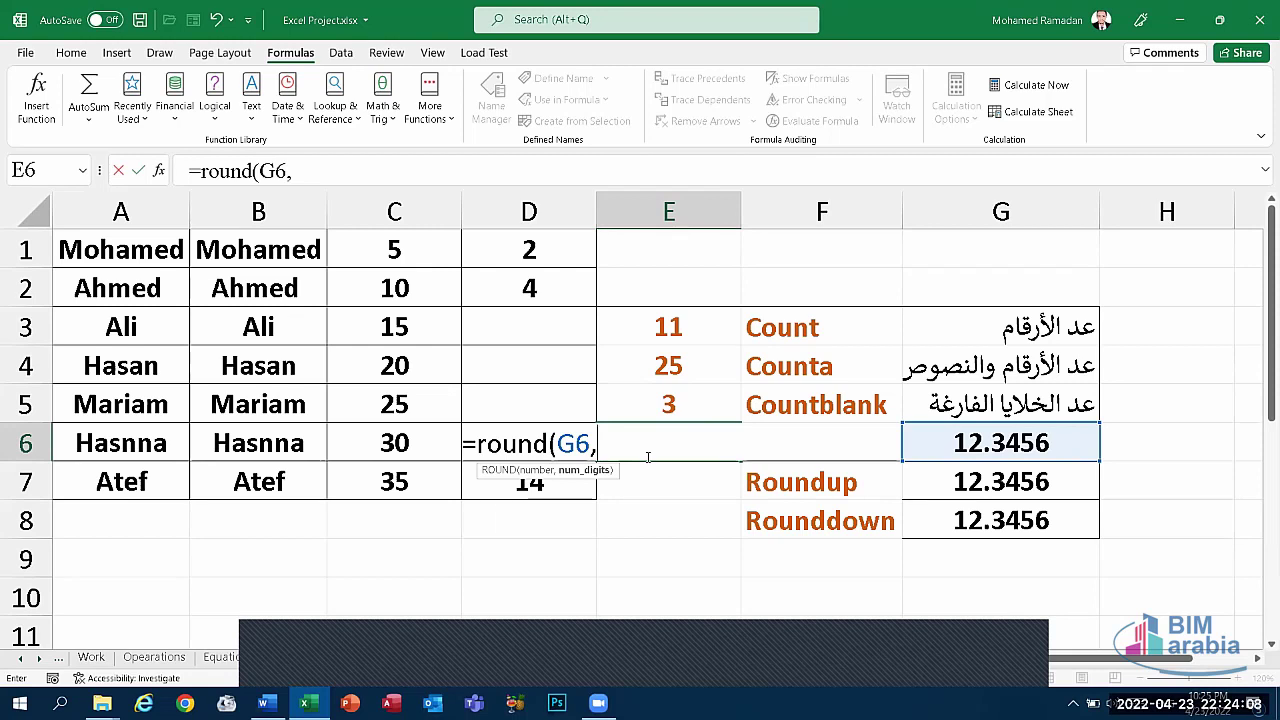
text(2)
text())
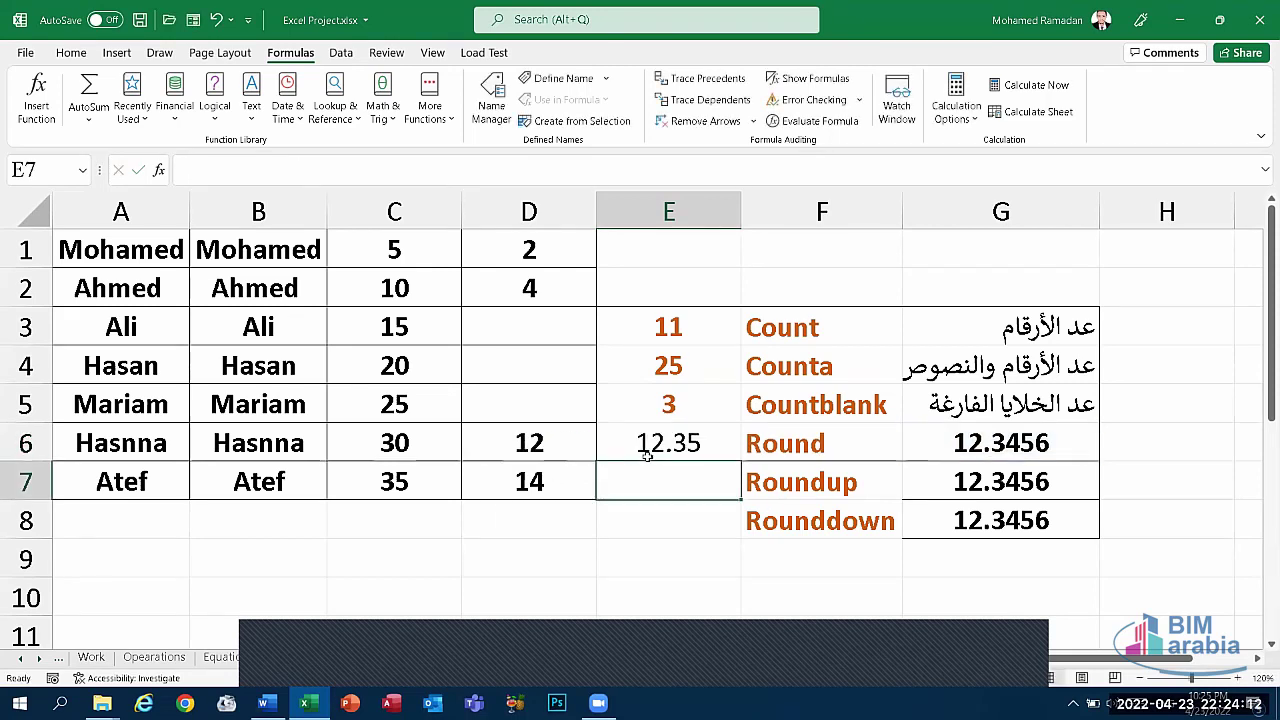
click(654, 434)
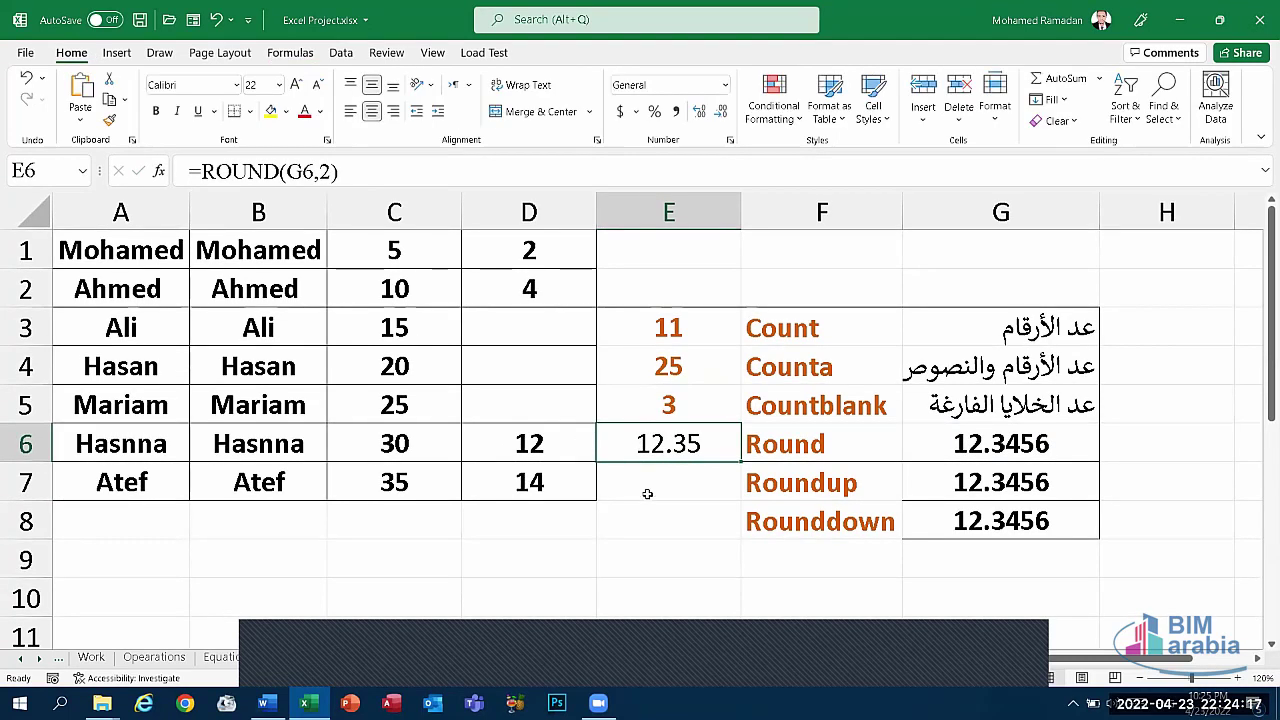
- Enter =ROUNDUP(G7,2) in E7, rounding 12.3456 up to 12.35
click(647, 494)
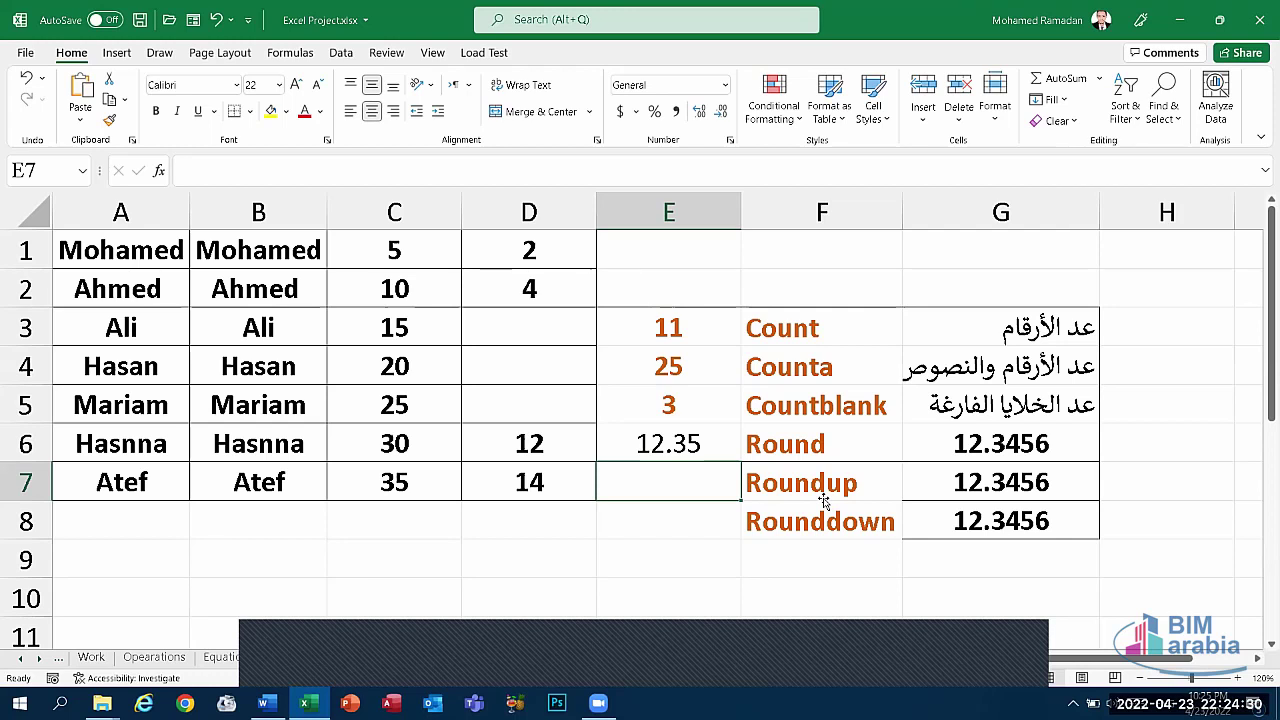
click(1042, 483)
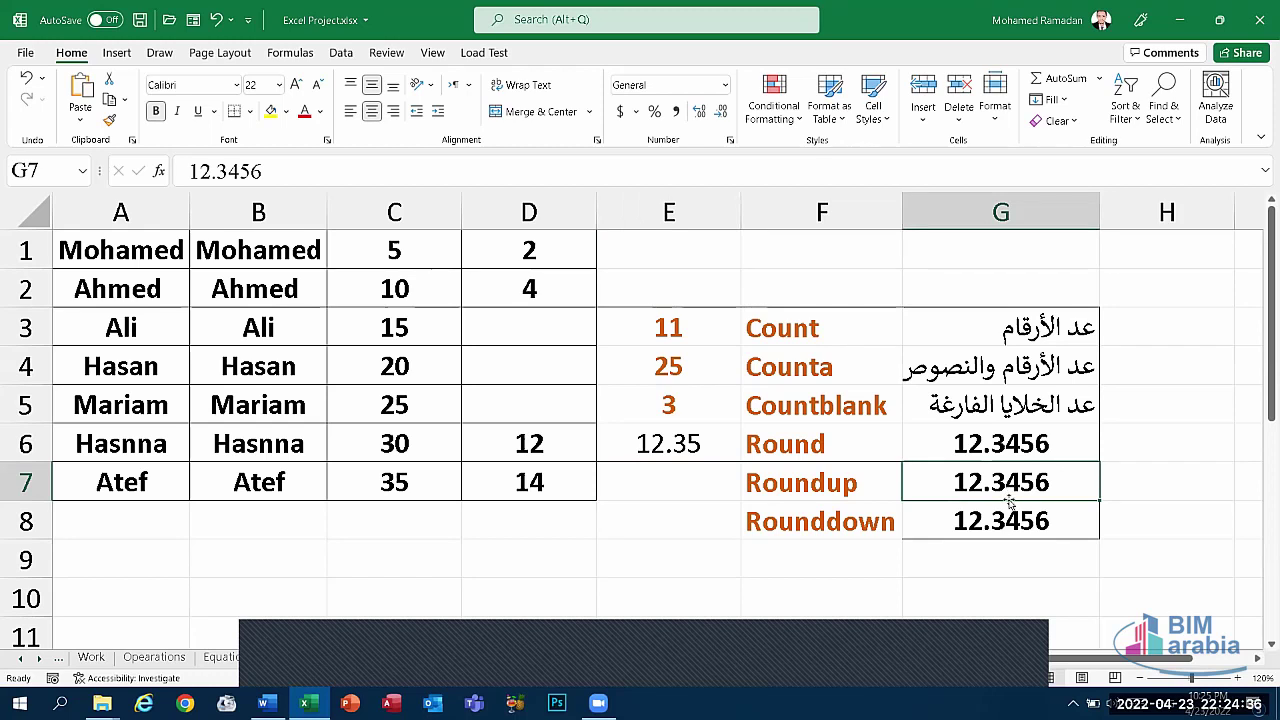
click(711, 490)
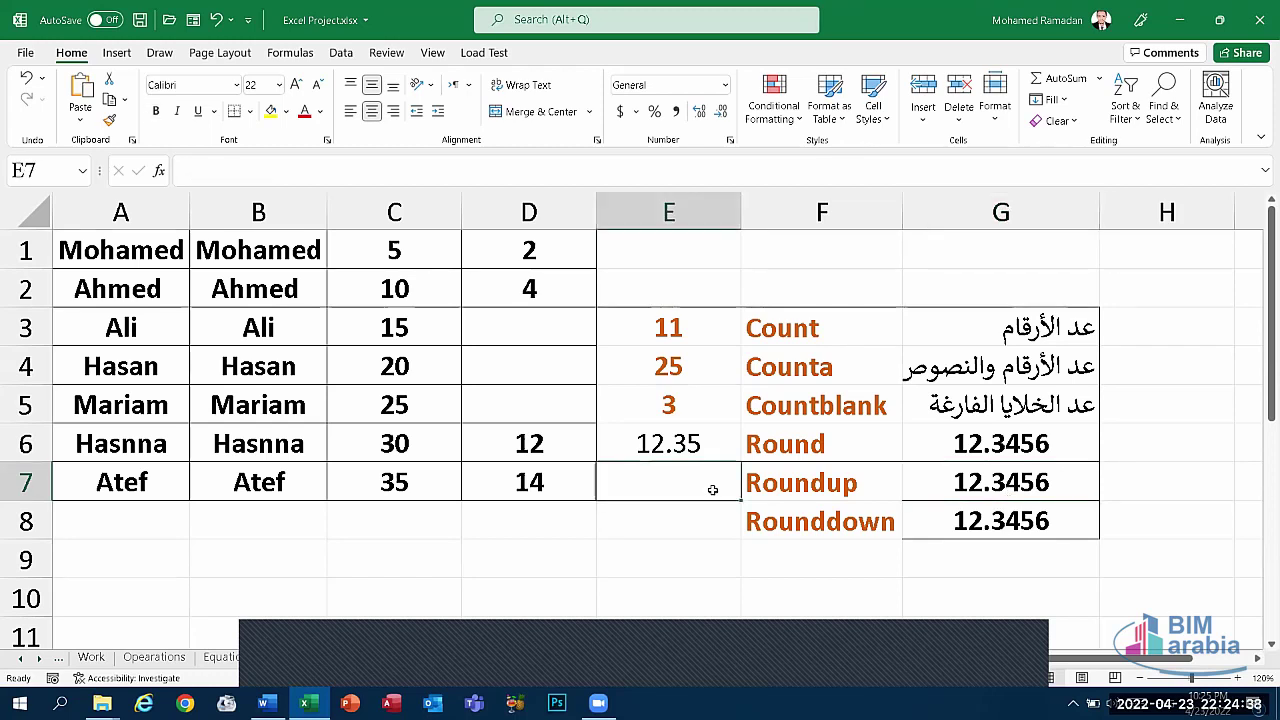
text(=round)
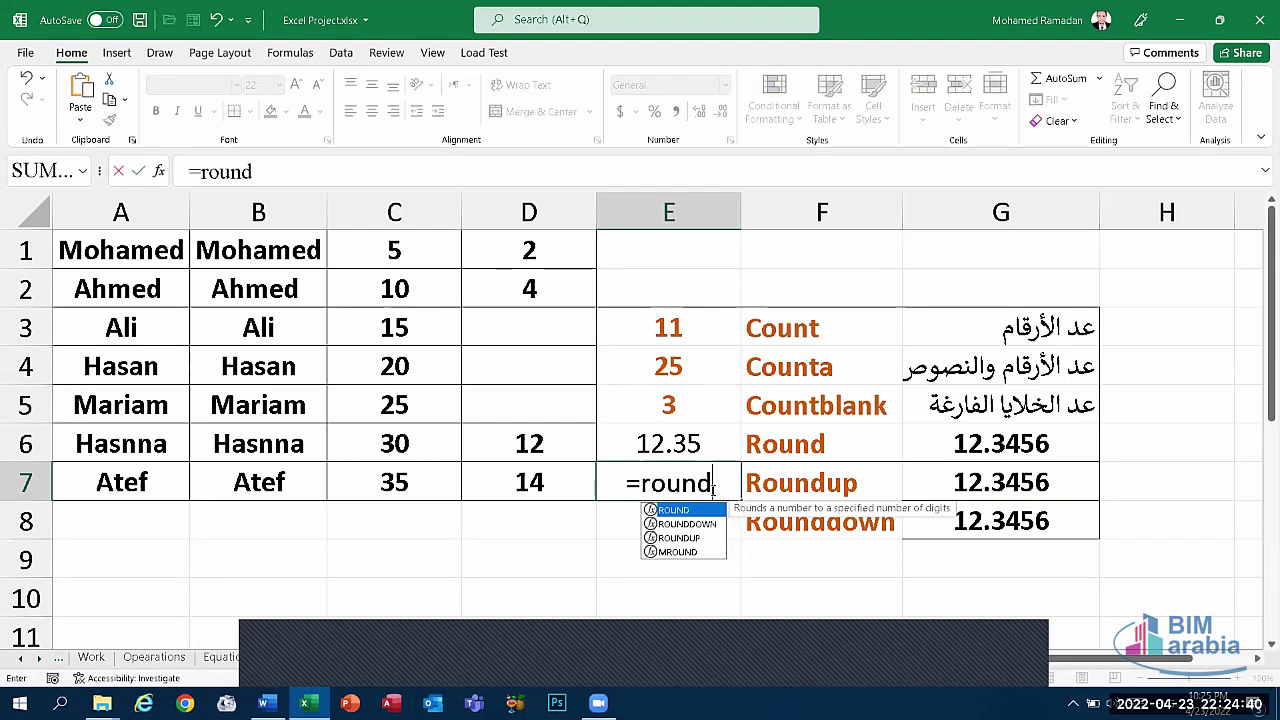
text(uo)
key(BackSpace)
text(p)
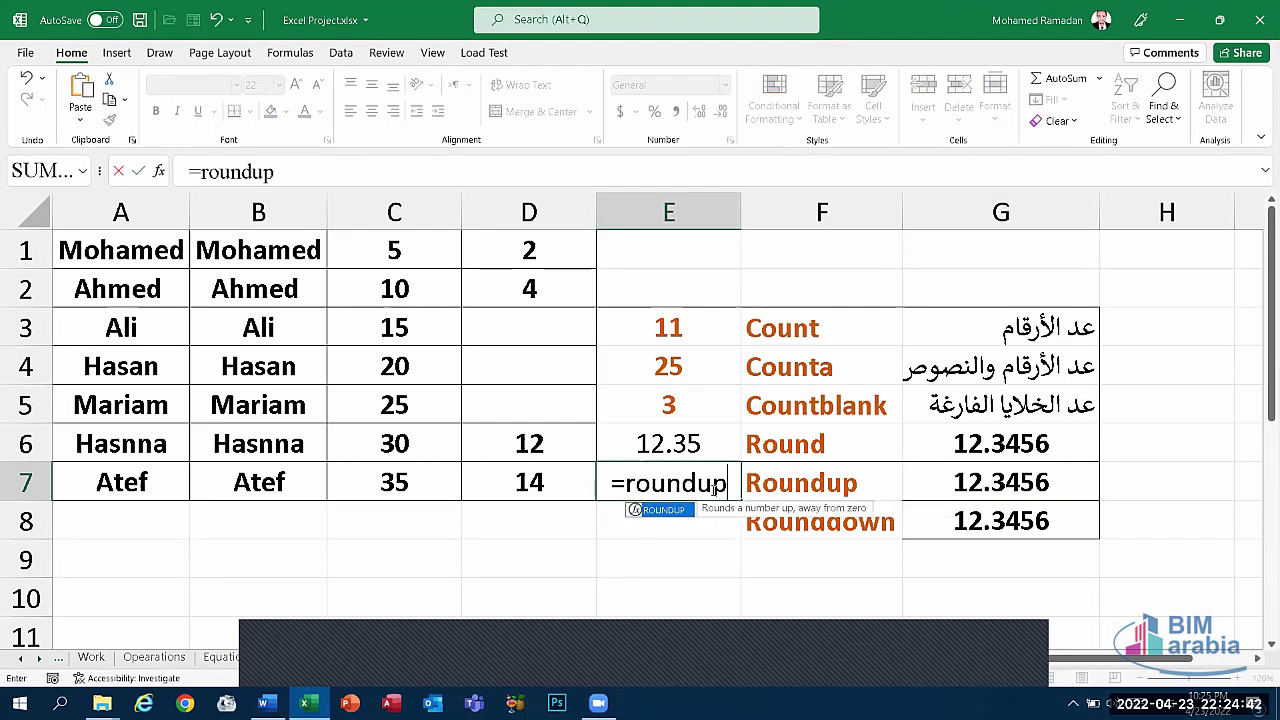
text(()
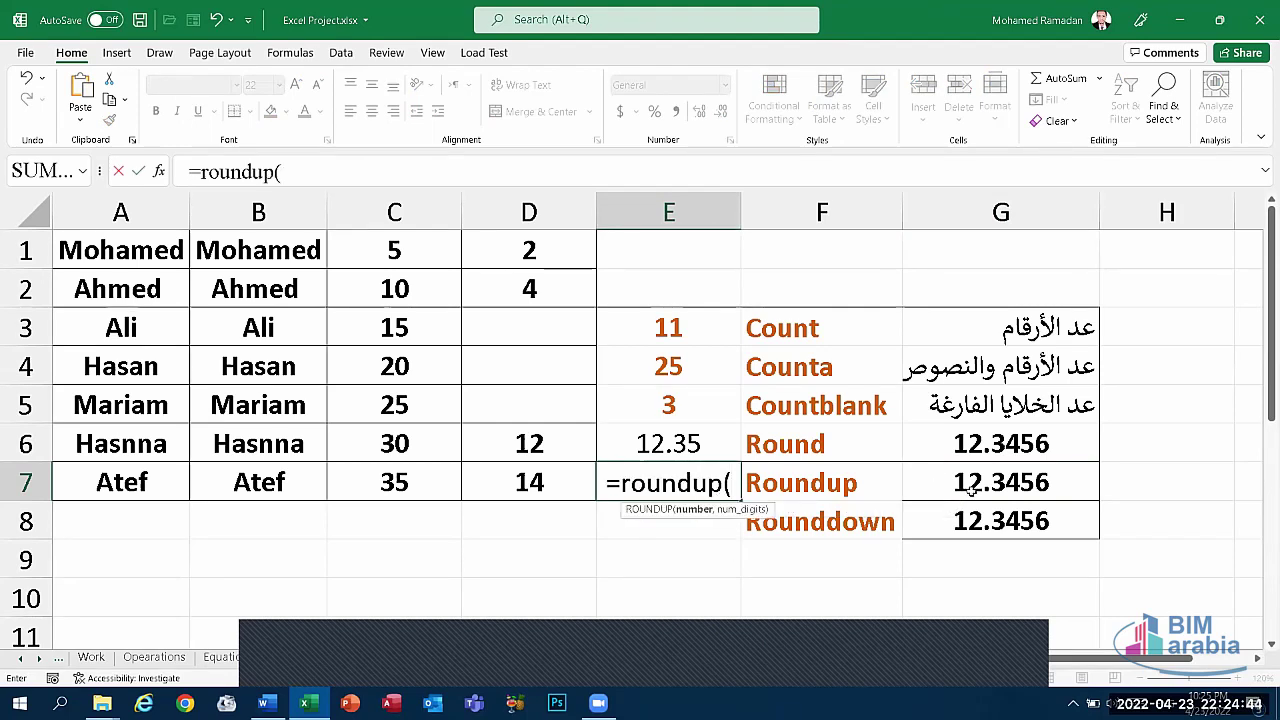
click(970, 488)
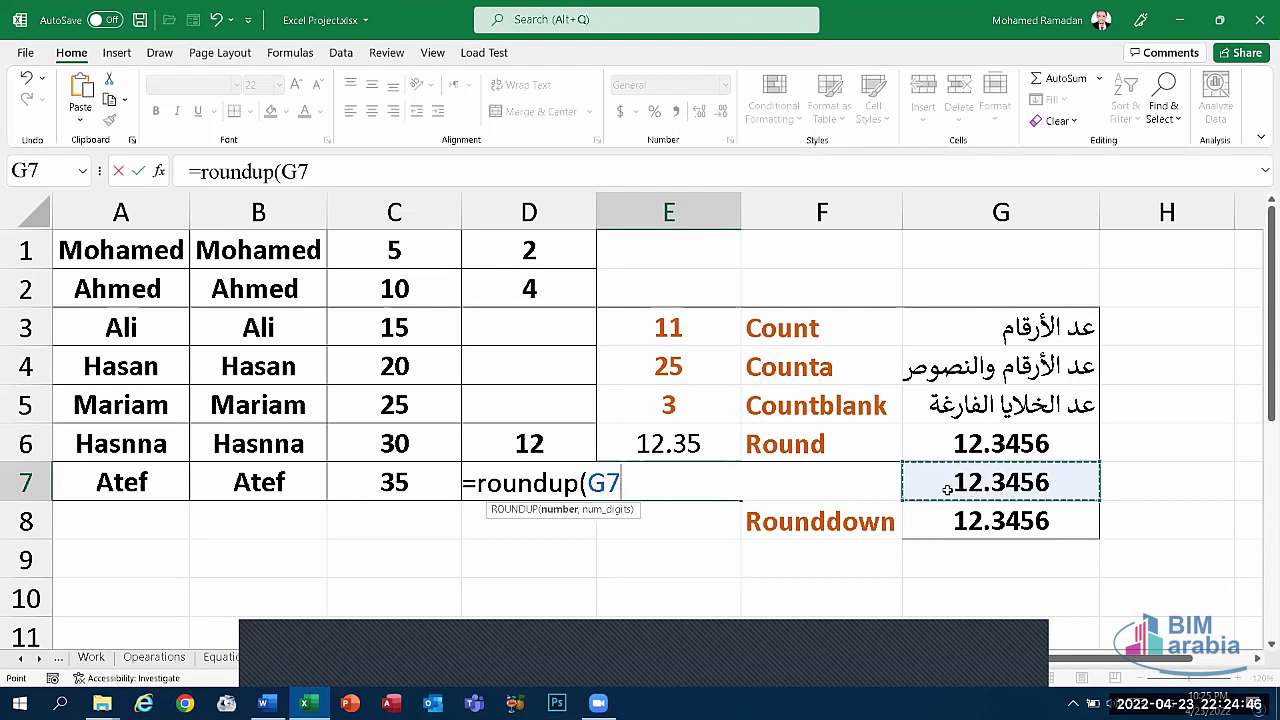
text(,2)
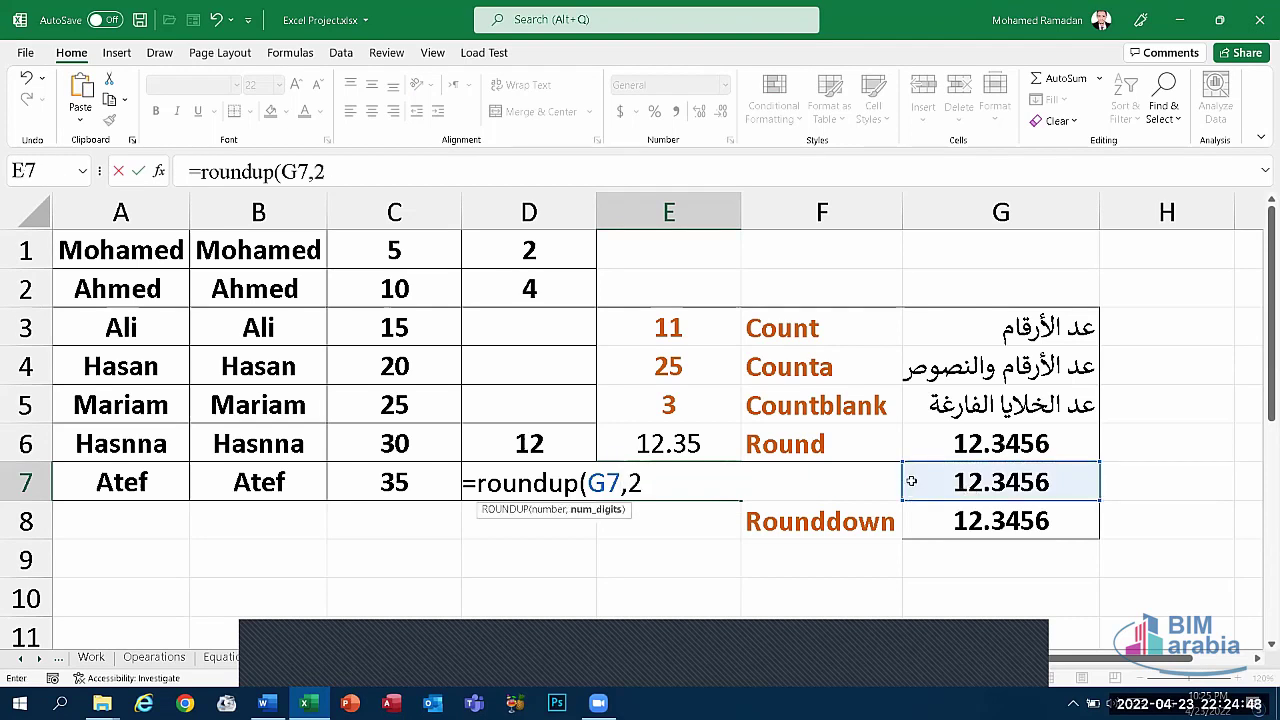
text())
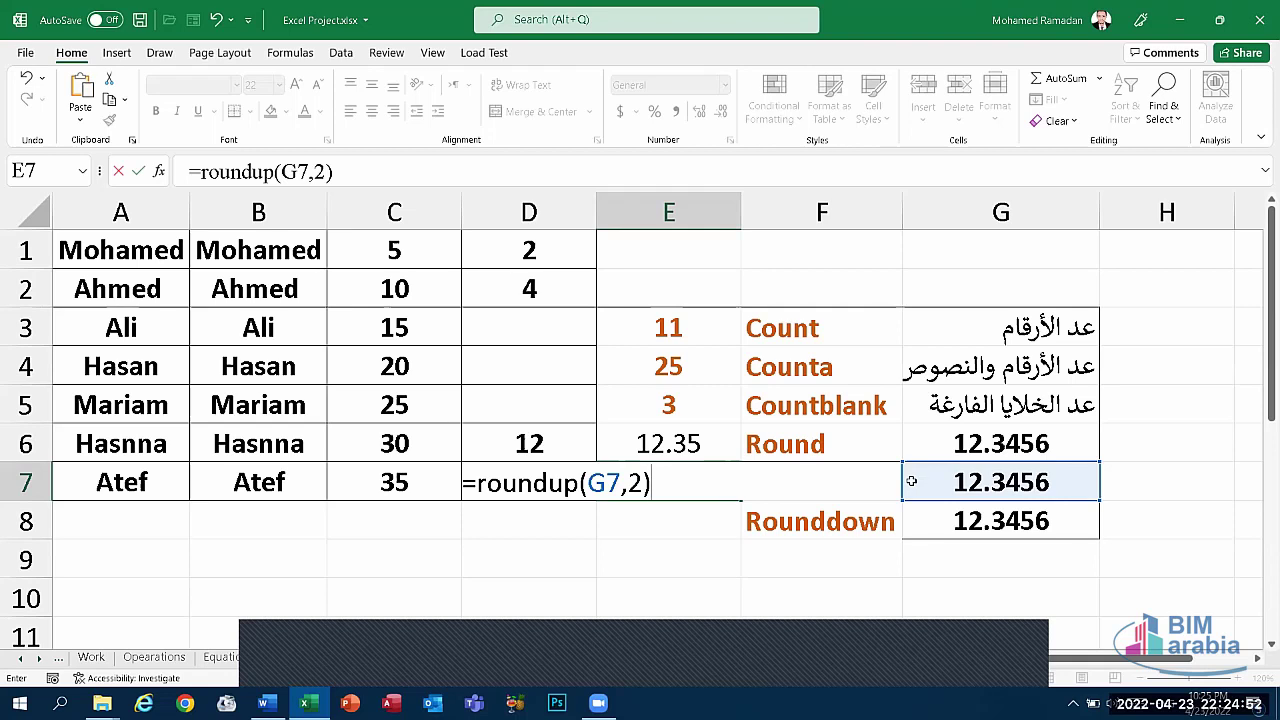
key(Return)
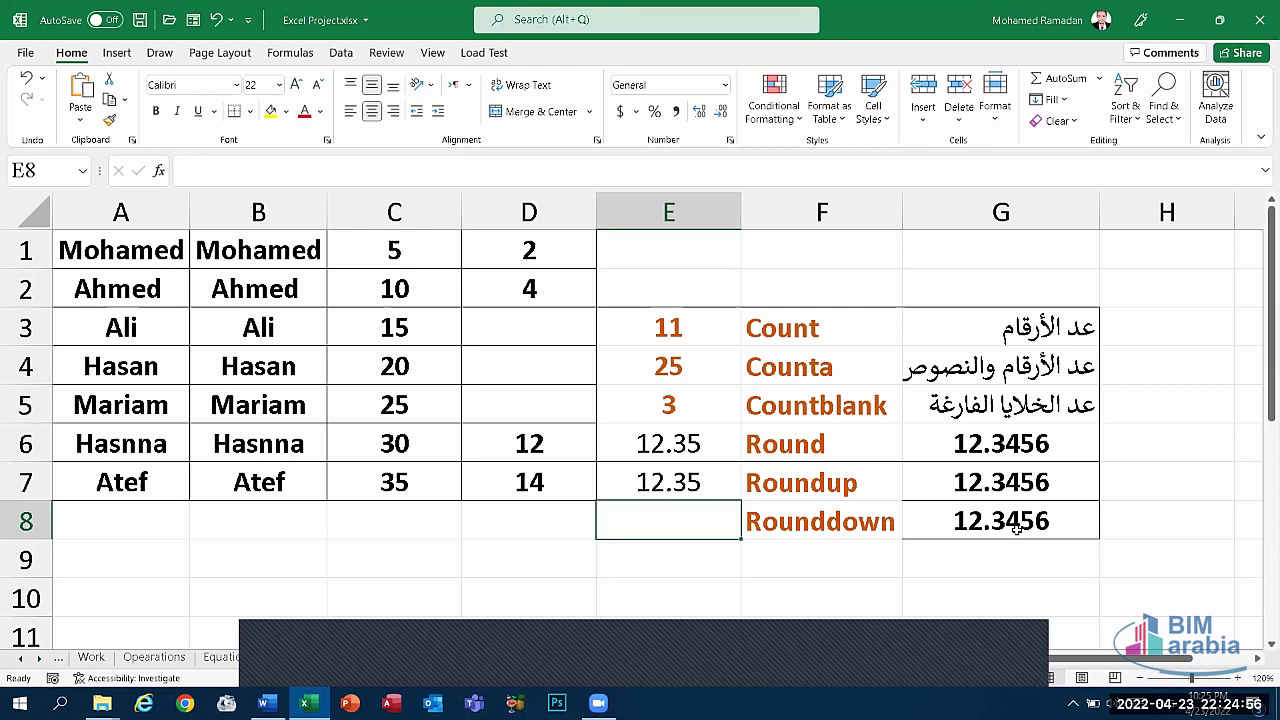
- Enter =ROUNDDOWN(G8,2) in E8 for 12.34, then clear the E6:E8 results
text(=)
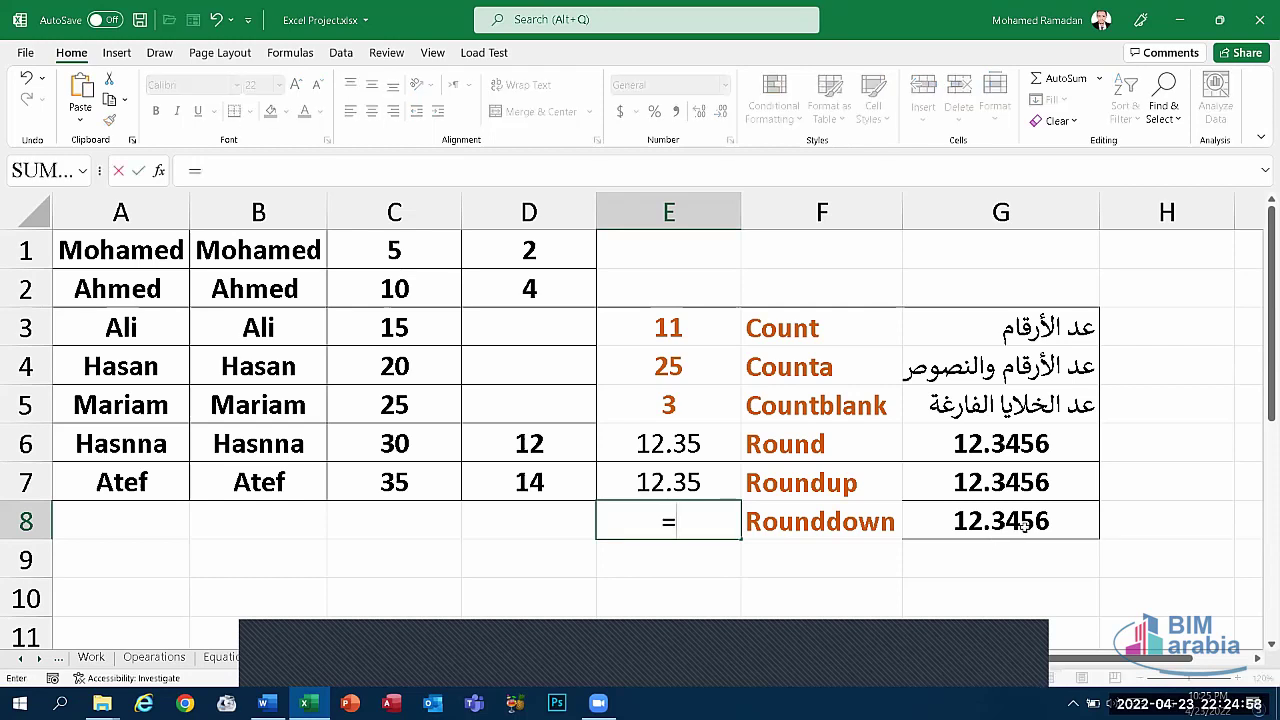
text(rounddow)
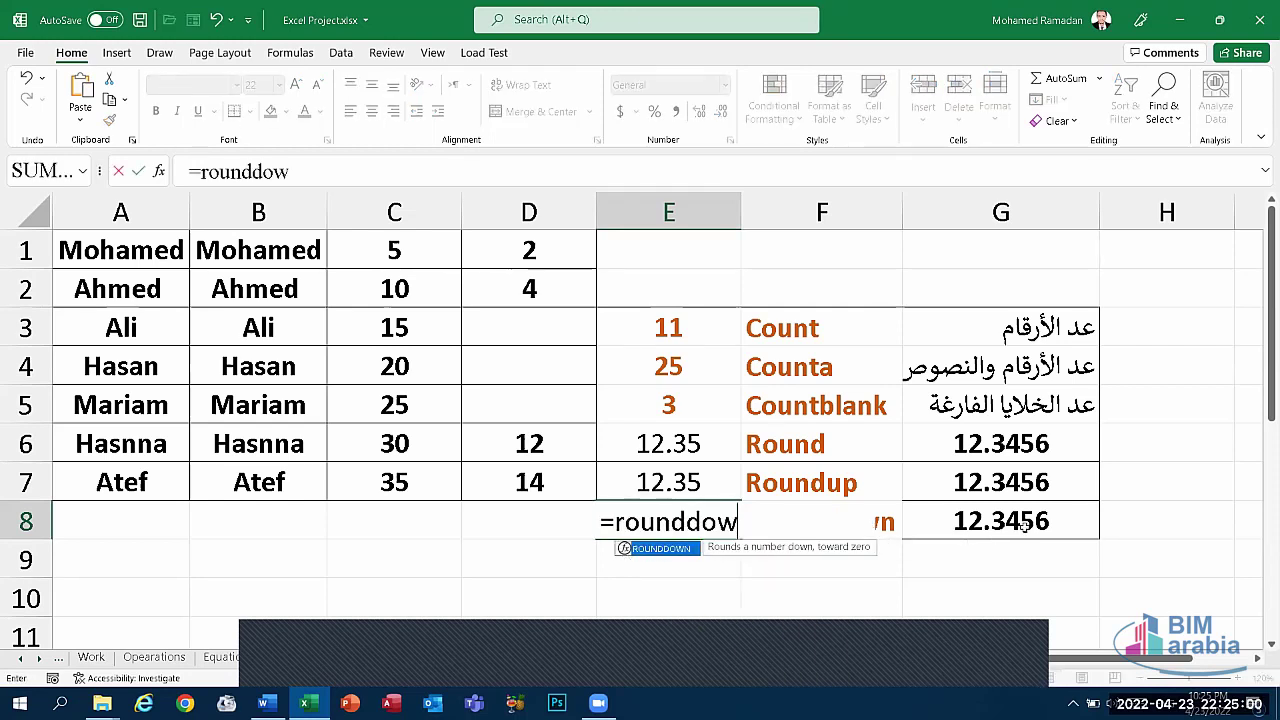
text(n()
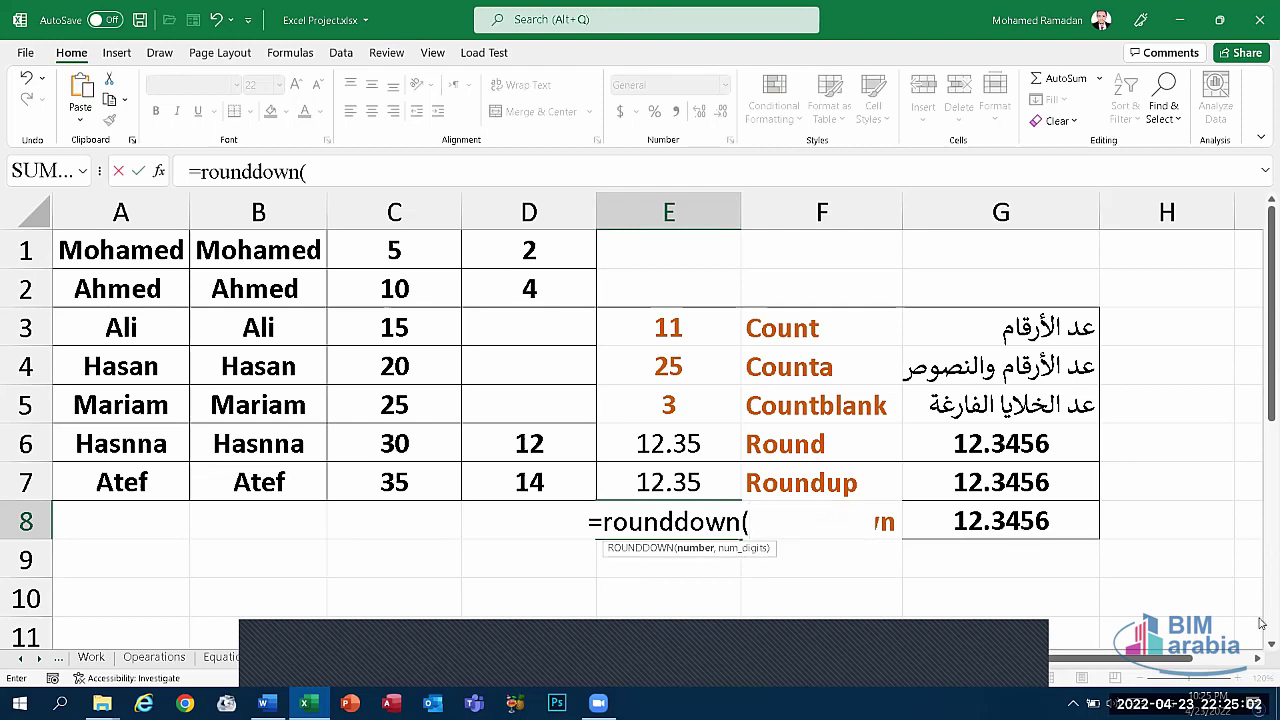
click(991, 529)
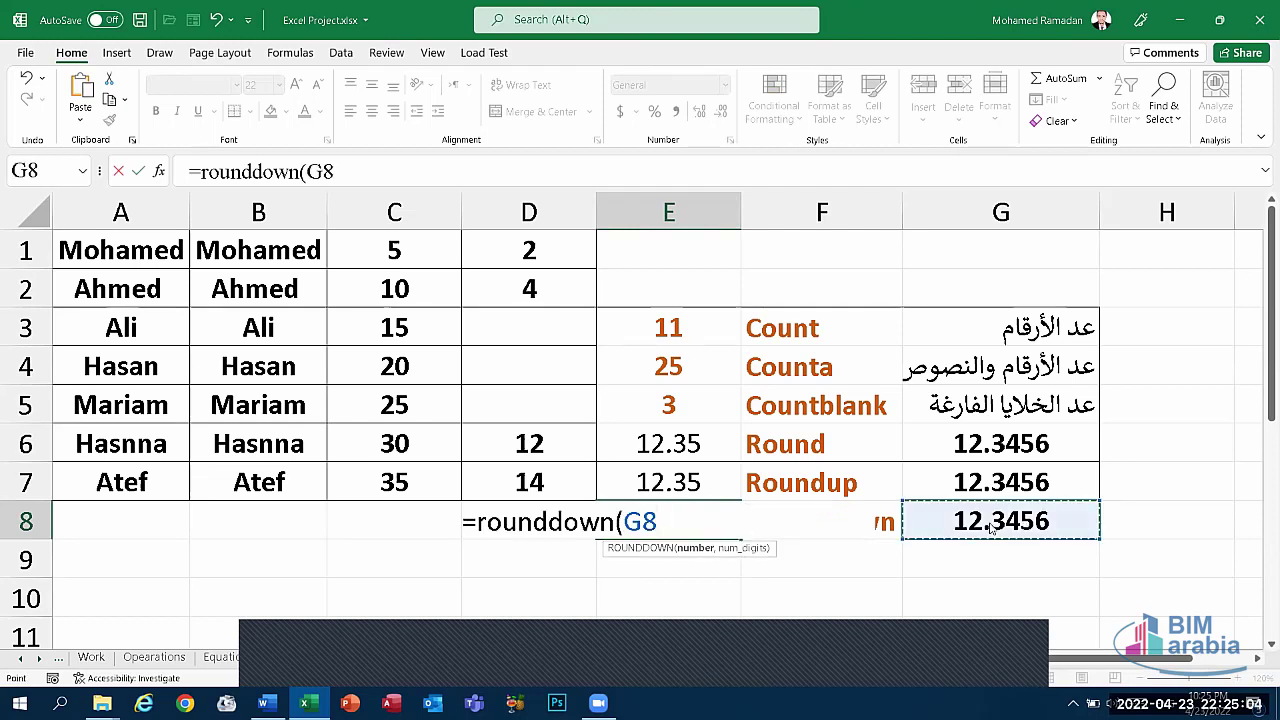
text(,2)
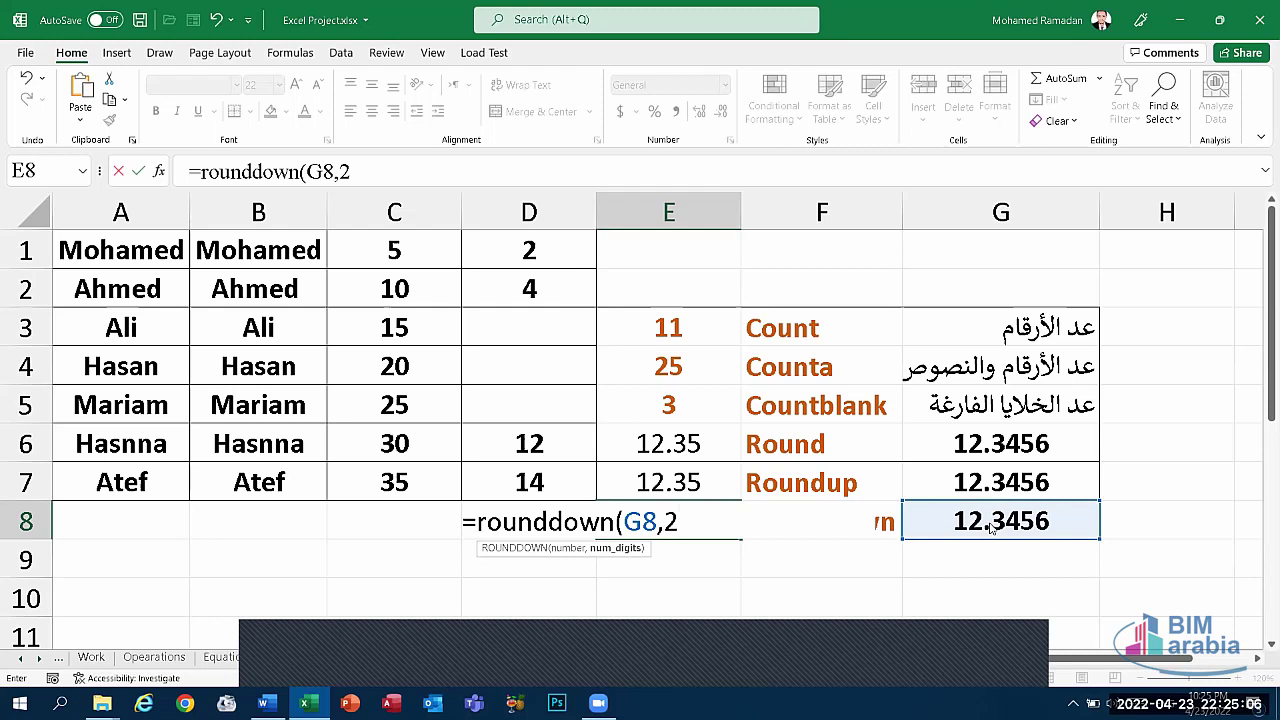
text())
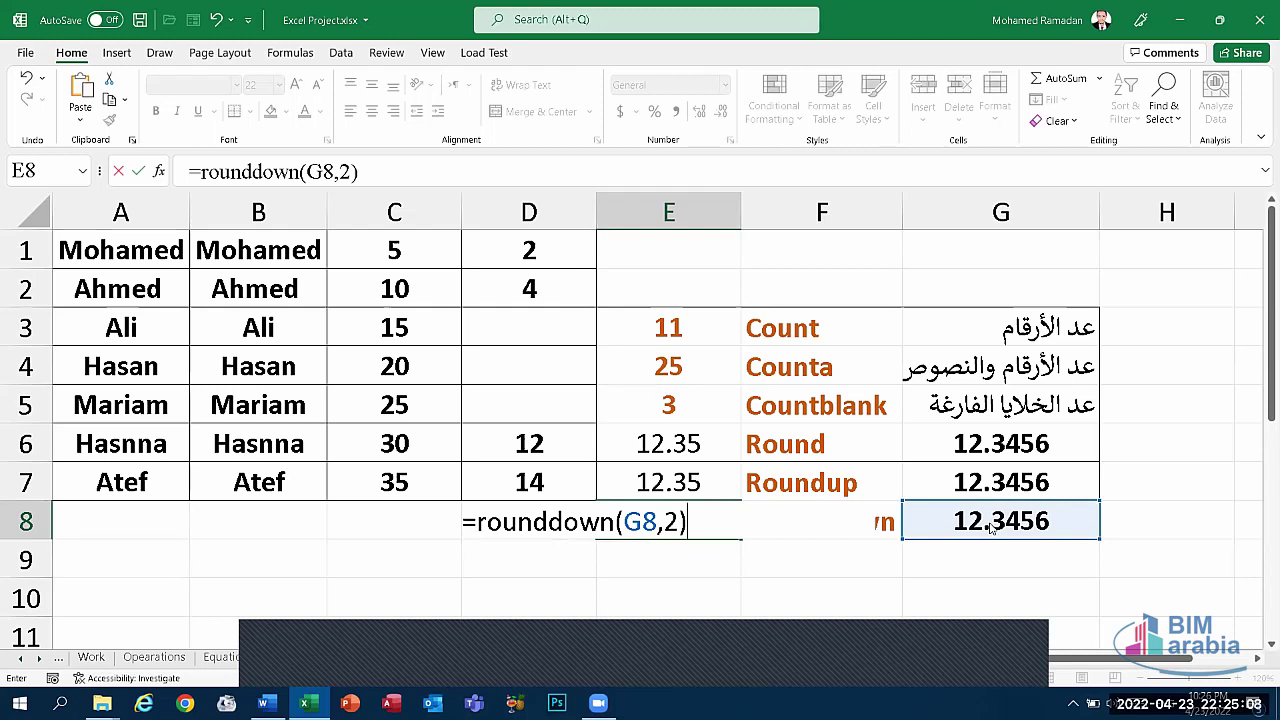
key(Return)
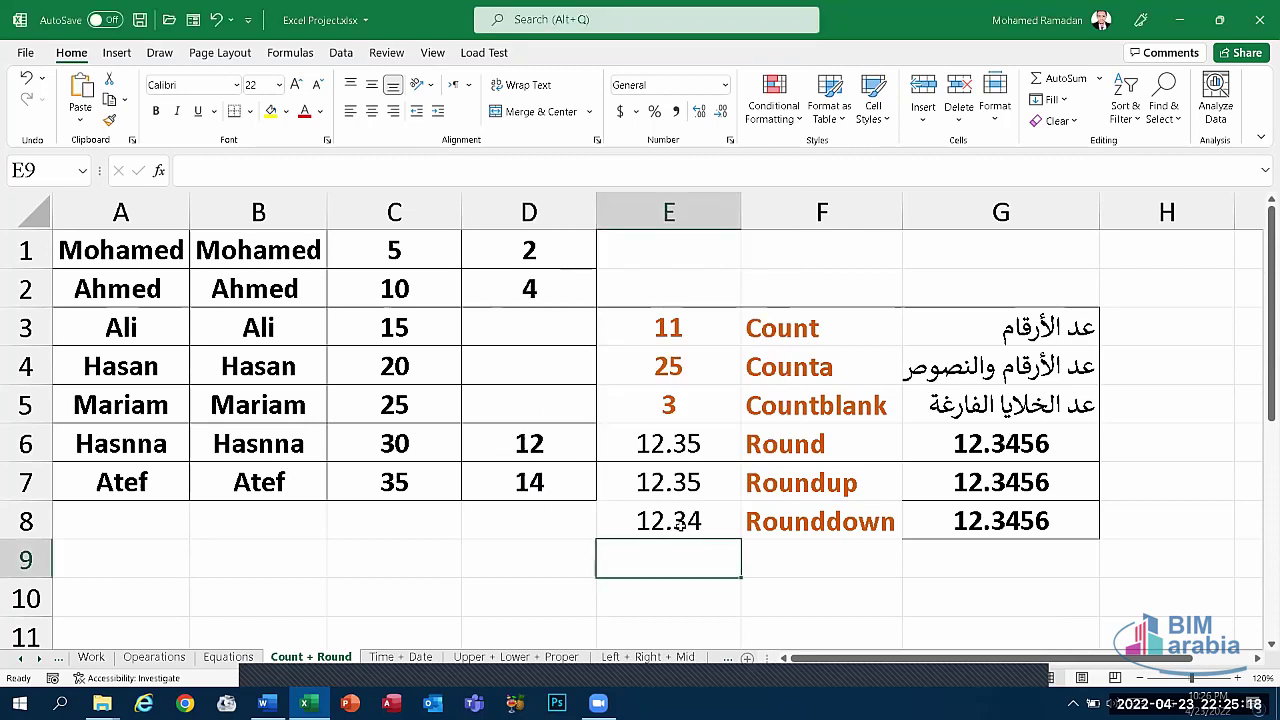
drag(669, 521, 680, 313)
key(Delete)
- Clear the existing count results 11 and 25 from E3:E4
click(750, 330)
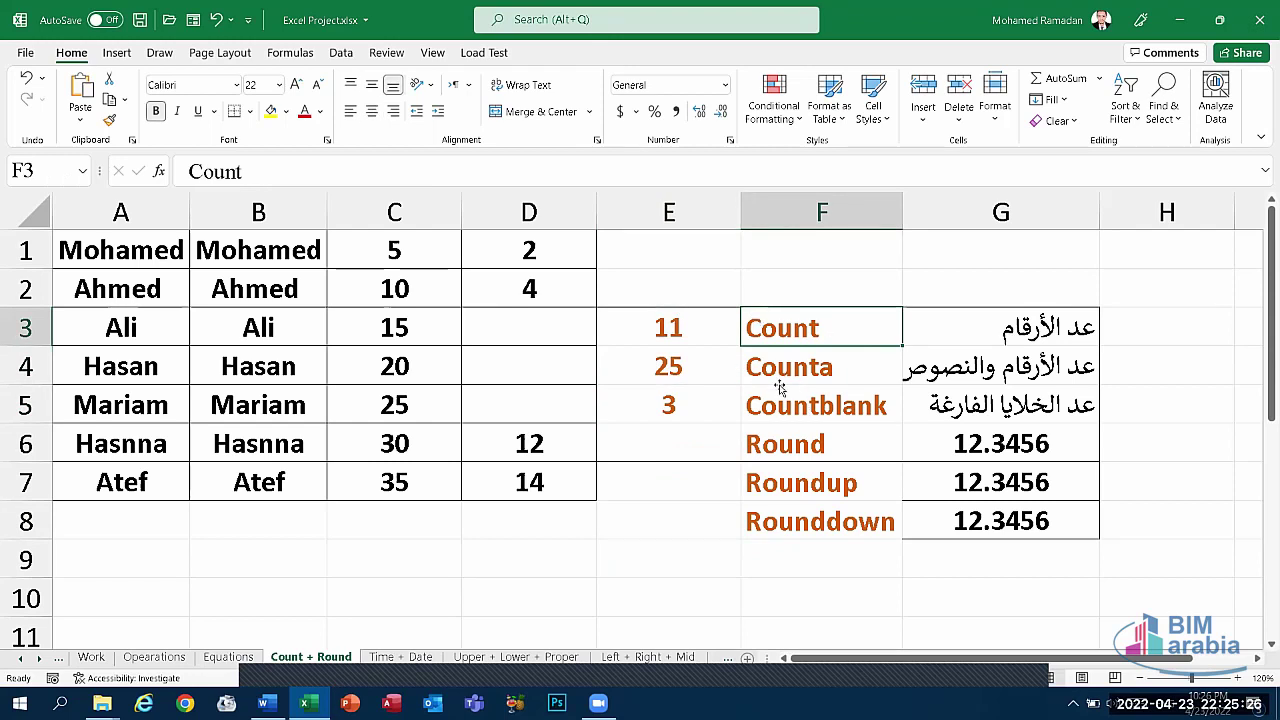
click(655, 333)
drag(674, 381, 666, 323)
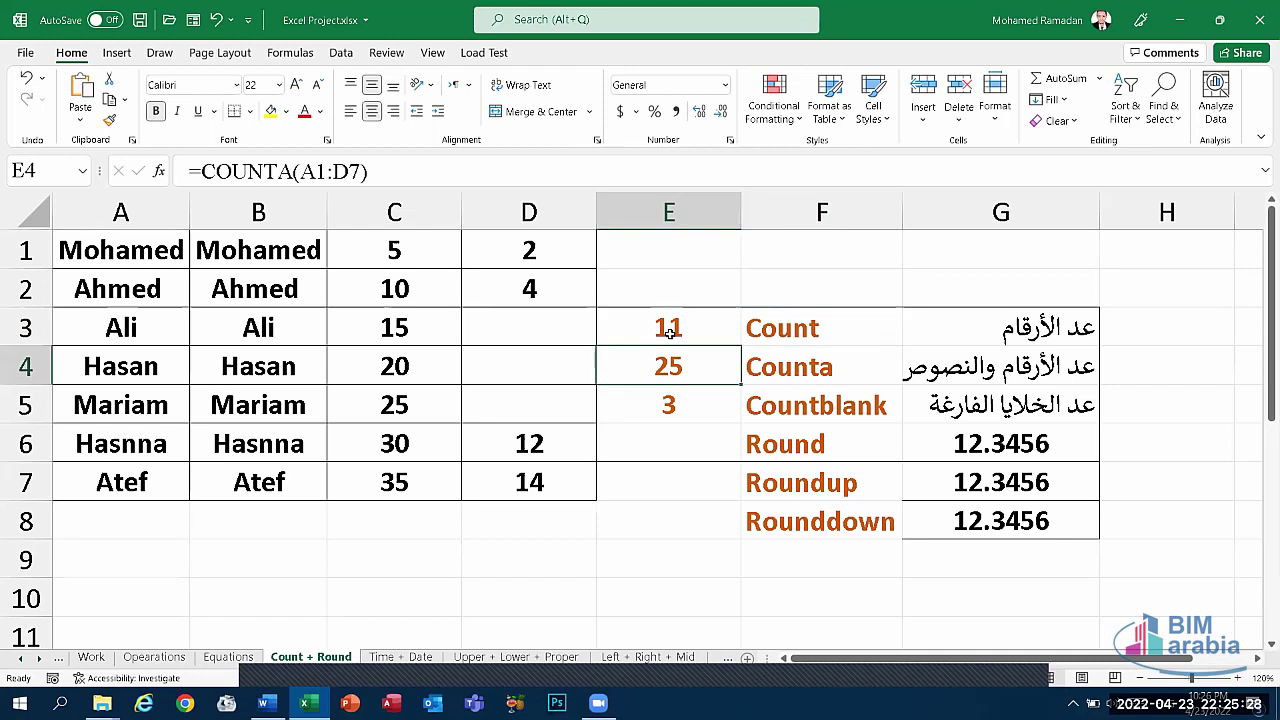
key(Delete)
- Enter =COUNT(A1:D7) in E3, counting 11 numbers
click(676, 342)
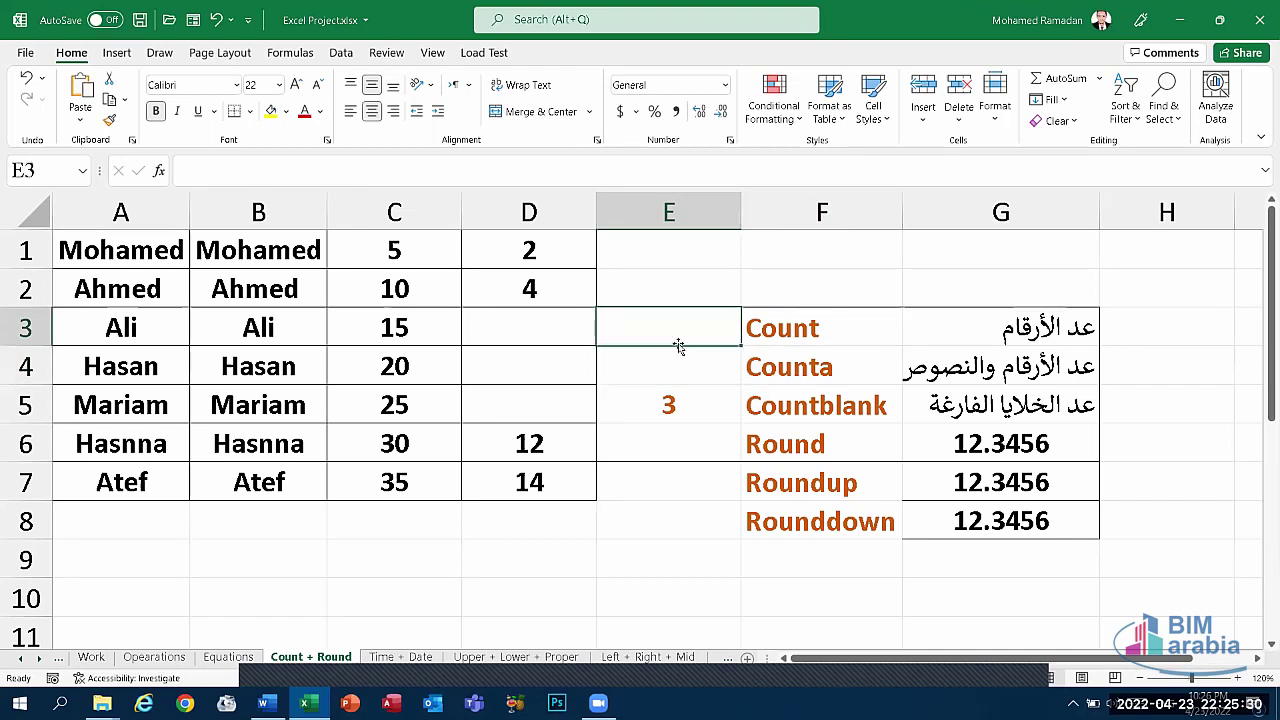
text(=count)
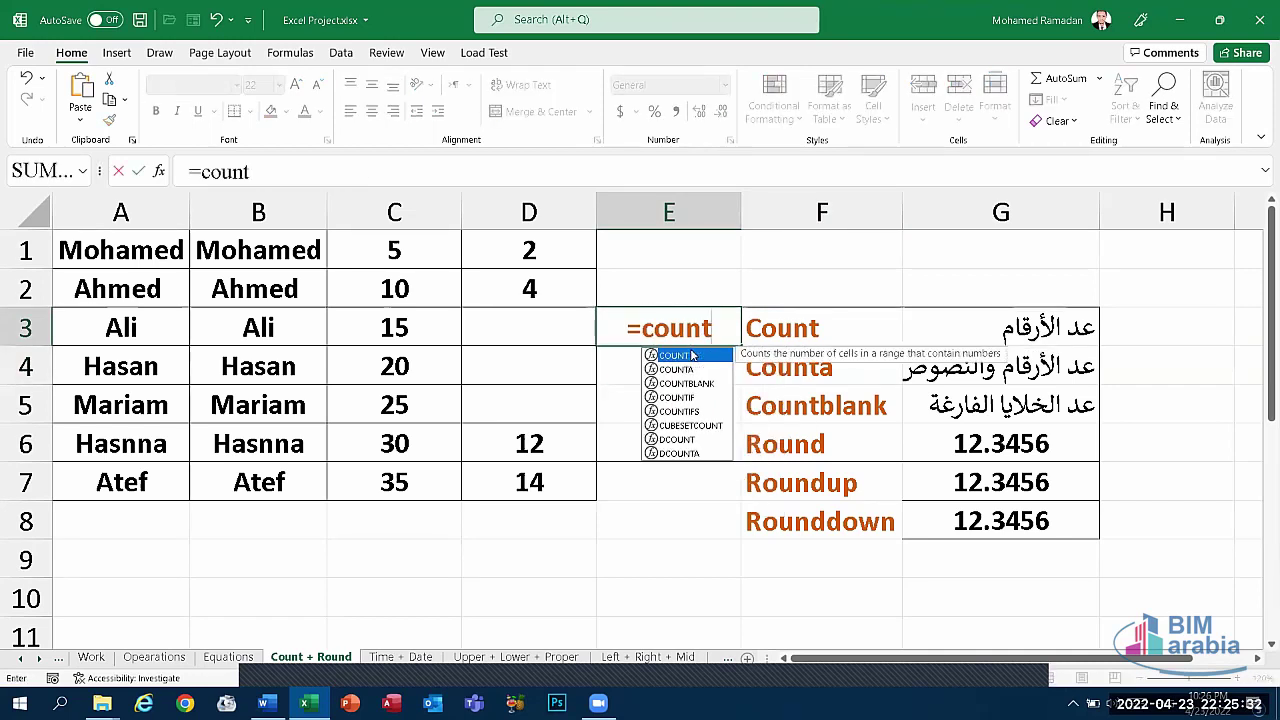
text(()
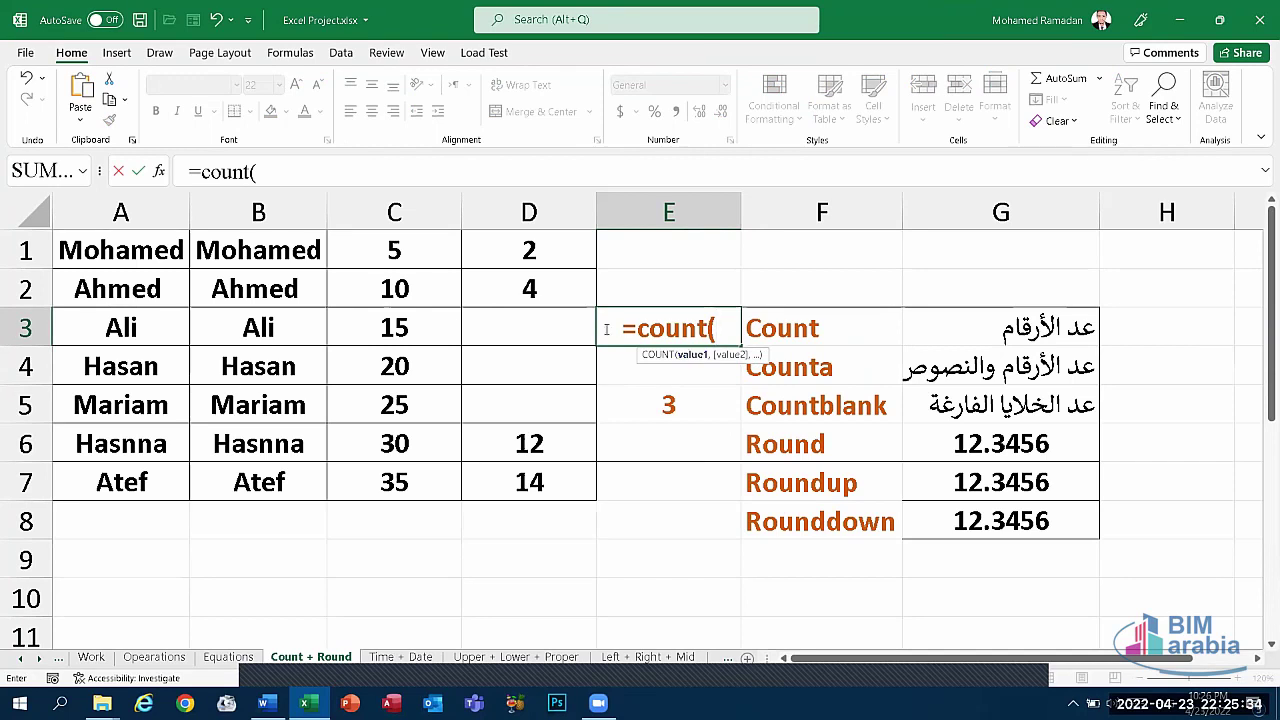
mouse_move(150, 252)
mouse_down()
mouse_move(198, 305)
mouse_move(505, 478)
mouse_up()
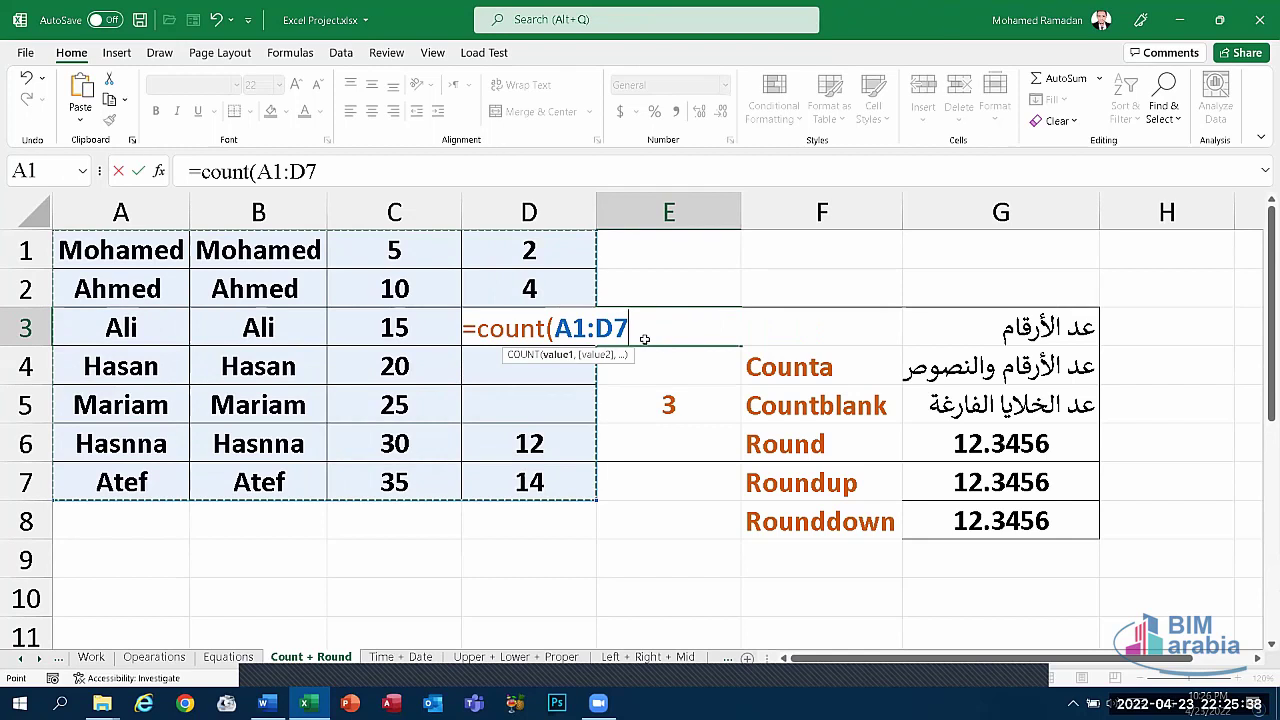
text())
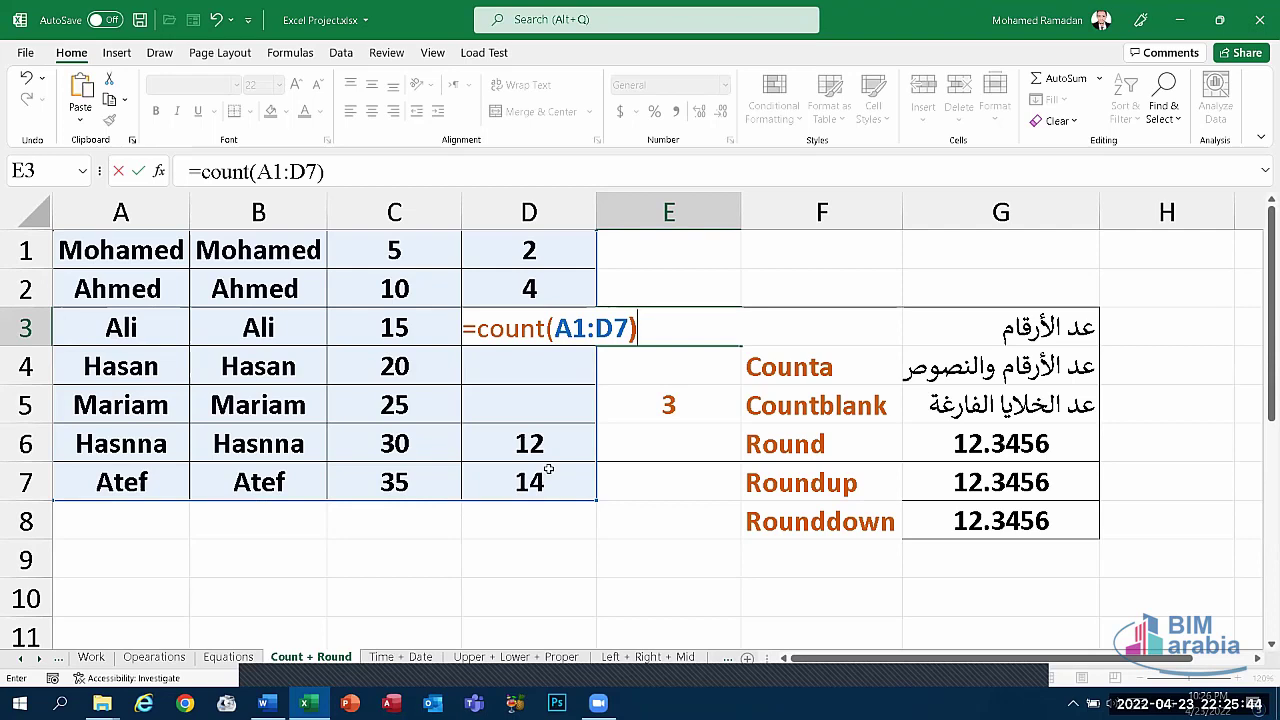
key(Return)
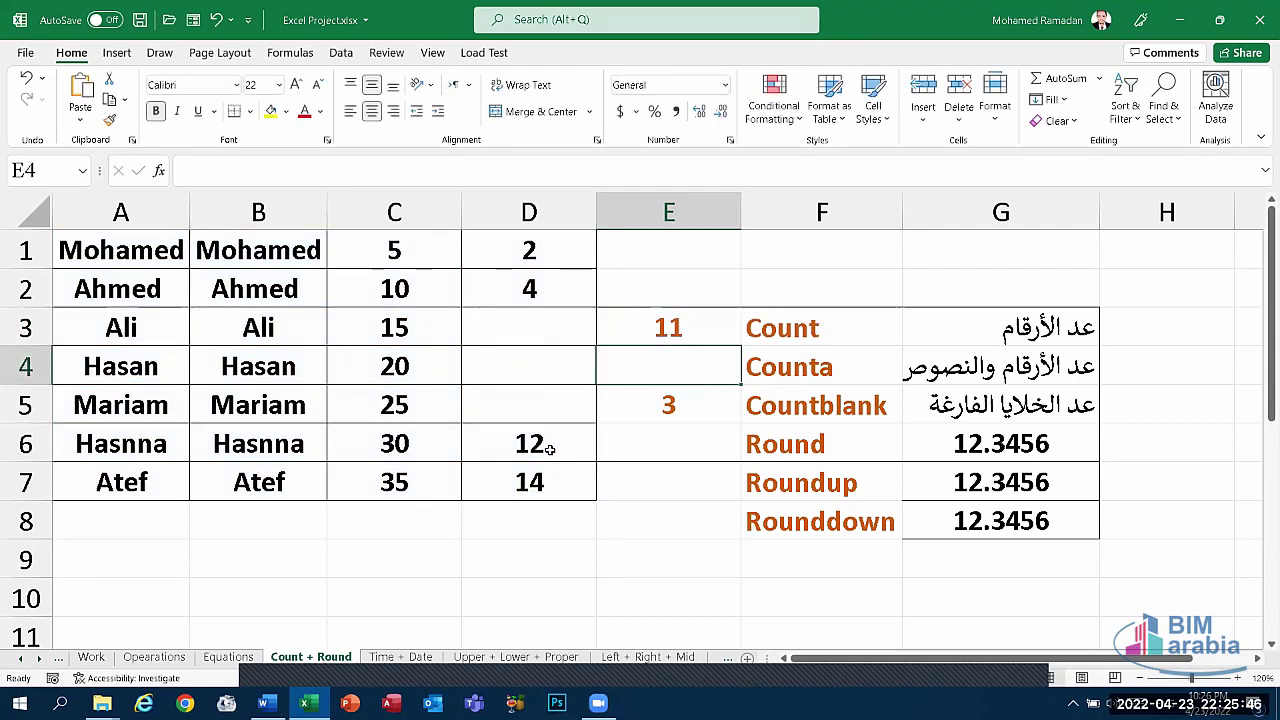
- Enter =COUNTA(A1:D7) in E4 for 25, then clear the results from E3:E5
text(=count)
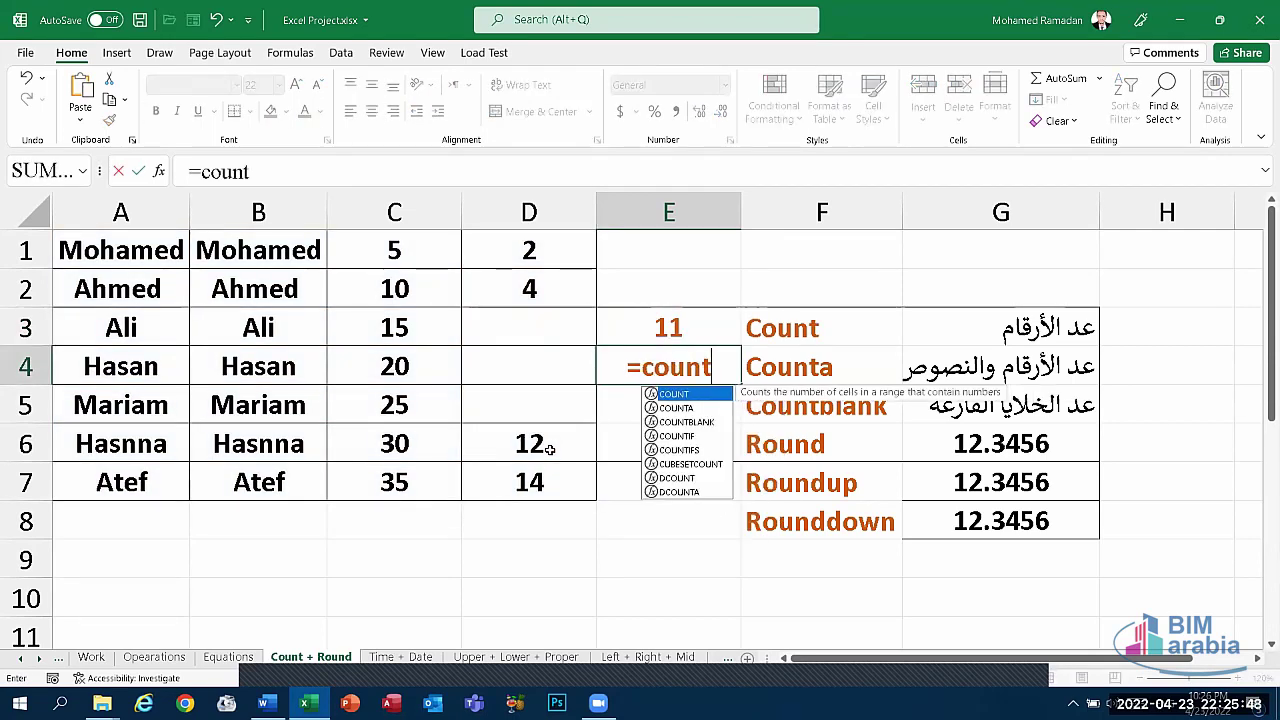
text(a()
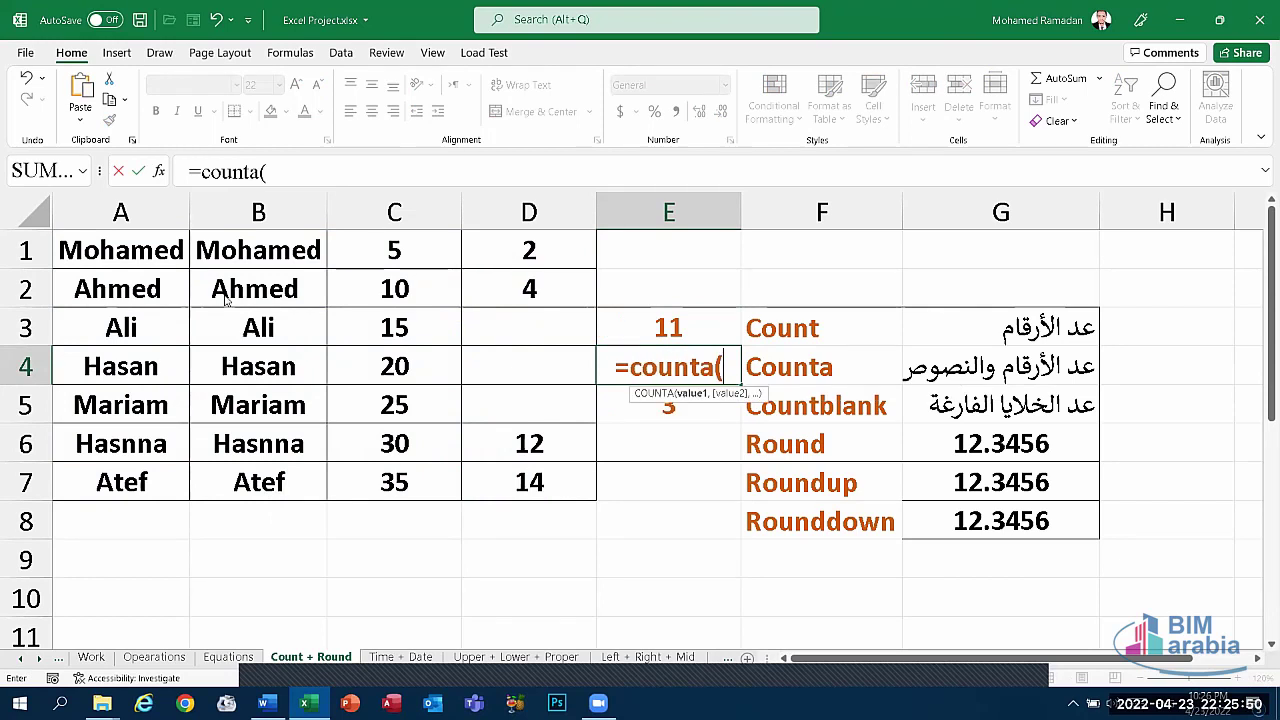
drag(107, 258, 491, 474)
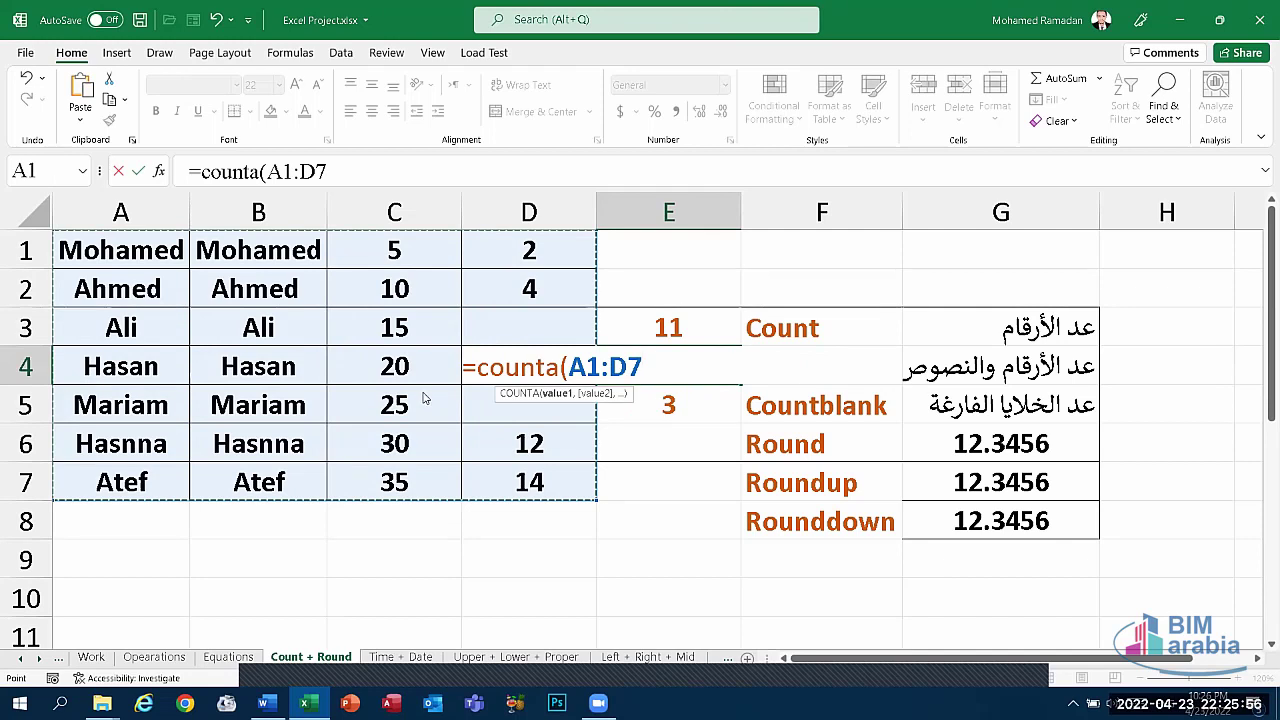
text())
key(Return)
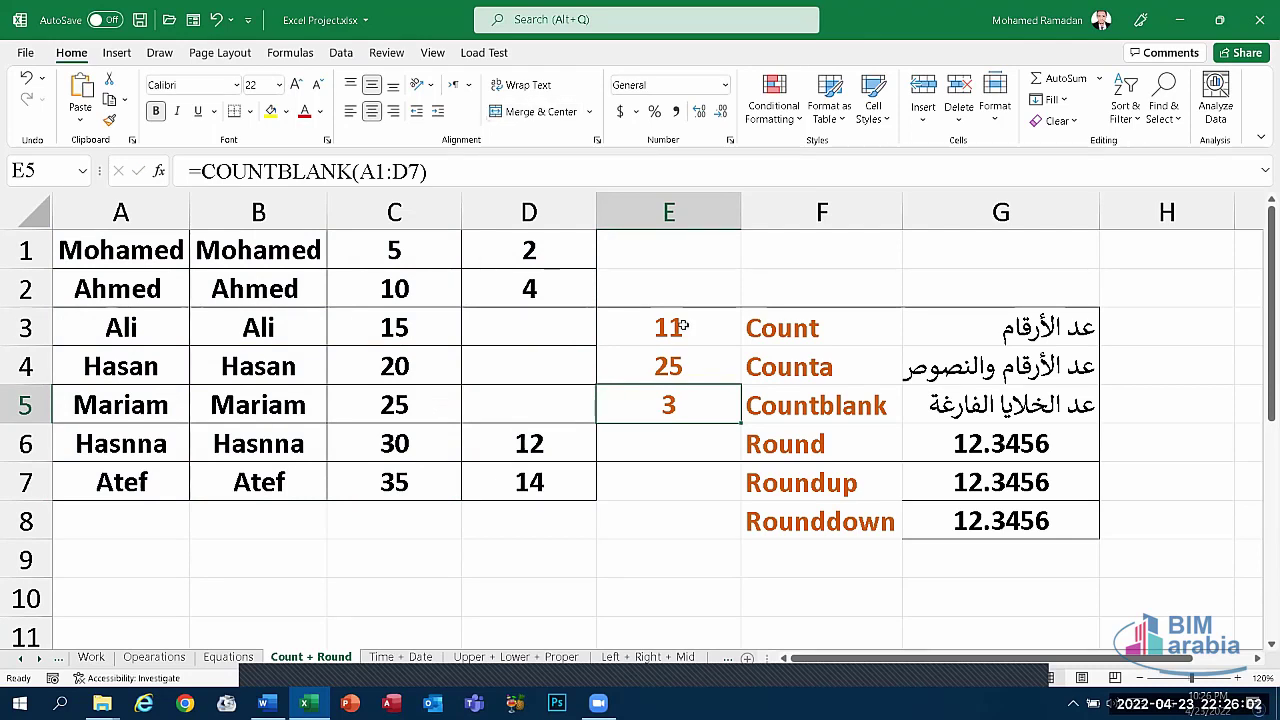
mouse_move(680, 326)
mouse_down()
mouse_move(696, 497)
mouse_move(680, 511)
mouse_up()
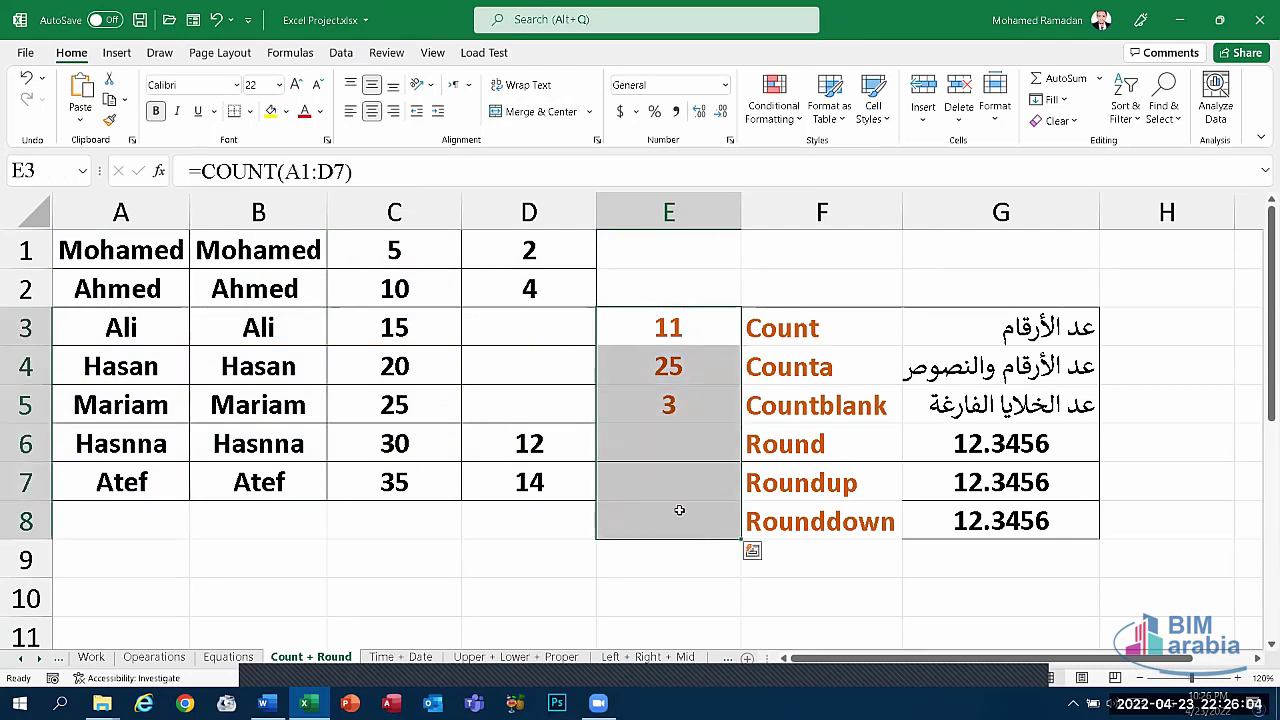
key(Delete)
- Go to the Time + Date sheet and widen column C so C3 shows 10/5/2021
click(674, 444)
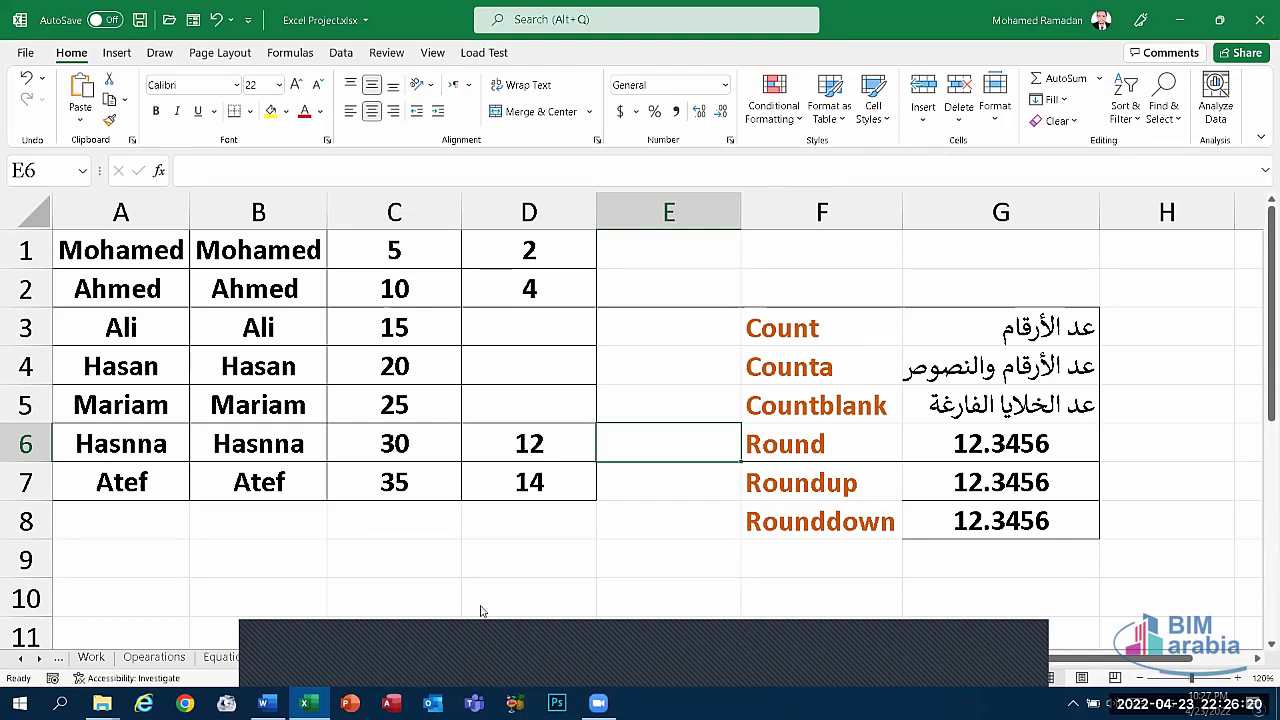
click(401, 657)
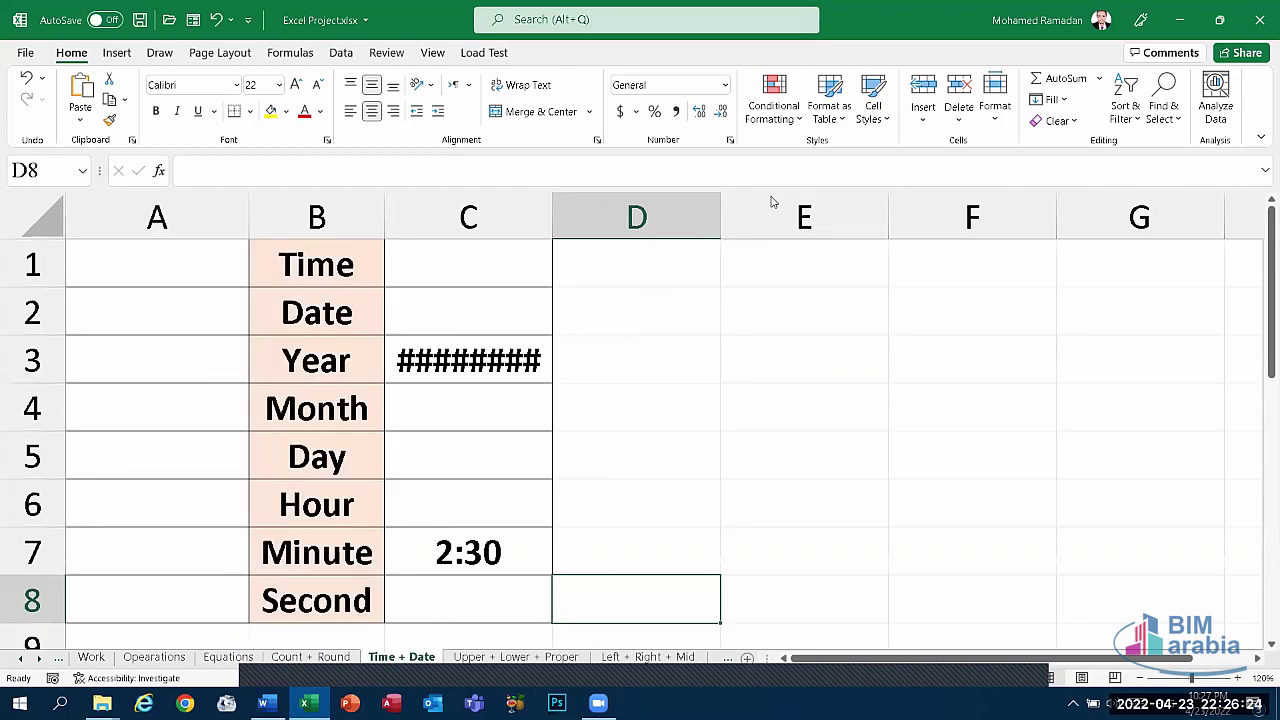
drag(552, 216, 562, 216)
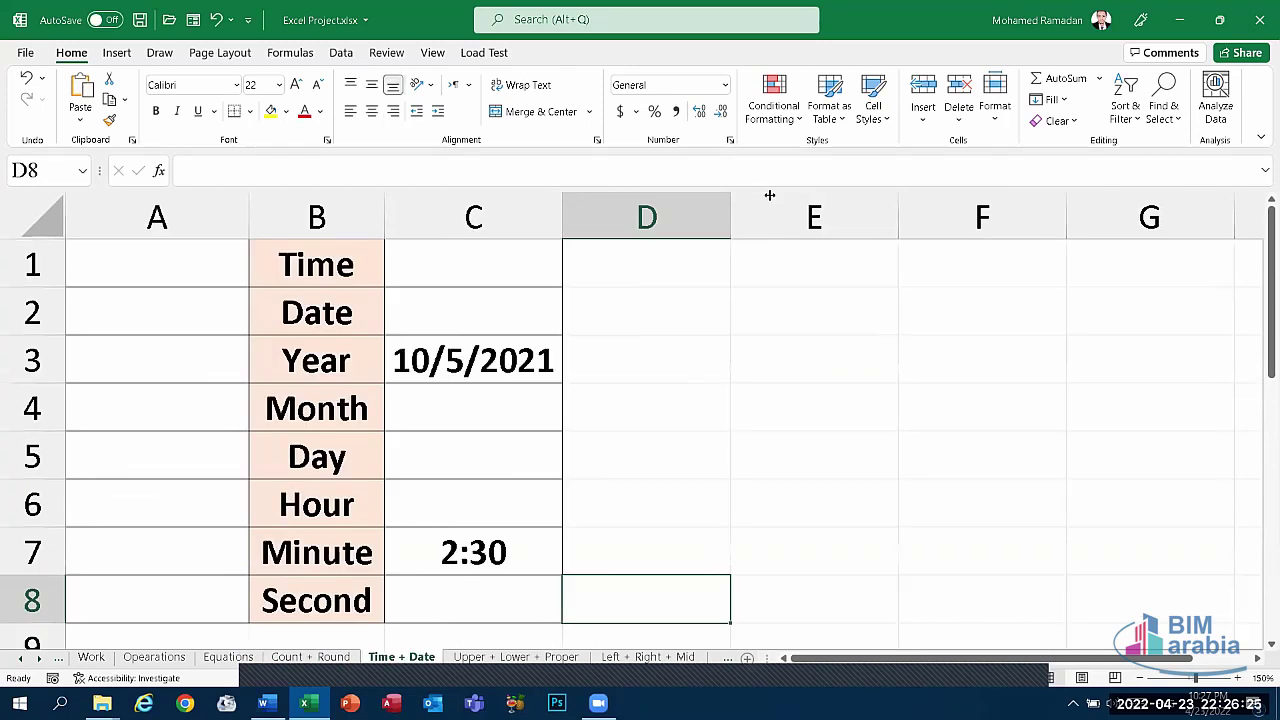
click(195, 277)
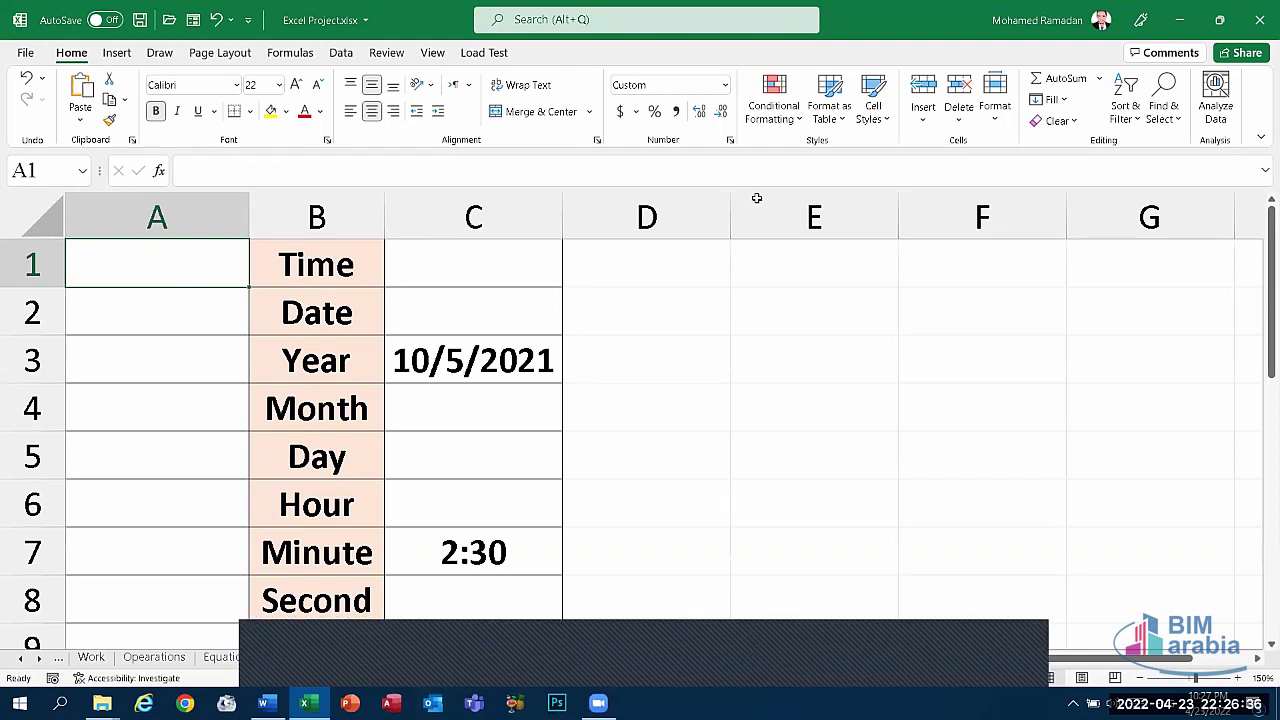
click(219, 256)
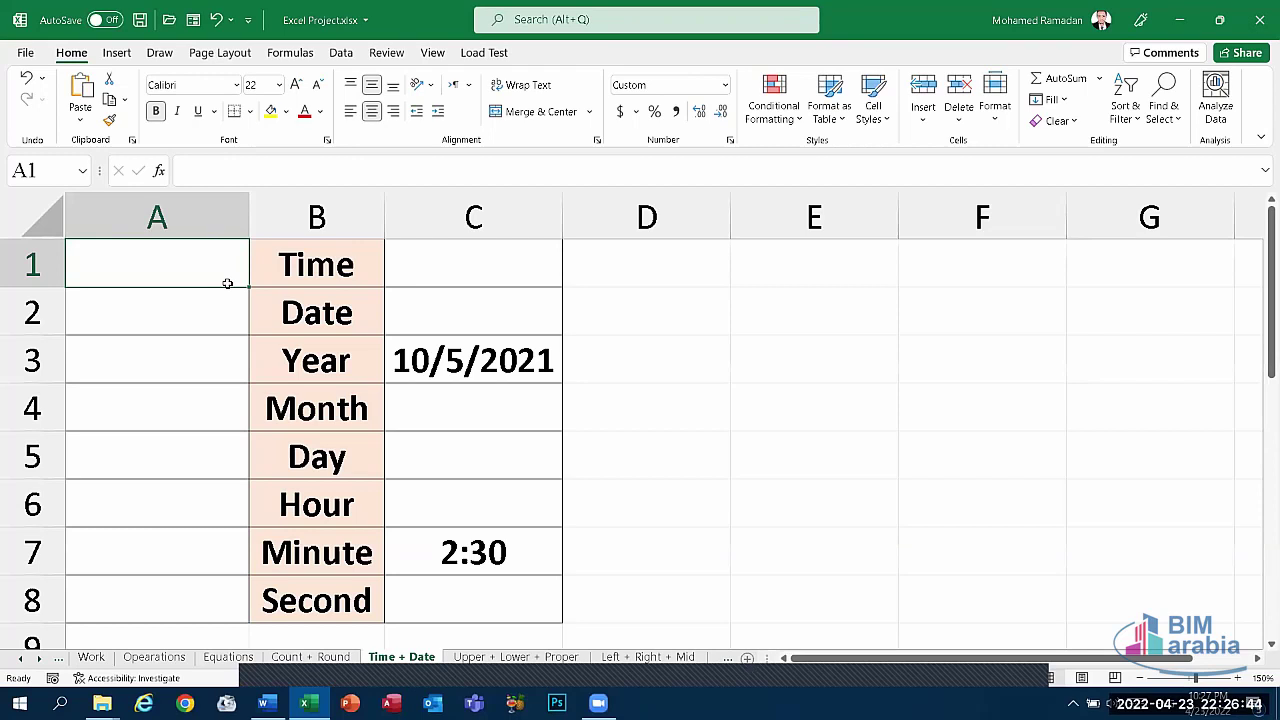
- Enter =TIME(2,30,30) in A1 so it displays 2:30 AM
text(=ti)
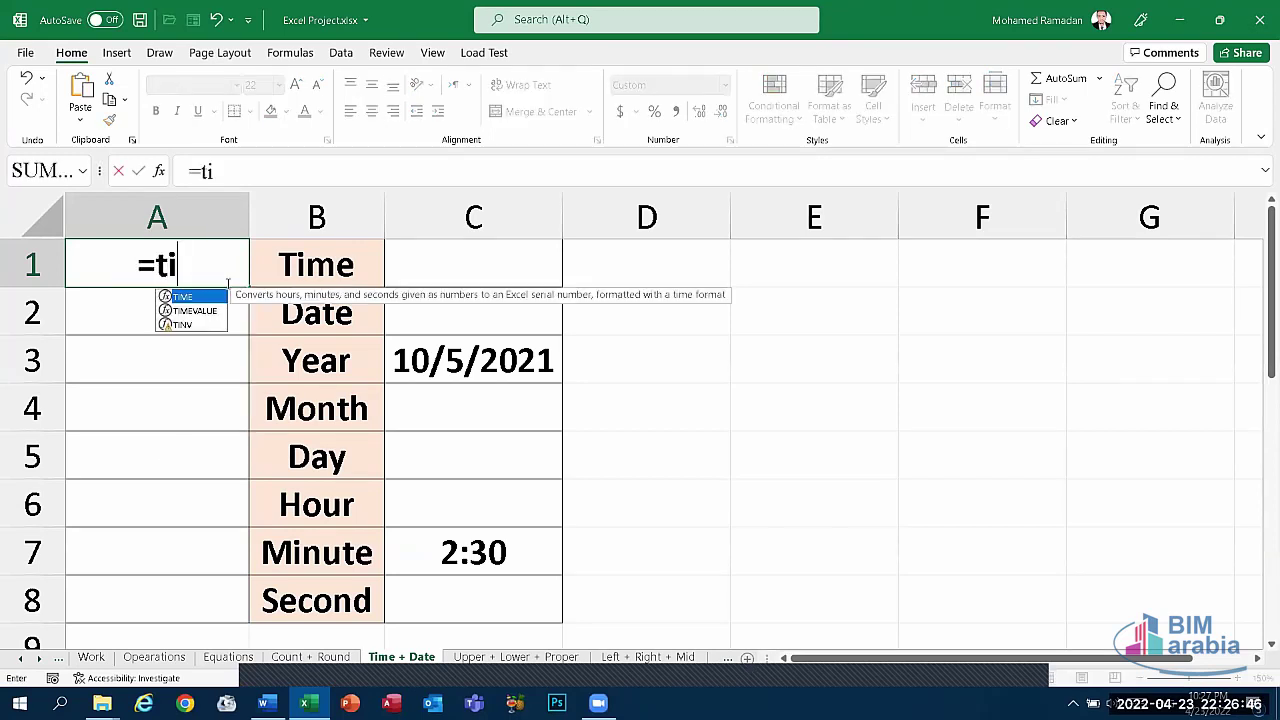
text(me()
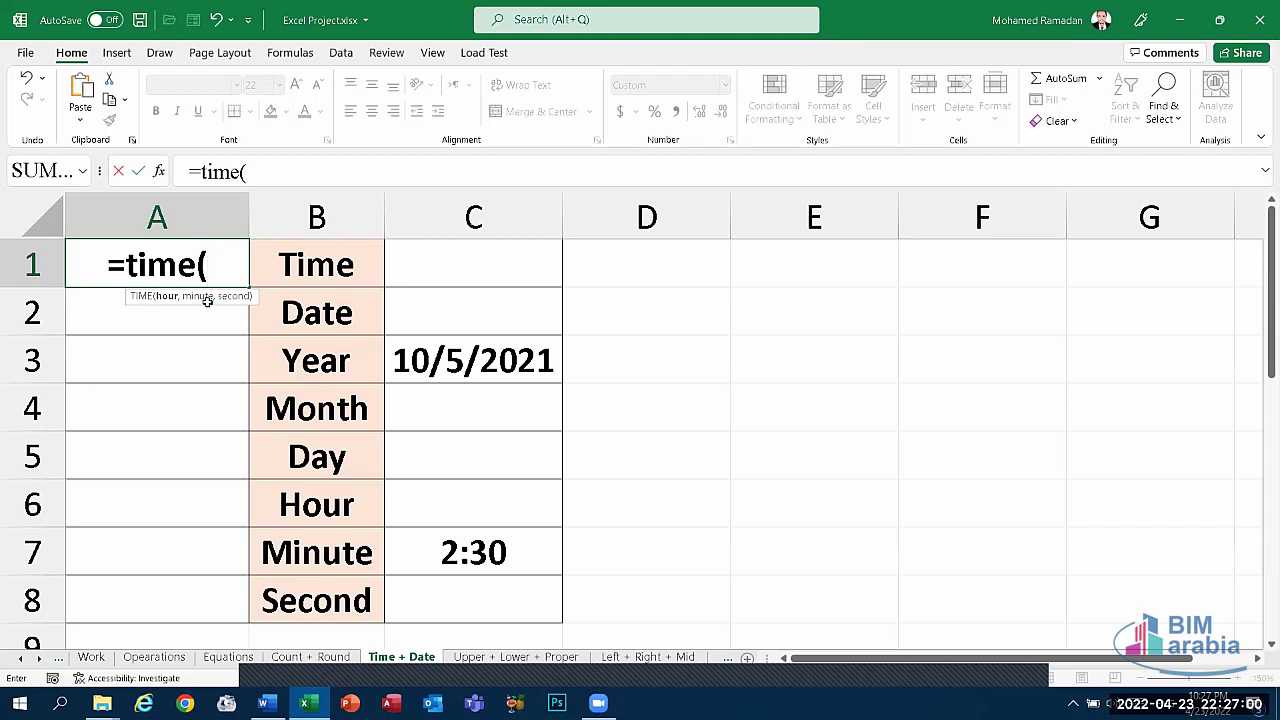
text(2)
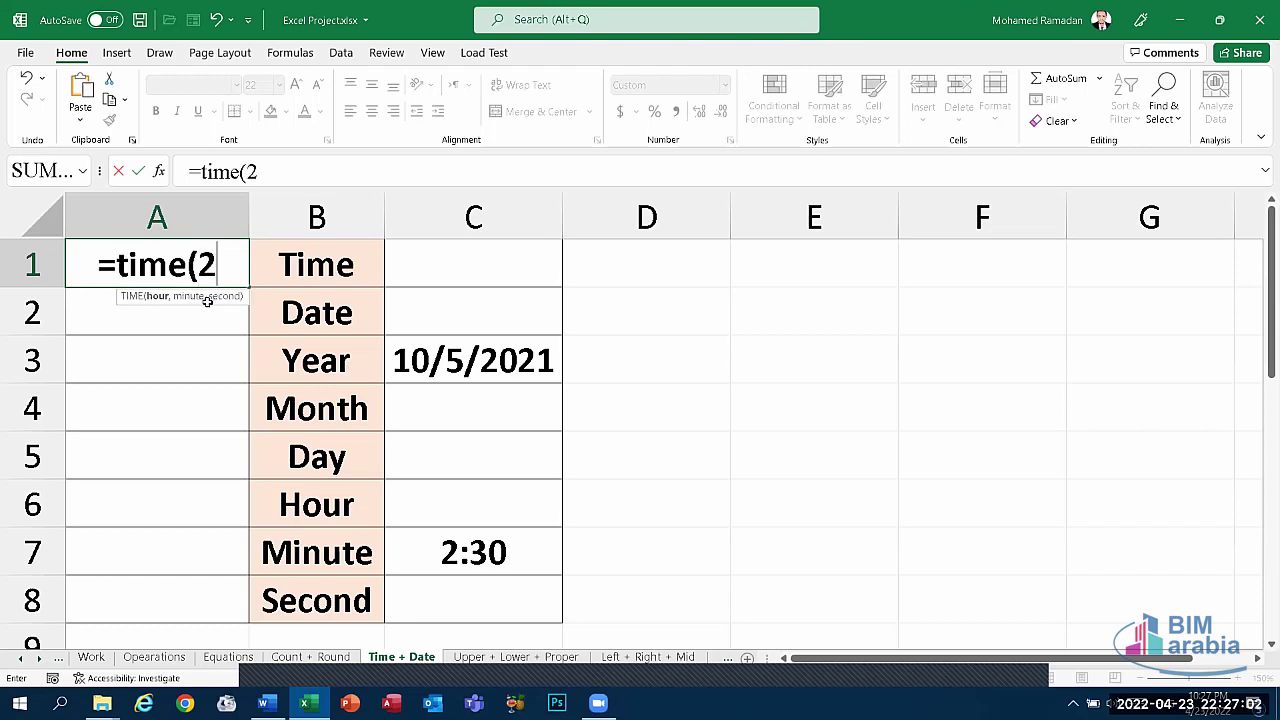
text(,)
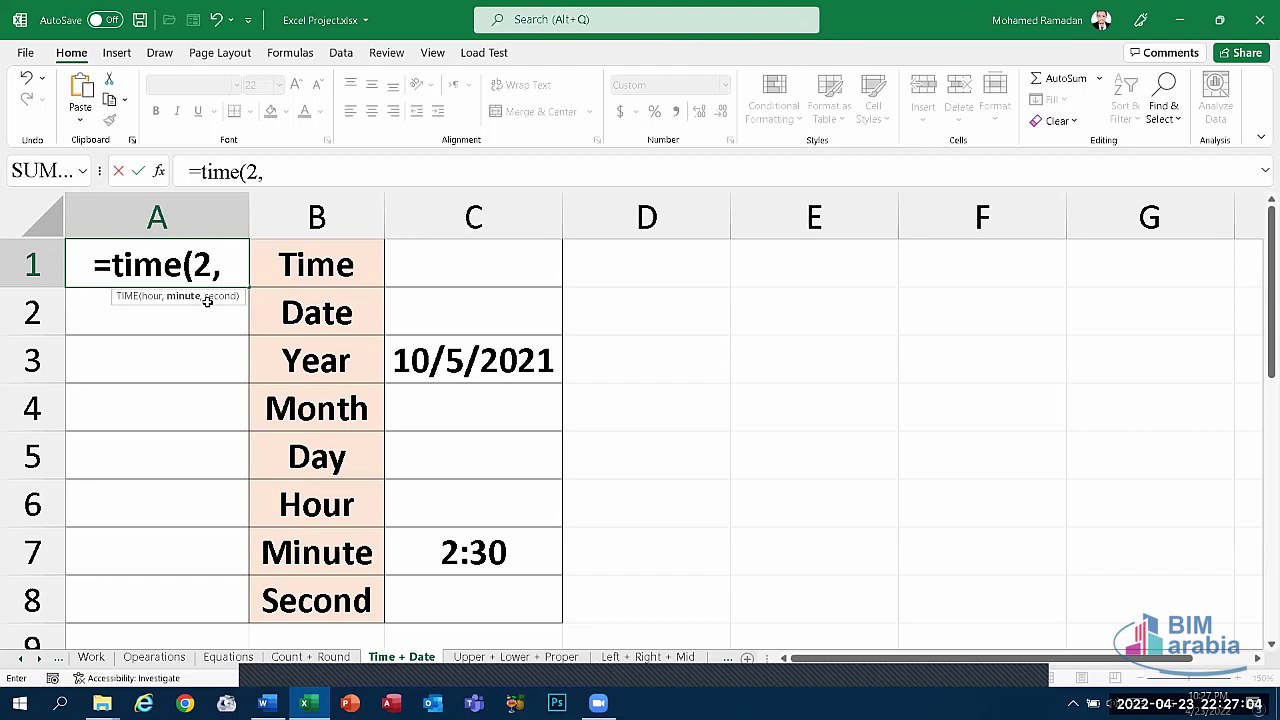
text(3)
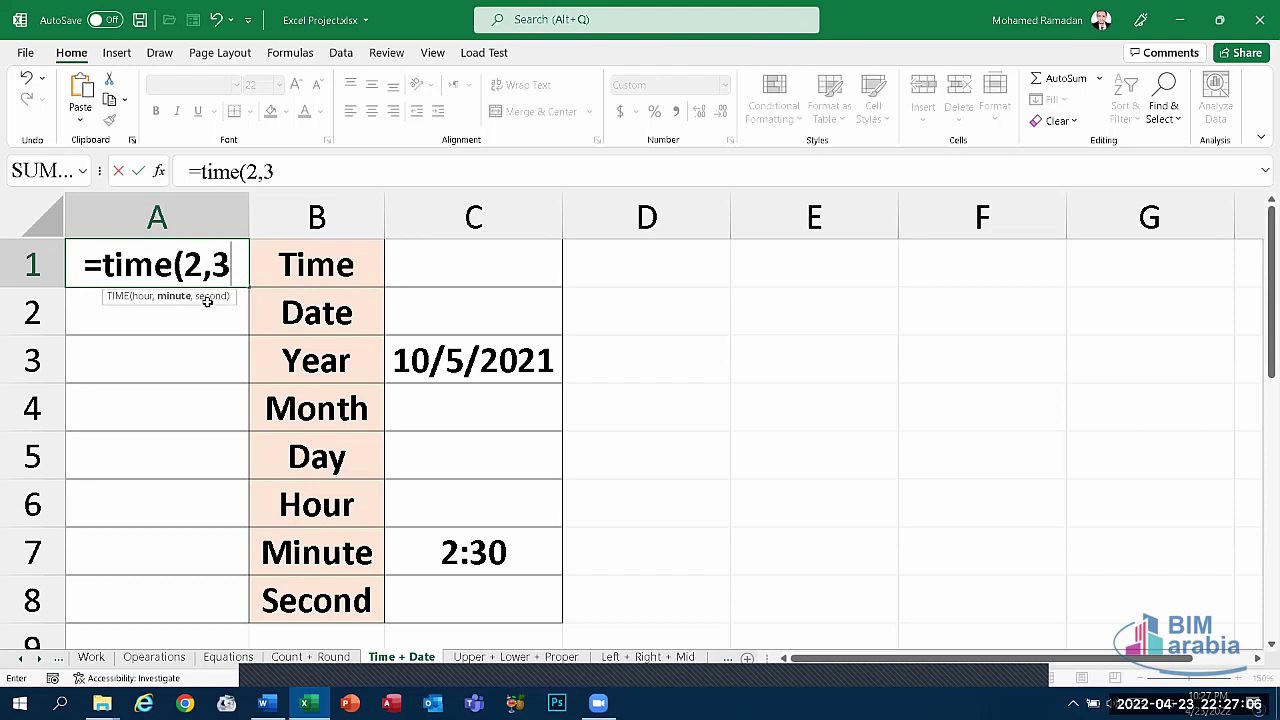
text(0)
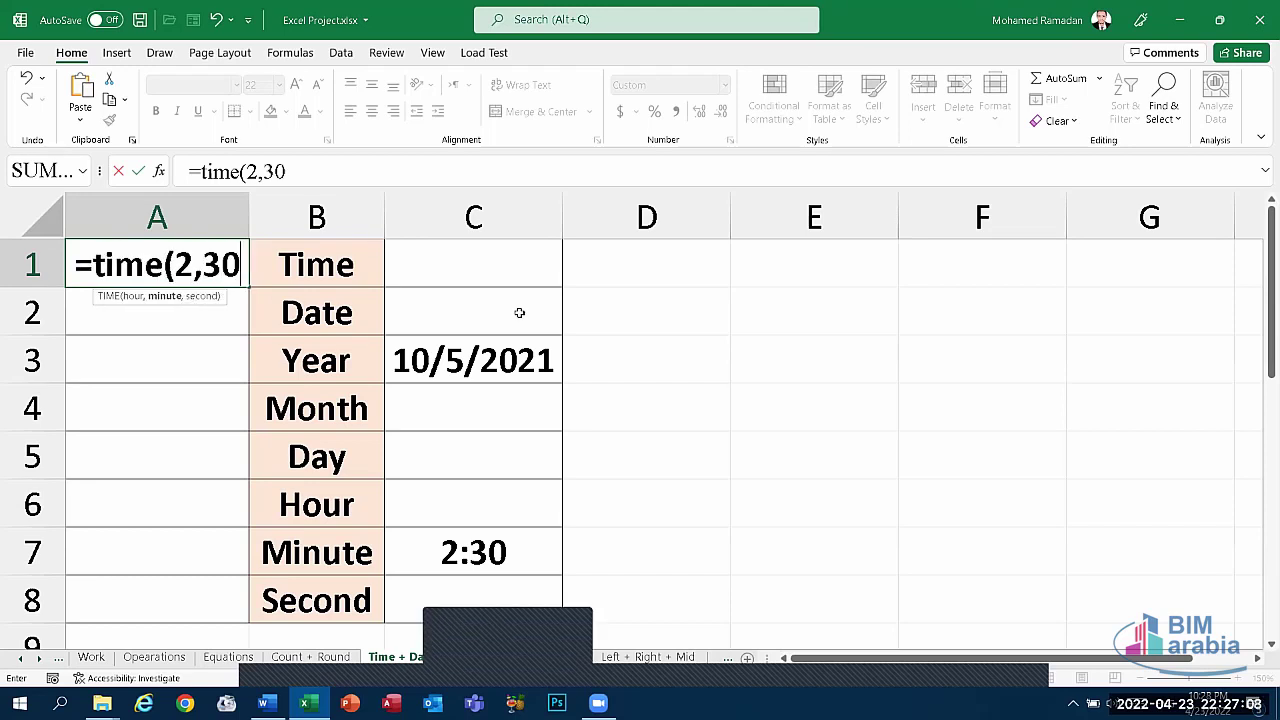
text(,)
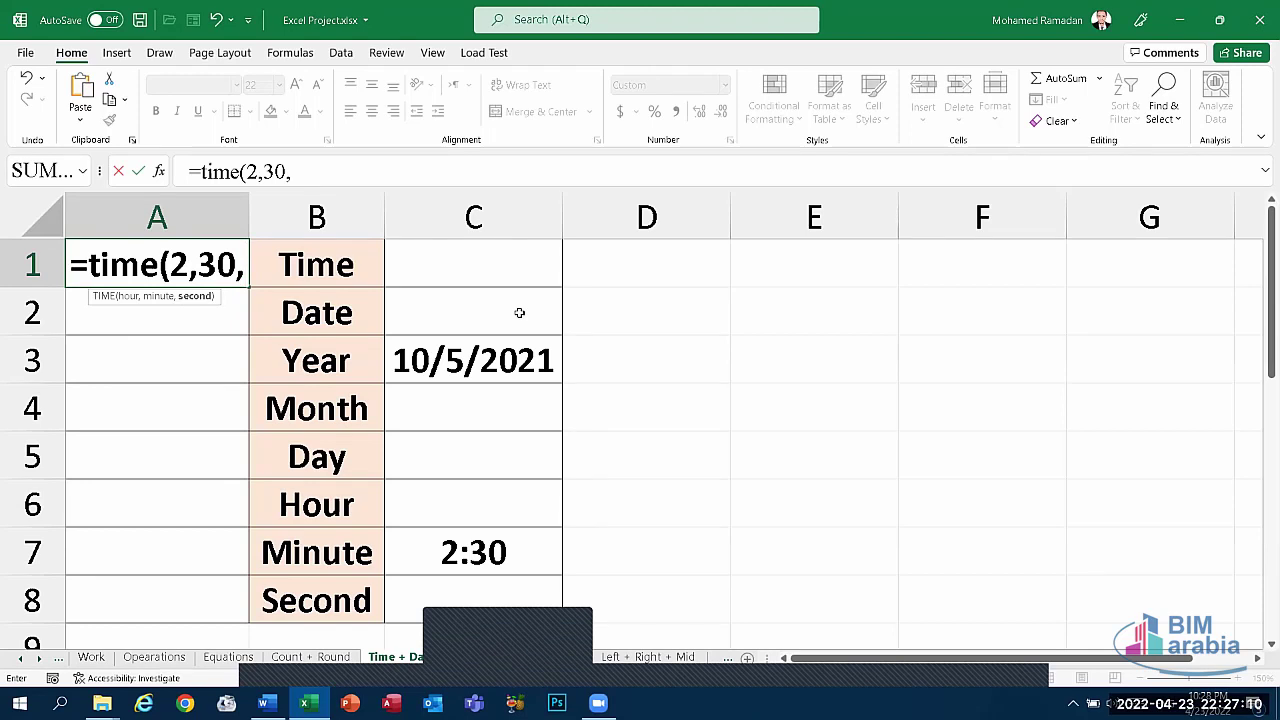
text(3)
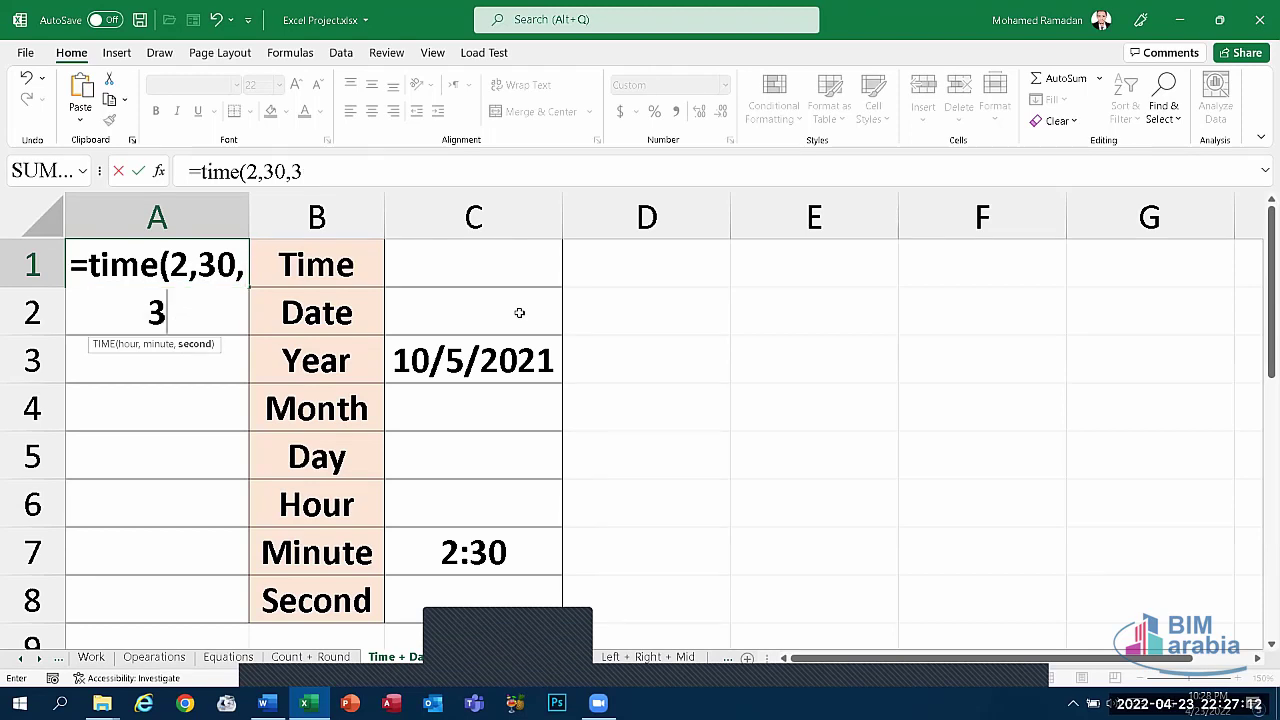
text(0))
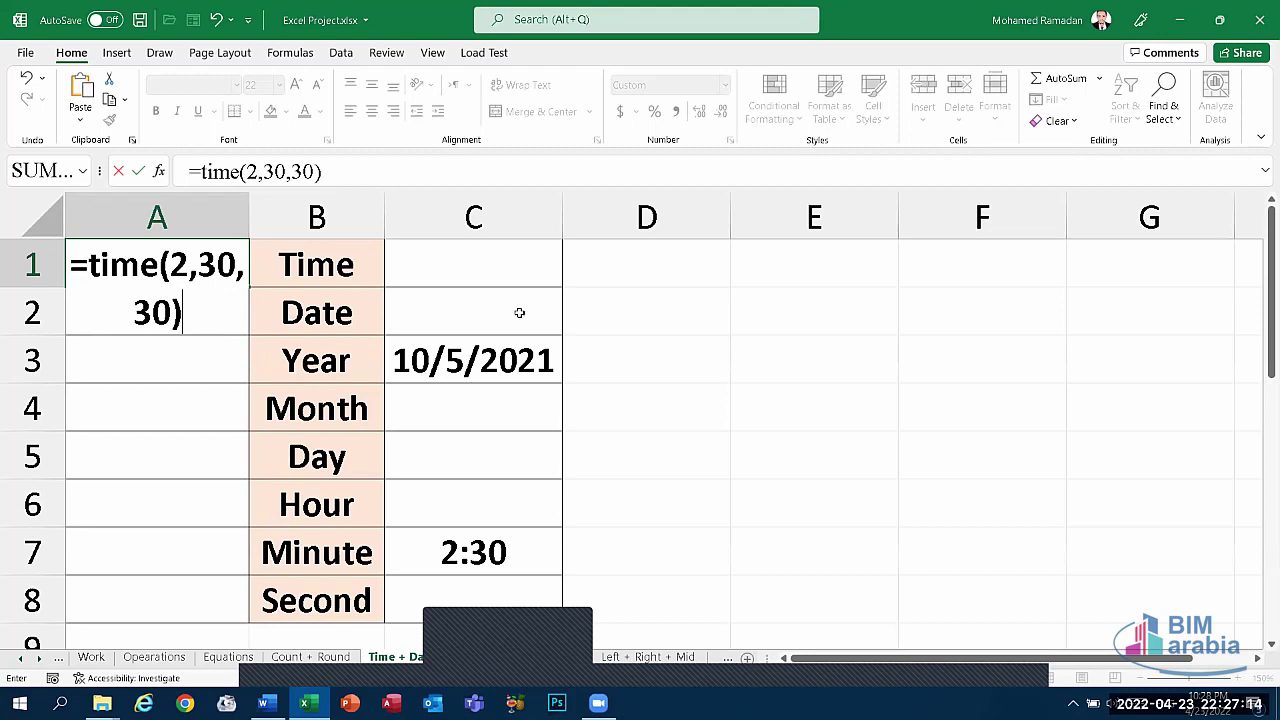
key(Return)
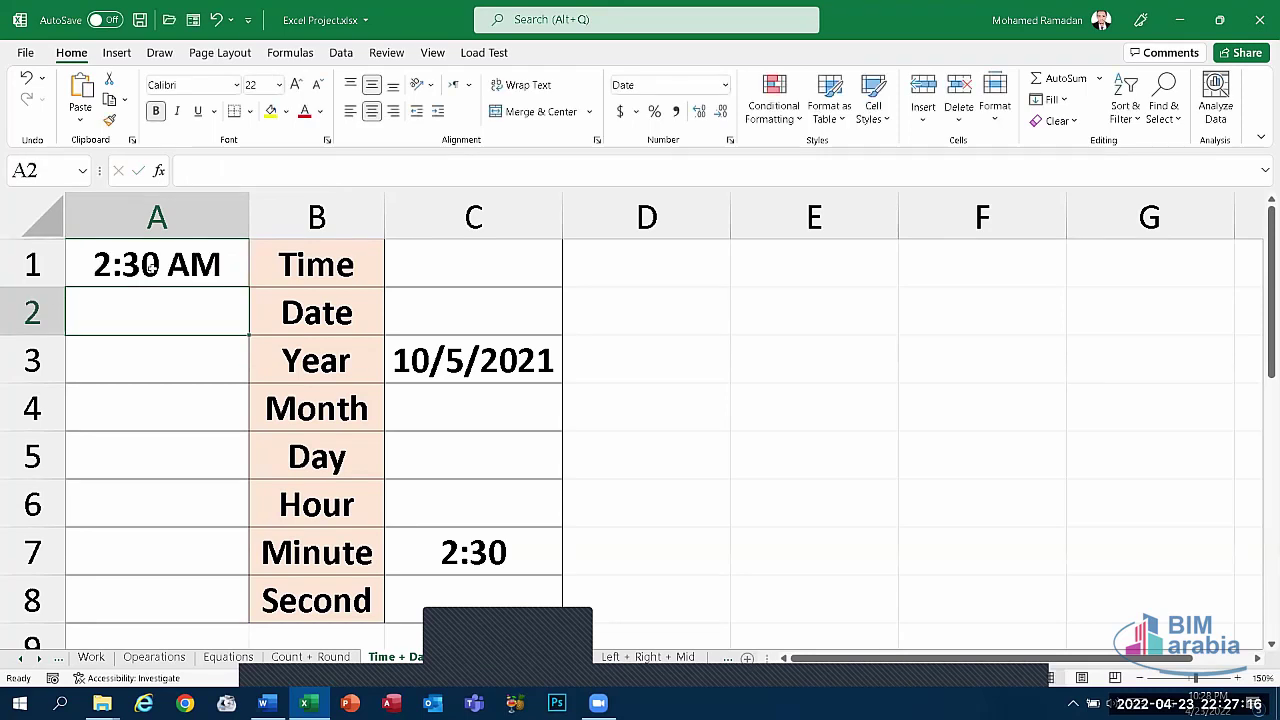
click(193, 258)
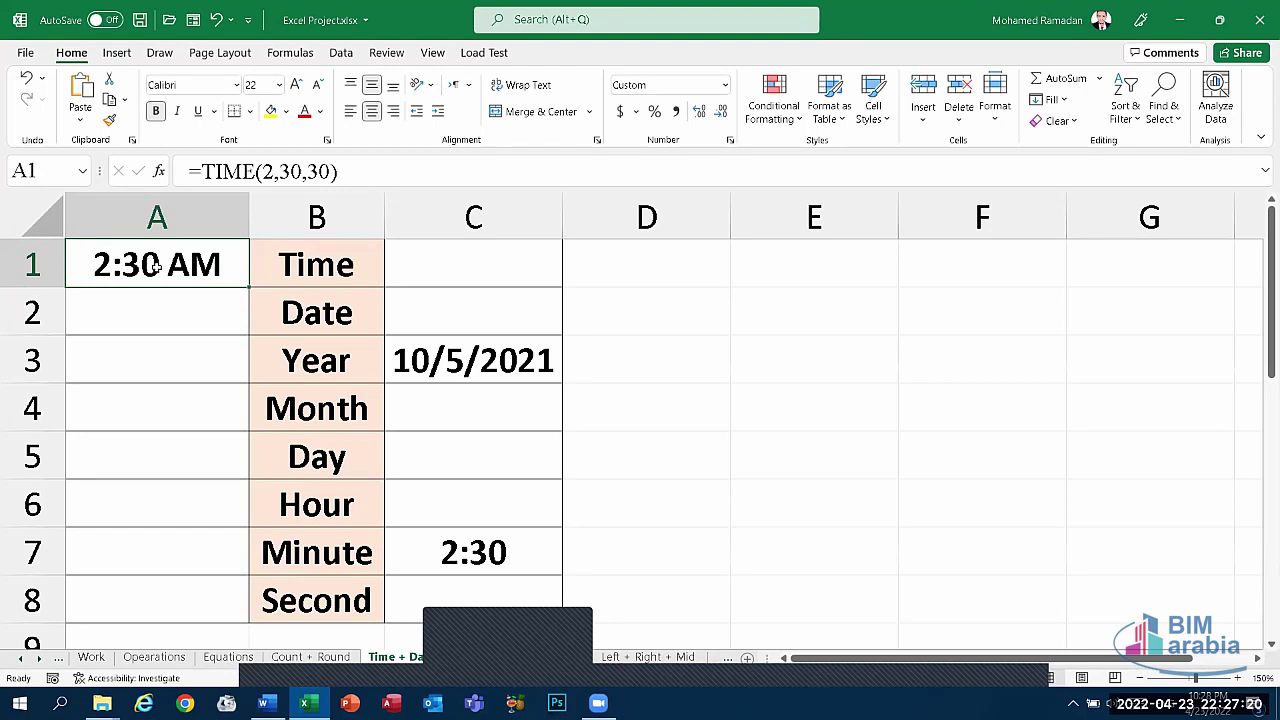
double_click(157, 266)
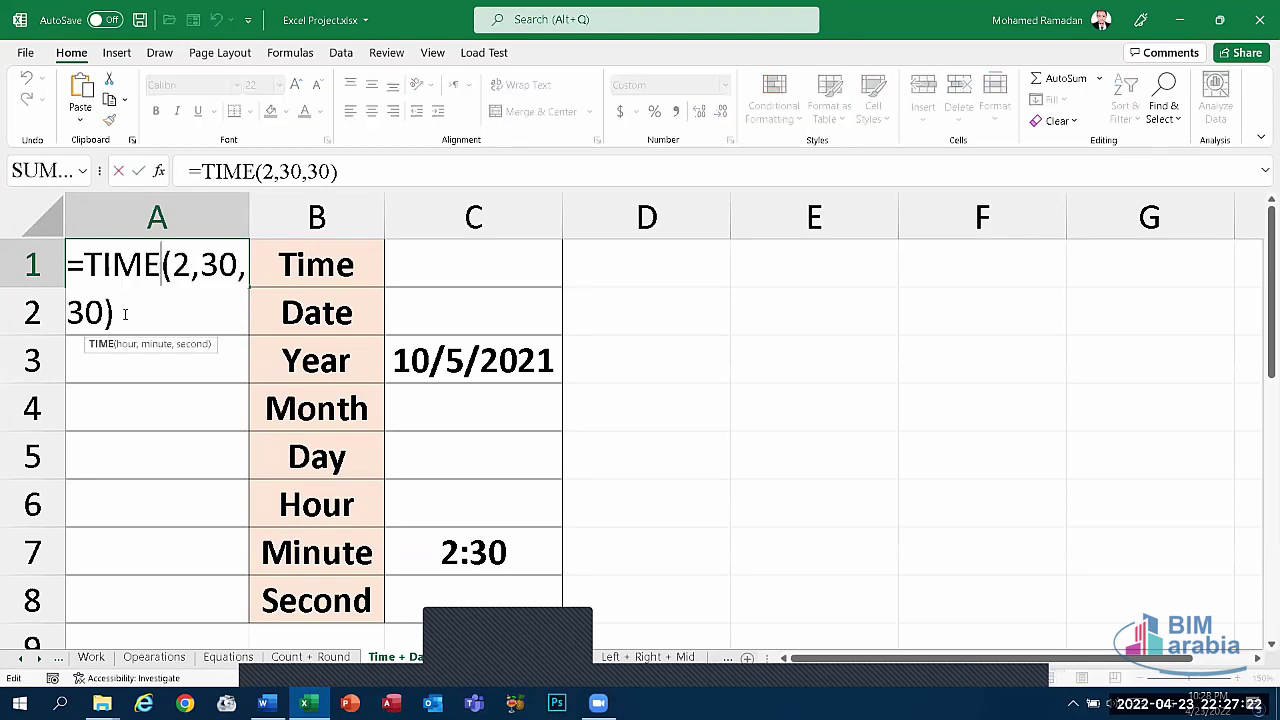
key(Return)
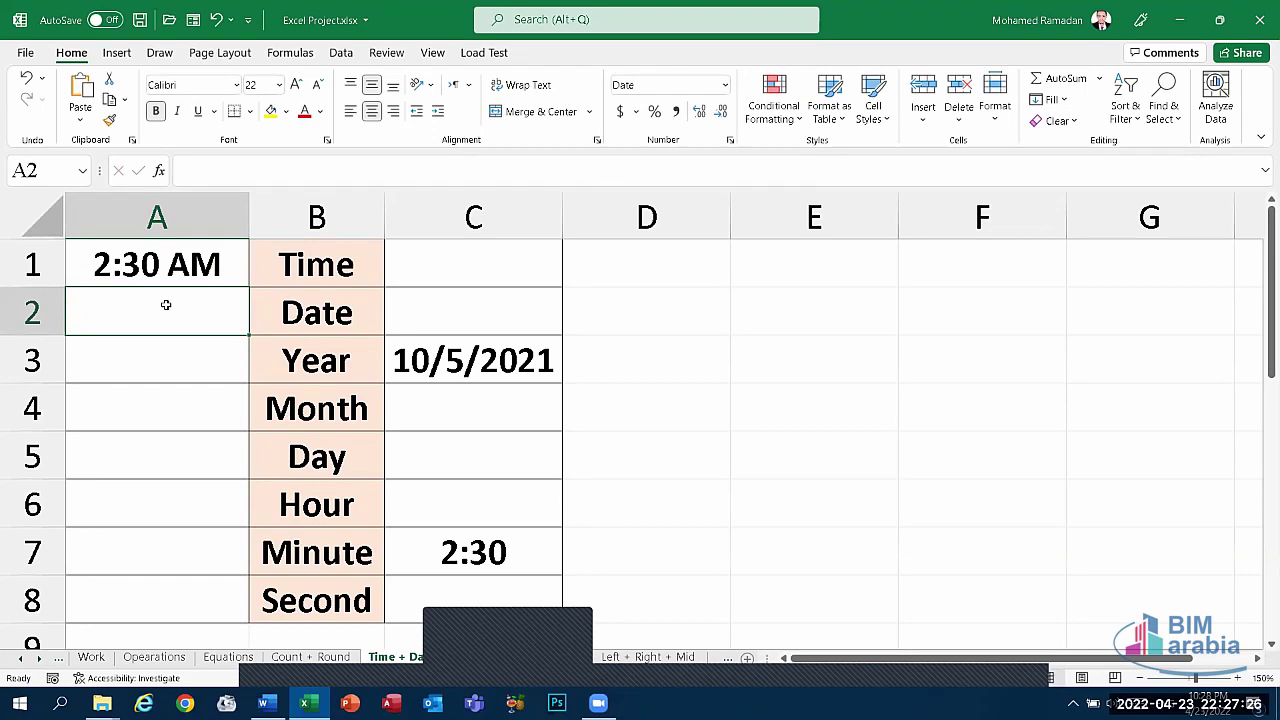
- Enter =DATE(2022,3,15) in A2 so it shows 3/15/2022
text(=dat)
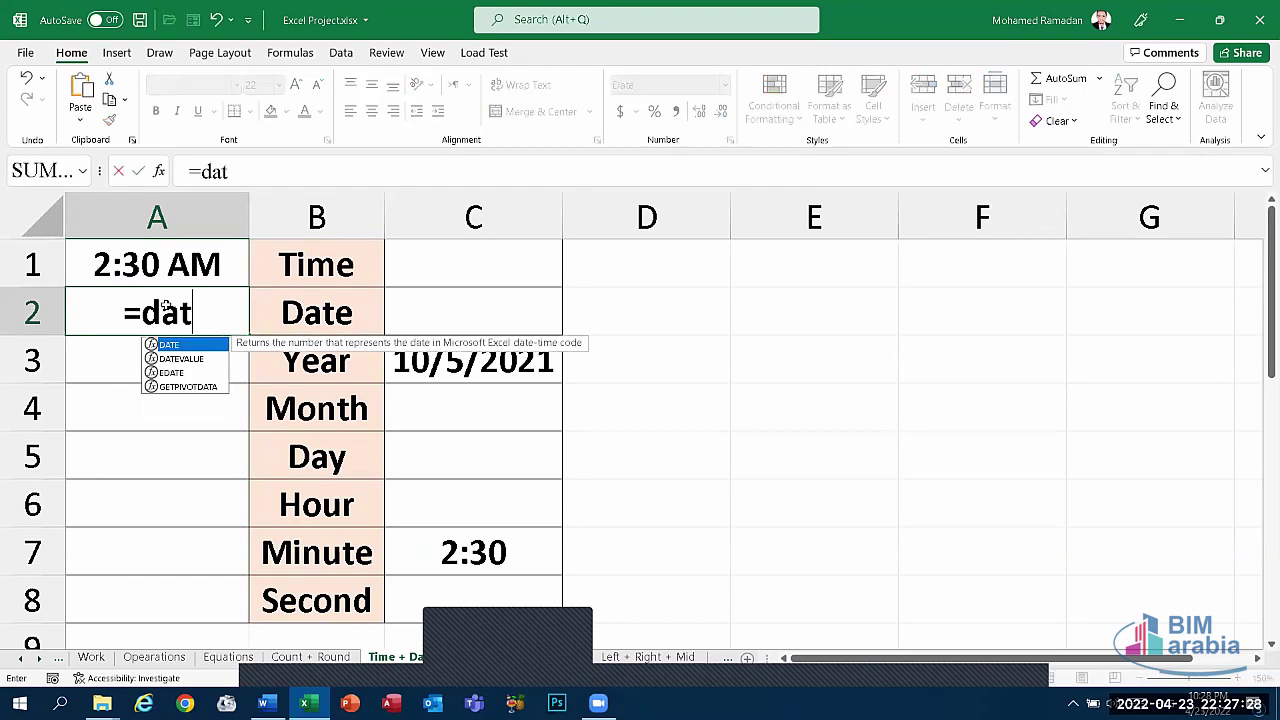
text(e()
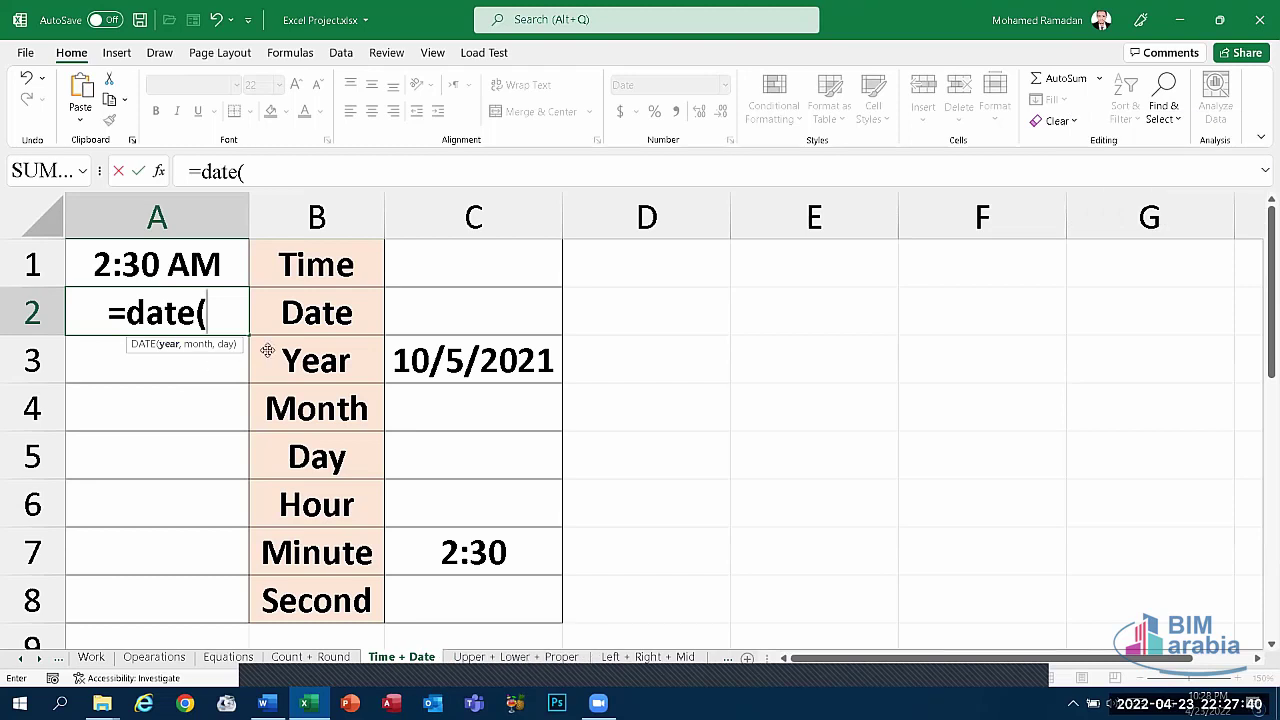
text(2022)
key(BackSpace)
key(BackSpace)
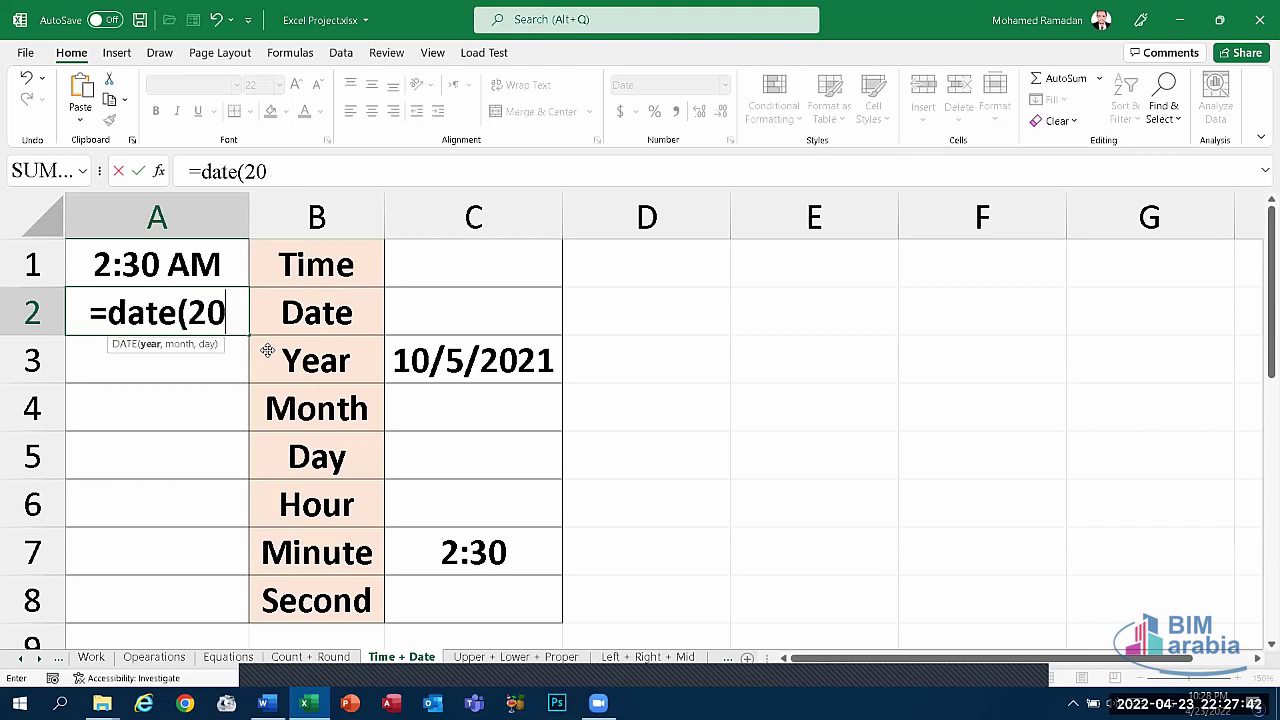
key(BackSpace)
text(2)
key(BackSpace)
text(2)
key(BackSpace)
text(022)
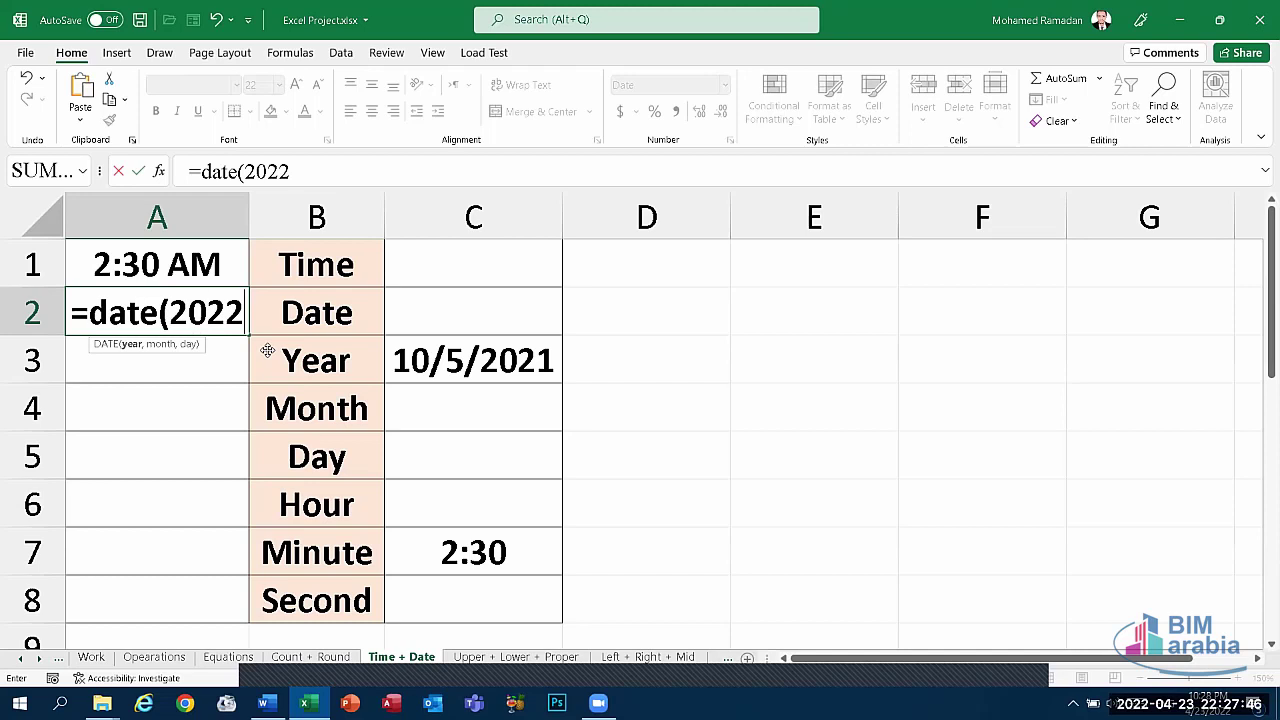
text(,)
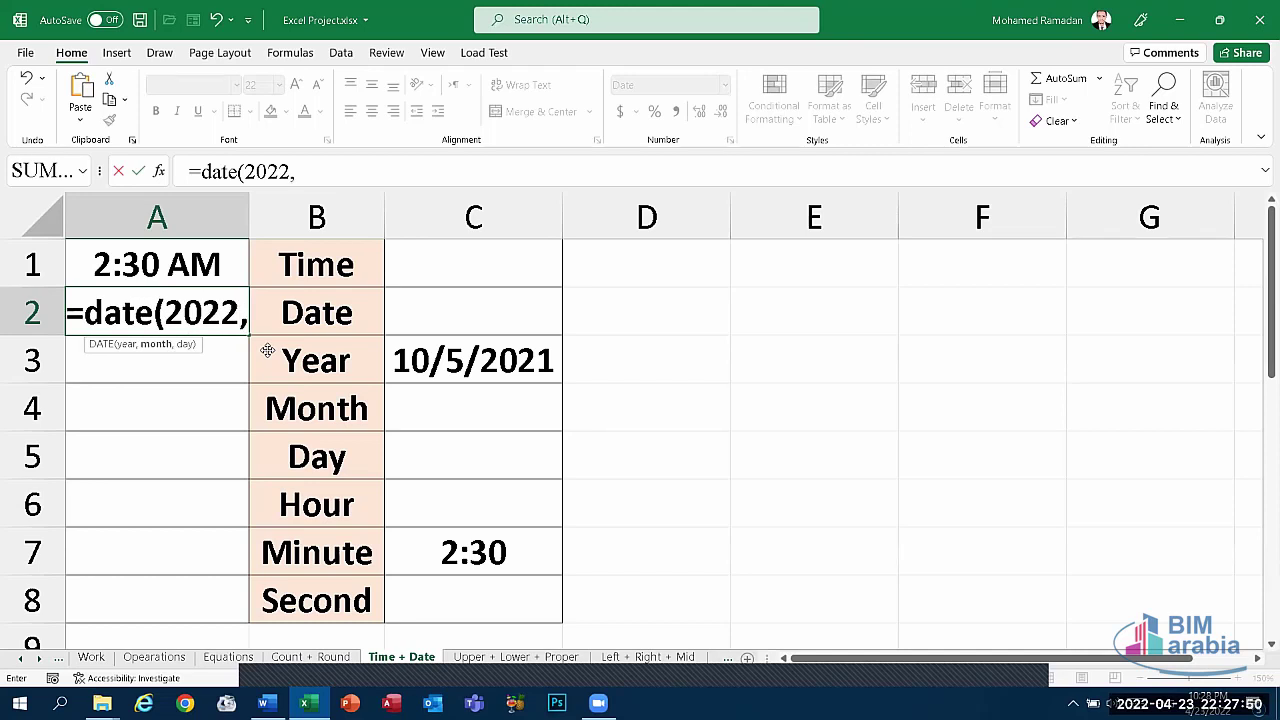
text(3)
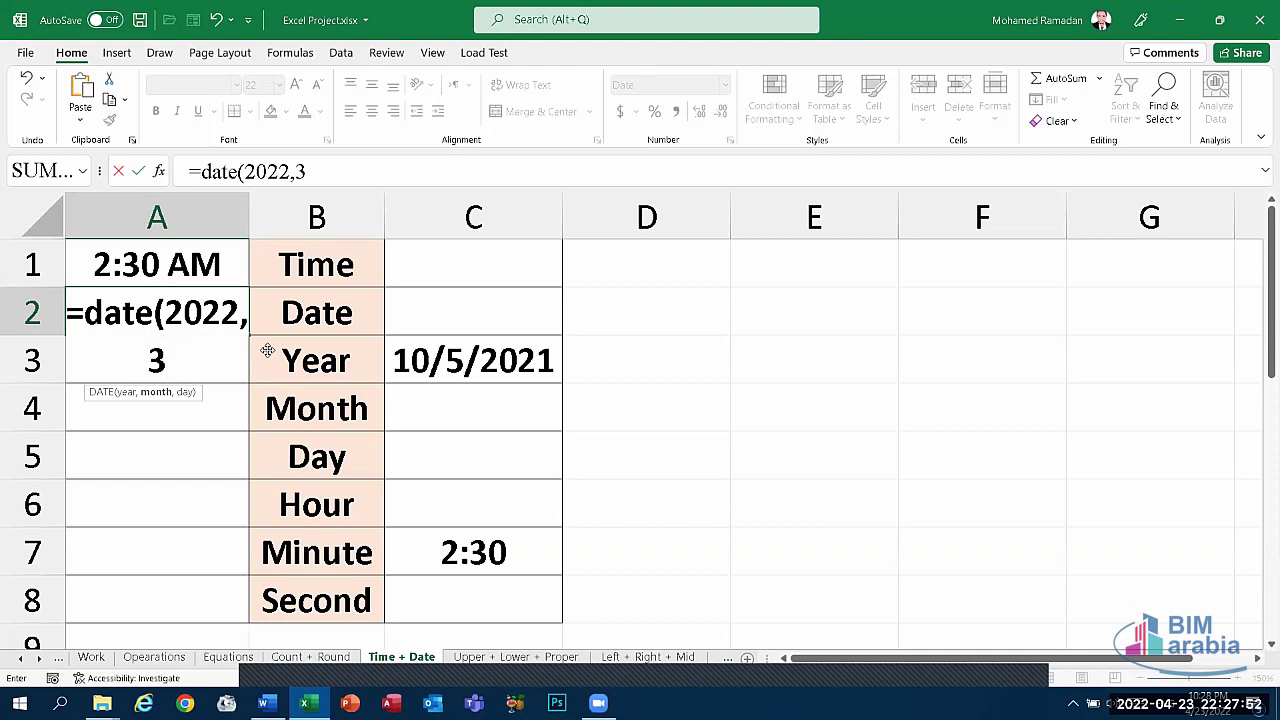
text(,)
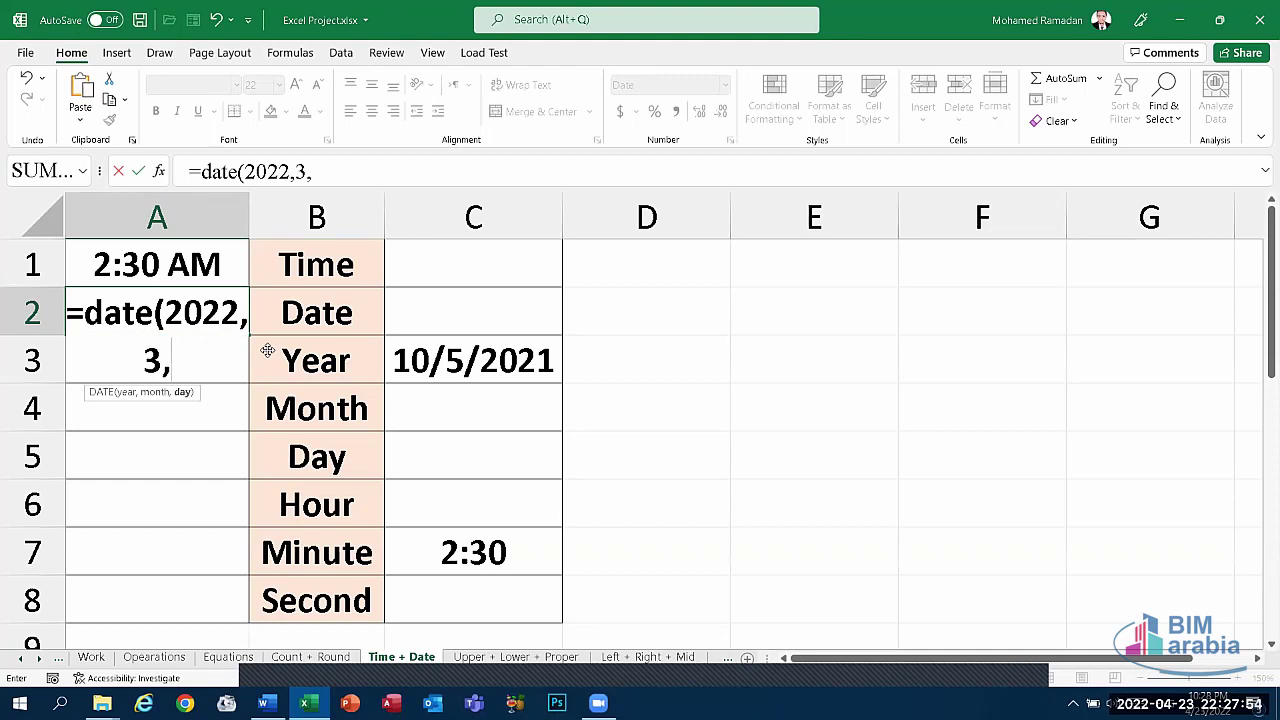
text(15)
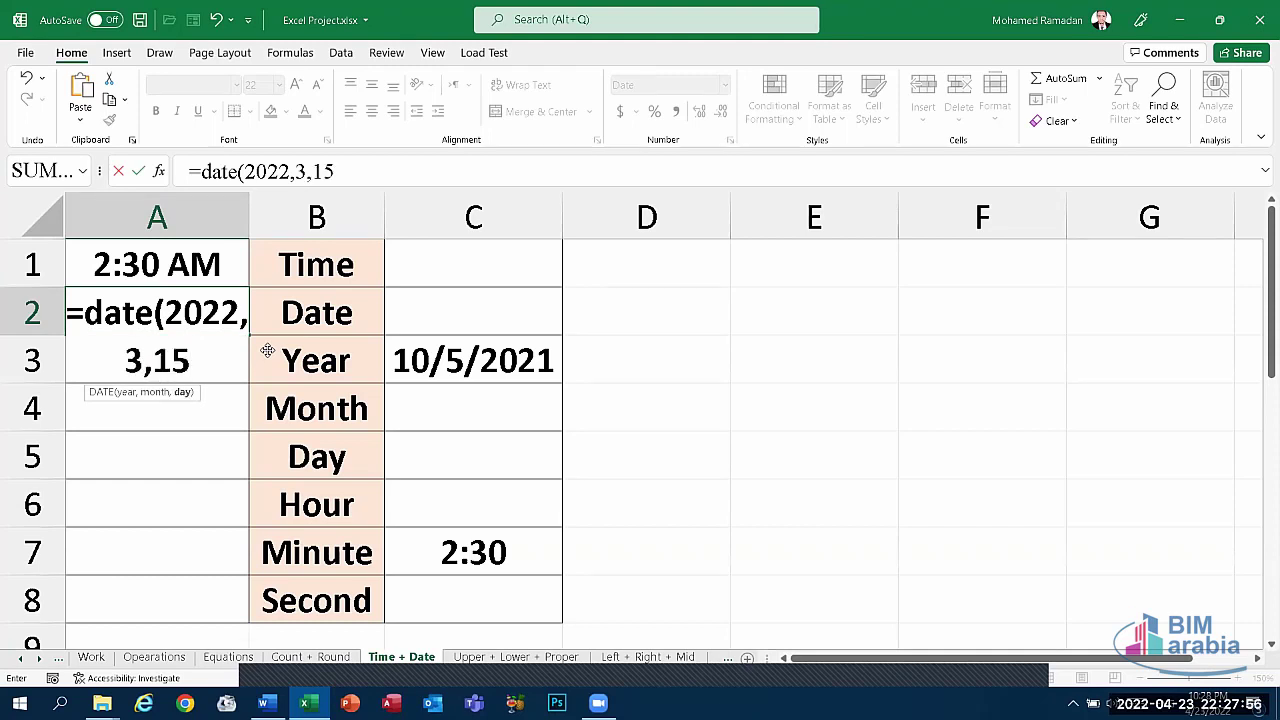
text())
key(Return)
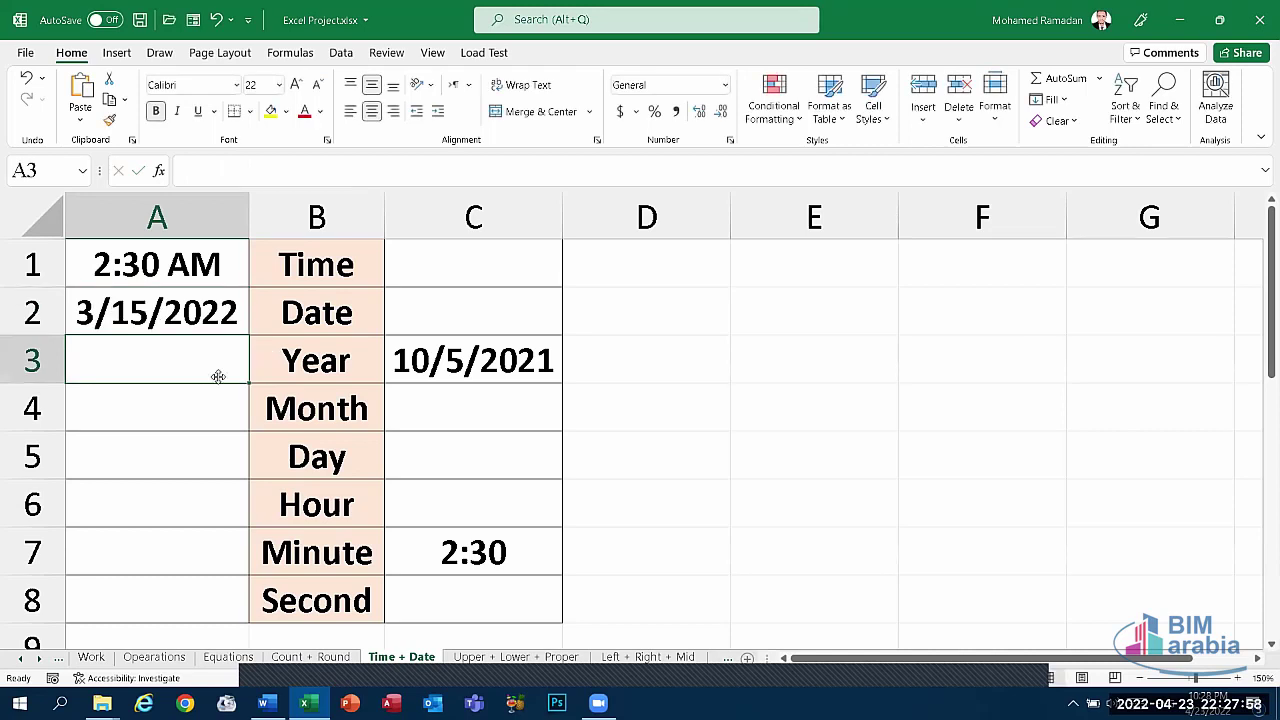
- Check the A2 formula and the 10/5/2021 date in C3, then select A3
click(177, 313)
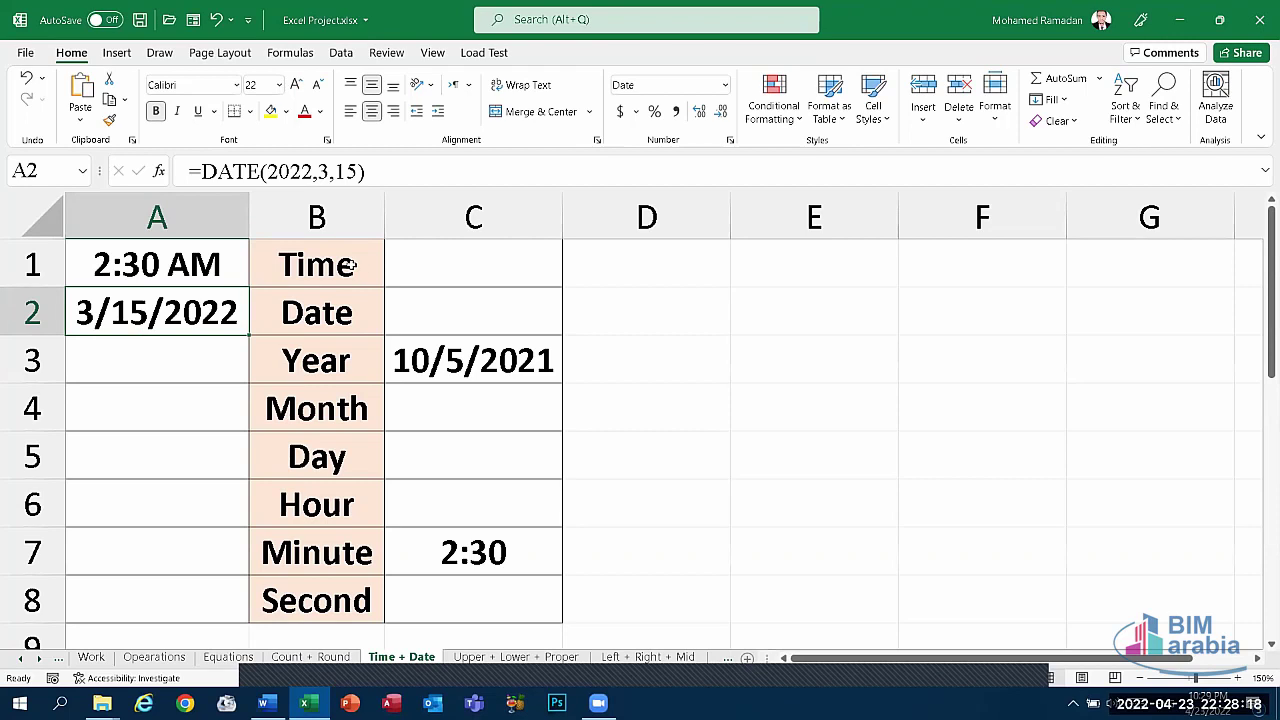
click(212, 362)
click(506, 364)
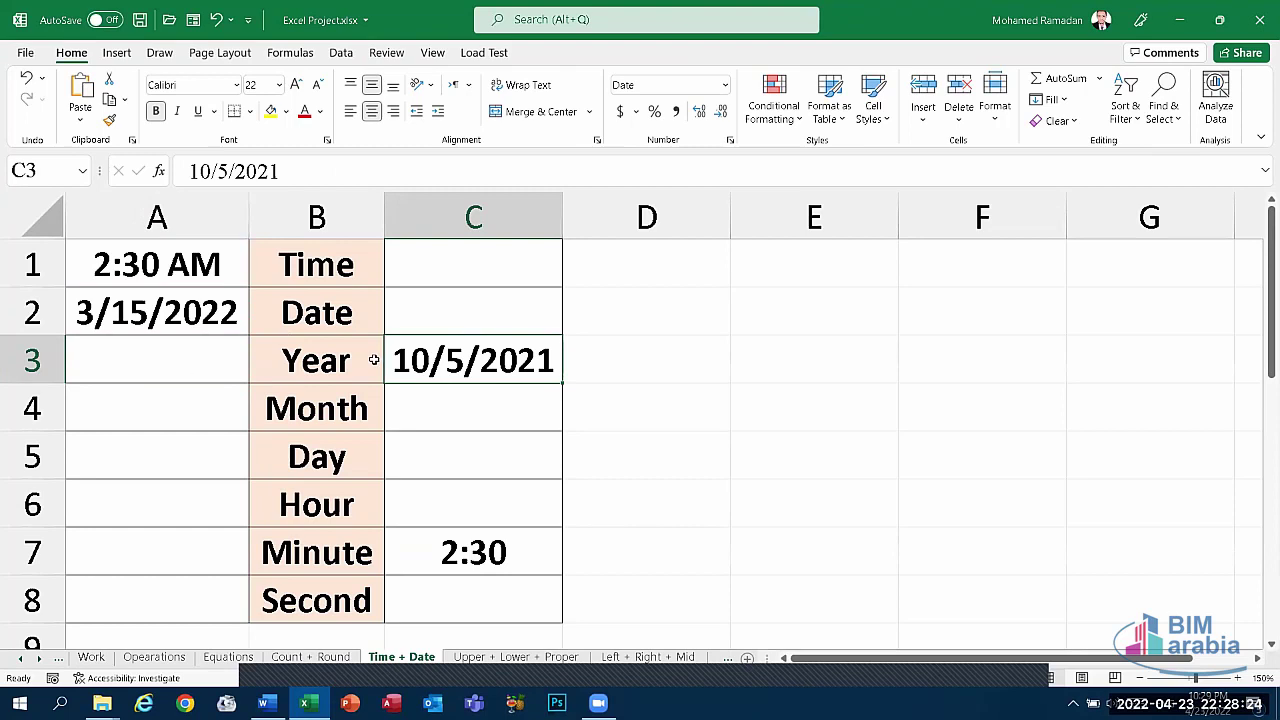
click(167, 362)
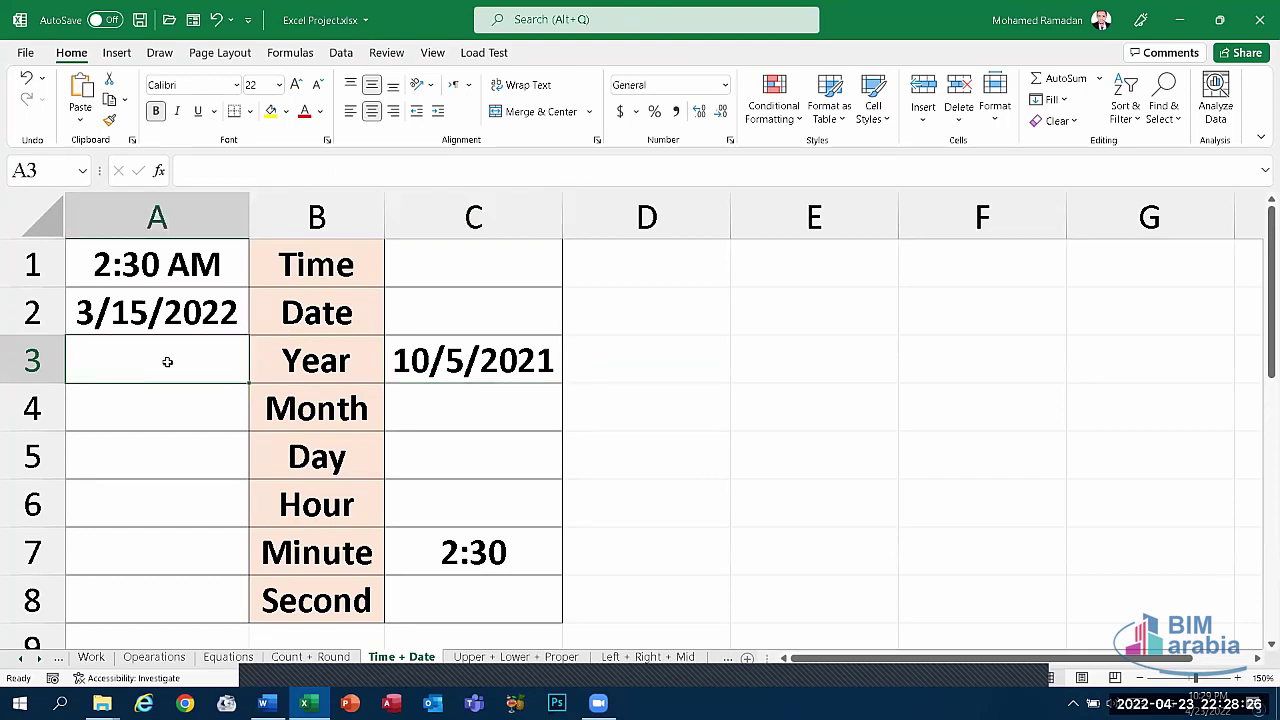
- Enter =YEAR(C3) in A3, giving 2021
text(=year)
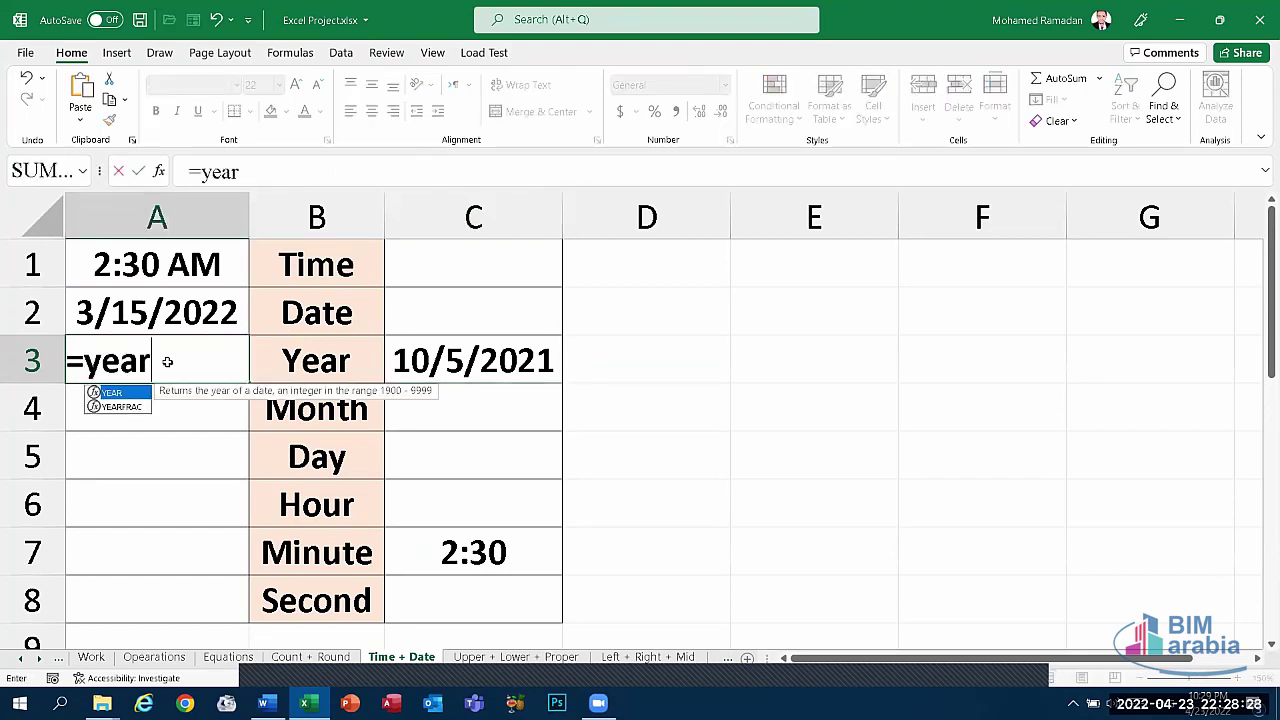
text())
key(BackSpace)
text(()
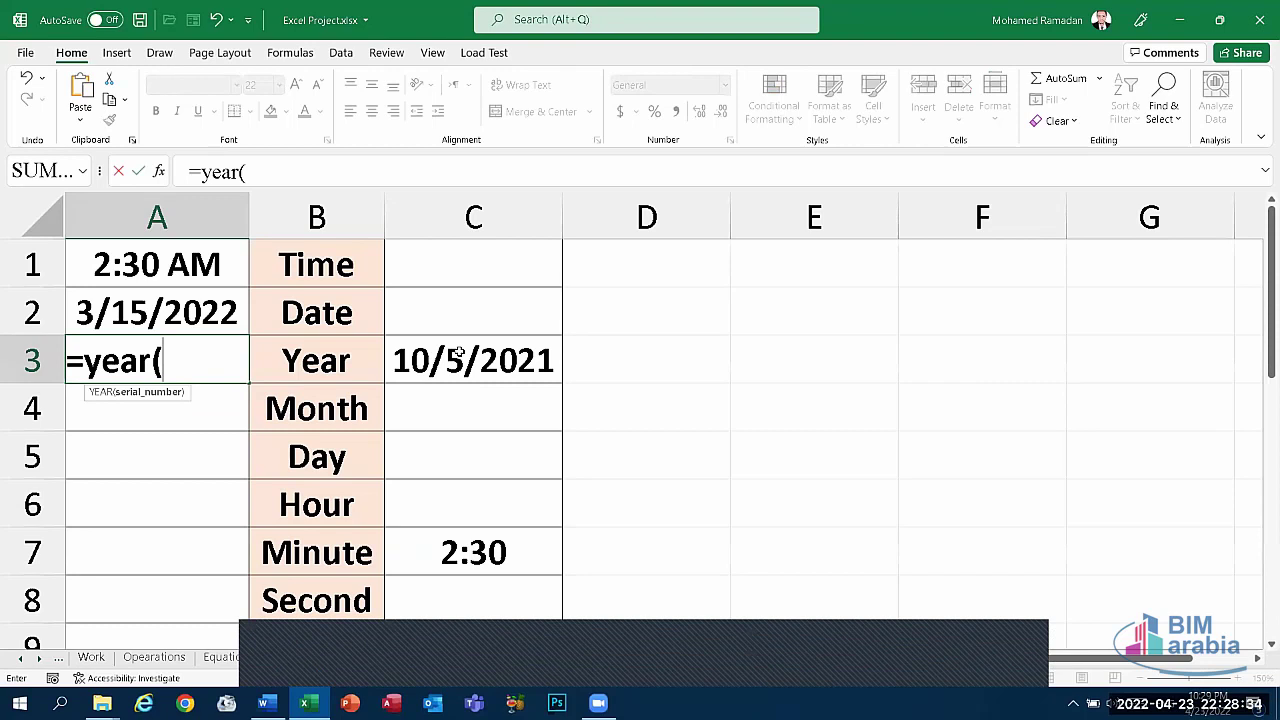
click(459, 353)
text())
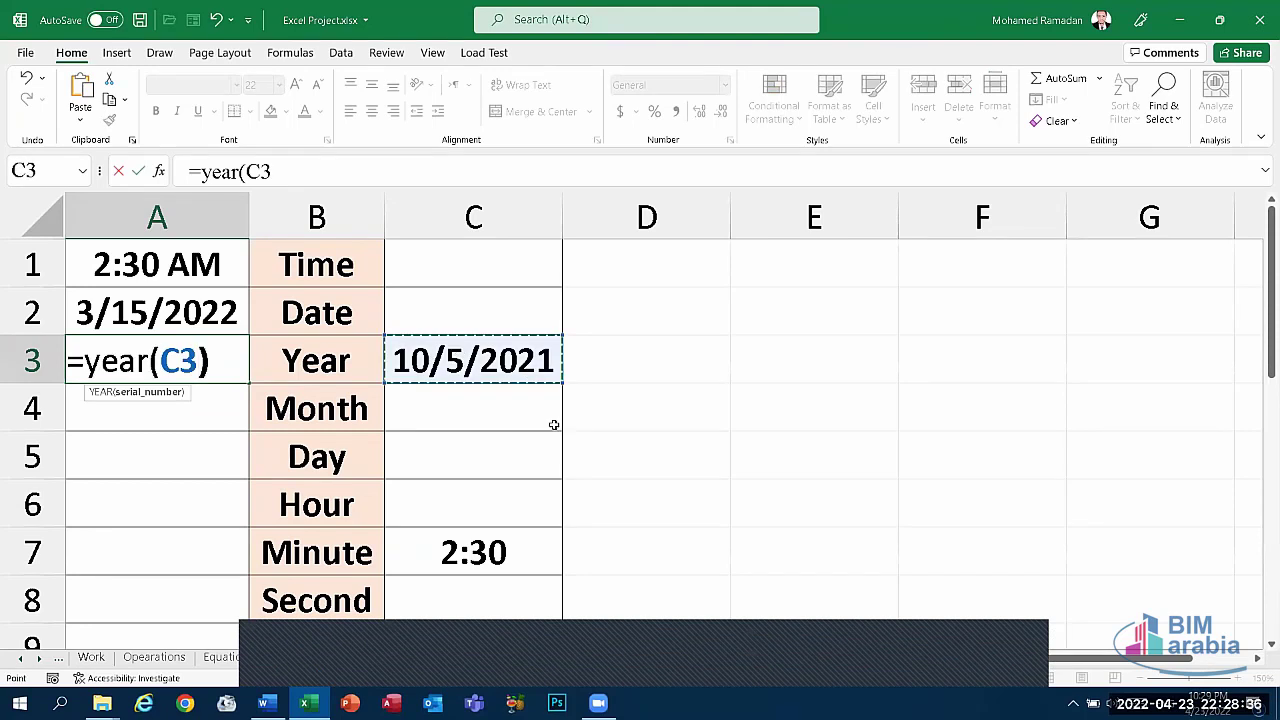
key(Return)
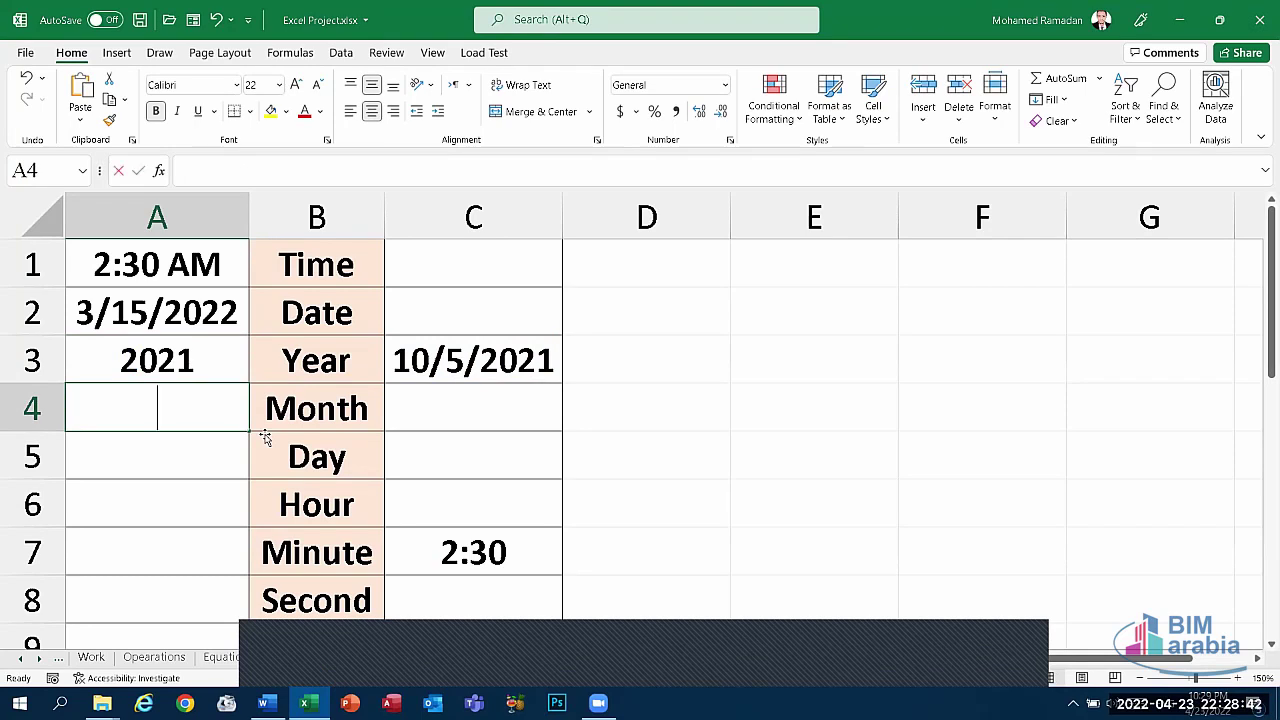
- Enter =MONTH(C3) in A4, giving 10
text(=mon)
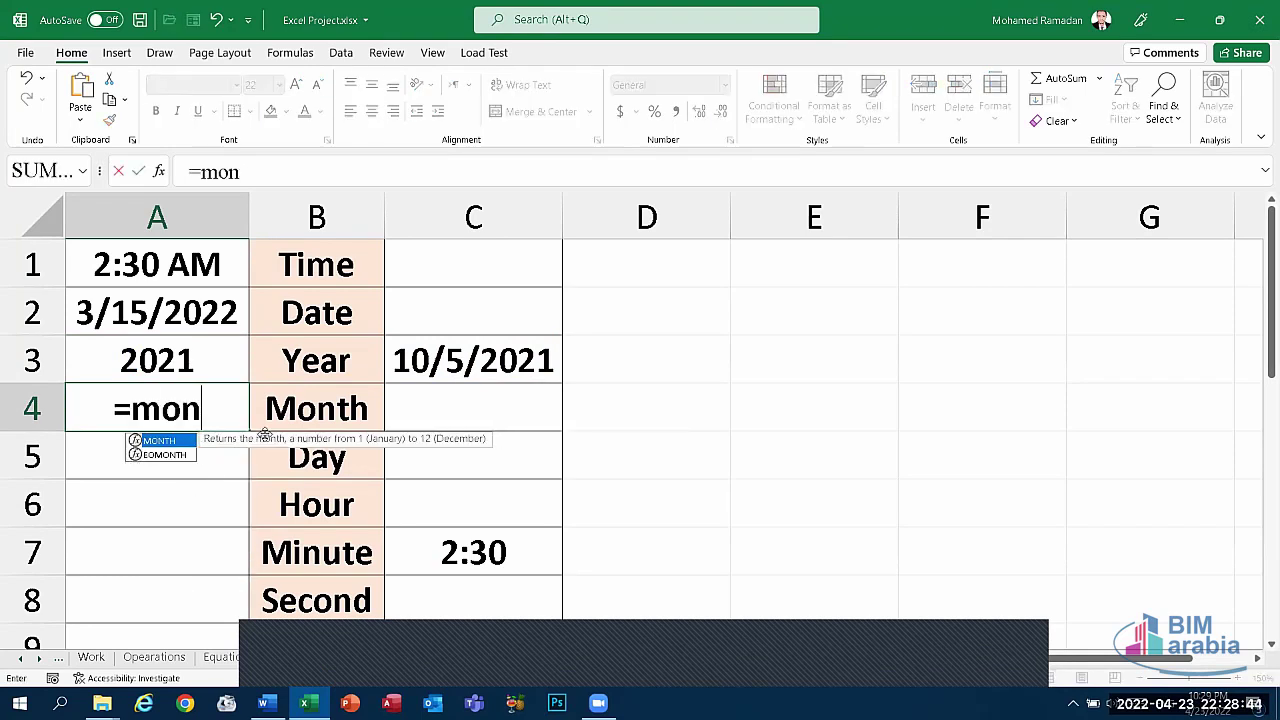
text(th()
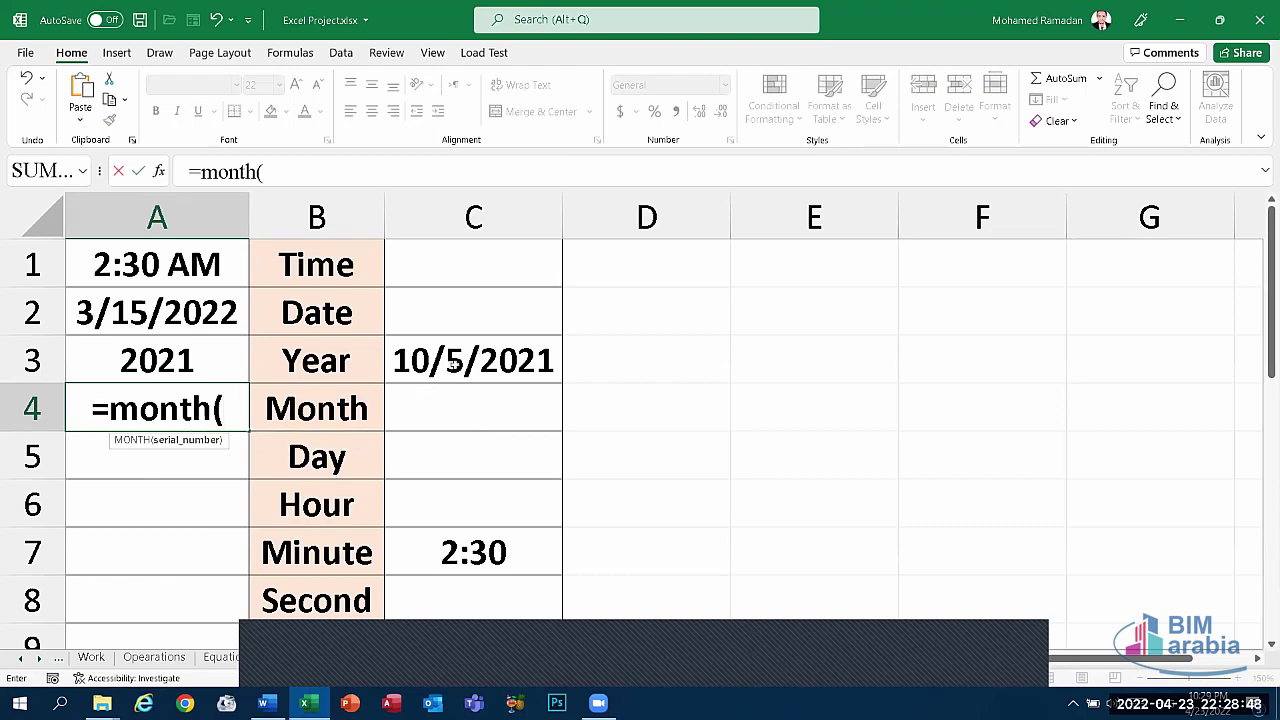
click(455, 362)
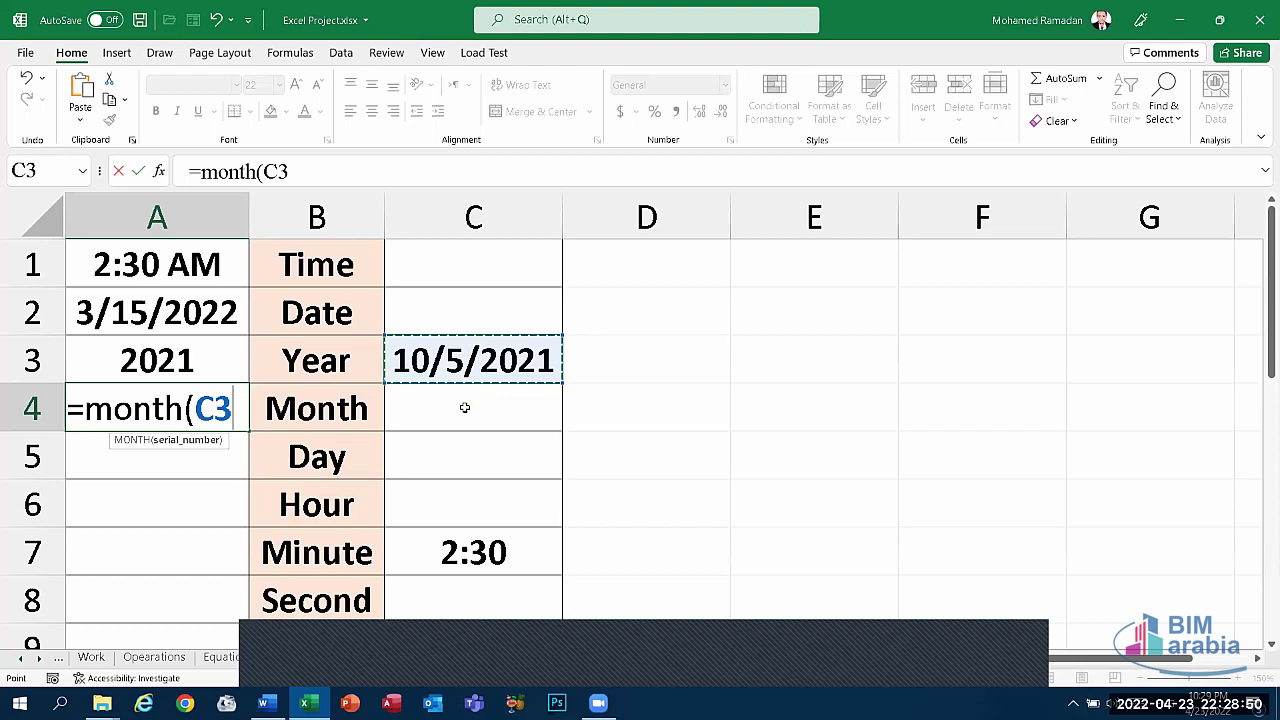
text())
key(Return)
click(186, 417)
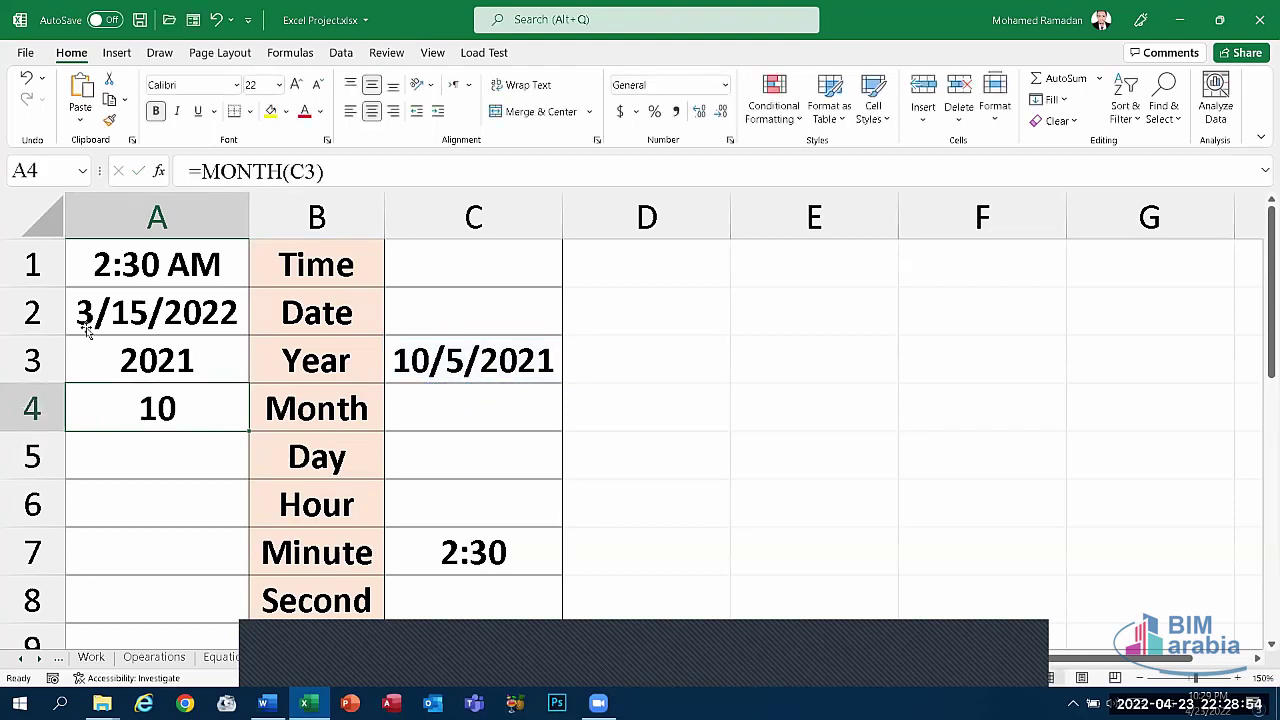
- Enter =DAY(C3) in A5, giving 5
click(199, 442)
text(=da)
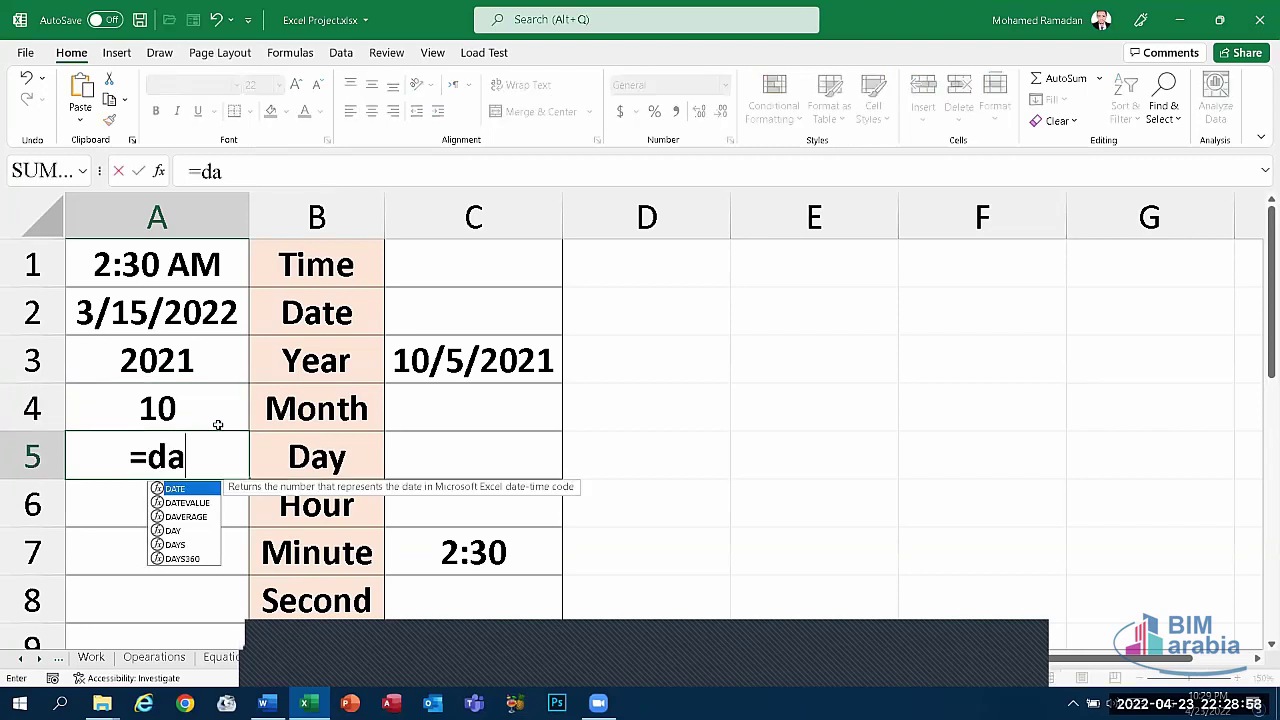
text(y()
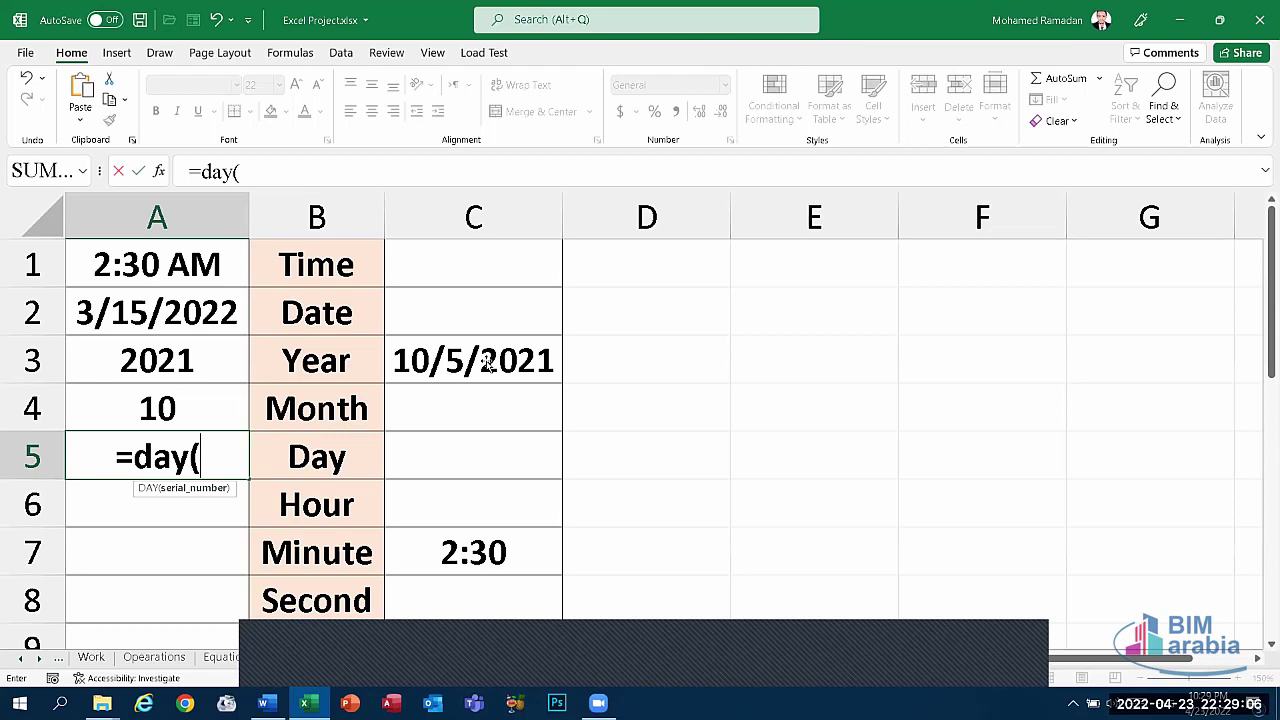
click(489, 364)
text())
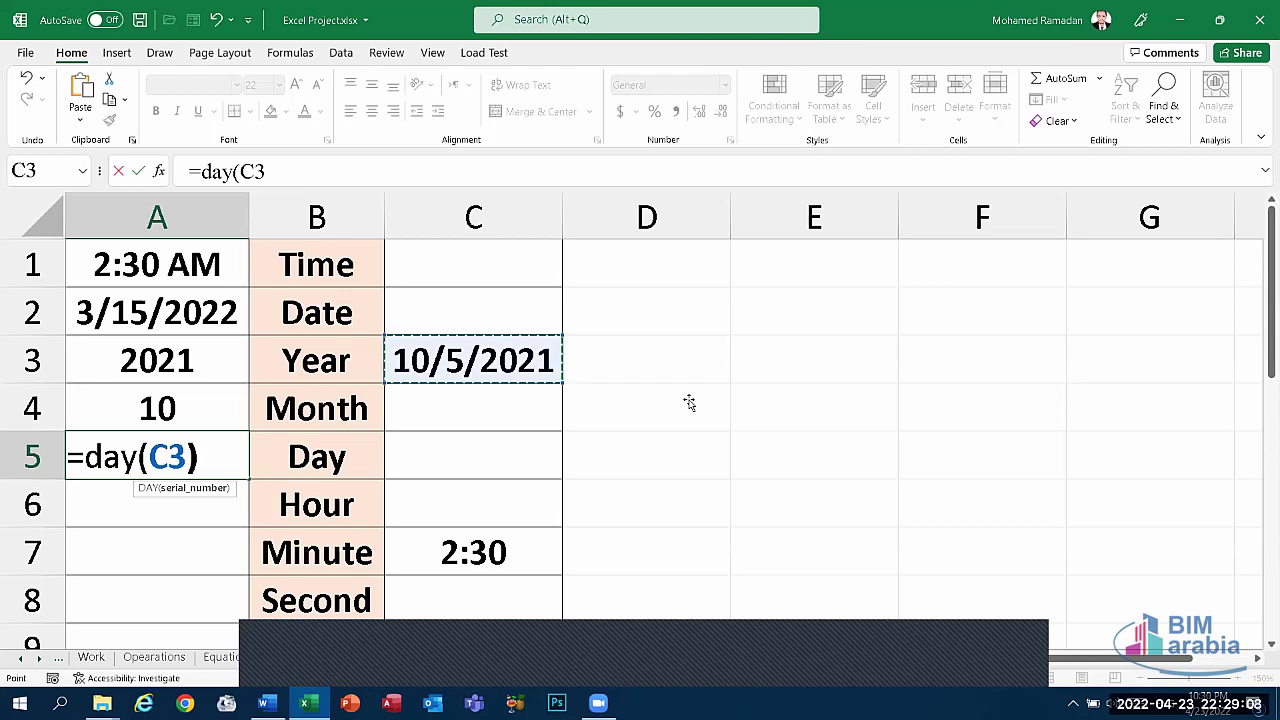
key(Return)
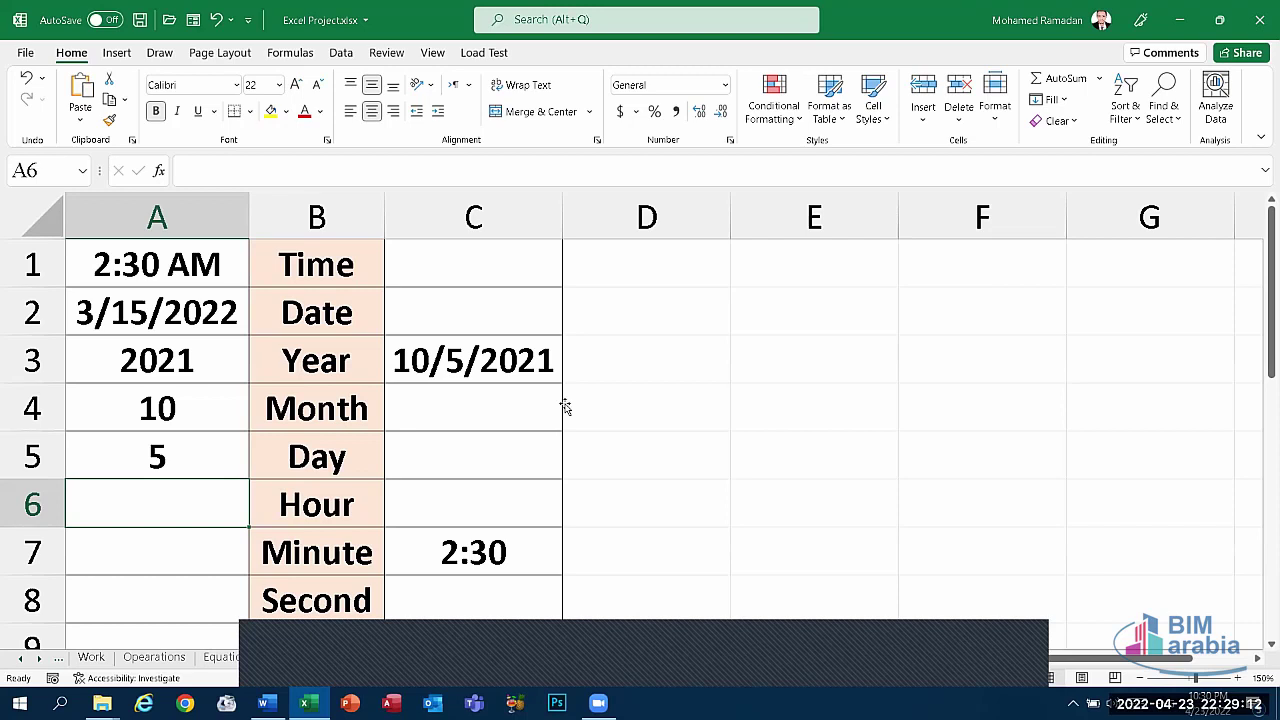
- Enter =HOUR(C7) in A6, giving 2
text(=)
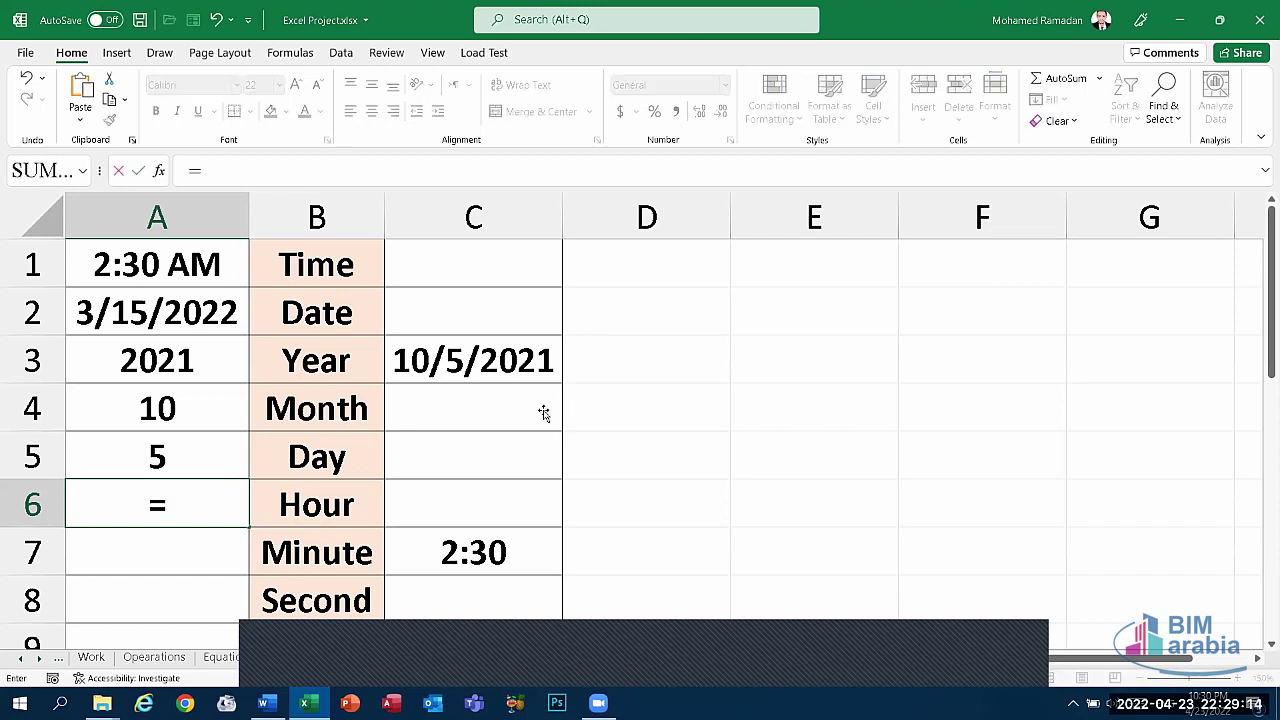
text(hou)
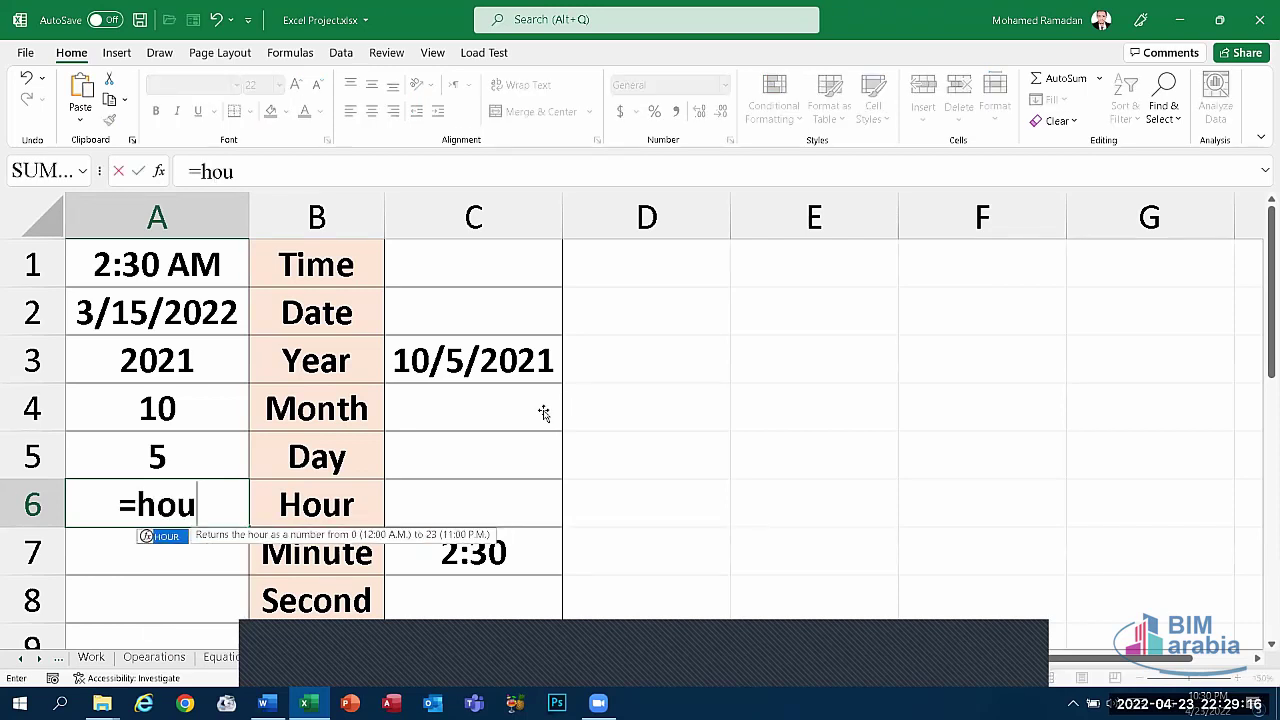
text(r()
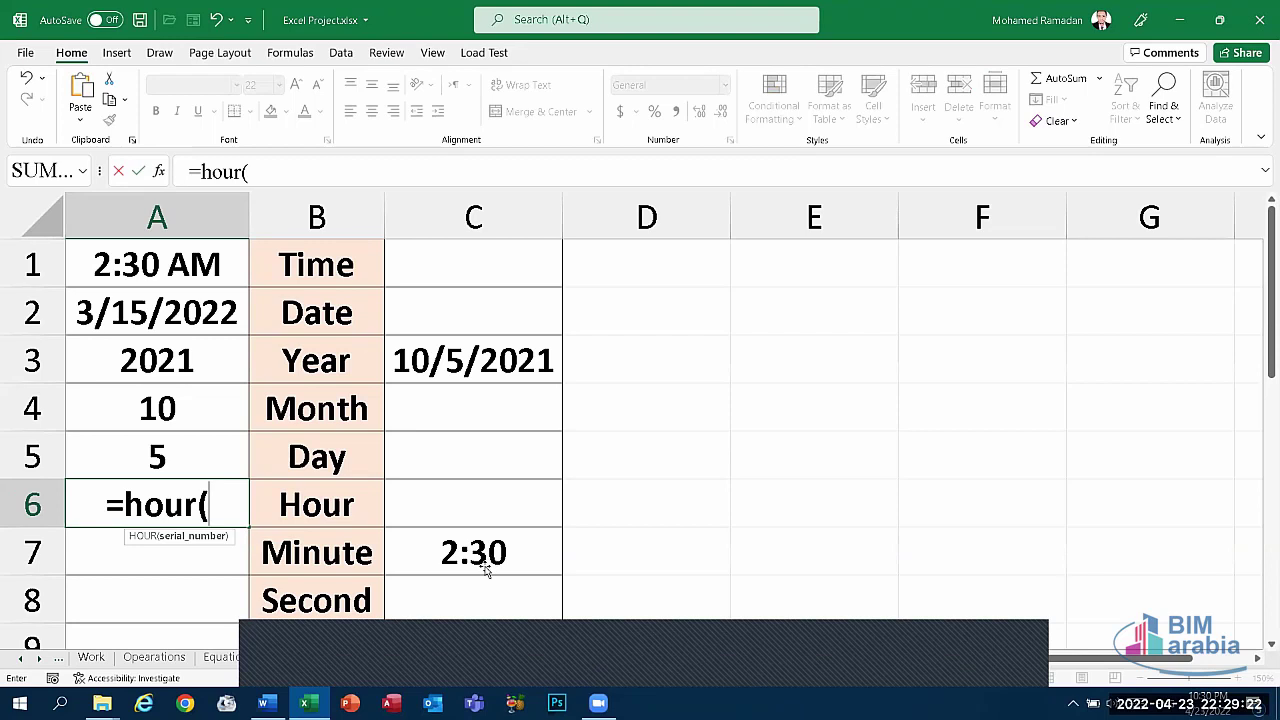
click(445, 568)
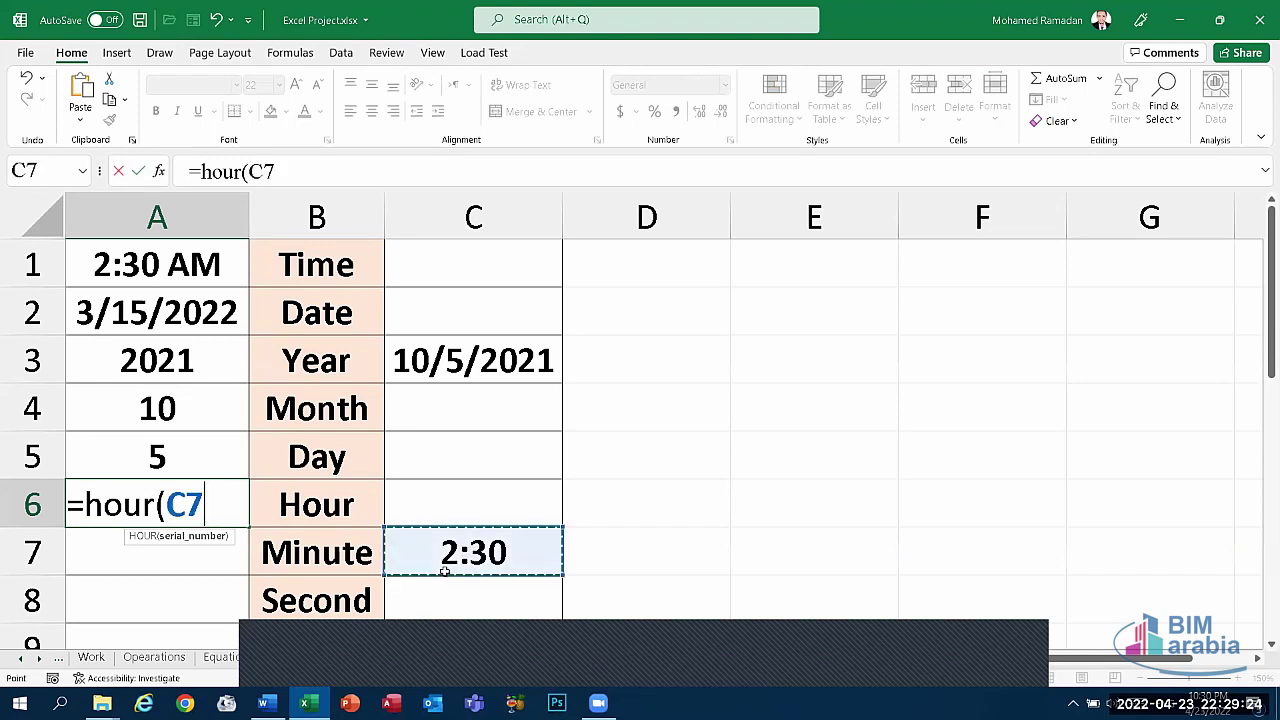
text())
key(Return)
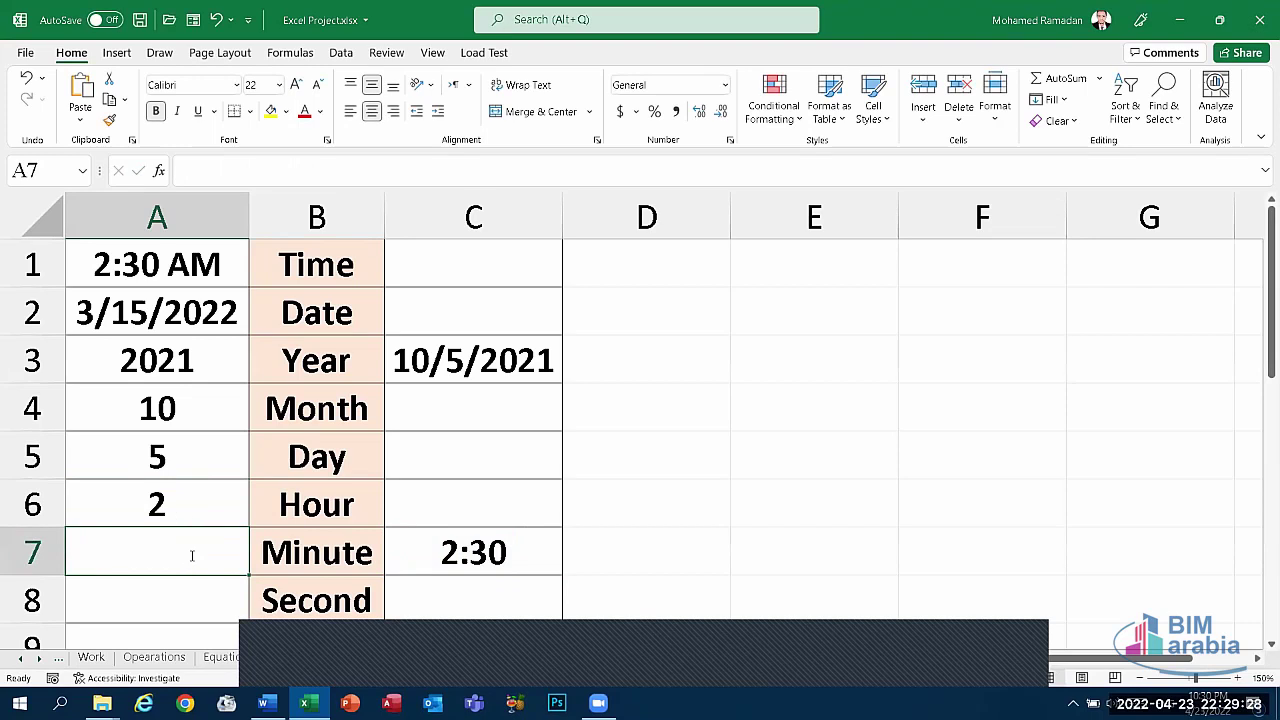
- Enter =MINUTE(C7) in A7, giving 30
text(=)
text(minu)
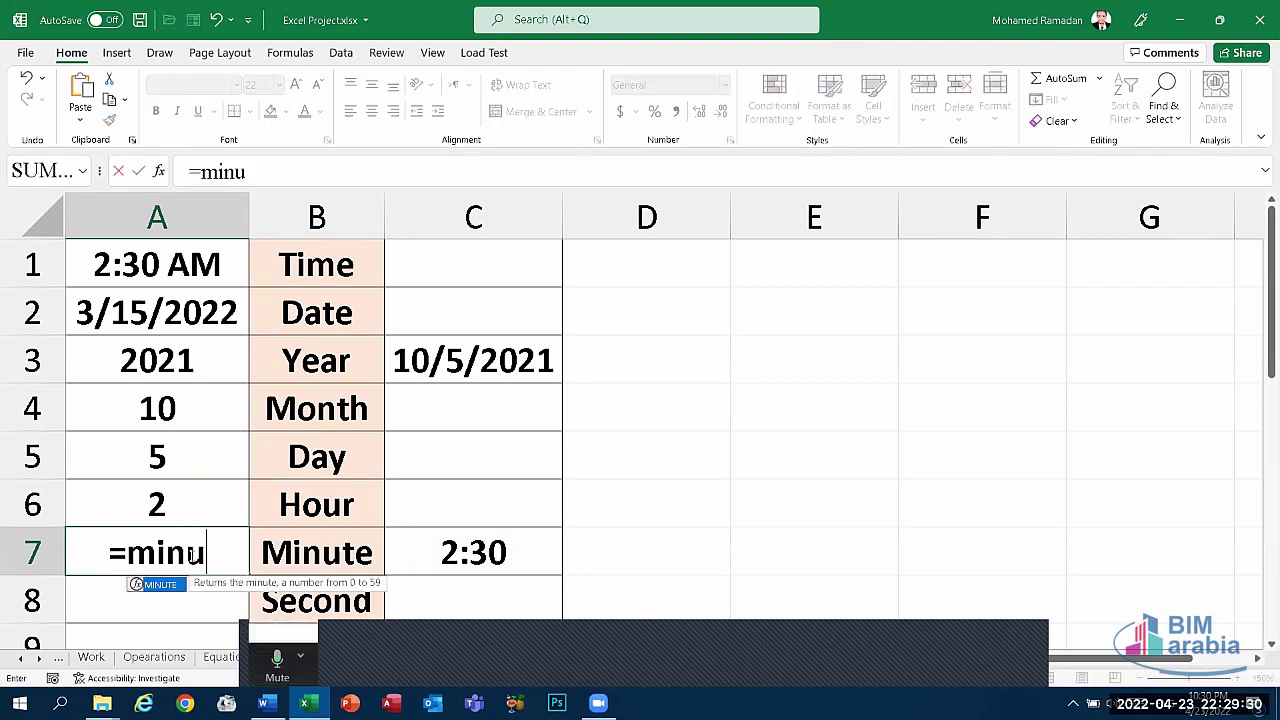
text(te()
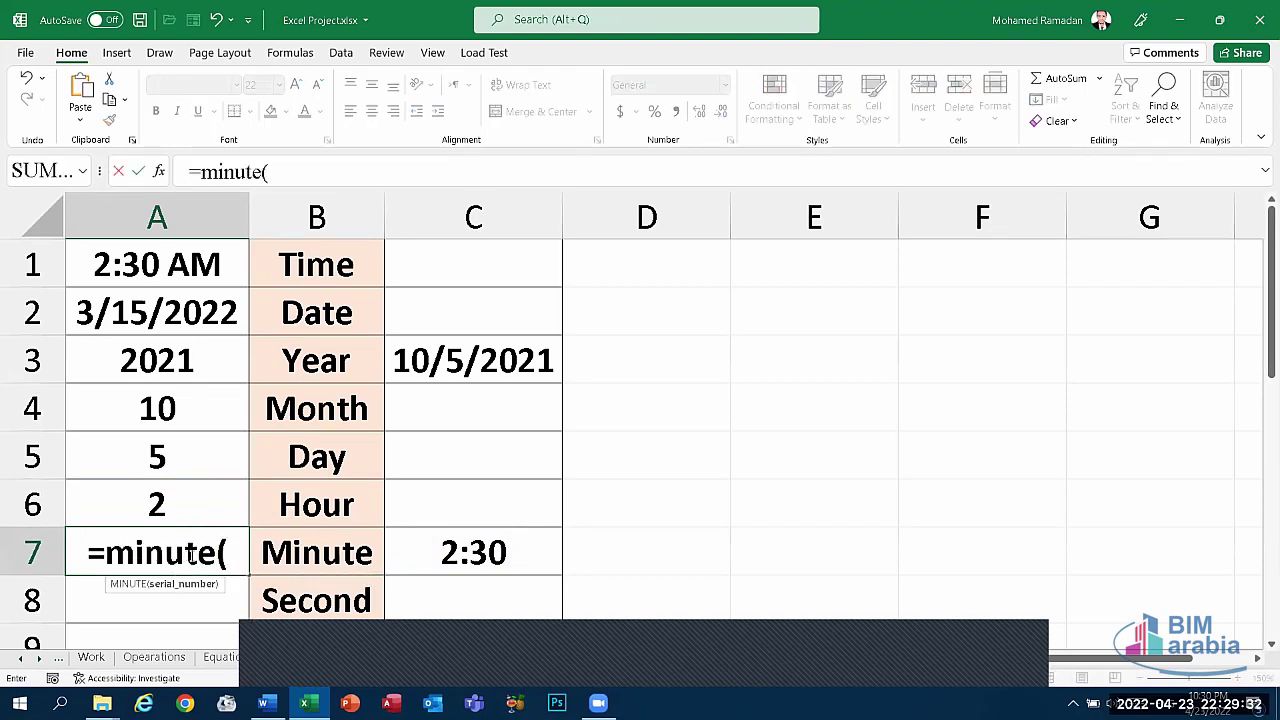
click(451, 553)
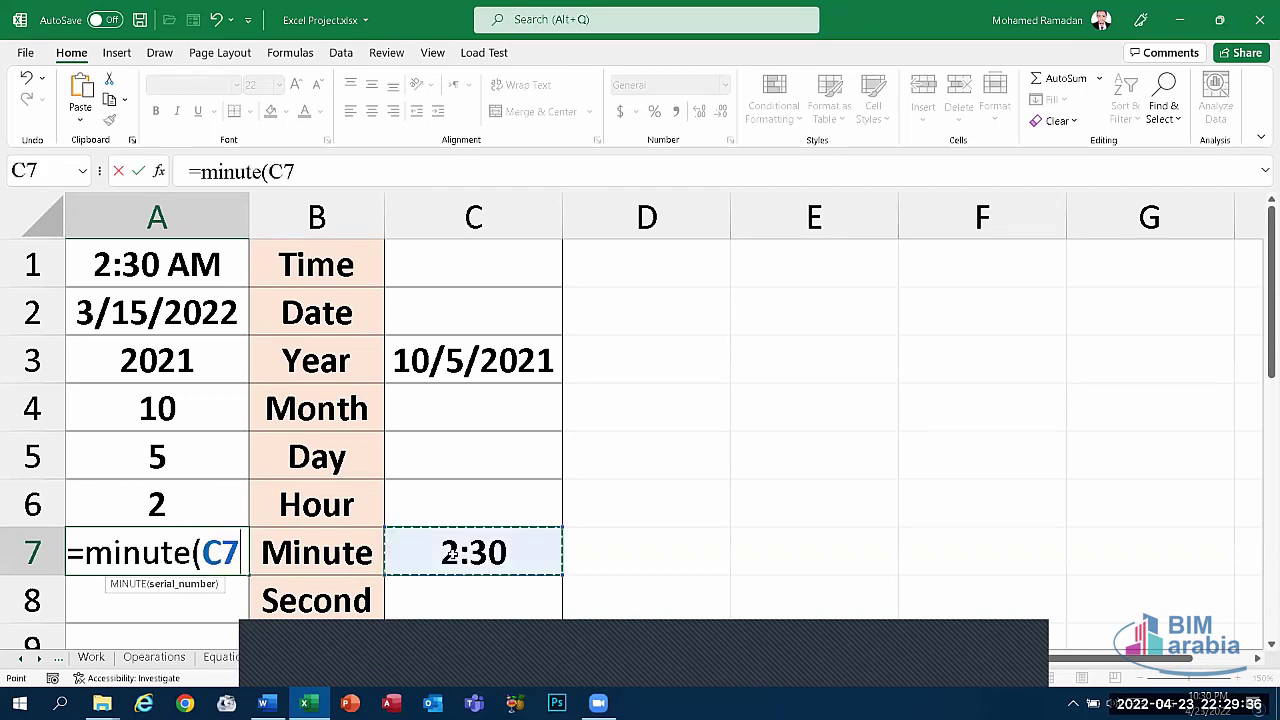
text())
key(Return)
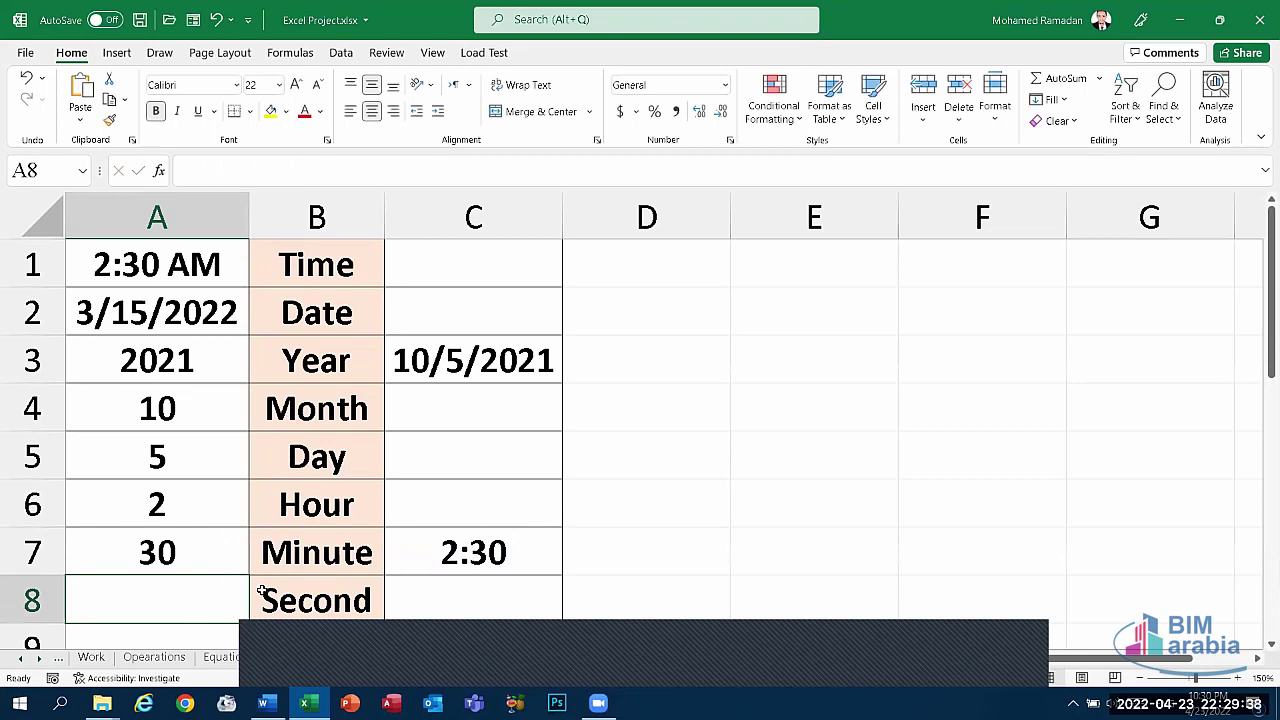
- Enter =SECOND(C7) in A8 to get the seconds value
text(=se)
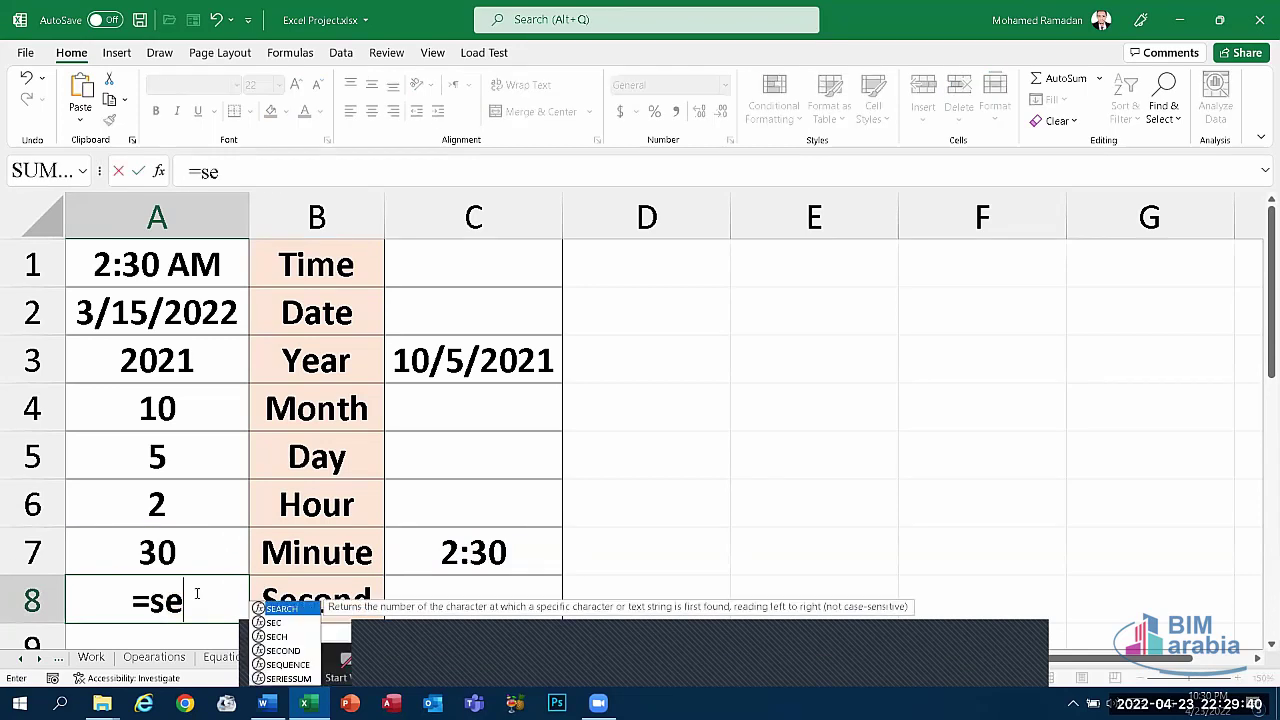
text(cond)
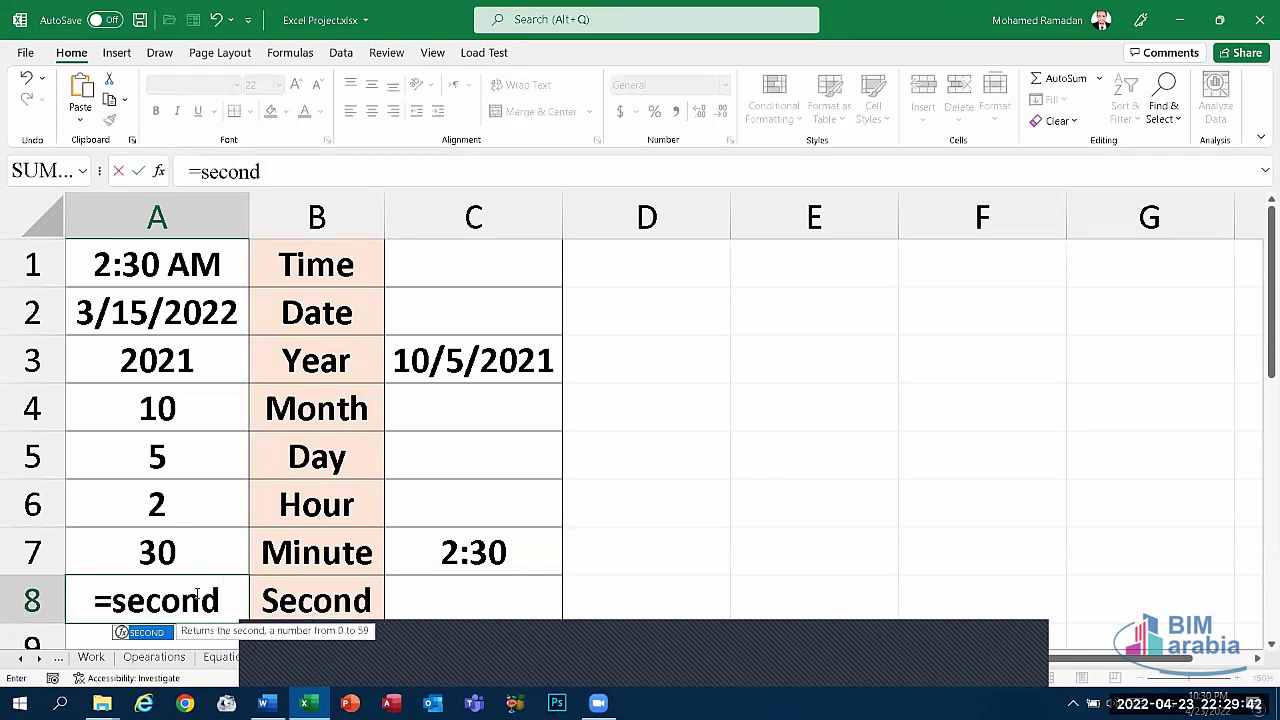
text(()
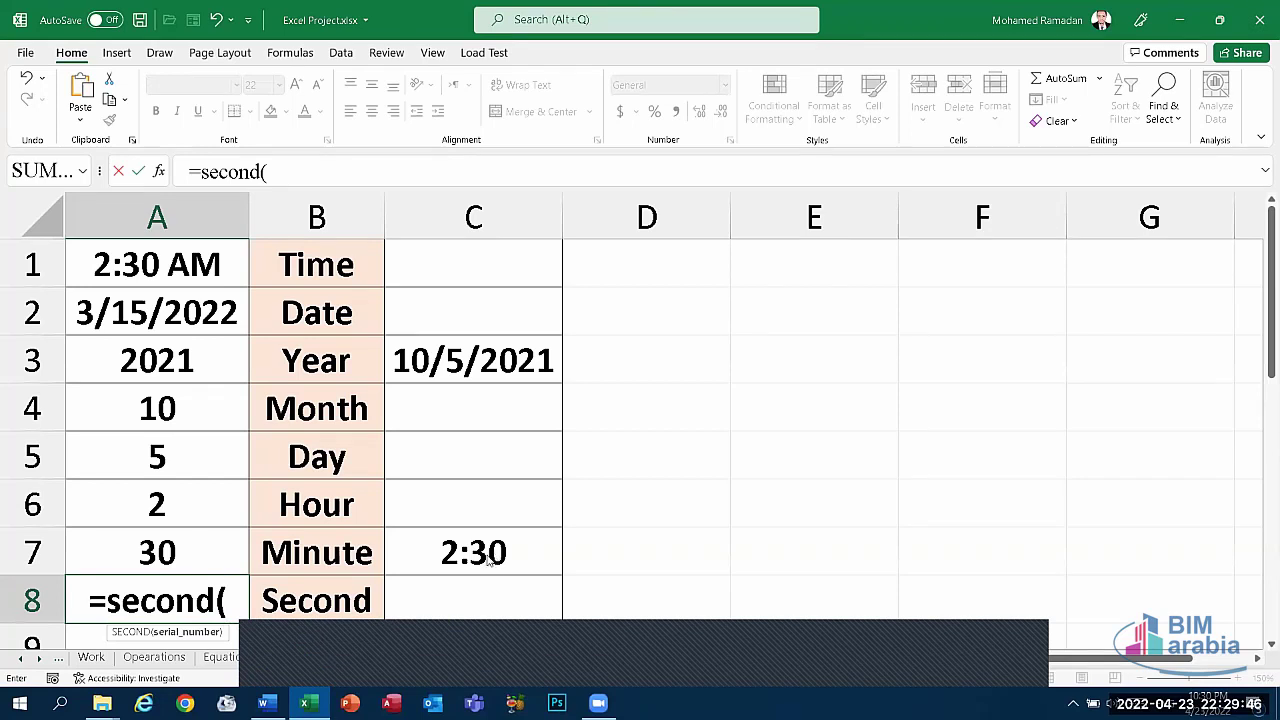
click(490, 562)
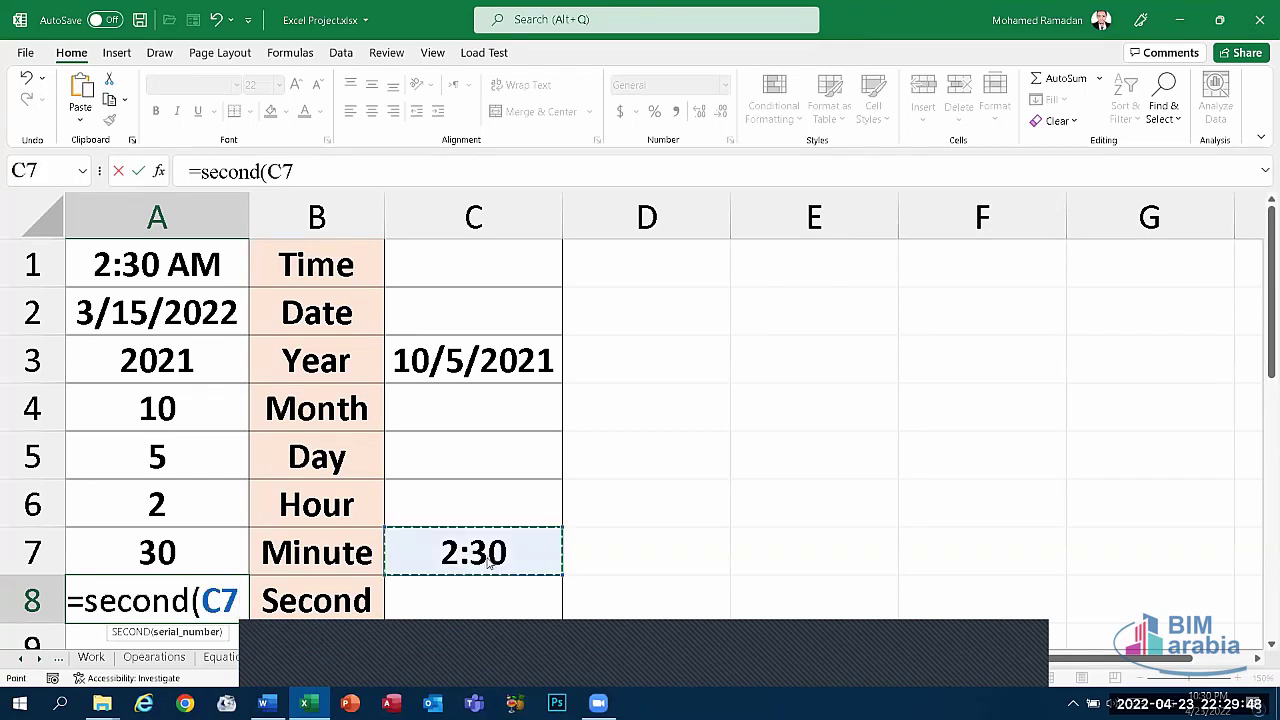
key(Return)
scroll(320, 607, up, 1)
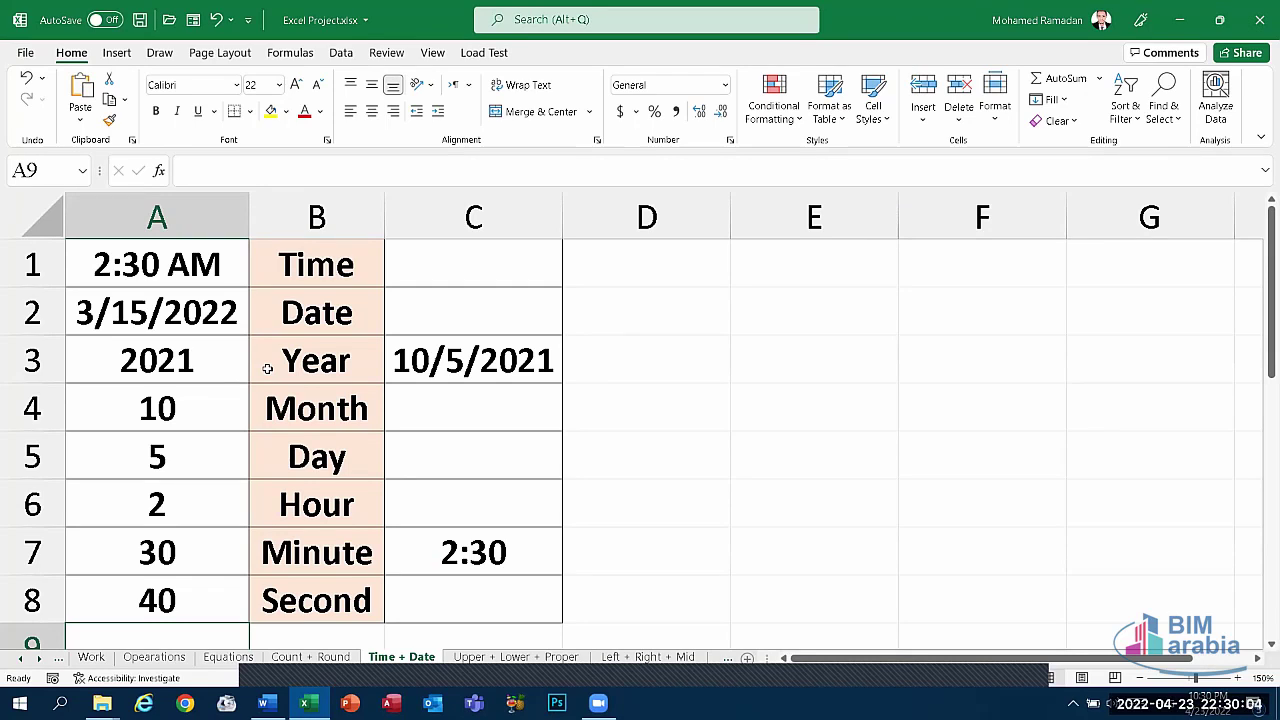
click(698, 302)
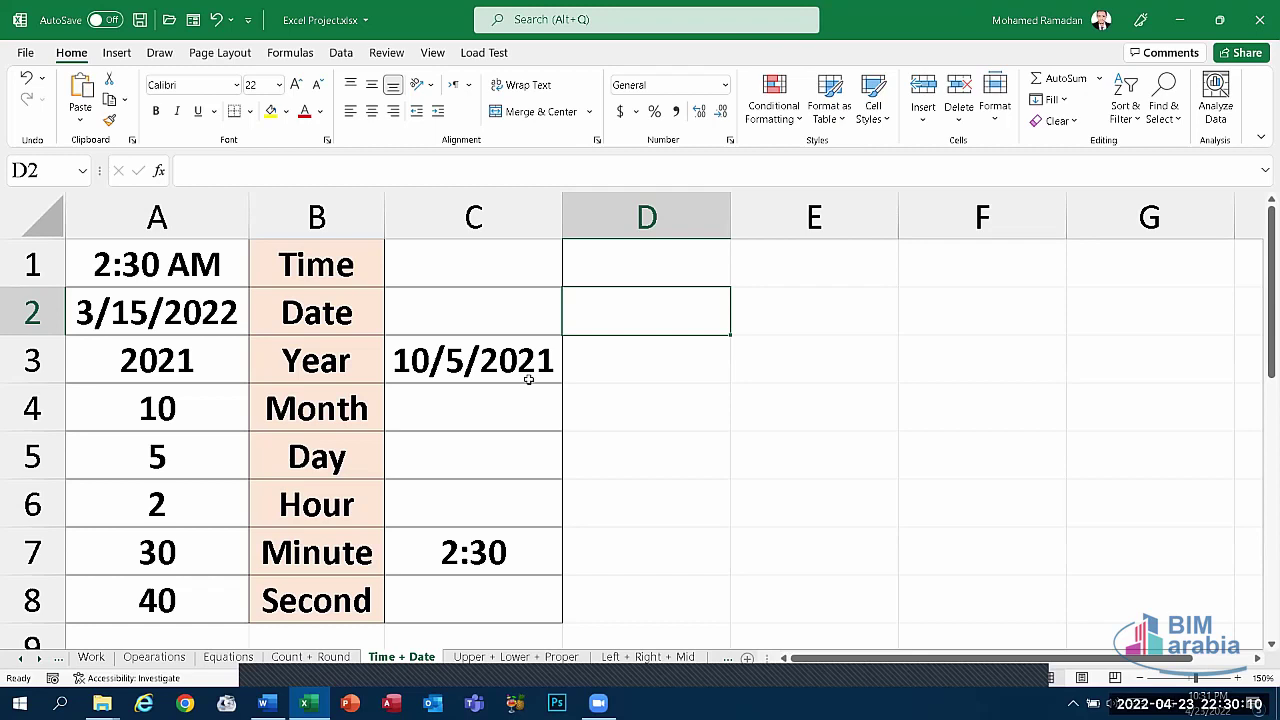
click(467, 357)
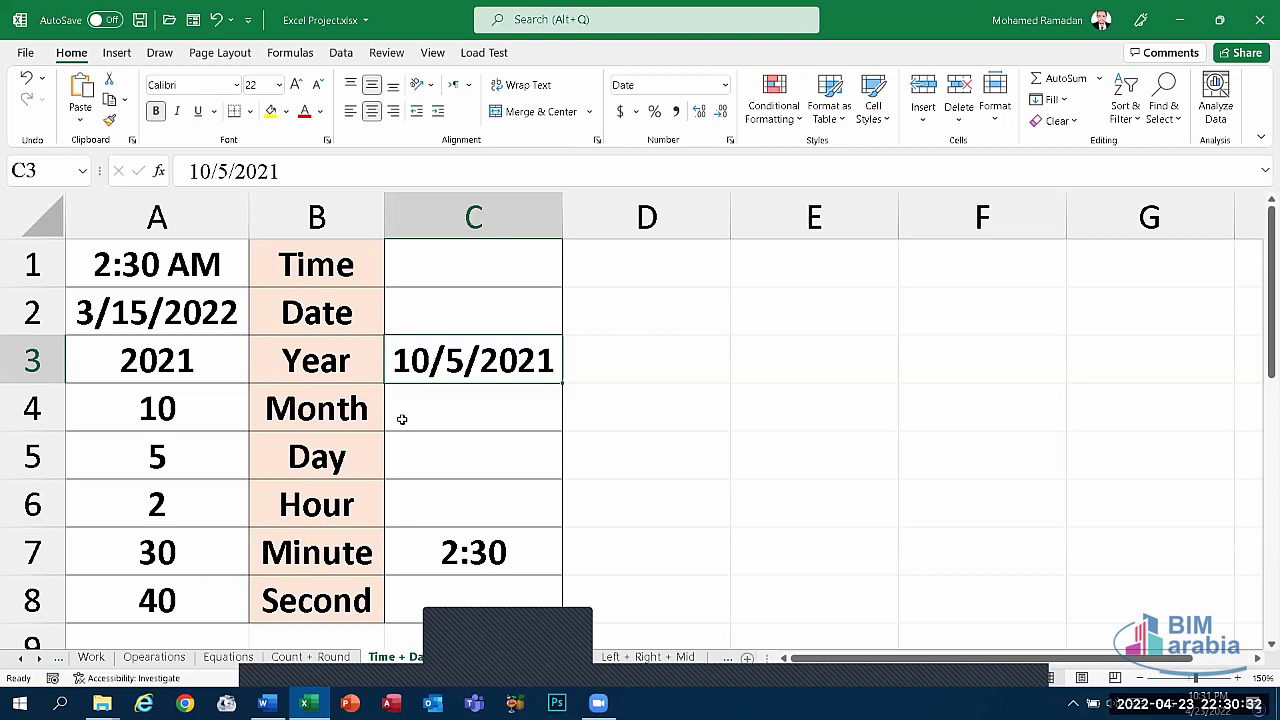
click(687, 597)
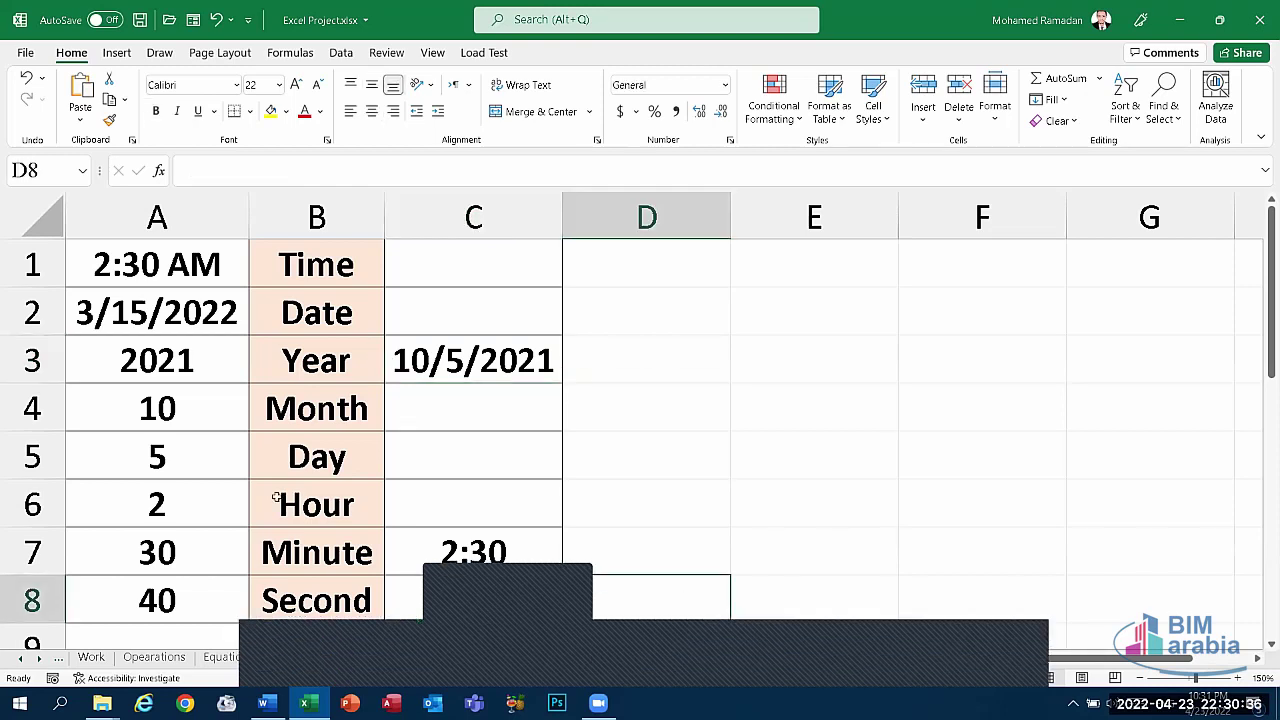
click(326, 488)
click(652, 519)
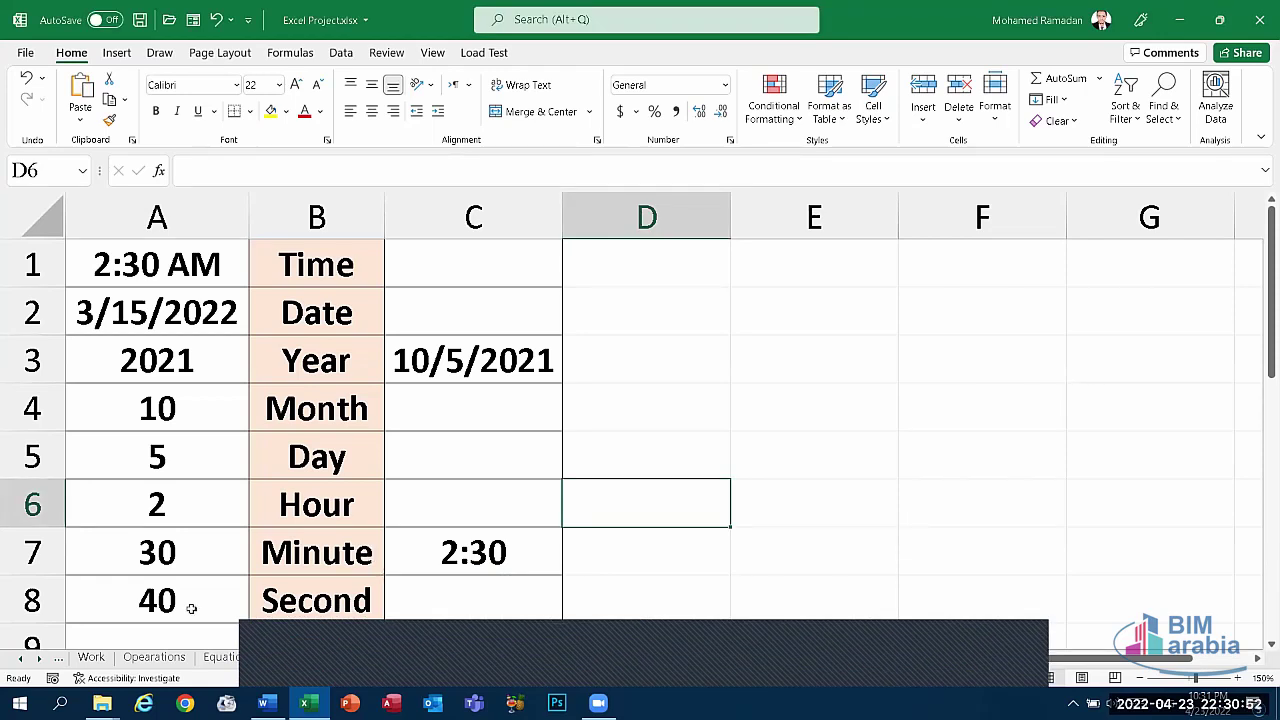
drag(191, 608, 200, 265)
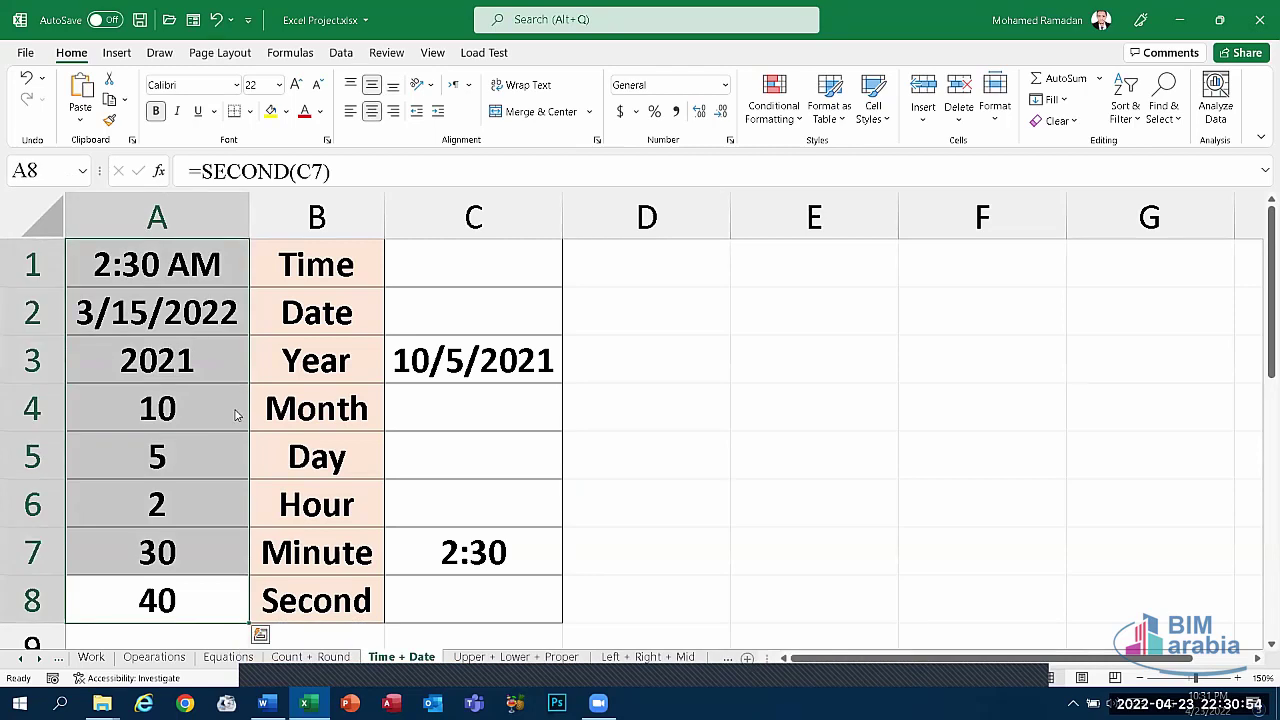
- Delete the A1:A8 results, keeping the labels, 10/5/2021 in C3 and 2:30 in C7
key(Delete)
click(338, 541)
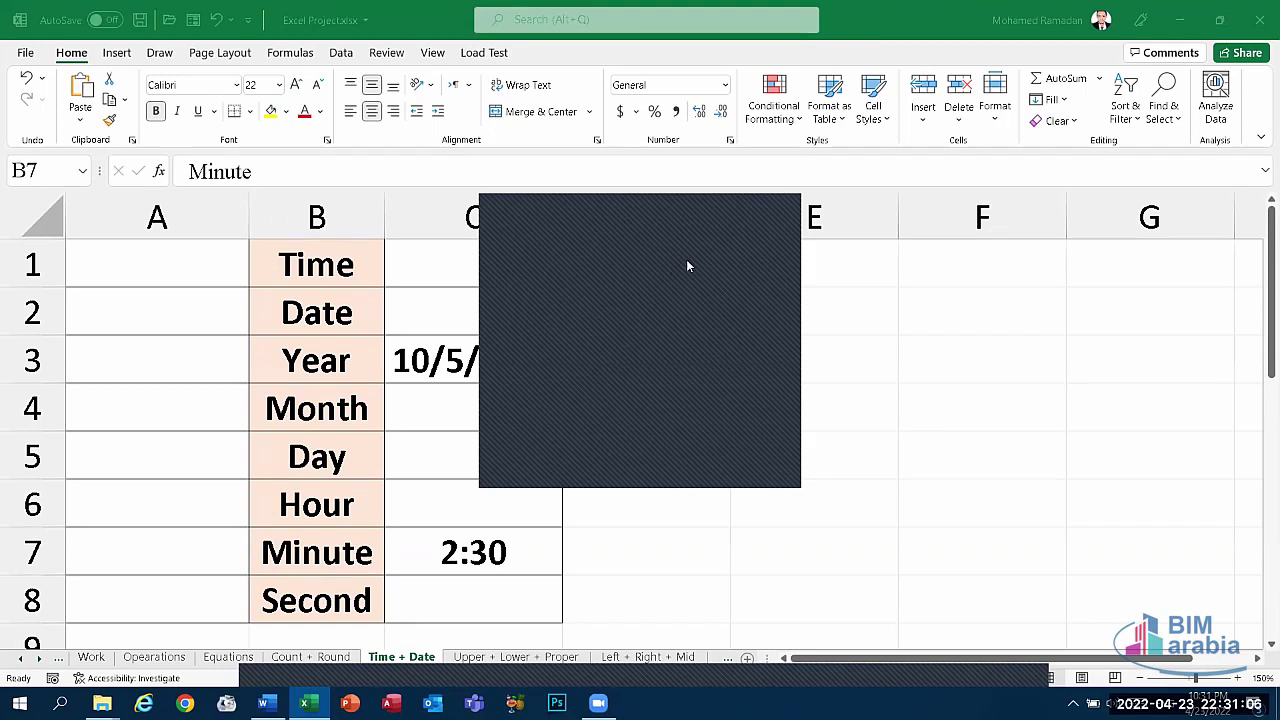
click(789, 212)
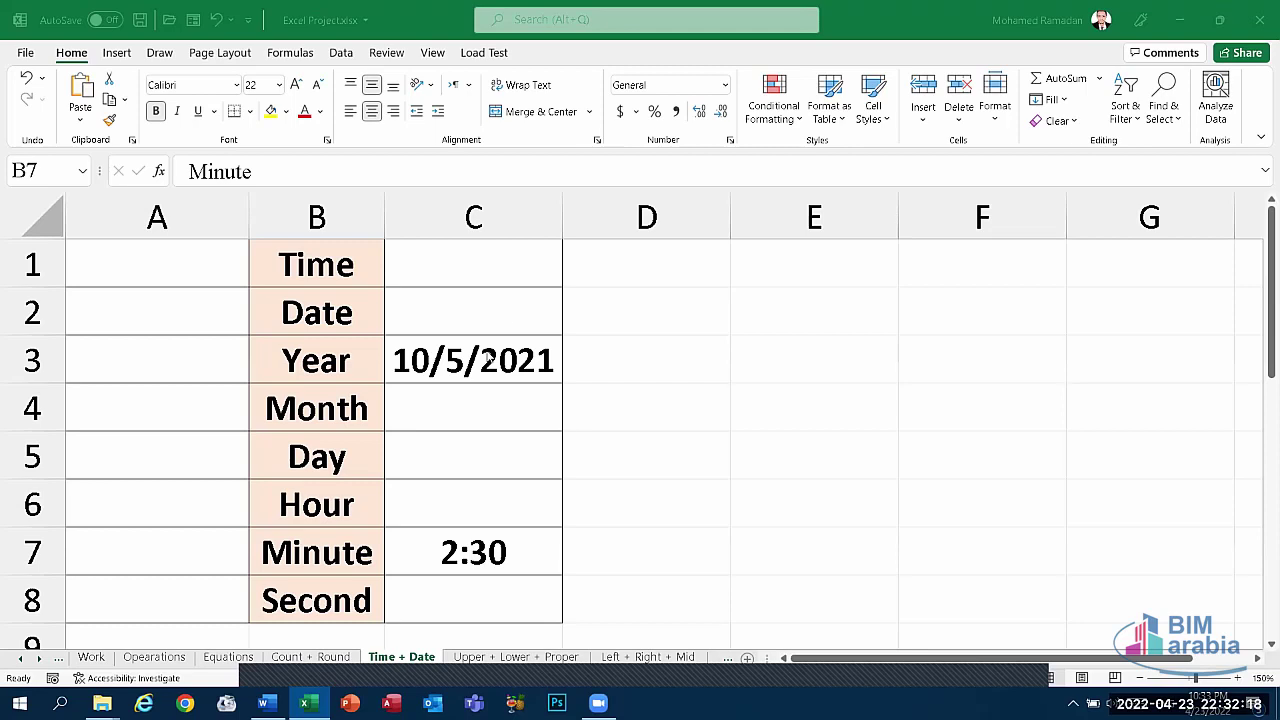
- Inspect the date in C3 and the empty D and A cells, then switch to the Upper + Lower + Proper sheet
click(509, 361)
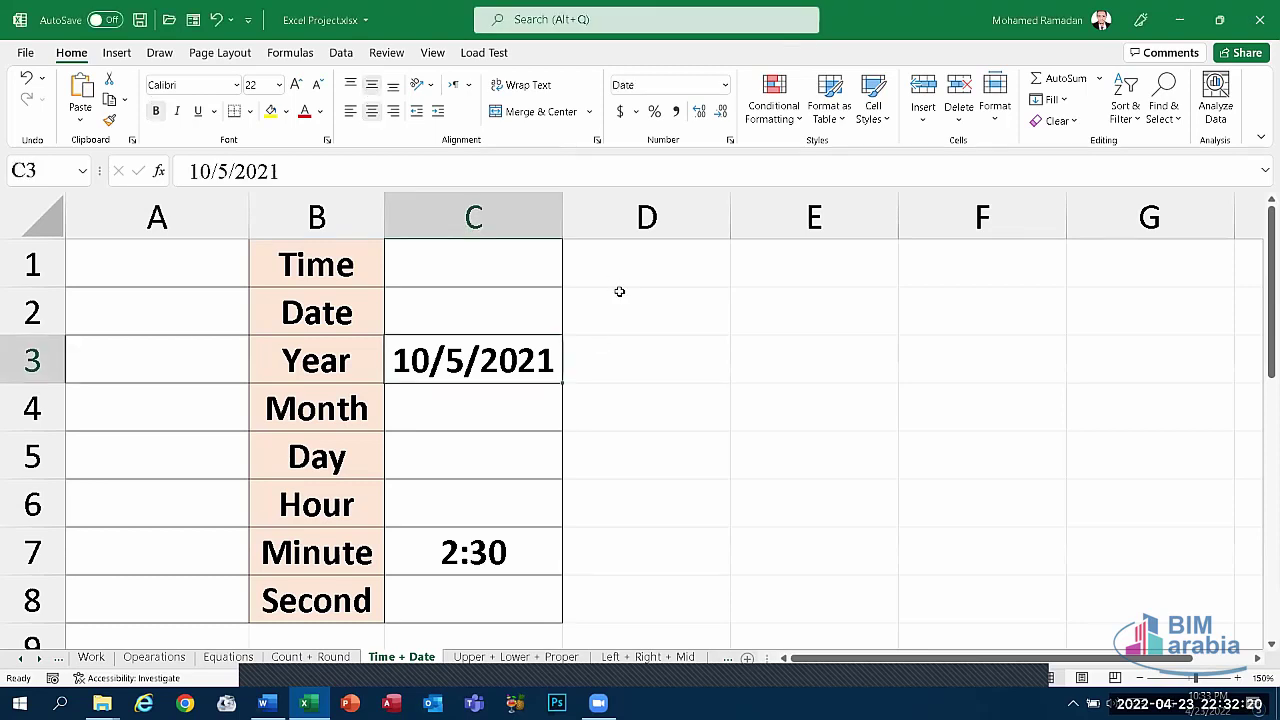
mouse_move(617, 282)
mouse_down()
mouse_move(731, 576)
mouse_move(645, 26)
mouse_move(634, 240)
mouse_up()
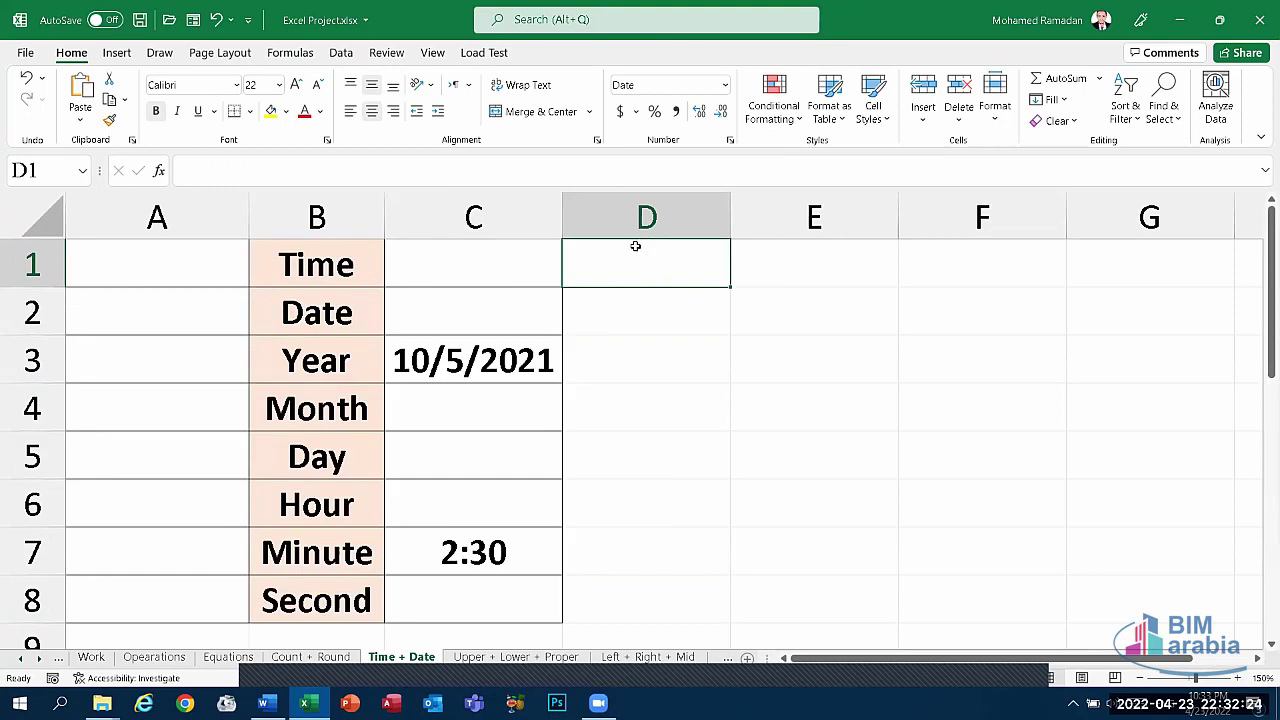
click(628, 355)
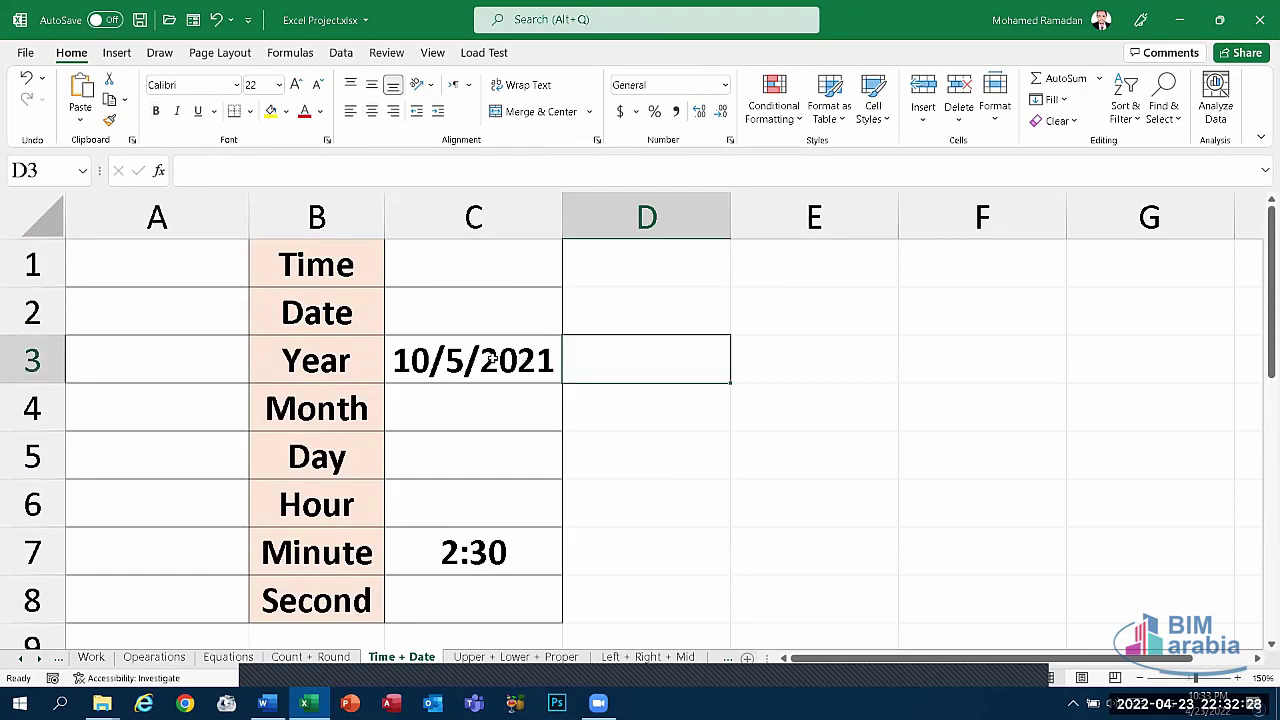
click(495, 362)
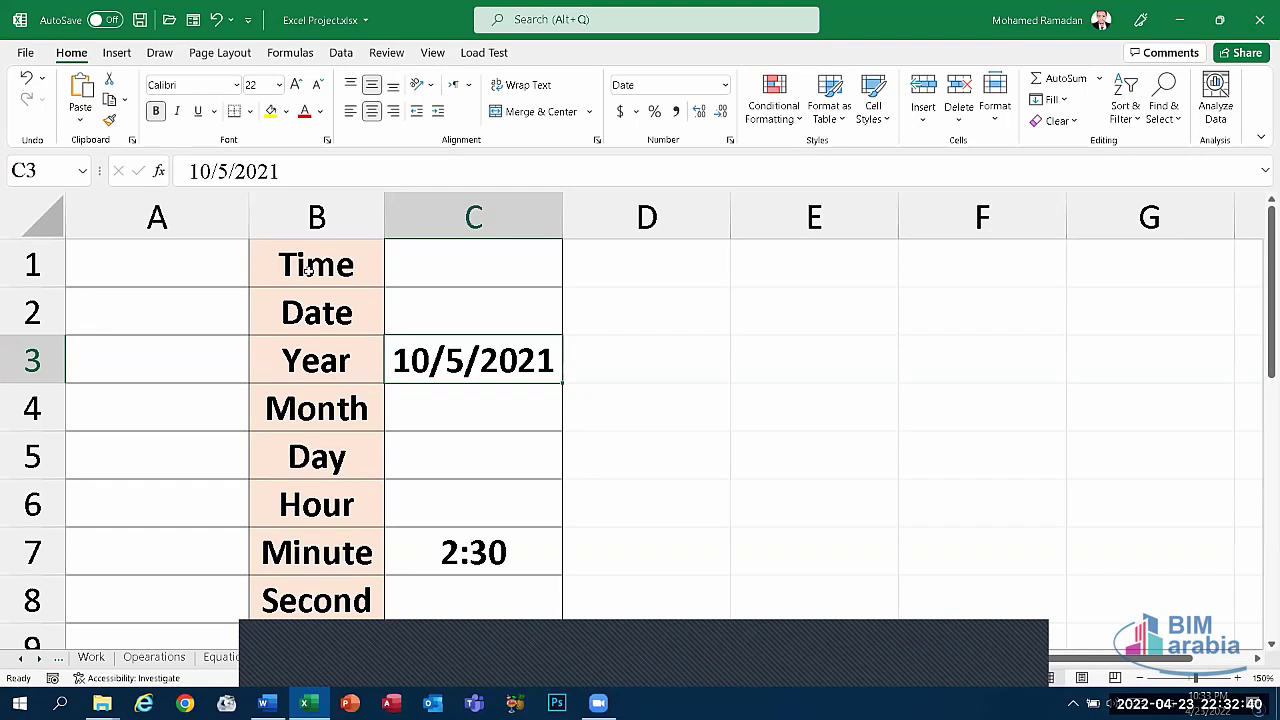
click(207, 284)
click(218, 312)
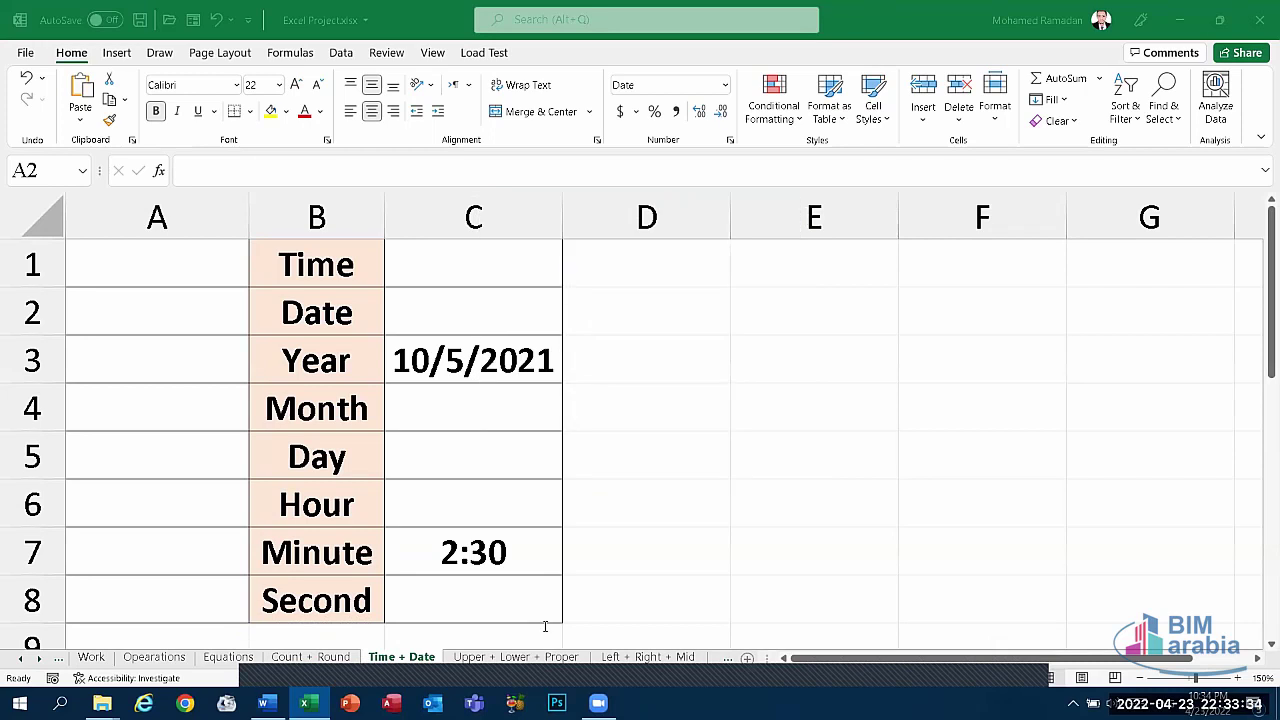
click(504, 657)
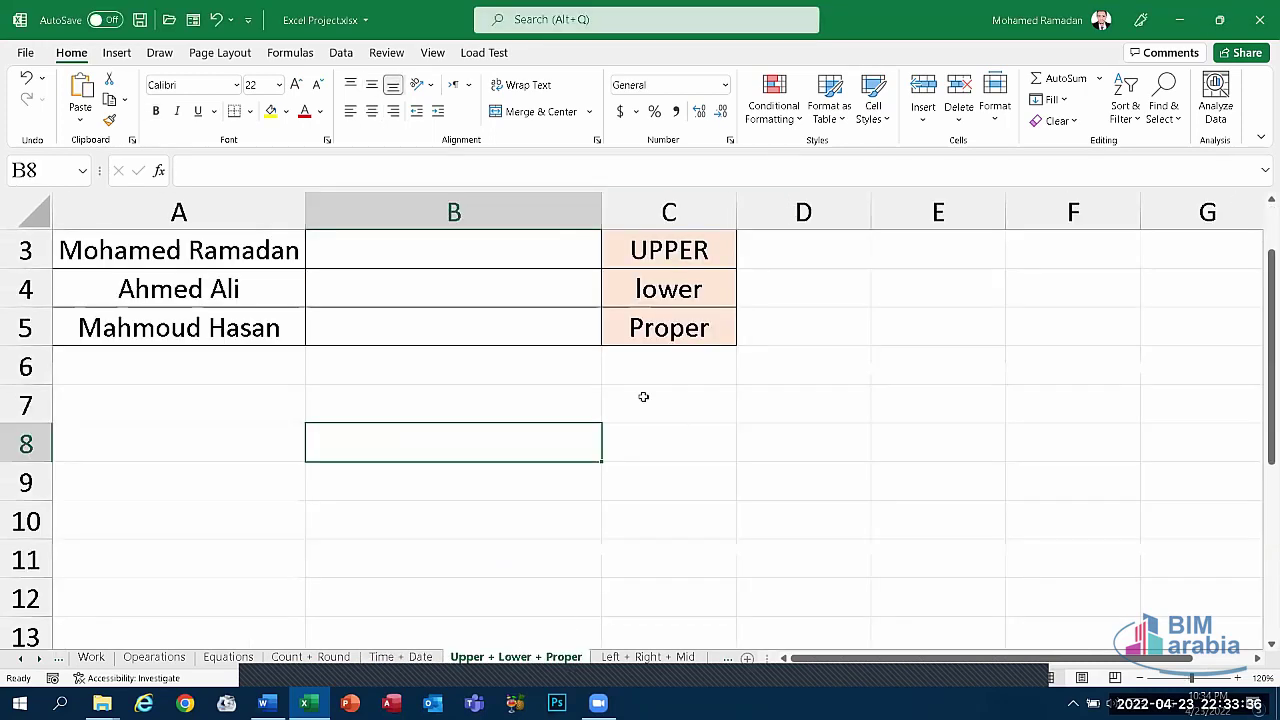
- Enter =UPPER(A3) in B3 to show the first name in uppercase
scroll(600, 360, up, 1)
click(555, 333)
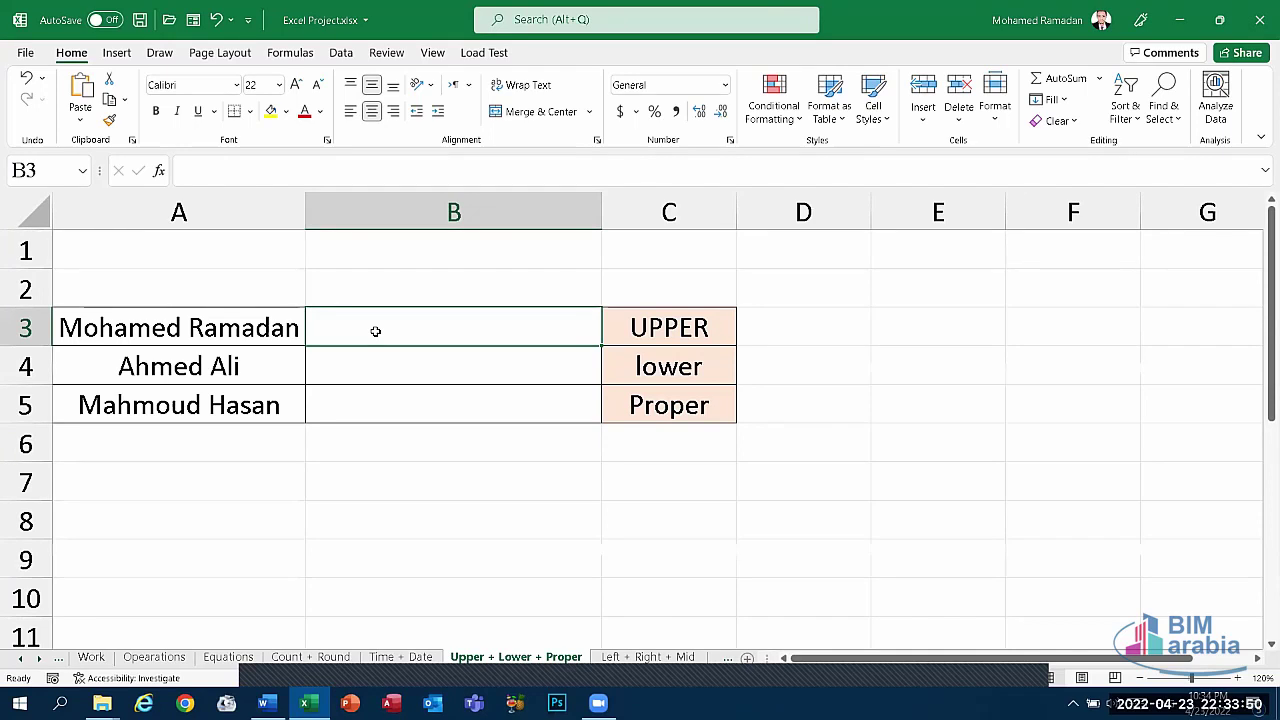
text(=u)
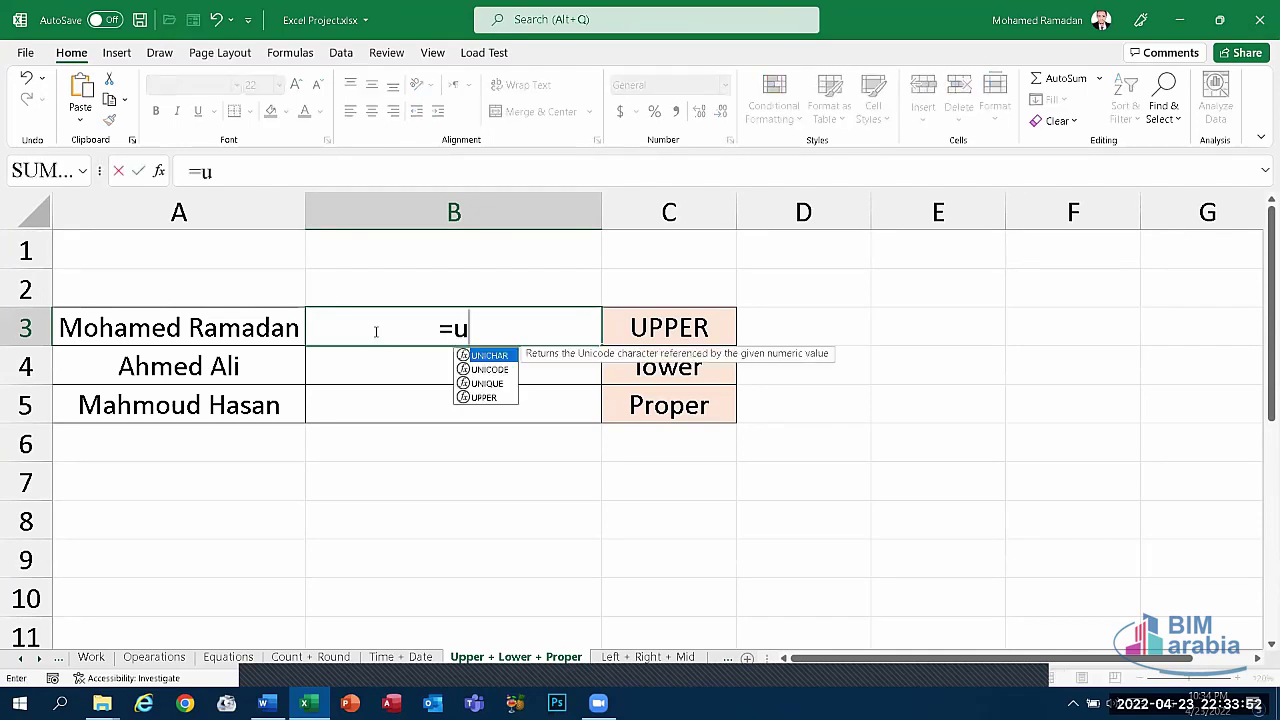
text(pper()
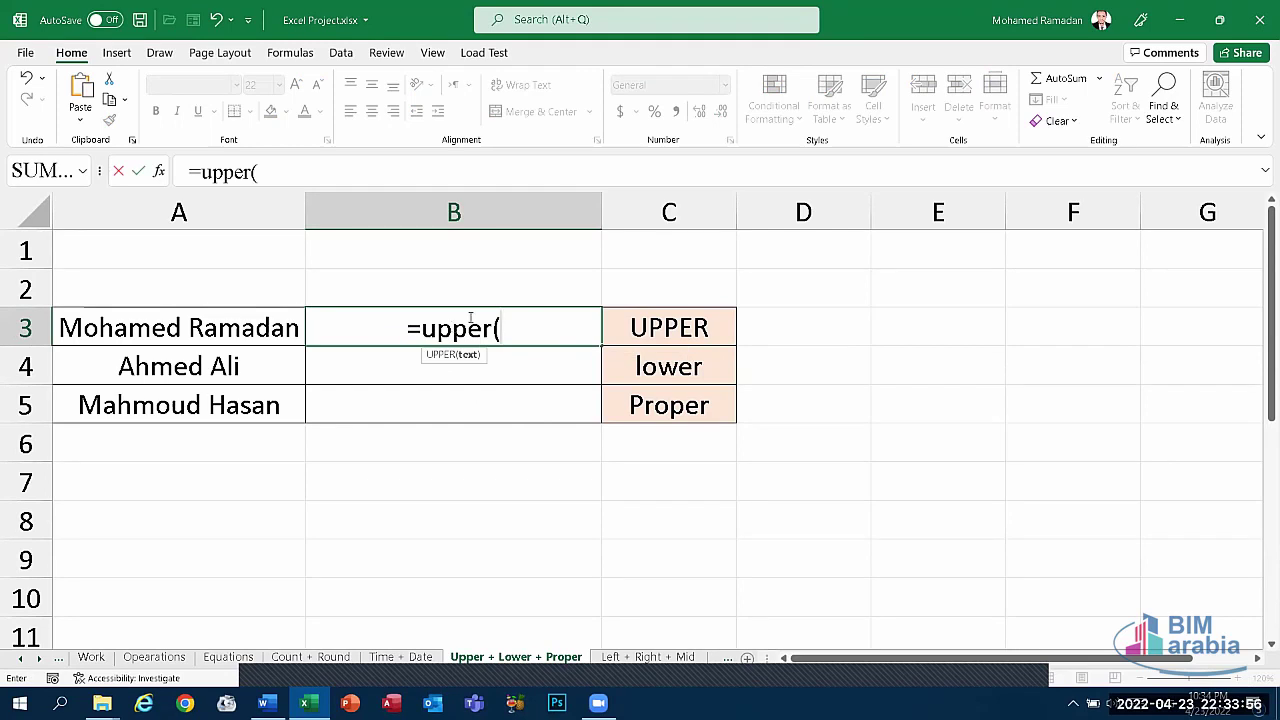
click(263, 330)
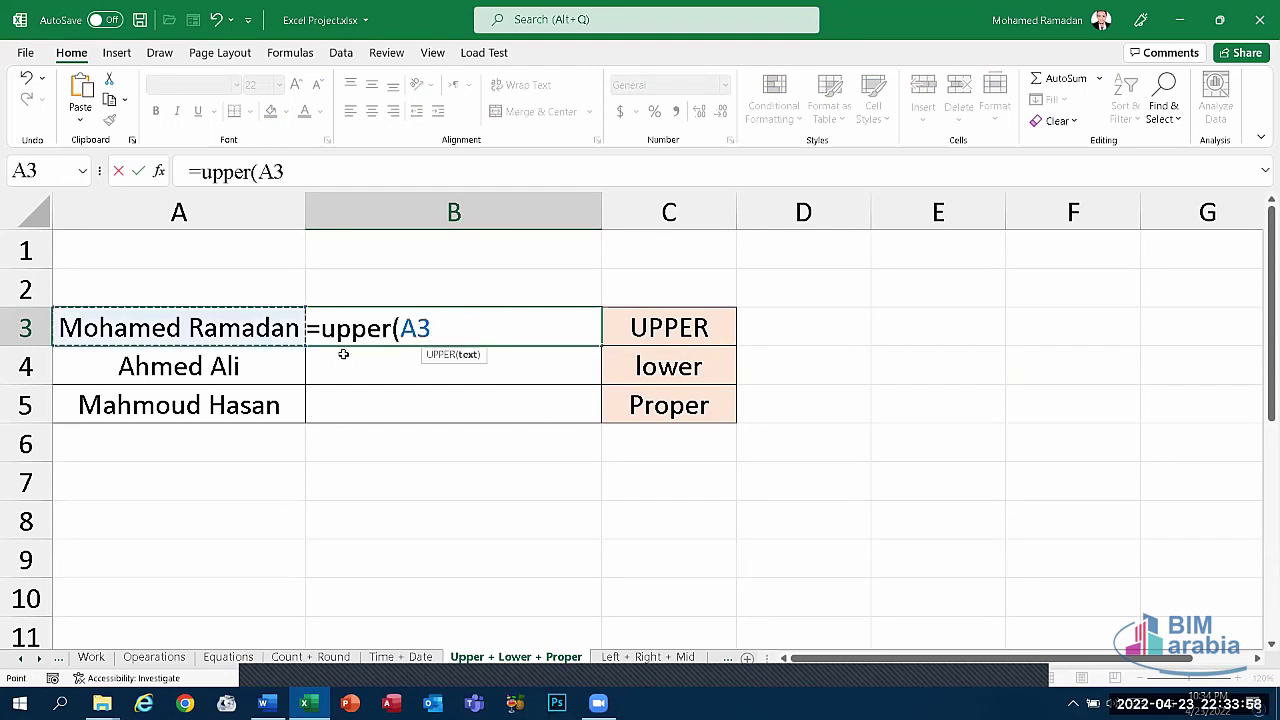
text())
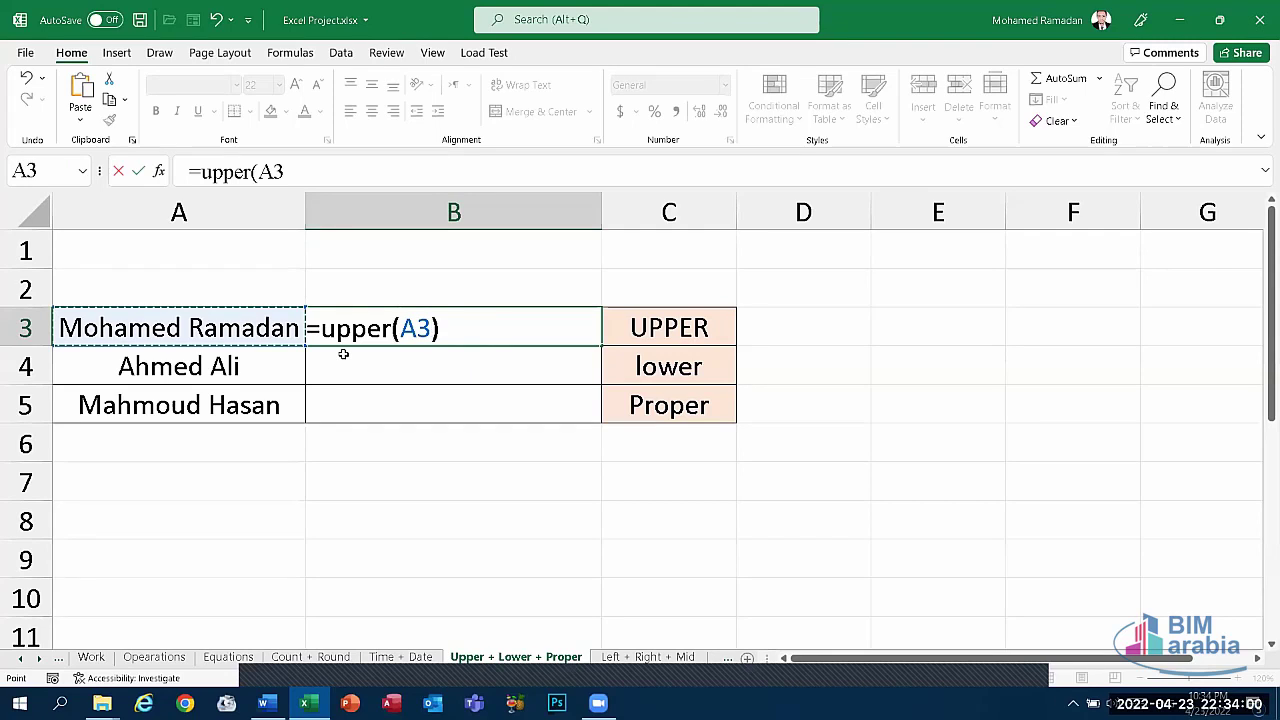
key(Return)
click(461, 331)
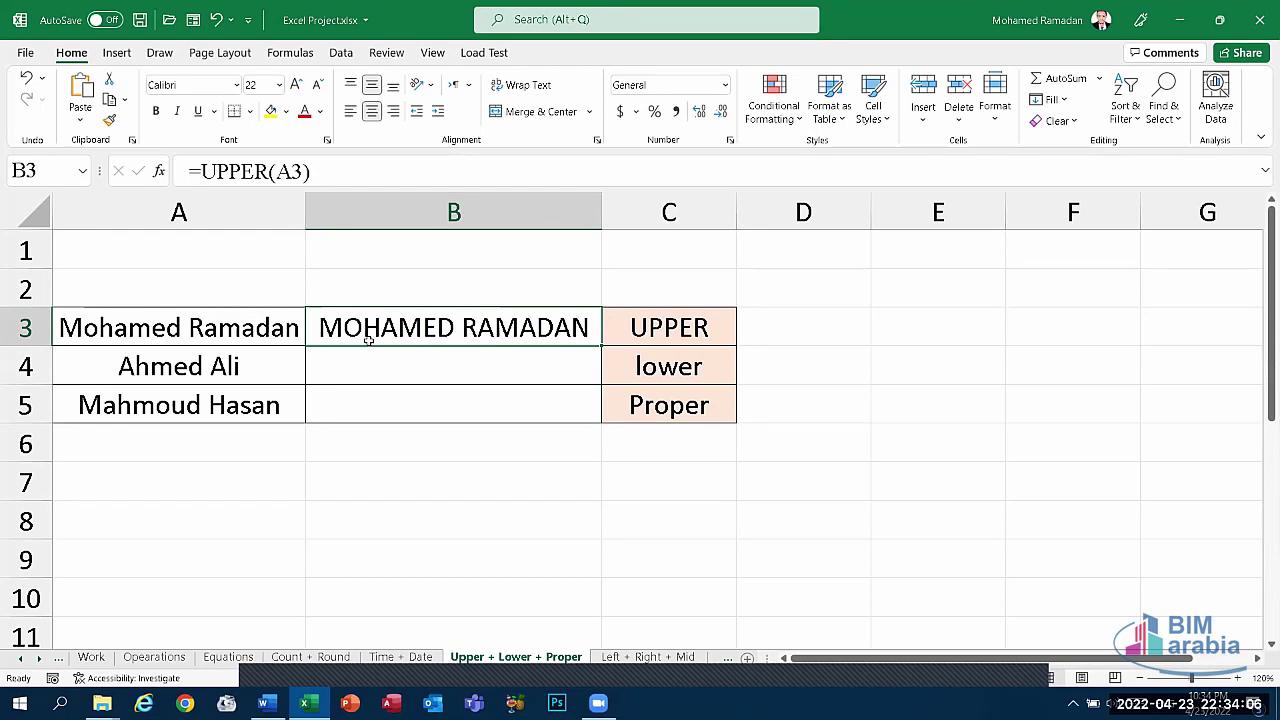
click(707, 330)
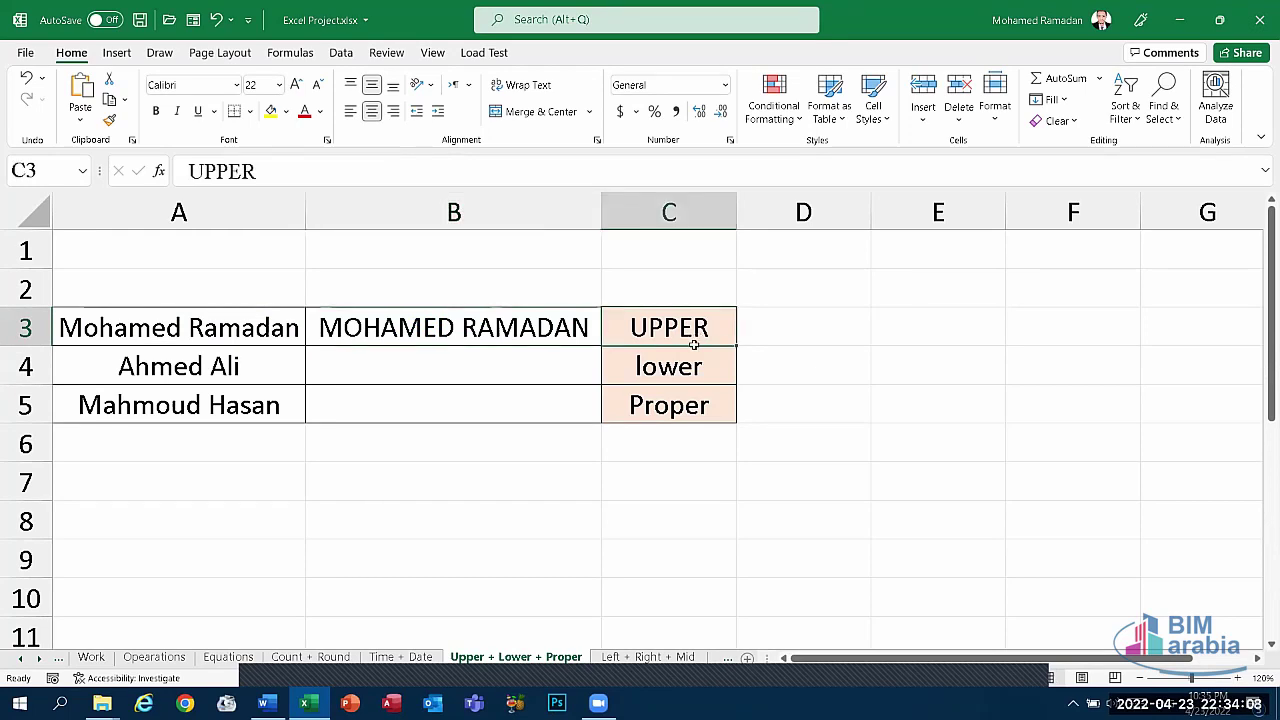
- Enter =LOWER(A4) in B4 to show the second name in lowercase
click(558, 372)
text(=)
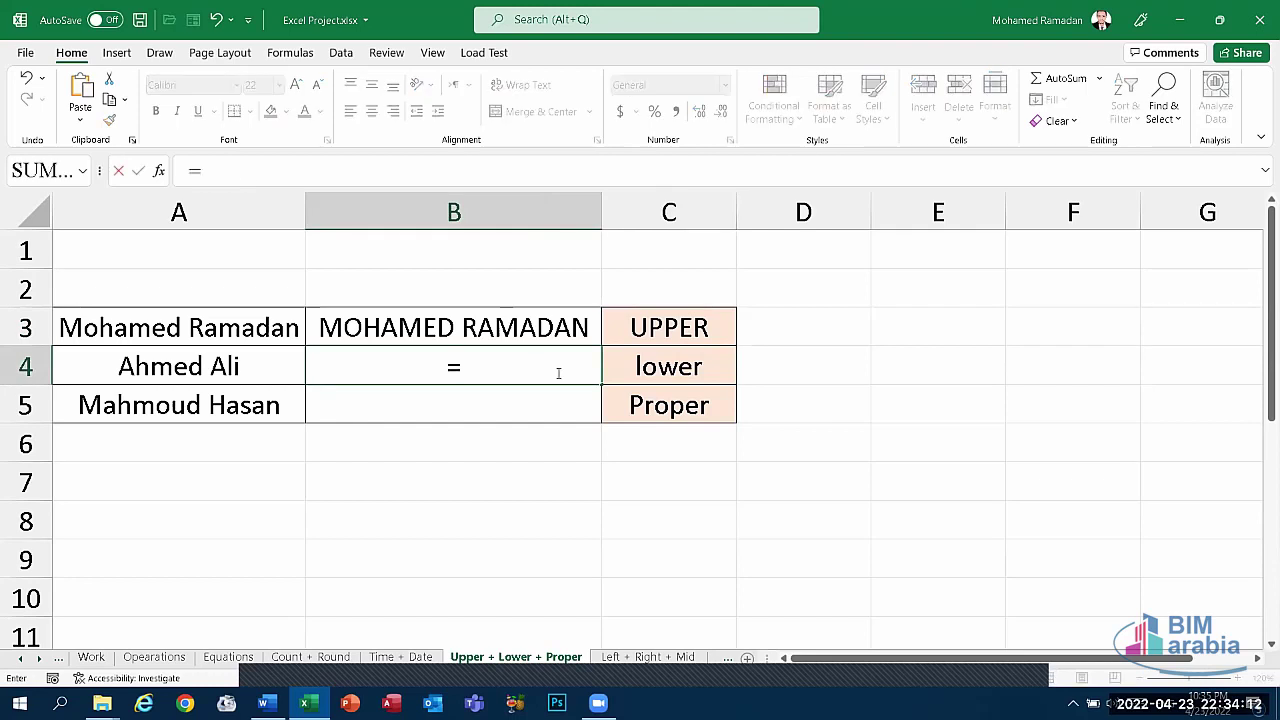
text(lower)
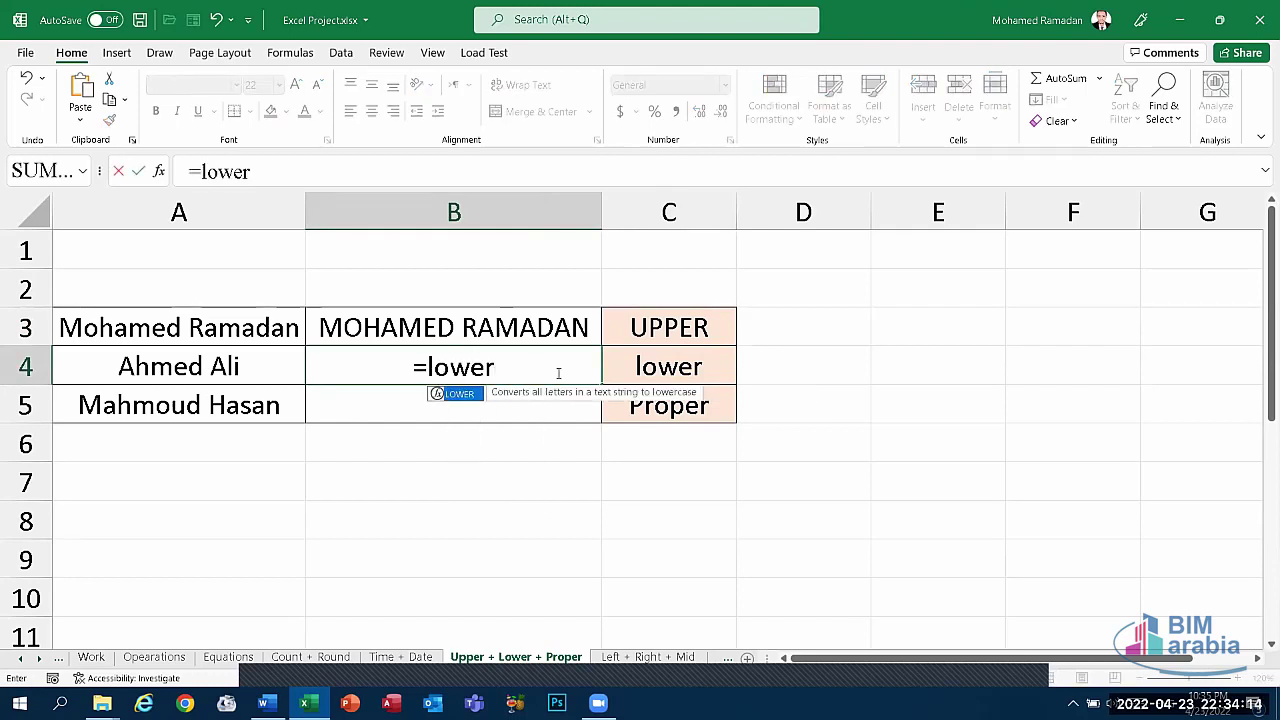
text(()
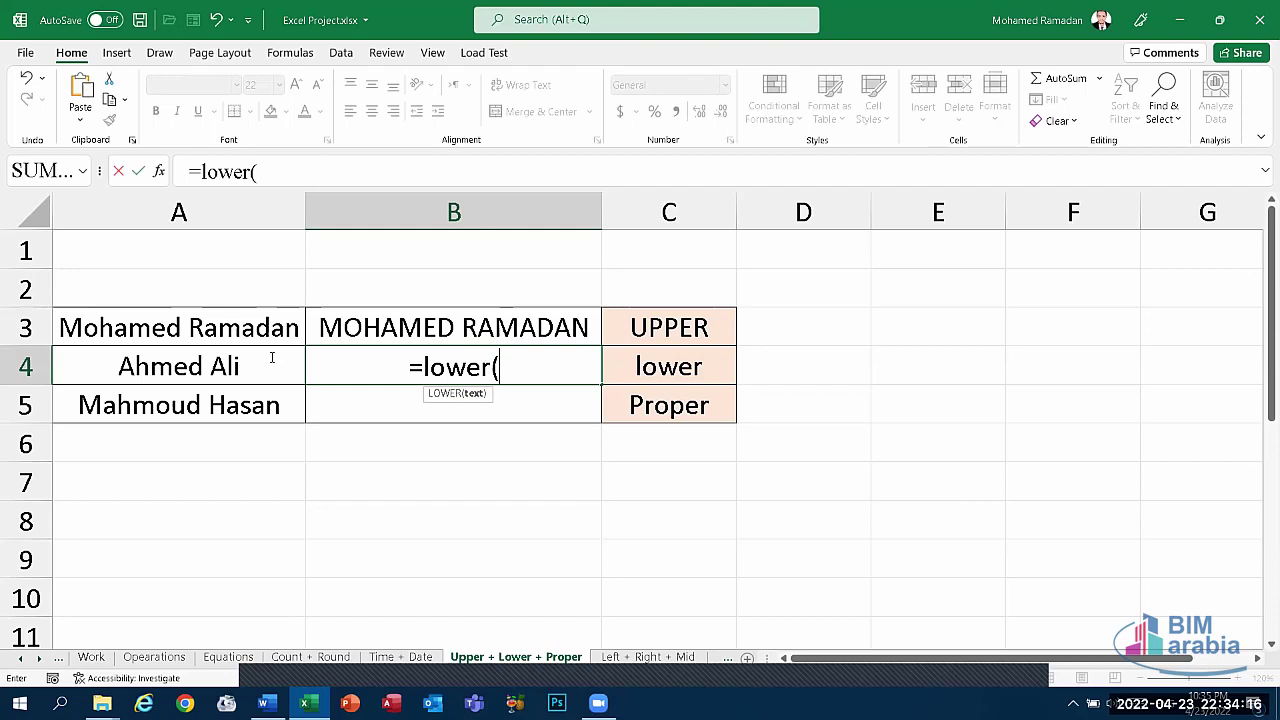
click(271, 357)
text())
key(Return)
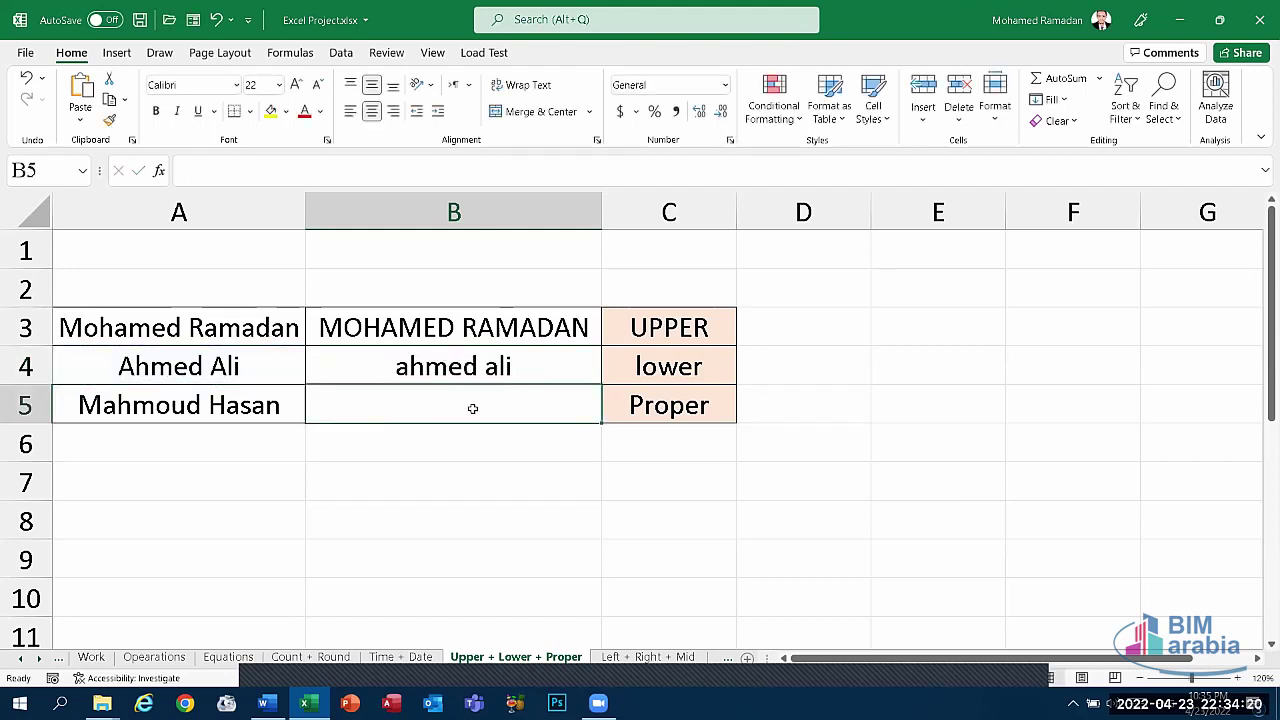
- Enter =PROPER(A5) in B5 to show the third name in proper case
text(=pro)
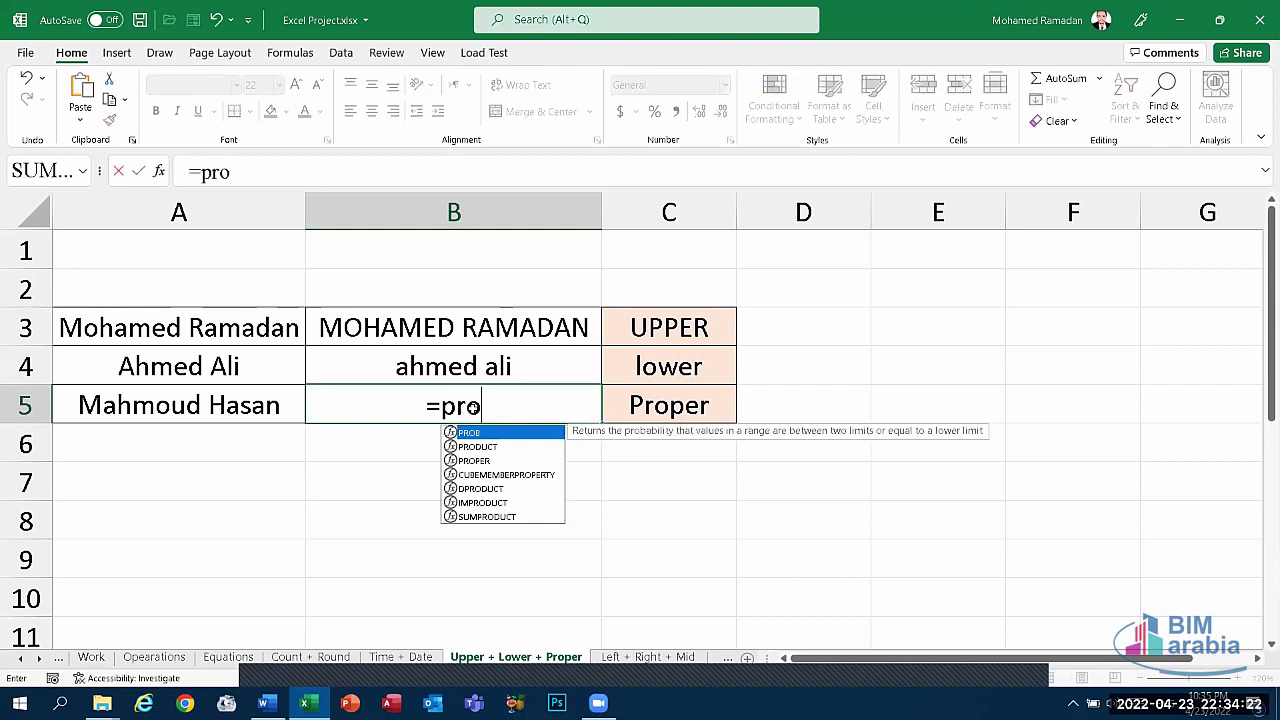
text(per()
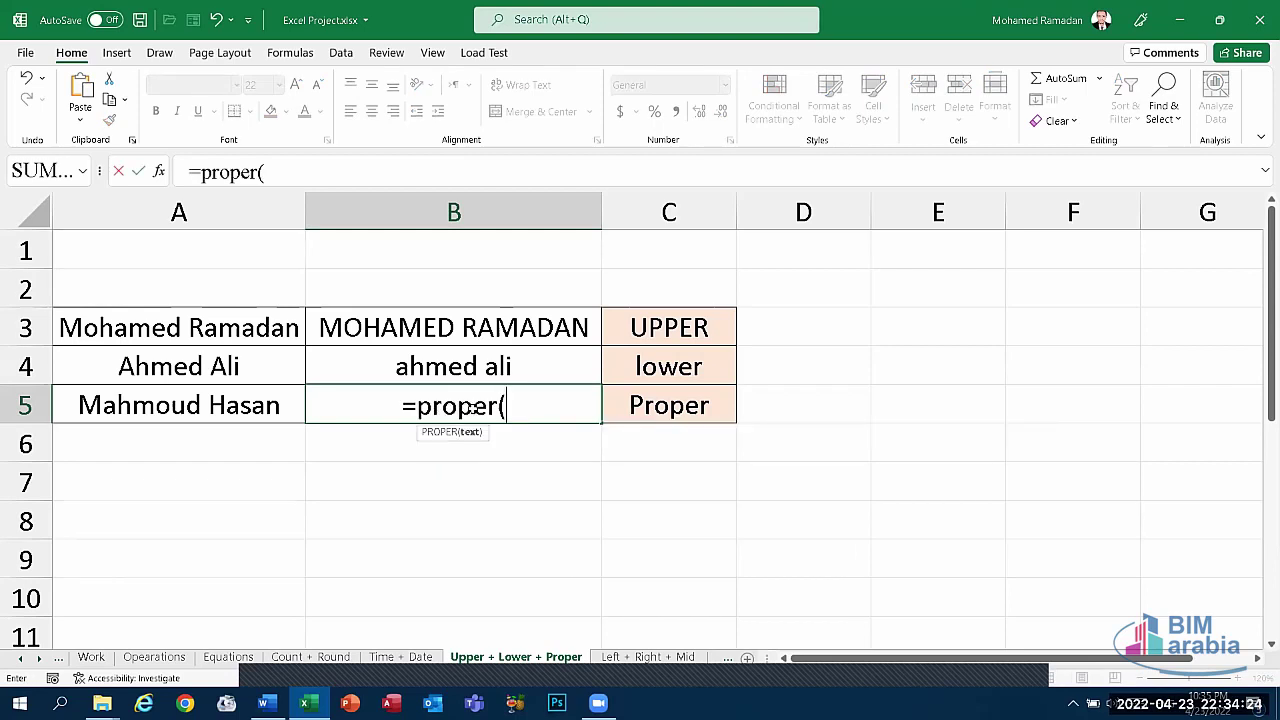
click(100, 409)
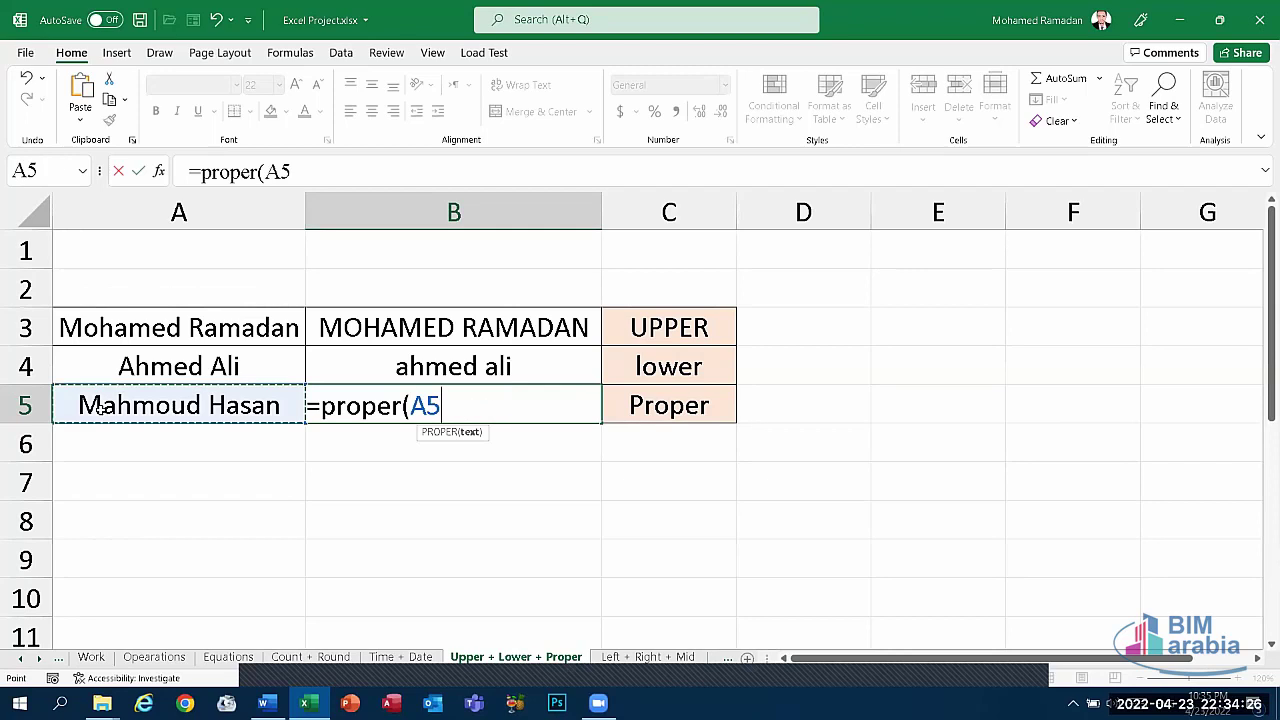
key(shift+F10)
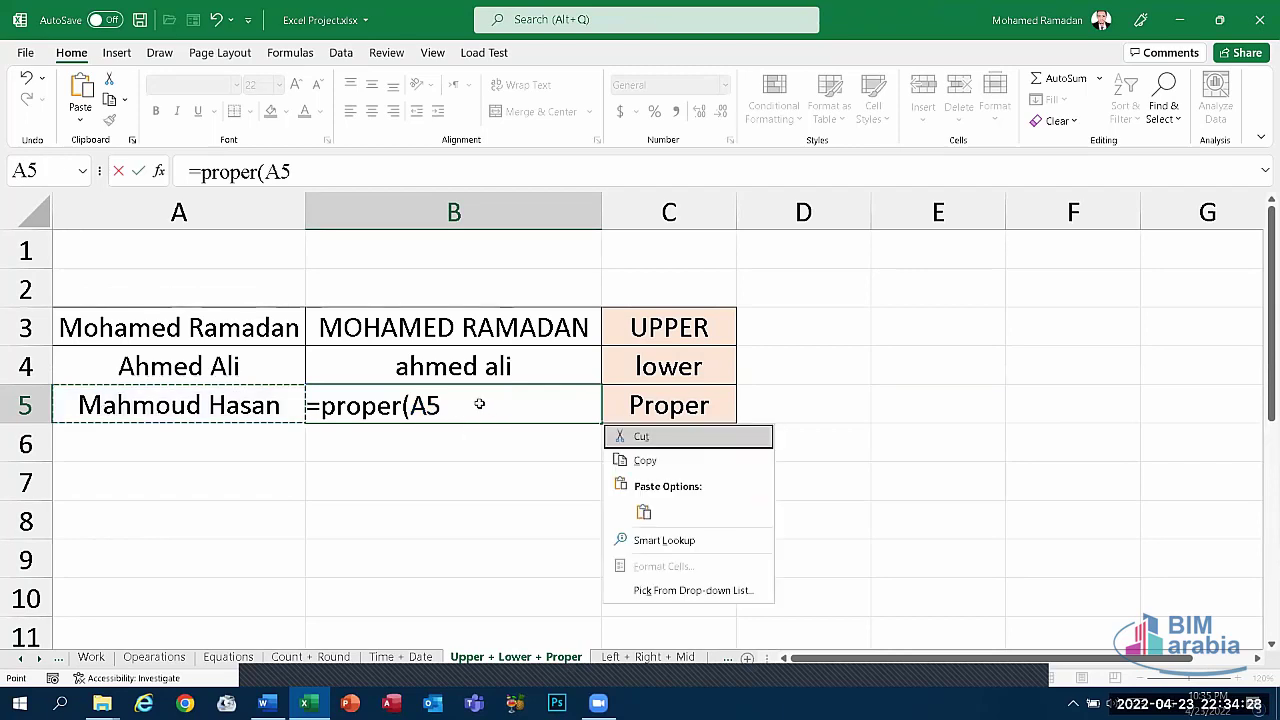
key(Escape)
text())
key(Return)
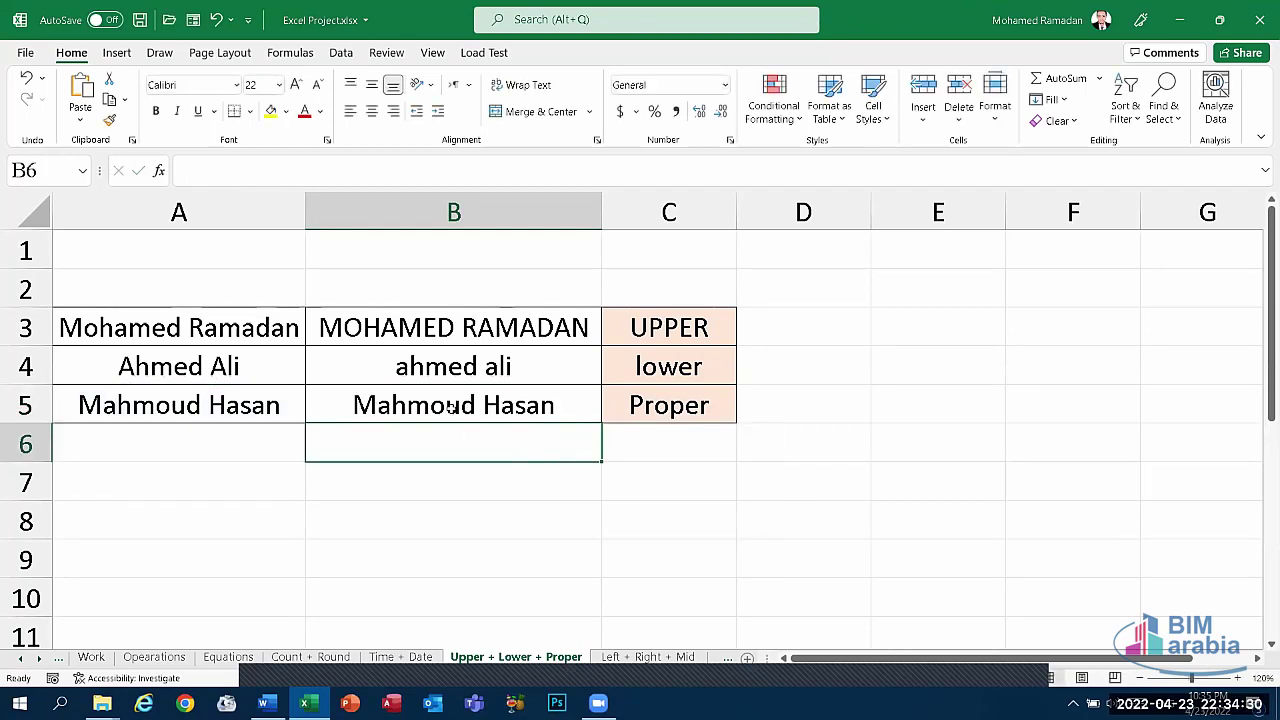
click(452, 407)
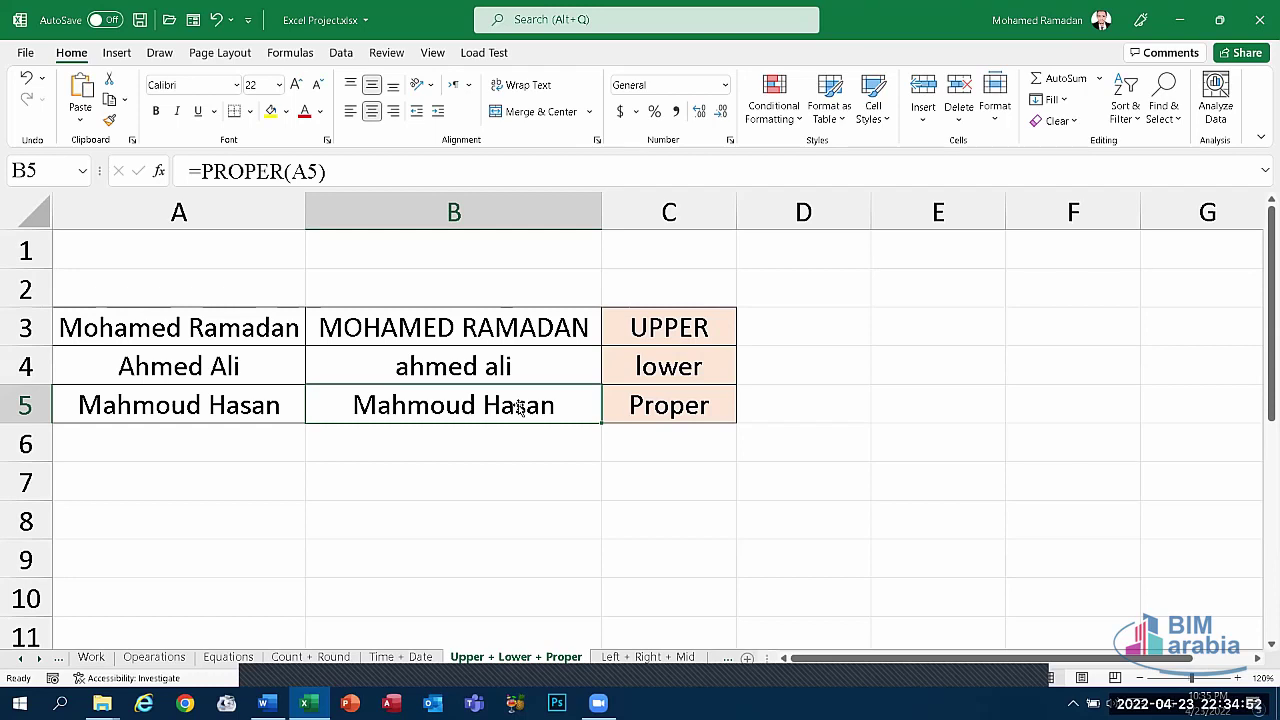
- Start an =UPPER(A3) formula in B7, then abandon it
click(650, 478)
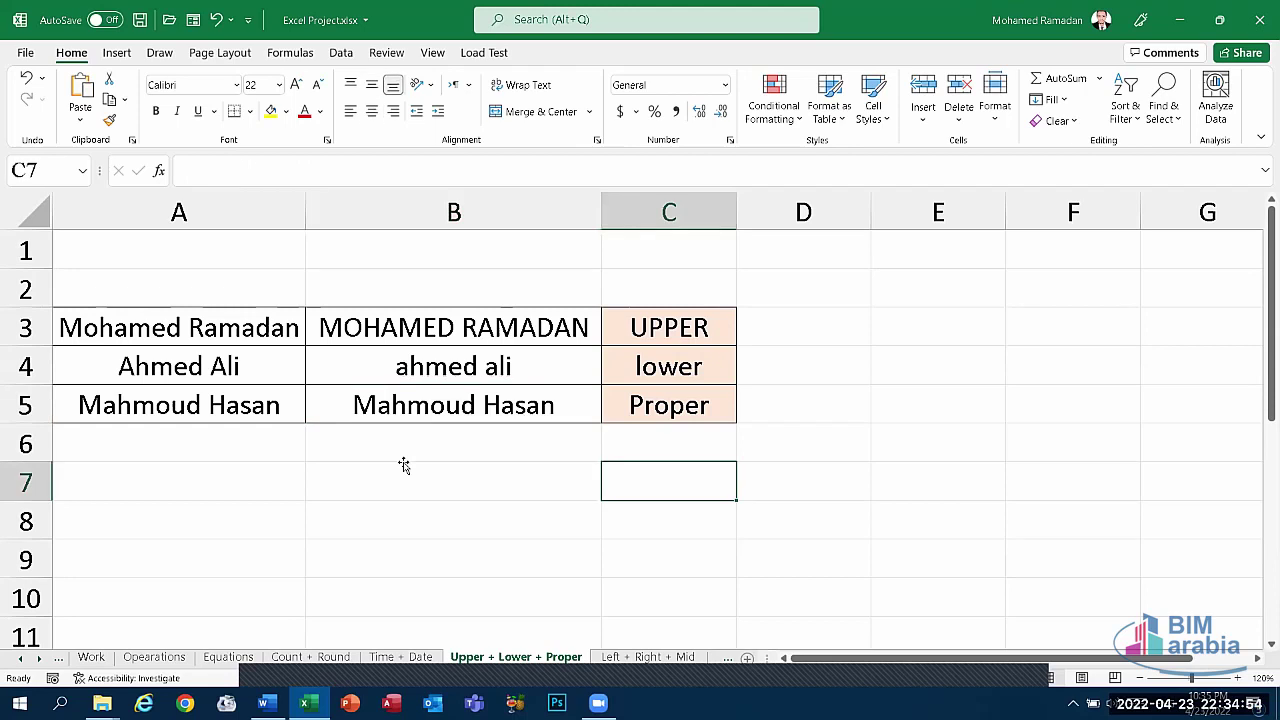
click(403, 463)
text(=u)
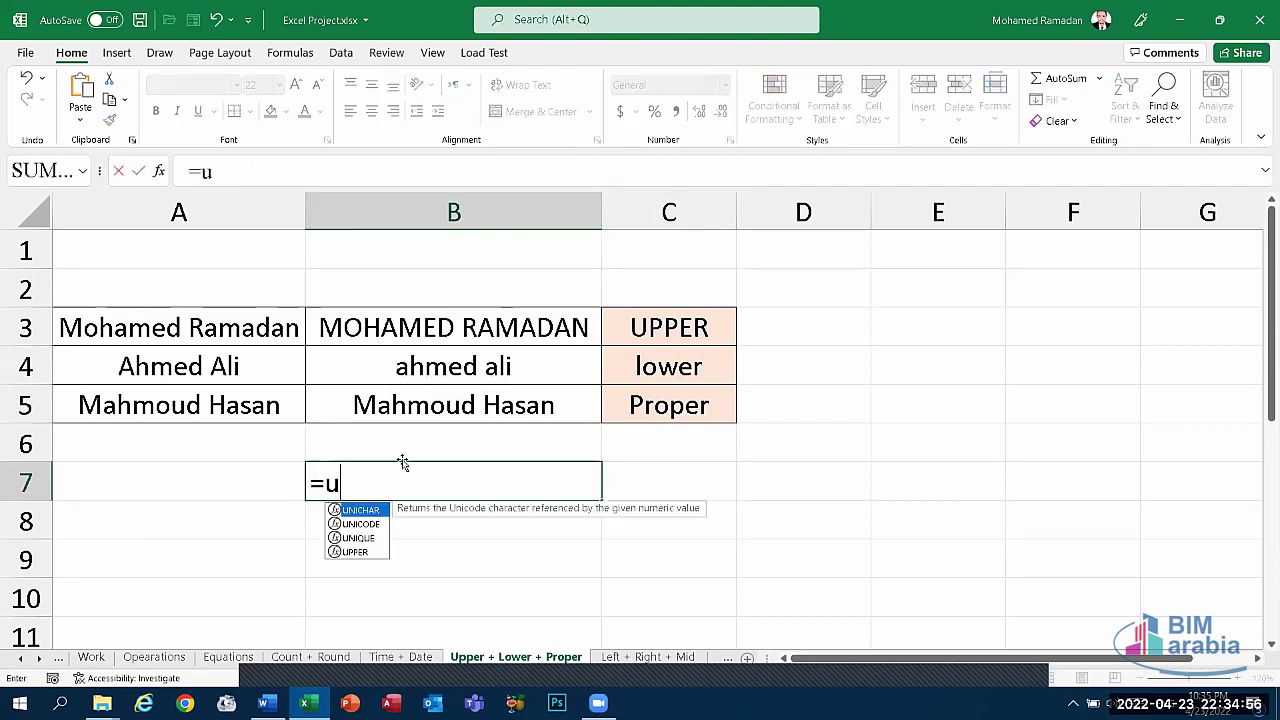
text(pper)
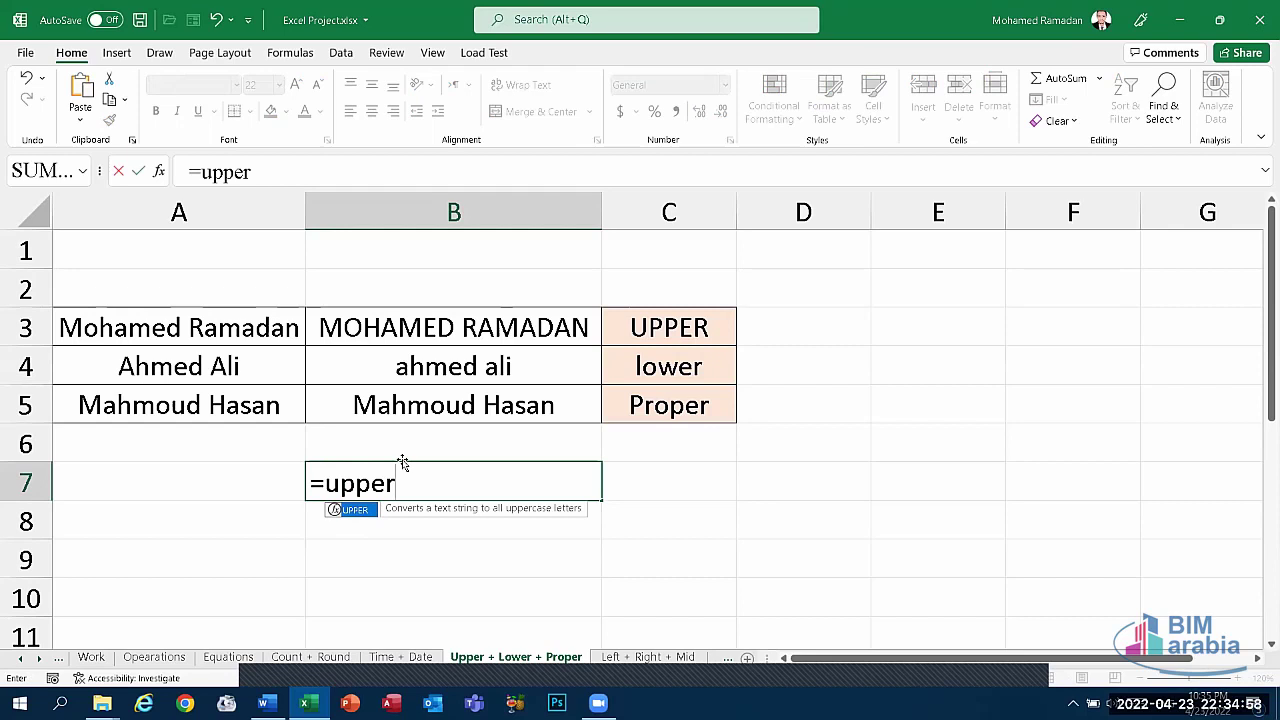
text(()
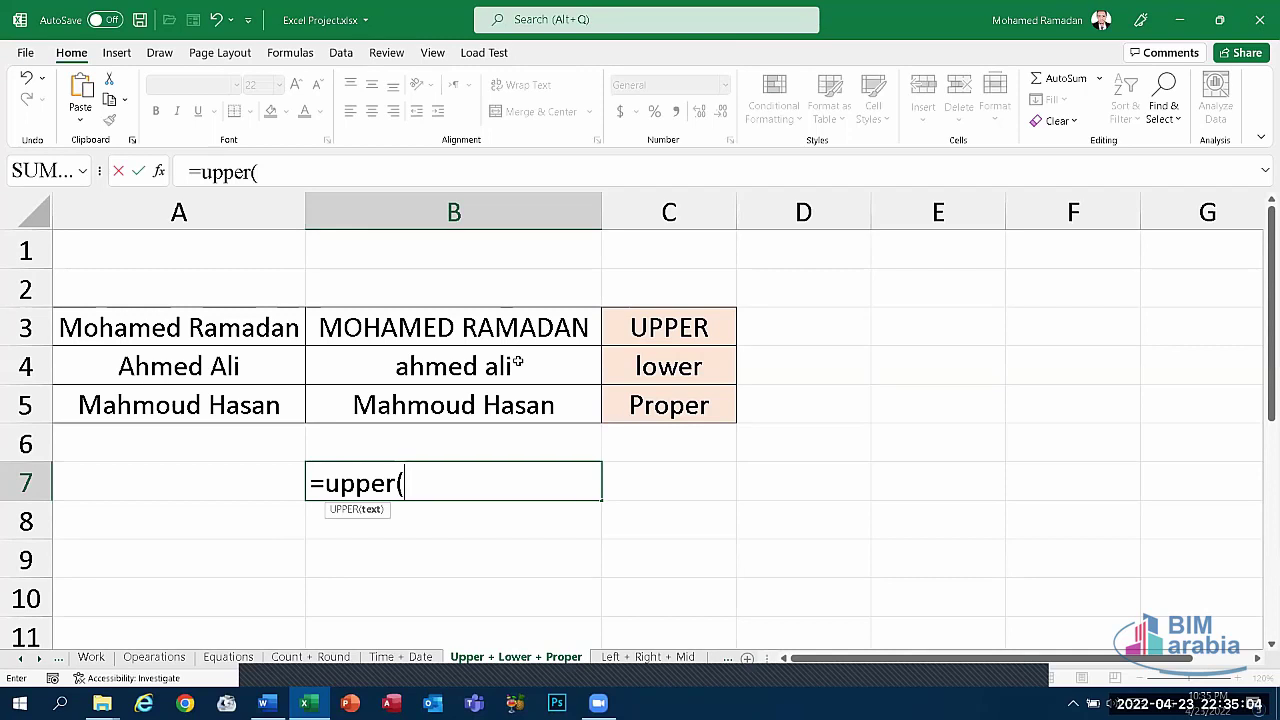
click(290, 328)
text())
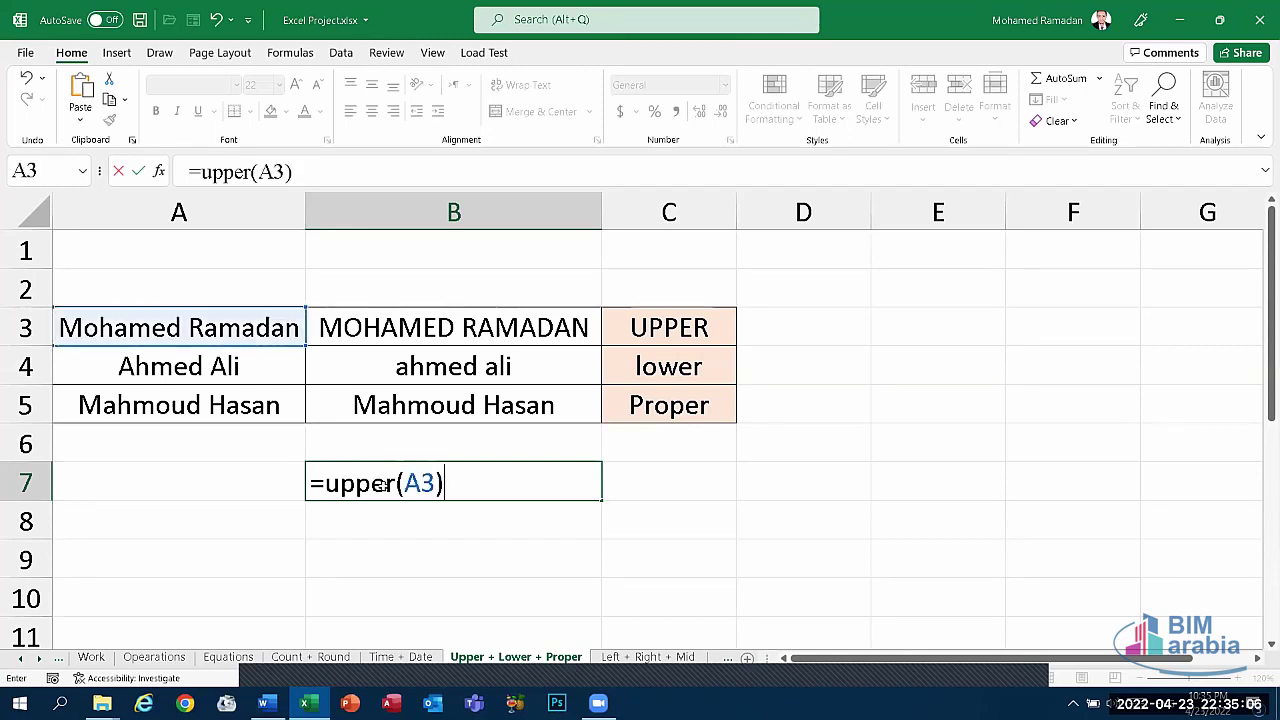
key(BackSpace)
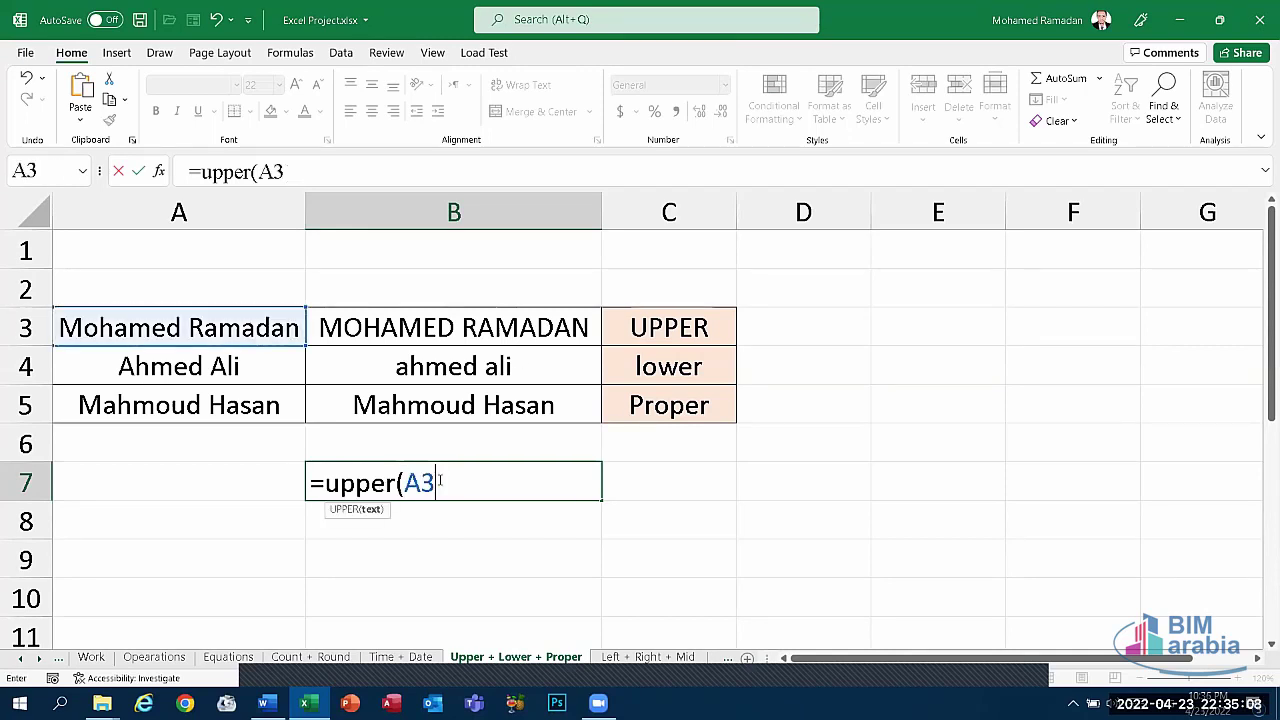
key(Escape)
- Delete the converted names in B3:B5 and switch to the Left + Right + Mid sheet
key(Down)
key(Down)
drag(449, 440, 443, 326)
key(Delete)
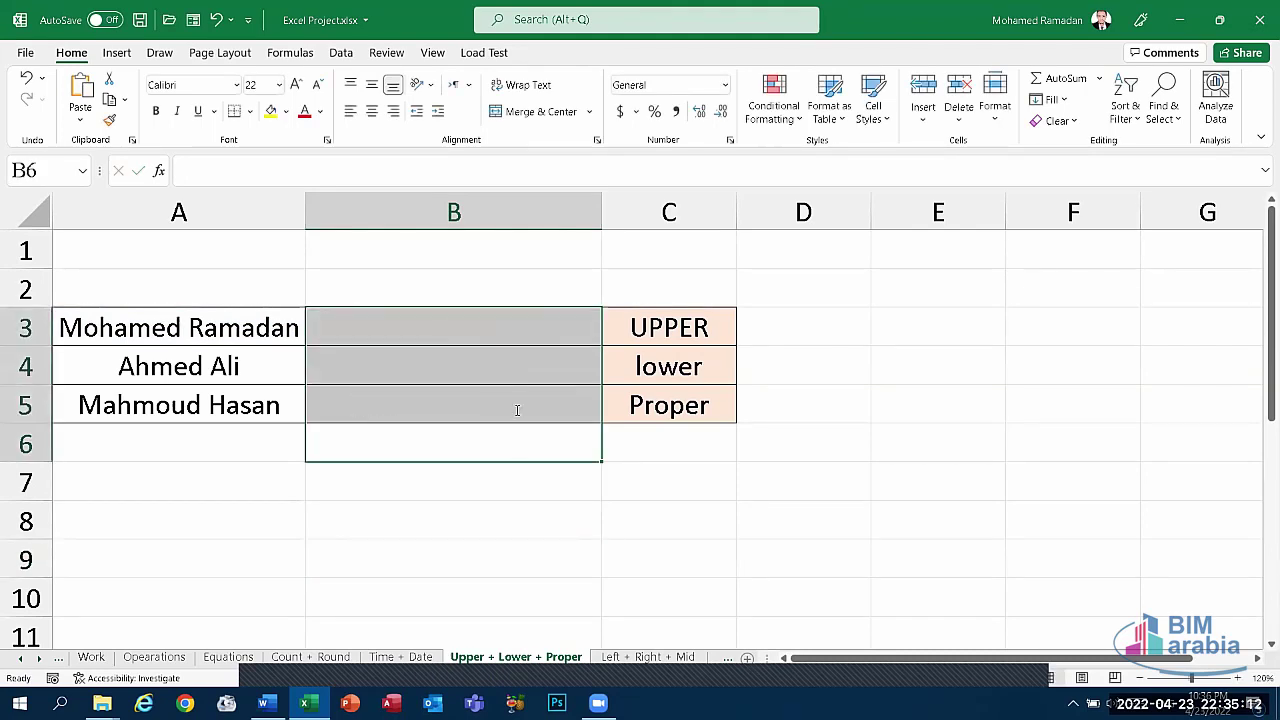
click(517, 410)
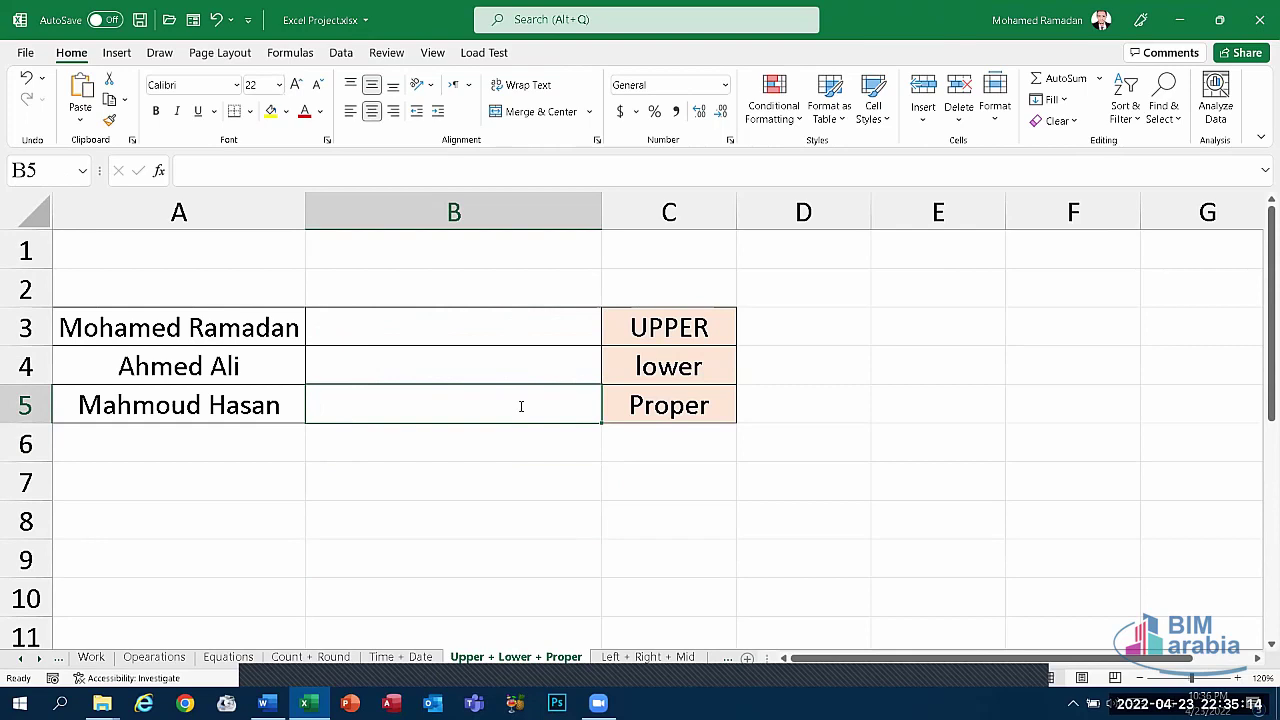
click(625, 657)
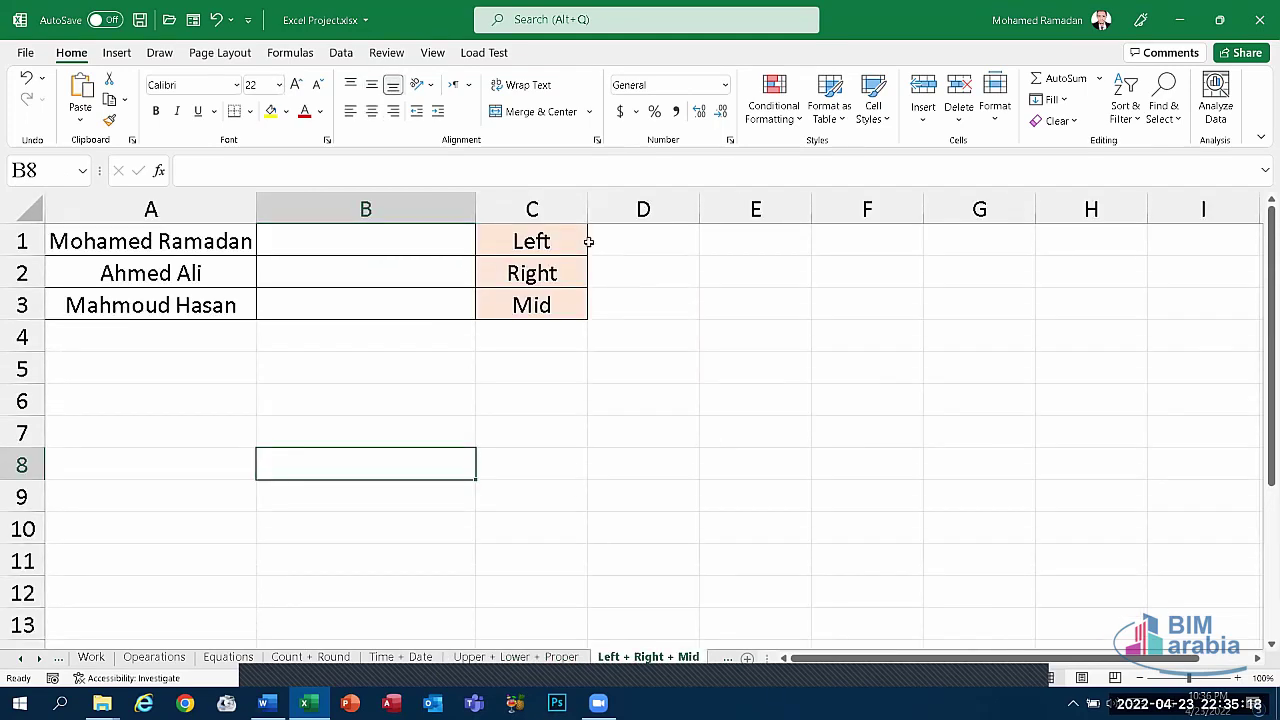
- Enter =LEFT(A1,4) in B1 to return 'Moha' from the first name
click(422, 250)
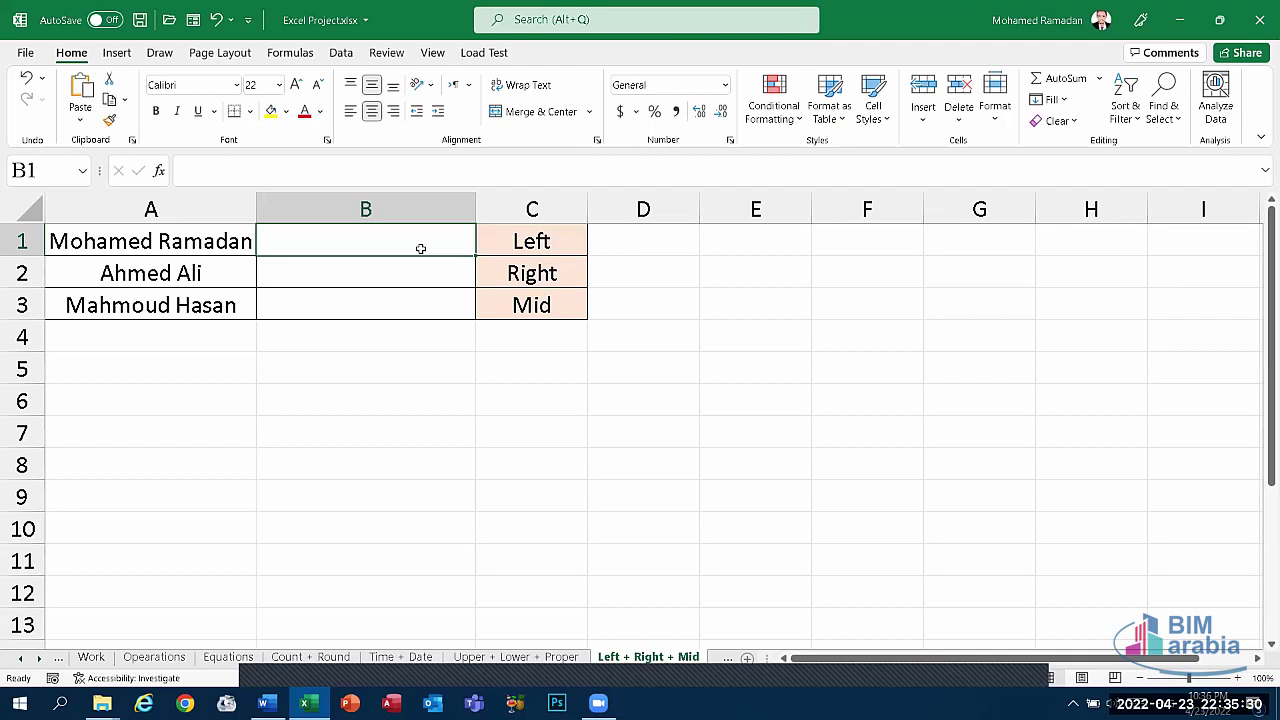
text(=)
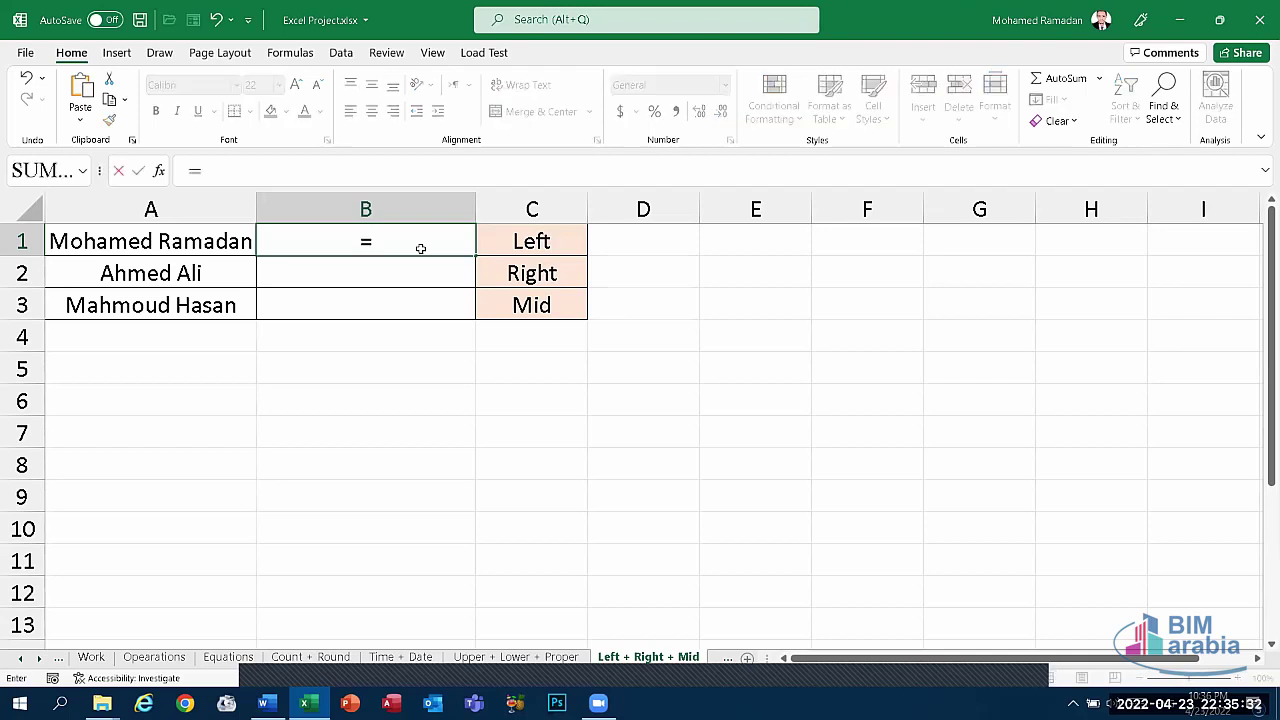
text(left)
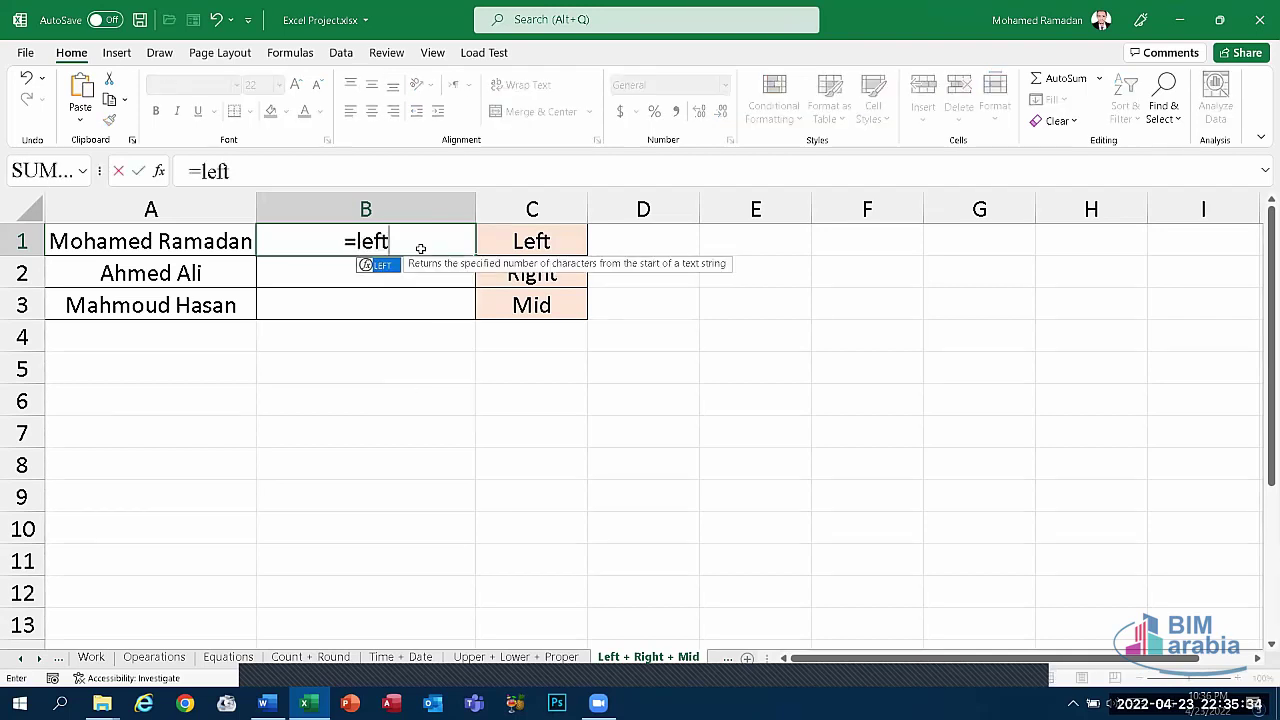
text(()
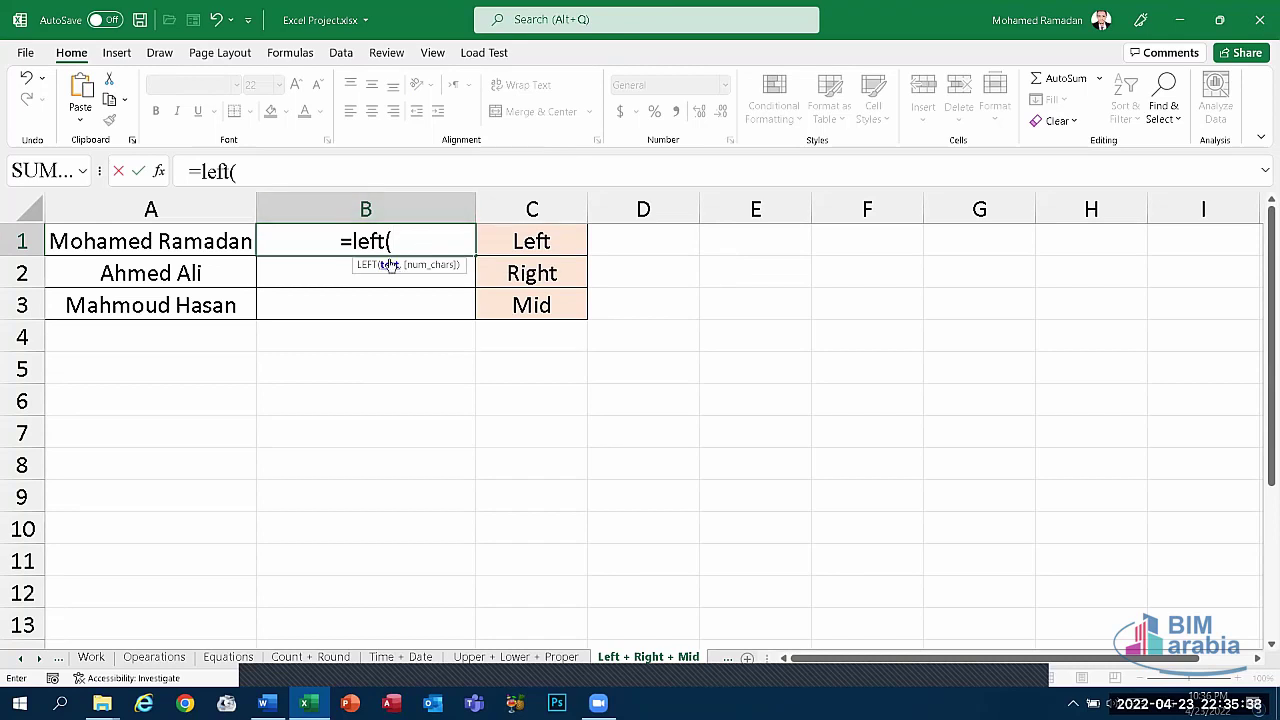
click(180, 250)
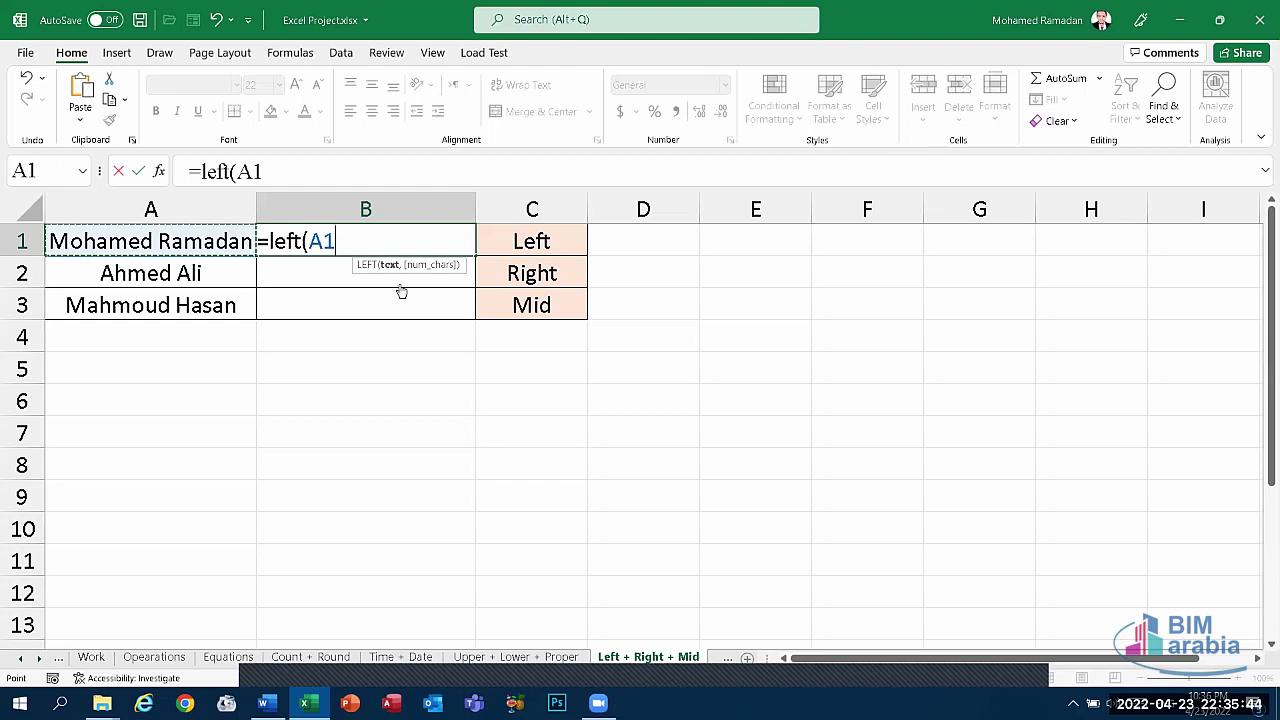
text(,)
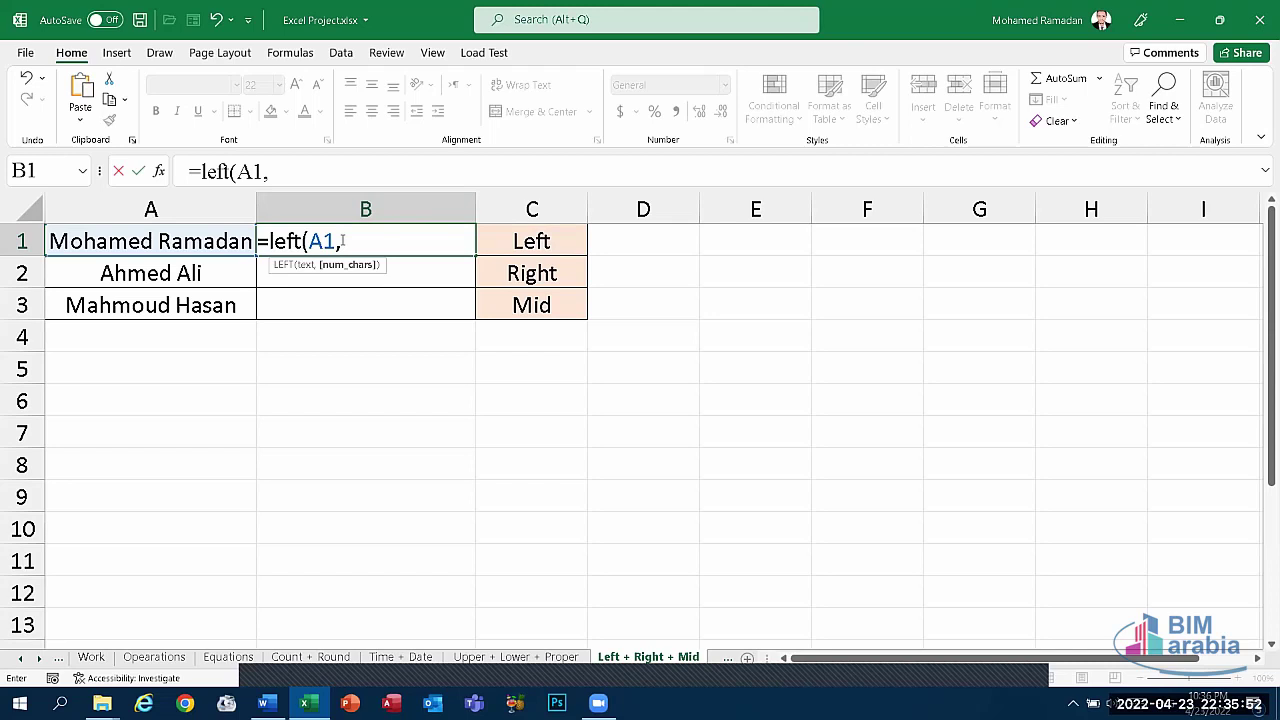
text(4)
text())
key(ctrl+Return)
key(Return)
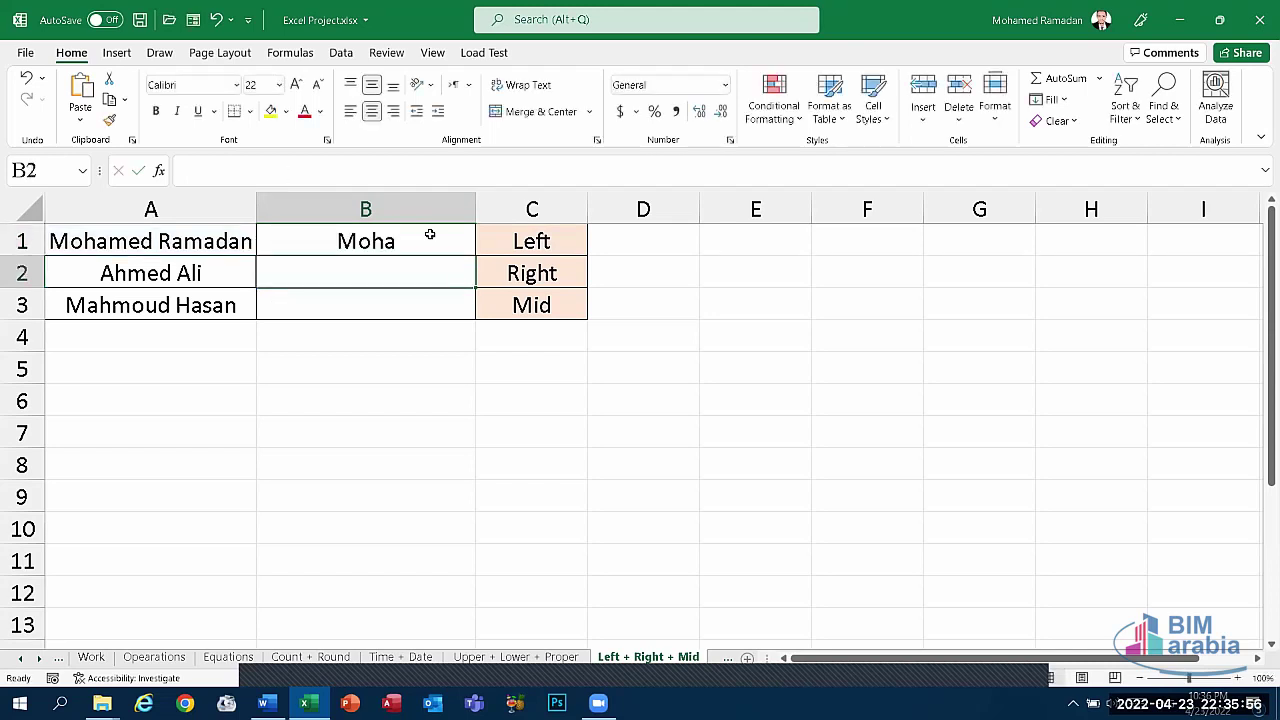
click(391, 242)
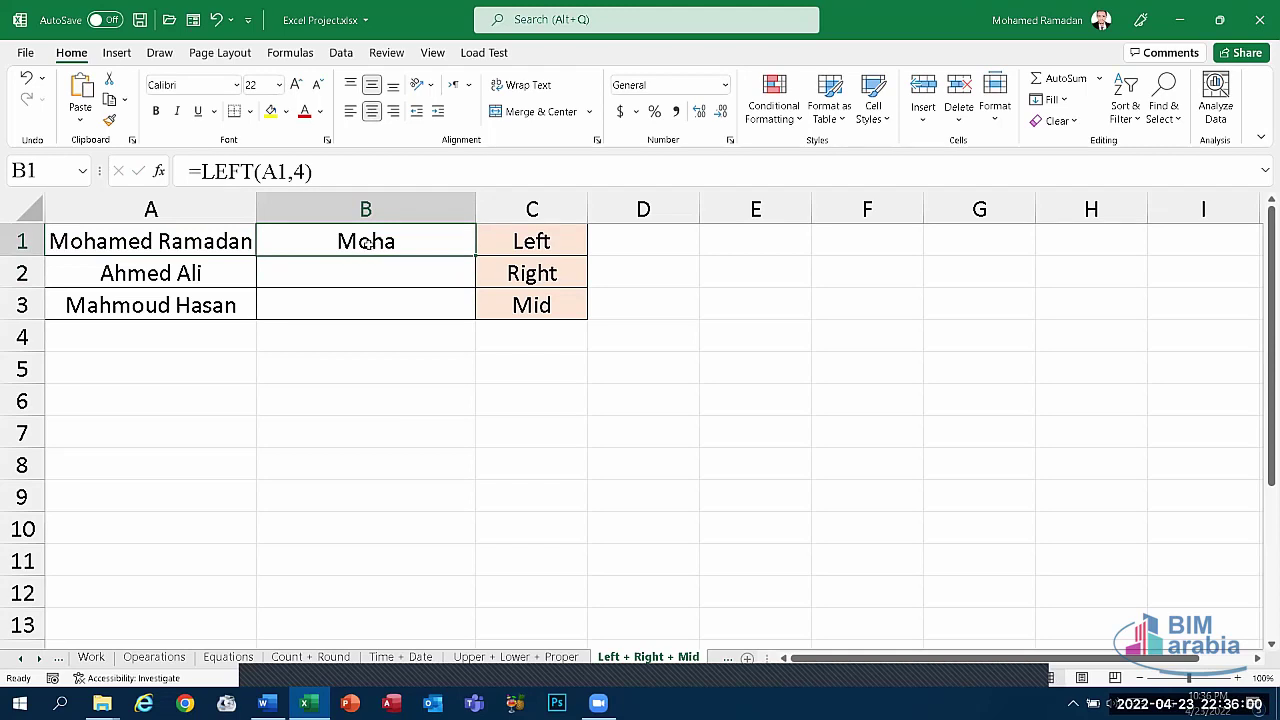
click(365, 276)
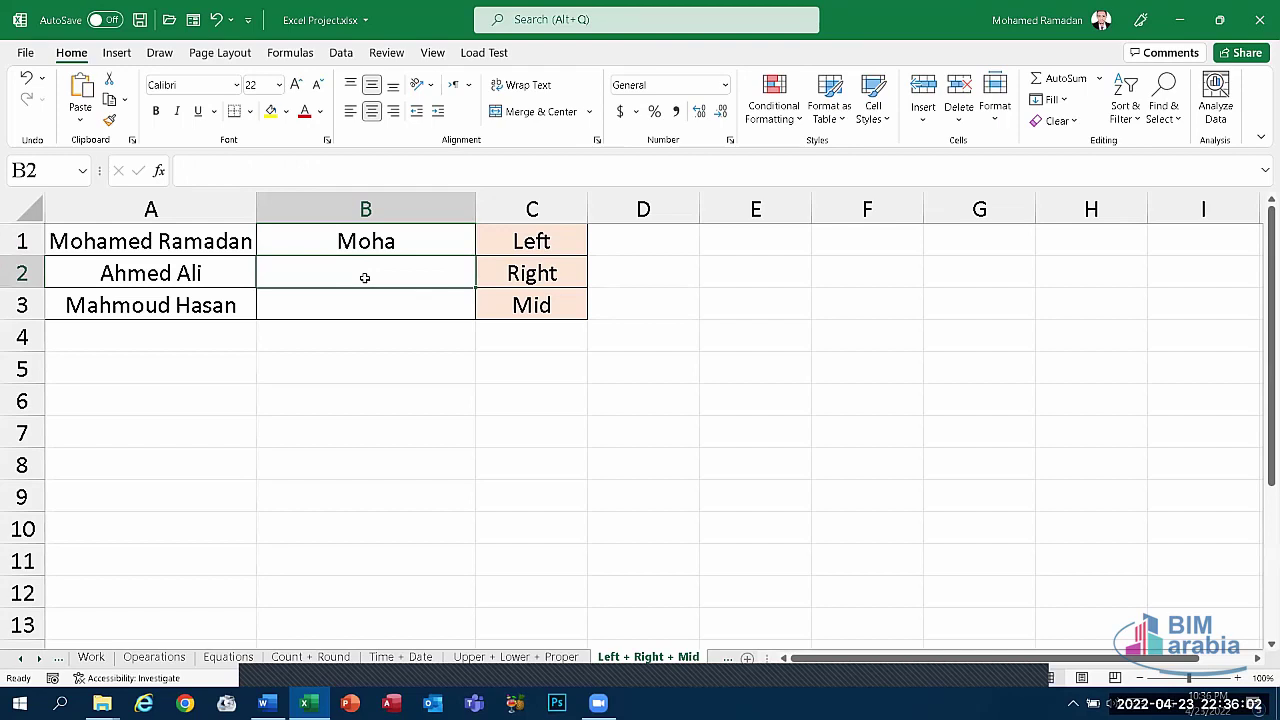
- Enter =RIGHT(A2,5) in B2 to return 'd Ali' from the second name
text(=)
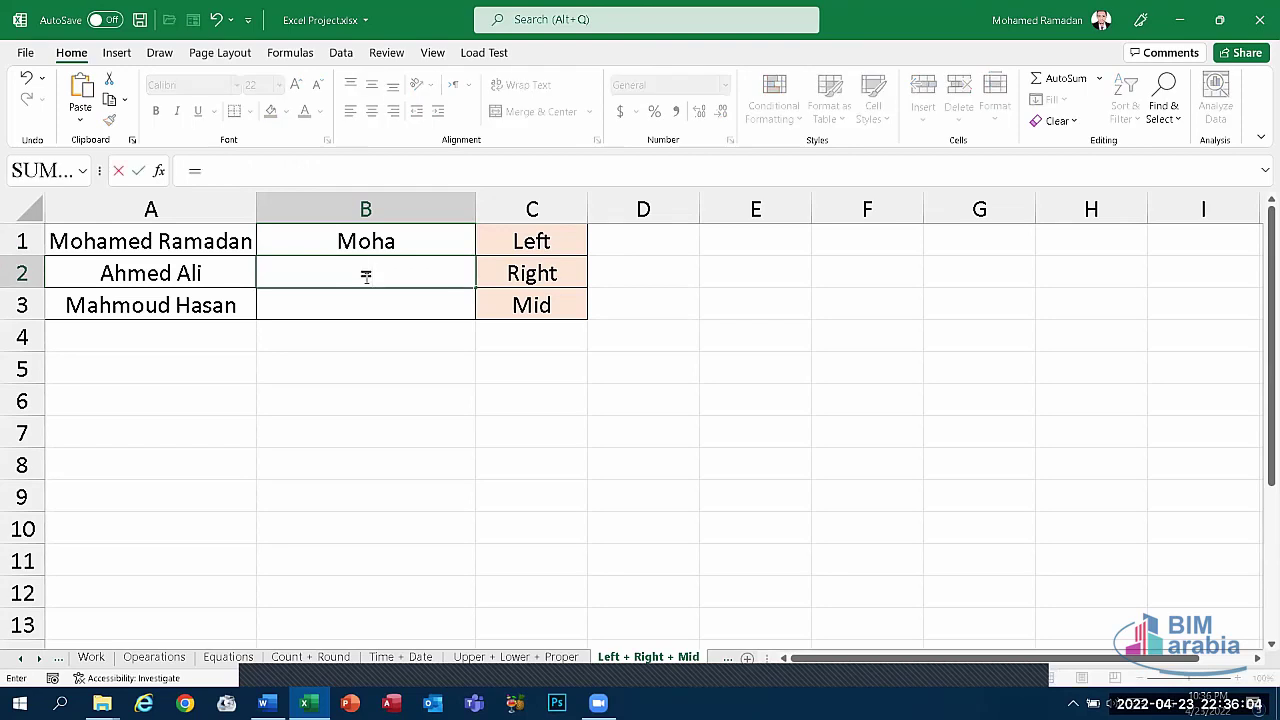
text(right)
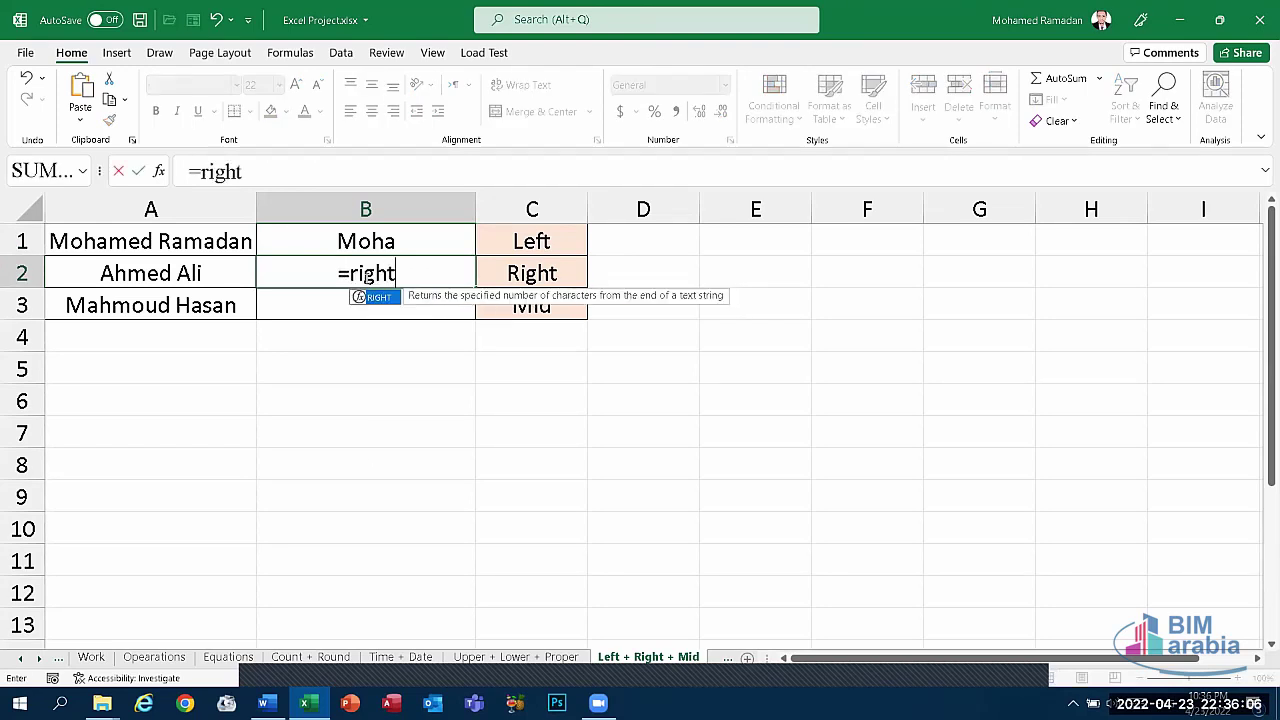
text(()
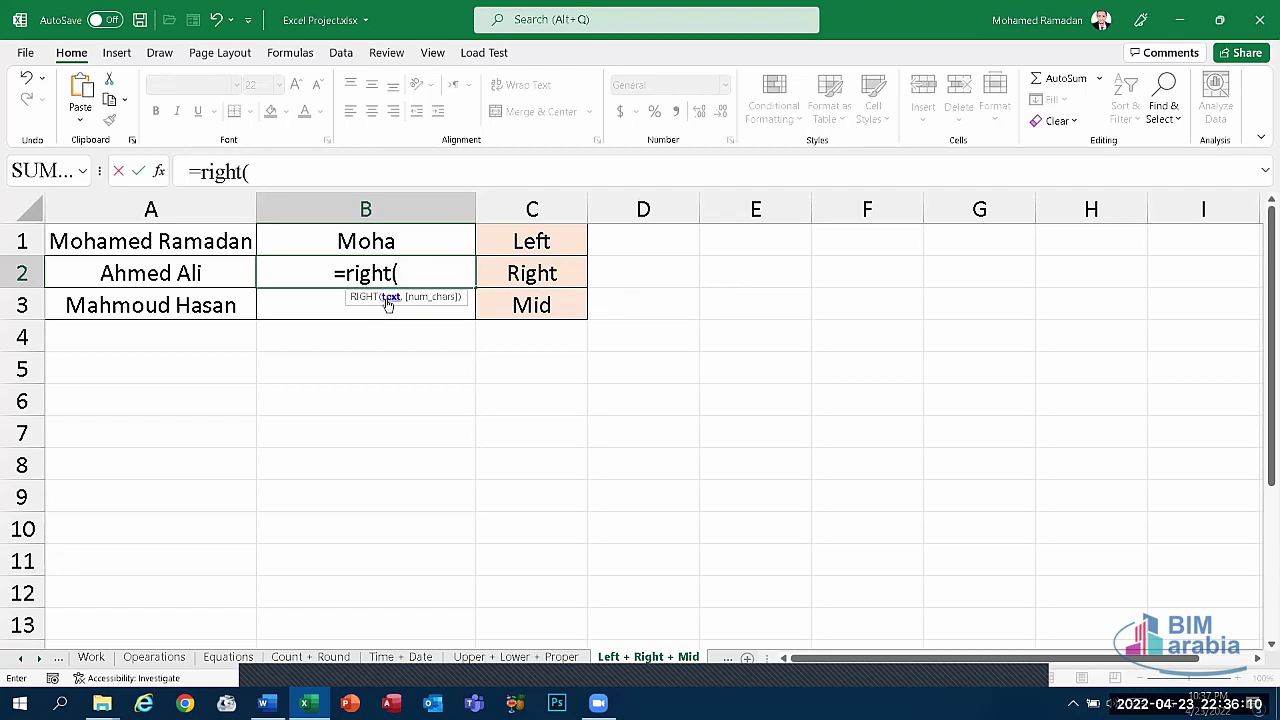
click(250, 284)
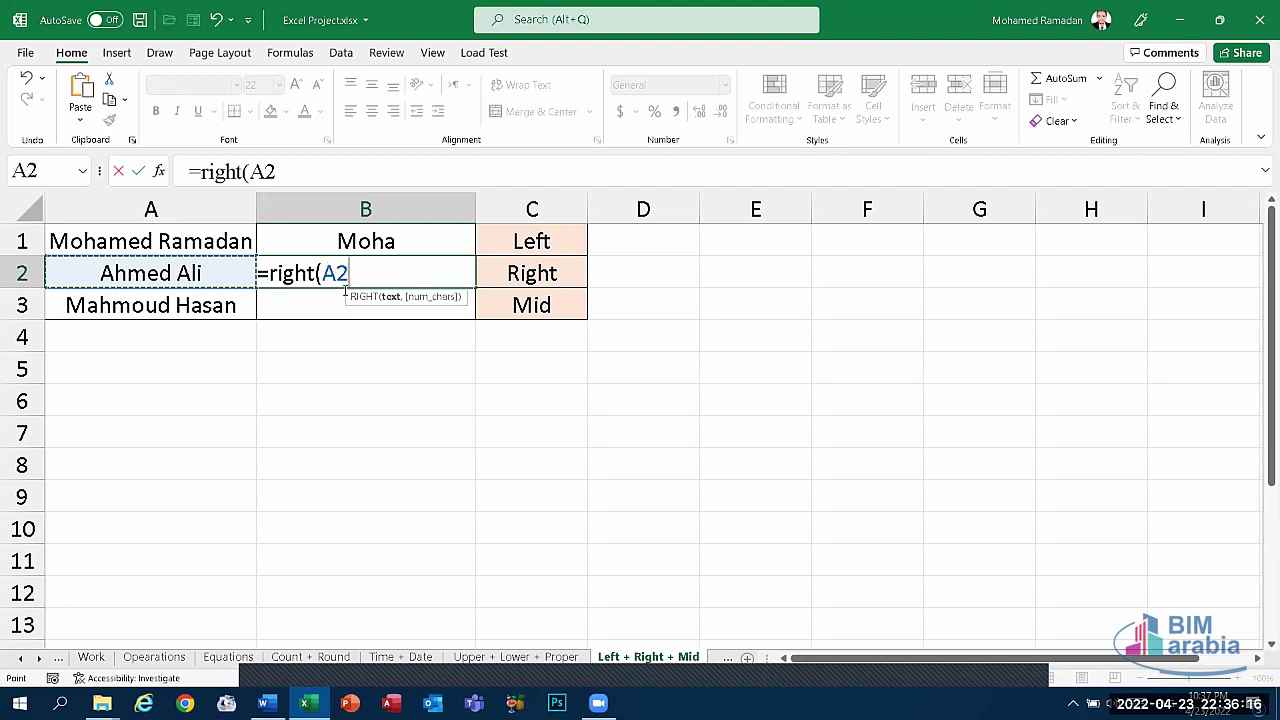
text(,5)
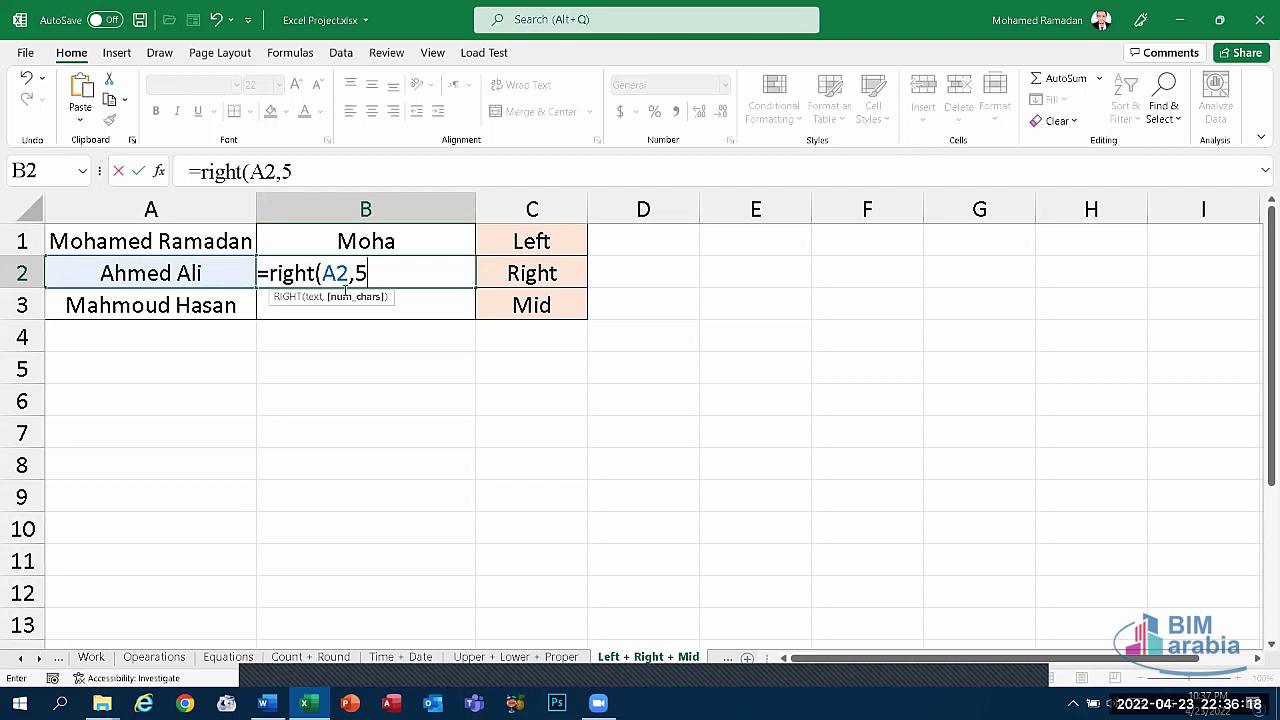
text())
key(Return)
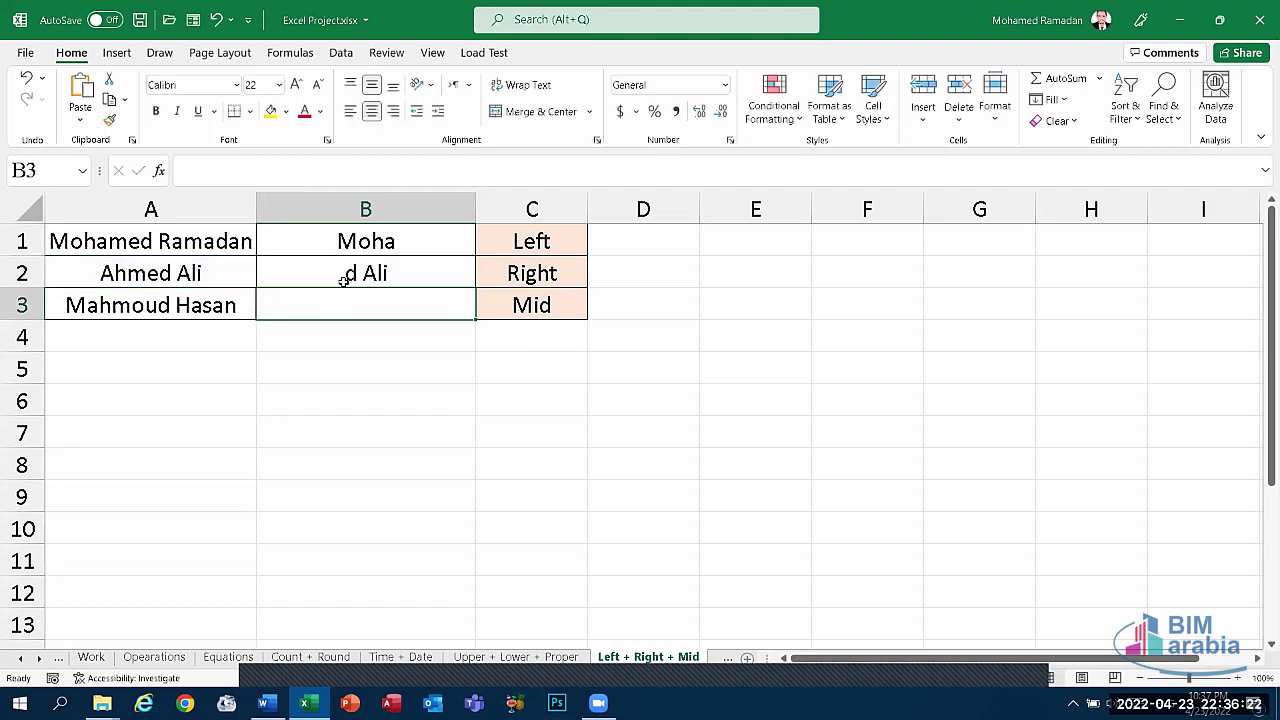
click(360, 280)
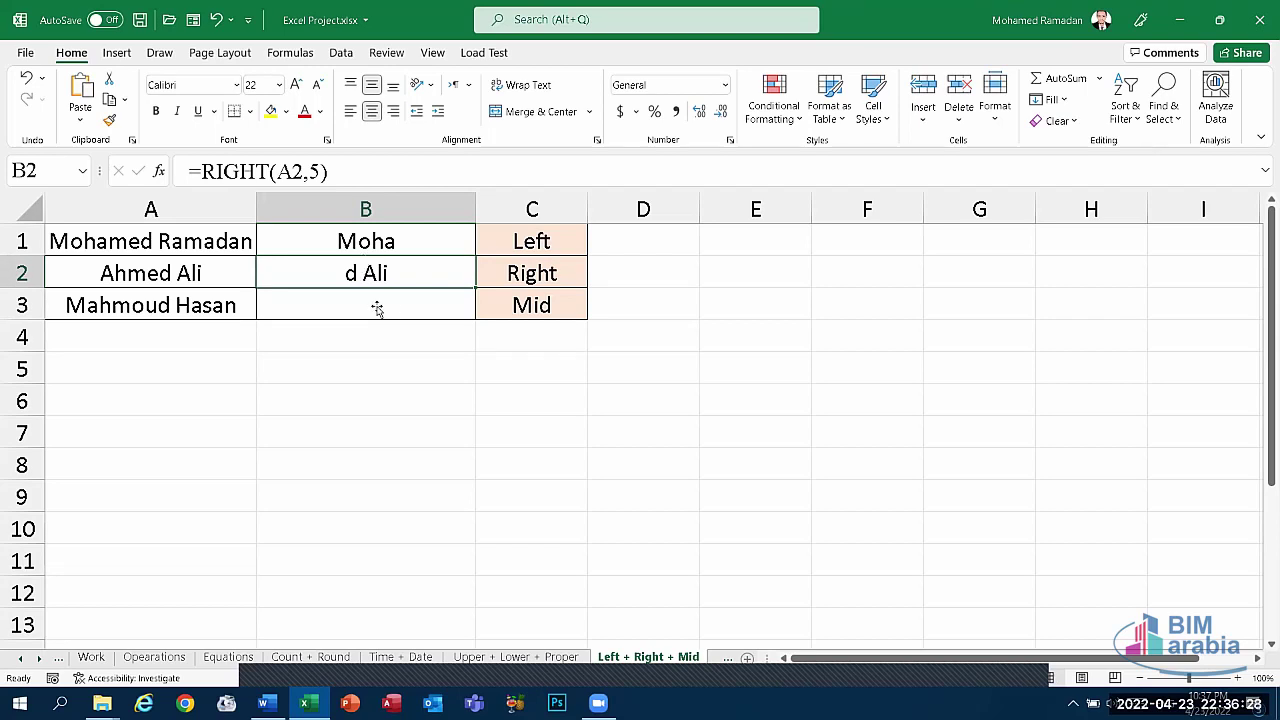
click(377, 310)
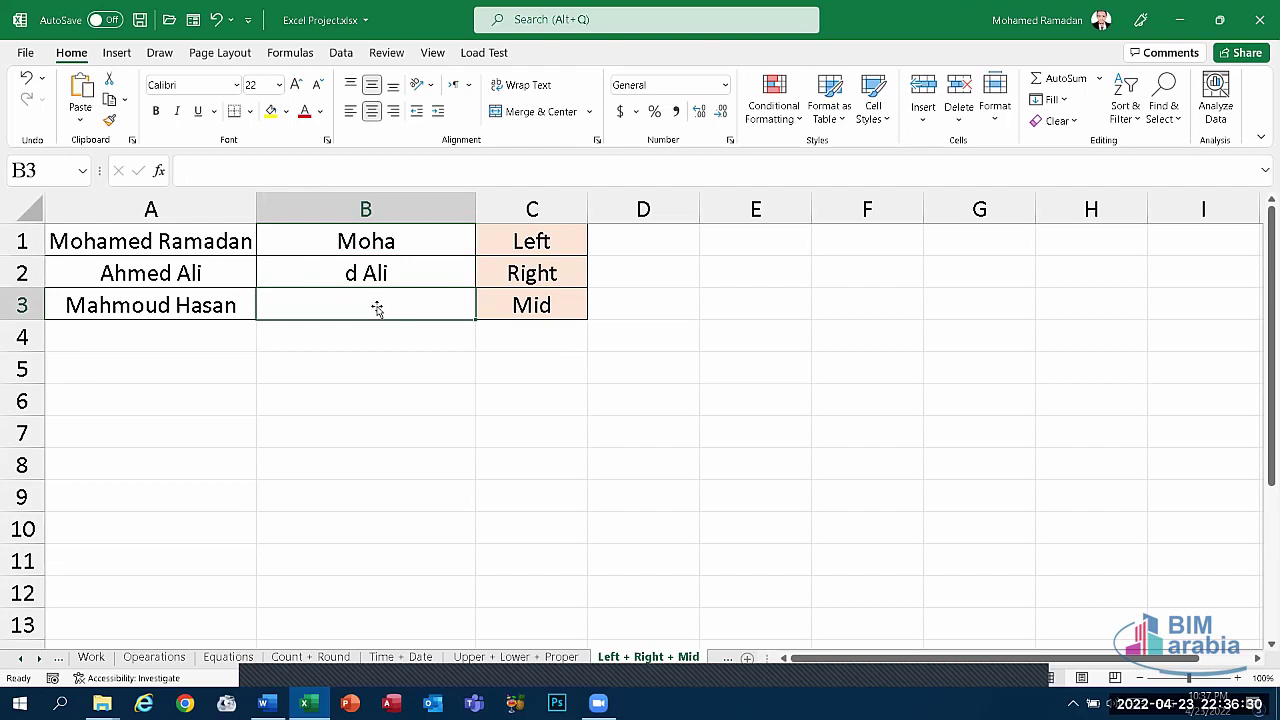
- Enter =MID(A3,4,5) in B3 to extract 'moud' from the third name
text(=mid()
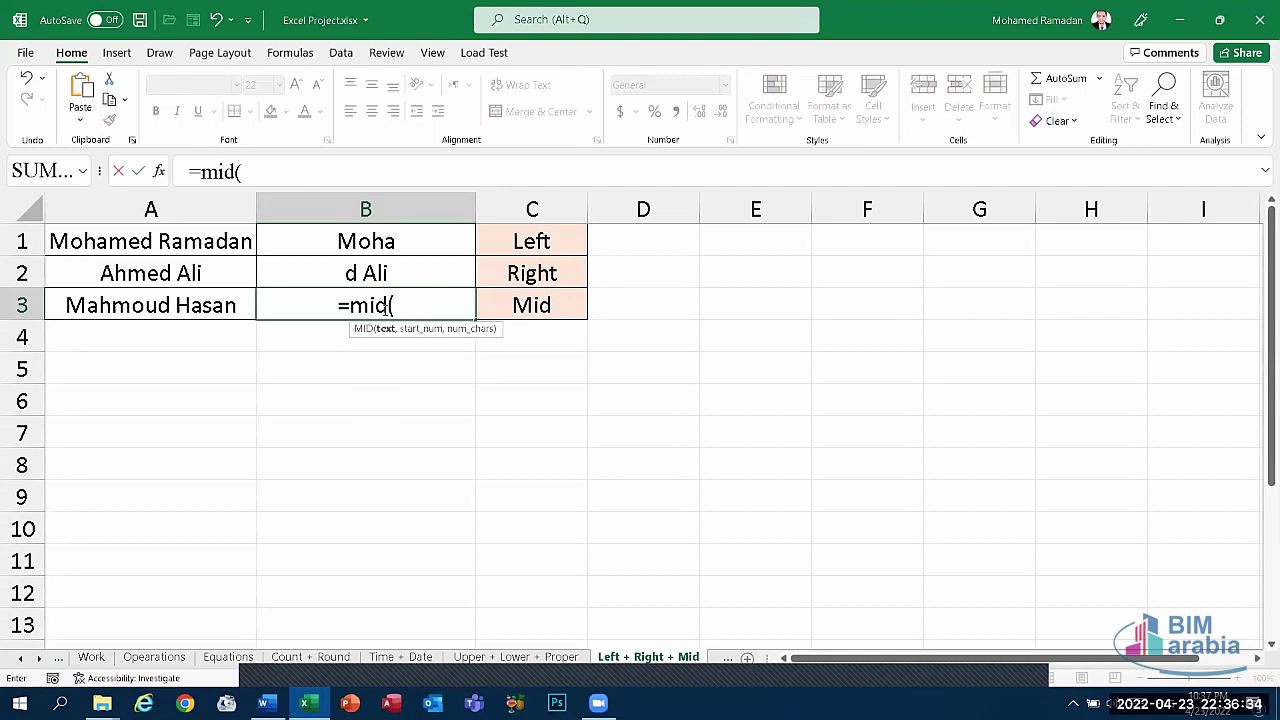
click(203, 312)
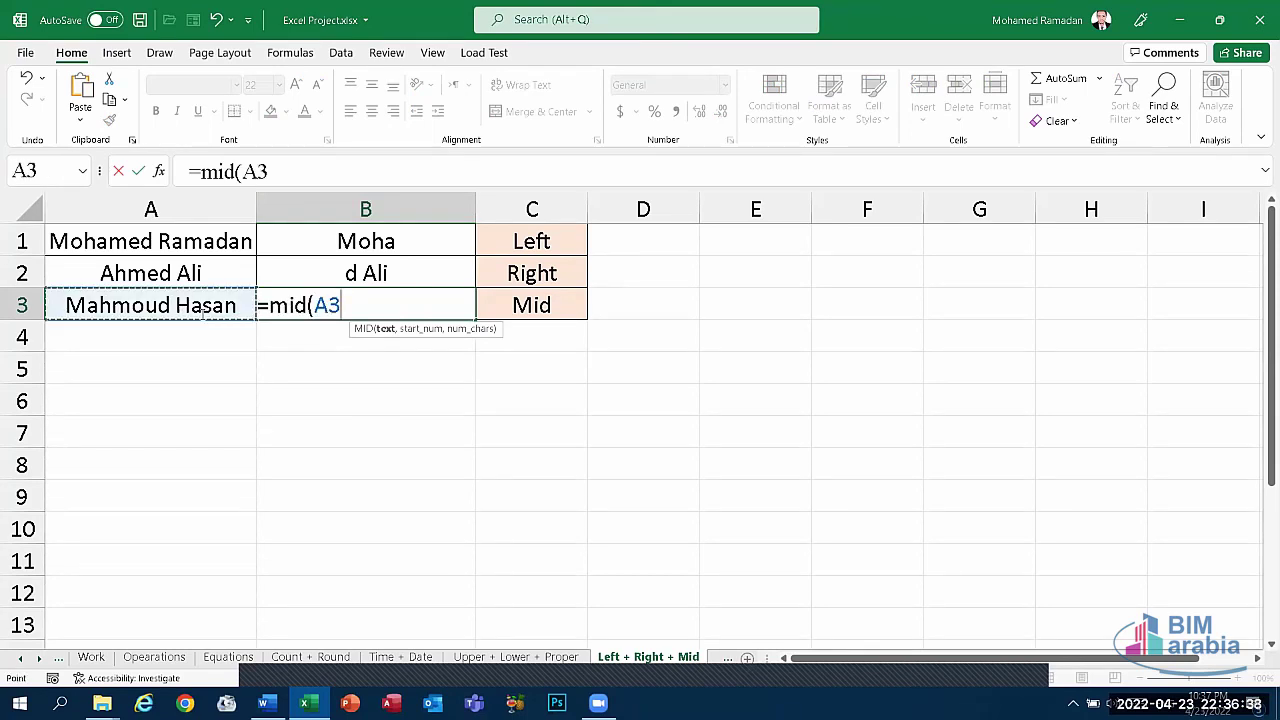
text(,)
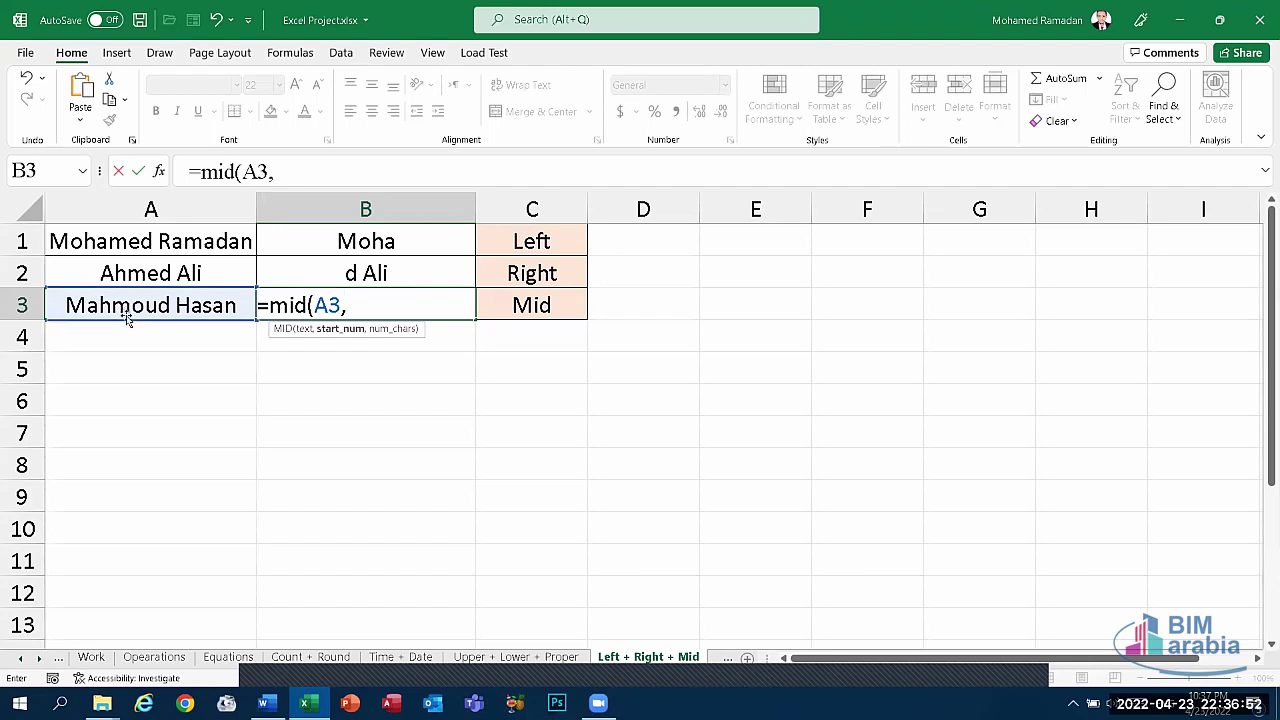
text(4)
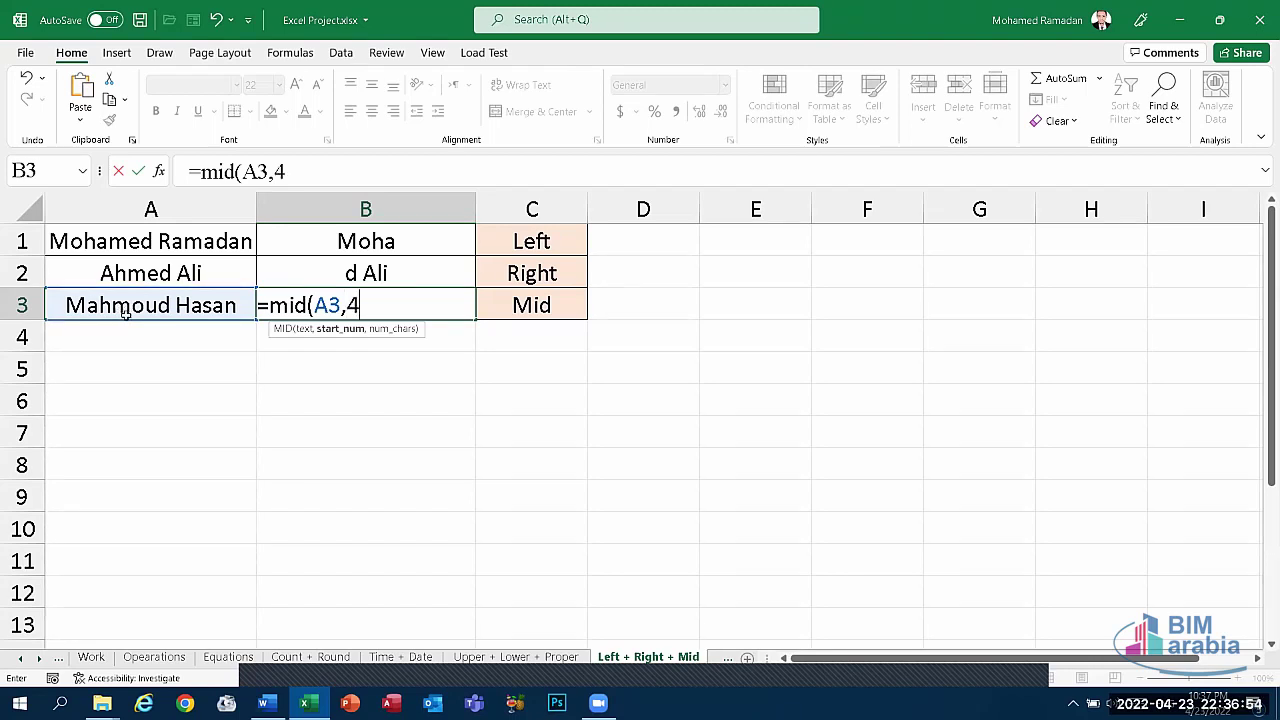
text(,)
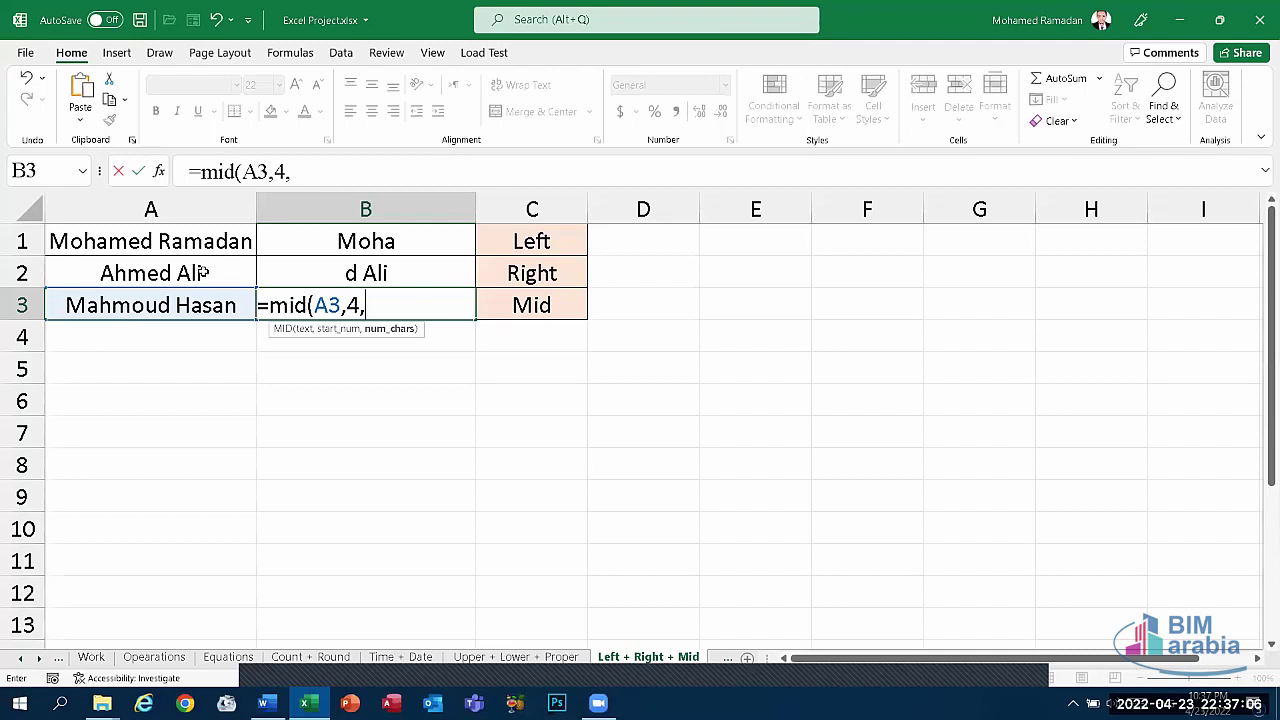
text(5)
text())
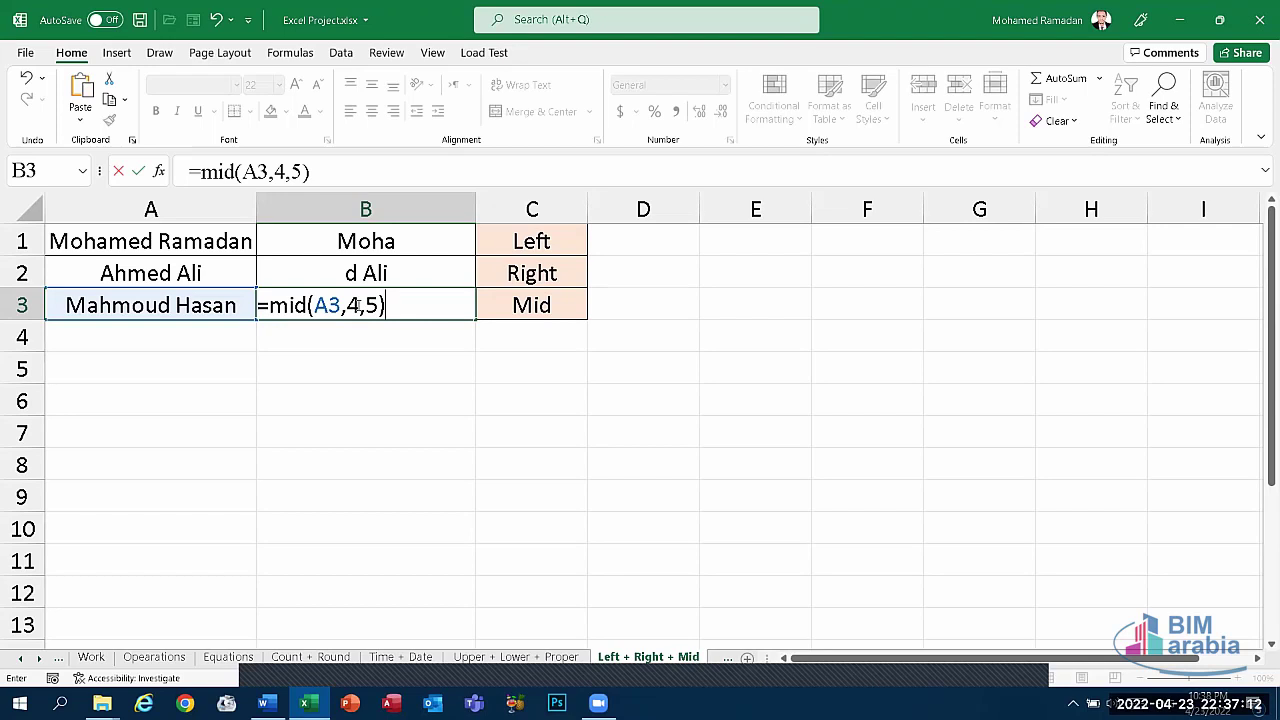
click(357, 305)
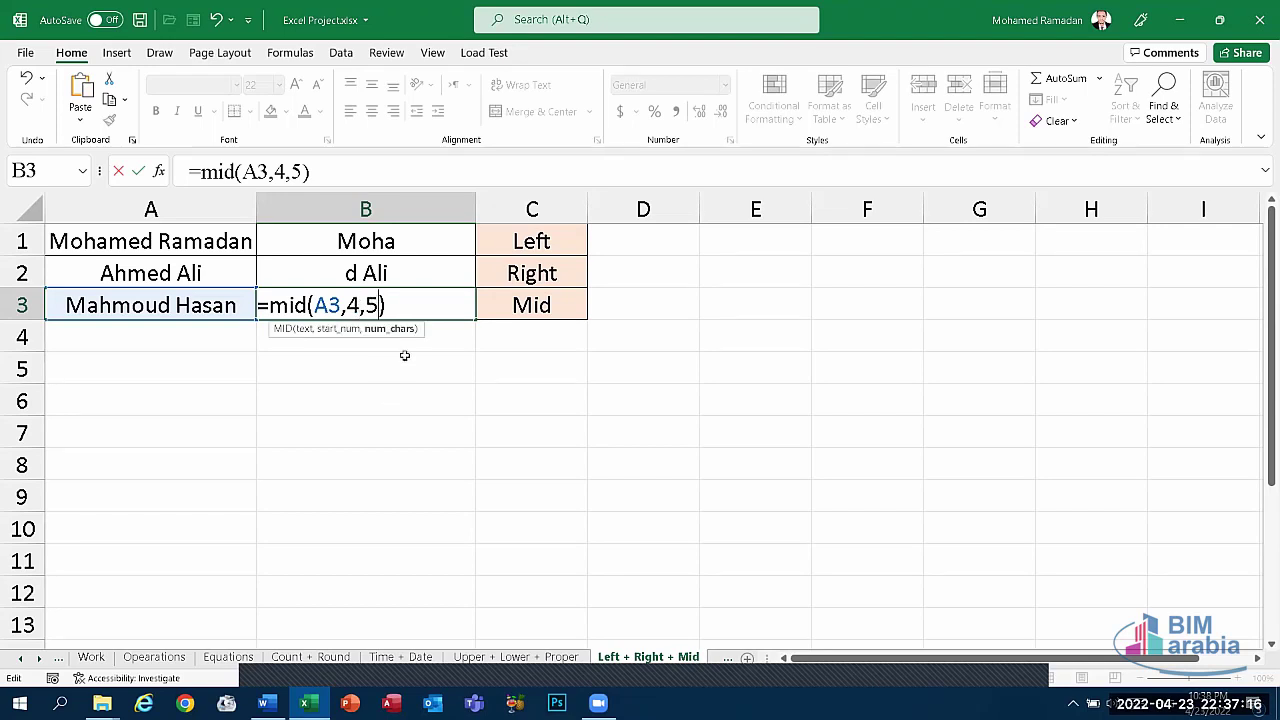
key(Return)
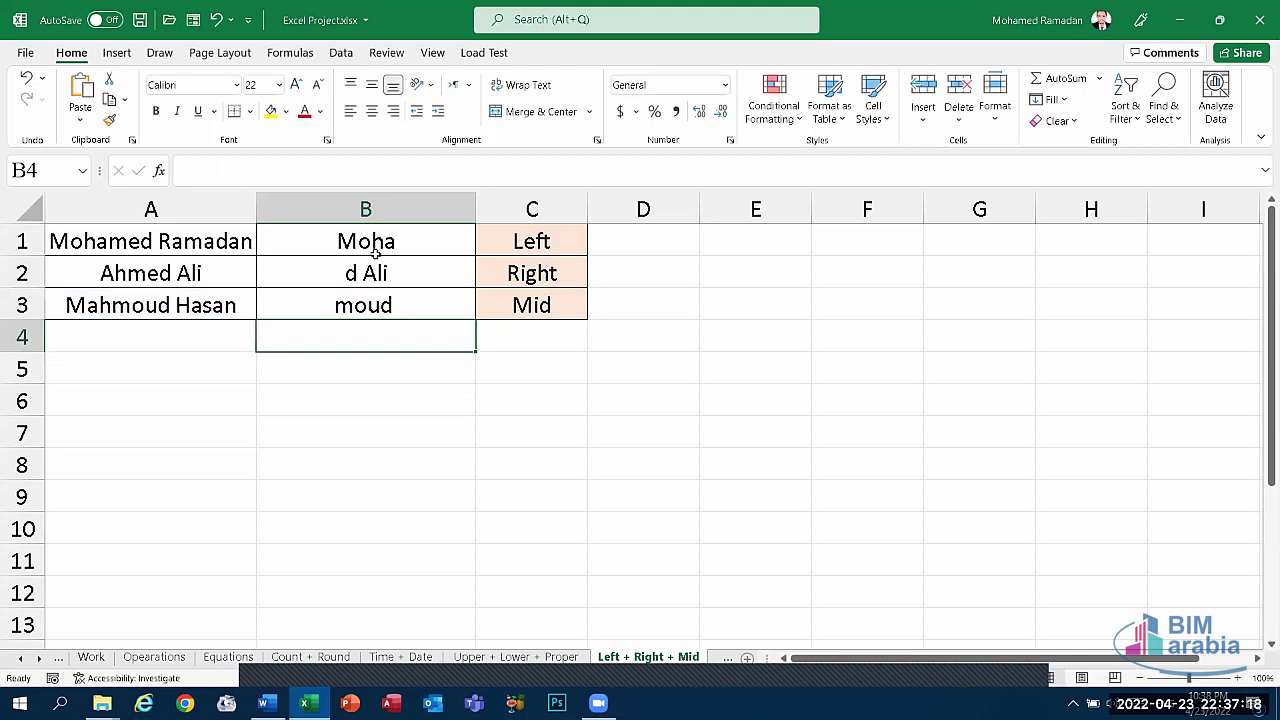
- Review the LEFT, RIGHT and MID results in B1:B3
key(Up)
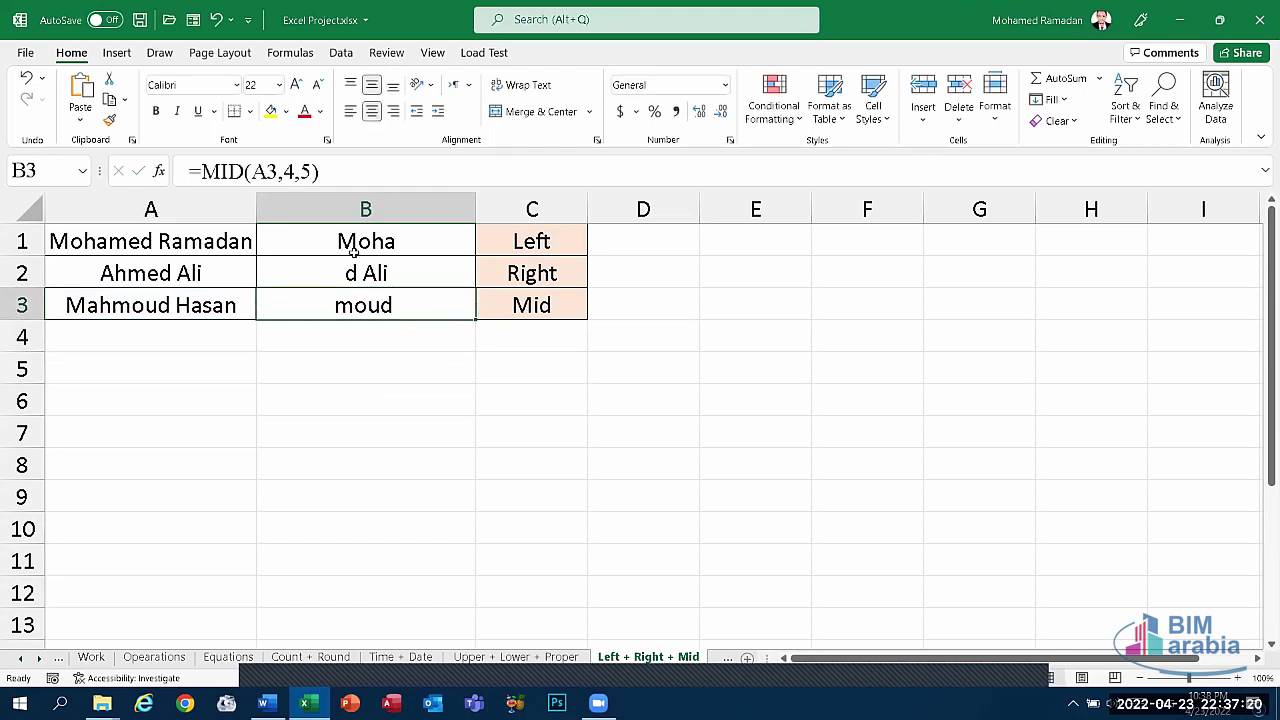
drag(350, 241, 358, 300)
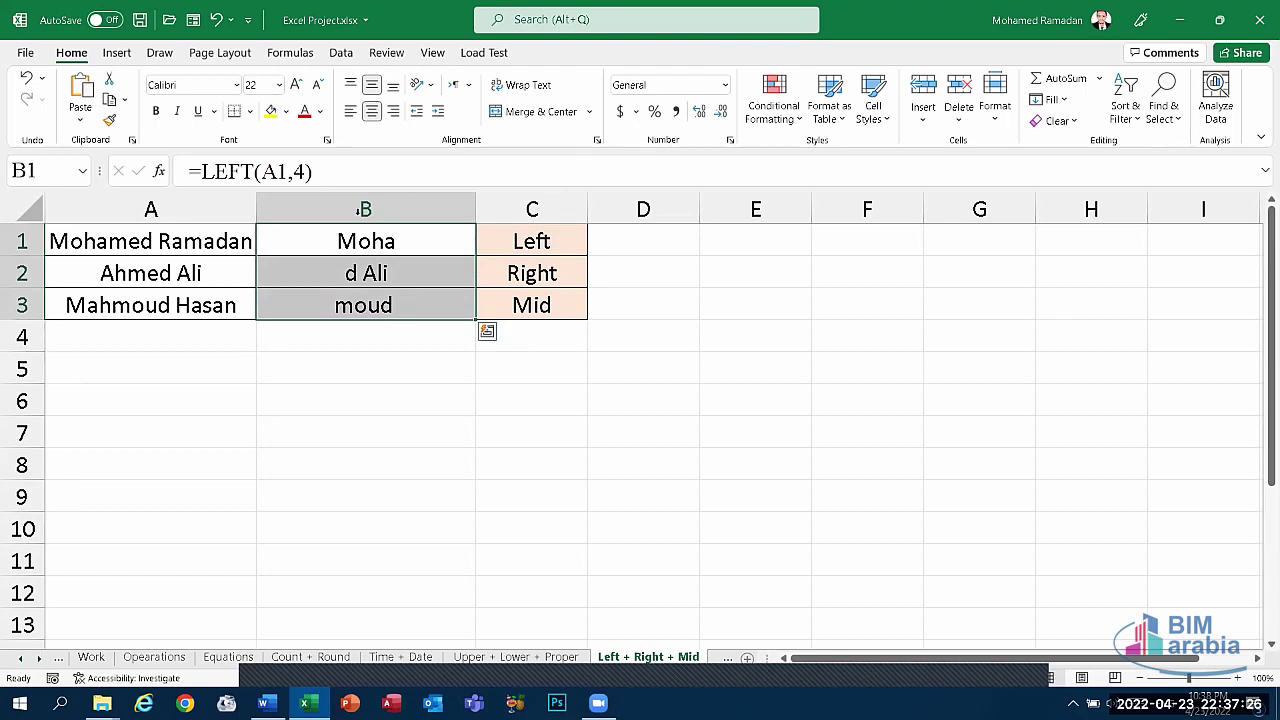
click(472, 255)
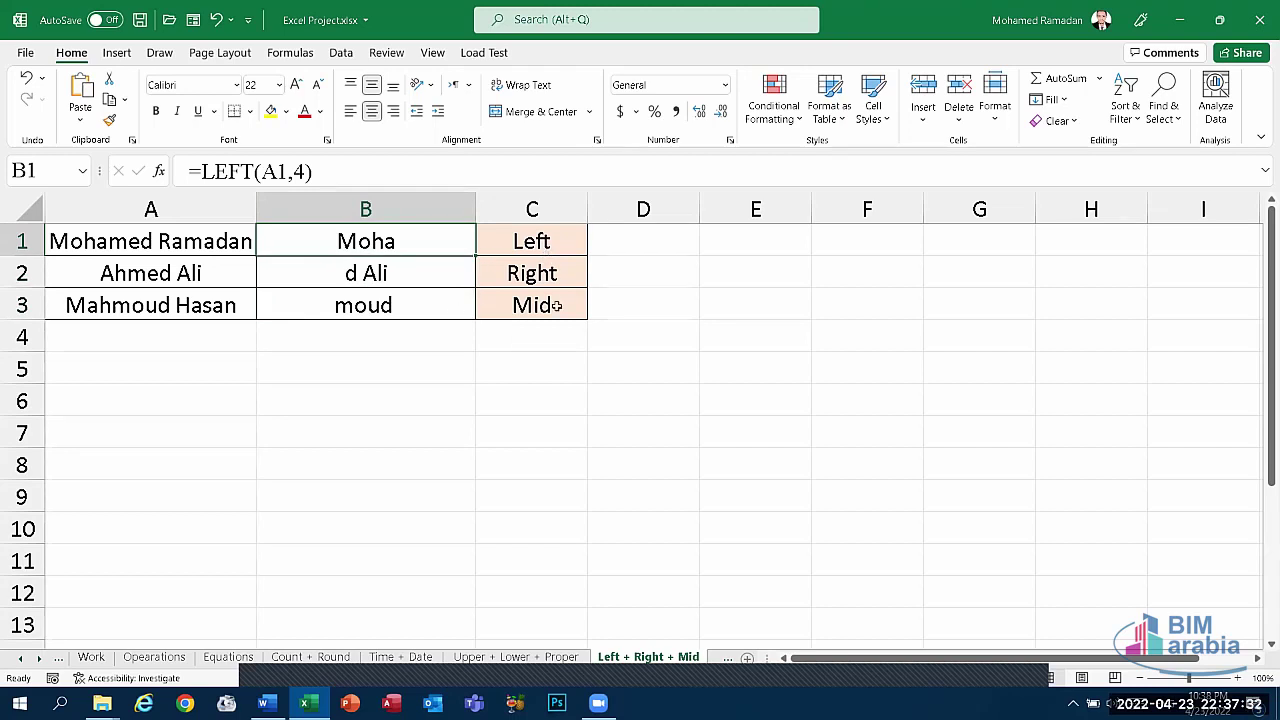
drag(365, 369, 389, 250)
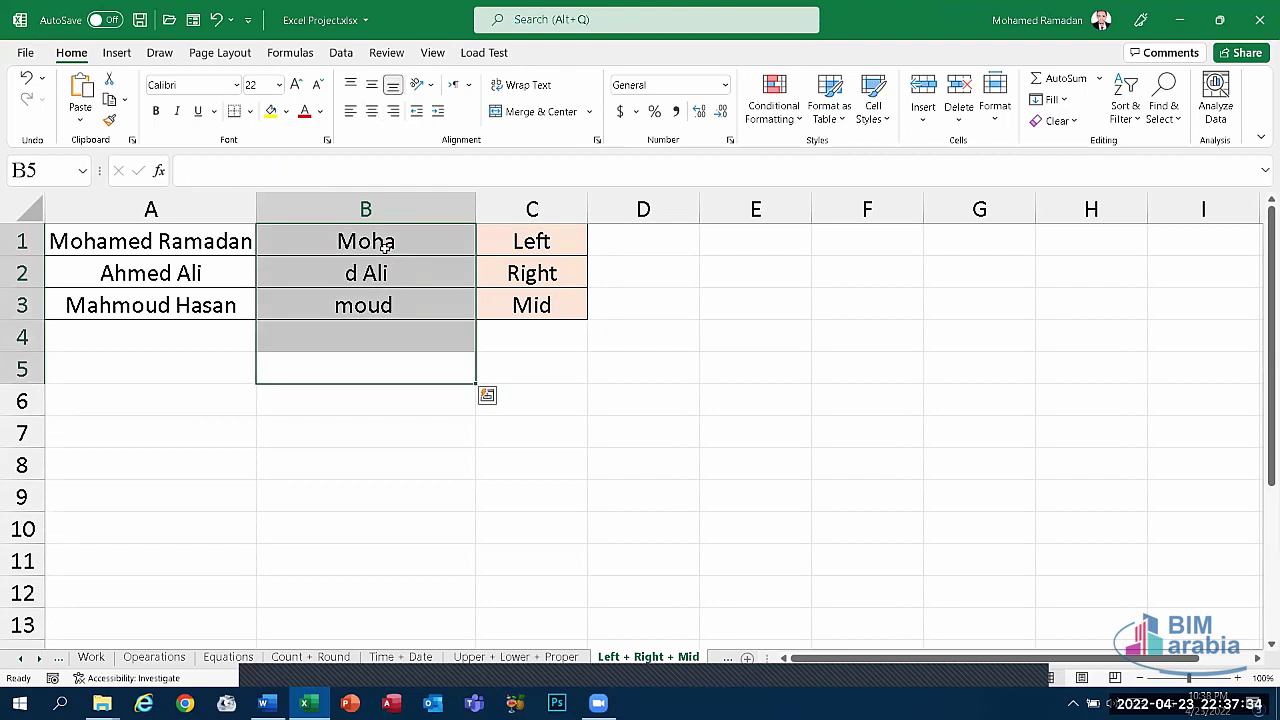
- Clear the Left/Right/Mid results from column B and switch to the Exact + Trim sheet
key(Delete)
click(566, 545)
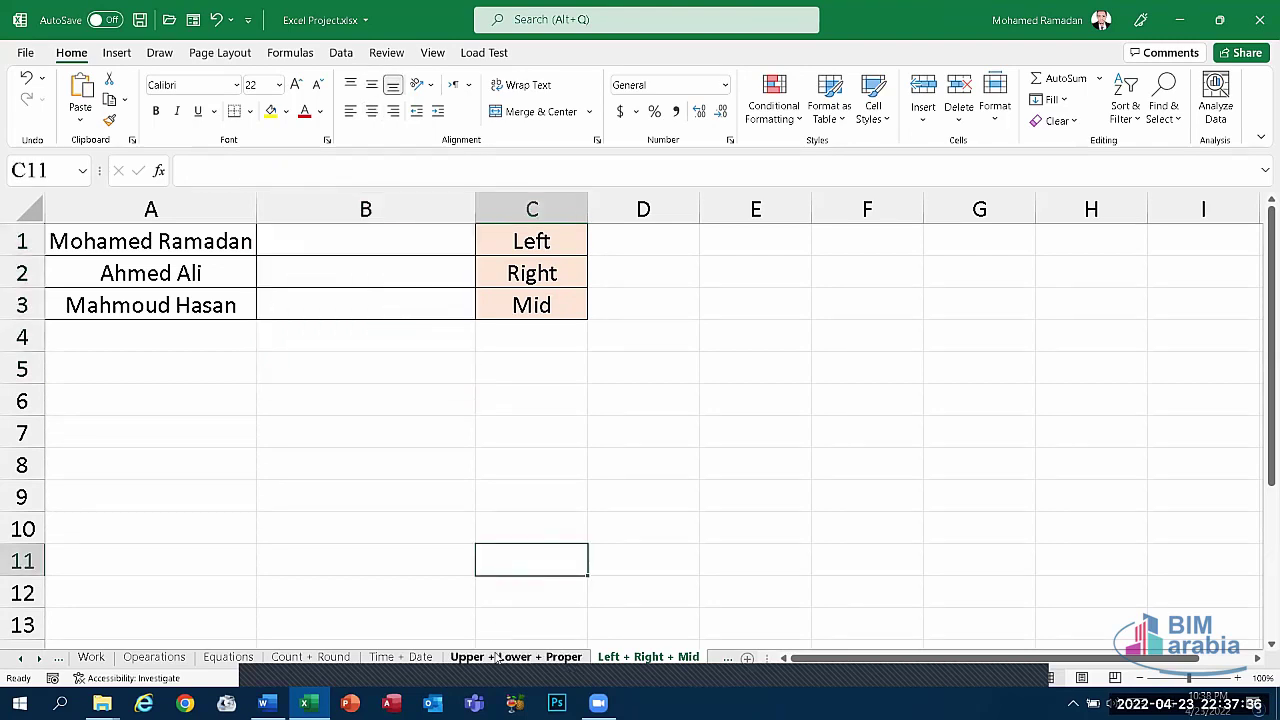
click(515, 657)
click(641, 657)
click(727, 657)
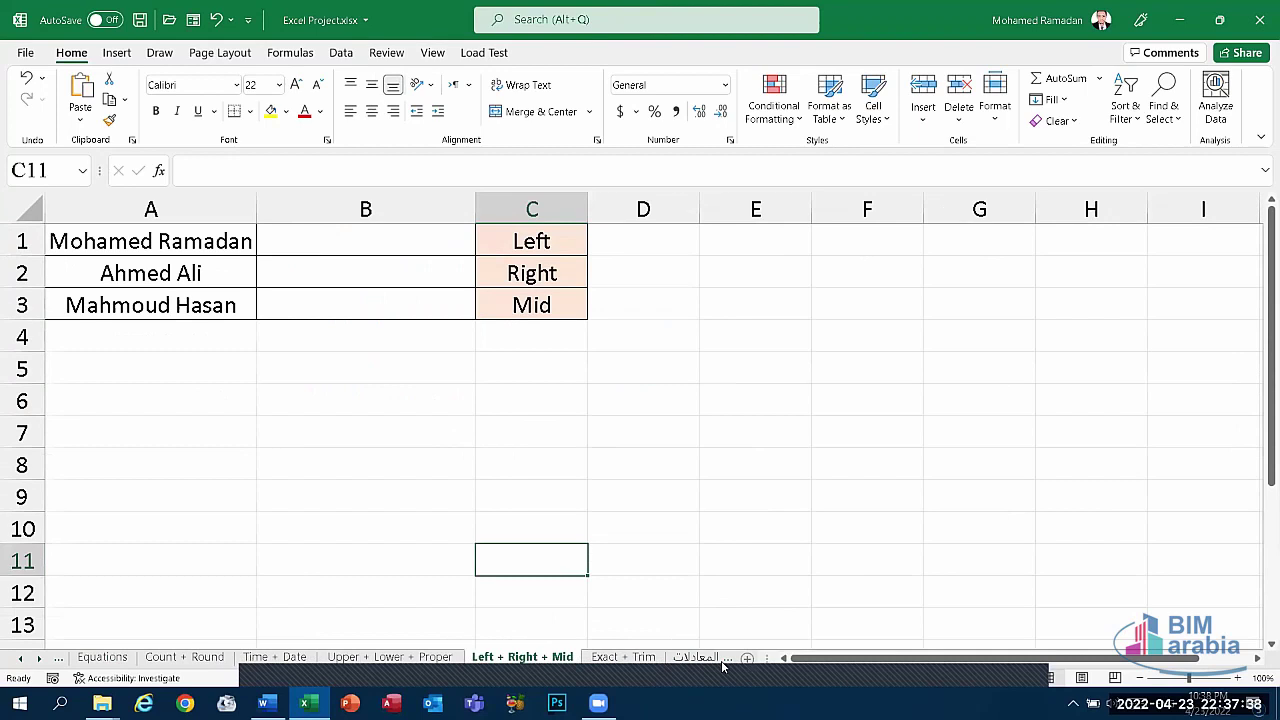
click(660, 657)
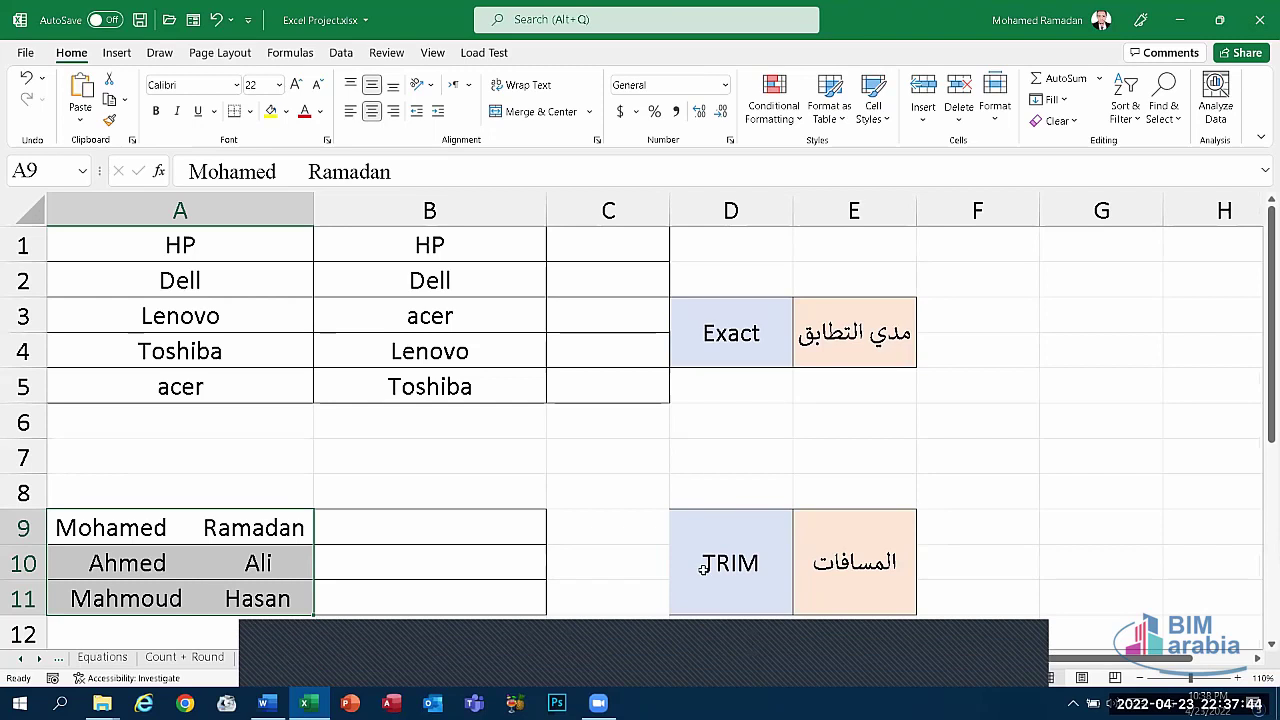
- Look over the brand lists and spaced names, then select C1 for the first comparison
click(376, 531)
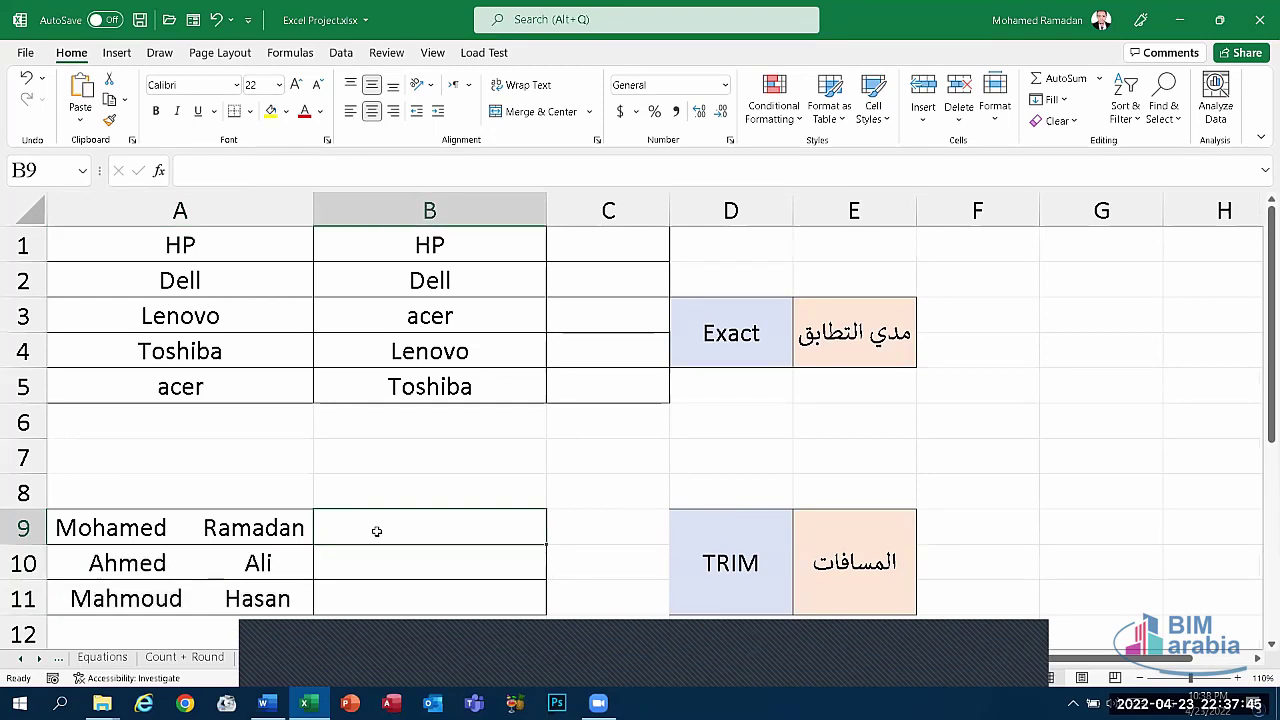
click(600, 258)
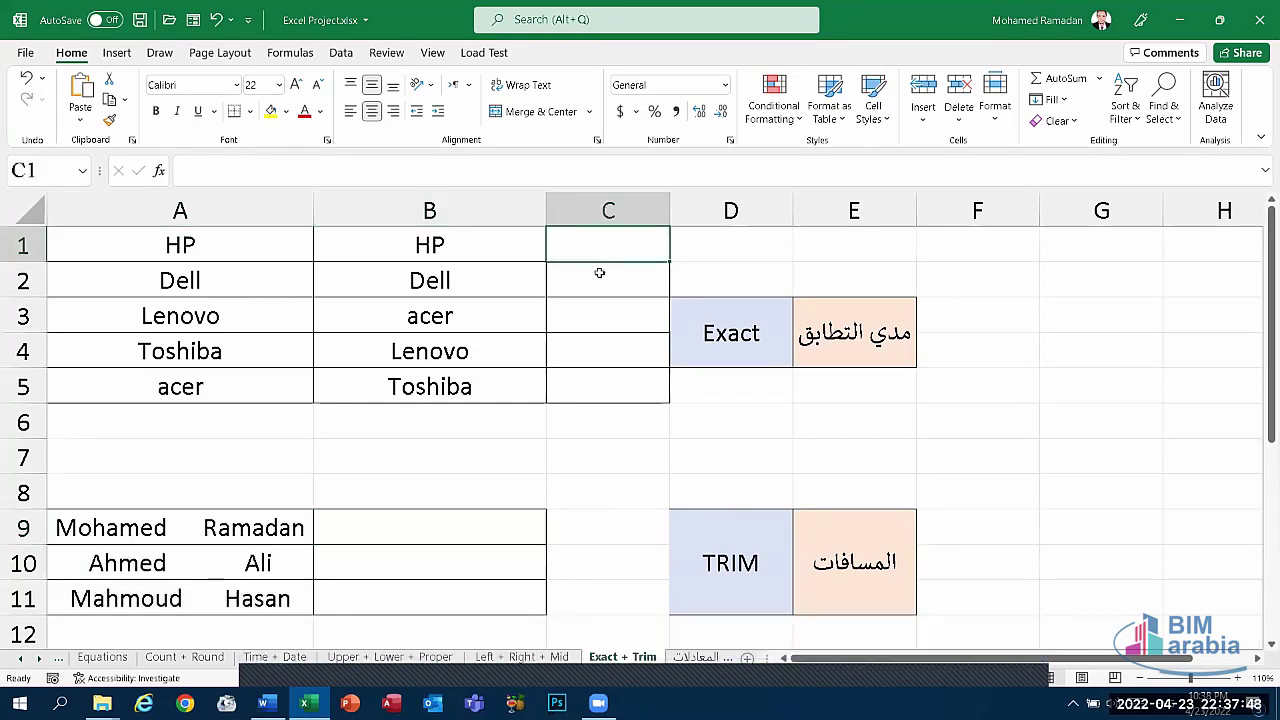
click(195, 238)
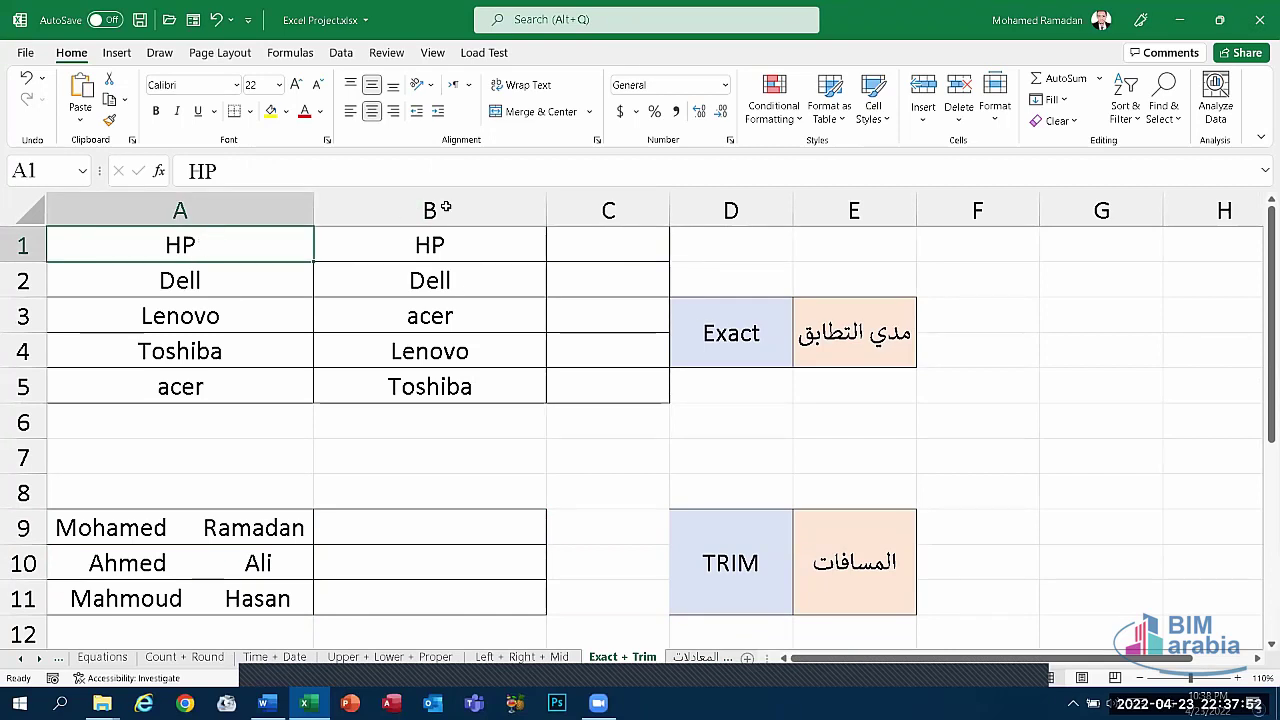
click(617, 251)
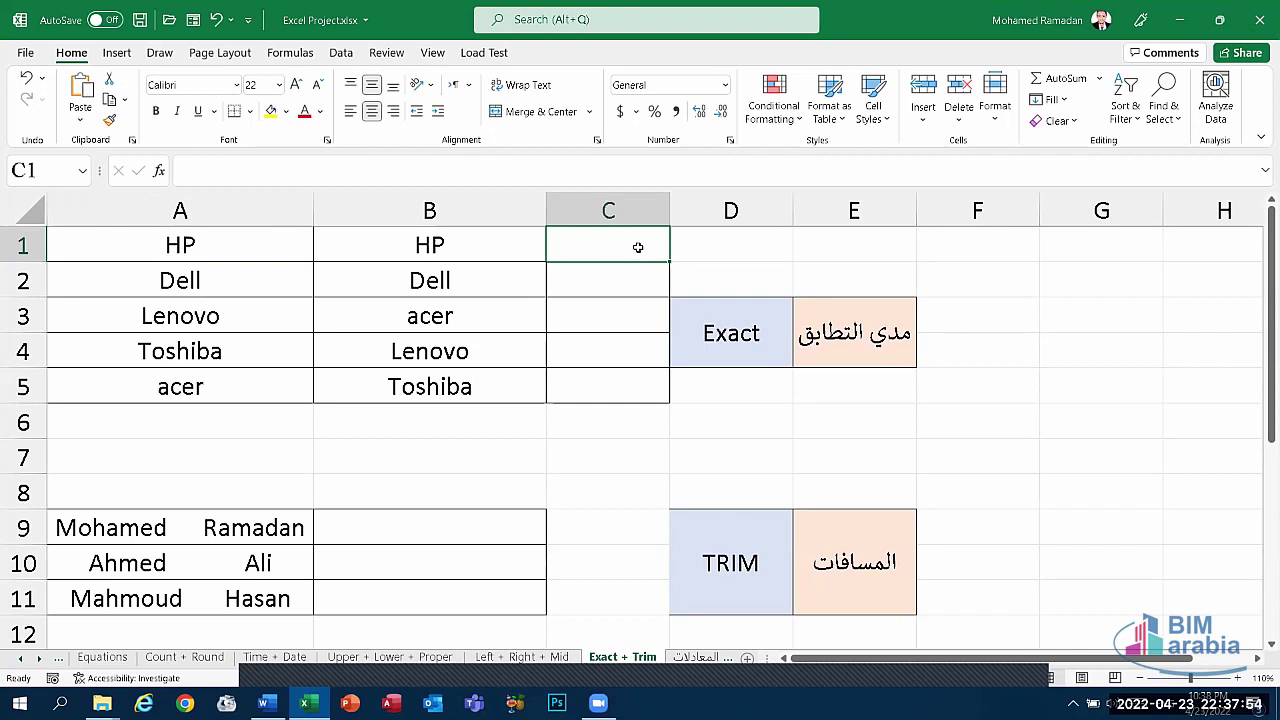
- Enter =EXACT(A1,B1) in C1, returning TRUE for the HP pair
text(=exa)
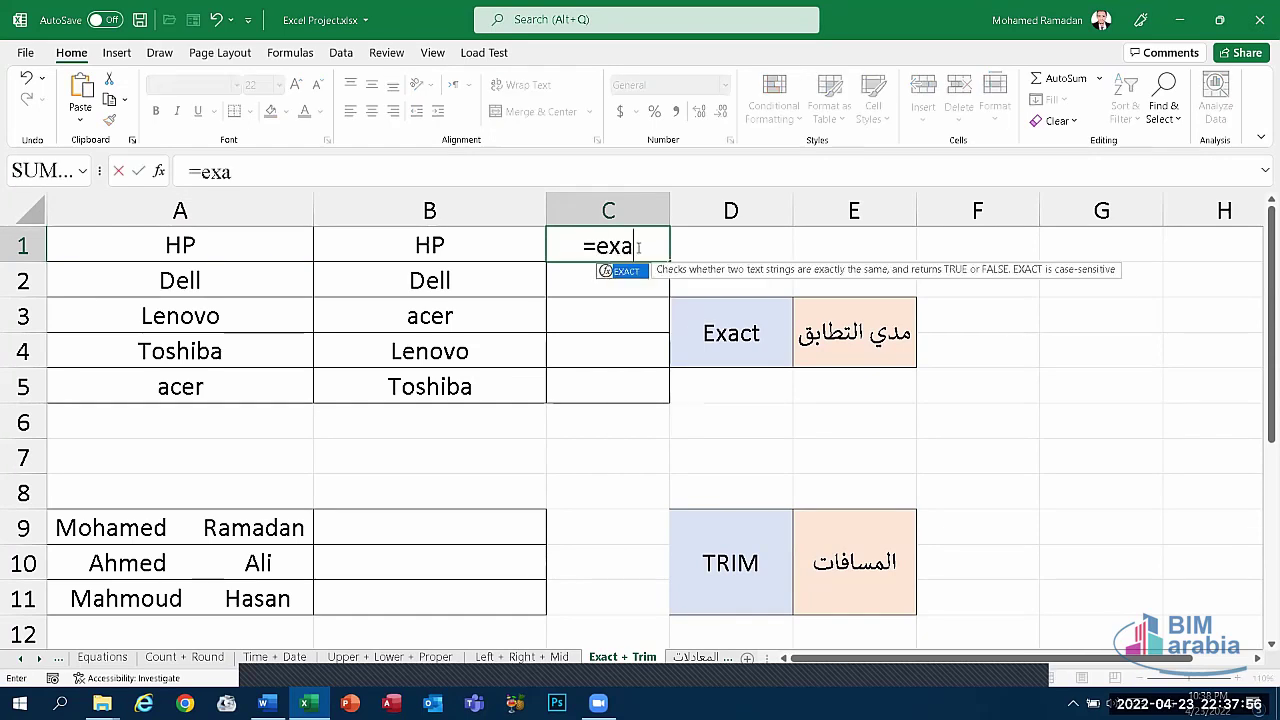
text(ct)
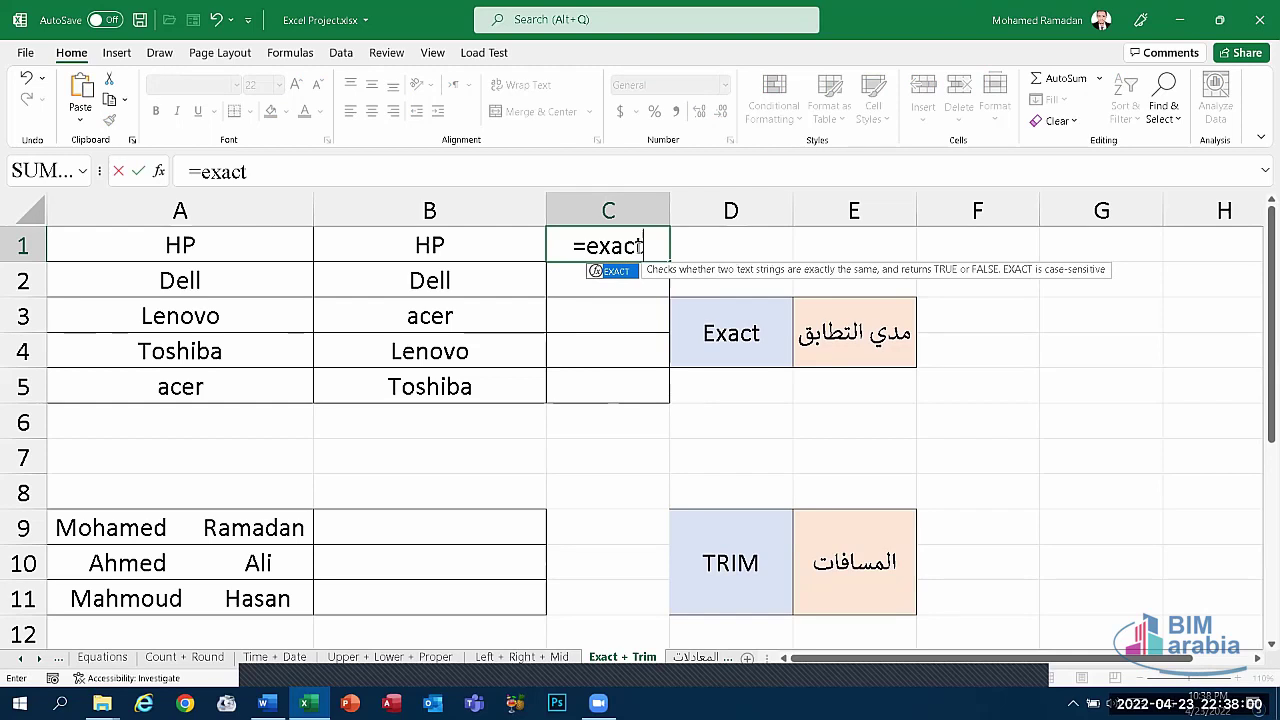
text(()
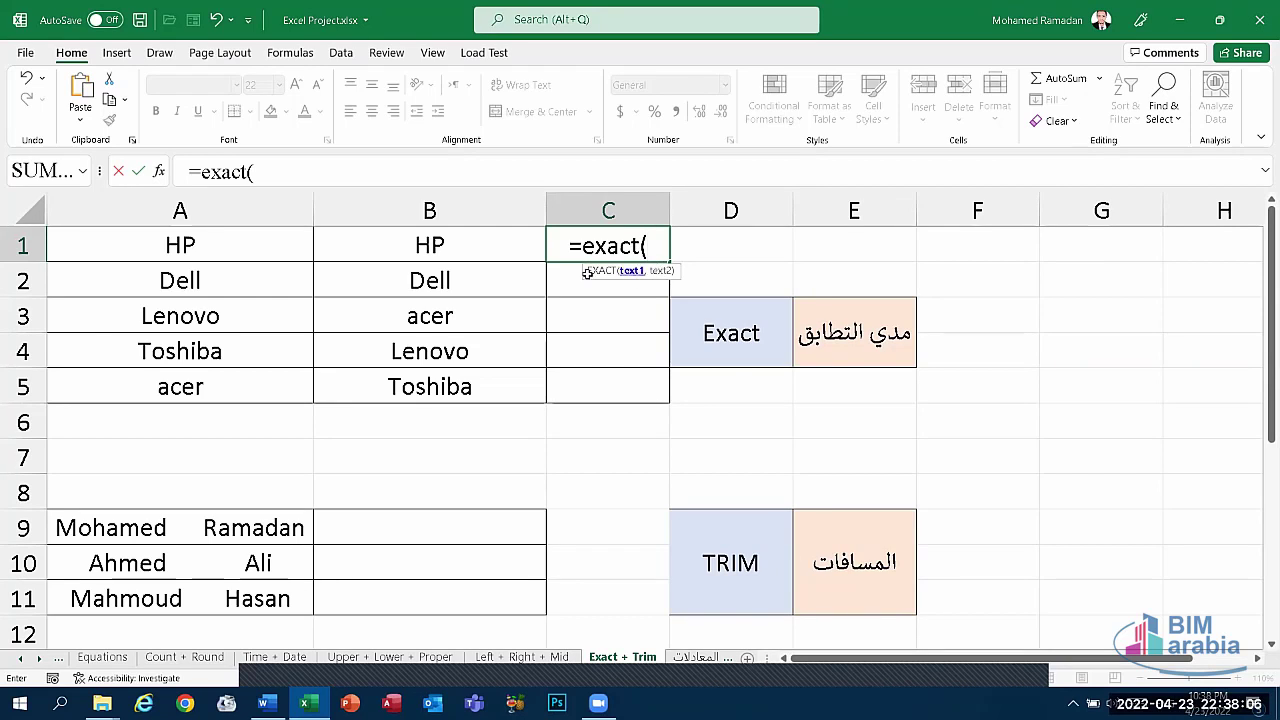
click(212, 247)
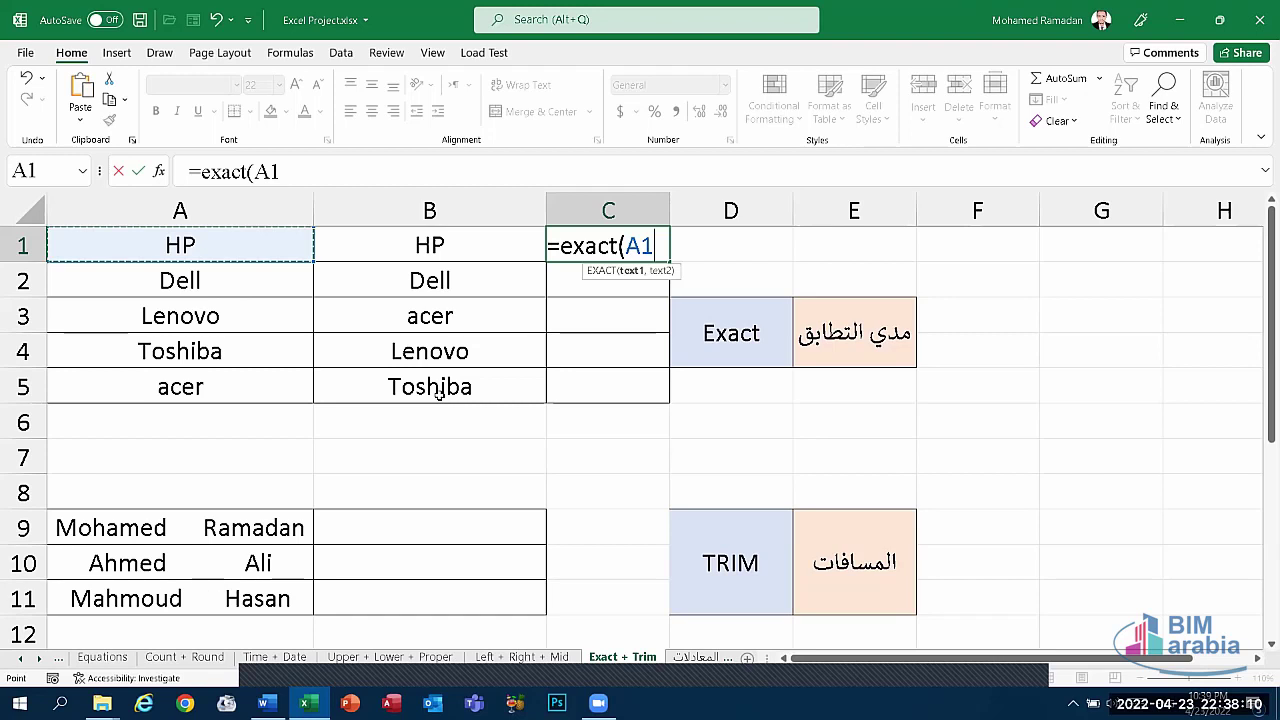
text(,)
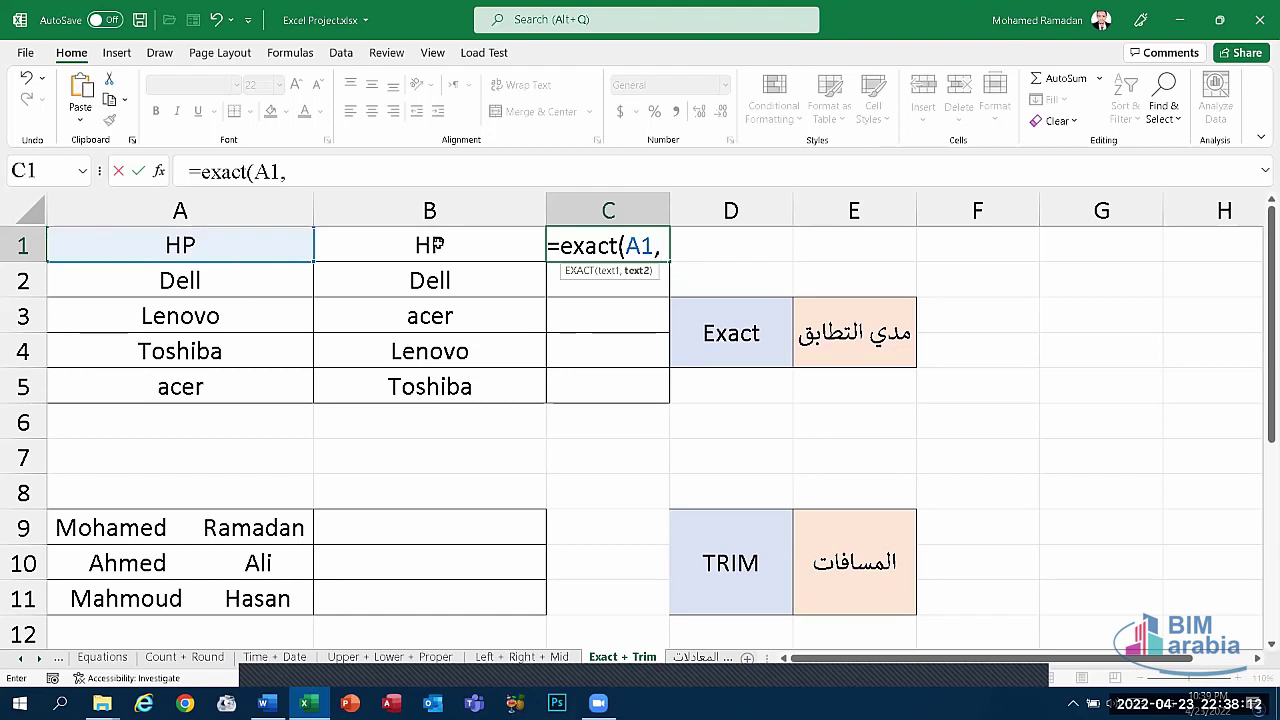
click(438, 245)
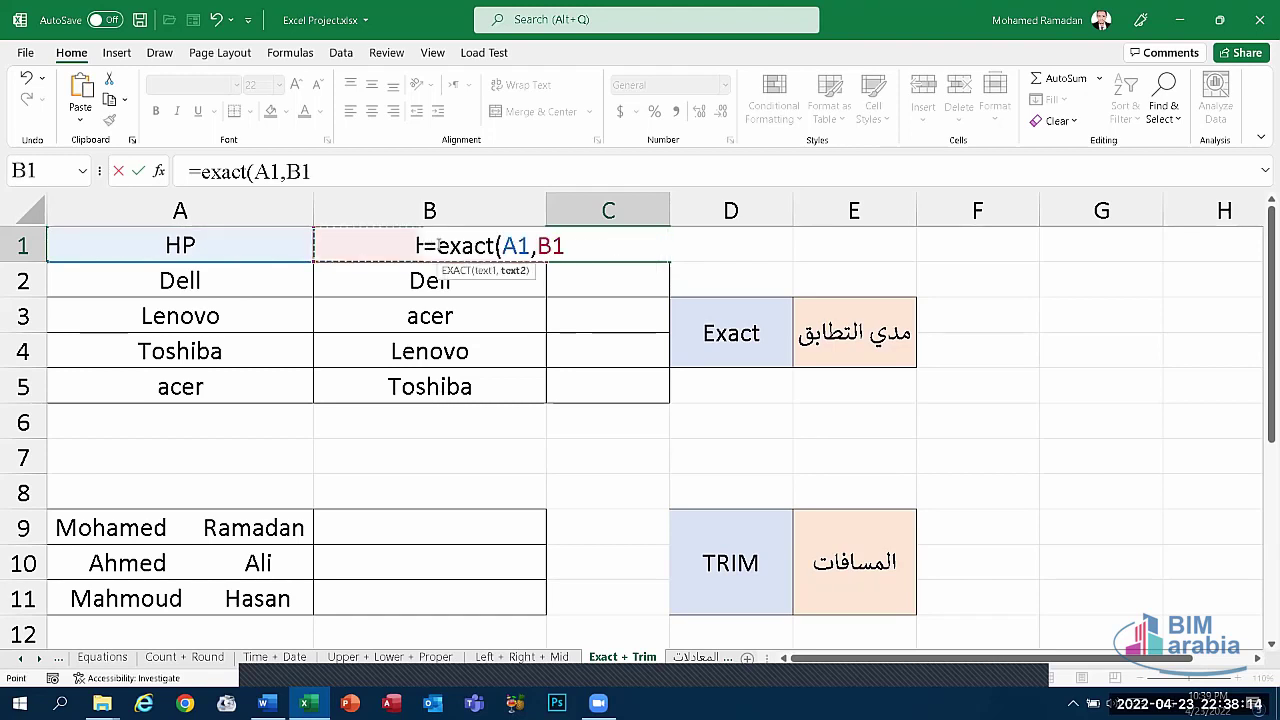
text())
key(Return)
click(563, 249)
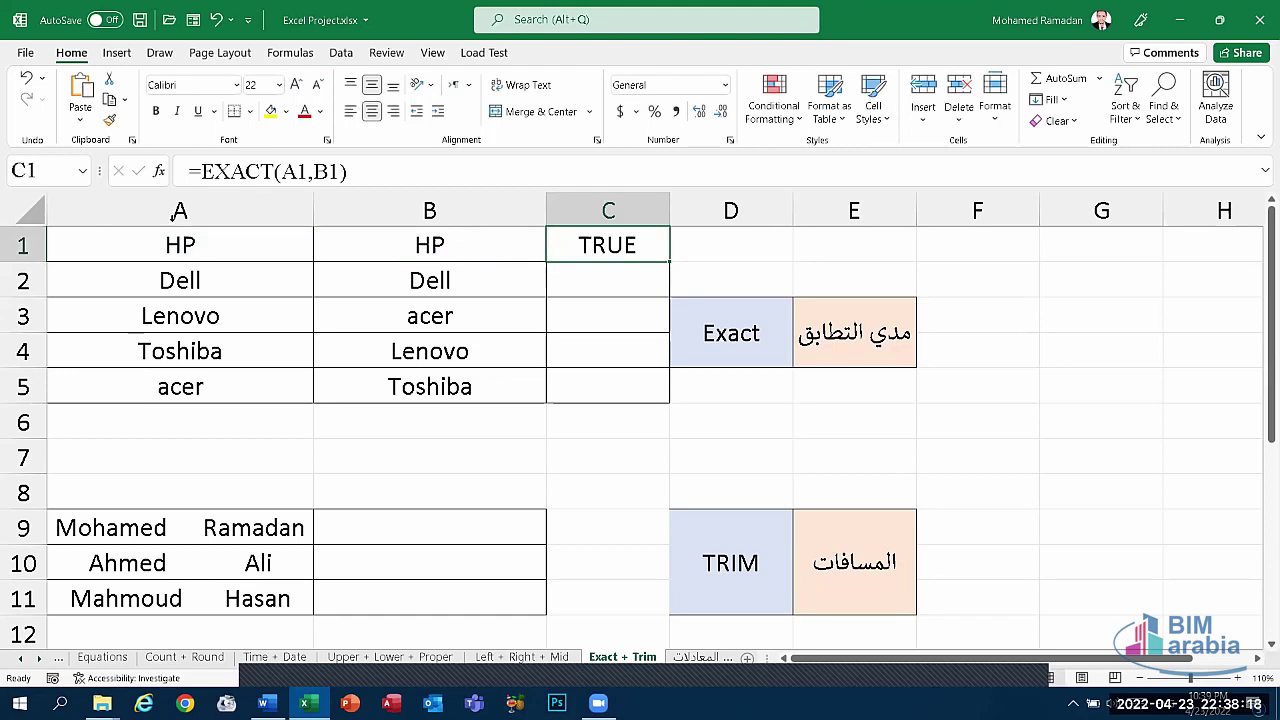
click(580, 277)
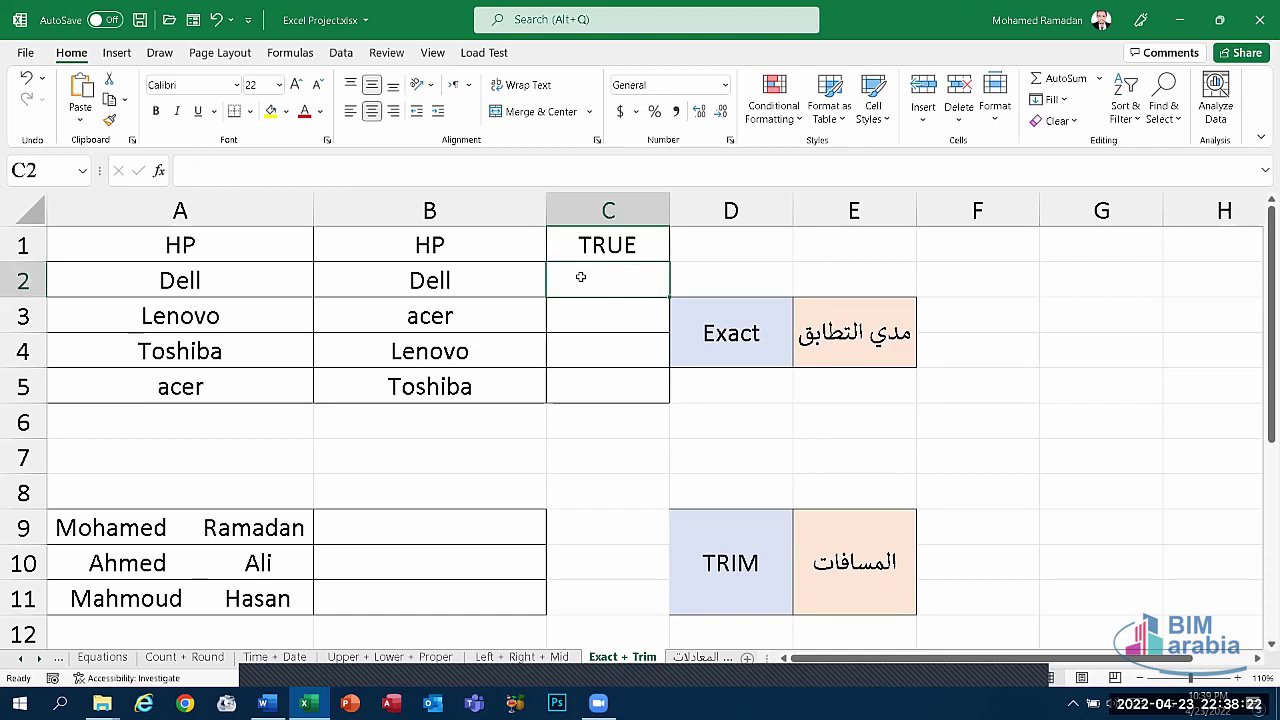
- Enter =EXACT(A2,B2) in C2 and fill the comparison down to row 5
text(=ex)
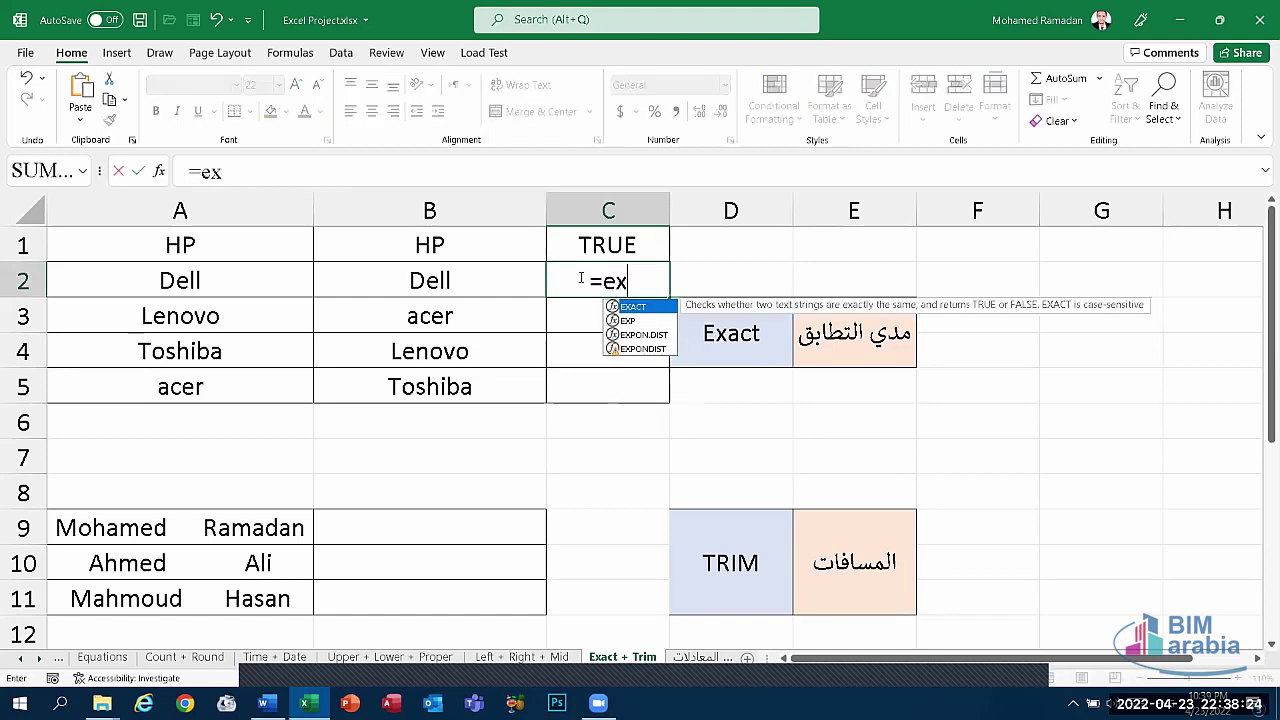
text(act()
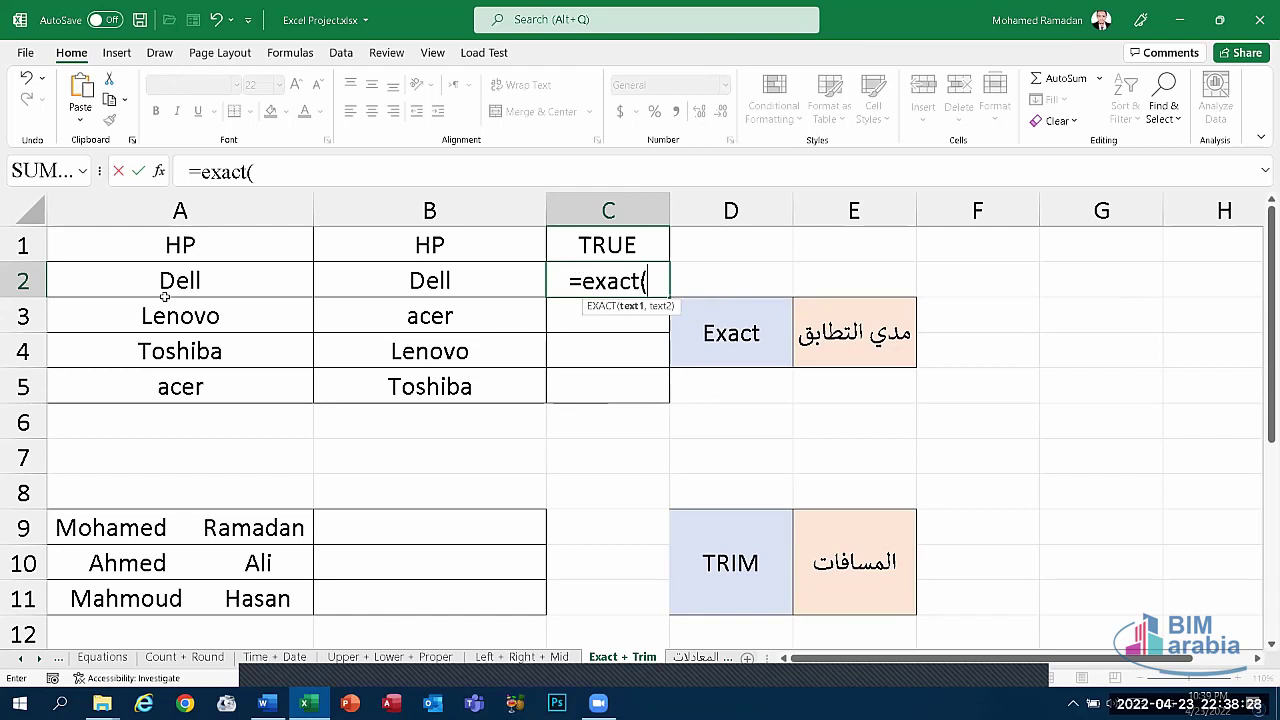
click(196, 284)
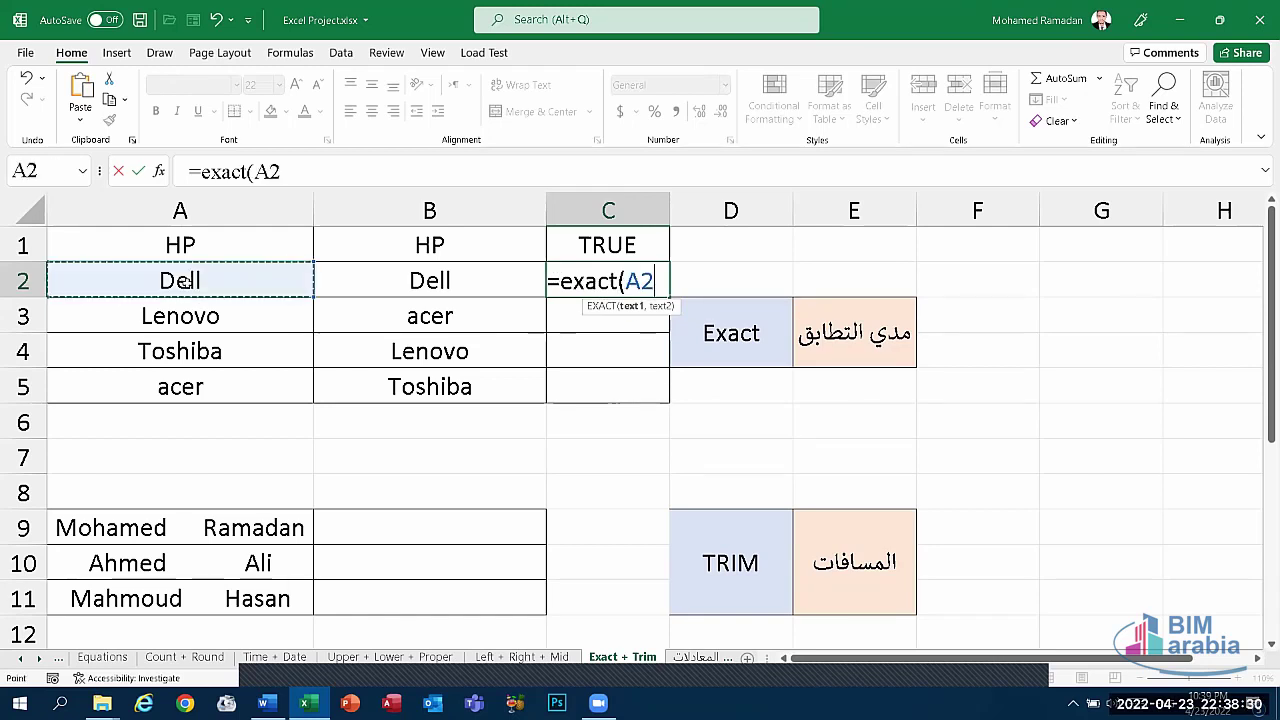
text(,)
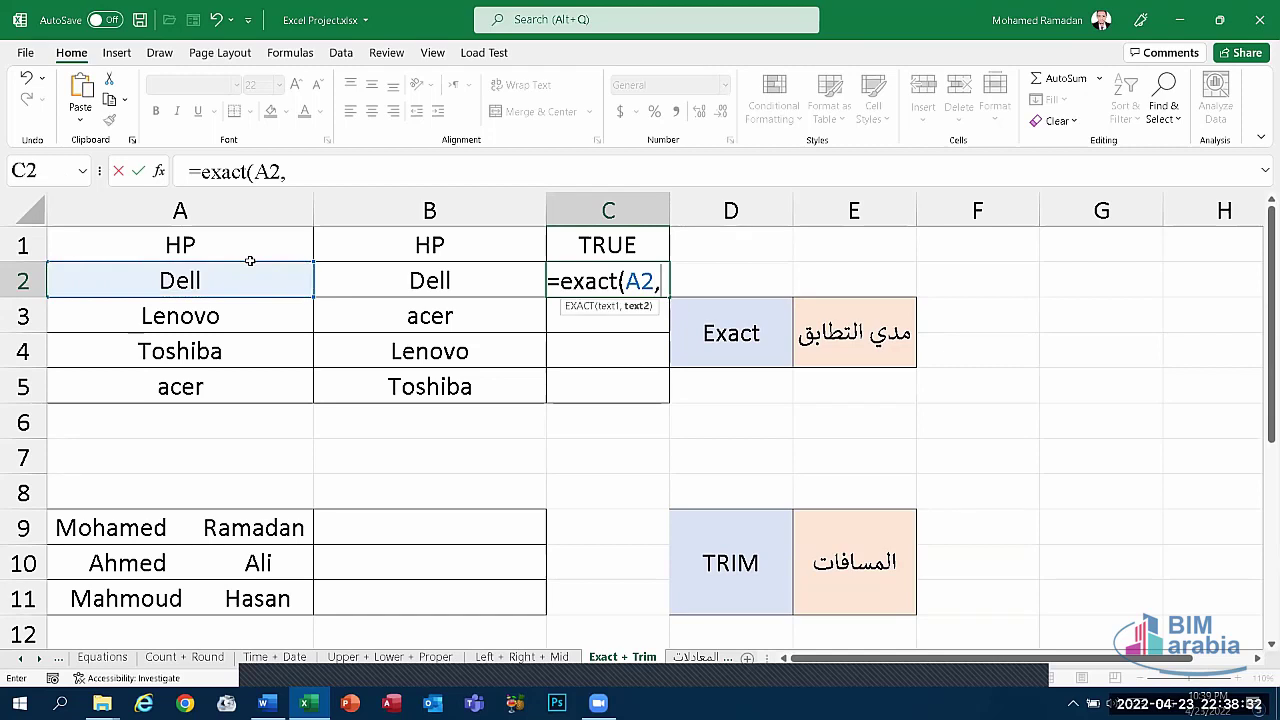
click(405, 279)
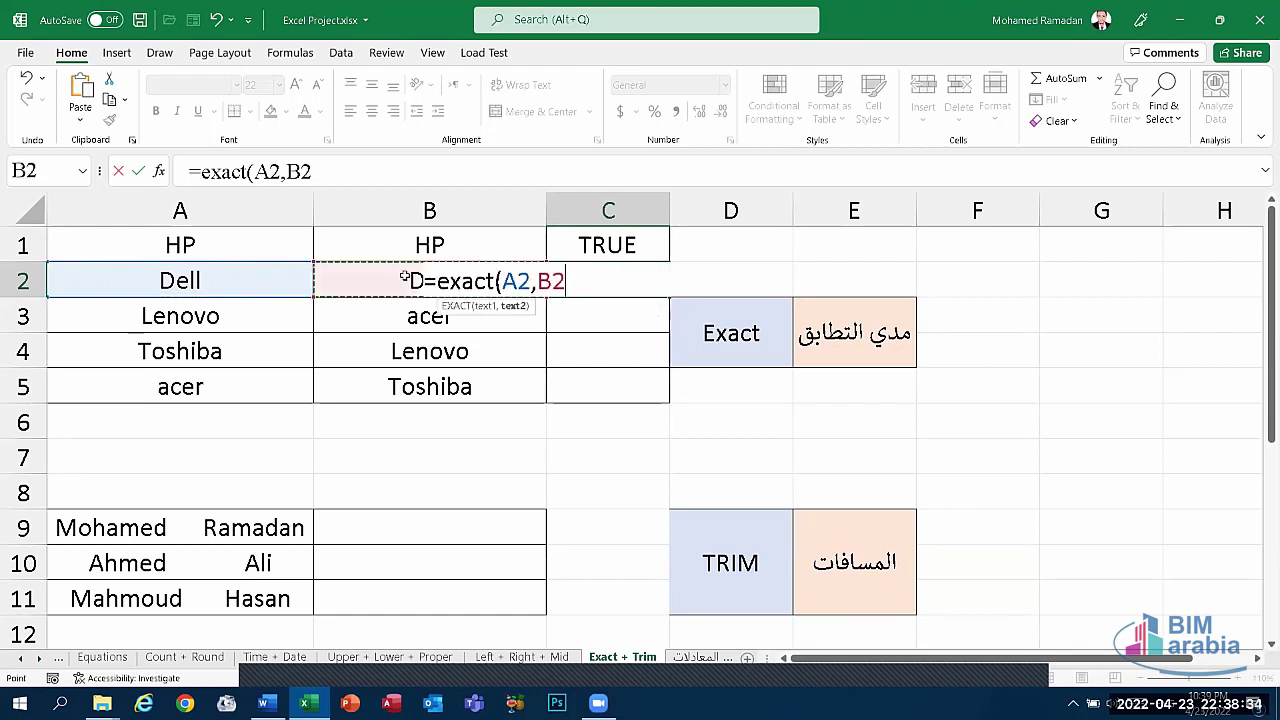
text())
key(Return)
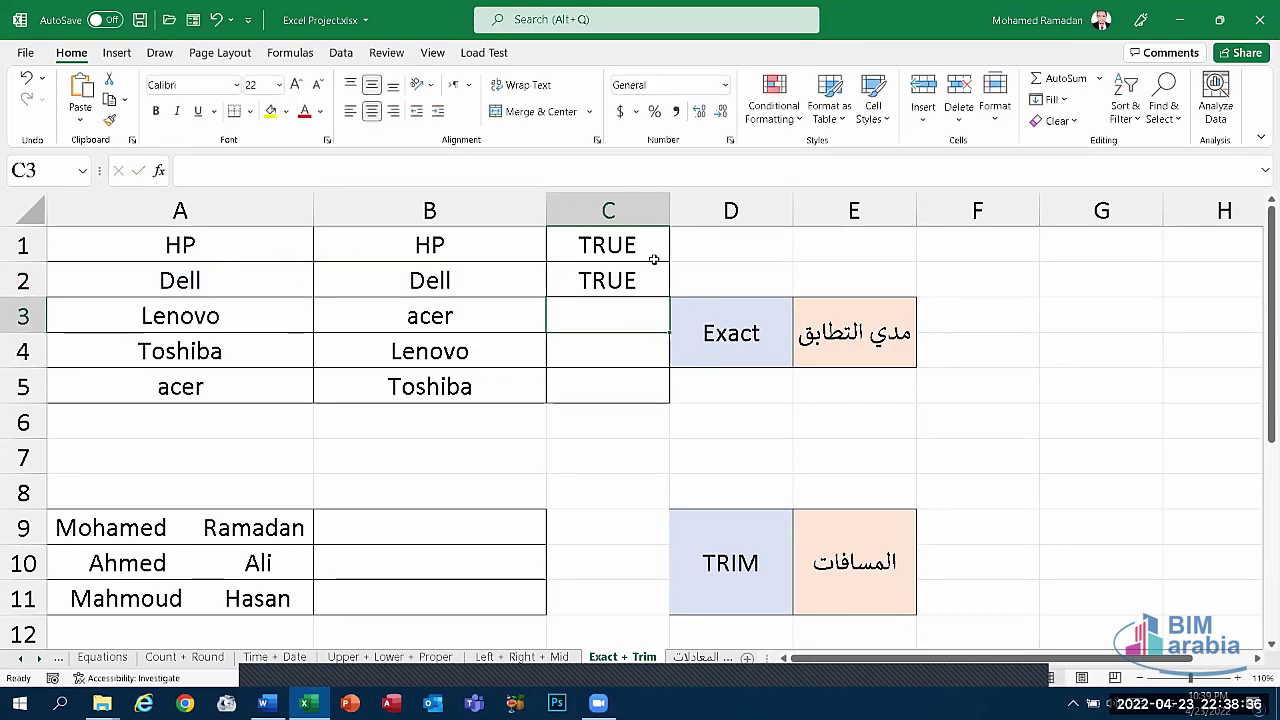
click(653, 259)
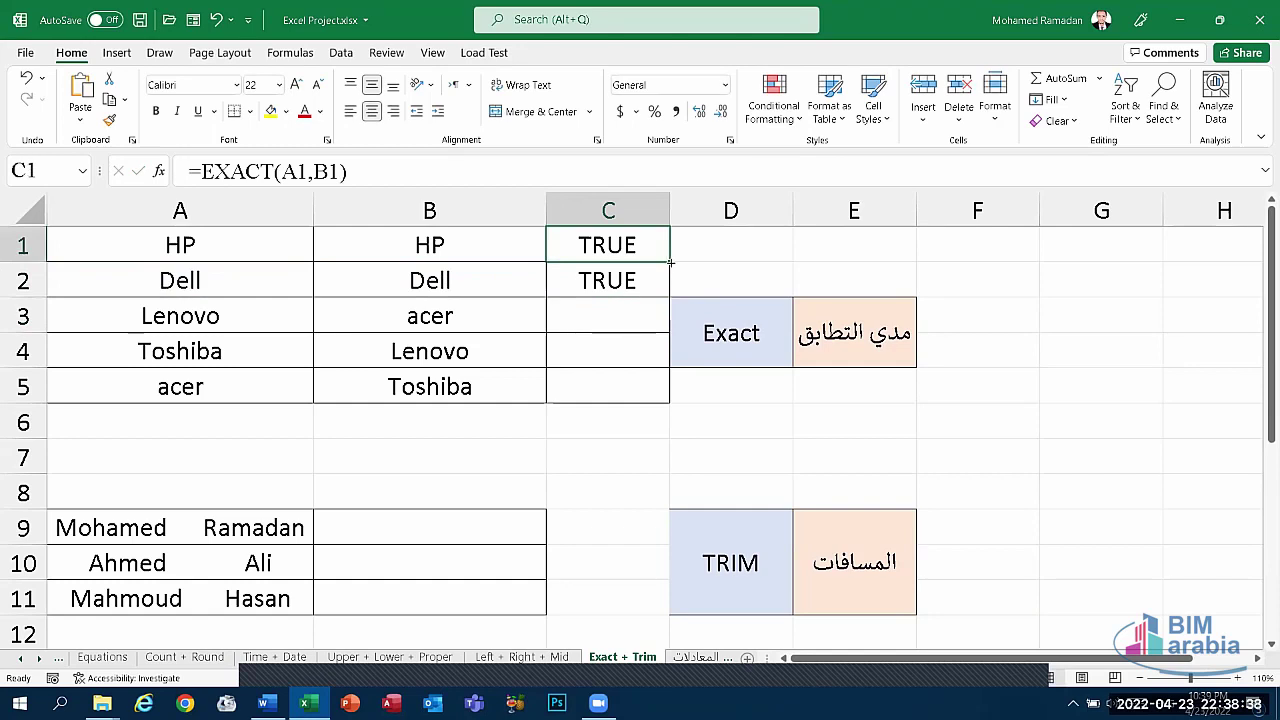
drag(670, 261, 668, 392)
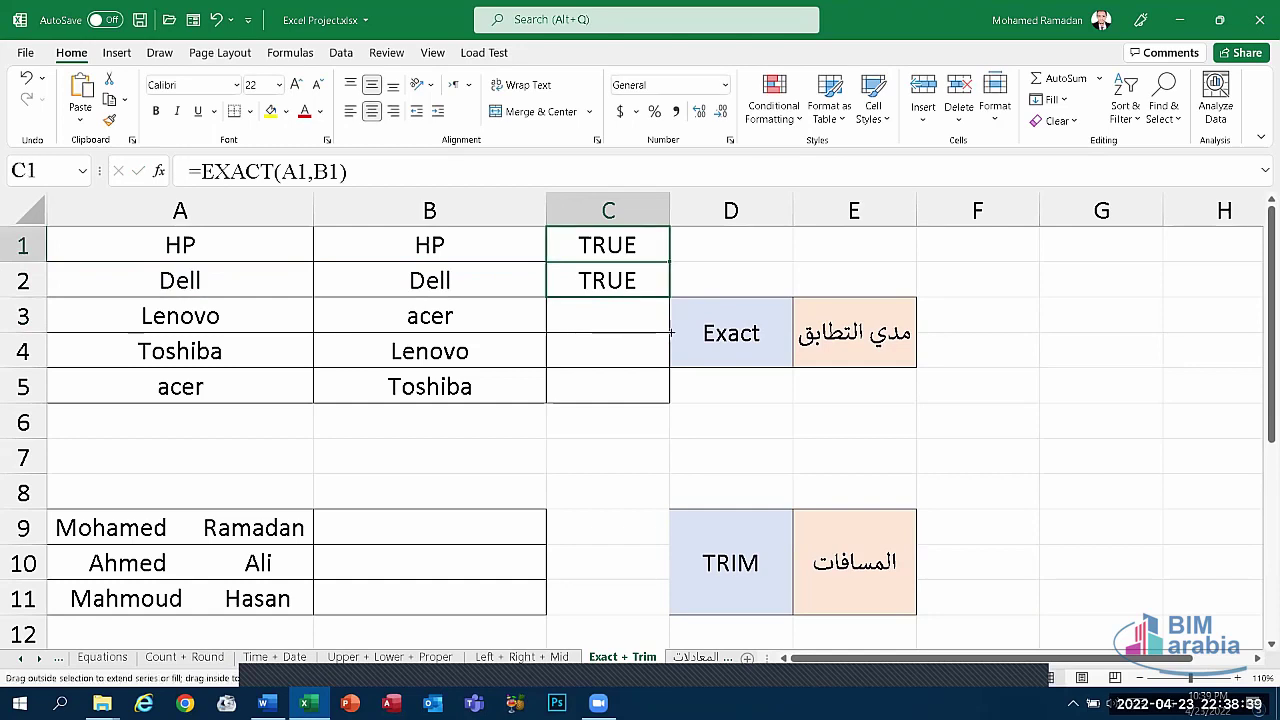
click(588, 315)
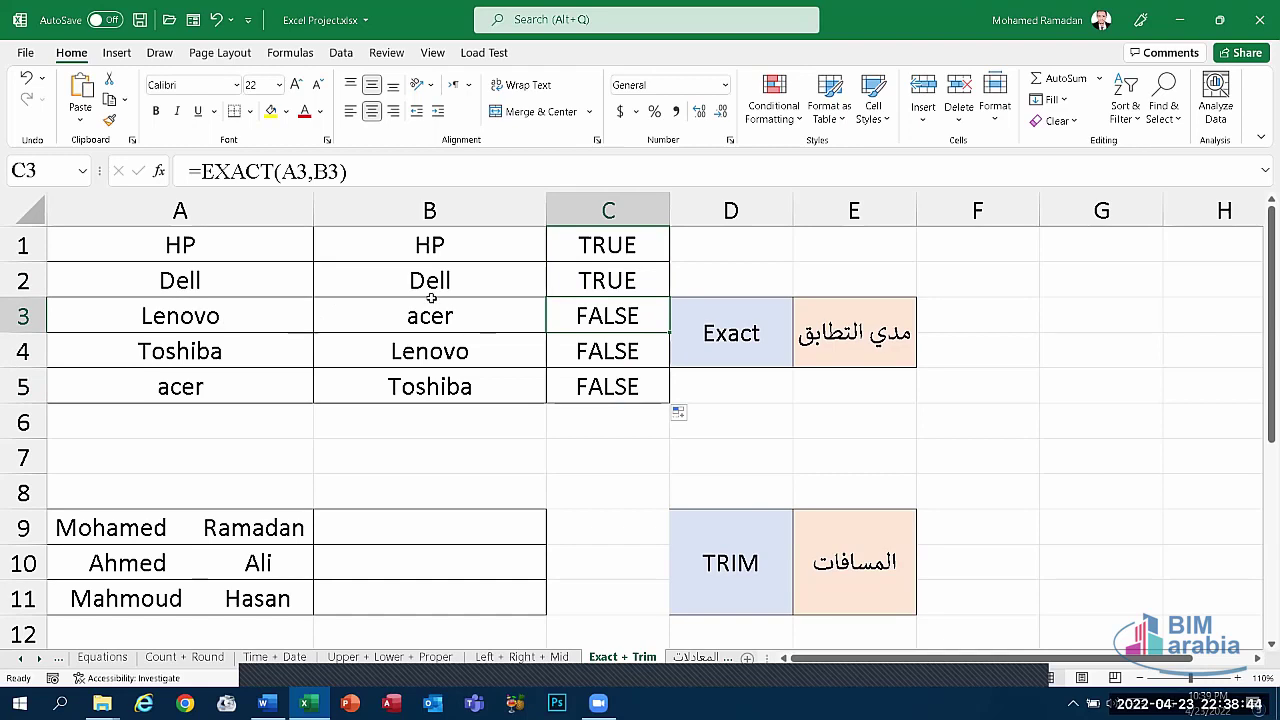
- Clear C1:C5 and re-enter =EXACT(A1,B1) in C1
drag(618, 385, 607, 252)
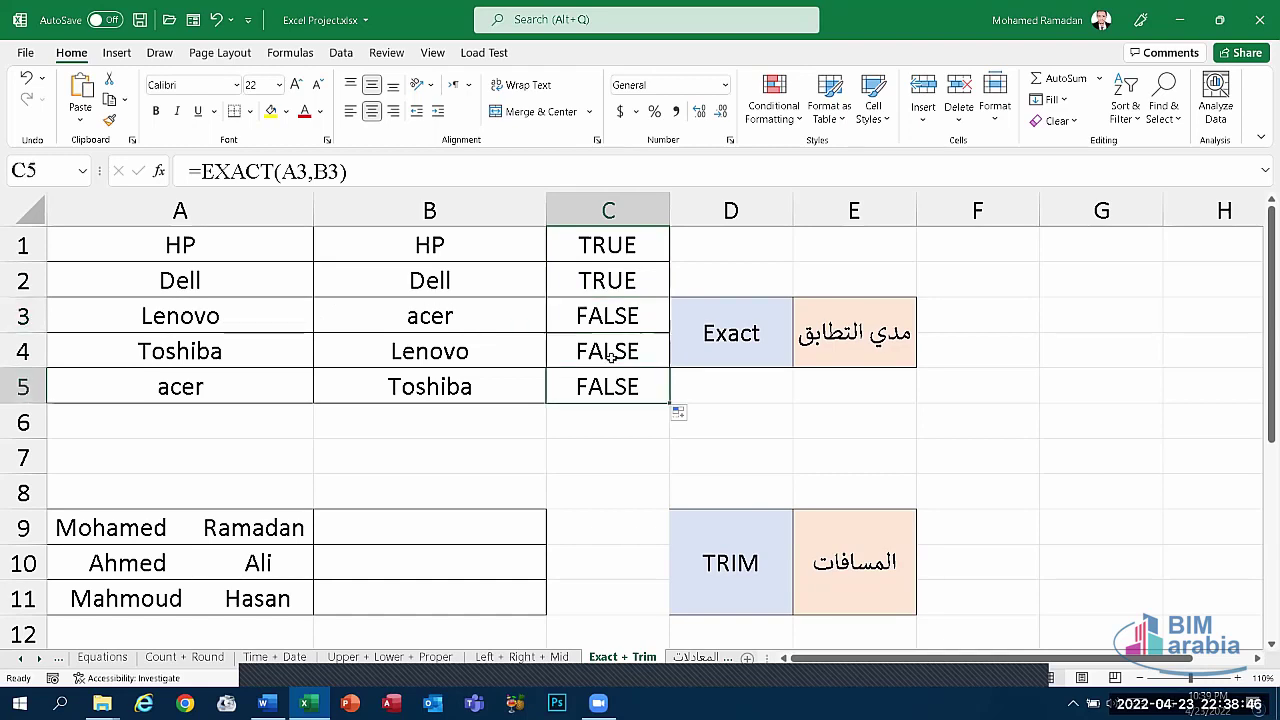
key(Delete)
double_click(594, 249)
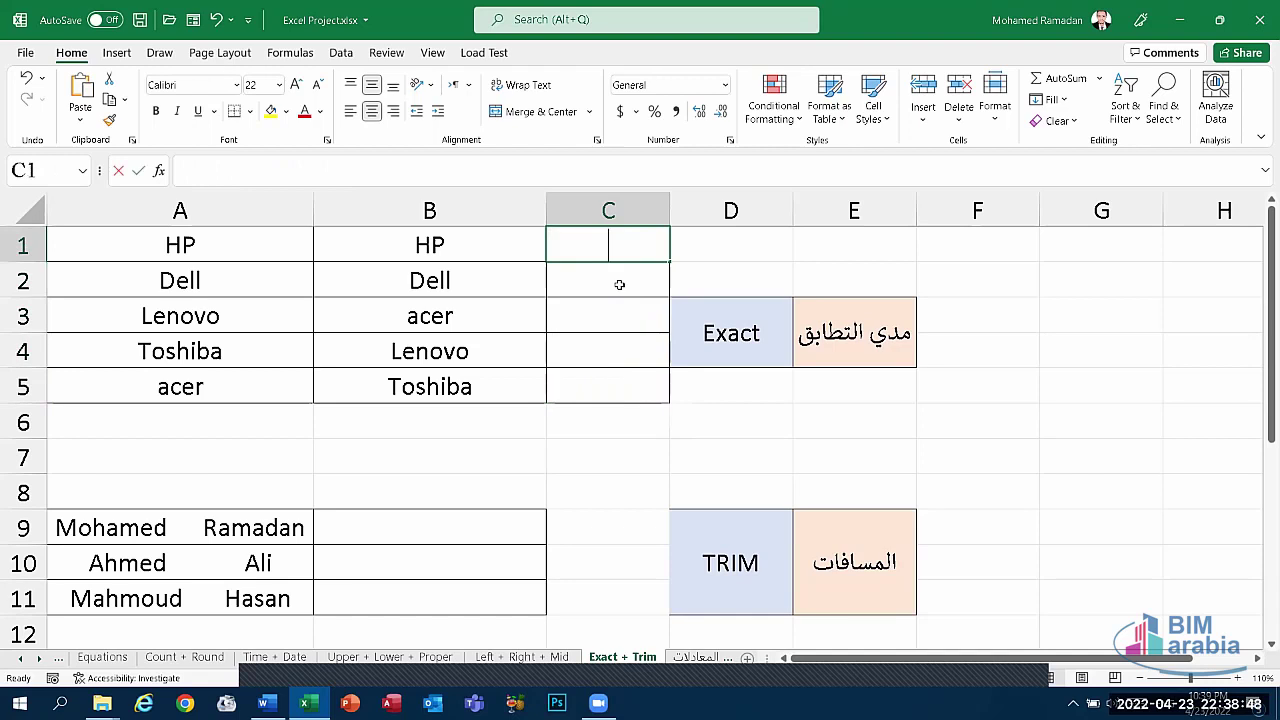
text(=exact)
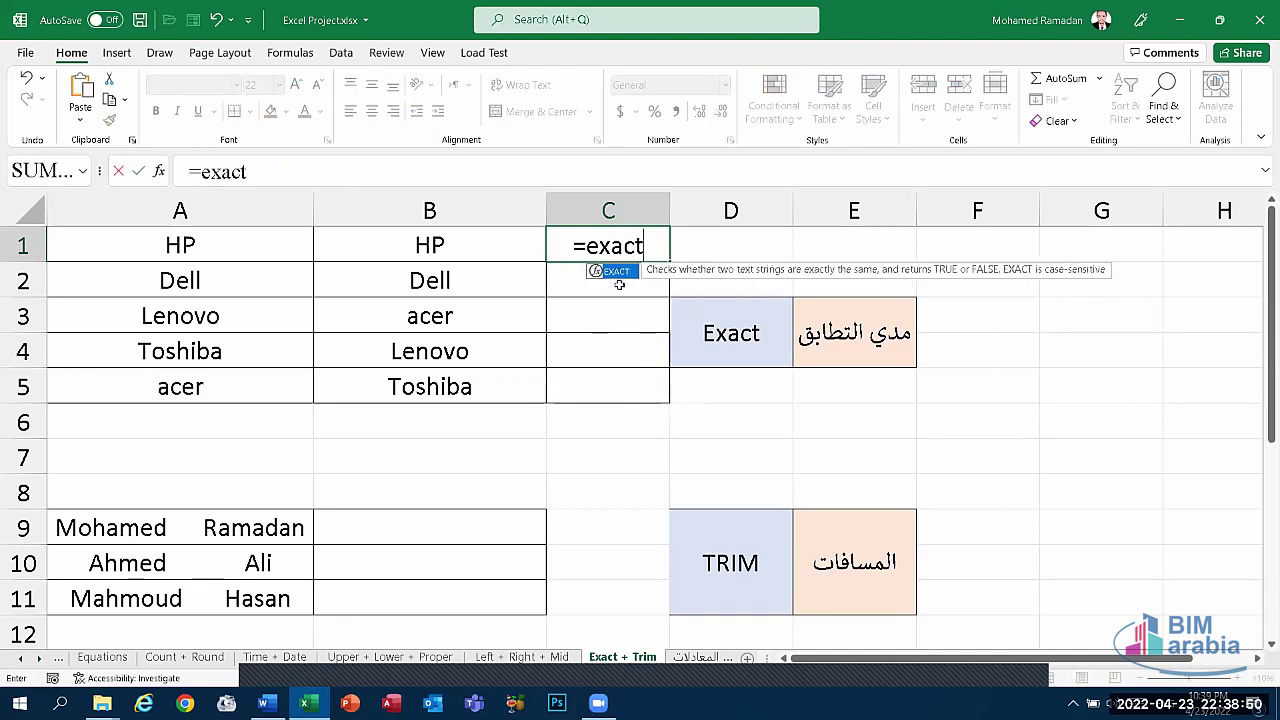
text(()
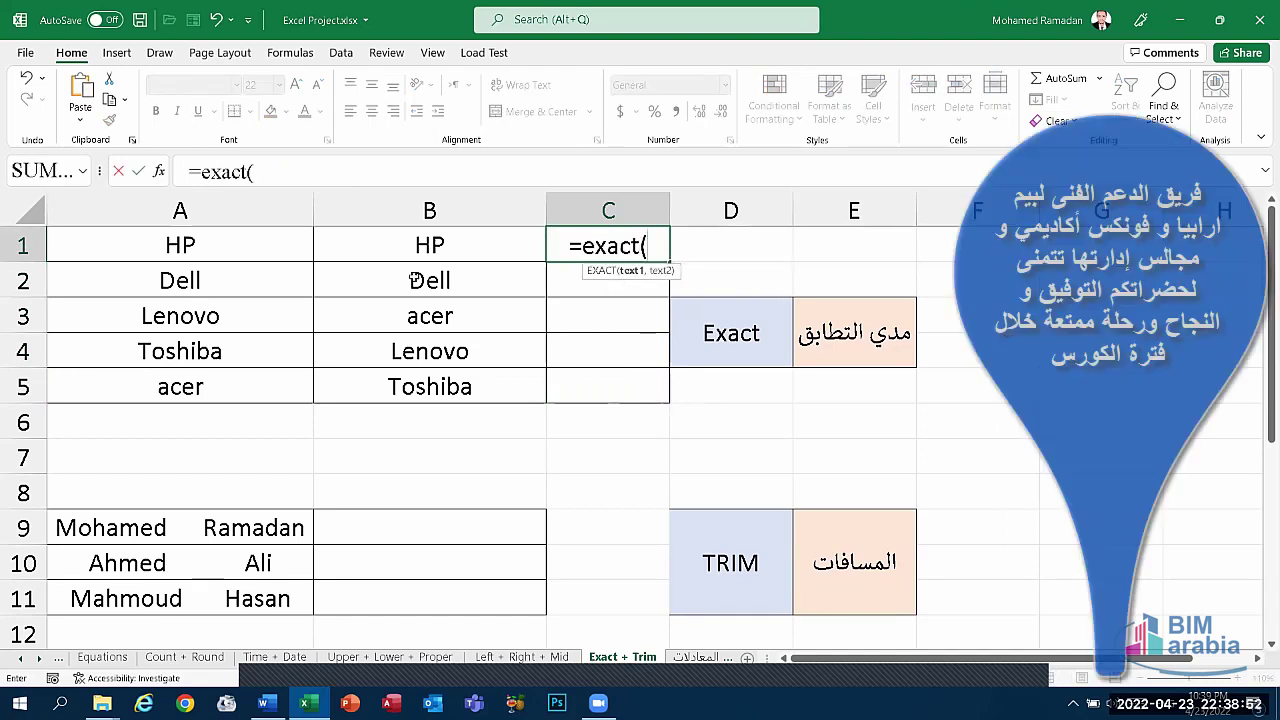
click(194, 243)
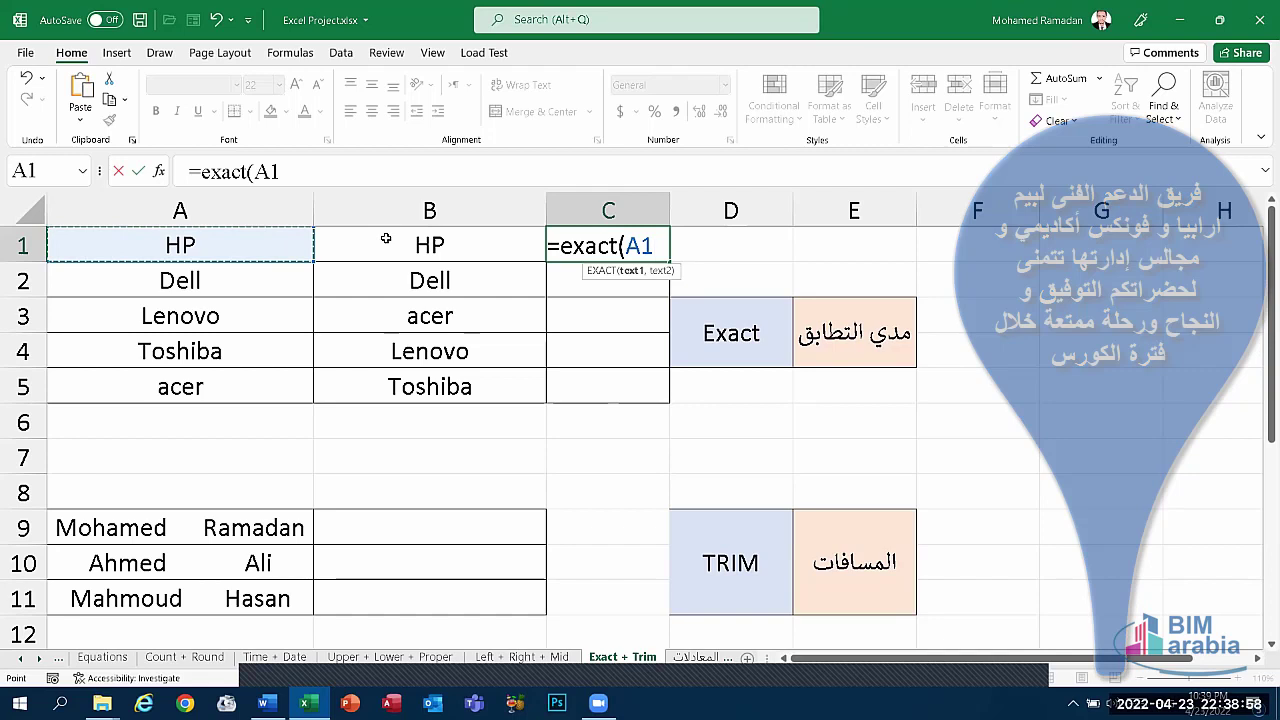
text(,)
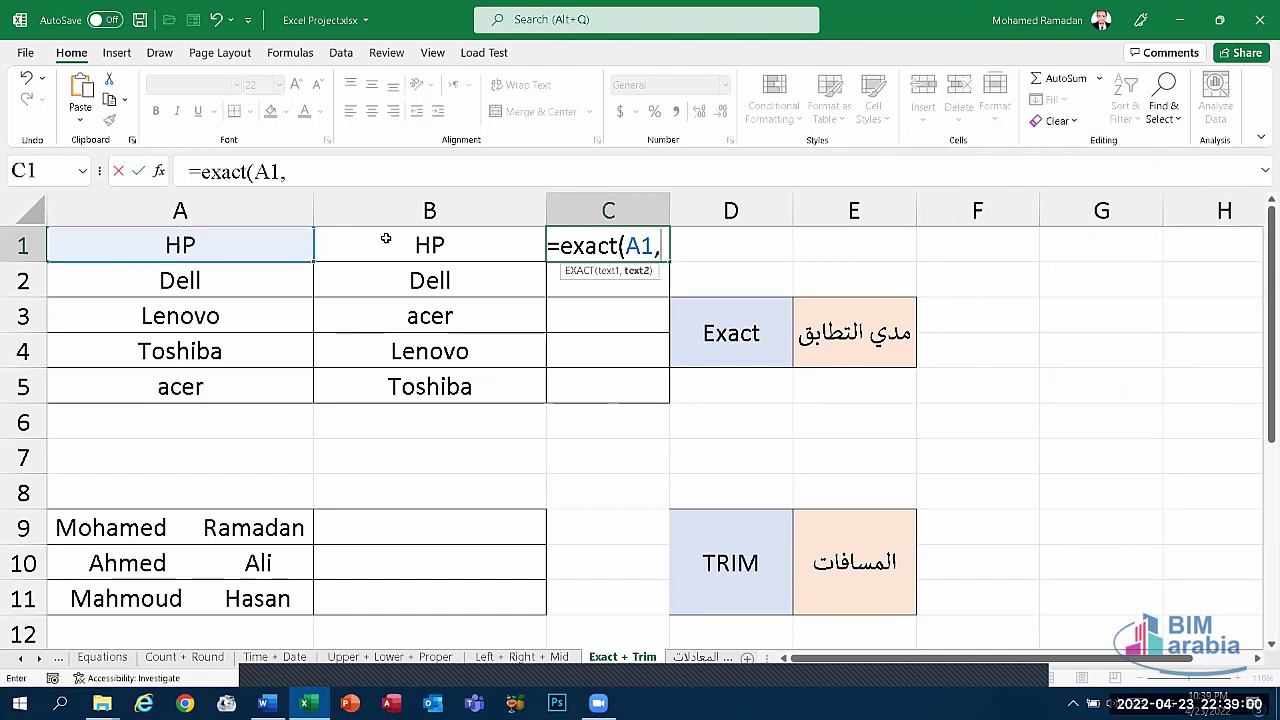
click(445, 243)
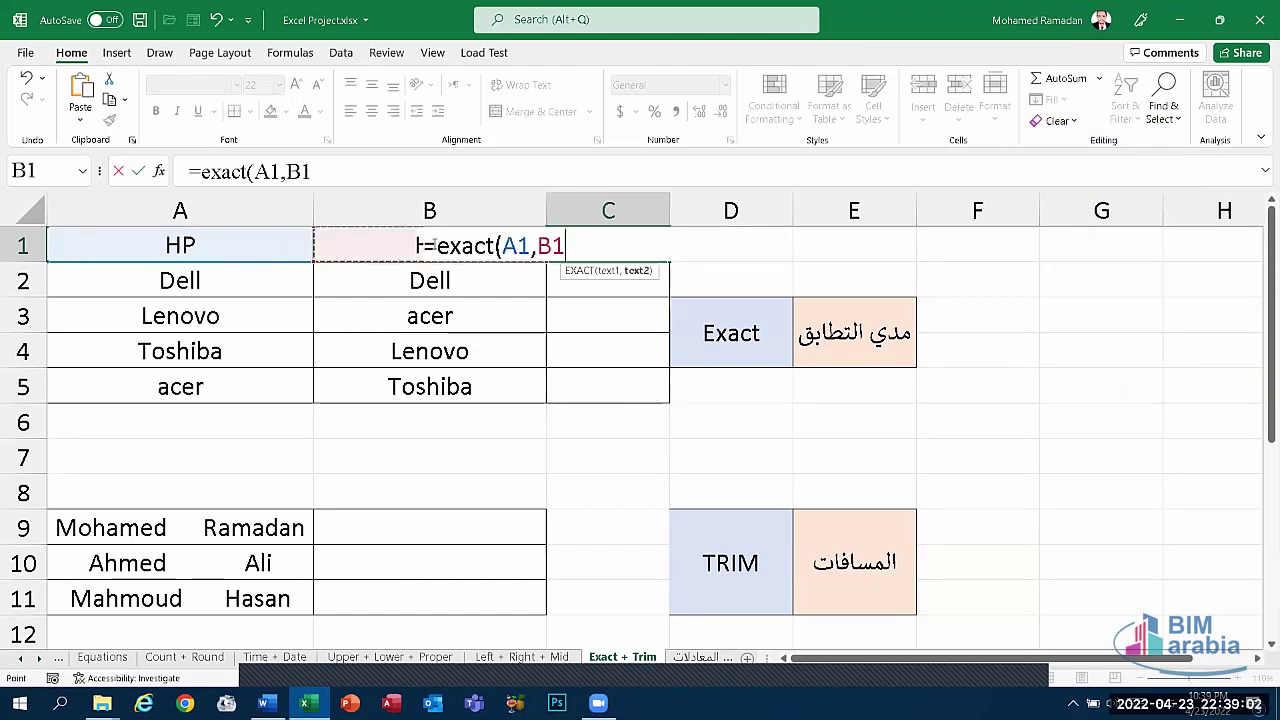
text())
key(Return)
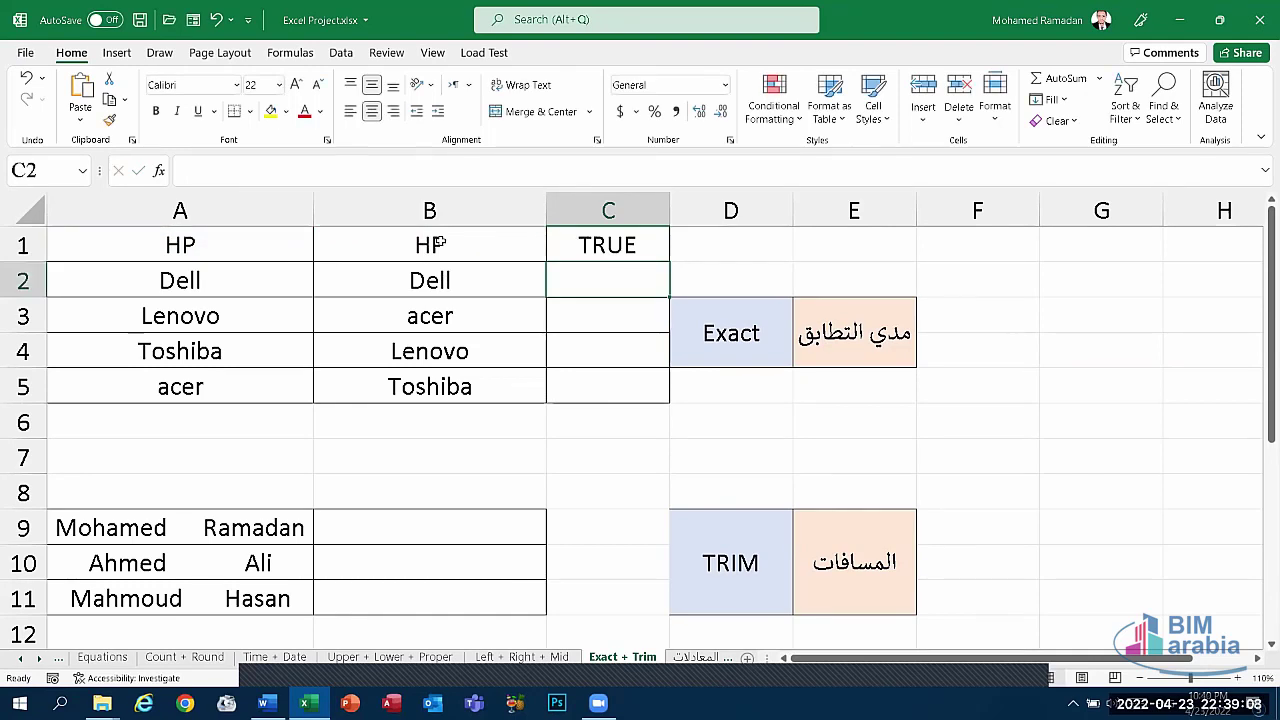
- Compare the brand lists in columns A and B, then delete C1's EXACT formula
drag(183, 245, 180, 385)
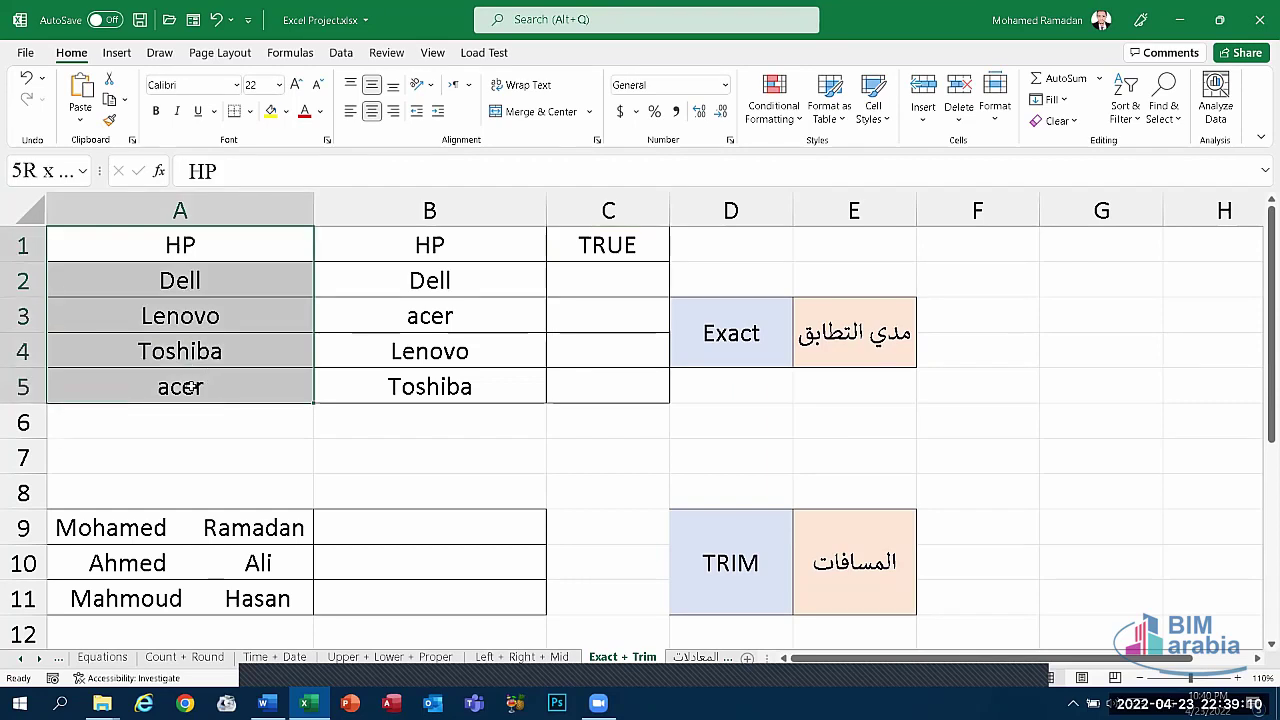
drag(391, 245, 391, 385)
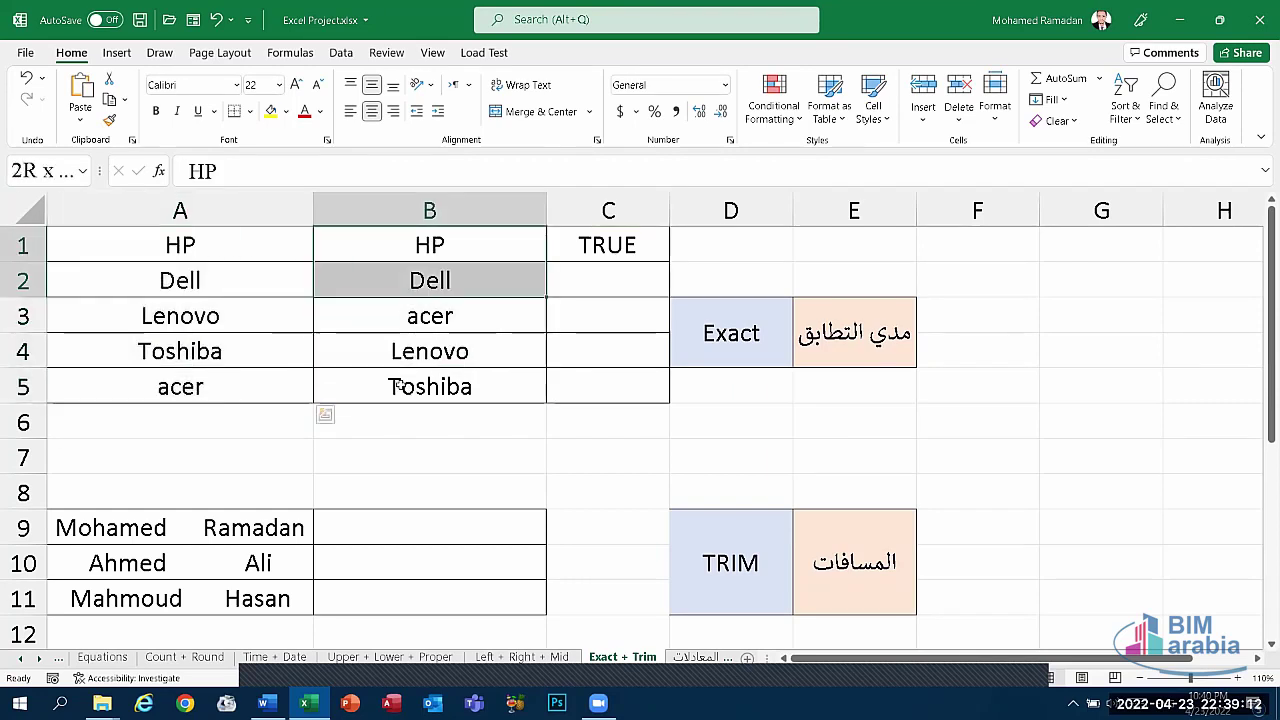
click(256, 278)
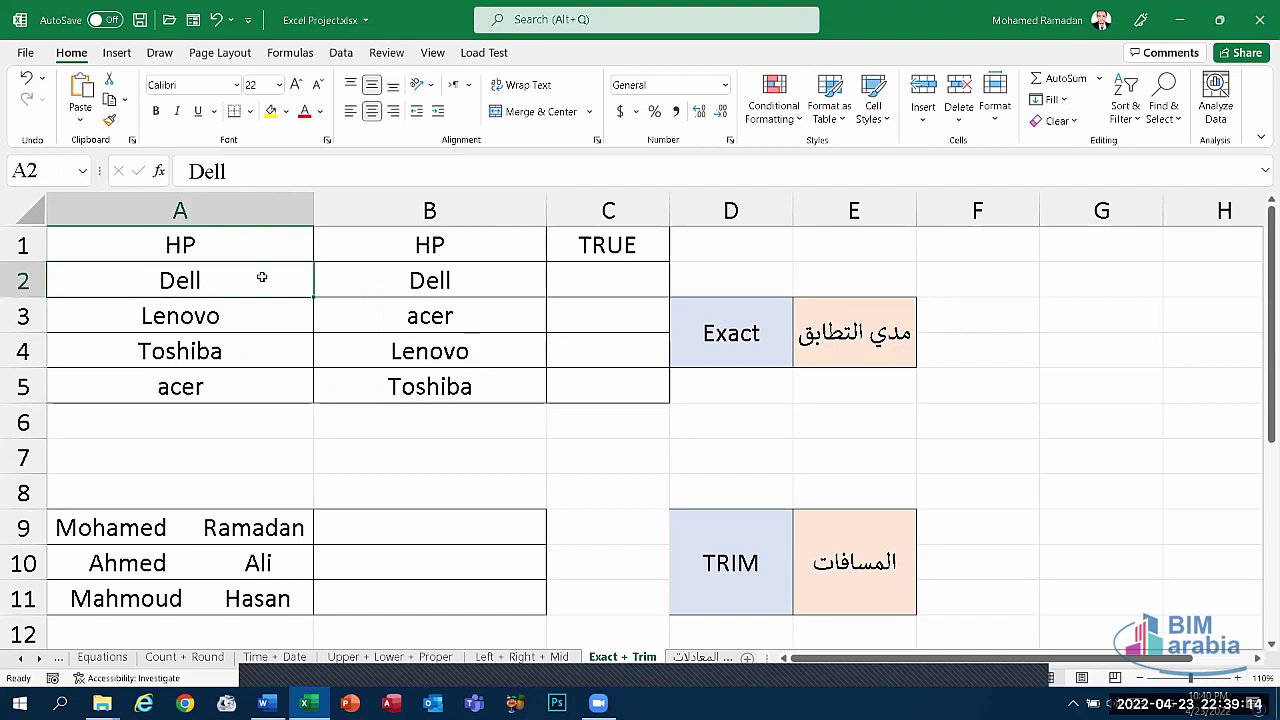
mouse_move(388, 250)
mouse_down()
mouse_move(379, 235)
mouse_move(385, 321)
mouse_up()
click(615, 243)
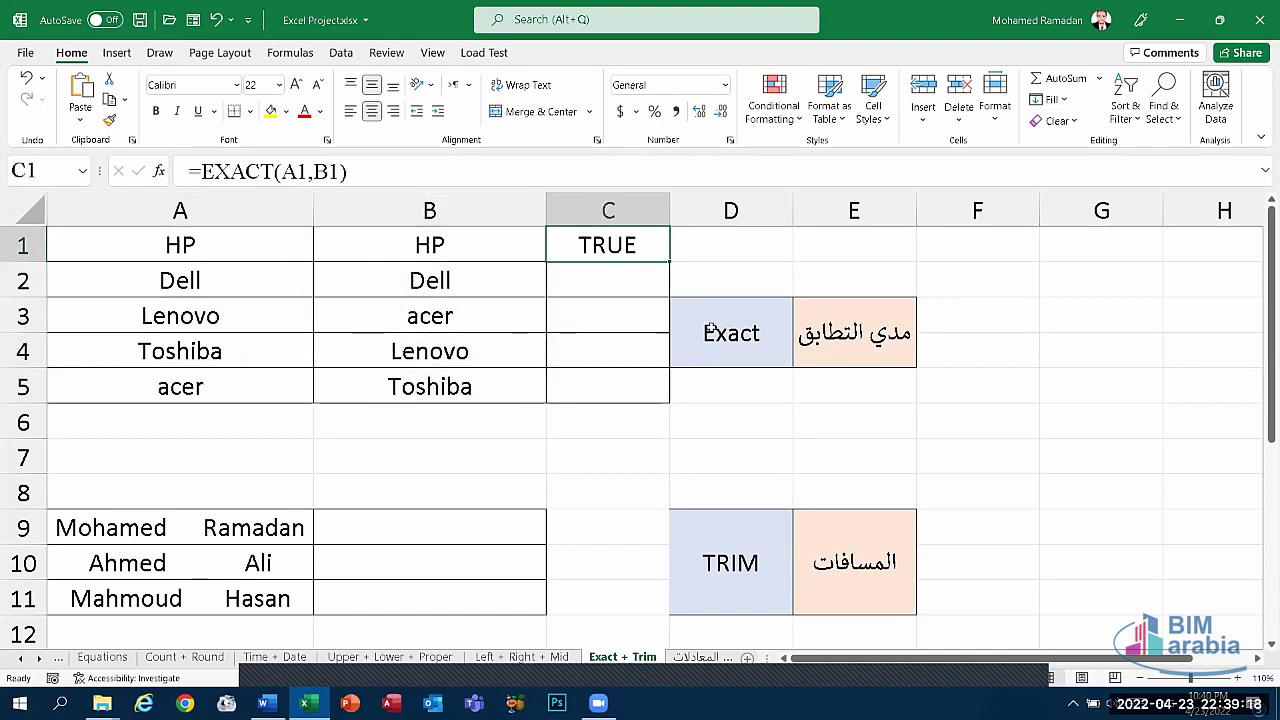
key(Delete)
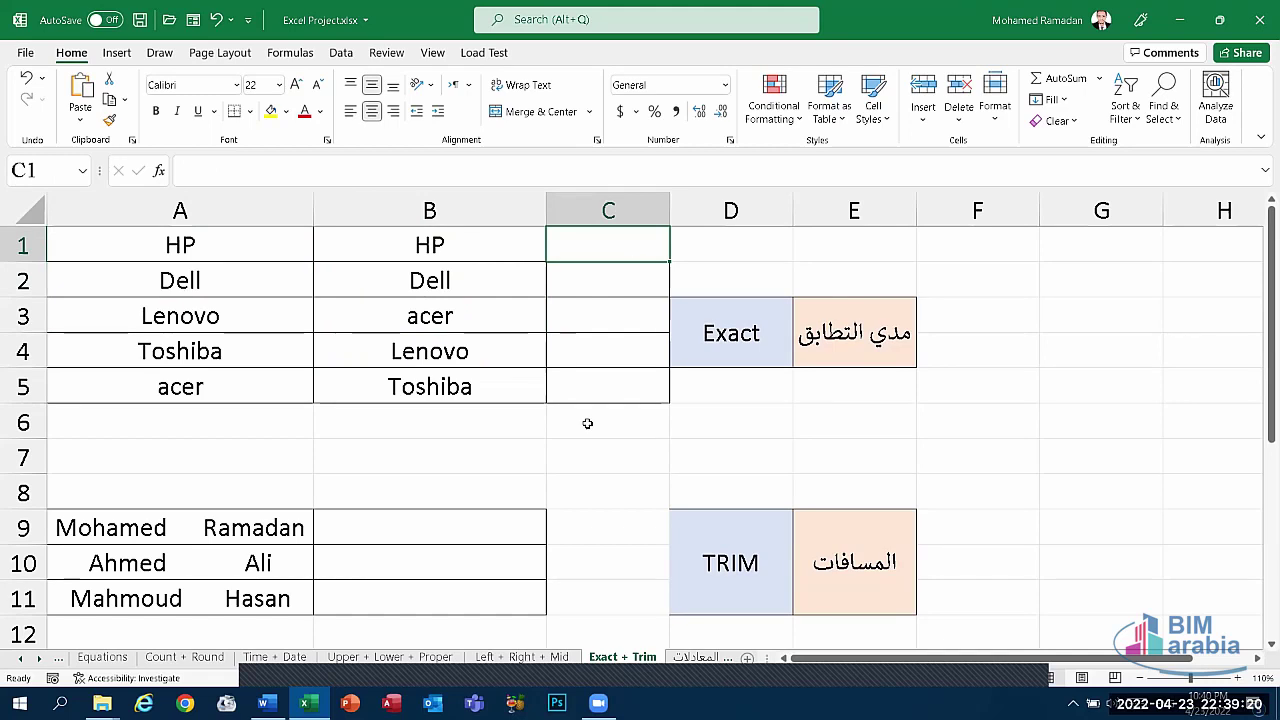
scroll(518, 505, down, 1)
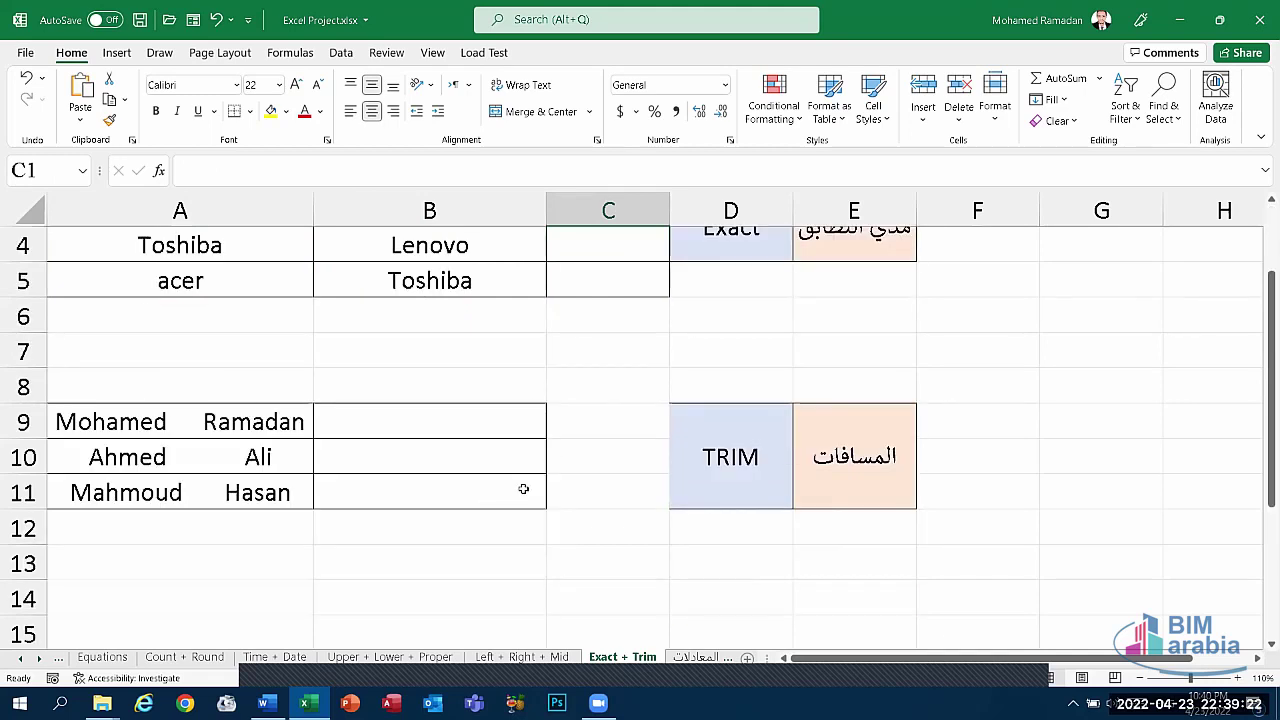
click(204, 456)
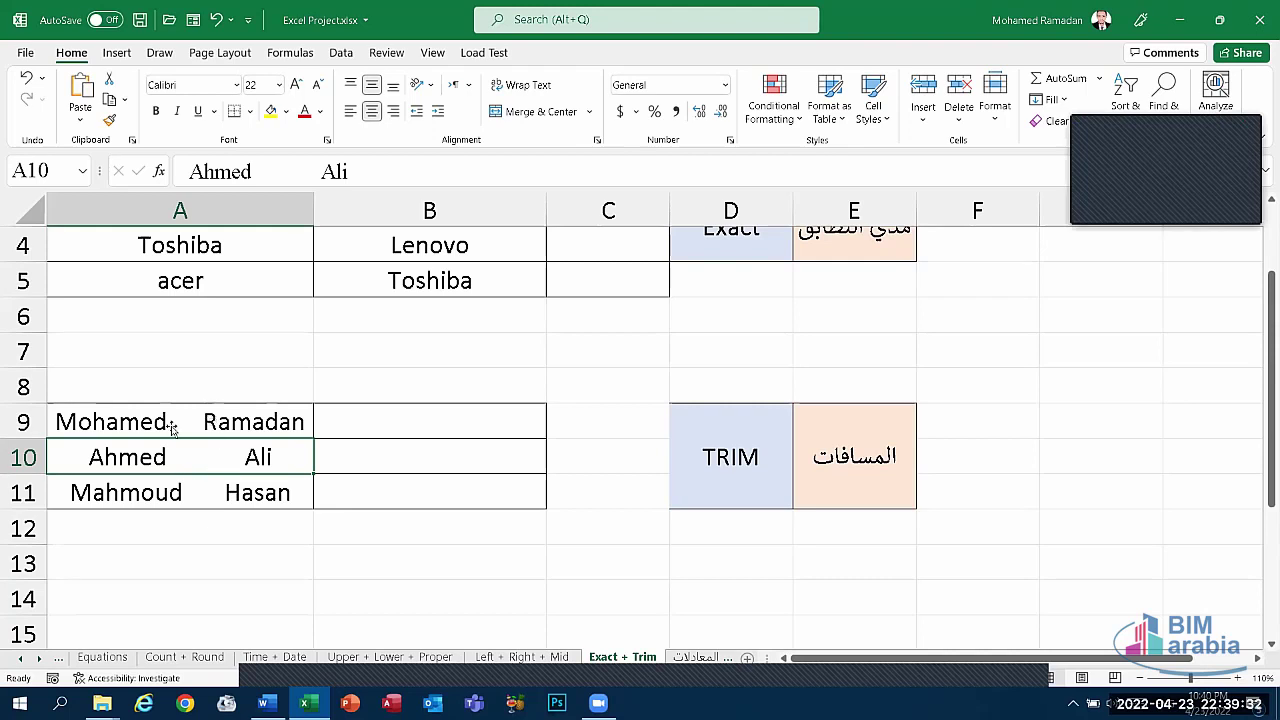
click(172, 427)
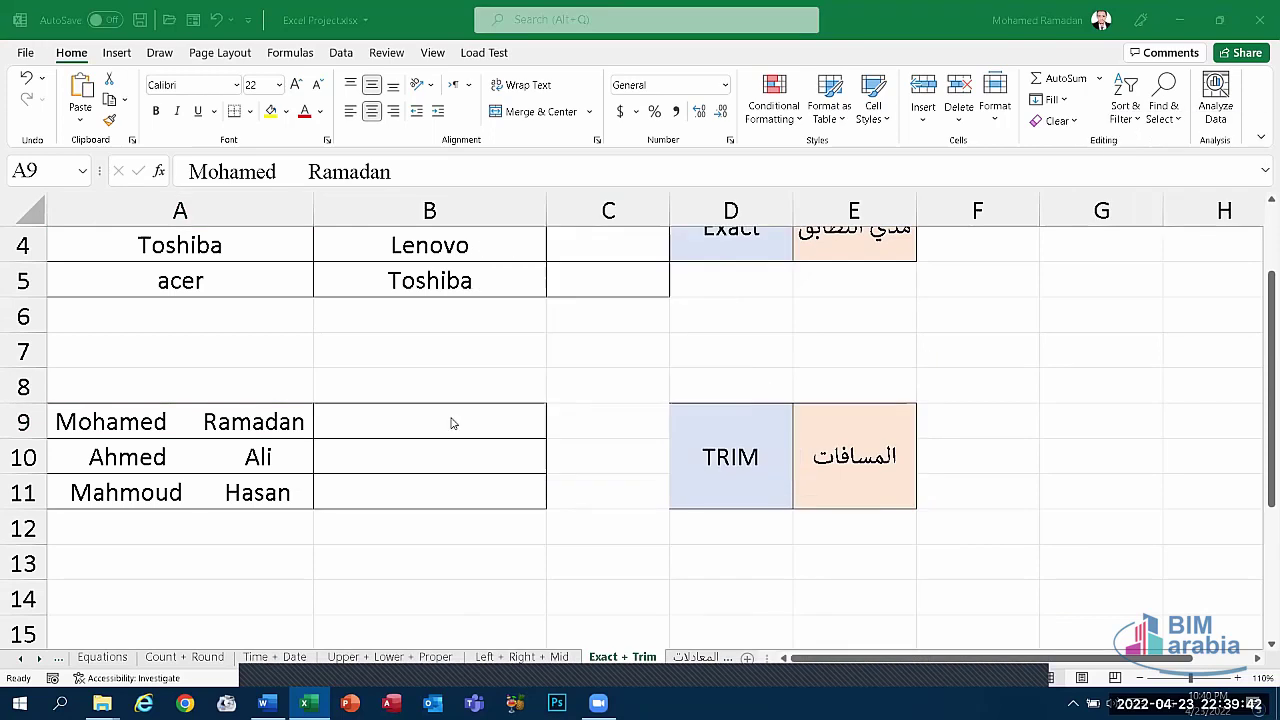
click(454, 419)
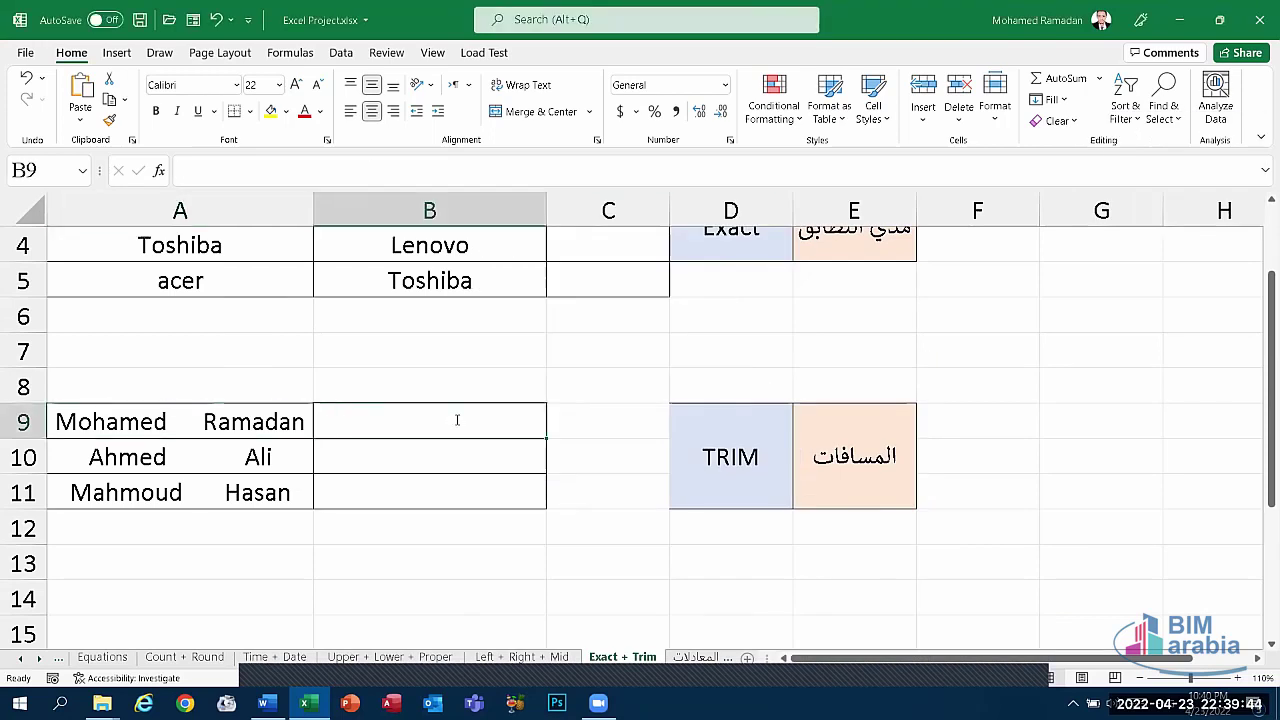
text(=)
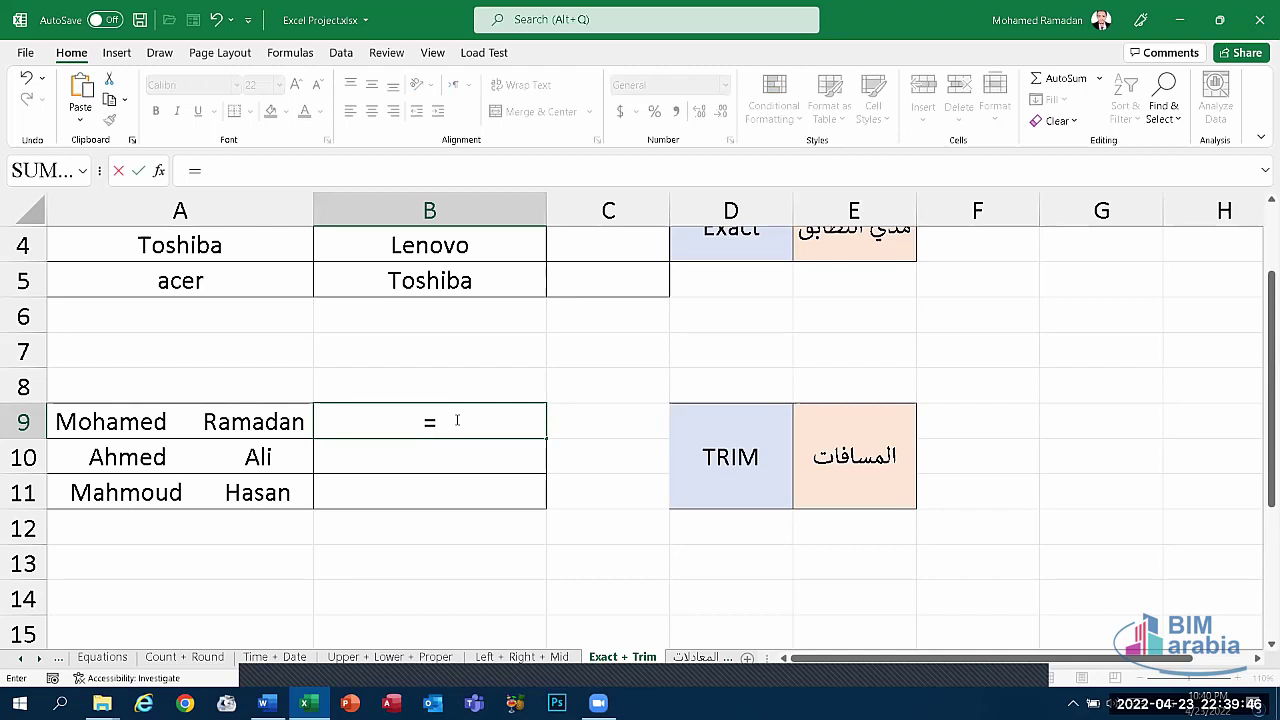
text(trim)
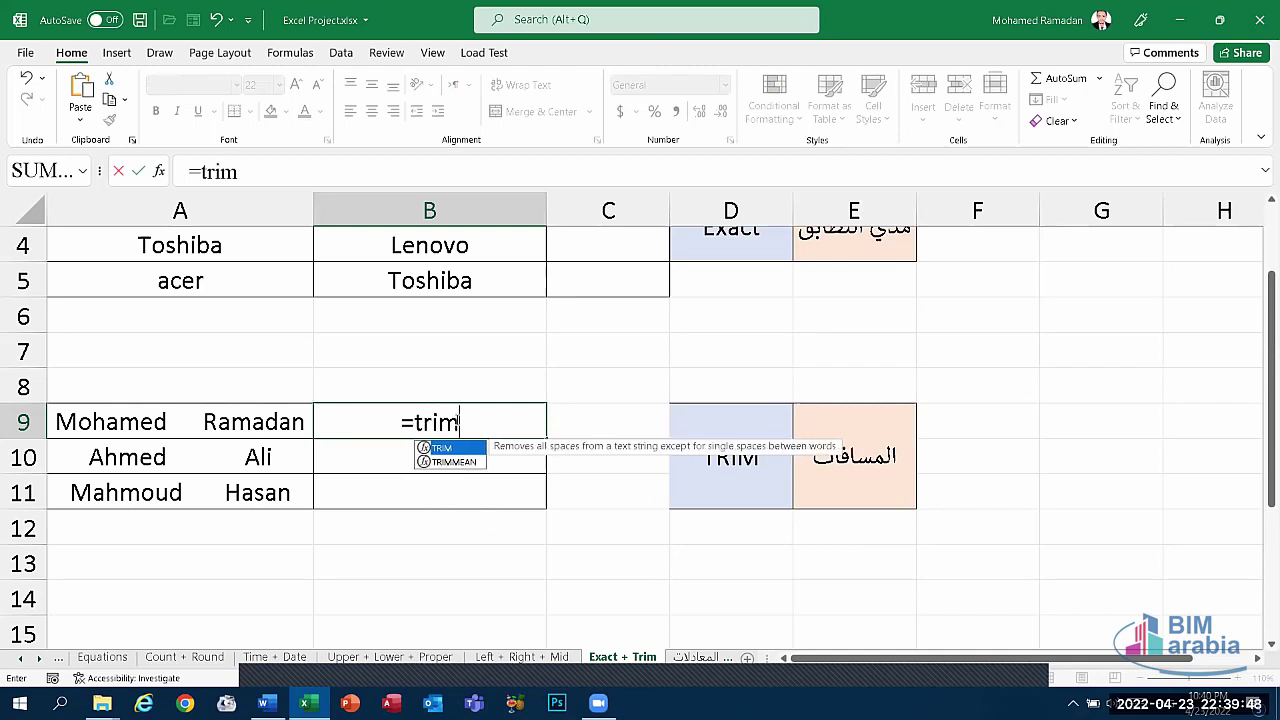
text(()
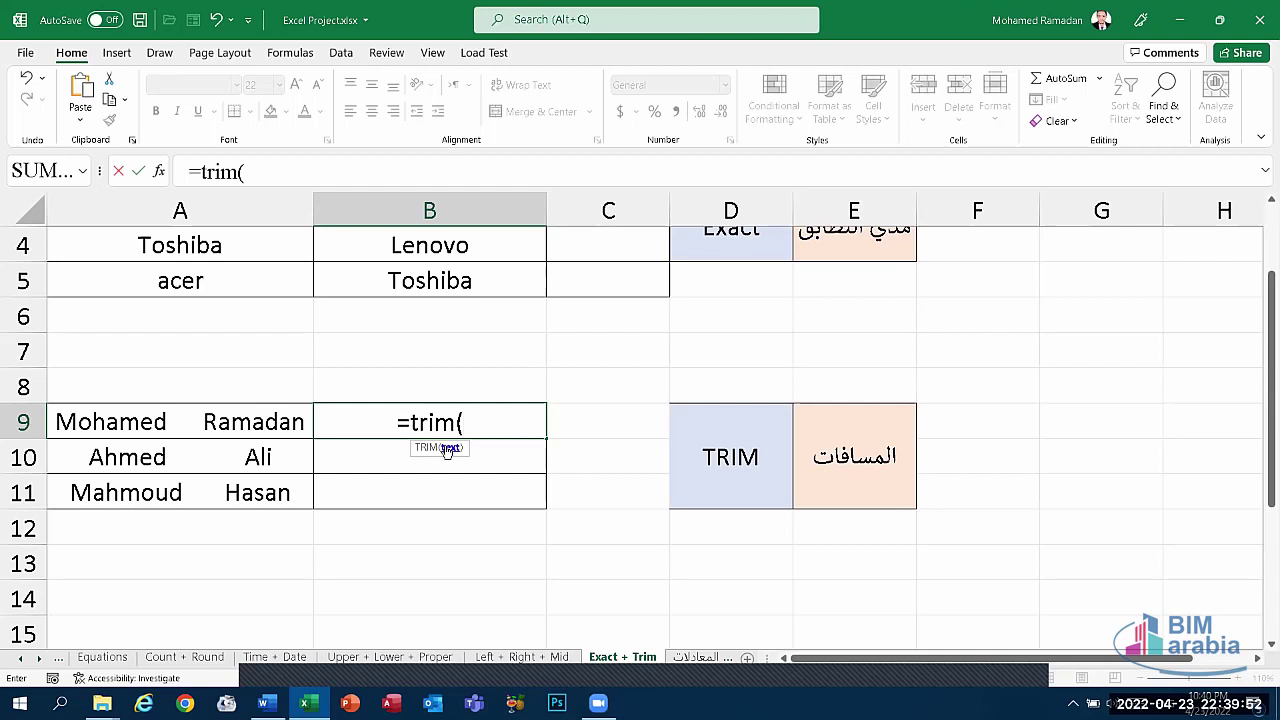
click(226, 426)
text())
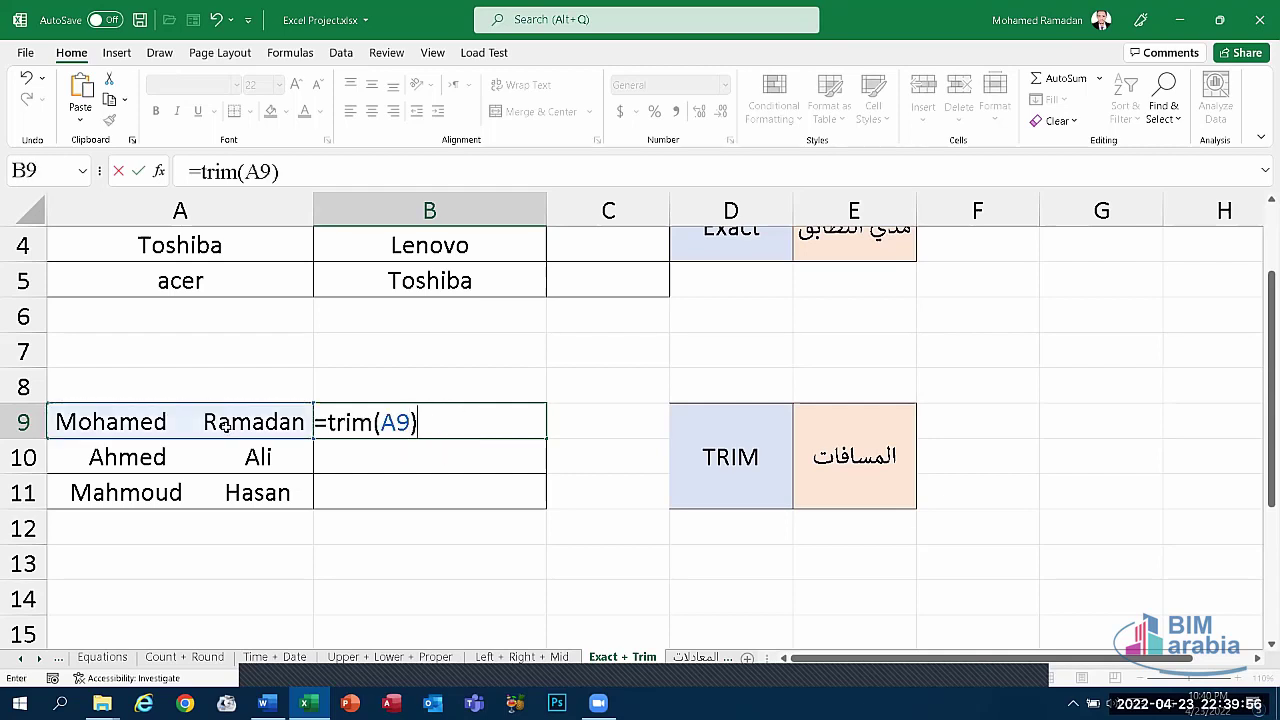
key(Return)
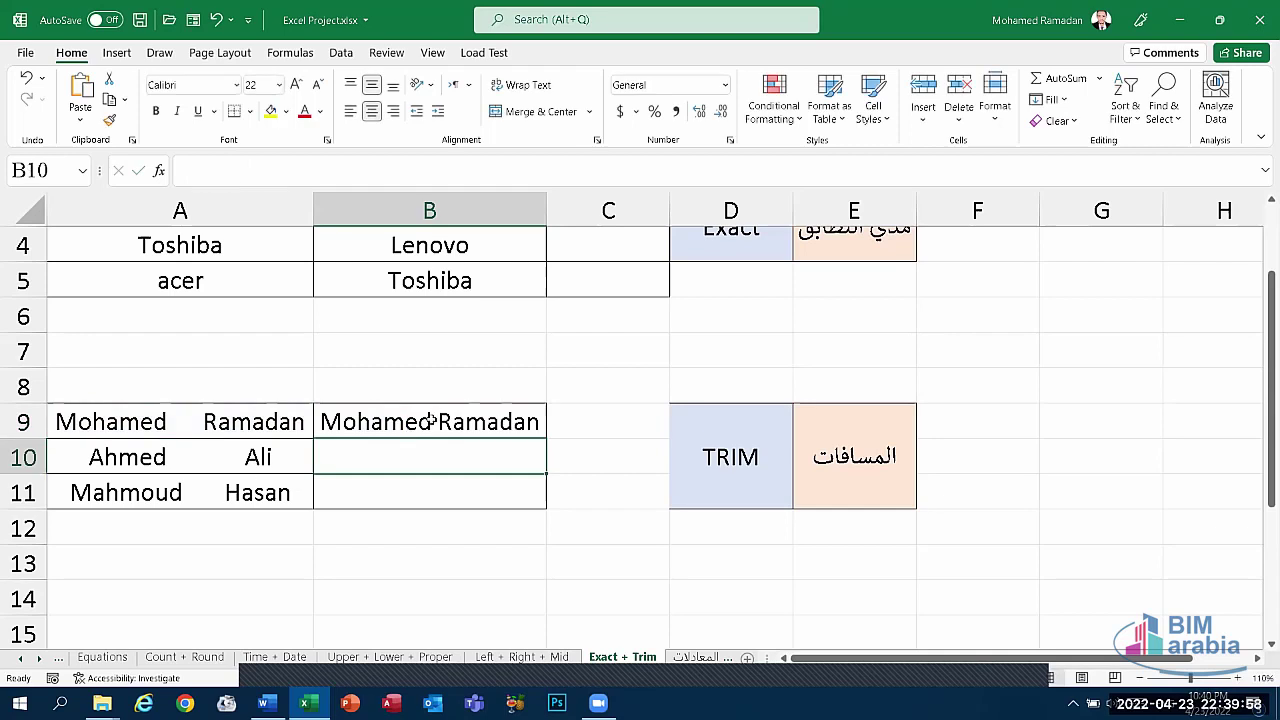
click(430, 421)
double_click(546, 439)
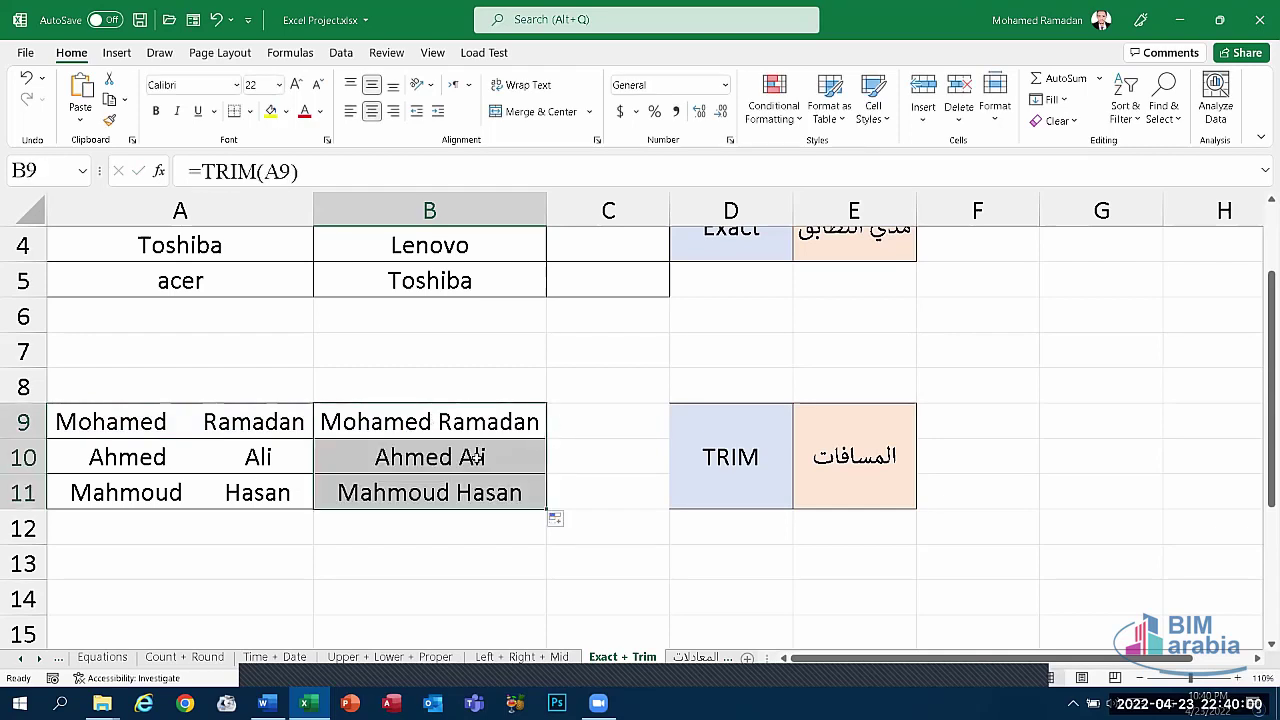
click(474, 457)
drag(480, 529, 447, 398)
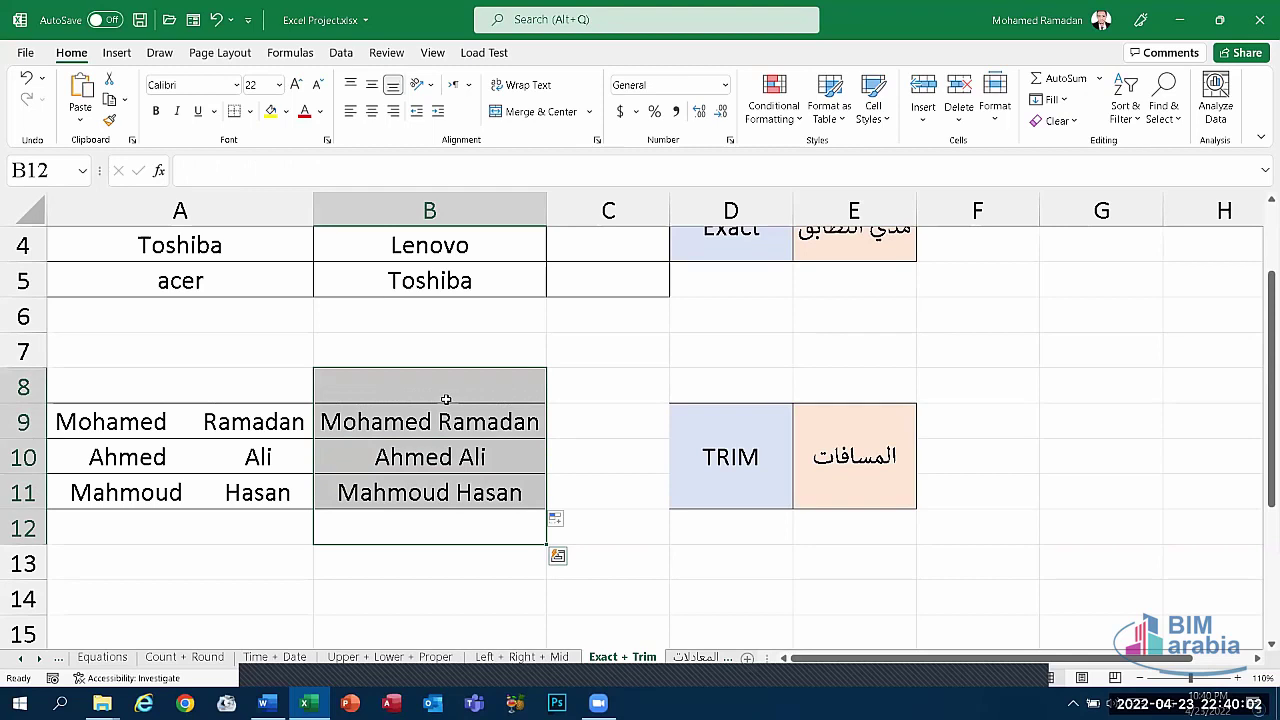
key(Delete)
click(440, 420)
text(=)
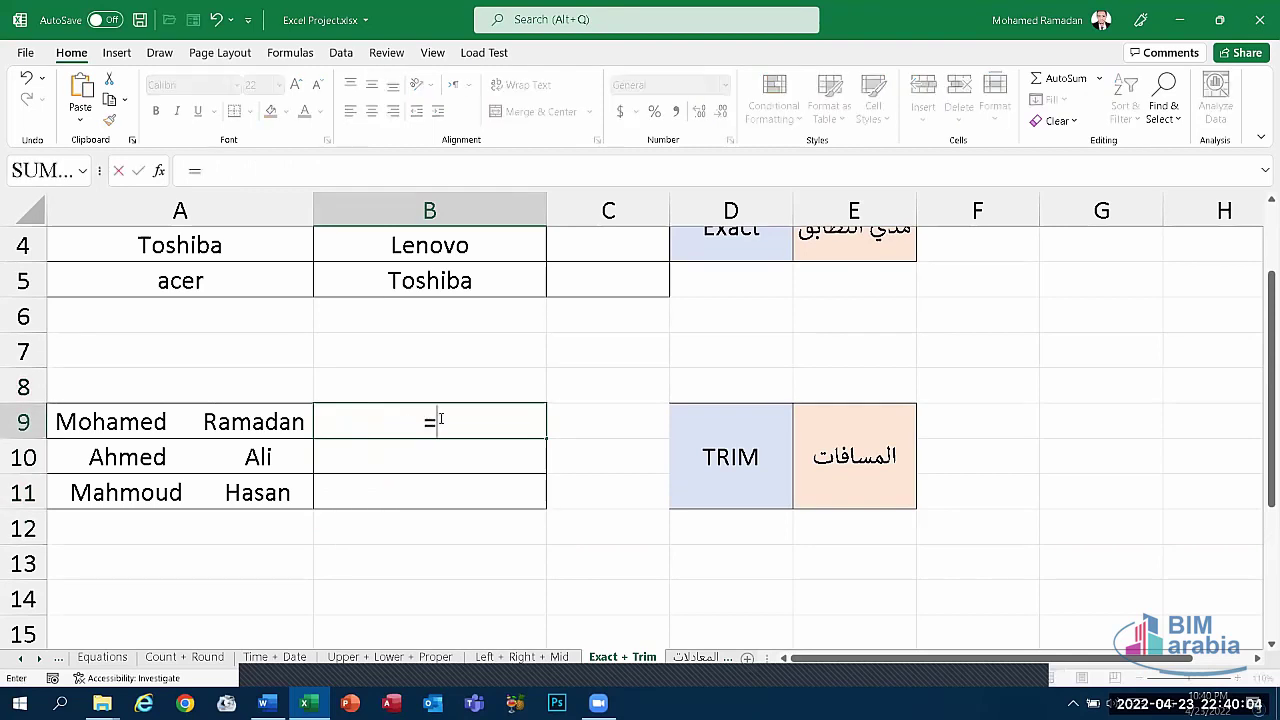
text(trim)
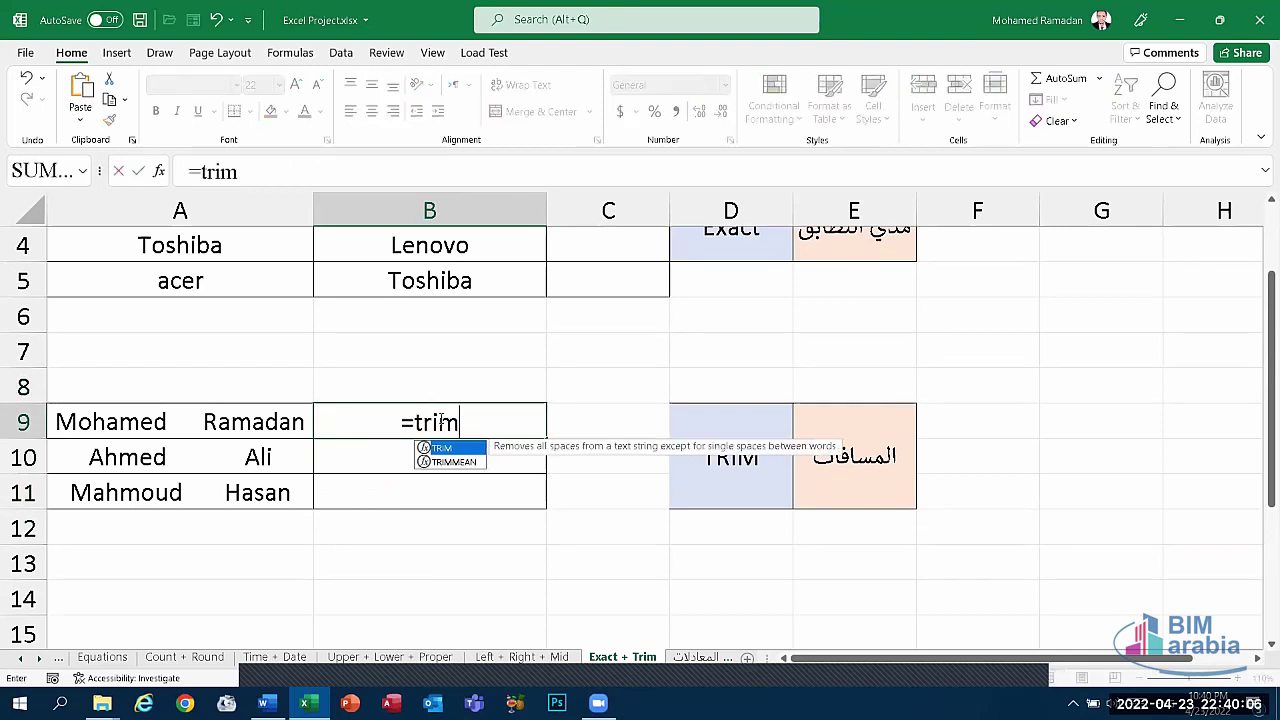
text(()
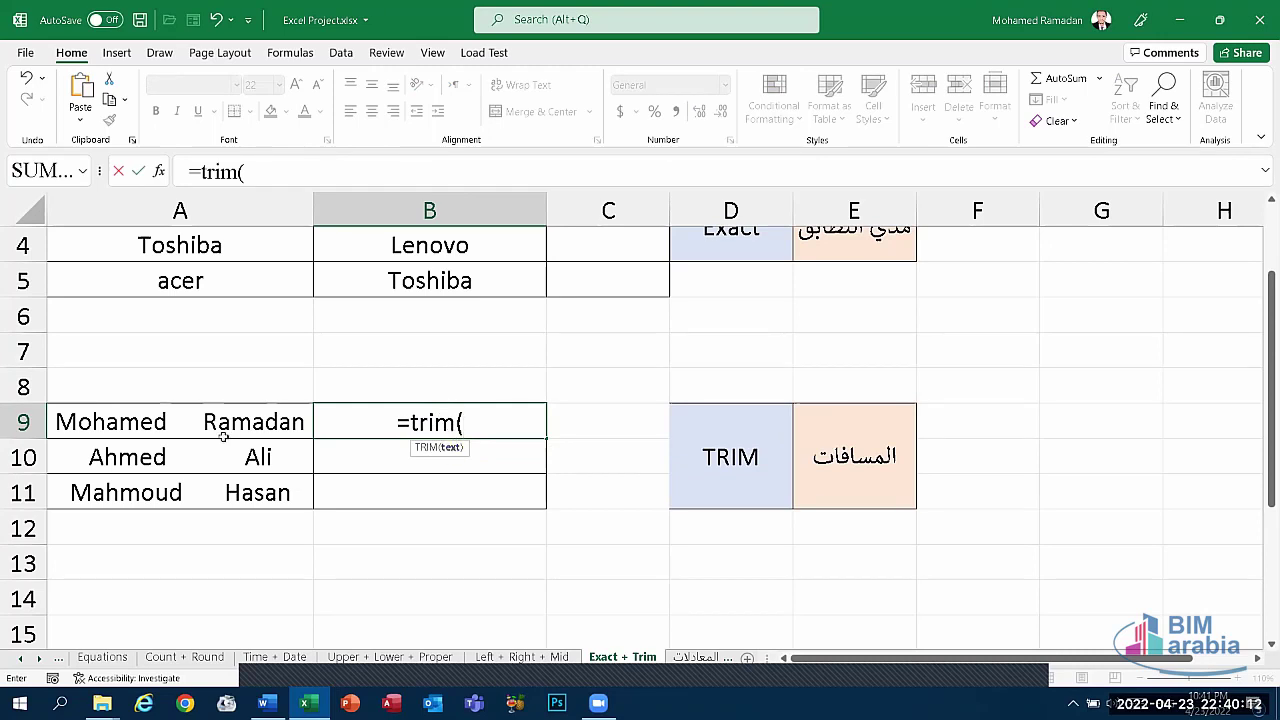
key(BackSpace)
key(BackSpace)
key(BackSpace)
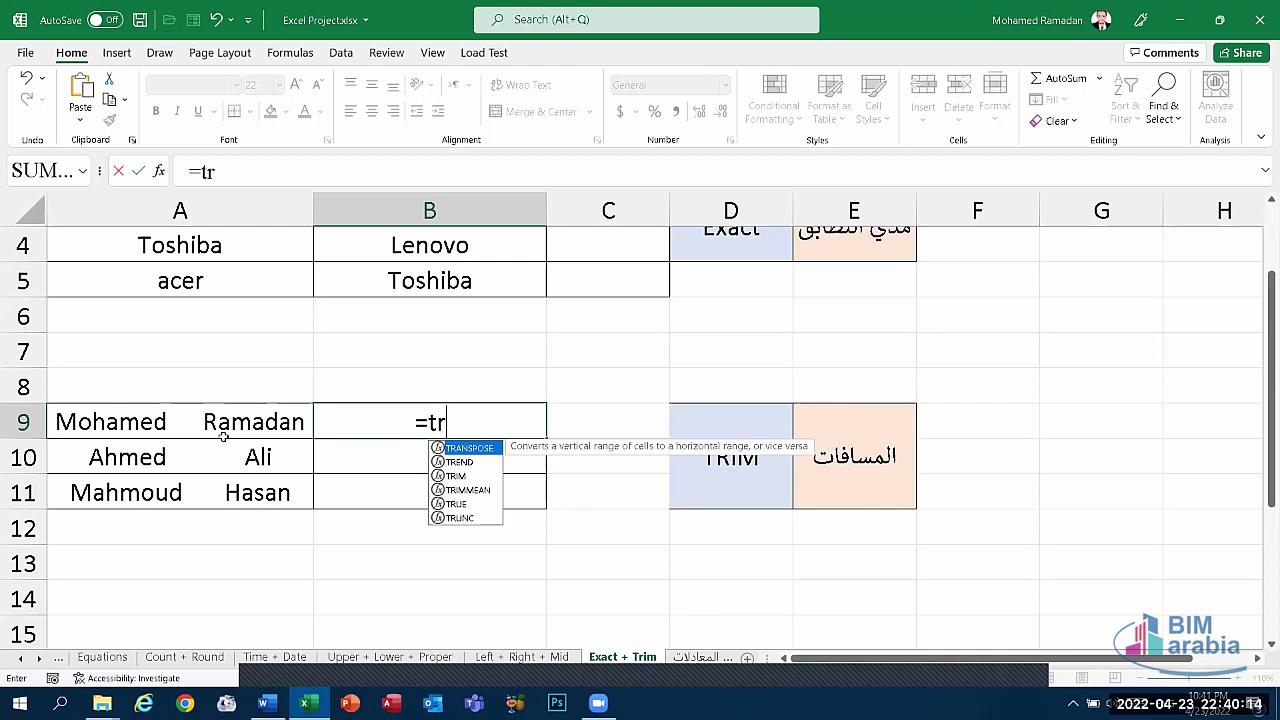
key(Escape)
click(465, 483)
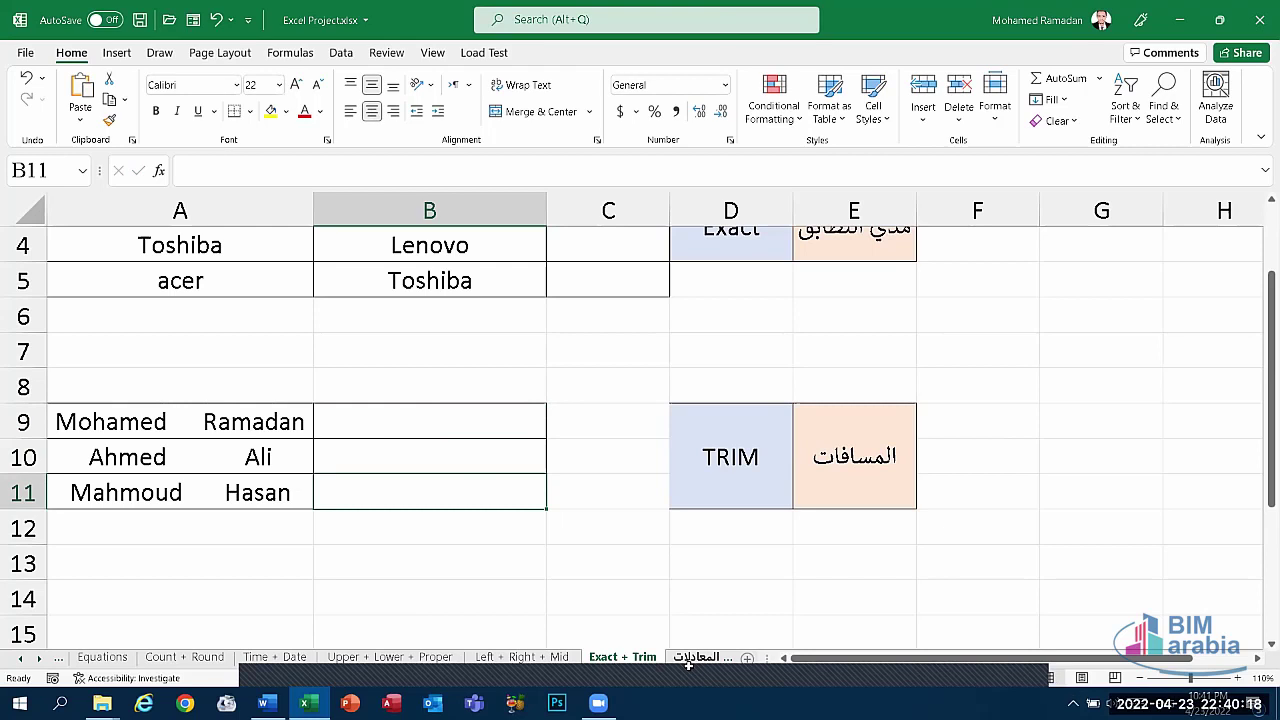
scroll(836, 514, up, 1)
- Move to the Type of IF sheet, survey its empty total columns, and select D2
click(683, 458)
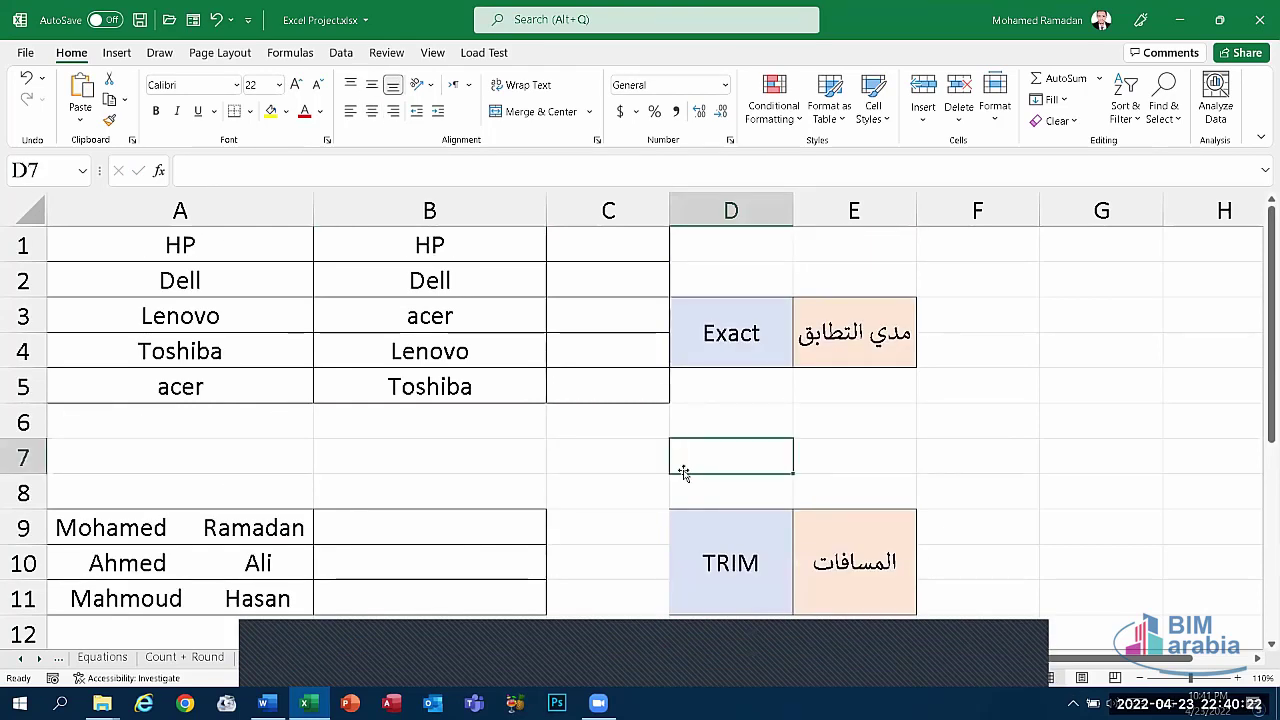
key(ctrl+Page_Down)
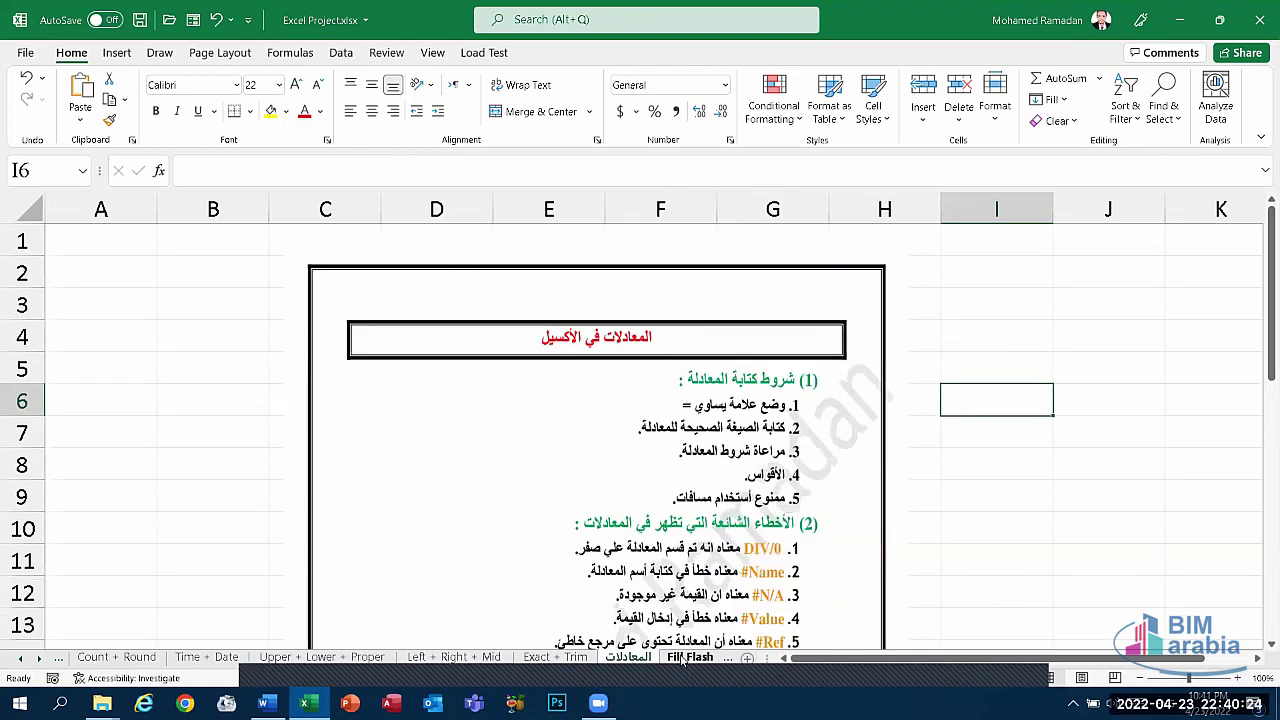
key(ctrl+Page_Down)
key(ctrl+Page_Down)
key(ctrl+Page_Down)
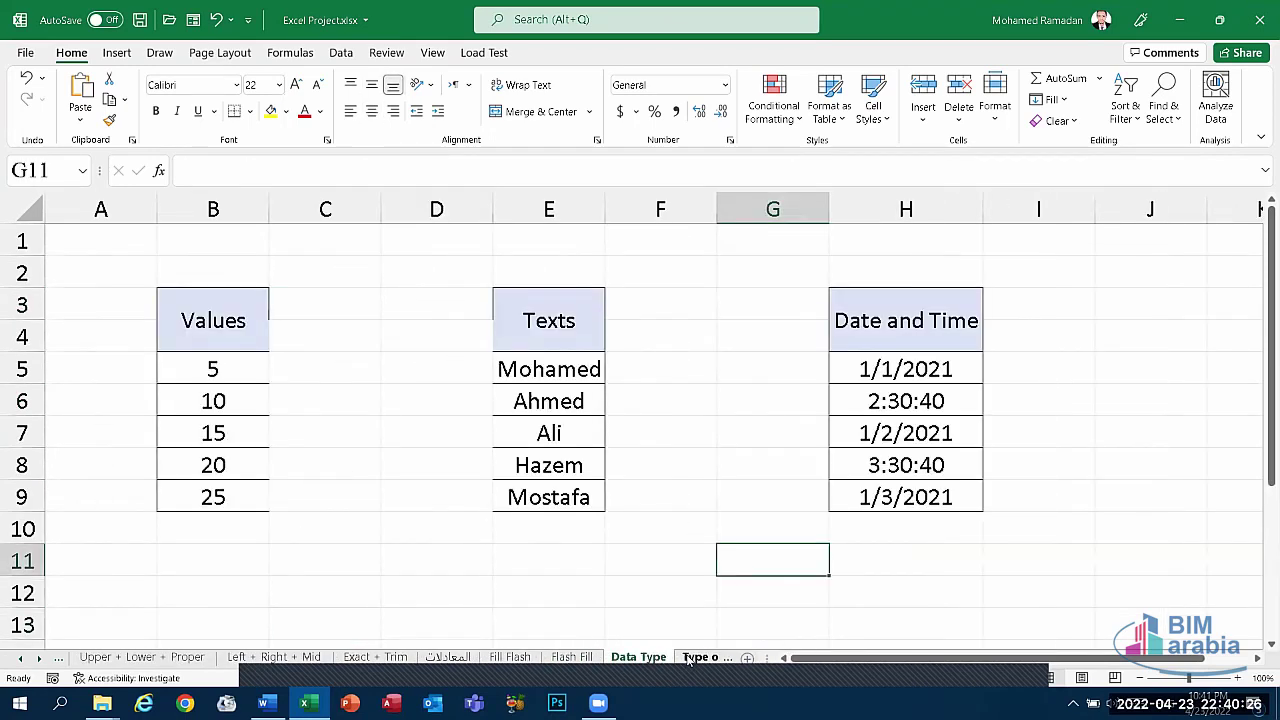
click(688, 658)
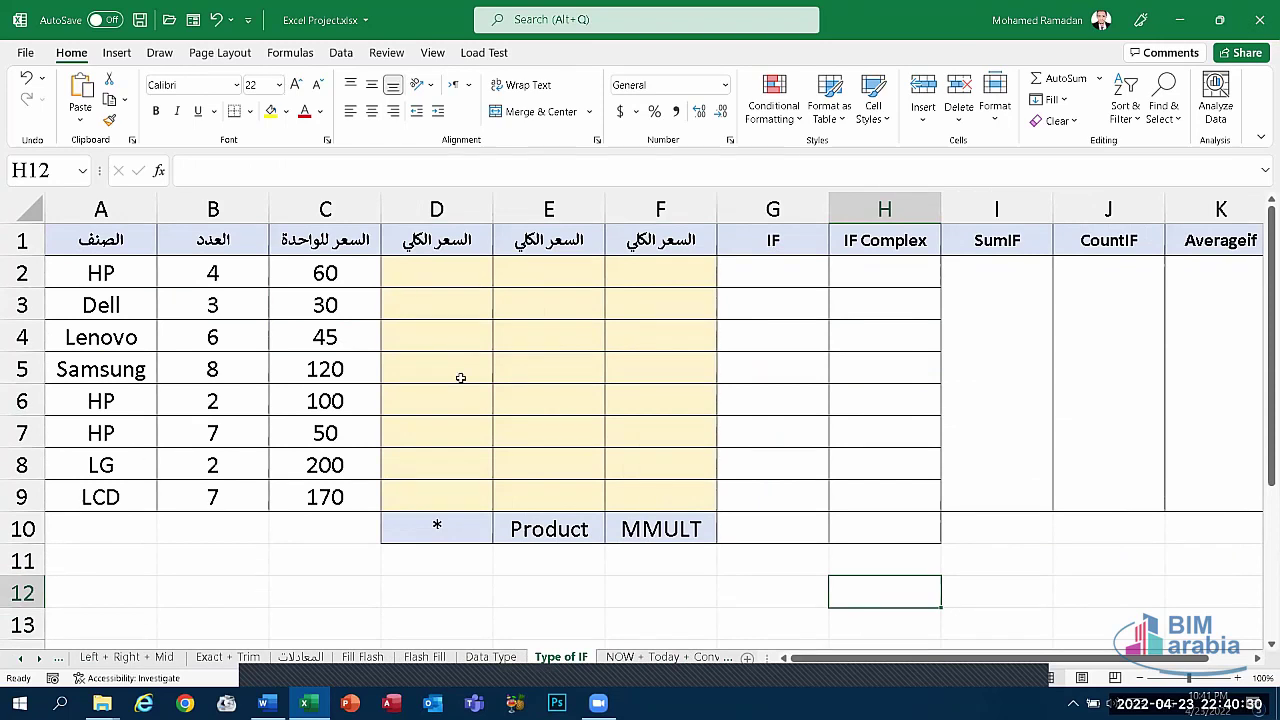
drag(801, 277, 827, 398)
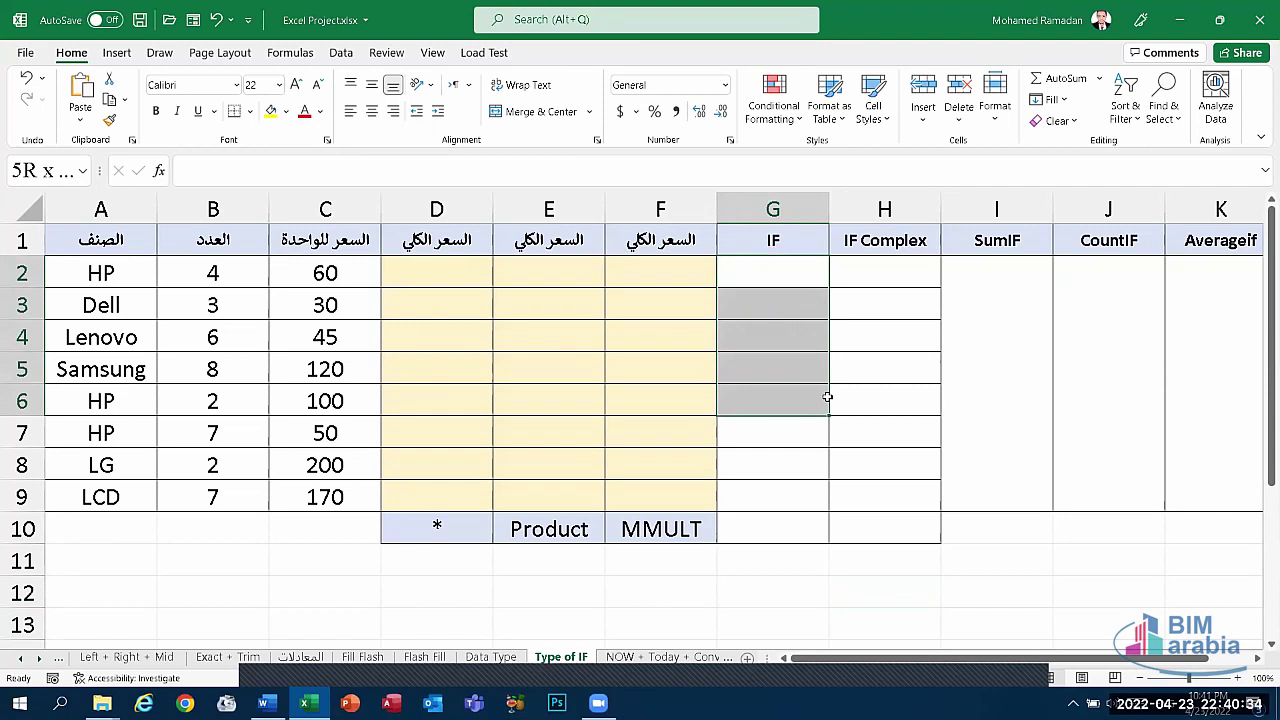
drag(827, 398, 1188, 480)
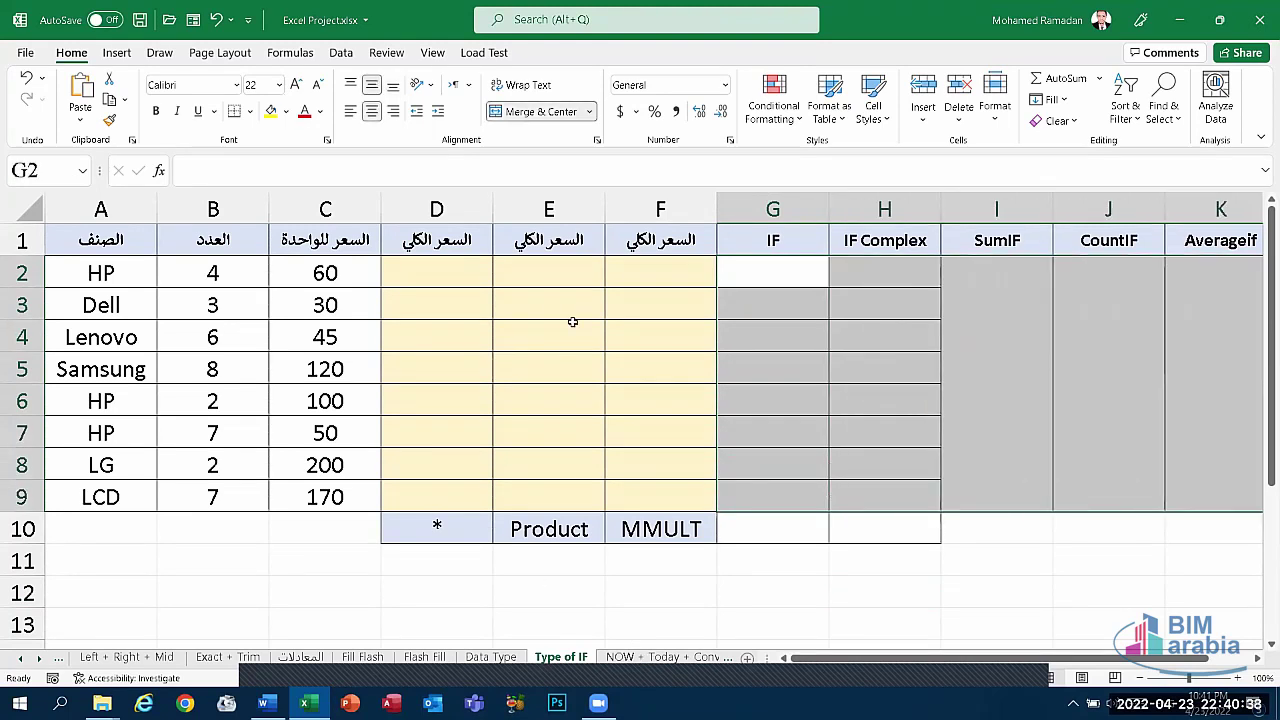
click(481, 276)
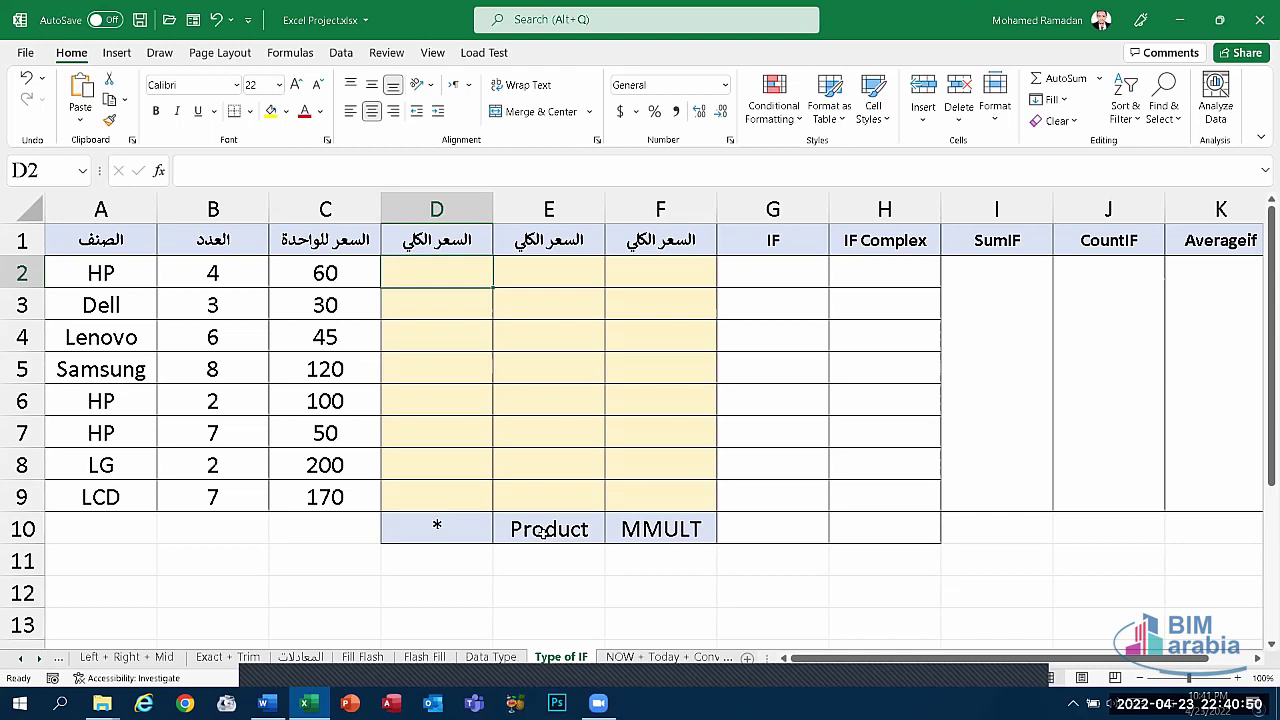
- Enter =B2*C2 in D2 to compute the HP total of 240
text(=)
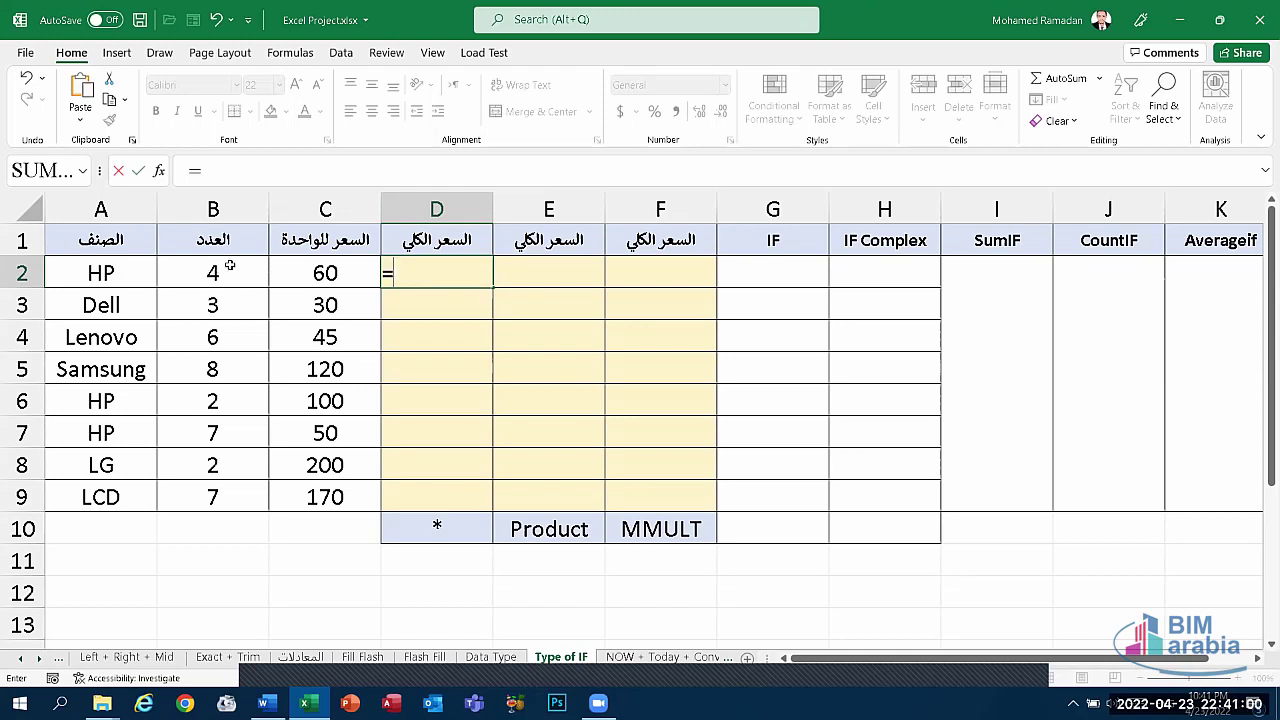
key(Left)
key(Left)
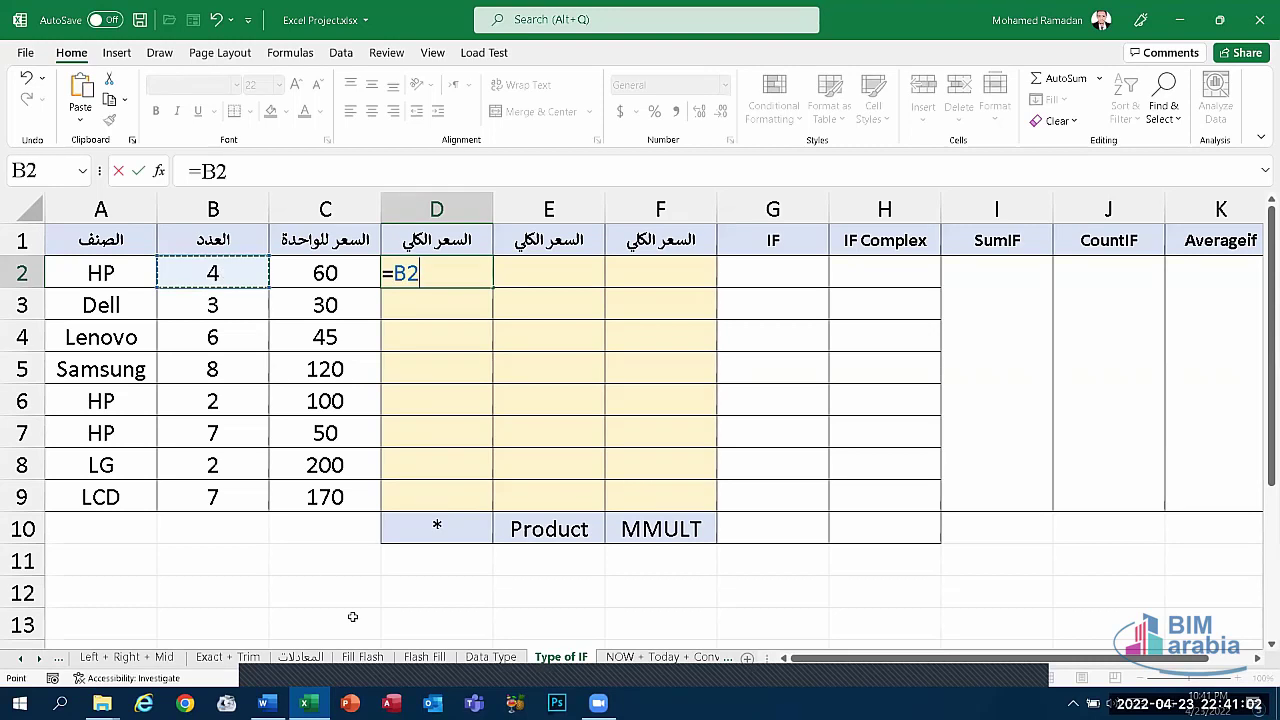
text(*)
key(Left)
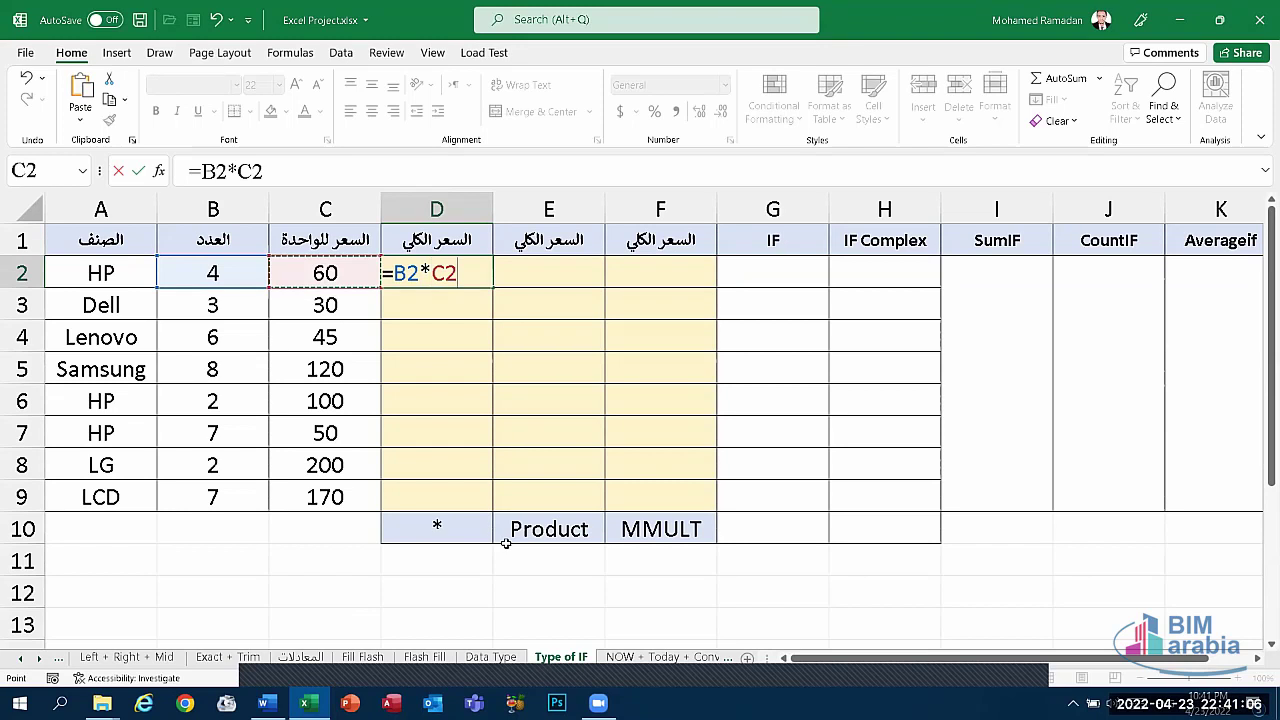
key(Return)
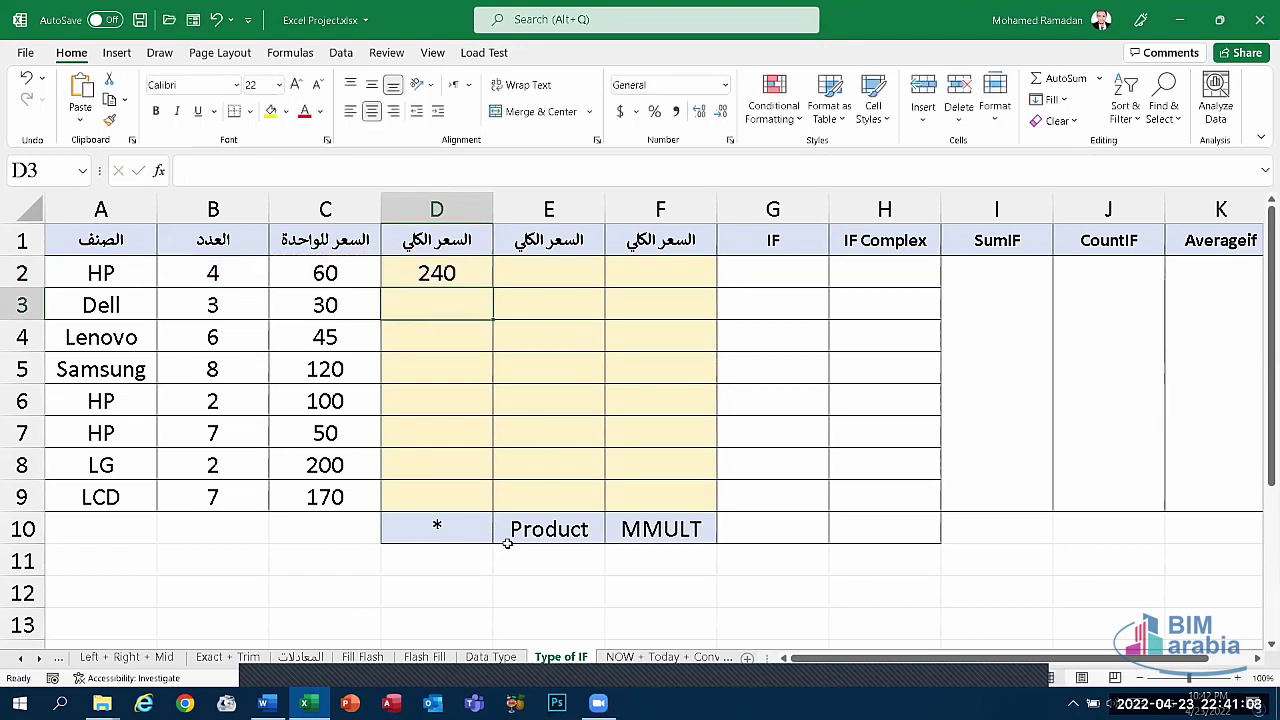
click(434, 279)
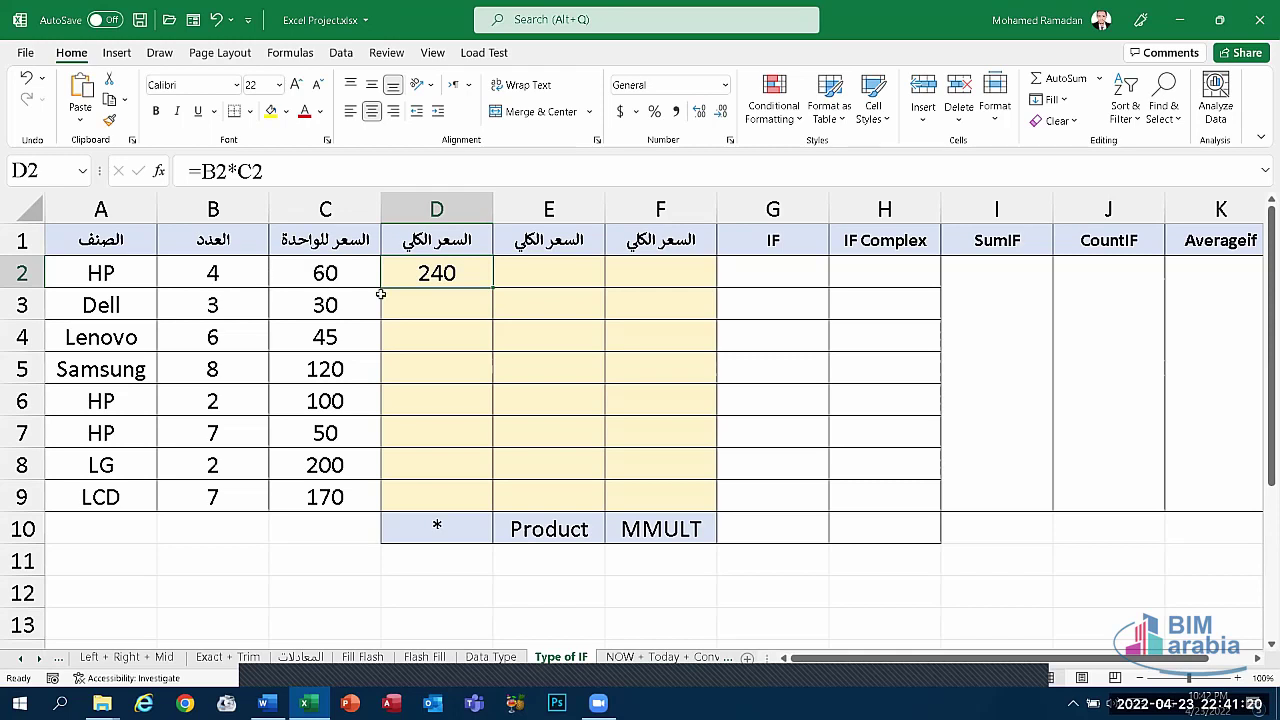
- Enter =PRODUCT(B2,C2) in E2, also giving 240
click(531, 279)
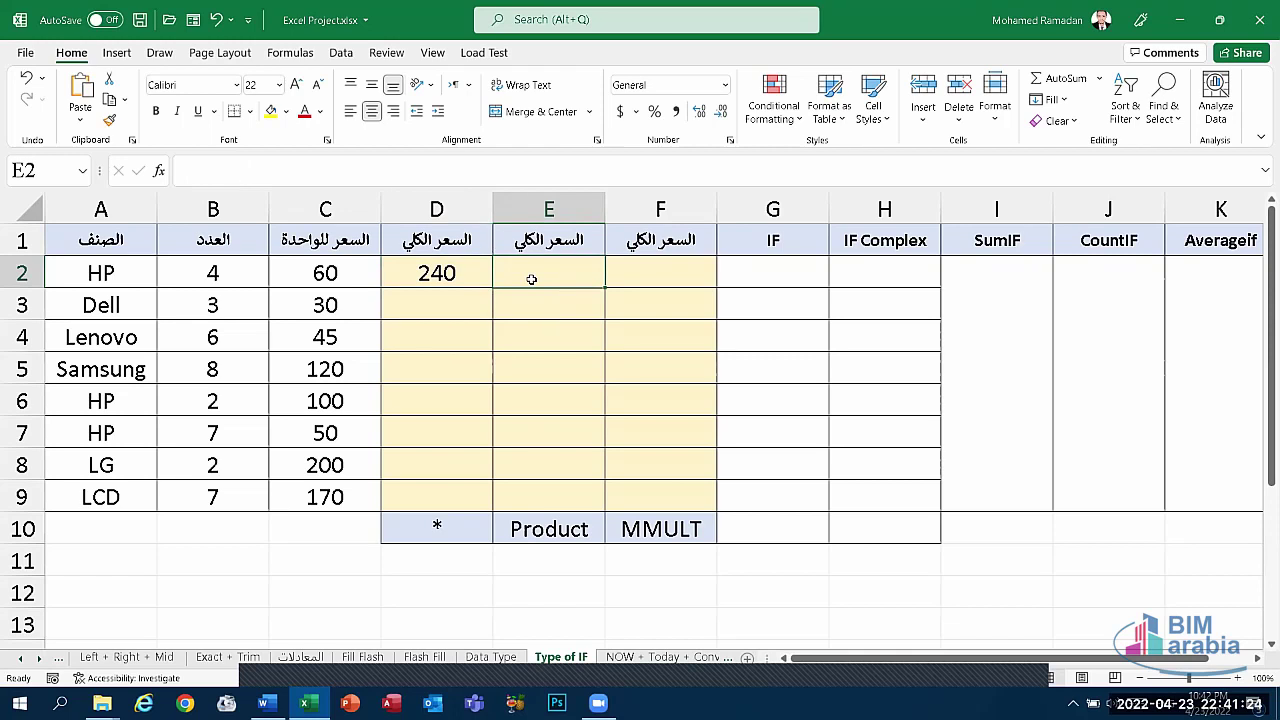
text(=prod)
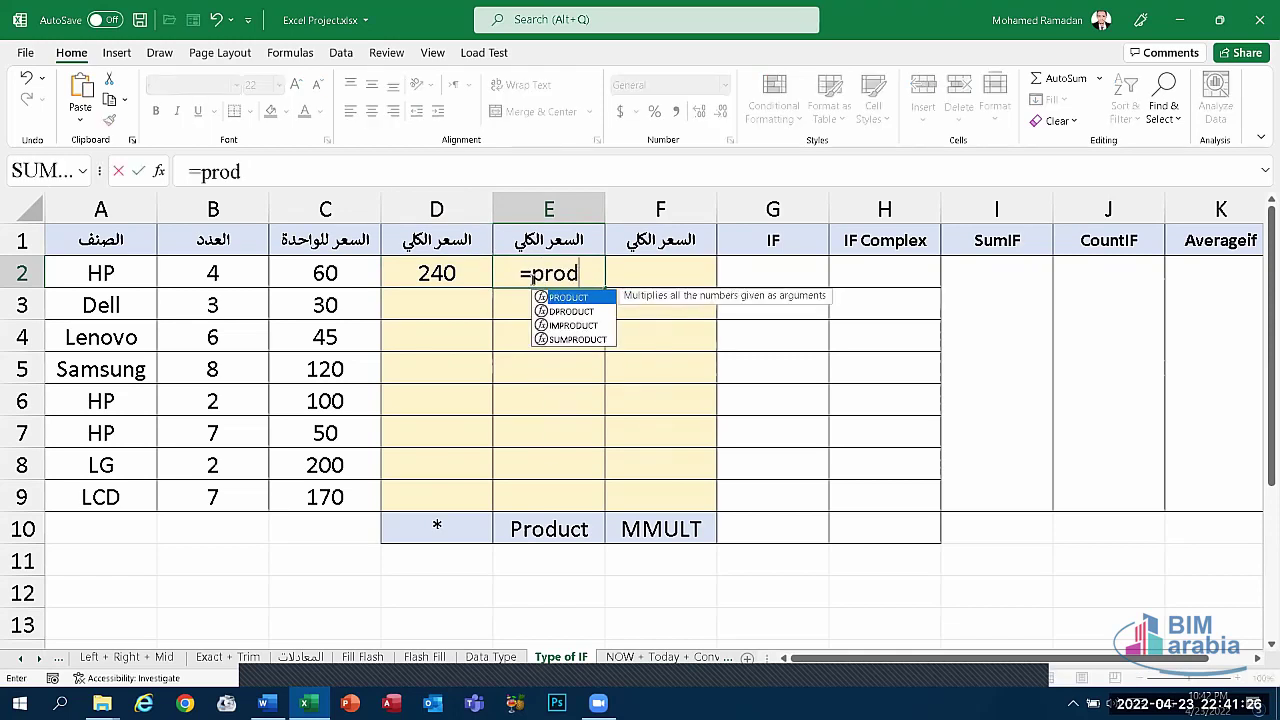
text(uct)
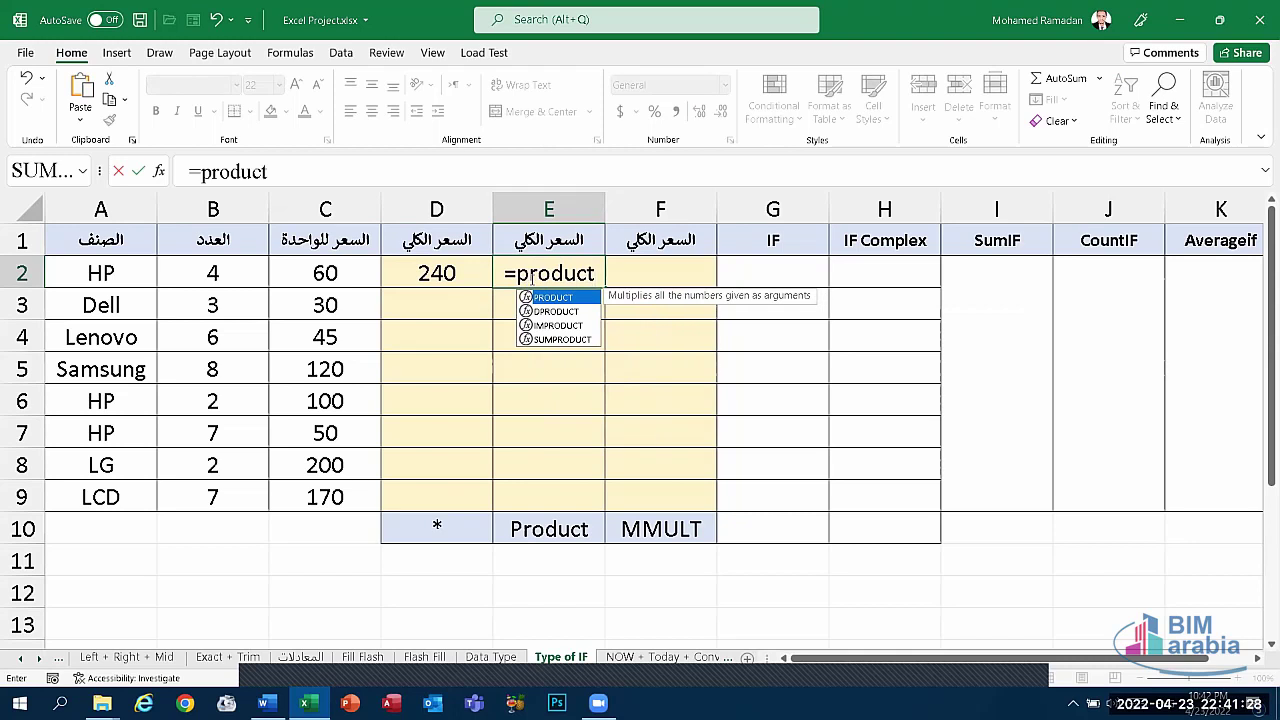
text(()
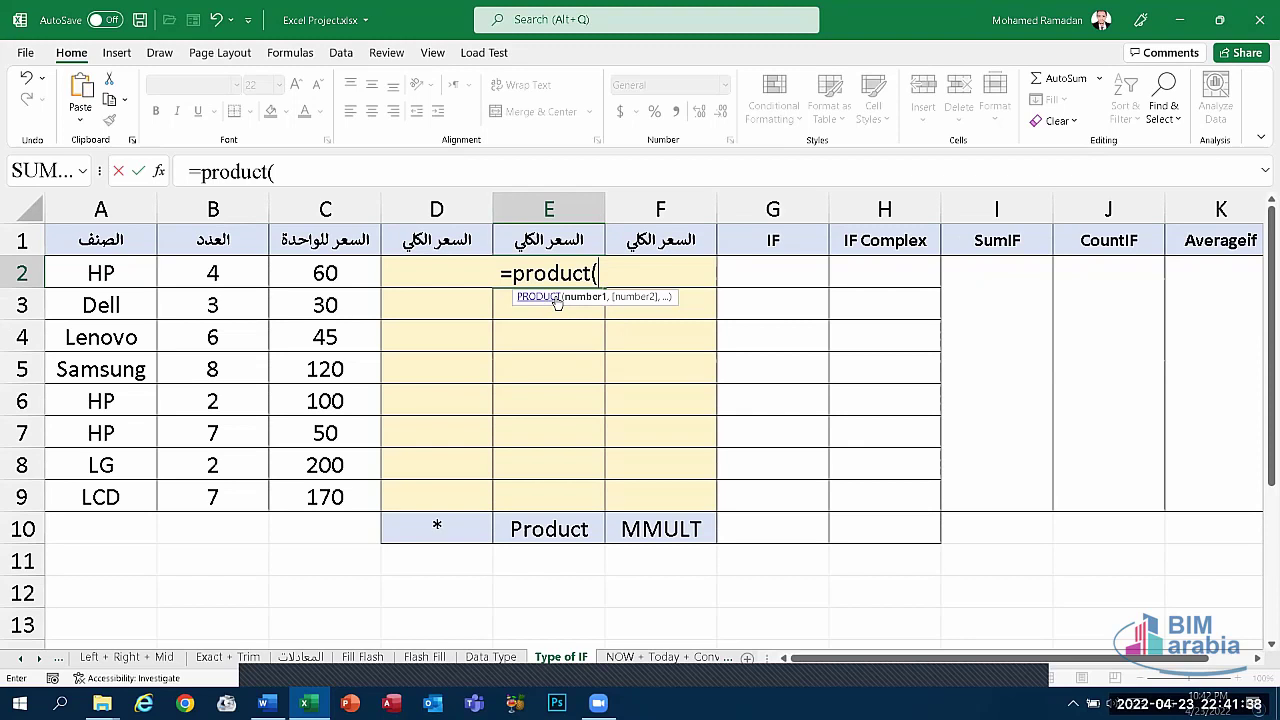
click(216, 280)
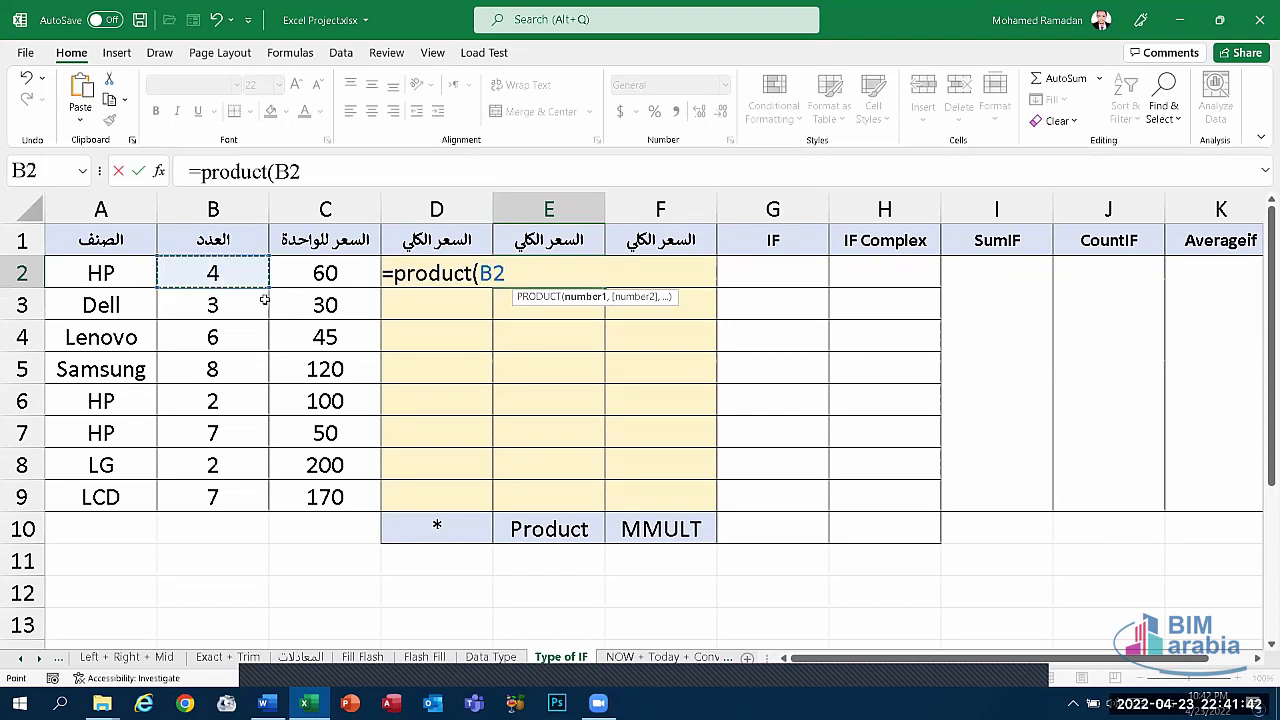
text(,)
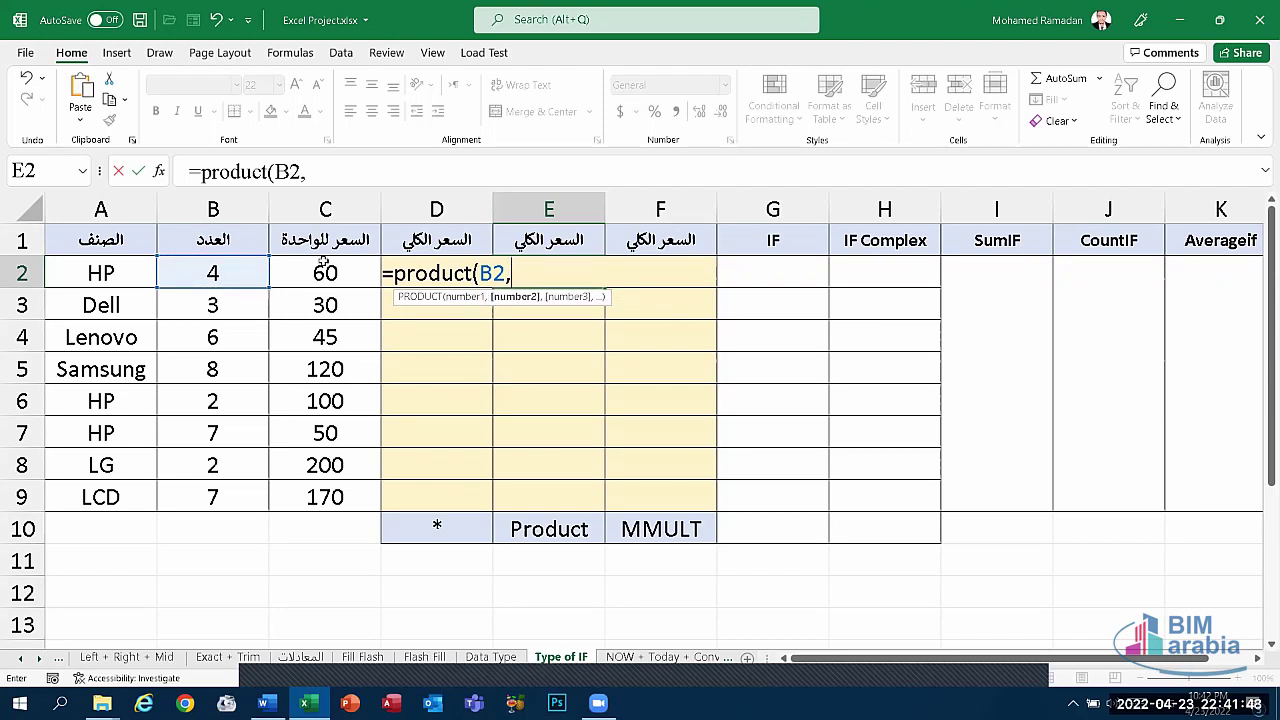
click(328, 270)
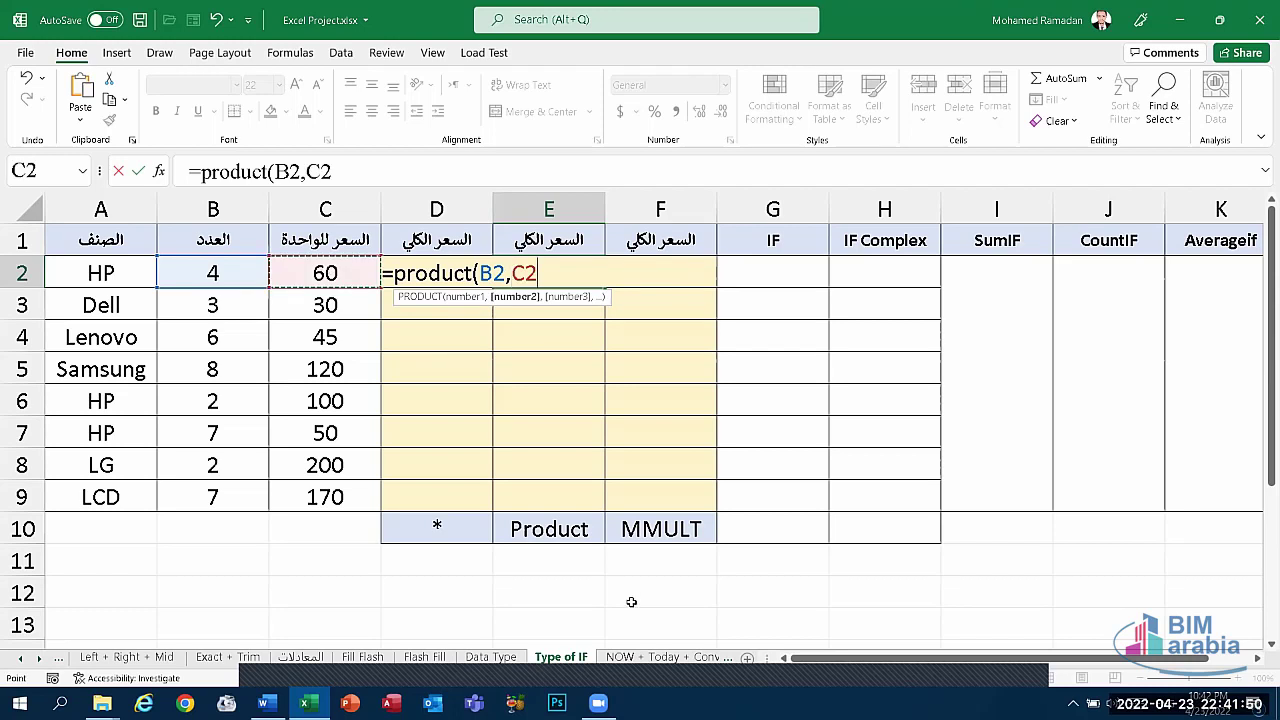
text())
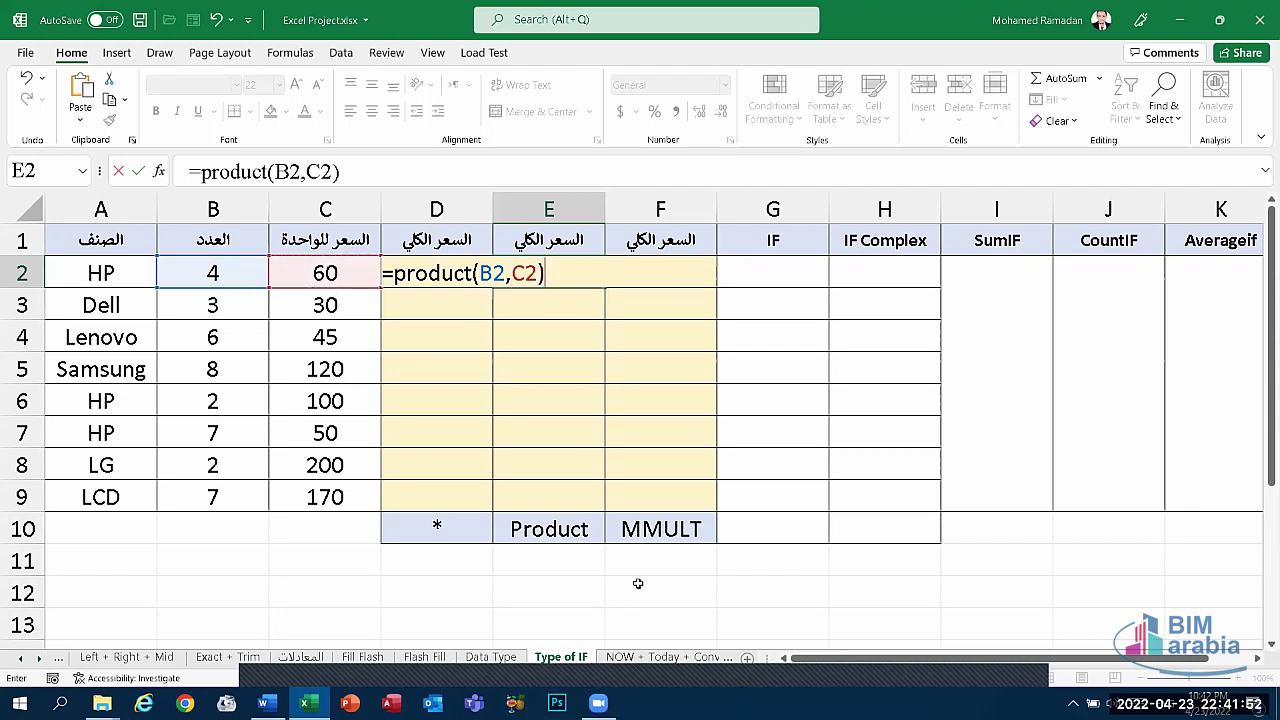
key(Return)
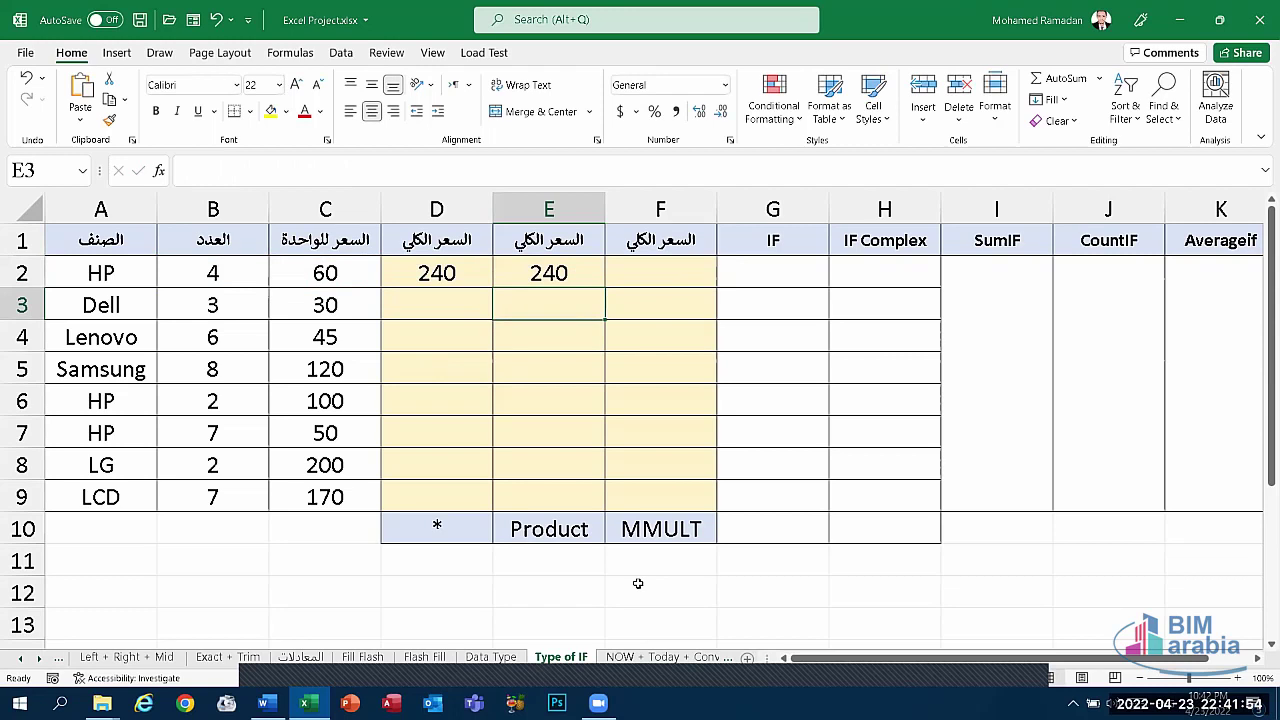
key(Up)
key(Right)
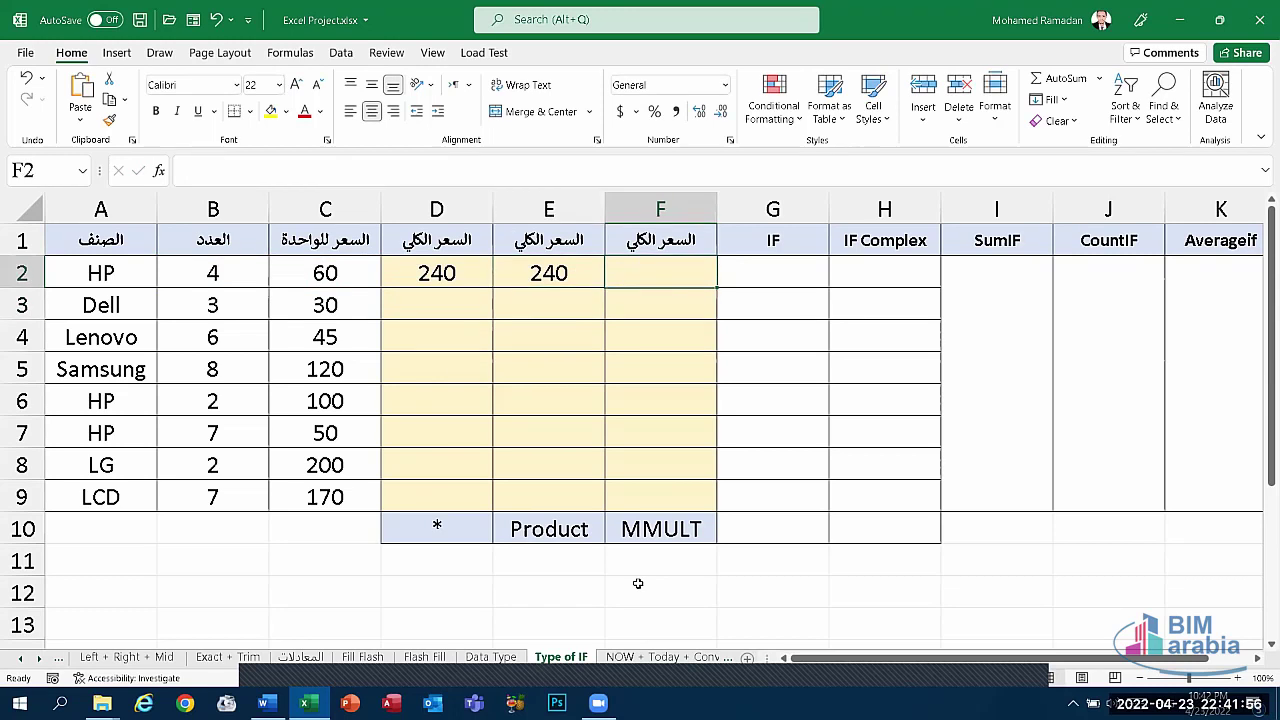
- Enter =MMULT(B2,C2) in F2 to compute the first total price
text(=m)
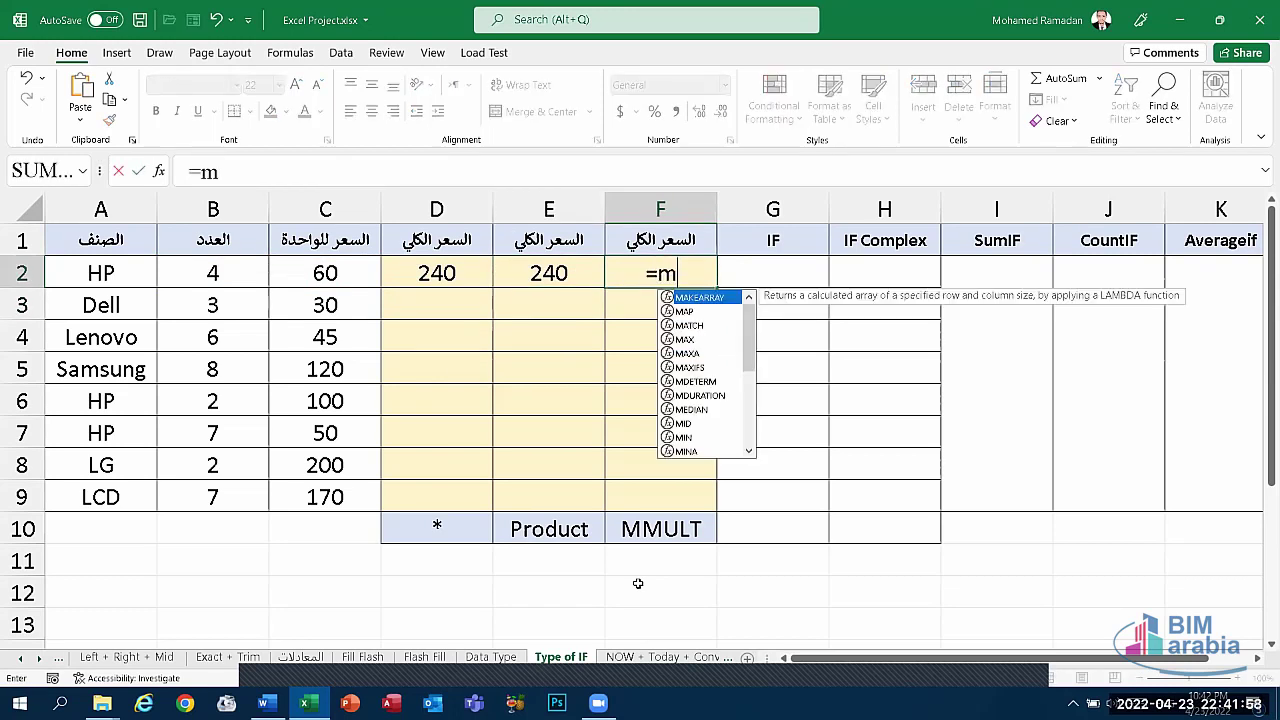
text(mul)
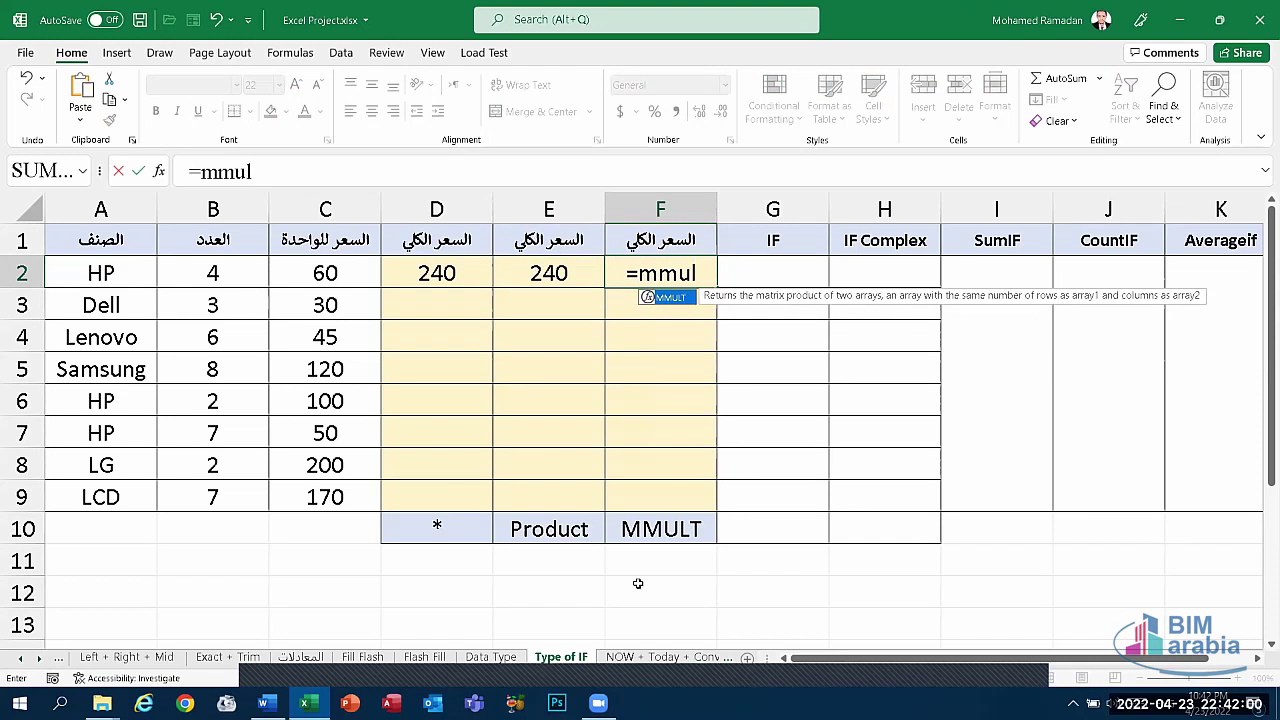
text(t()
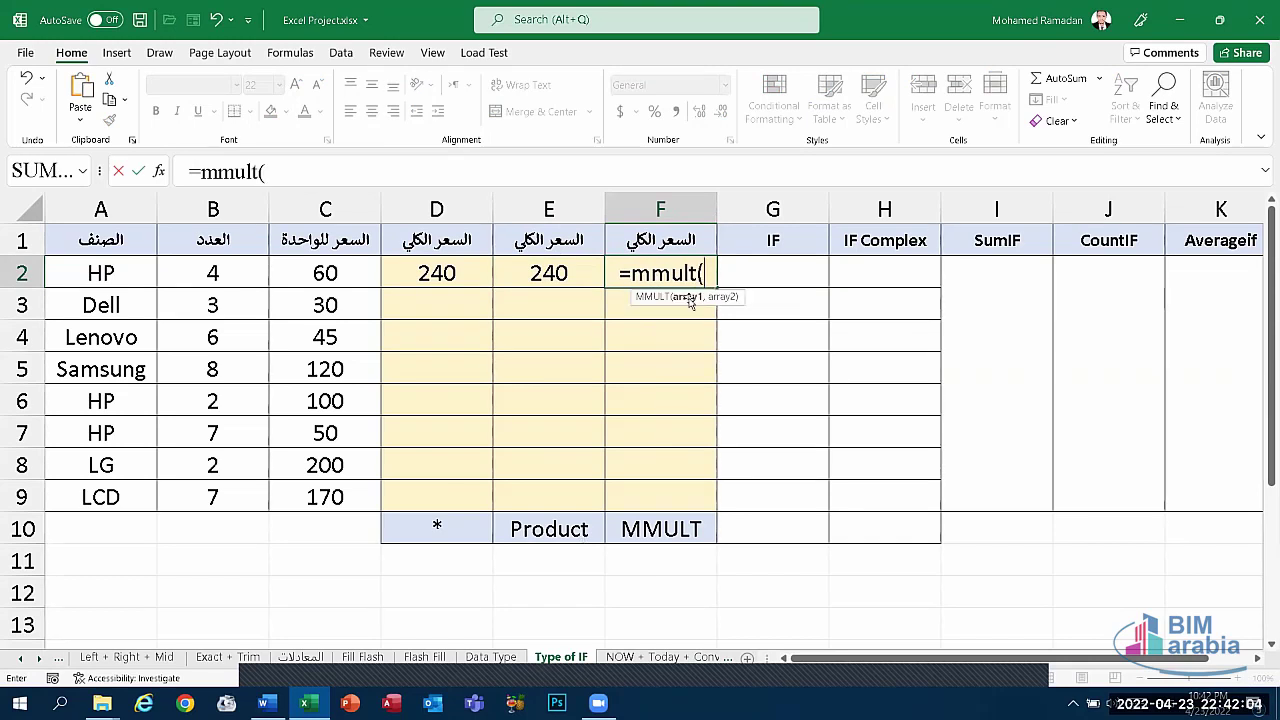
click(205, 273)
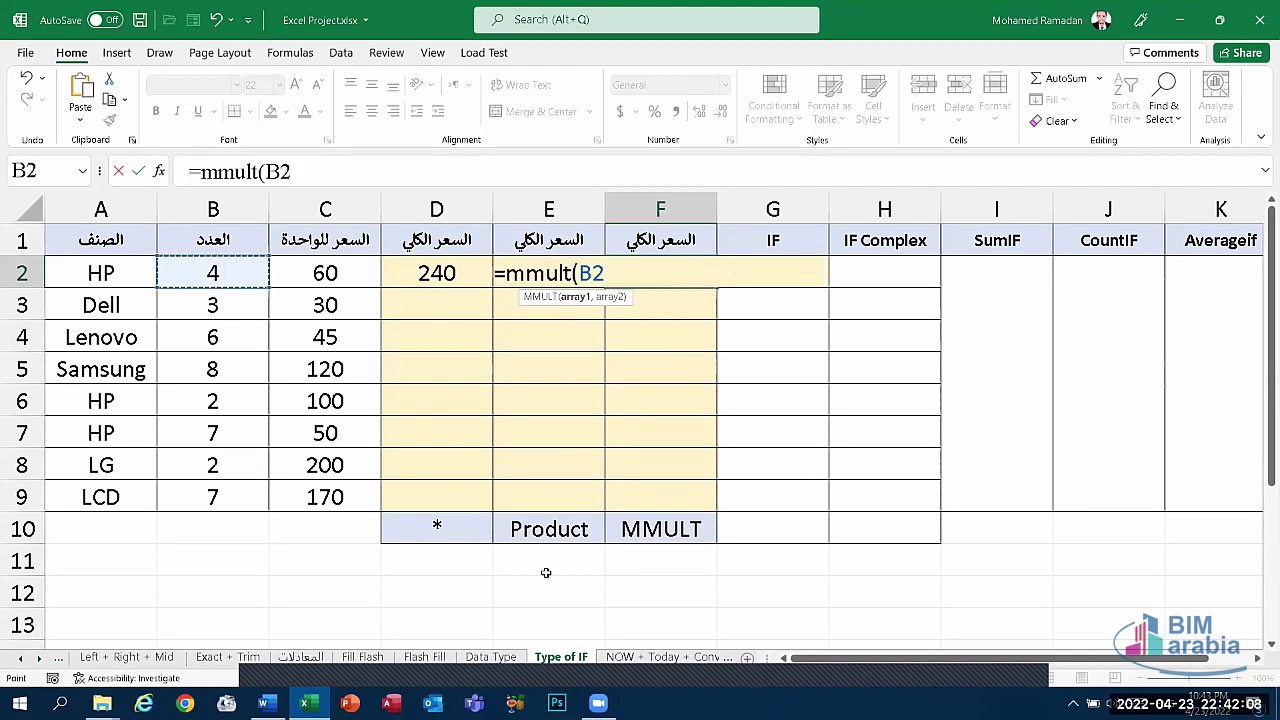
text(,)
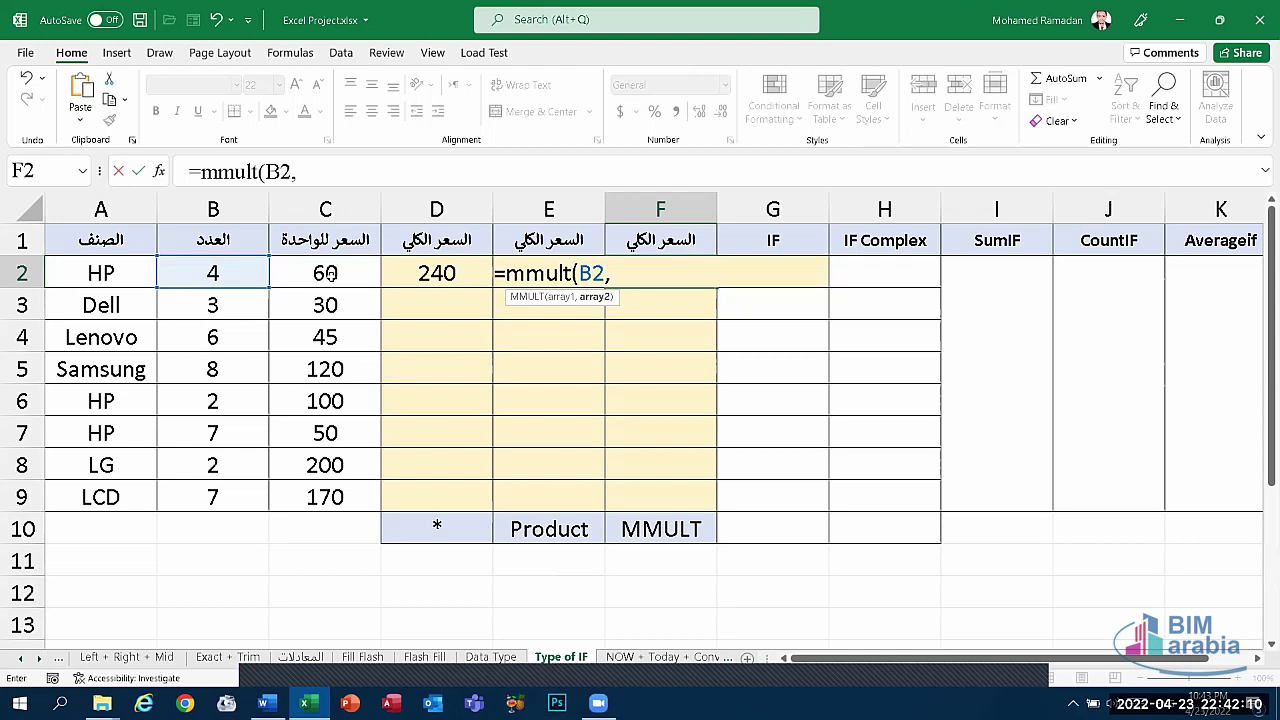
click(328, 277)
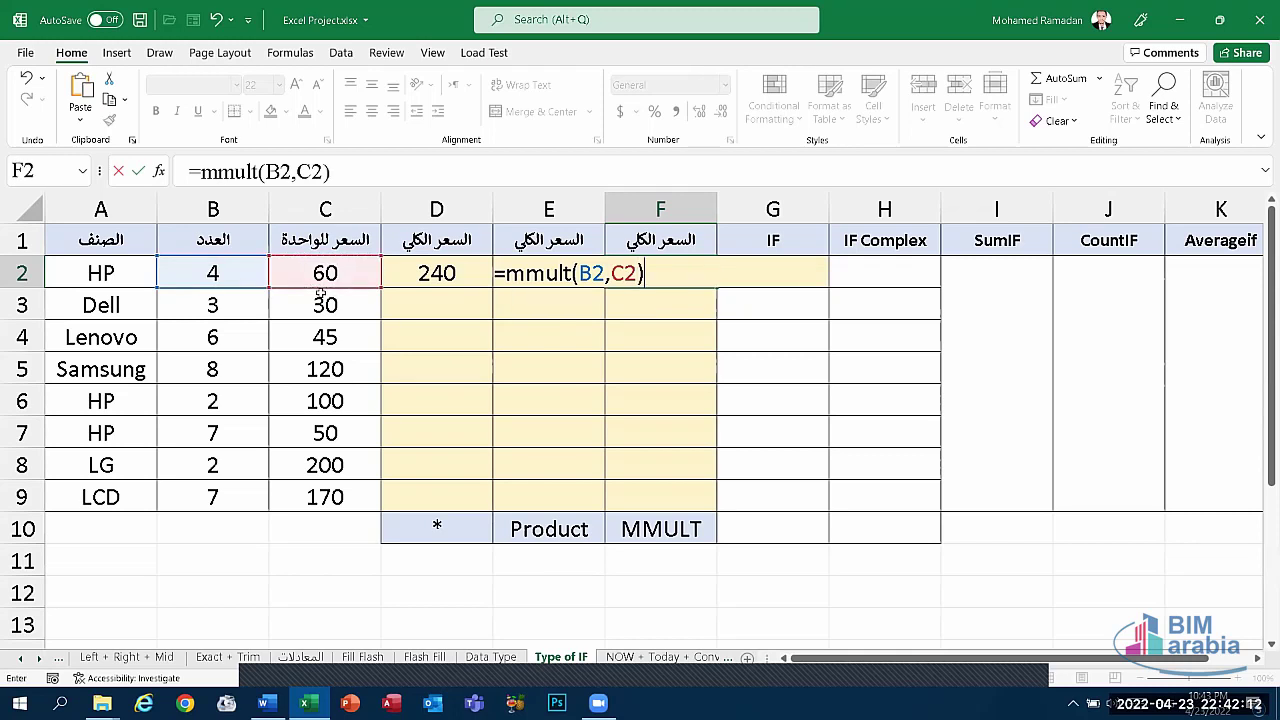
key(Return)
- Fill the *, PRODUCT and MMULT total formulas in D2, E2 and F2 down to row 9
click(437, 273)
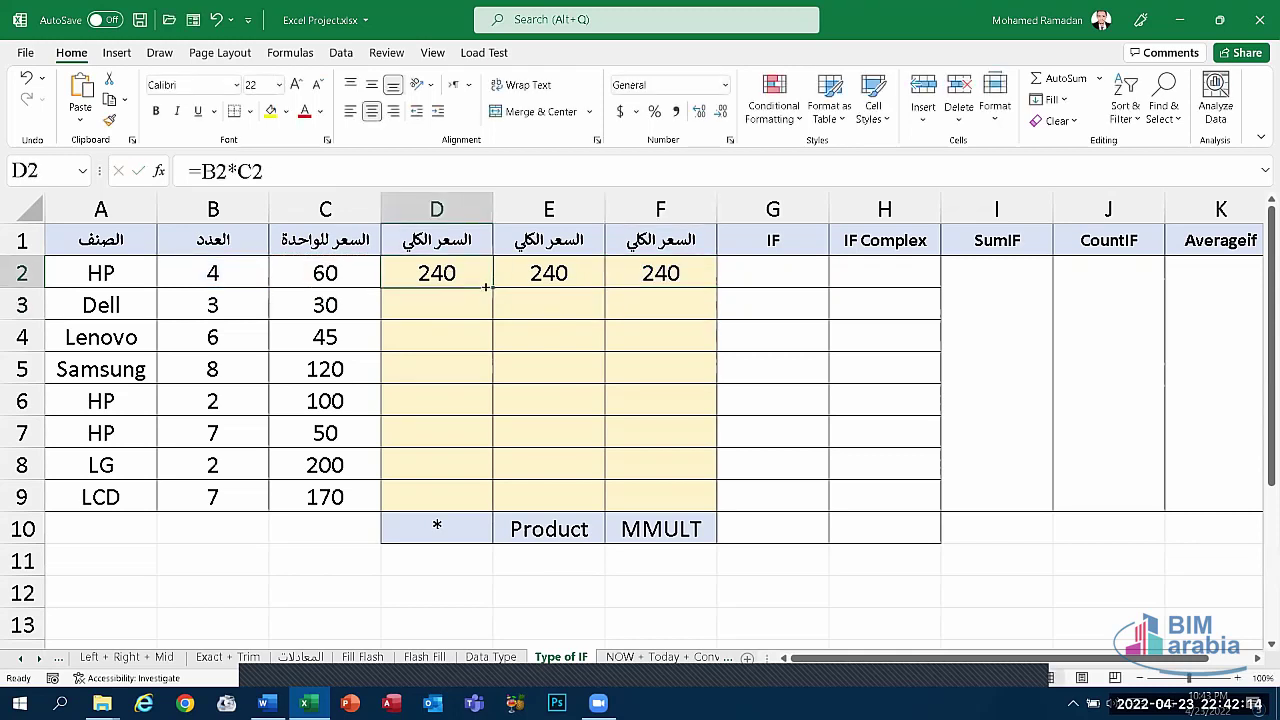
double_click(492, 288)
click(544, 275)
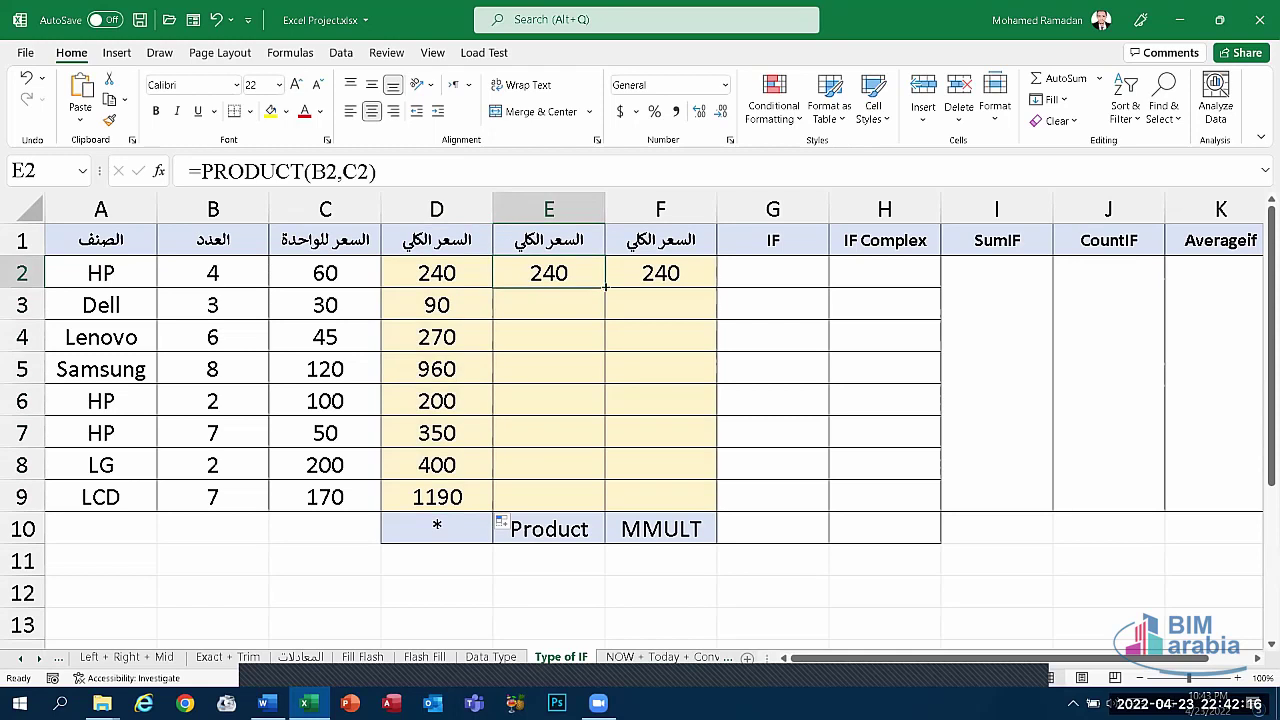
double_click(605, 287)
click(663, 274)
double_click(717, 287)
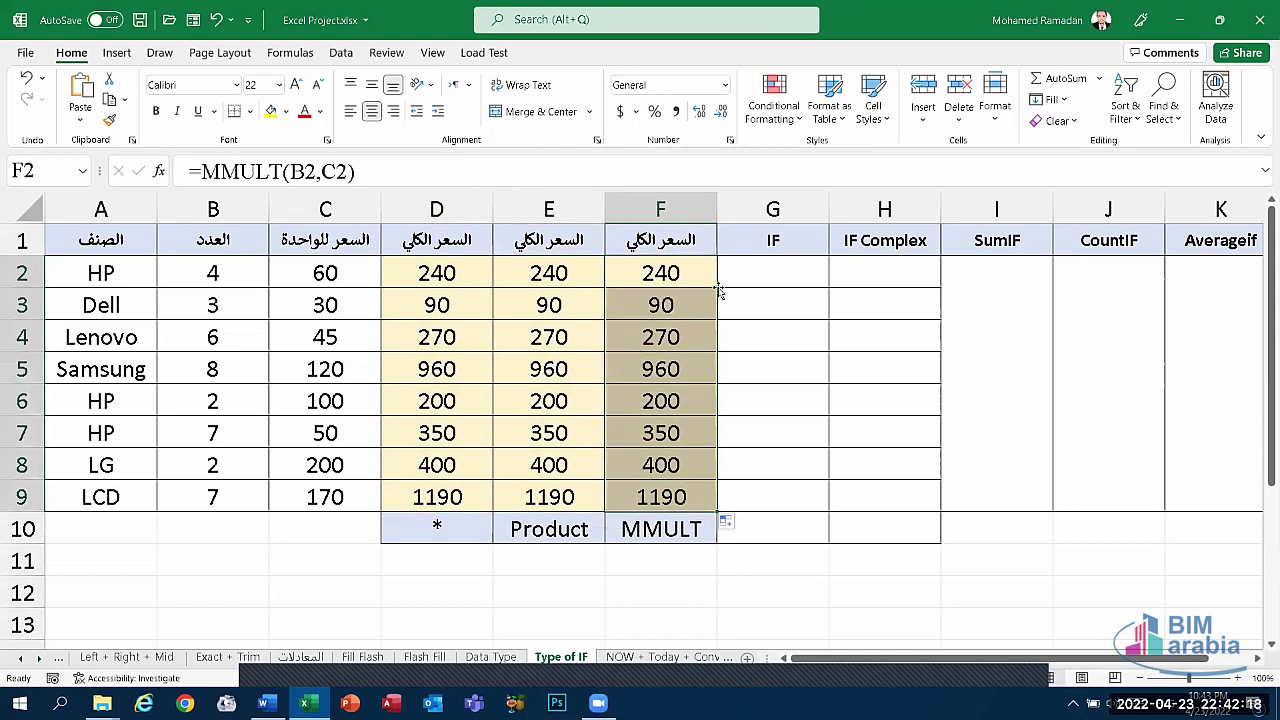
- Clear all computed total prices in D2:F9
click(655, 425)
drag(658, 275, 433, 492)
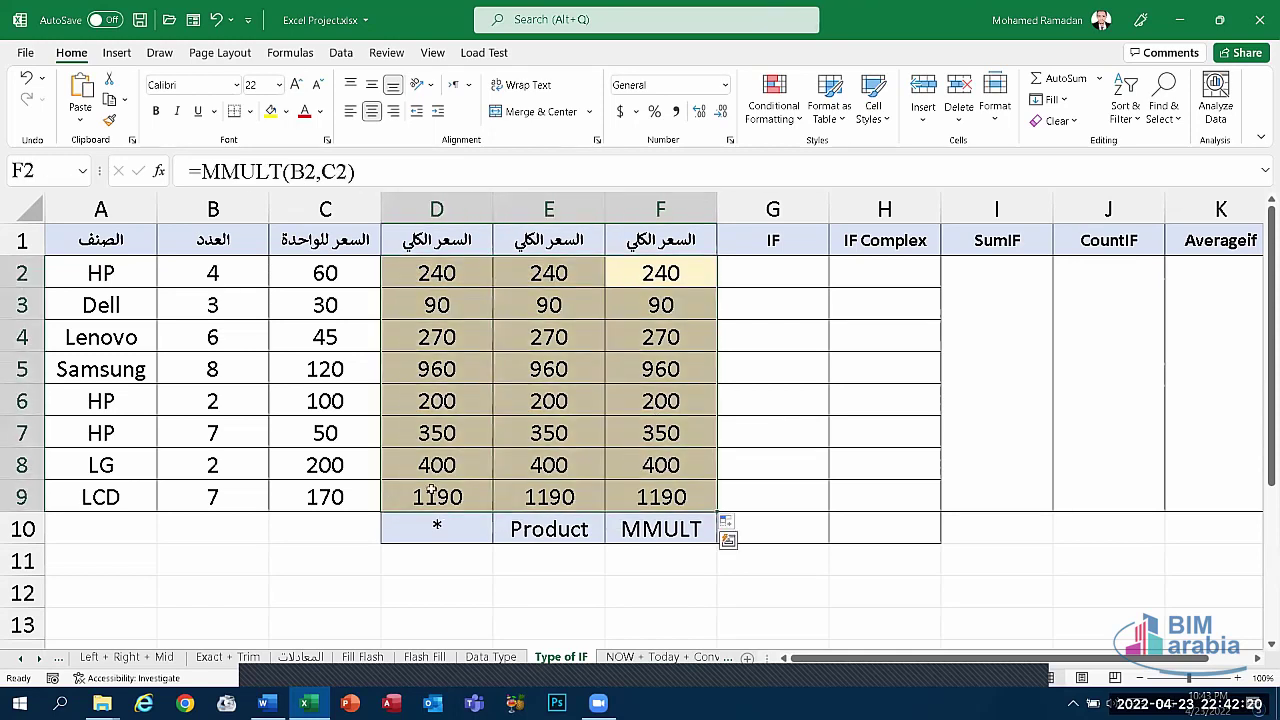
key(Delete)
click(464, 496)
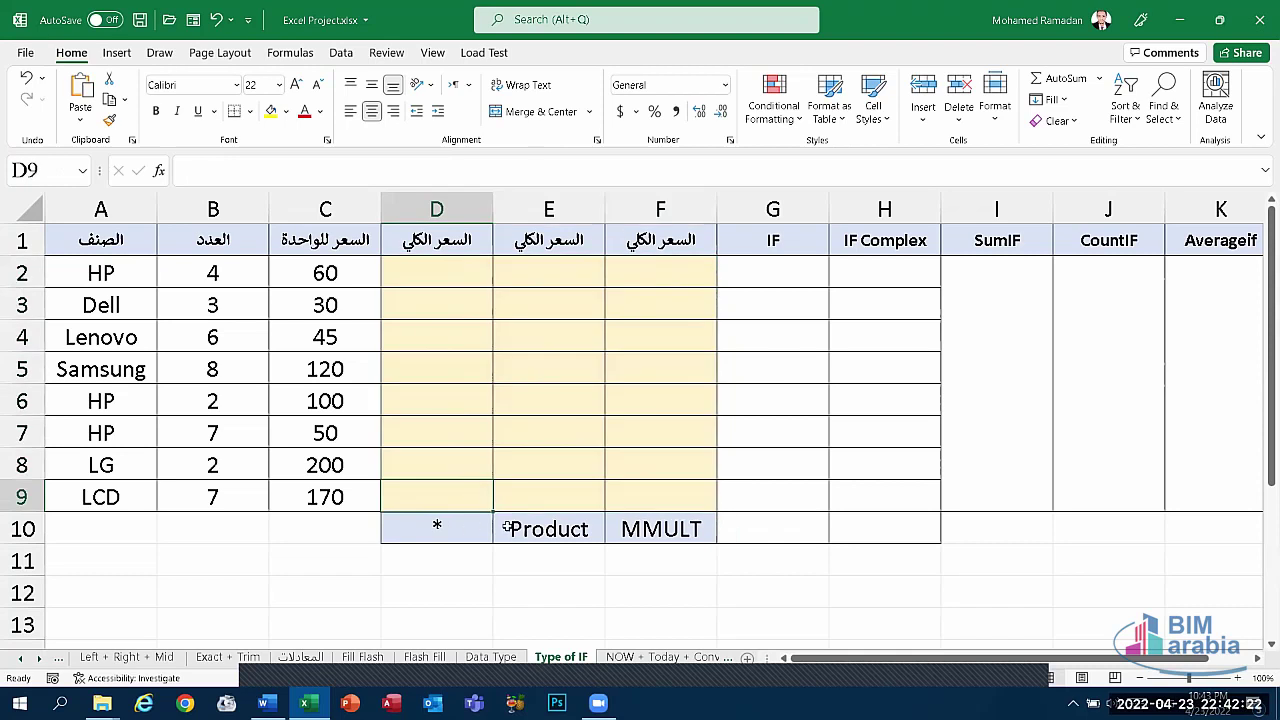
- Enter =B2*C2 in D2 to get the first total price of 240
click(400, 530)
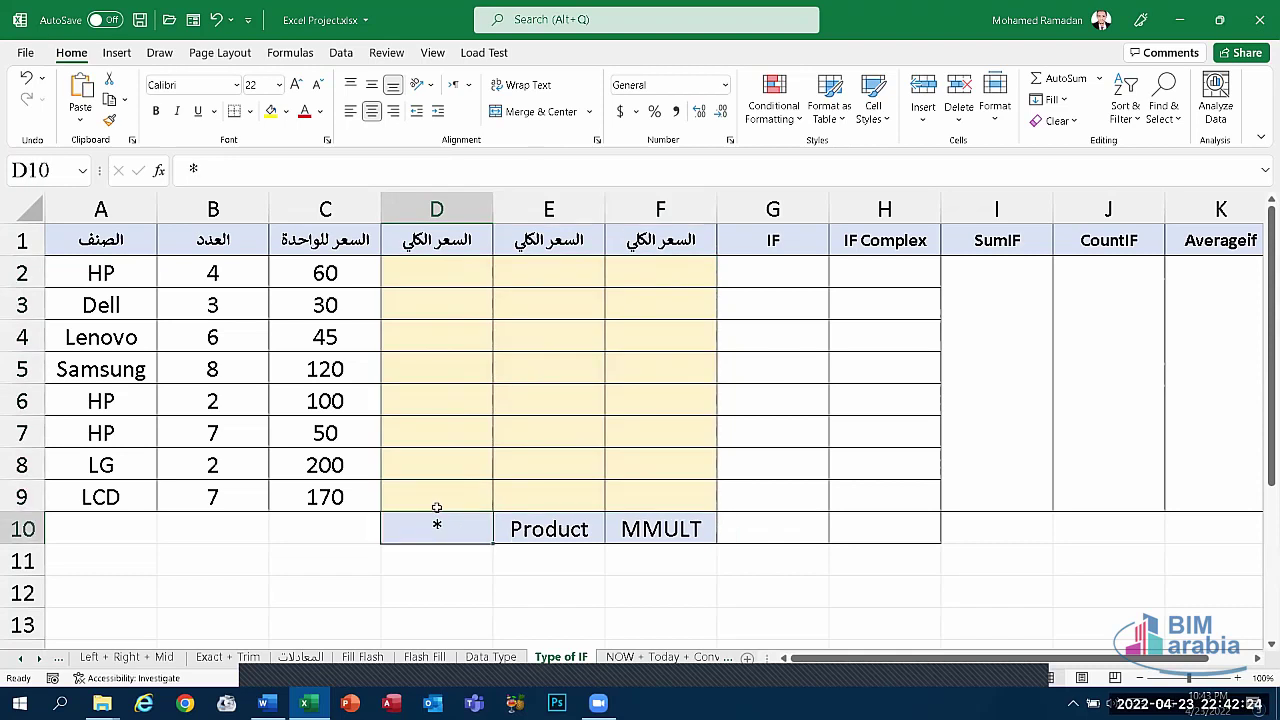
click(445, 272)
text(=)
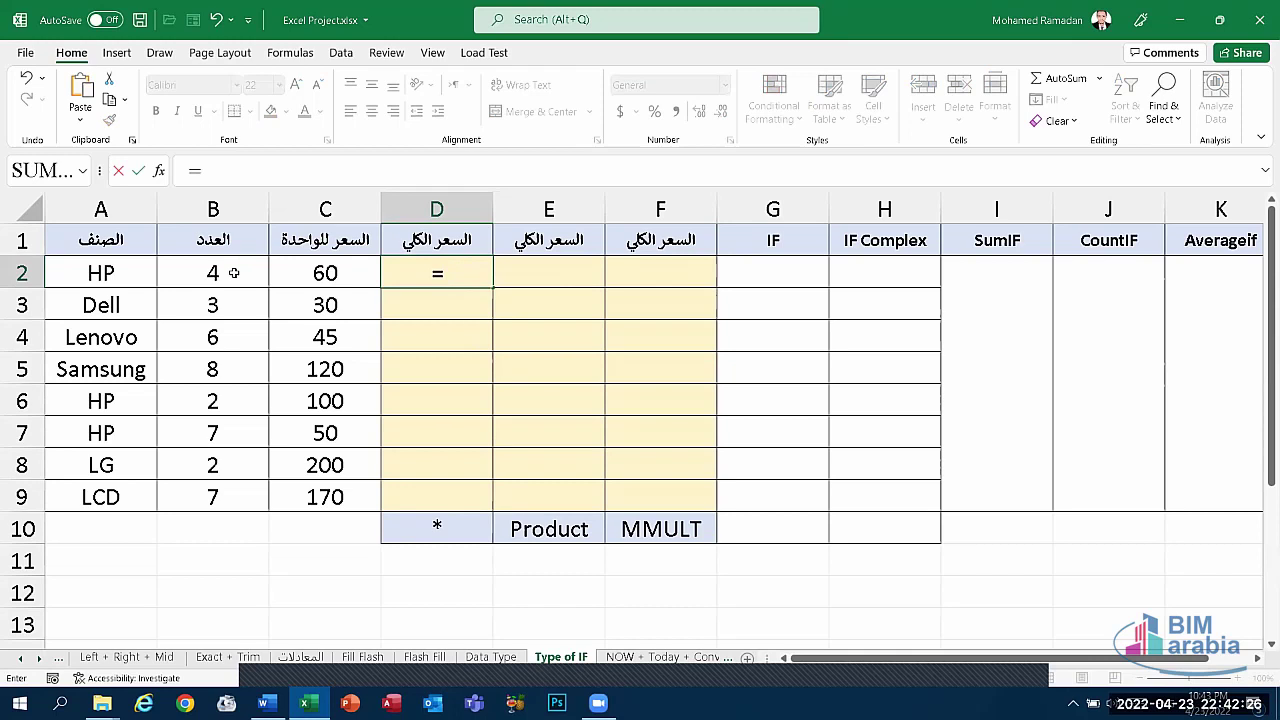
click(234, 273)
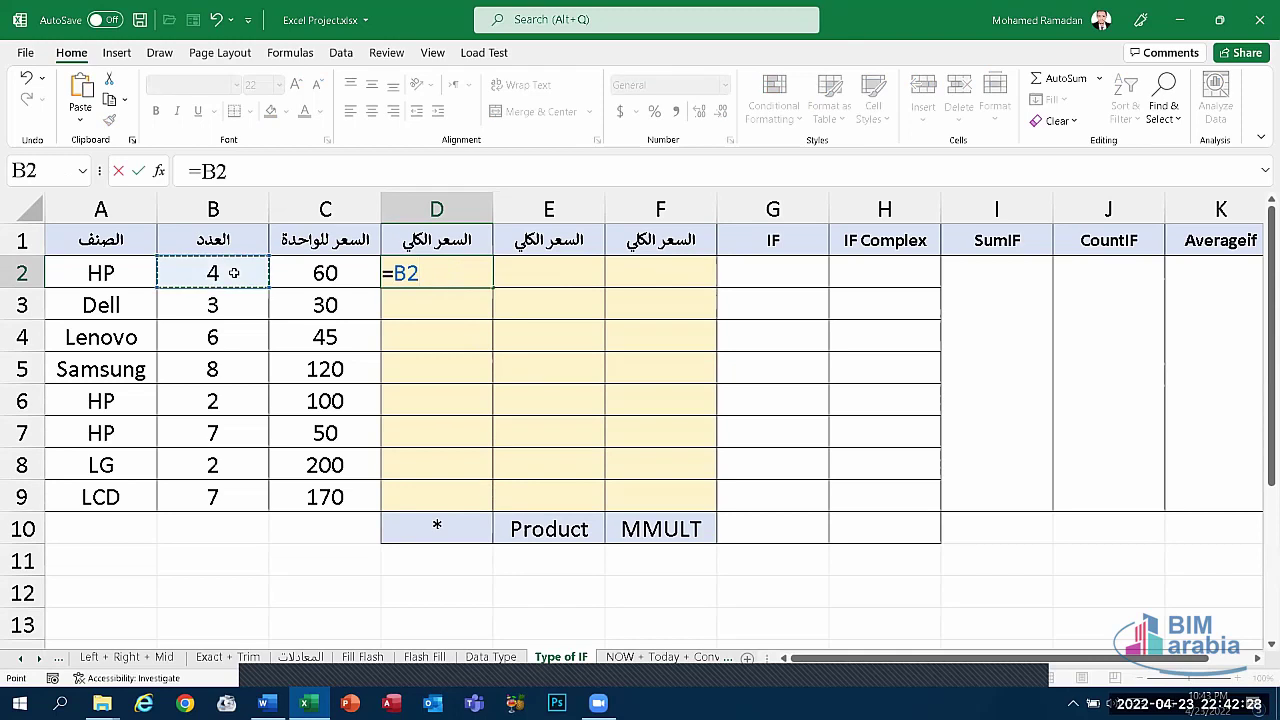
text(*)
click(340, 274)
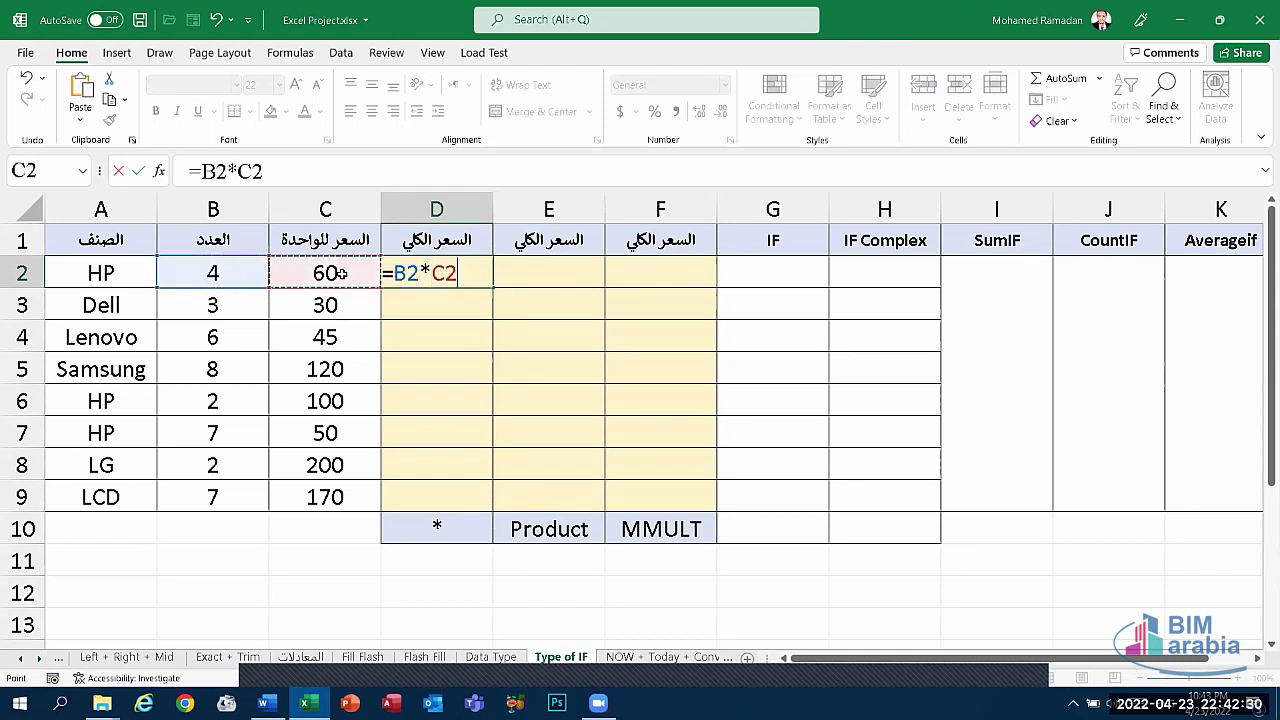
key(Return)
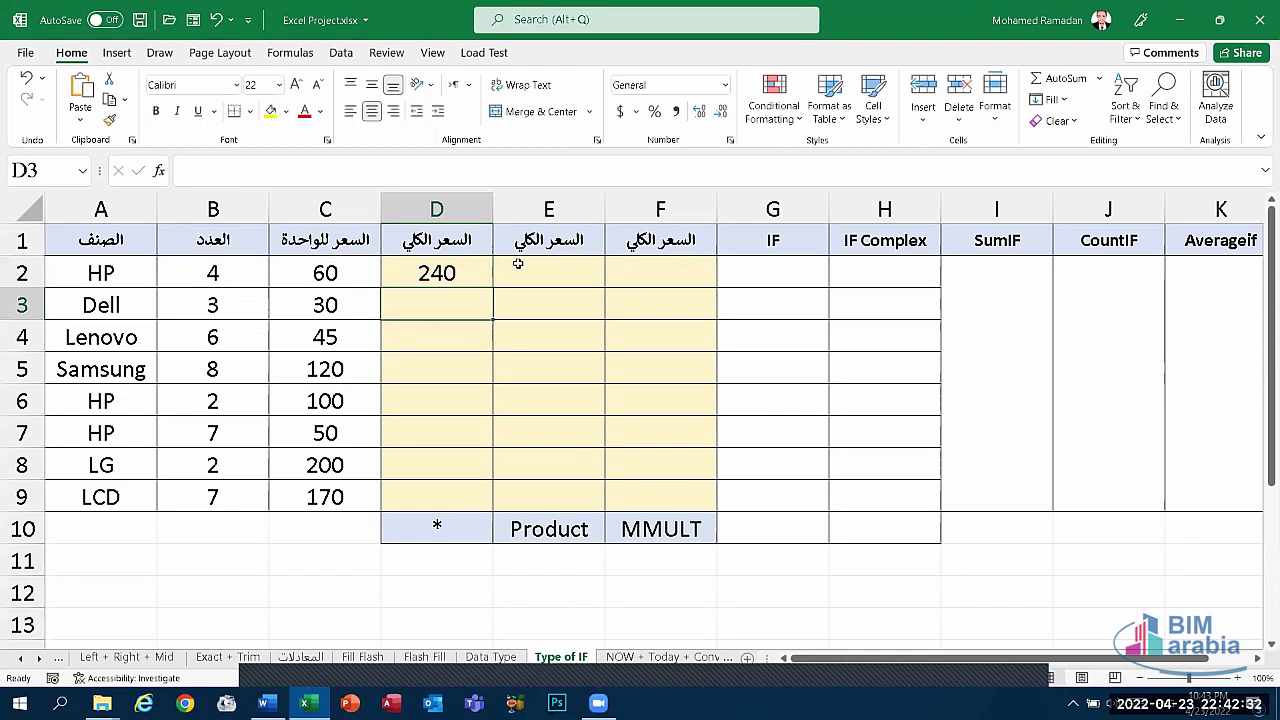
- Enter =PRODUCT(B2,C2) in E2 for the same total price
click(518, 264)
text(=)
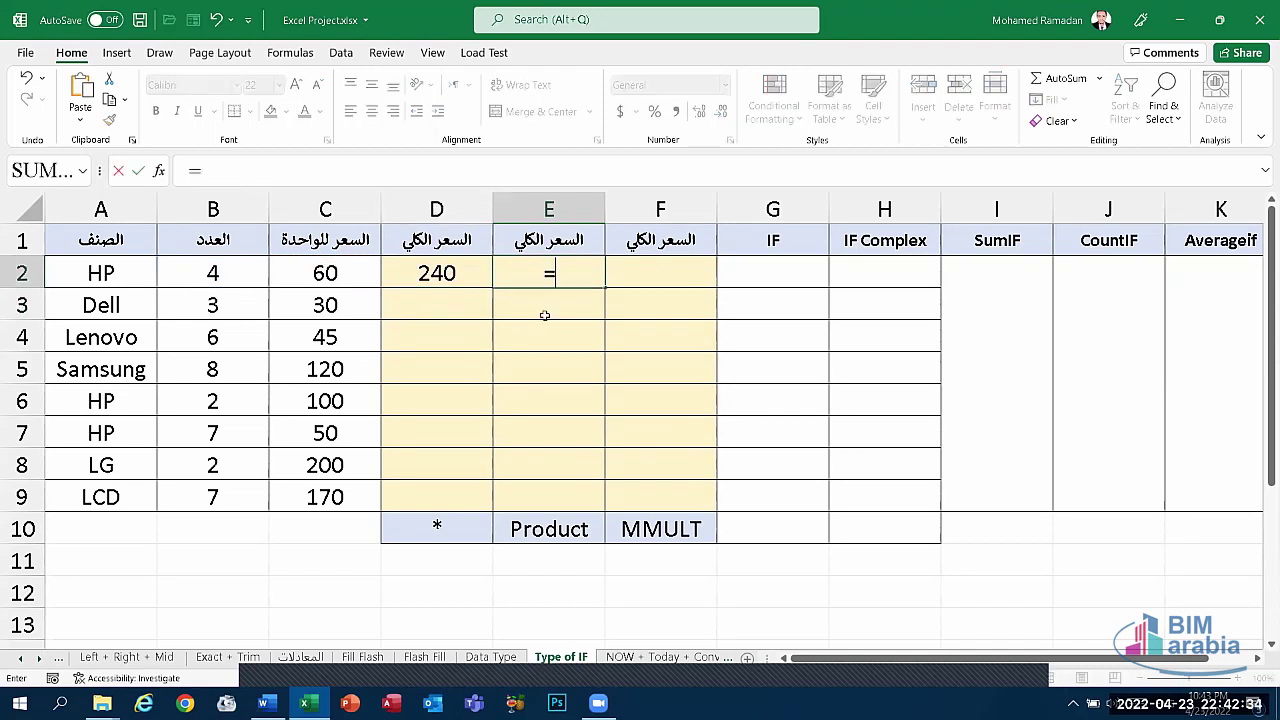
text(produc)
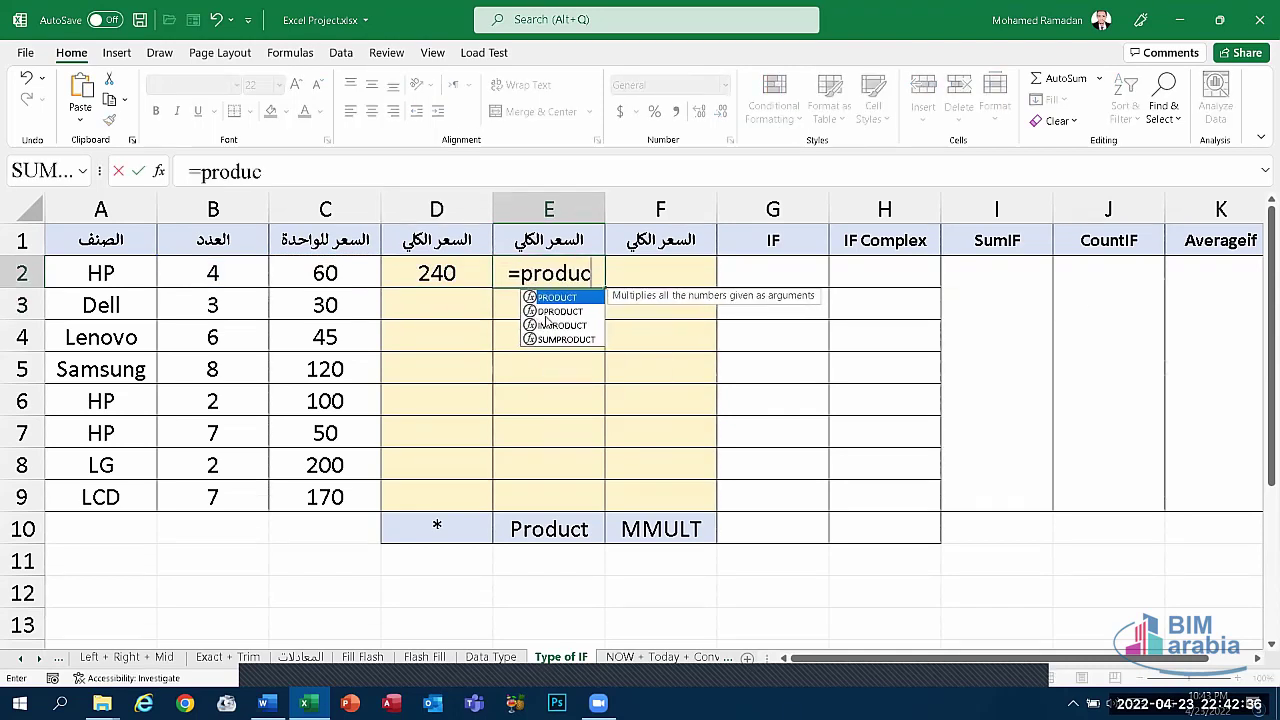
text(t()
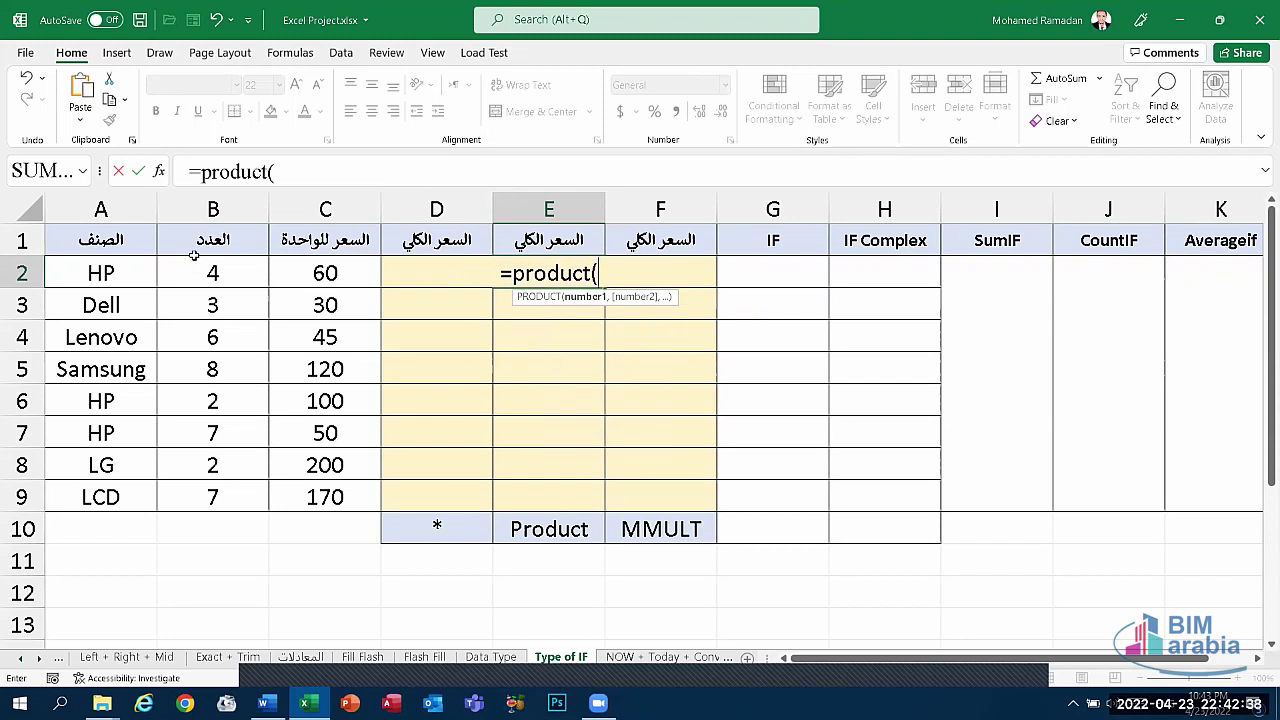
click(210, 266)
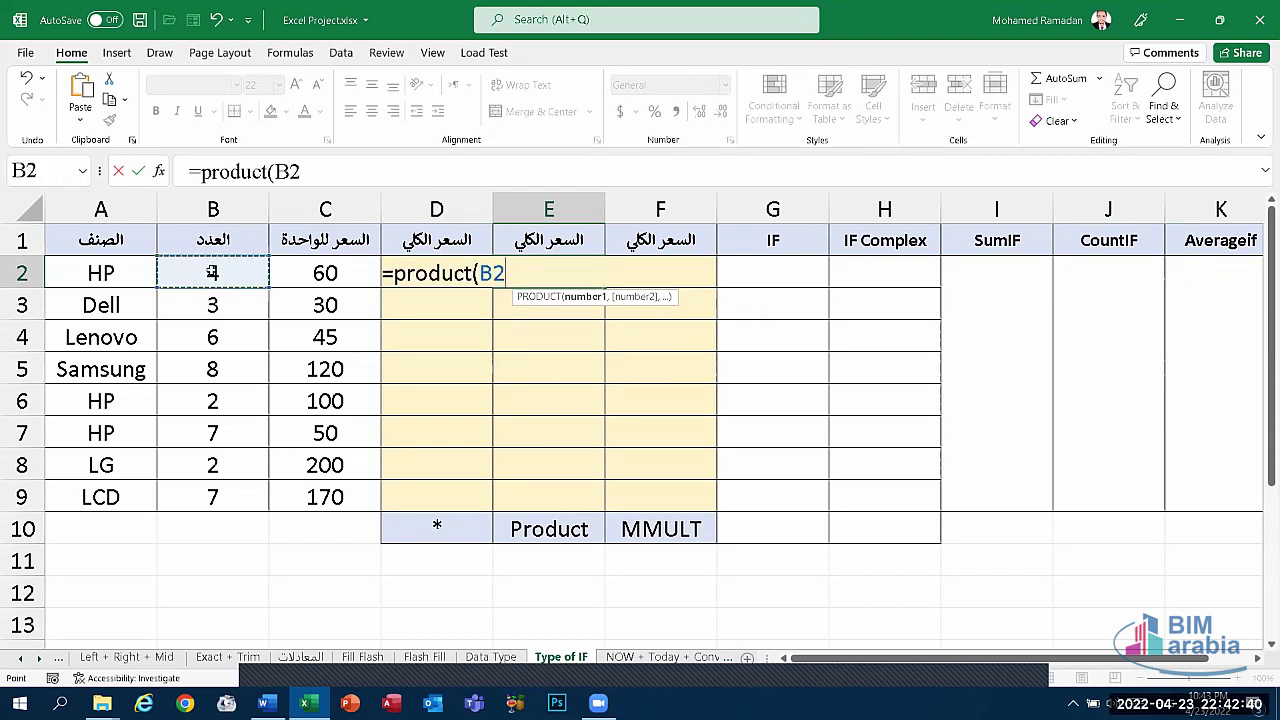
text(,)
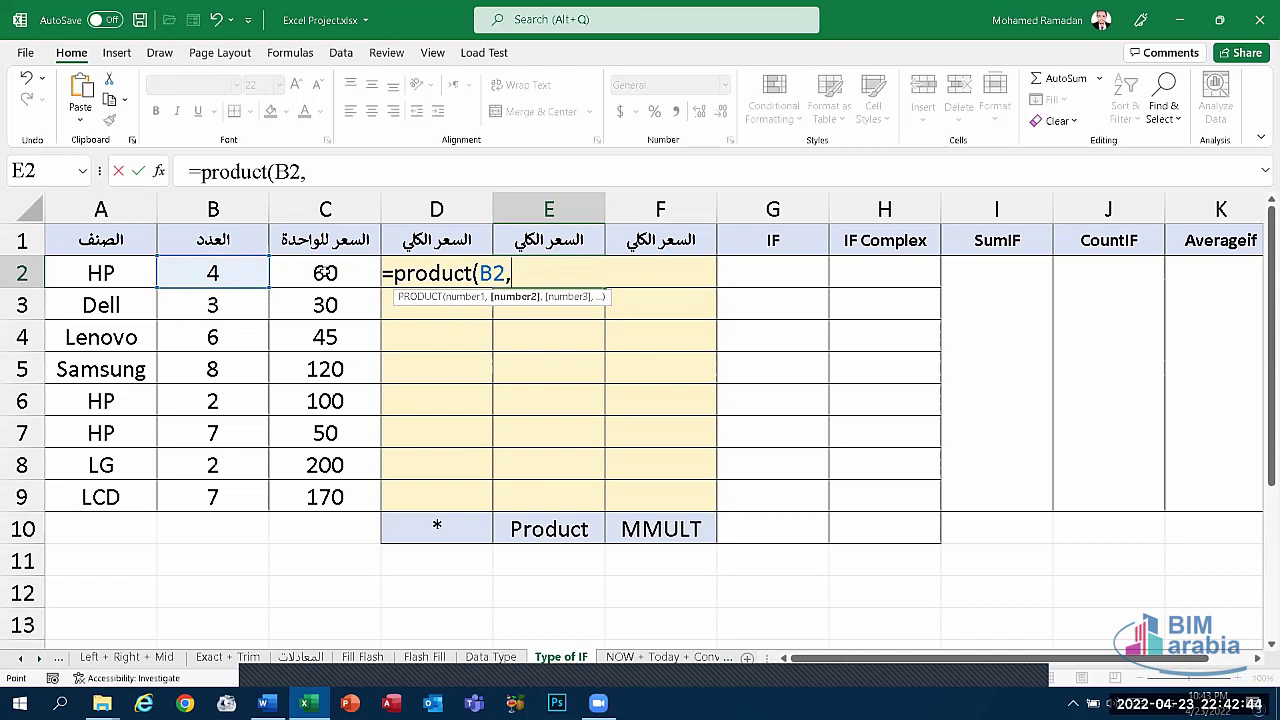
click(325, 272)
text(/)
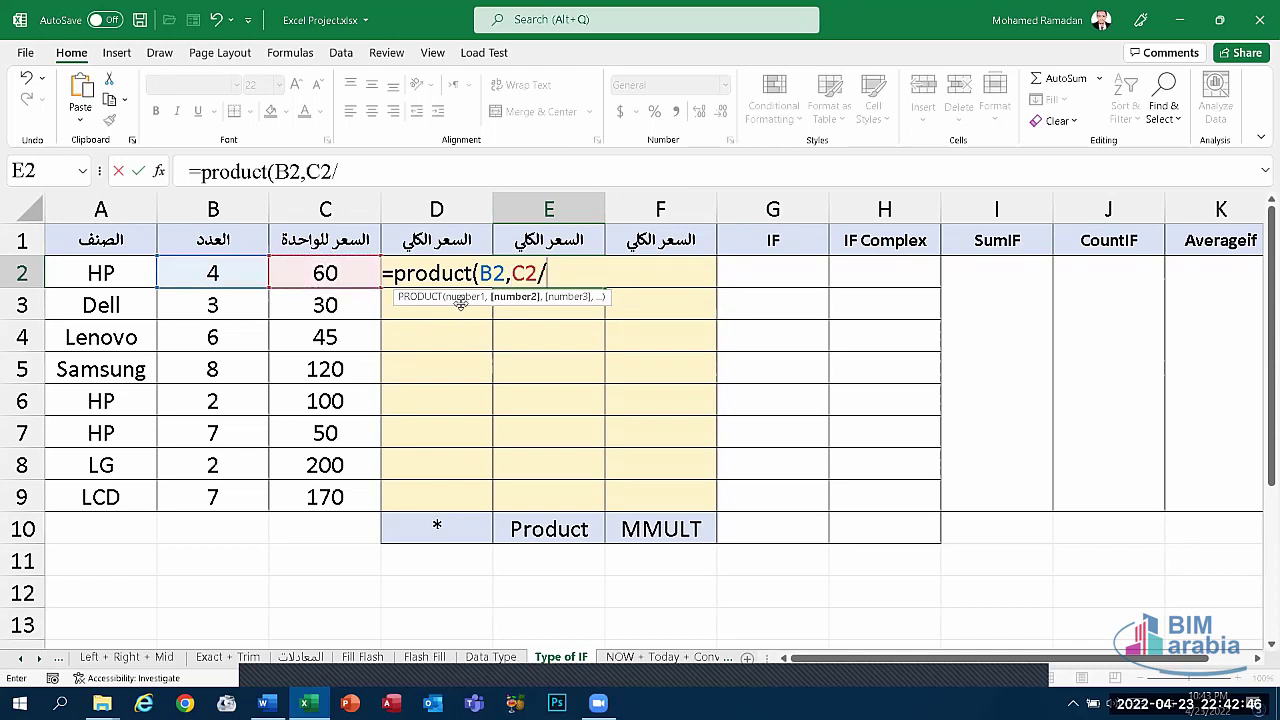
key(BackSpace)
text())
key(Return)
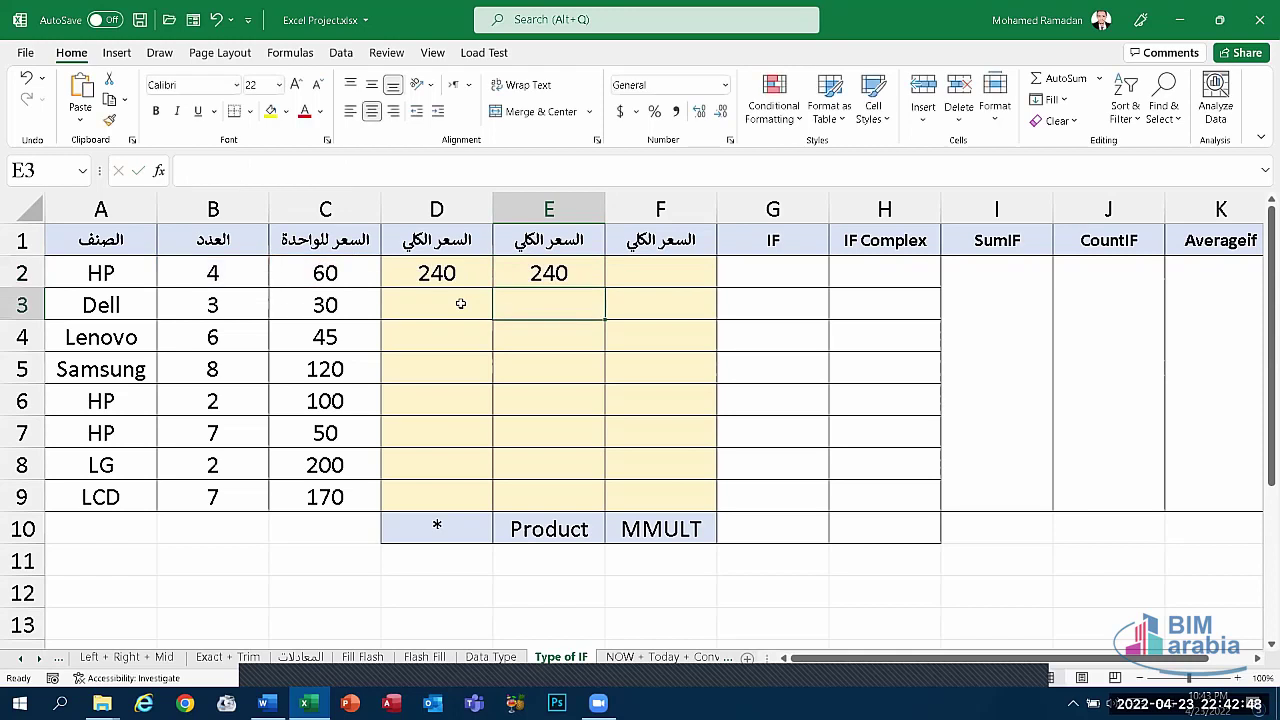
- Enter =MMULT(B2,C2) in F2 for the first item's total price
click(660, 270)
text(=)
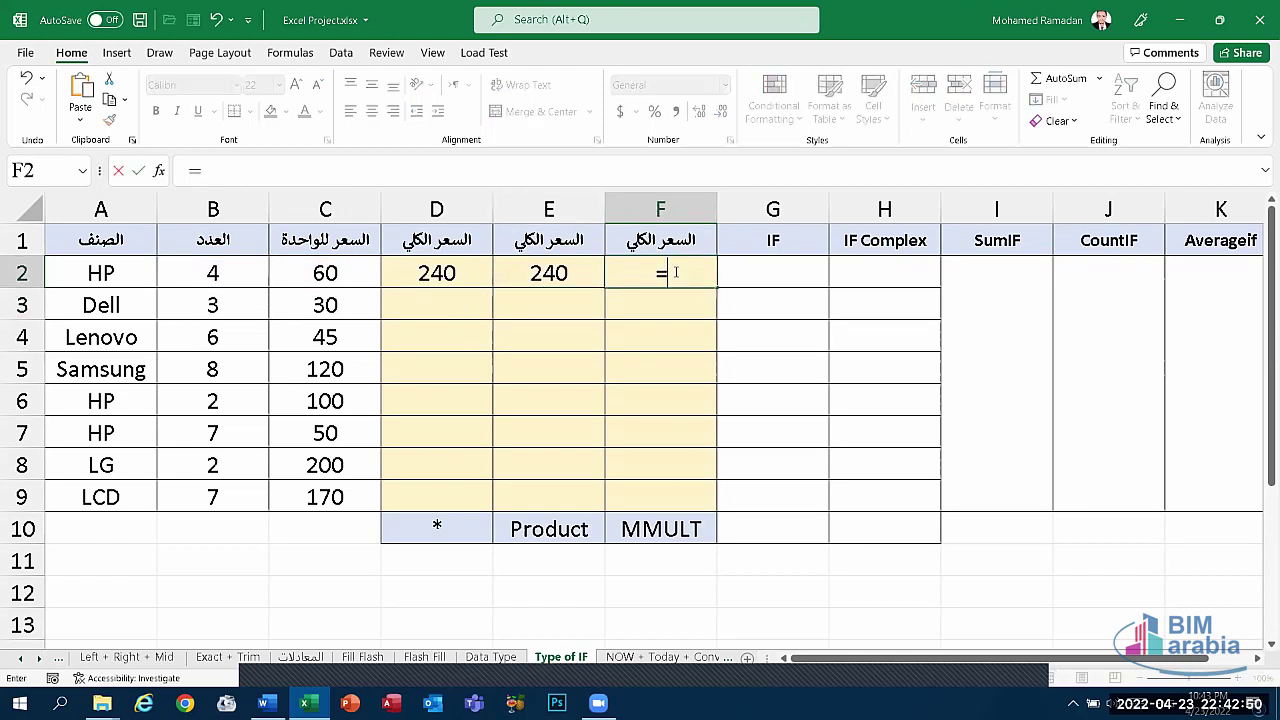
text(mmu)
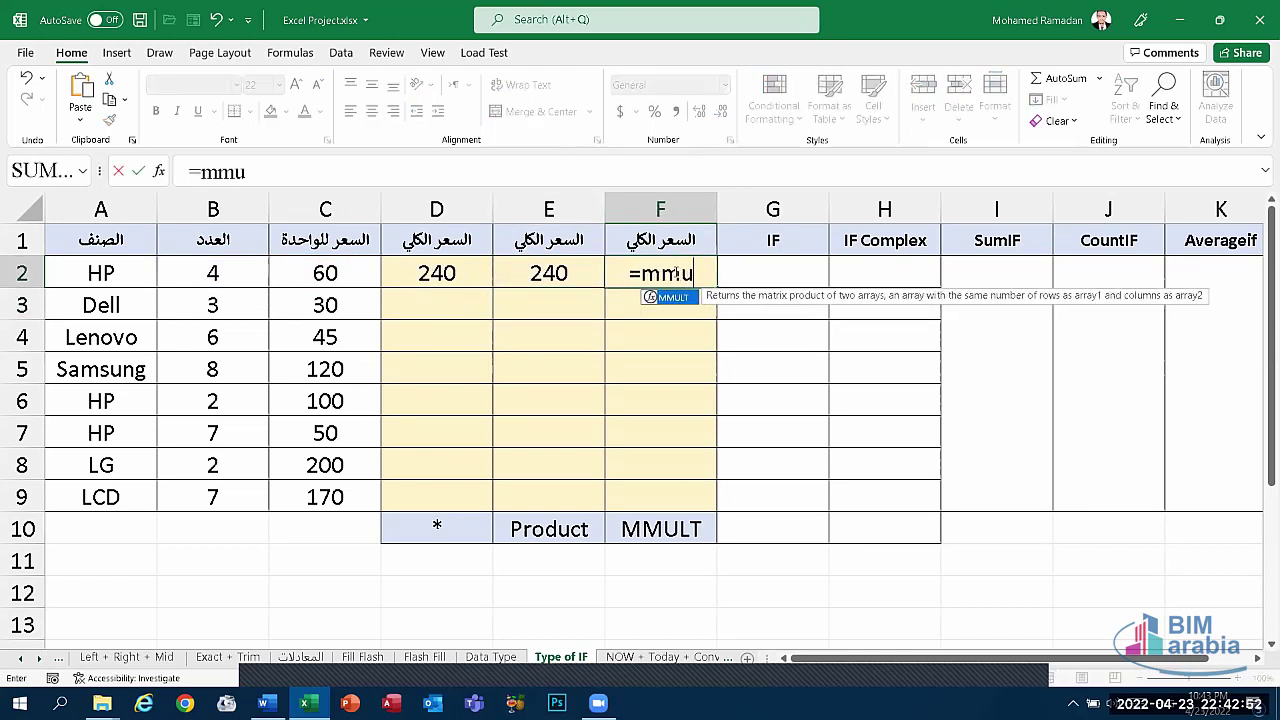
text(lt)
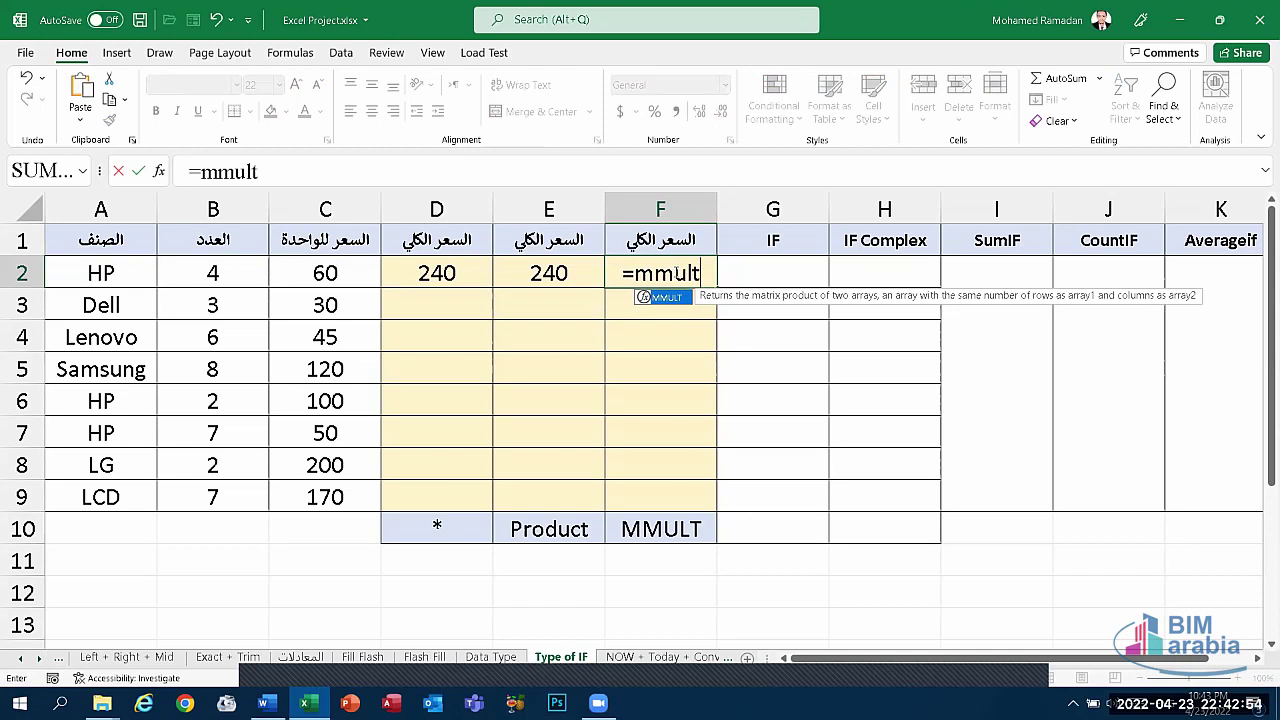
text(()
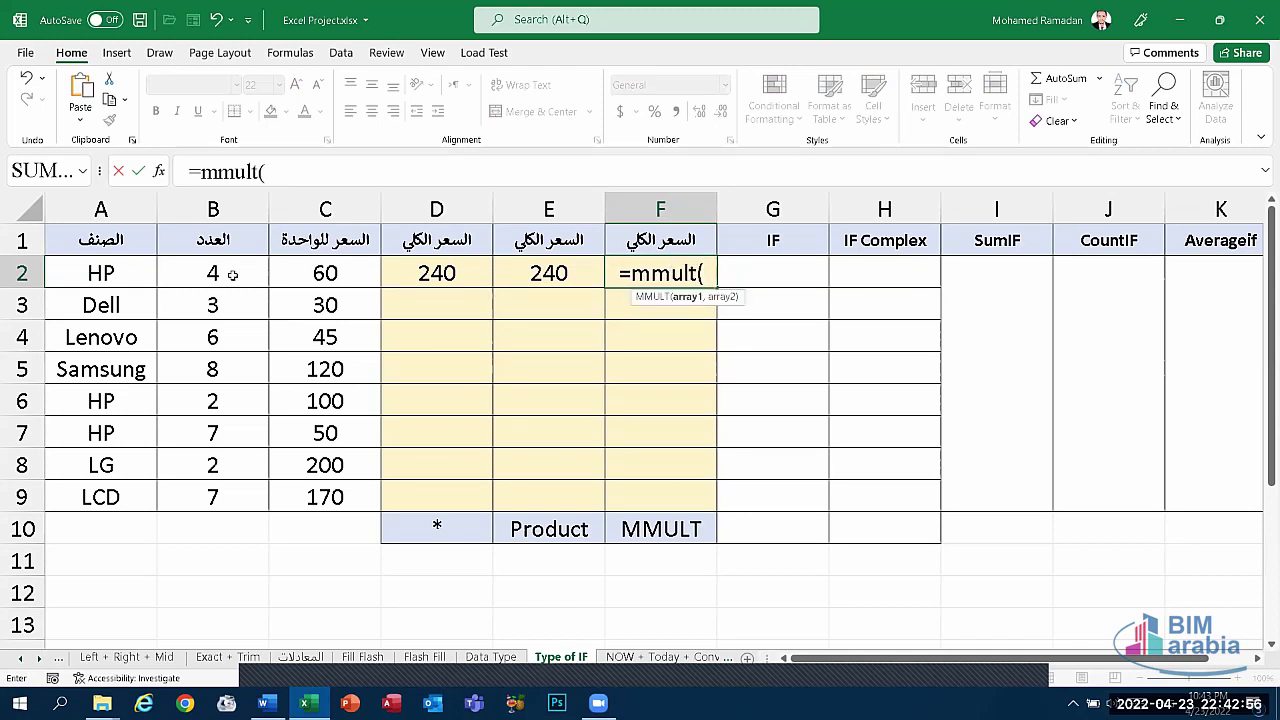
click(222, 273)
text(,)
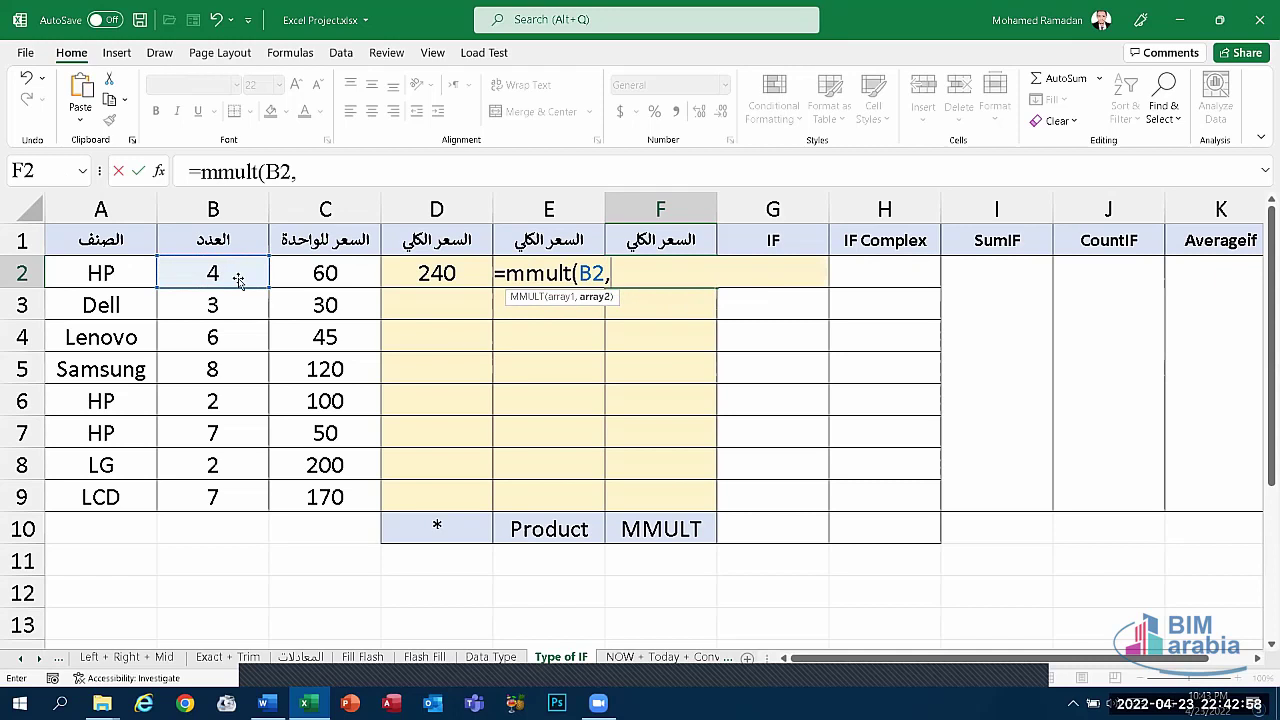
click(313, 273)
text())
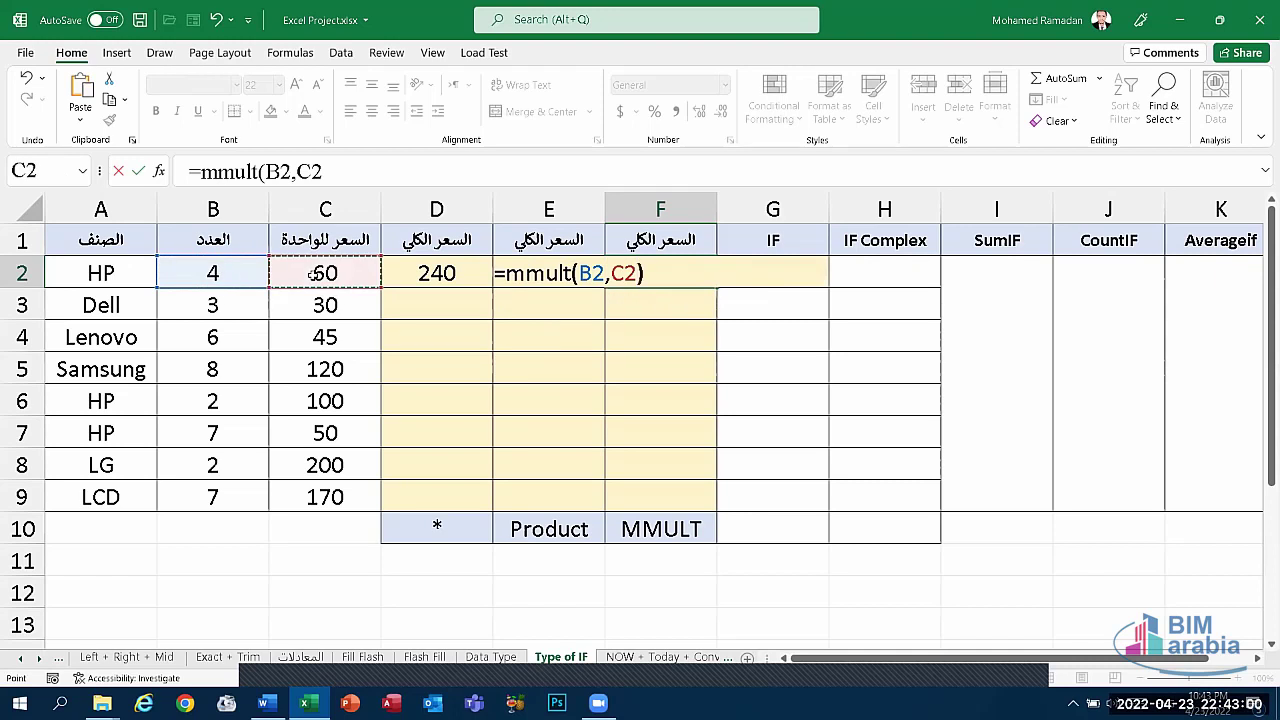
key(Return)
- Clear the three total-price results in D2:F2
drag(615, 282, 443, 274)
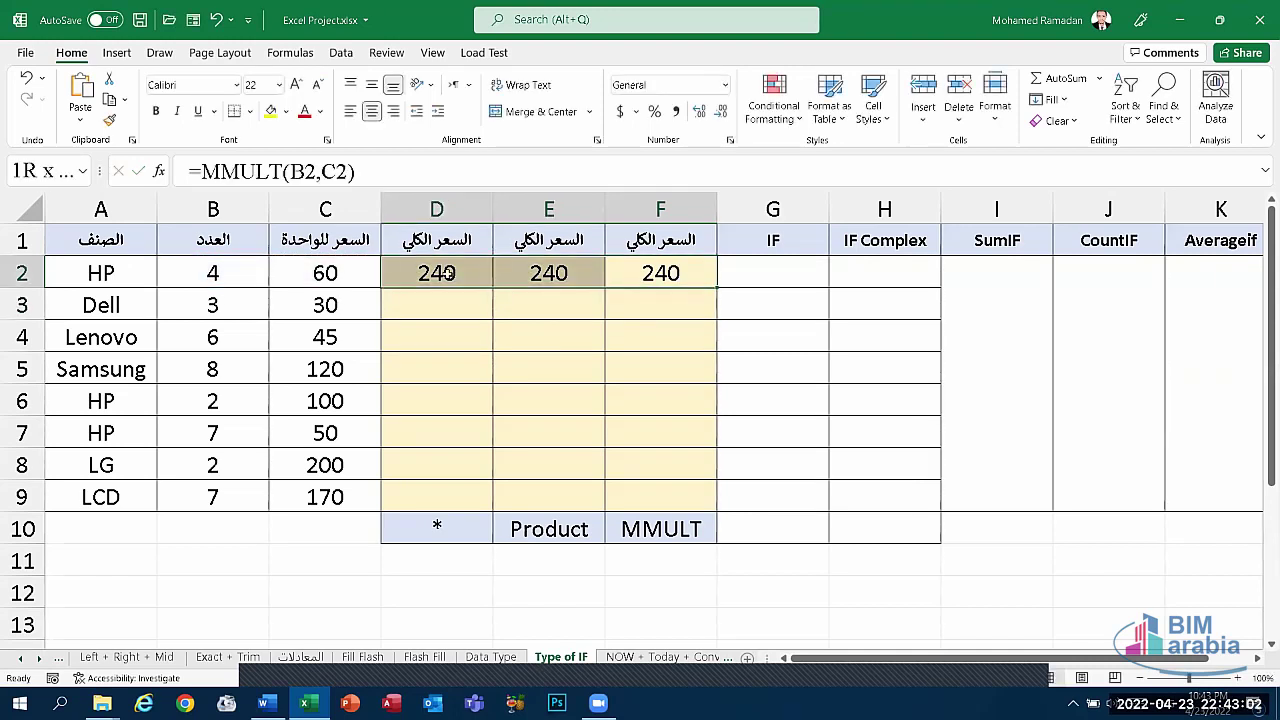
key(Delete)
click(473, 307)
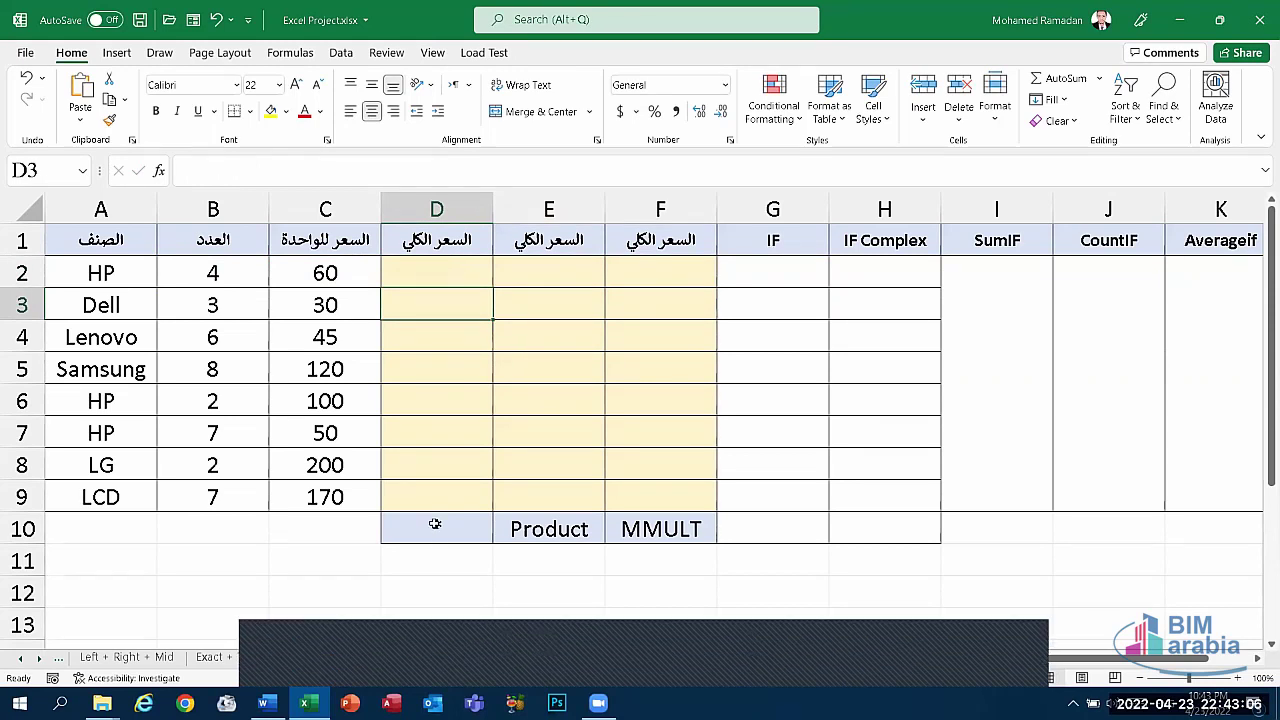
click(430, 524)
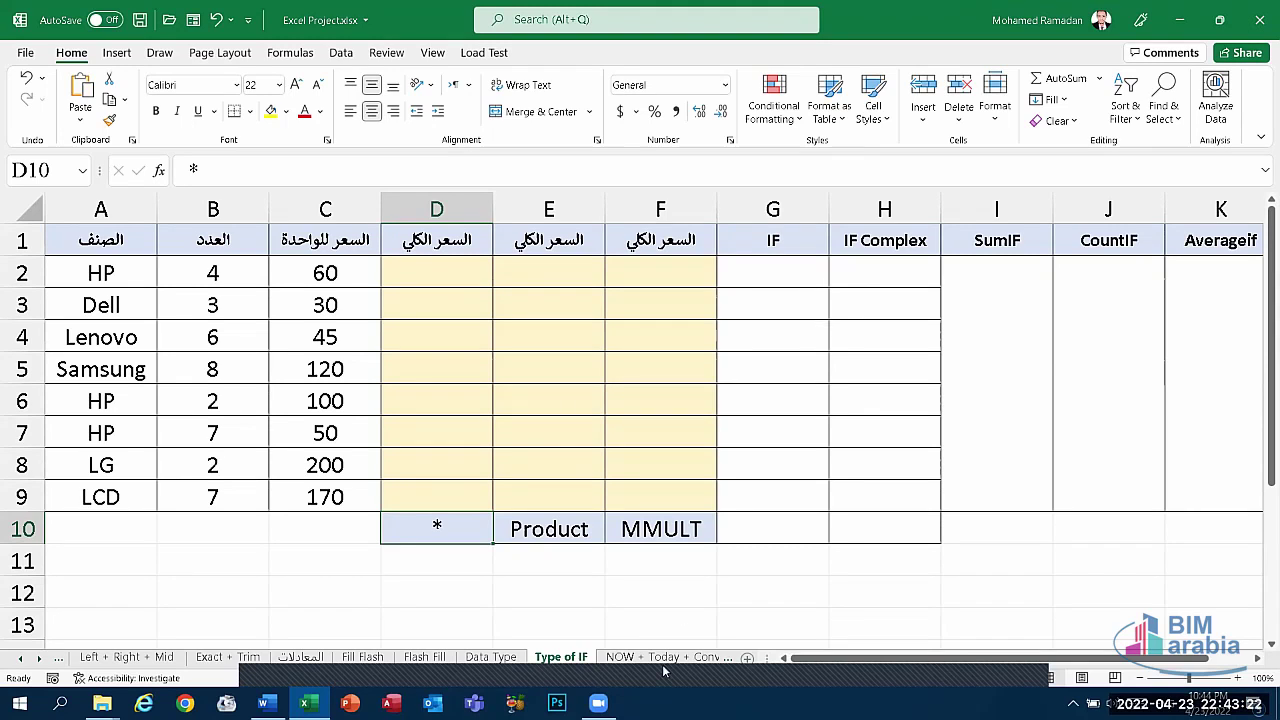
click(720, 582)
scroll(720, 568, down, 1)
scroll(720, 560, up, 1)
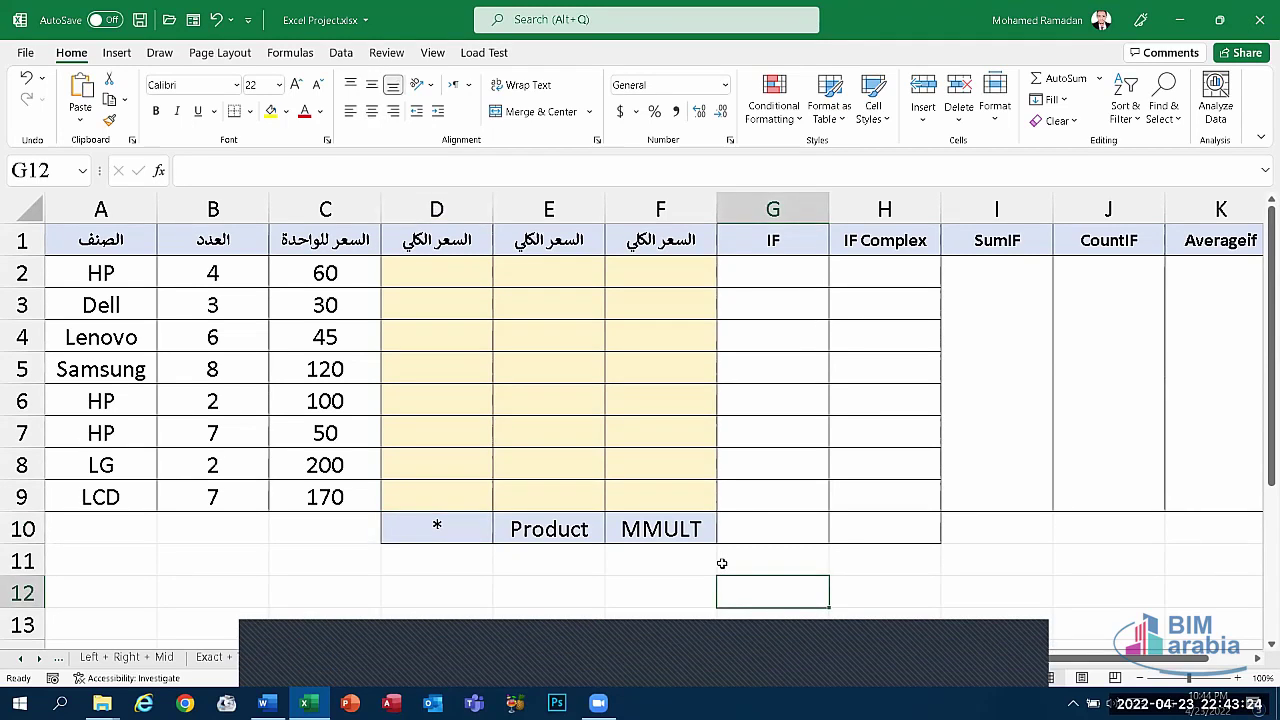
click(631, 437)
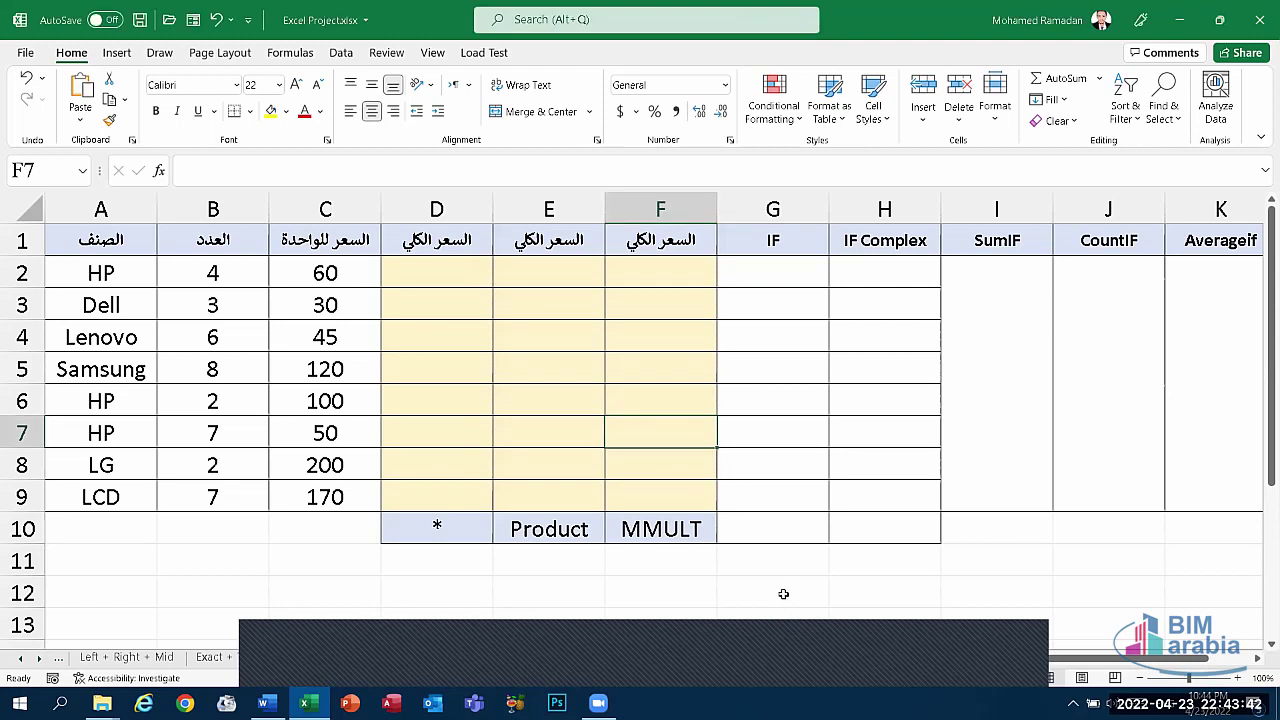
- On the NOW + Today + Convert sheet, enter =NOW() in A2 to show 4/23/2022 22:45
click(783, 590)
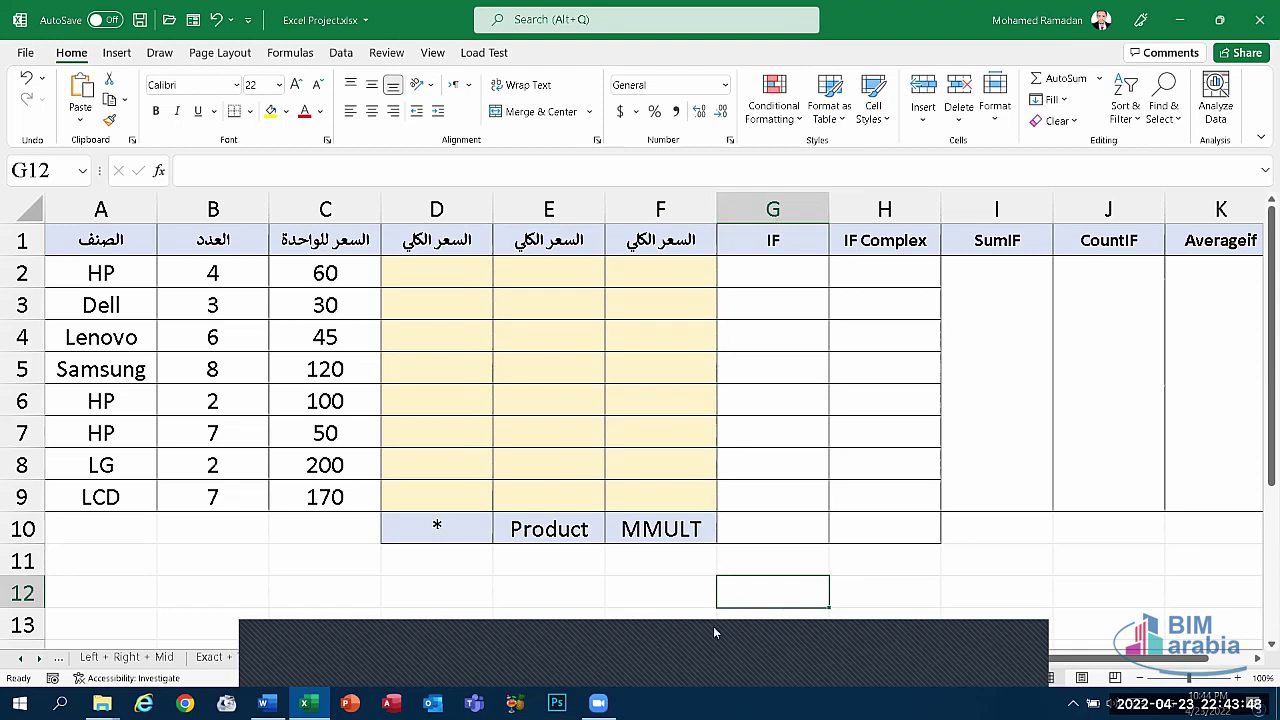
click(663, 665)
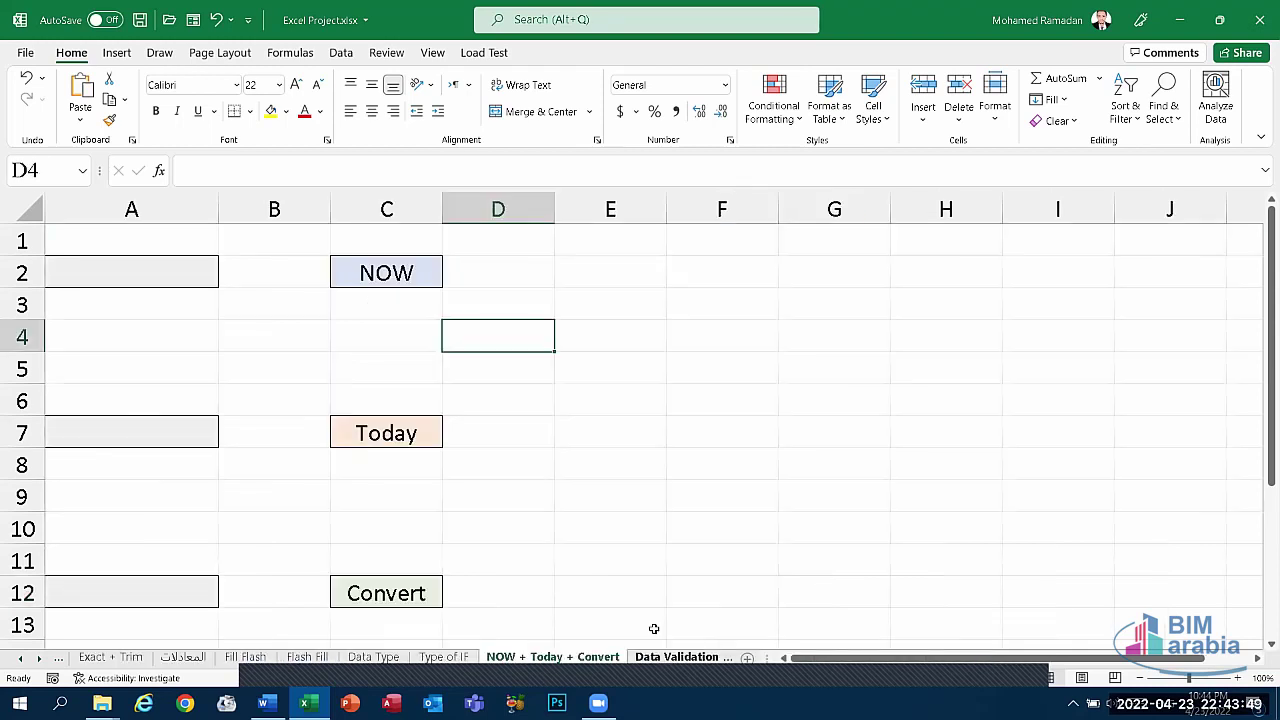
click(167, 281)
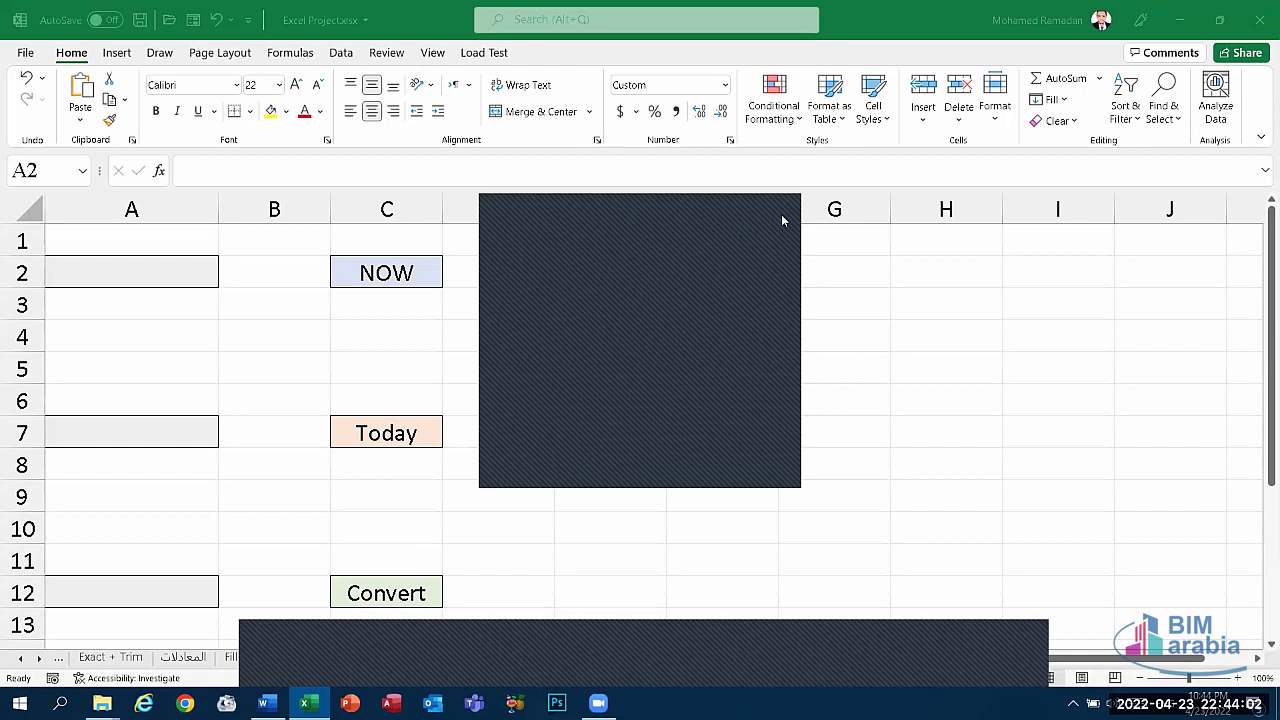
text(=)
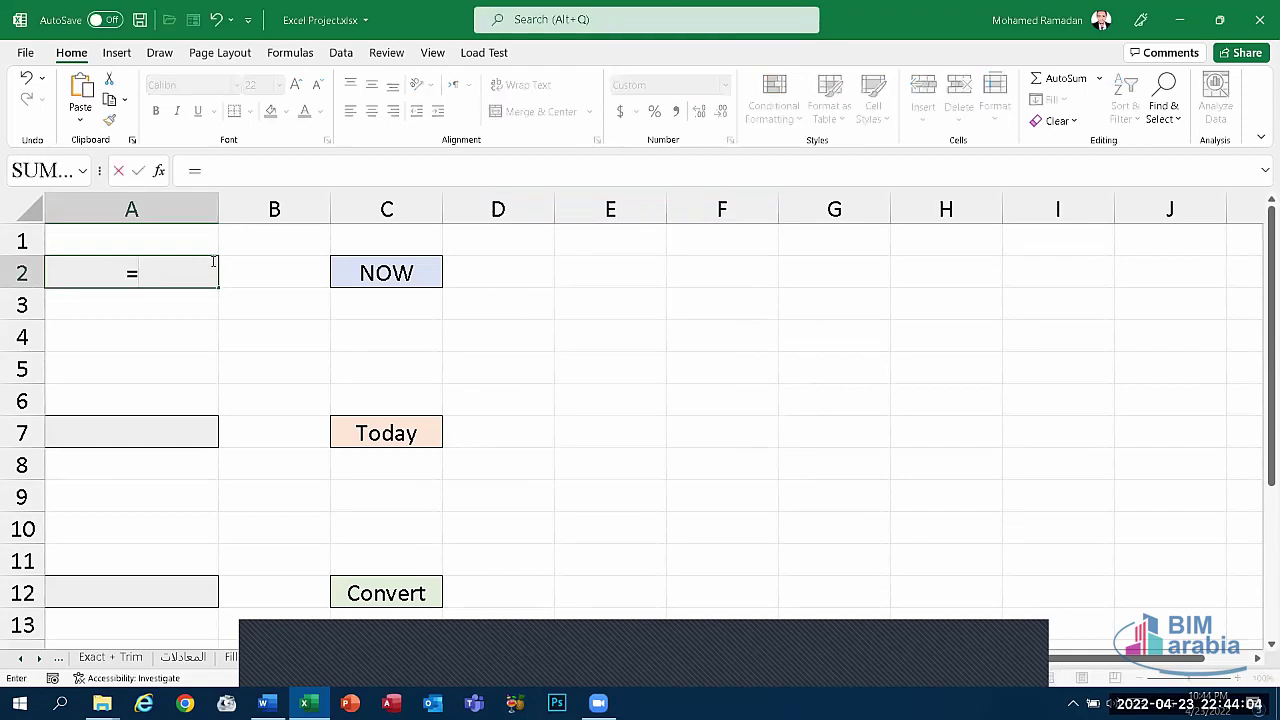
text(now)
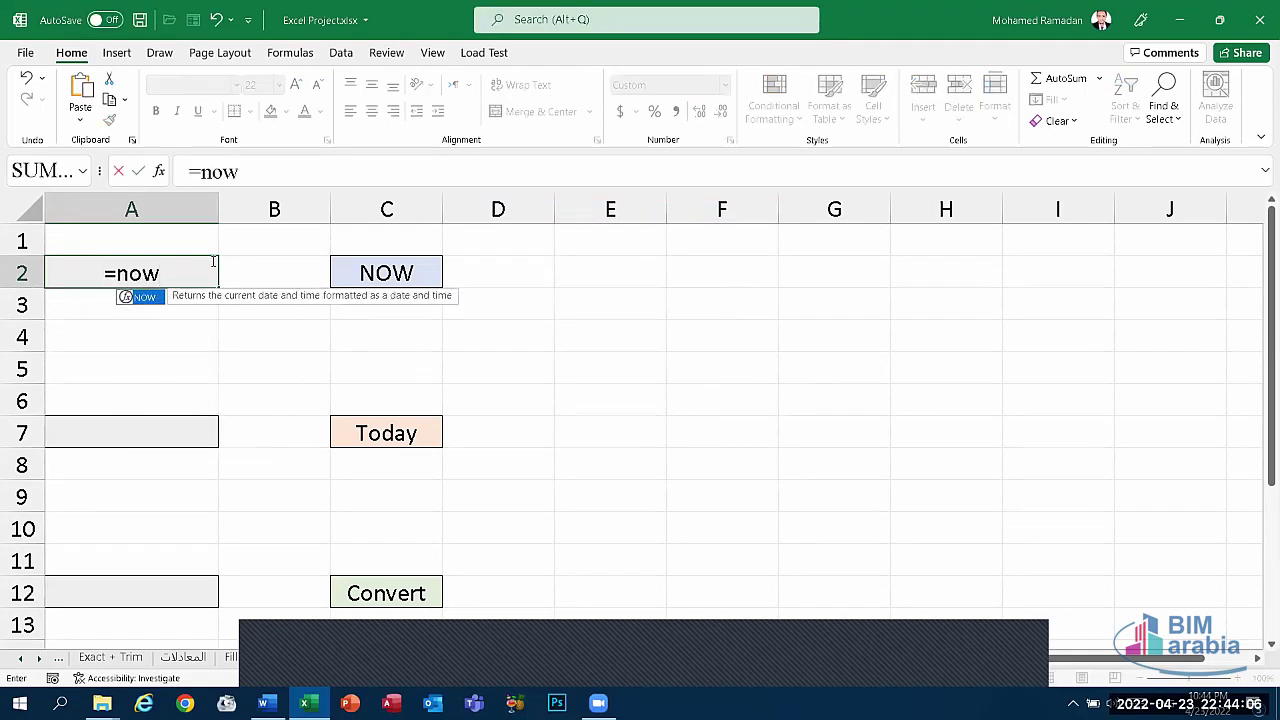
text(())
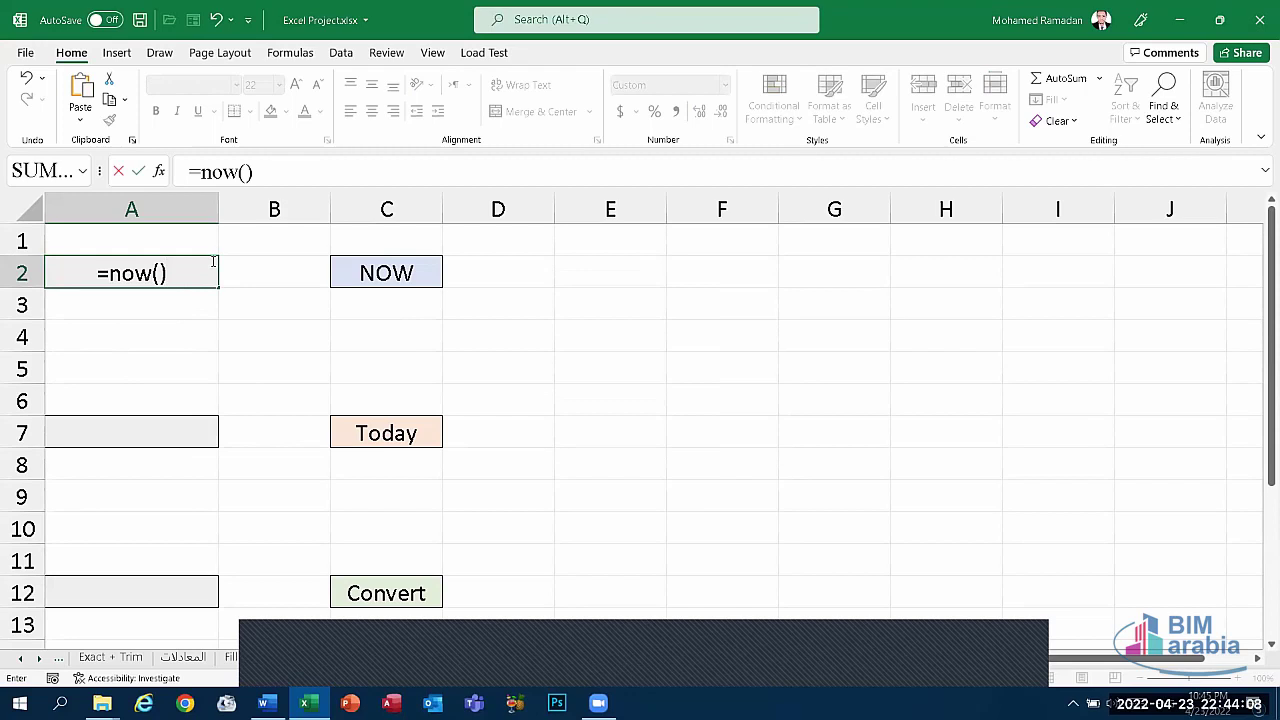
key(Return)
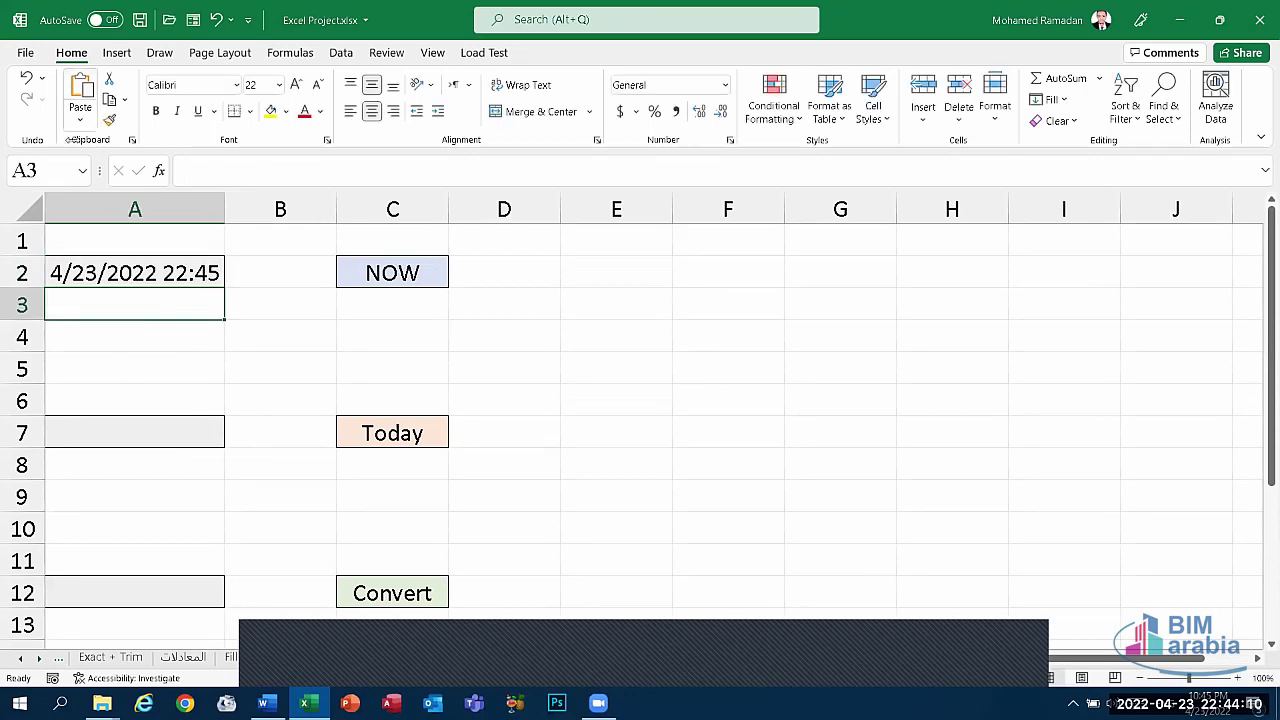
click(104, 272)
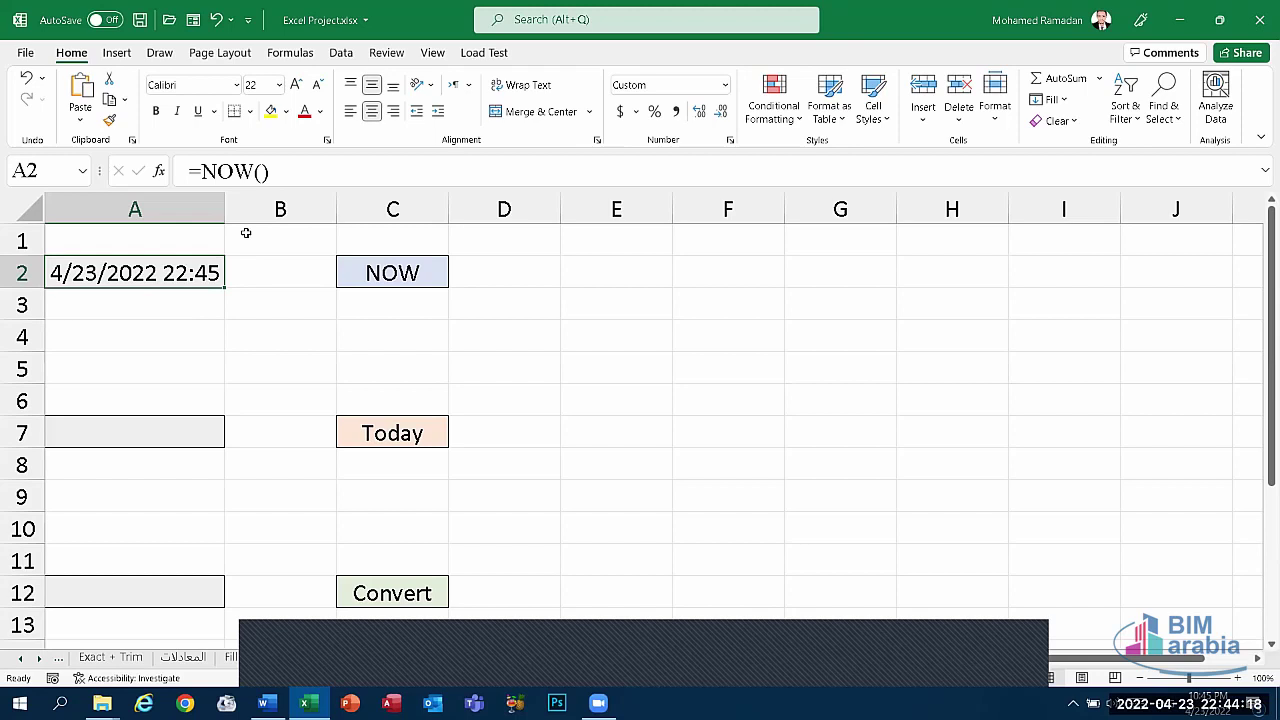
- Enter =TODAY() in A7 to show today's date
click(204, 435)
text(=)
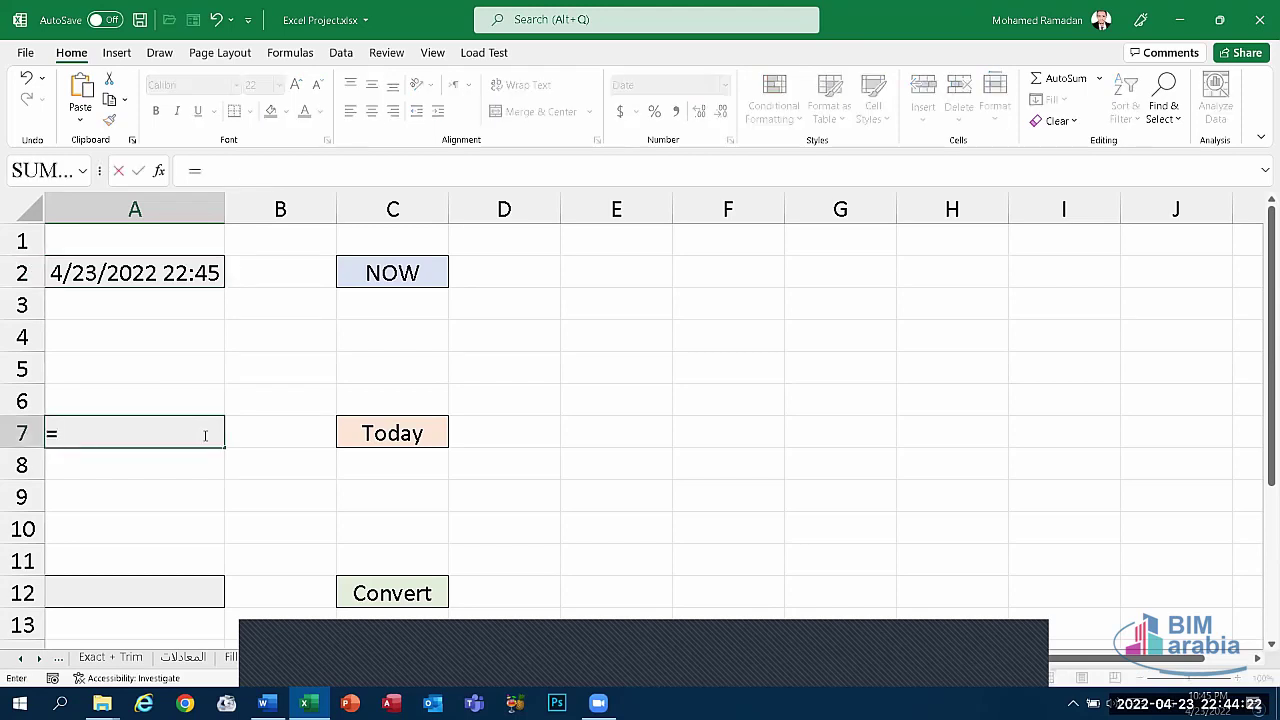
text(today)
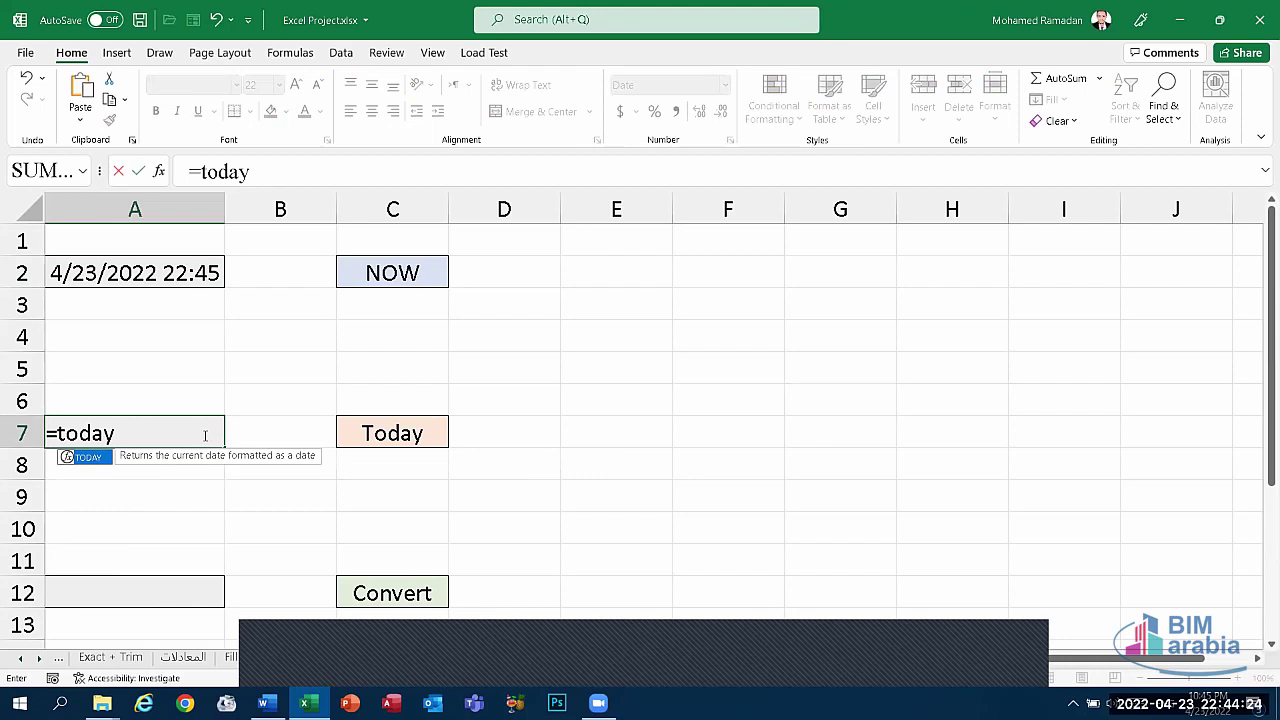
text(())
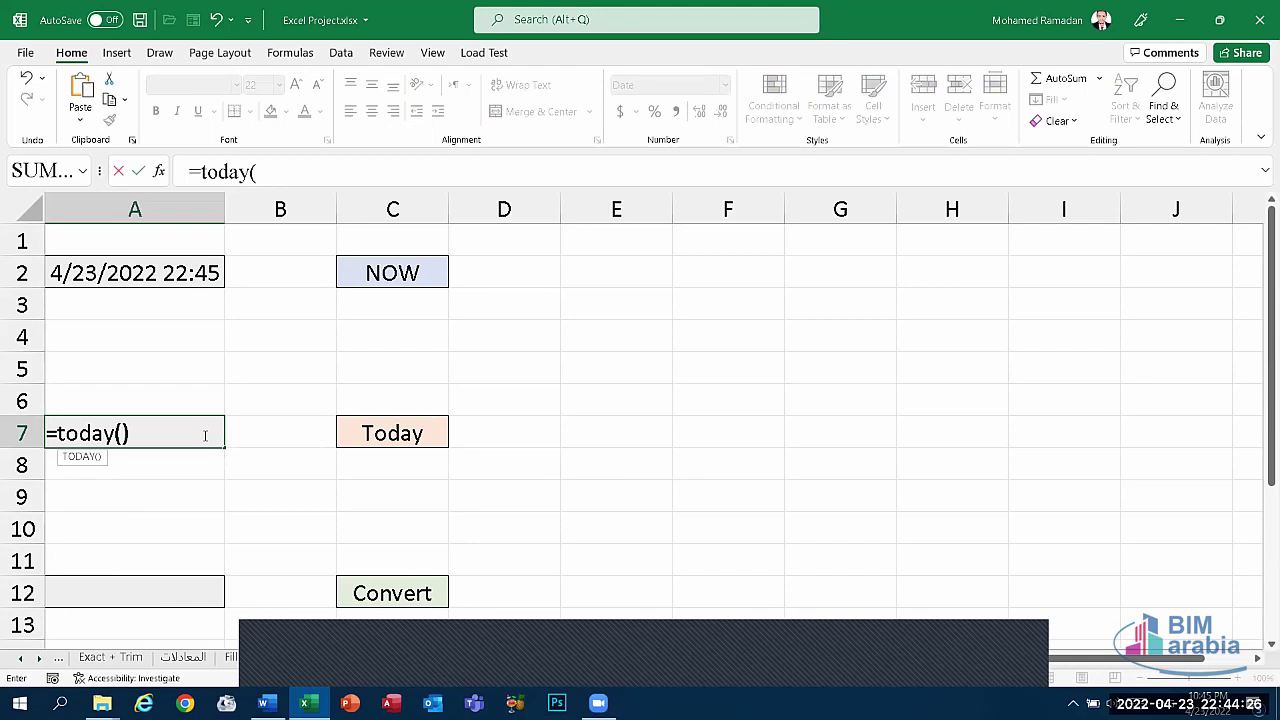
key(Return)
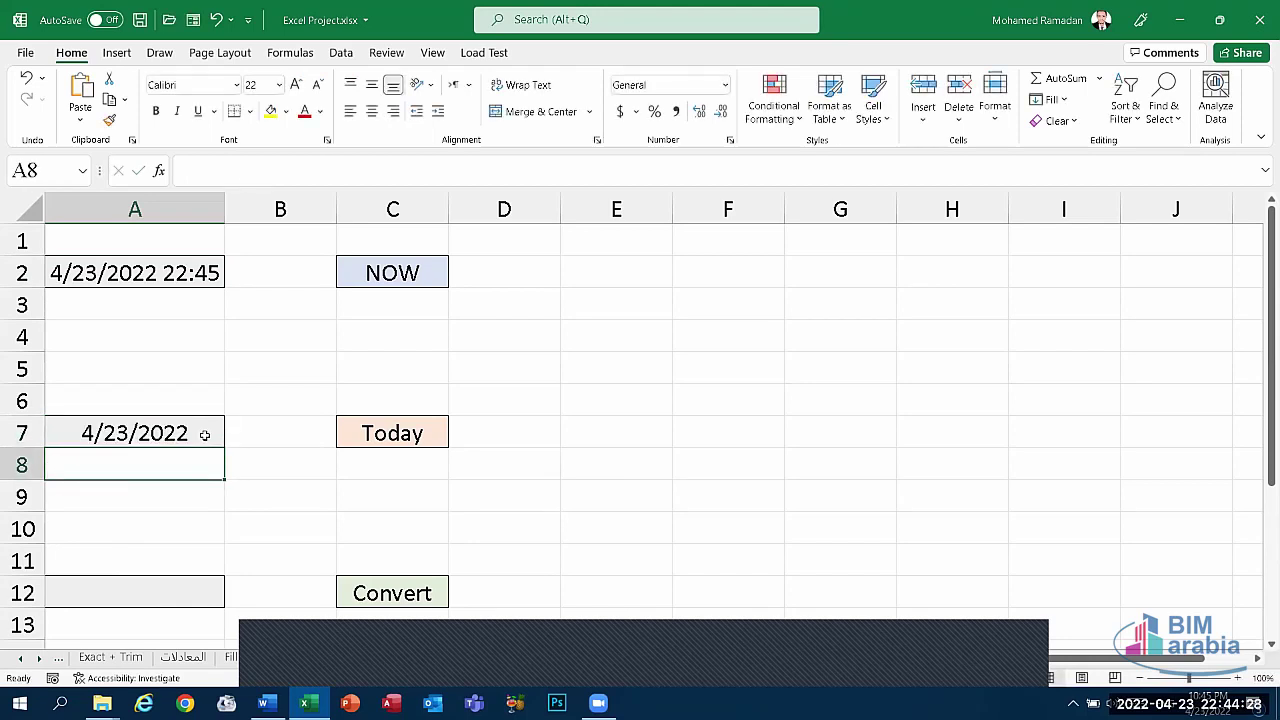
- Clear A1:A10, then start a new =now() entry in A2 and cancel it
mouse_move(177, 508)
mouse_down()
mouse_move(135, 328)
mouse_move(137, 252)
mouse_up()
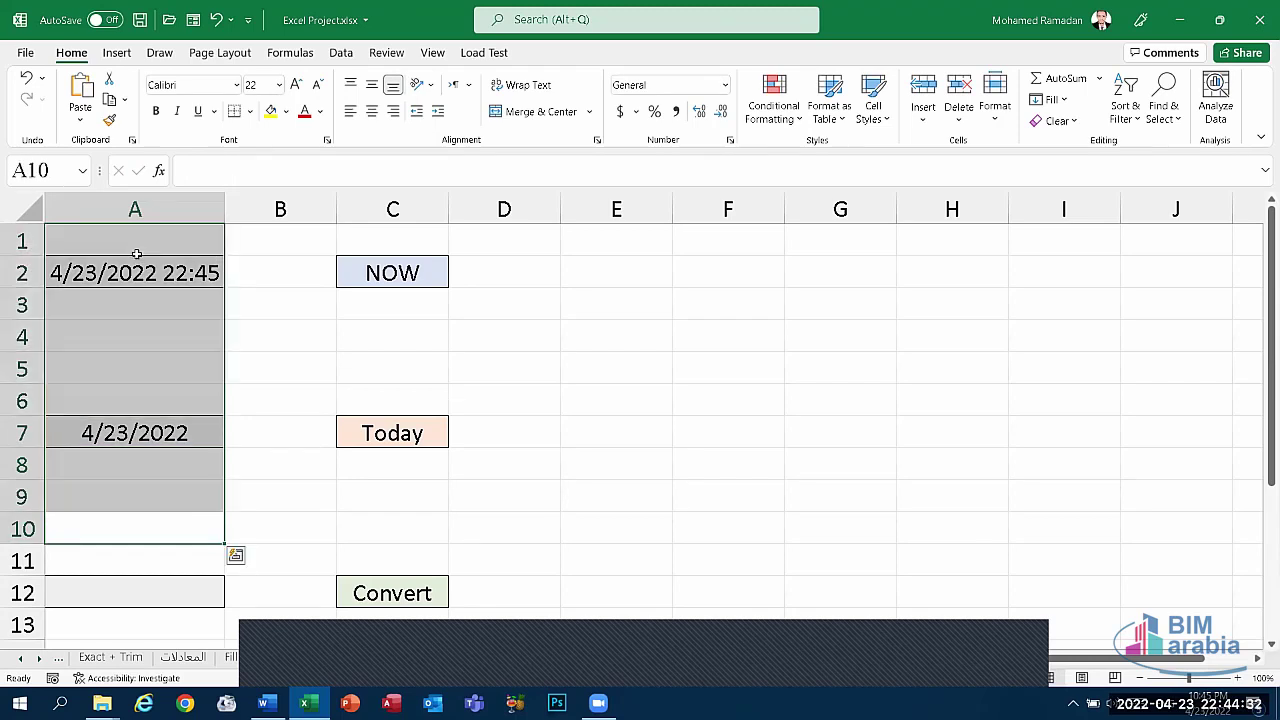
key(Delete)
click(184, 279)
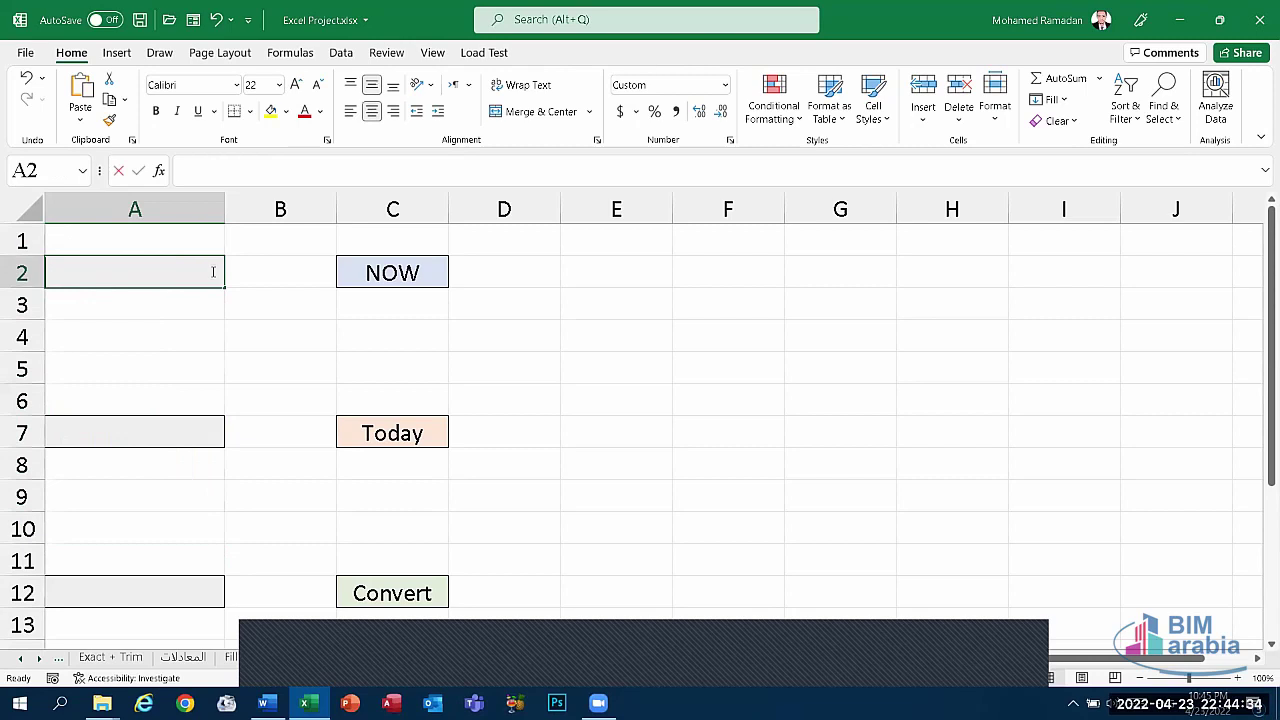
text(=now)
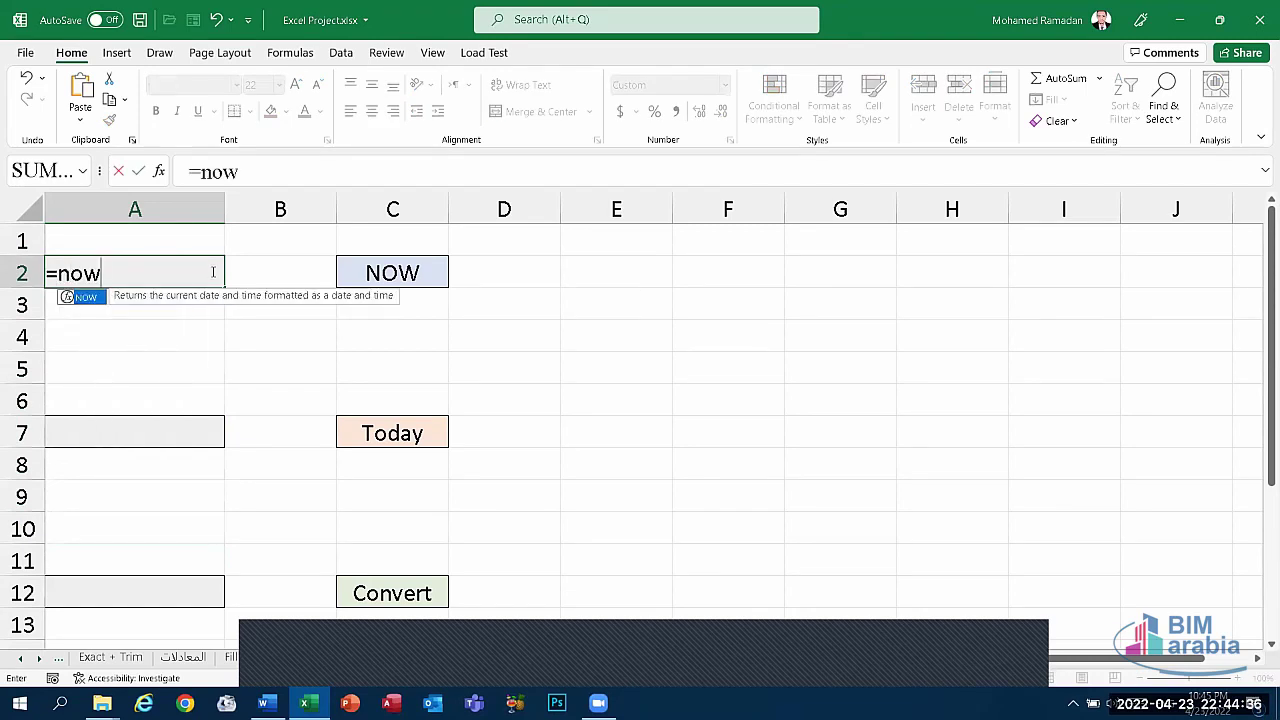
text(())
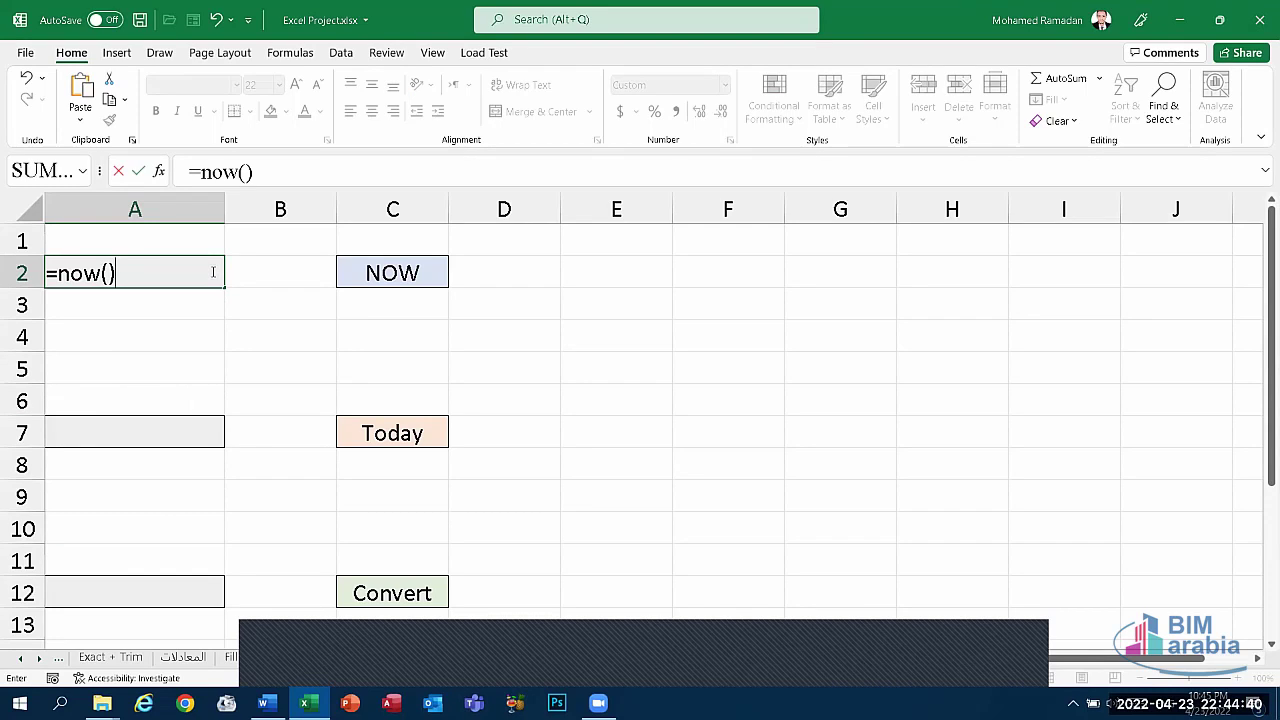
key(BackSpace)
key(Escape)
click(167, 428)
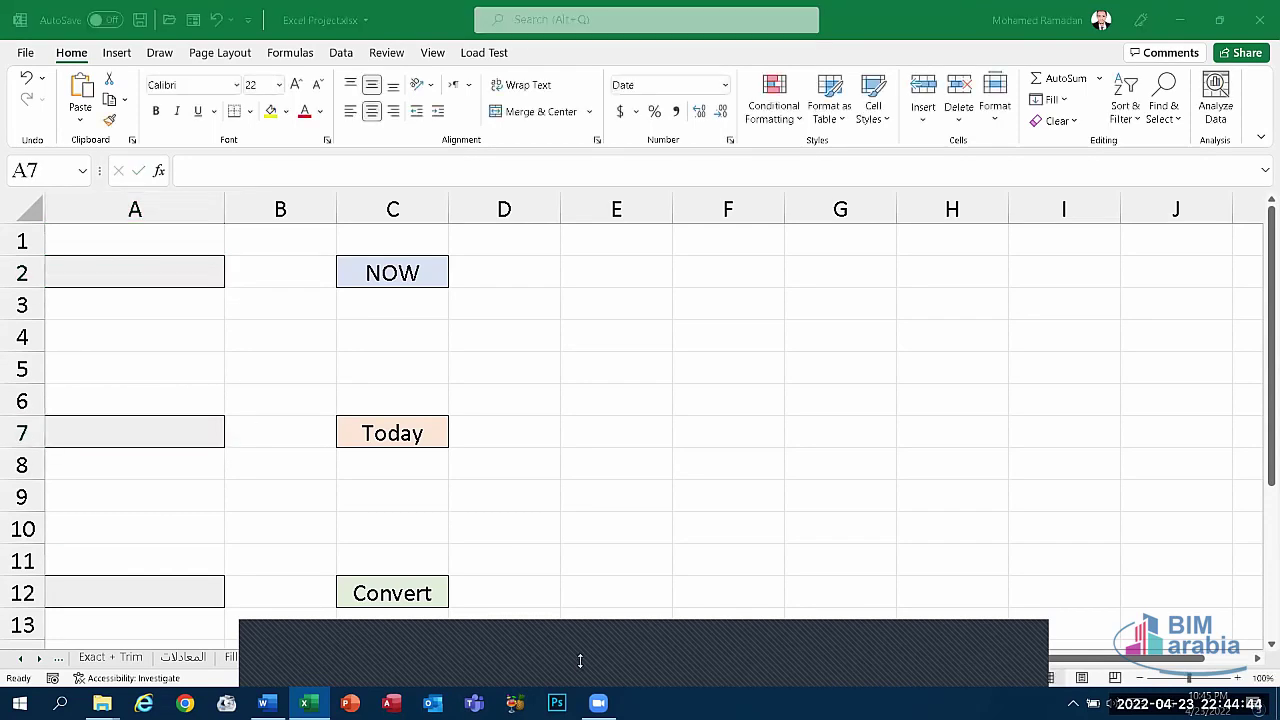
- Enter =CONVERT(3,"g","kg") in A12, returning 0.003, then clear the cell
click(156, 592)
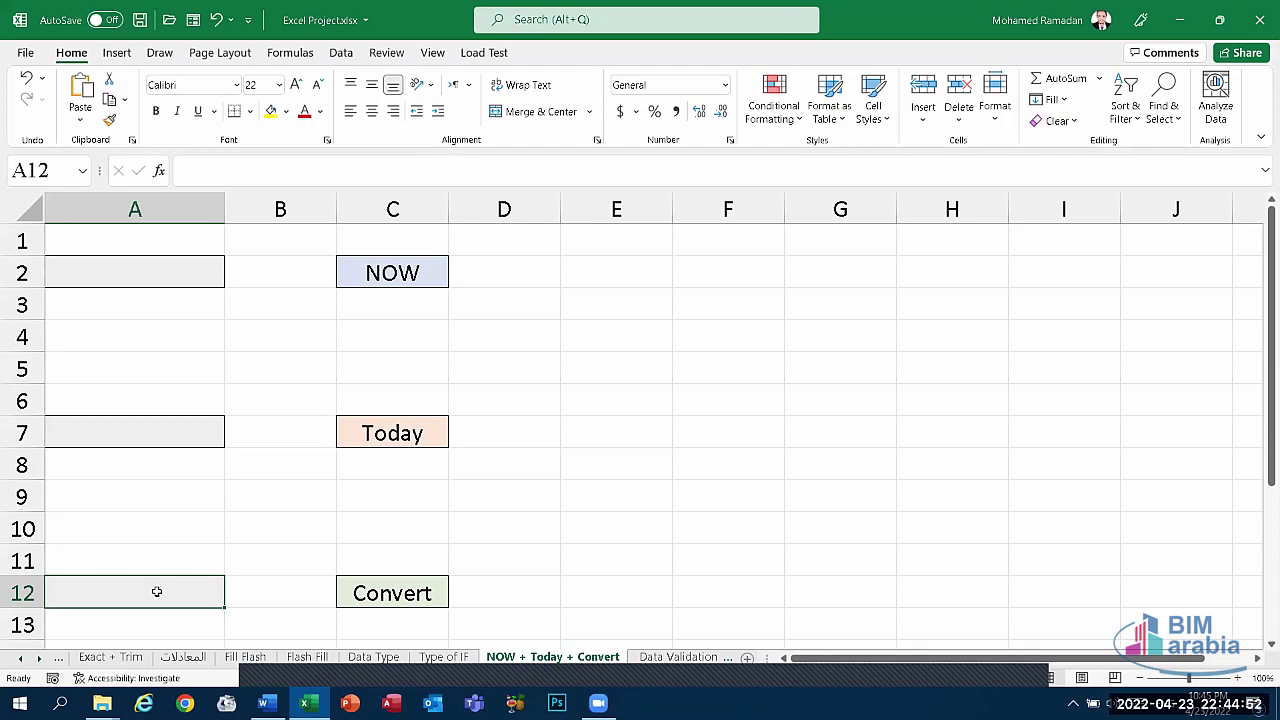
text(=)
text(co)
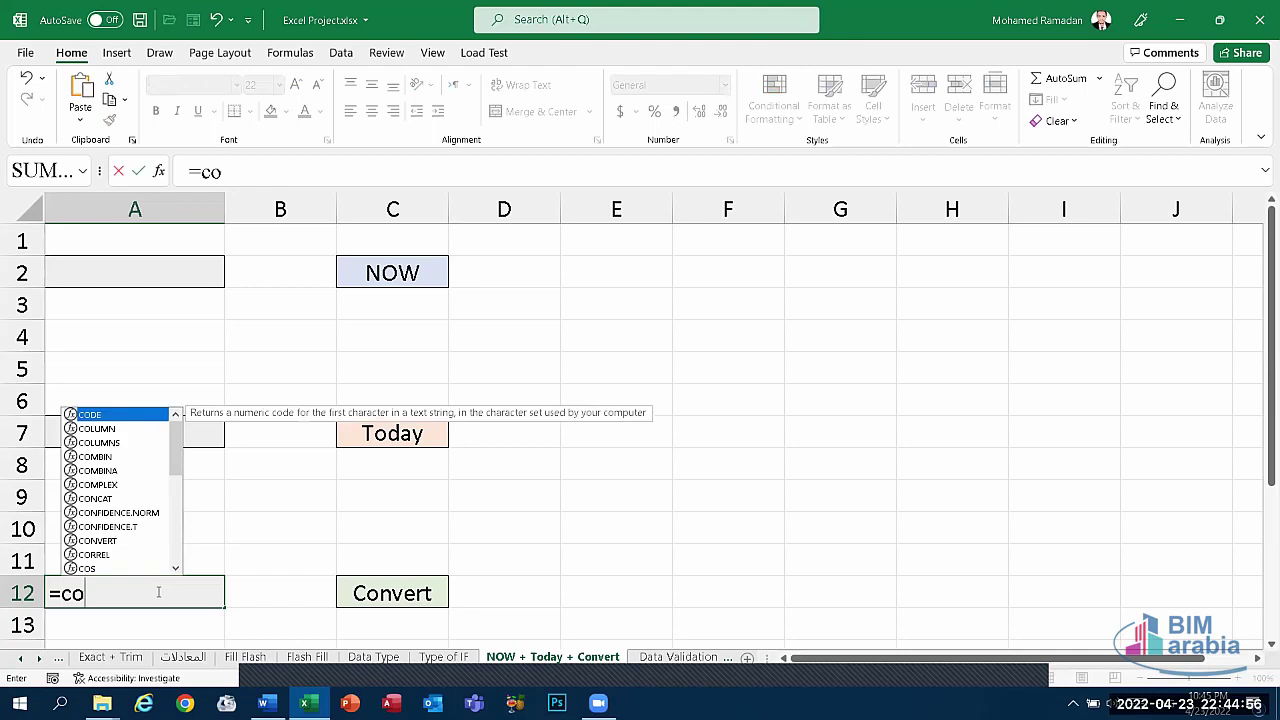
text(nvert)
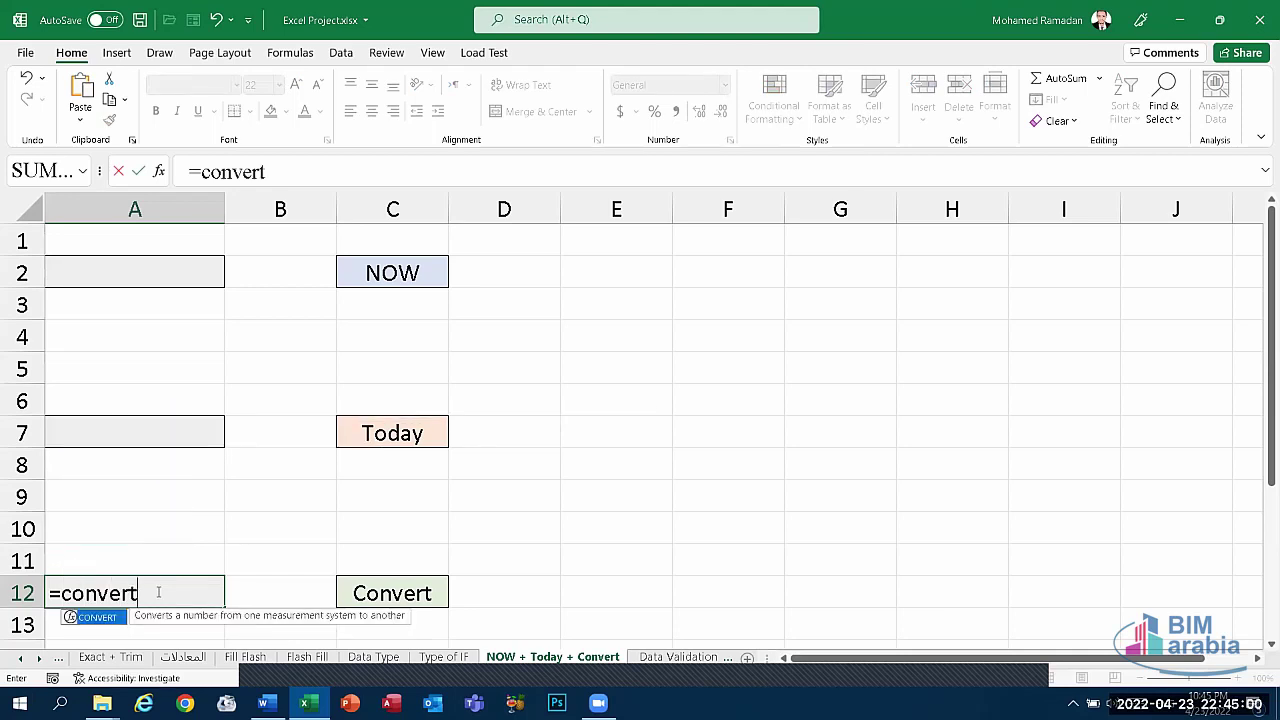
text(()
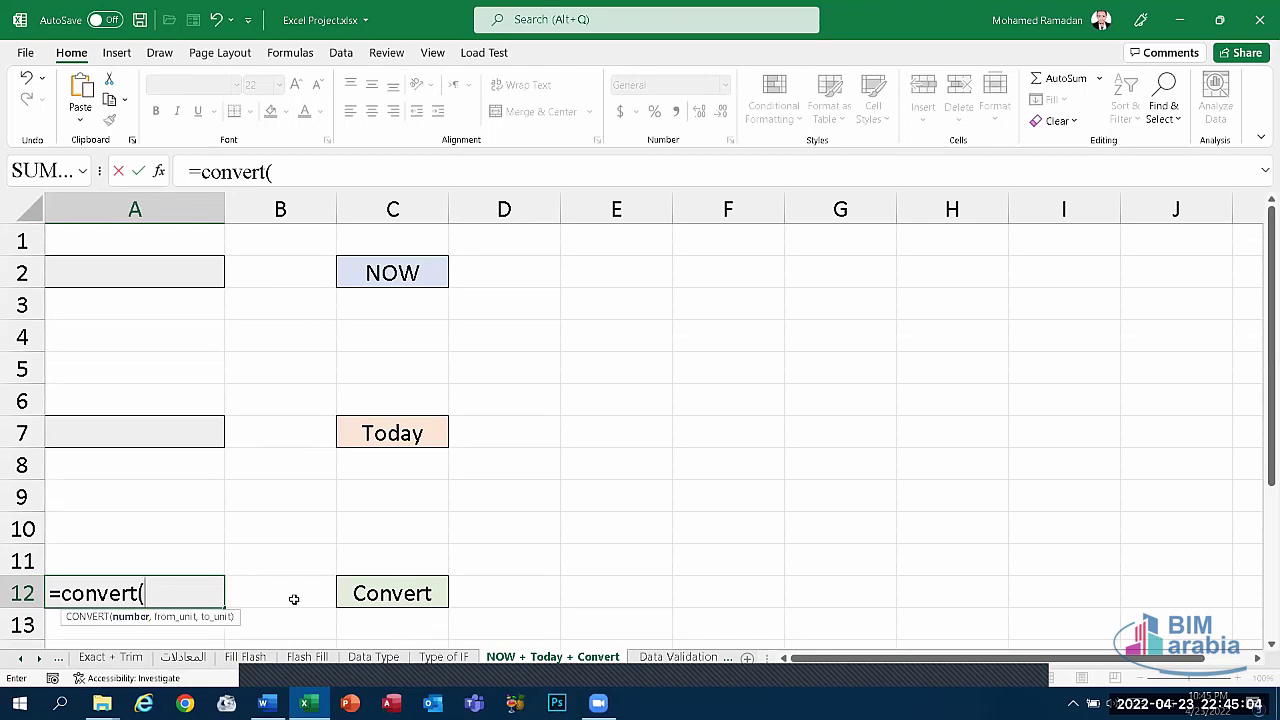
text(3)
text(,)
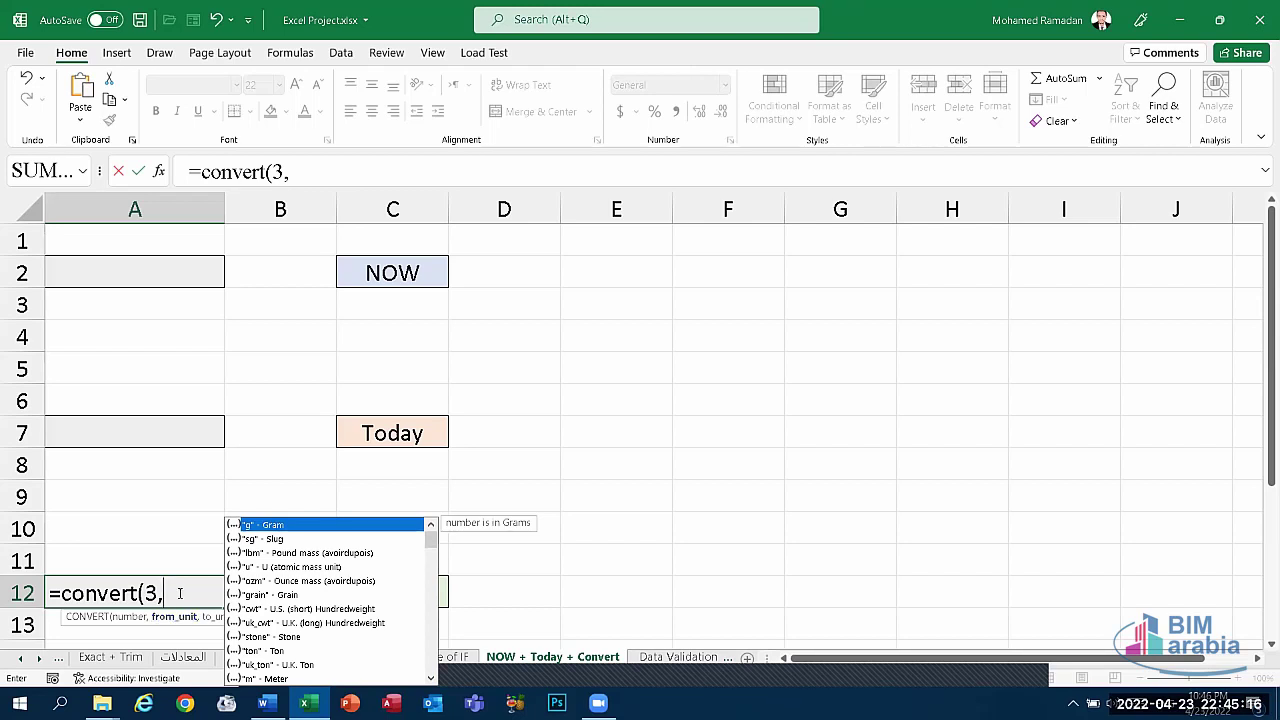
text(")
text(g")
text(,)
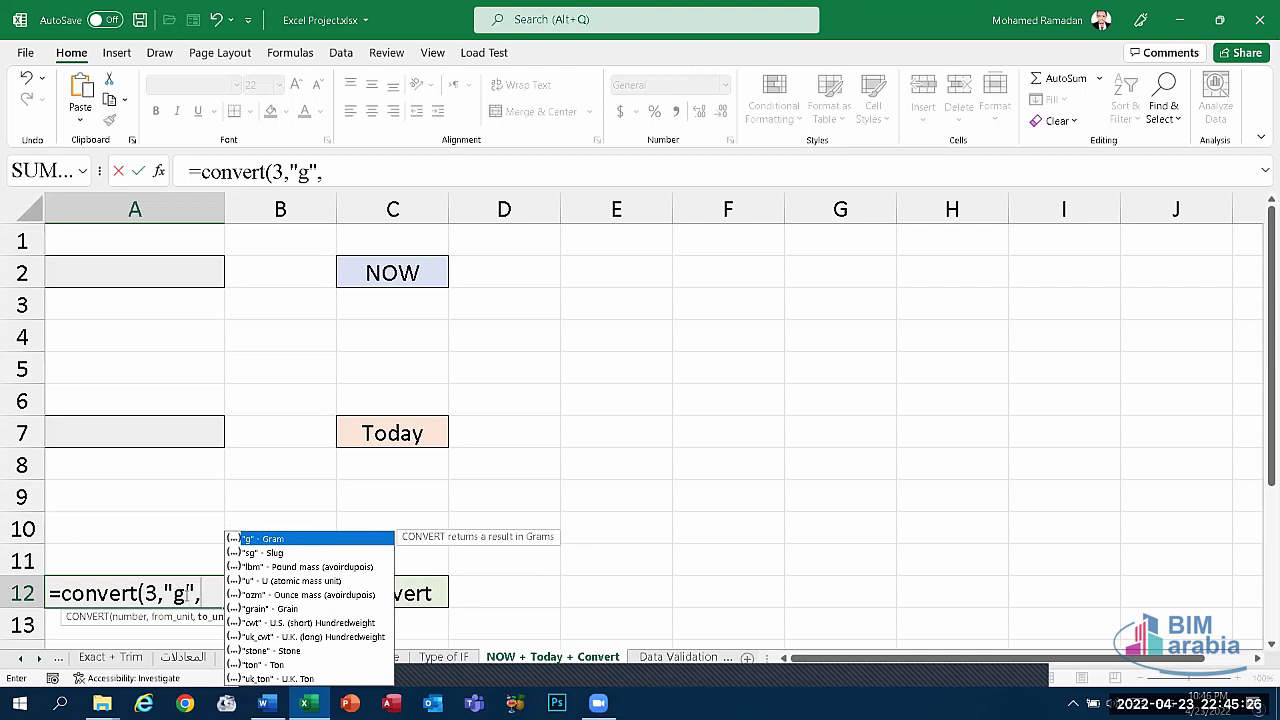
key(Escape)
text(ram)
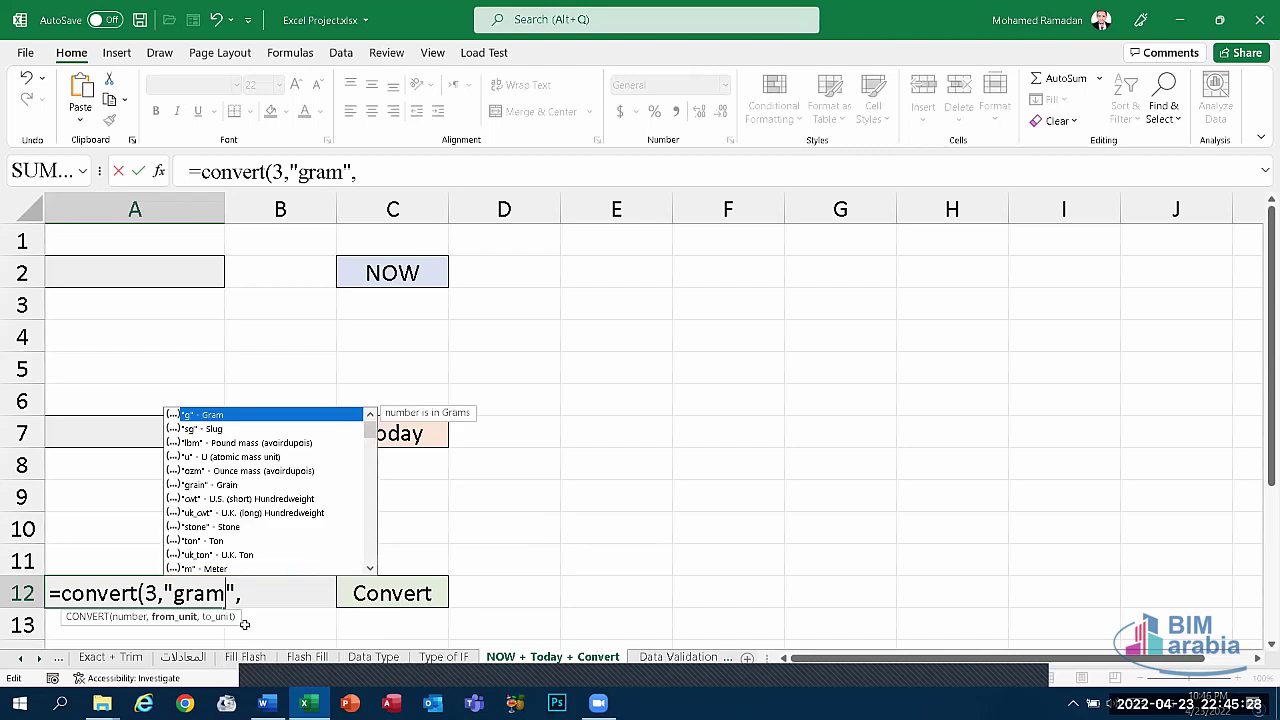
key(BackSpace)
key(BackSpace)
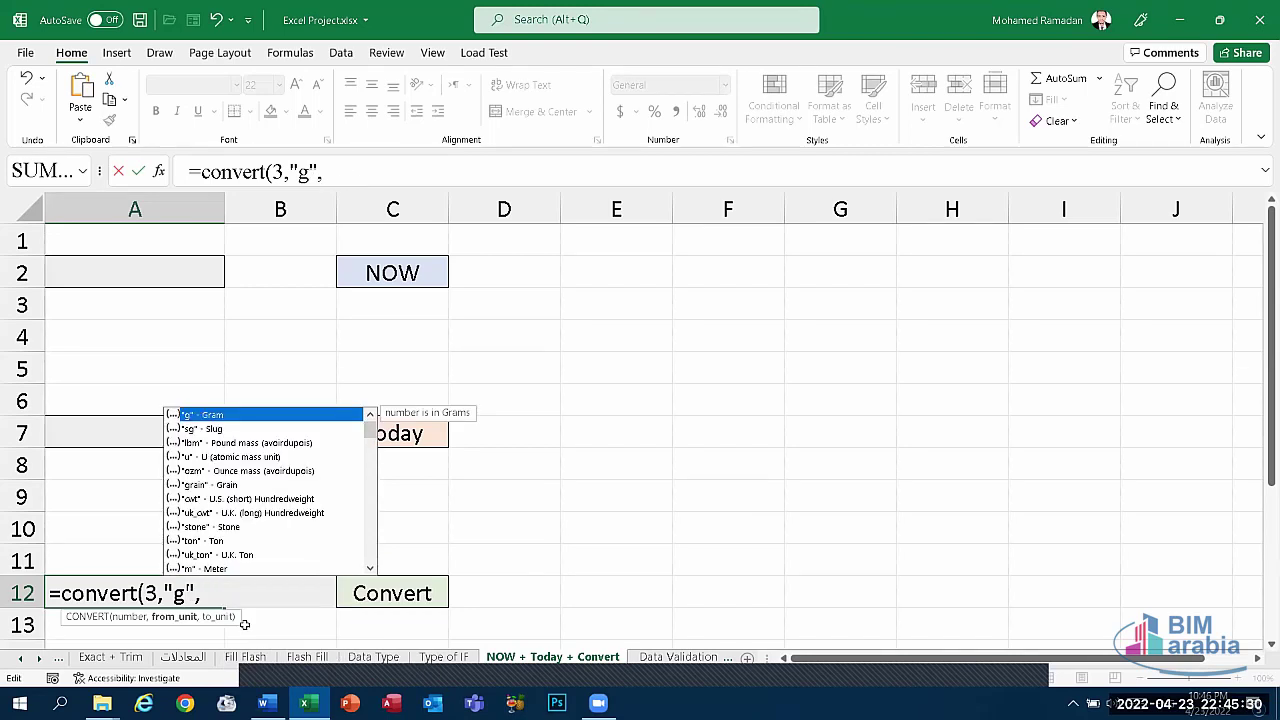
key(Escape)
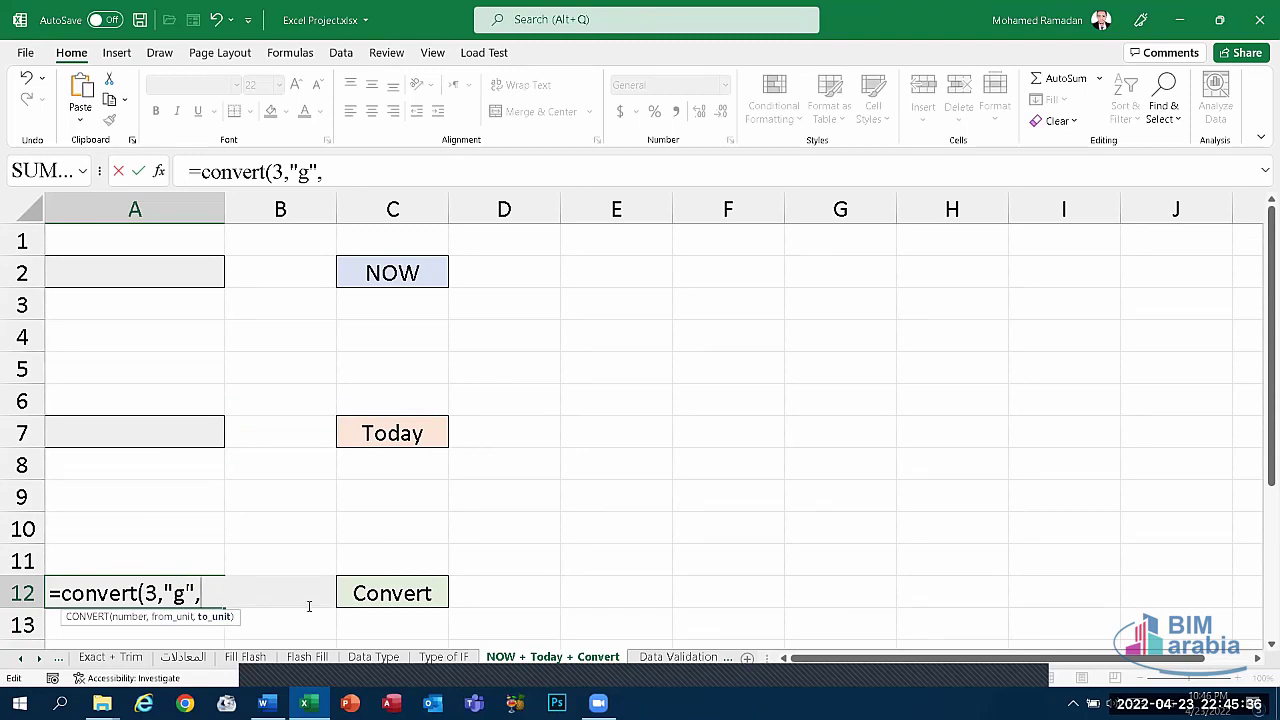
text("kg)
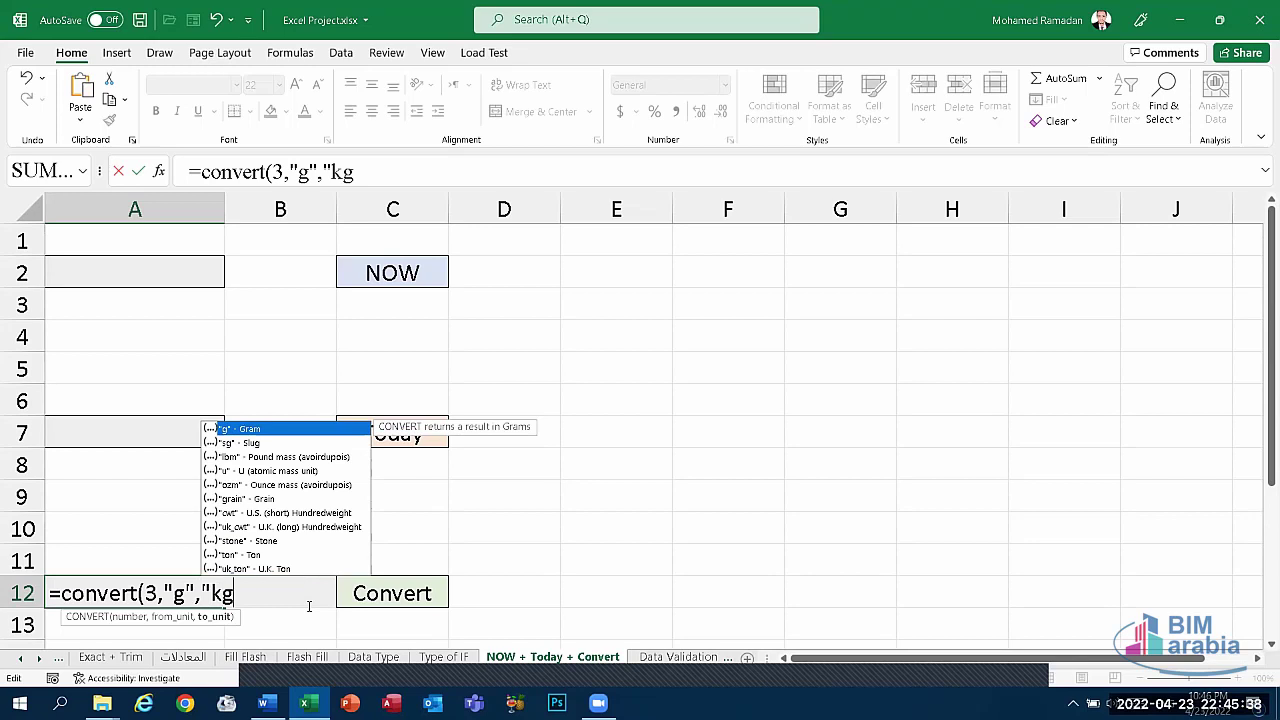
text(")
text())
key(Return)
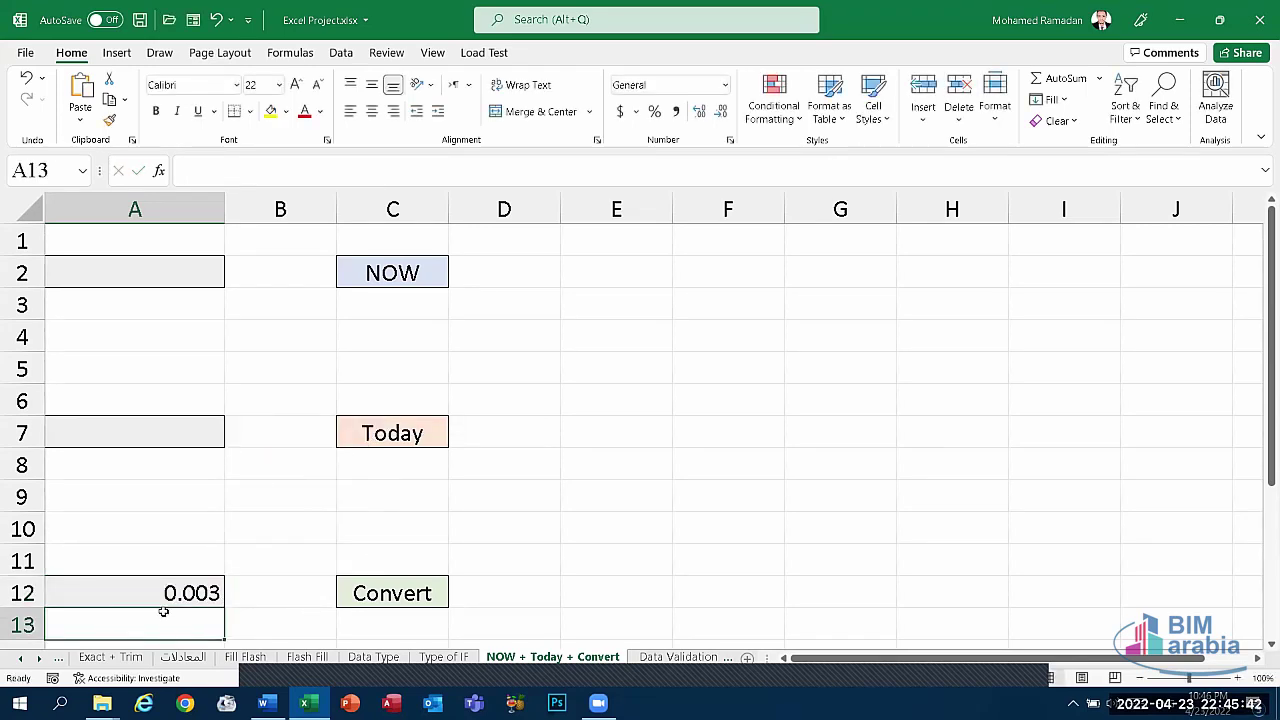
click(165, 596)
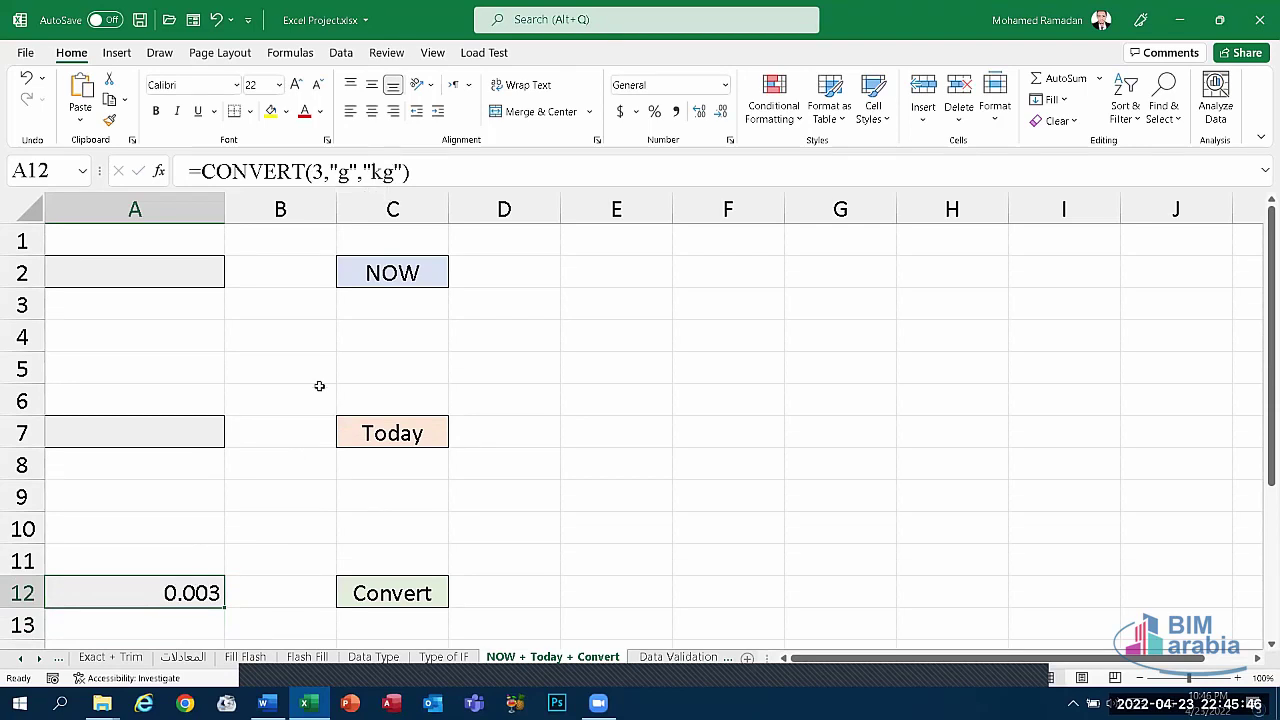
key(Delete)
- Enter =CONVERT(5,"m","cm") in A12, returning 500, then clear it
text(=)
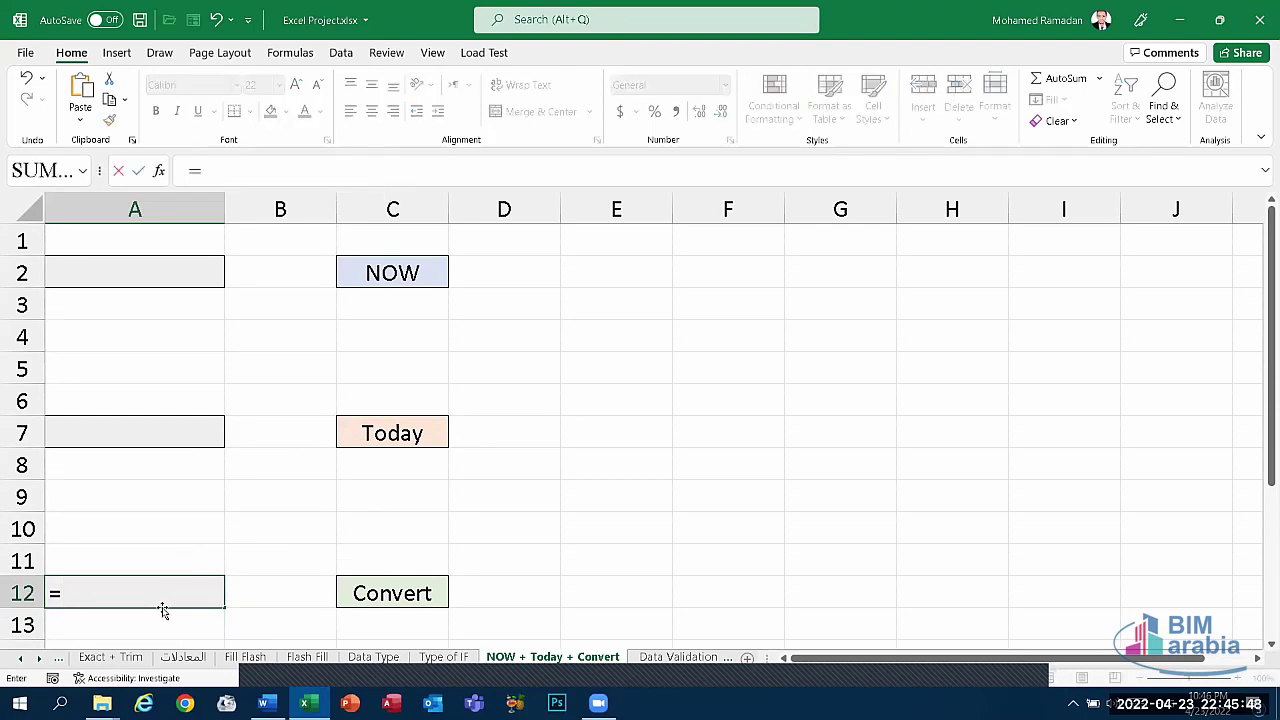
text(conve)
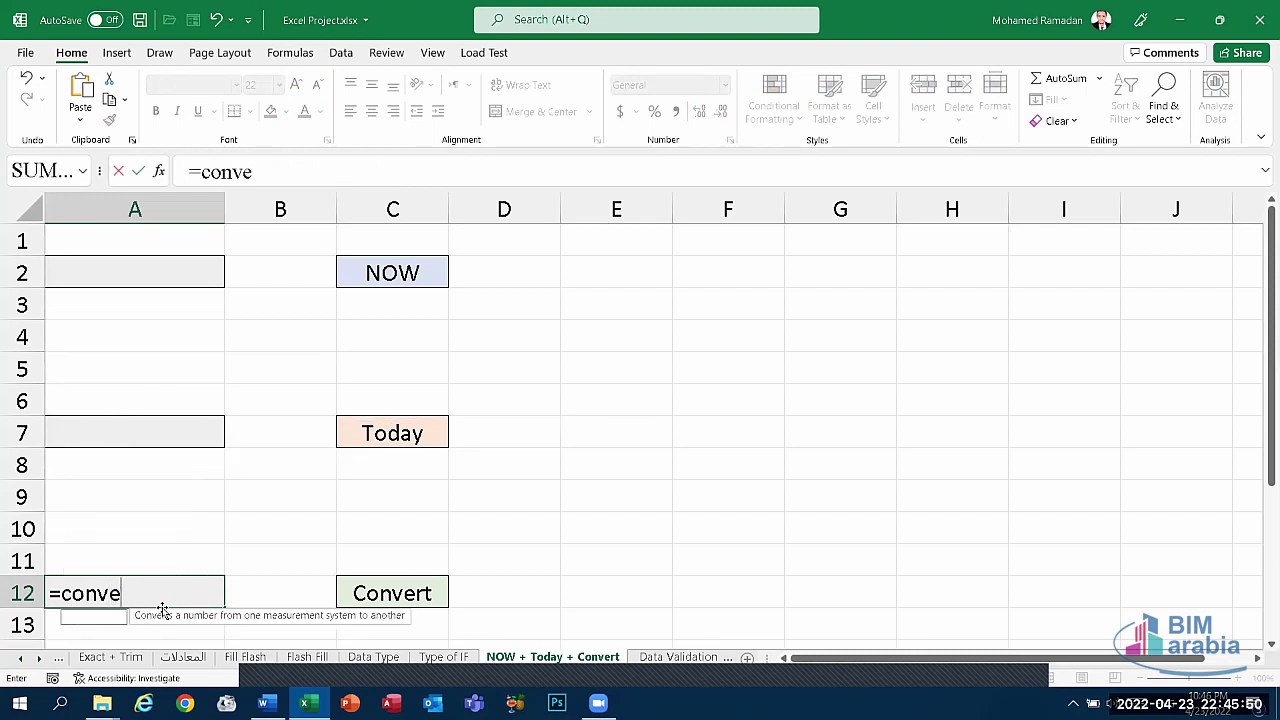
text(rt()
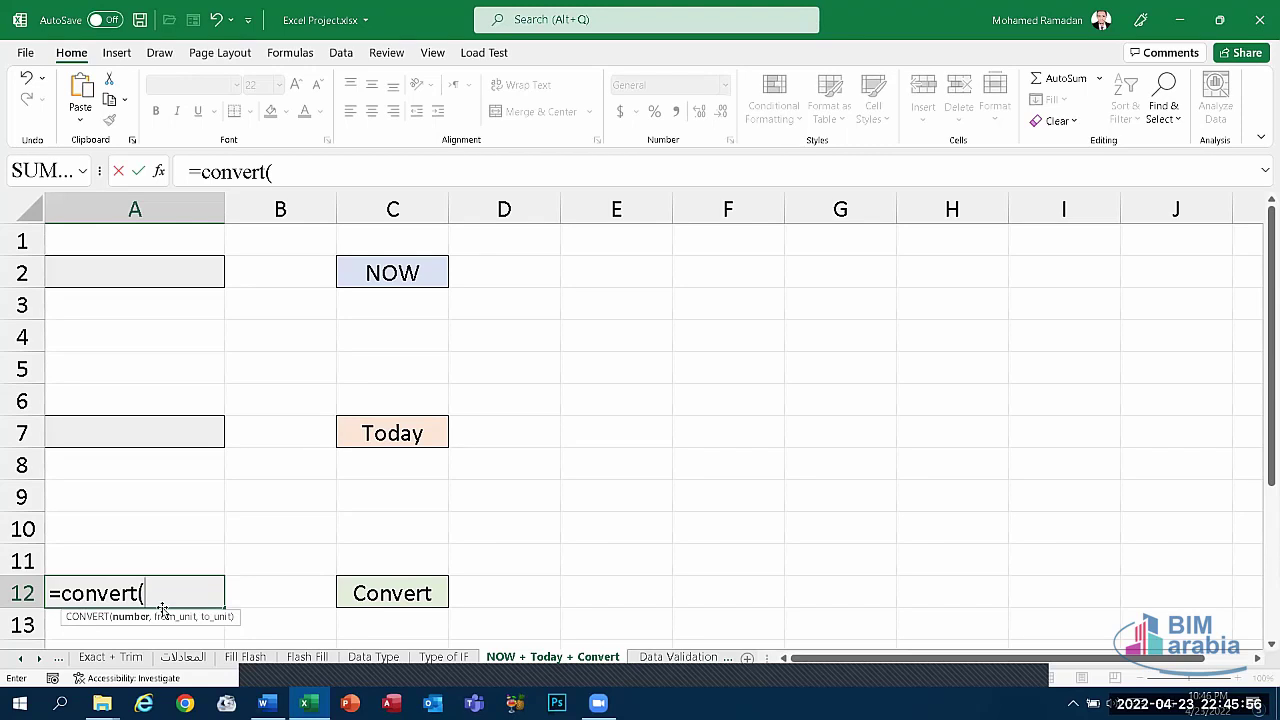
text(5)
text(,)
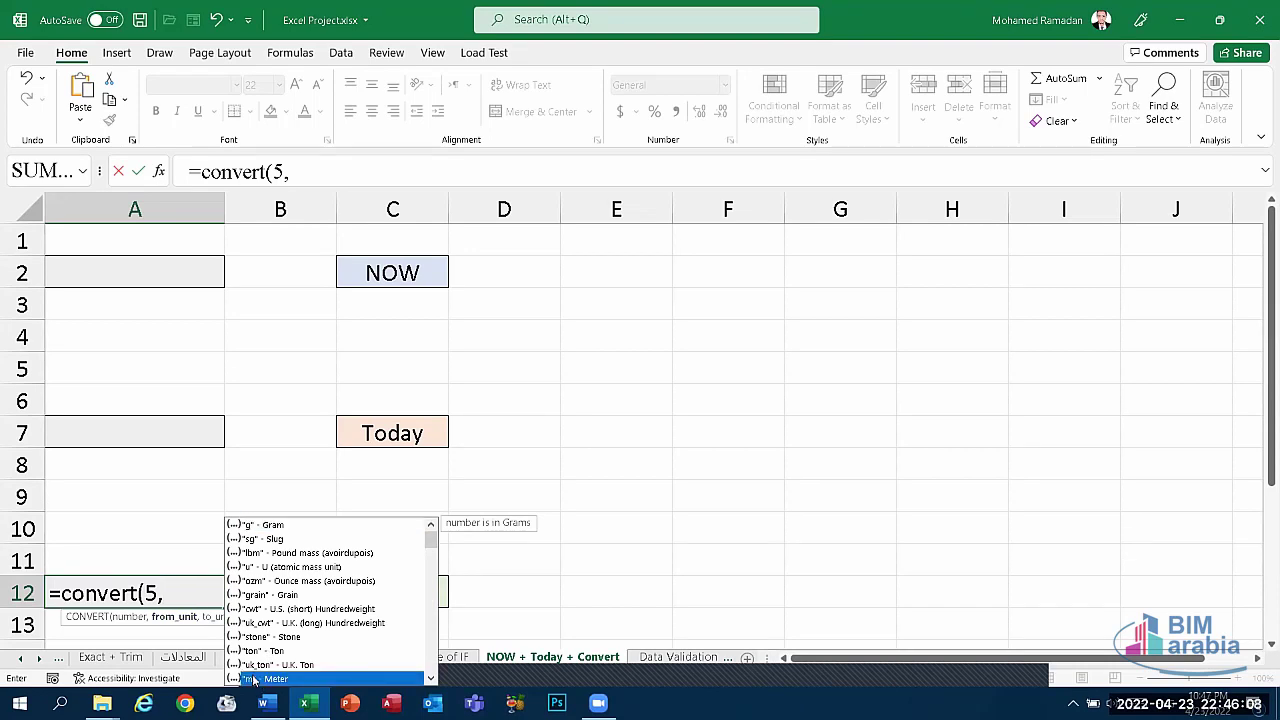
double_click(255, 680)
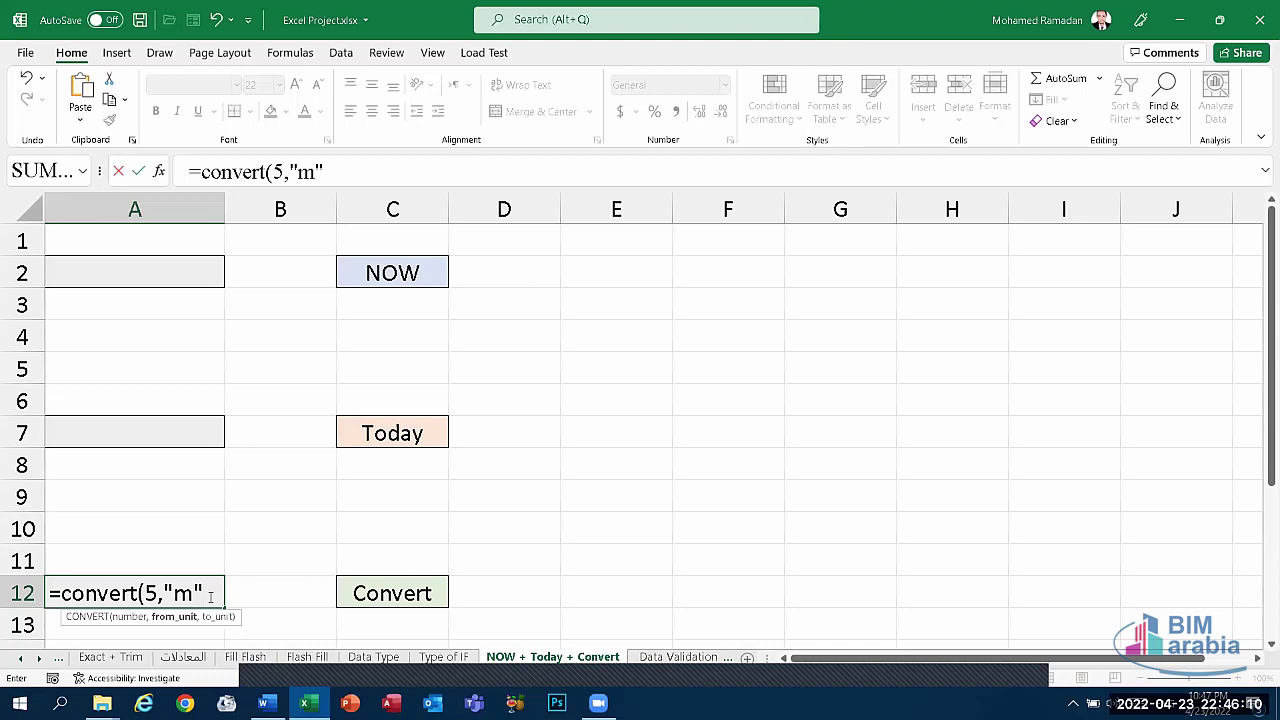
key(BackSpace)
key(BackSpace)
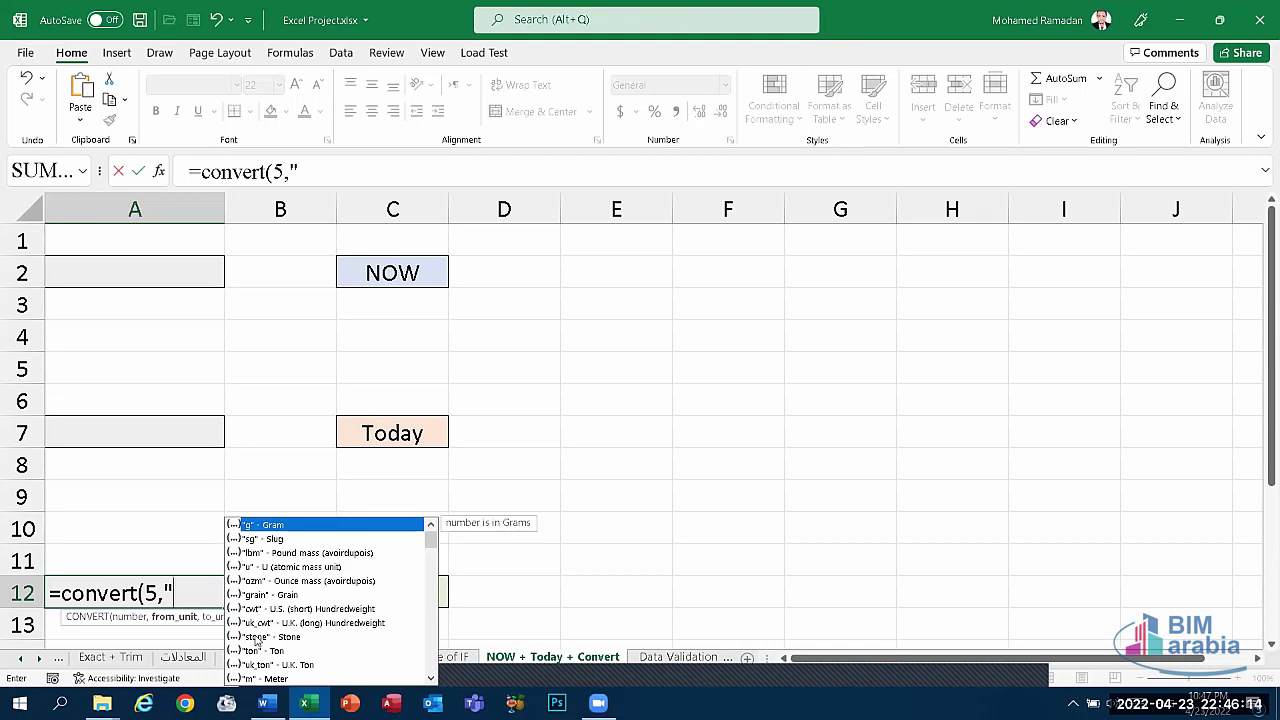
text(m")
text(,)
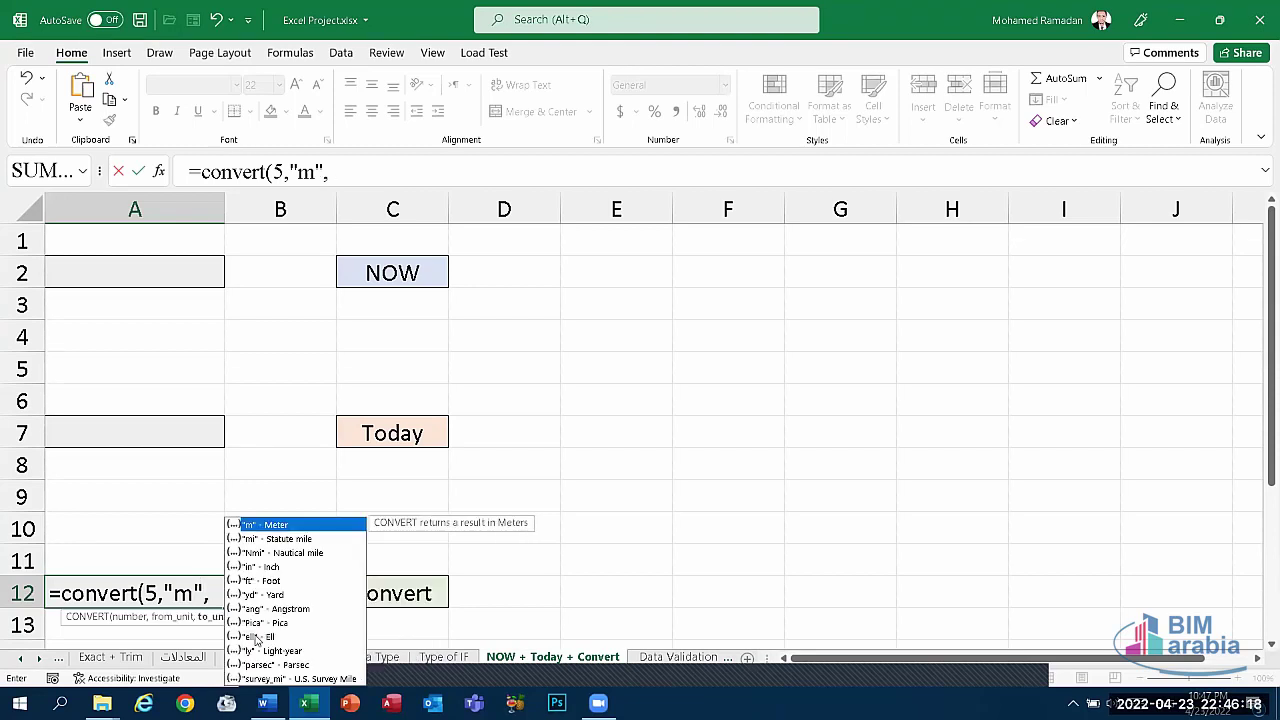
text(")
text(m)
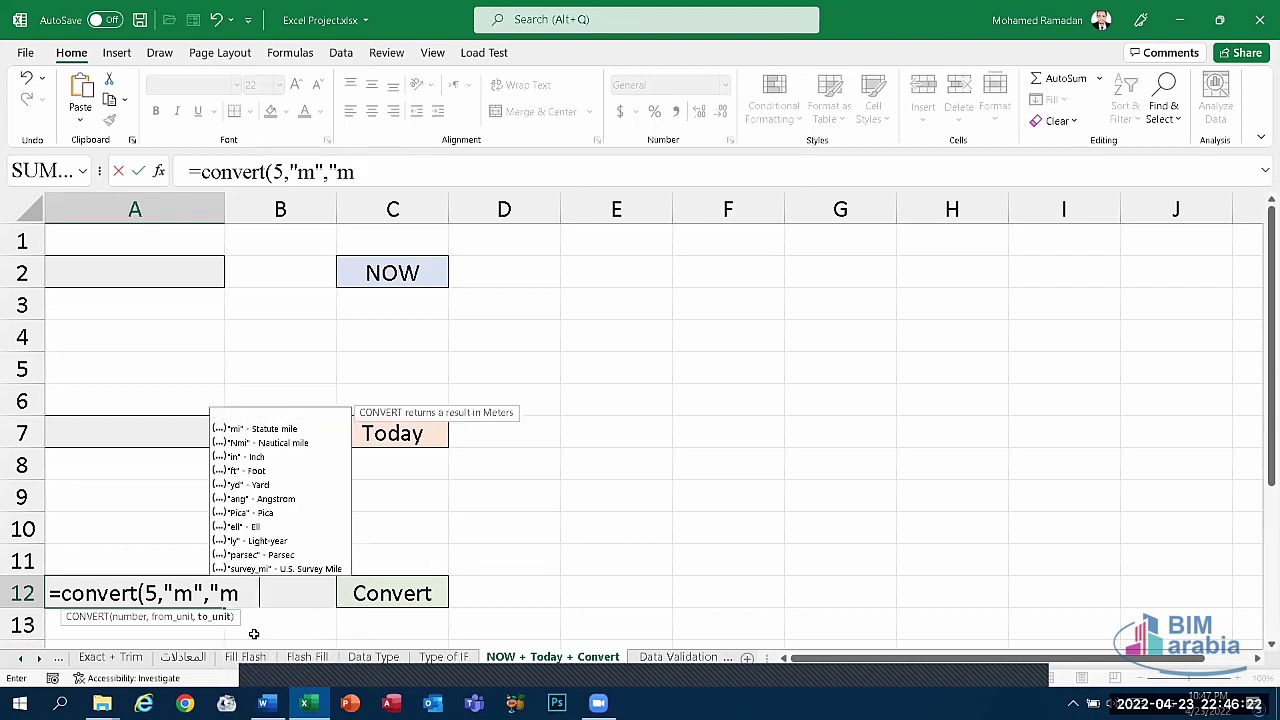
text(m)
key(BackSpace)
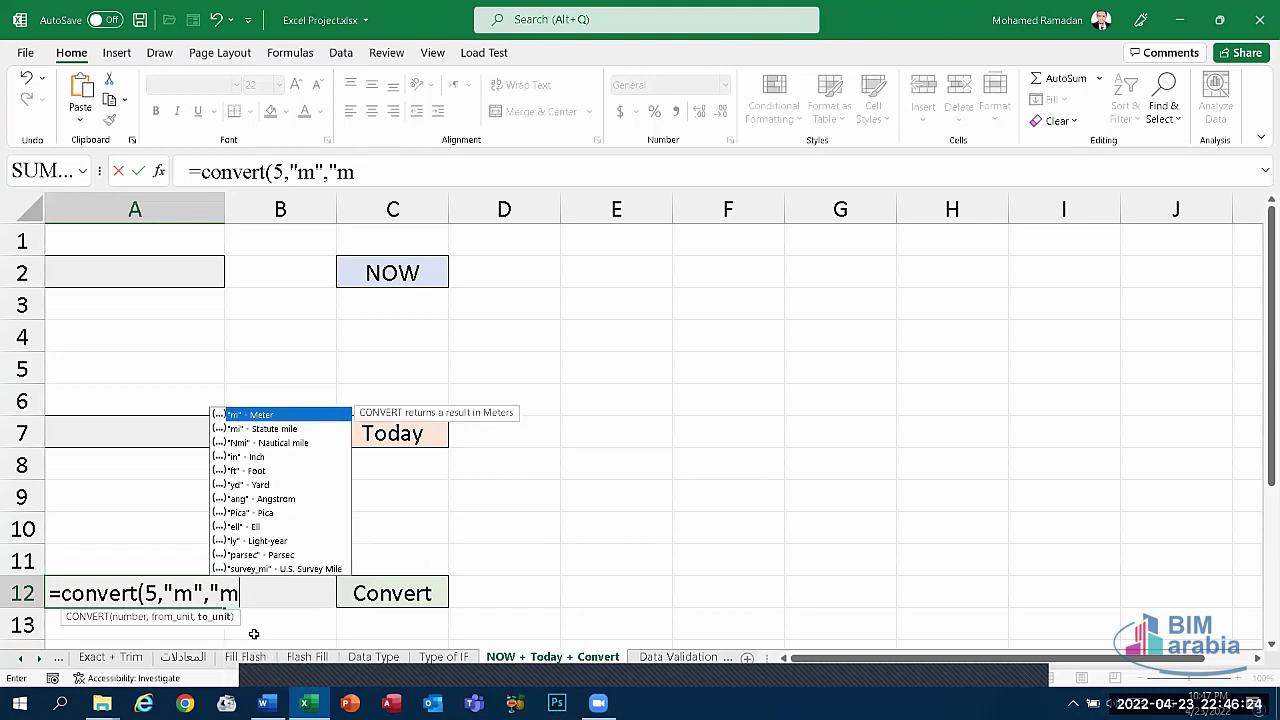
key(BackSpace)
text(cm)
text("))
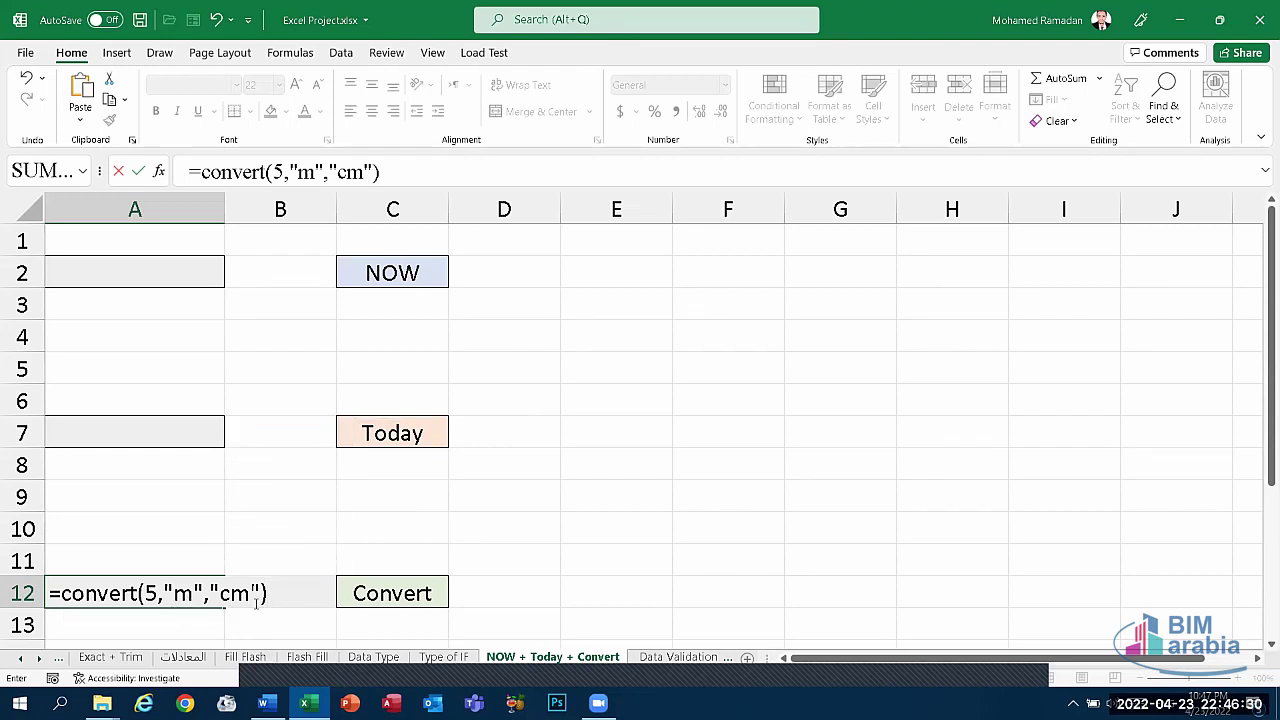
key(Return)
click(200, 592)
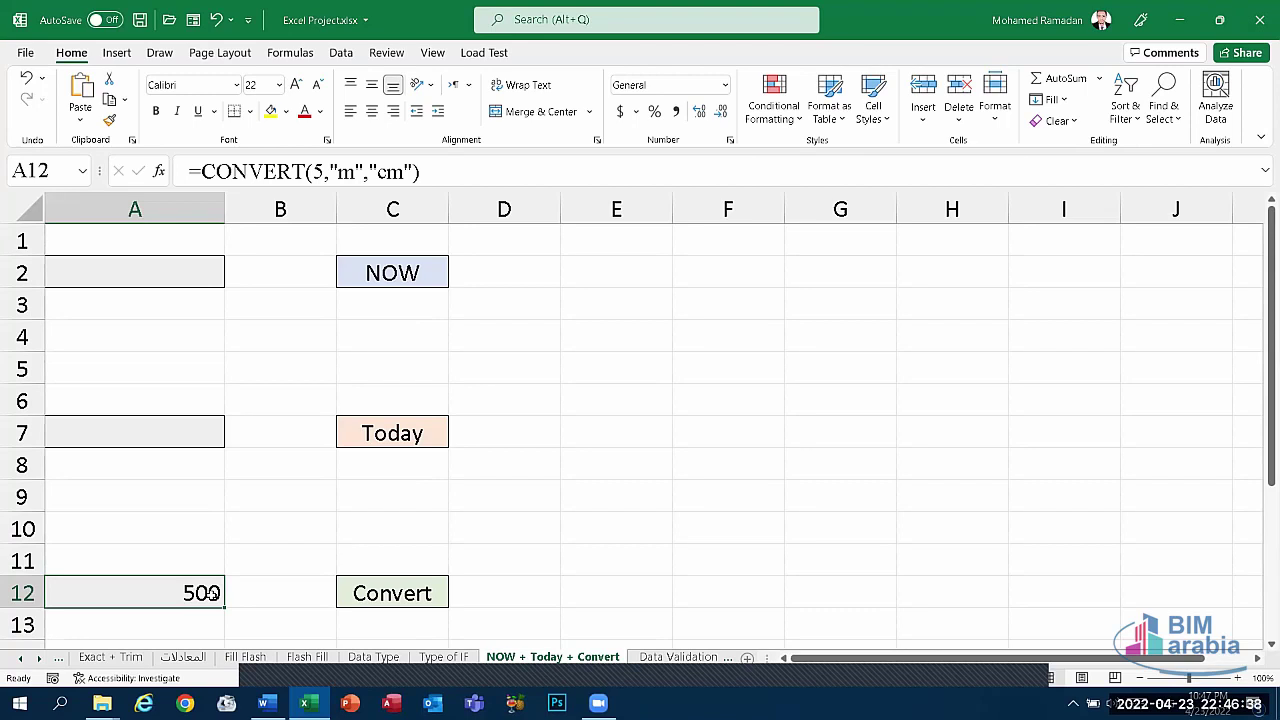
key(Delete)
- Move on to the Data Validation + Text to Columns sheet
click(249, 561)
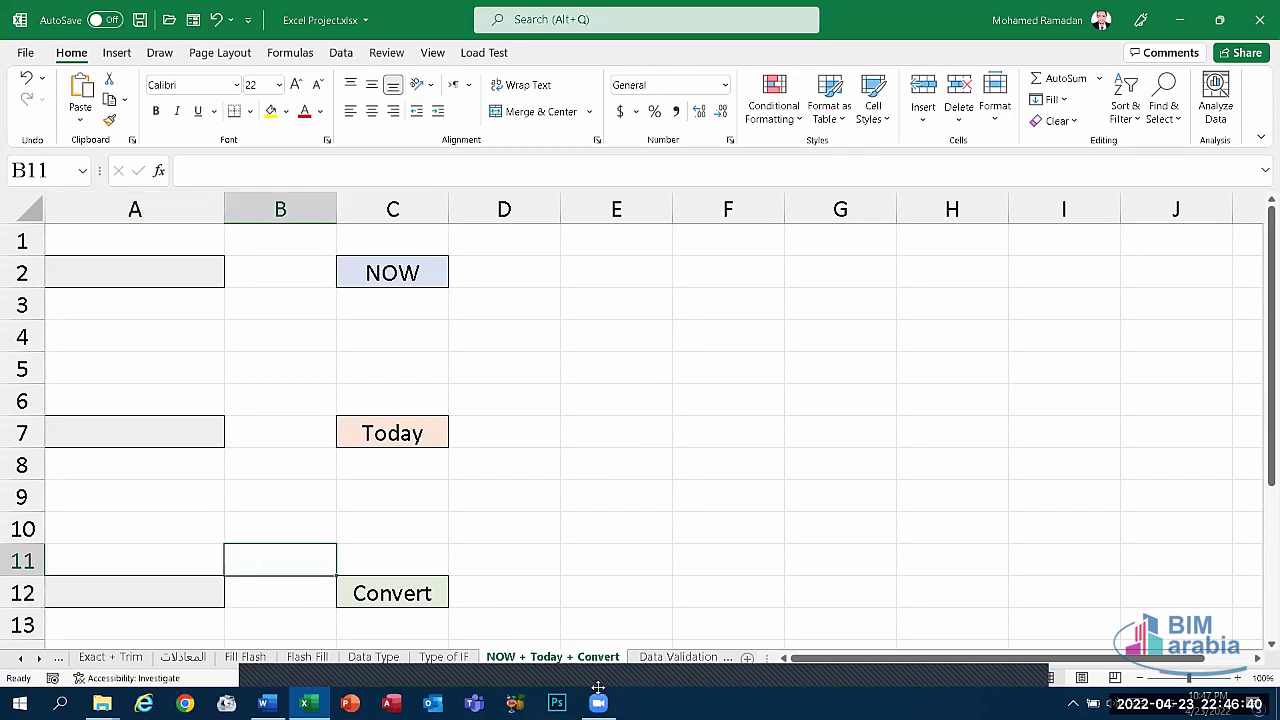
click(776, 588)
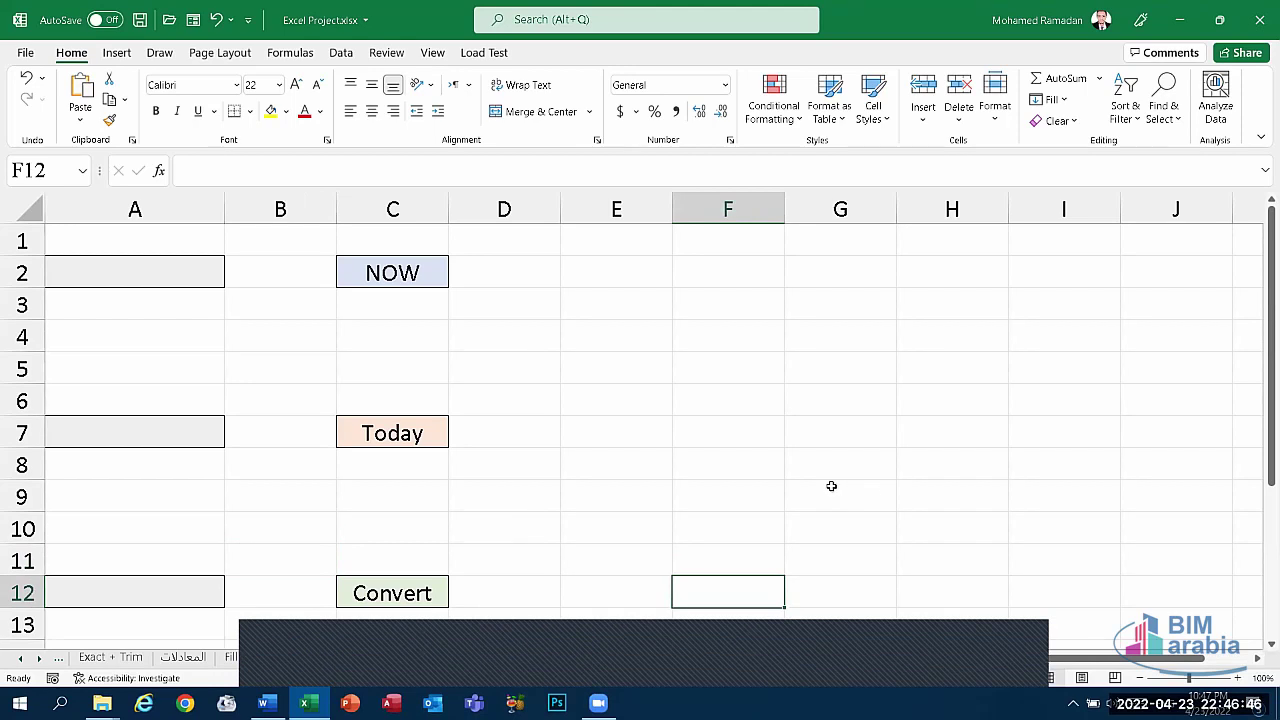
key(ctrl+Page_Down)
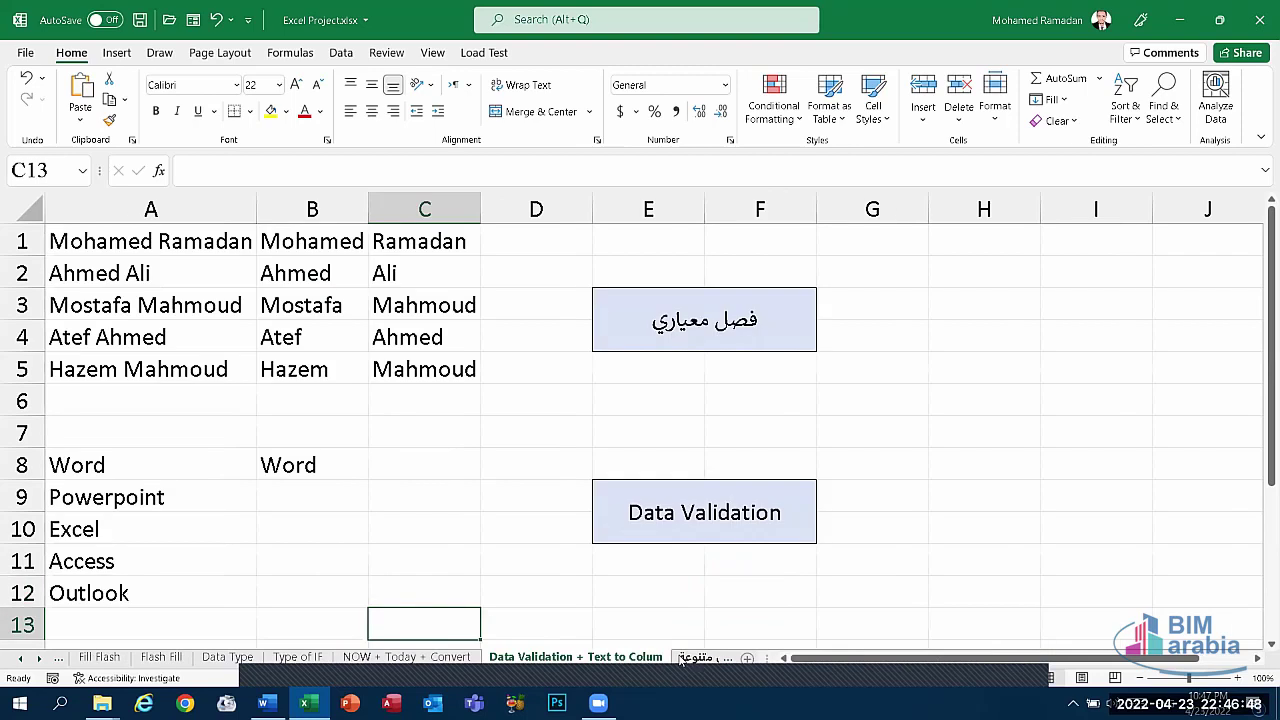
- On the ABS sheet, enter =ABS(A1) in C9, returning 12354, then clear it
key(ctrl+Page_Down)
click(704, 658)
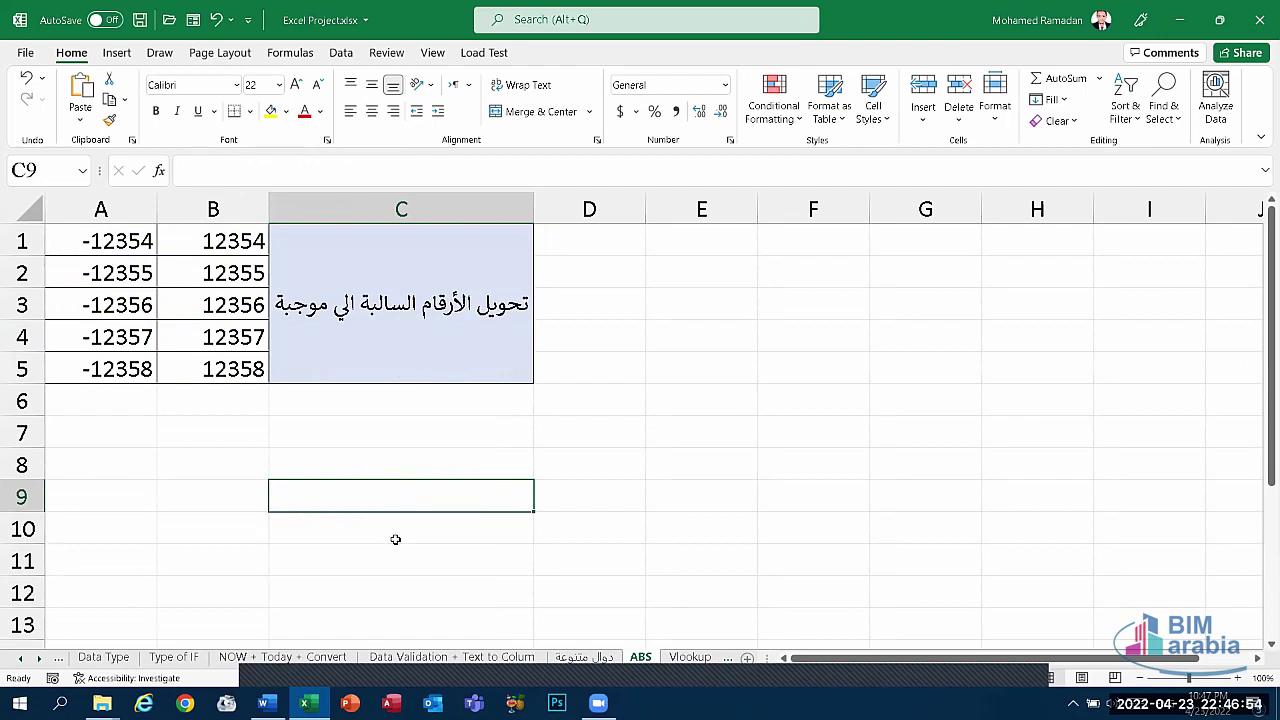
text(=)
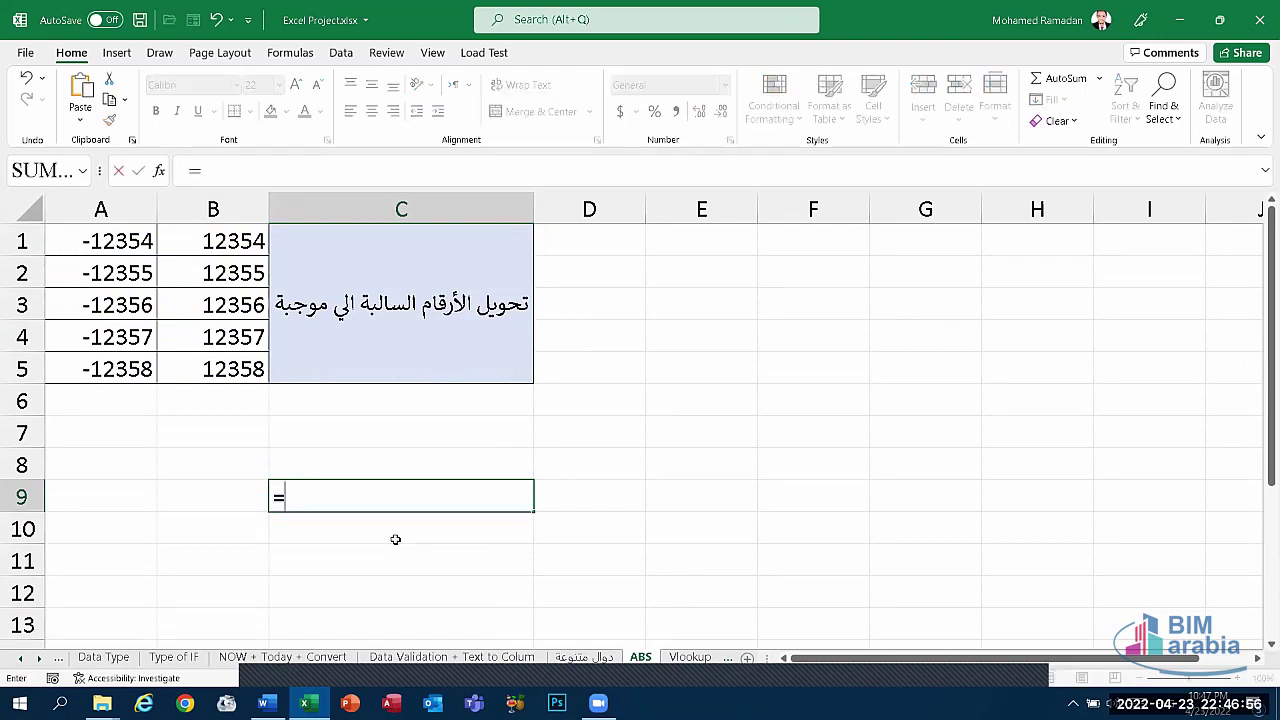
text(abs)
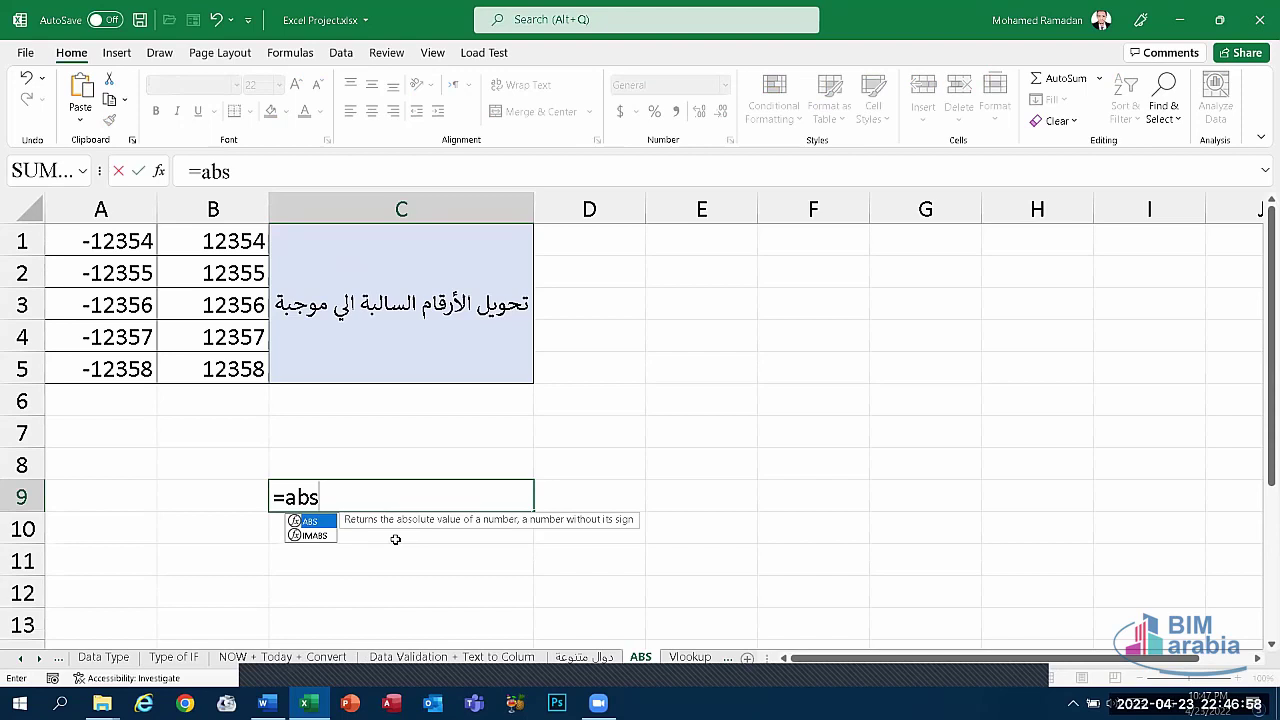
text(()
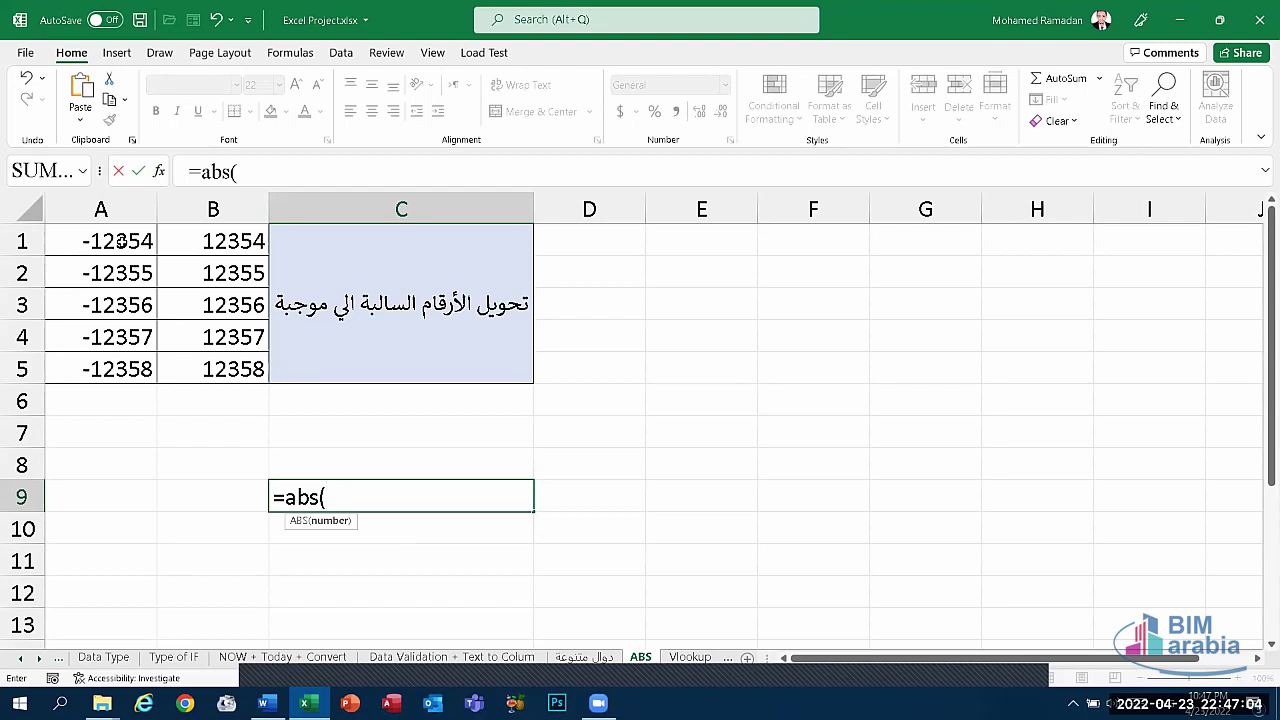
click(119, 241)
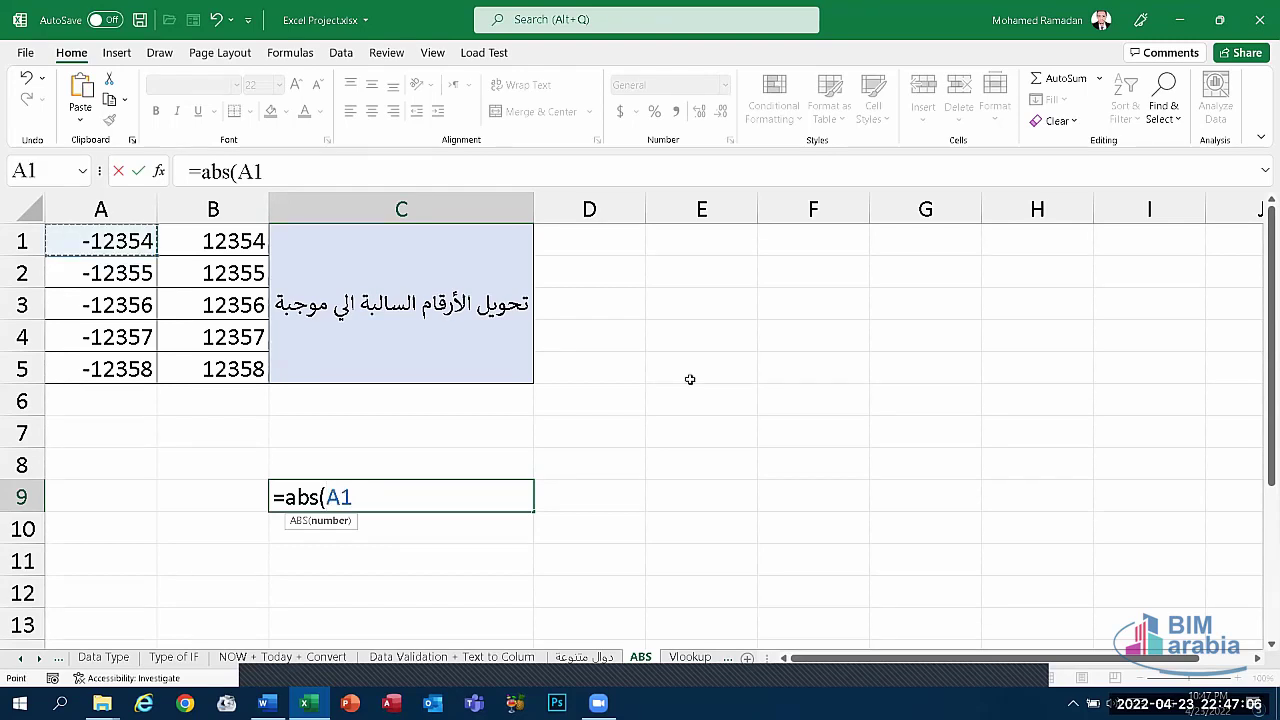
text())
key(Return)
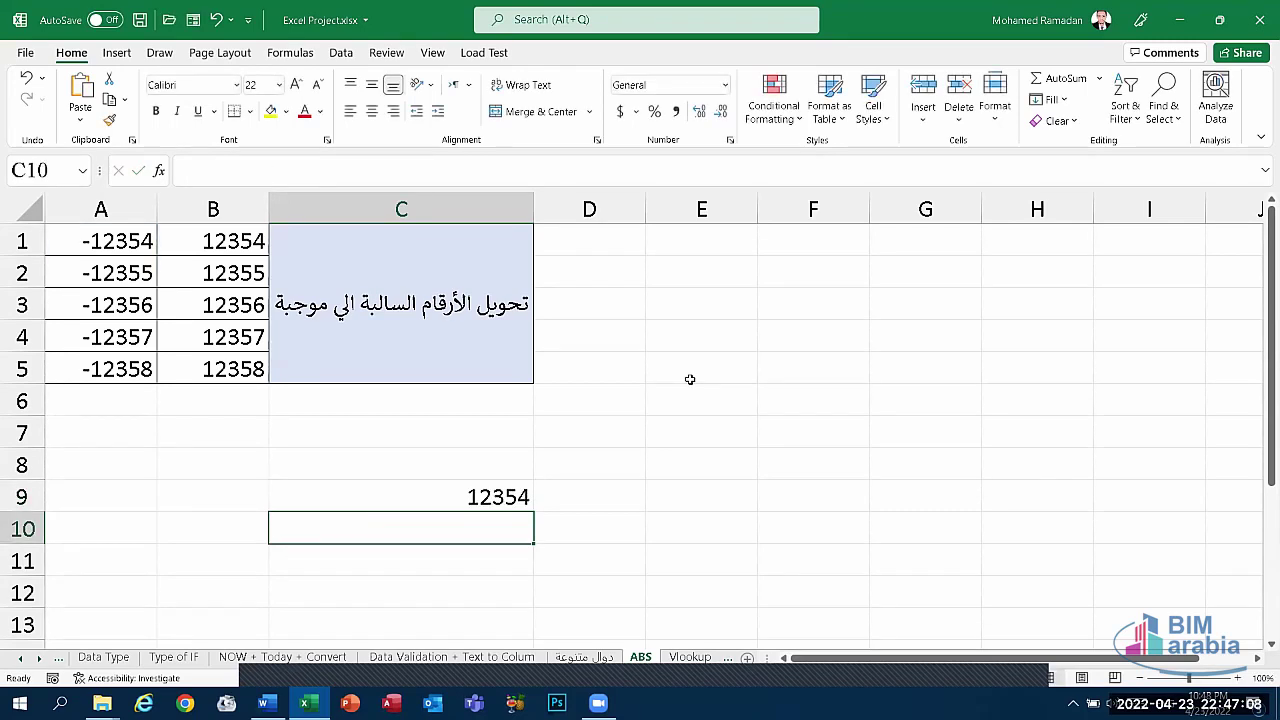
click(441, 495)
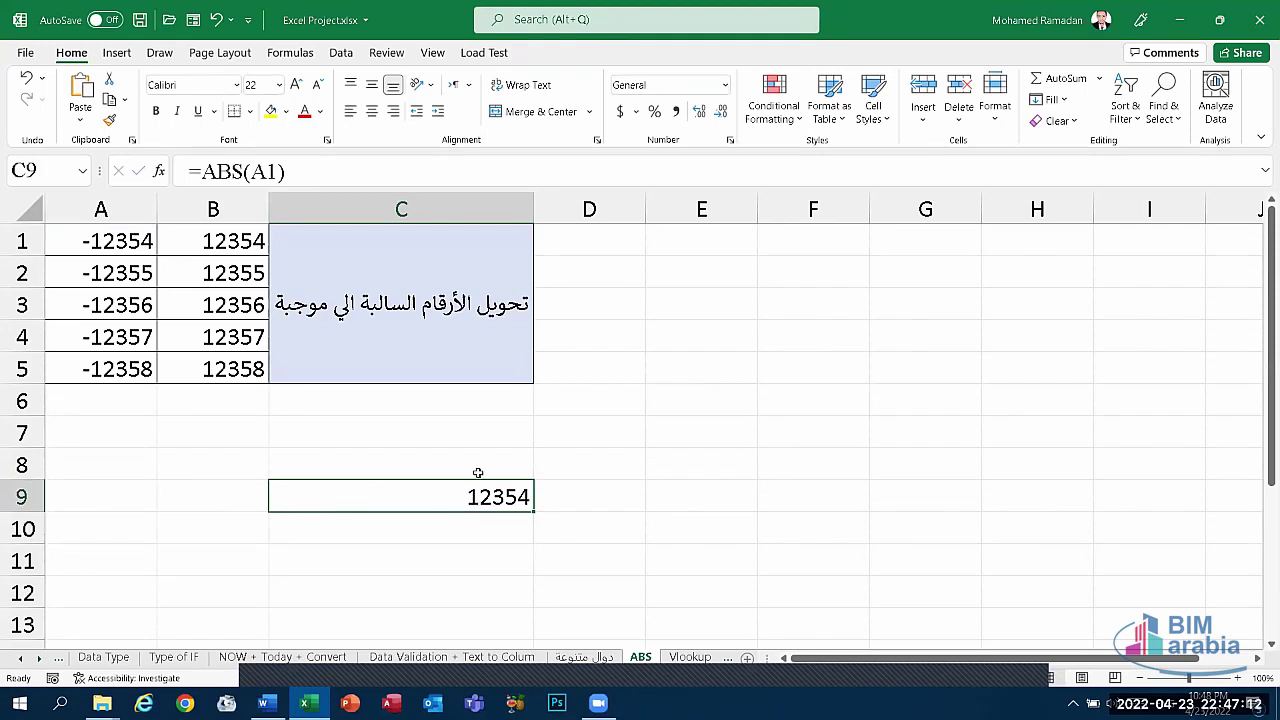
key(Delete)
click(440, 464)
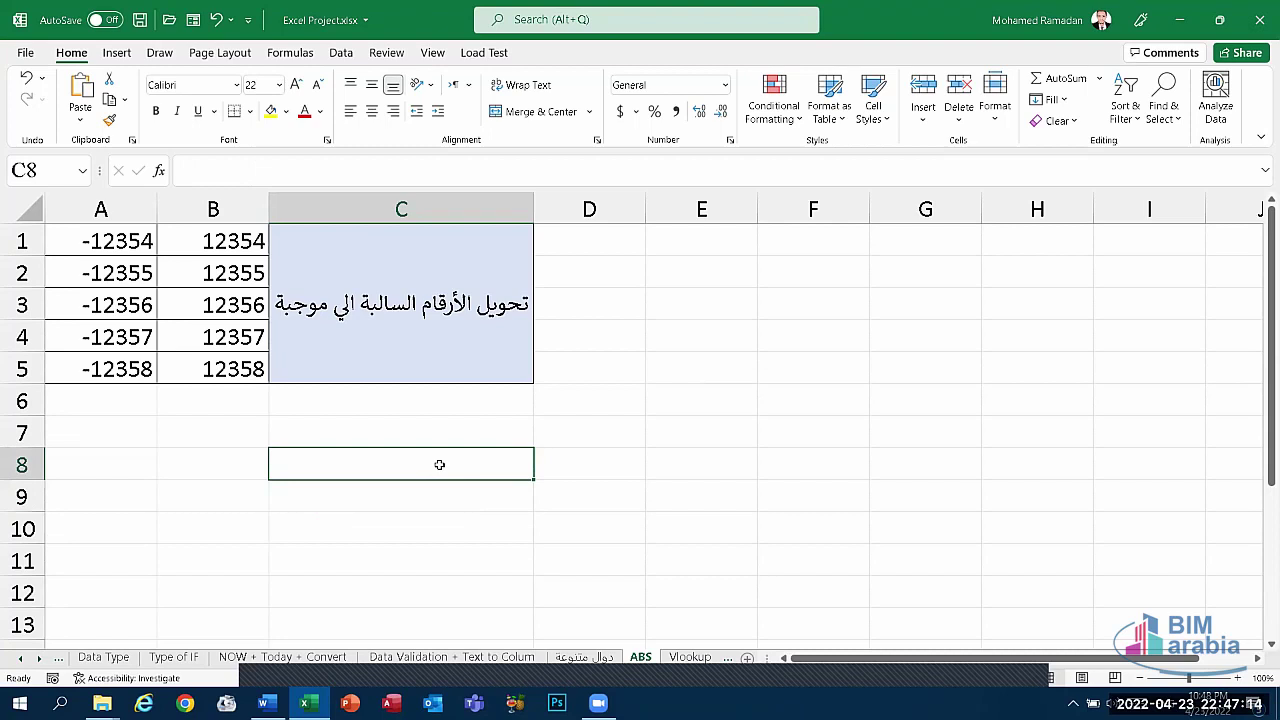
- Clear the absolute values from B1:B5
click(197, 304)
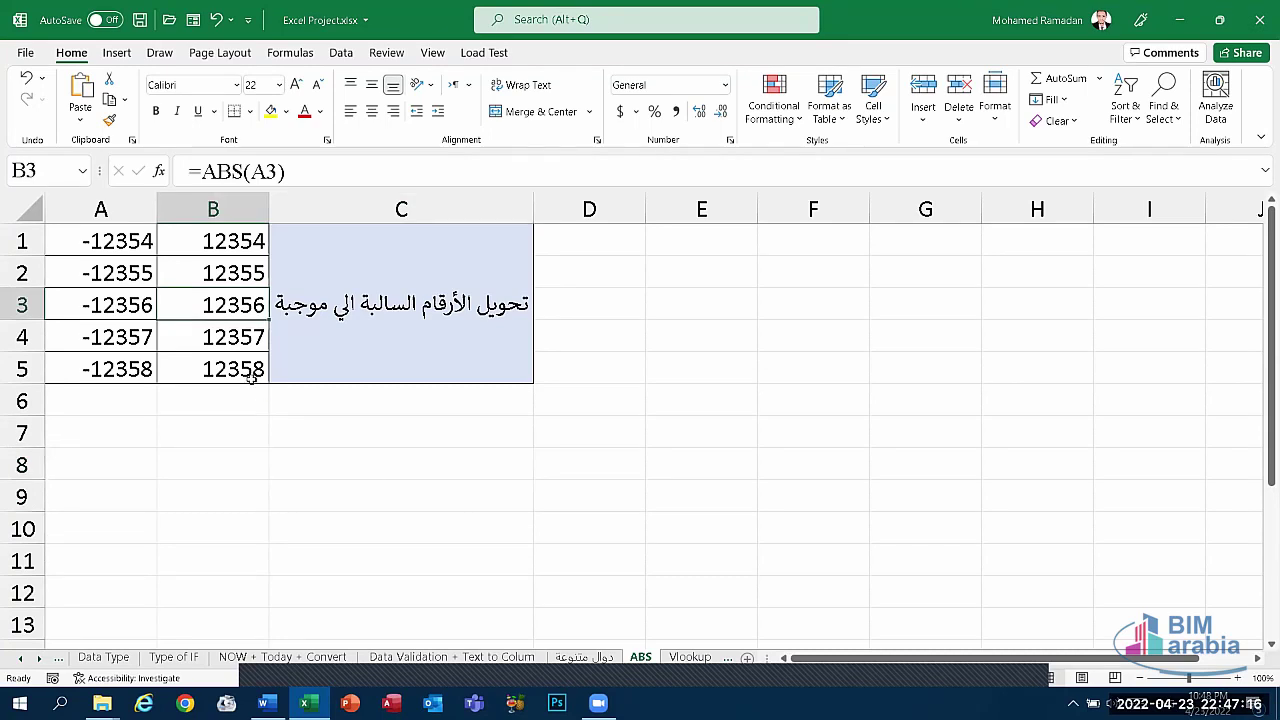
drag(251, 375, 250, 240)
key(Delete)
- Enter =ABS(A1) in B1 to show 12354, then empty B1 again
click(227, 244)
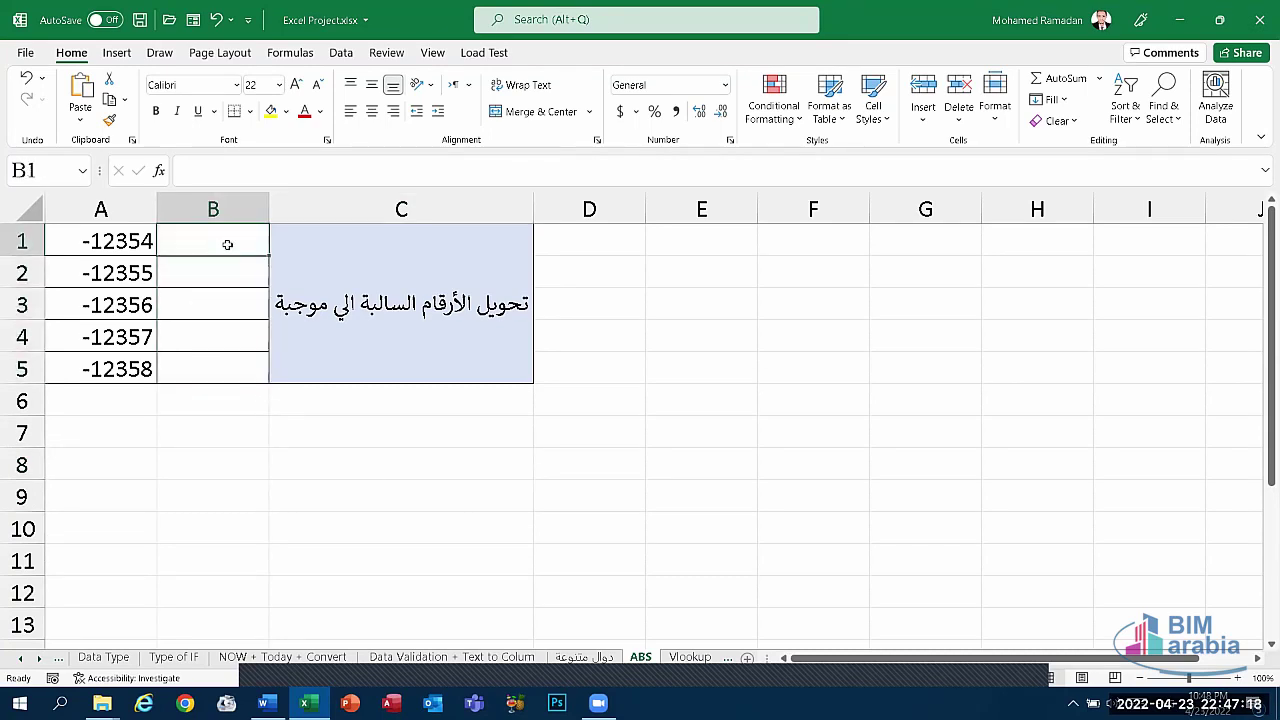
text(=a)
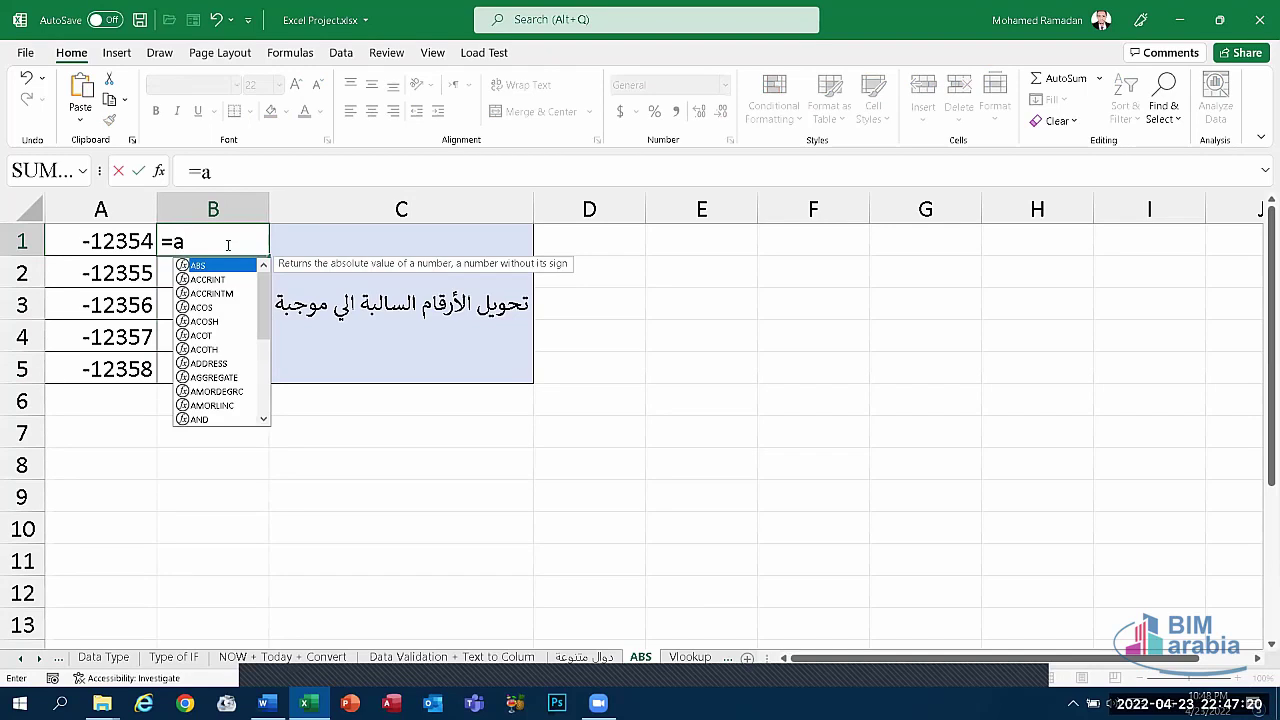
text(bs)
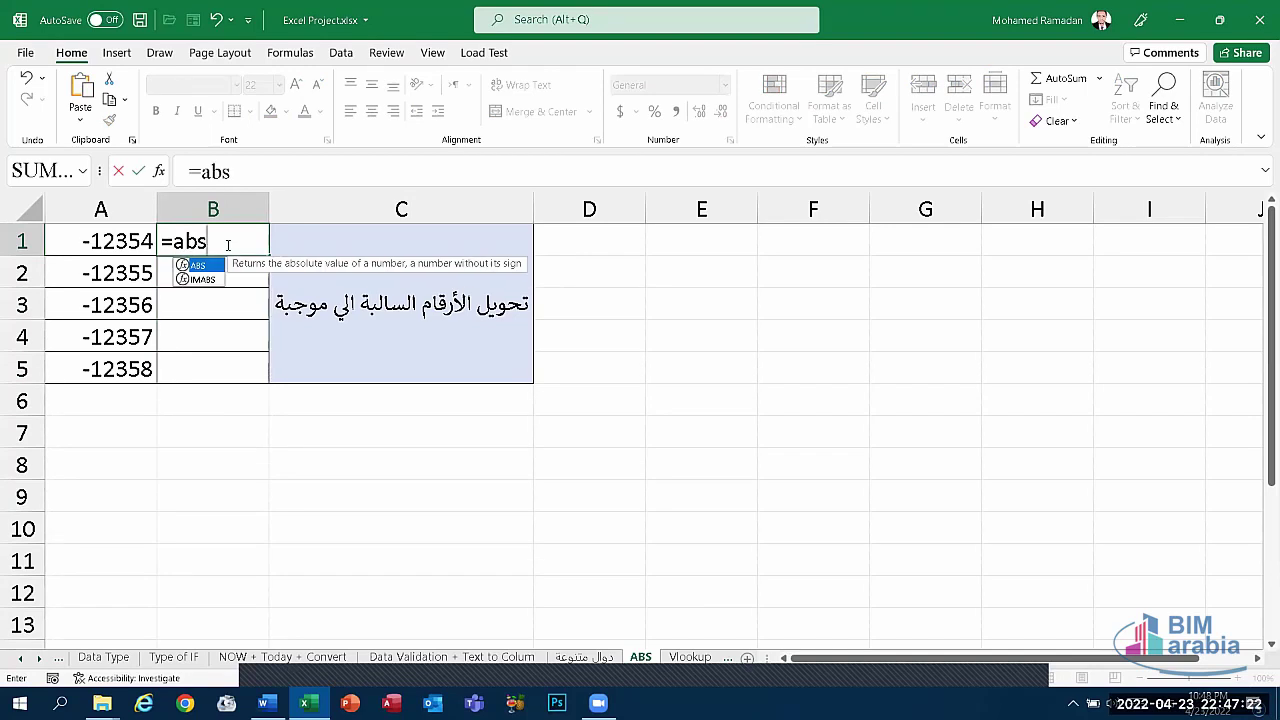
text(()
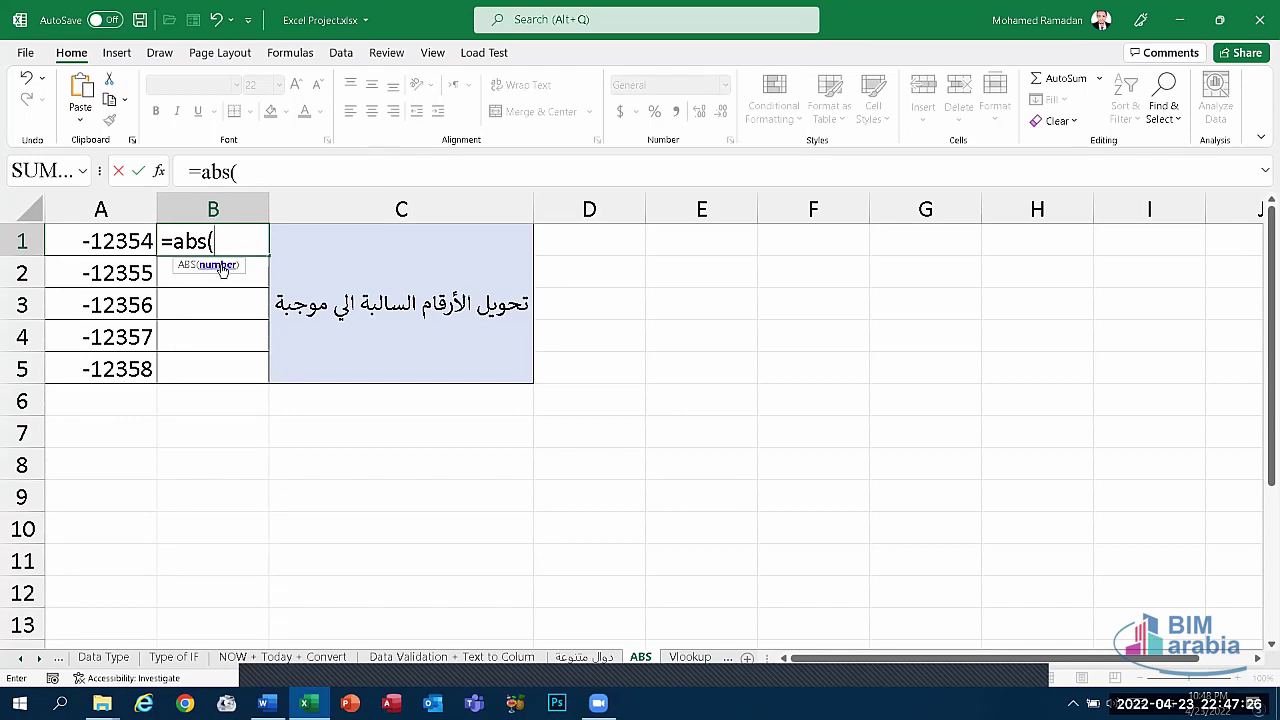
click(110, 248)
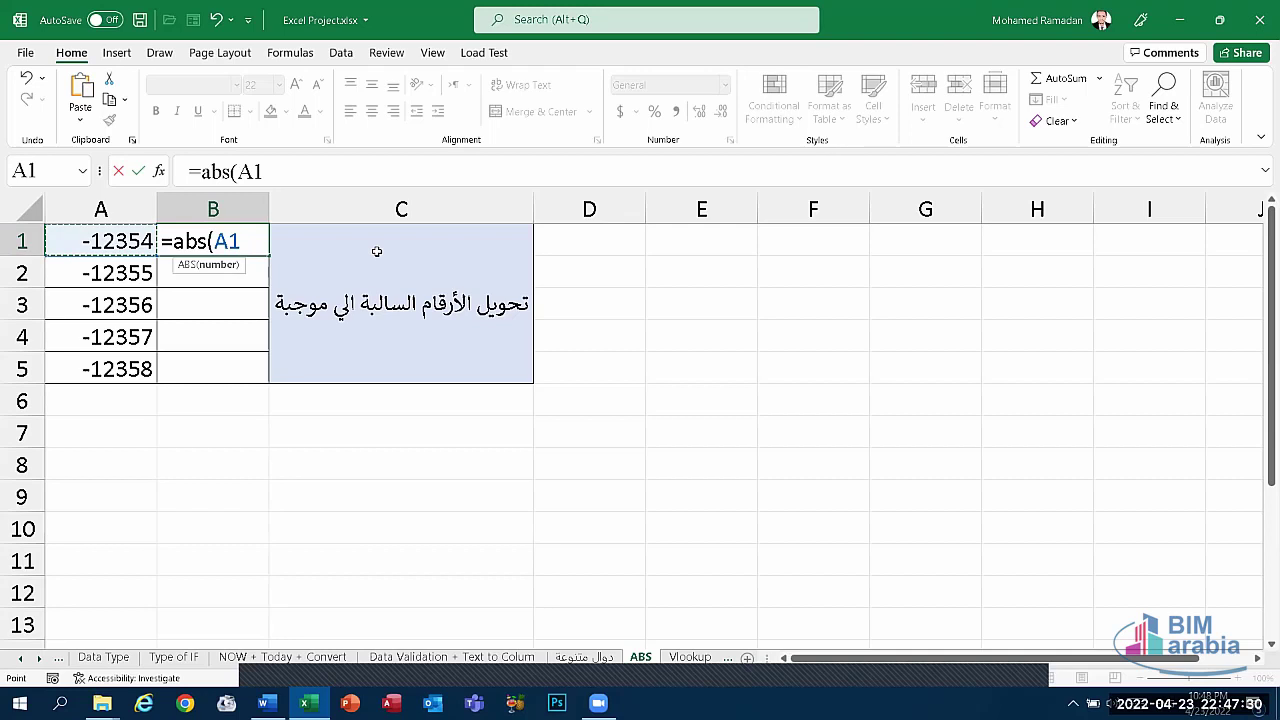
text())
key(Return)
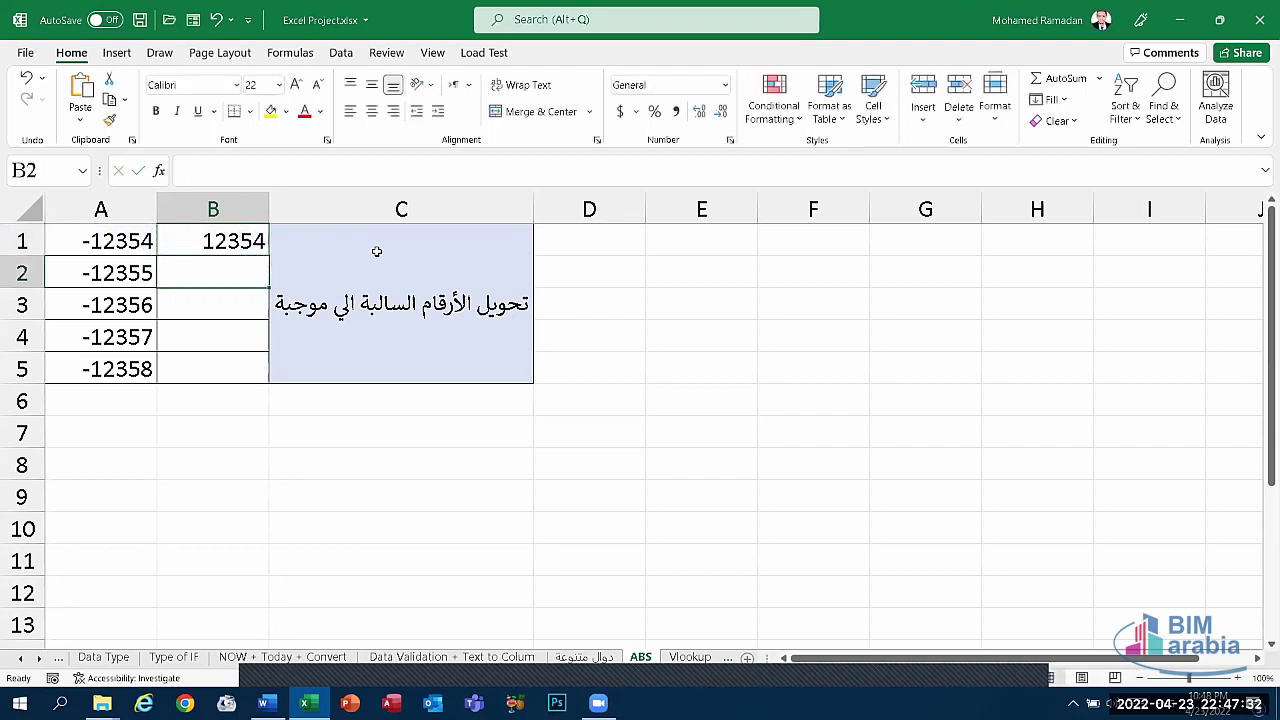
click(246, 241)
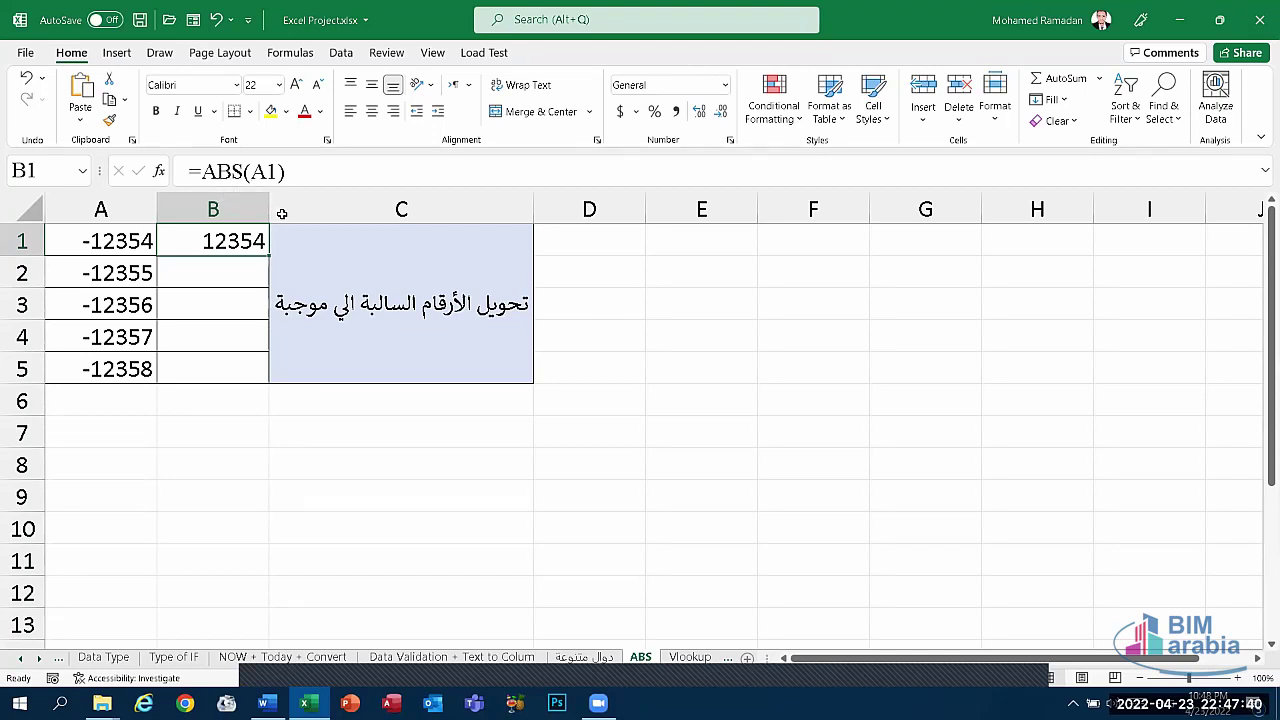
key(Delete)
click(414, 500)
- Step through the Vlookup, Hlookup and Lookup sheets to reach the تمرين sheet
click(689, 657)
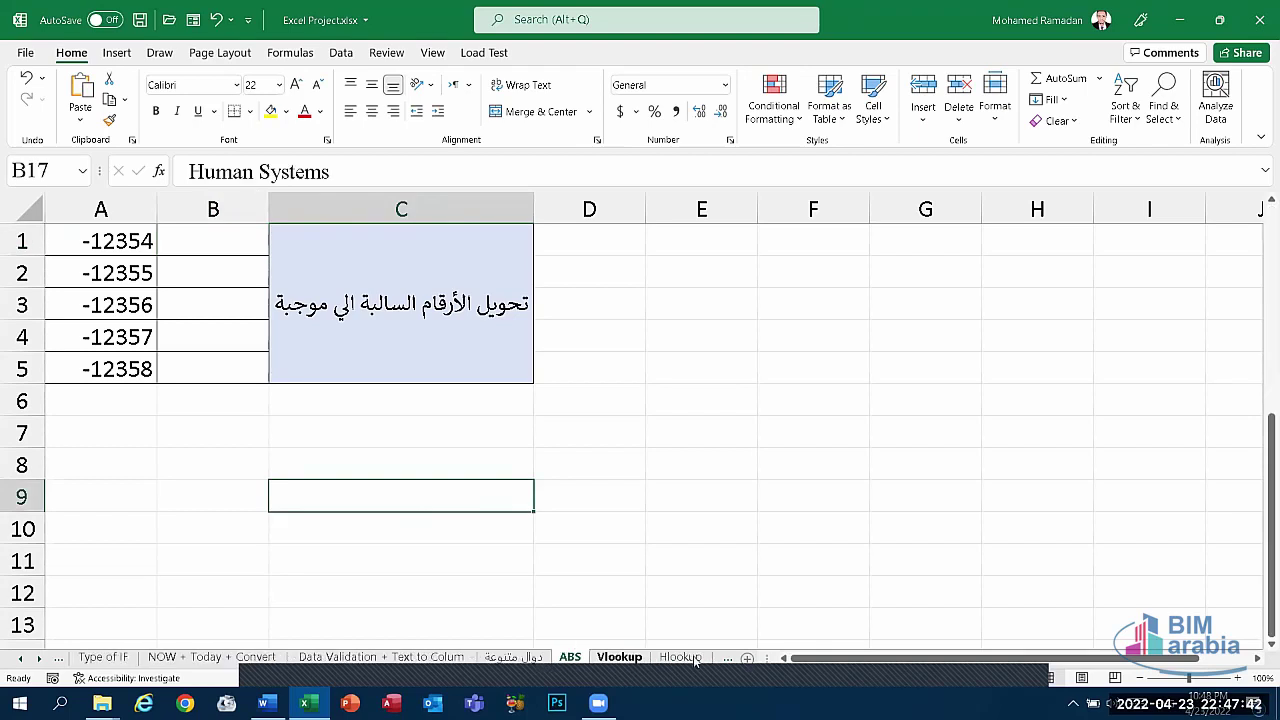
click(681, 657)
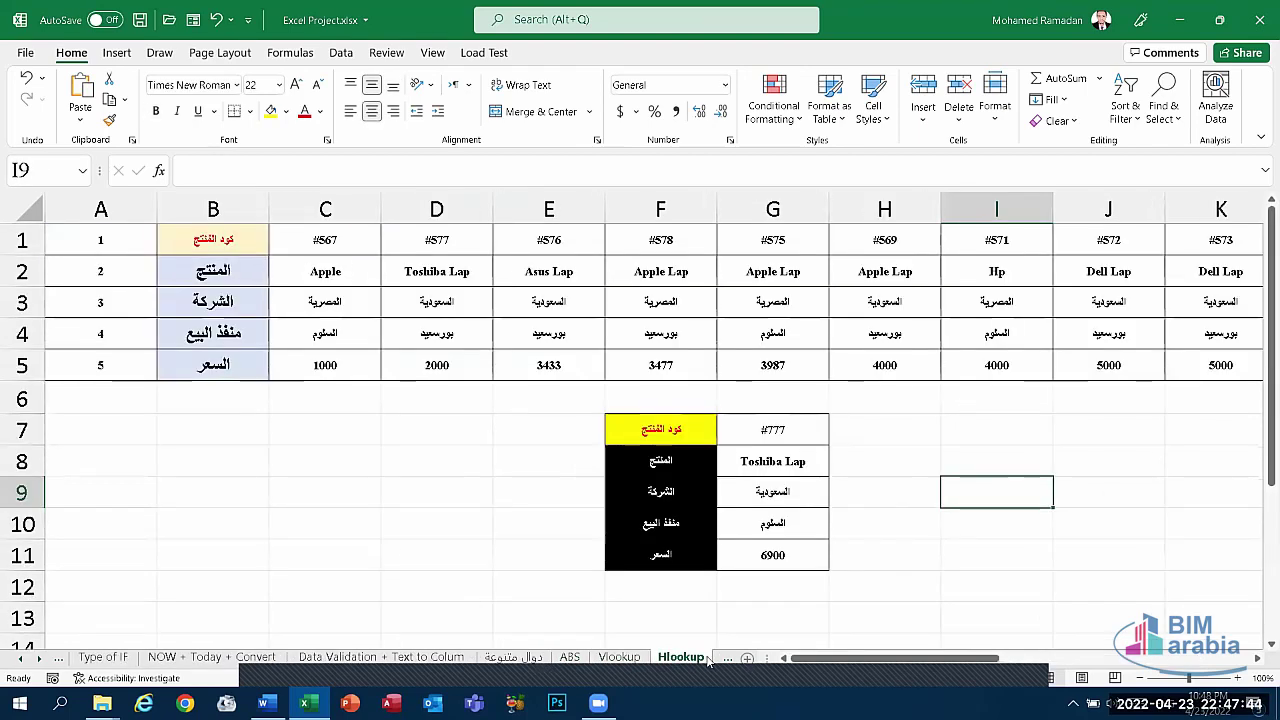
click(679, 655)
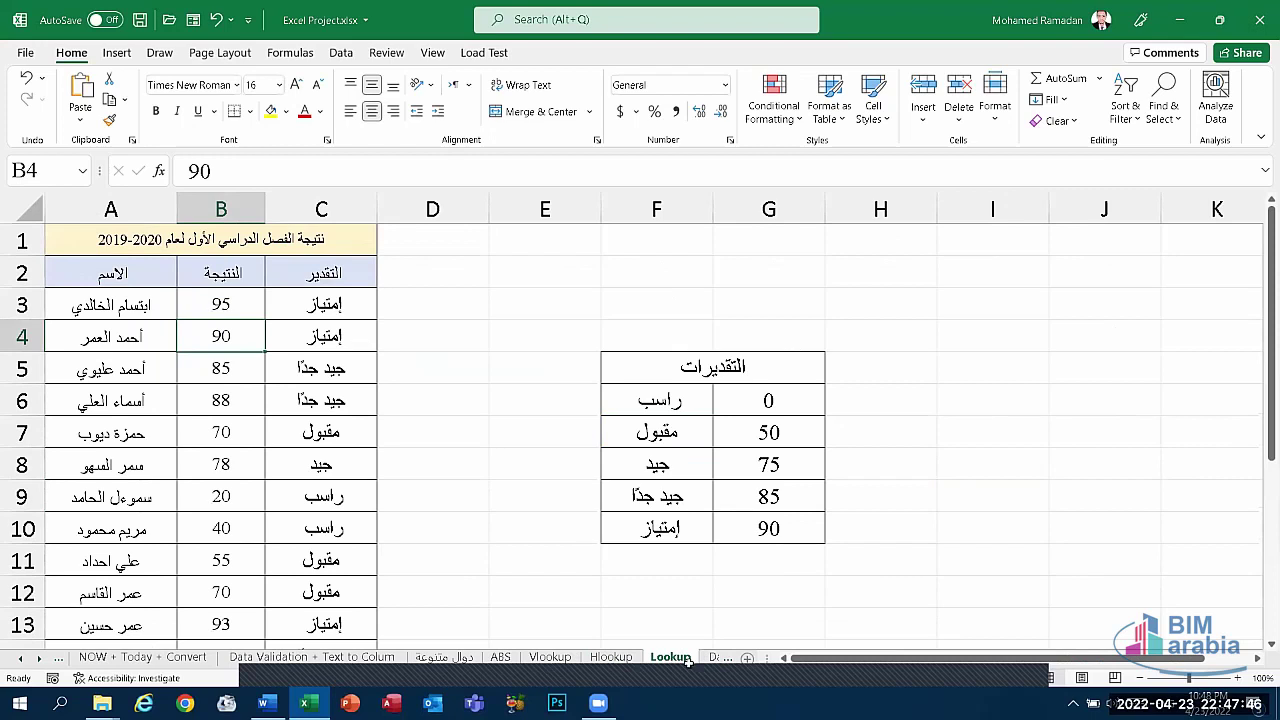
click(768, 593)
click(520, 525)
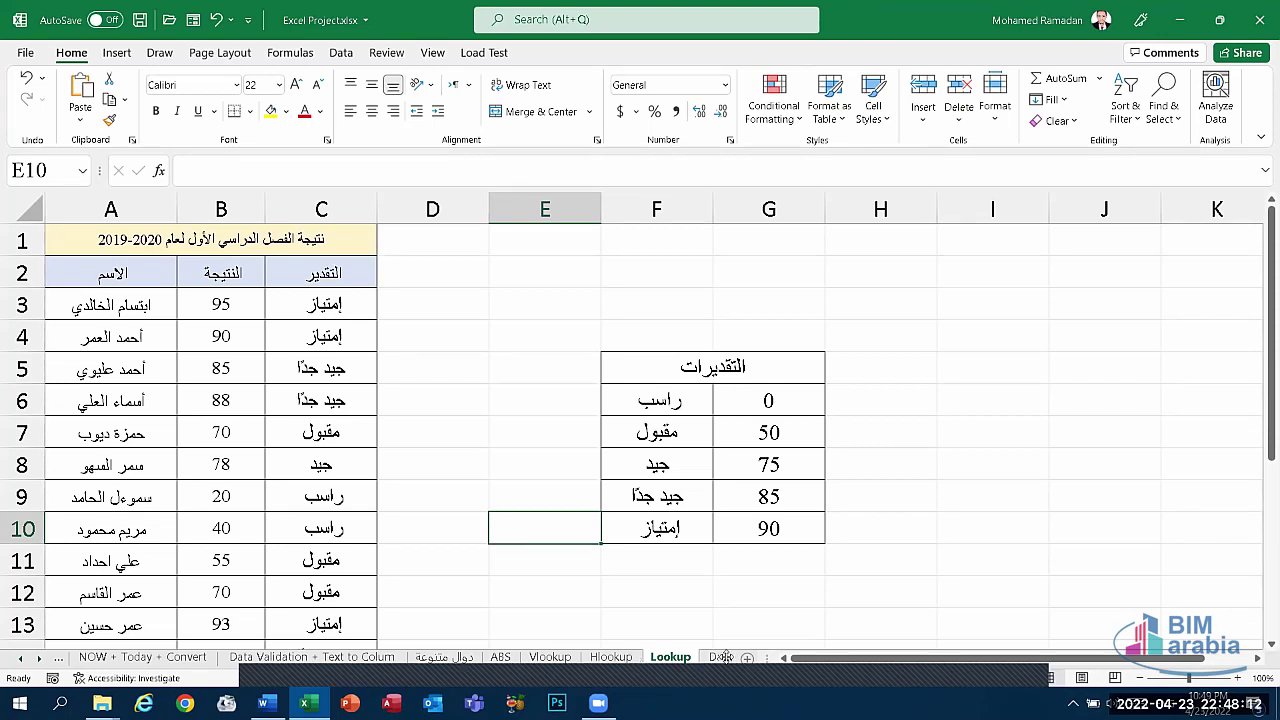
key(ctrl+Page_Down)
click(638, 664)
click(676, 662)
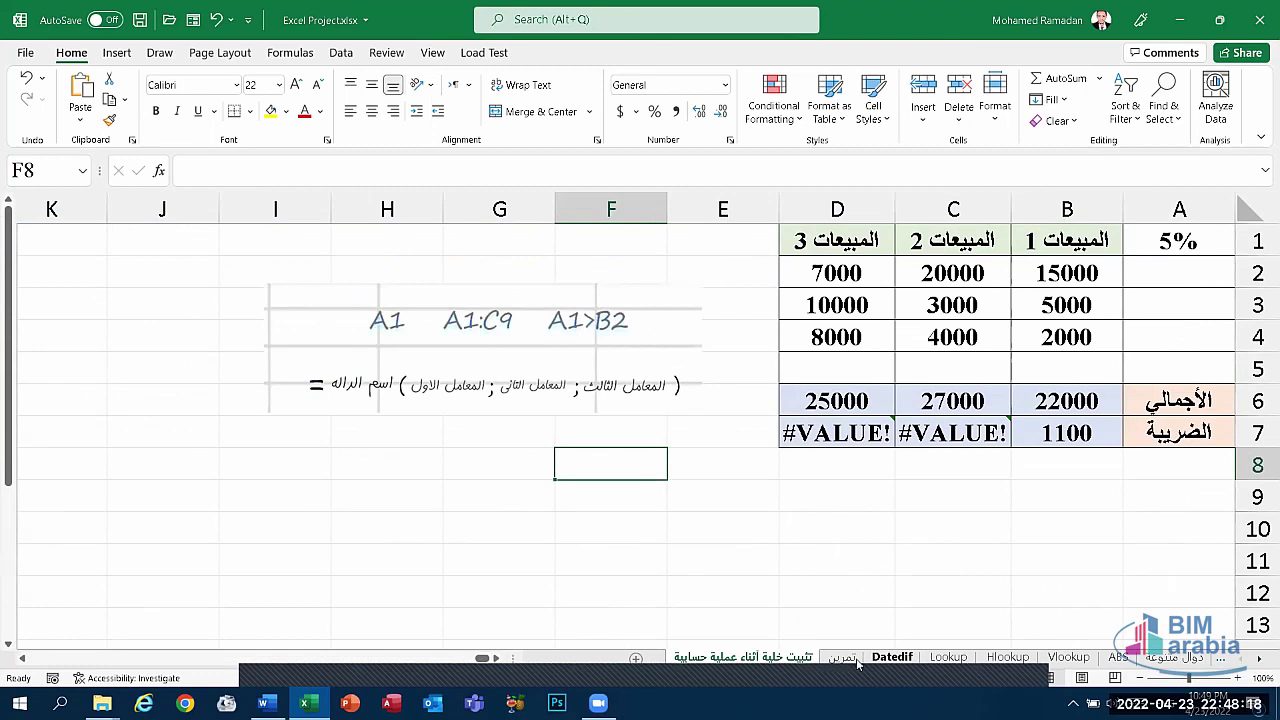
click(842, 658)
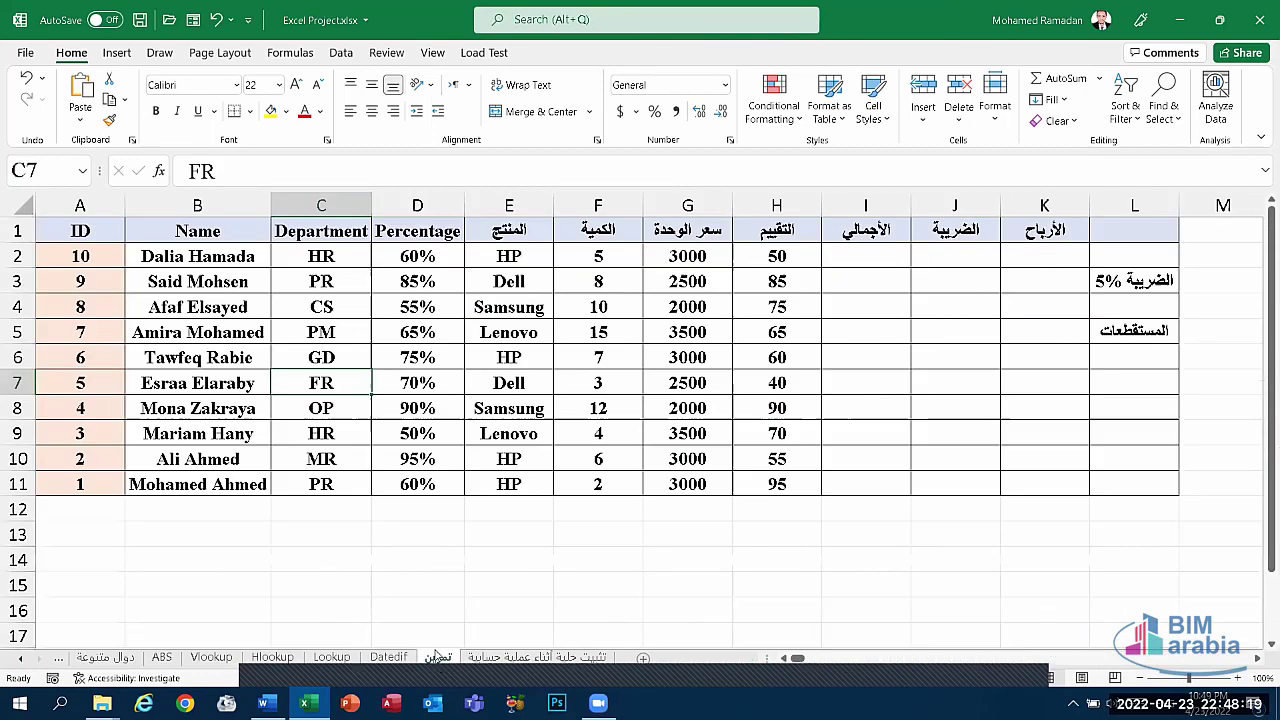
- Enter =F2*G2 in I2 to get 15000 and fill it down to I11
click(878, 260)
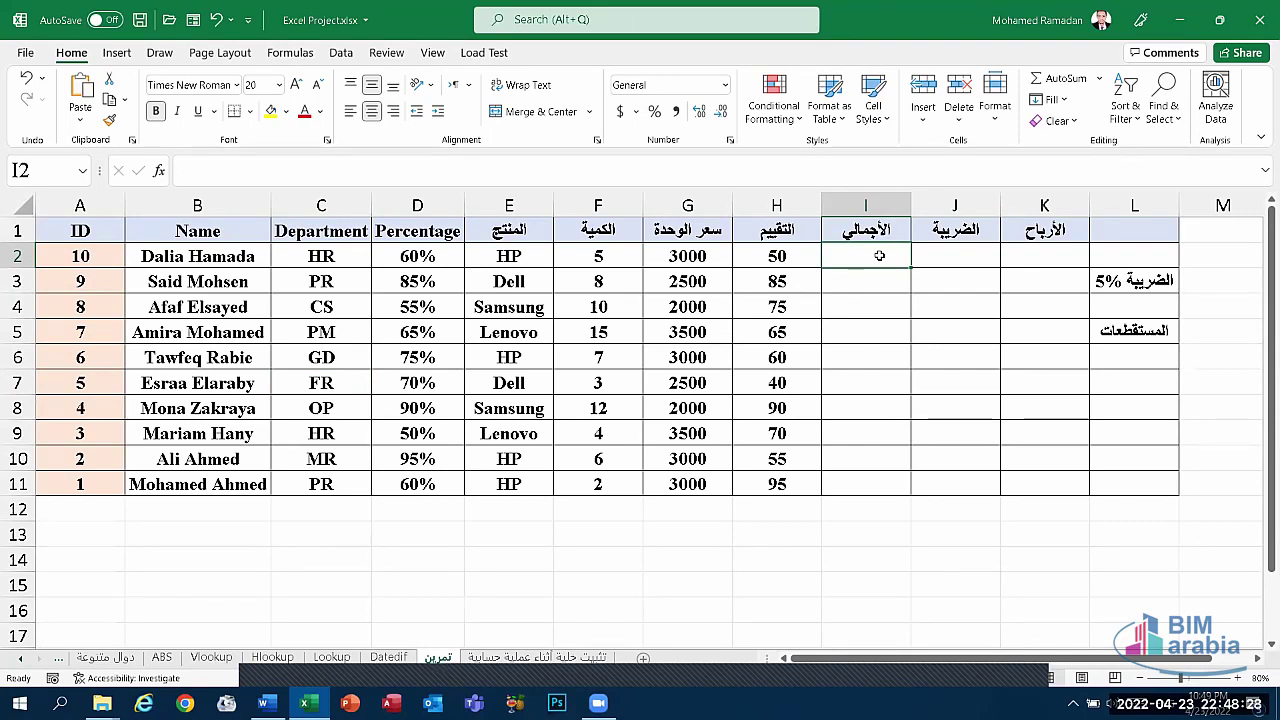
text(=)
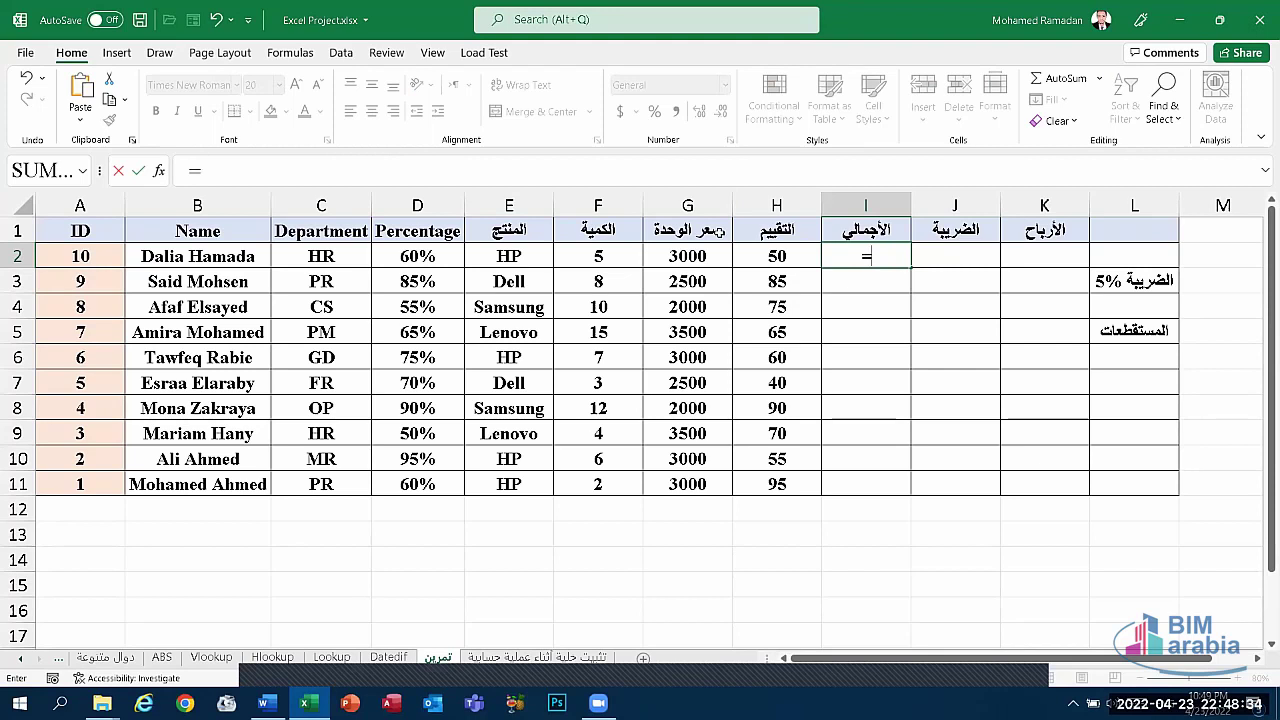
text(5)
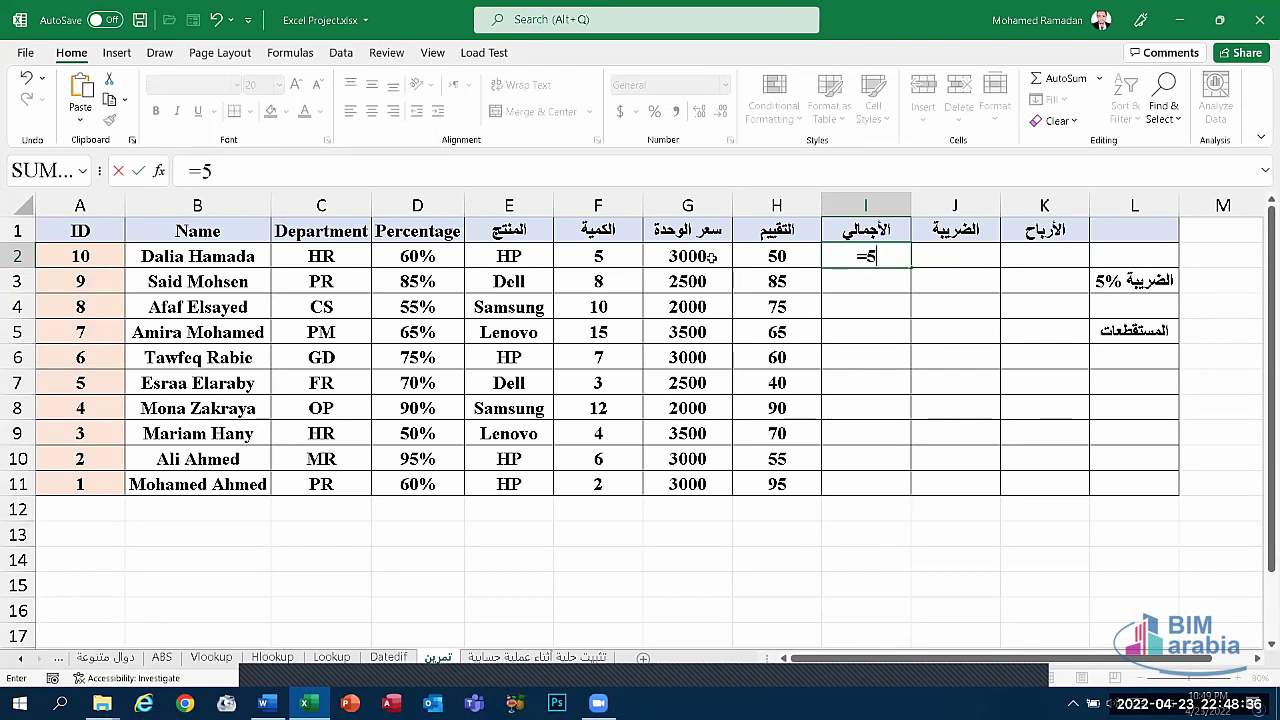
text(*)
click(727, 260)
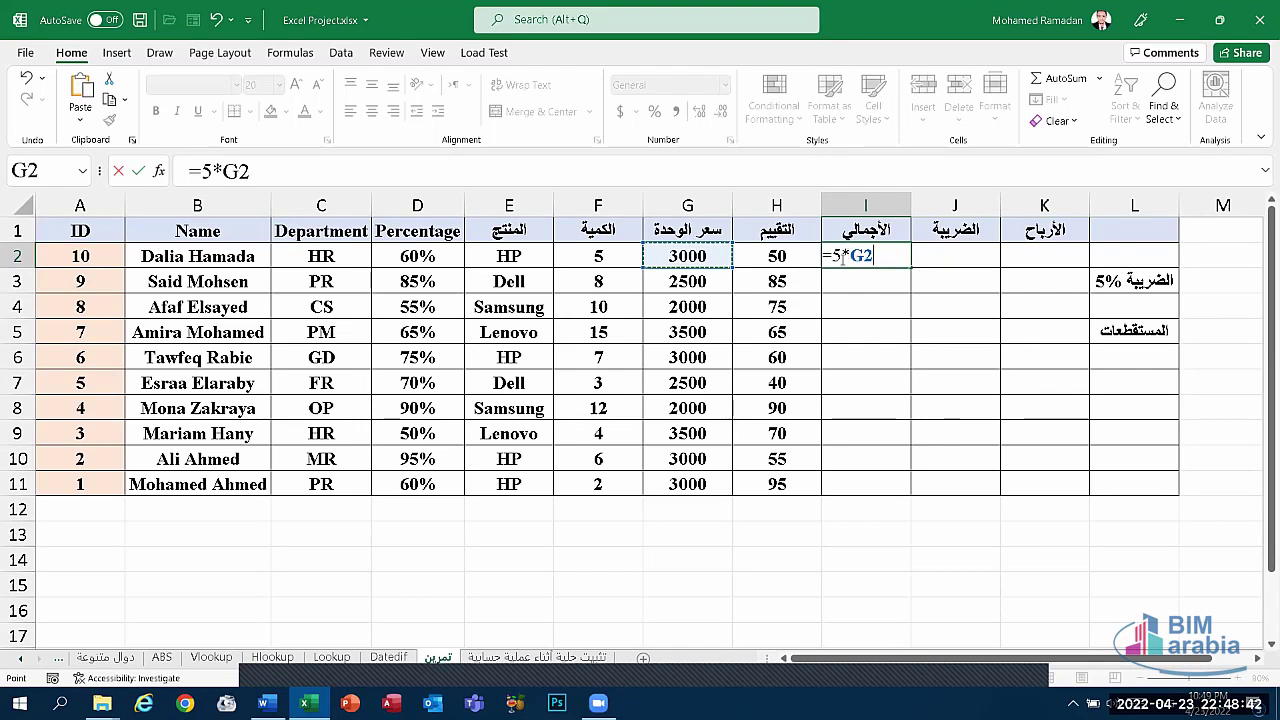
click(843, 258)
key(BackSpace)
click(588, 255)
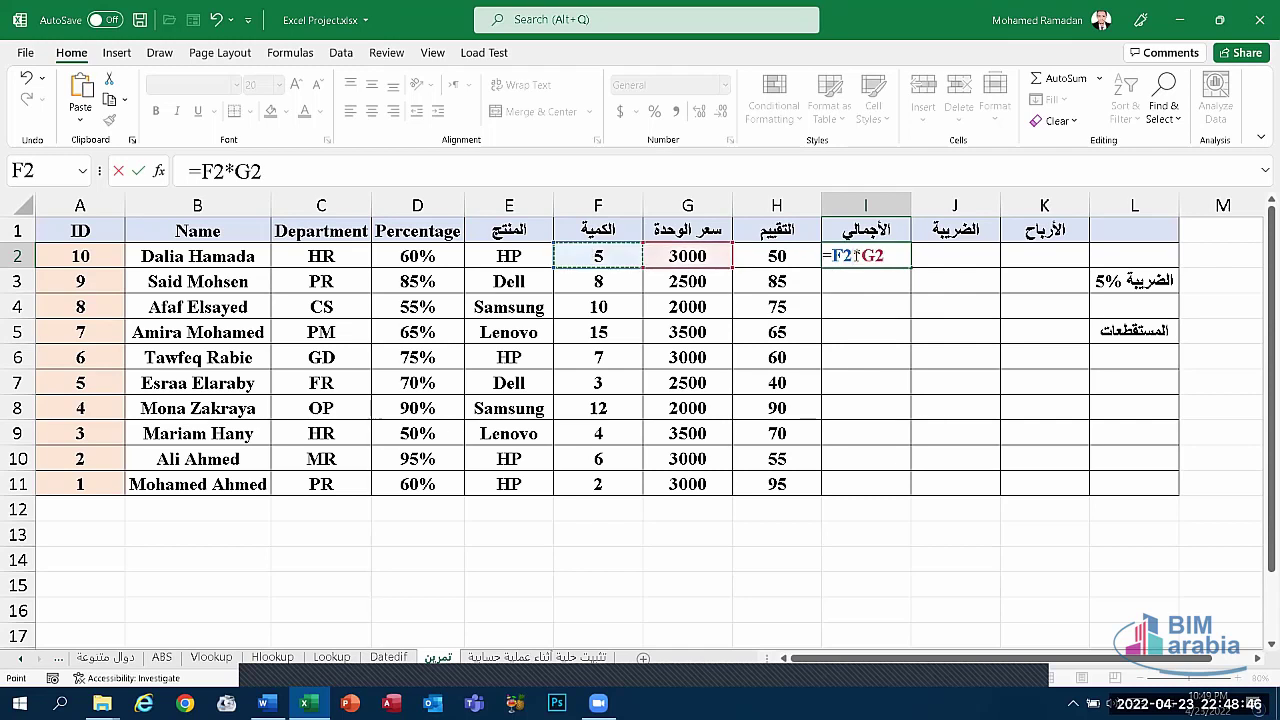
click(889, 261)
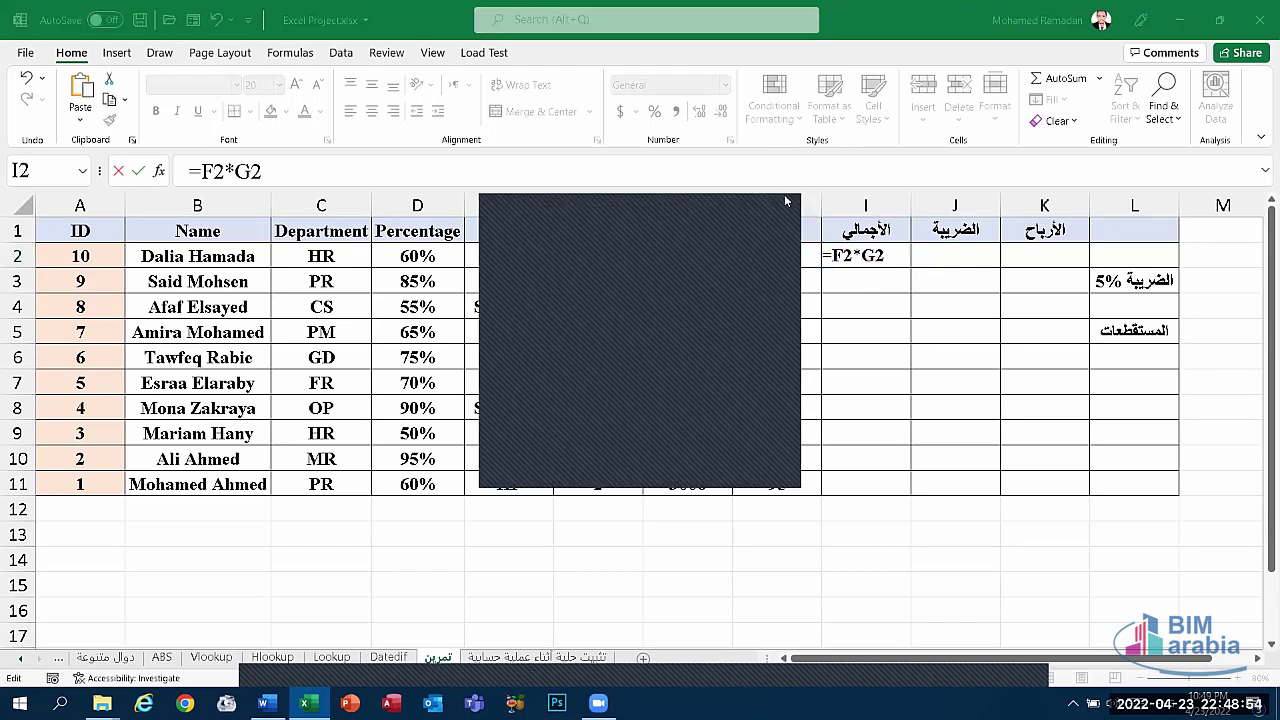
click(912, 260)
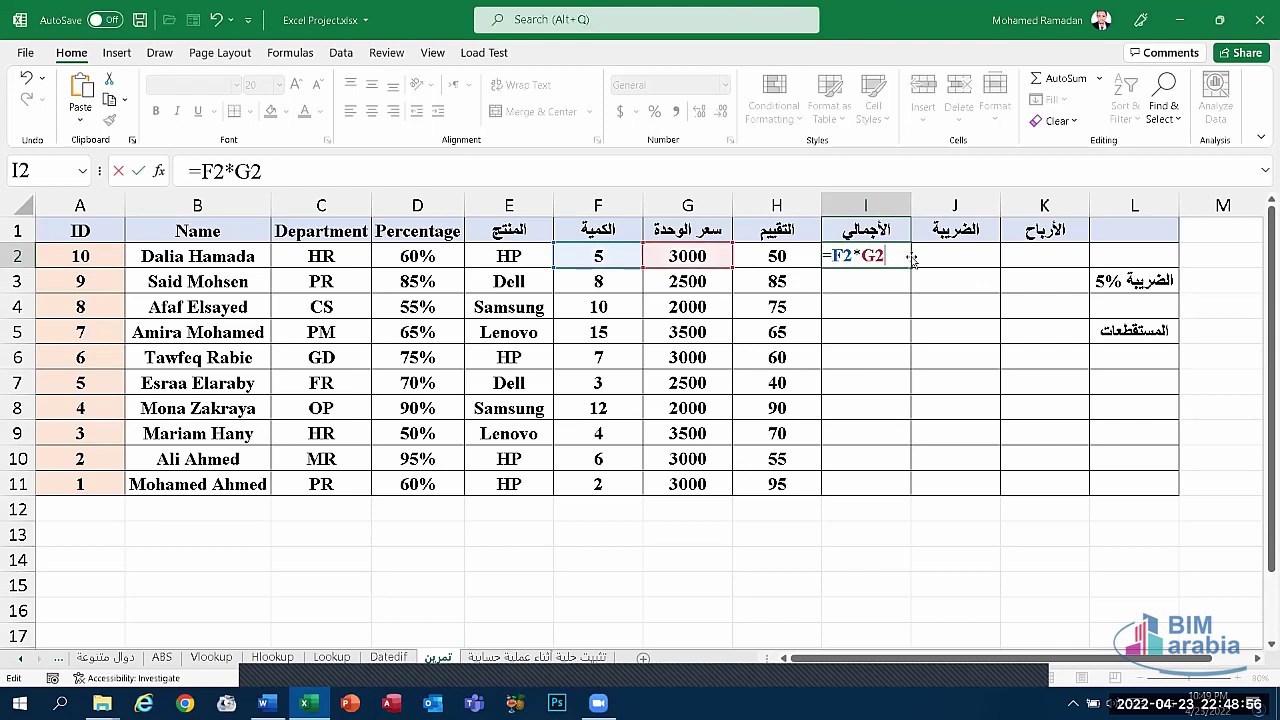
key(Return)
click(895, 257)
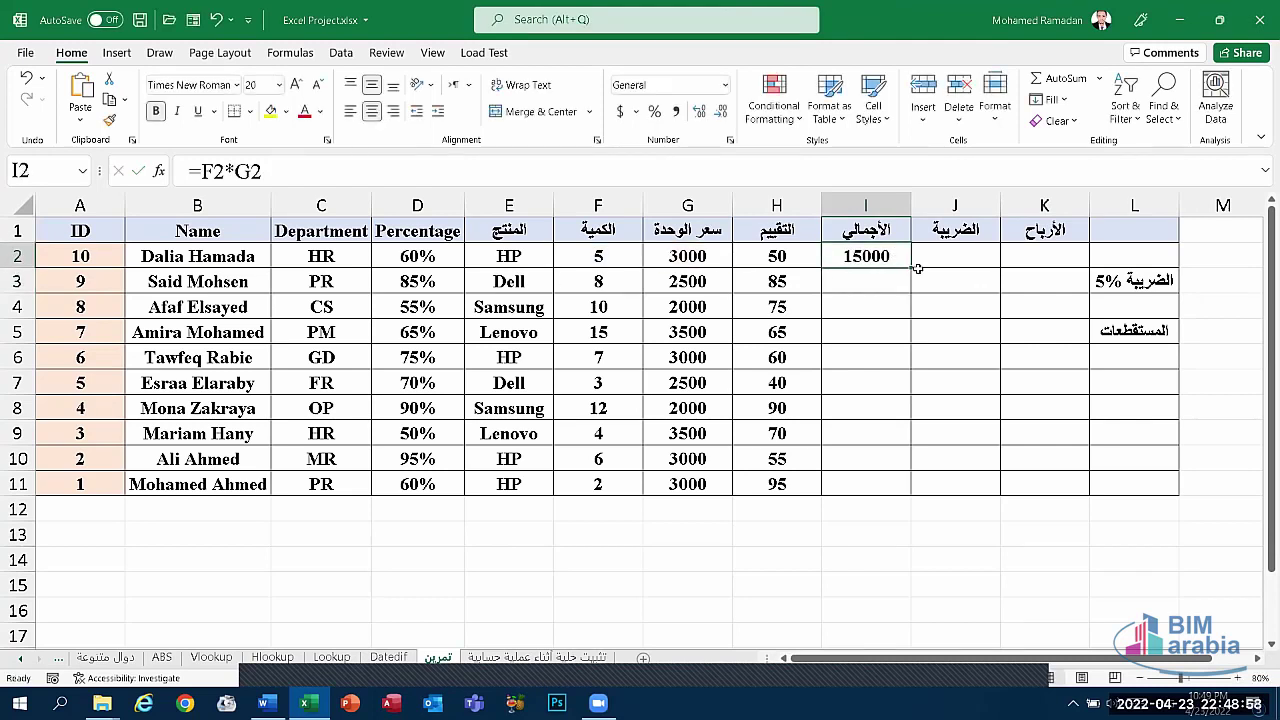
double_click(913, 268)
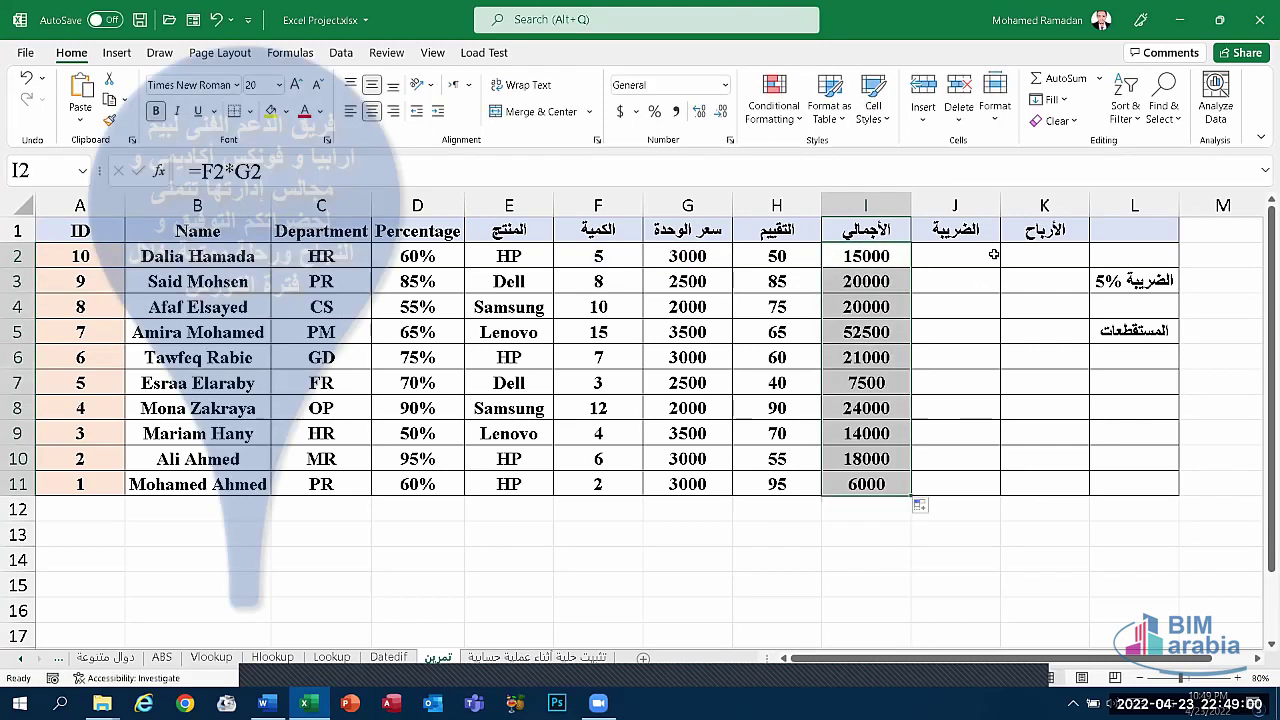
- Enter the tax formula =I2*L3 in J2
click(994, 255)
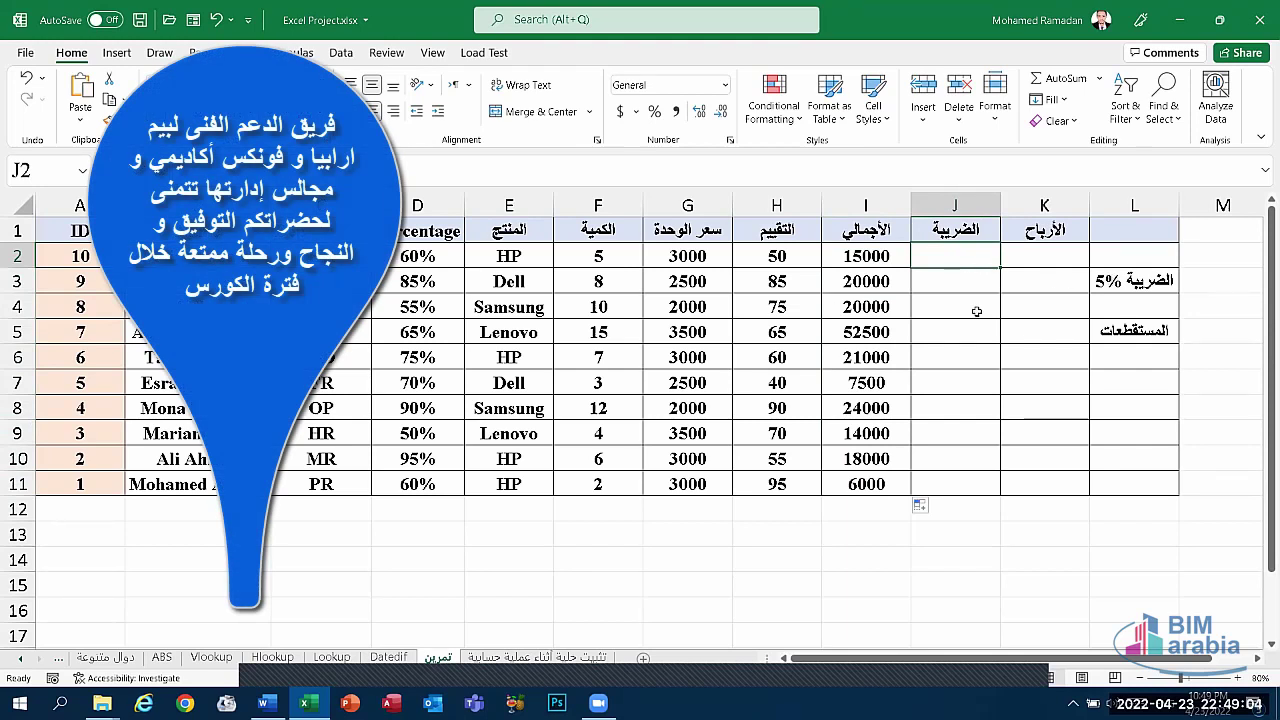
text(=)
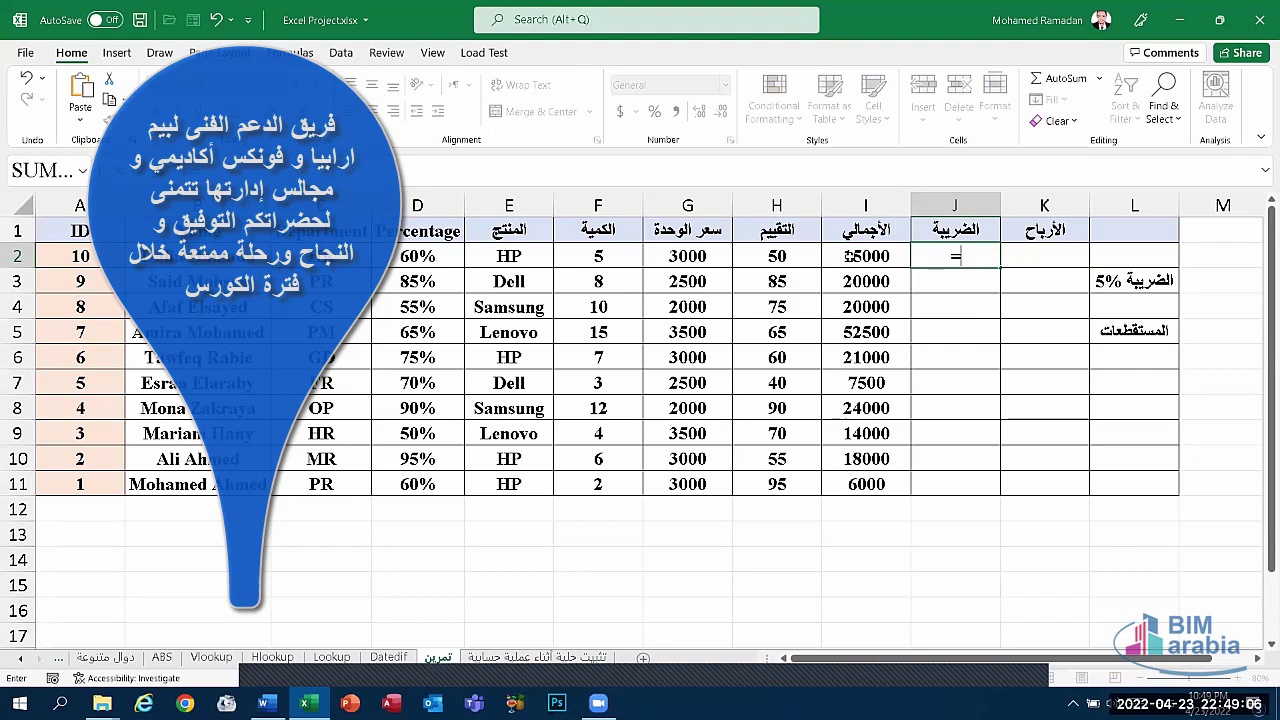
click(884, 256)
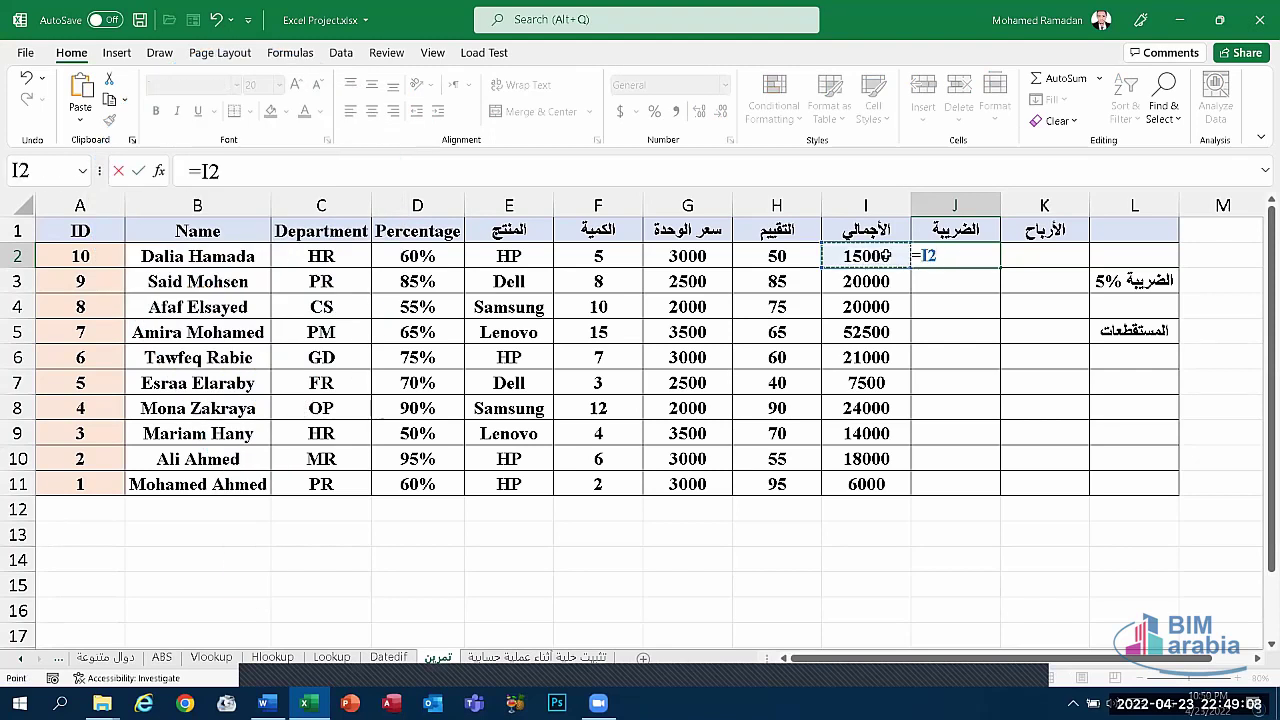
text(*)
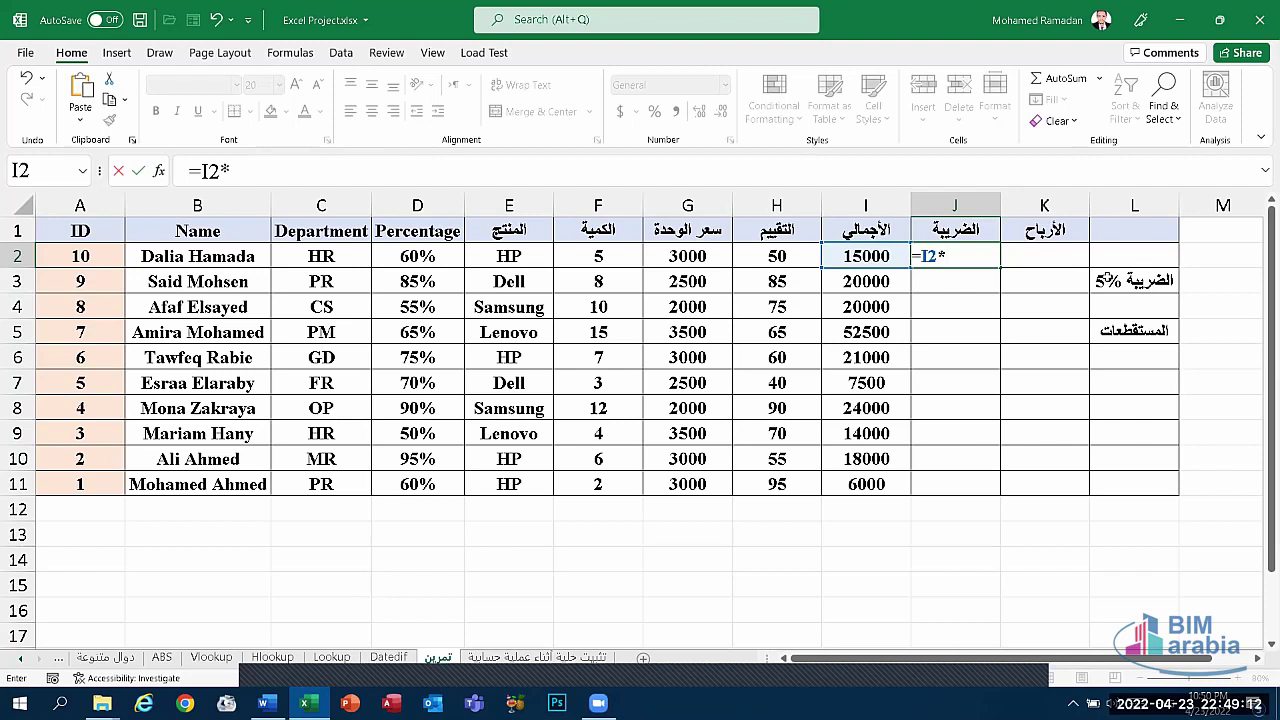
click(1110, 283)
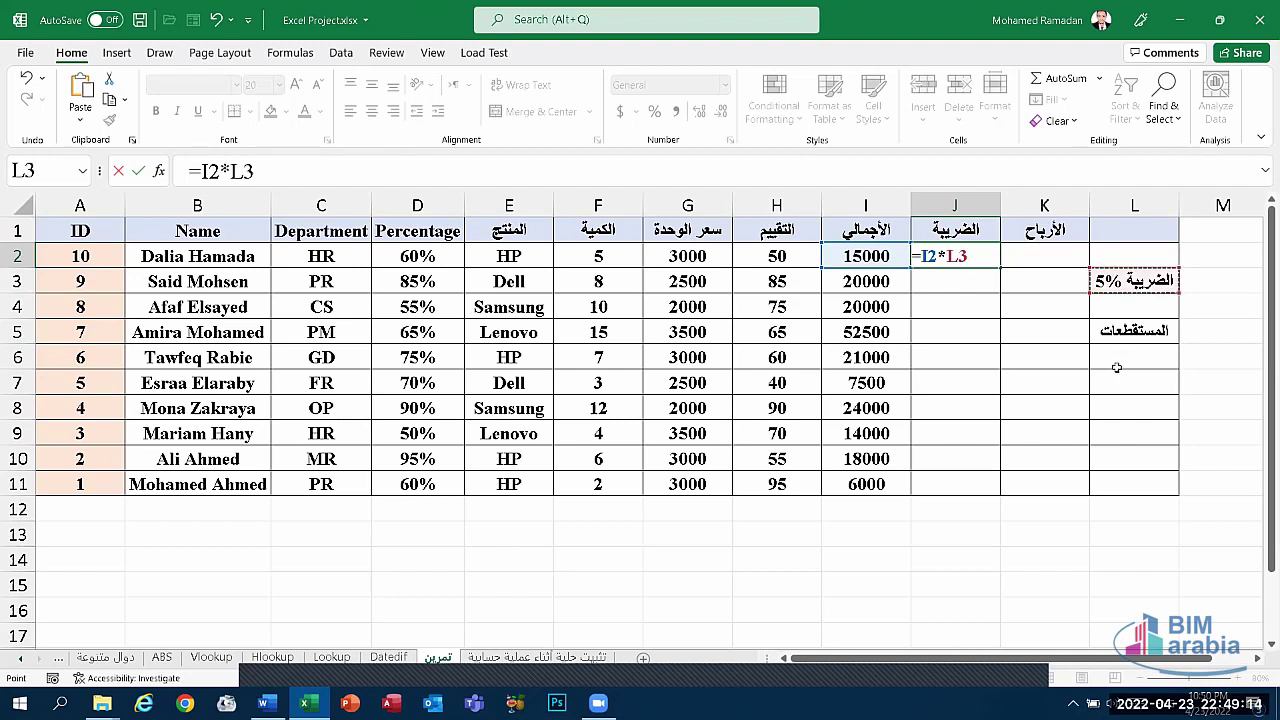
key(Return)
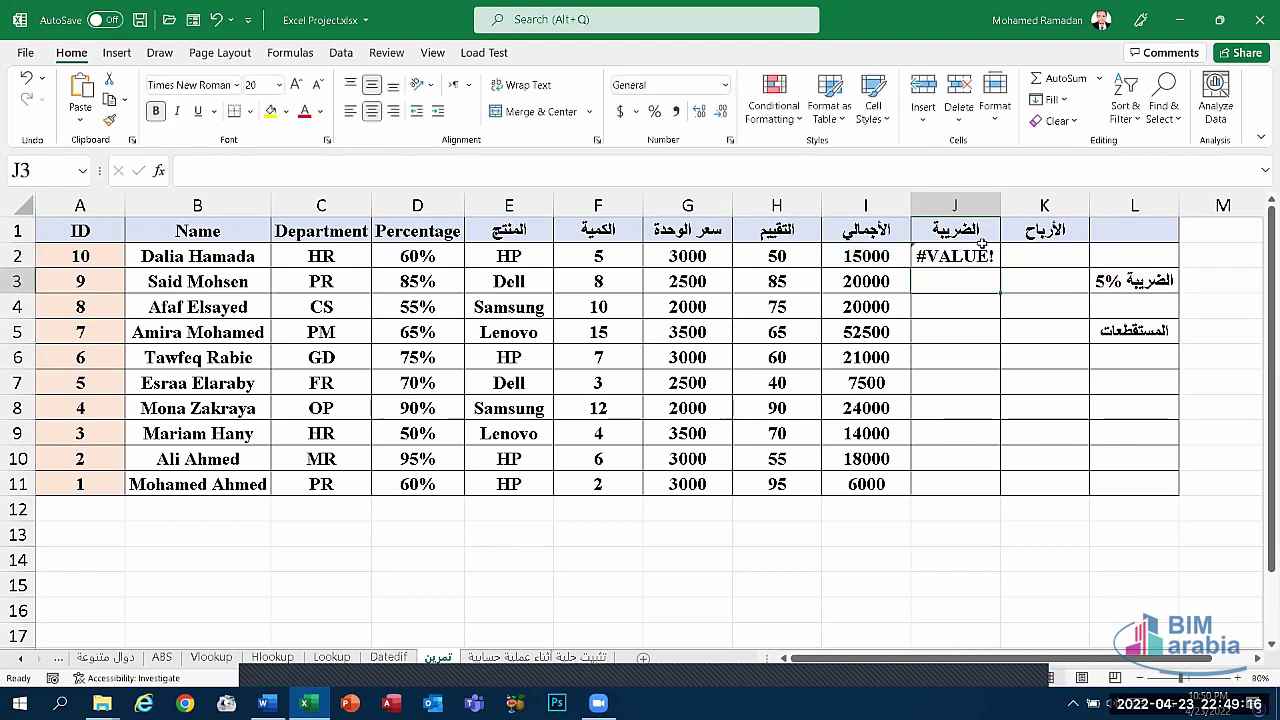
click(982, 256)
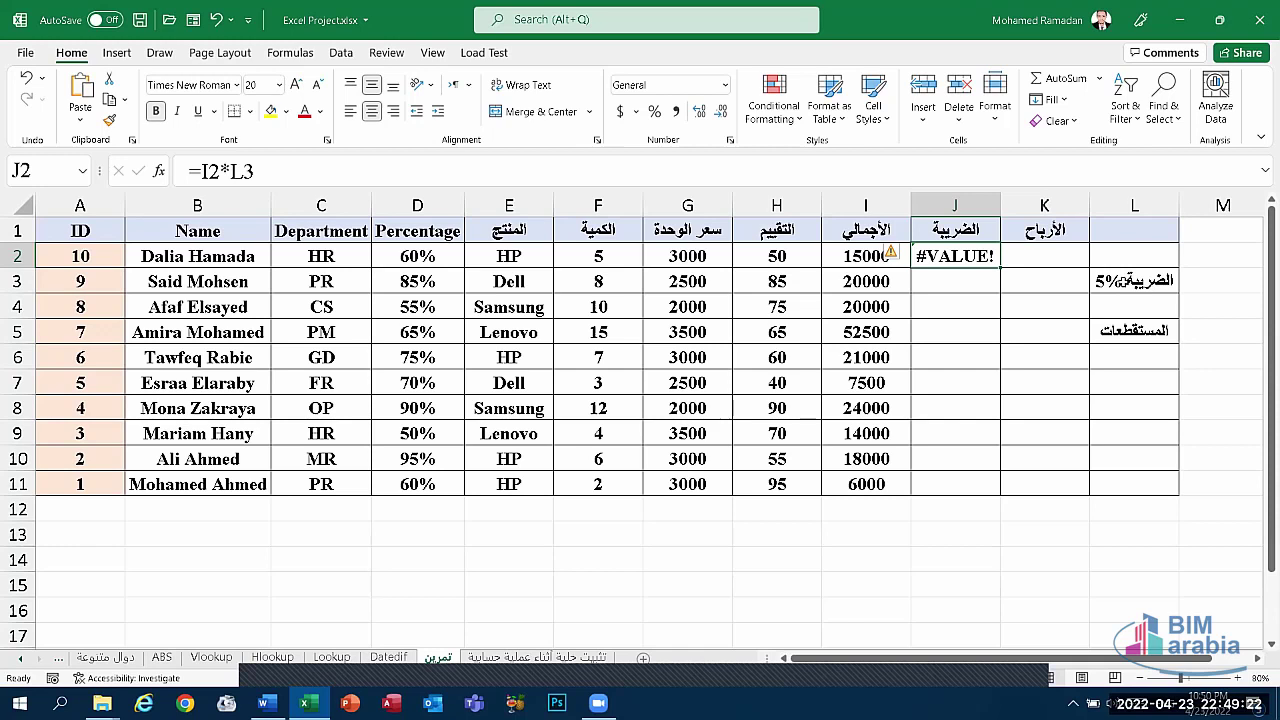
- Strip the word الضريبة from L3 so it holds just 5%
double_click(1128, 281)
drag(1124, 281, 1169, 281)
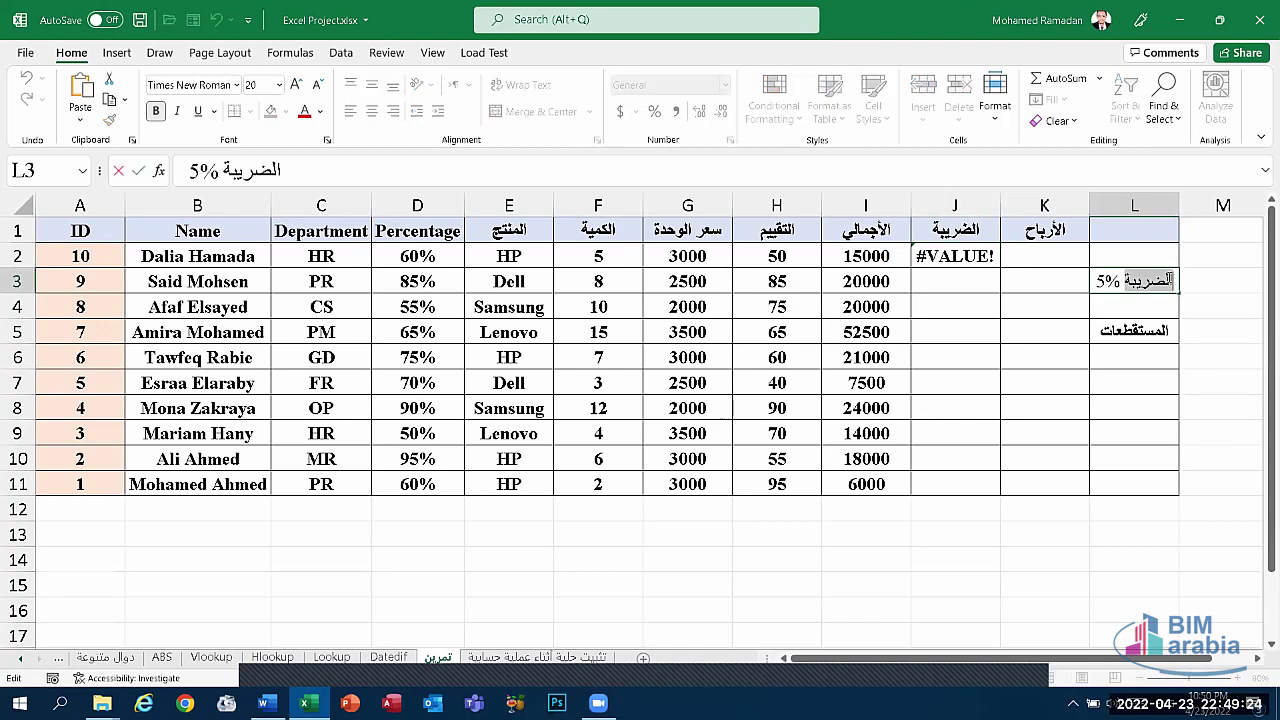
key(BackSpace)
key(Return)
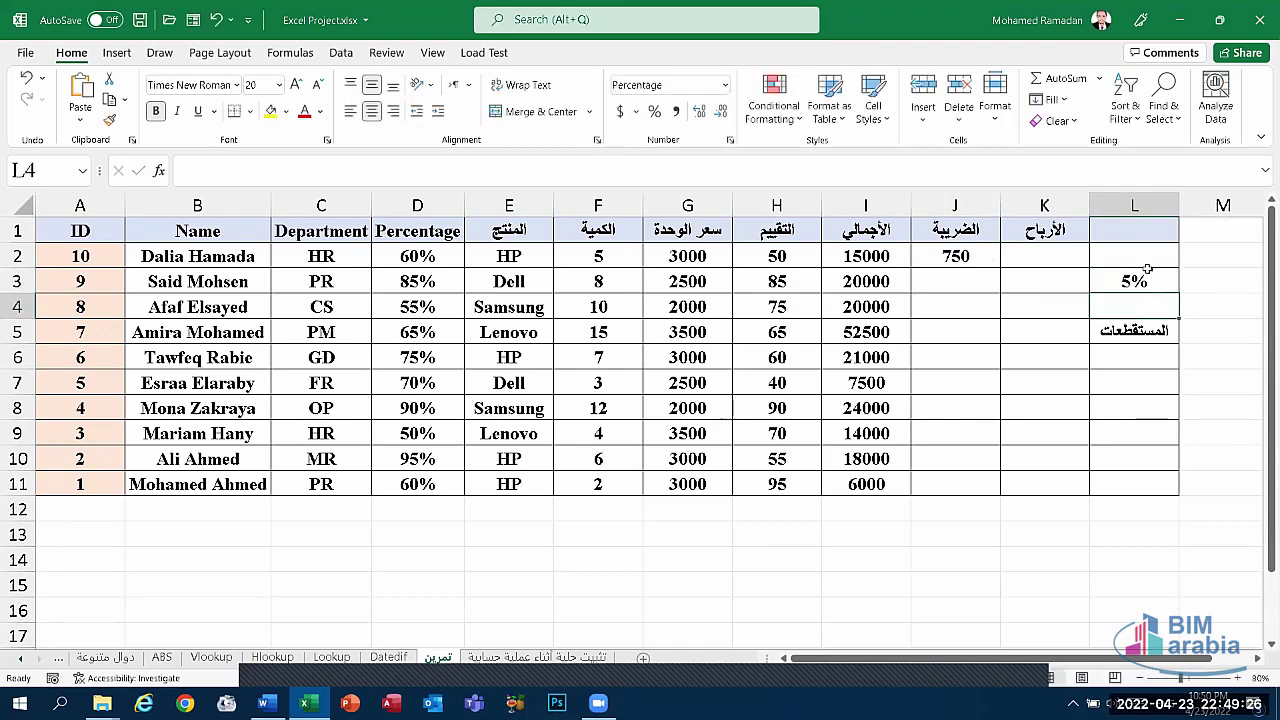
- Type the Arabic label الضريبة into L2 above the rate
click(1157, 252)
text(hg)
key(BackSpace)
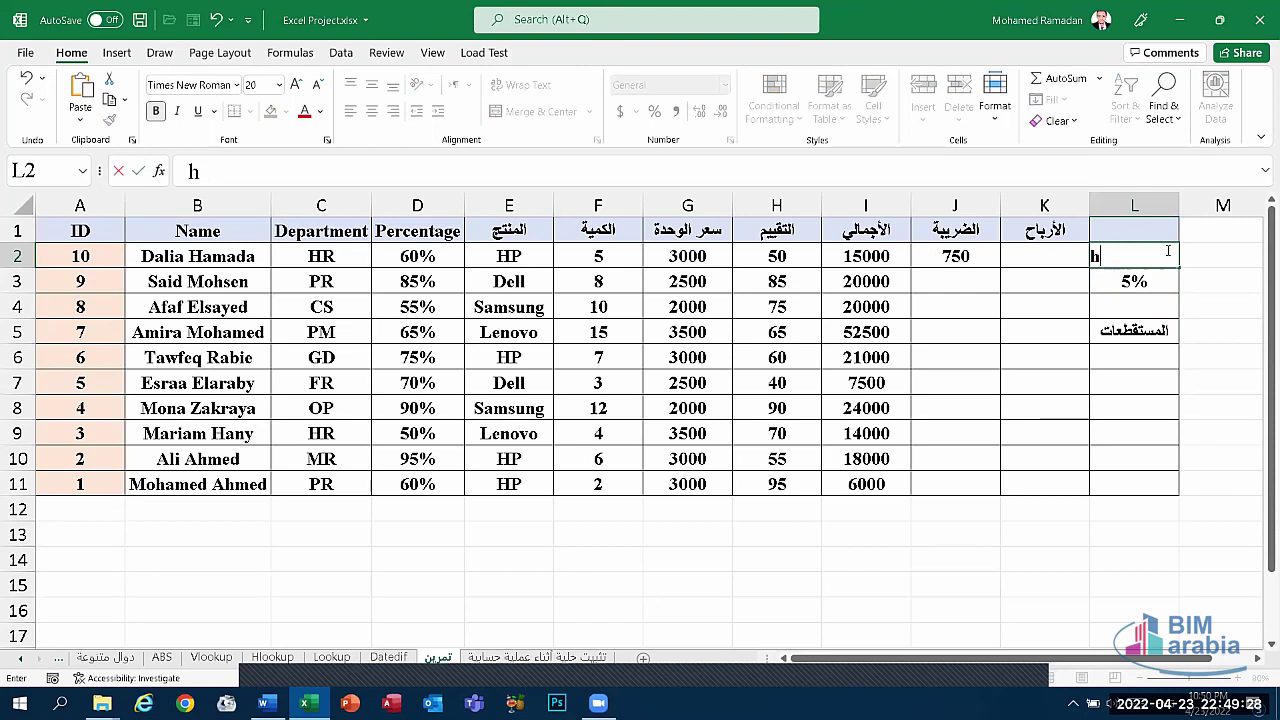
key(BackSpace)
text(v)
text(dfm)
key(BackSpace)
key(BackSpace)
key(BackSpace)
key(BackSpace)
key(BackSpace)
key(BackSpace)
key(super+space)
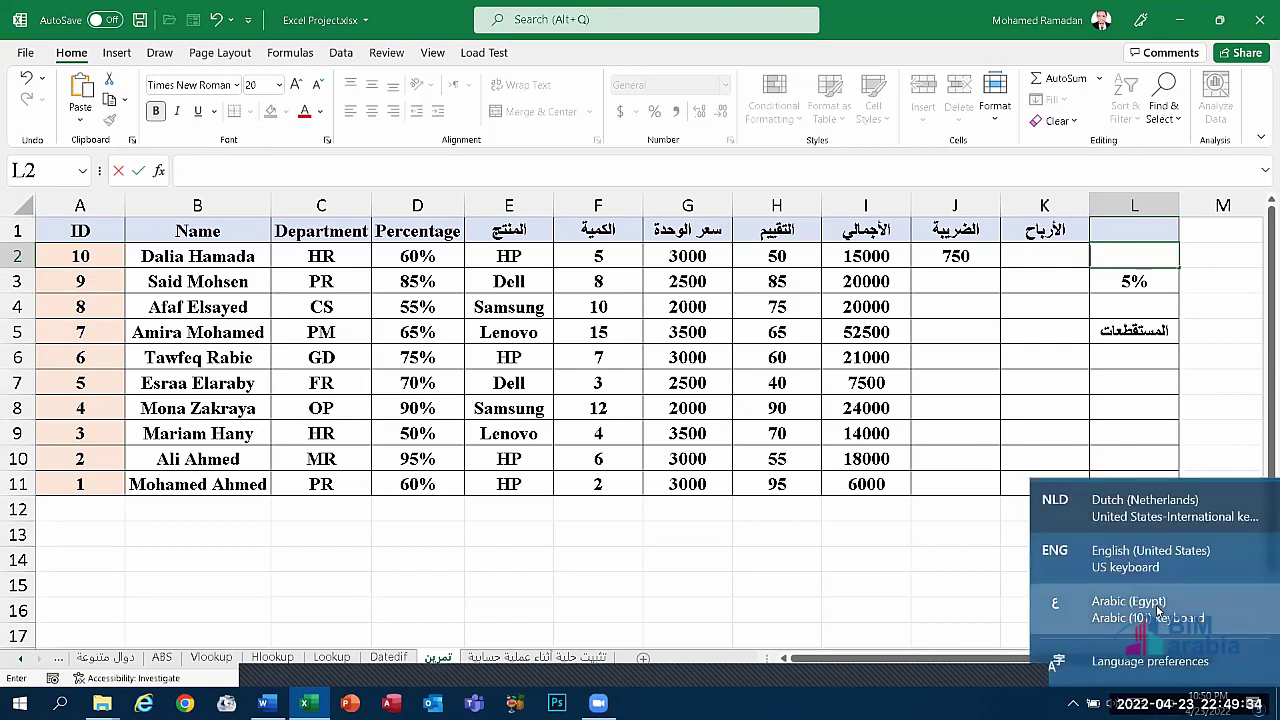
text(المستقطعات)
text(الضريبة)
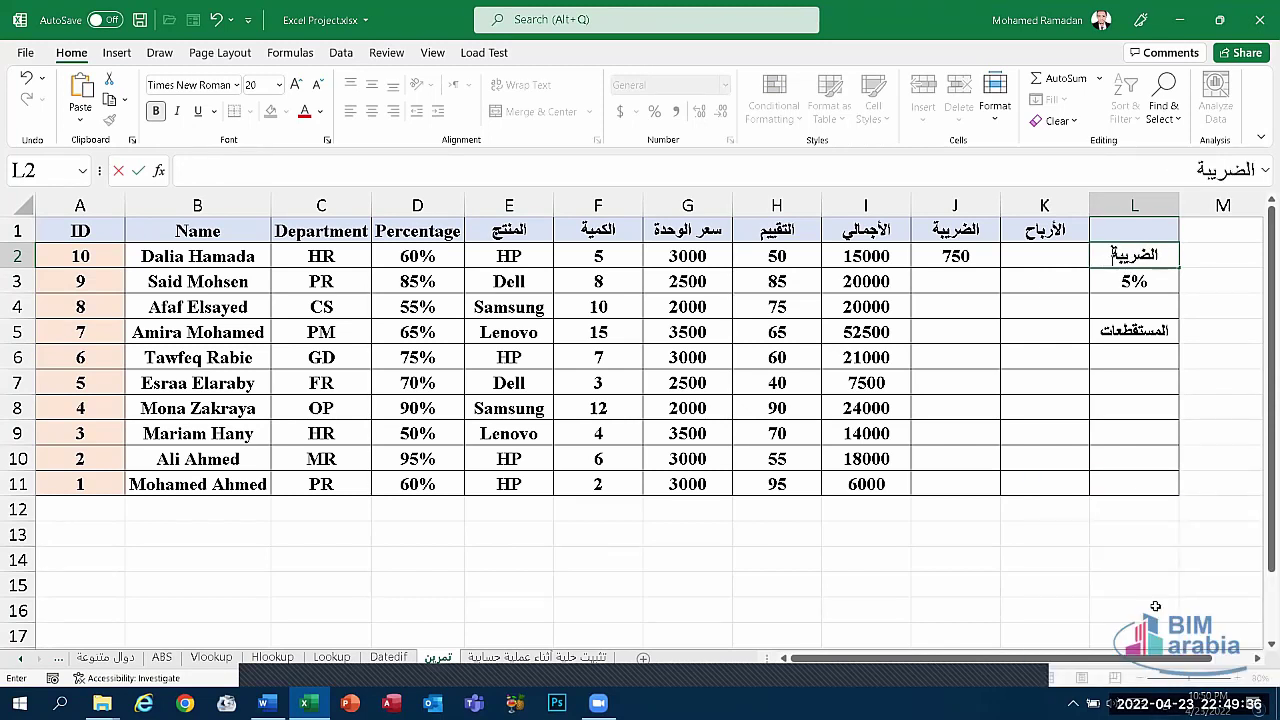
key(Return)
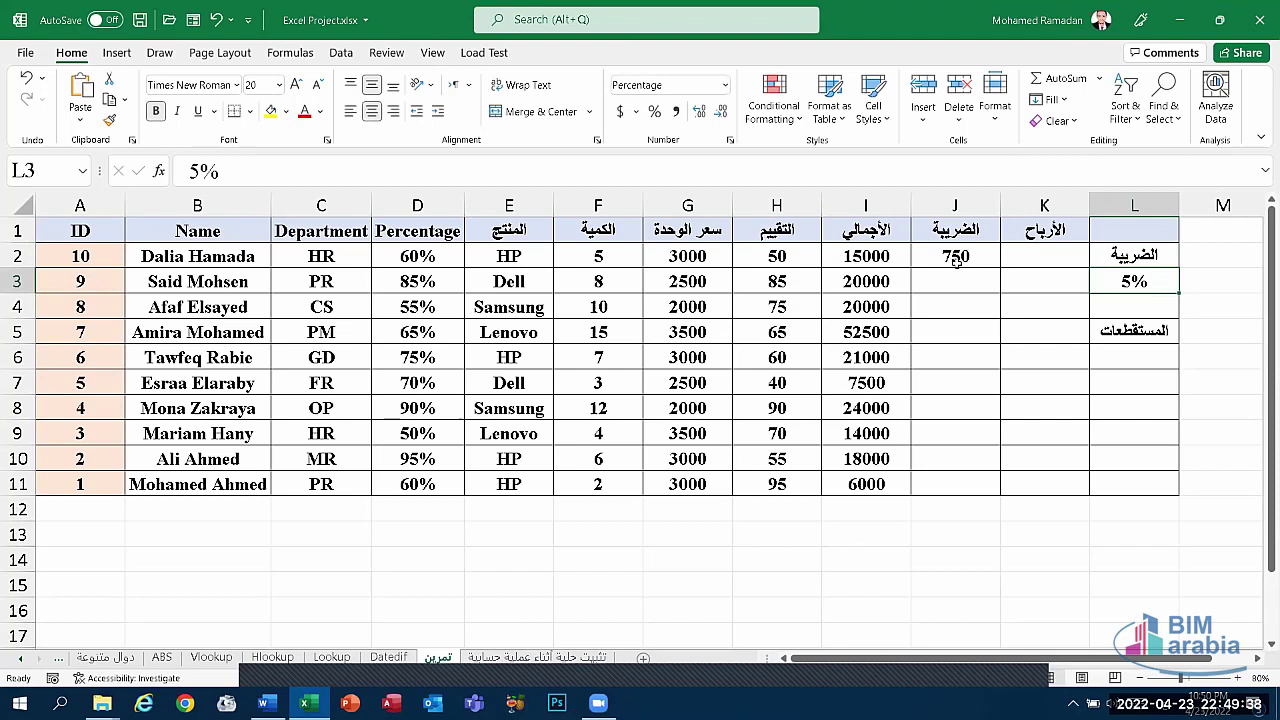
- Recommit J2 to show 750, fill it down, then clear the wrong results in J3:J11
double_click(956, 258)
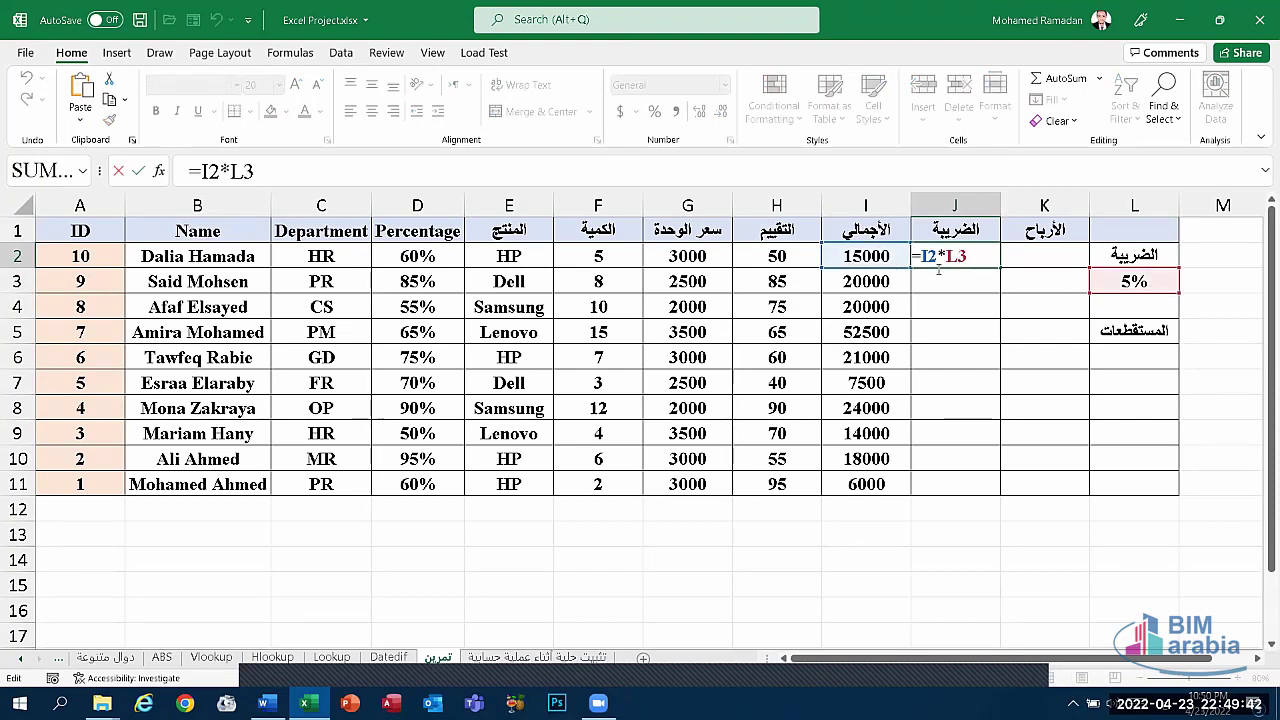
key(Return)
click(956, 256)
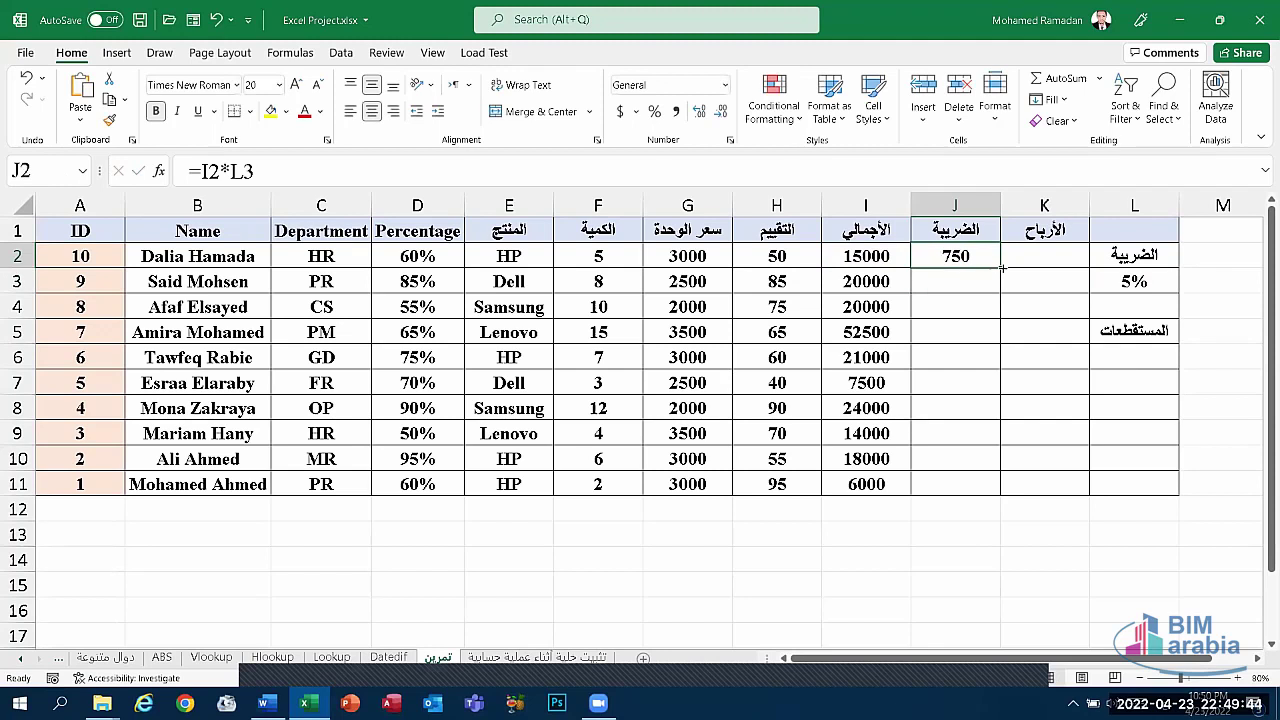
drag(1000, 268, 990, 494)
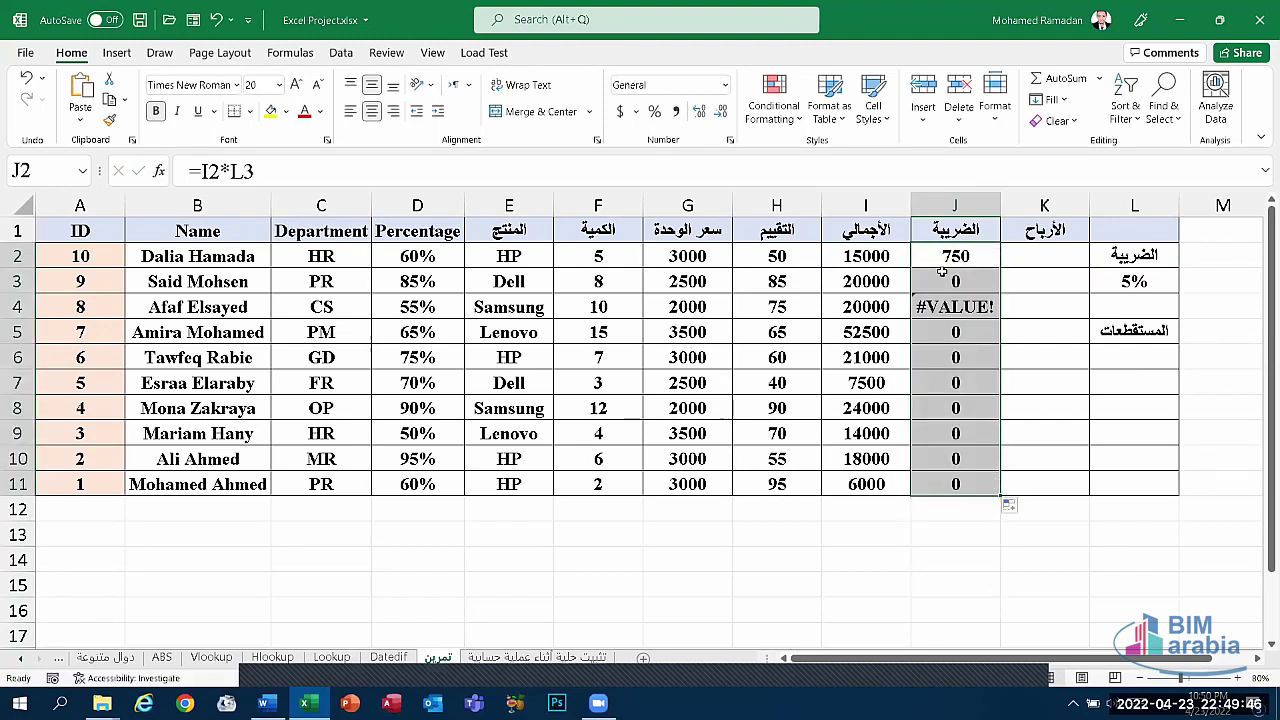
click(966, 428)
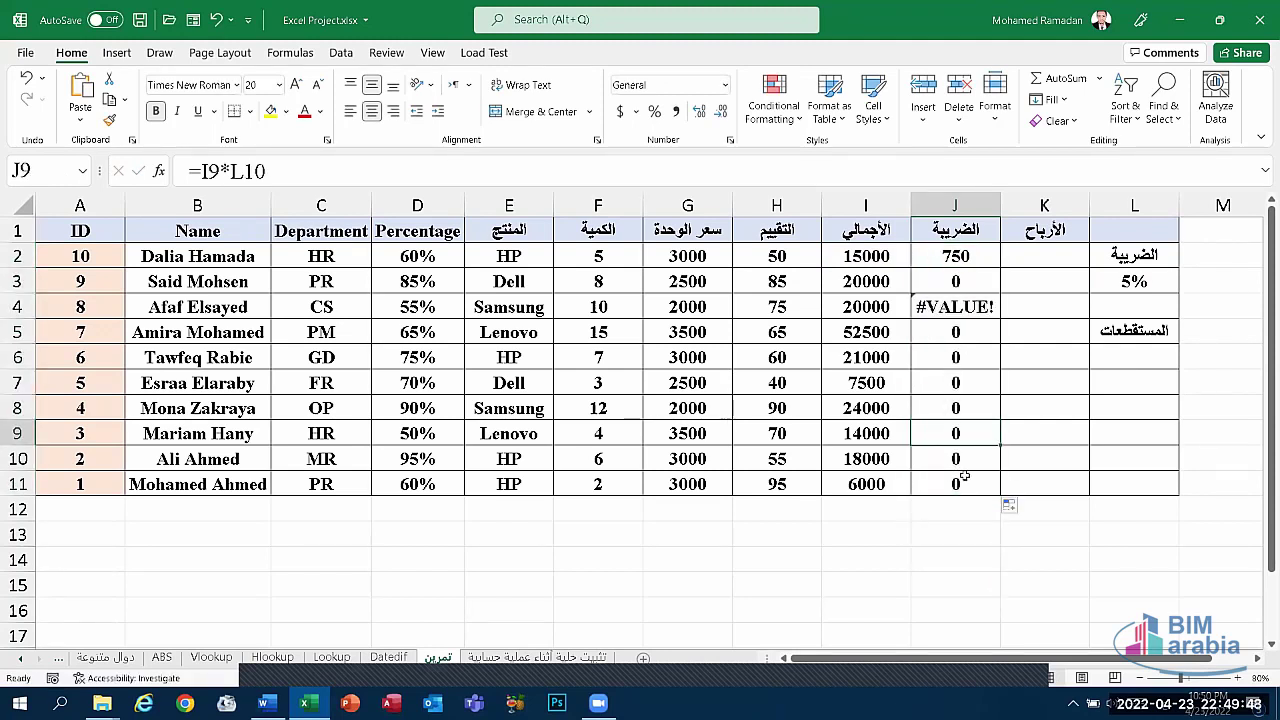
drag(966, 484, 957, 285)
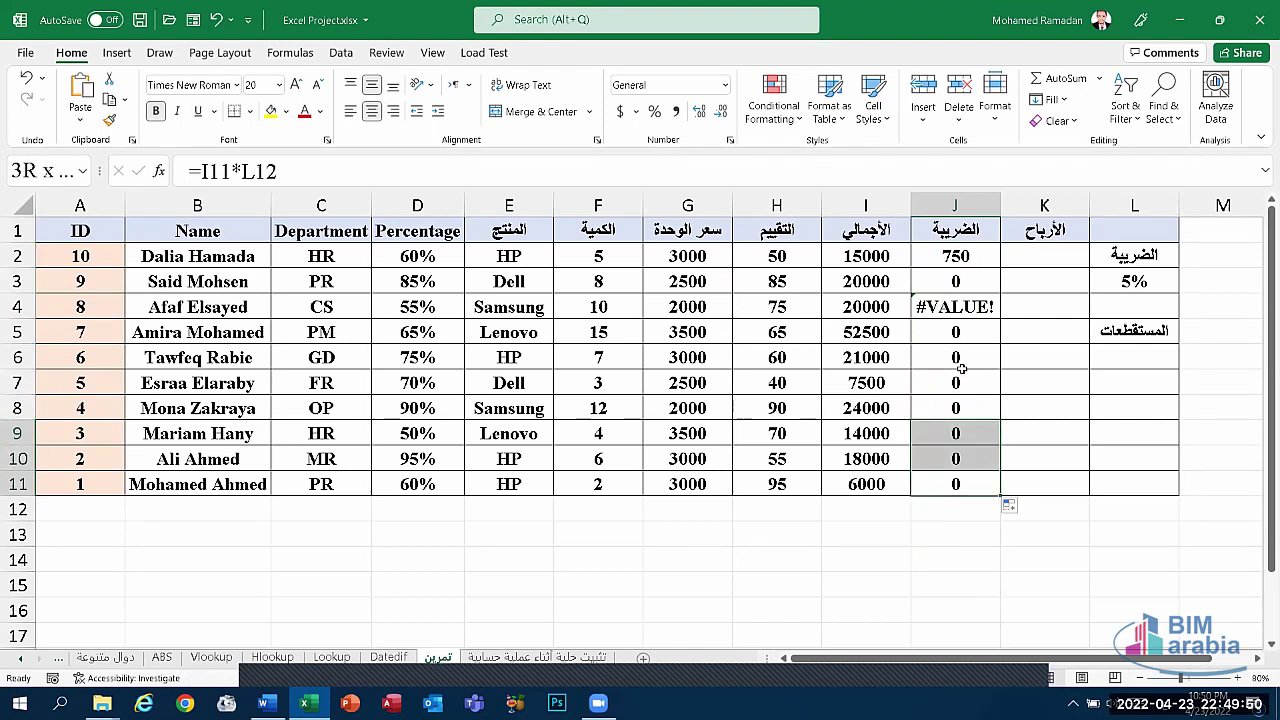
key(Delete)
click(1133, 279)
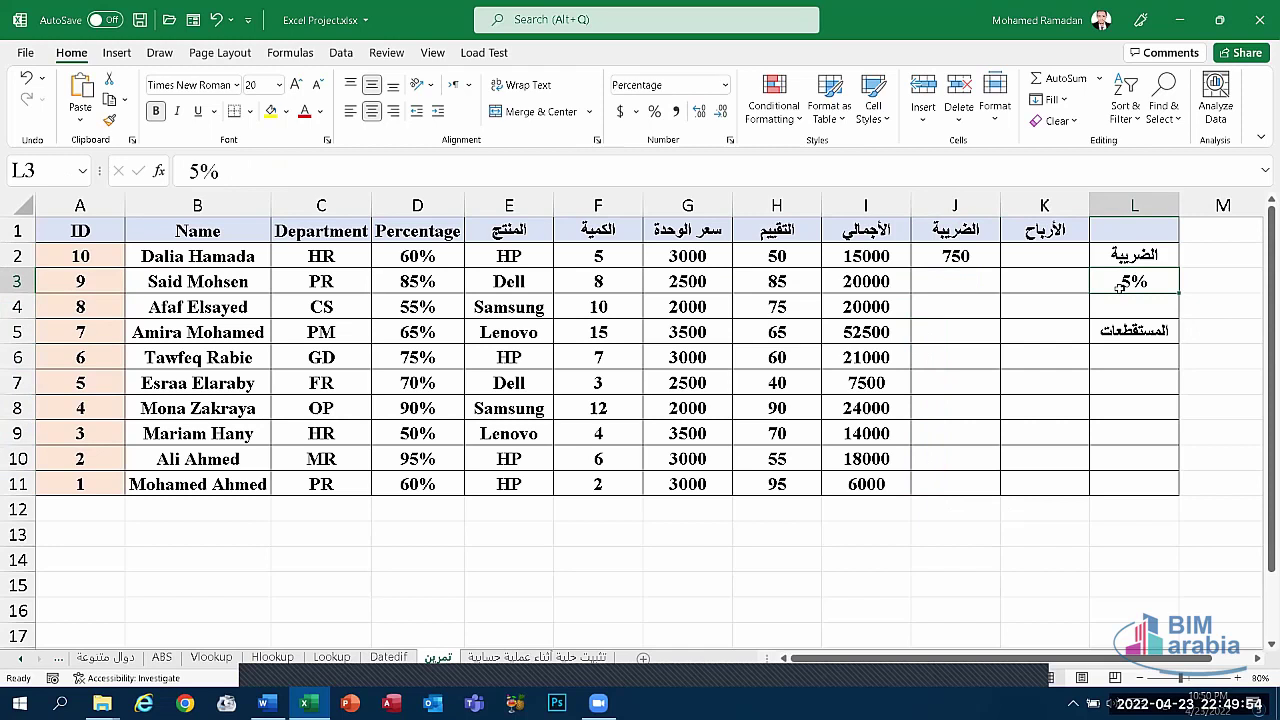
click(984, 257)
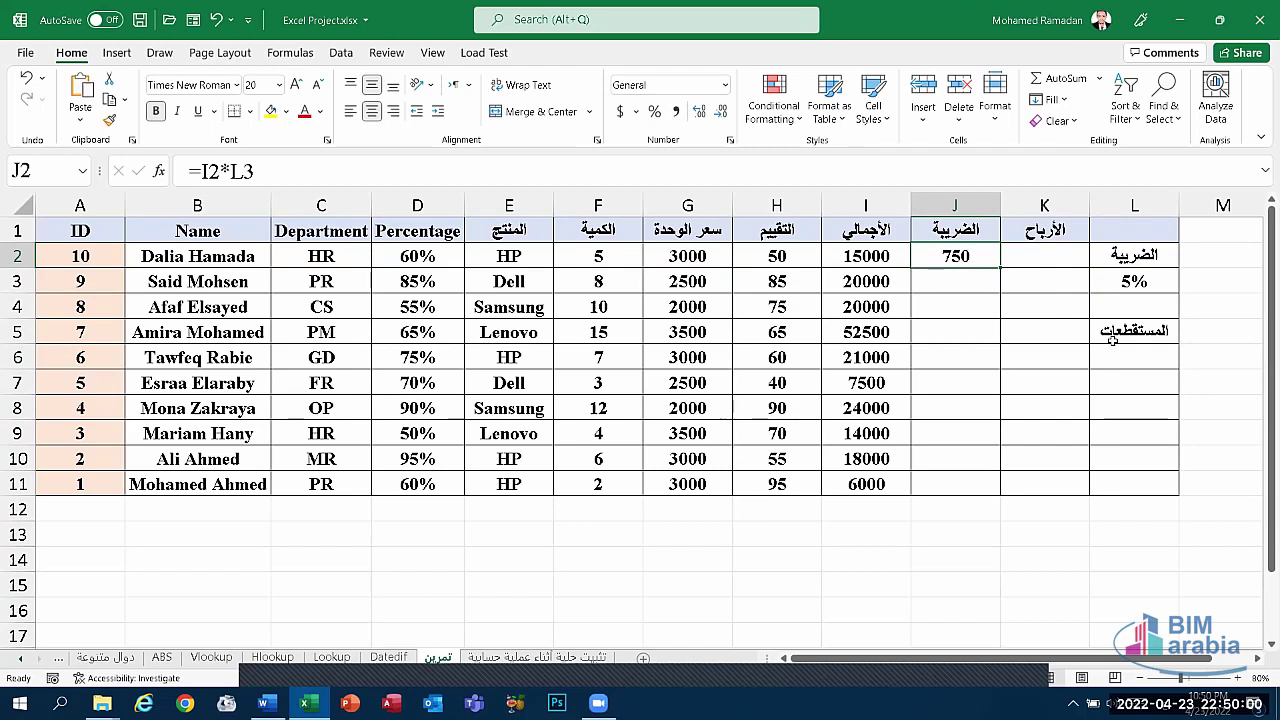
- Change J2 to =I2*$L$3 and fill it down to J11, giving taxes 750 to 300
double_click(984, 256)
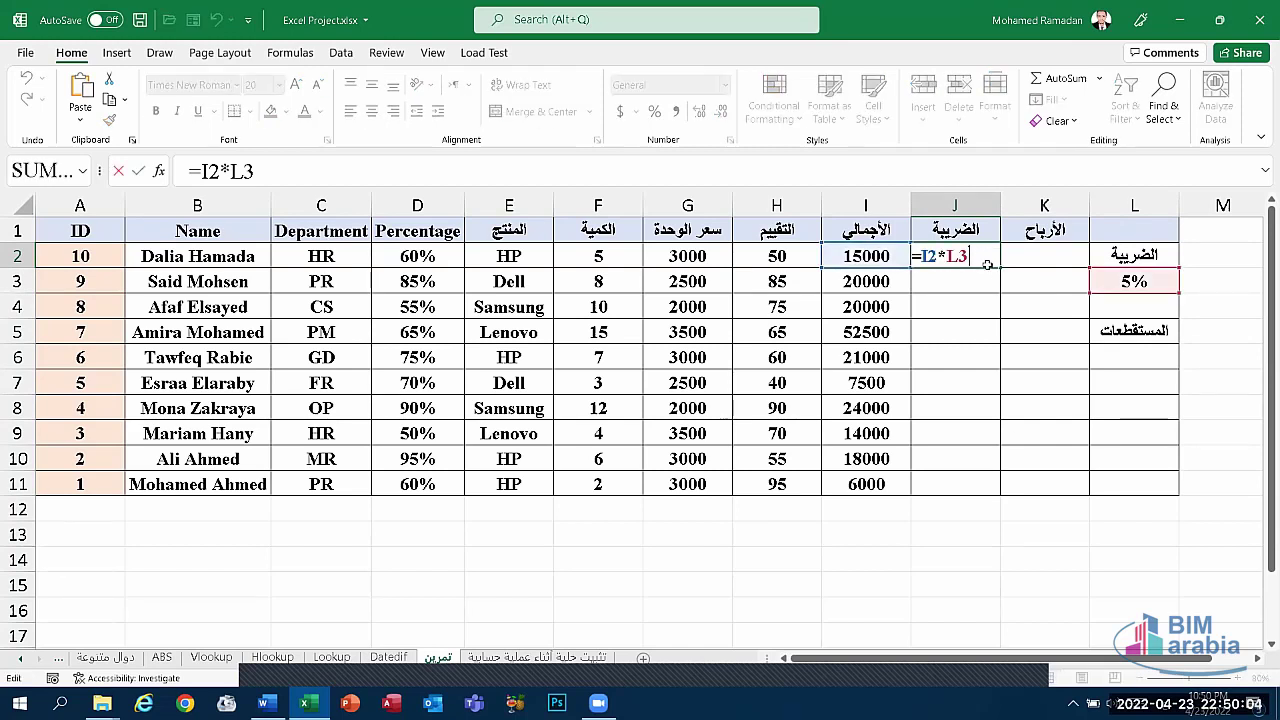
key(F4)
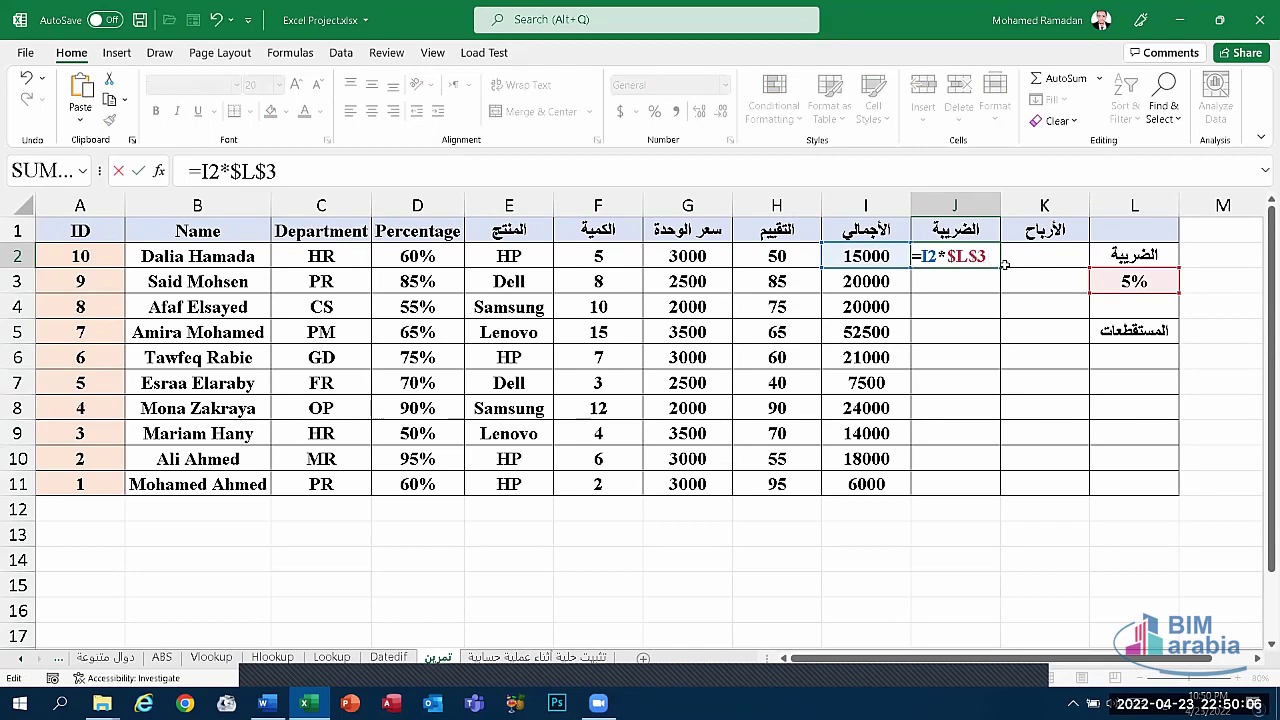
key(Return)
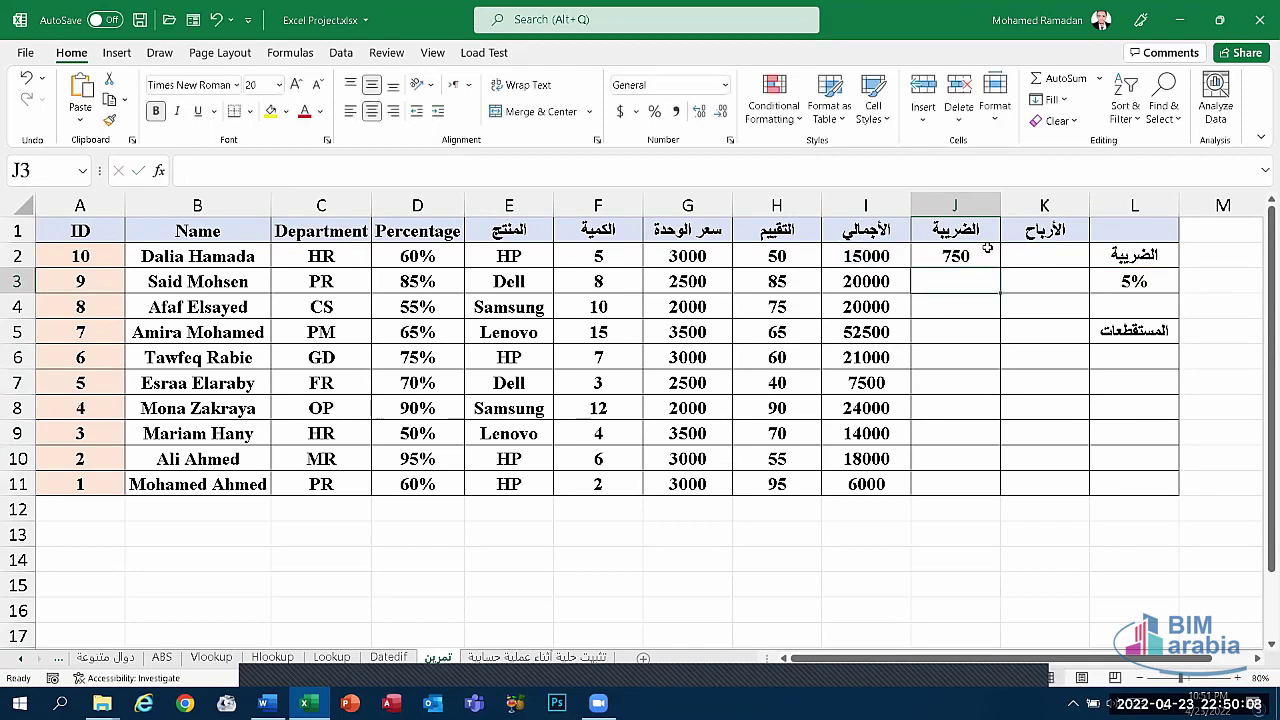
click(988, 250)
double_click(1000, 270)
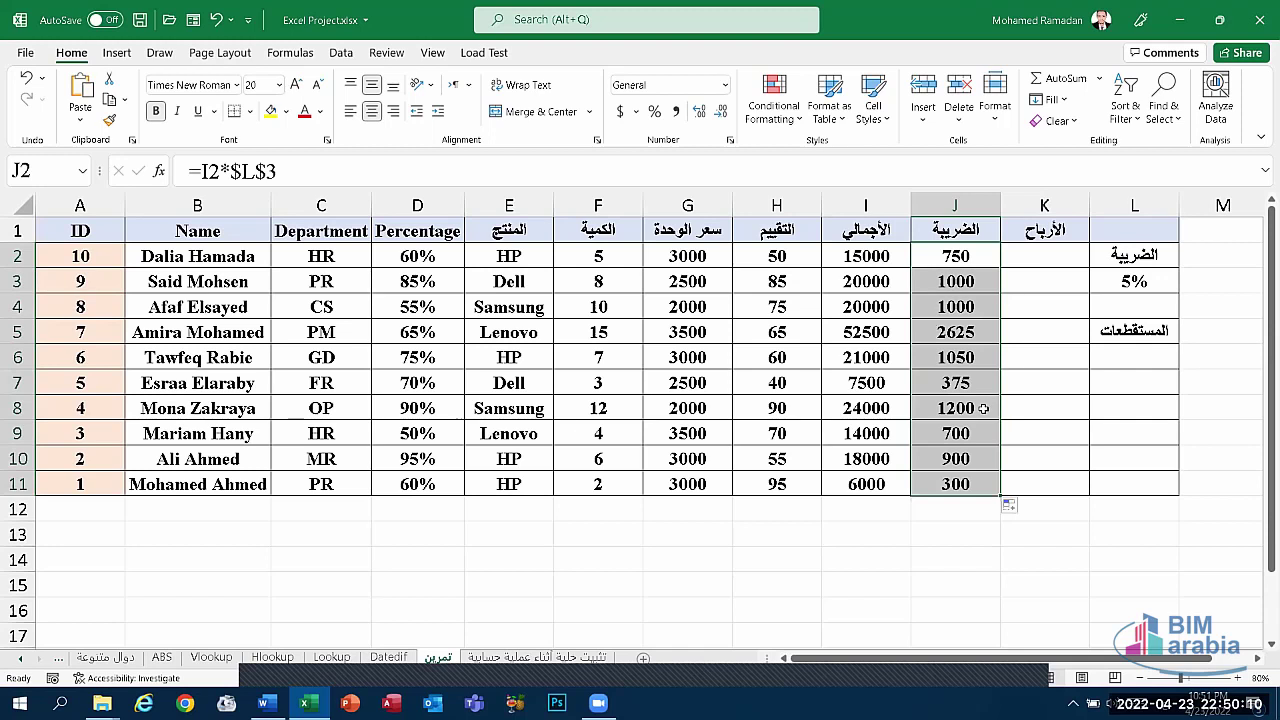
click(1128, 290)
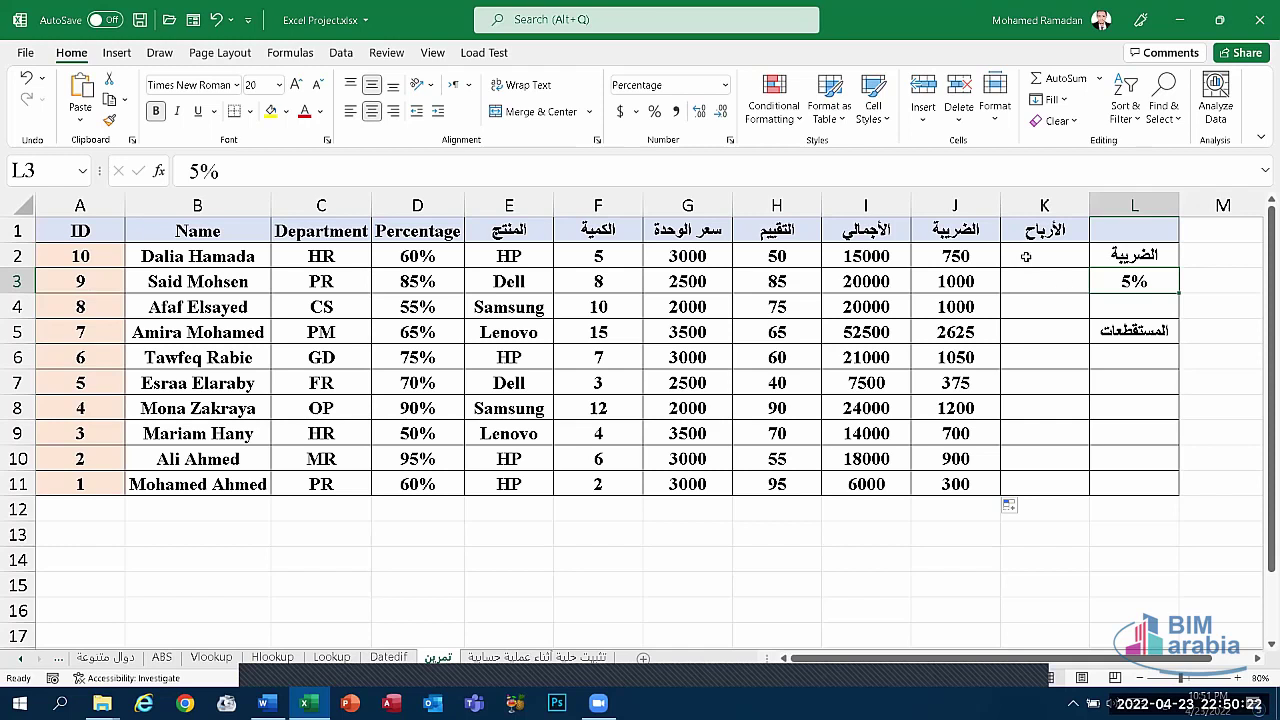
- Enter the profit formula =I2-J2 in K2
click(1025, 256)
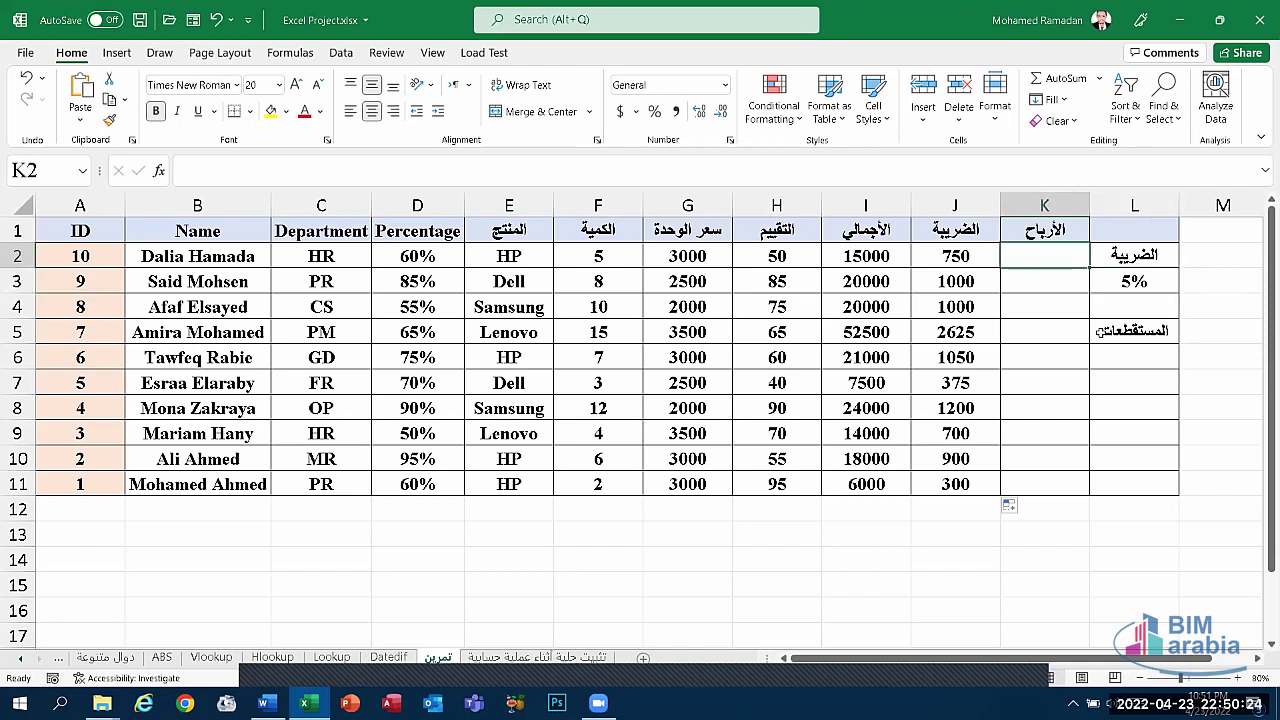
text(=)
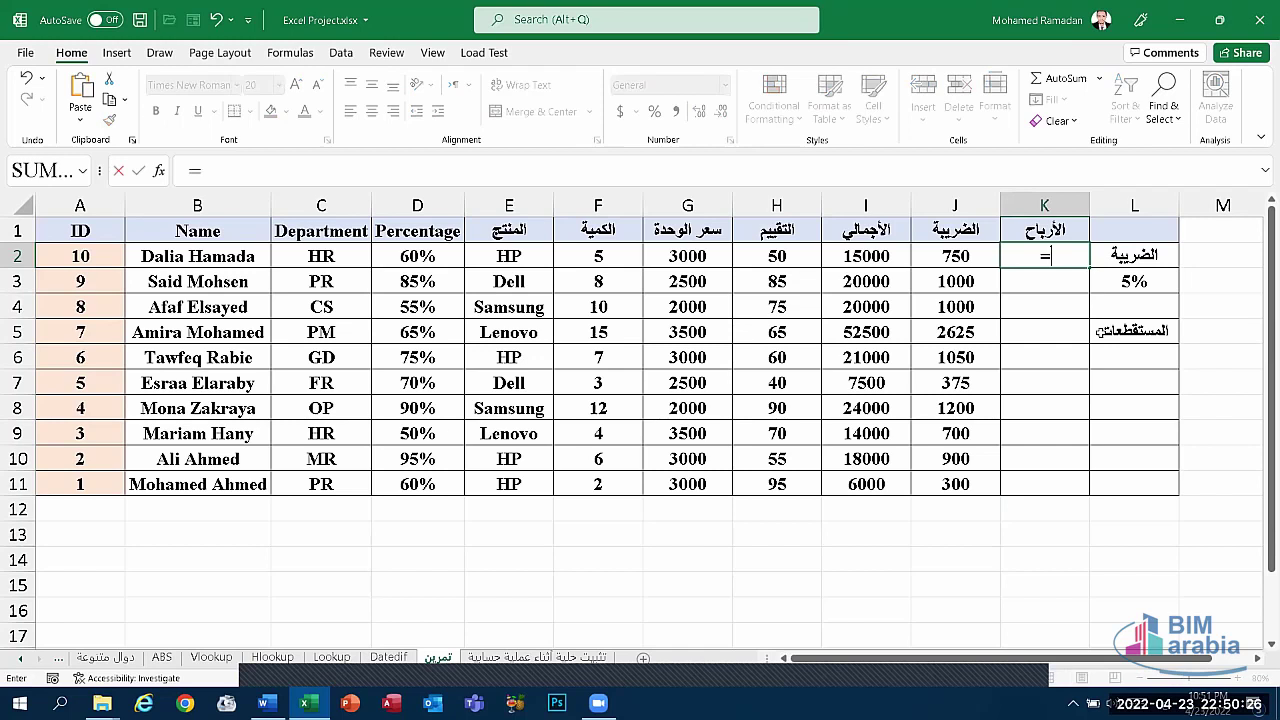
click(868, 258)
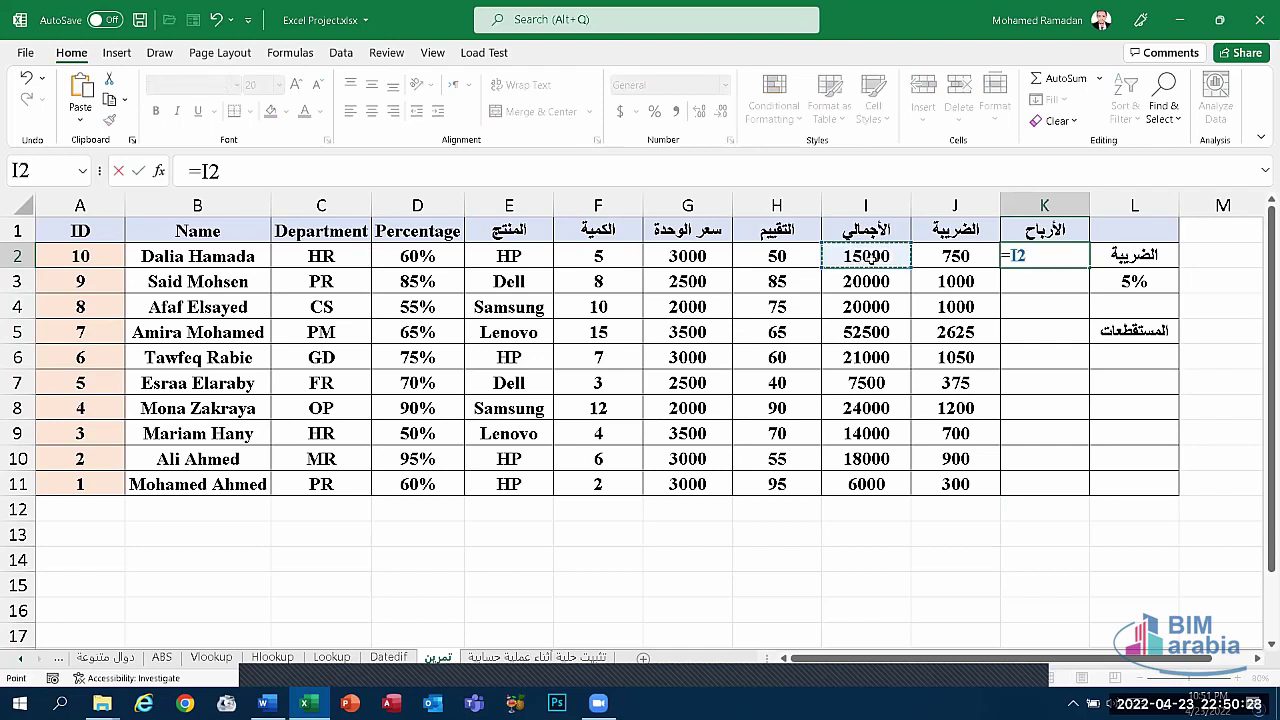
text(-)
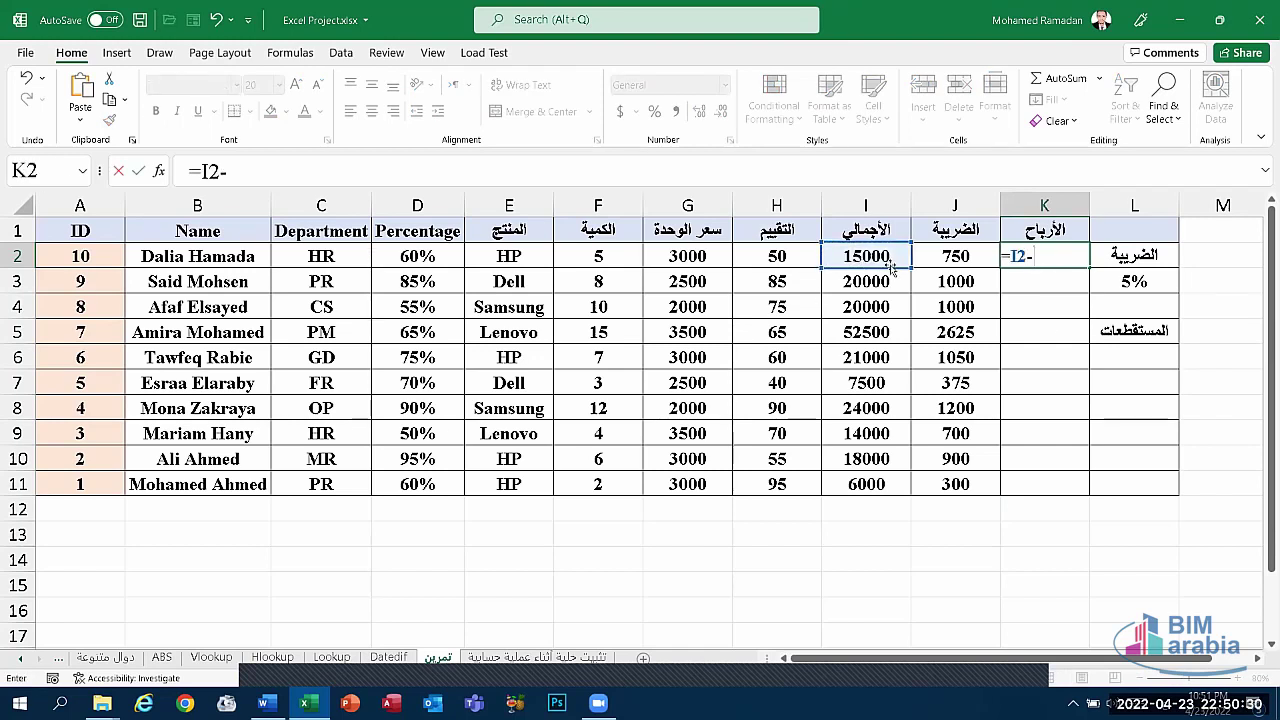
click(940, 258)
key(Return)
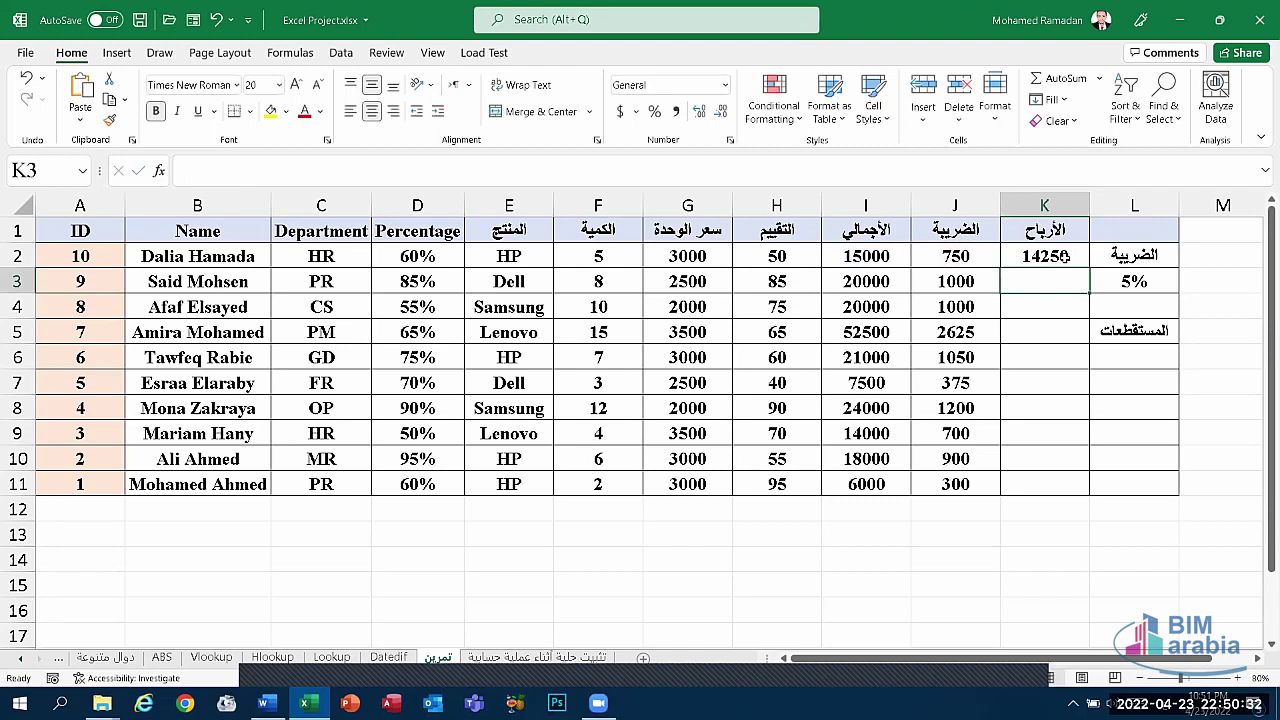
- Fill the profit formula down to K11, then select the values in I2:K11
click(1067, 257)
double_click(1090, 266)
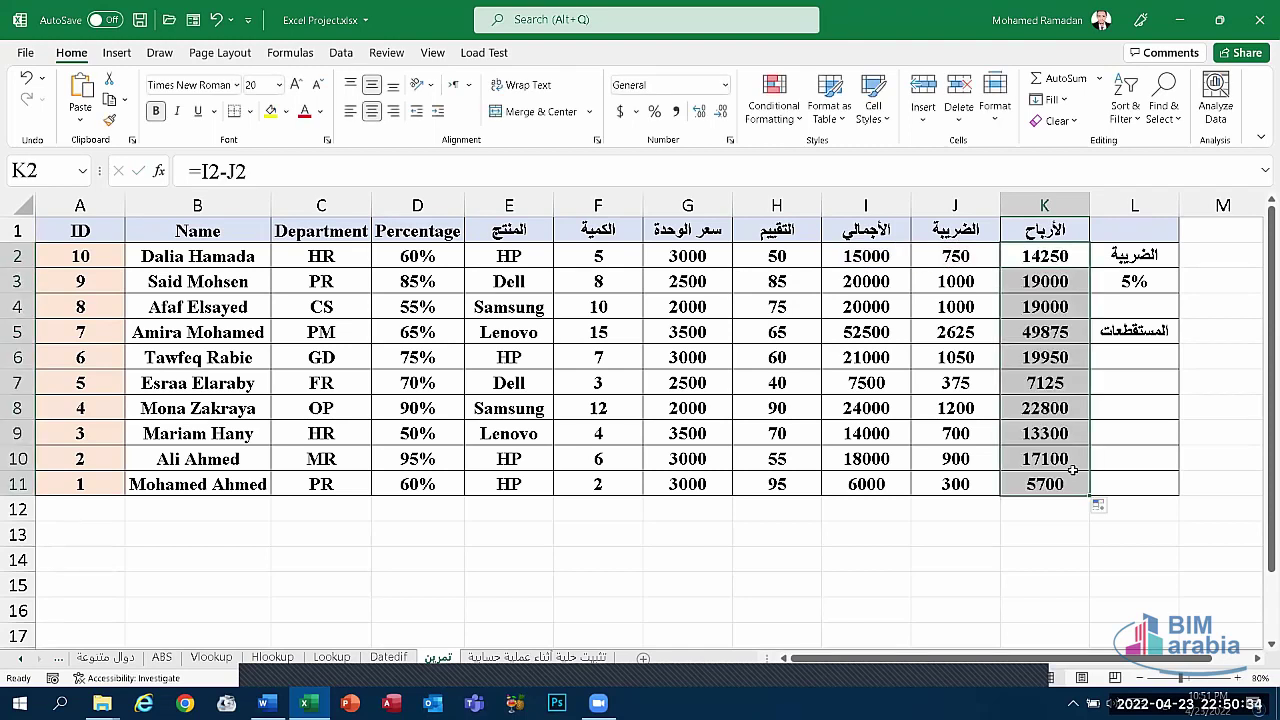
click(1044, 556)
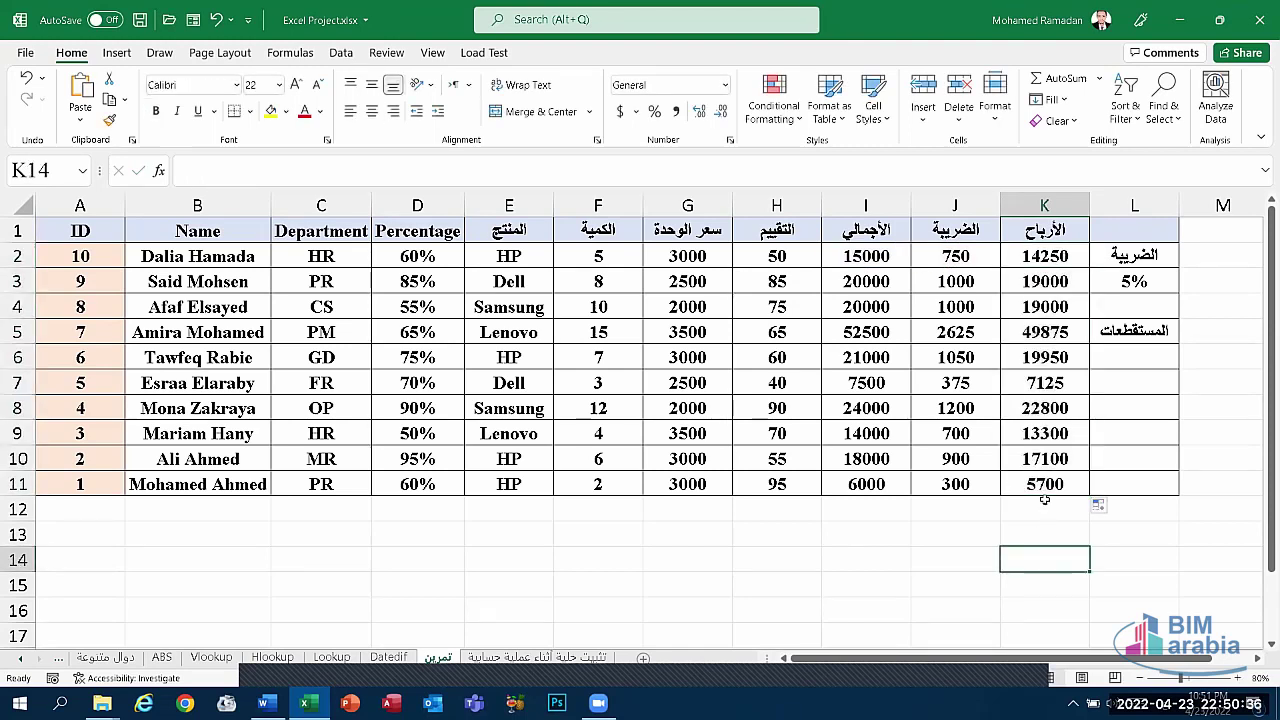
drag(1044, 484, 872, 262)
- Clear the values in I2:K11 and go to the تثبيت خلية أثناء عملية حسابية sheet
key(Delete)
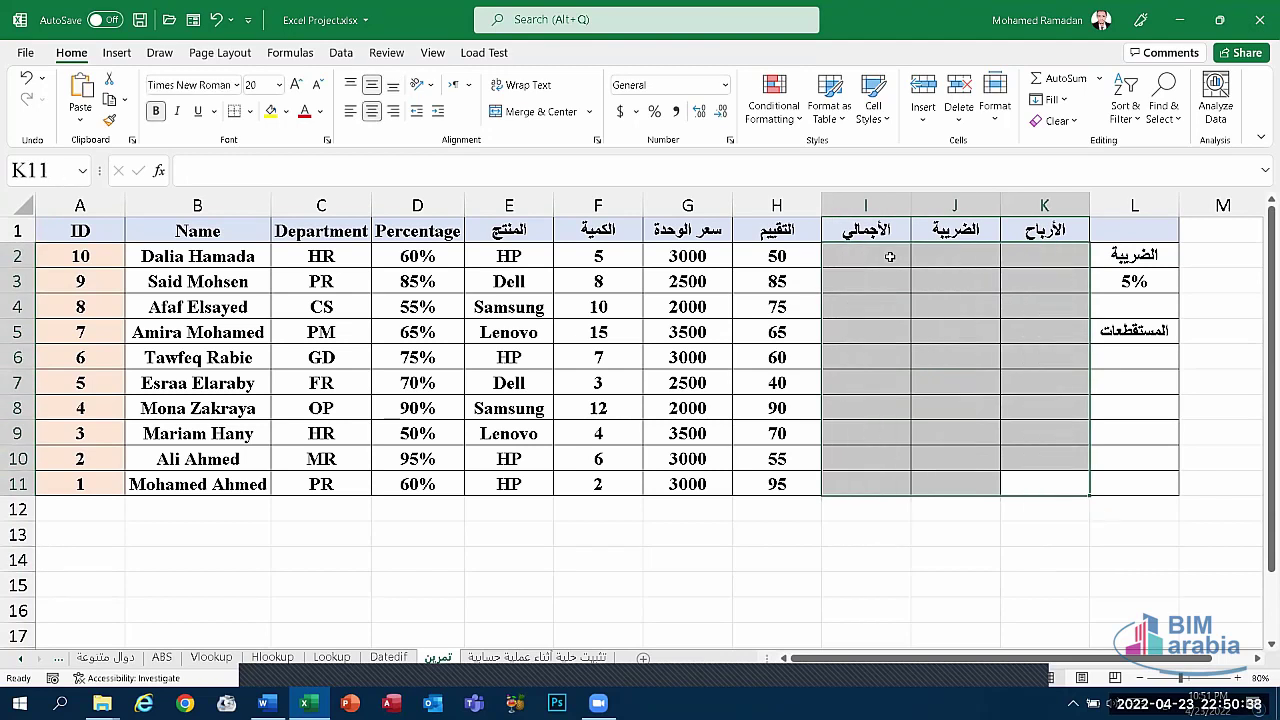
click(865, 272)
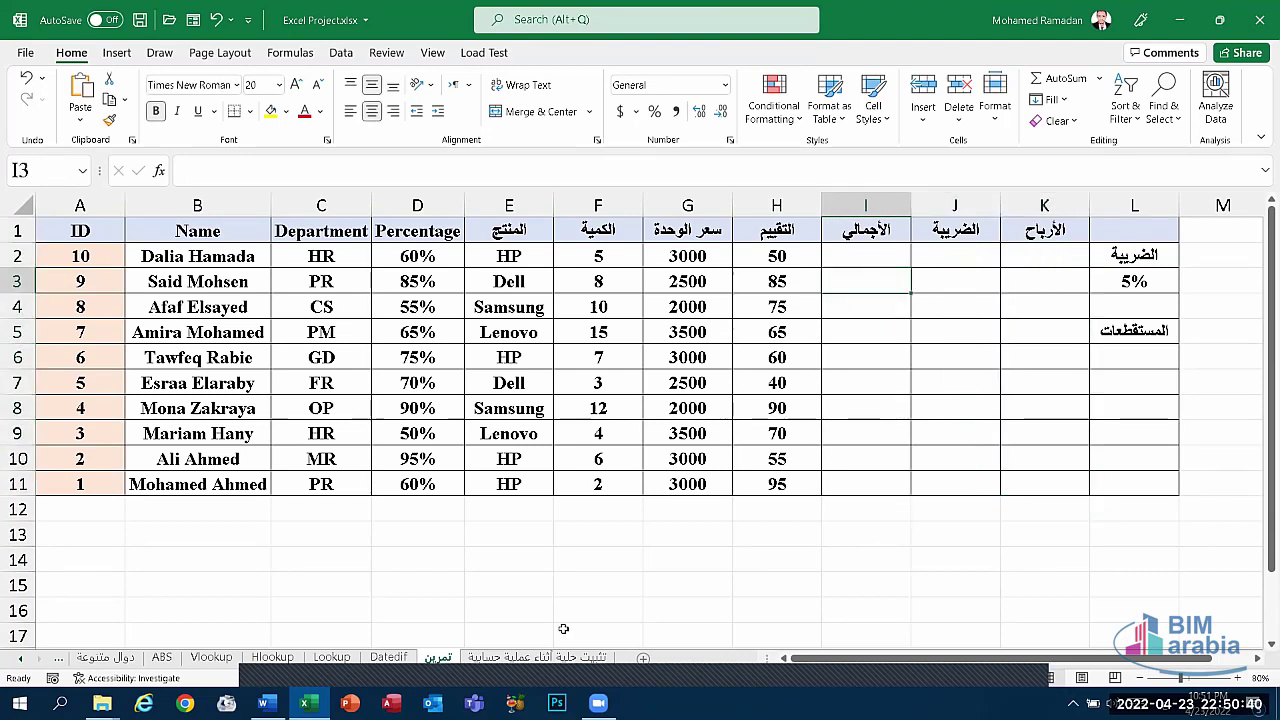
click(497, 660)
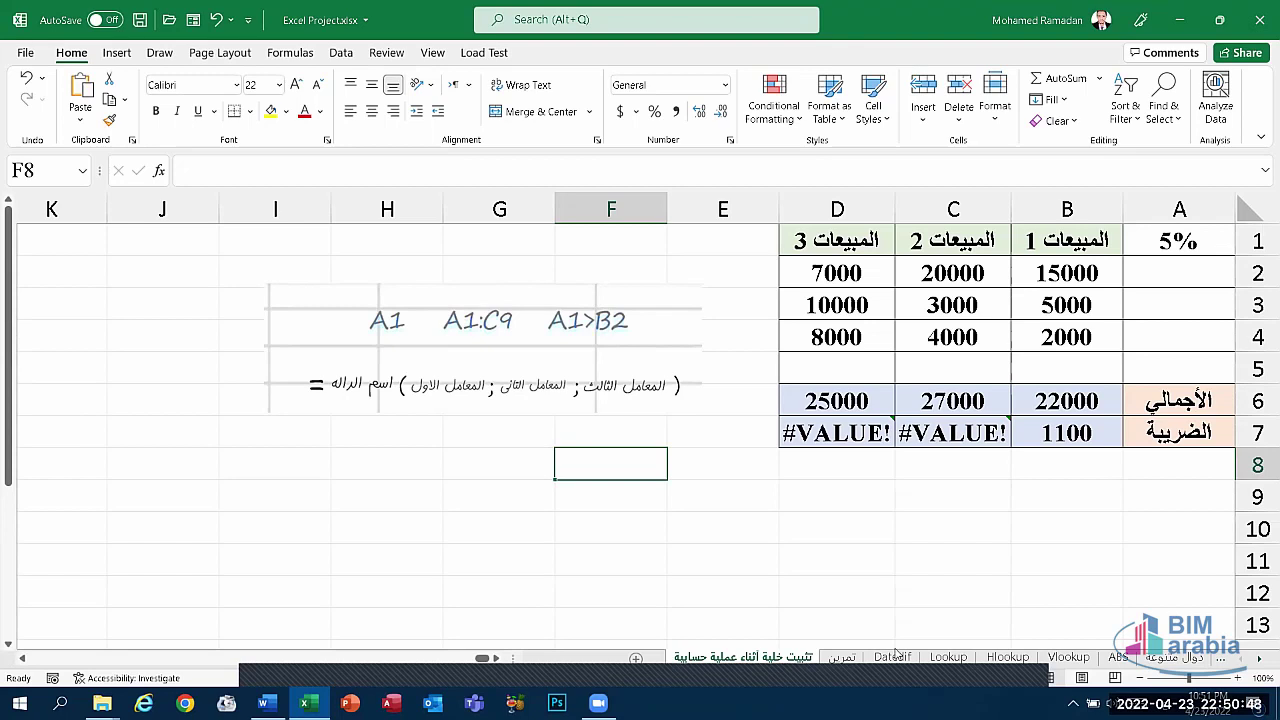
- Move to the Datedif sheet and look at B1's =DATEDIF(A1,TODAY(),"y") formula
key(Down)
key(Down)
key(Down)
key(Right)
key(Right)
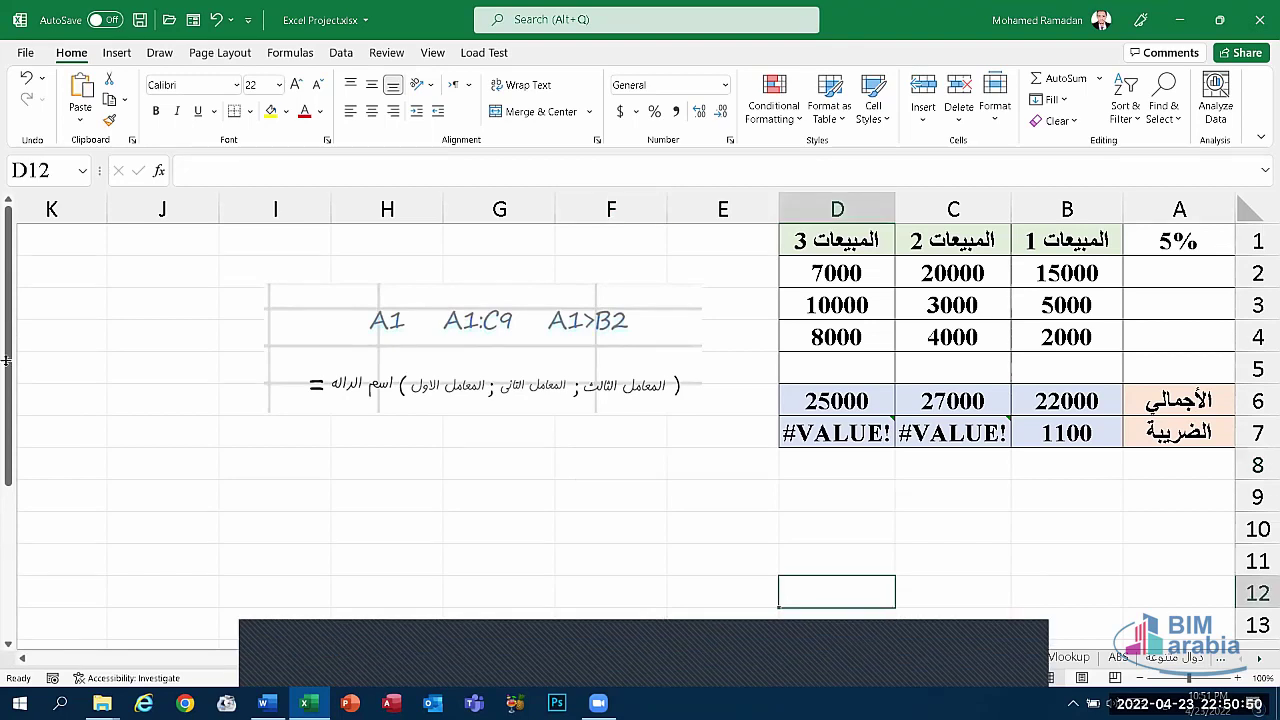
click(895, 651)
click(208, 269)
click(229, 240)
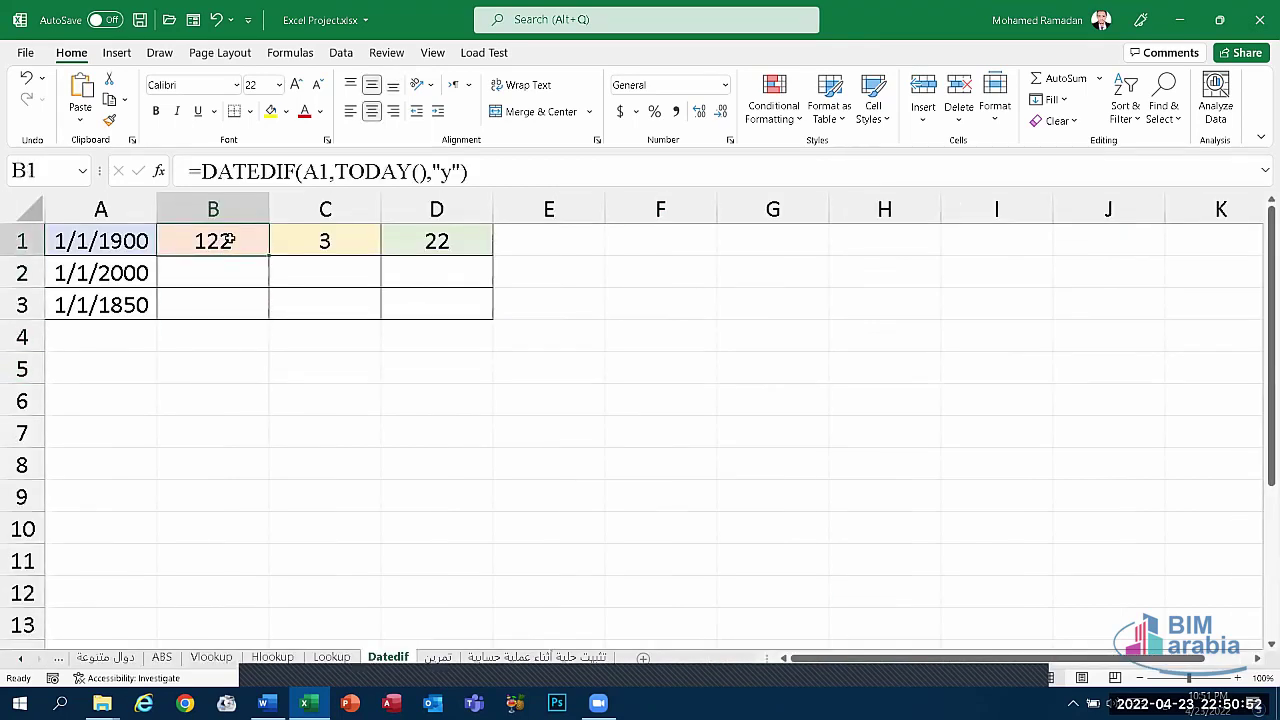
click(219, 270)
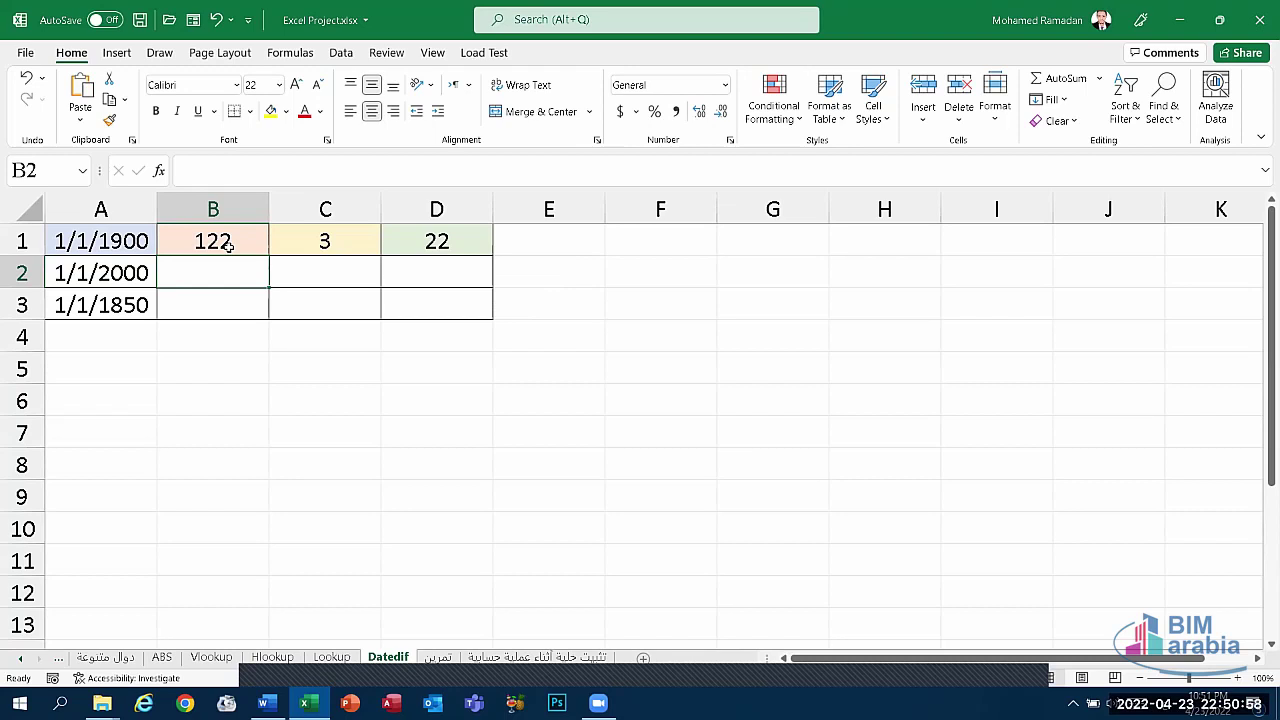
click(125, 272)
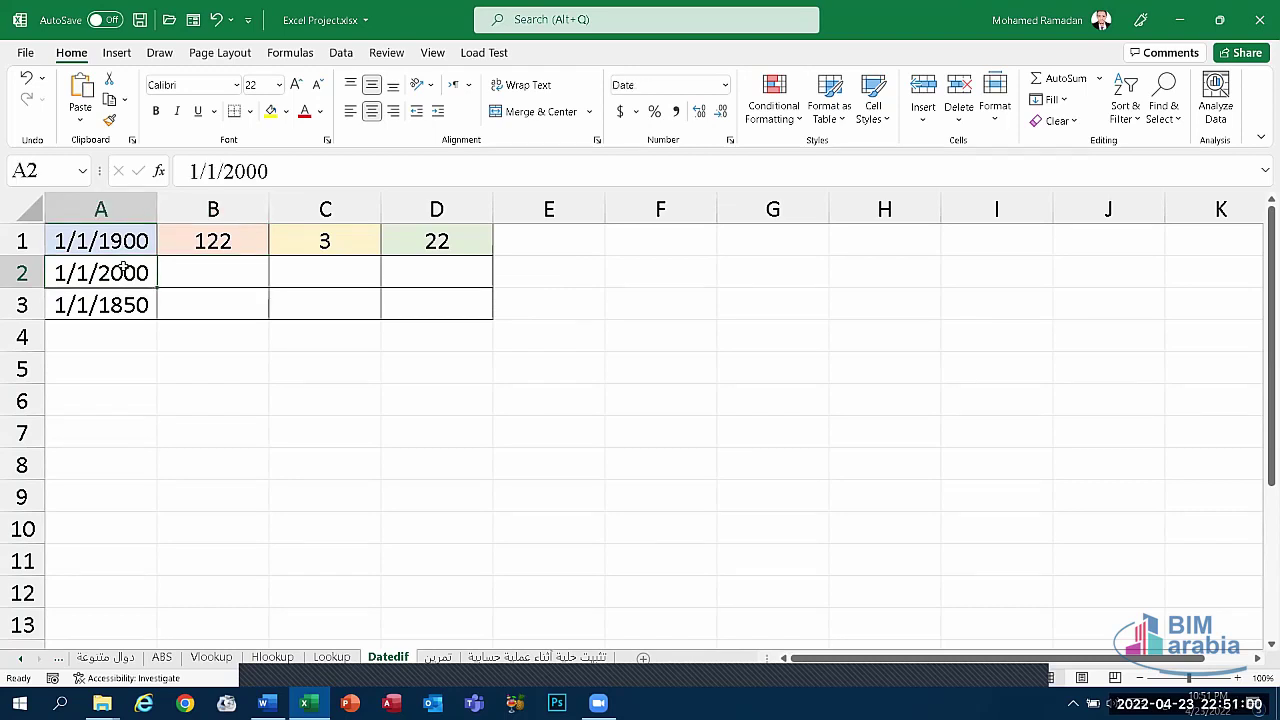
click(215, 270)
text(=)
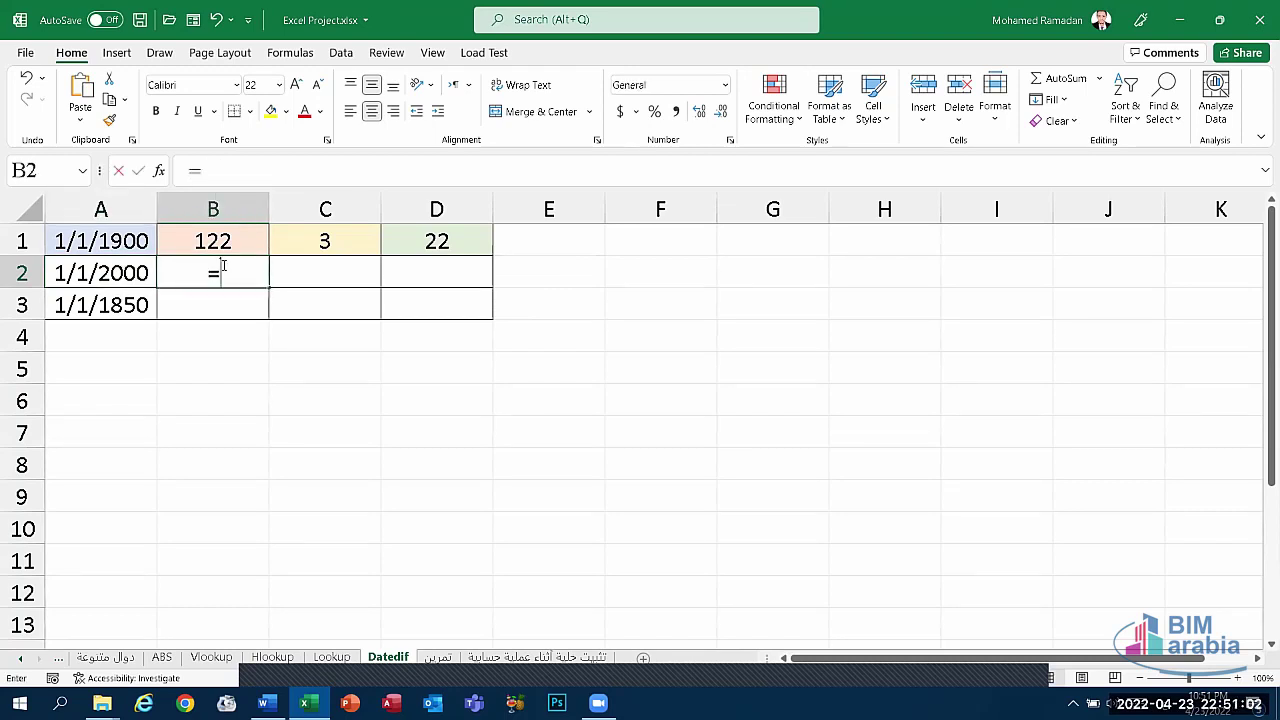
text(يشفث)
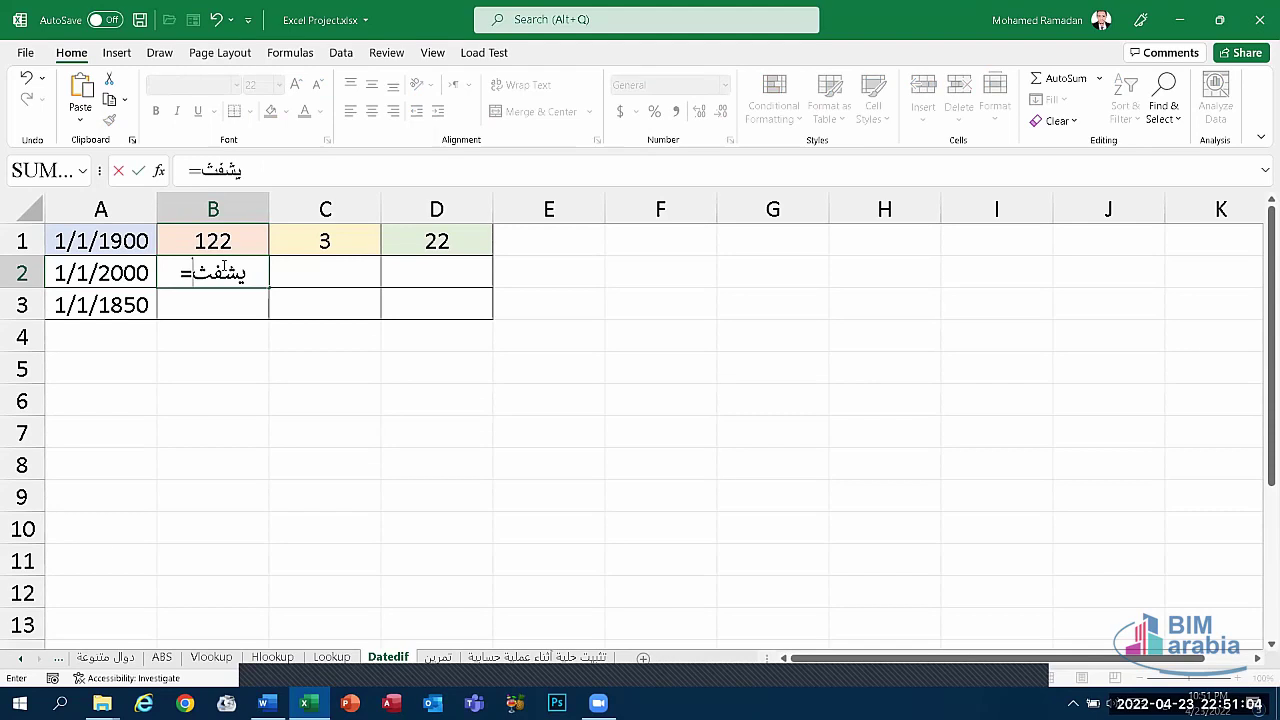
text(يهب)
key(BackSpace)
key(BackSpace)
key(BackSpace)
key(BackSpace)
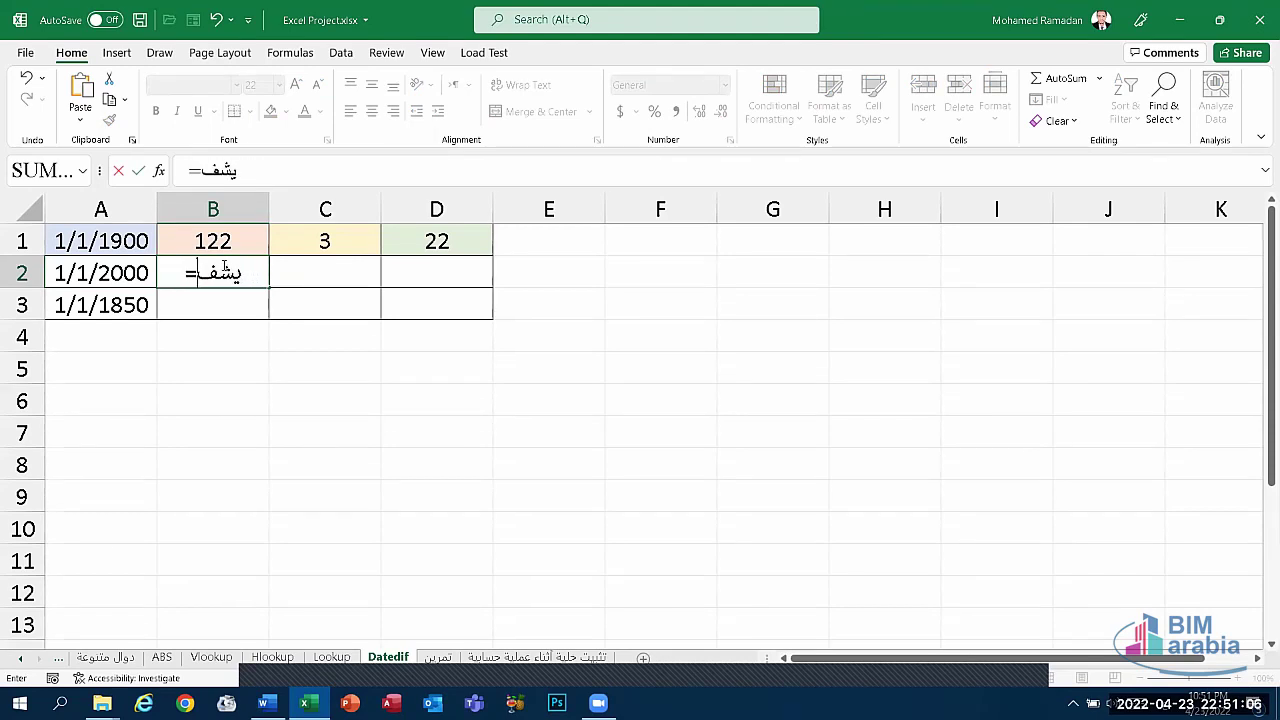
key(BackSpace)
key(BackSpace)
key(BackSpace)
text(da)
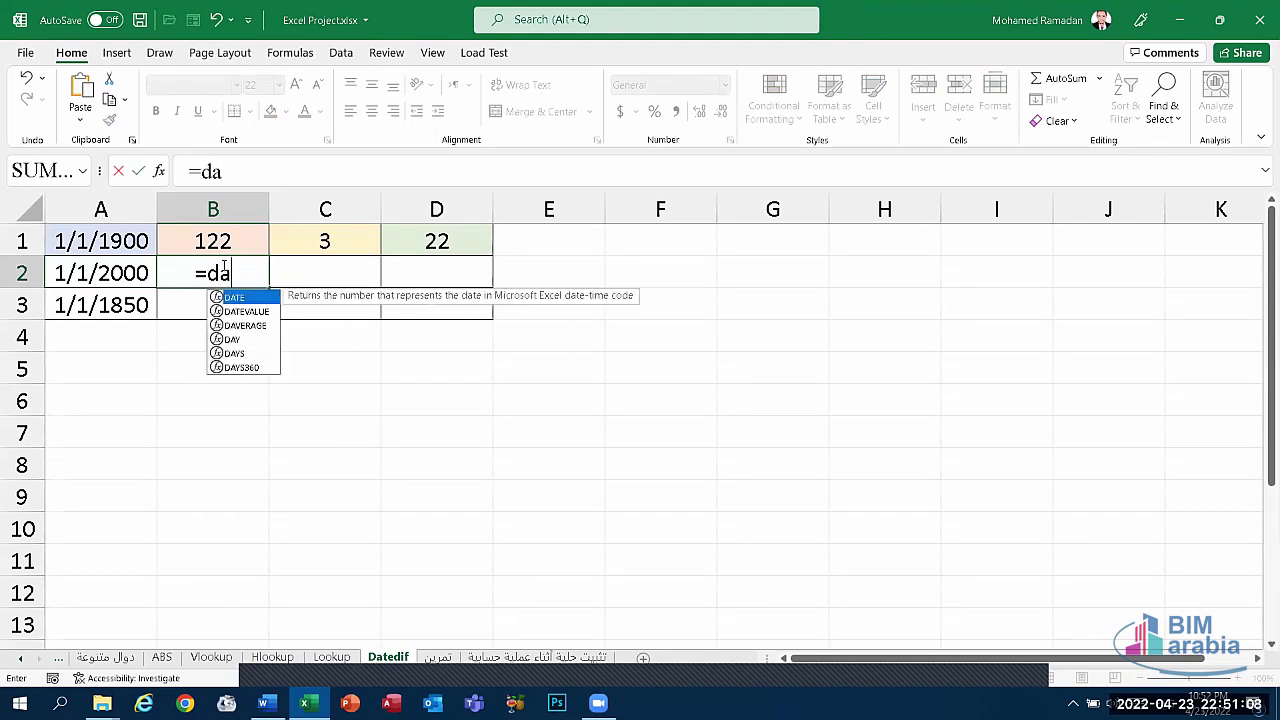
text(tedif)
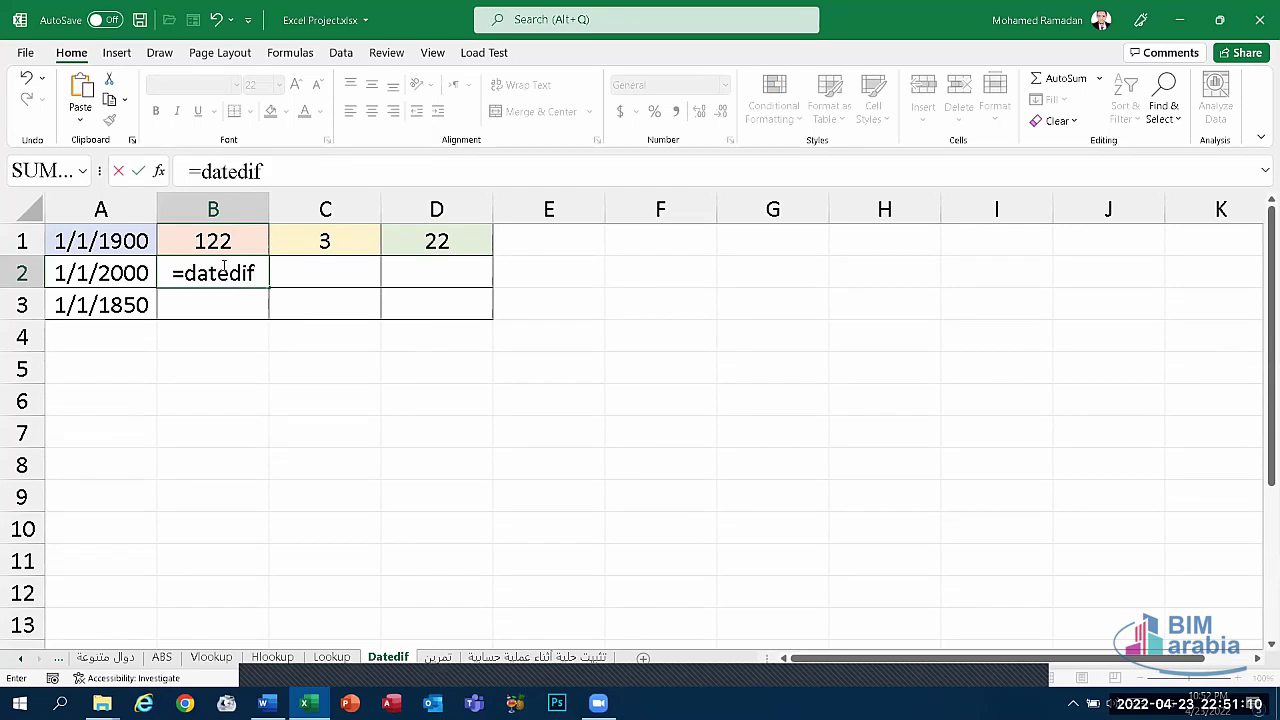
text(()
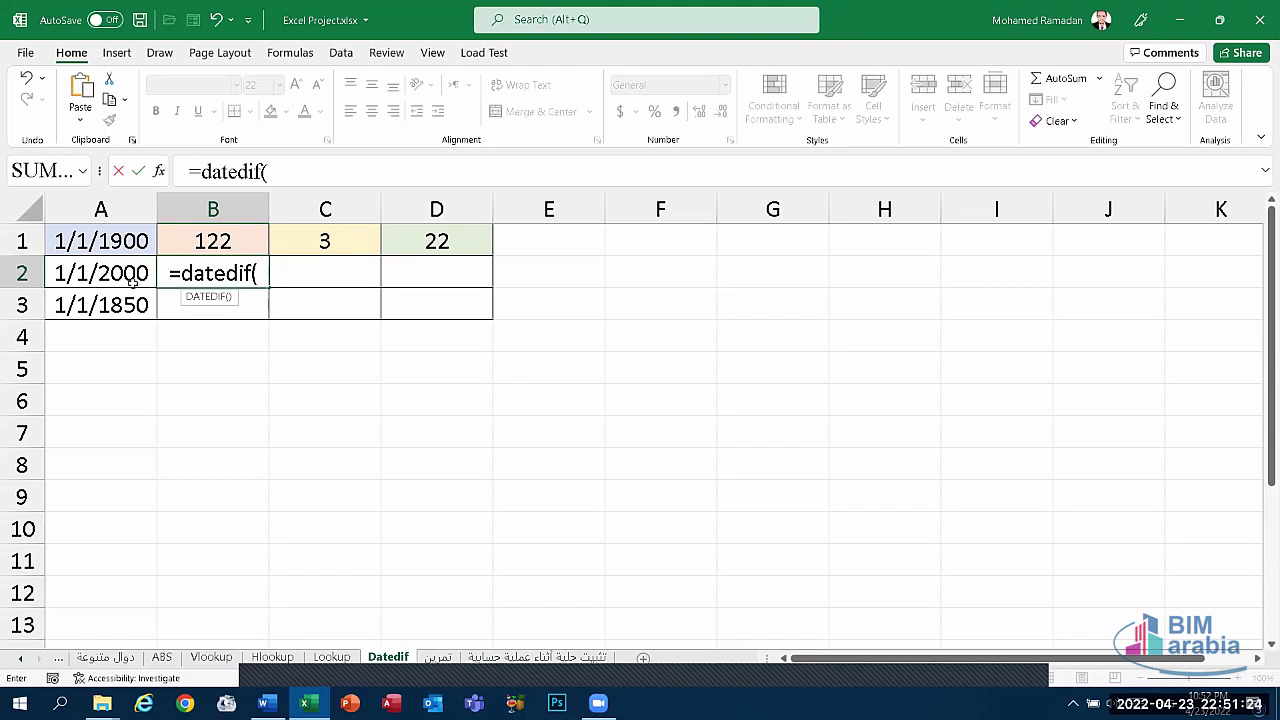
text(toda)
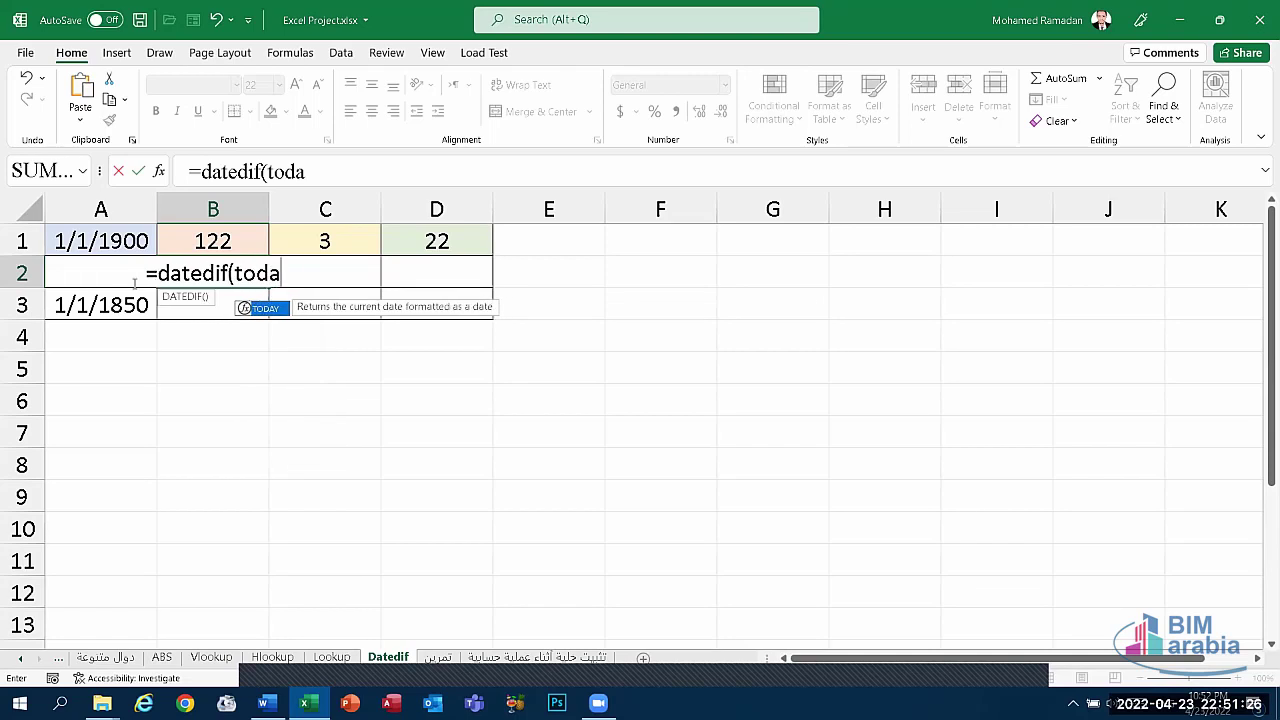
text(y)
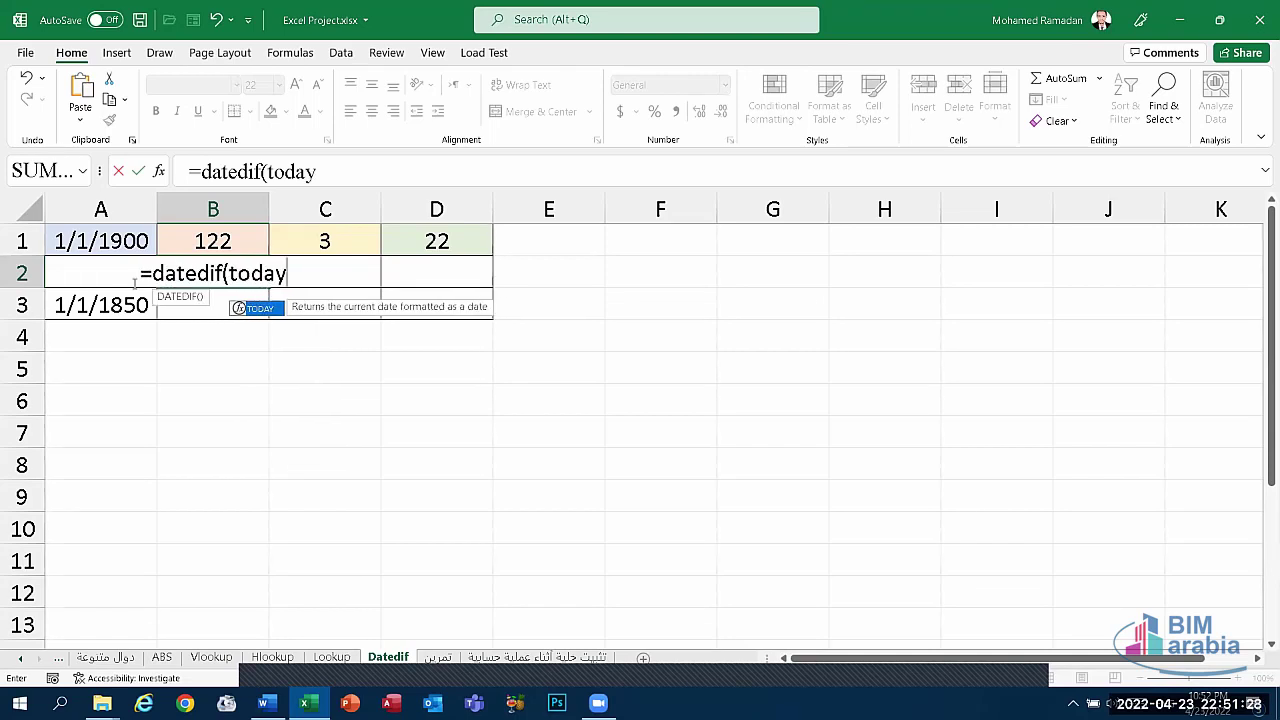
text(()
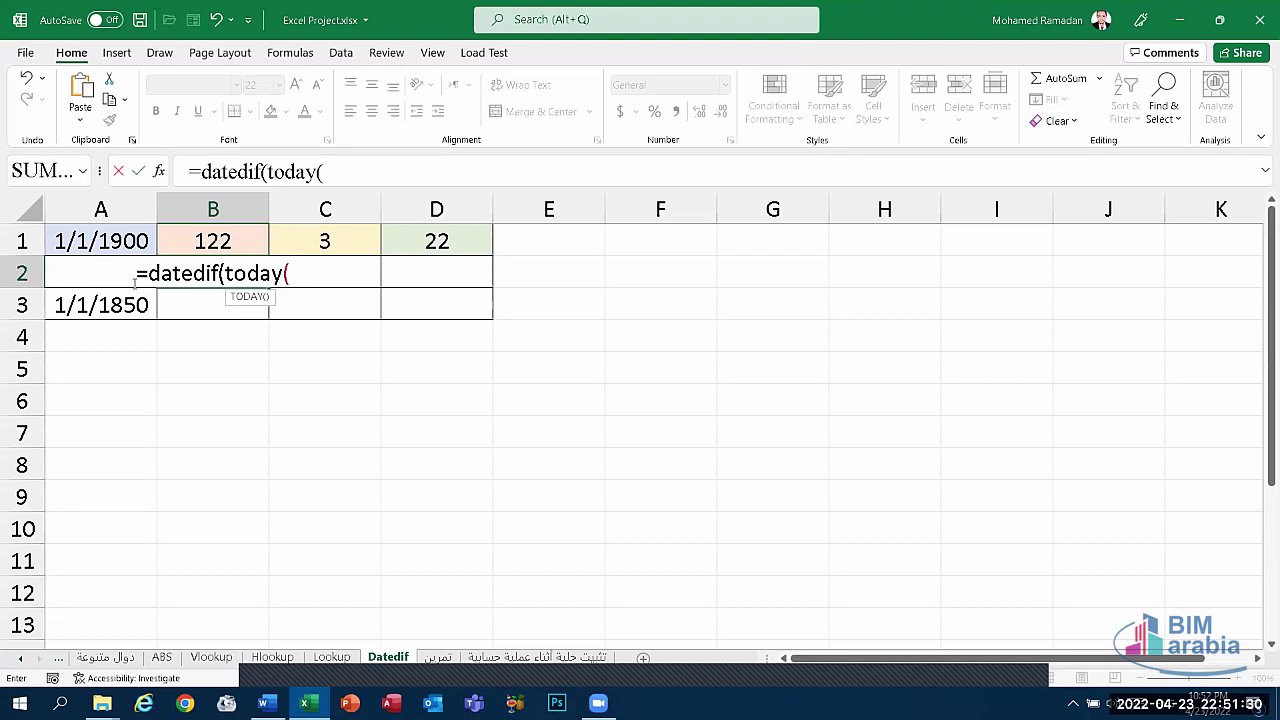
text())
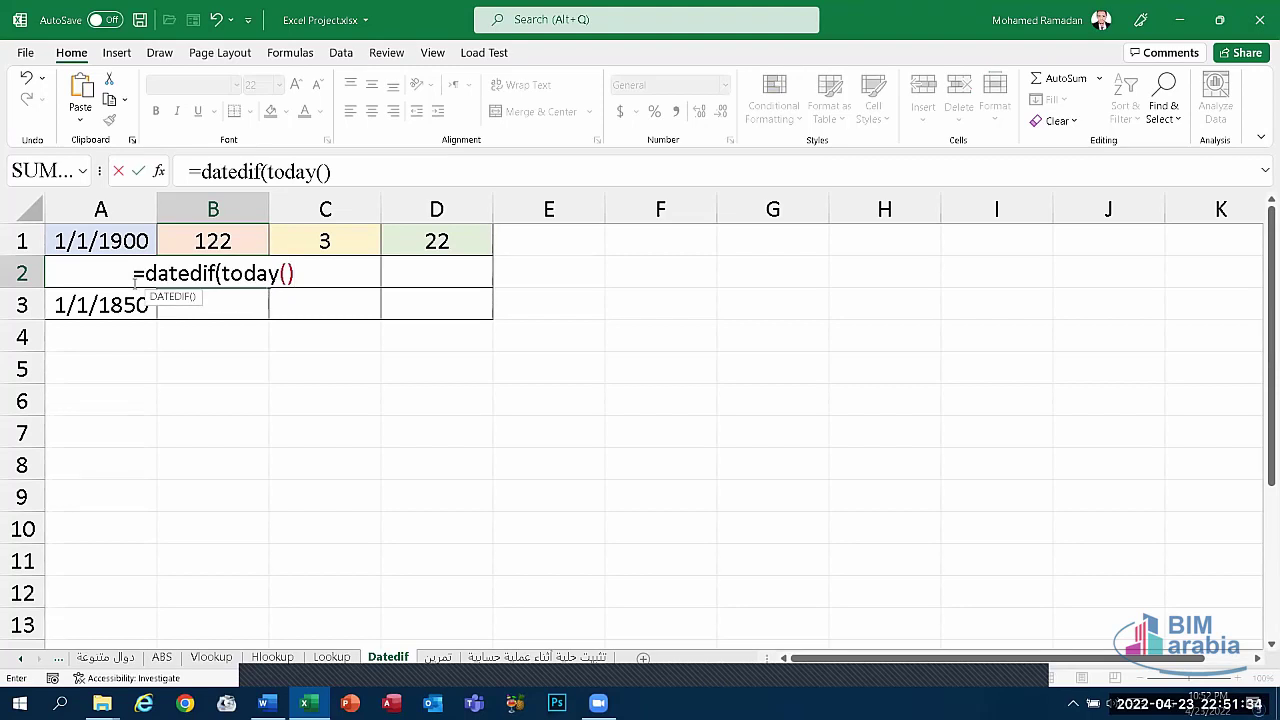
text(,)
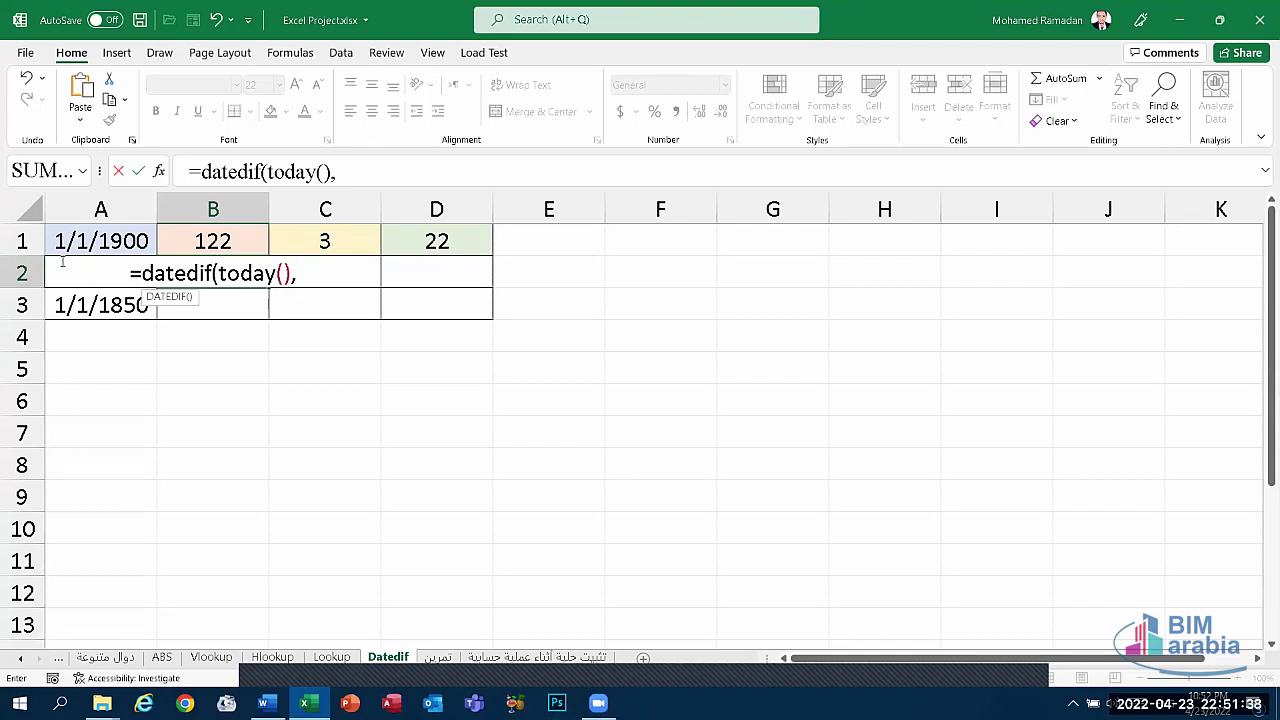
text(A)
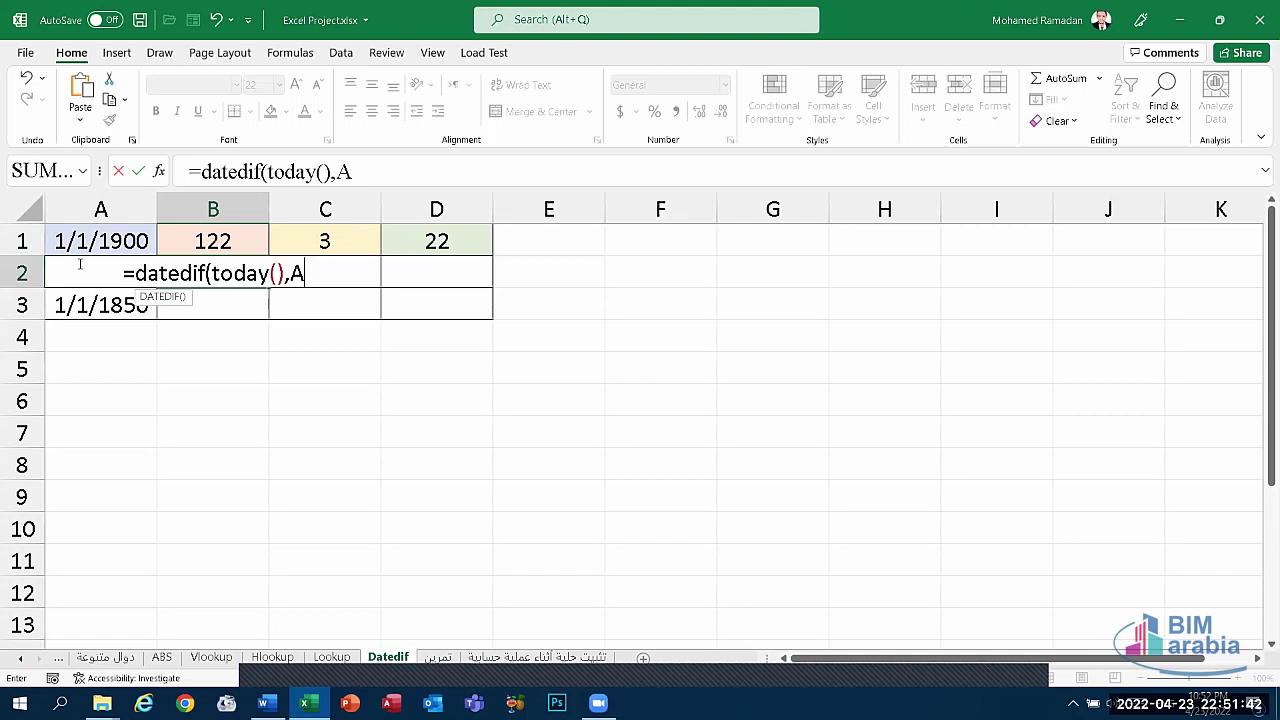
text(2)
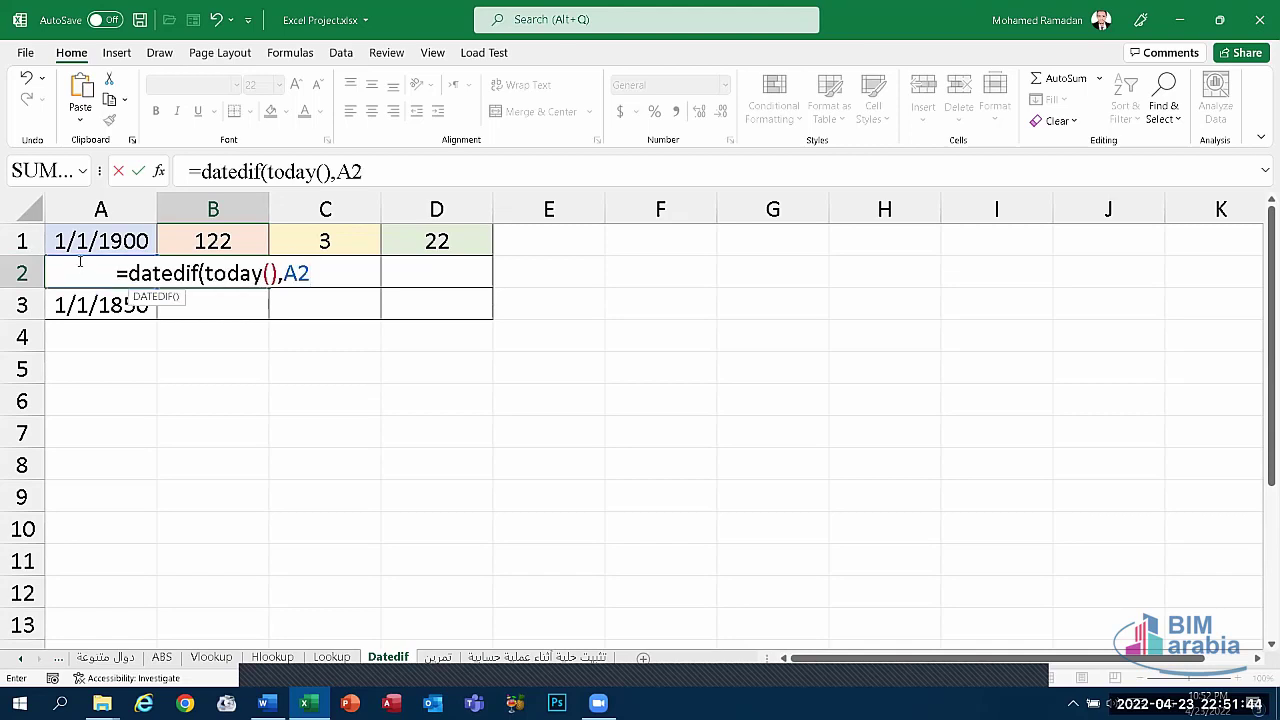
text(,)
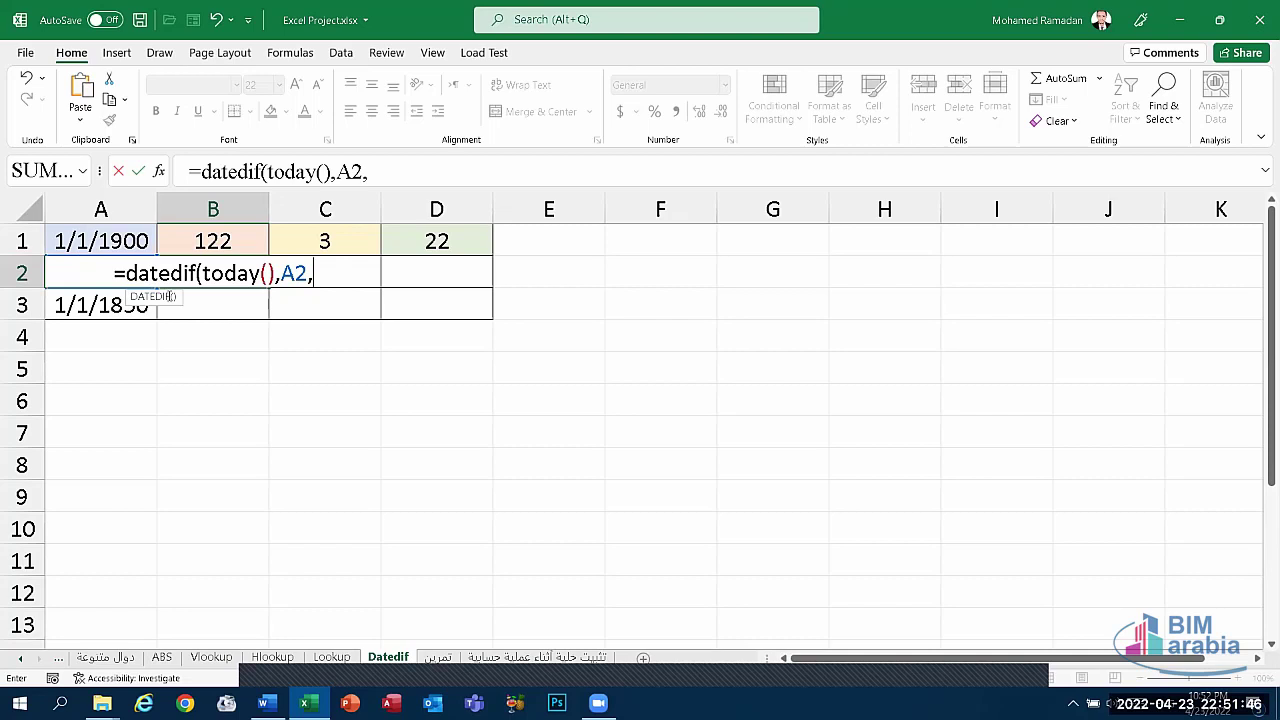
text(")
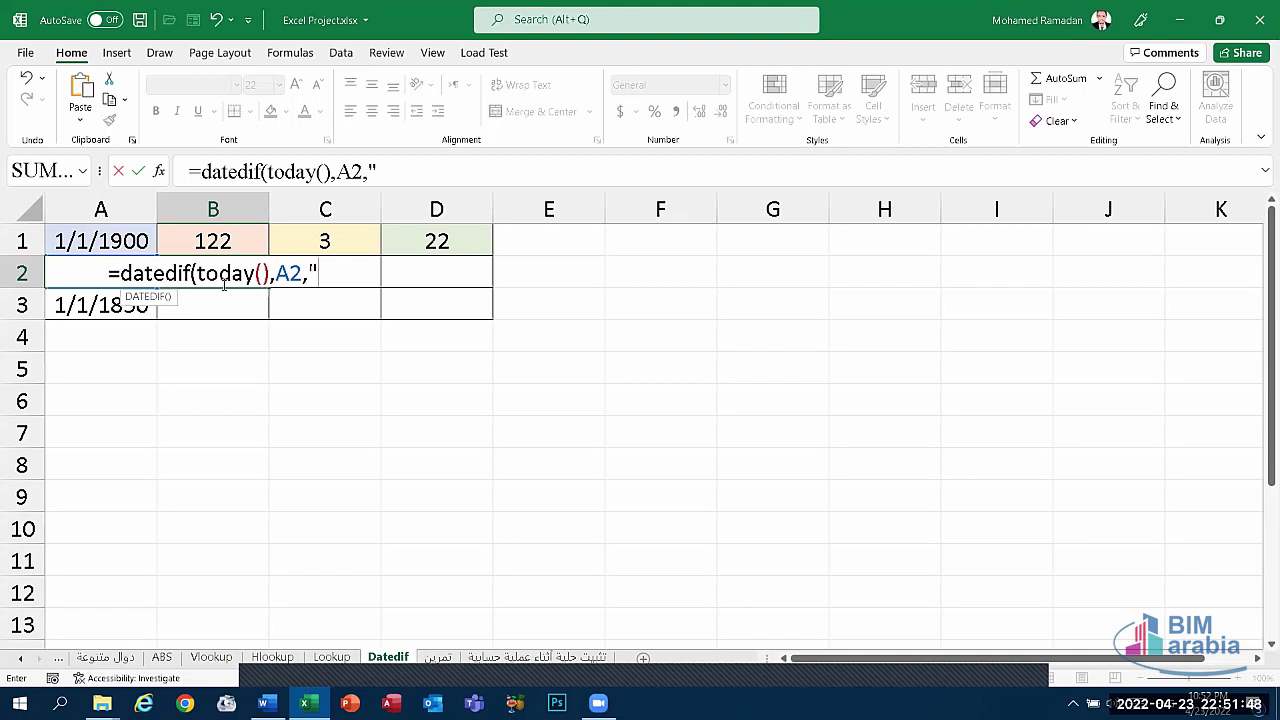
text(y")
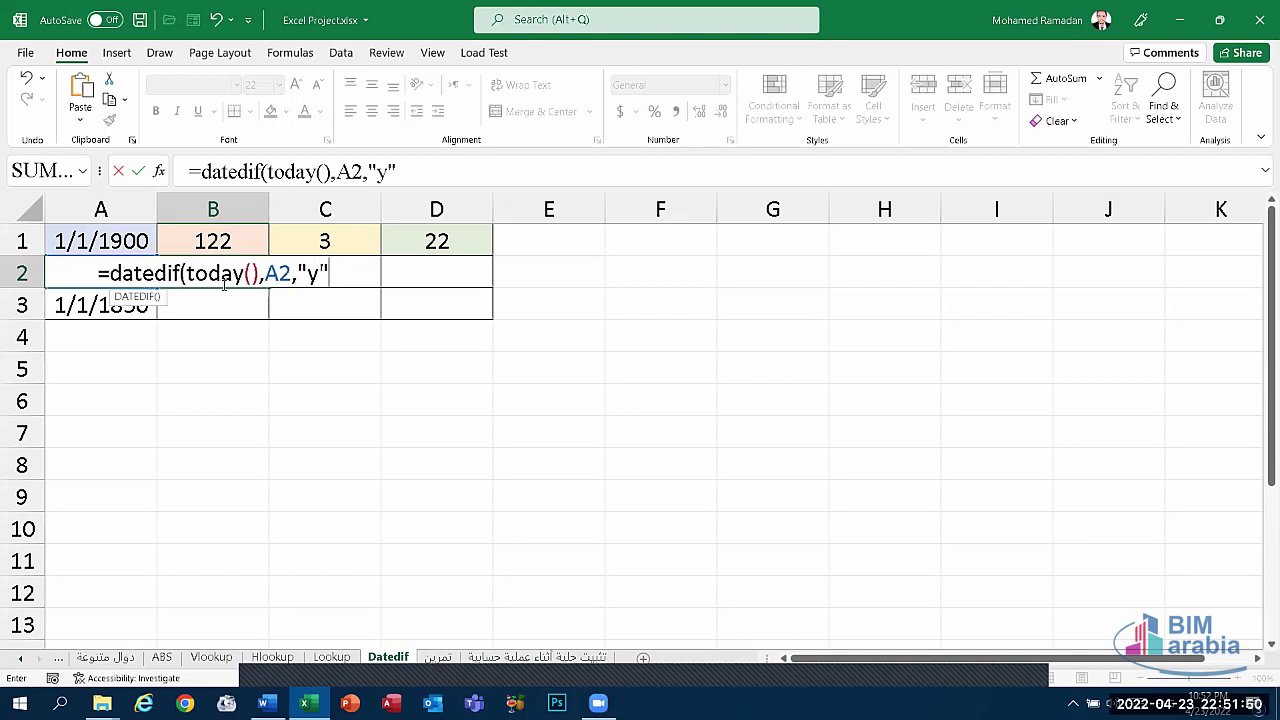
text())
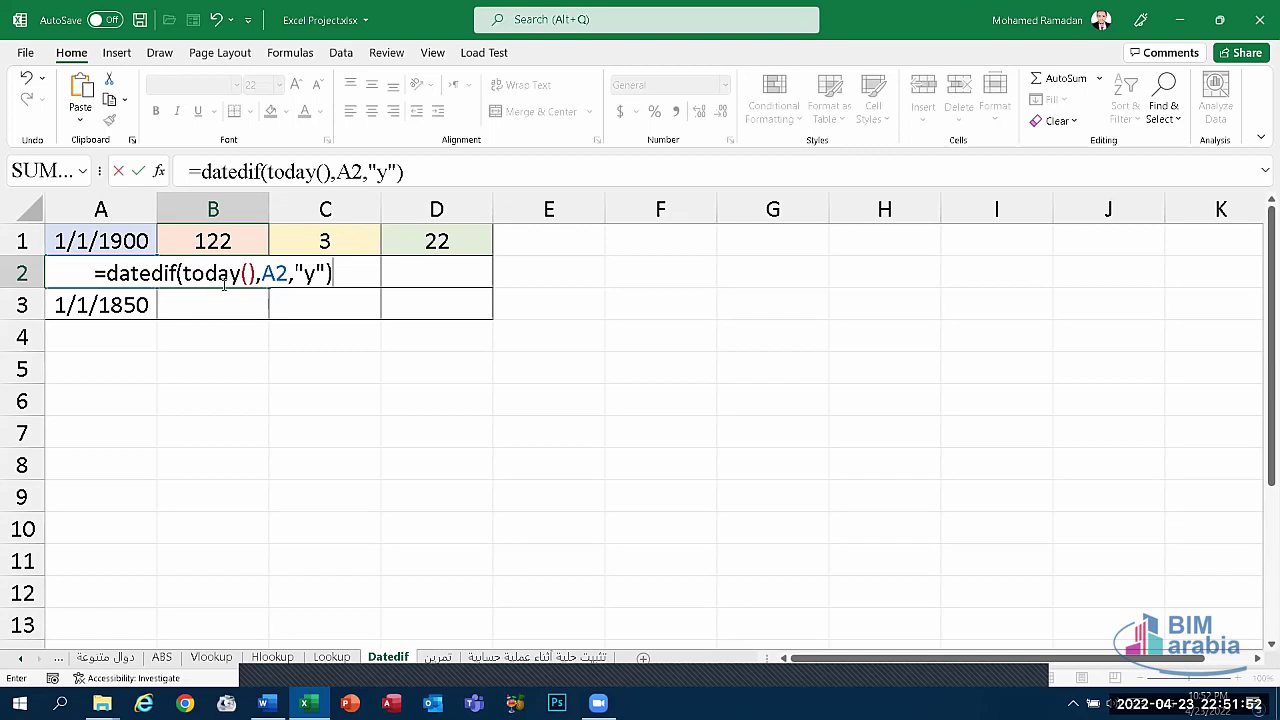
key(Return)
click(249, 264)
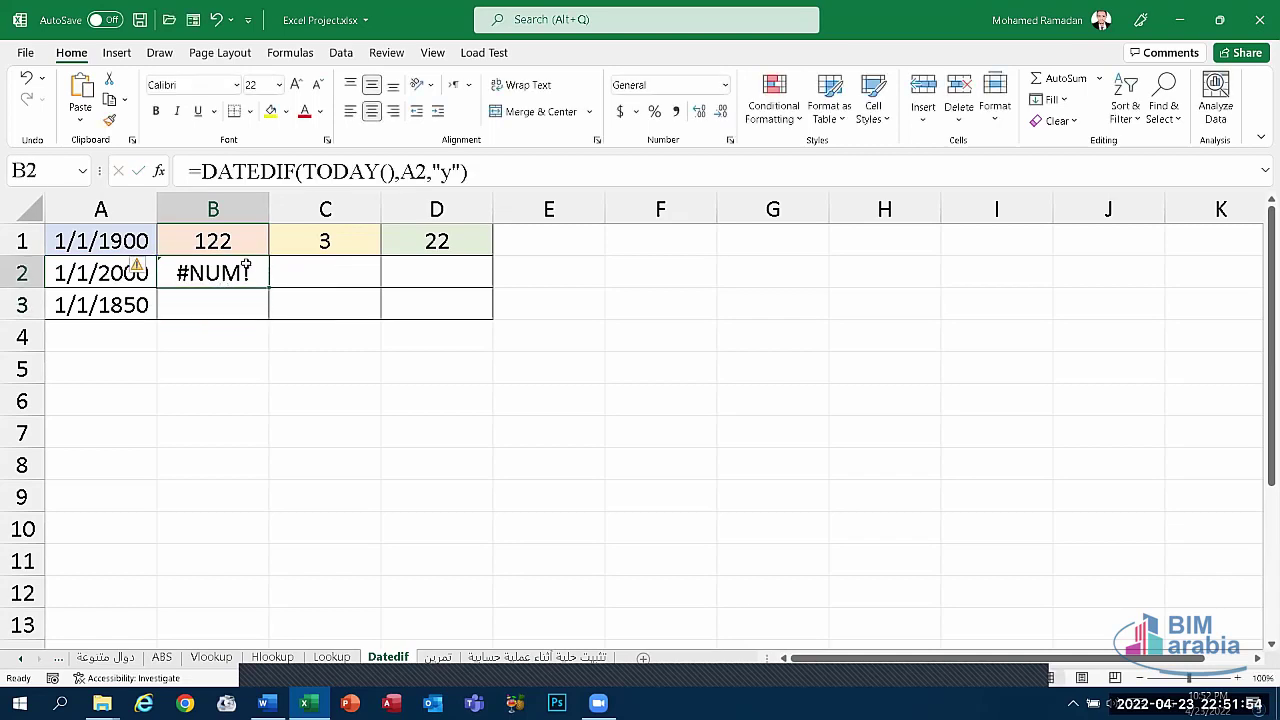
click(213, 241)
click(218, 272)
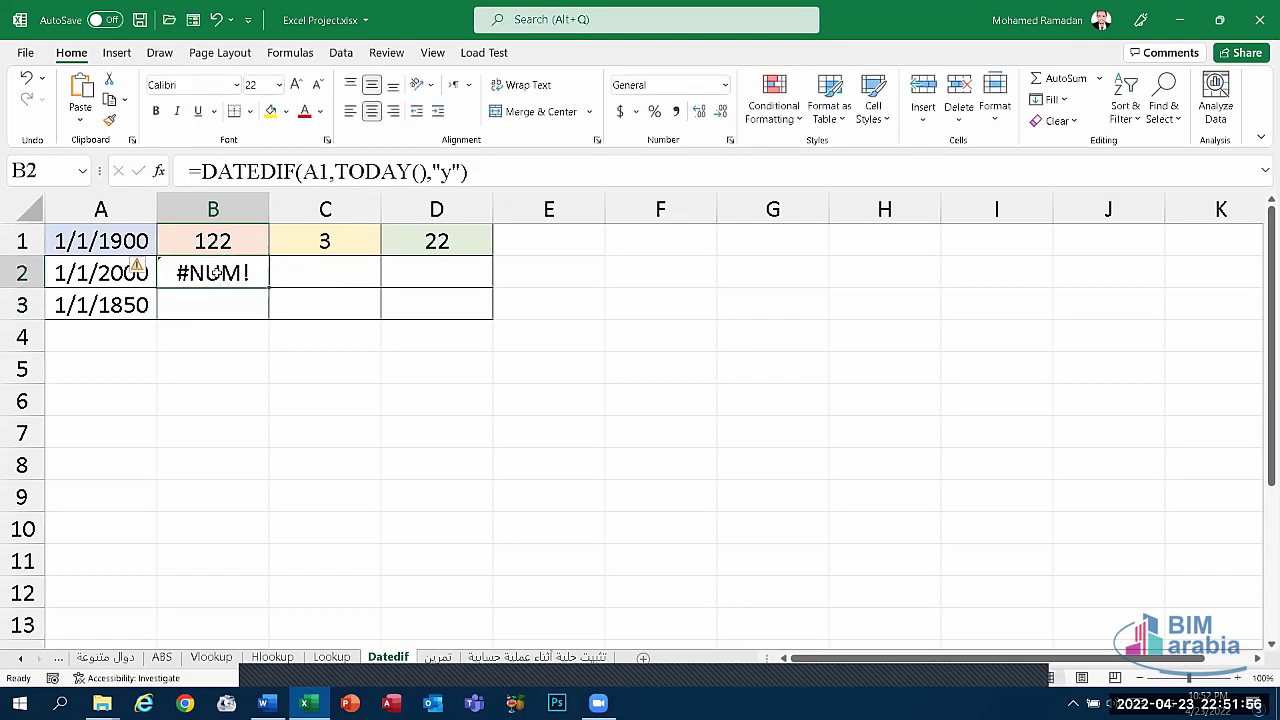
double_click(203, 272)
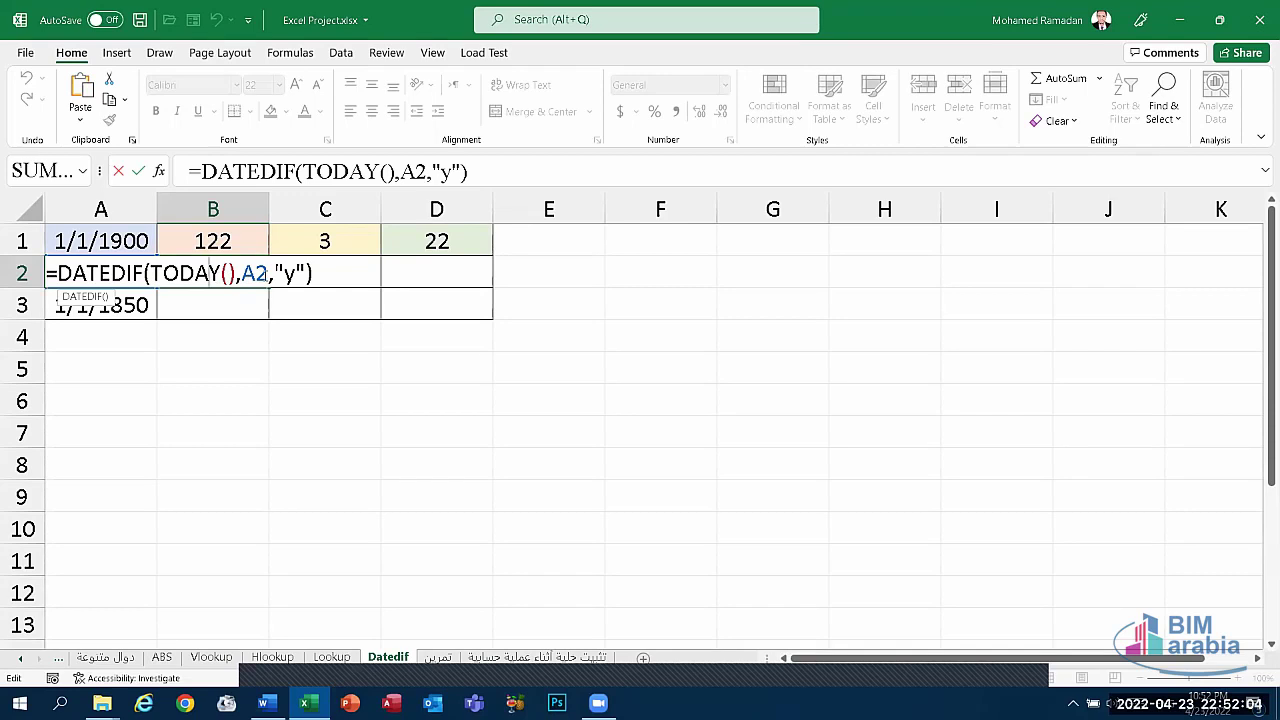
double_click(255, 272)
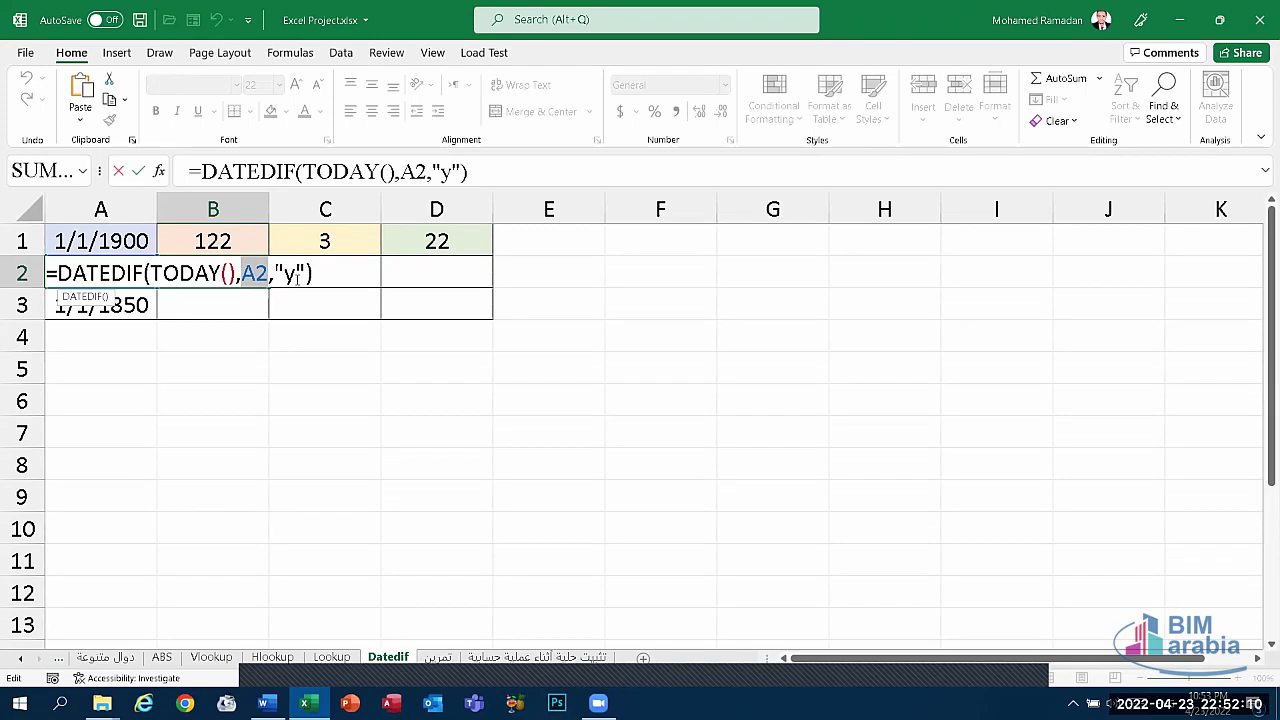
drag(314, 273, 152, 273)
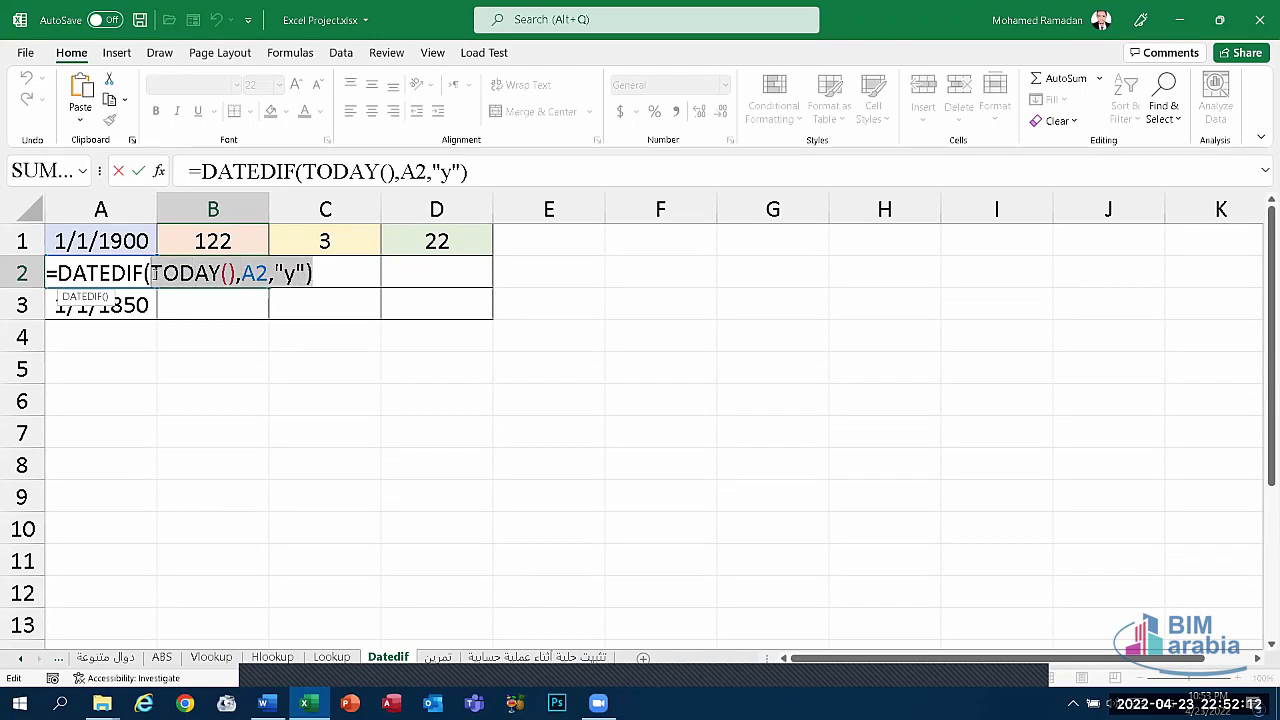
key(Delete)
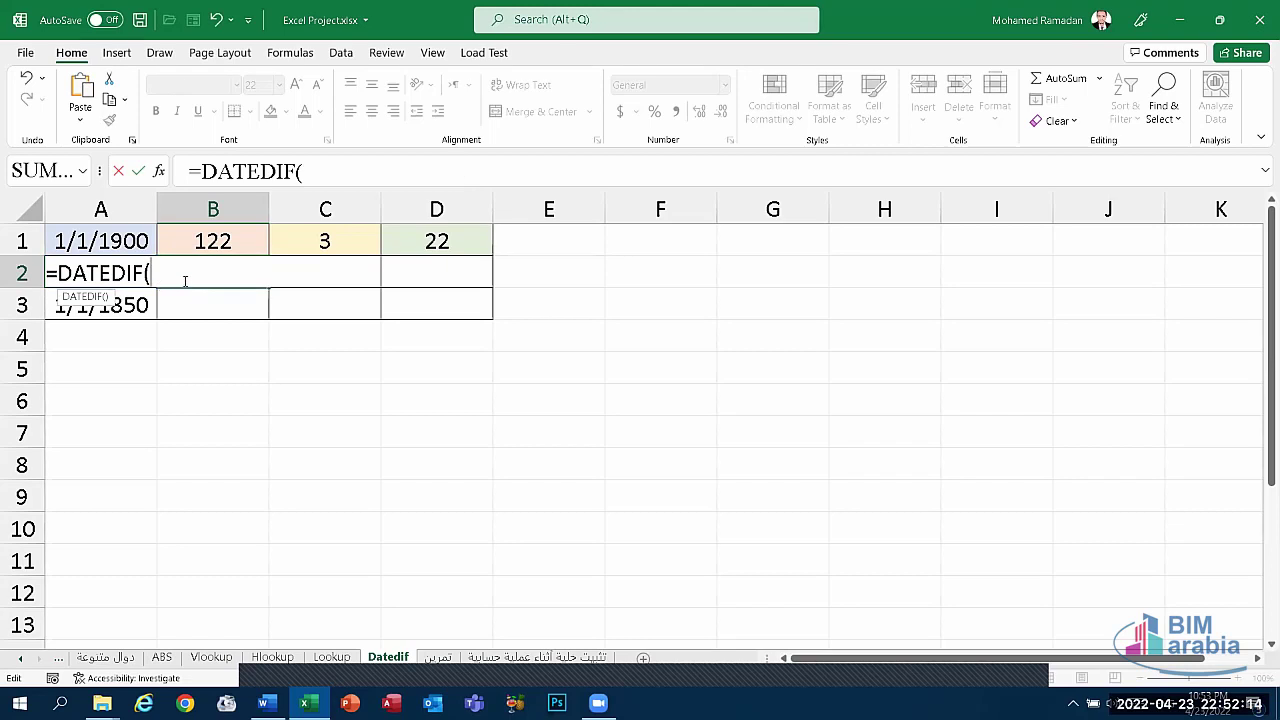
key(BackSpace)
key(BackSpace)
key(BackSpace)
key(BackSpace)
key(Escape)
click(192, 323)
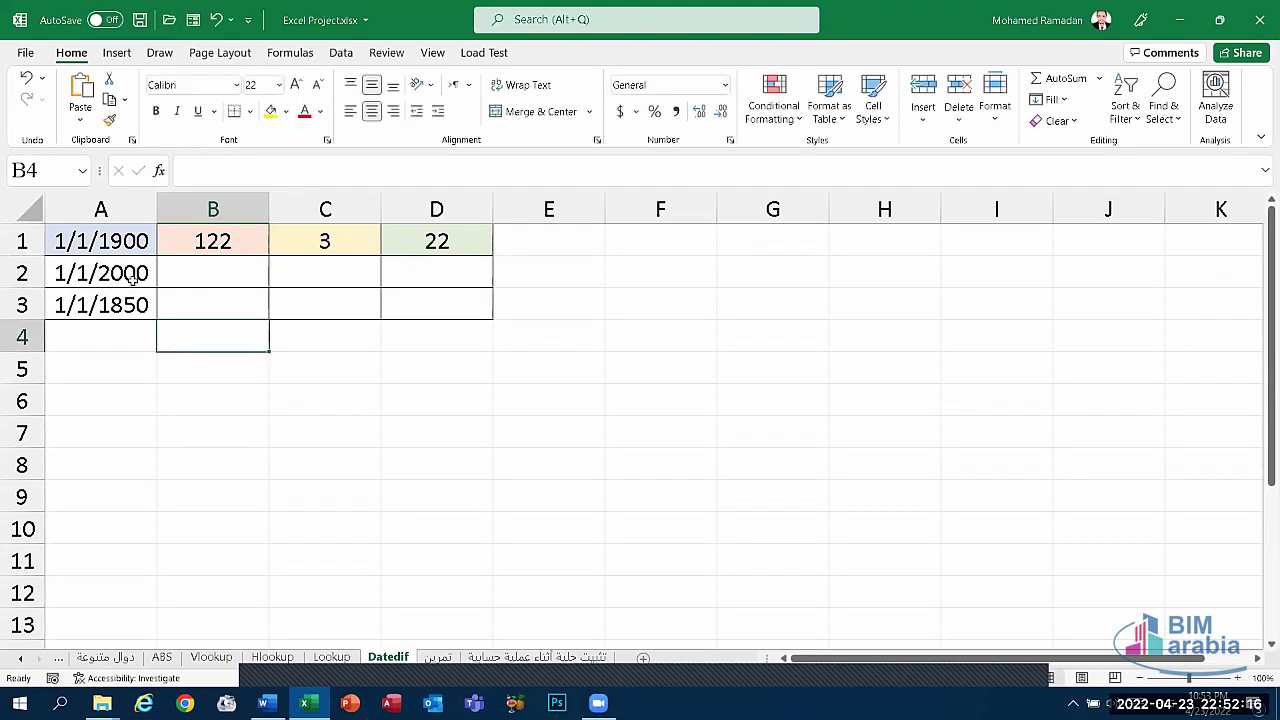
- Enter =DATEDIF(A2,TODAY(),"y") in B2, returning 22 whole years since 1/1/2000
click(133, 280)
click(196, 282)
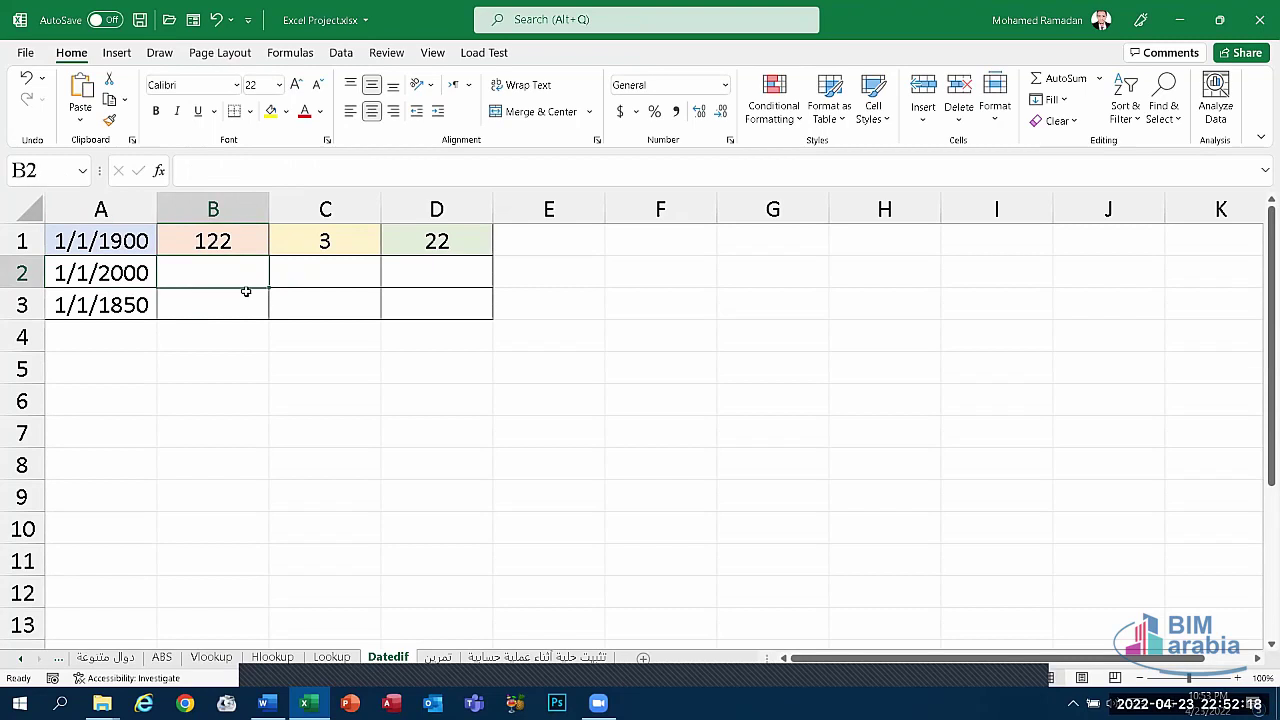
text(=dated)
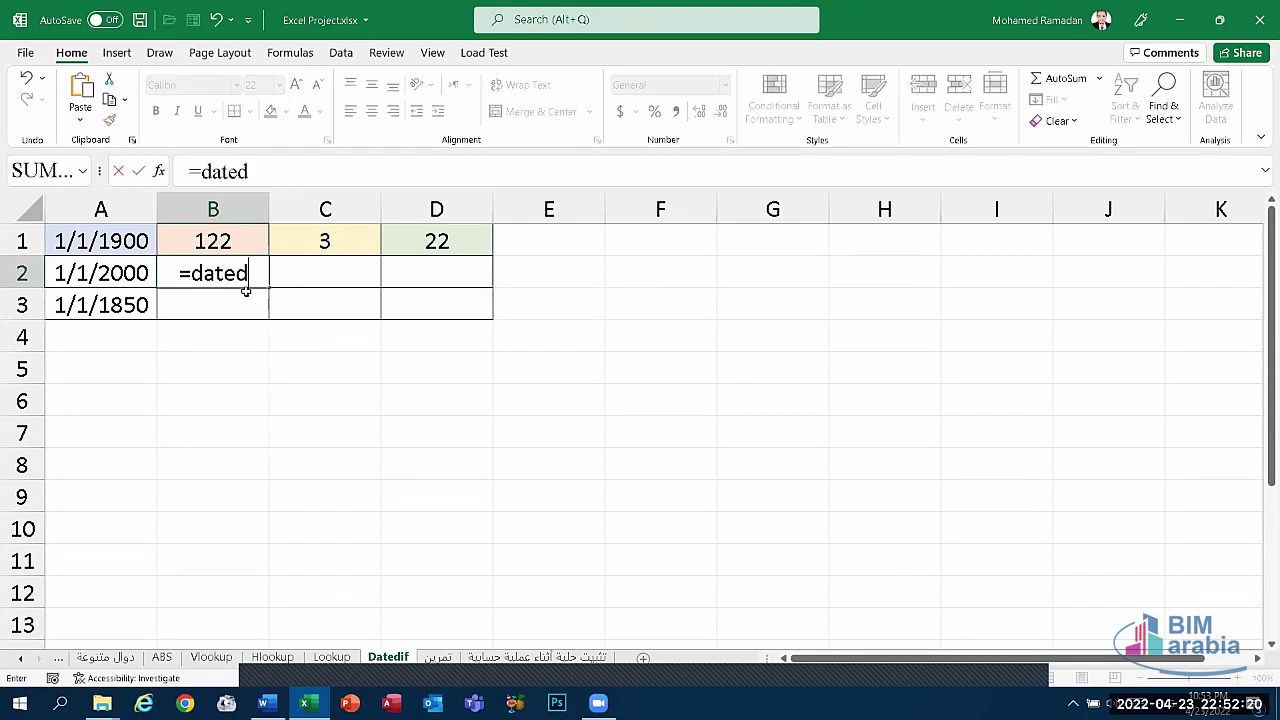
text(if()
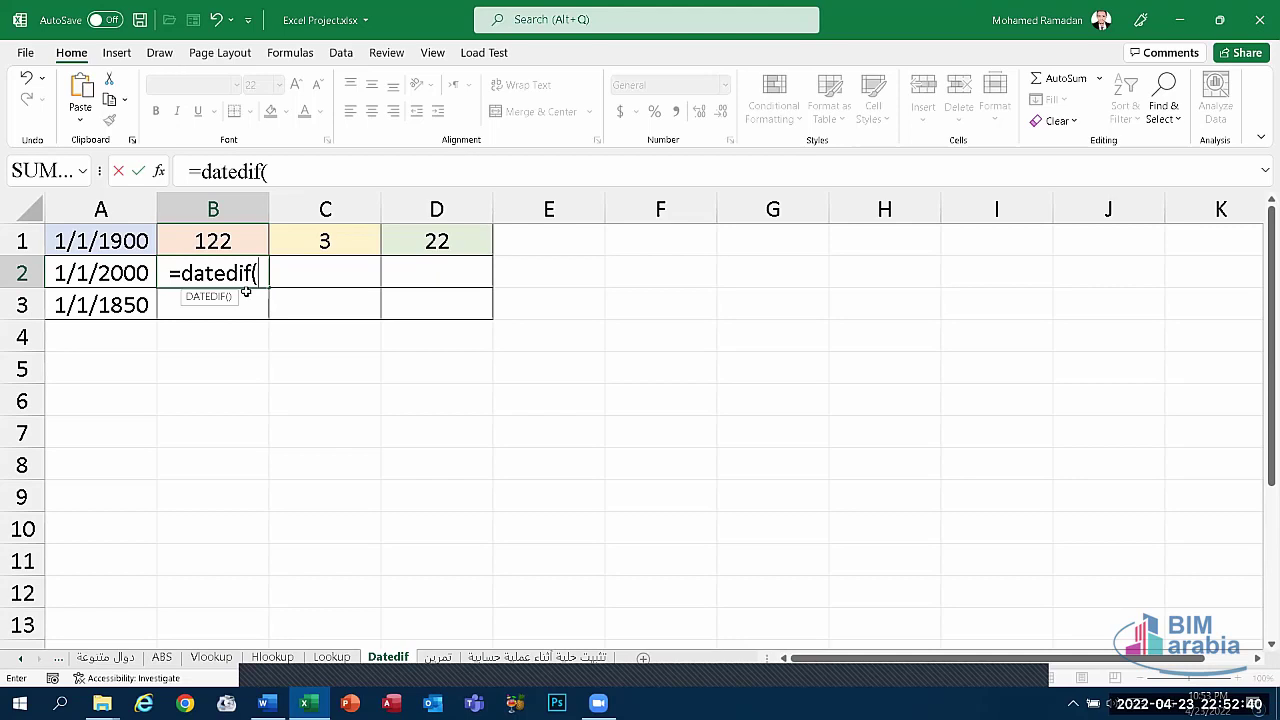
click(132, 270)
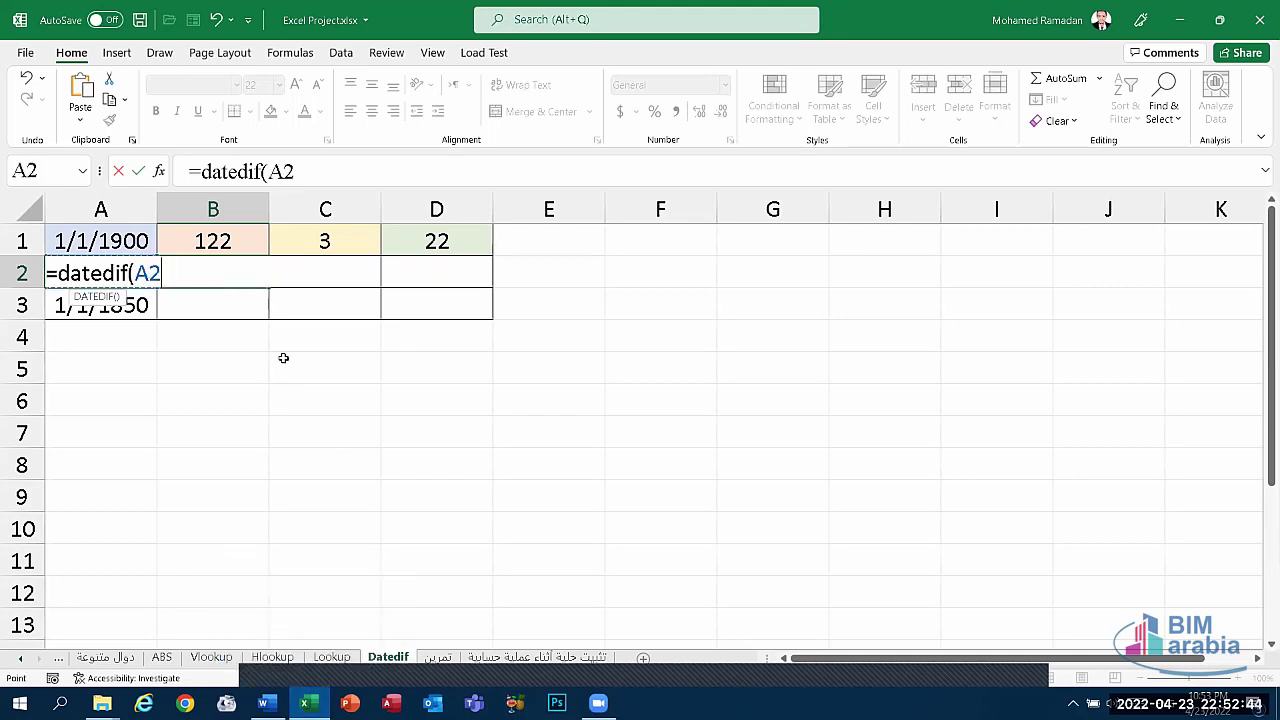
text(n)
key(BackSpace)
text(,)
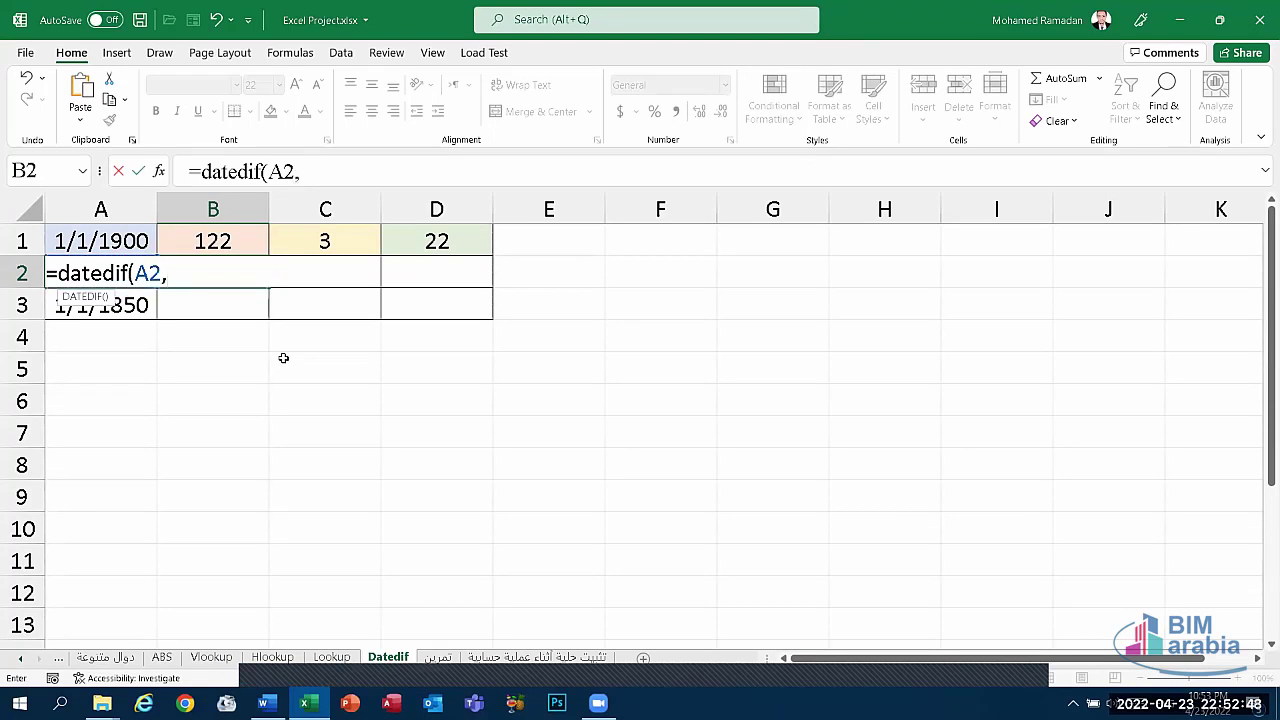
text(today)
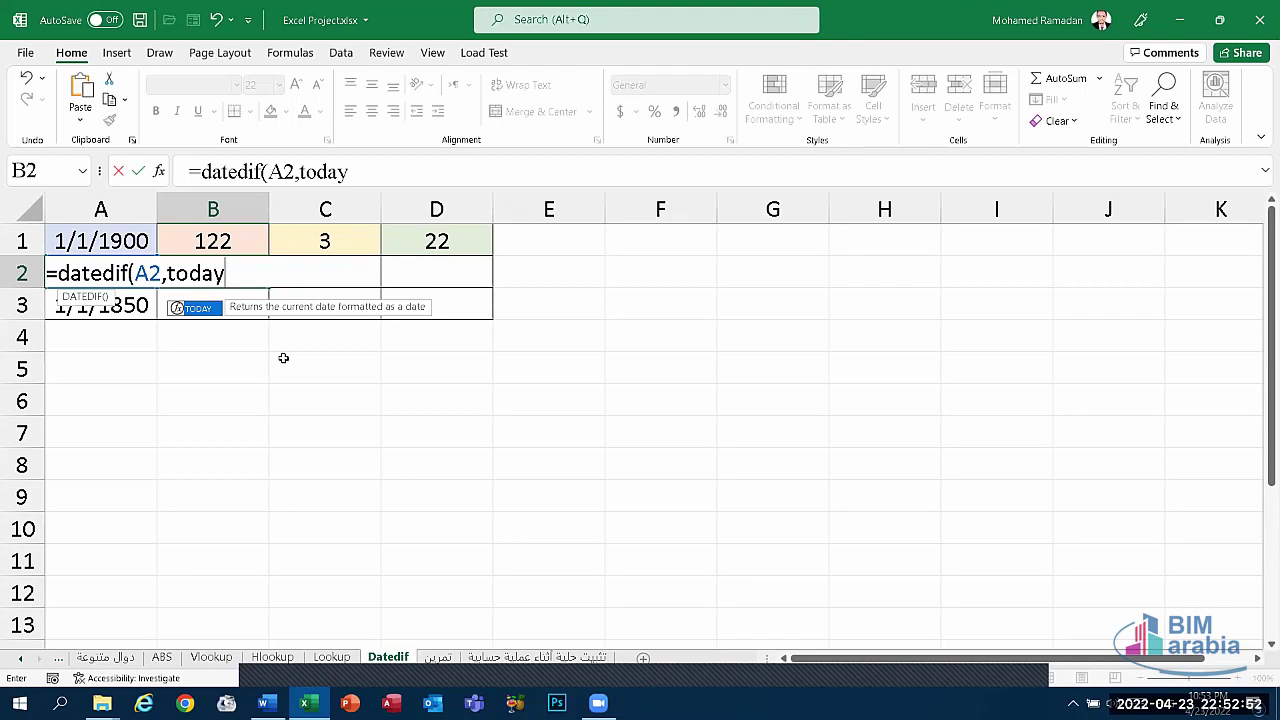
text(())
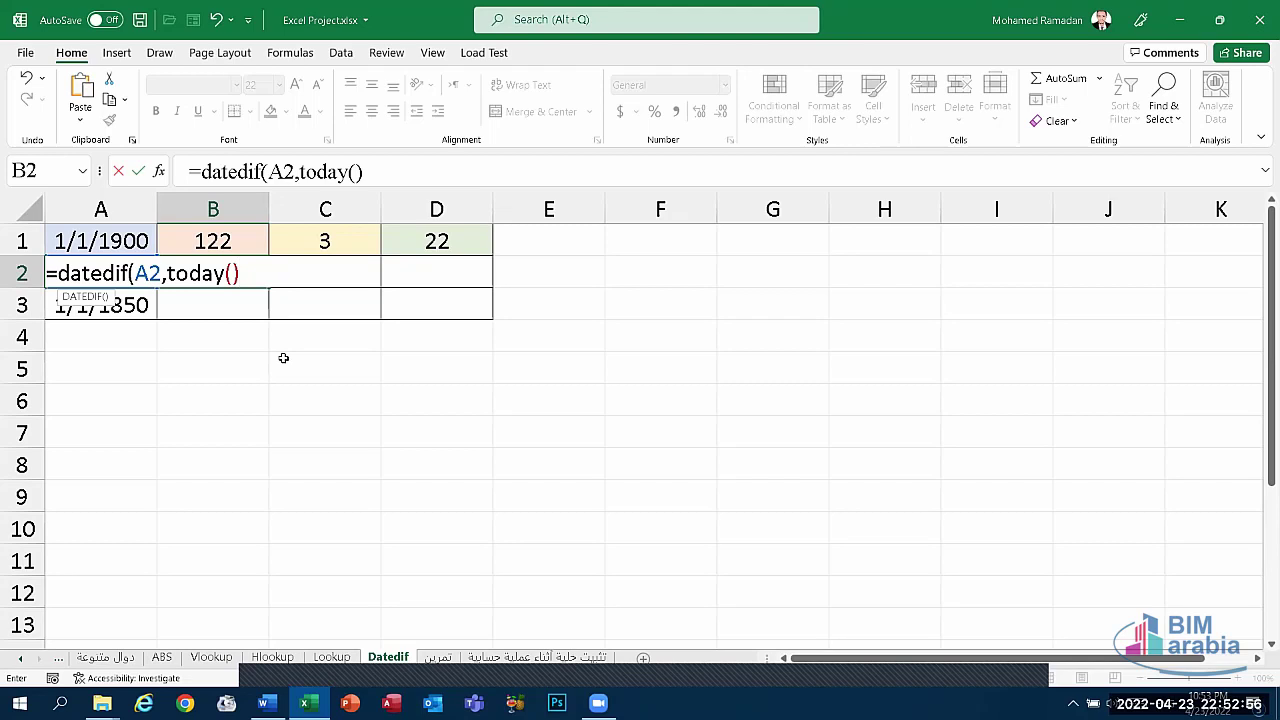
text(,)
text("y)
text(")
text())
key(Return)
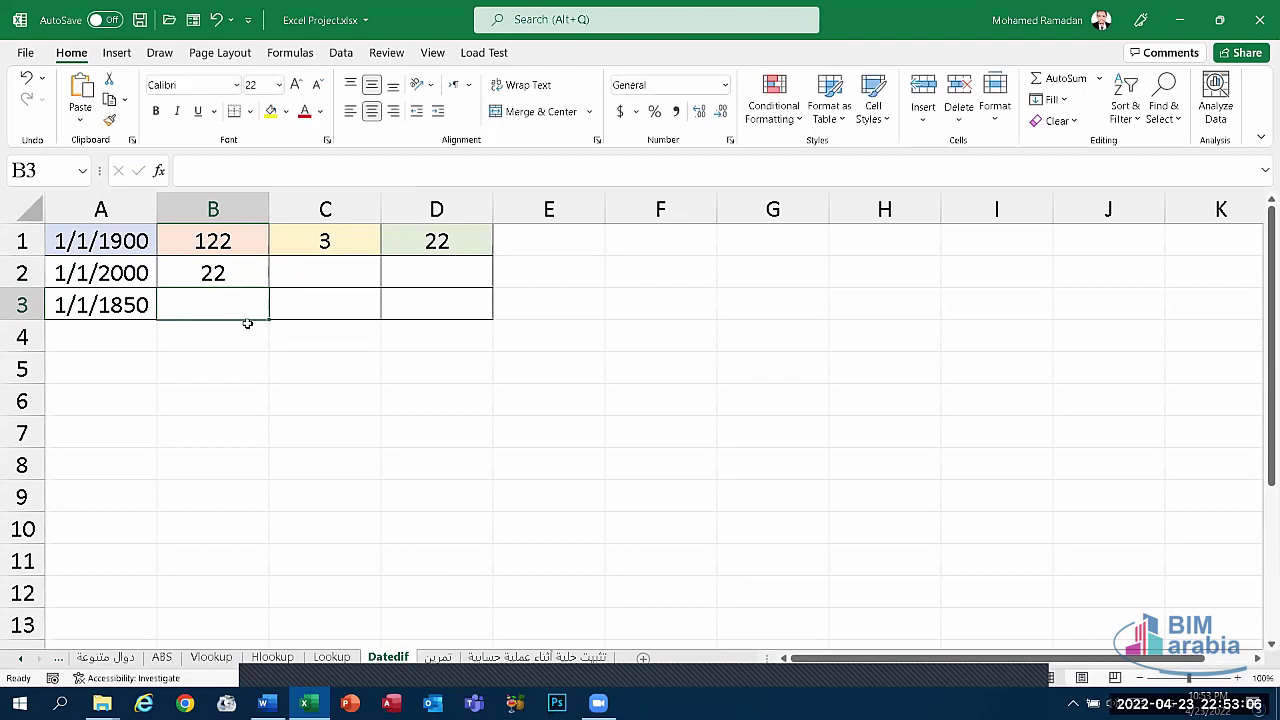
key(Up)
click(116, 273)
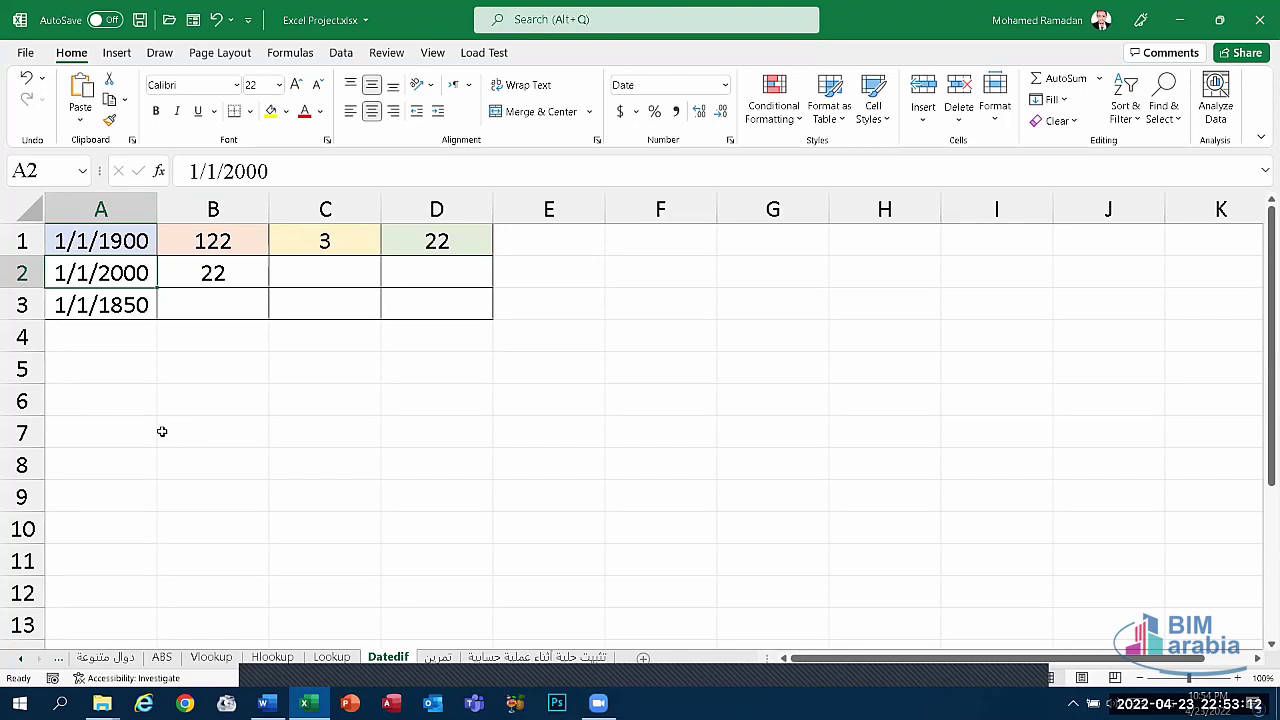
click(219, 276)
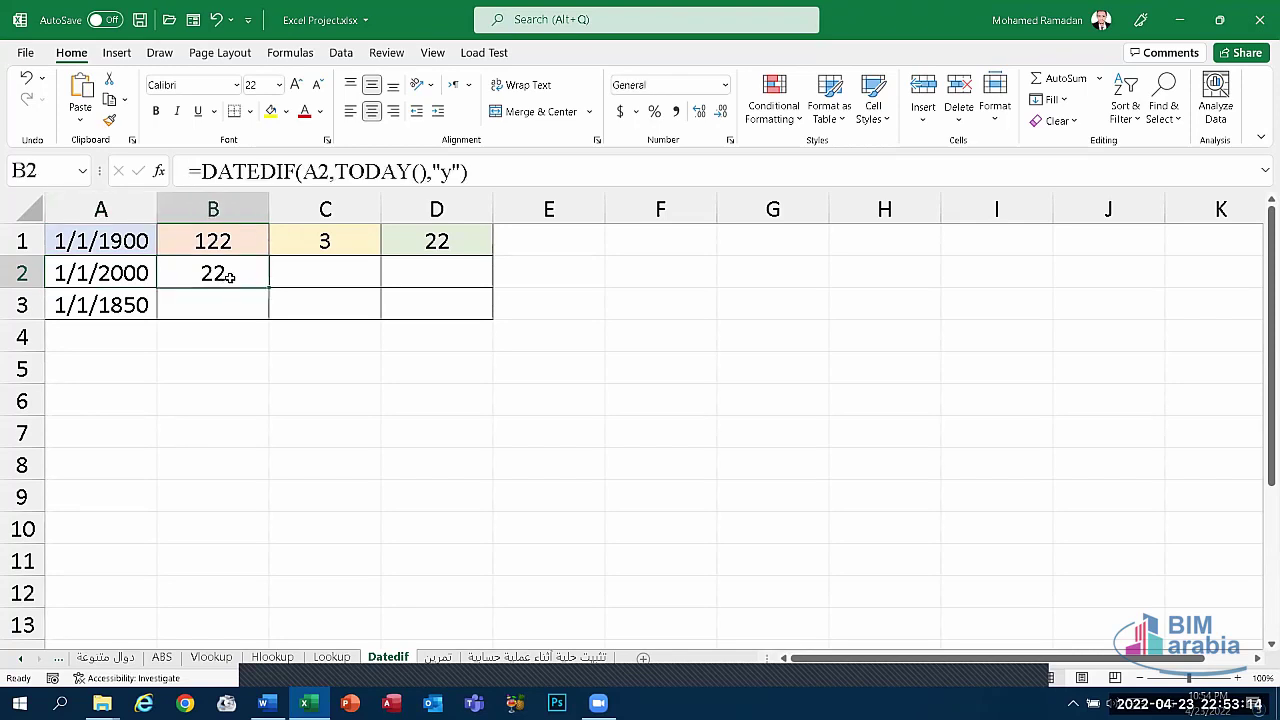
click(307, 289)
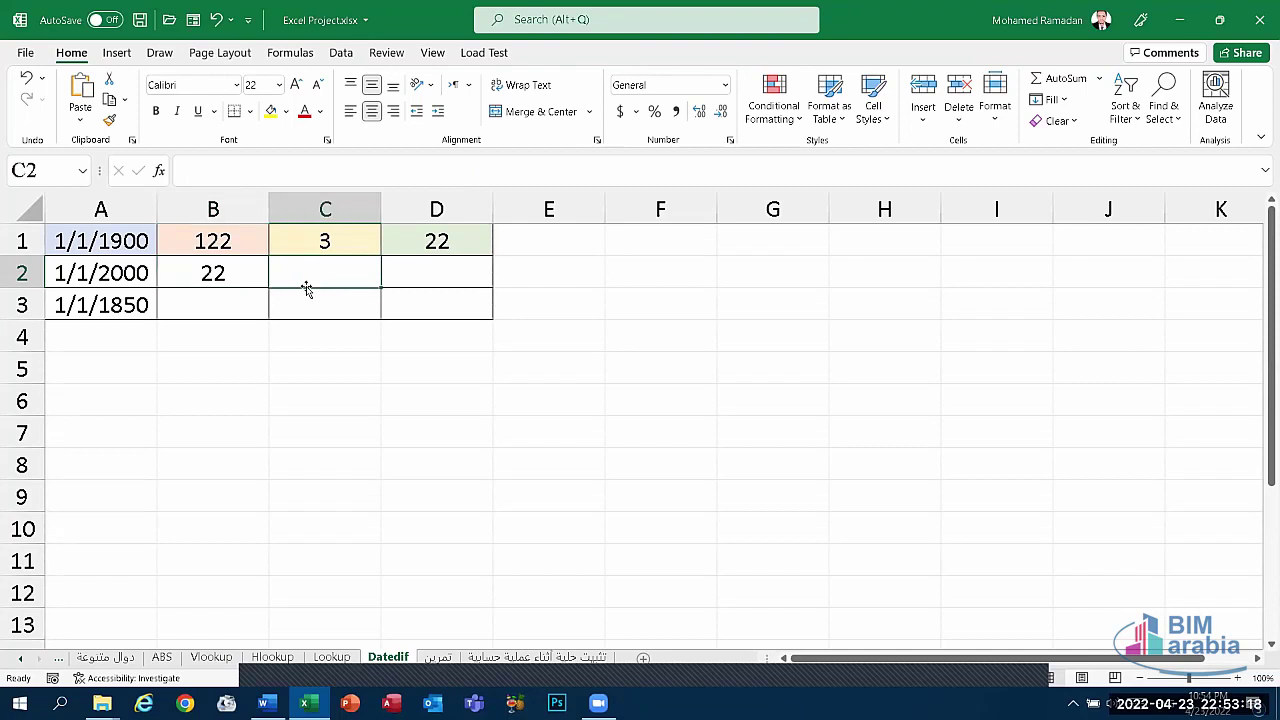
- Enter =DATEDIF(A2,TODAY(),"ym") in C2, giving 3 leftover months
text(=)
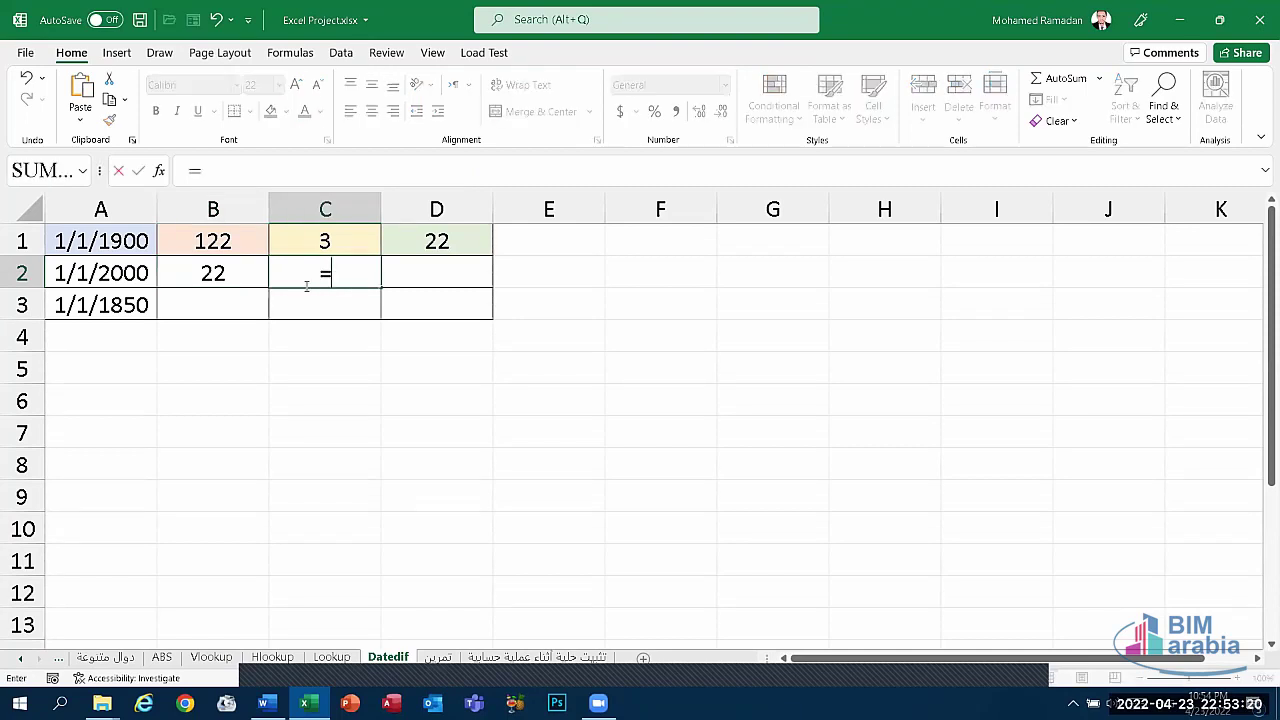
text(dated)
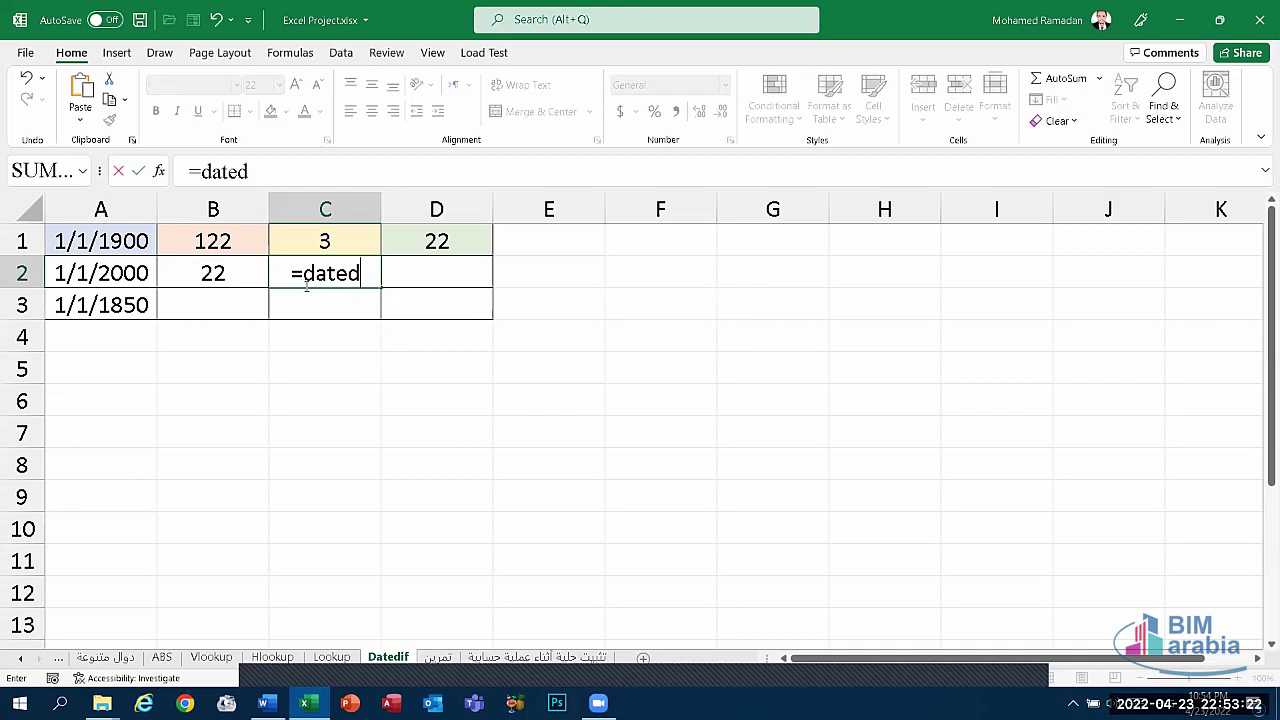
text(if)
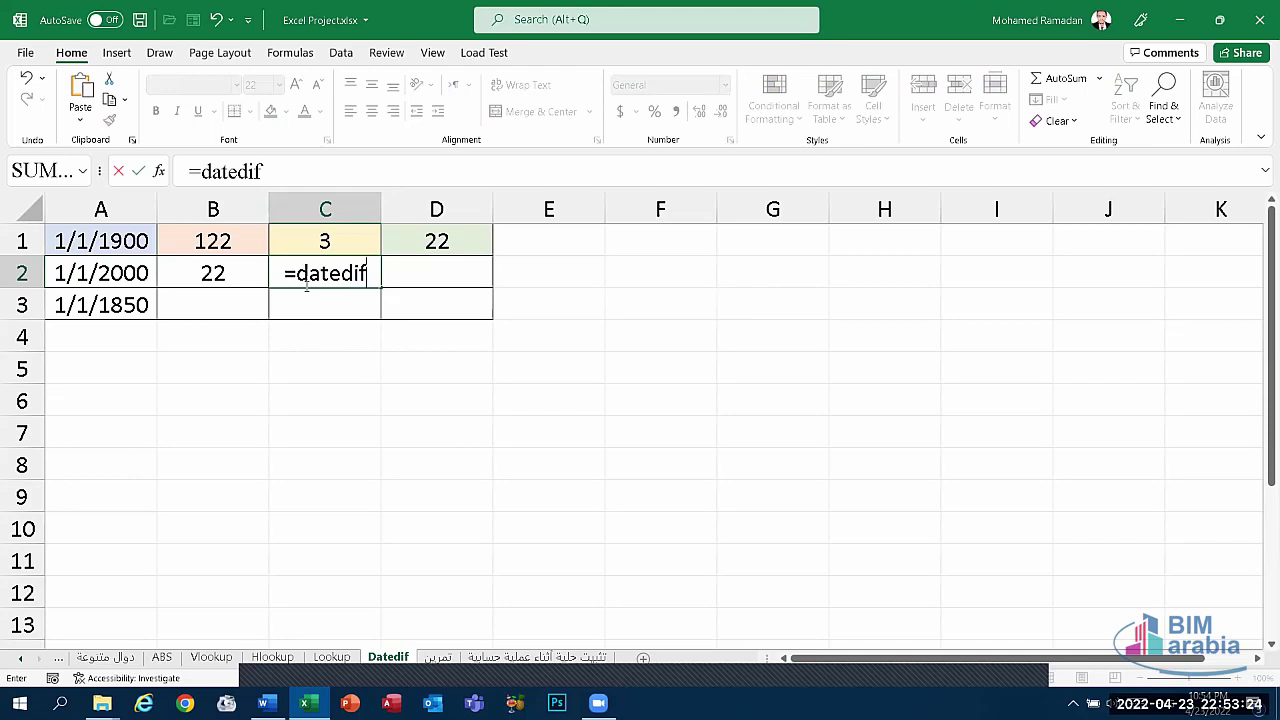
text(()
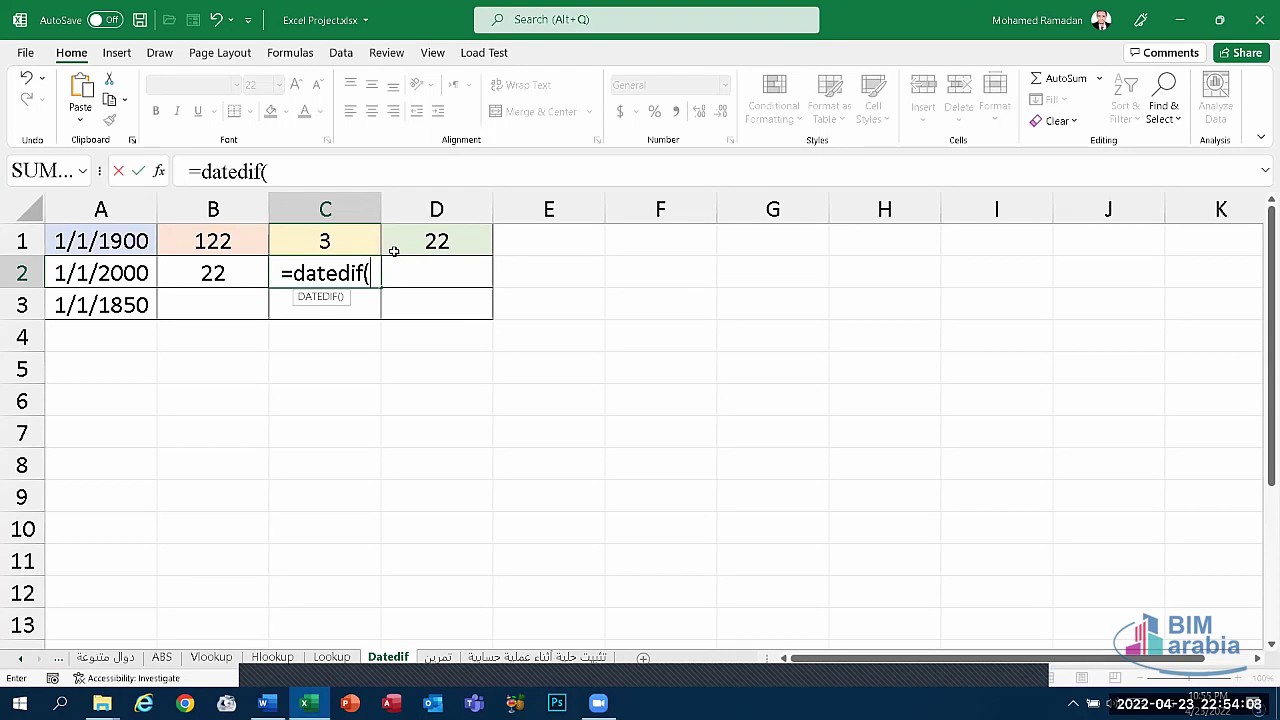
click(118, 272)
text(,)
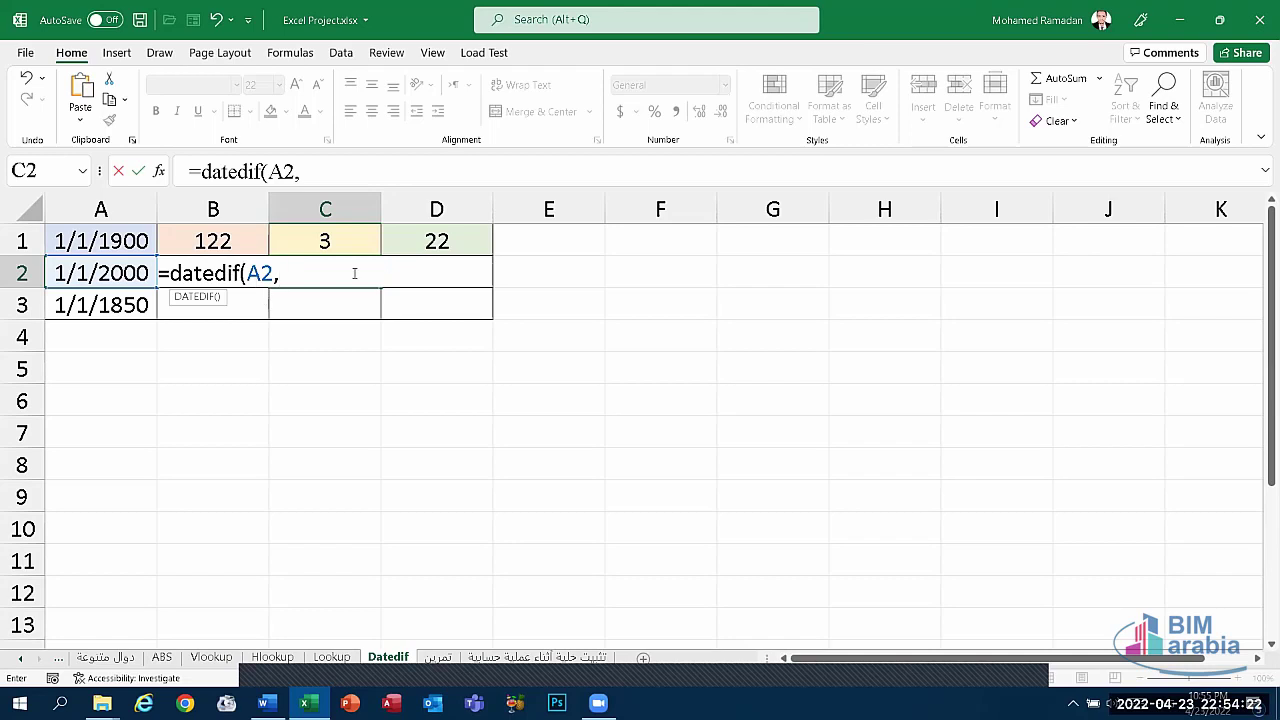
text(today)
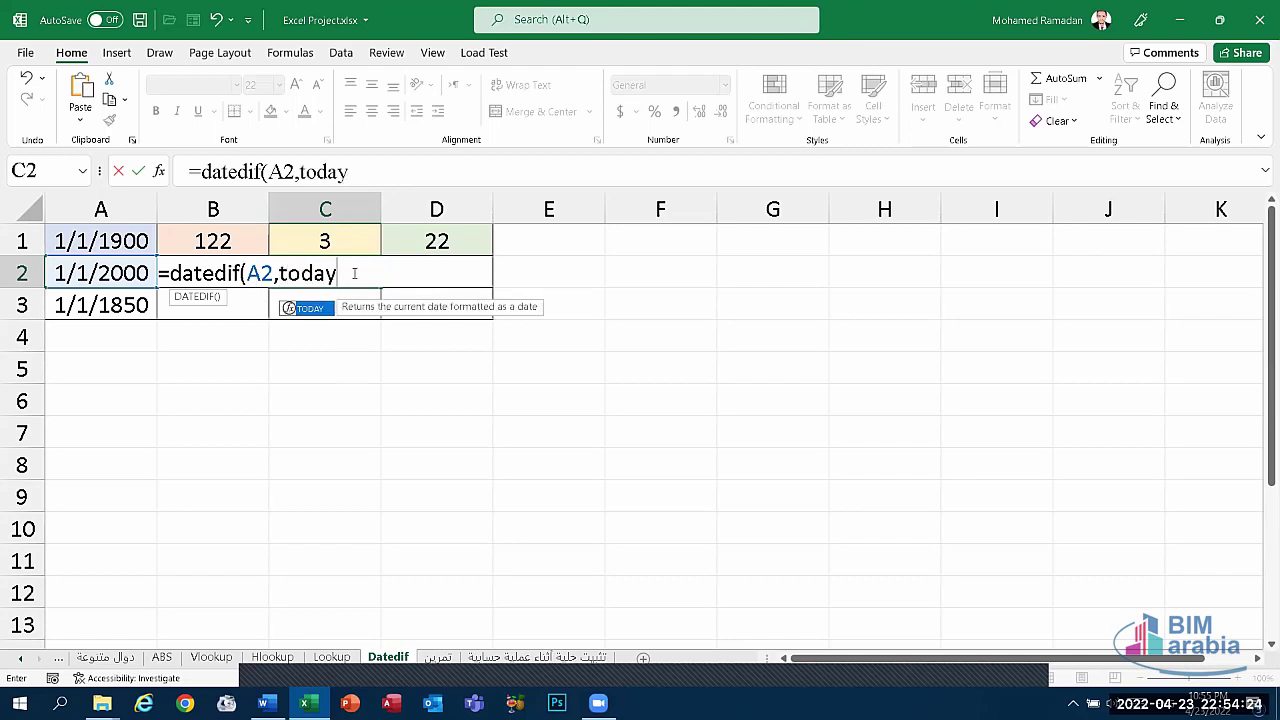
text(())
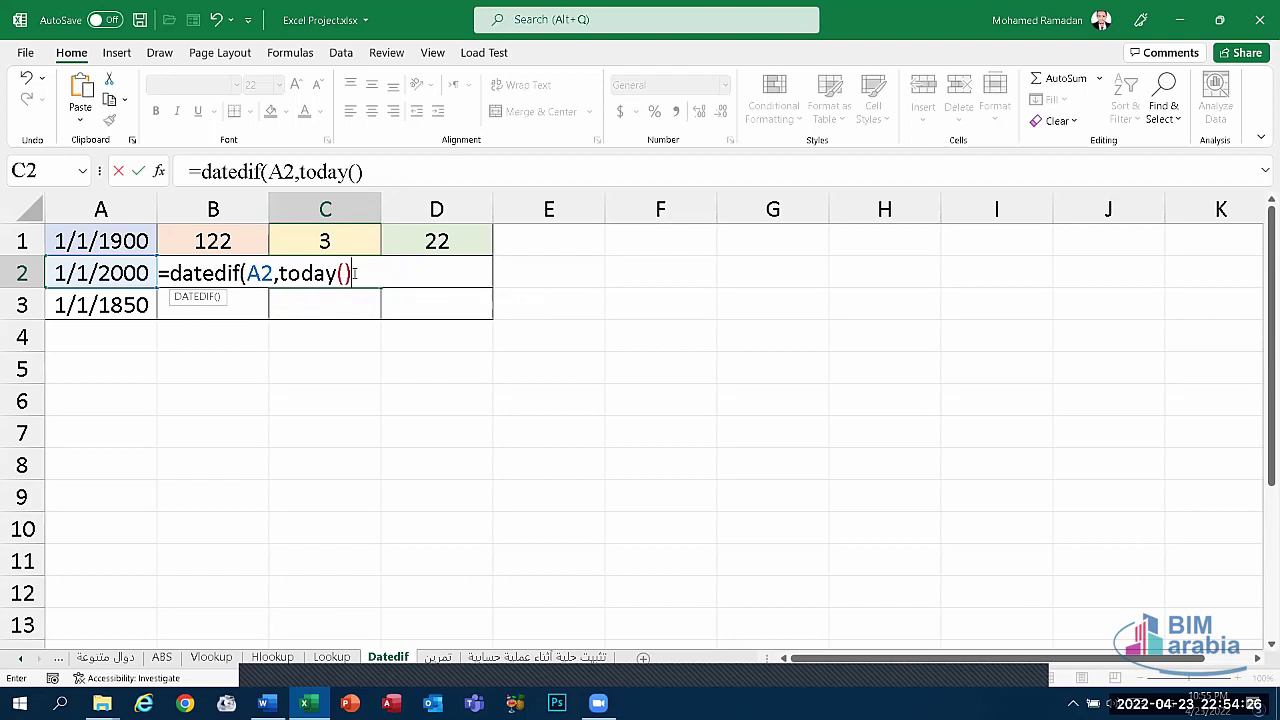
text(,)
text(")
text(y)
text(m)
text("))
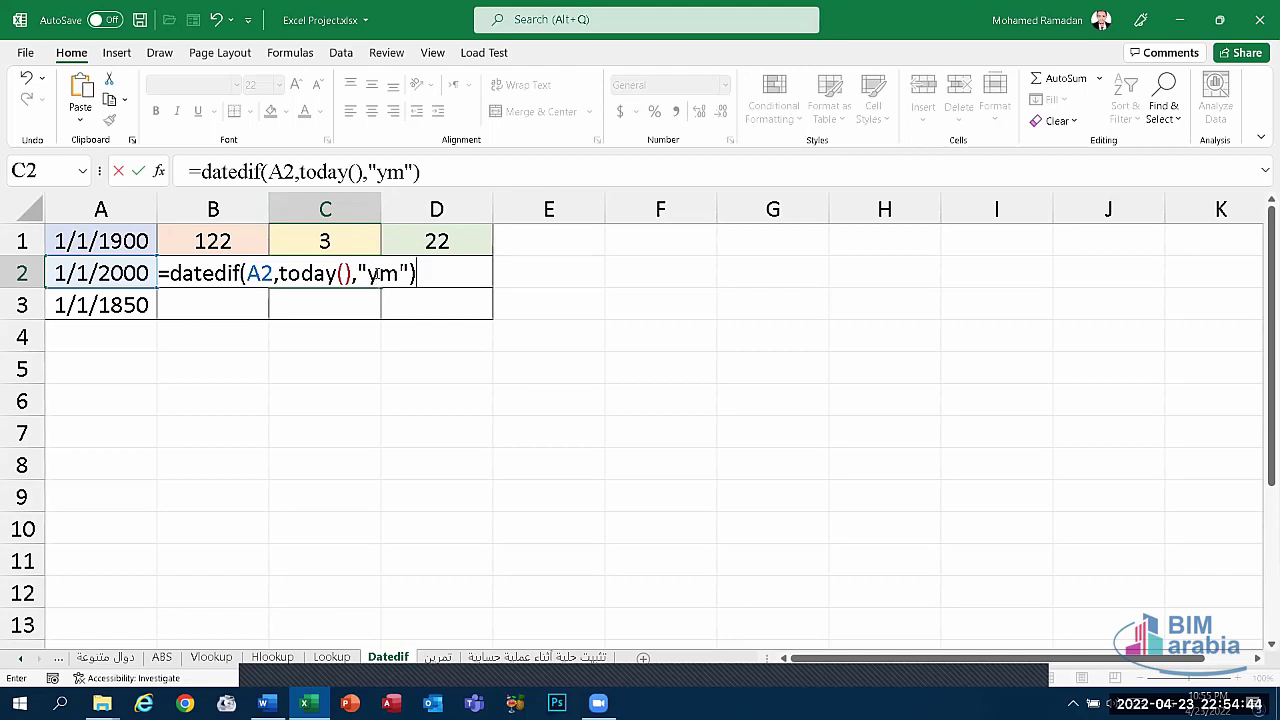
key(Return)
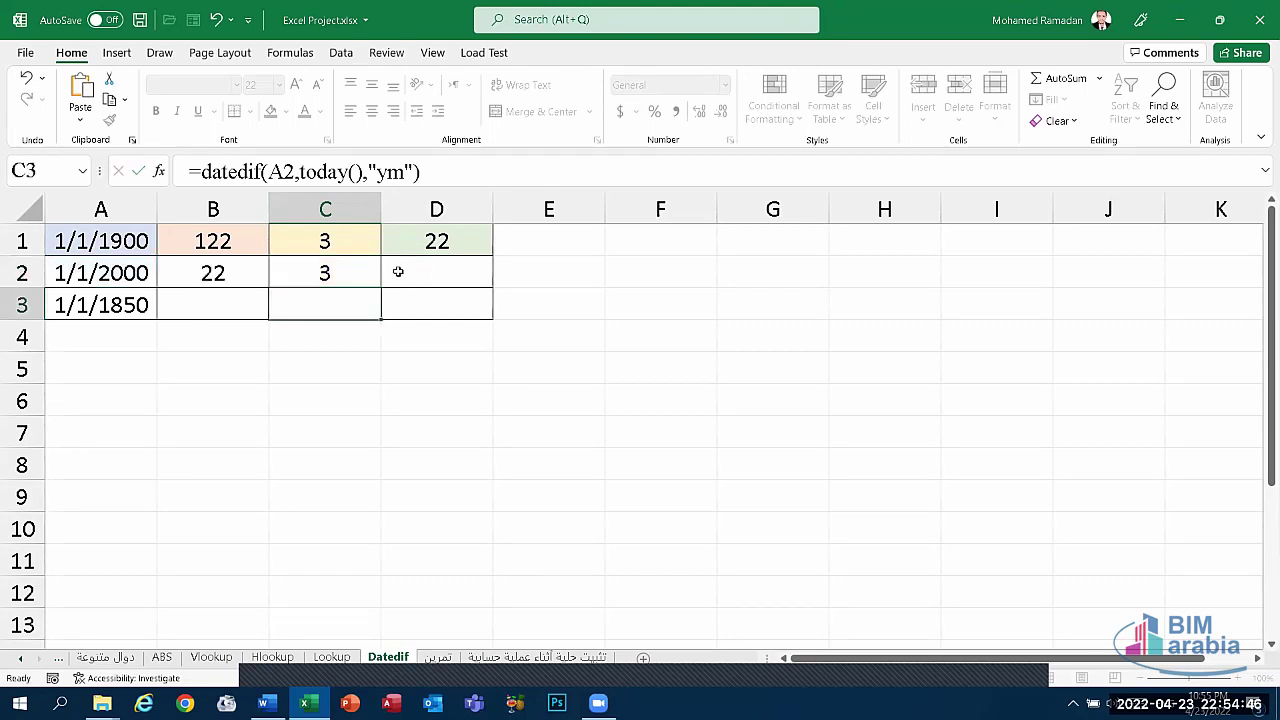
click(360, 279)
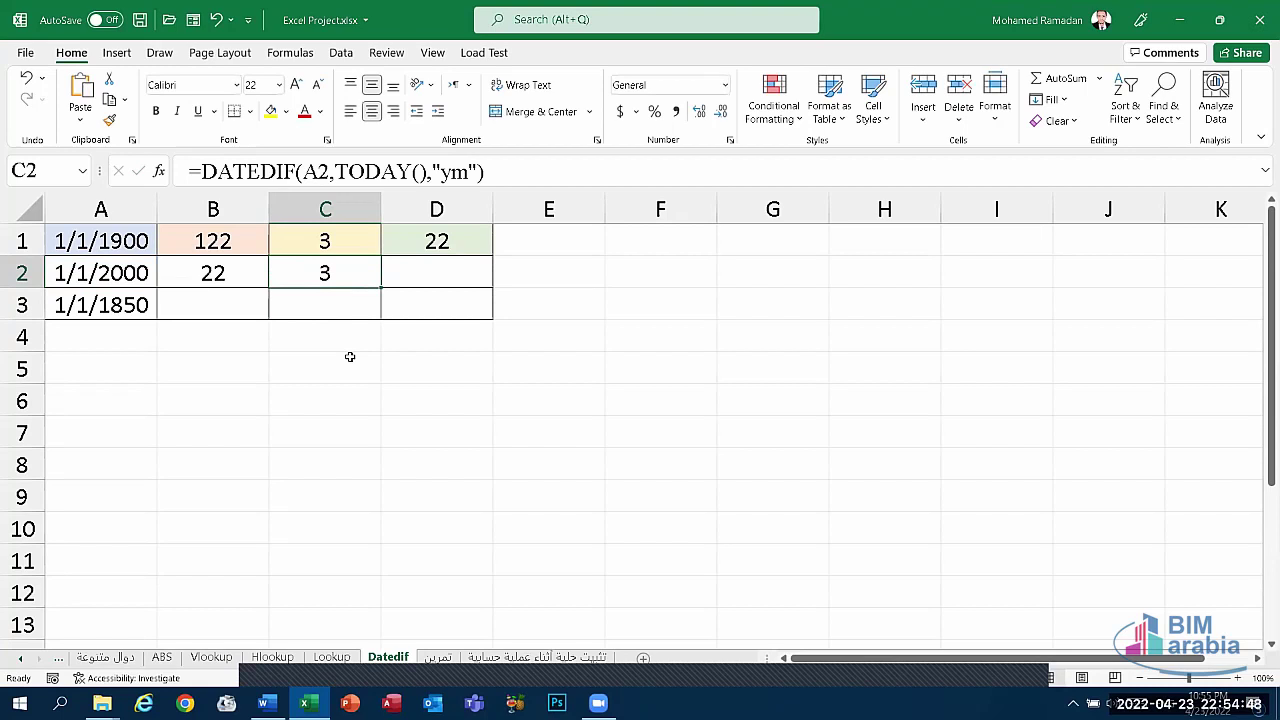
click(414, 272)
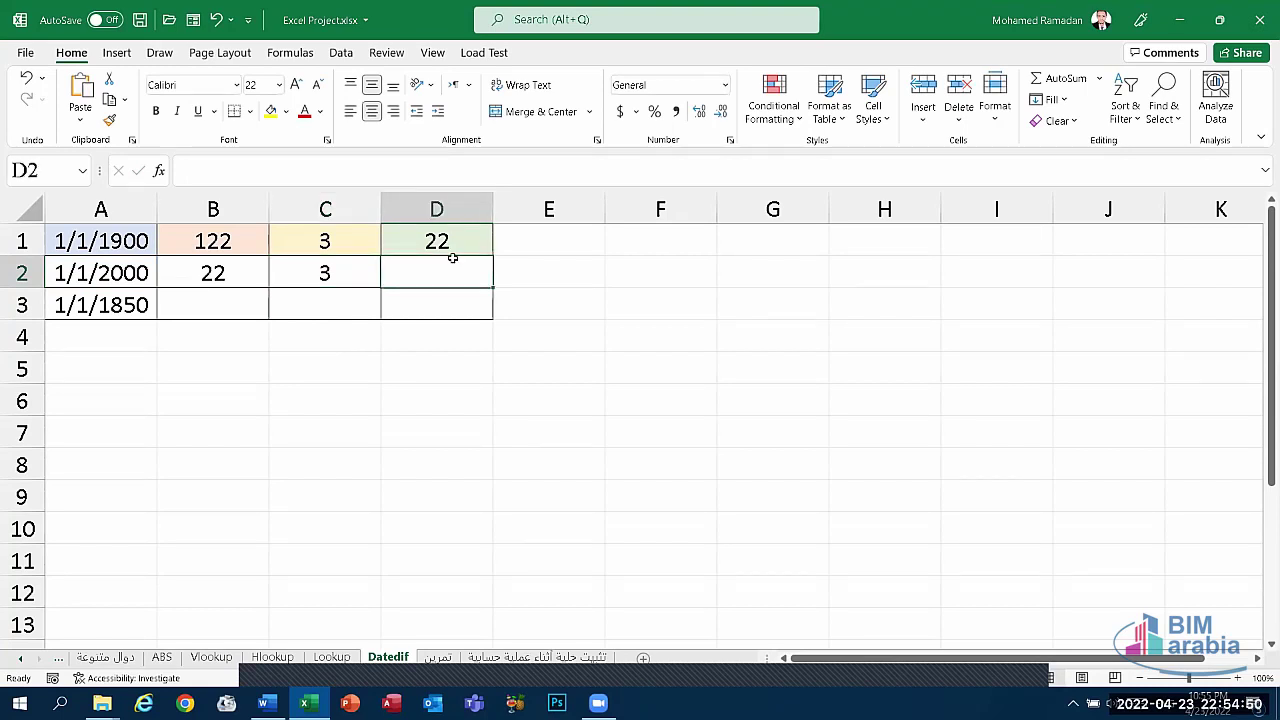
- Enter =DATEDIF(A2,TODAY(),"md") in D2, giving 22 leftover days
text(=date)
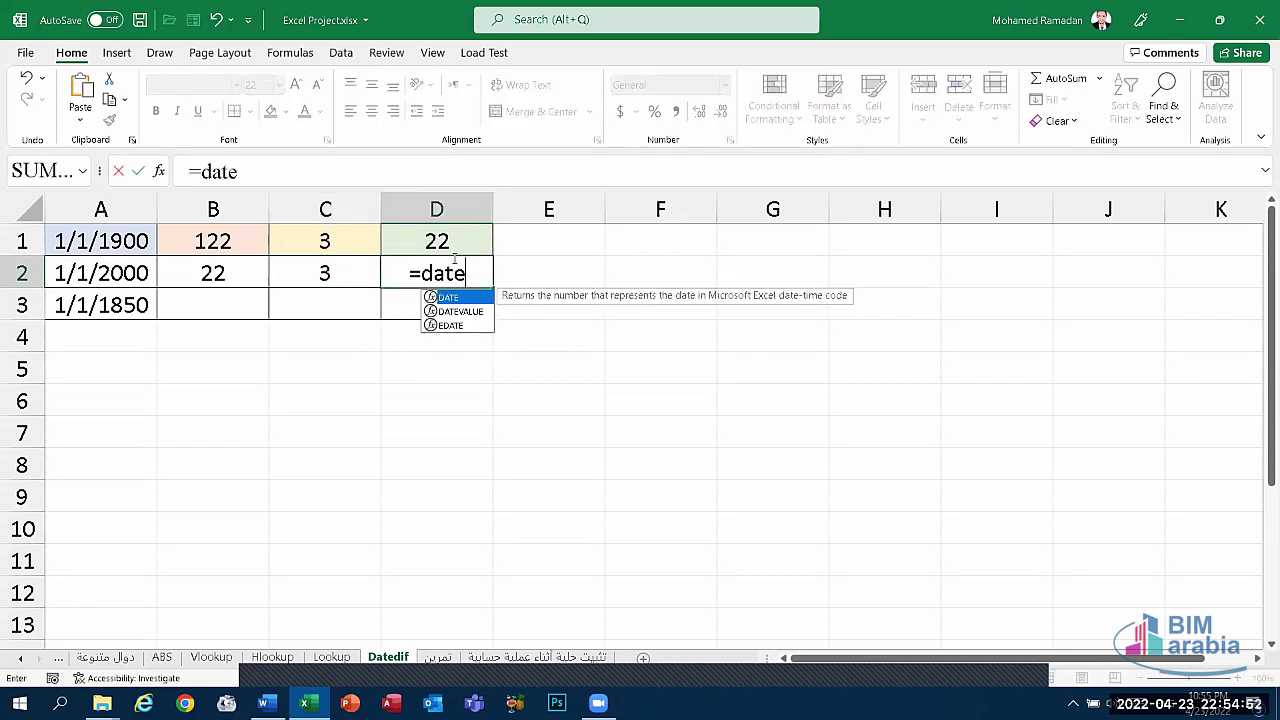
text(dif()
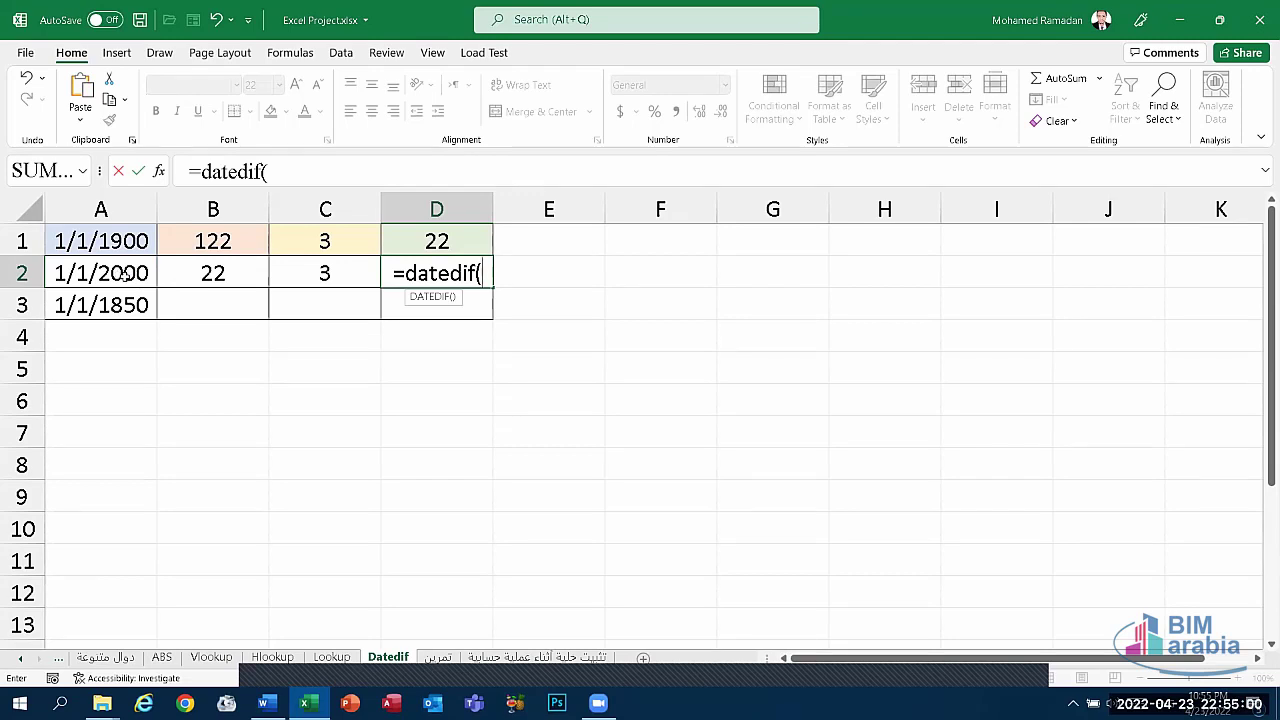
click(124, 276)
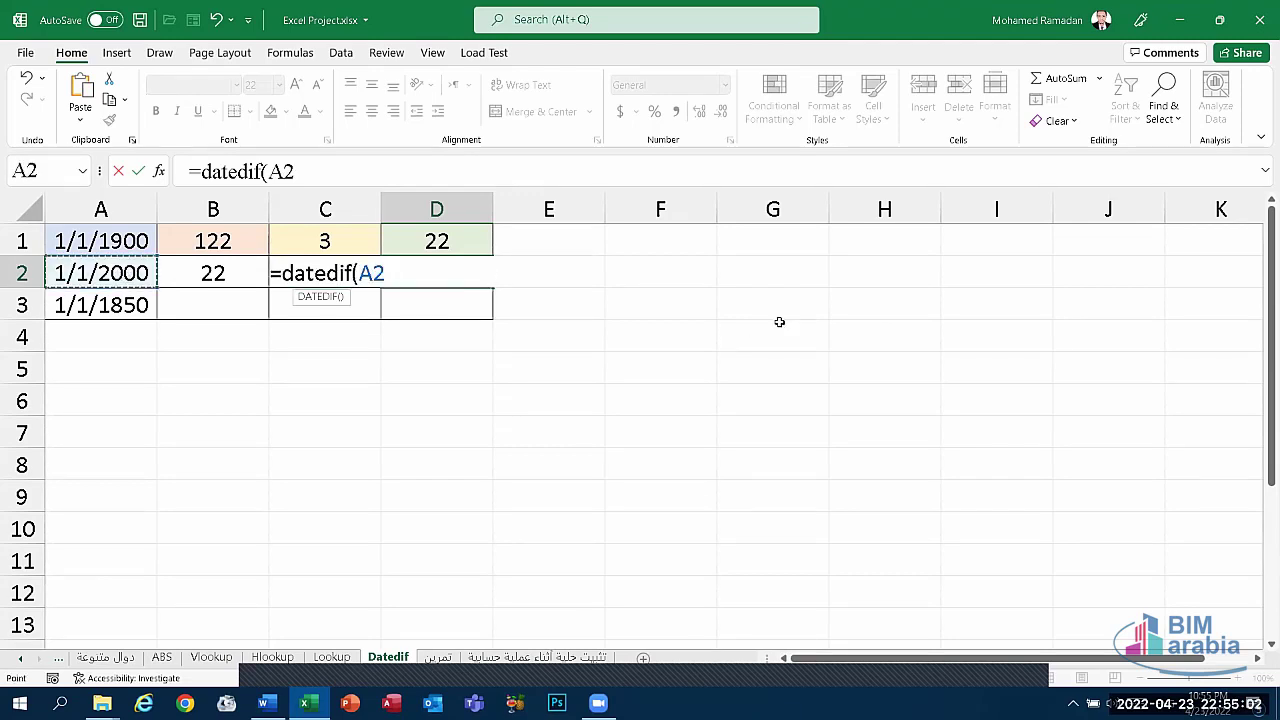
text(,today)
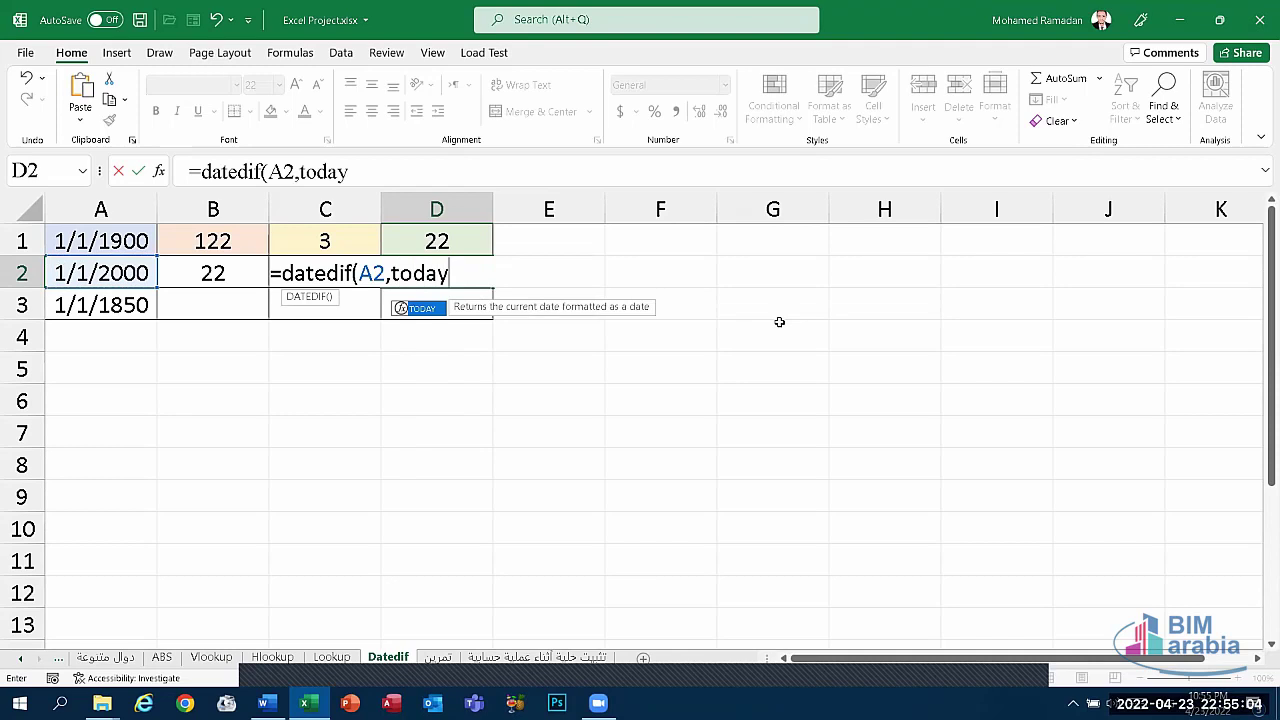
text(())
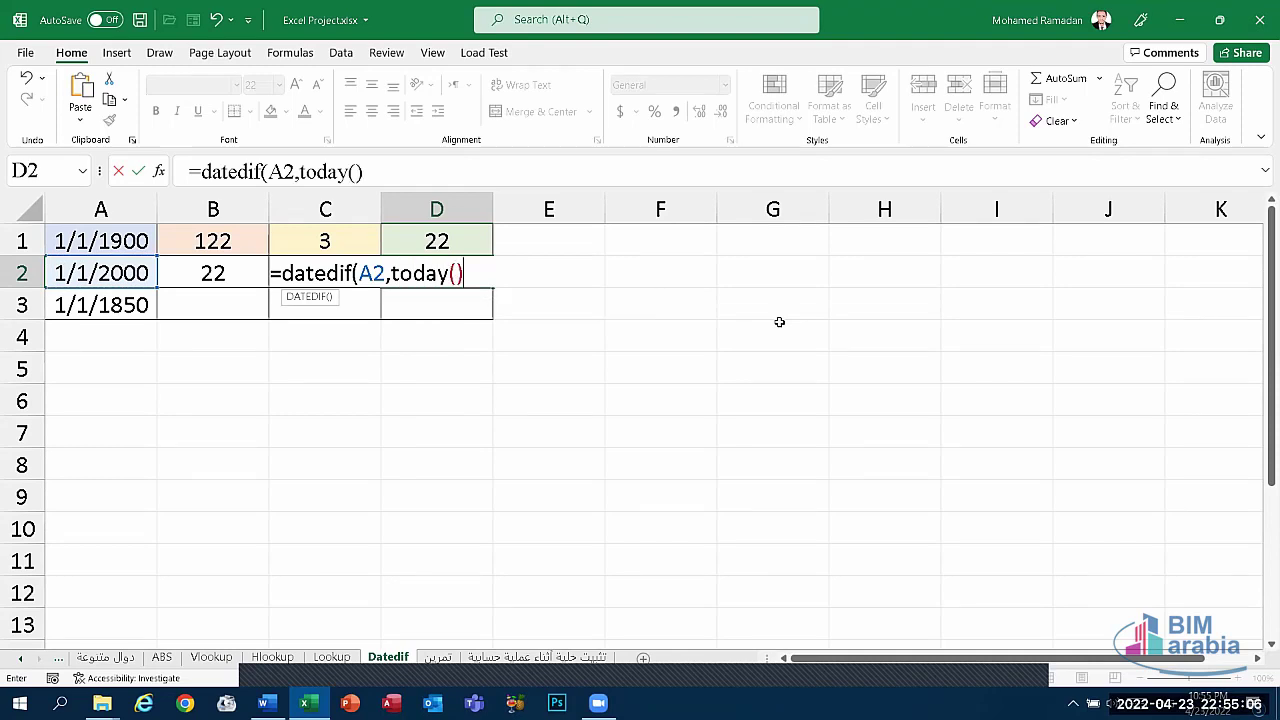
text(,")
text(md)
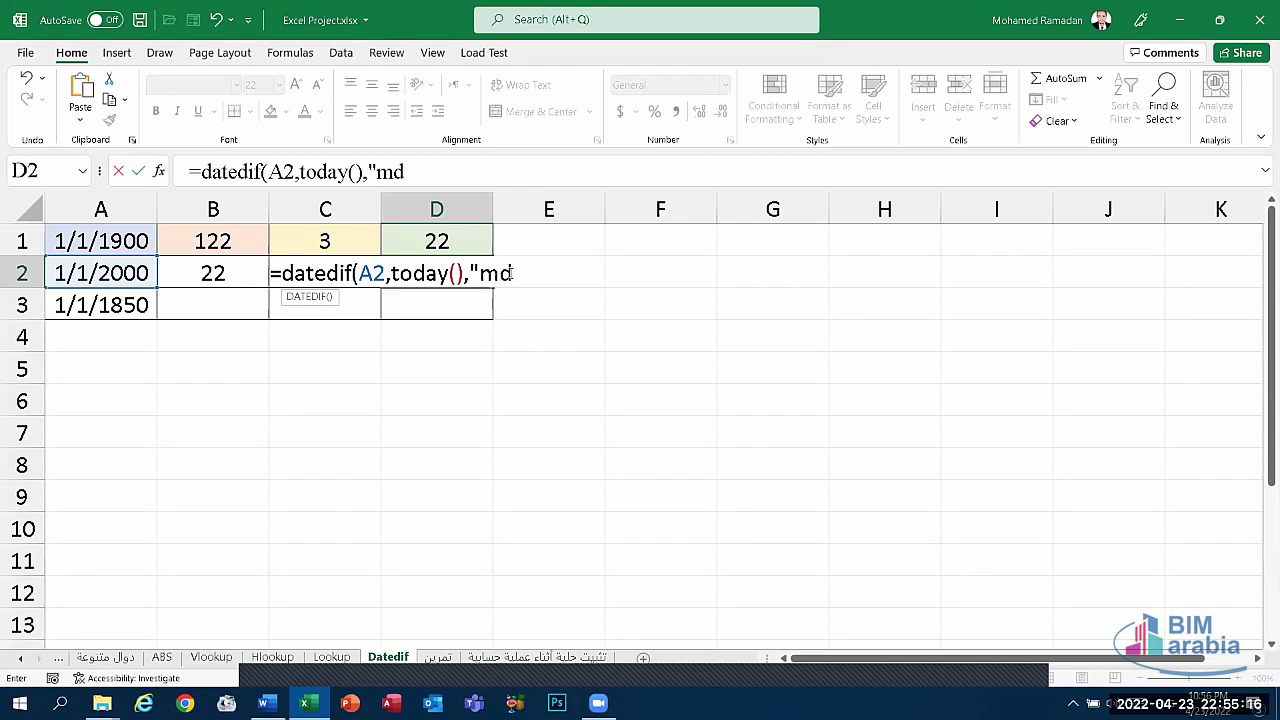
text("))
key(Return)
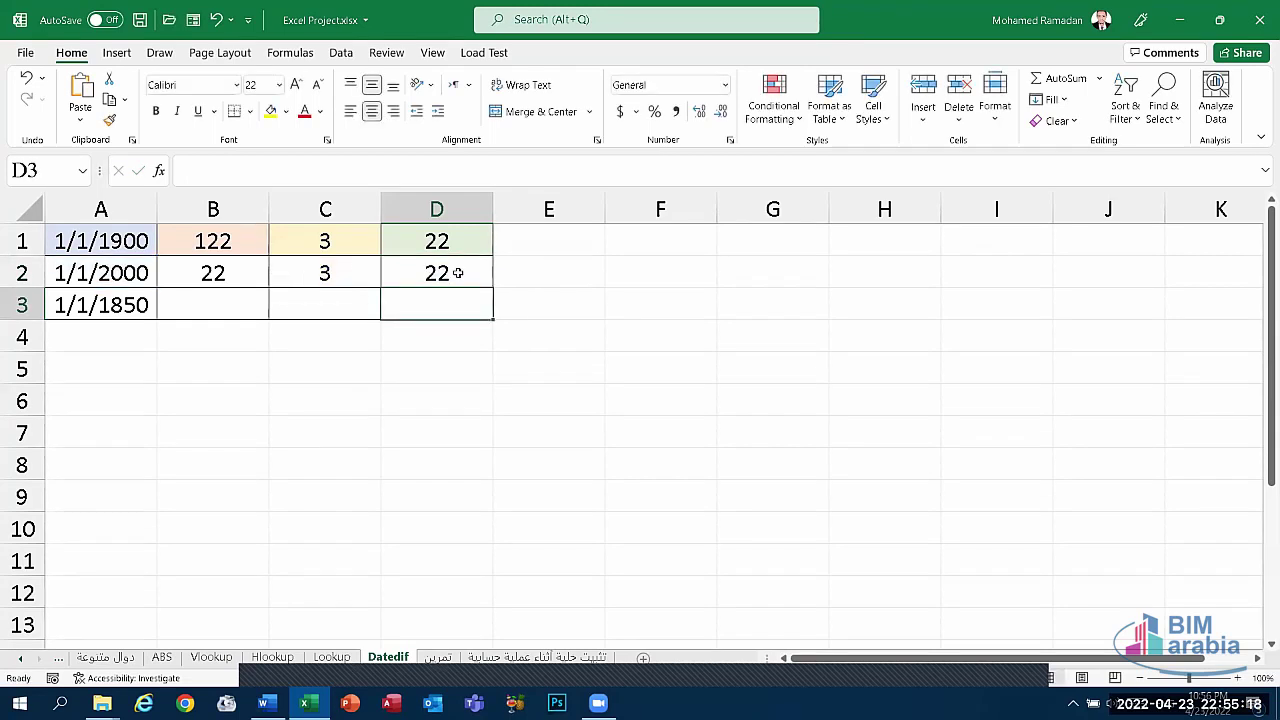
click(455, 277)
- Review the DATEDIF years, months and days formulas in rows 1 and 2
click(212, 275)
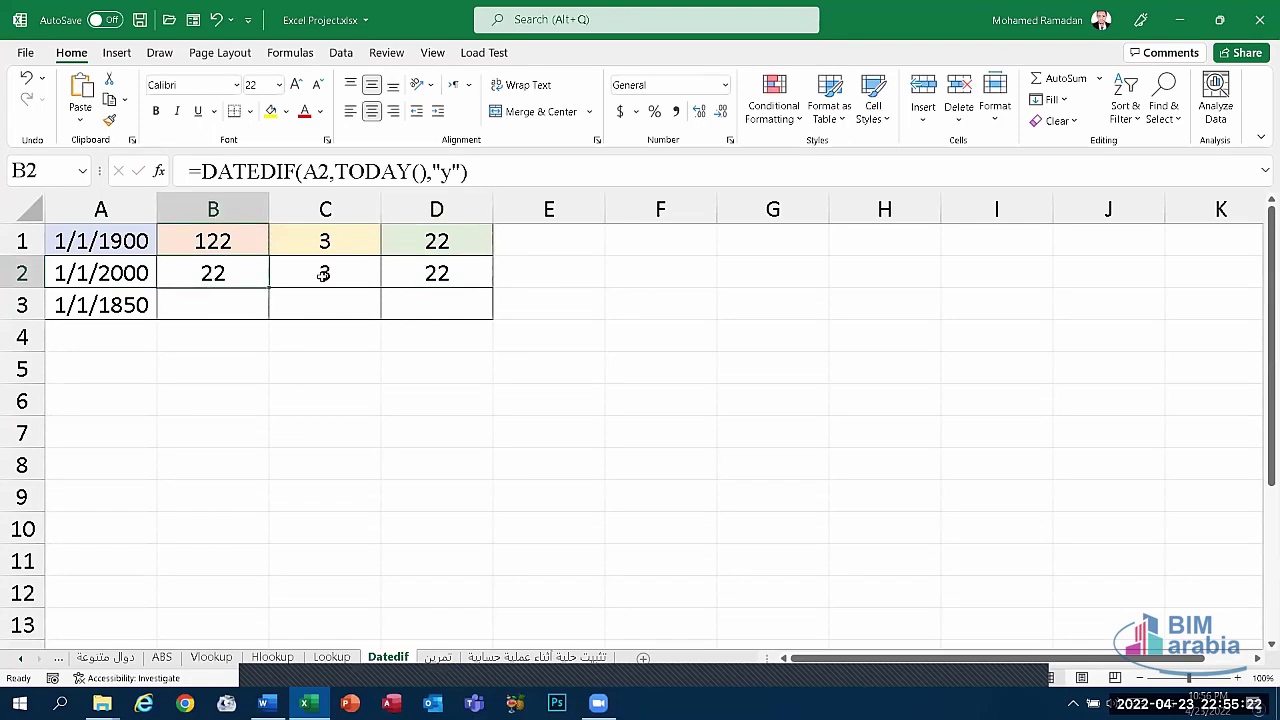
click(322, 276)
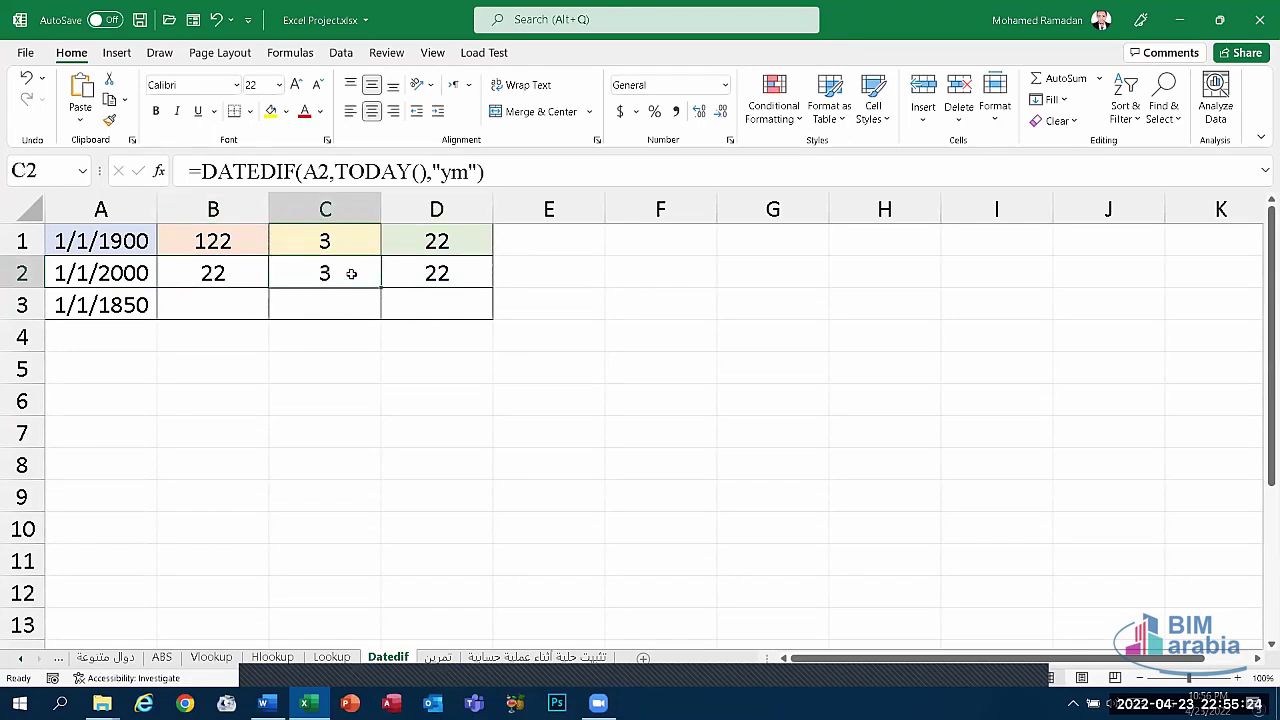
click(432, 272)
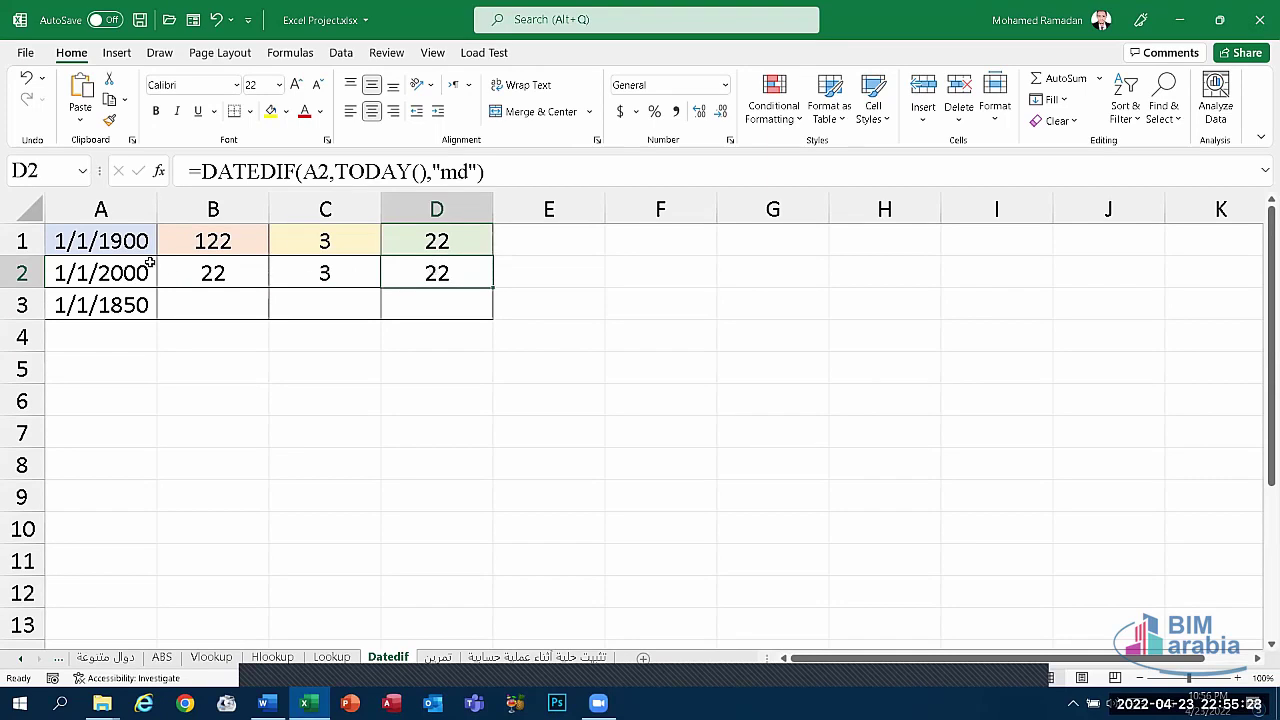
click(132, 248)
click(212, 241)
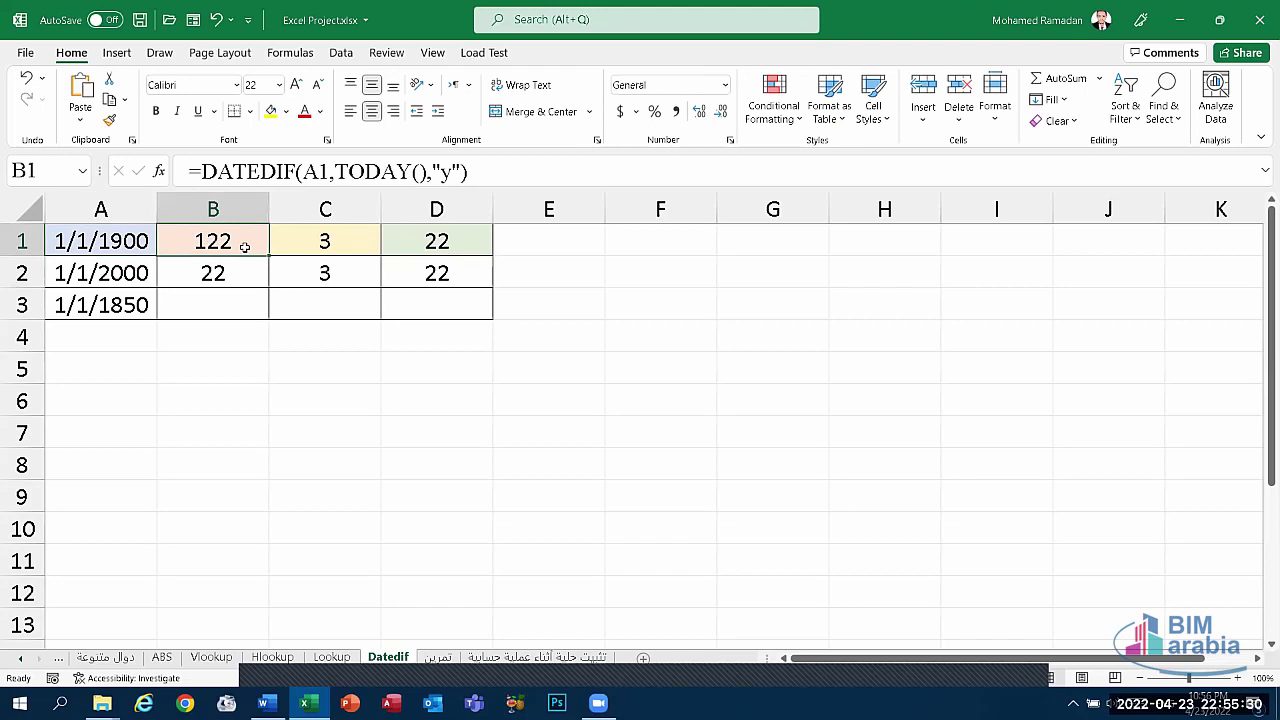
click(306, 249)
click(405, 250)
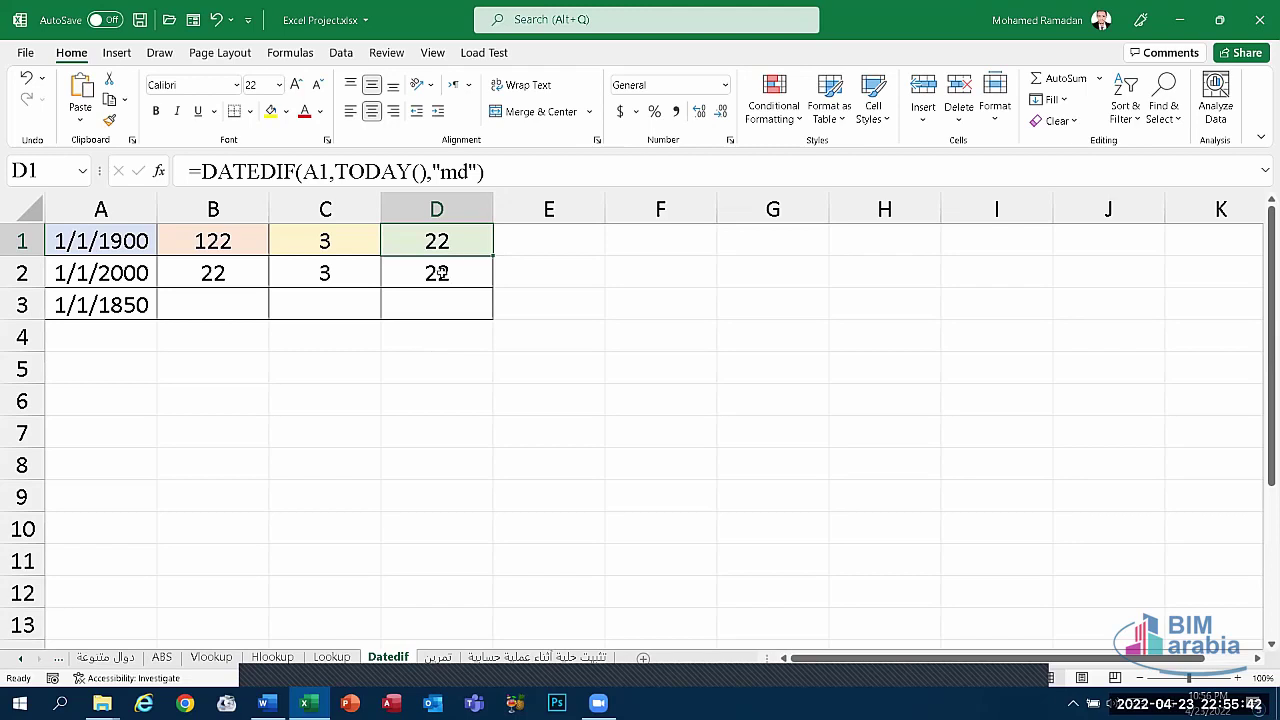
- Clear B2:D2 and dismiss the popup covering the sheet
drag(447, 272, 214, 288)
key(Delete)
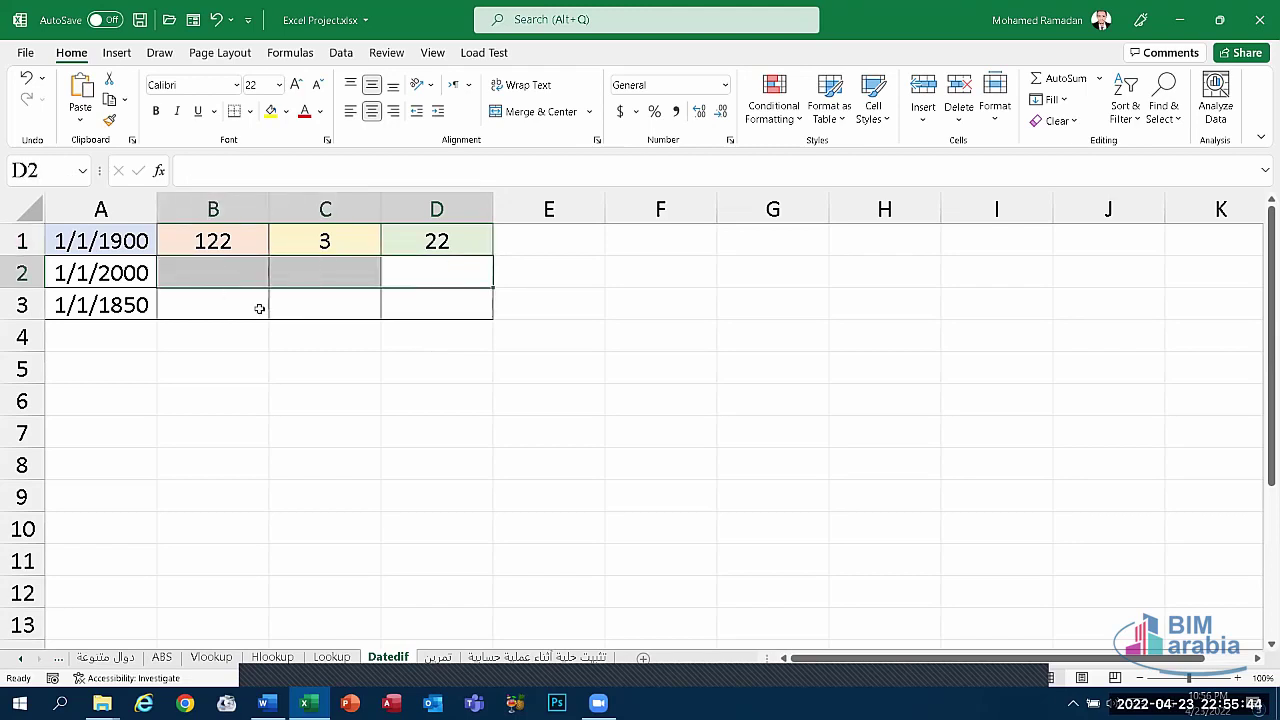
click(259, 308)
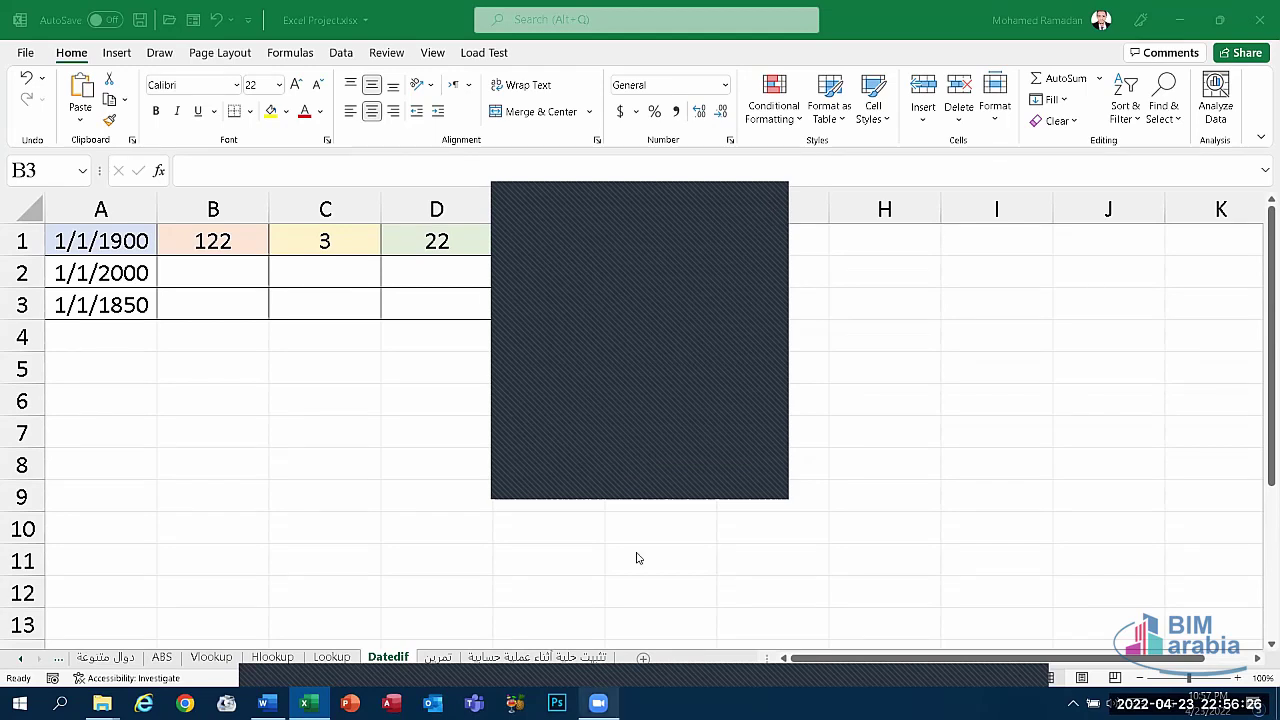
click(752, 201)
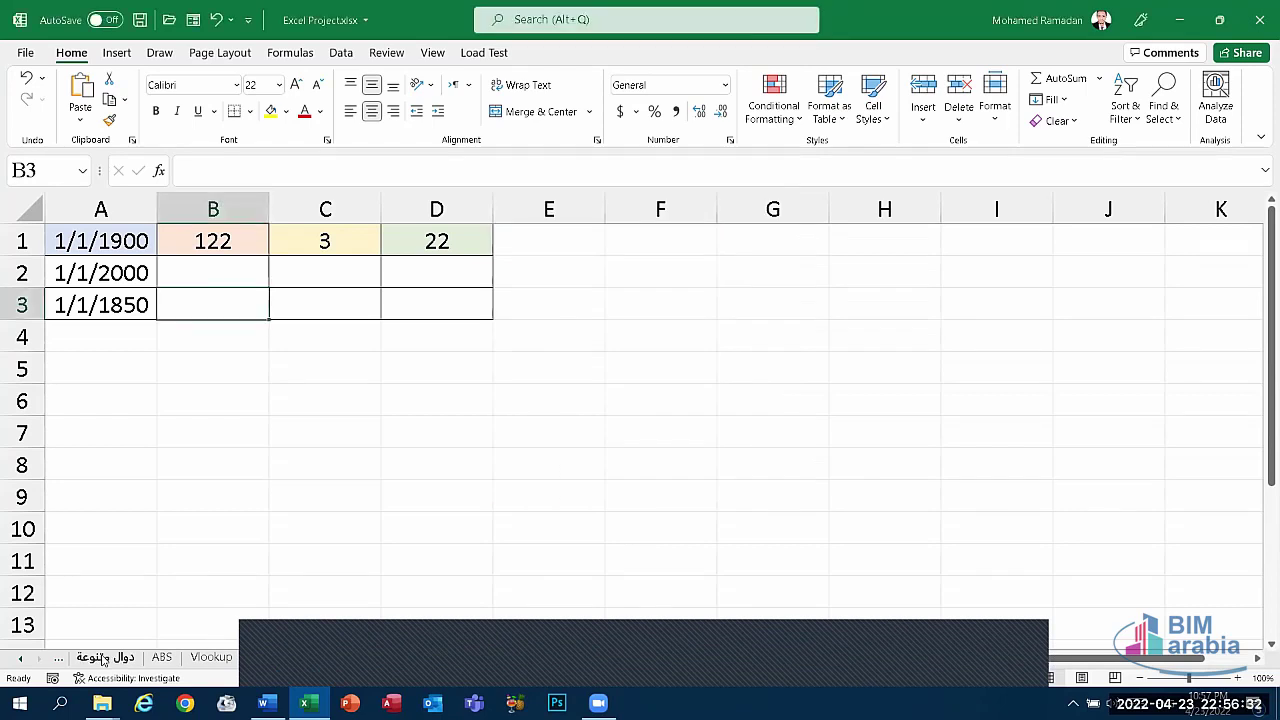
- Go back to the دوال متنوعة sheet and inspect its LEN example in B1
click(58, 658)
click(62, 660)
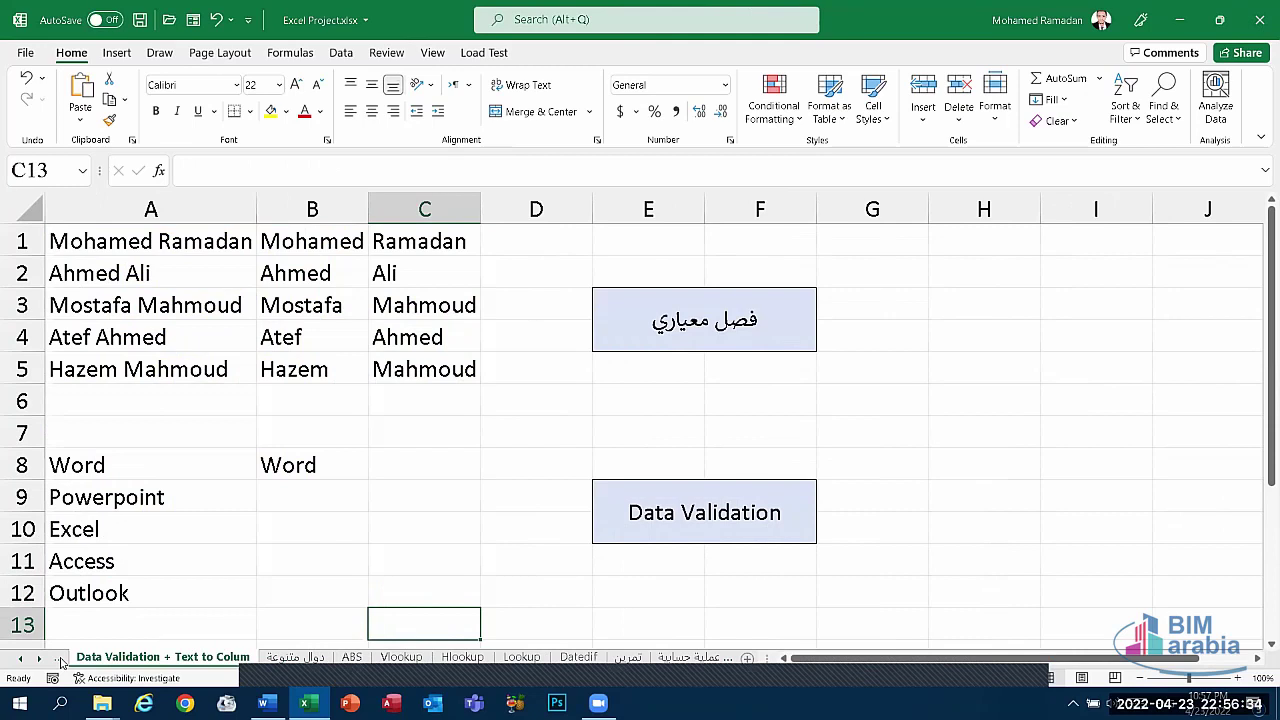
click(60, 660)
click(60, 660)
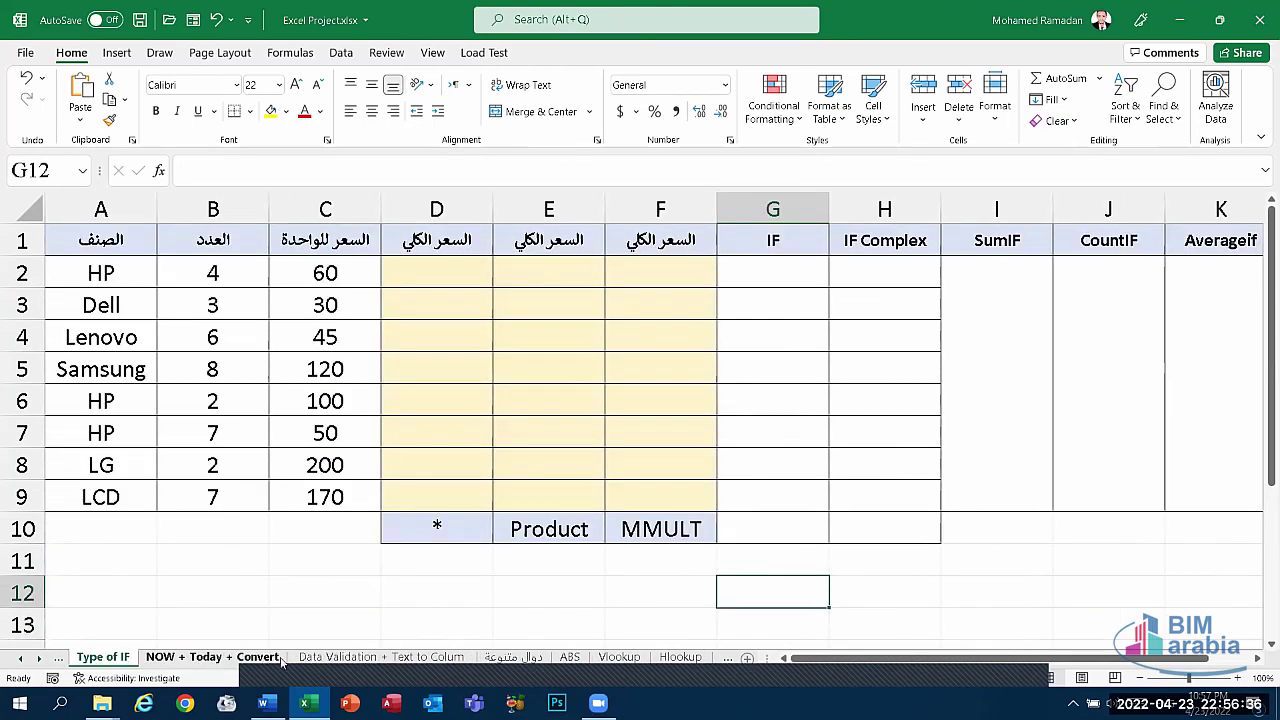
click(380, 657)
click(513, 657)
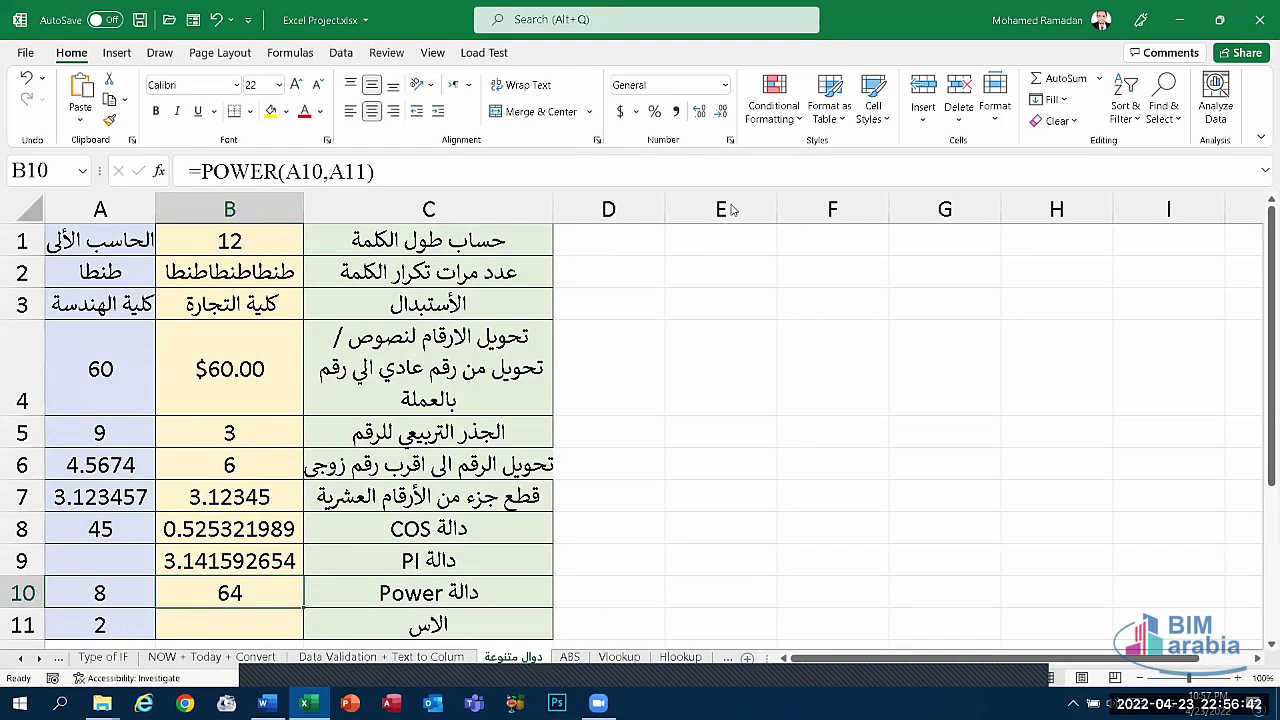
click(428, 496)
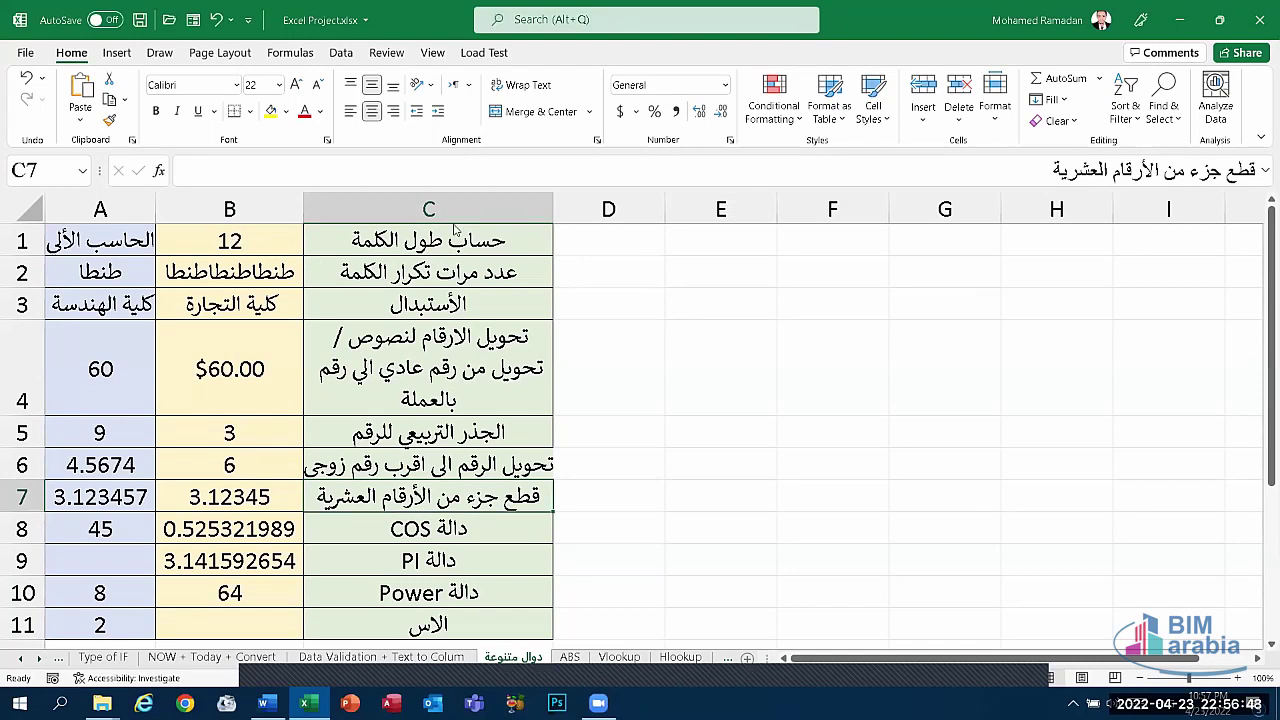
click(158, 240)
click(105, 242)
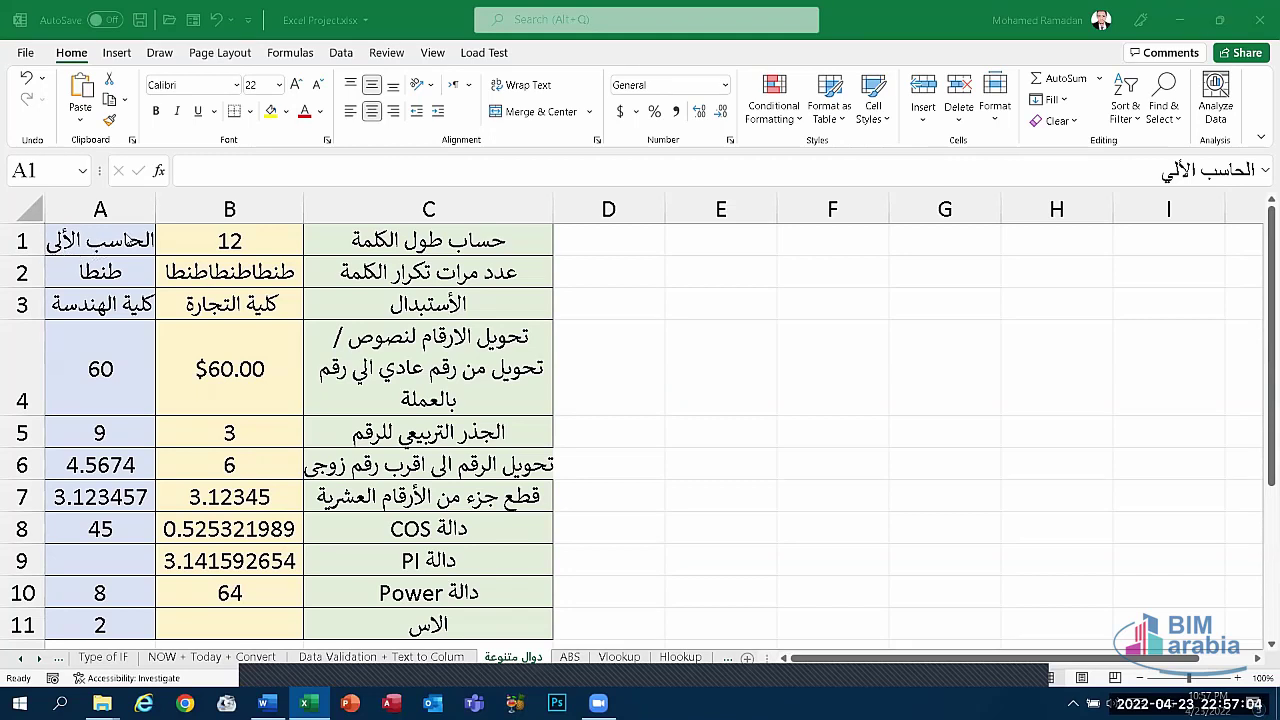
- Test =LEN(A1) in D1, which returns 12, then delete it
click(98, 244)
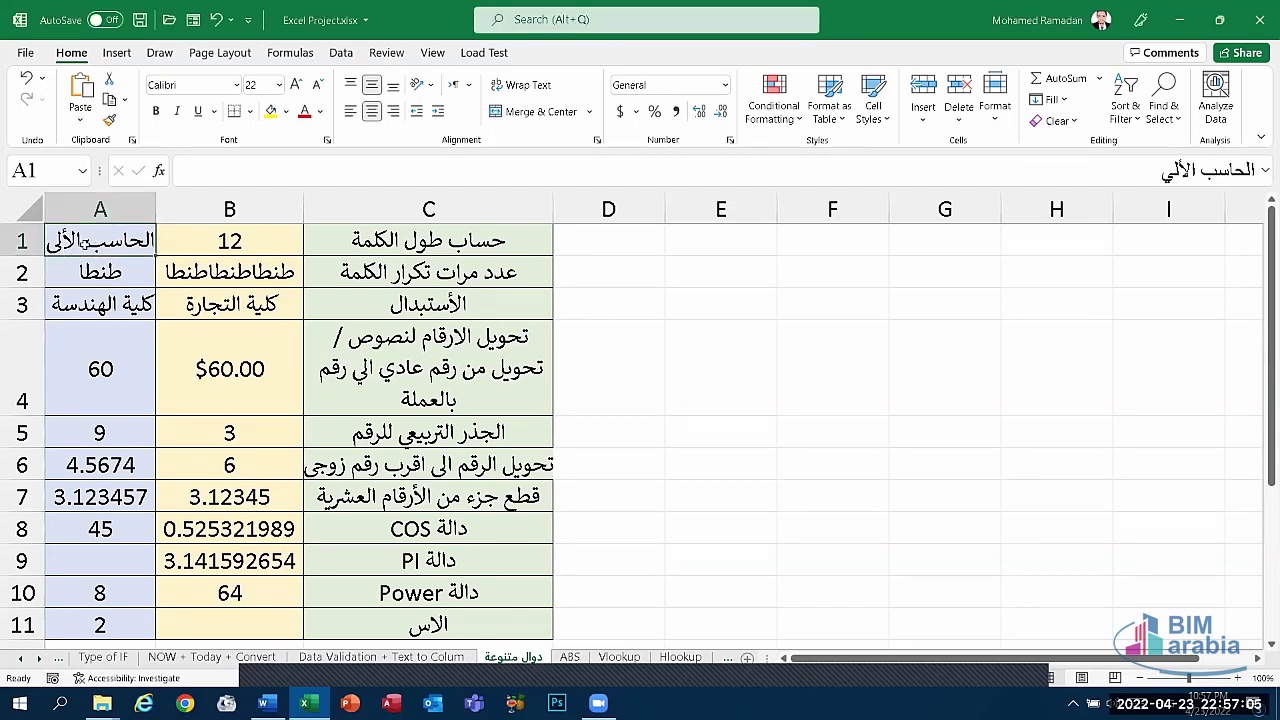
click(660, 246)
text(=)
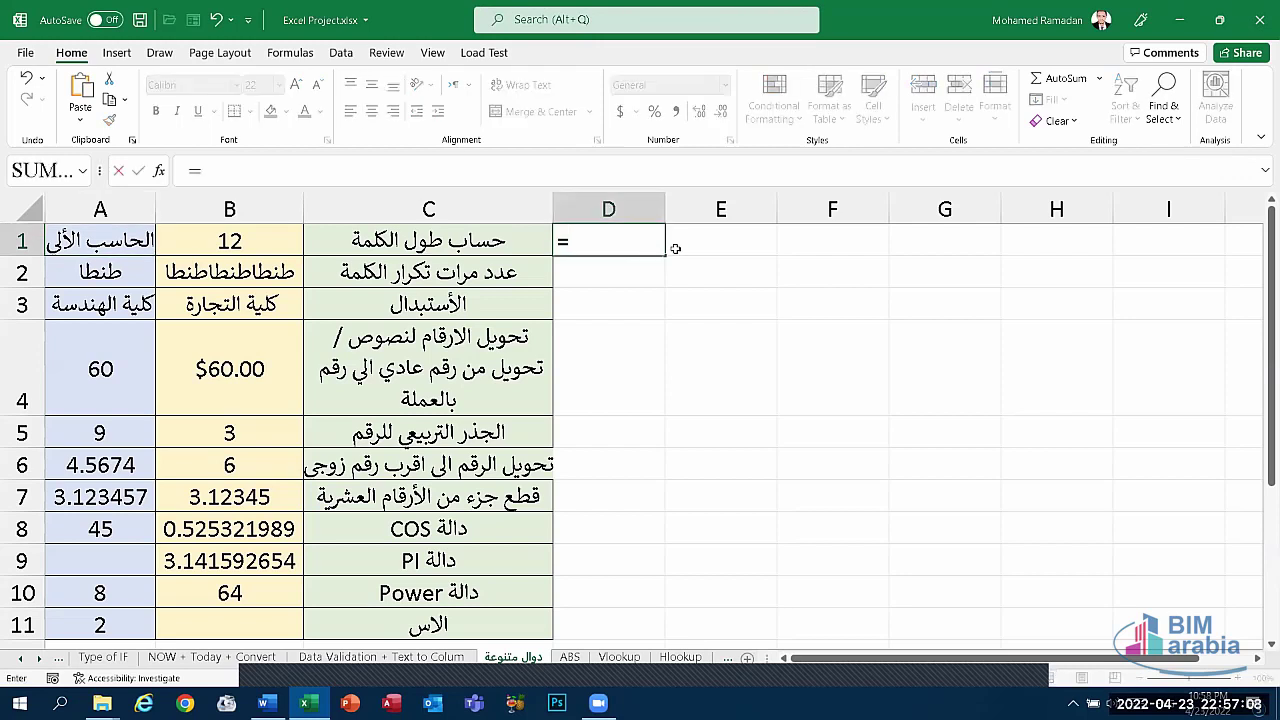
text(len)
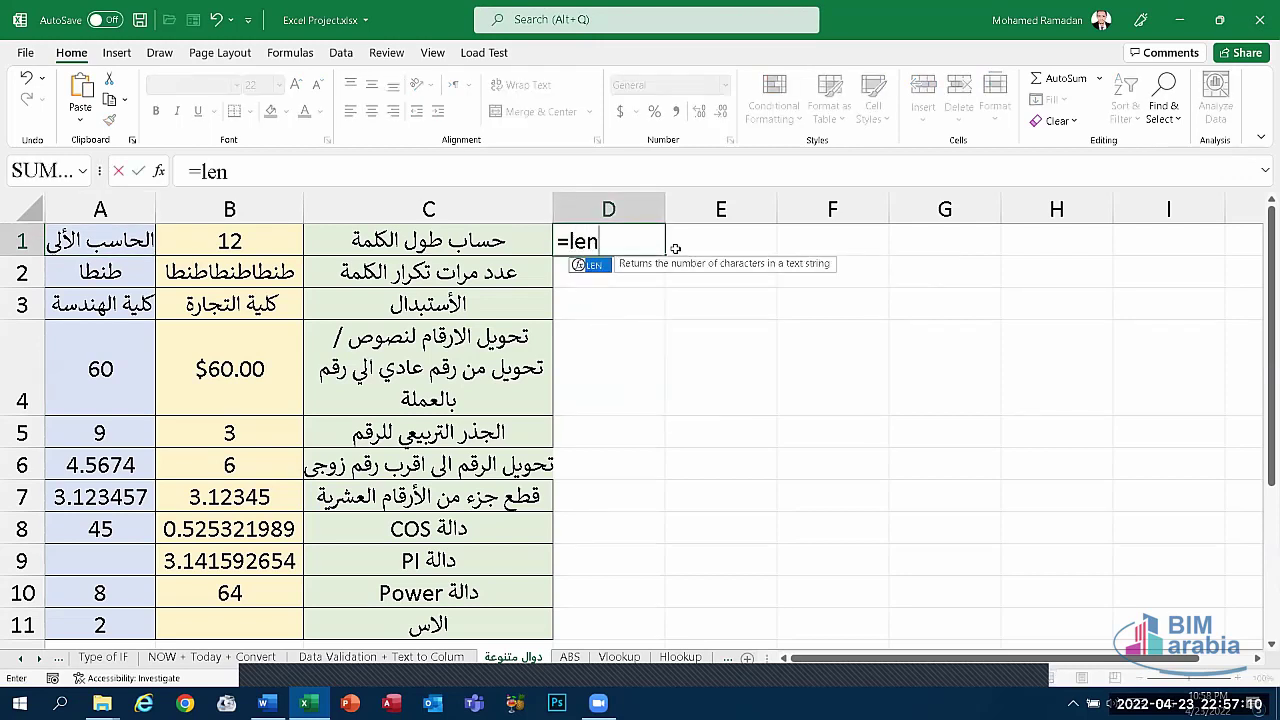
text(()
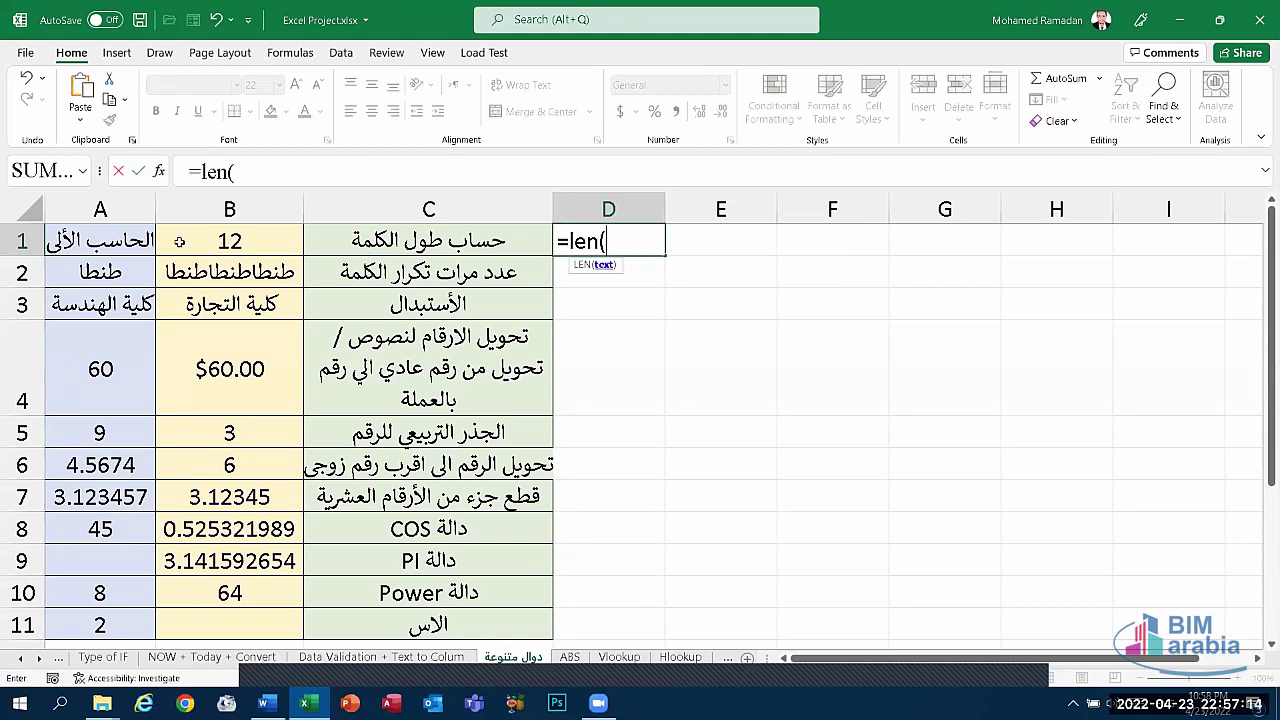
click(148, 245)
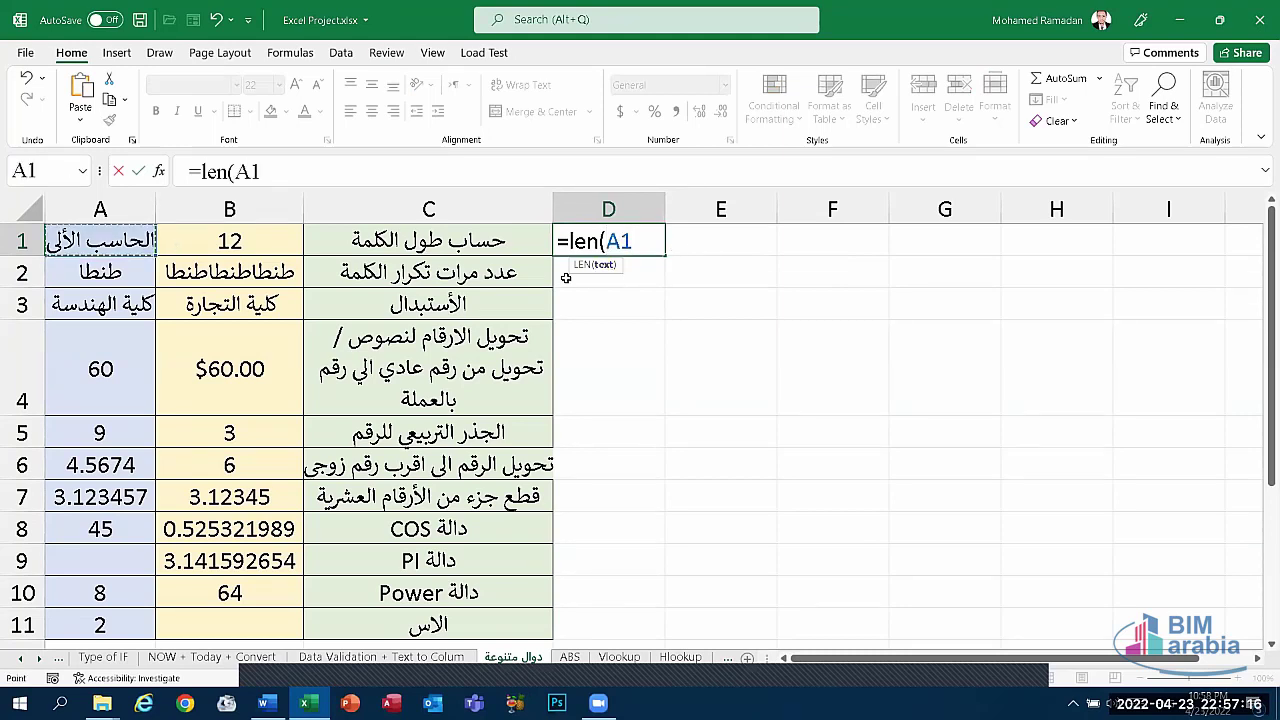
text())
key(Return)
click(635, 237)
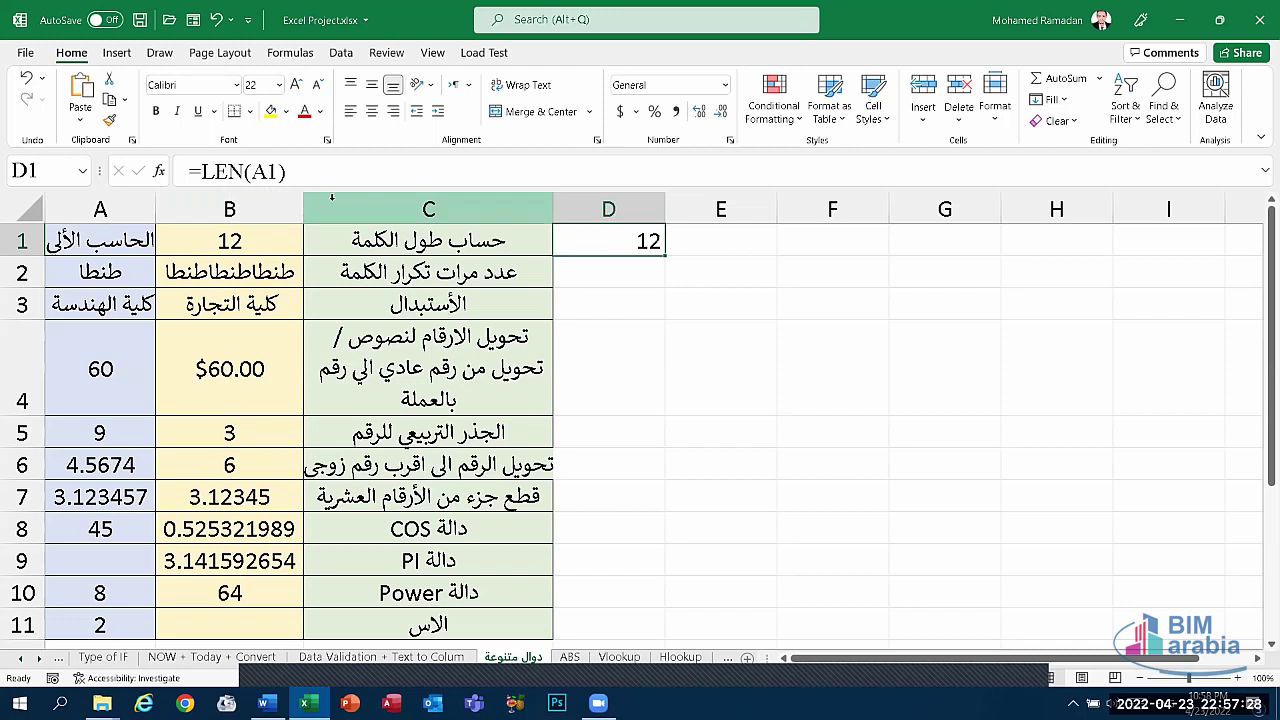
key(Delete)
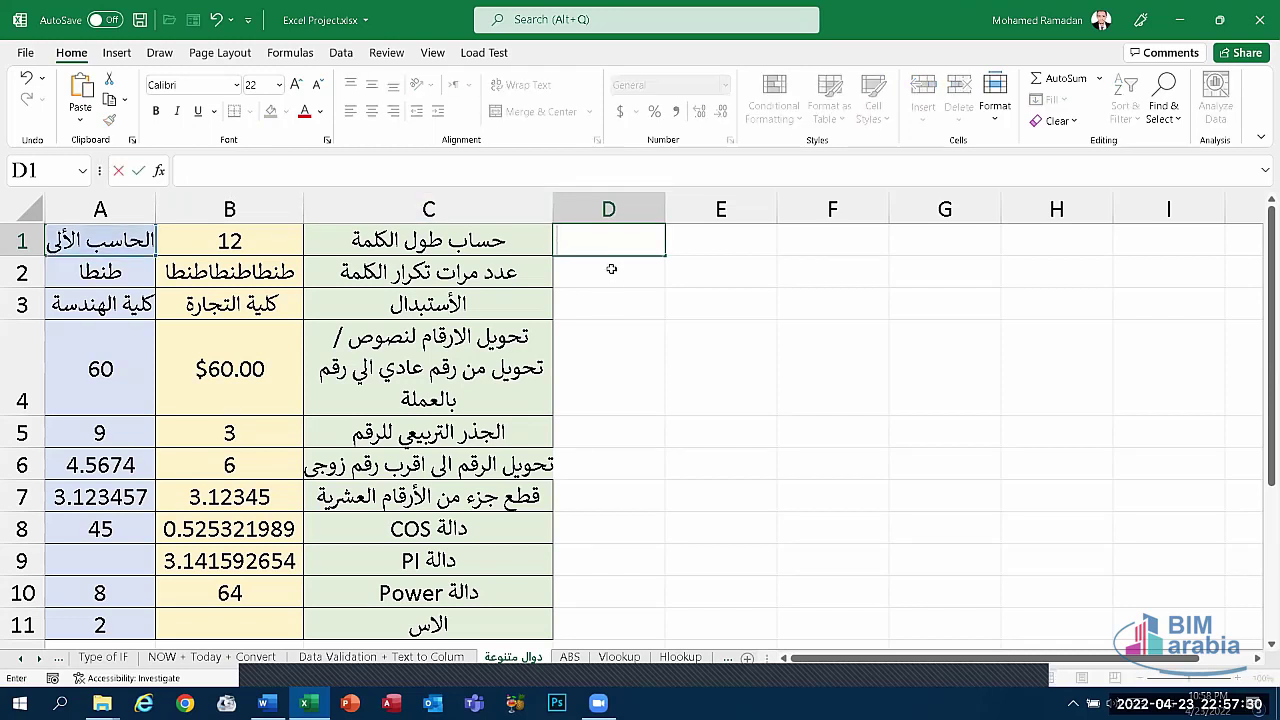
click(608, 274)
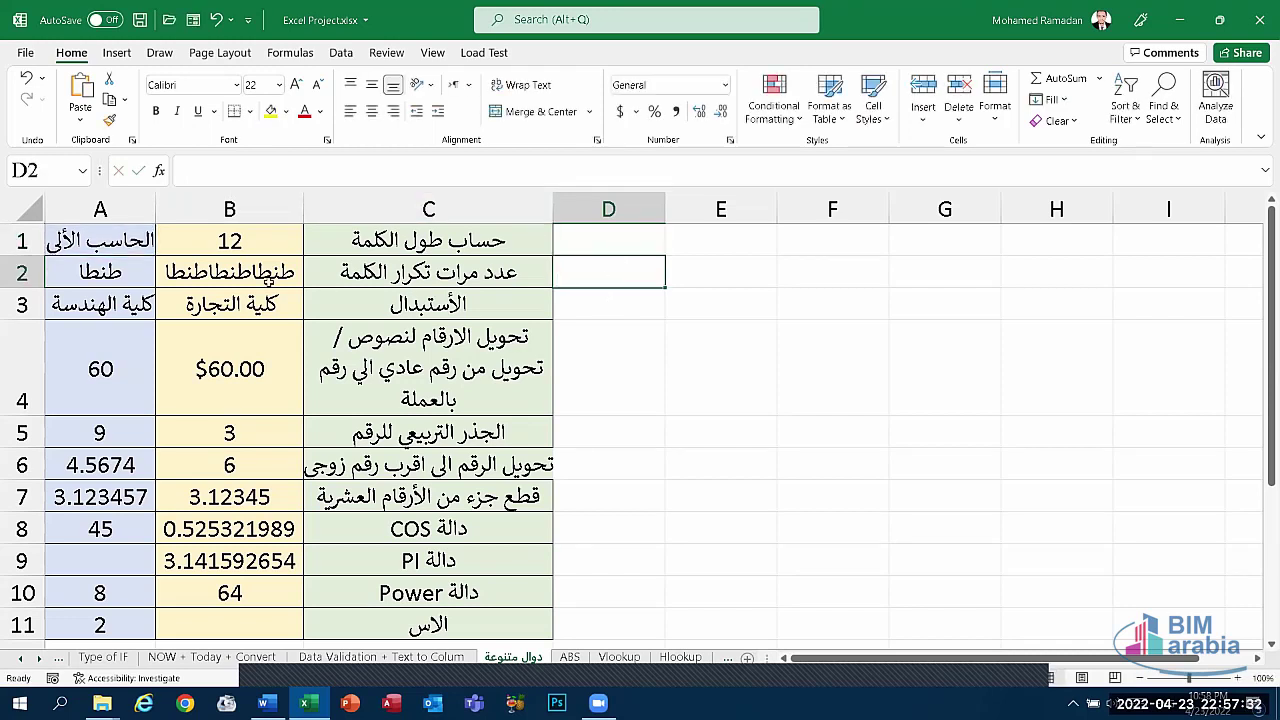
click(269, 283)
click(646, 278)
text(=rep)
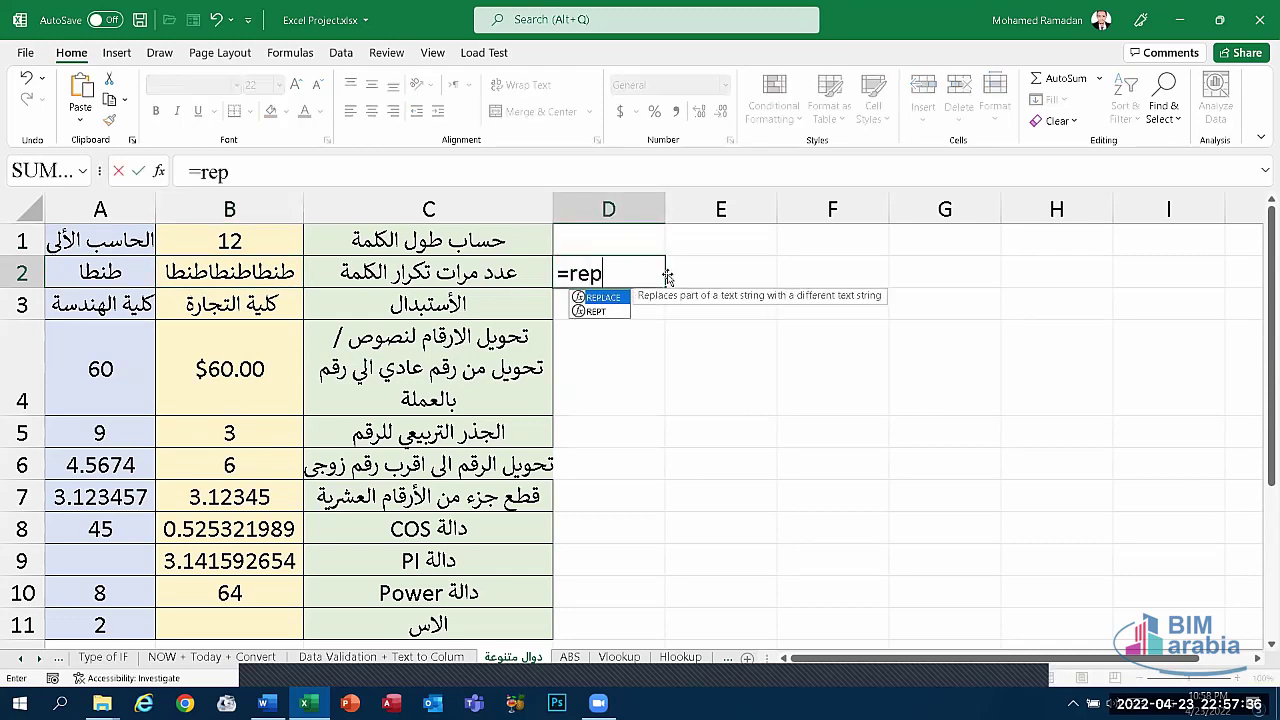
text(t()
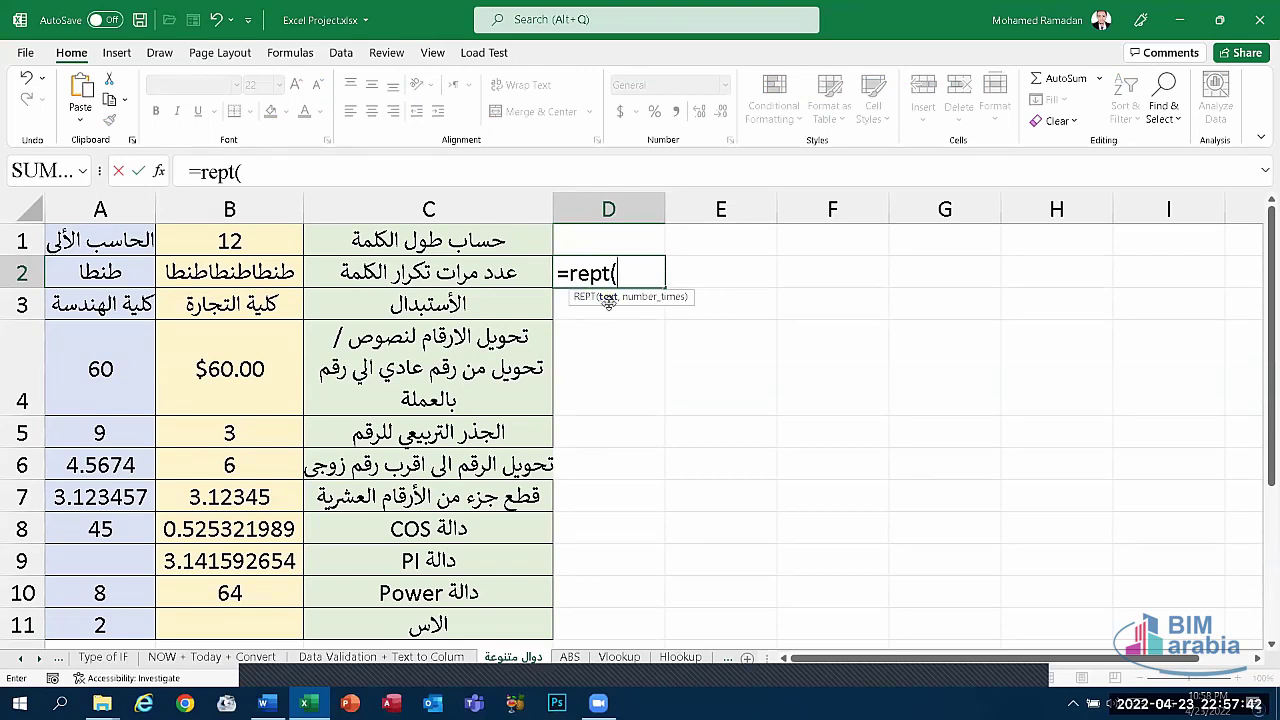
click(132, 278)
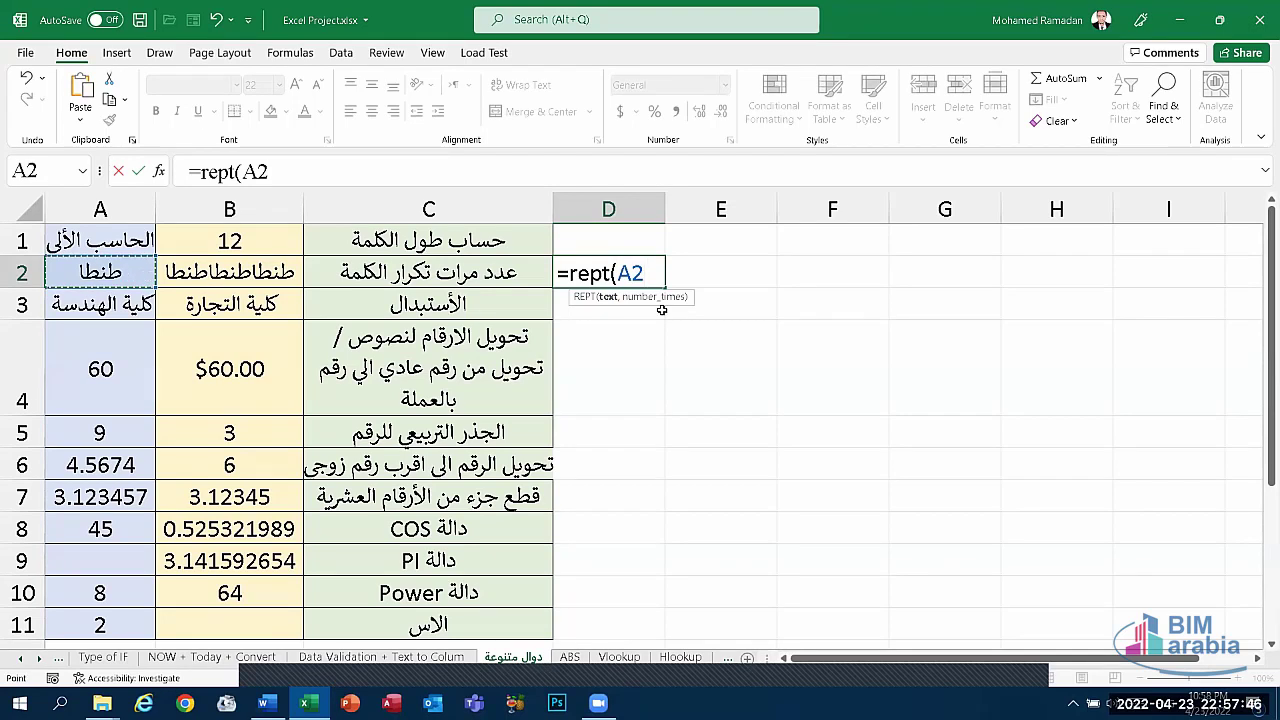
text(,)
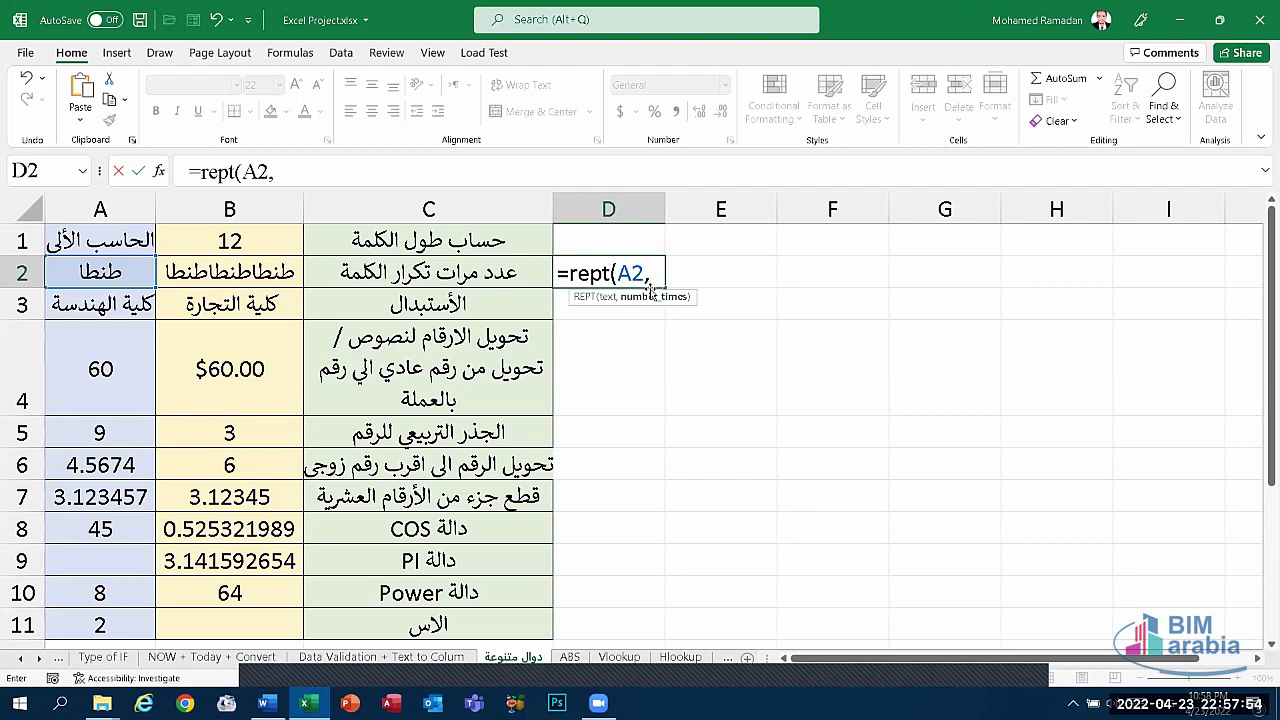
text(3)
key(BackSpace)
text(5)
text())
key(Return)
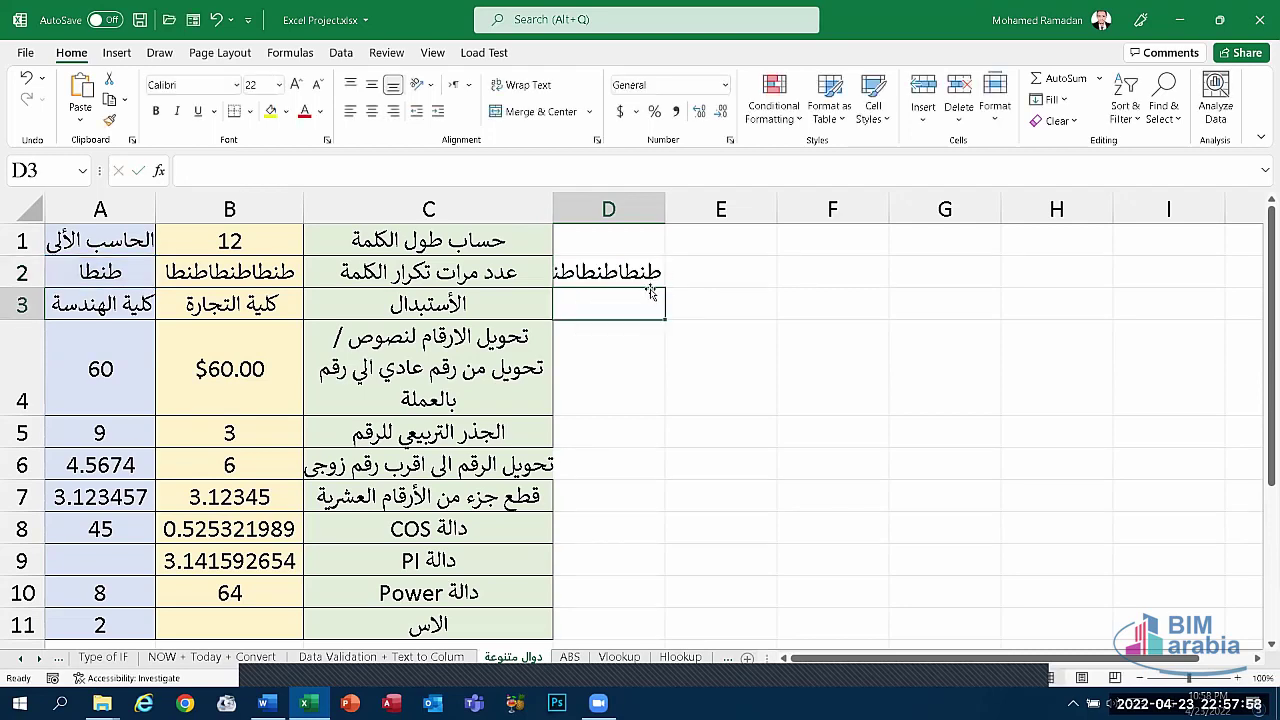
click(652, 275)
double_click(665, 209)
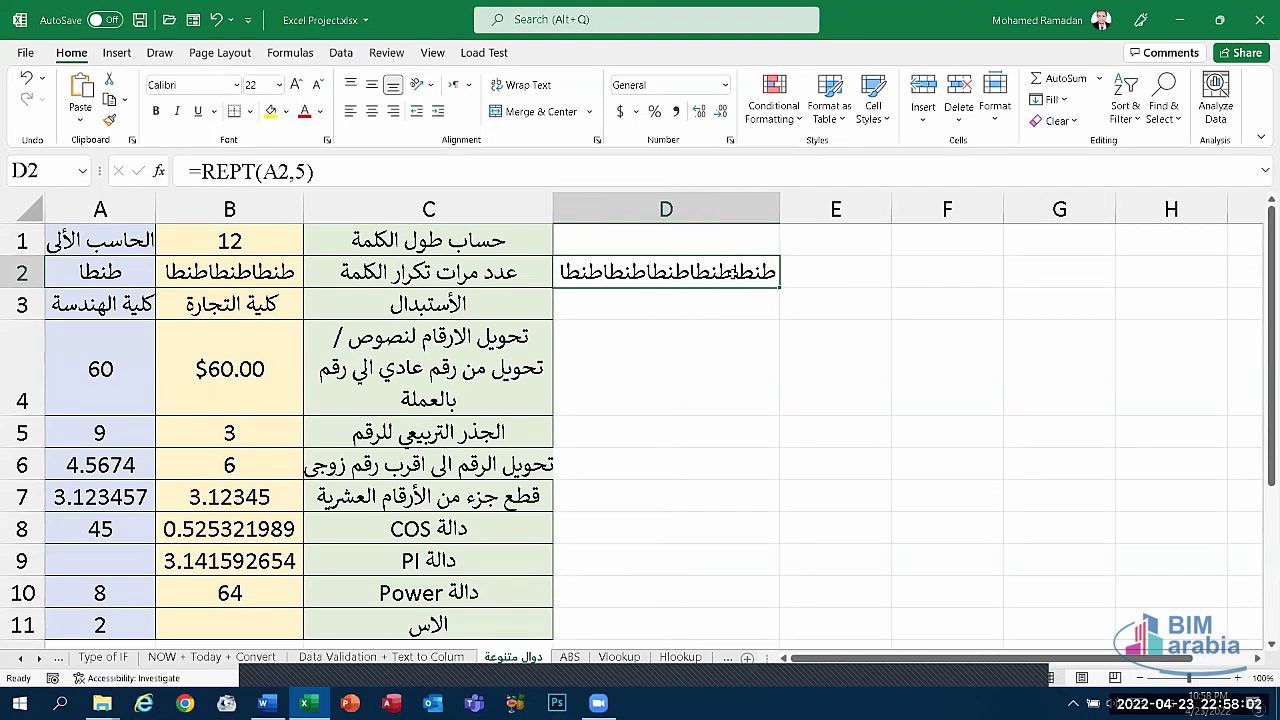
key(Delete)
click(690, 316)
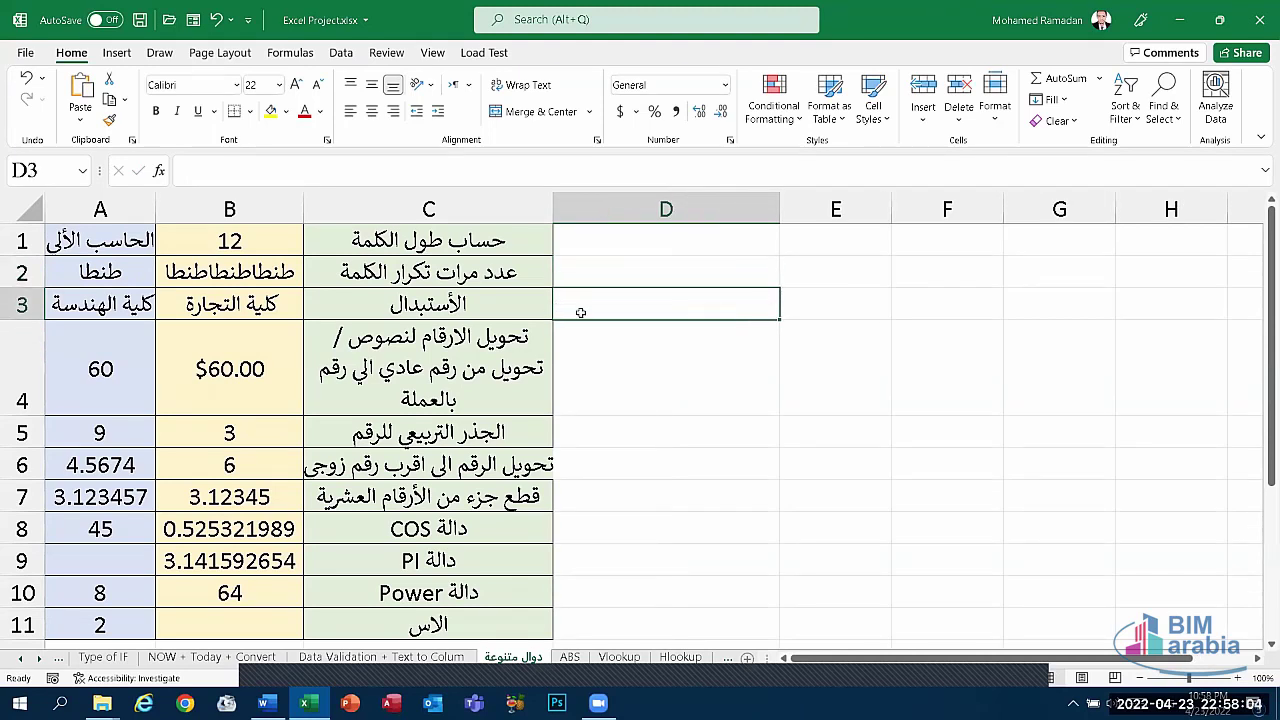
click(217, 280)
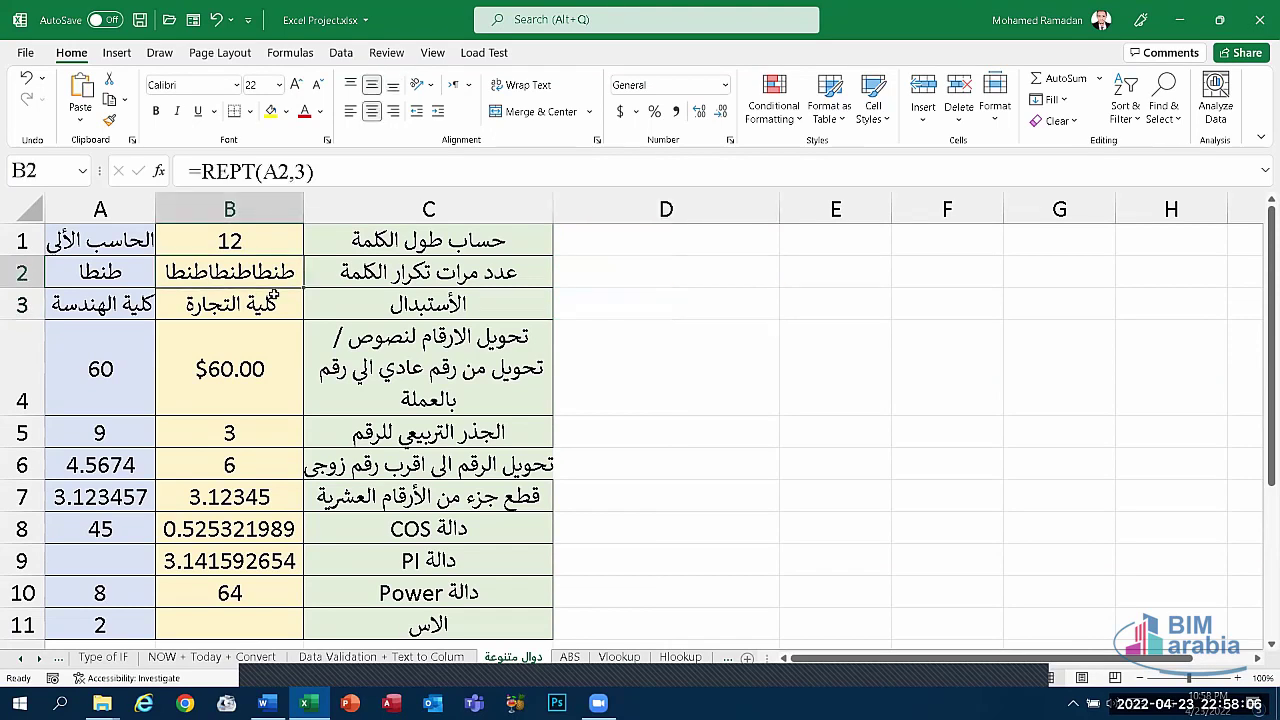
click(670, 307)
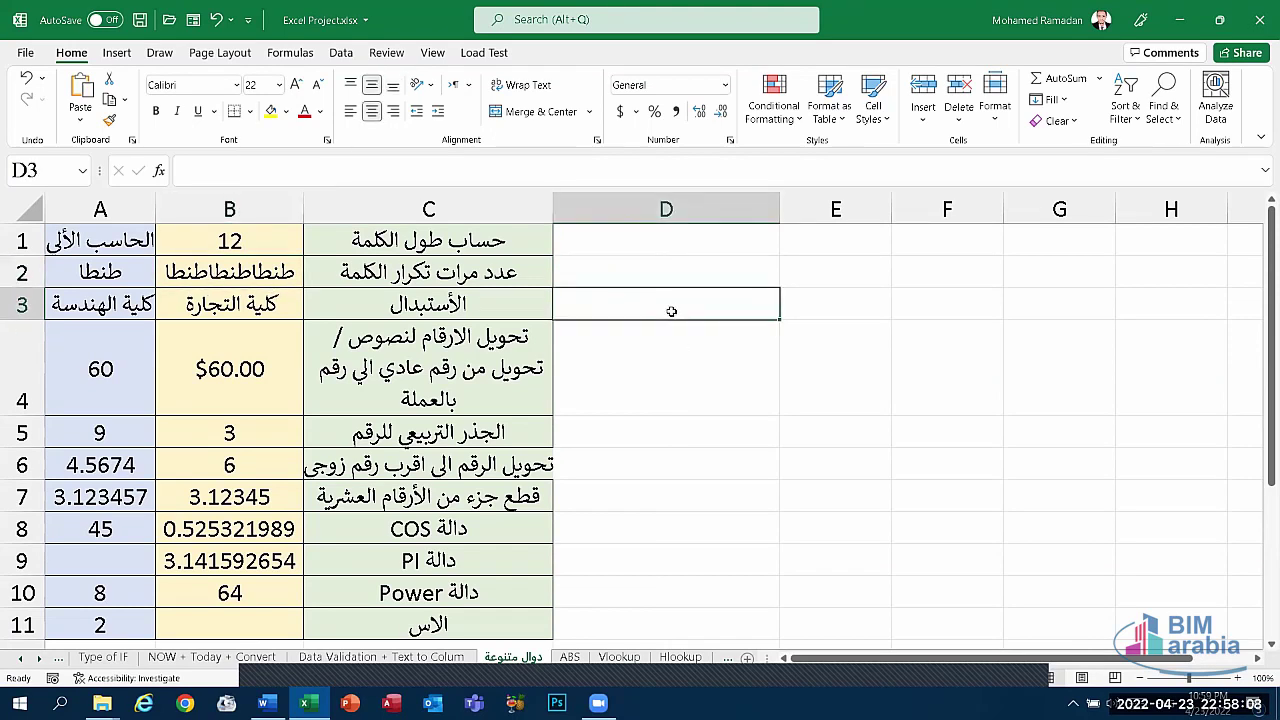
key(Up)
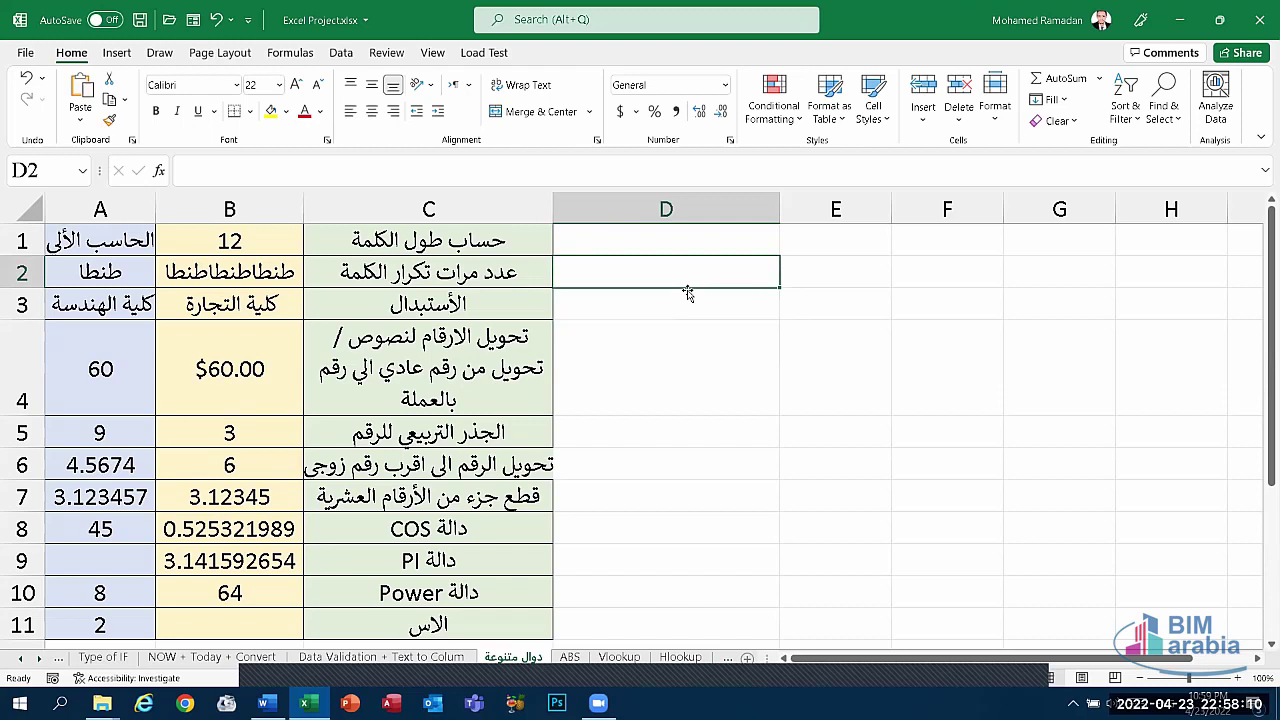
text(=rept)
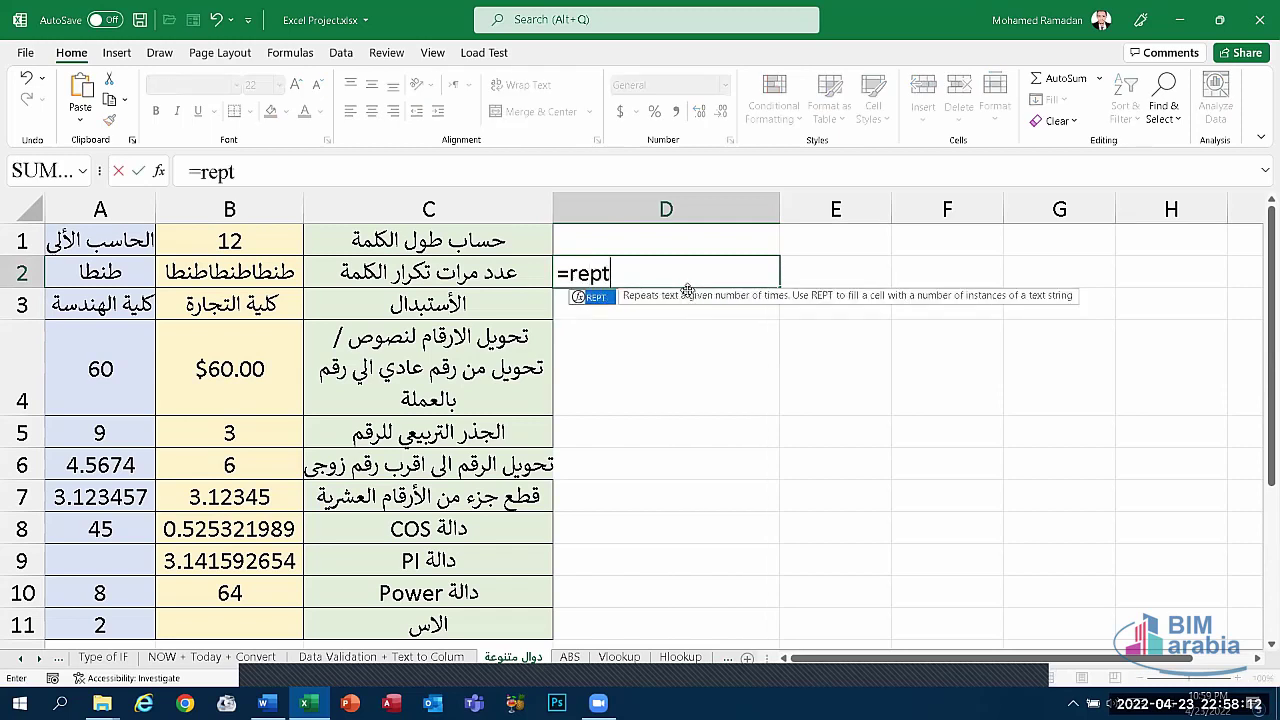
text(()
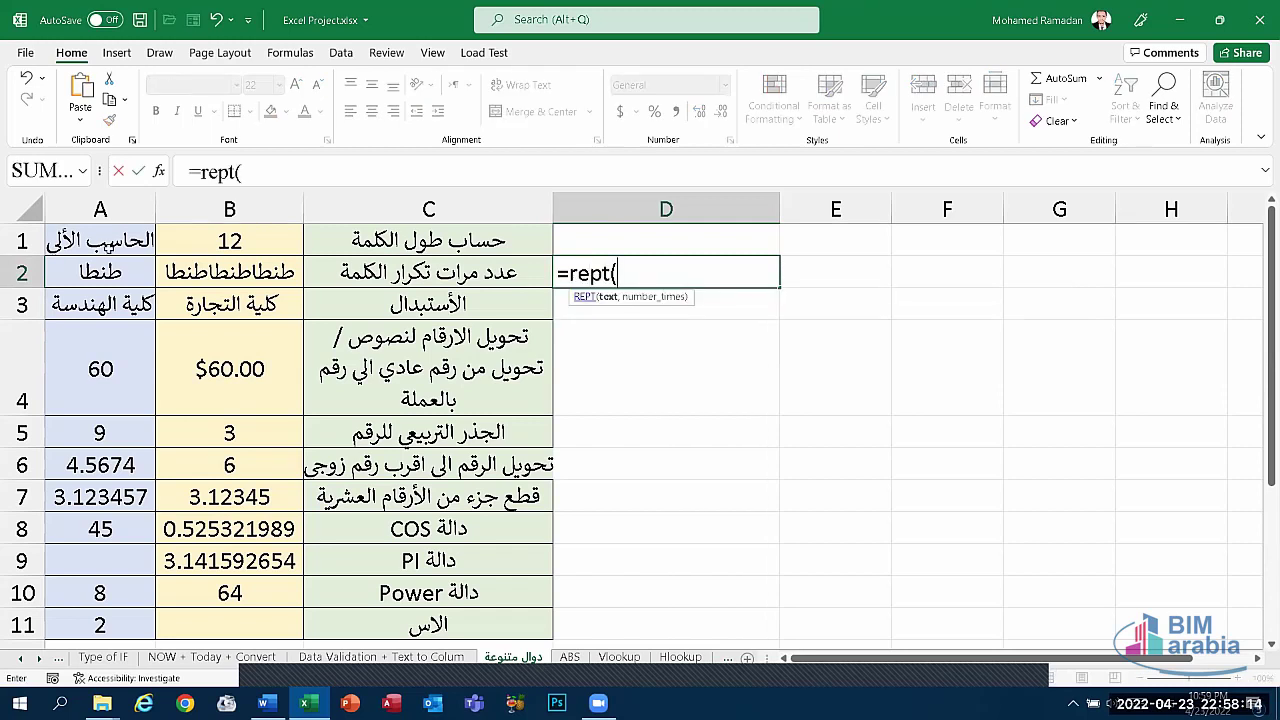
click(115, 270)
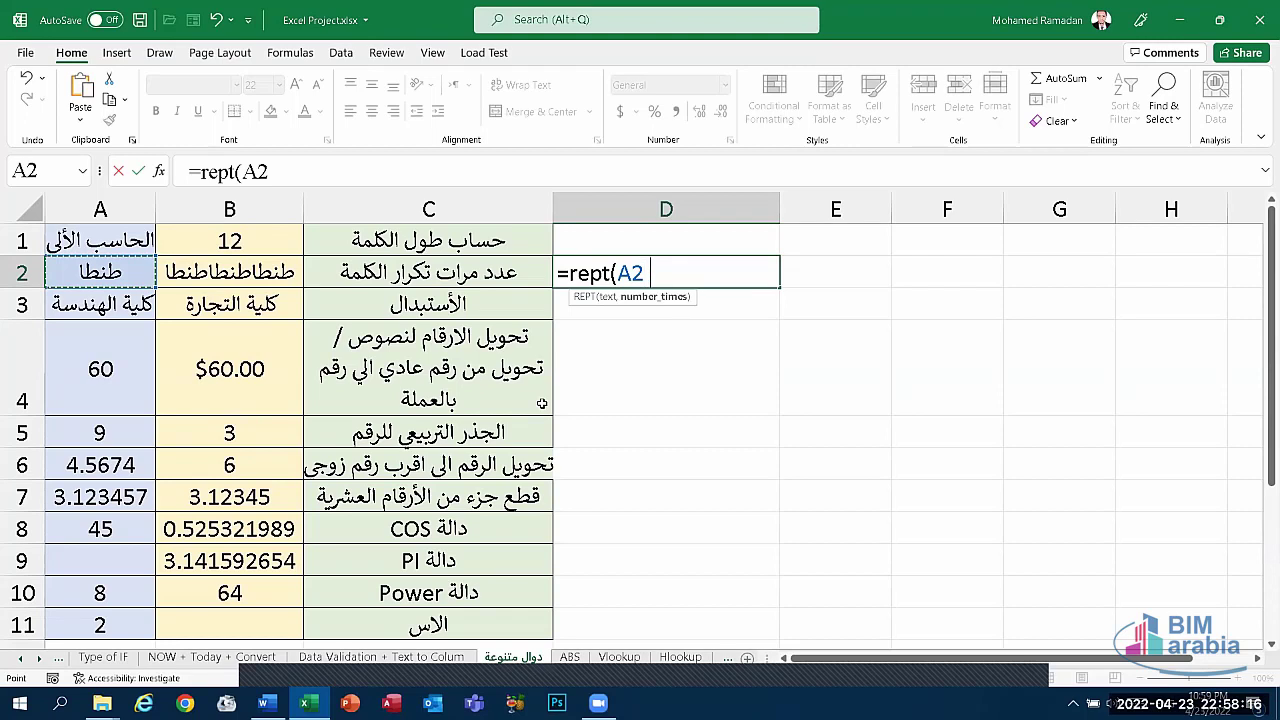
text(,)
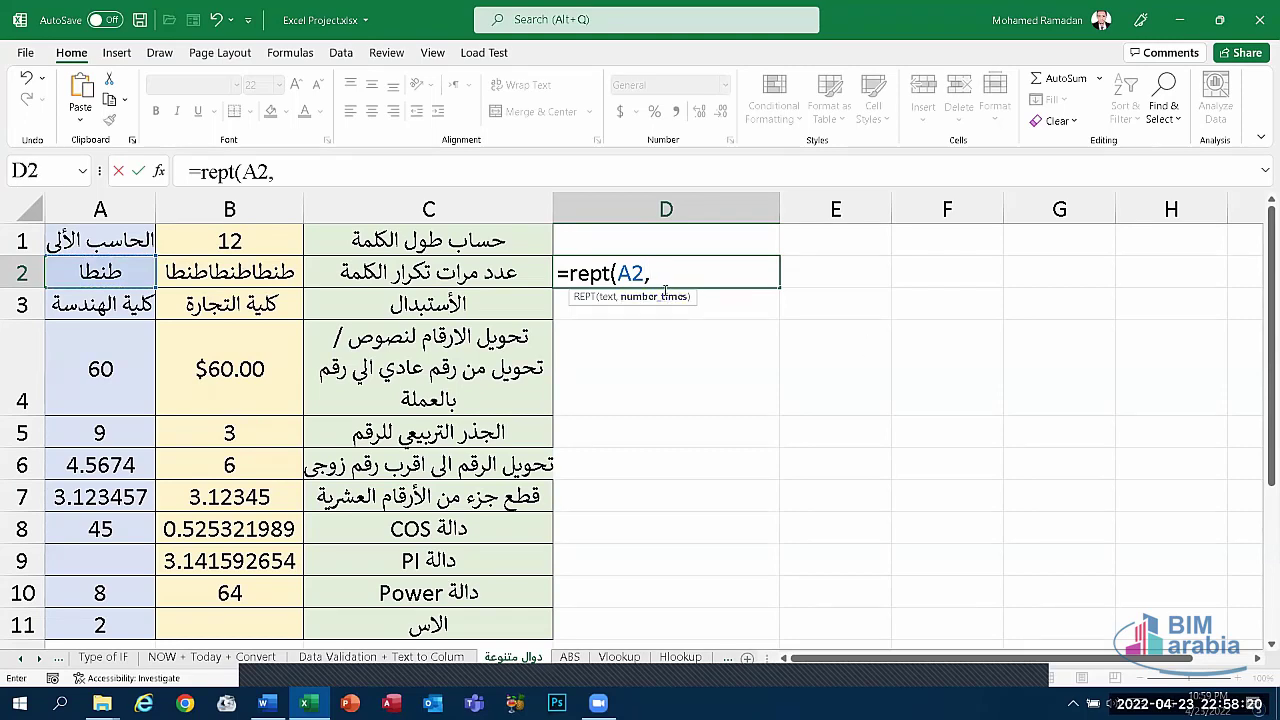
text(3))
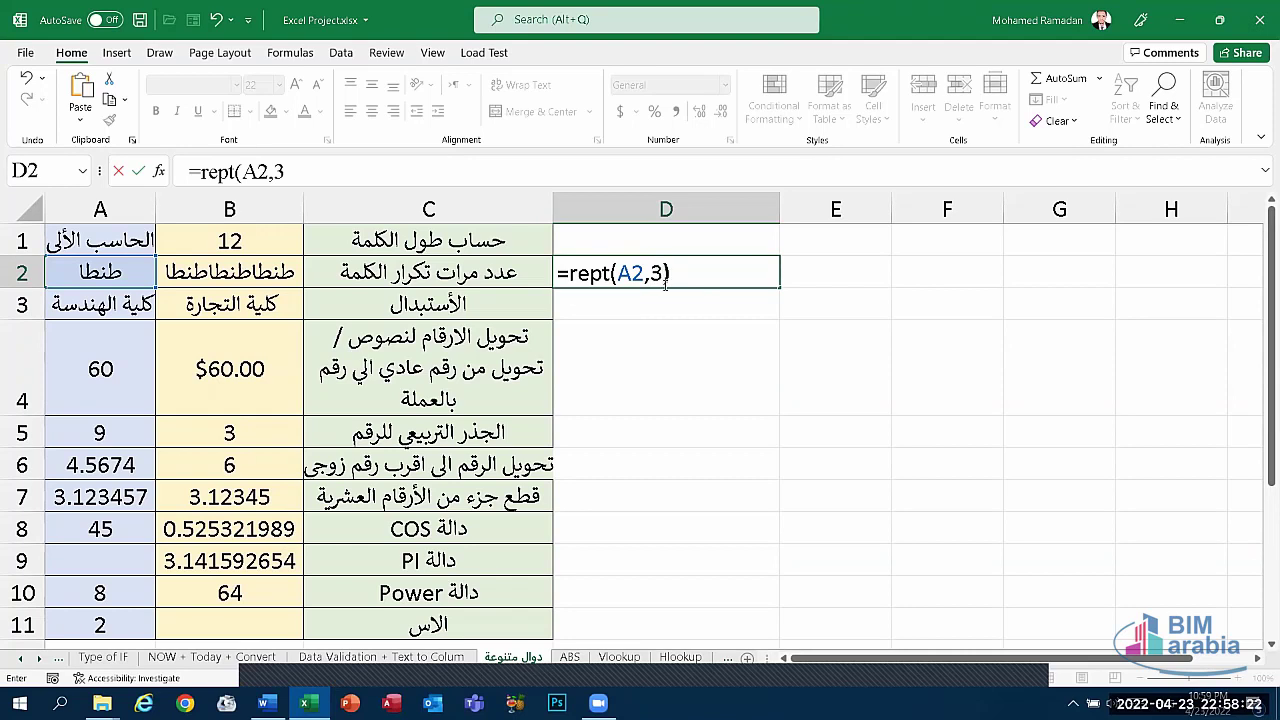
key(Return)
click(648, 273)
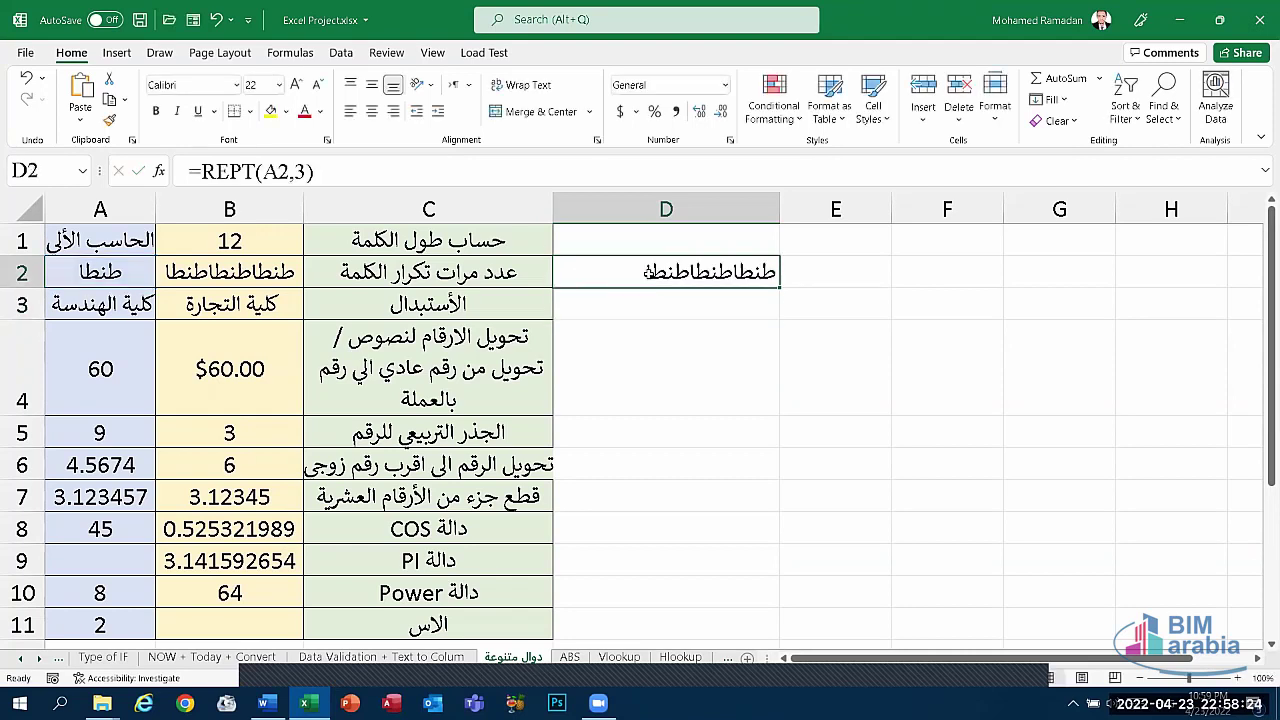
key(Delete)
click(668, 306)
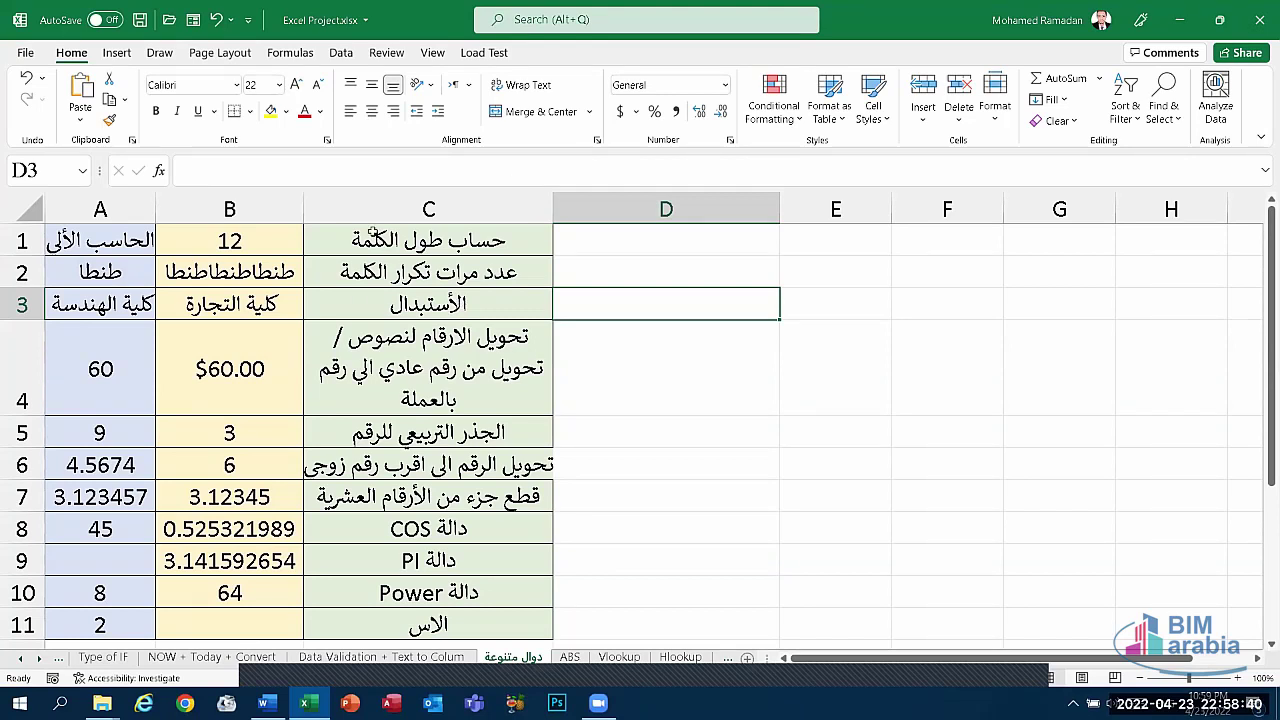
- Review the LEN, REPT and REPLACE formulas in B1:B3
click(472, 238)
click(215, 240)
click(650, 248)
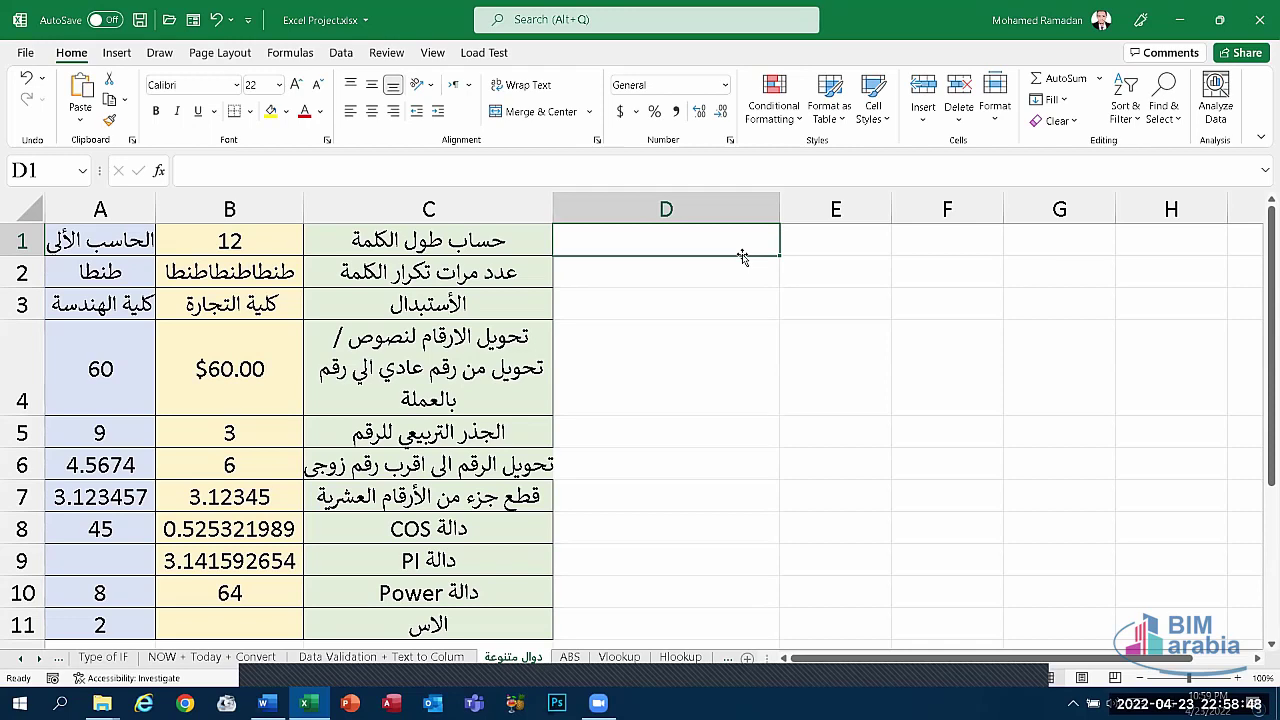
click(250, 249)
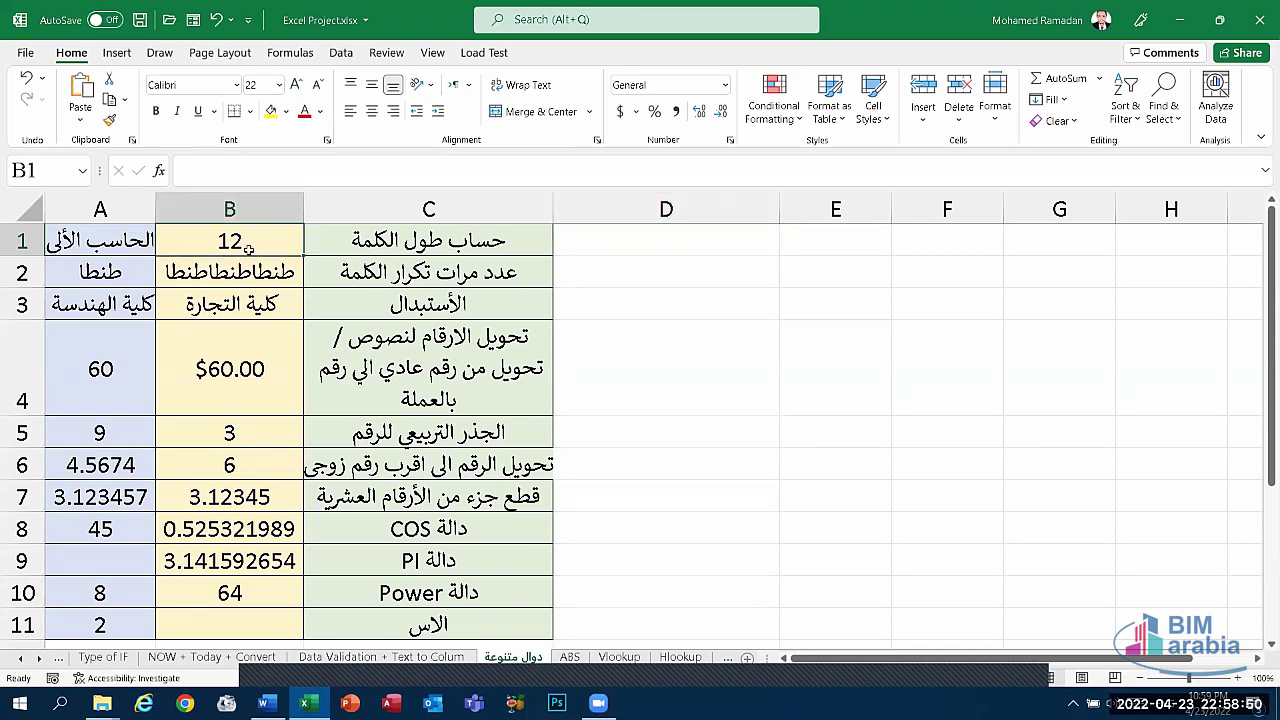
click(272, 273)
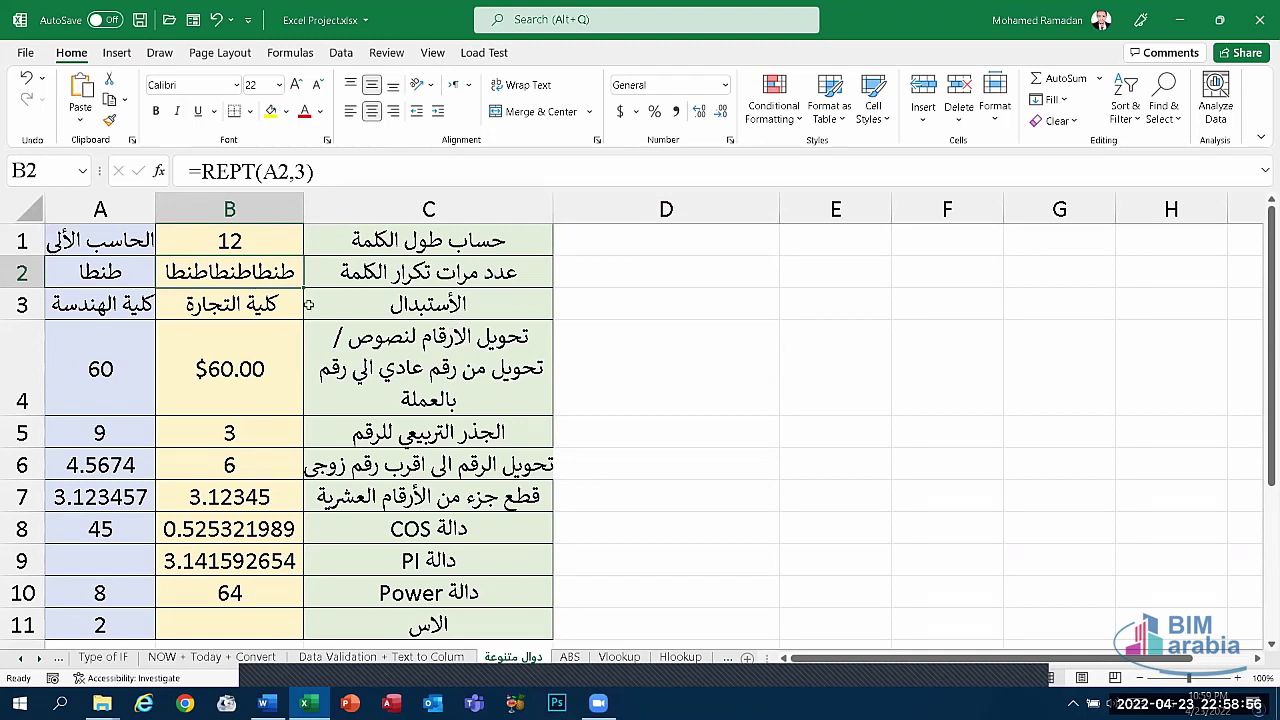
click(288, 302)
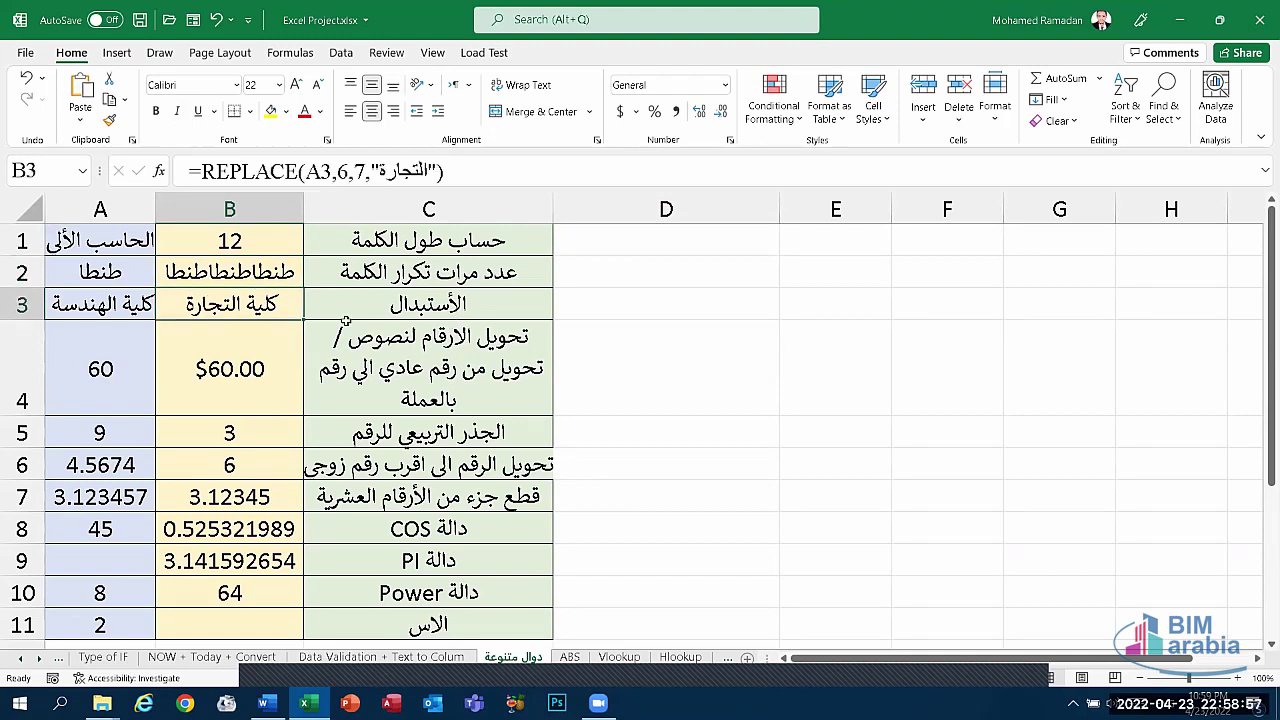
- Begin typing =replace(A3, in D3
double_click(616, 310)
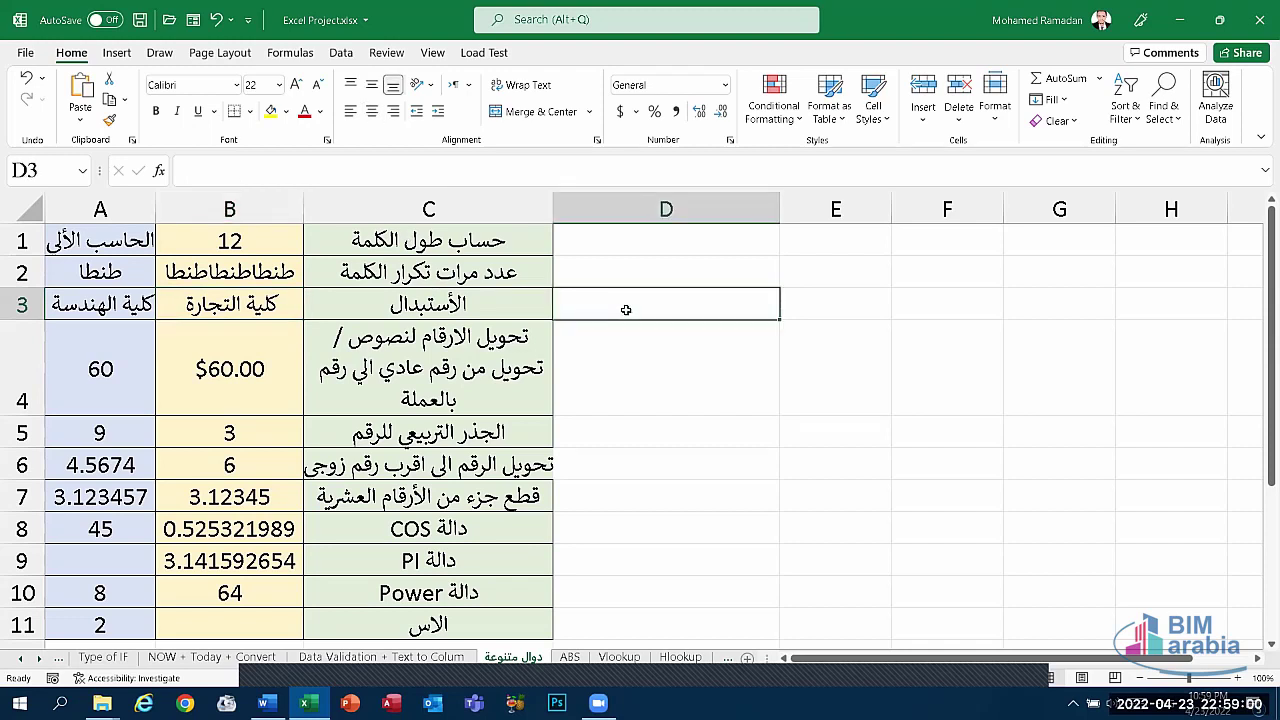
text(=repla)
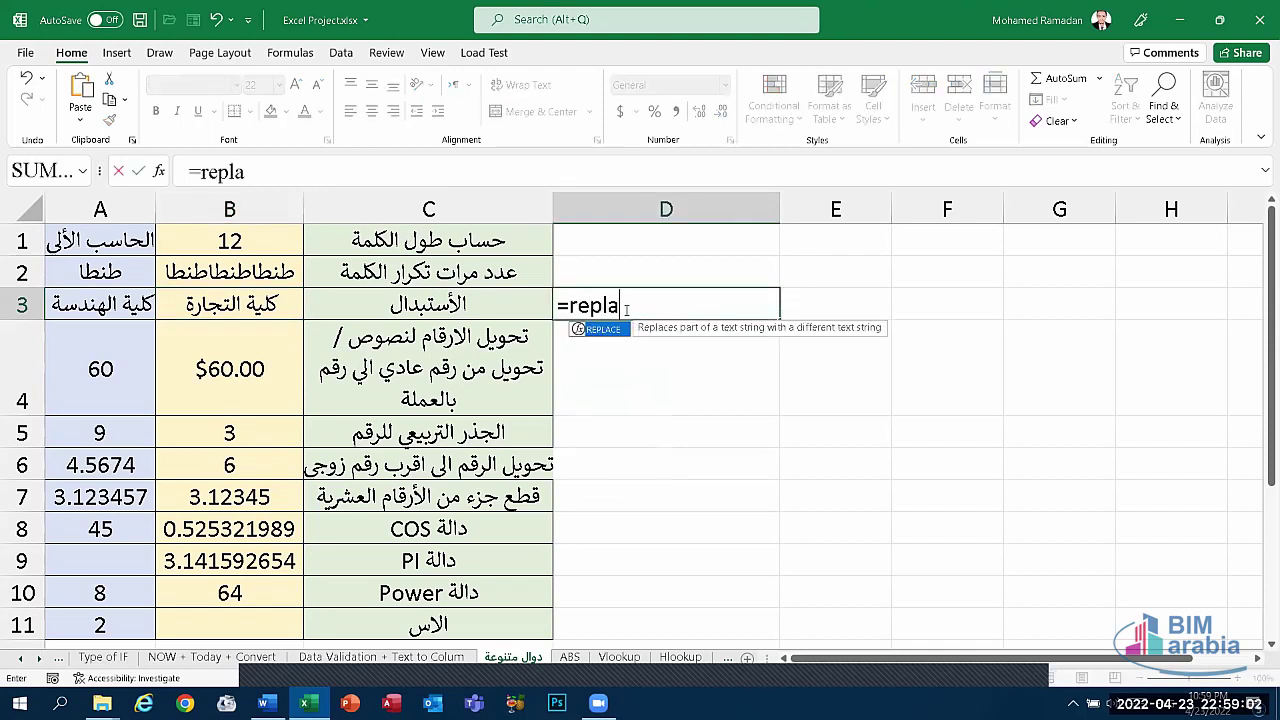
text(ce()
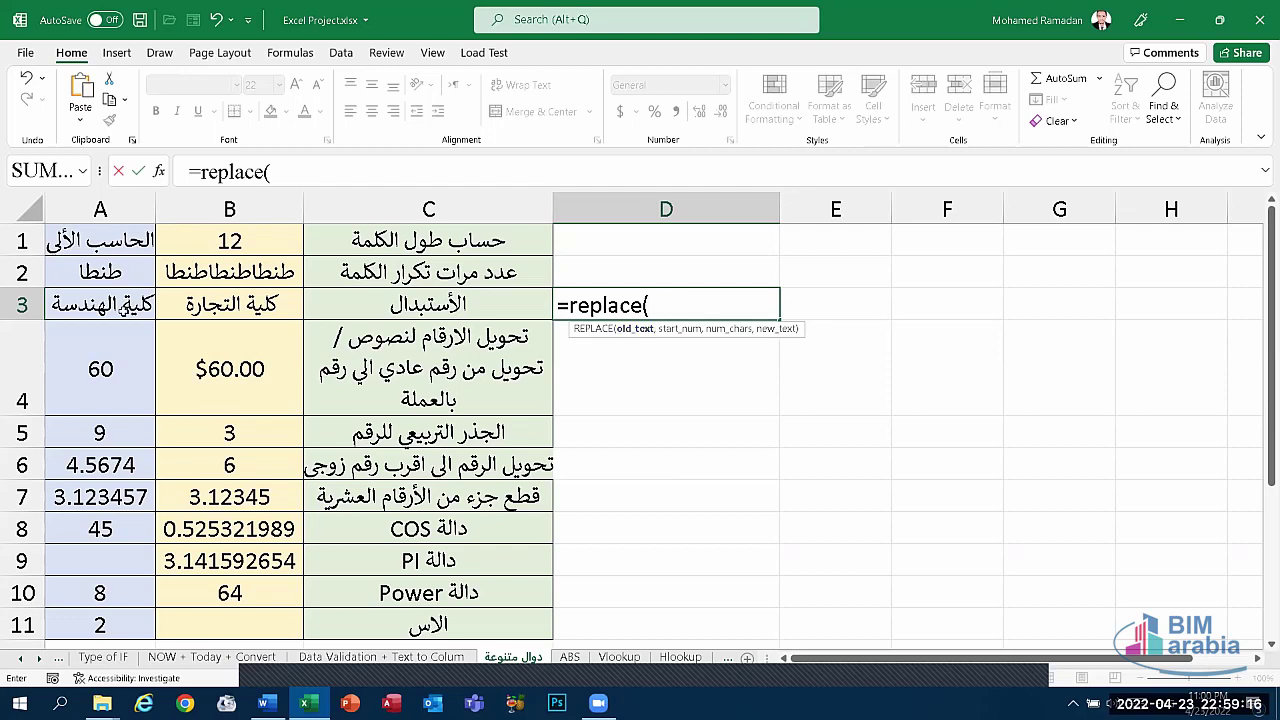
click(121, 308)
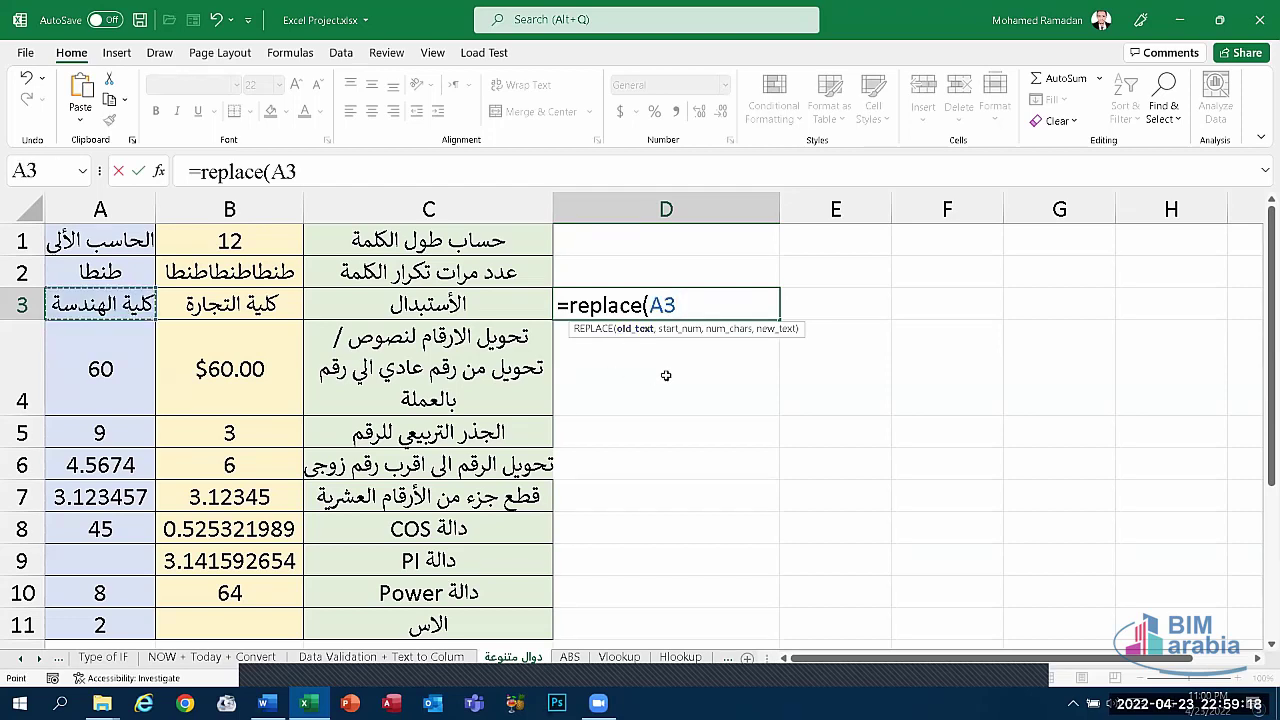
text(,)
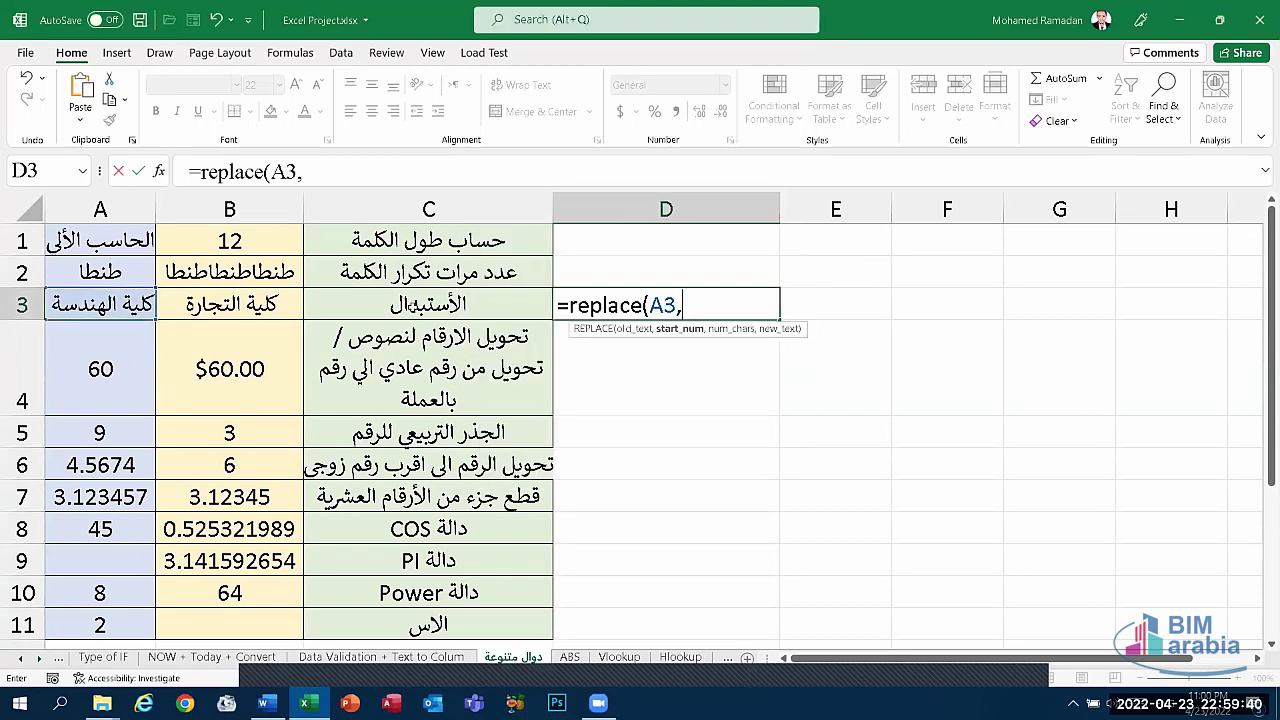
- Cancel the unfinished D3 entry and review B3's existing REPLACE formula without changing it
key(Escape)
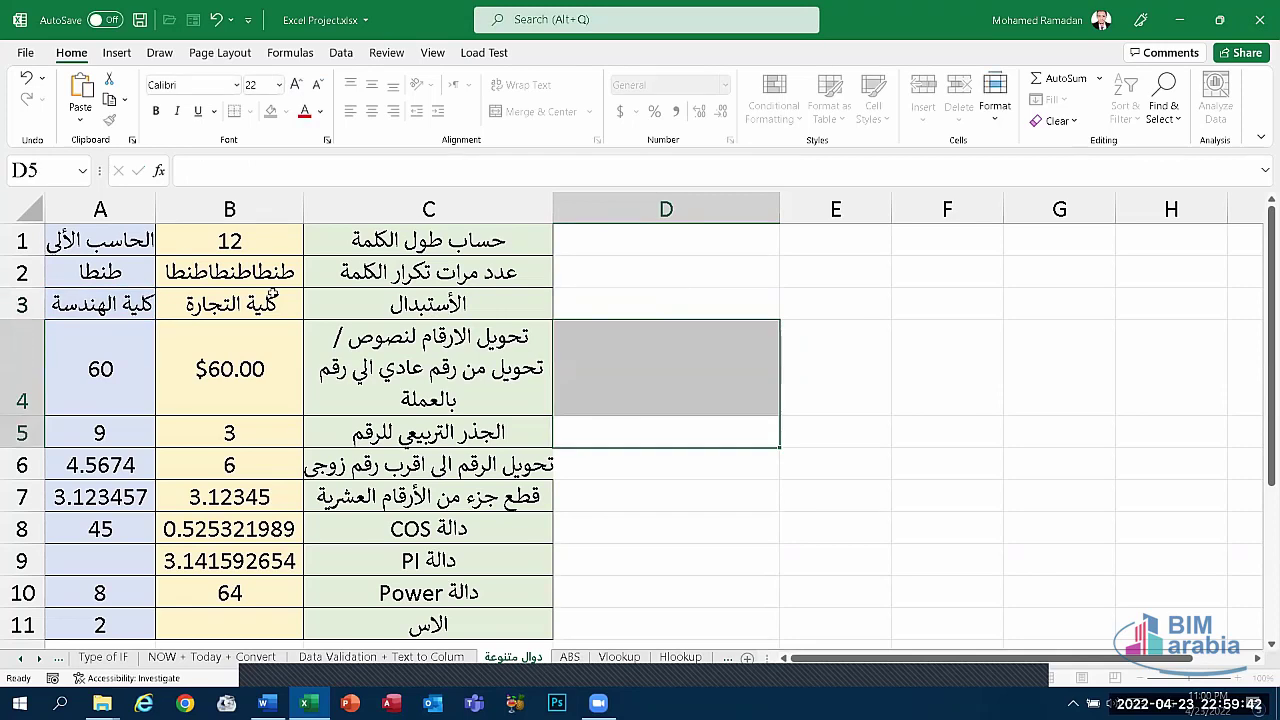
click(229, 305)
click(365, 173)
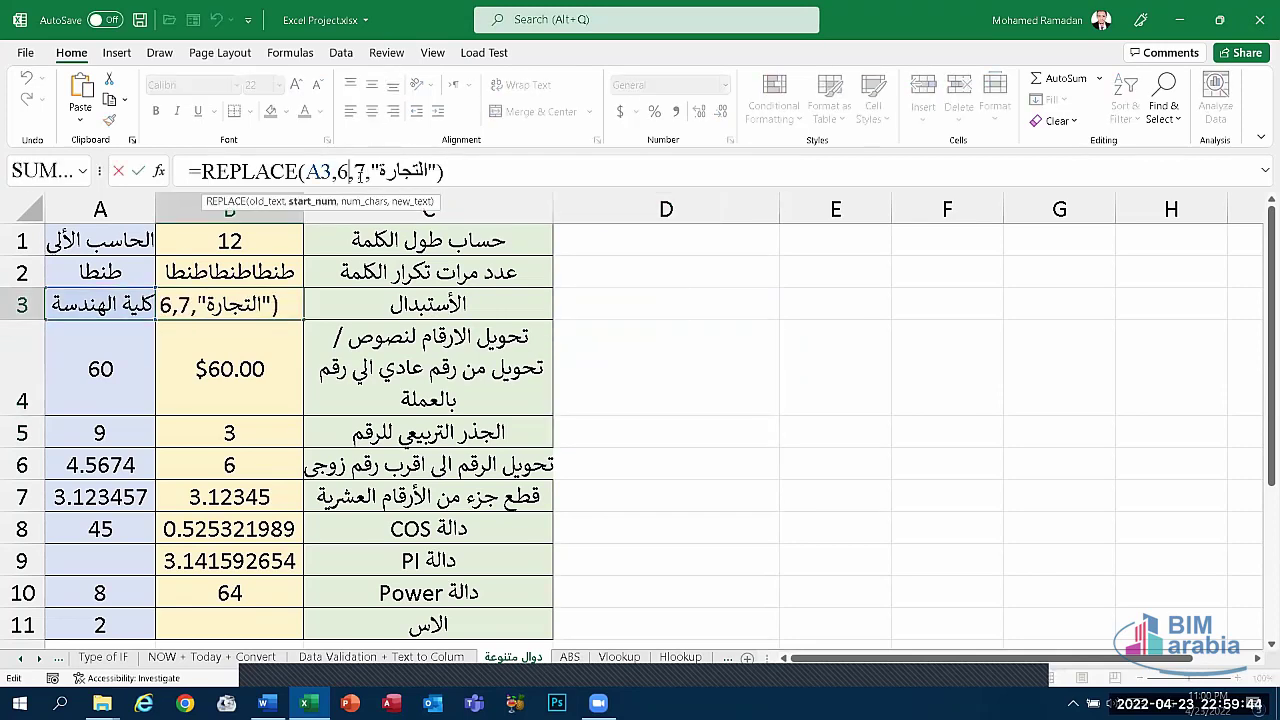
click(365, 172)
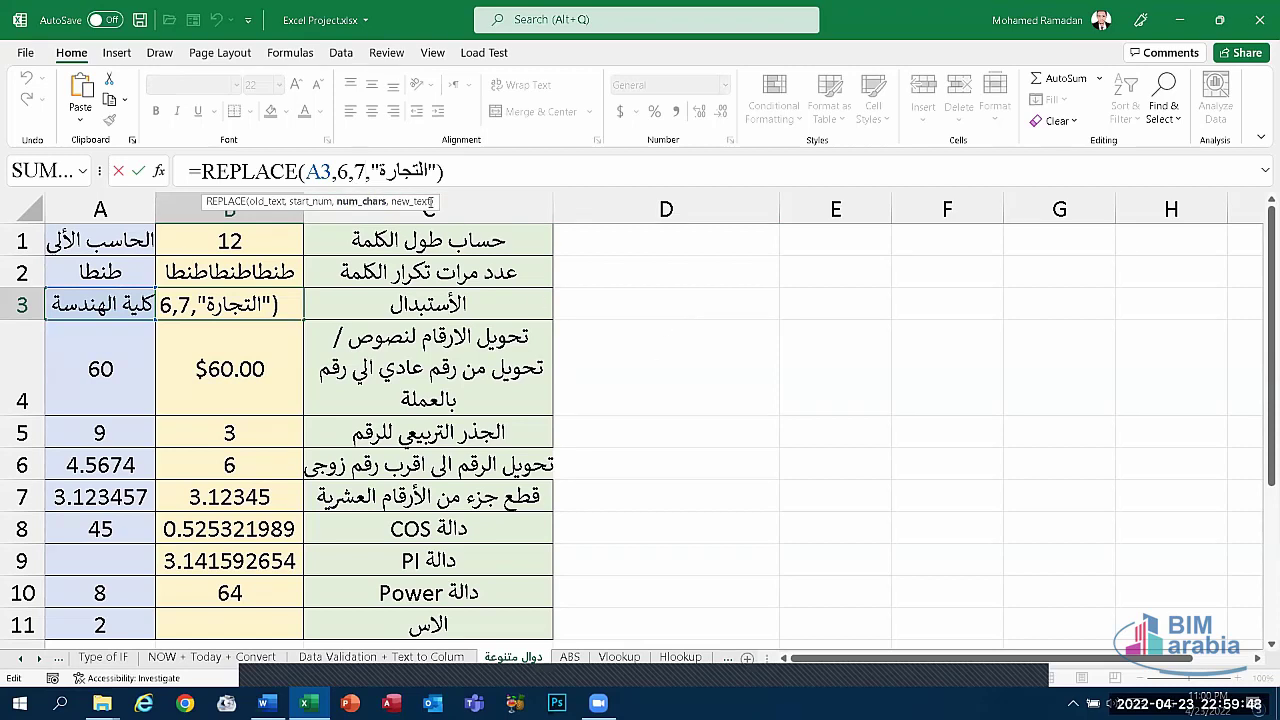
click(465, 180)
key(Return)
- Type =replace(A3,6,7, into D3, using A3's text, start 6 and 7 characters
click(617, 303)
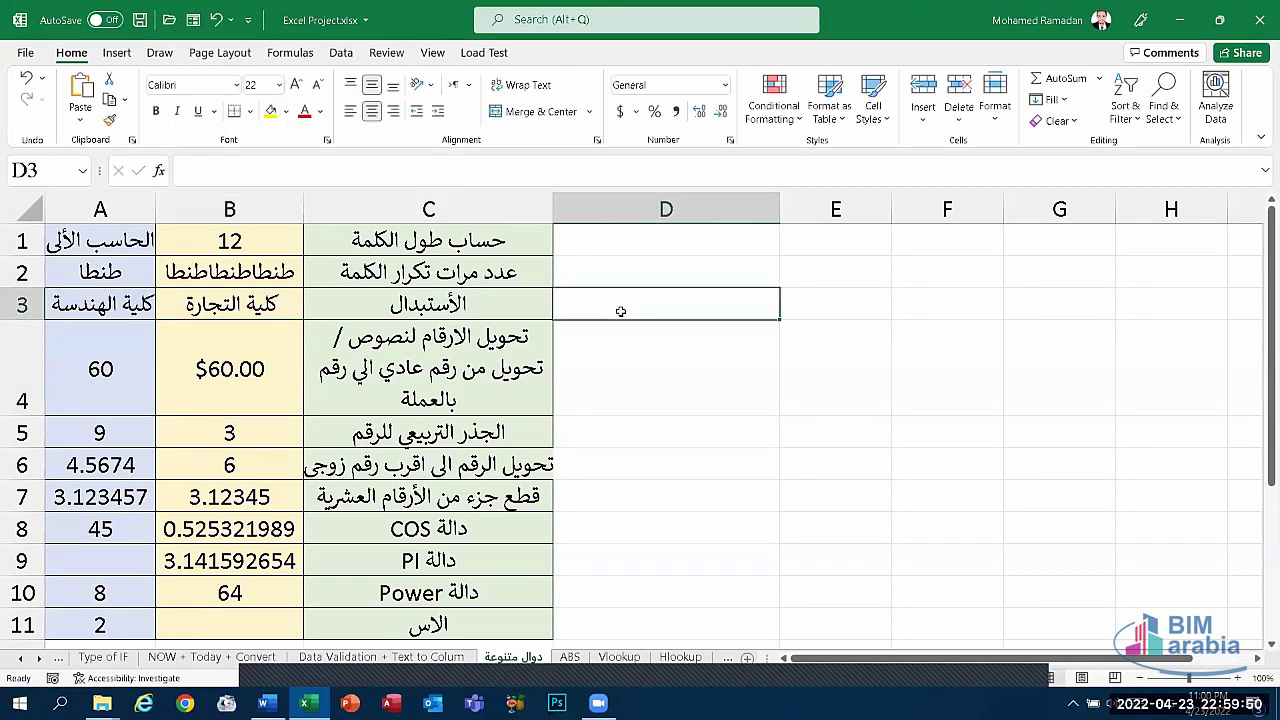
text(=re)
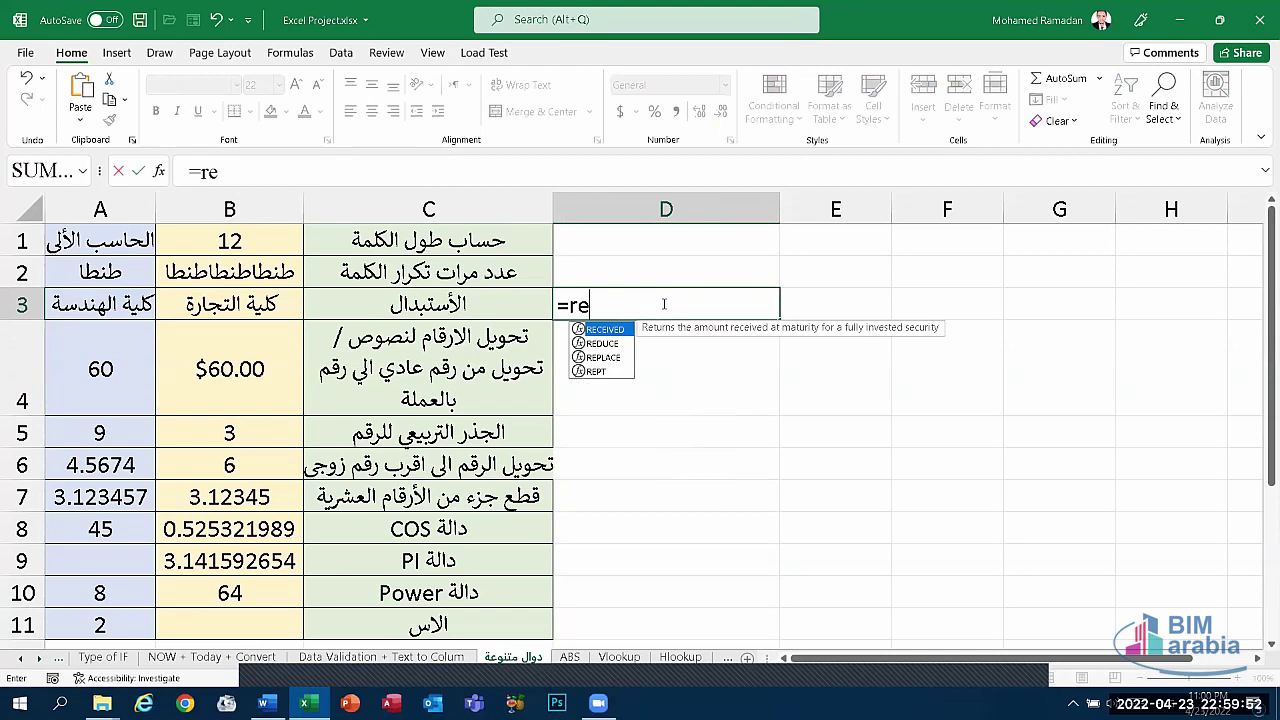
text(place)
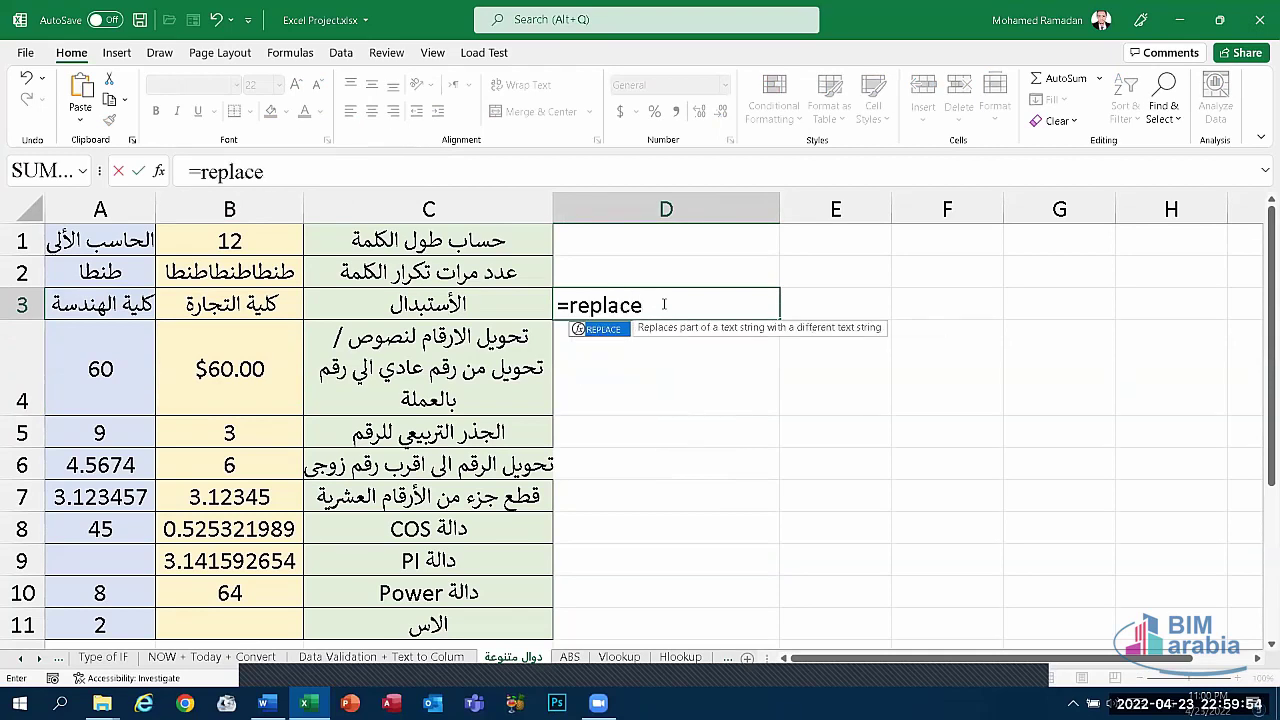
text(()
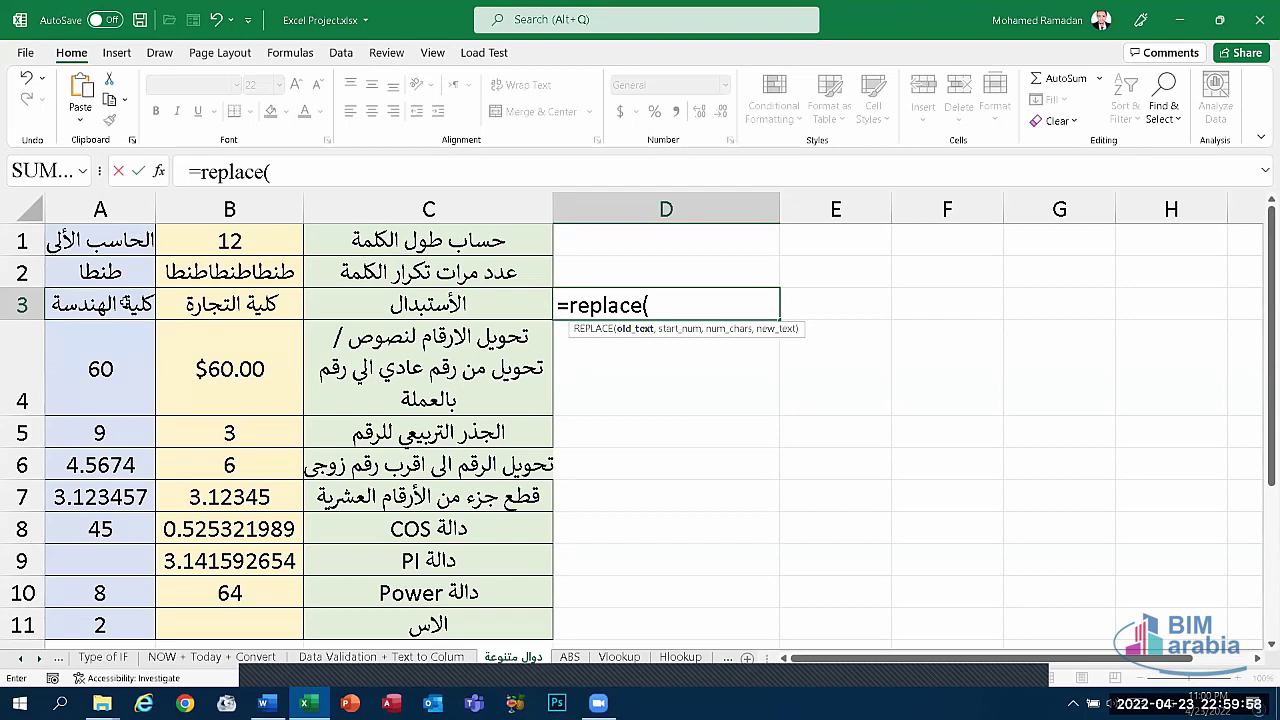
click(116, 305)
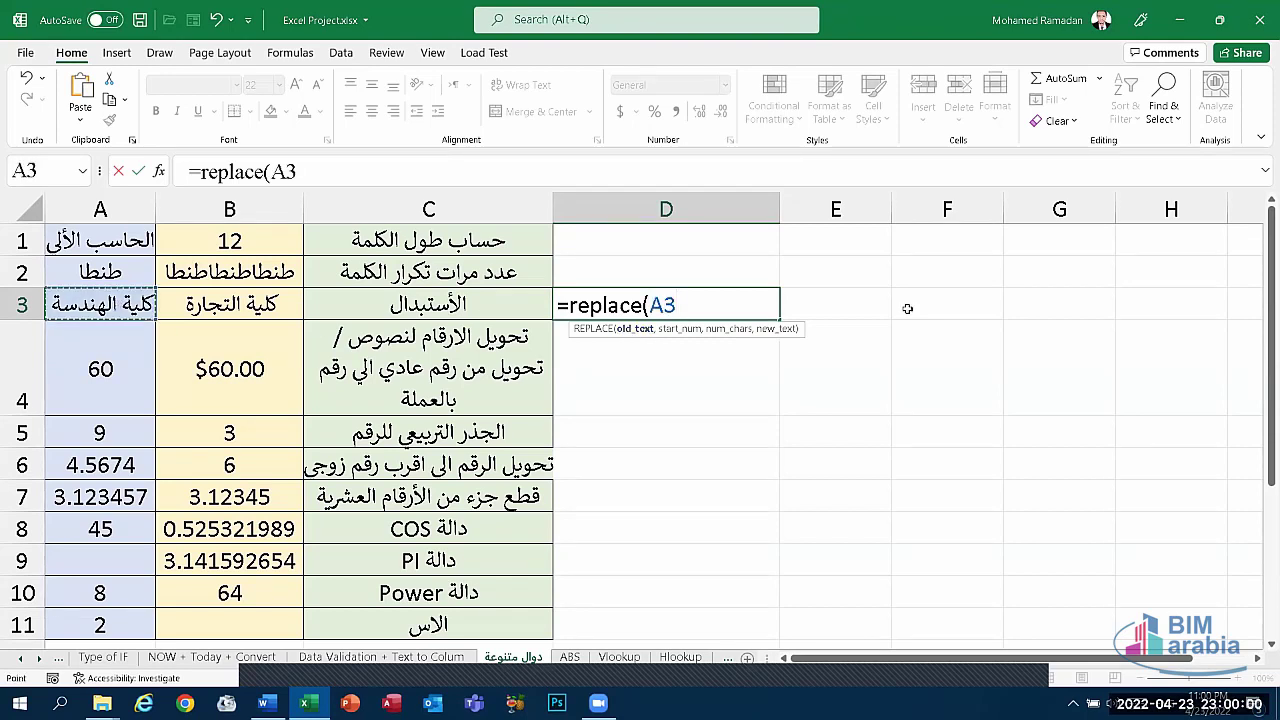
text(,)
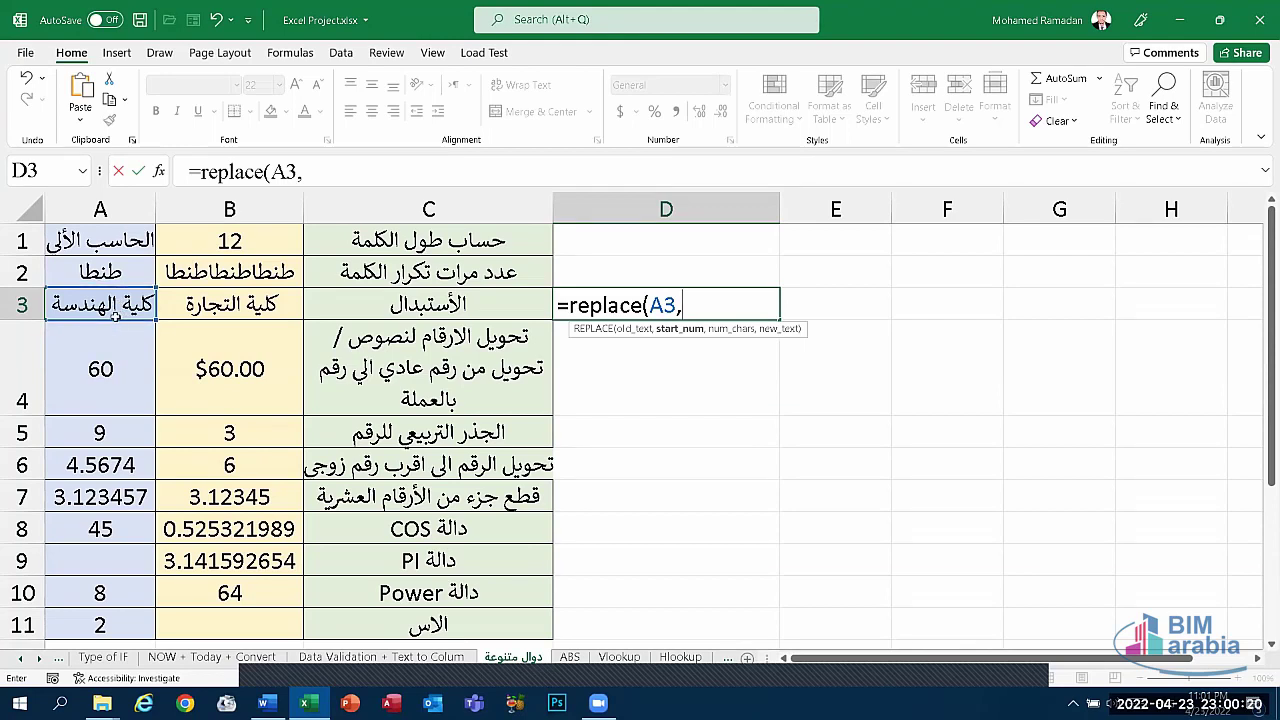
text(6)
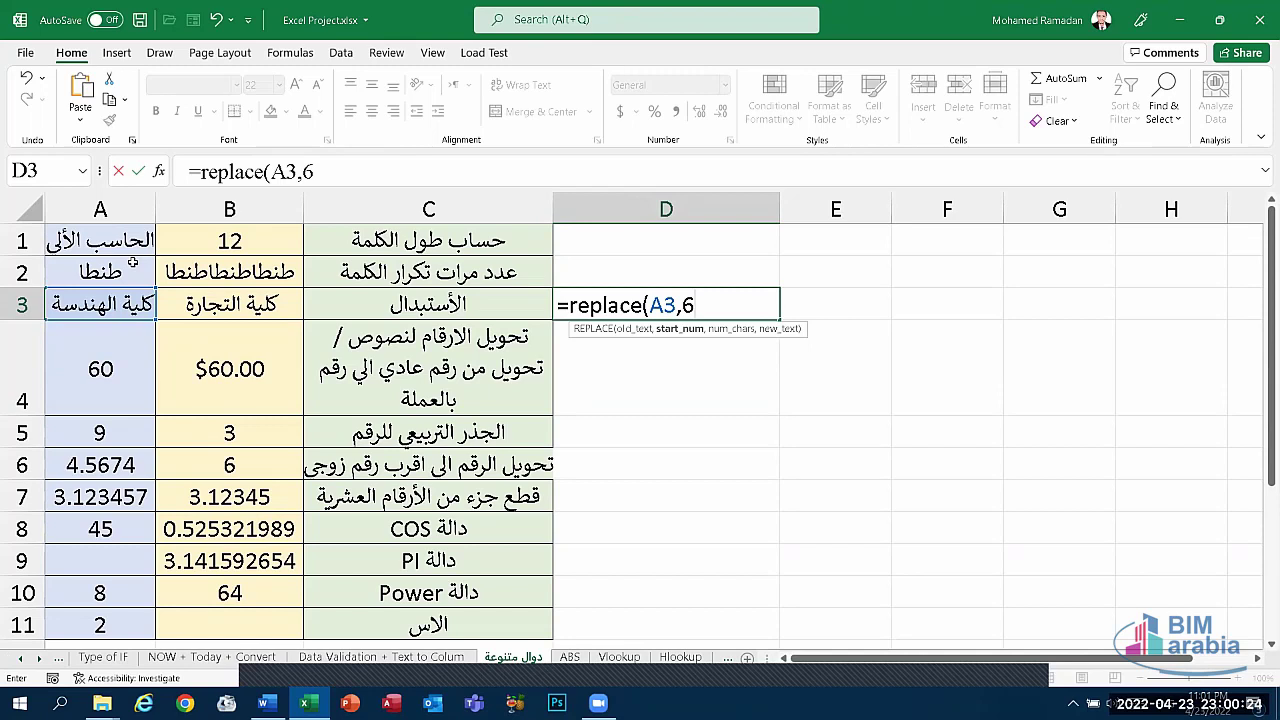
text(,)
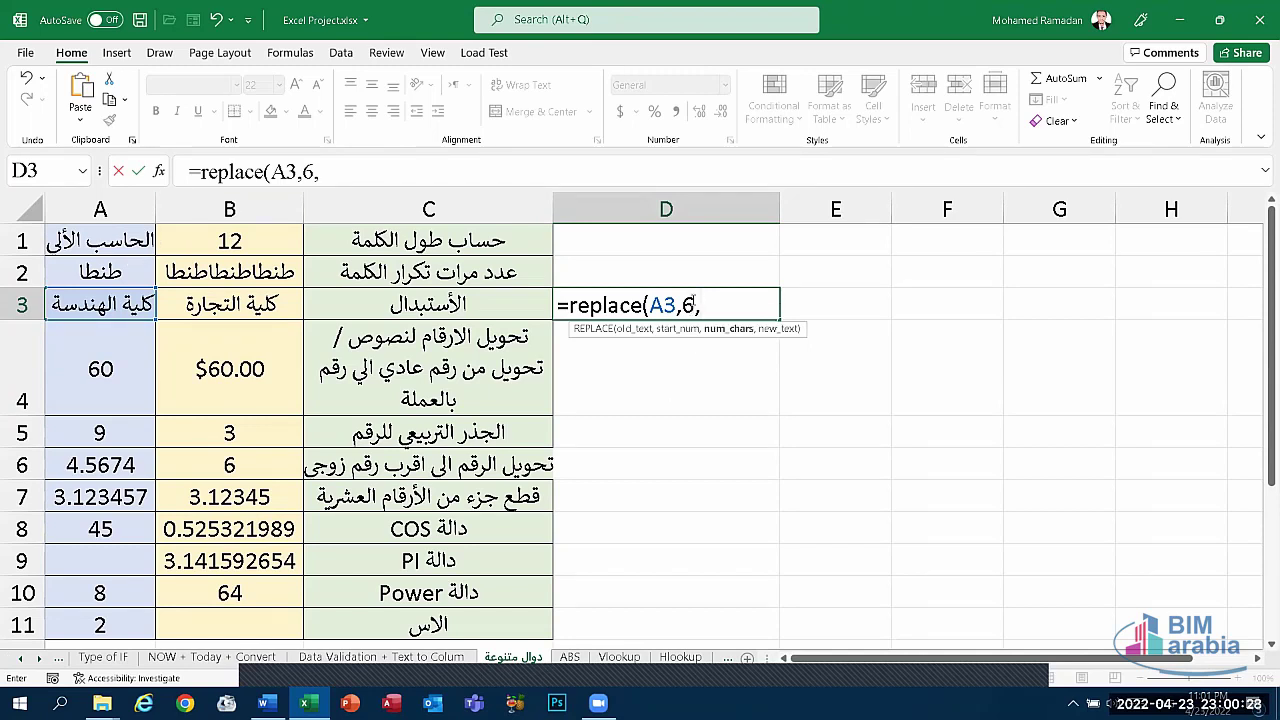
click(694, 304)
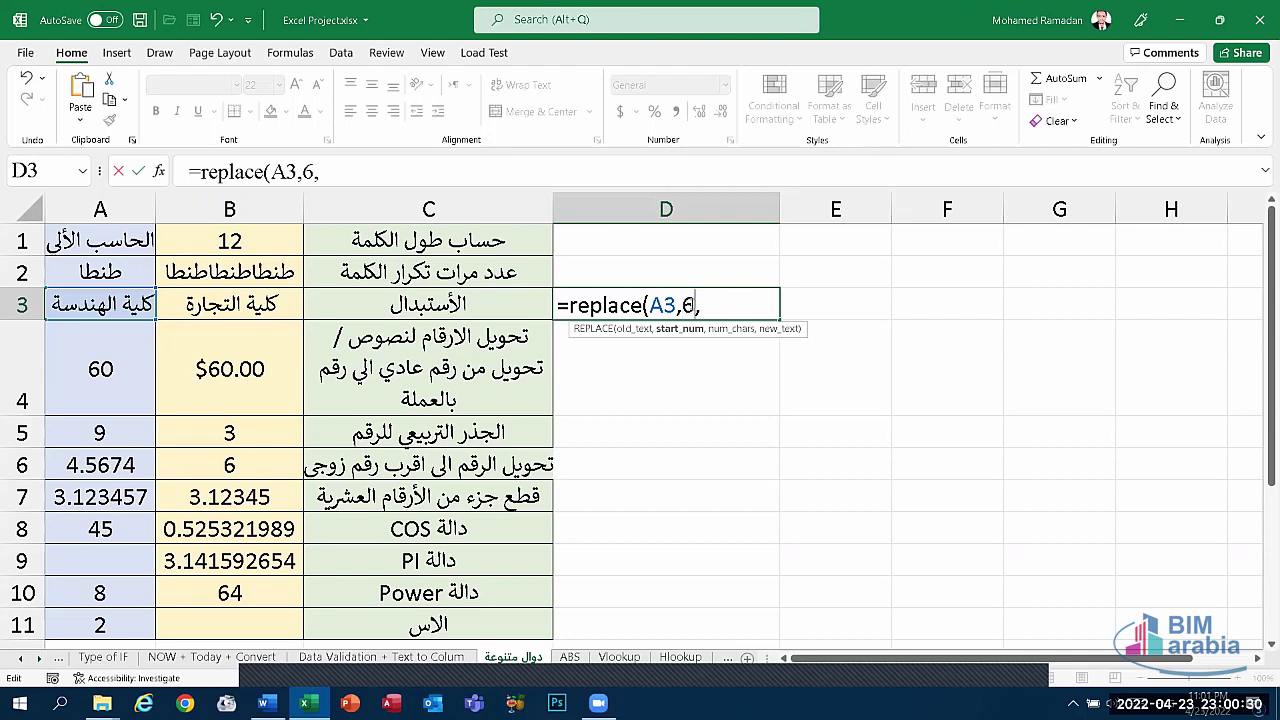
click(704, 305)
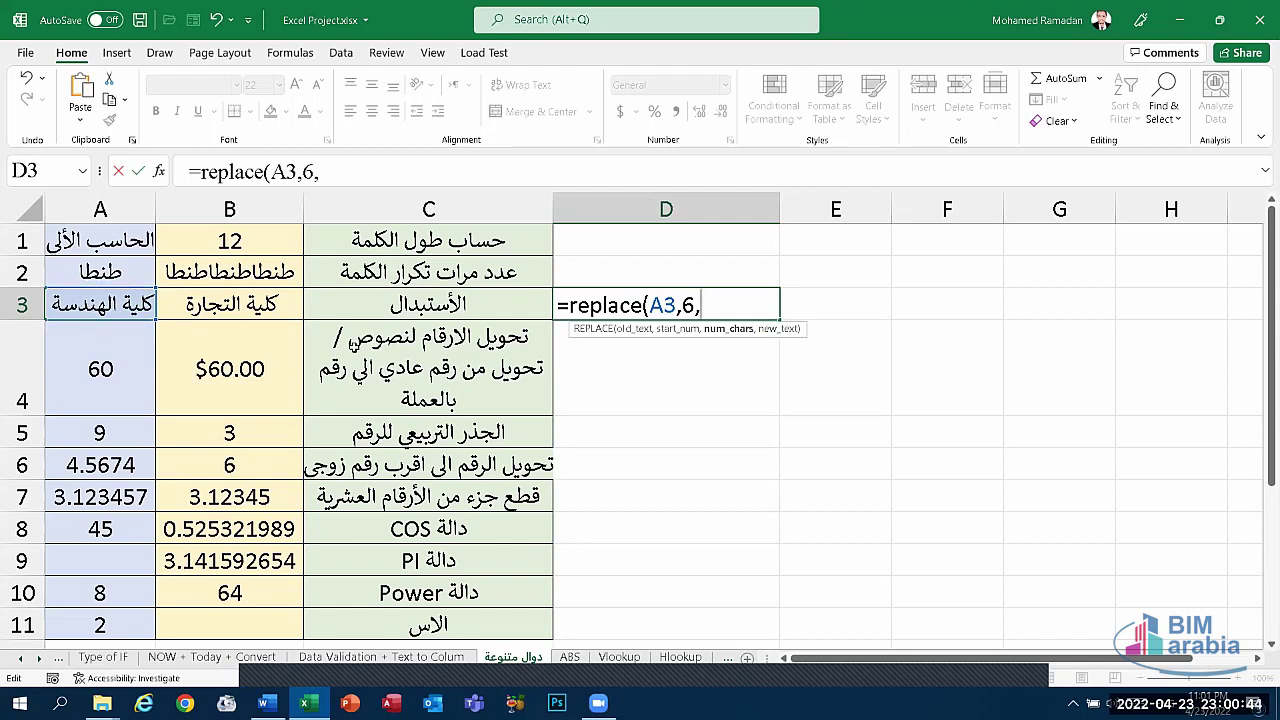
text(7)
text(,)
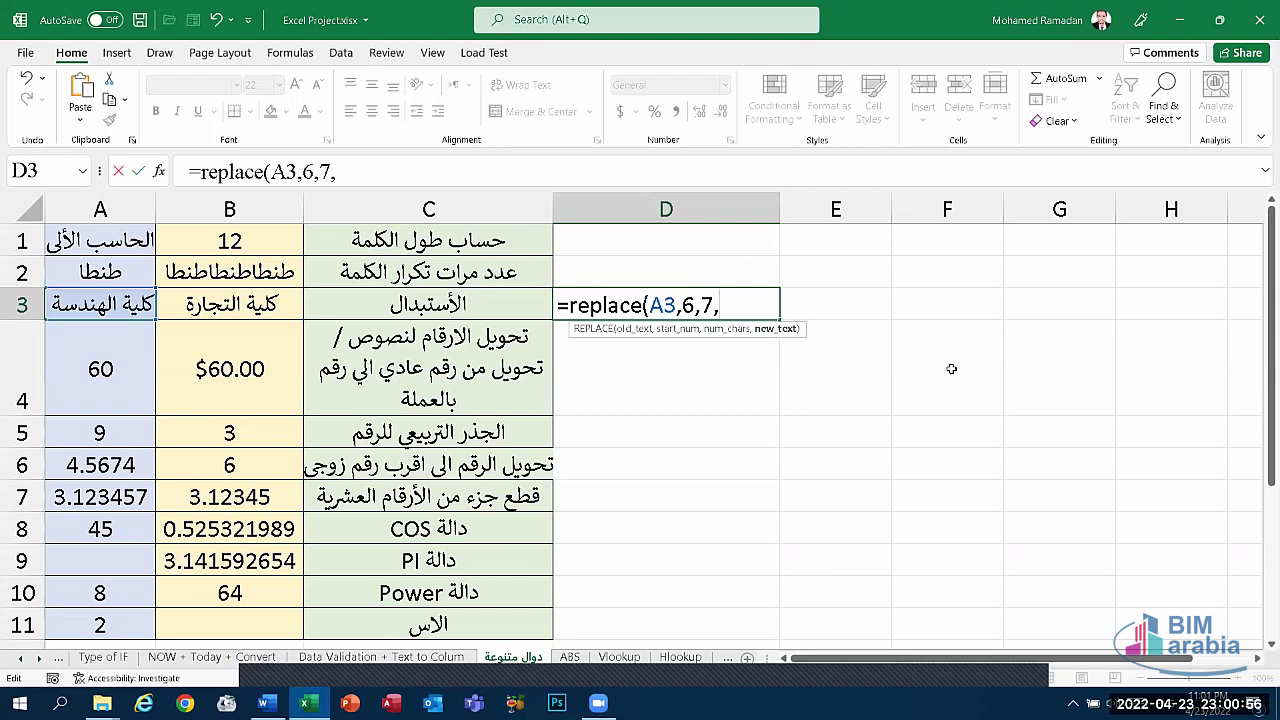
- Finish D3 as =REPLACE(A3,6,7,"التجارة") so it returns كلية التجارة
text(")
key(super+space)
text(التجارة)
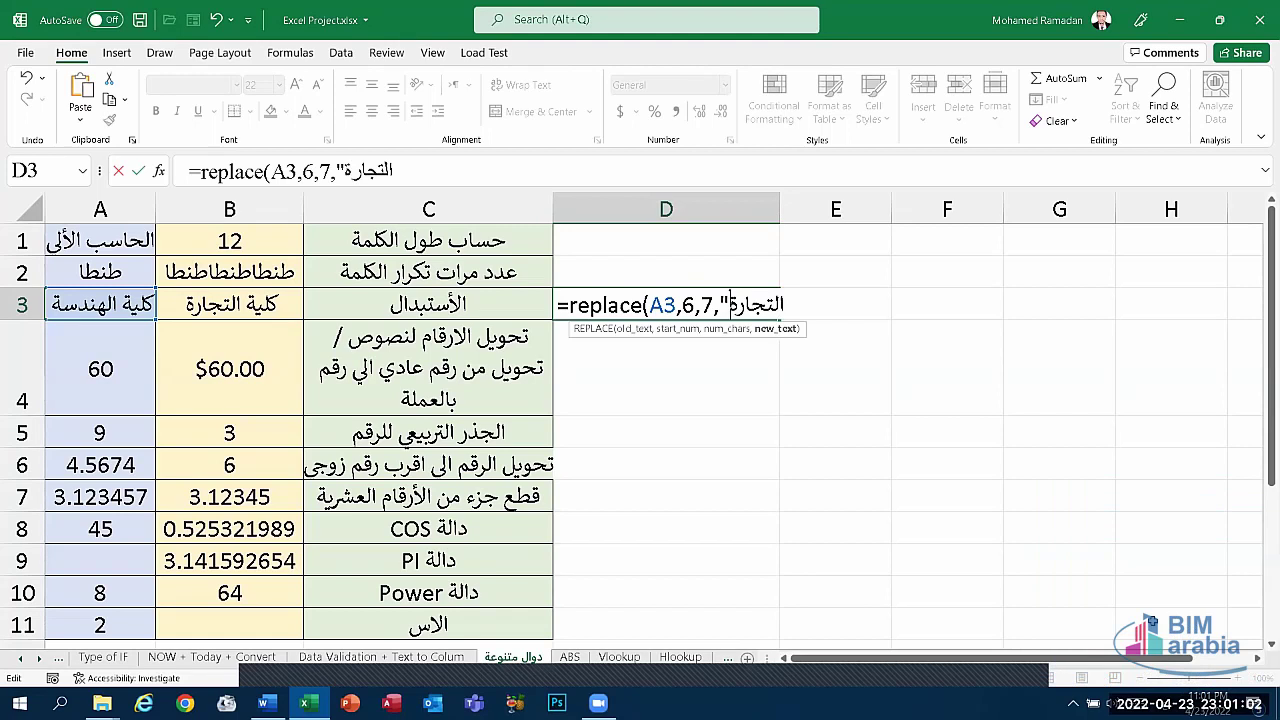
text("()
key(BackSpace)
text())
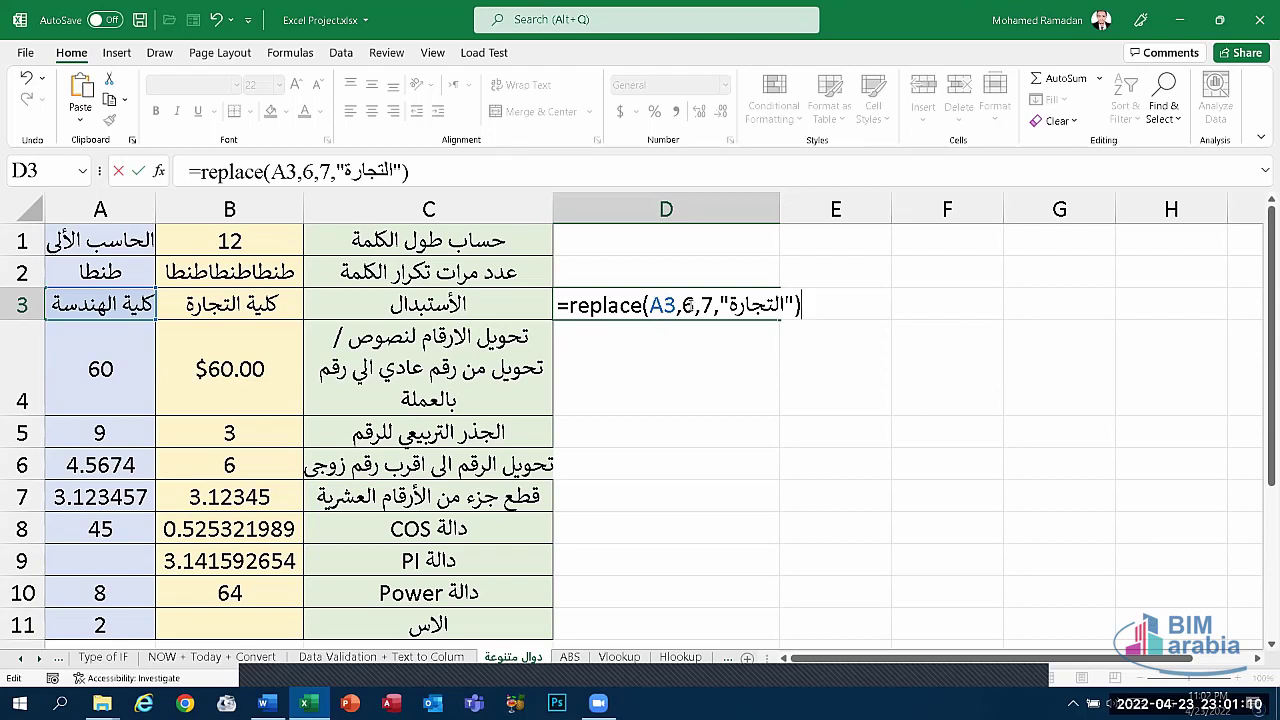
click(688, 305)
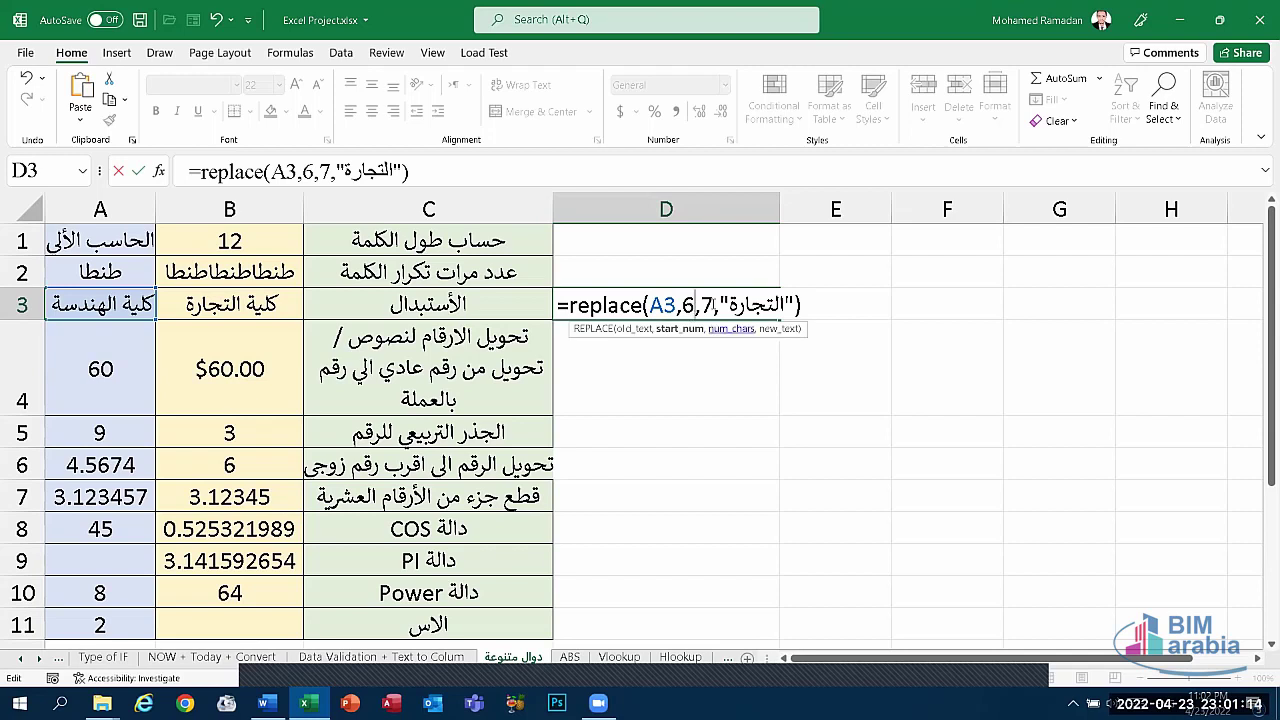
click(705, 306)
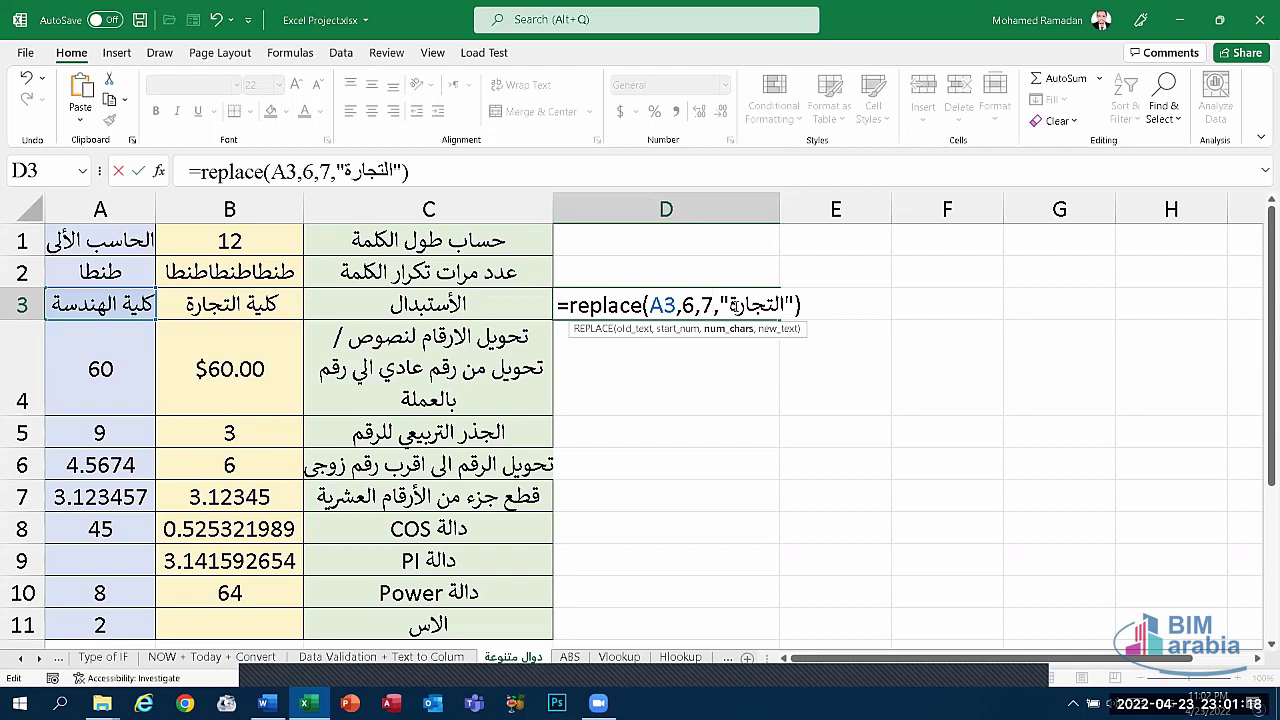
click(716, 305)
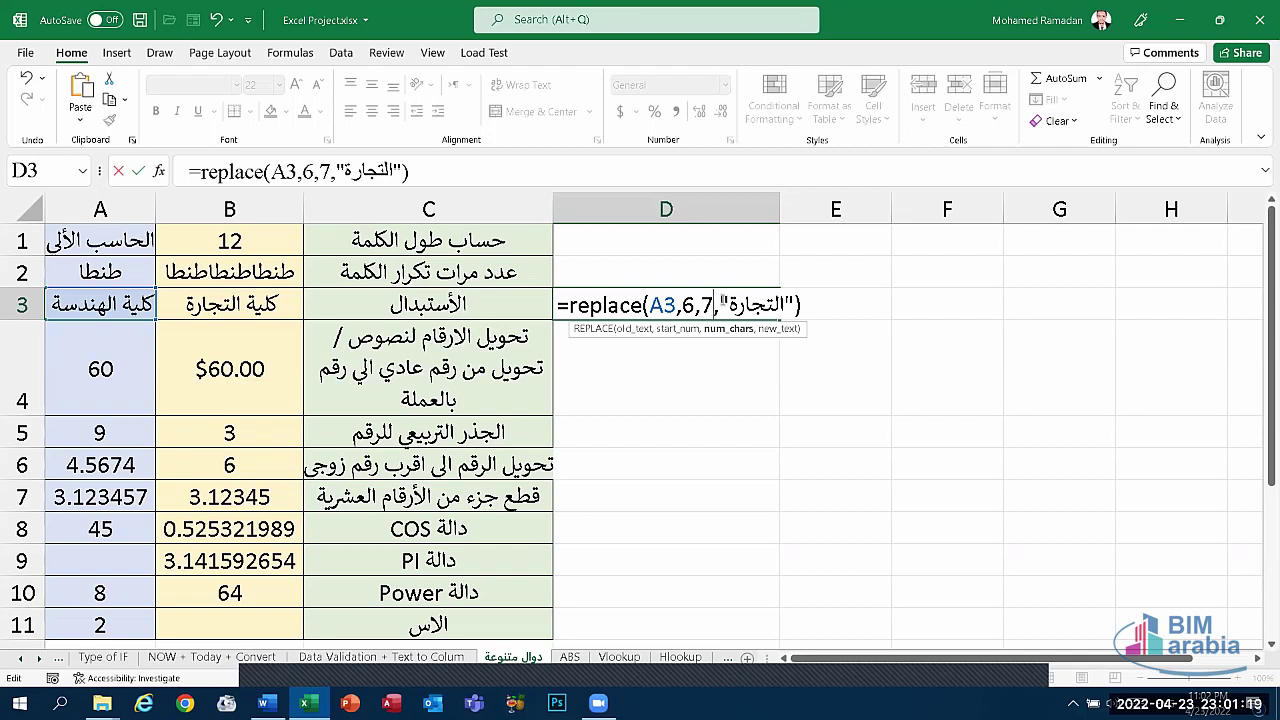
click(806, 308)
key(Return)
click(748, 304)
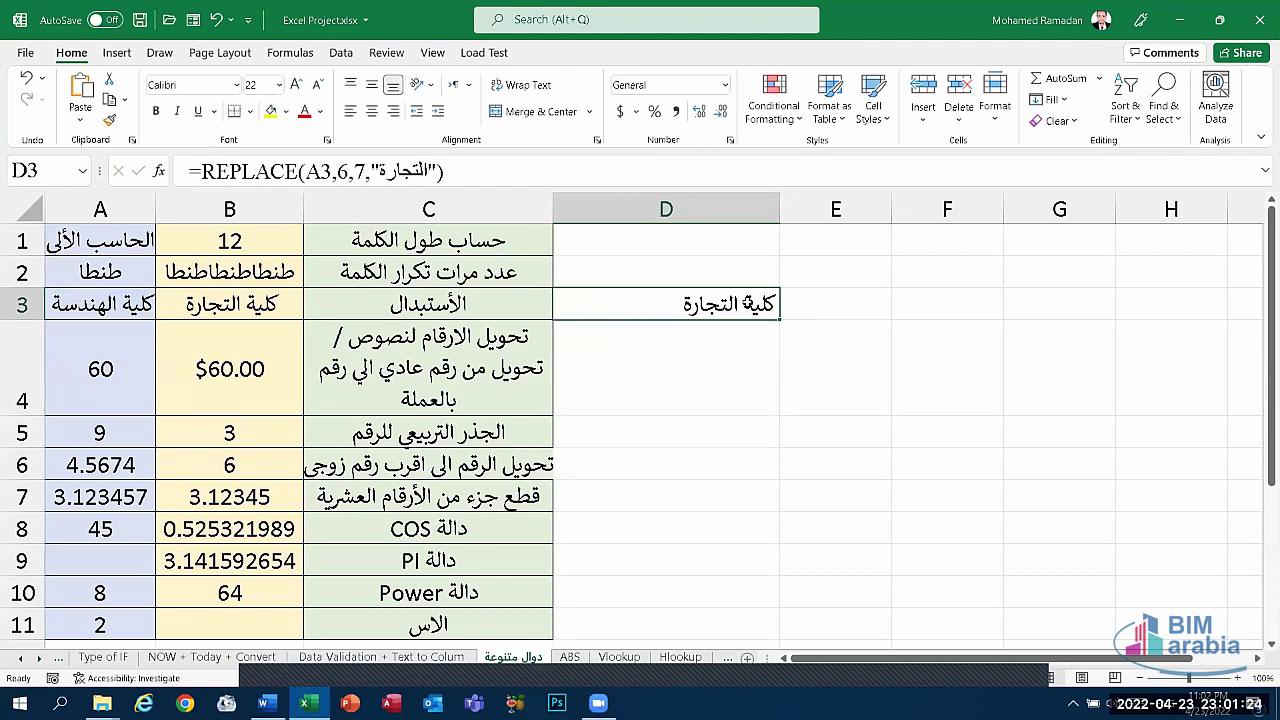
- Clear D3, then enter =DOLLAR(A4) in D4 to show $60.00
key(Delete)
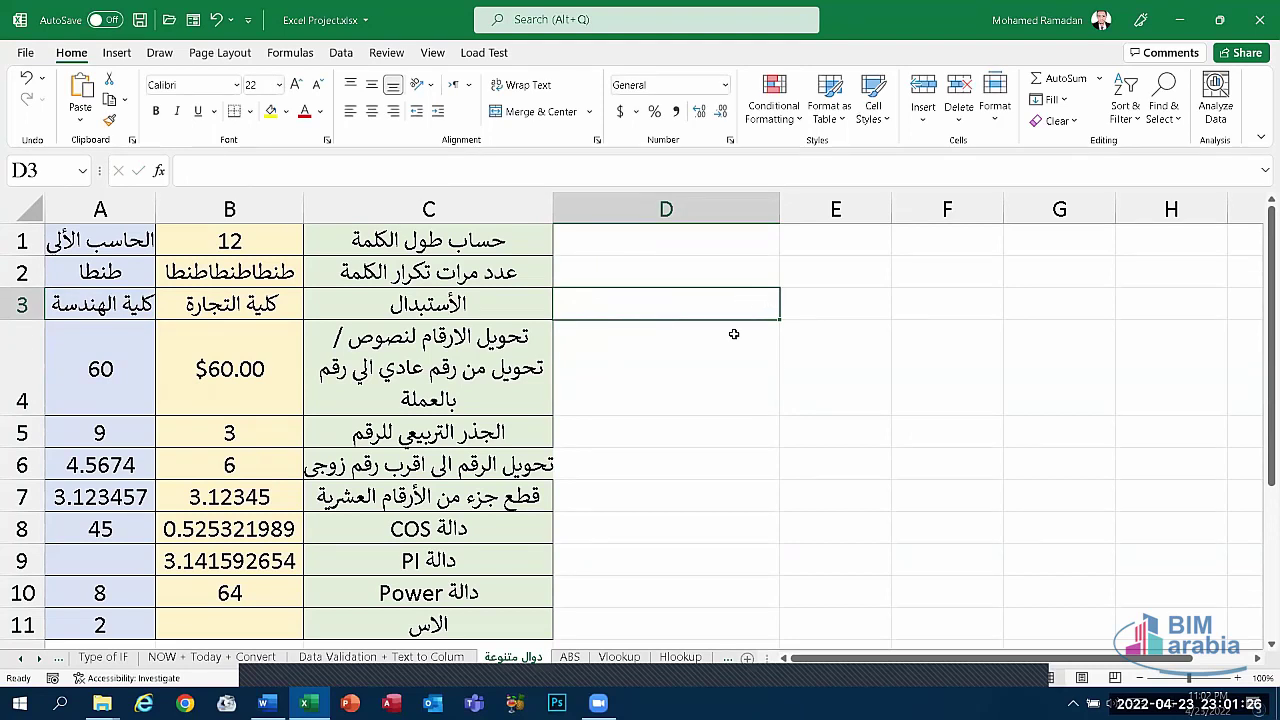
click(690, 359)
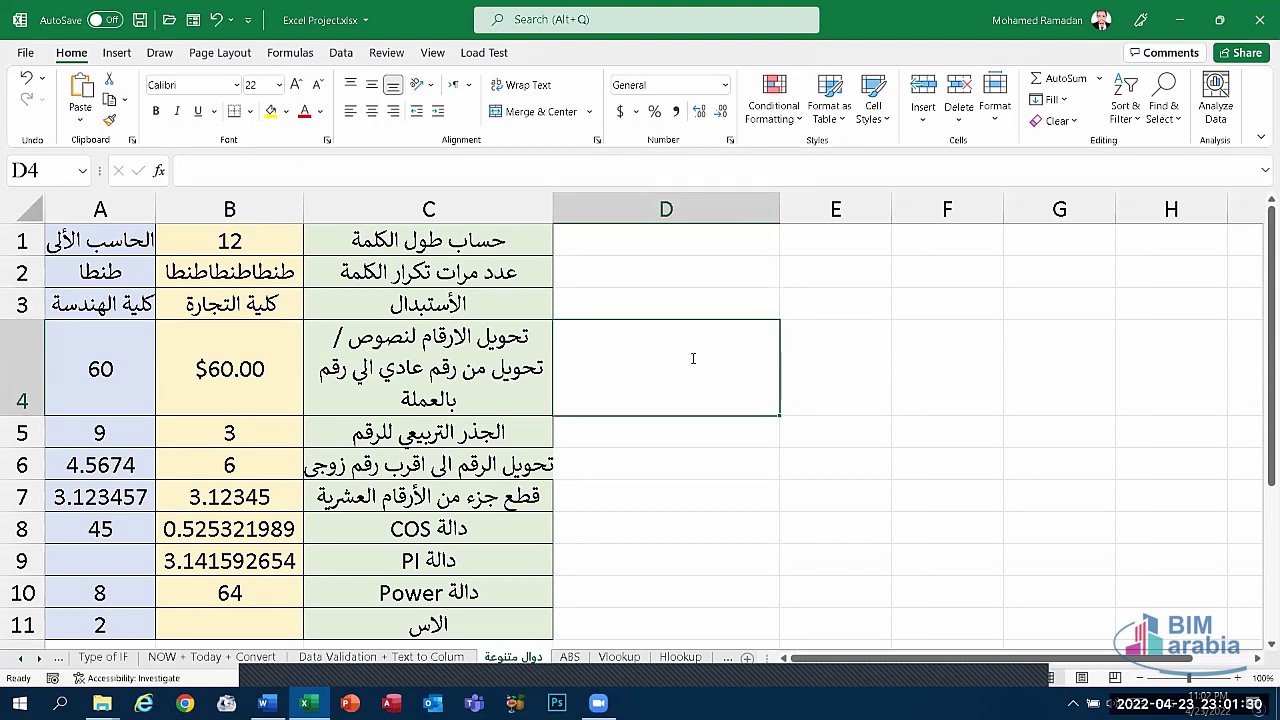
text(=do)
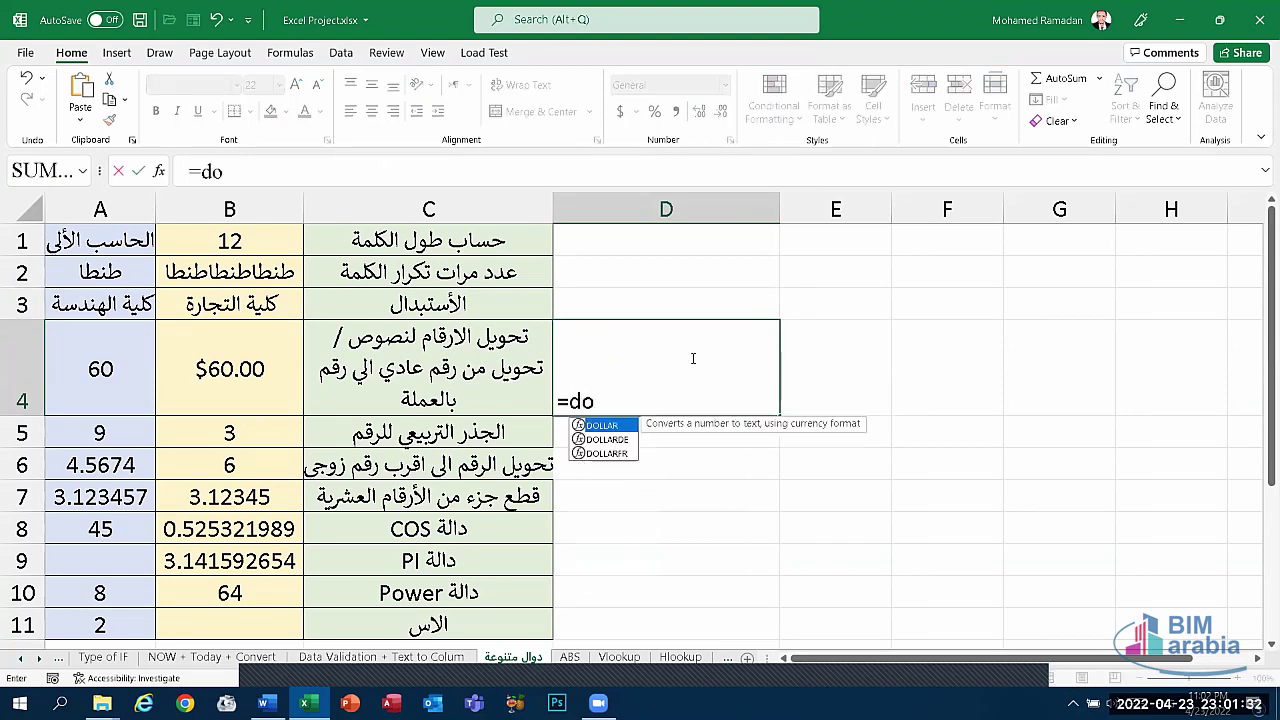
text(llar)
text(()
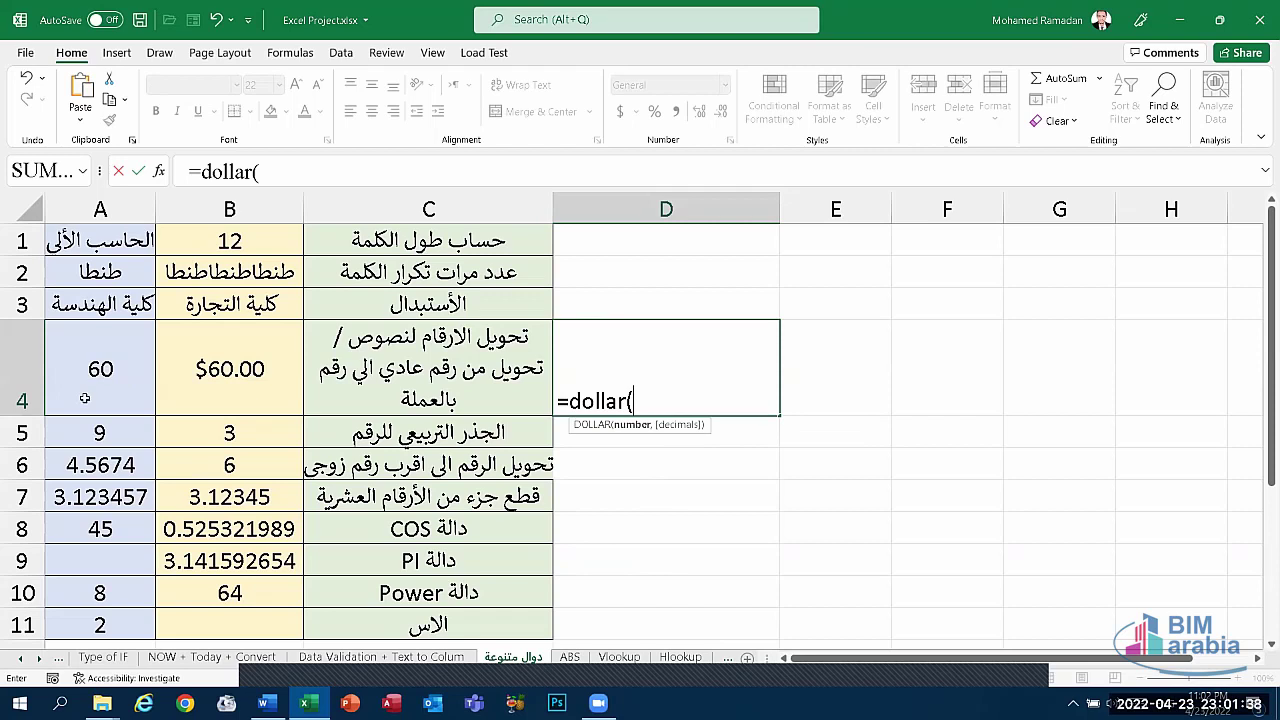
click(100, 372)
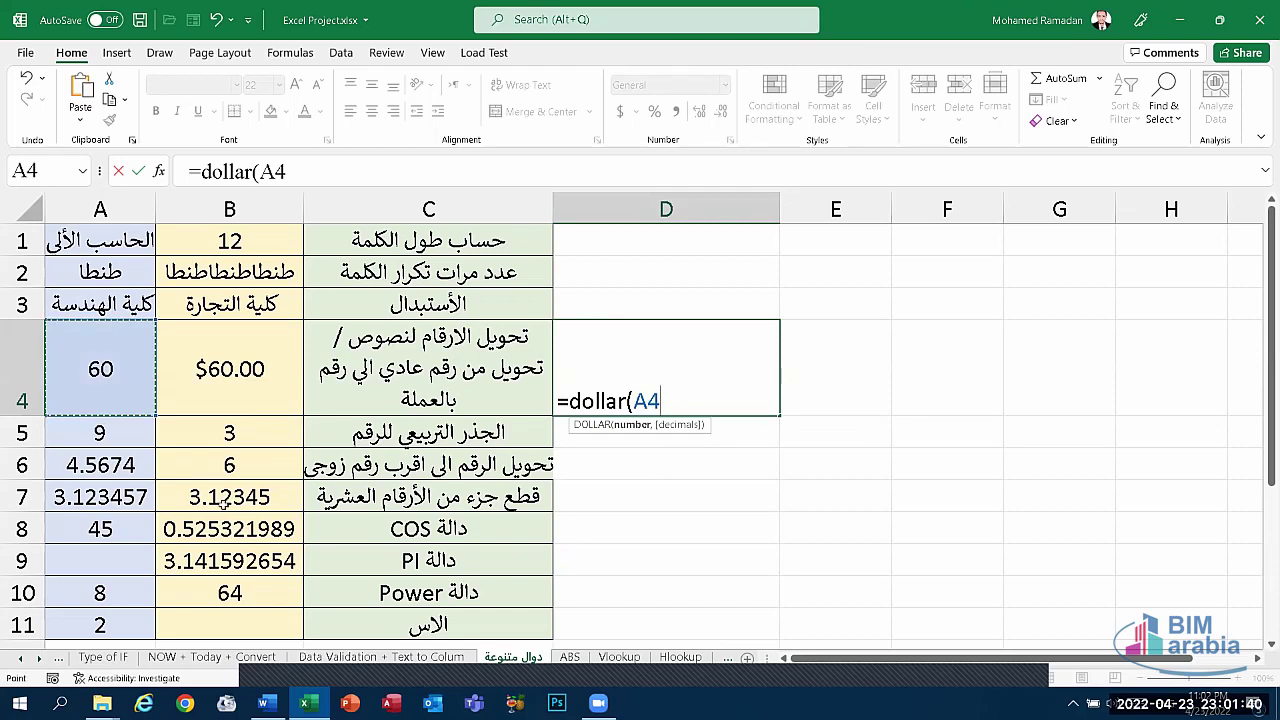
key(Return)
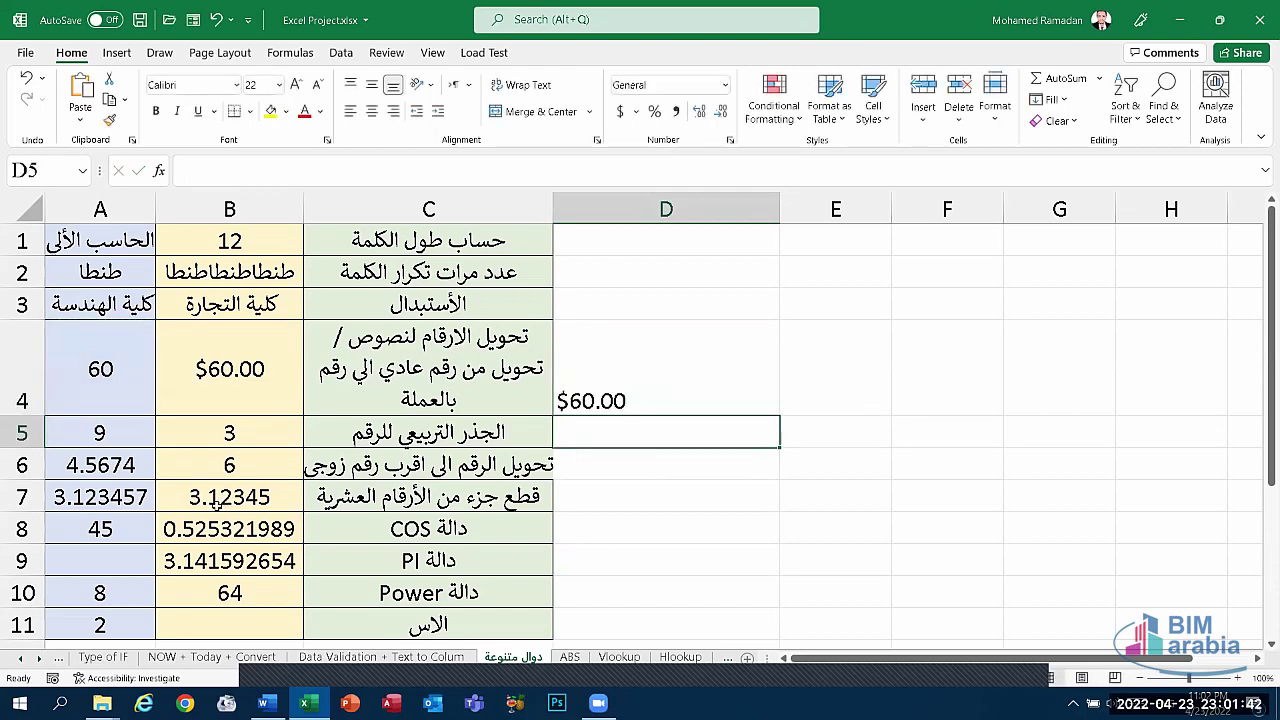
- Undo the DOLLAR formula so D4 is empty again
click(616, 344)
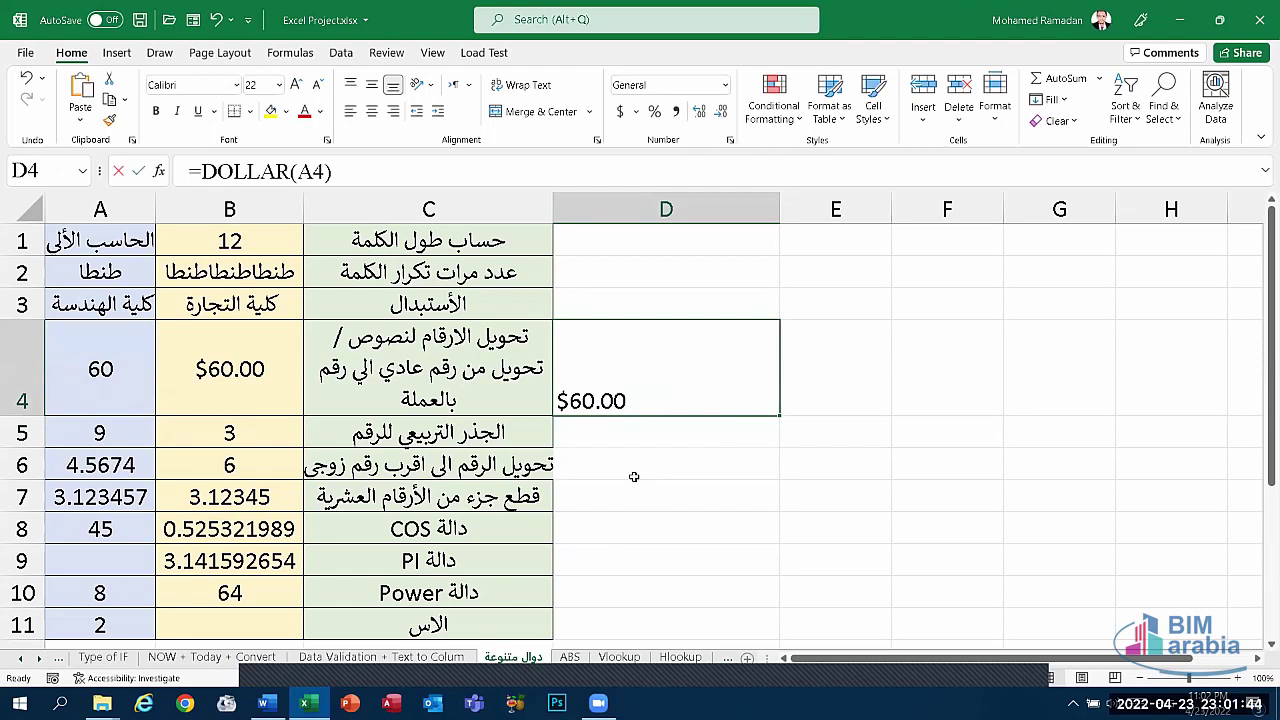
key(ctrl+z)
click(625, 462)
click(631, 390)
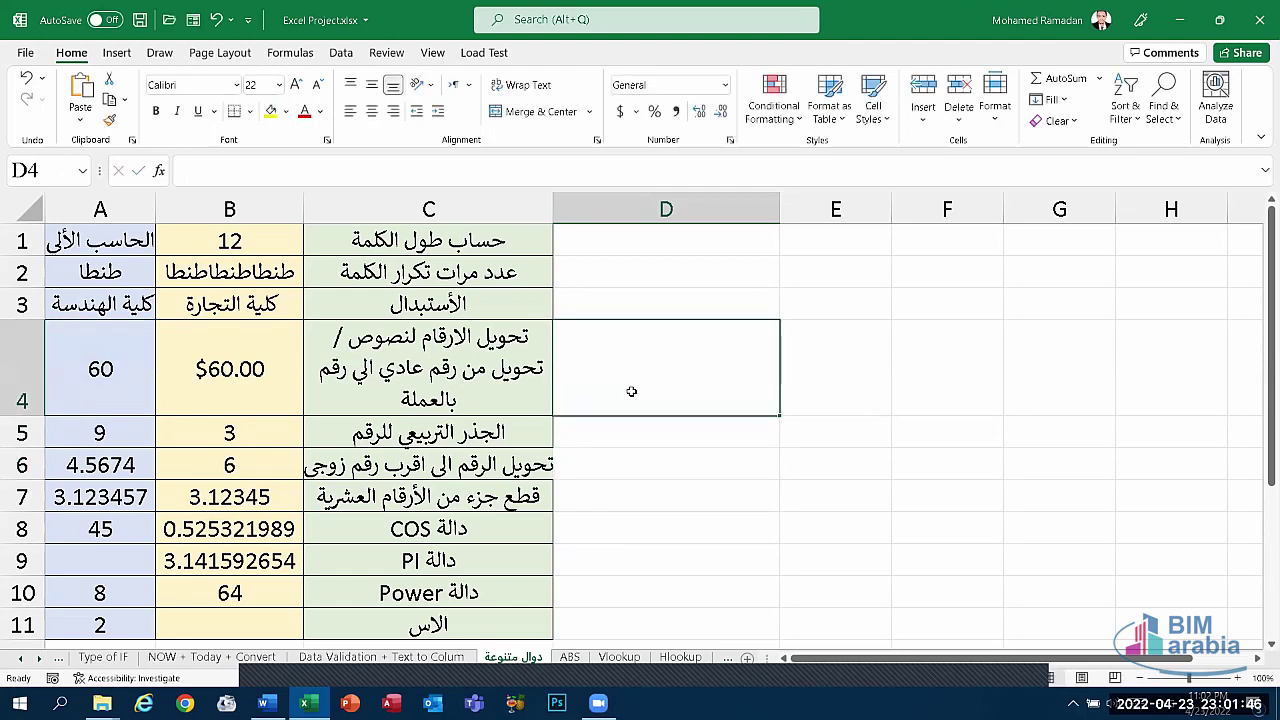
text(=)
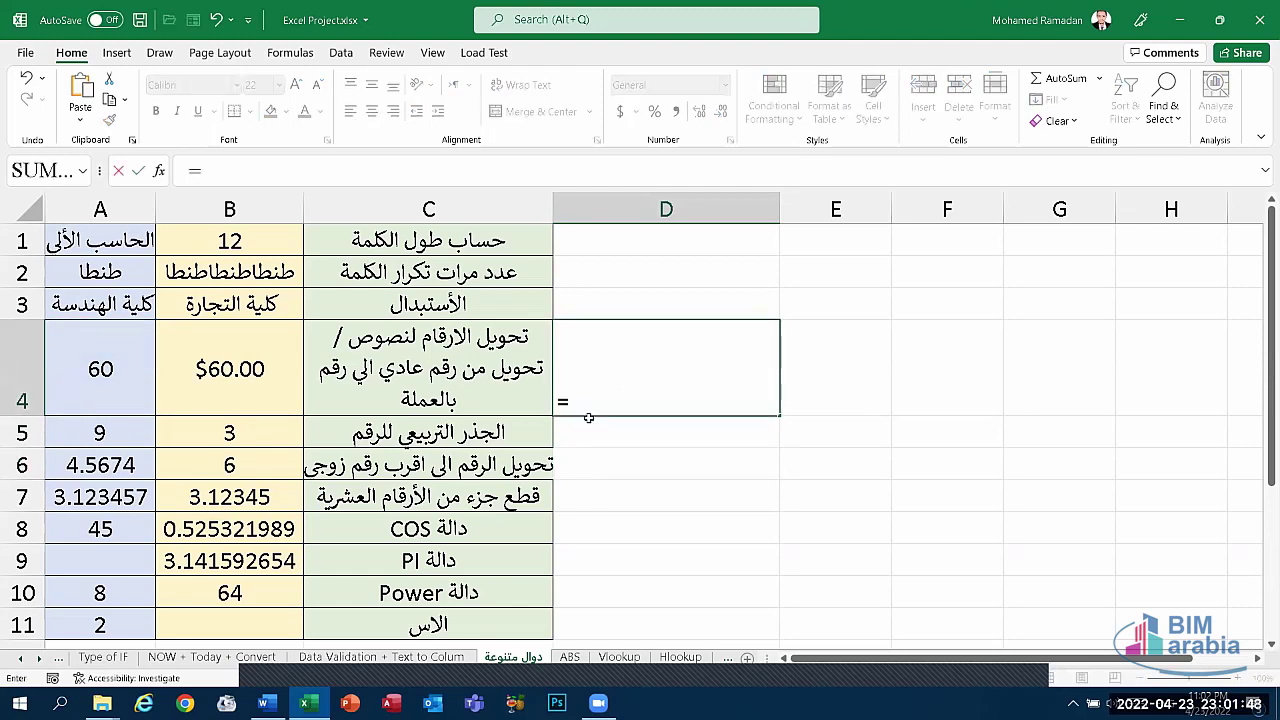
text(dollar)
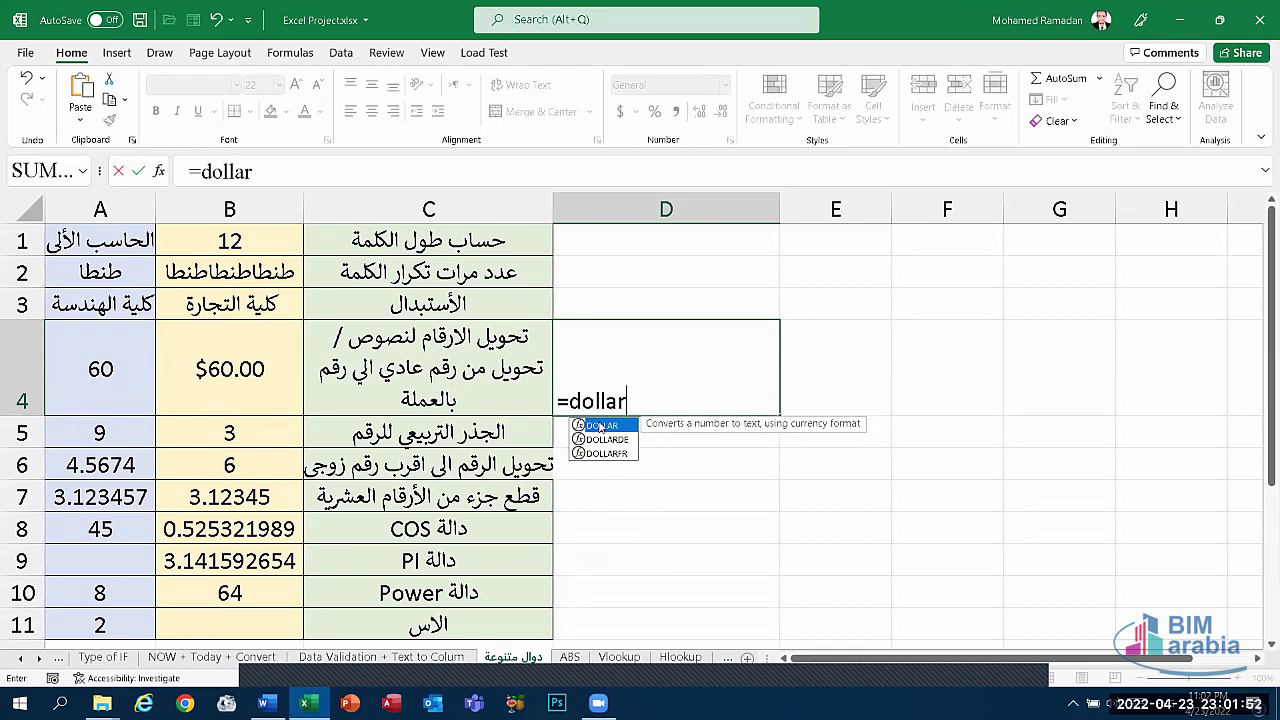
text(()
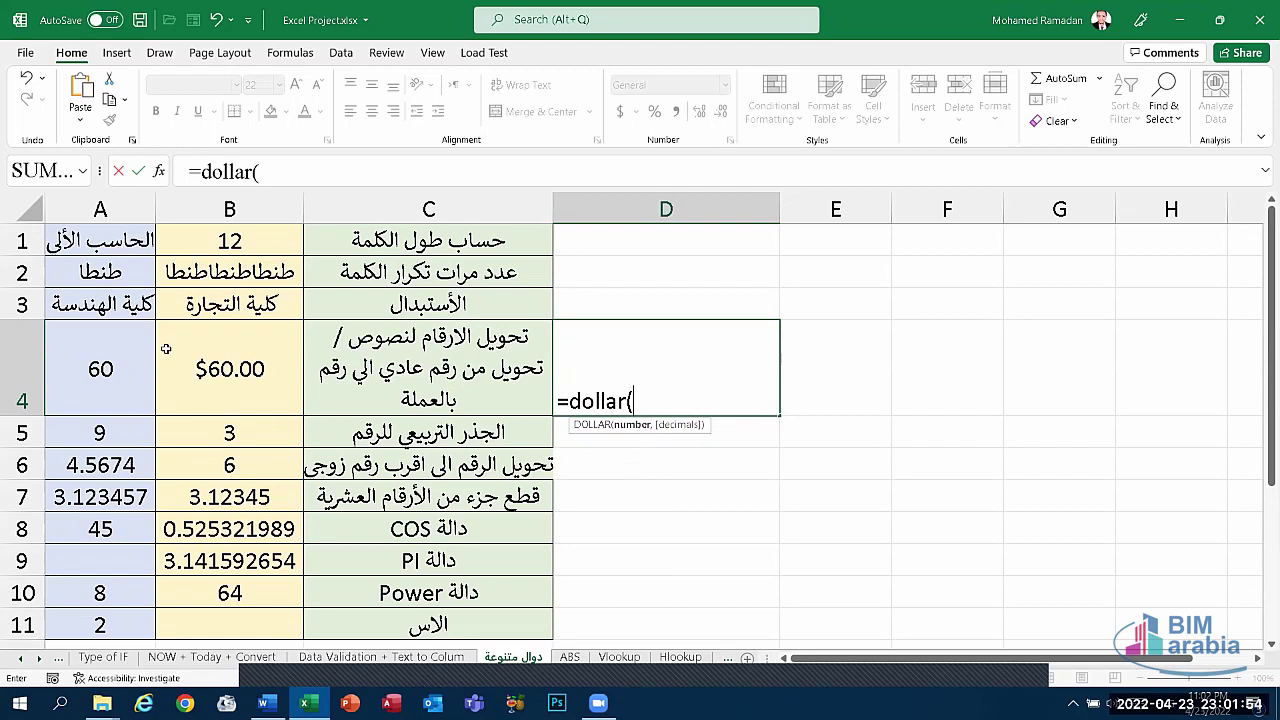
click(95, 387)
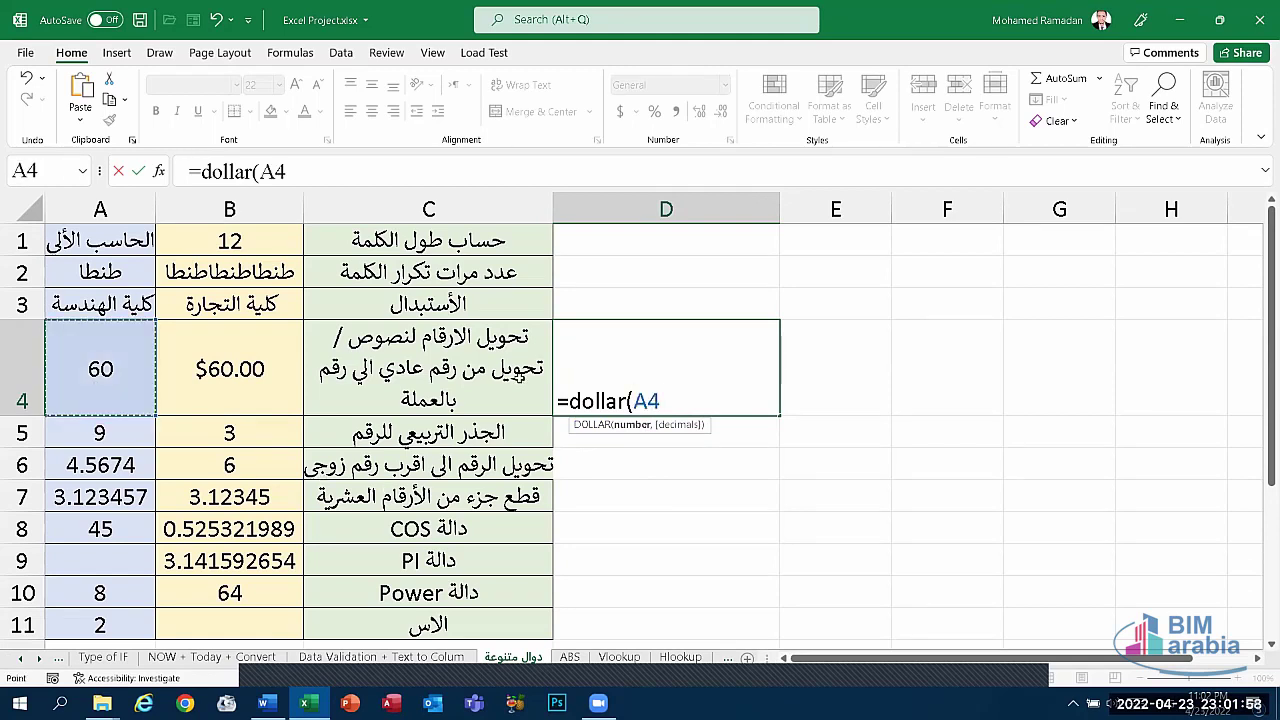
text())
key(Return)
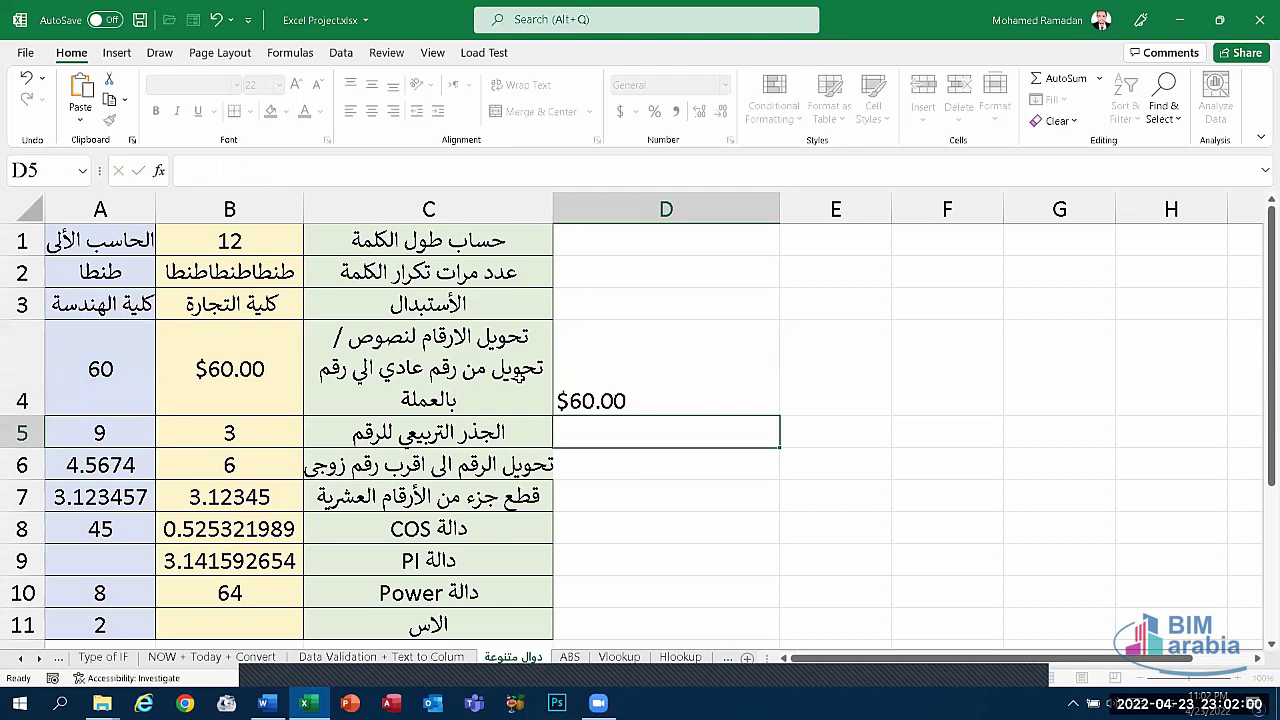
click(656, 335)
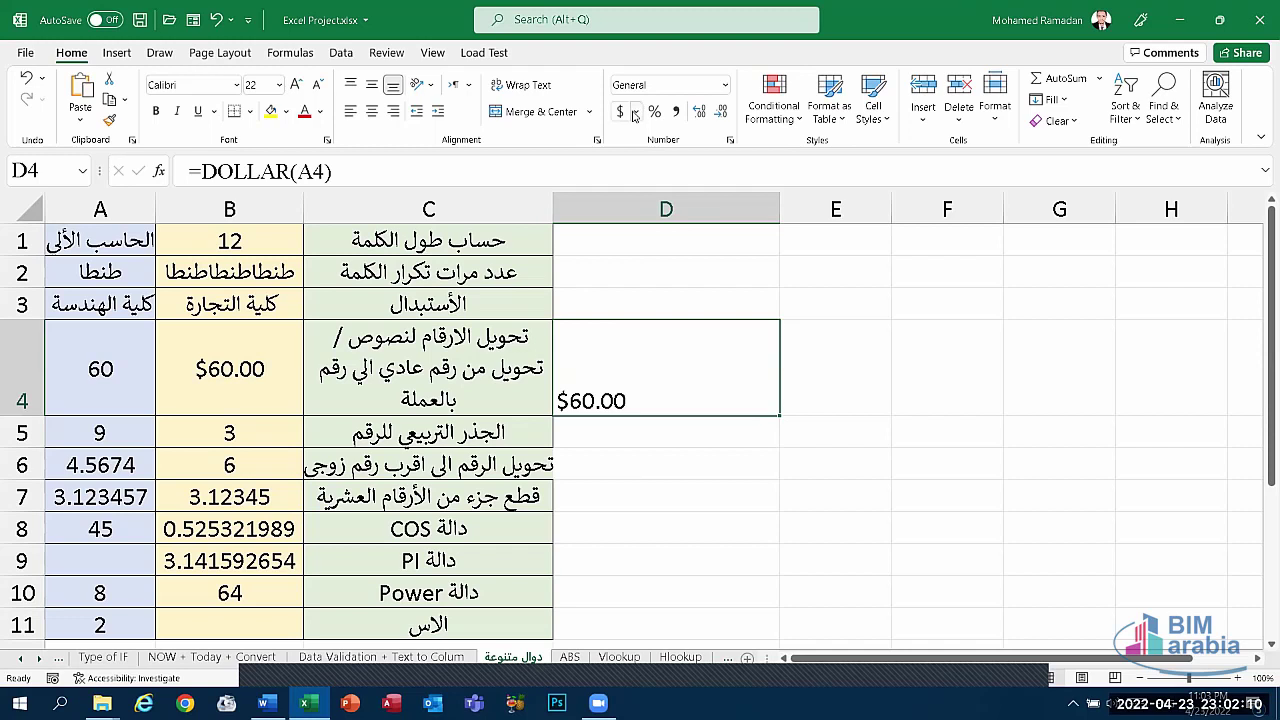
key(Delete)
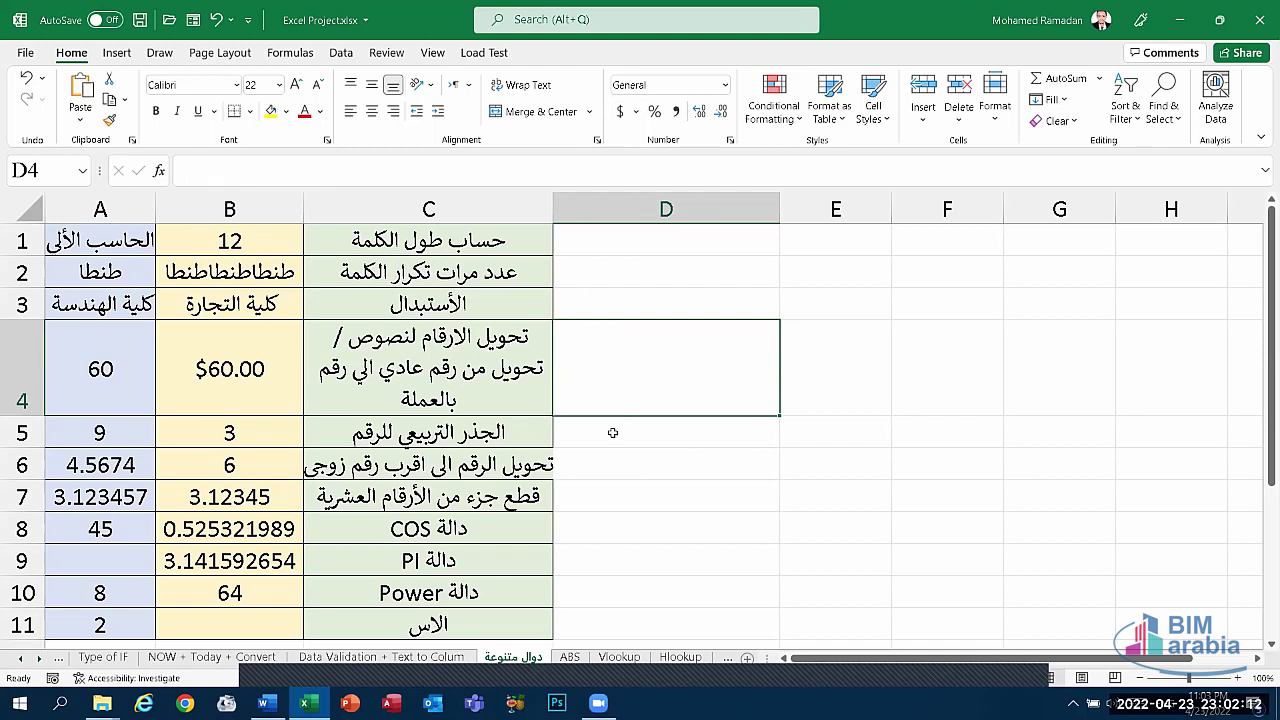
click(613, 432)
click(228, 434)
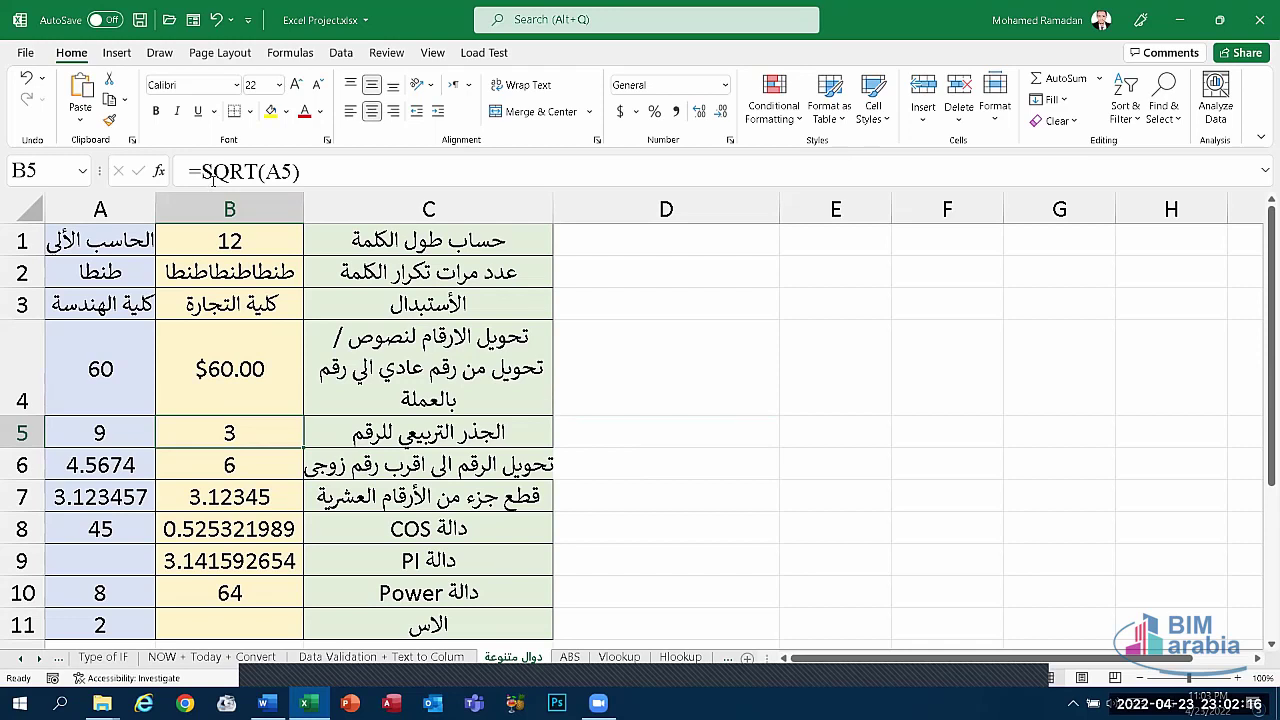
click(607, 434)
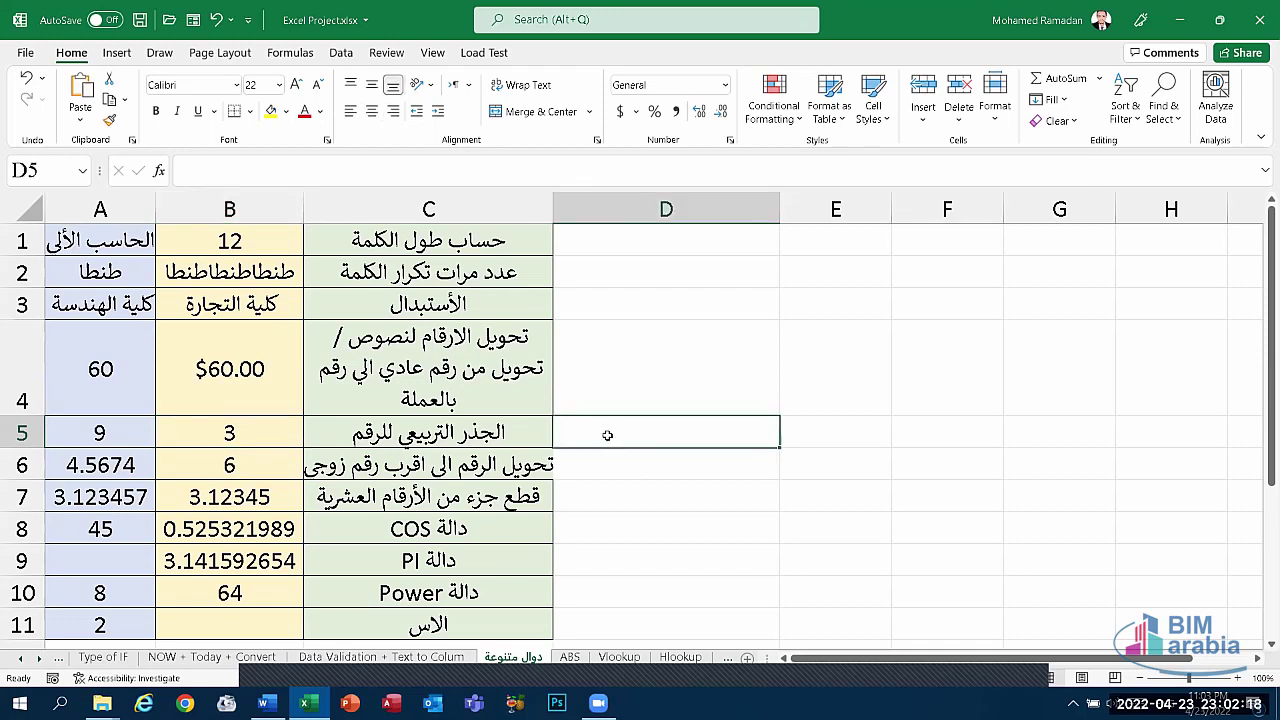
text(=)
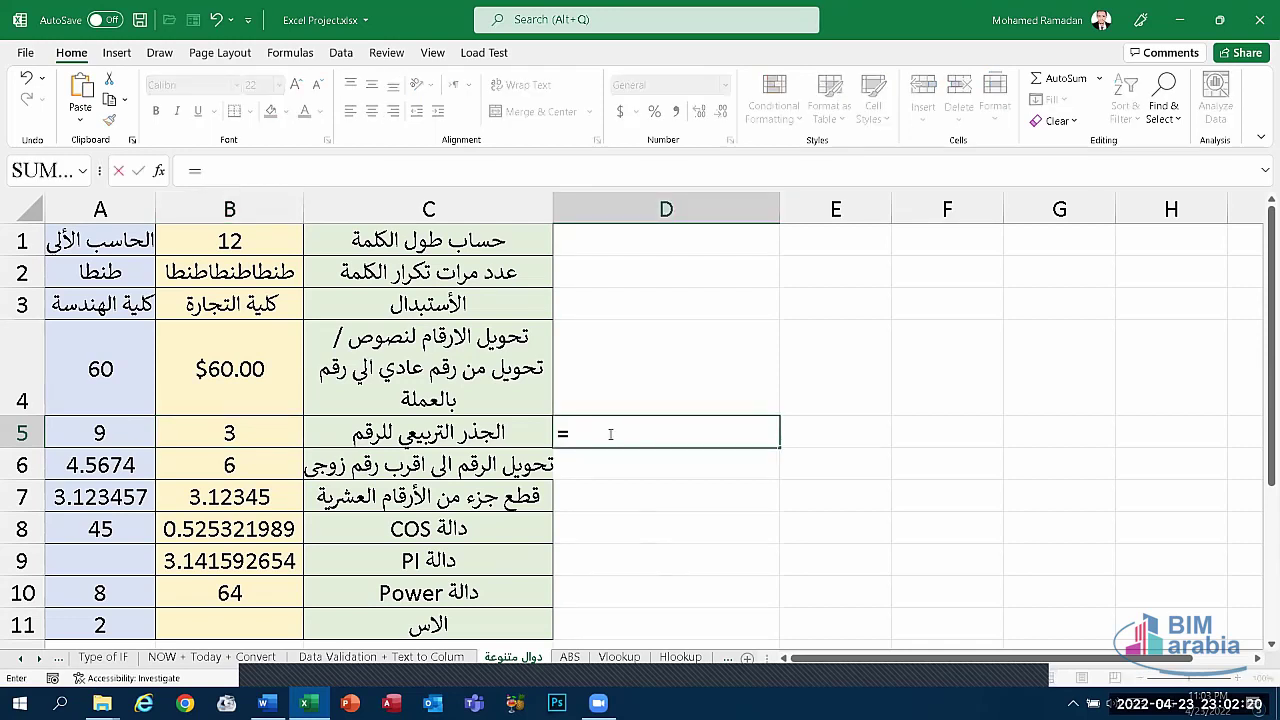
text(sqrt)
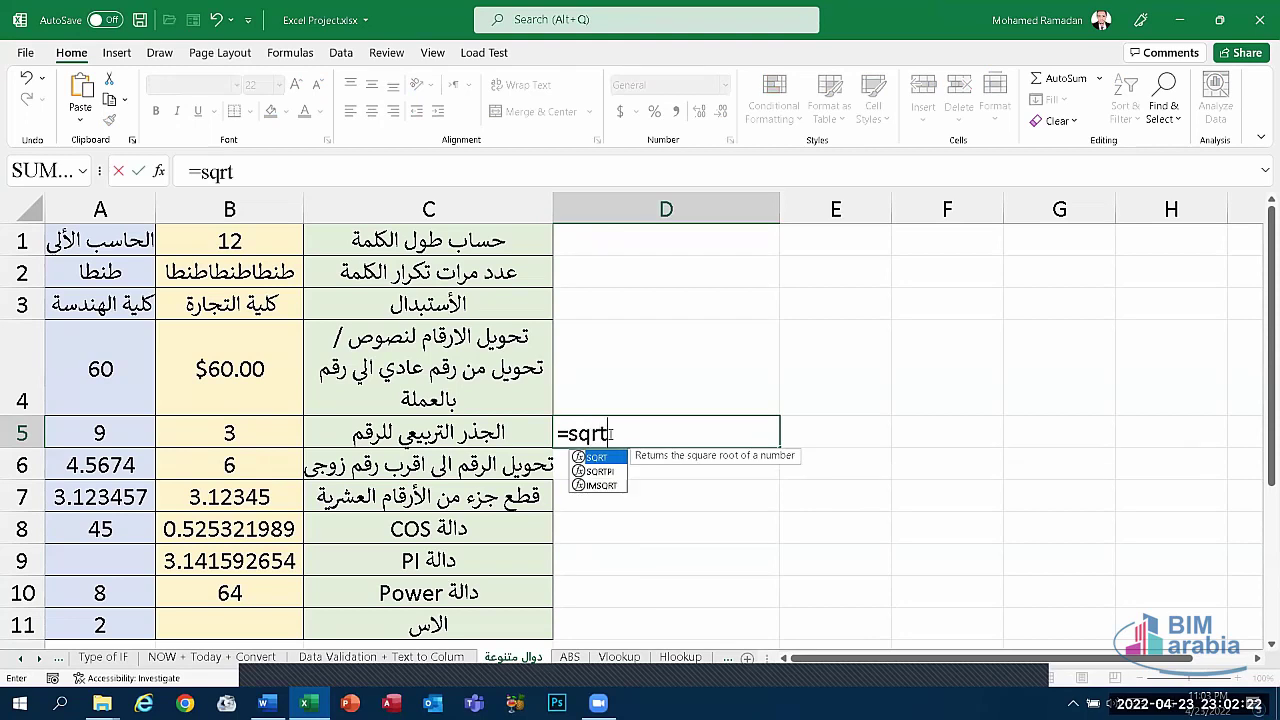
text(()
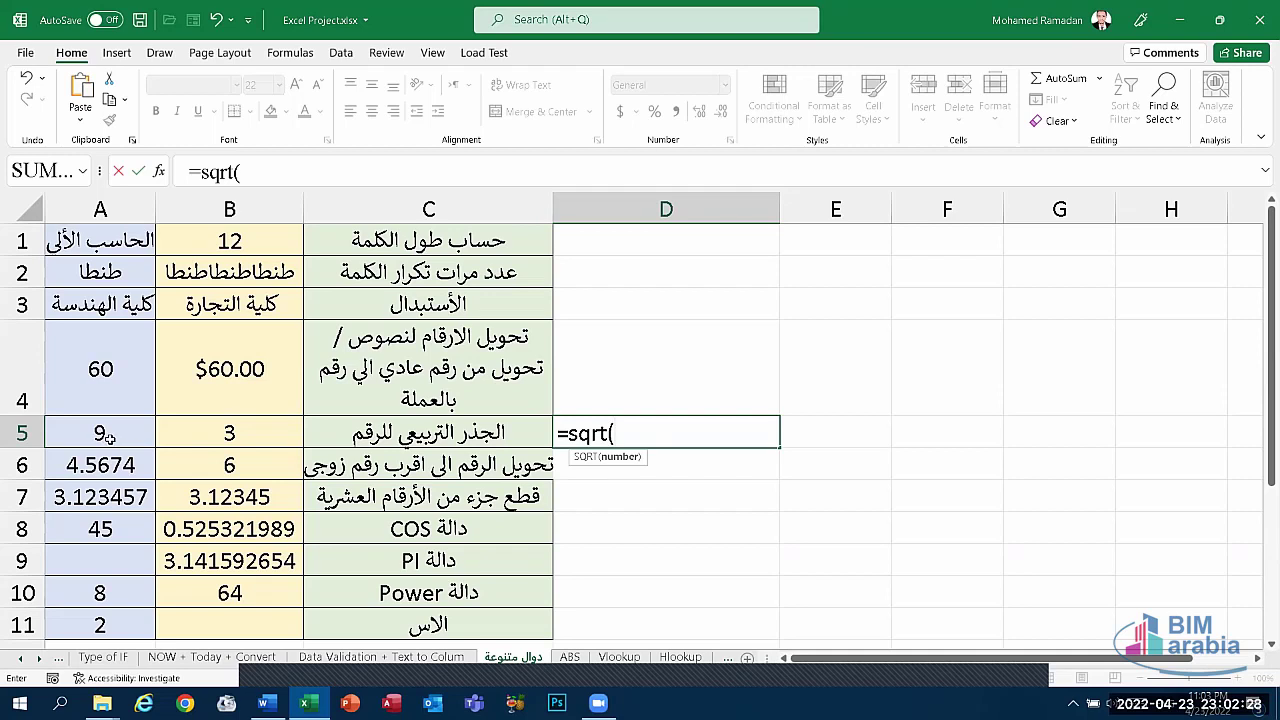
click(110, 437)
text())
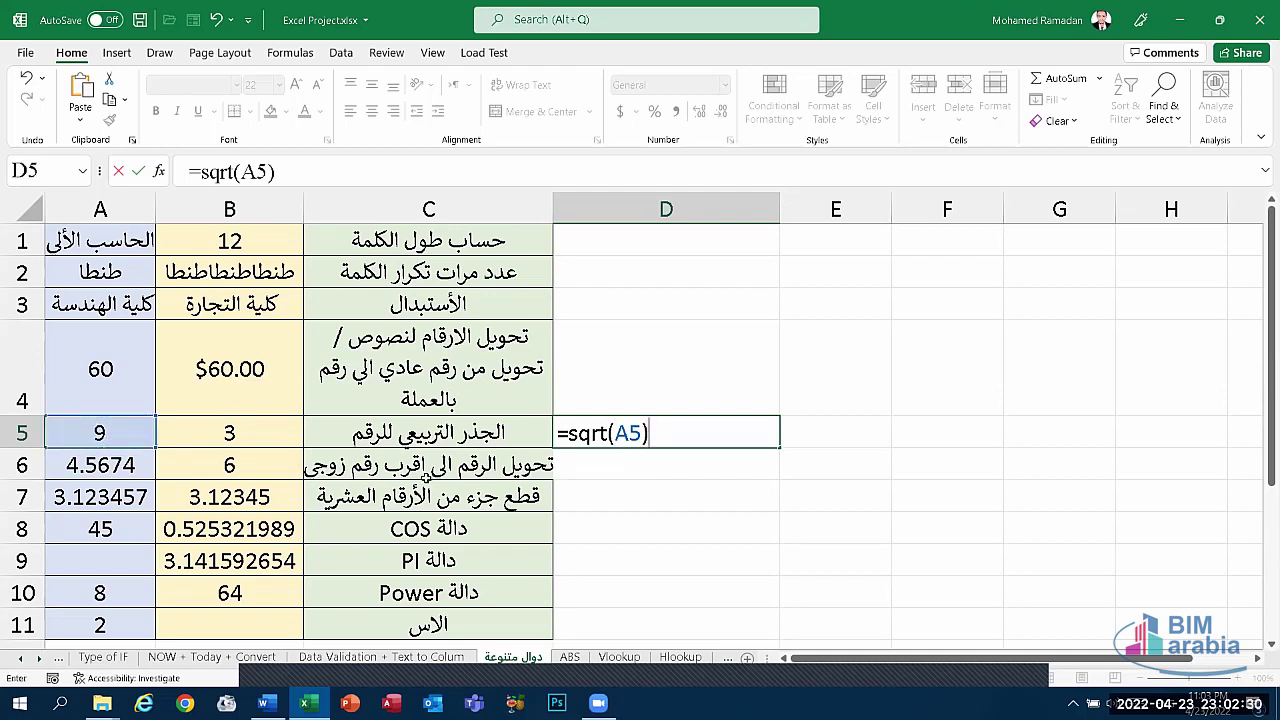
key(Return)
click(99, 432)
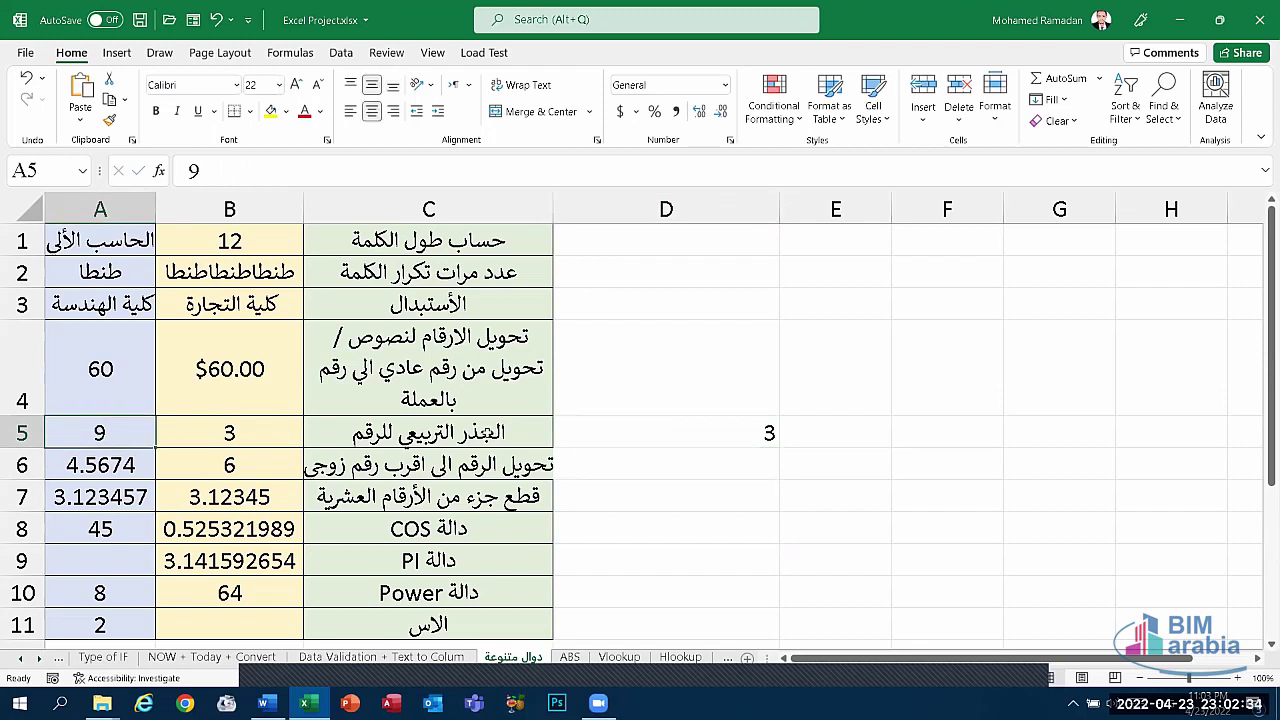
click(585, 438)
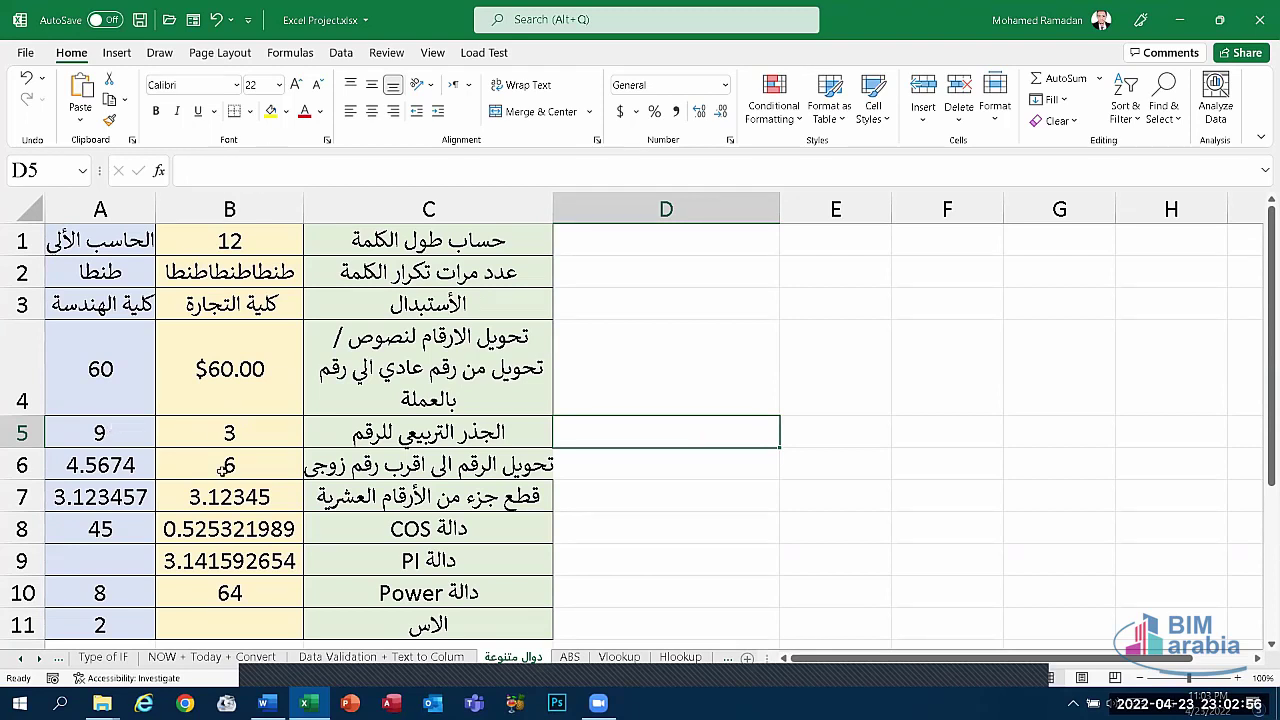
- Inspect B6's EVEN formula and A6's original value 4.5674
key(Return)
click(500, 465)
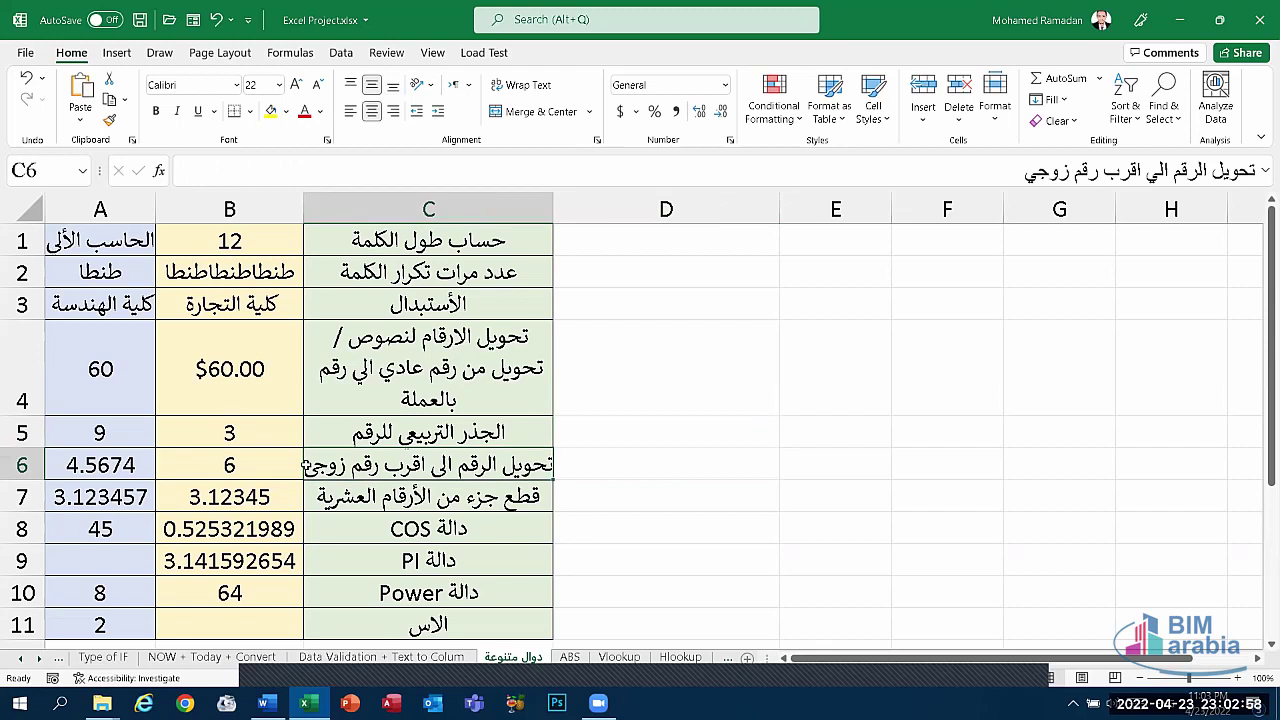
click(250, 461)
click(121, 472)
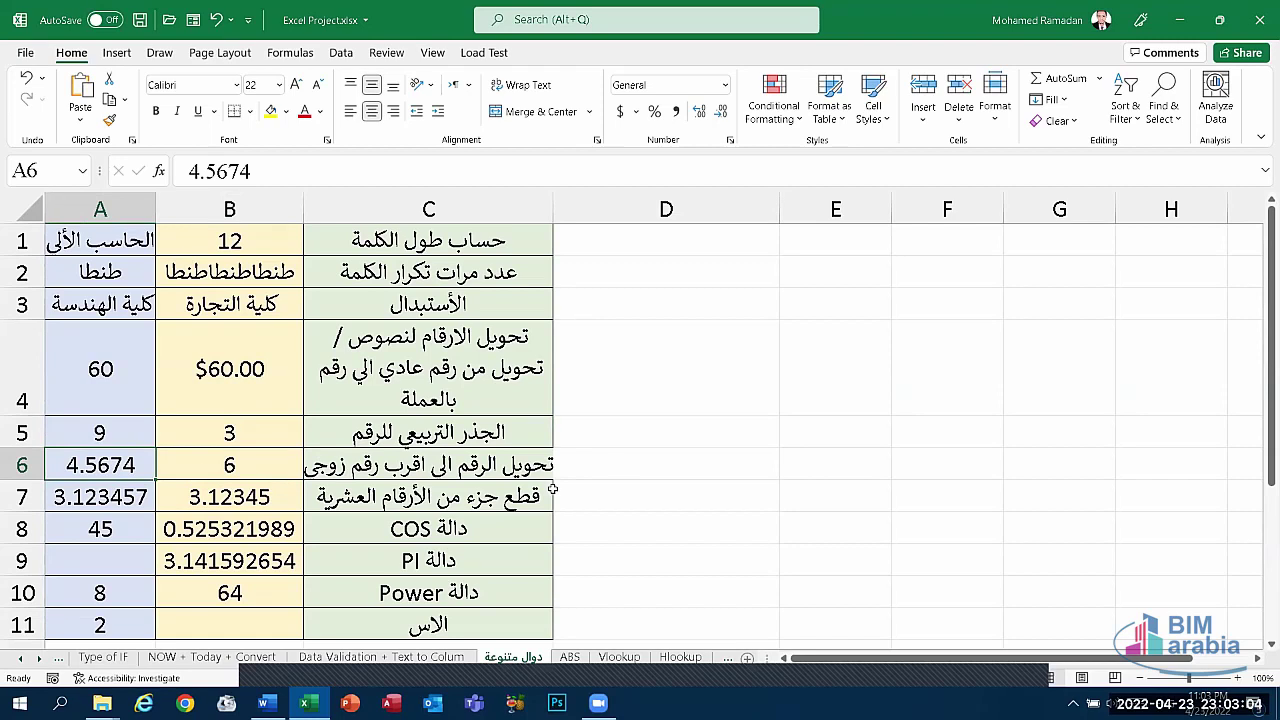
click(274, 466)
click(672, 493)
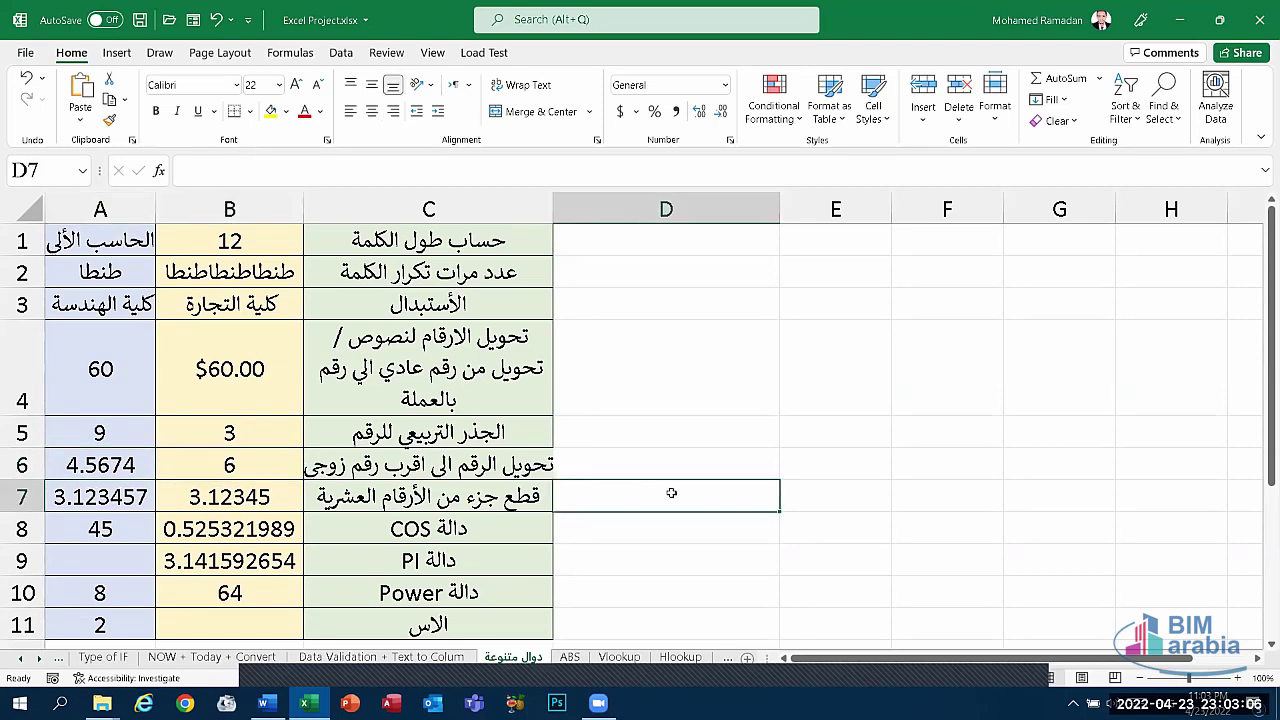
- Enter =EVEN(A6) in D6 to round 4.5674 to an even number
key(Up)
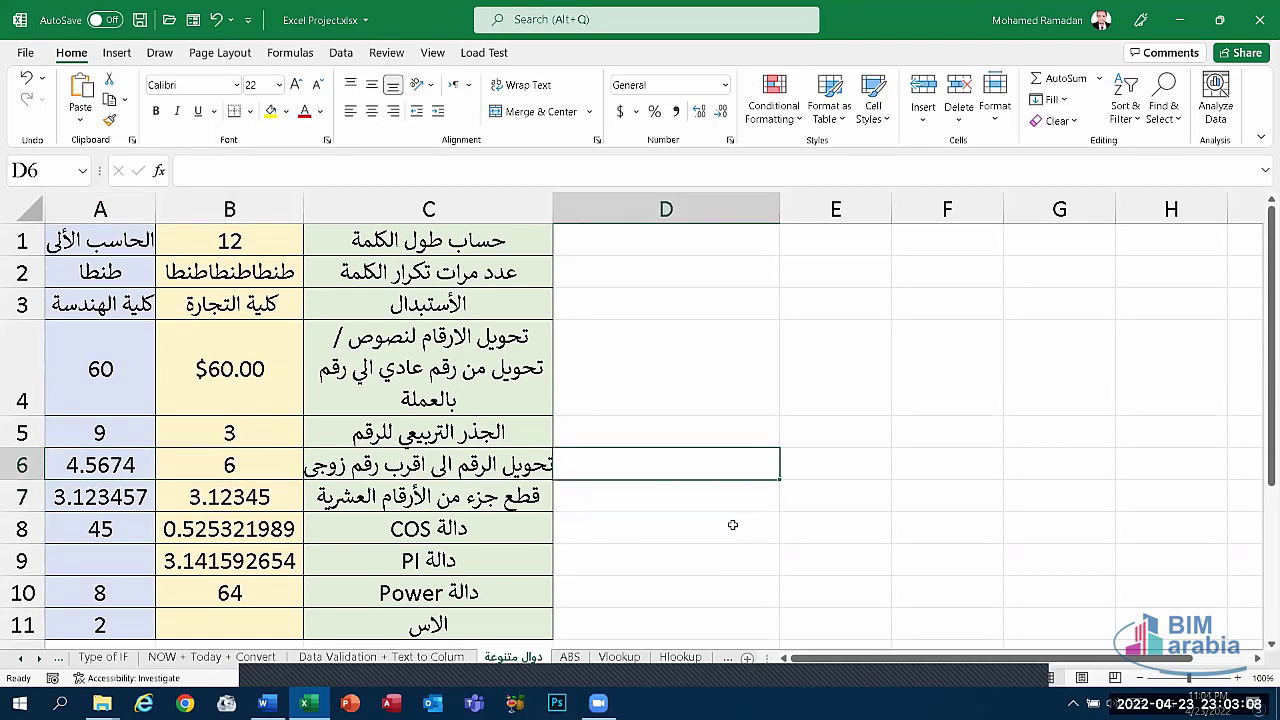
text(=eve)
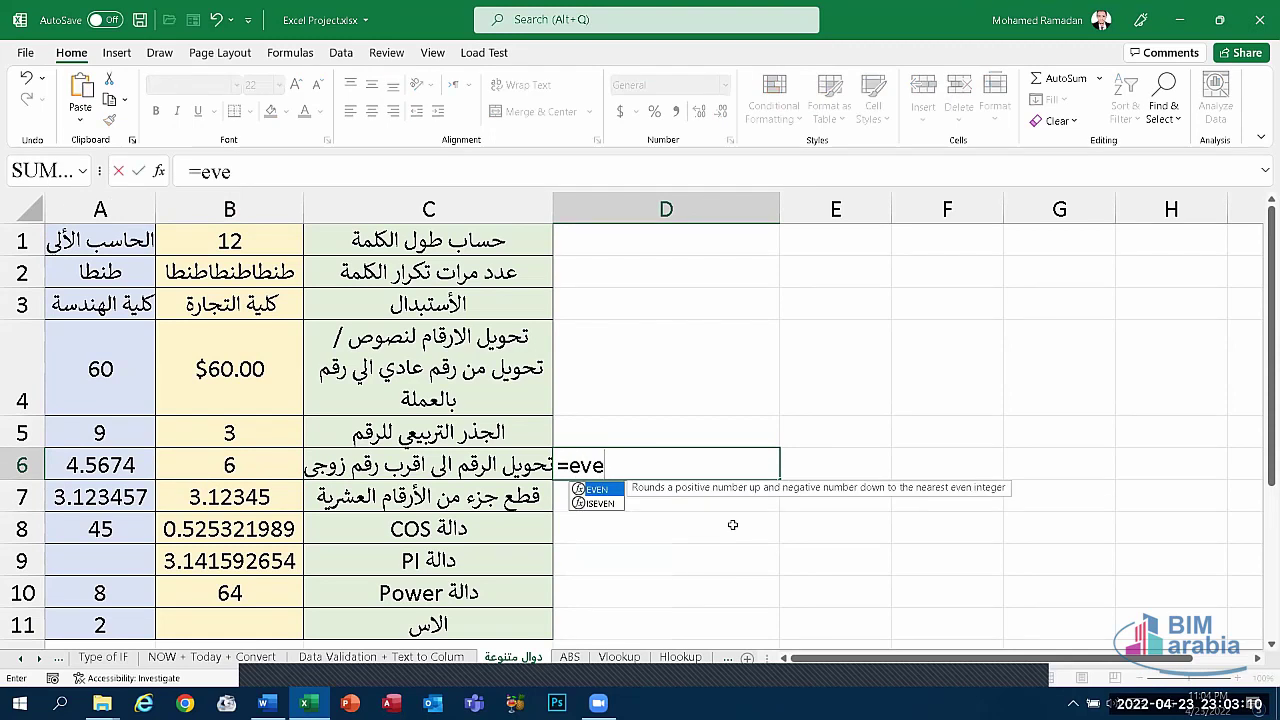
text(n()
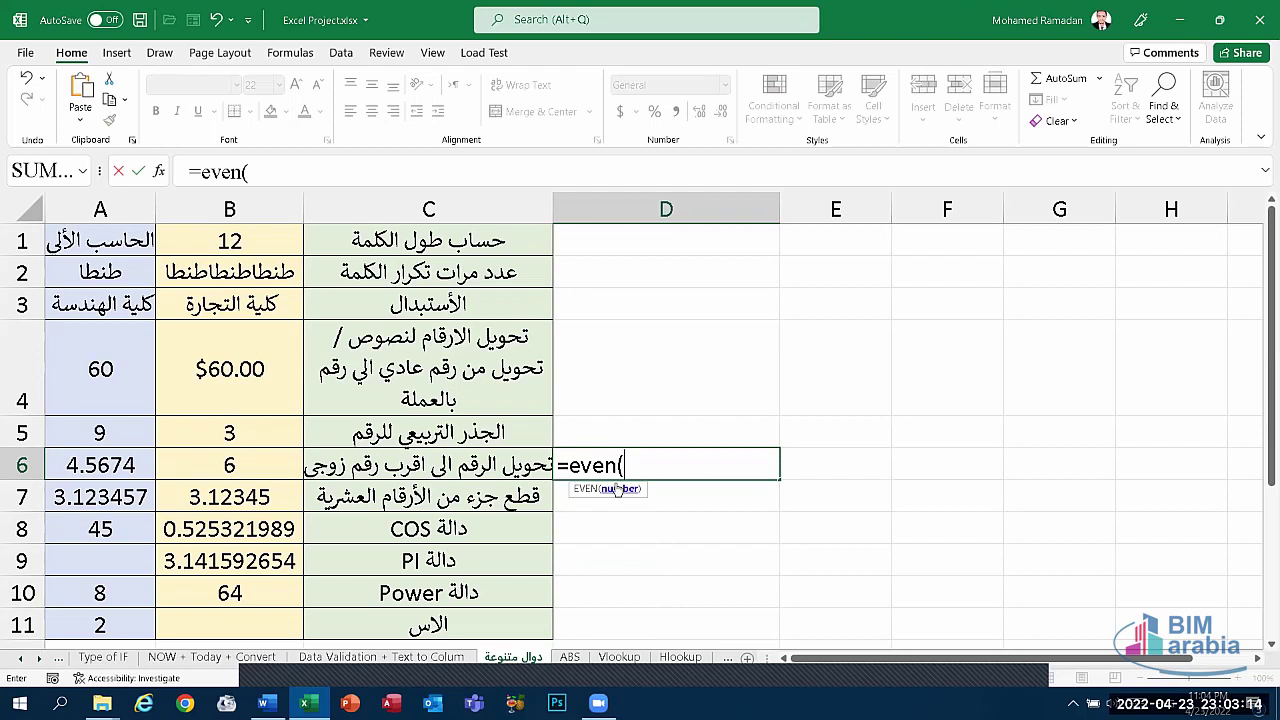
click(110, 466)
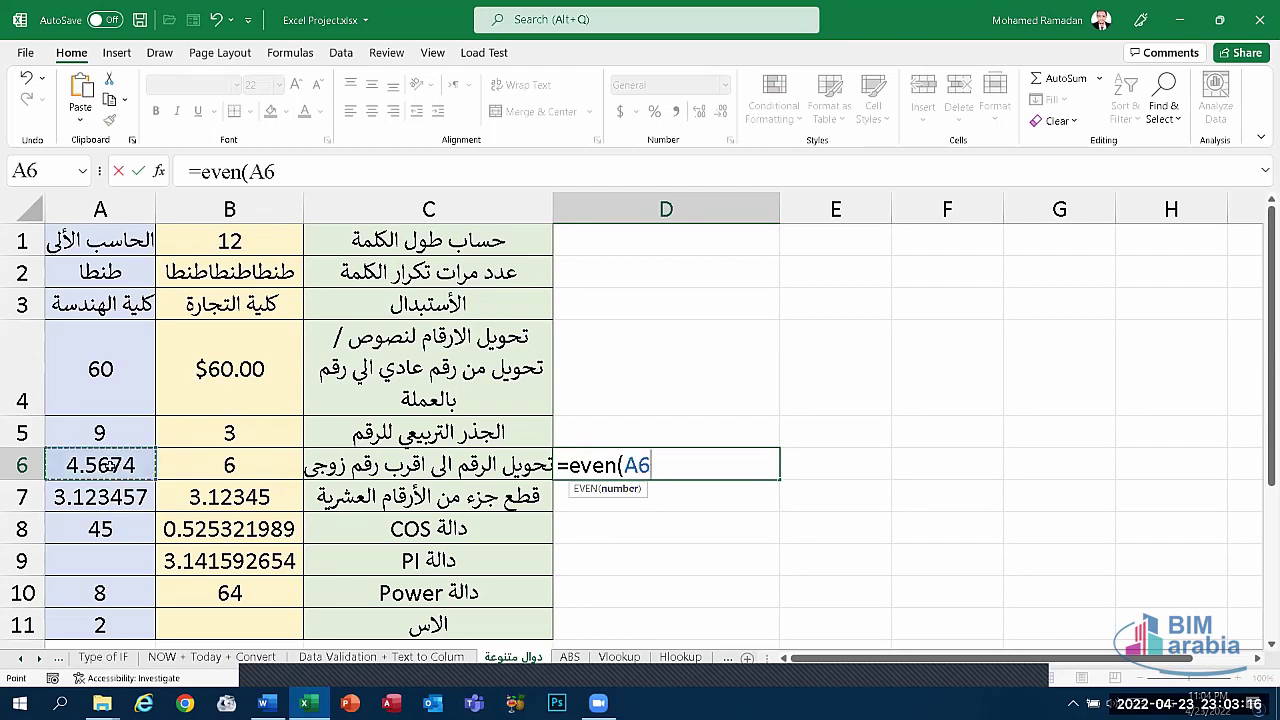
text())
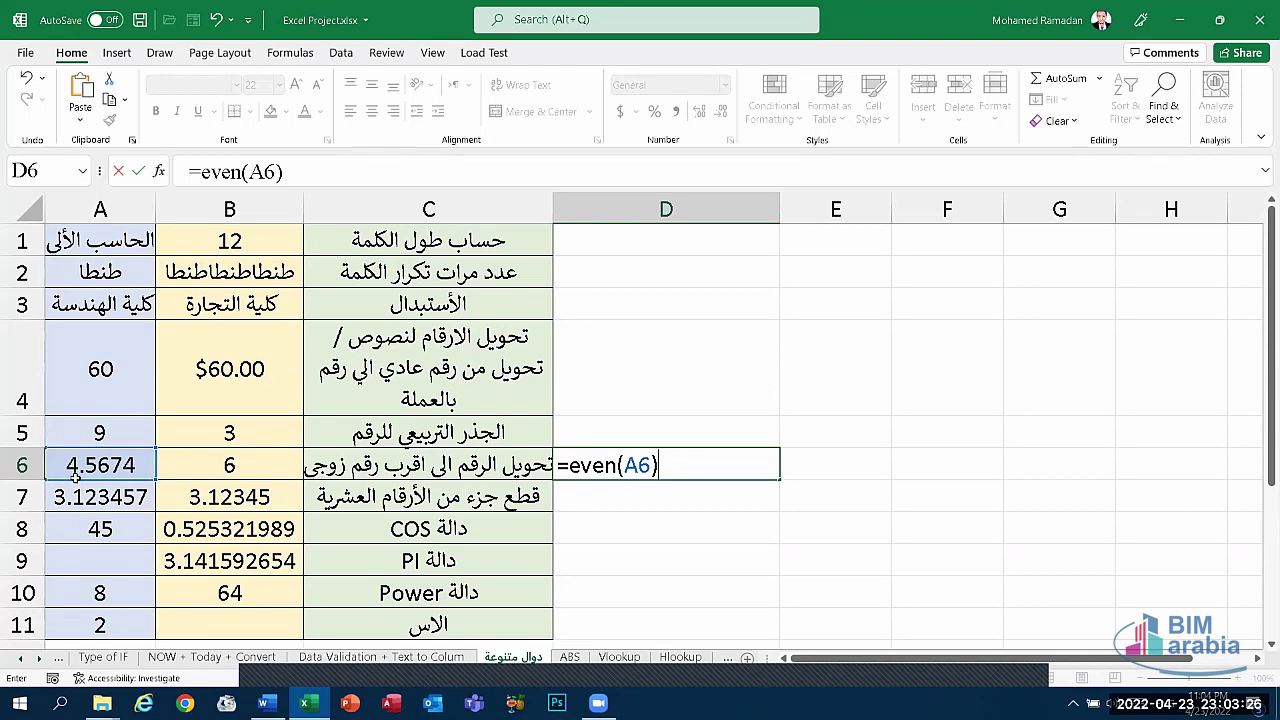
key(Return)
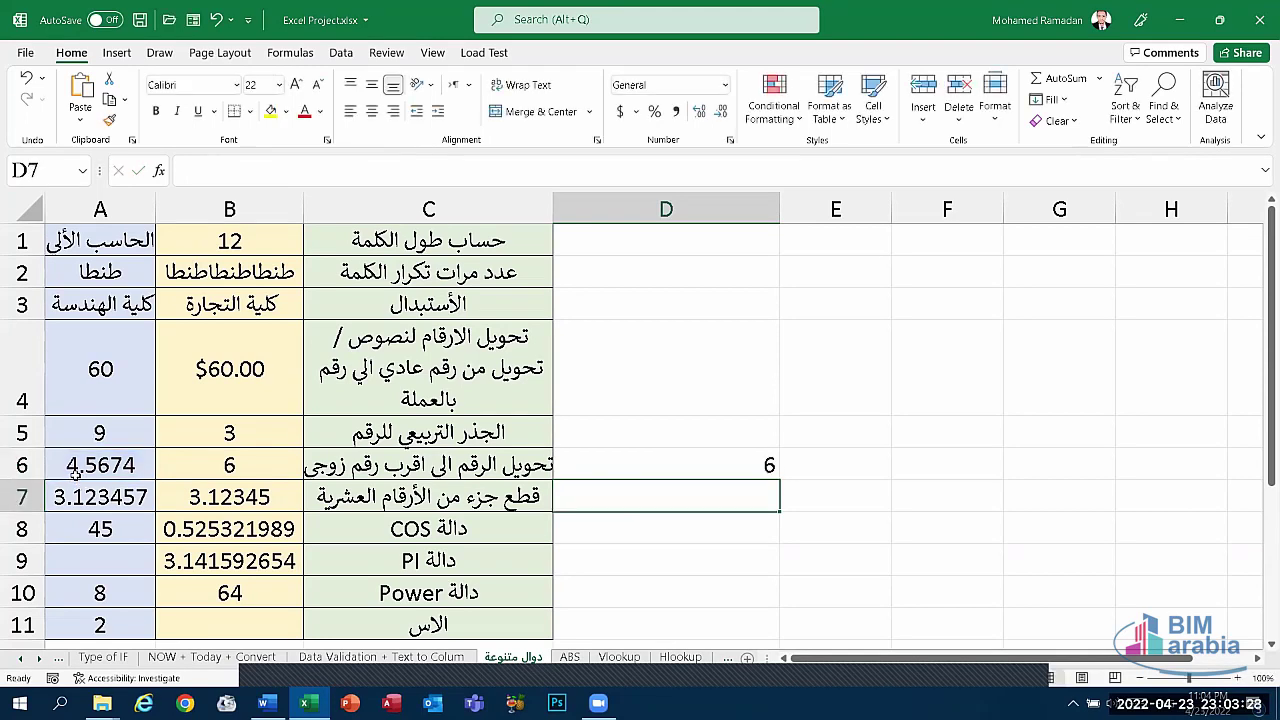
key(Up)
- Change D6's formula from EVEN to =ODD(A6)
double_click(722, 469)
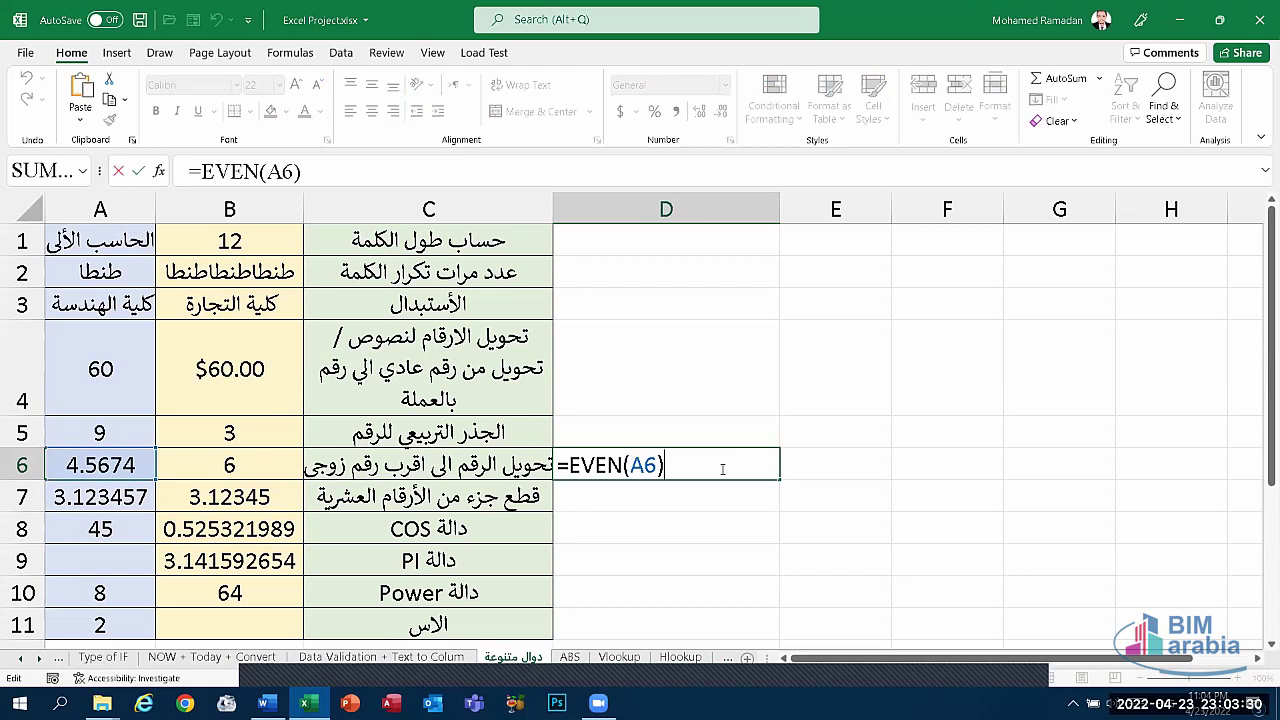
click(627, 465)
key(BackSpace)
key(BackSpace)
key(BackSpace)
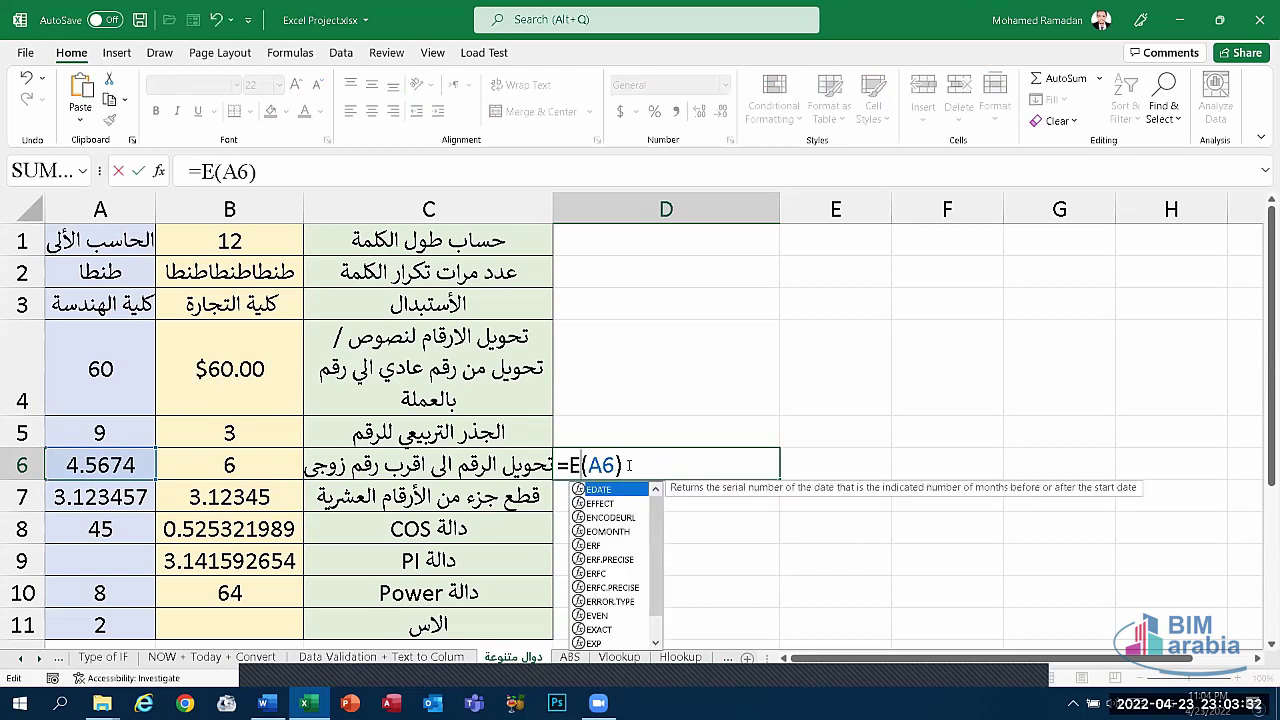
key(BackSpace)
text(odd)
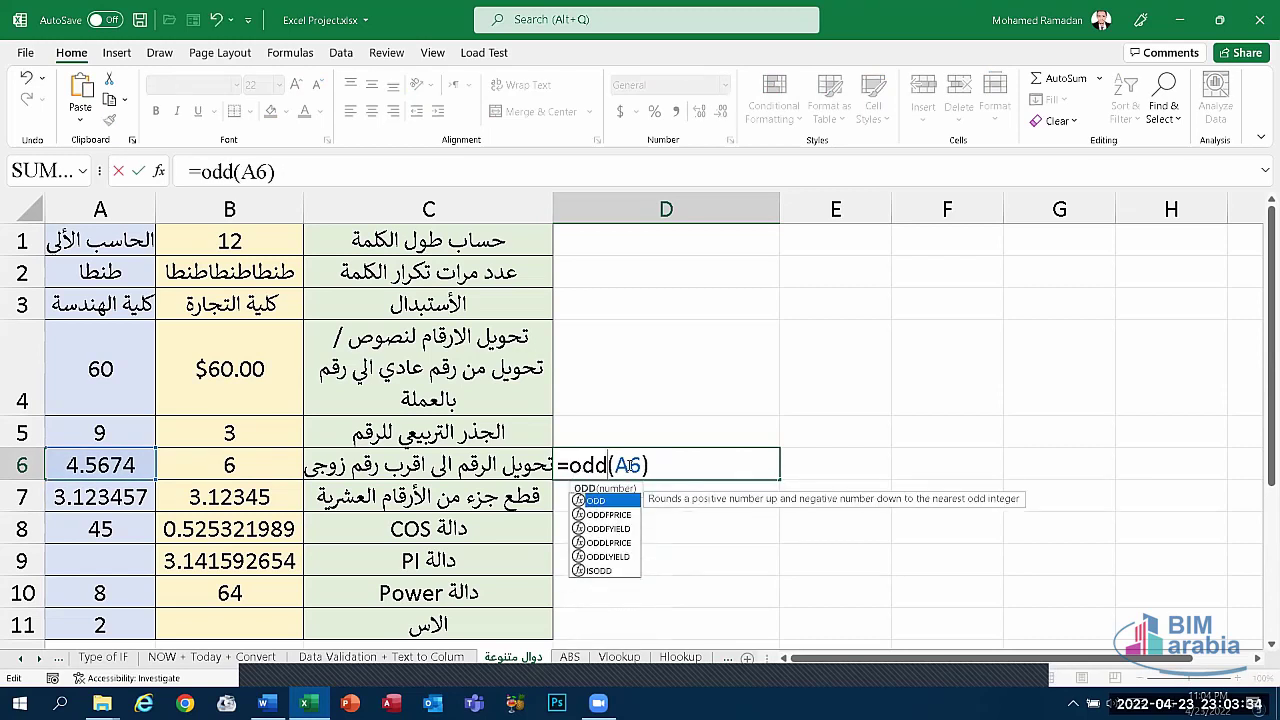
key(Return)
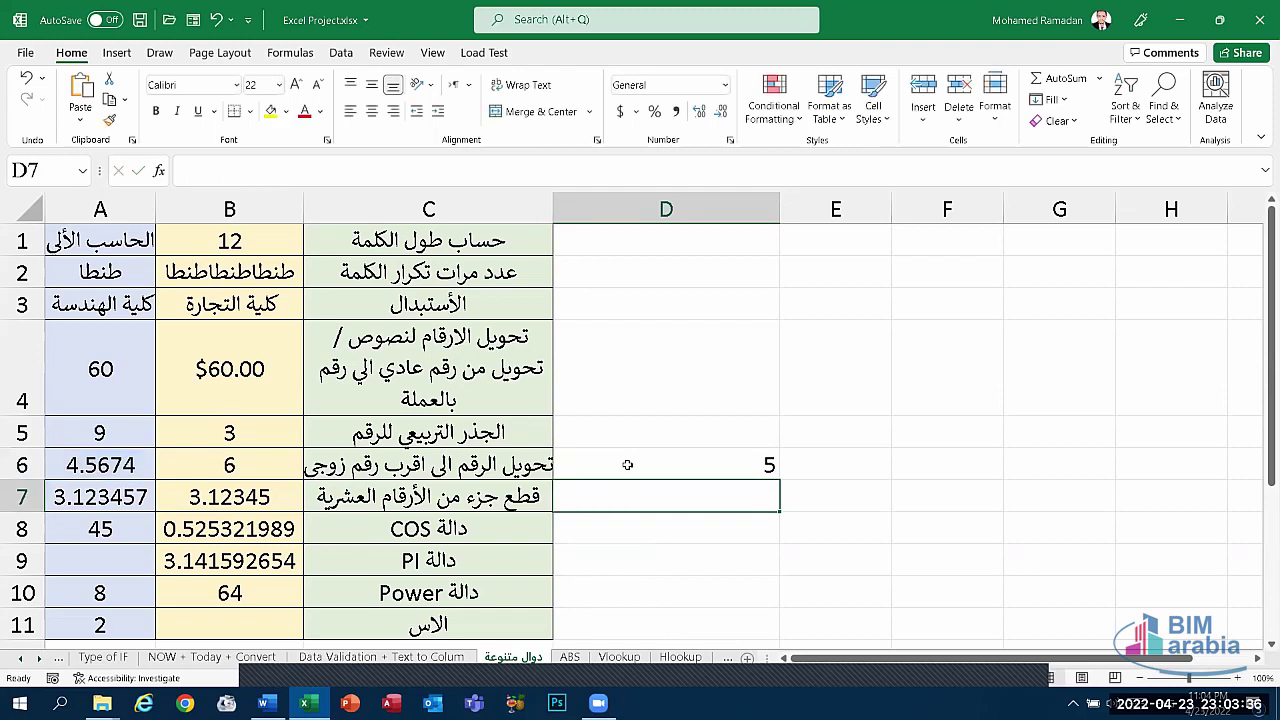
- Compare D6's ODD result 5 with A6, then inspect B7's TRUNC formula
click(82, 476)
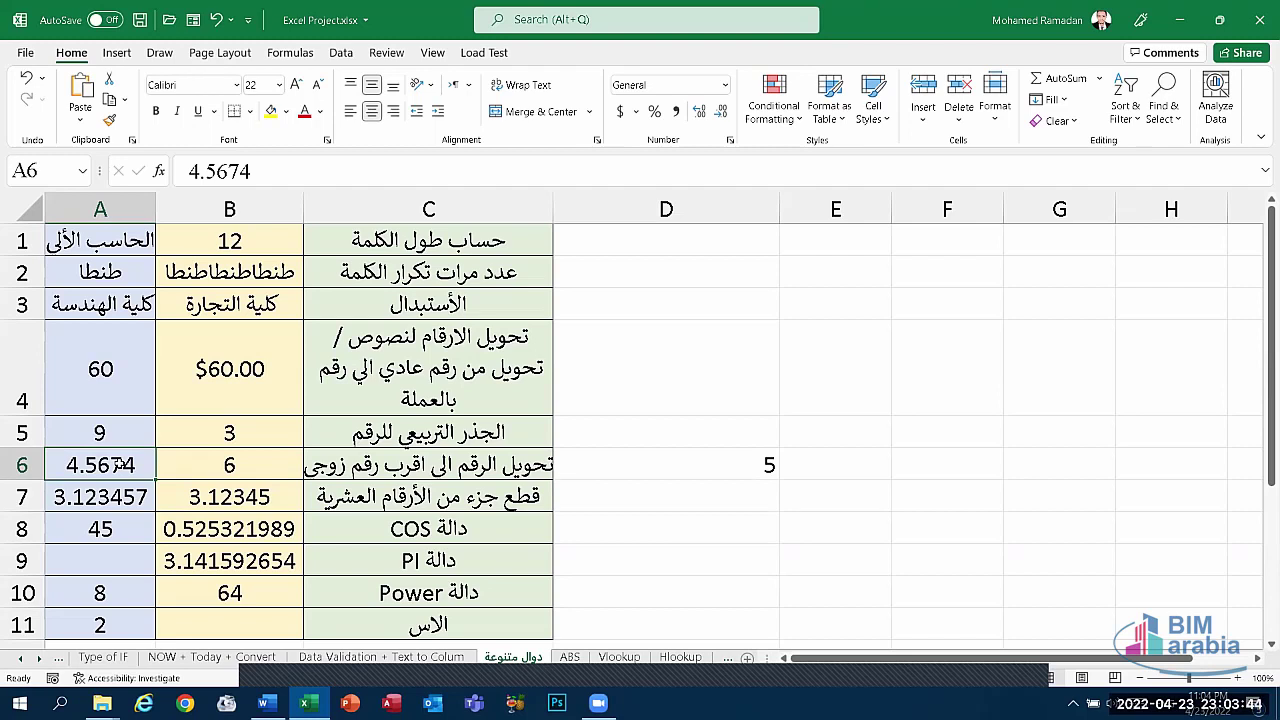
click(648, 474)
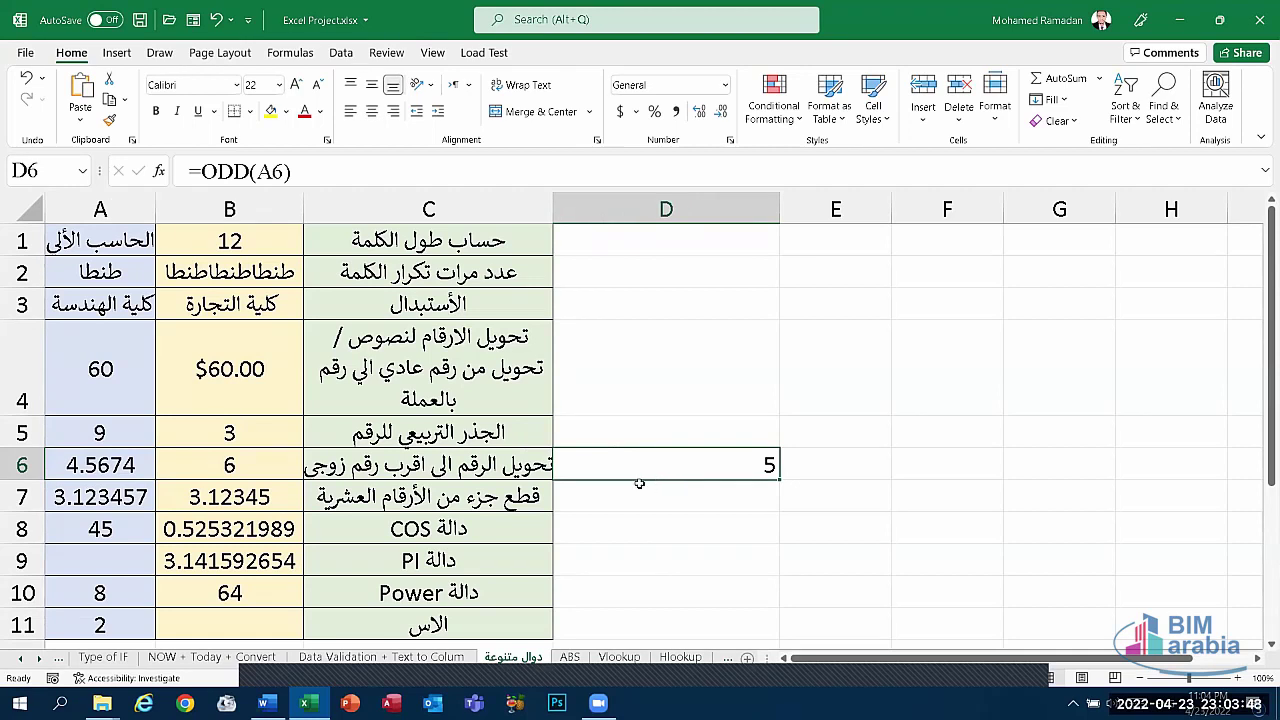
click(626, 490)
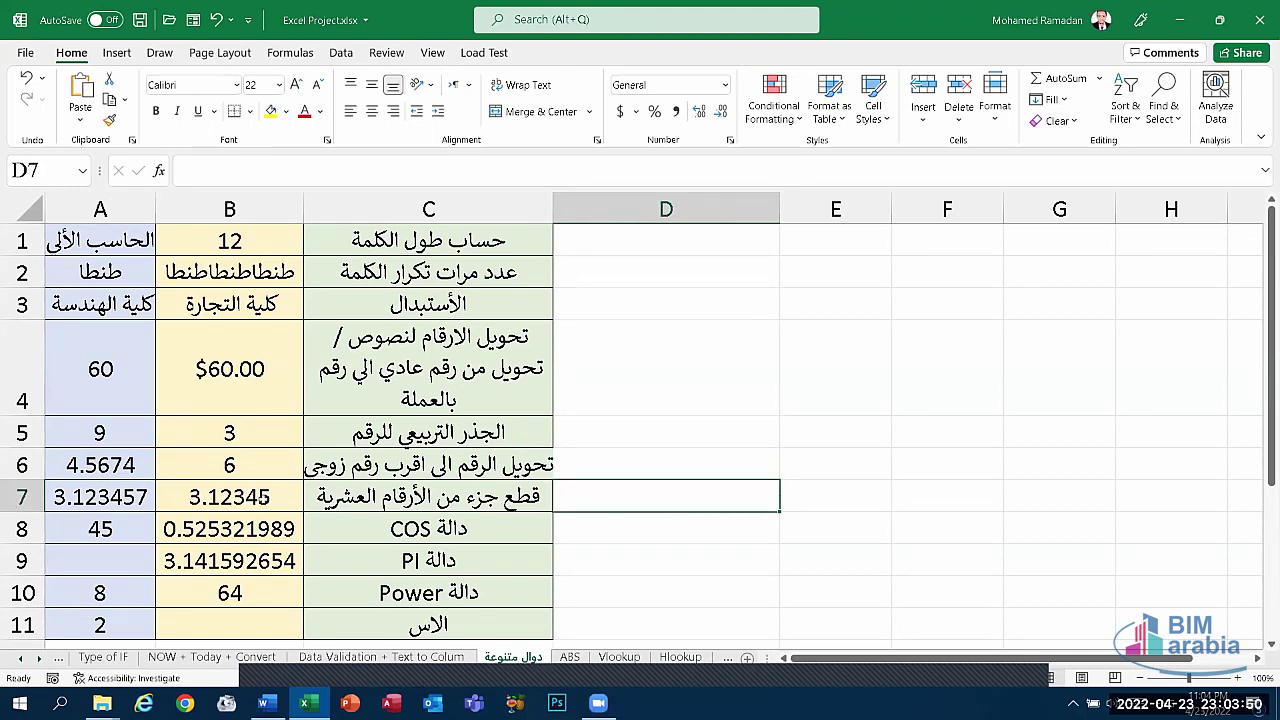
click(249, 502)
click(609, 506)
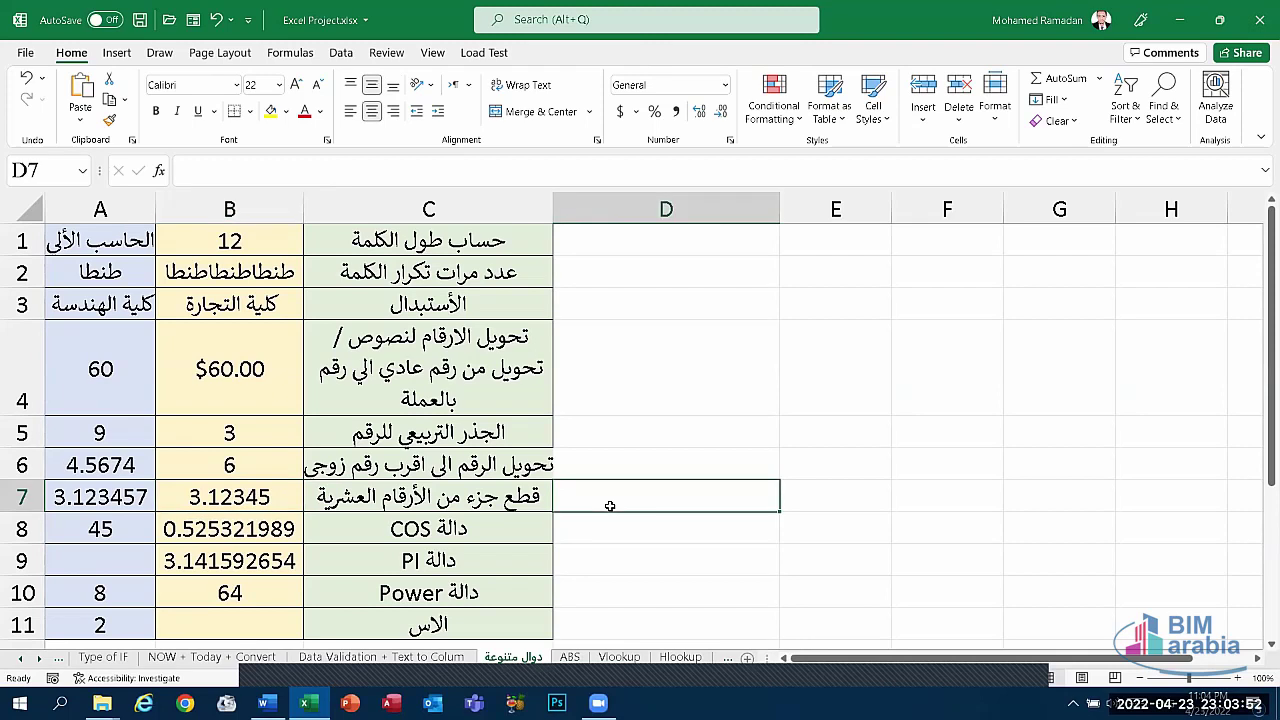
text(y)
key(BackSpace)
text(tr)
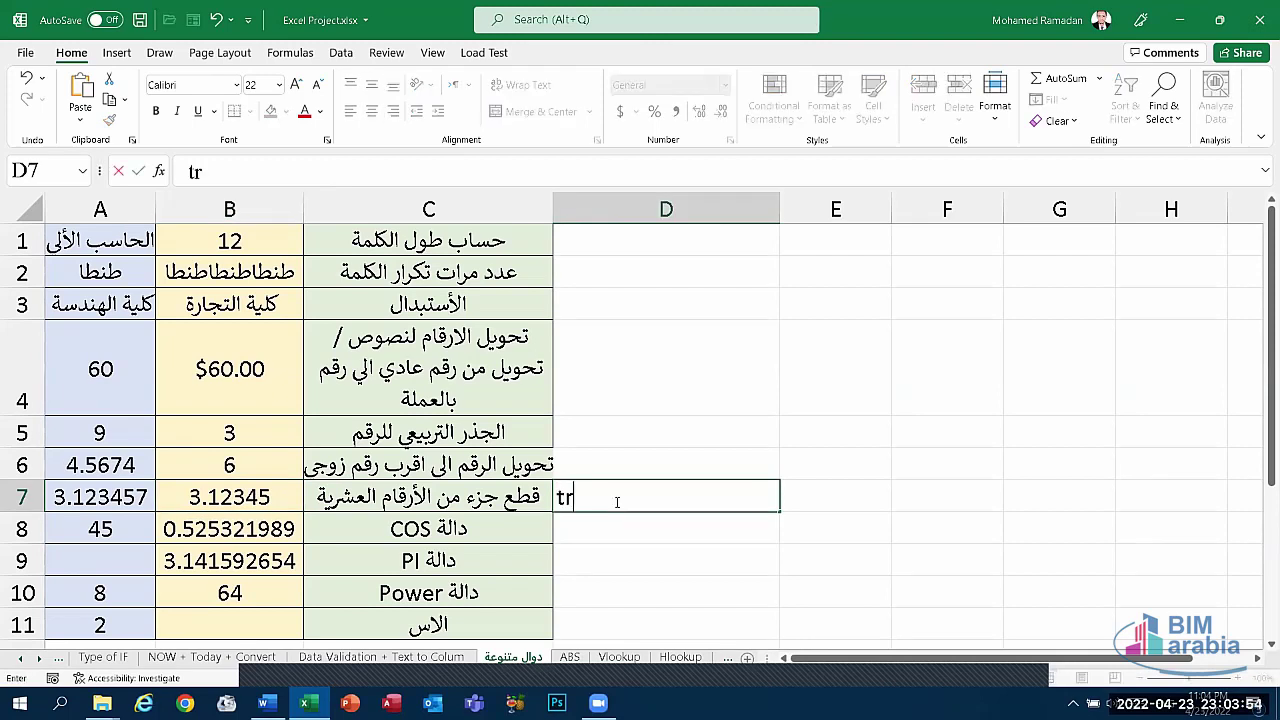
text(un)
key(BackSpace)
key(BackSpace)
key(BackSpace)
key(BackSpace)
text(=tr)
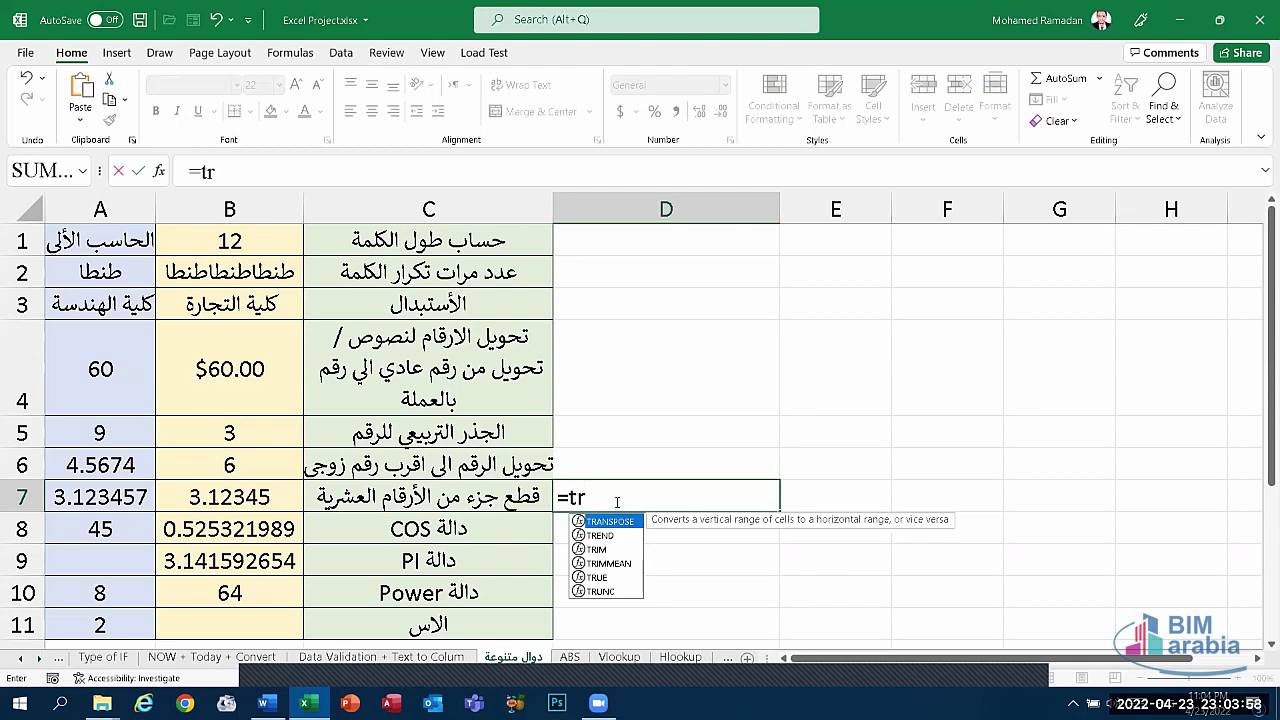
text(unc)
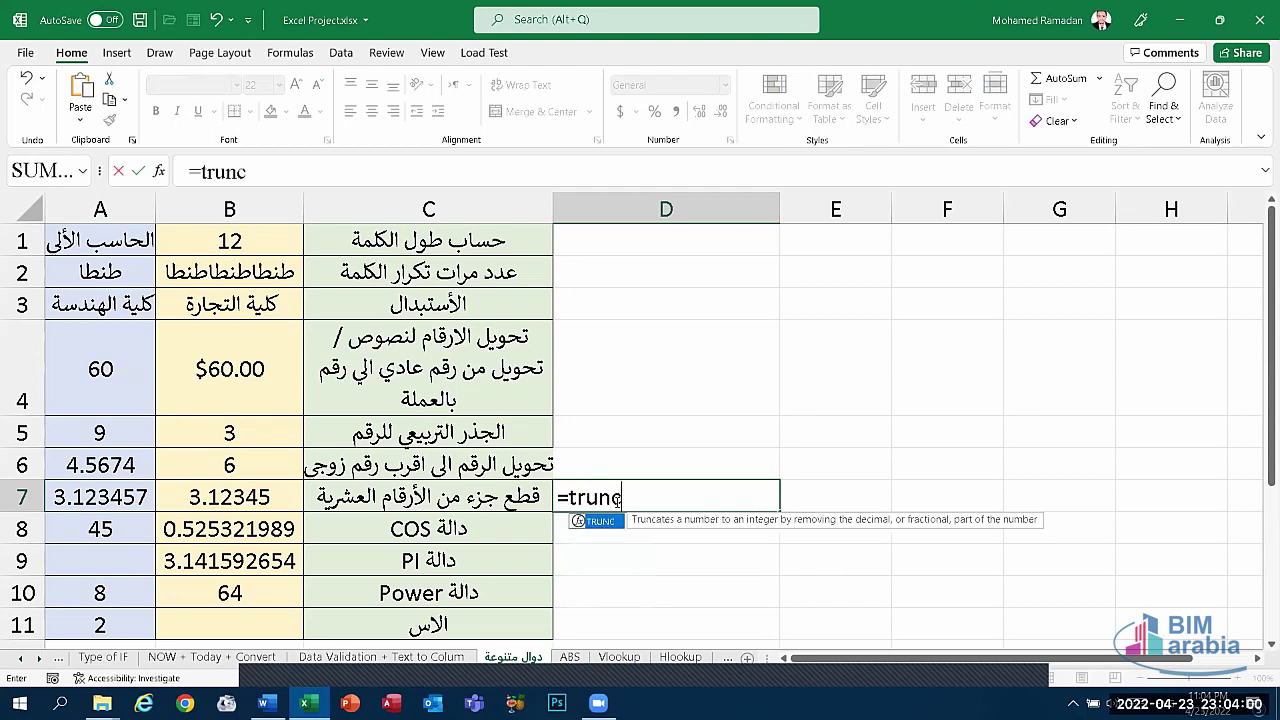
text(()
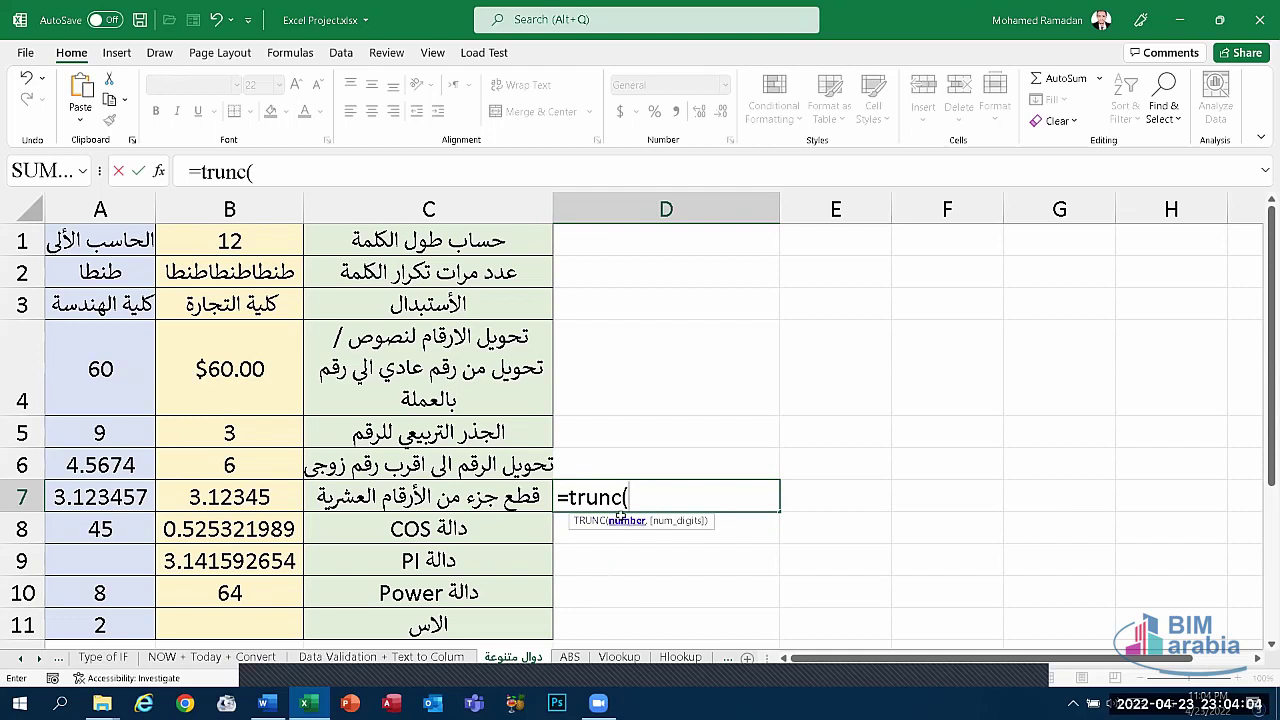
click(117, 496)
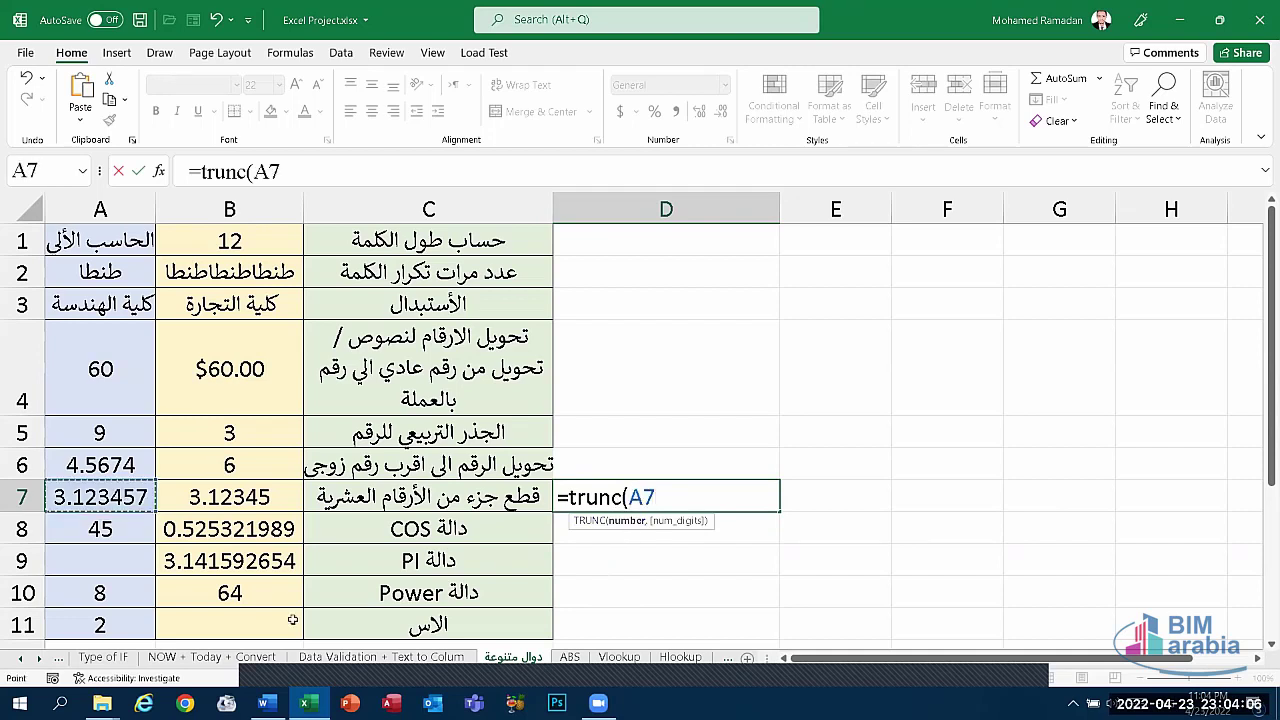
text(,)
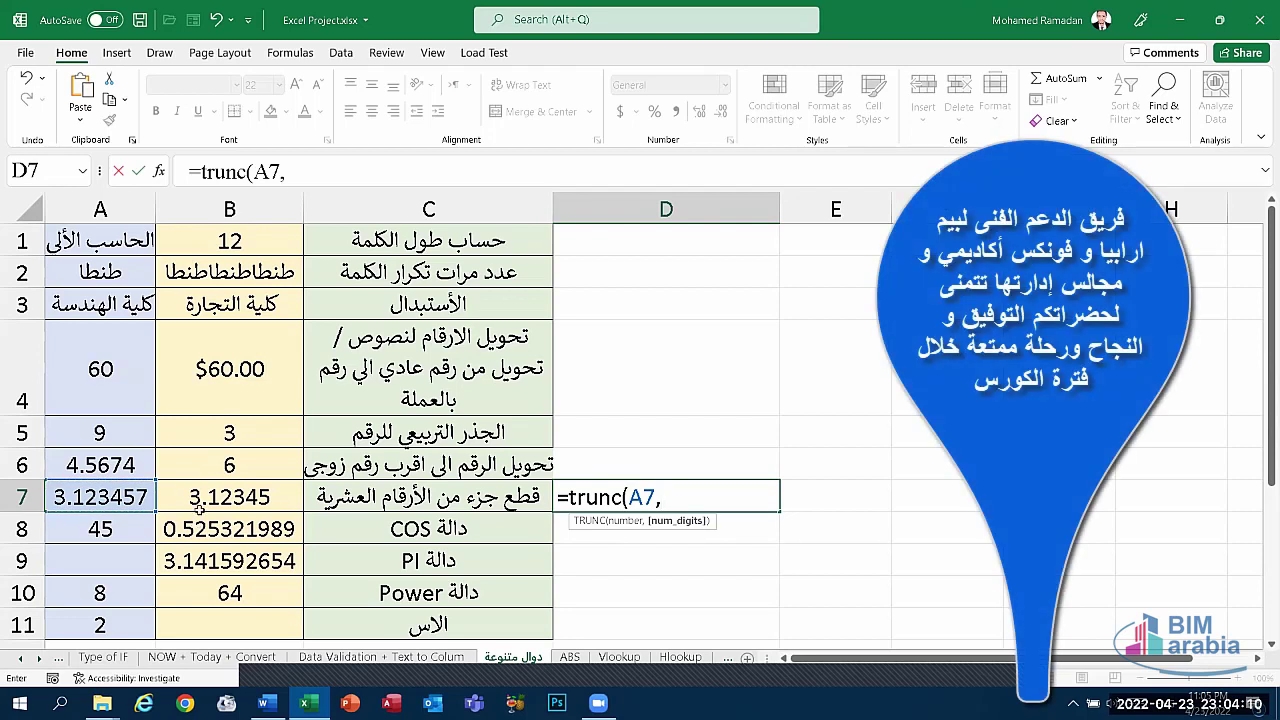
text(2)
text())
key(Return)
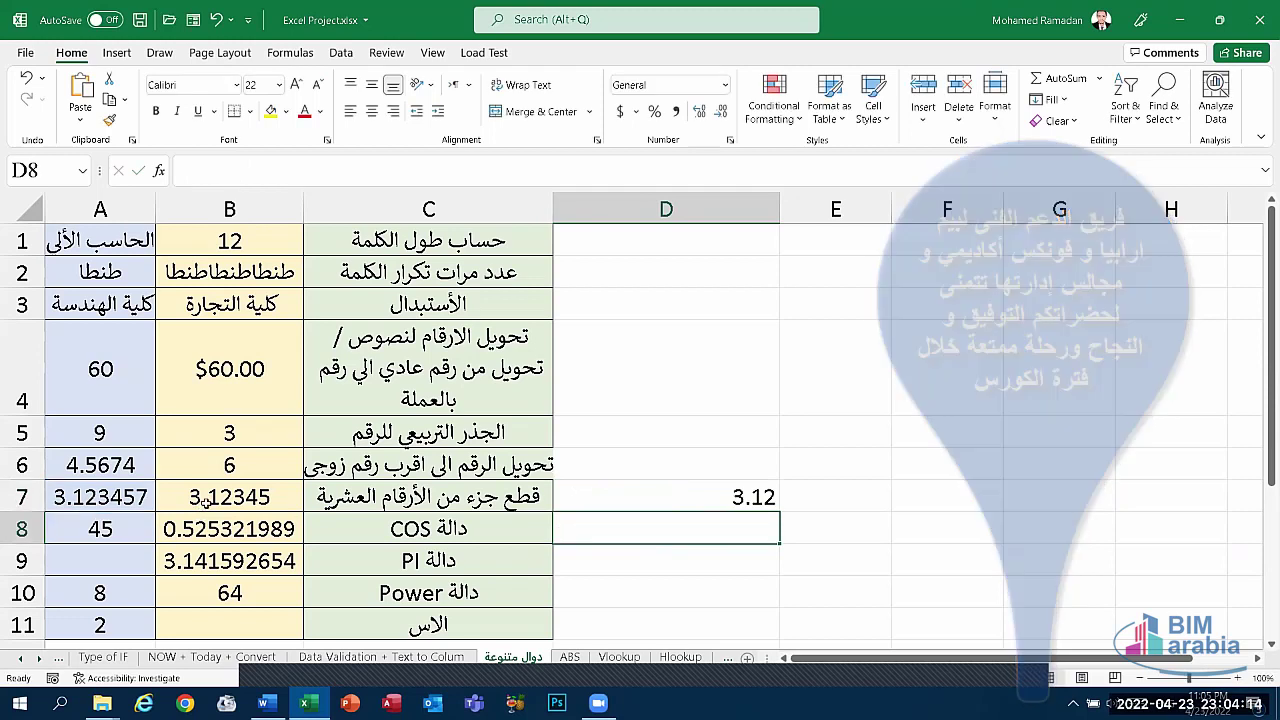
click(735, 497)
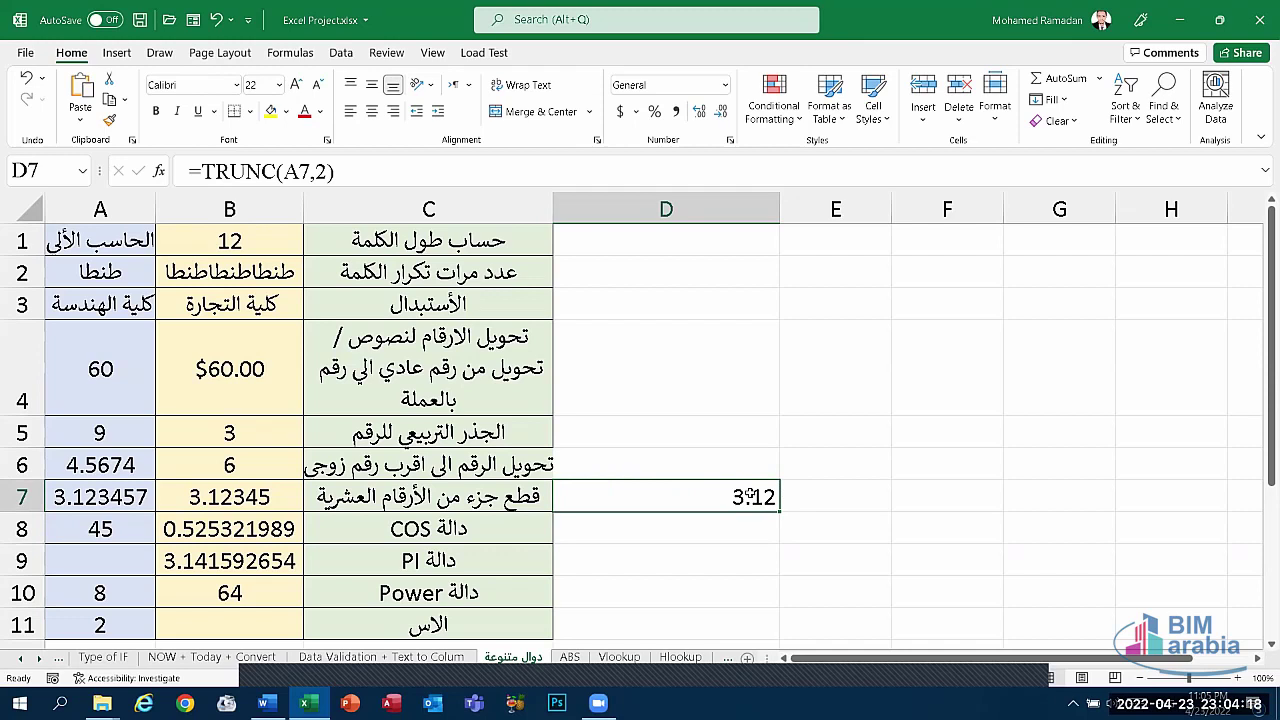
double_click(750, 497)
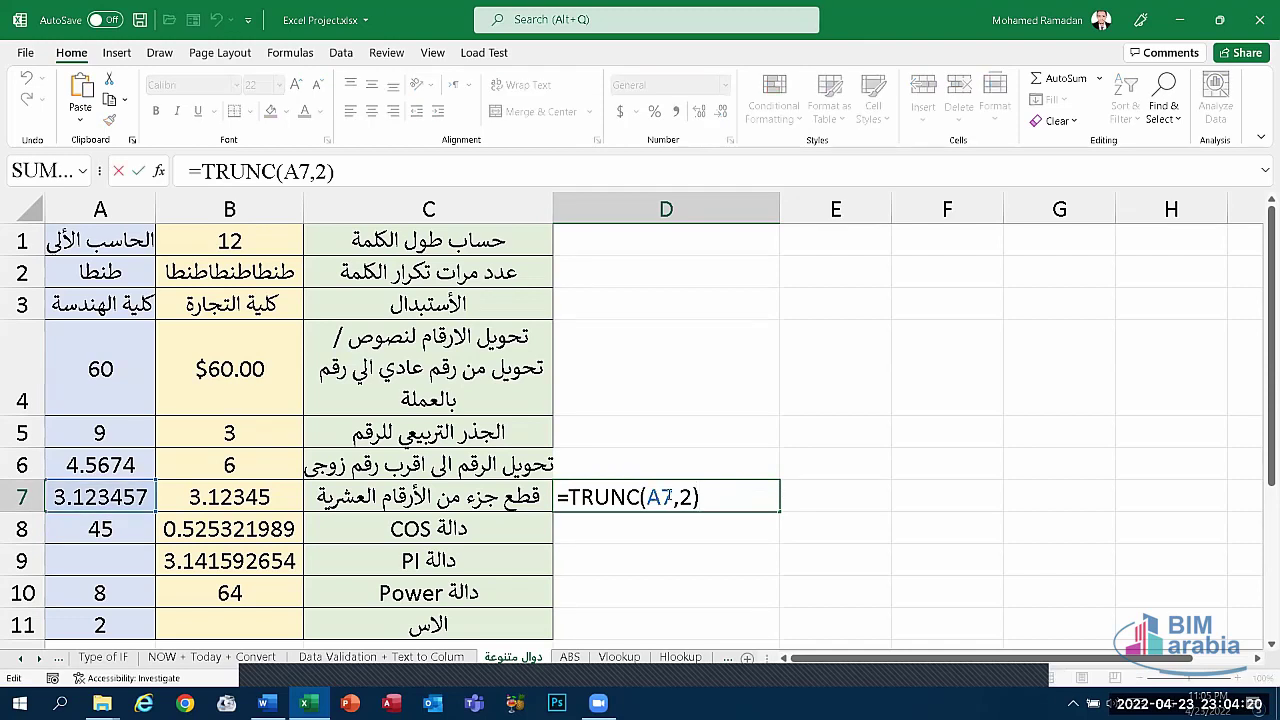
drag(673, 497, 646, 497)
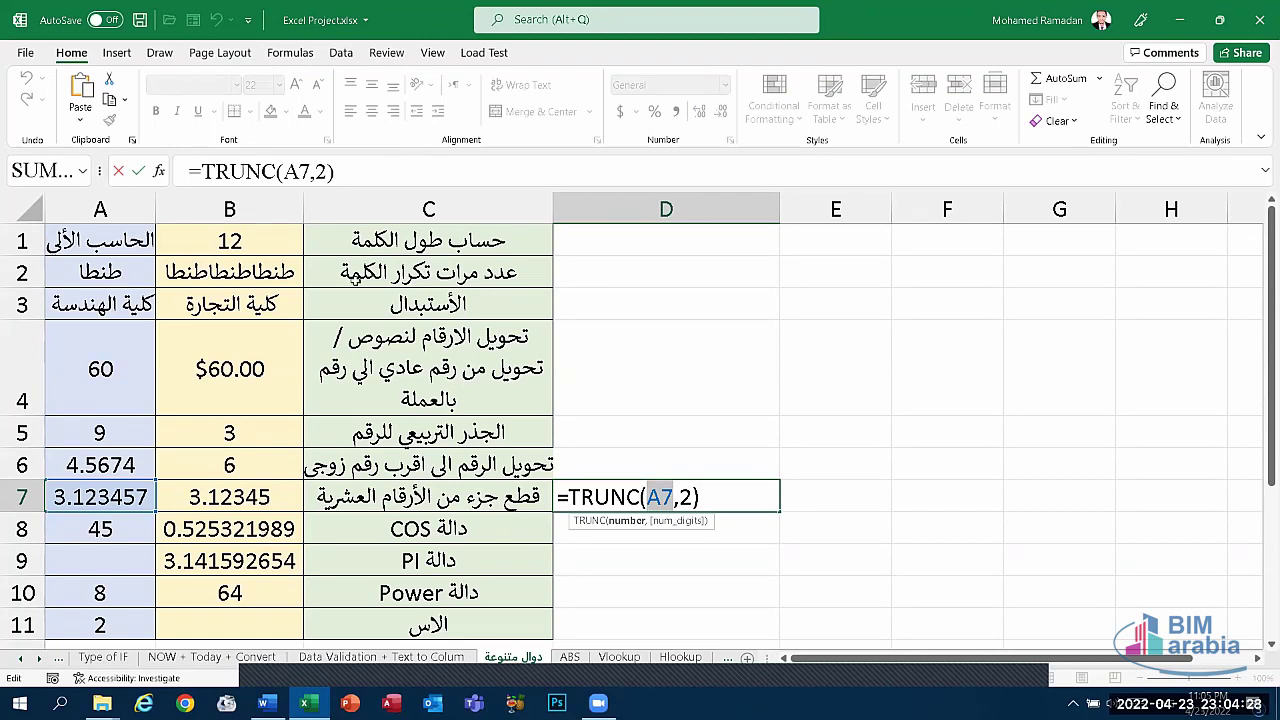
click(690, 497)
triple_click(613, 497)
key(Escape)
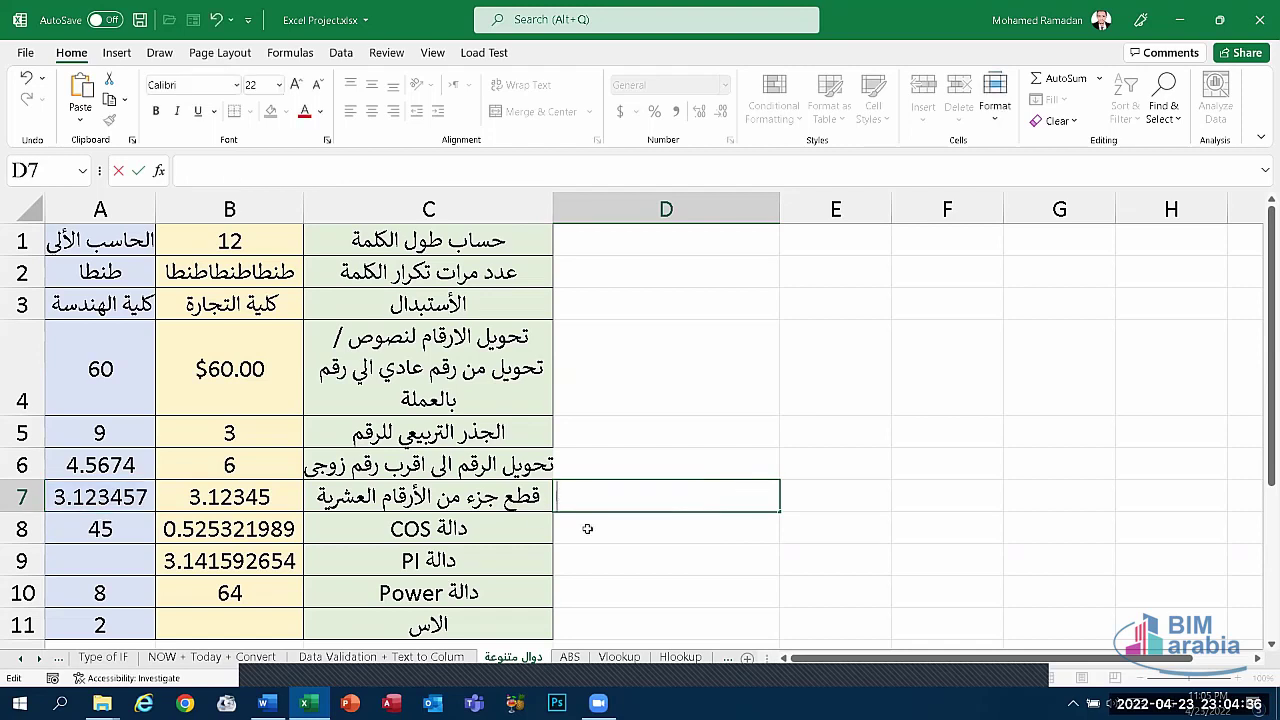
click(118, 538)
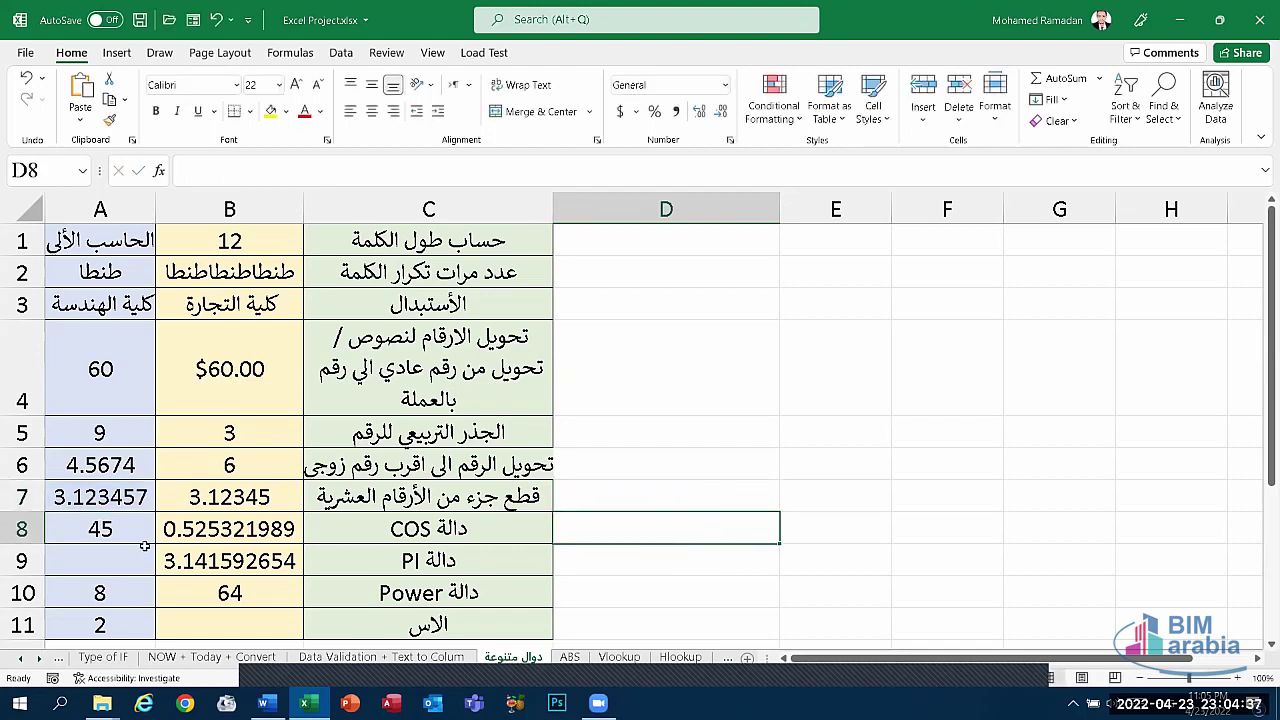
click(634, 530)
text(=)
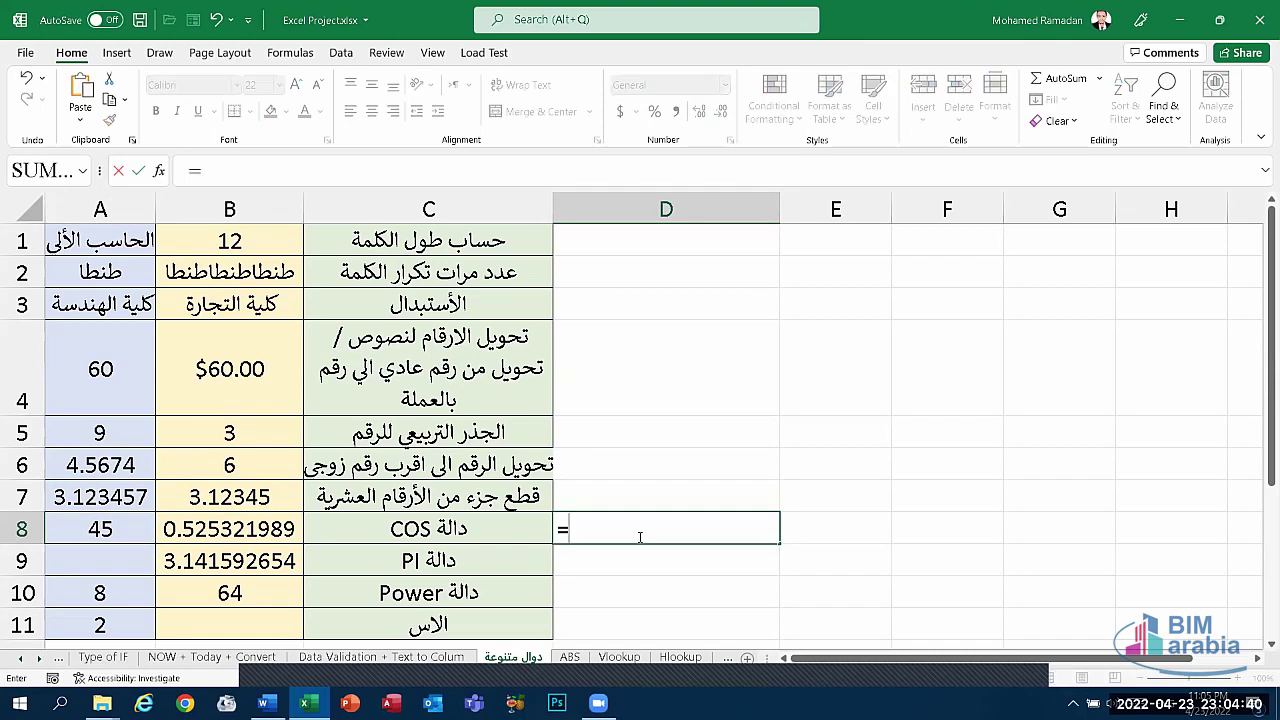
text(cos)
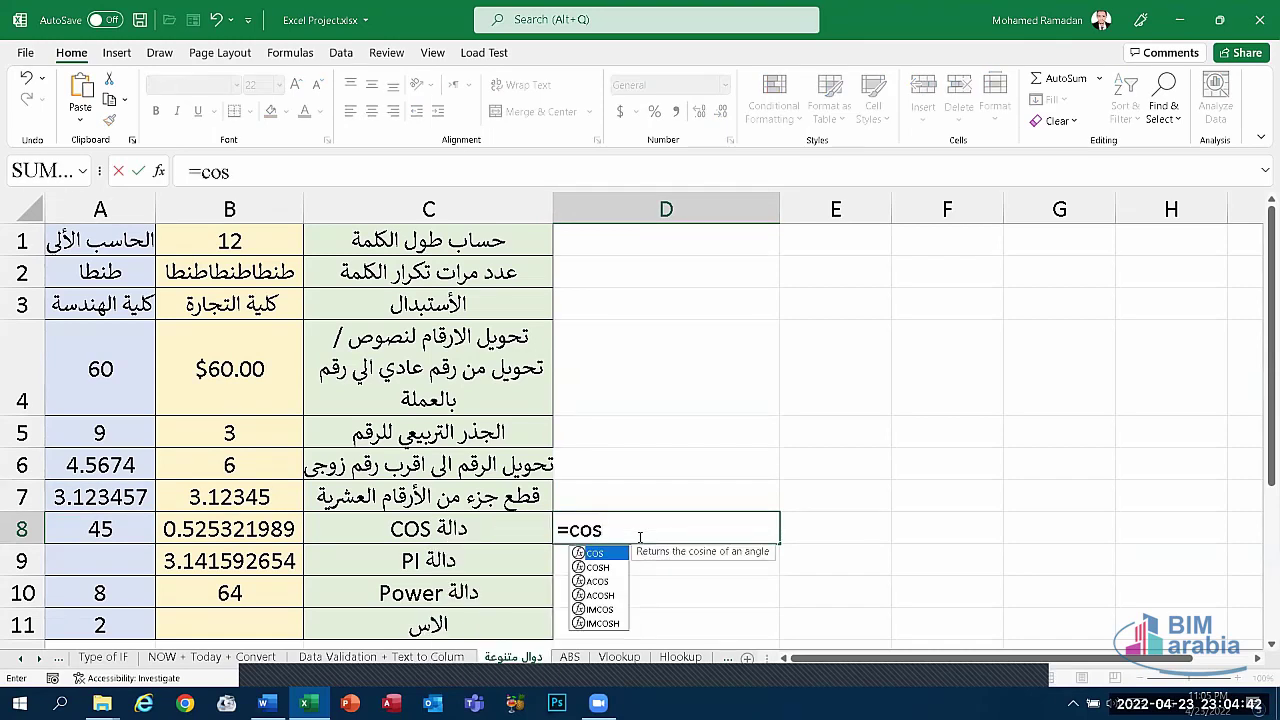
text(()
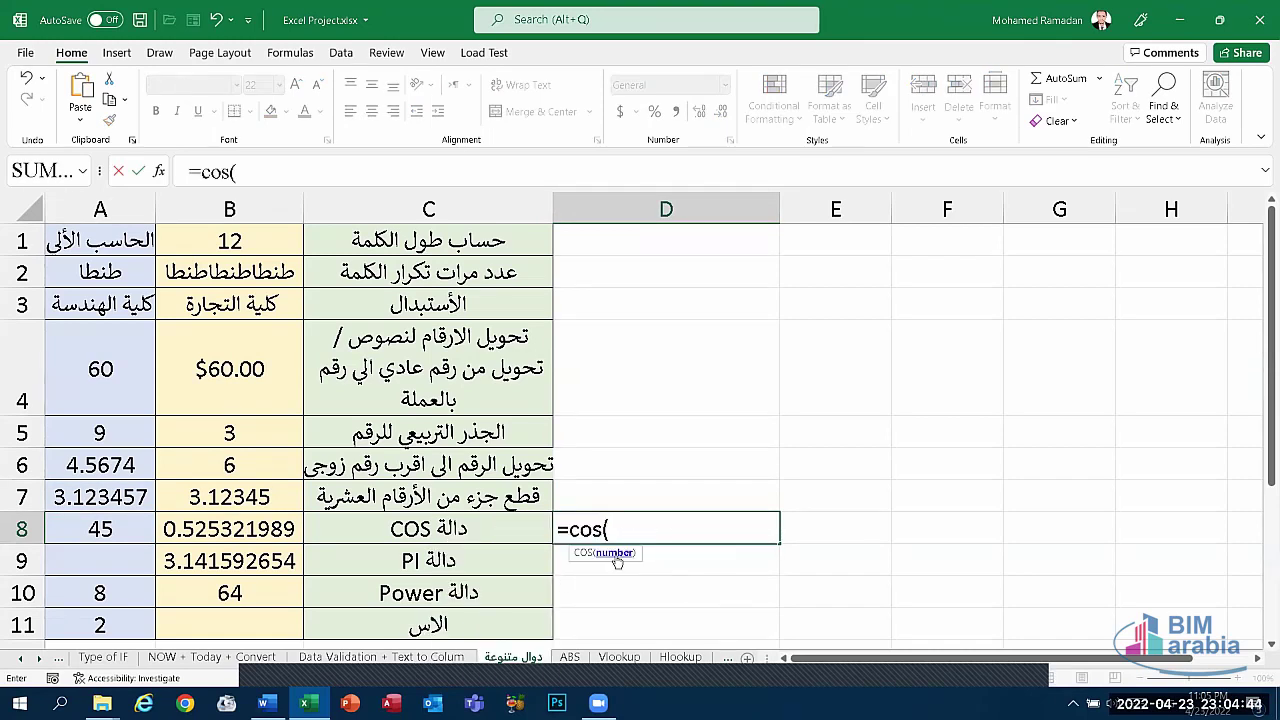
click(86, 526)
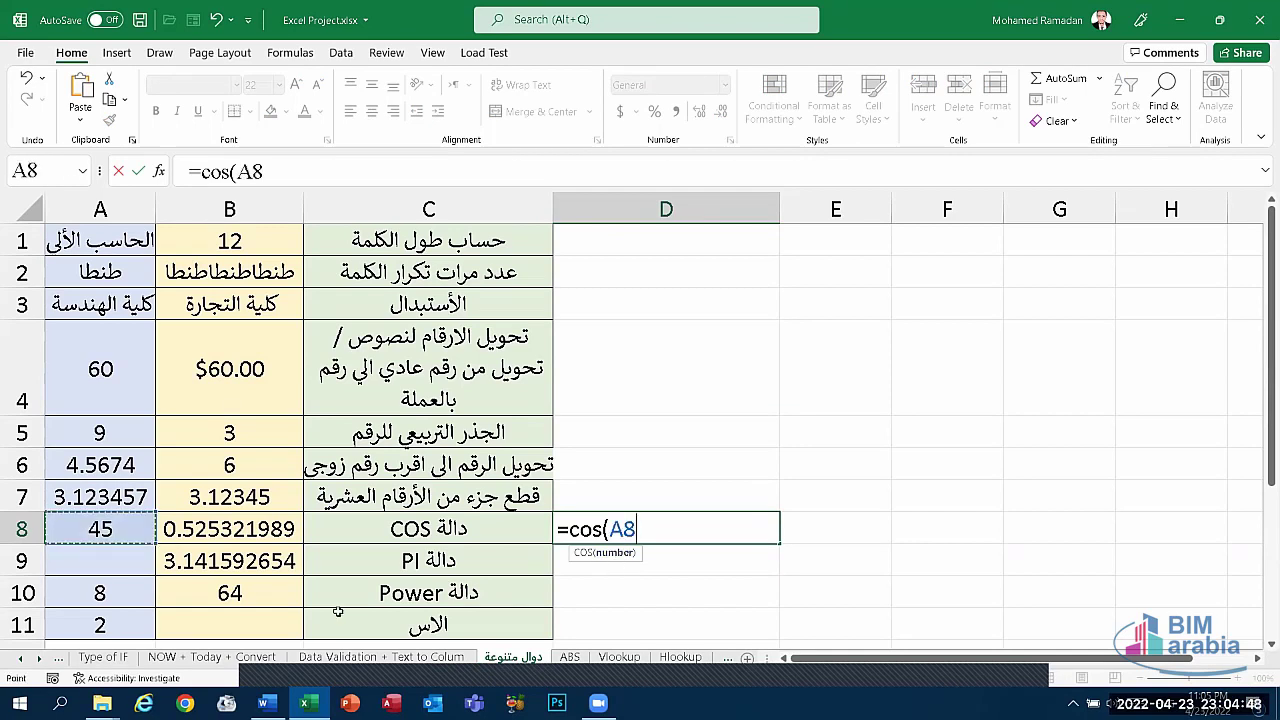
text())
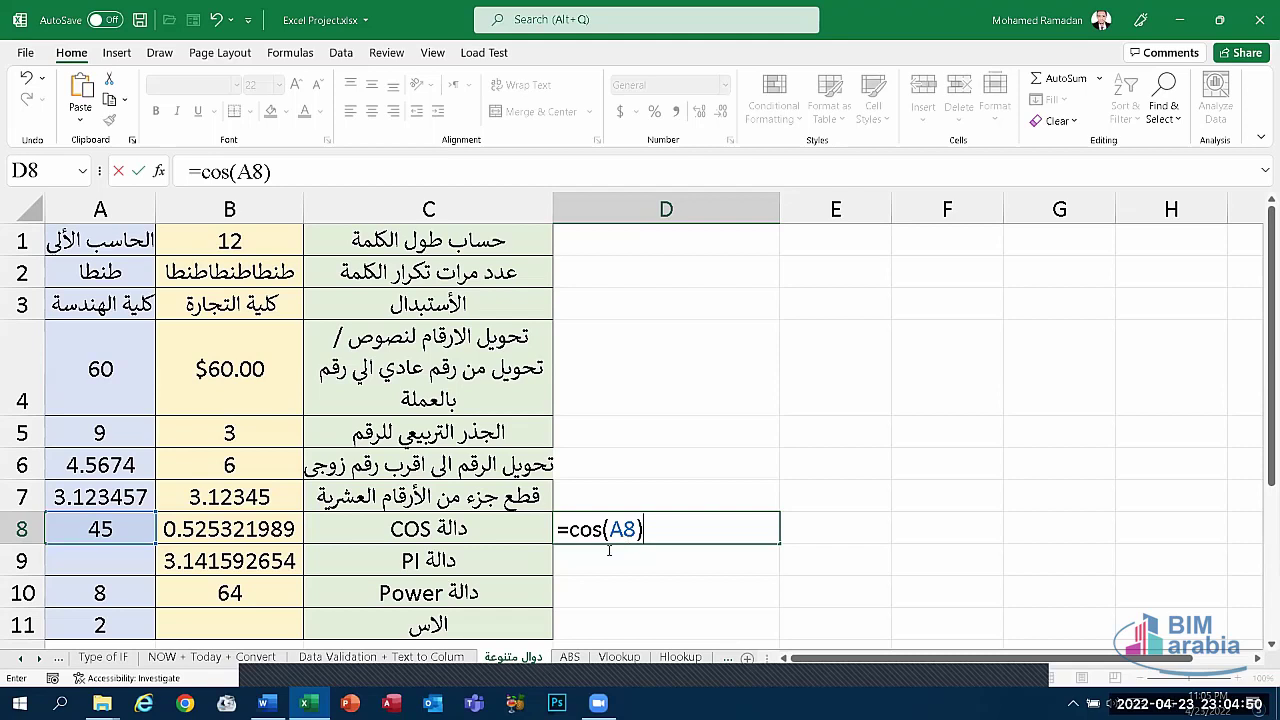
key(Return)
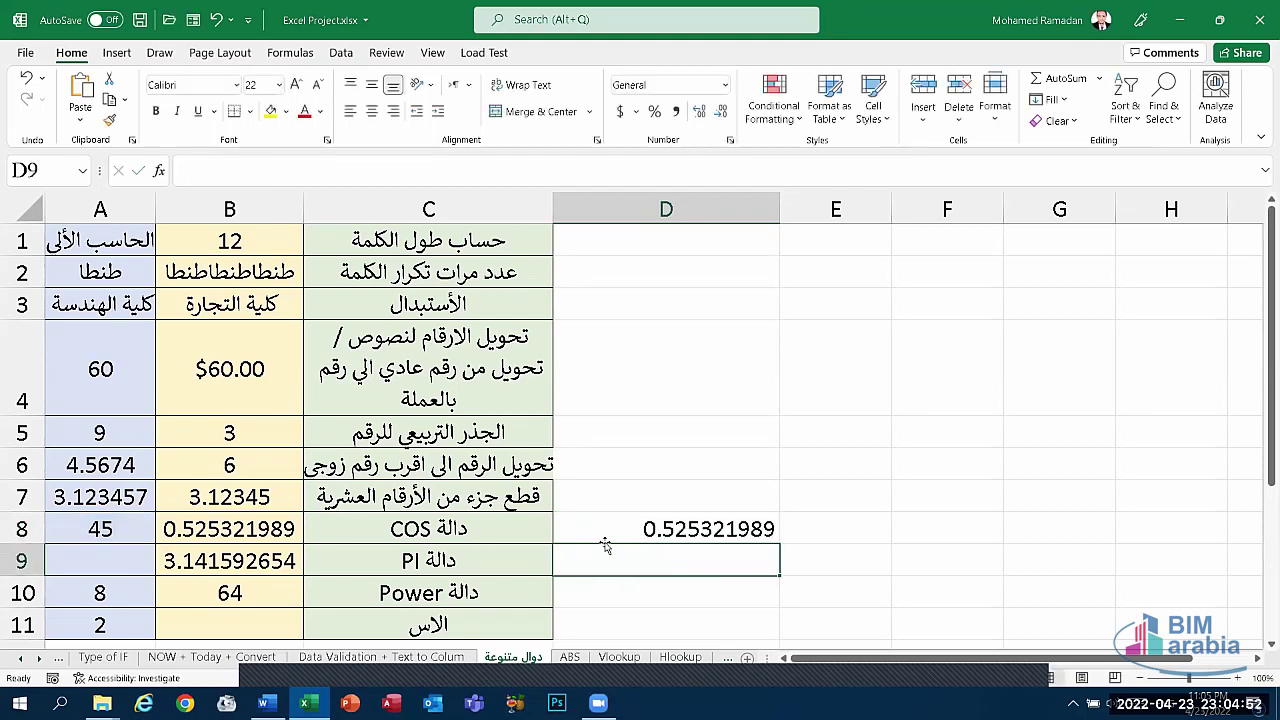
click(605, 543)
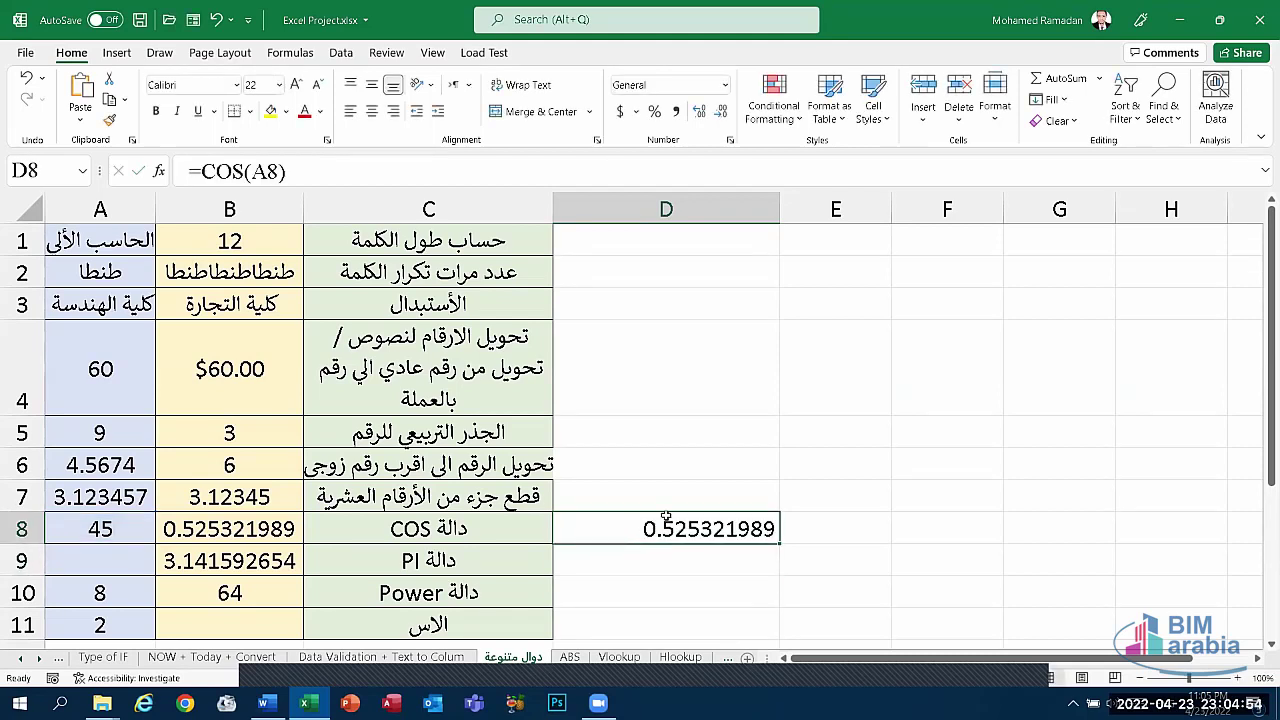
double_click(665, 521)
click(614, 536)
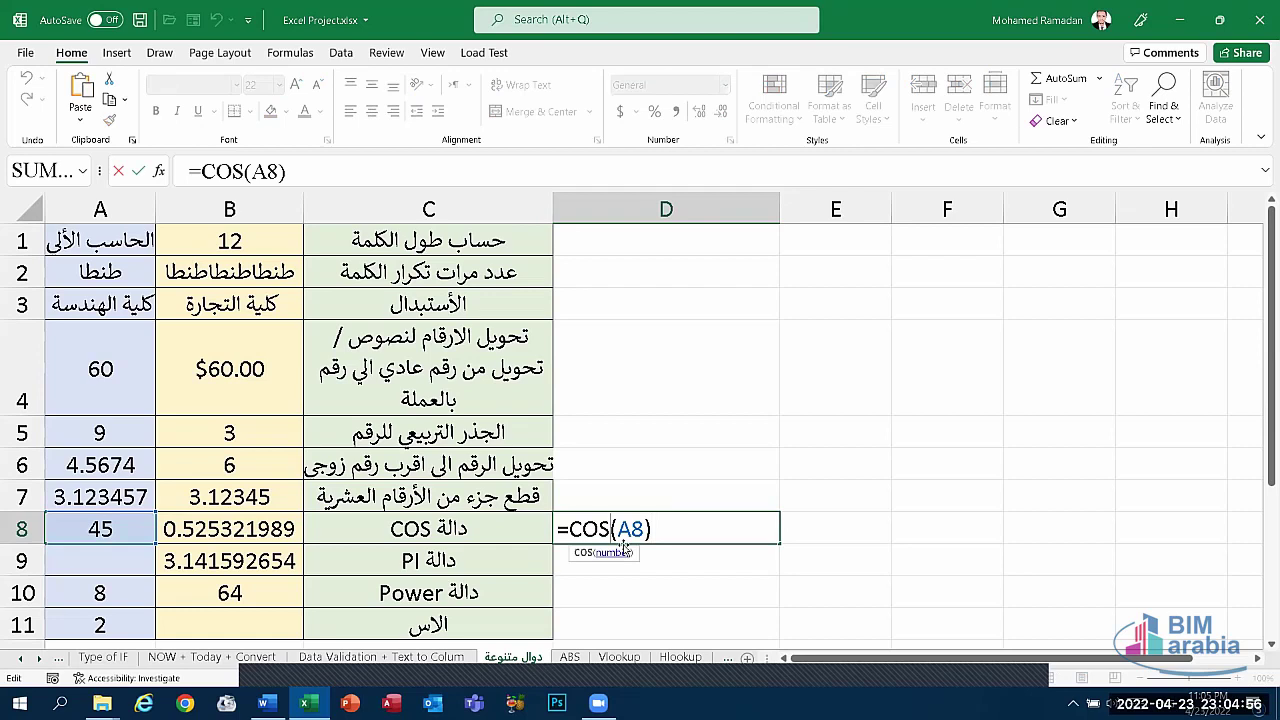
key(BackSpace)
key(BackSpace)
key(BackSpace)
text(sin)
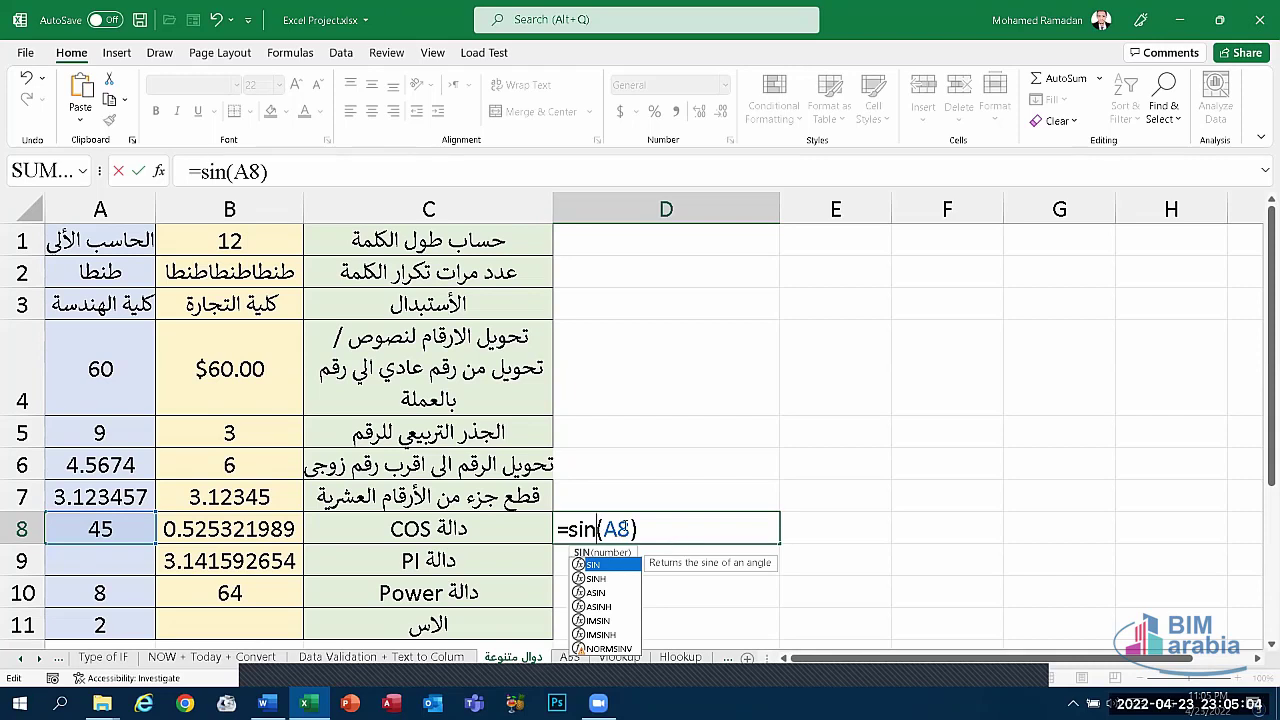
drag(630, 528, 603, 528)
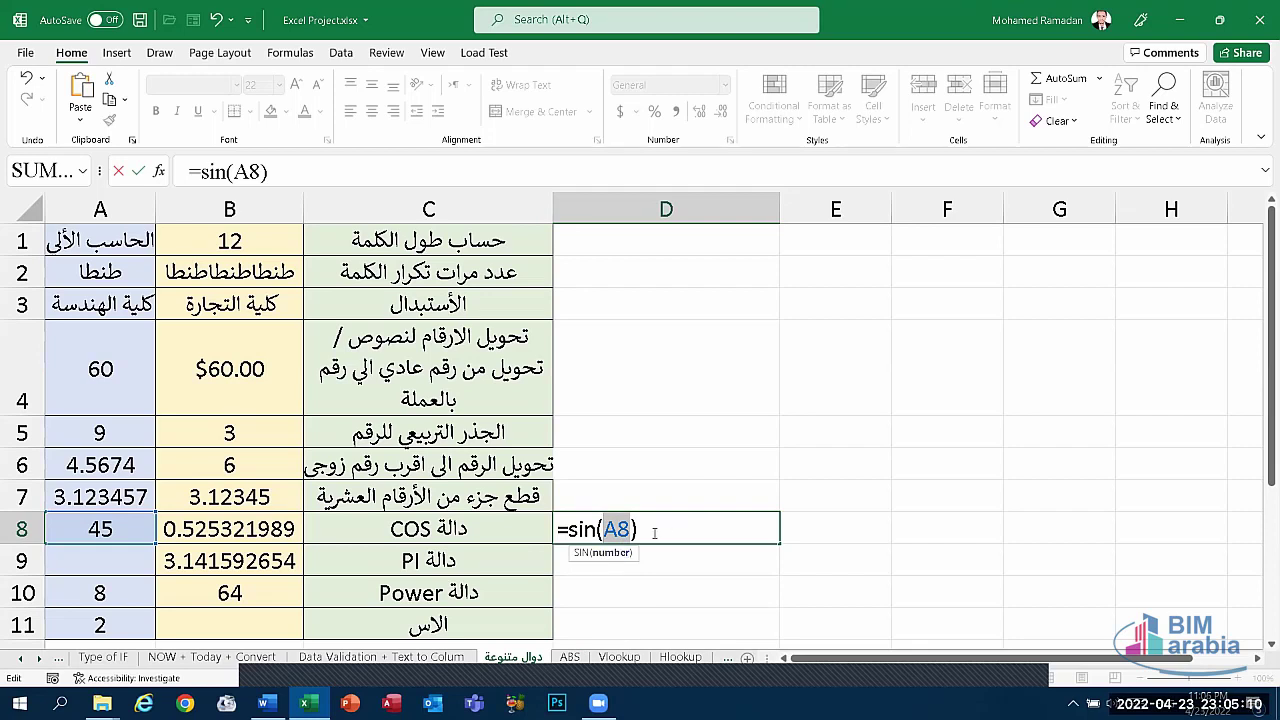
click(654, 533)
key(Return)
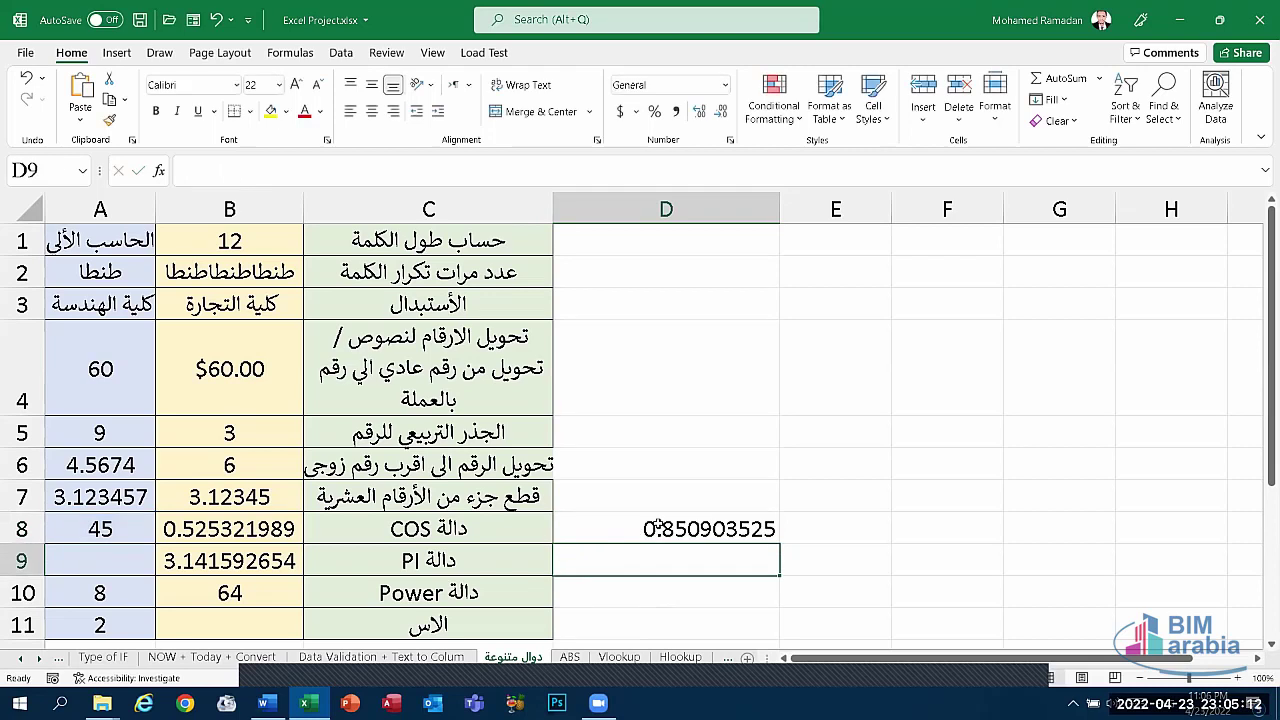
click(665, 535)
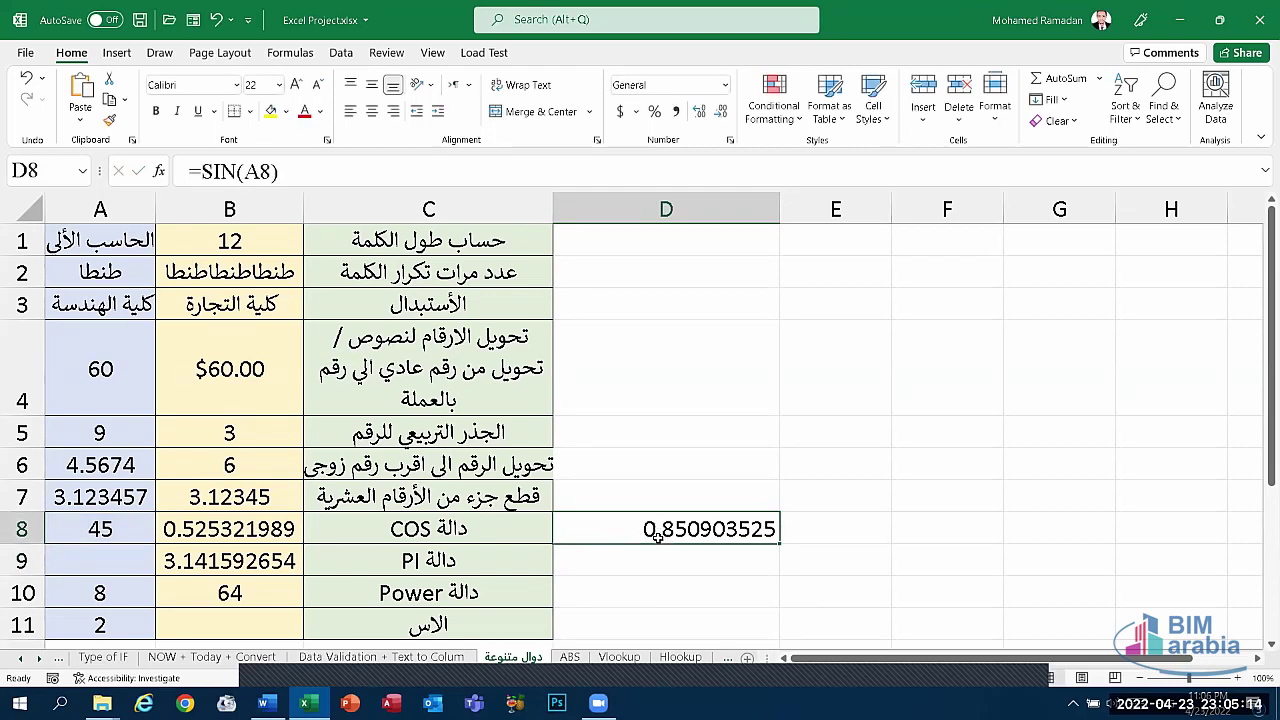
key(Delete)
click(617, 553)
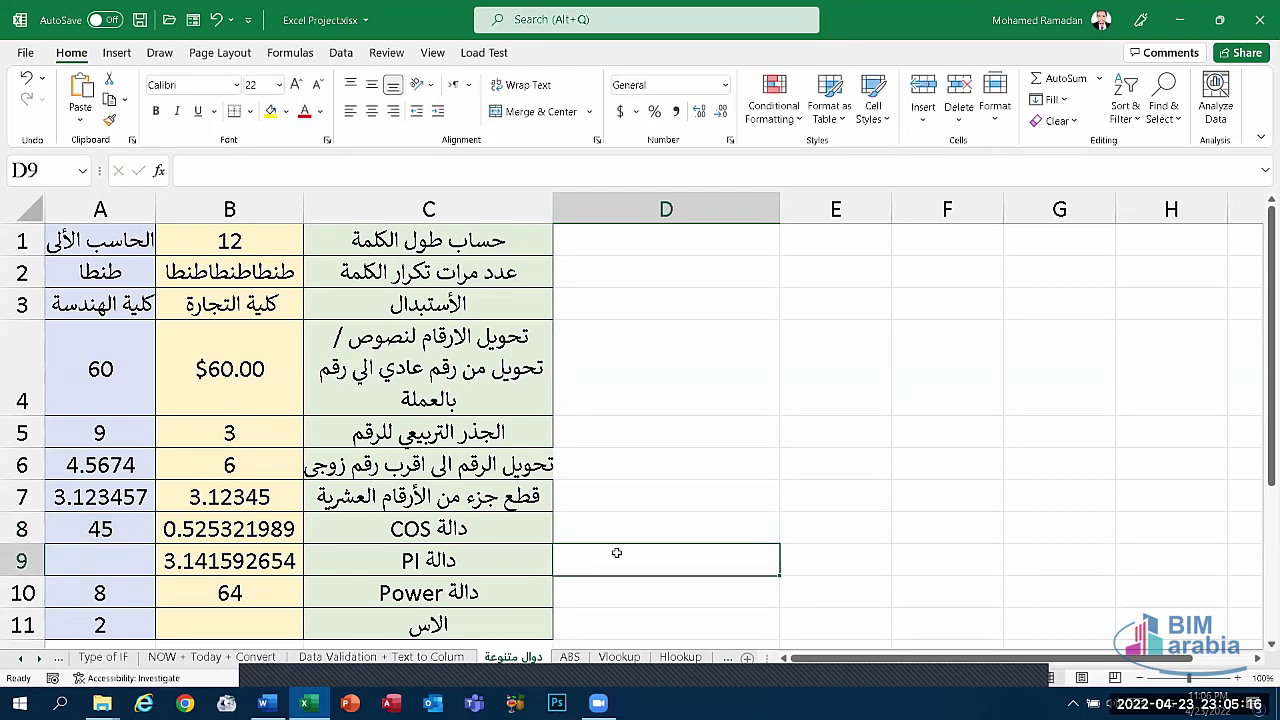
text(=py)
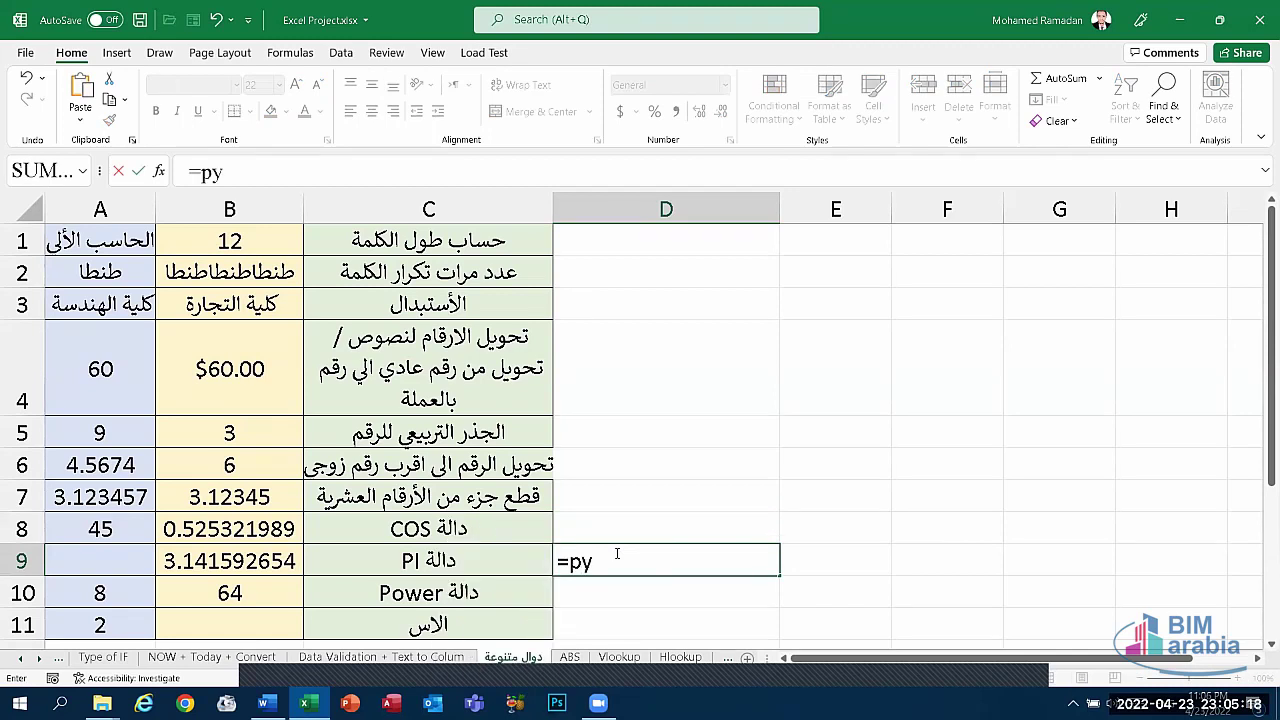
key(BackSpace)
text(i()
text())
key(Return)
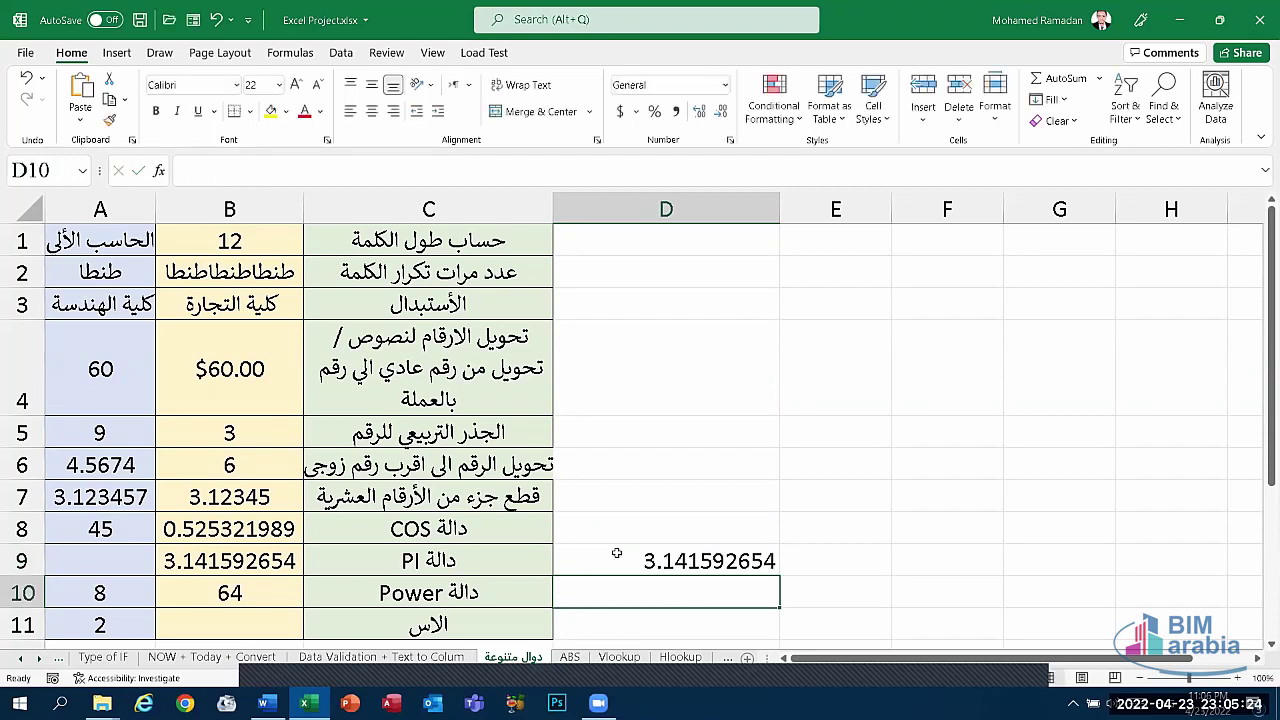
click(617, 553)
key(Delete)
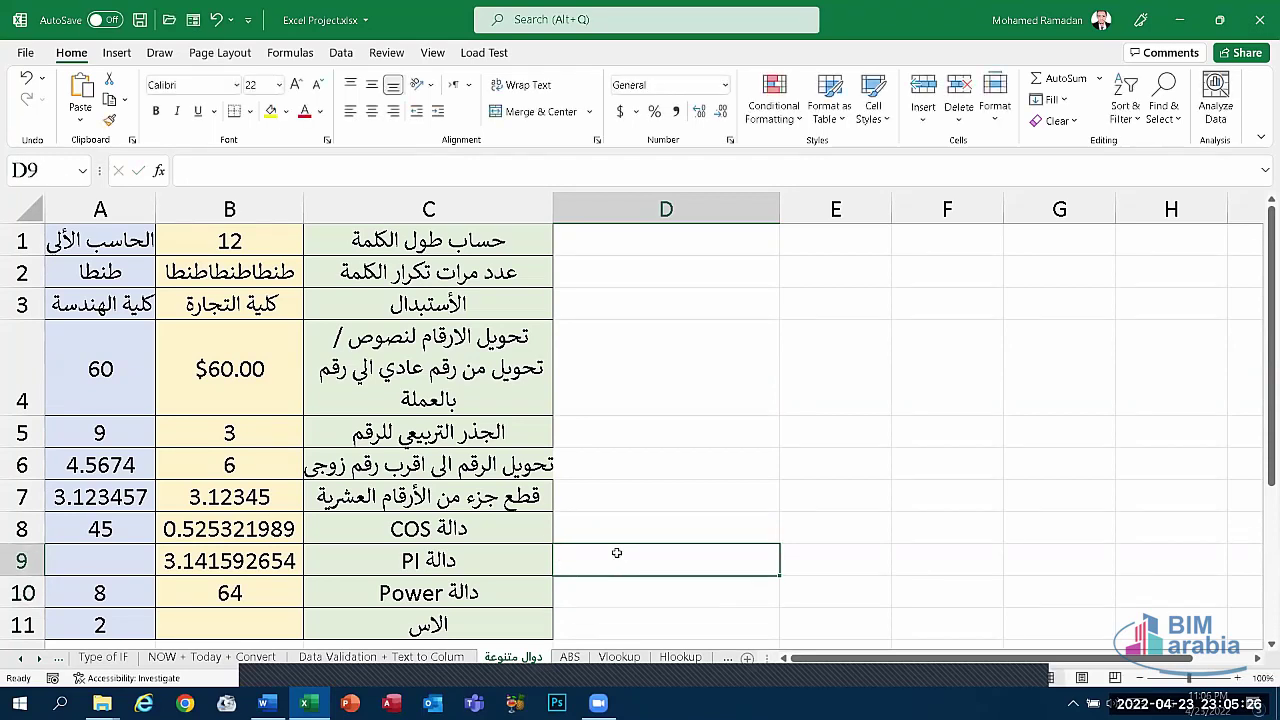
text(=p)
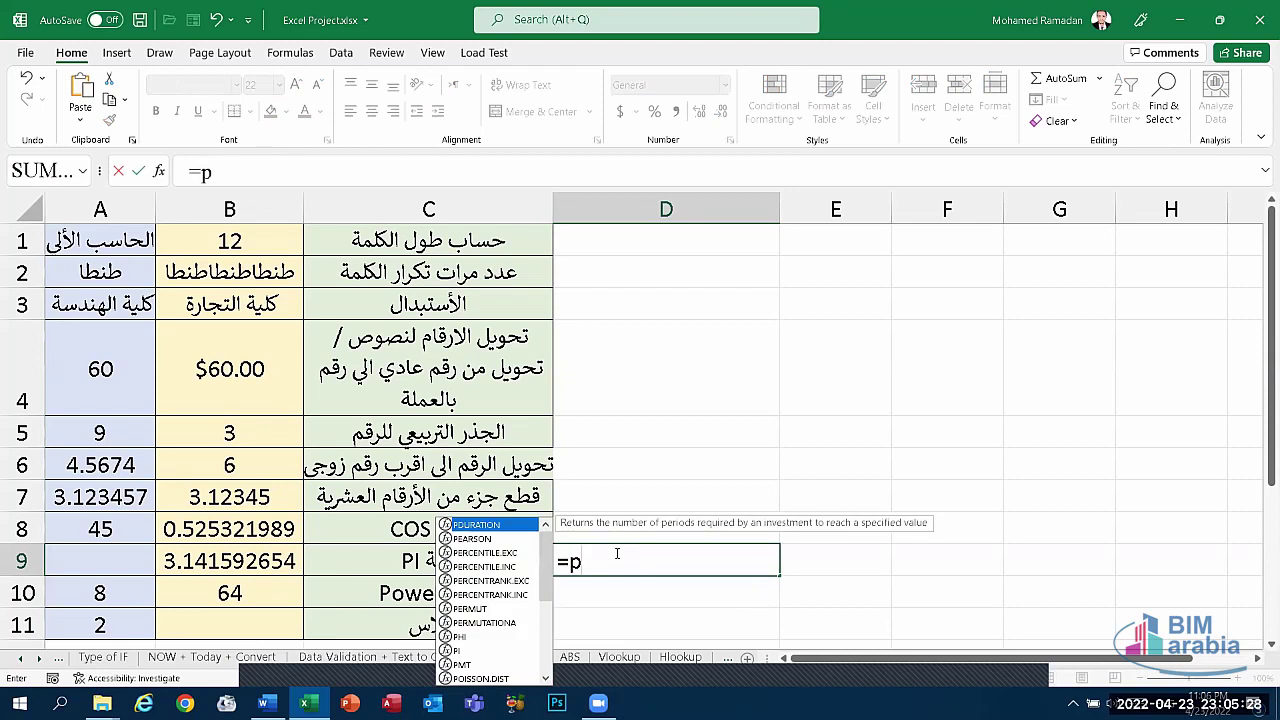
text(i())
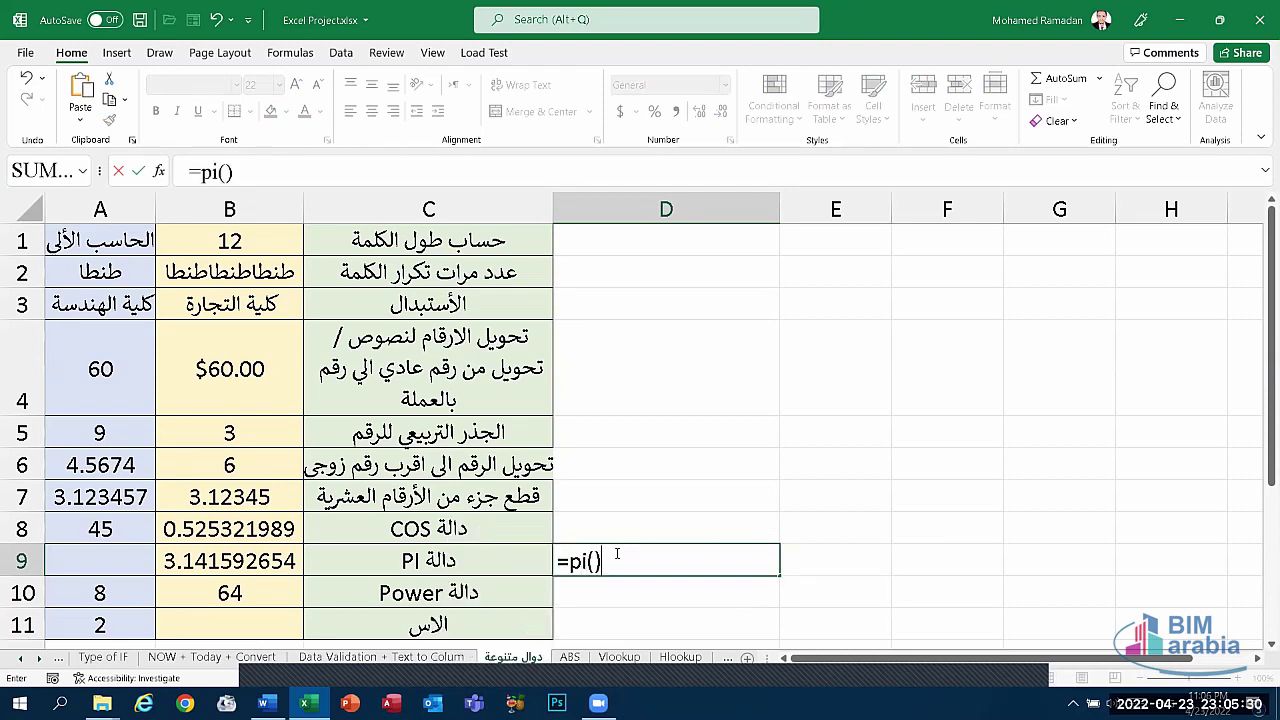
key(Return)
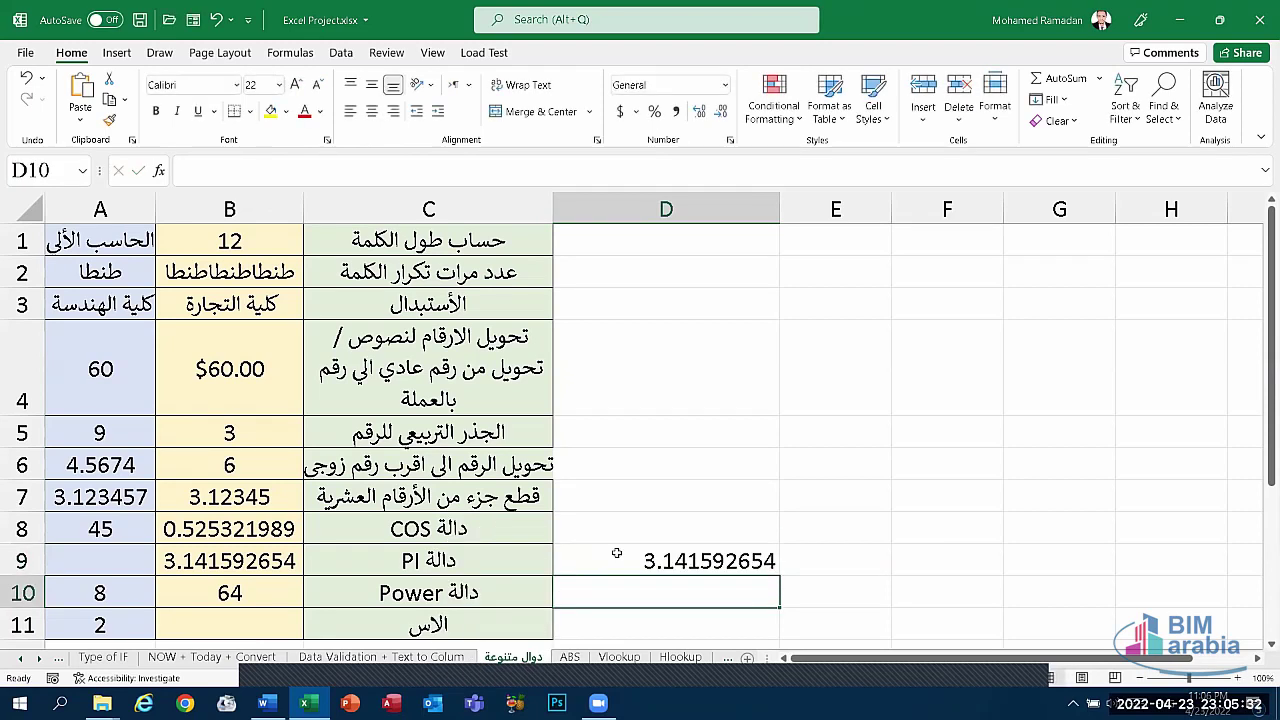
click(617, 553)
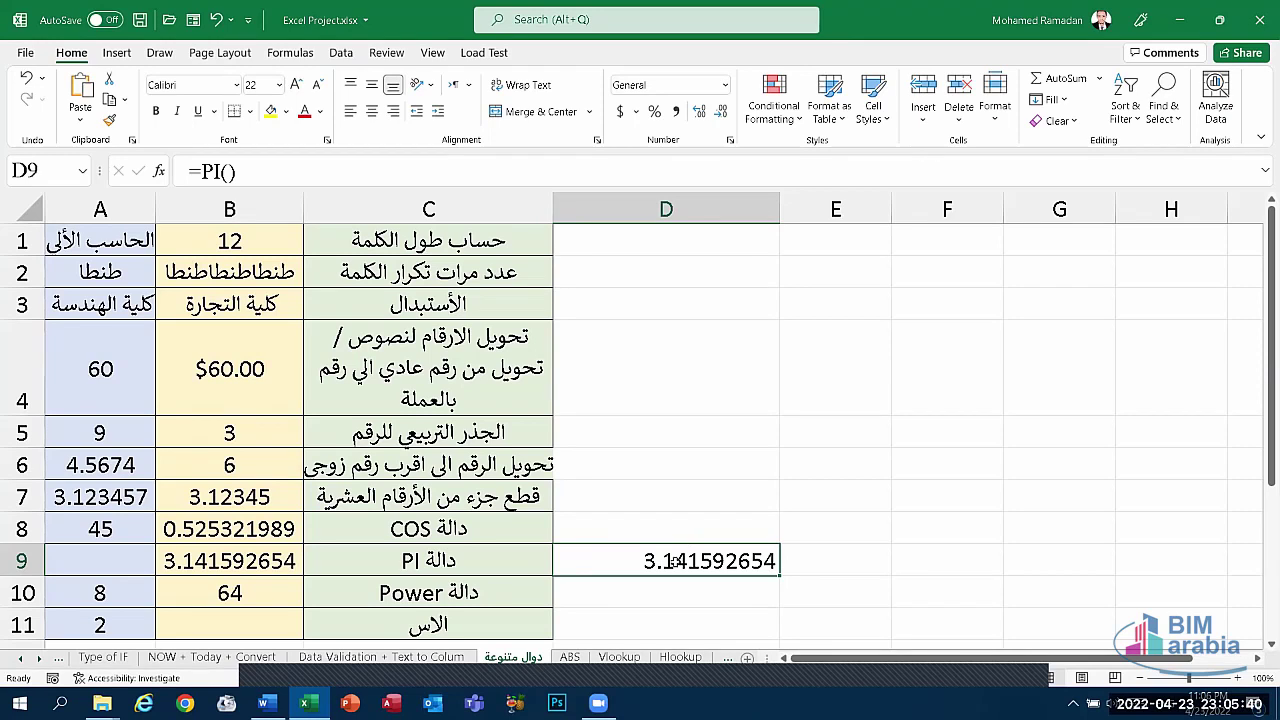
key(Delete)
scroll(670, 554, down, 1)
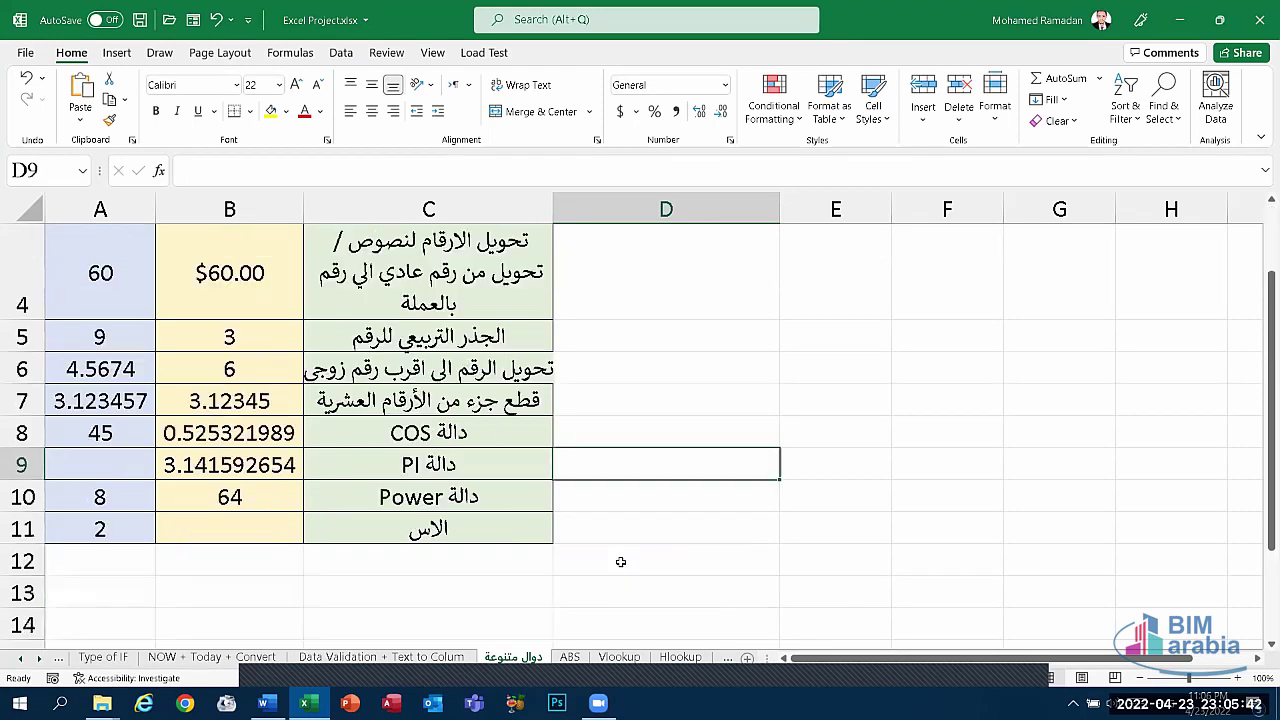
click(615, 491)
text(=)
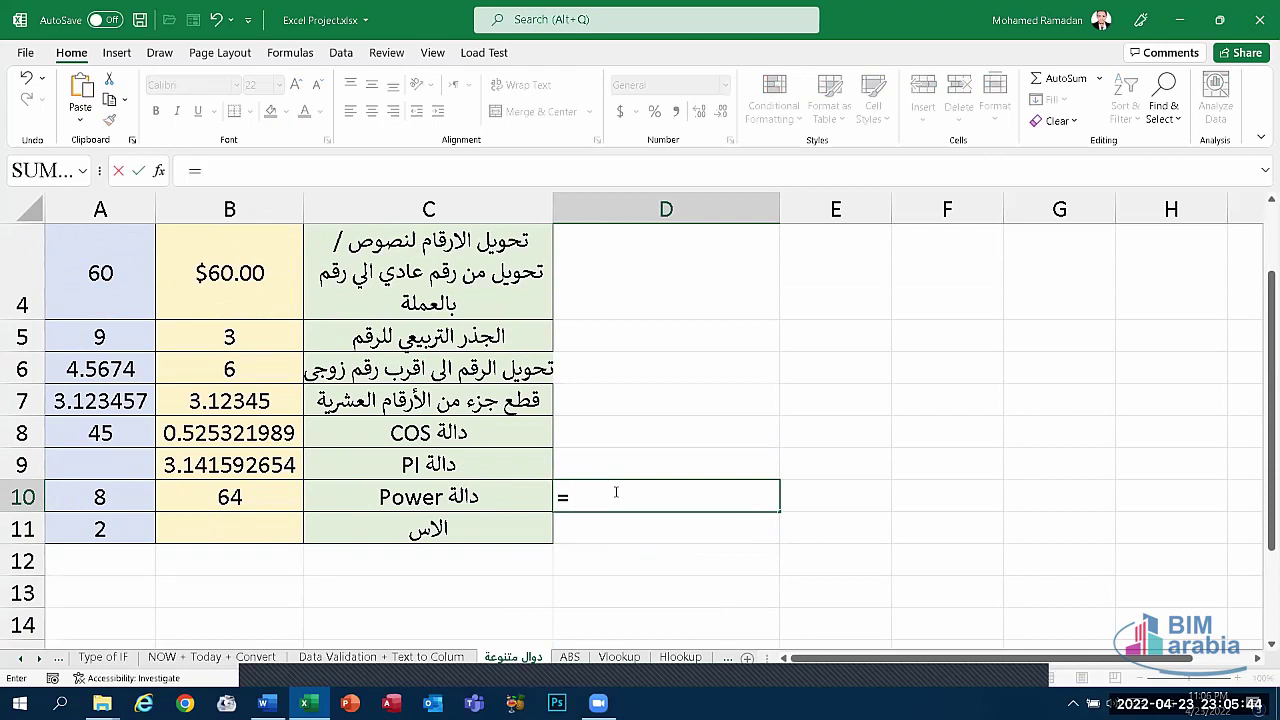
text(power)
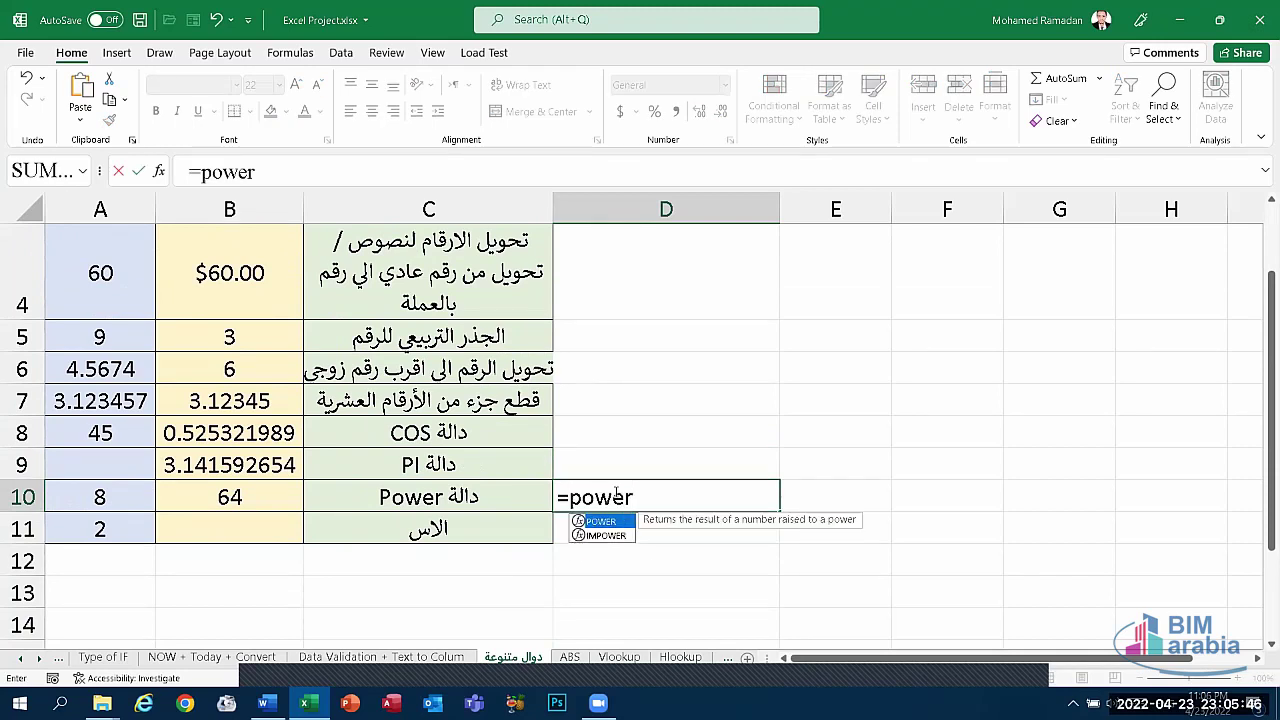
text(()
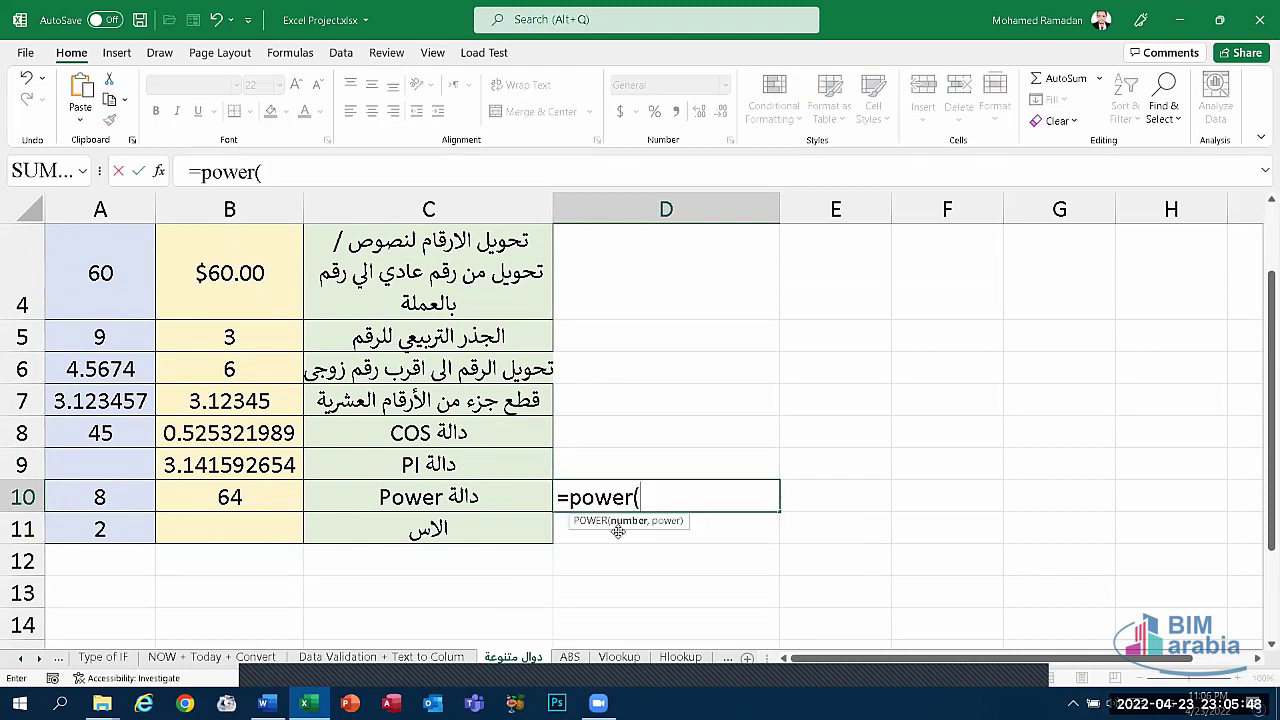
click(100, 497)
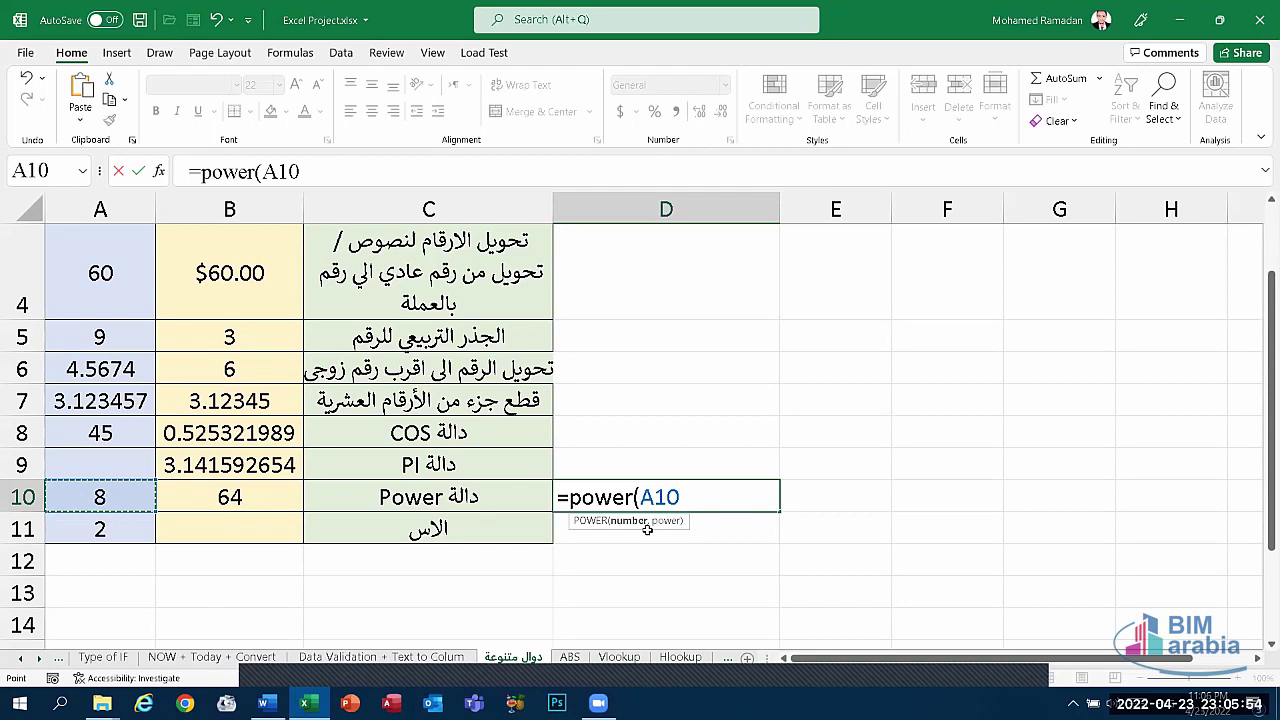
text(,)
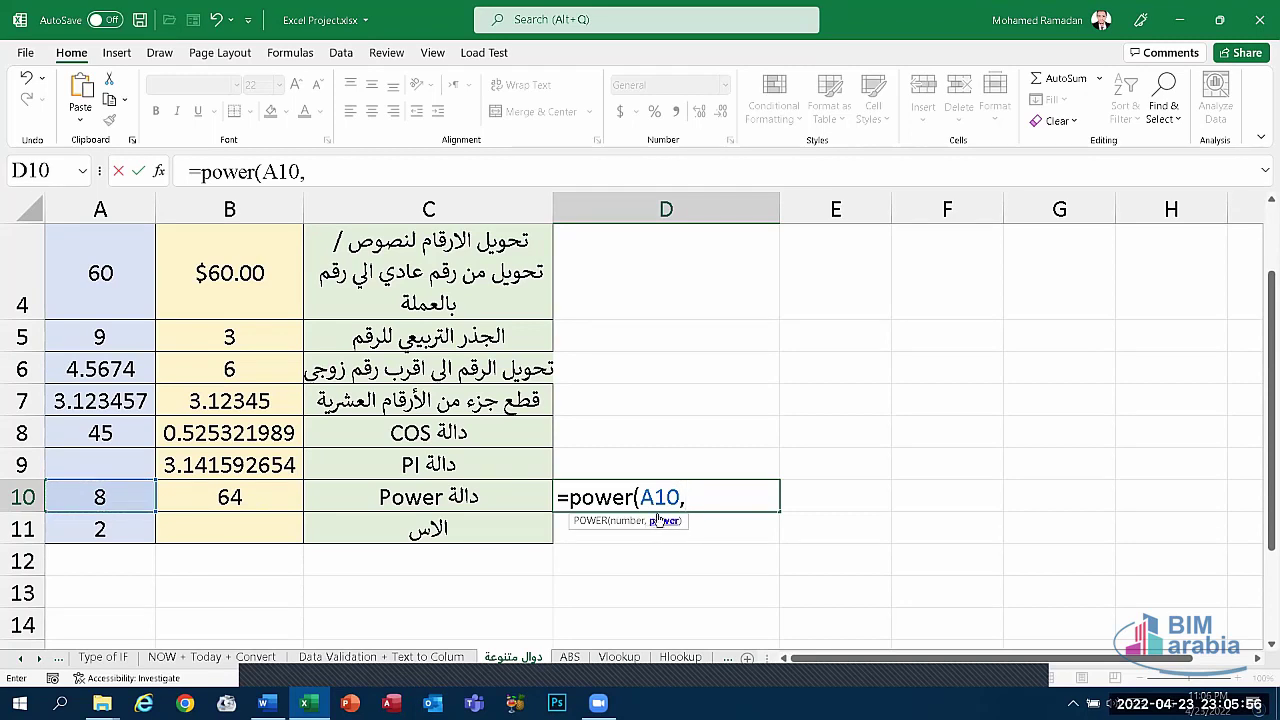
click(107, 531)
text())
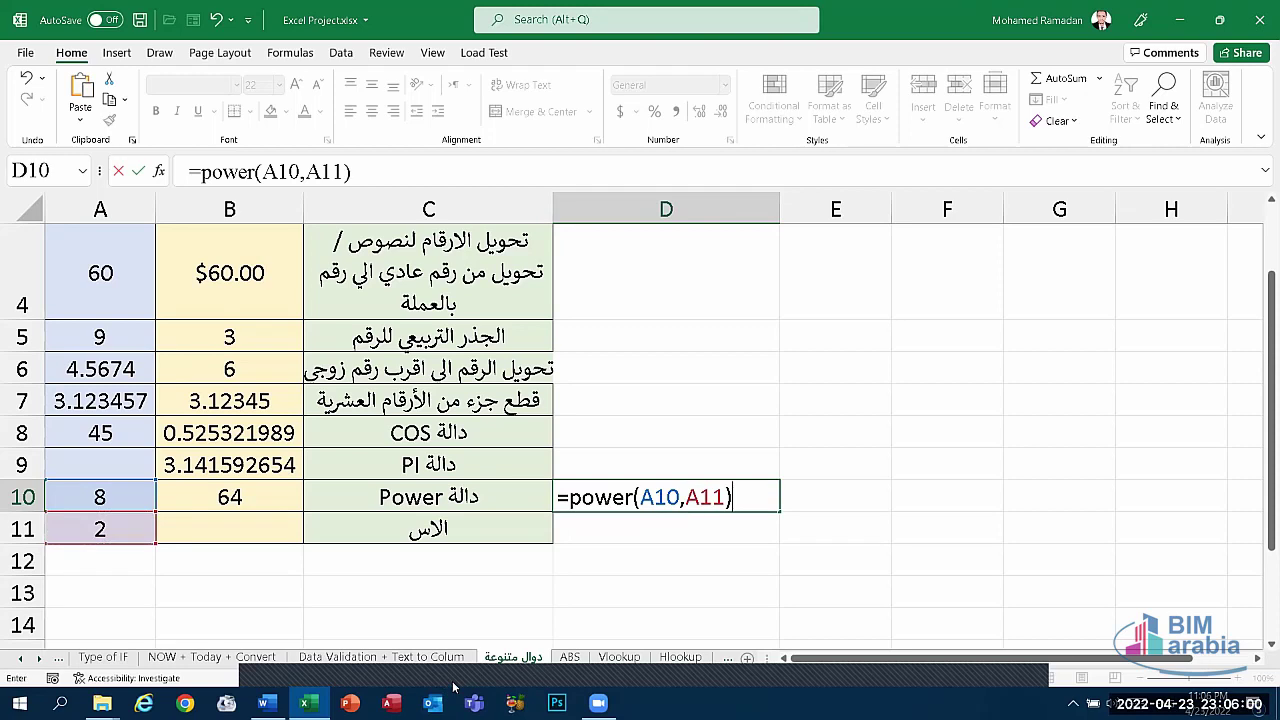
key(Return)
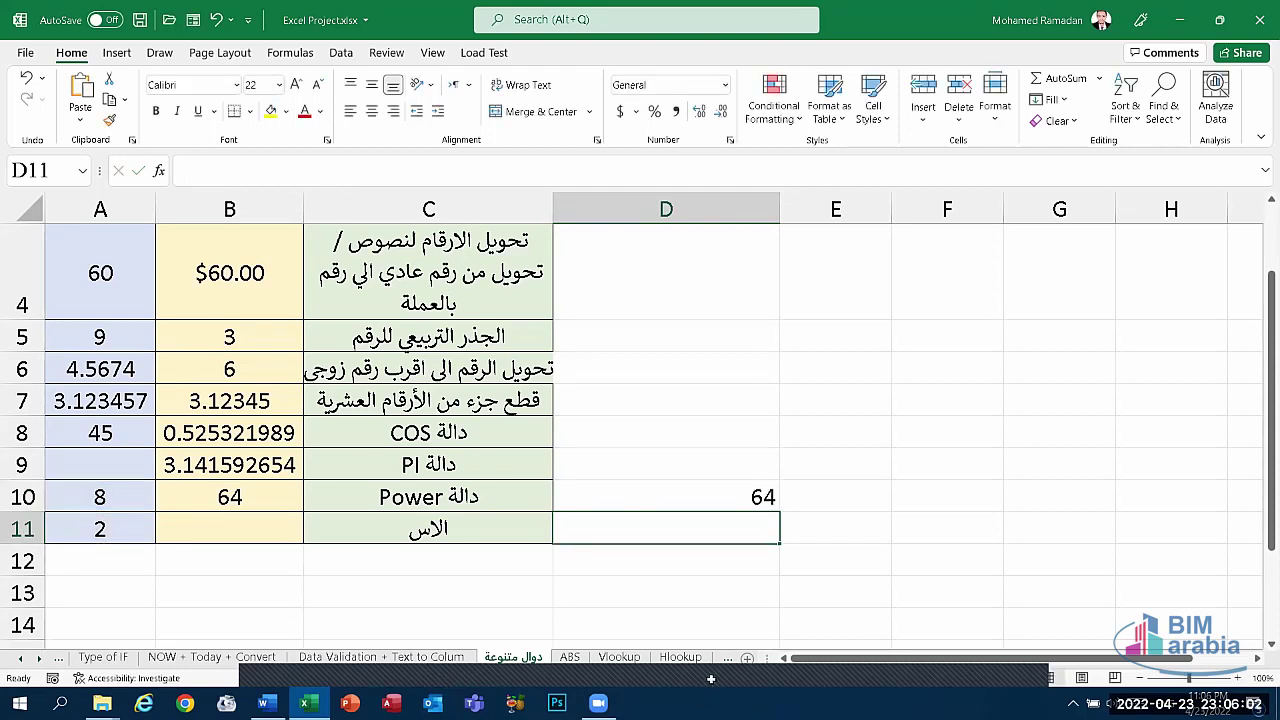
click(720, 507)
text(=po)
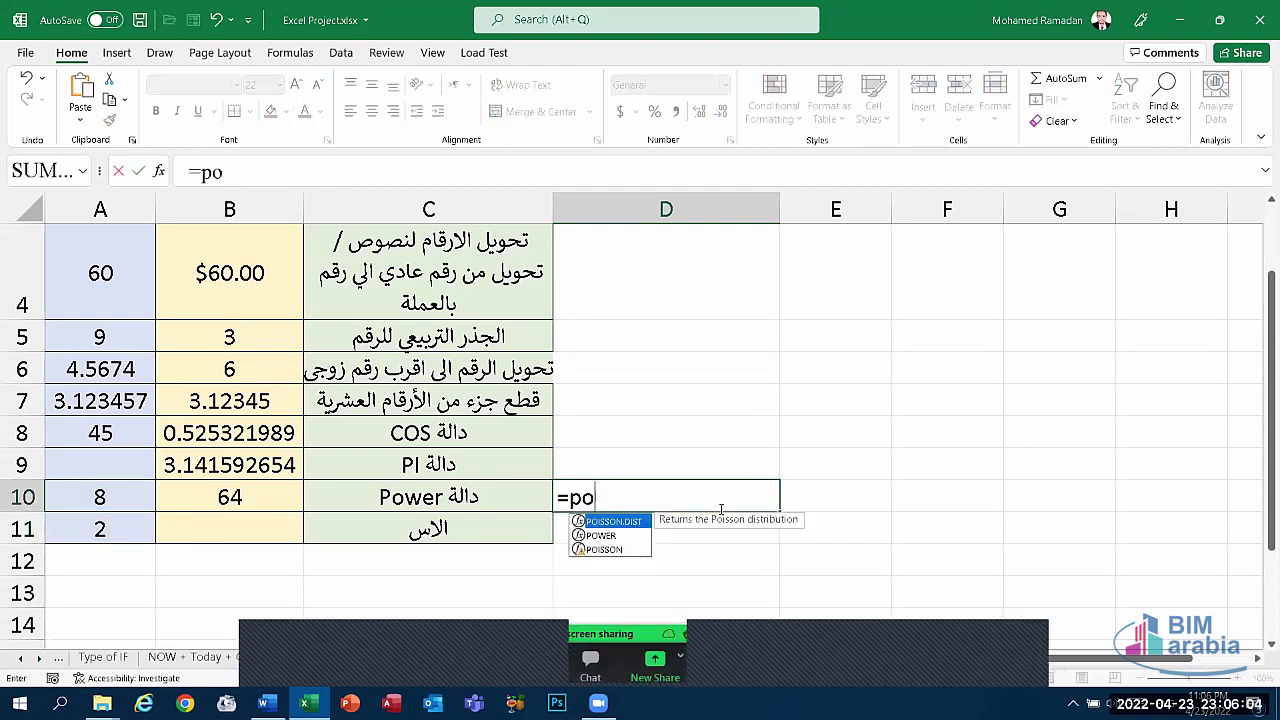
text(wer()
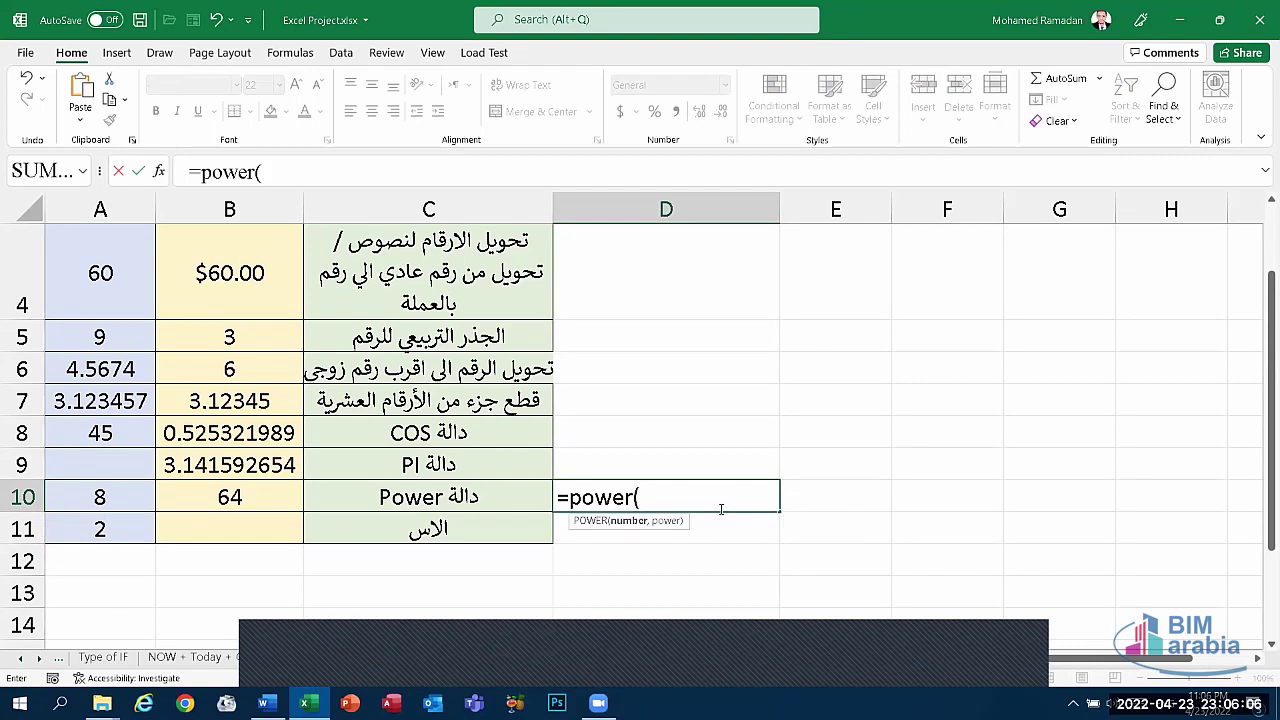
click(101, 497)
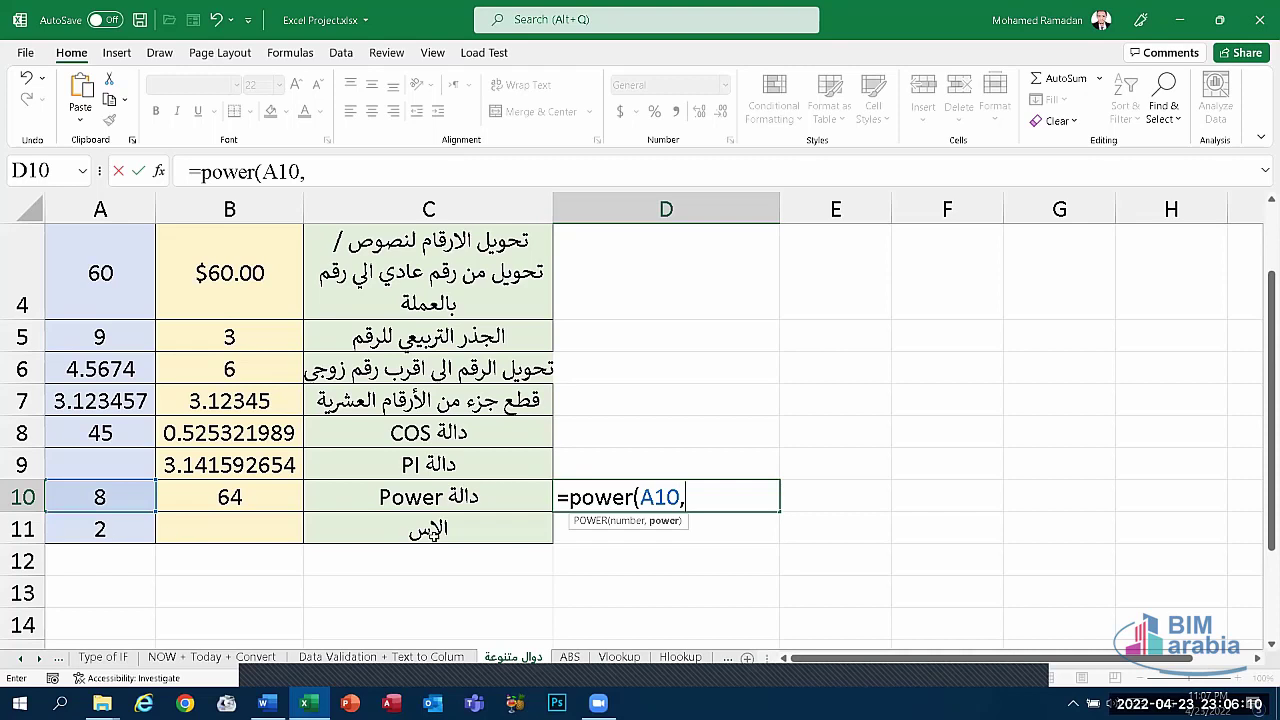
click(90, 527)
text())
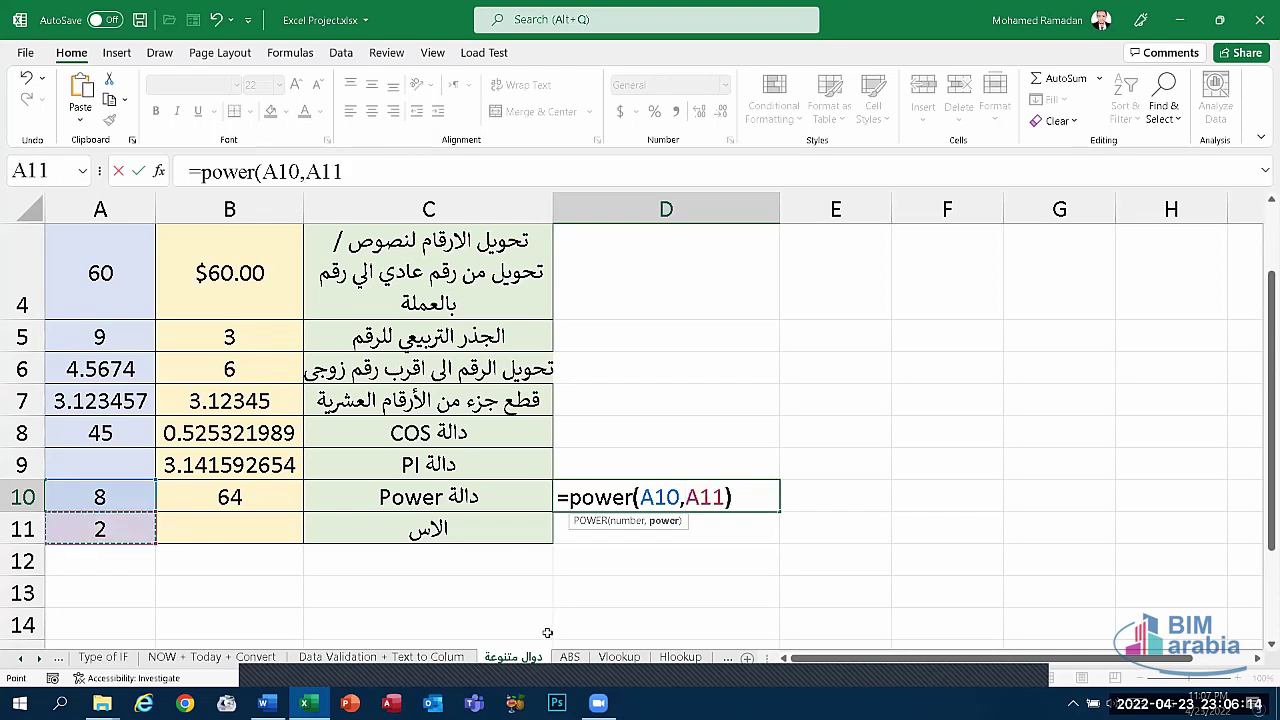
key(Return)
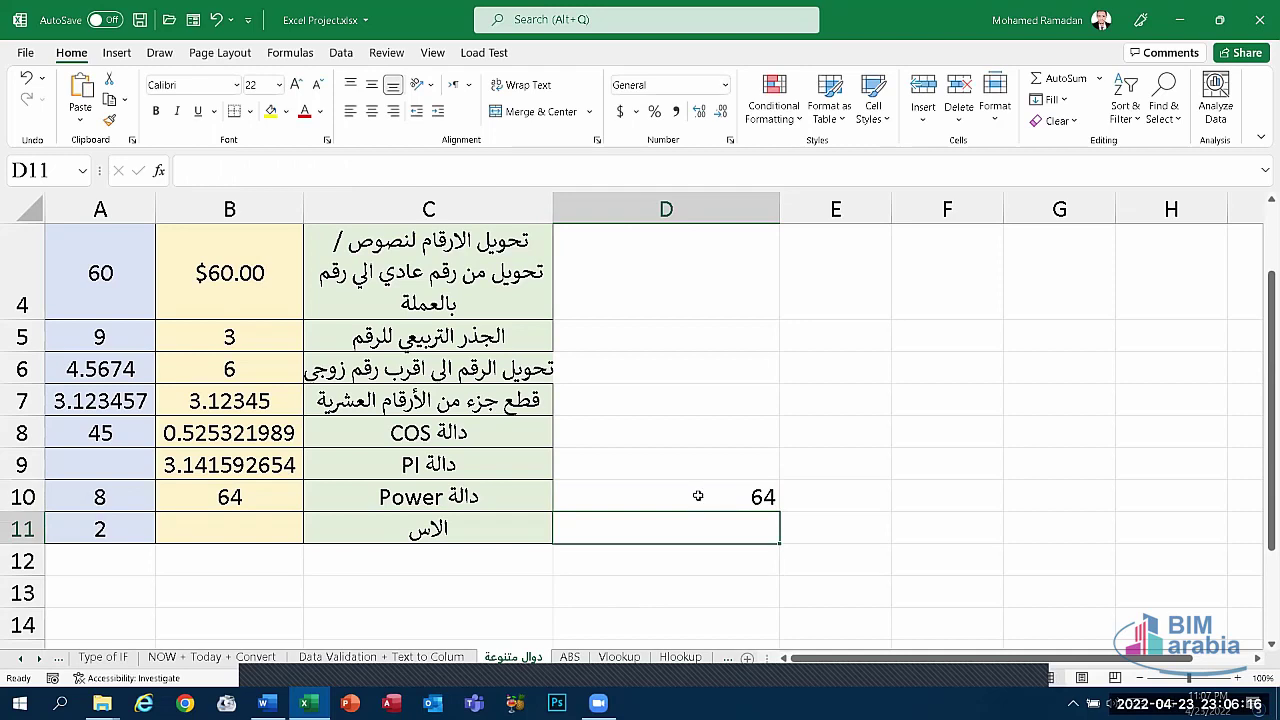
click(697, 494)
key(Delete)
click(700, 550)
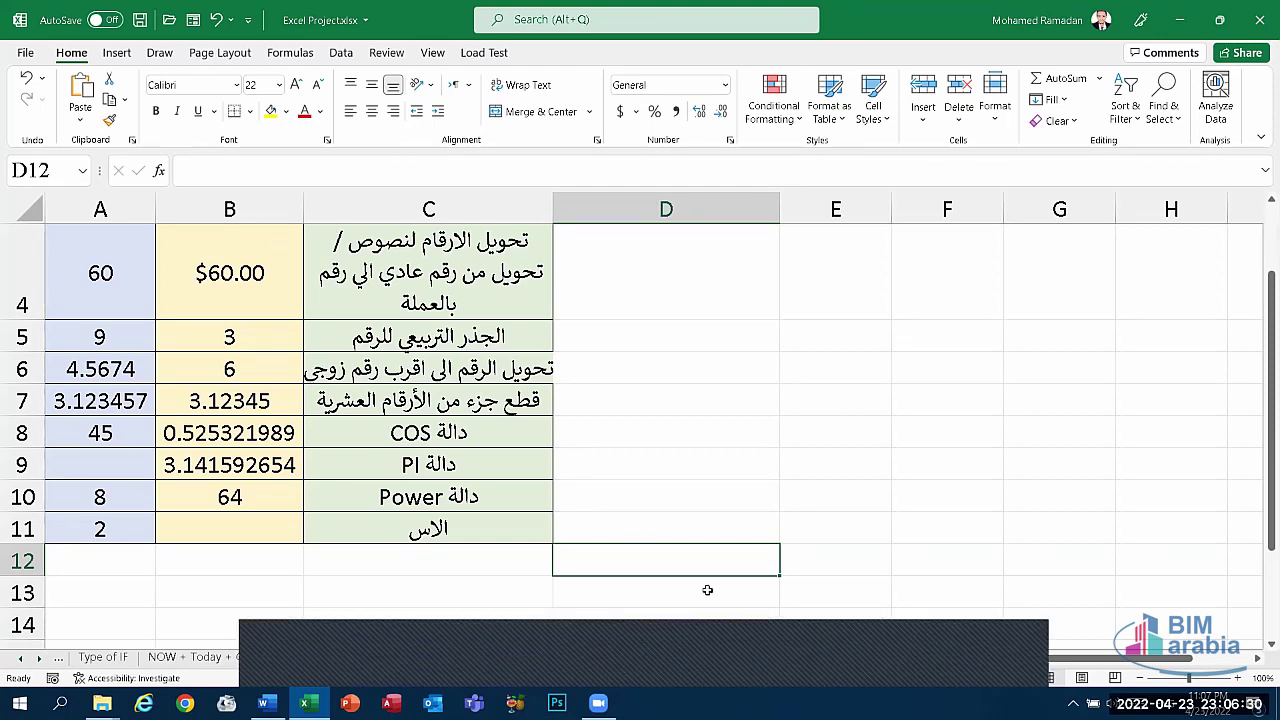
- Select E10 and D11, then go to the Vlookup sheet with the supplier contact table
click(832, 497)
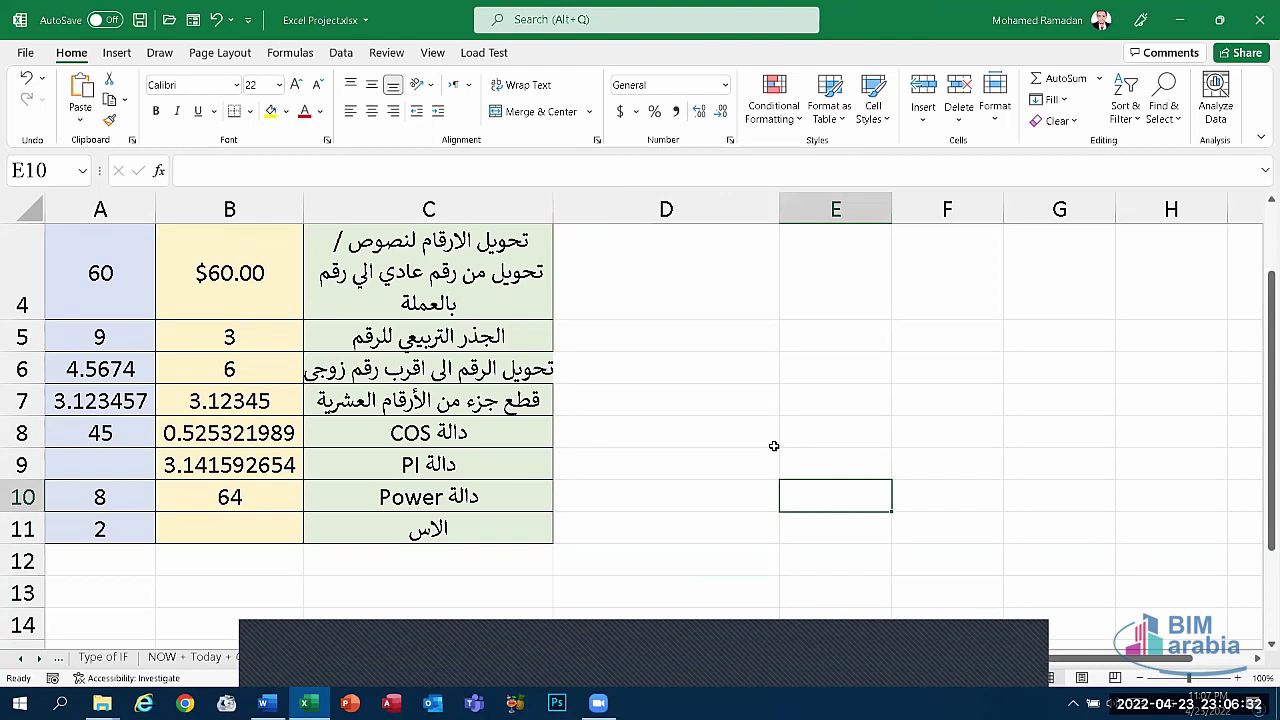
click(716, 540)
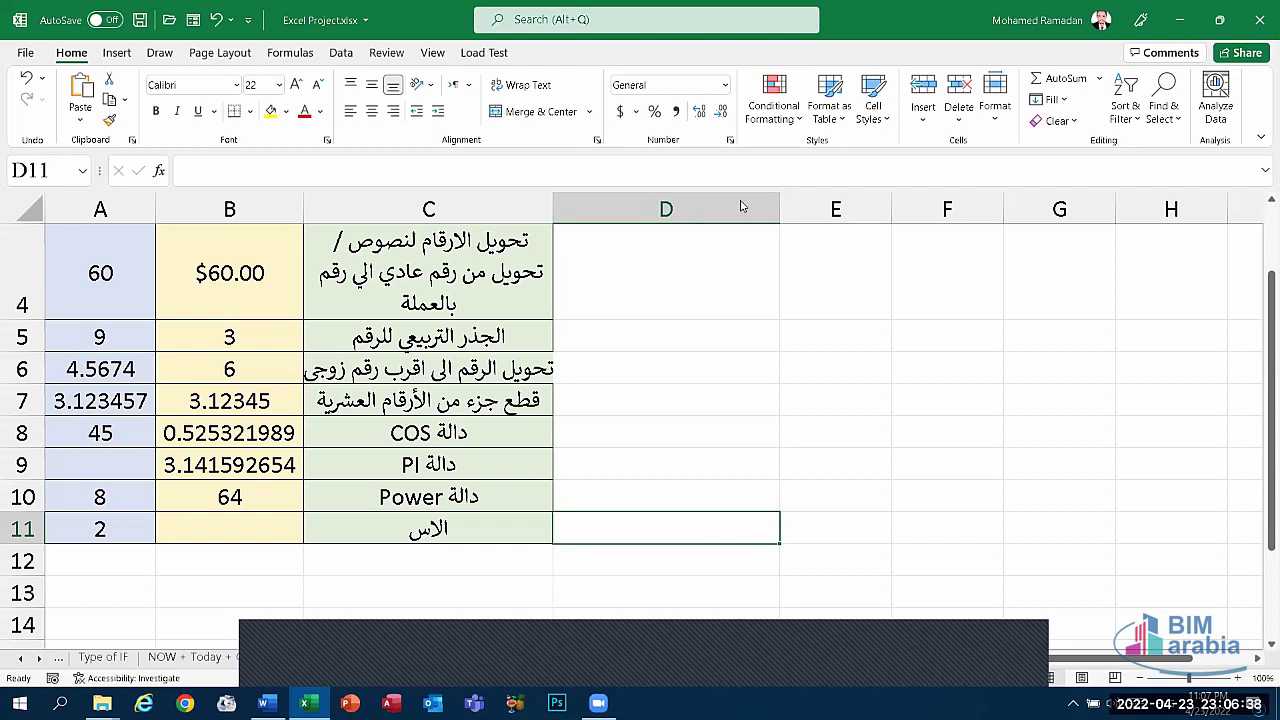
click(631, 658)
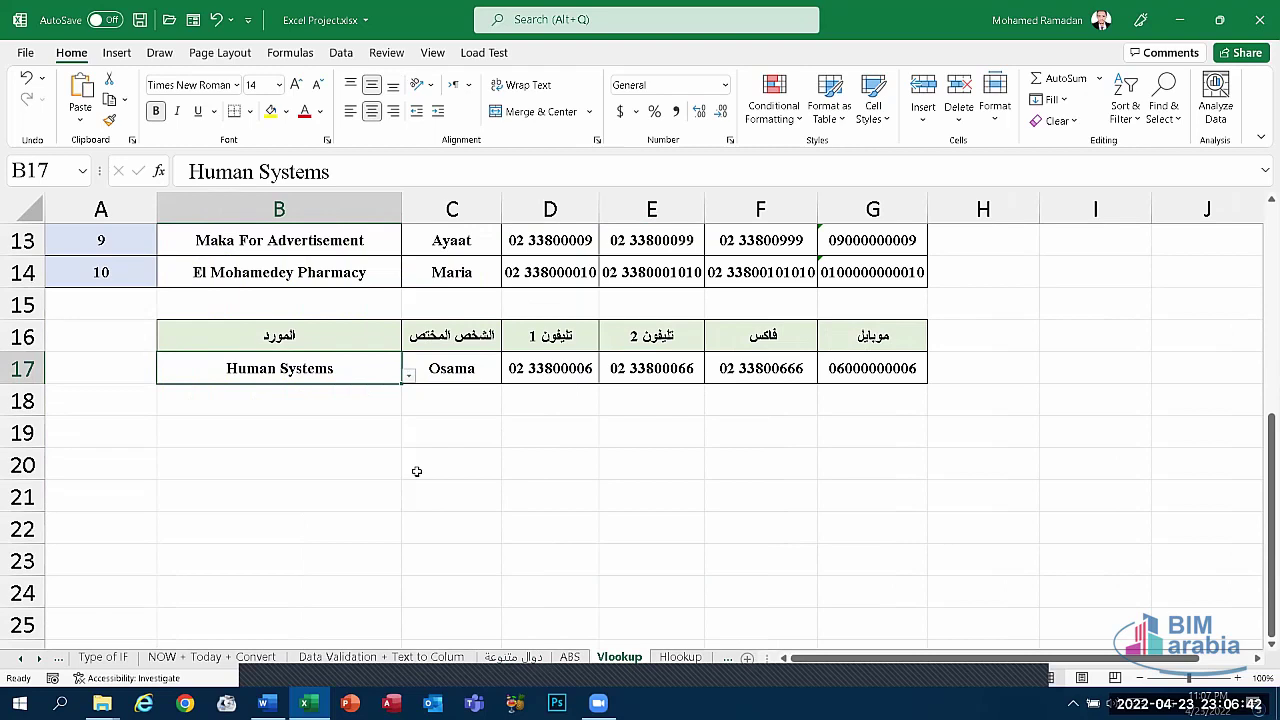
- Choose Maka For Advertisement as the supplier in B17 on the Vlookup sheet
scroll(417, 471, up, 2)
click(408, 567)
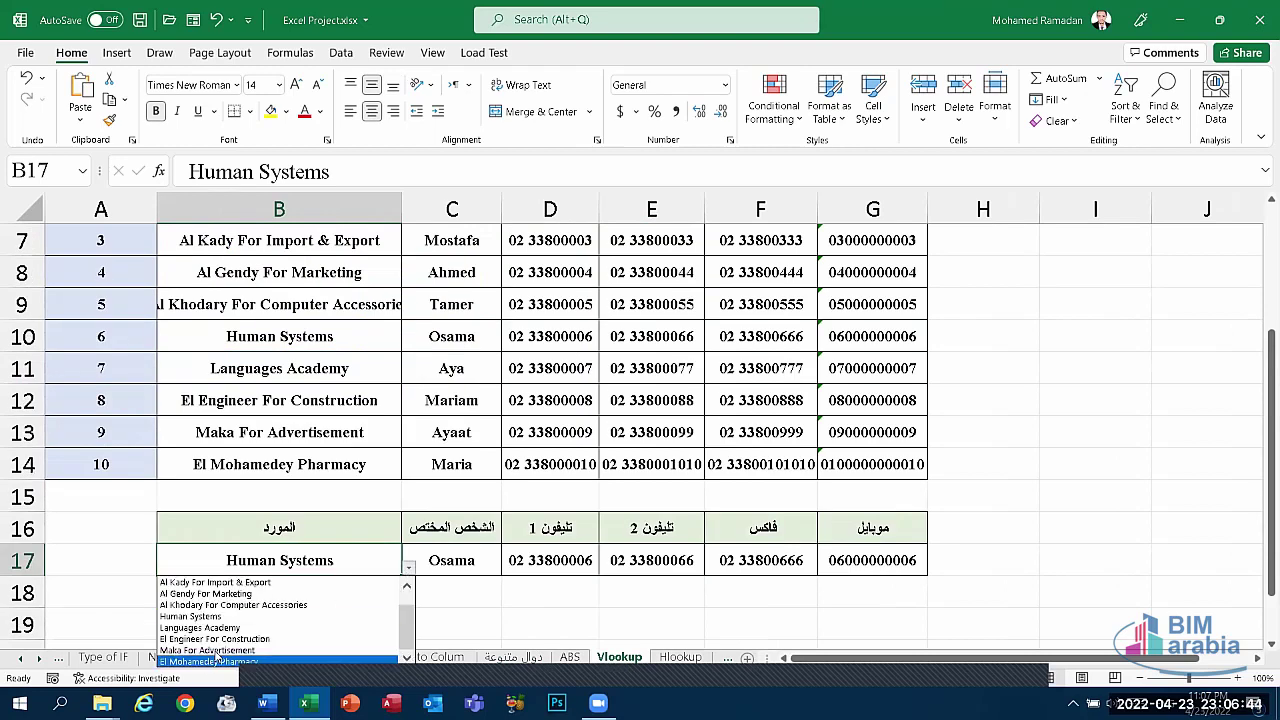
click(210, 650)
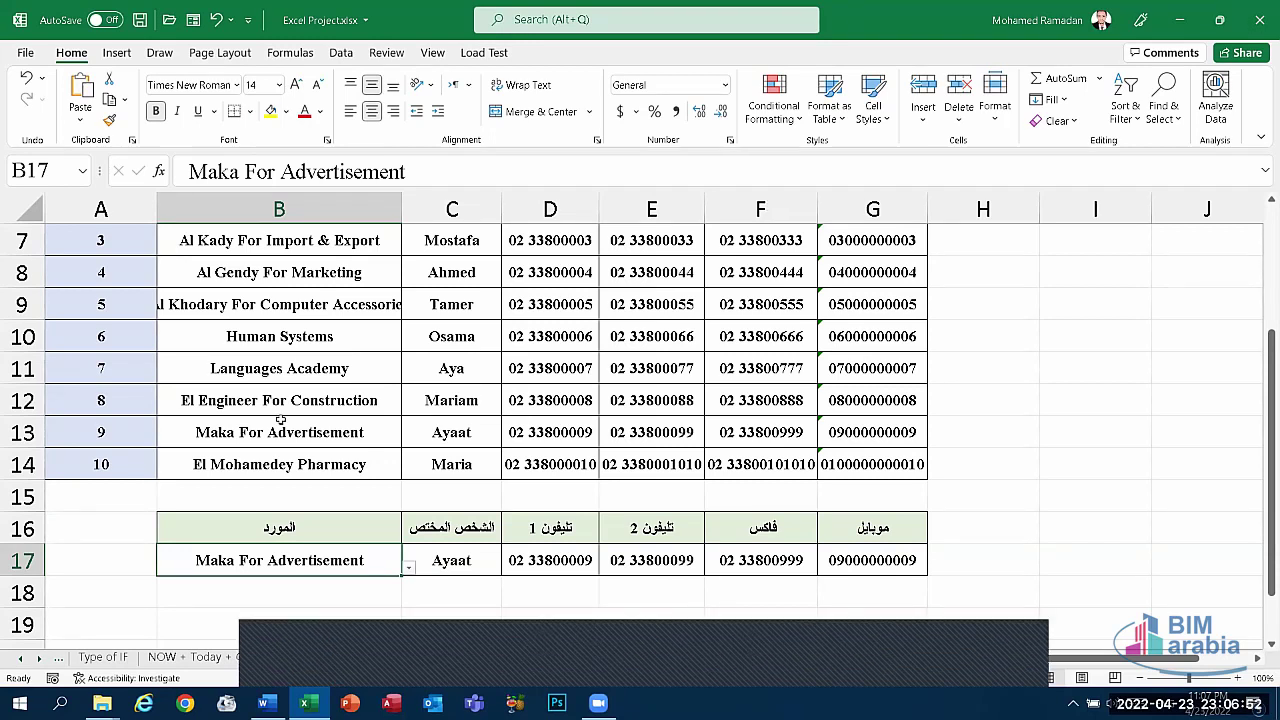
scroll(322, 364, up, 1)
scroll(322, 364, down, 1)
scroll(369, 350, down, 1)
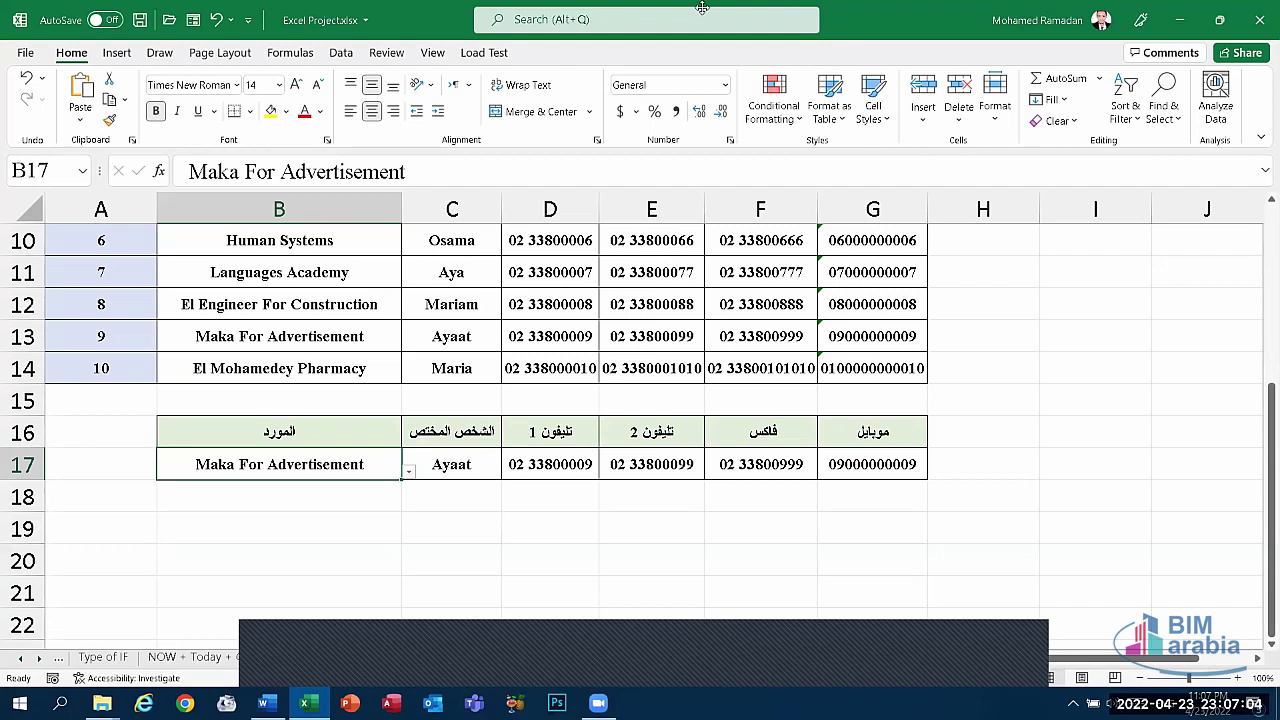
- On the Hlookup sheet, pick product code &666 in G7
click(679, 658)
click(836, 437)
click(781, 511)
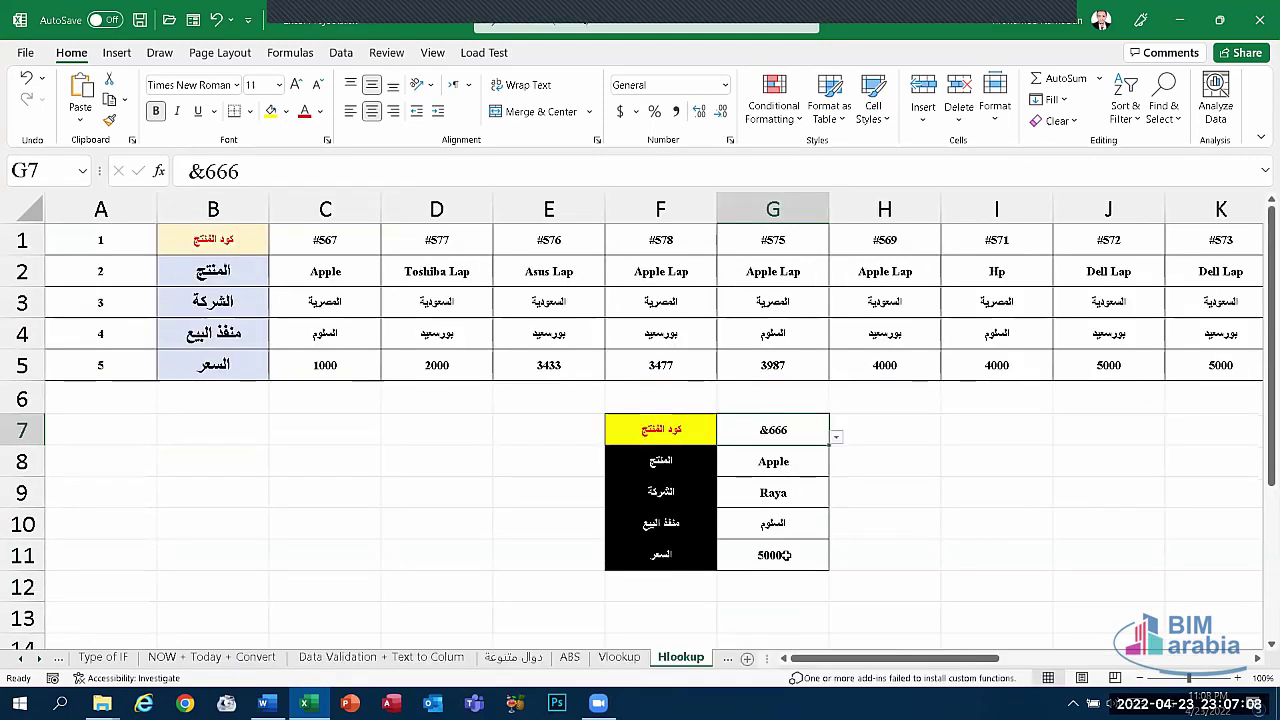
- Examine C3's grade LOOKUP formula on the Lookup sheet, then go back to Type of IF
click(727, 658)
click(333, 311)
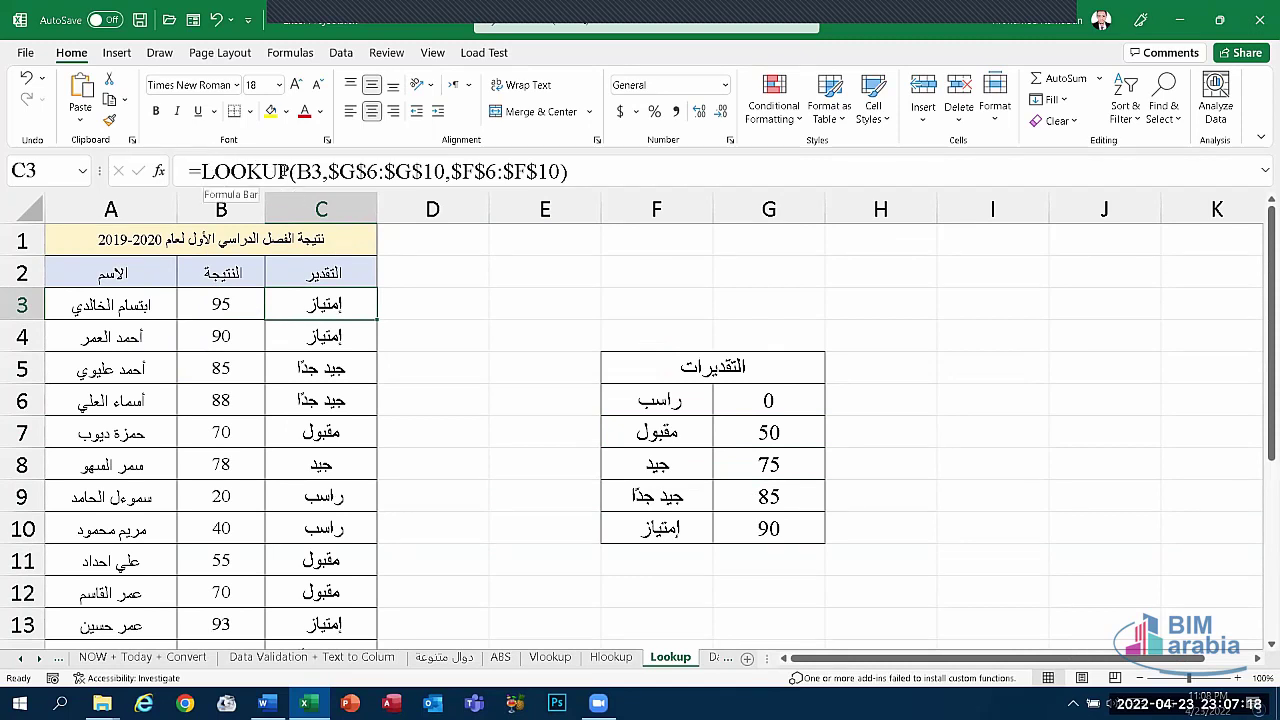
drag(290, 171, 231, 172)
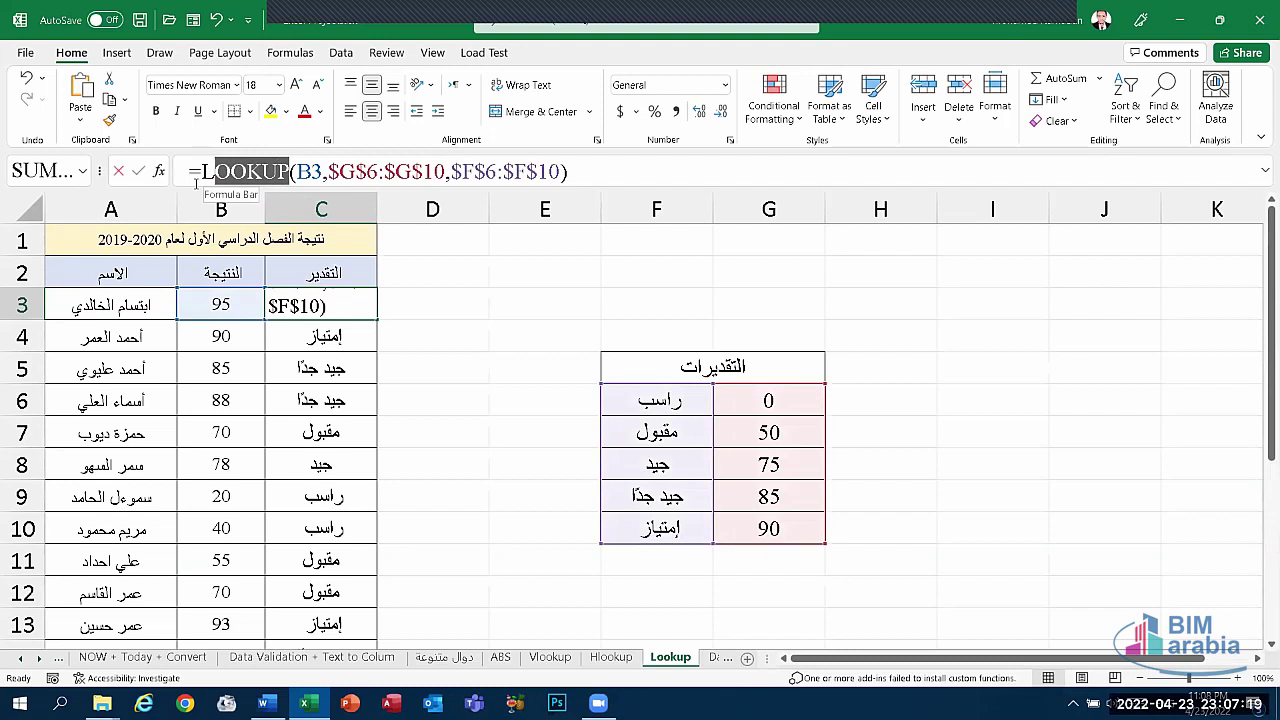
click(468, 382)
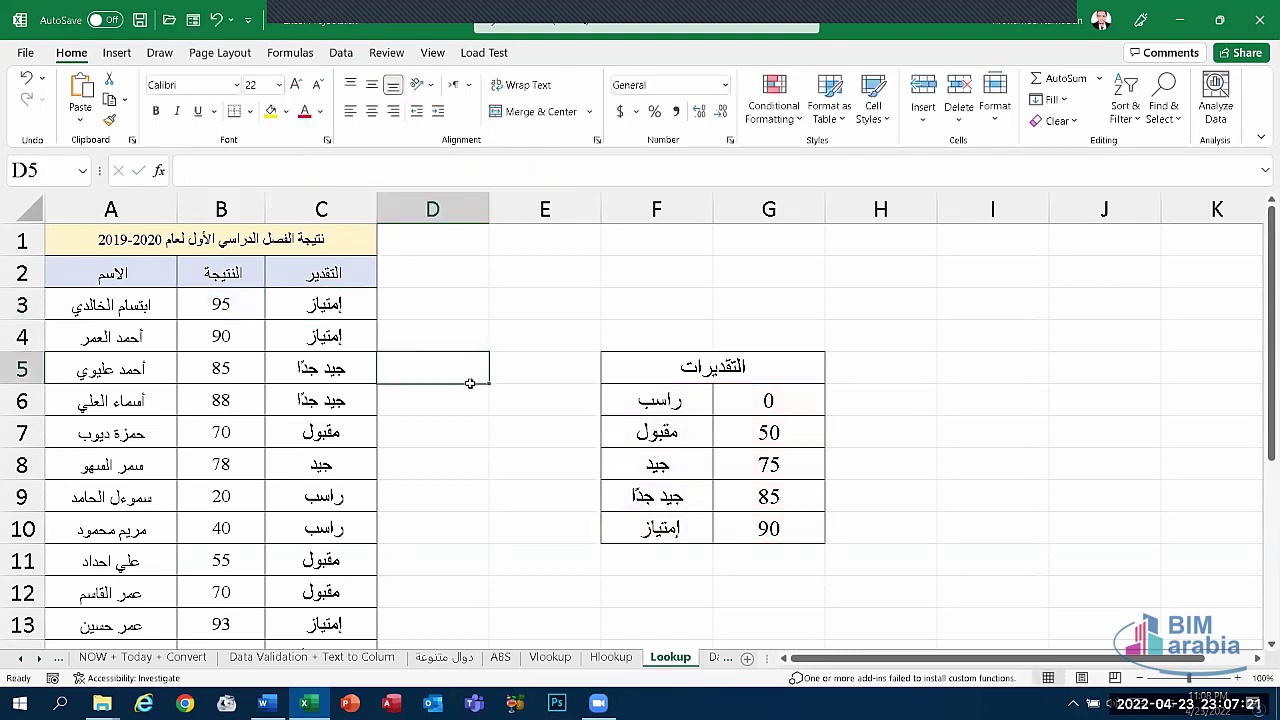
click(58, 657)
click(103, 657)
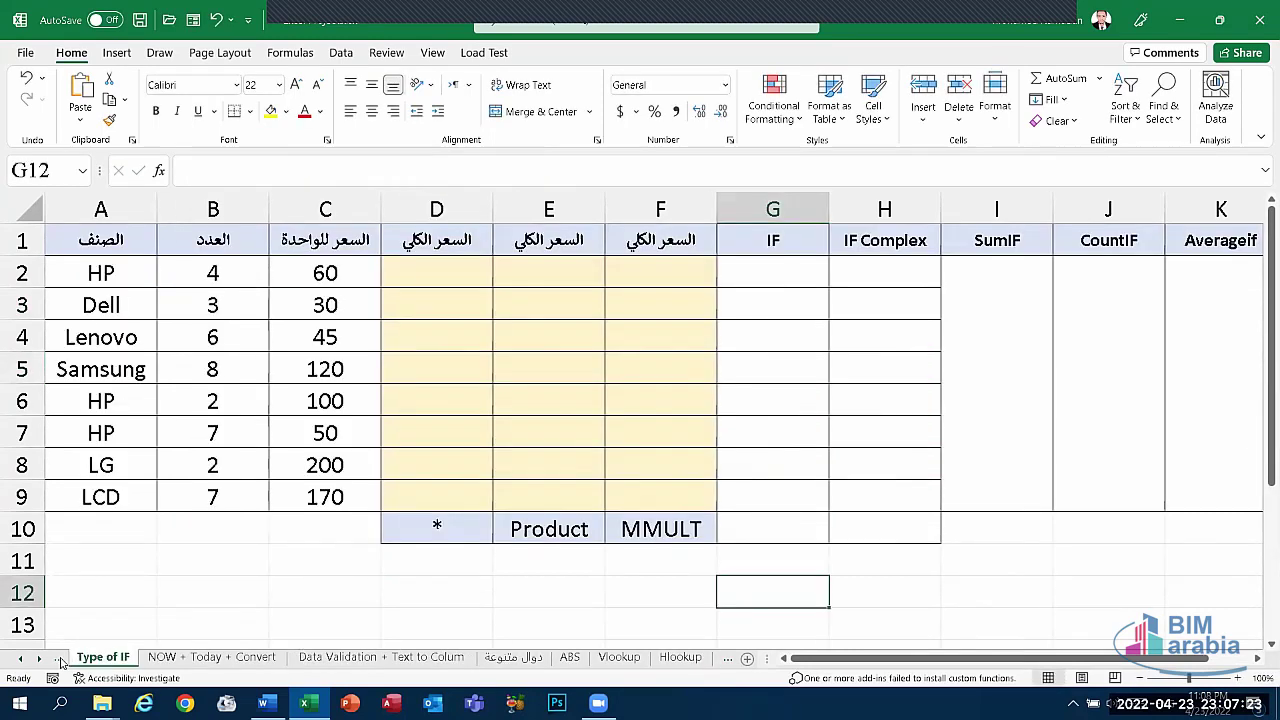
- Undo an accidental 'S' entry typed into the H1 header
click(802, 270)
double_click(791, 245)
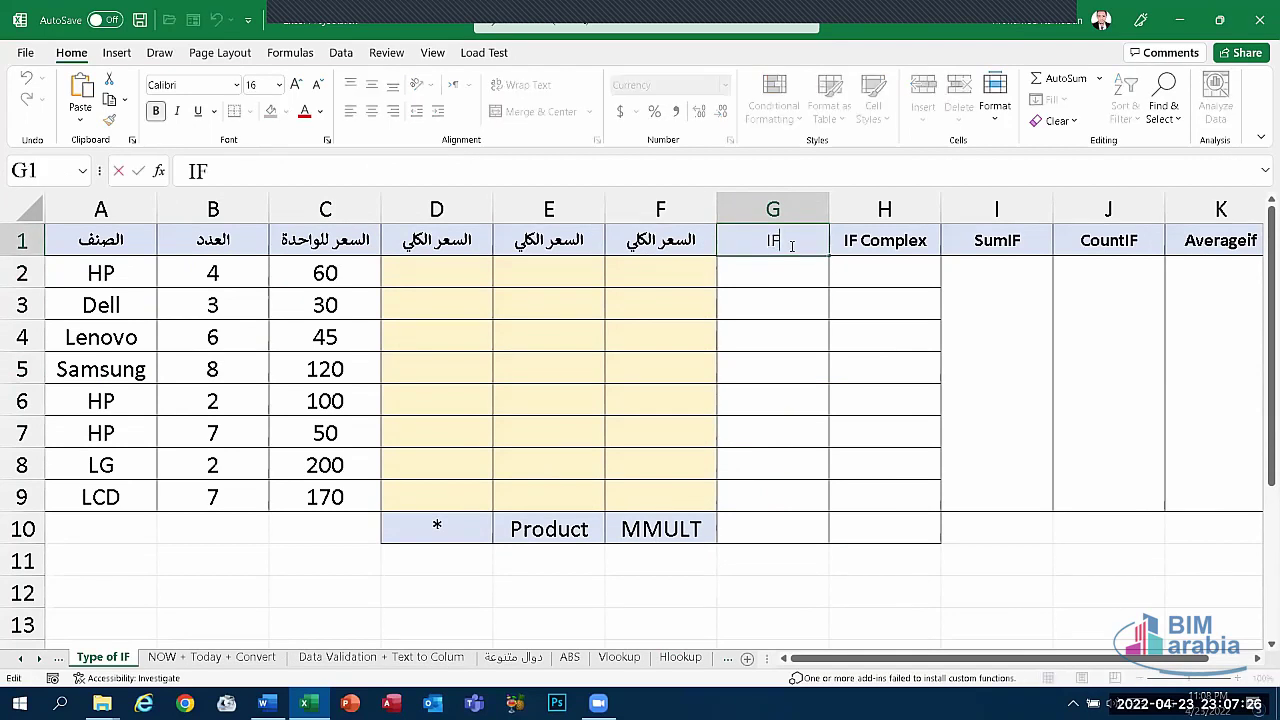
key(Tab)
text(S)
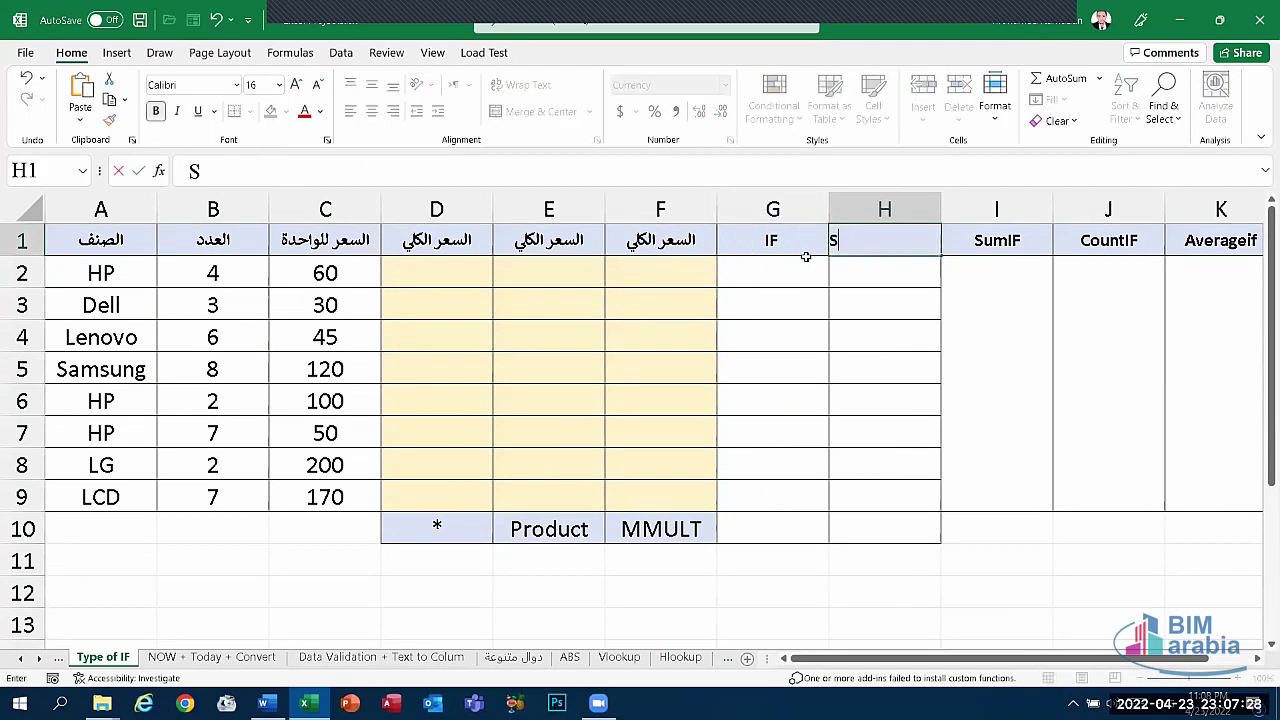
click(815, 328)
key(ctrl+z)
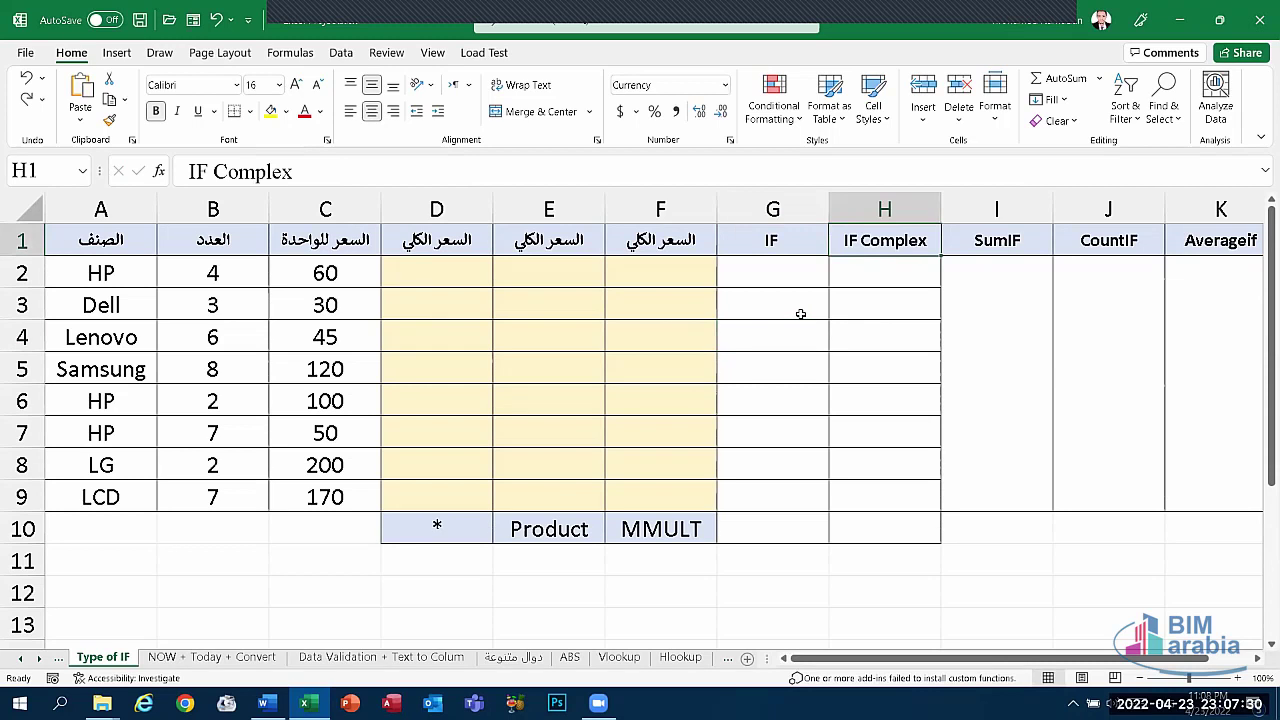
- Rename the G1 header from IF to 'IF Simple'
click(786, 244)
double_click(786, 244)
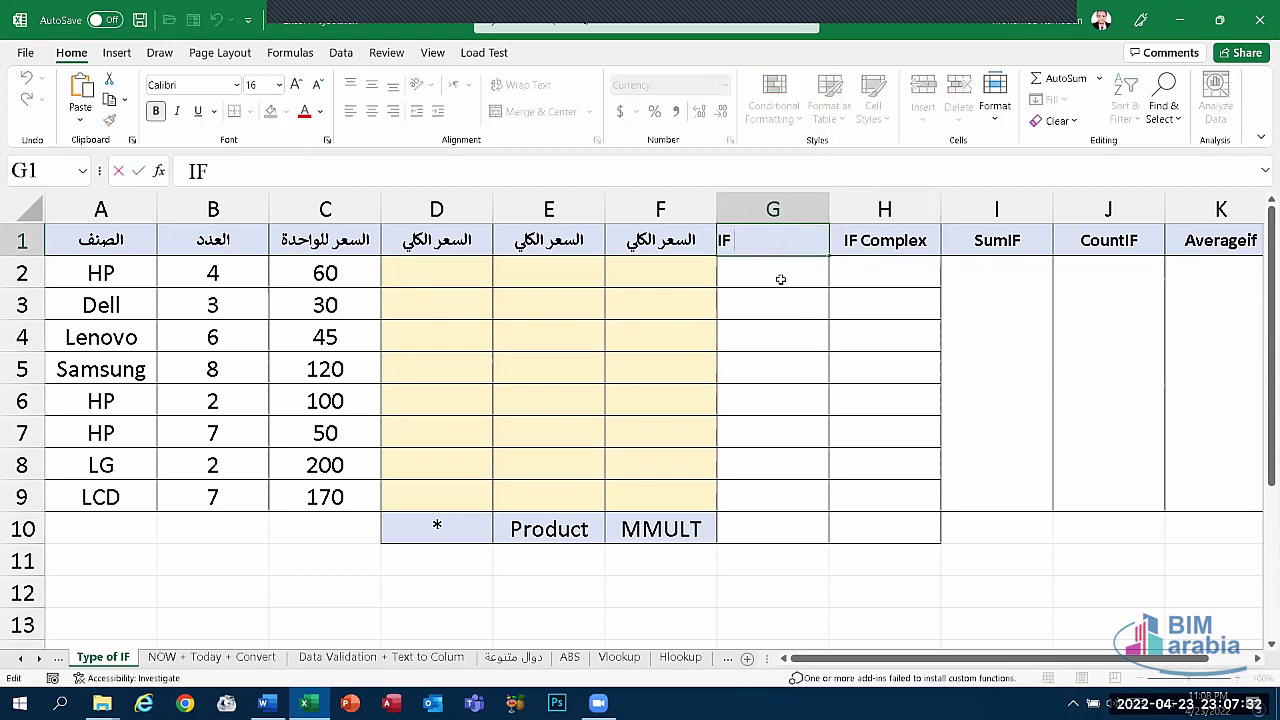
text(s)
key(BackSpace)
text(S)
text(imple)
key(Return)
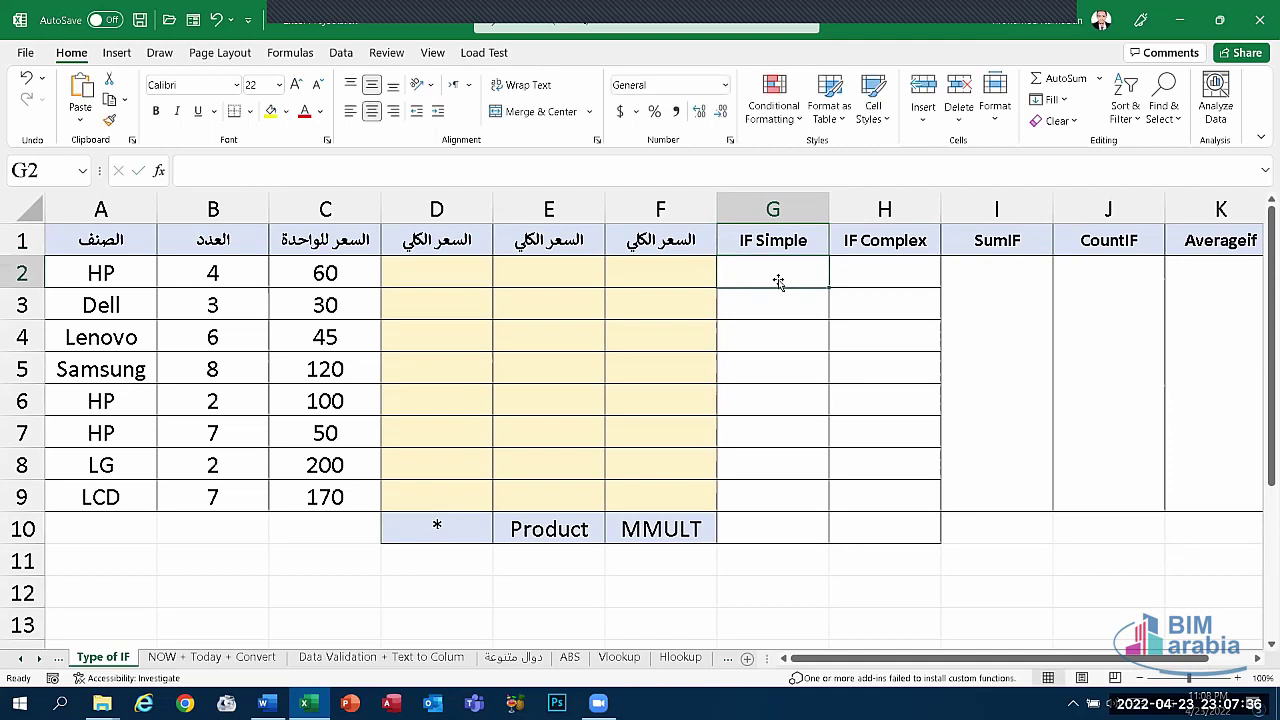
- Check the IF Complex, SumIF, CountIF and Averageif columns
click(864, 246)
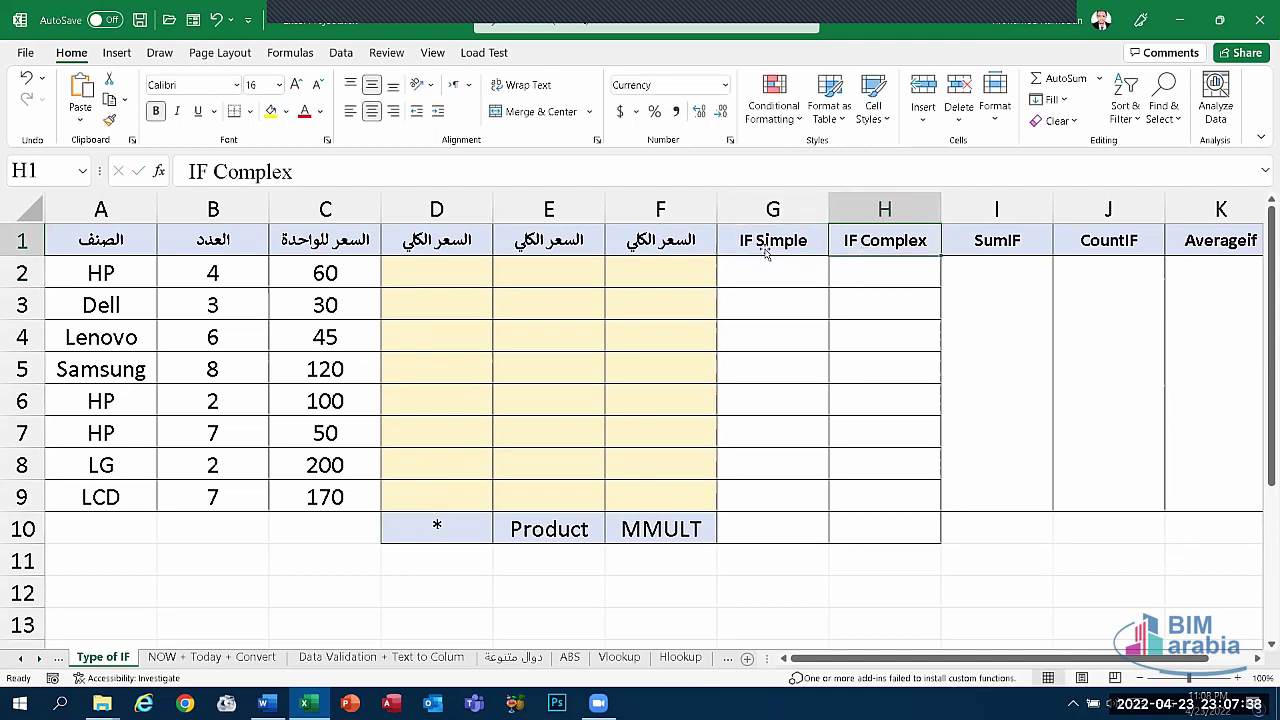
click(995, 242)
click(1097, 289)
click(1188, 291)
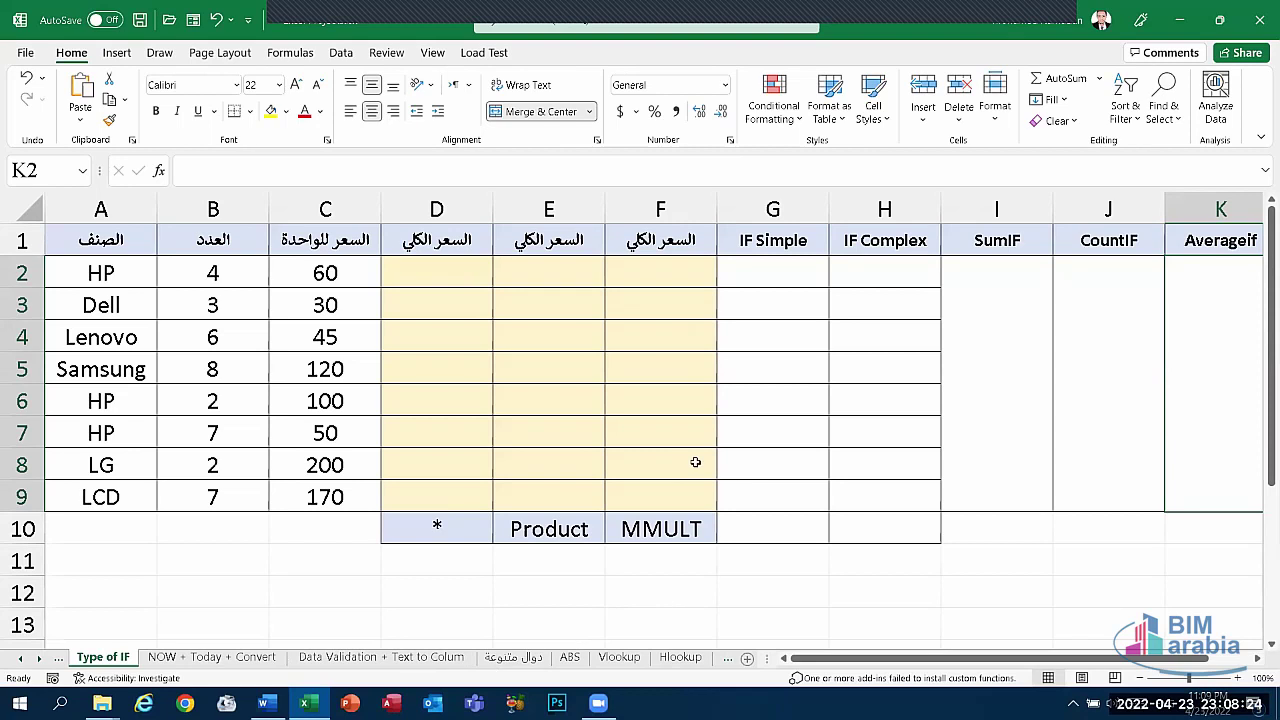
click(673, 432)
click(675, 388)
click(677, 370)
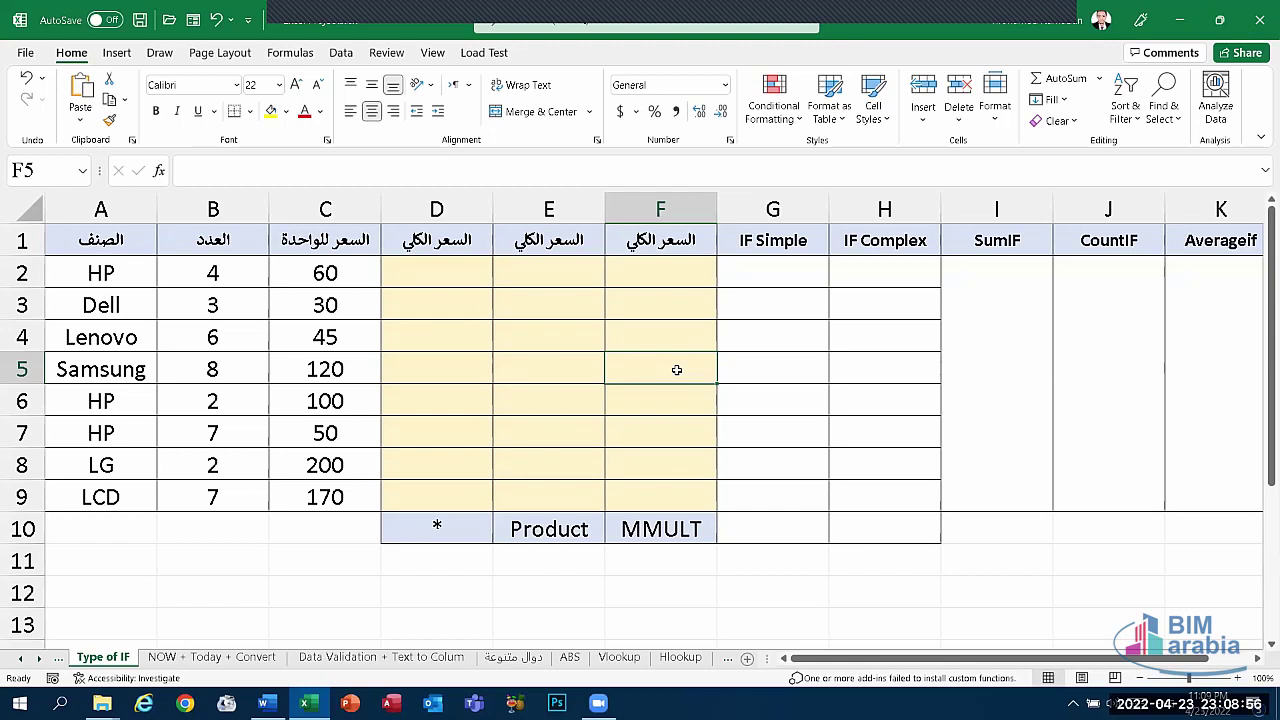
click(577, 375)
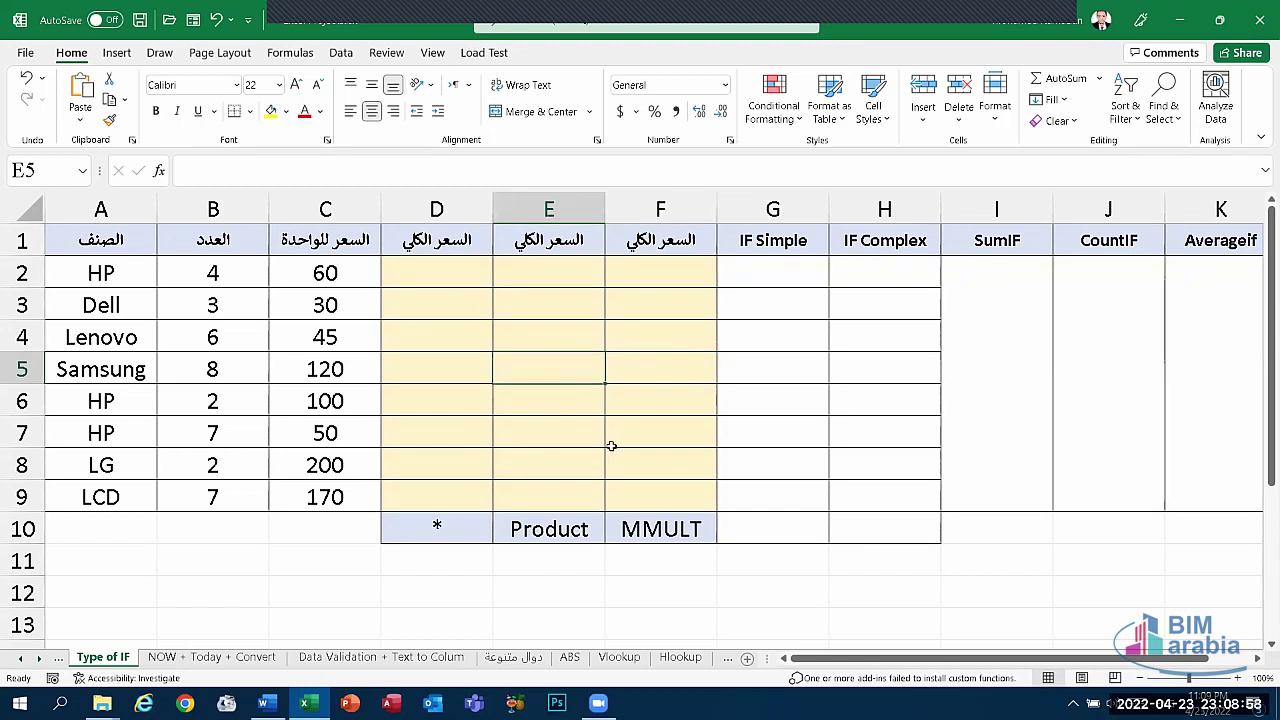
click(580, 437)
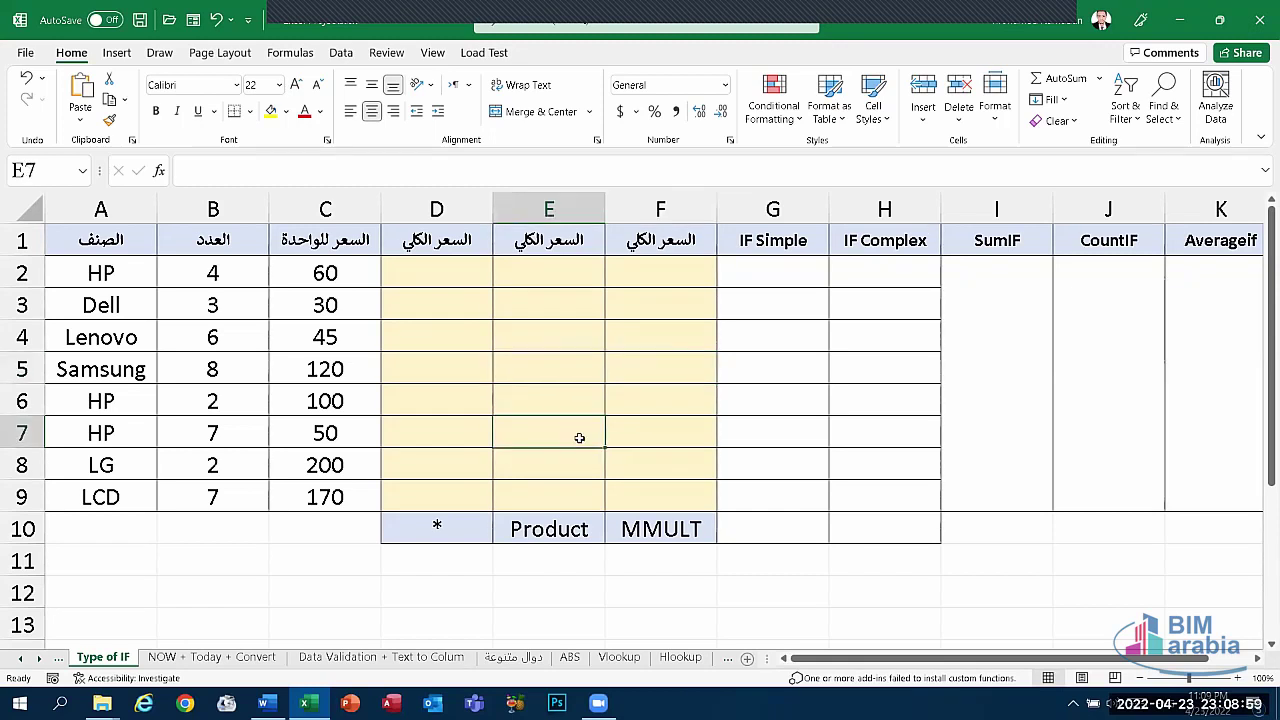
click(643, 426)
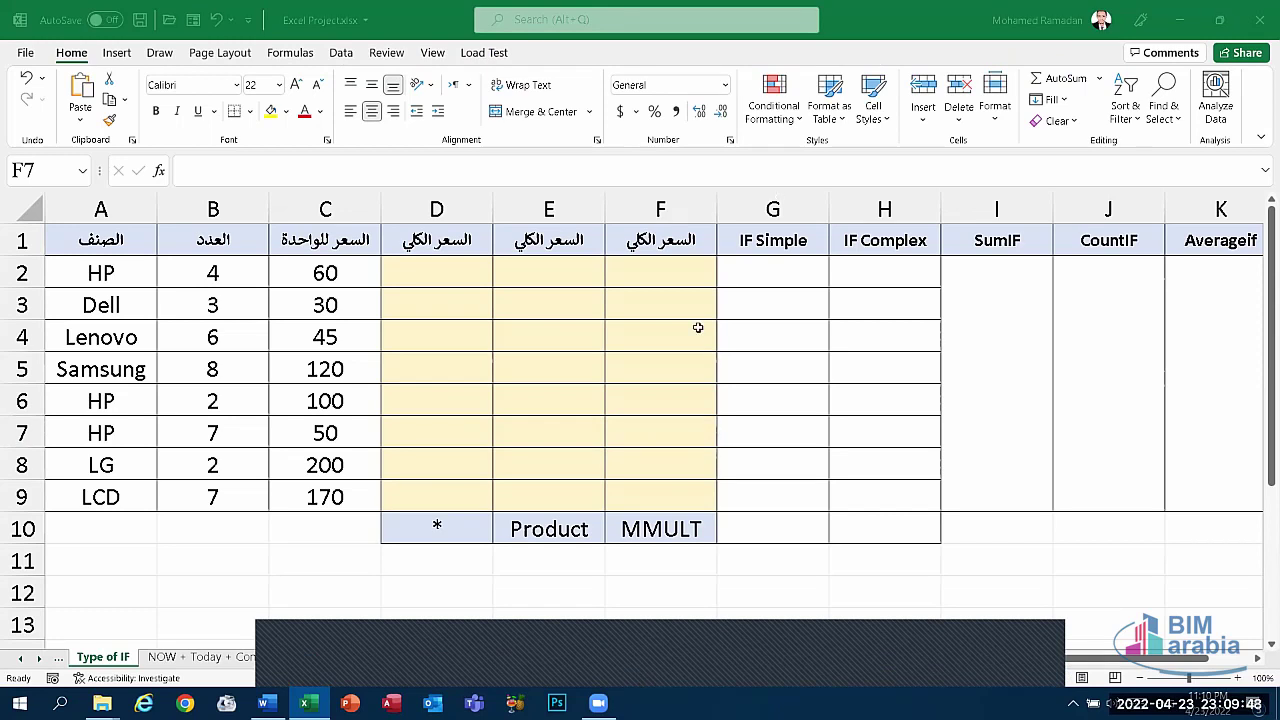
click(698, 328)
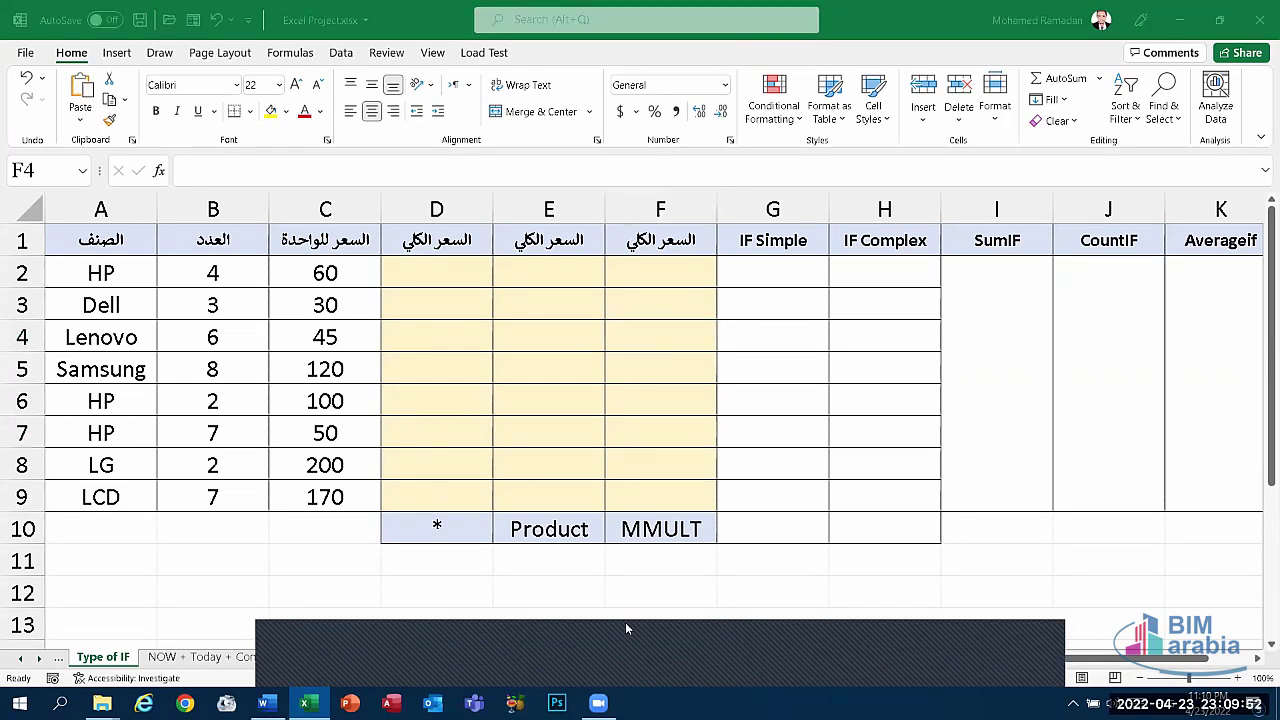
click(760, 302)
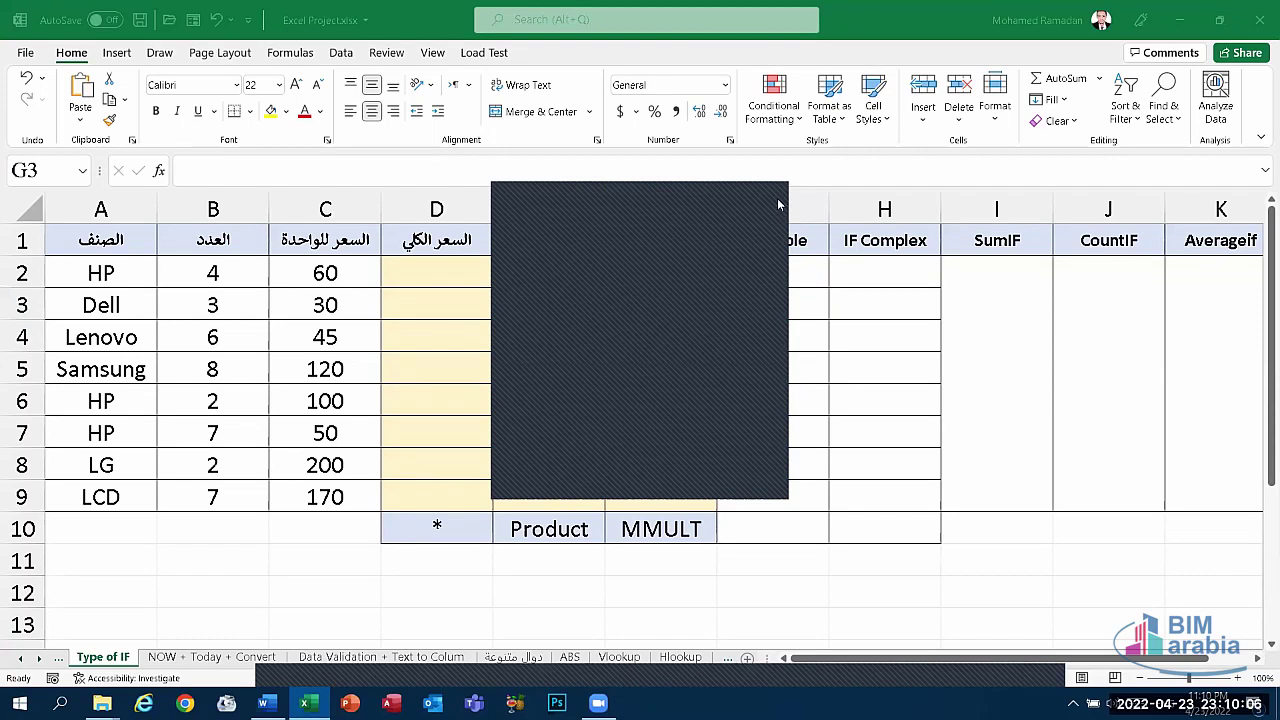
click(777, 200)
click(665, 388)
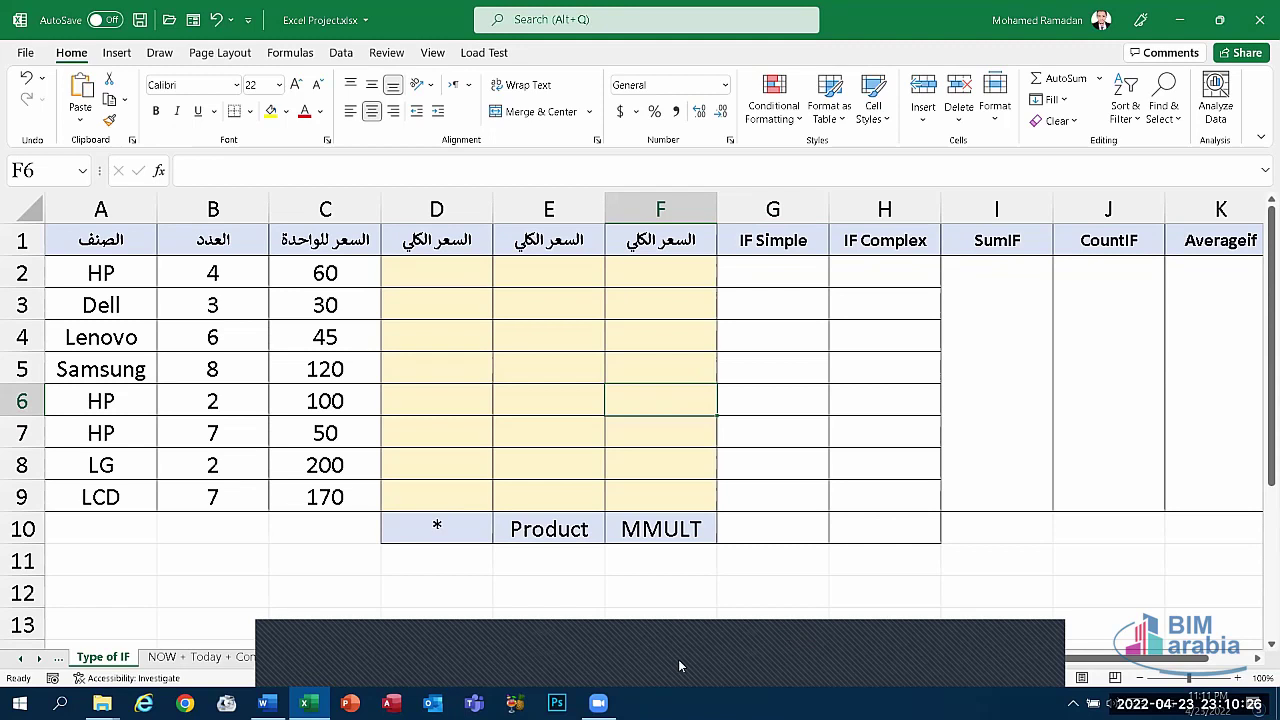
click(622, 364)
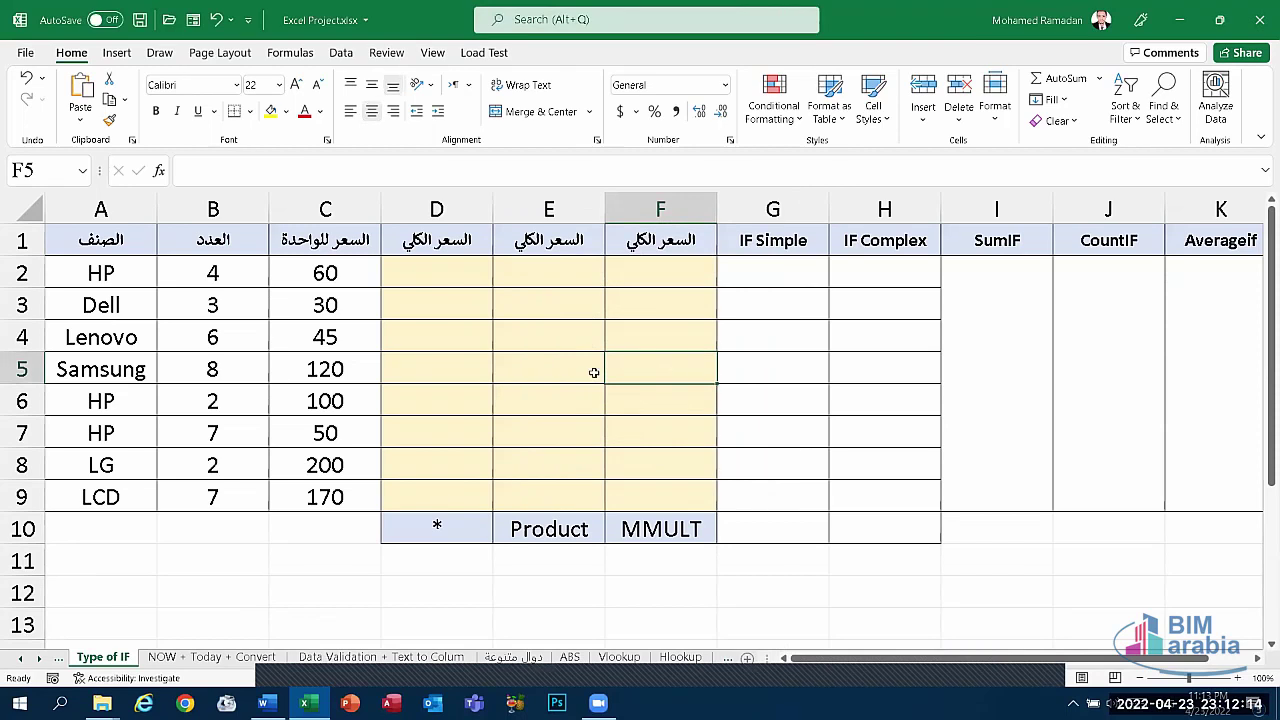
click(587, 368)
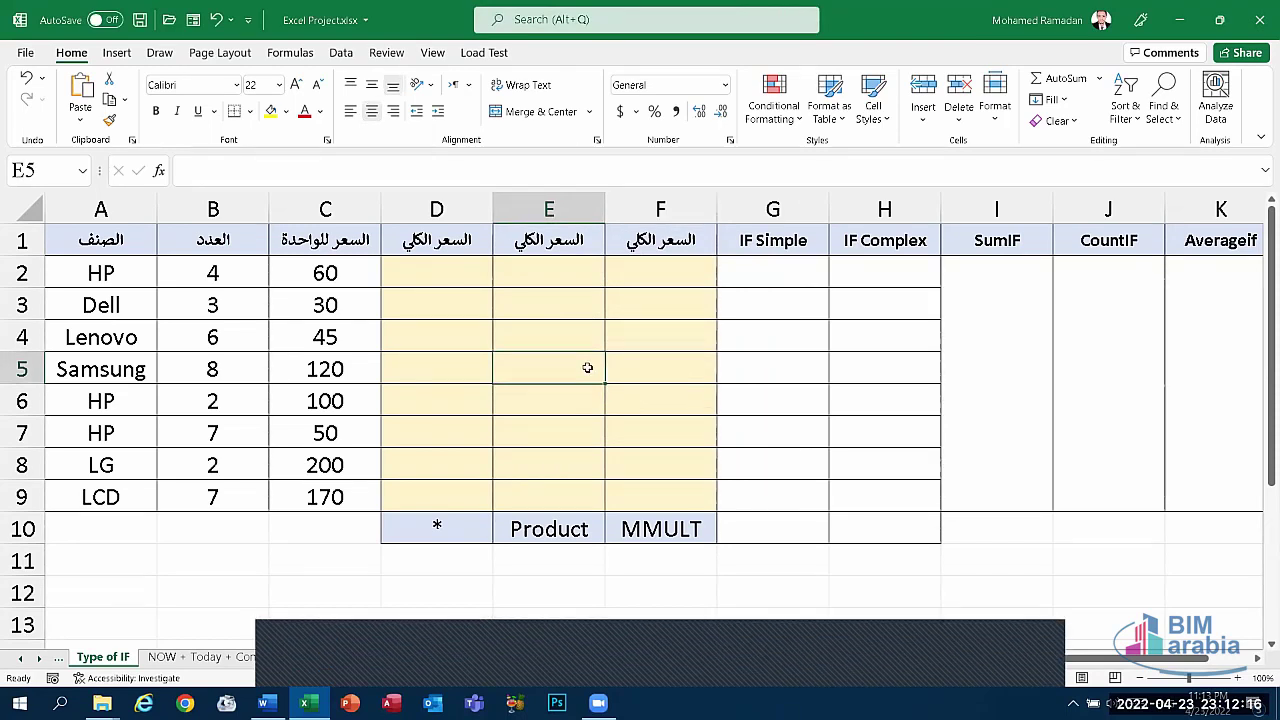